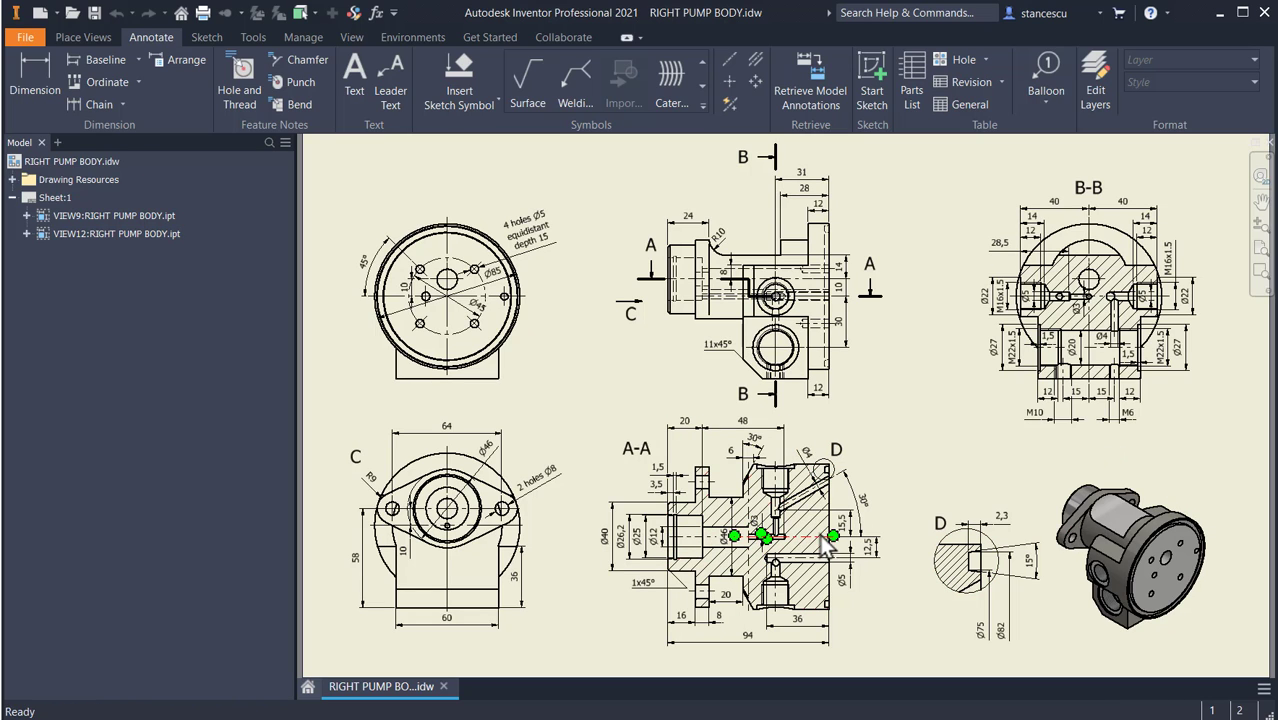
scroll(778, 575, up, 3)
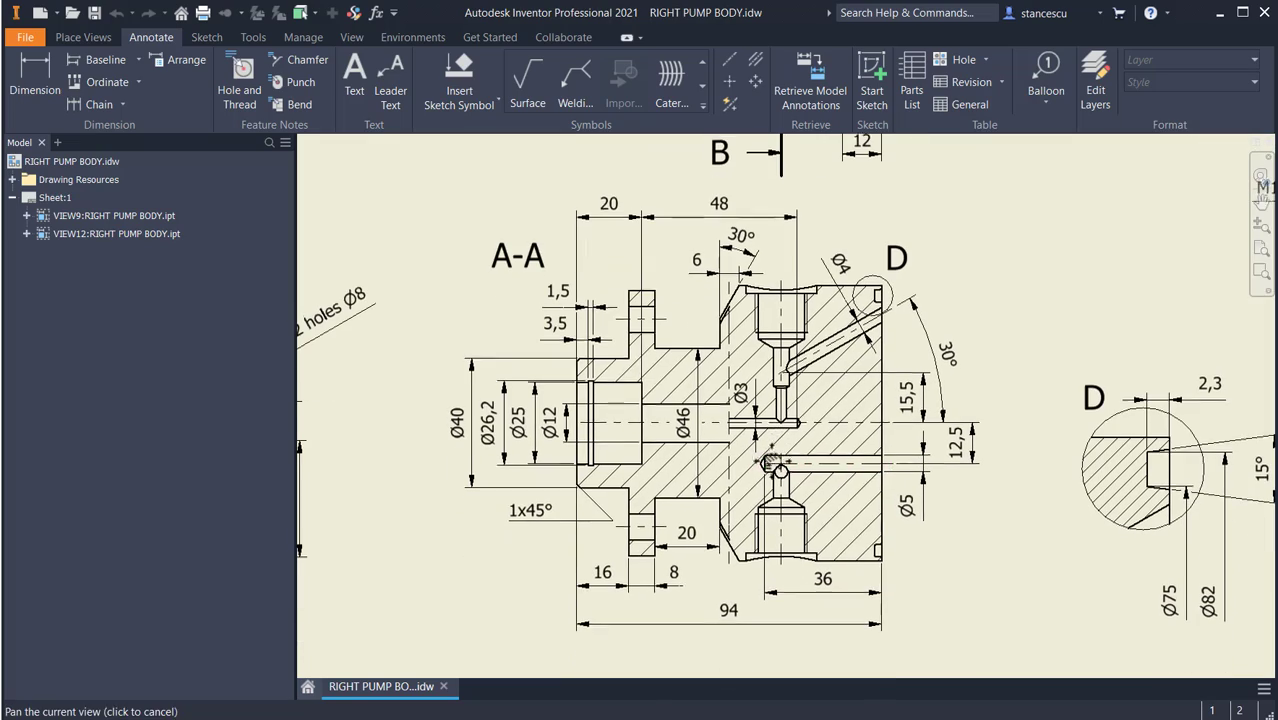
scroll(861, 474, down, 3)
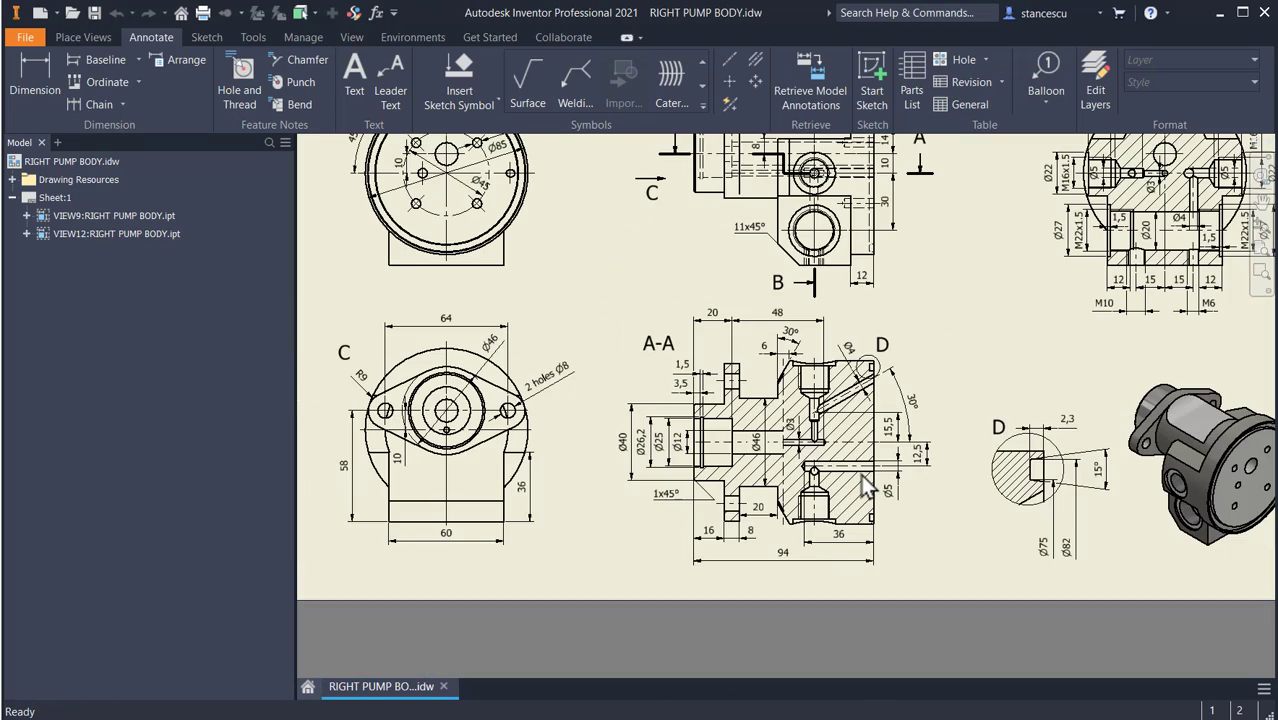
mouse_move(861, 474)
middle_down()
mouse_move(845, 553)
mouse_move(774, 601)
mouse_move(763, 541)
mouse_move(838, 480)
mouse_move(766, 479)
mouse_move(873, 483)
mouse_move(884, 465)
middle_up()
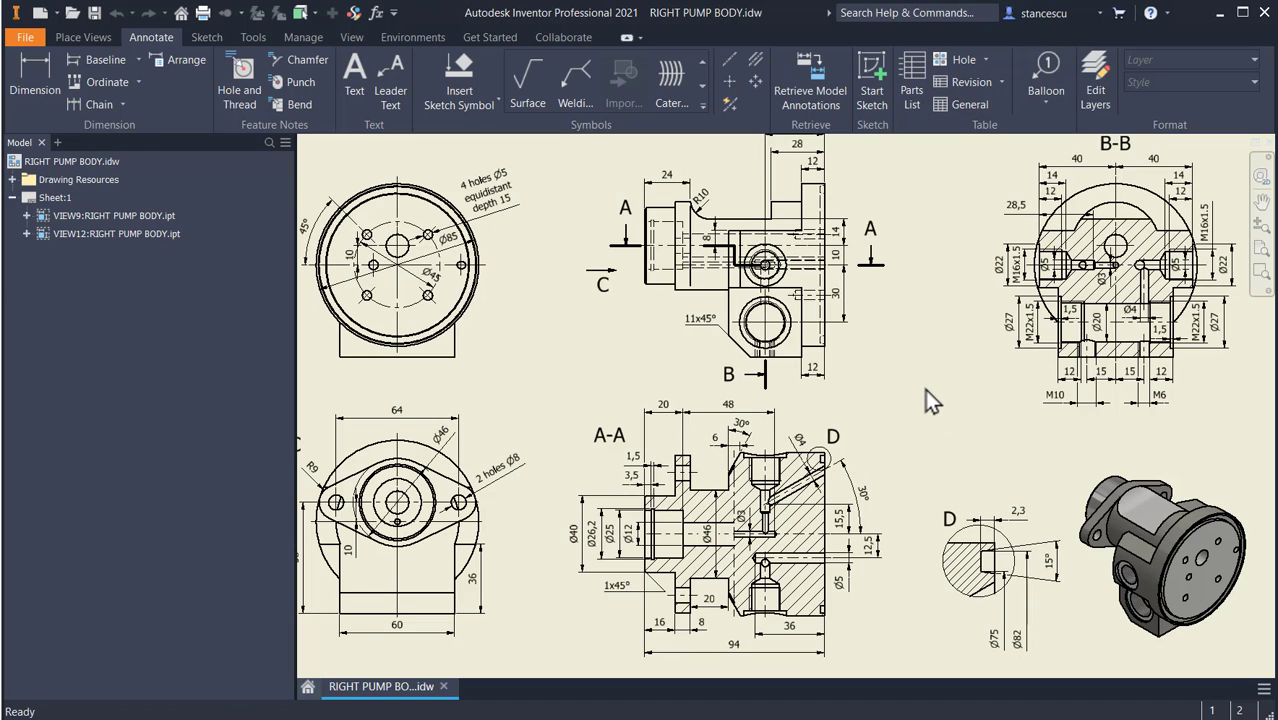
key(Home)
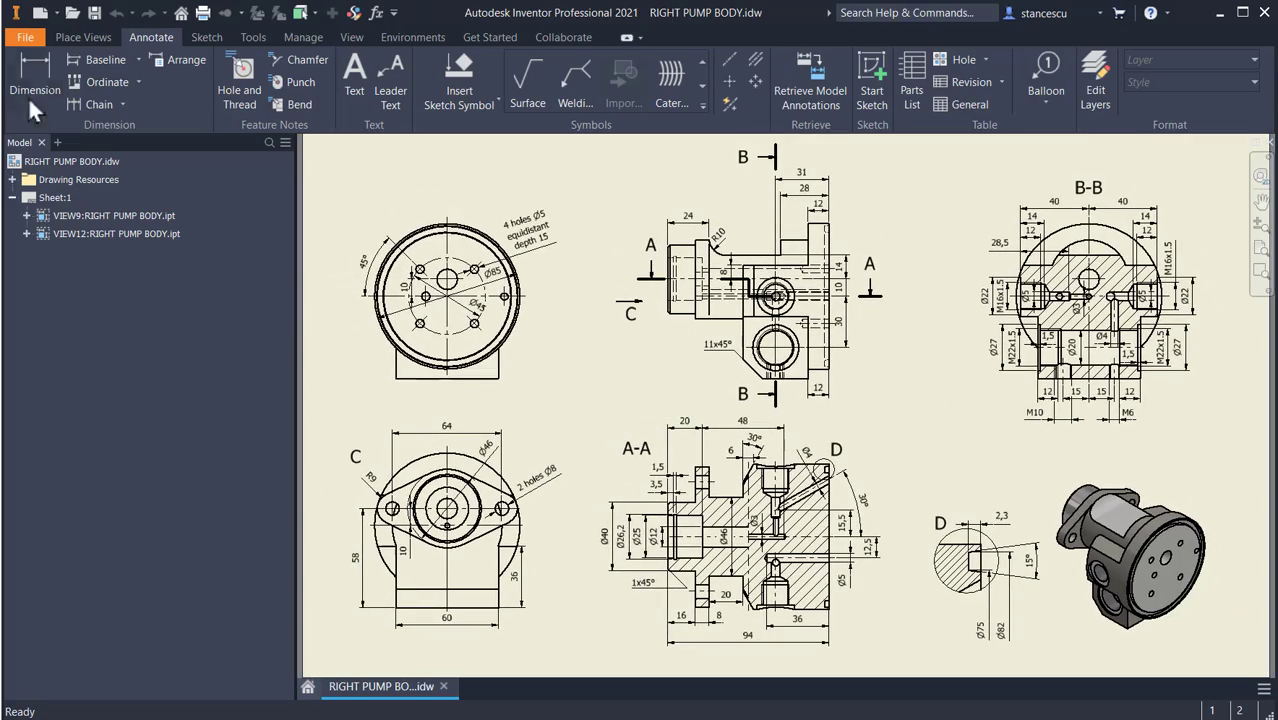
- Create a new part from the metric Standard (mm).ipt template and start a 2D sketch on the XY plane
click(40, 13)
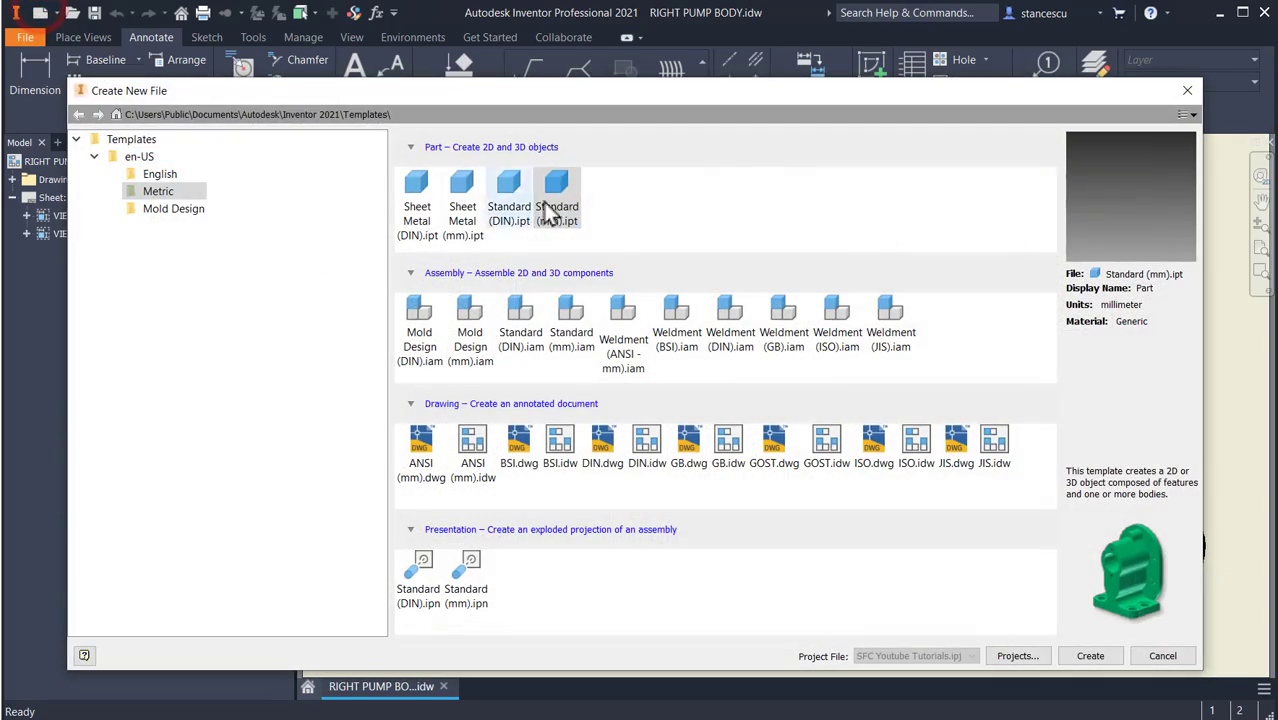
double_click(549, 207)
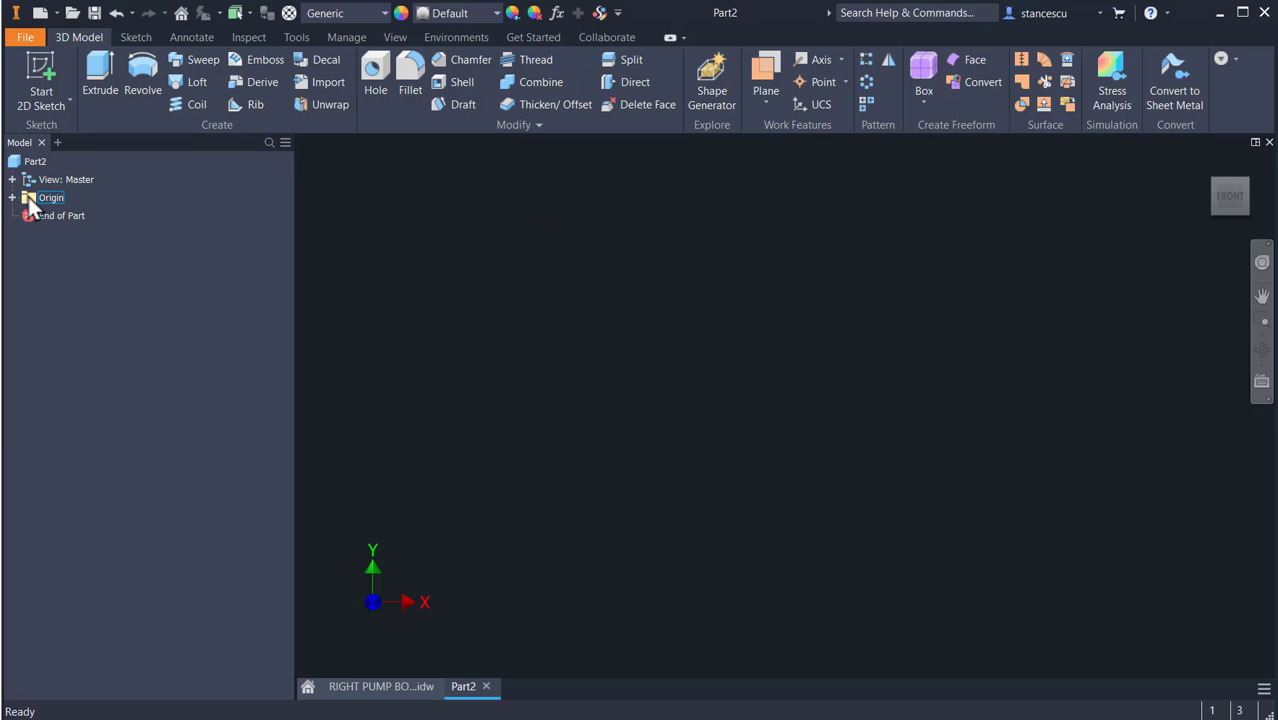
click(12, 197)
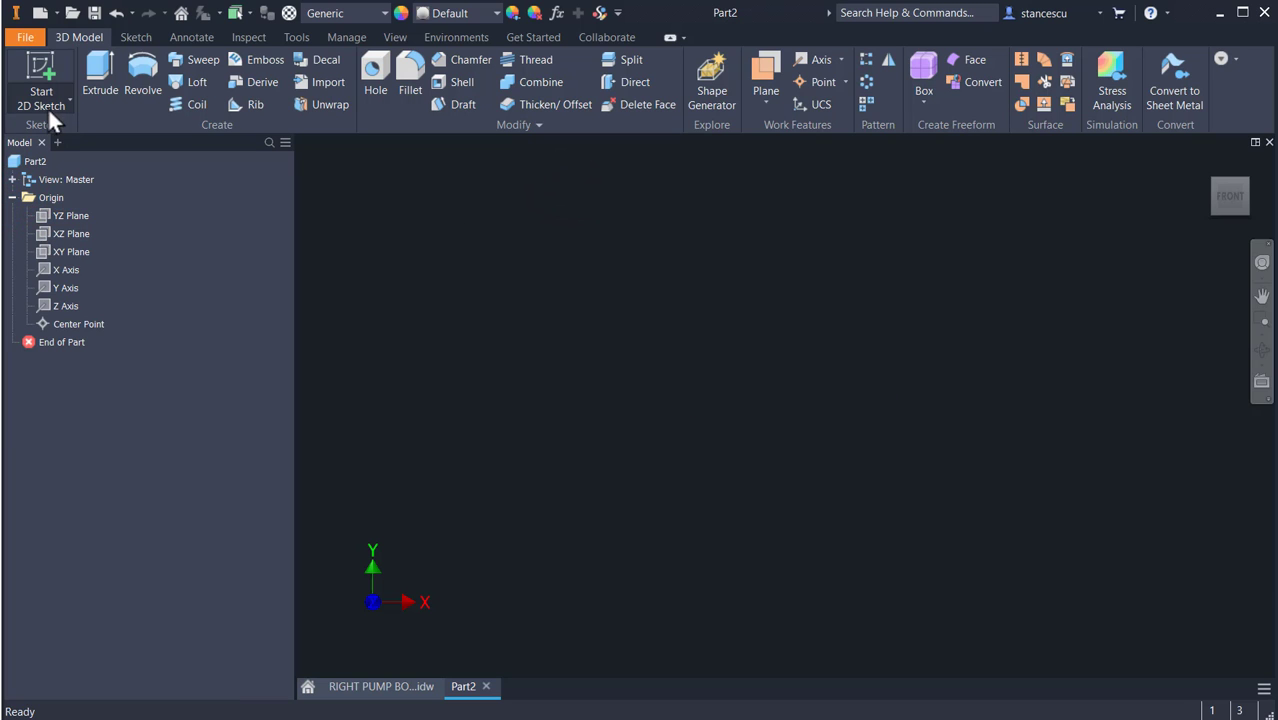
click(47, 65)
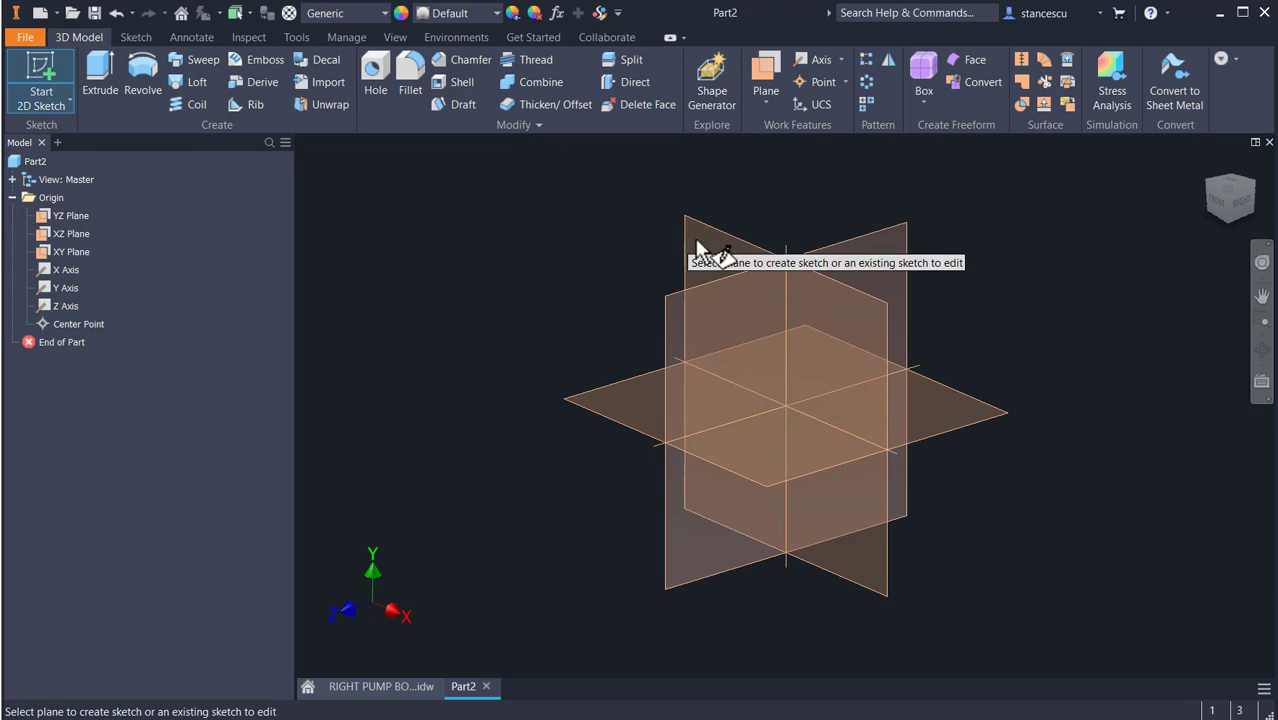
click(727, 260)
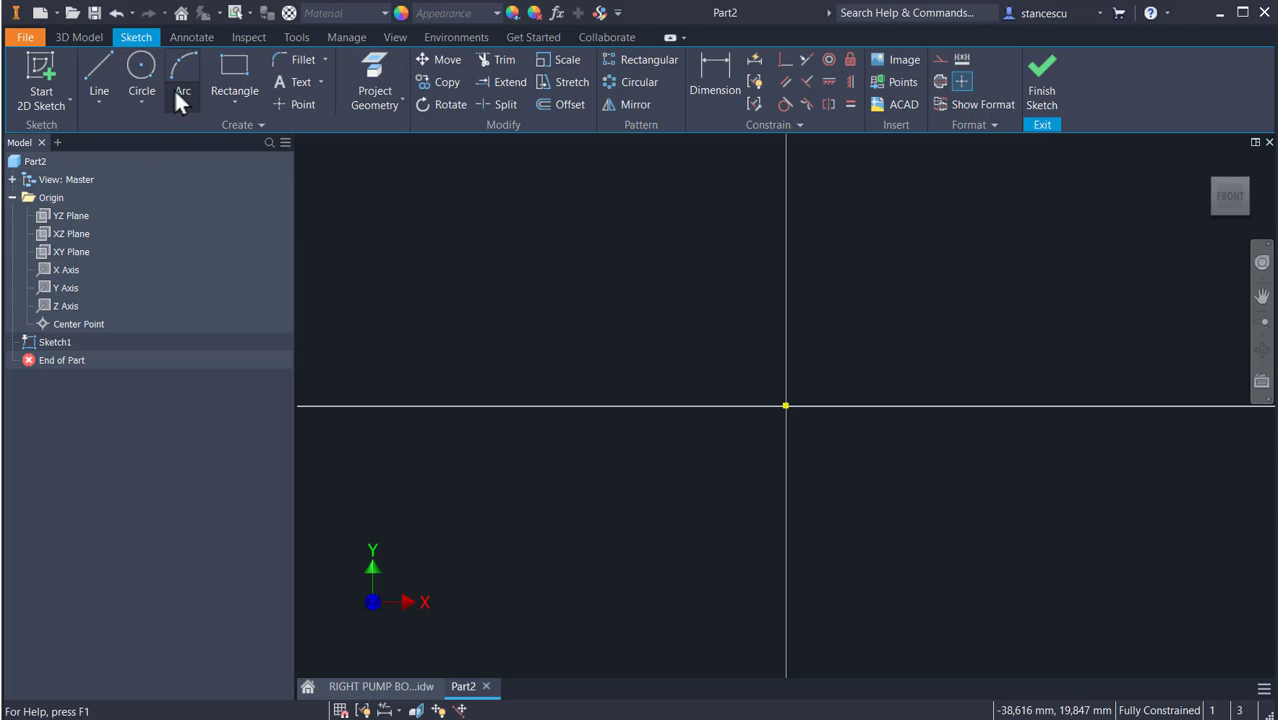
- Sketch a closed five-line profile about 17 mm wide with a slanted upper-left corner, its right edge vertical through the origin and its base below it
click(99, 72)
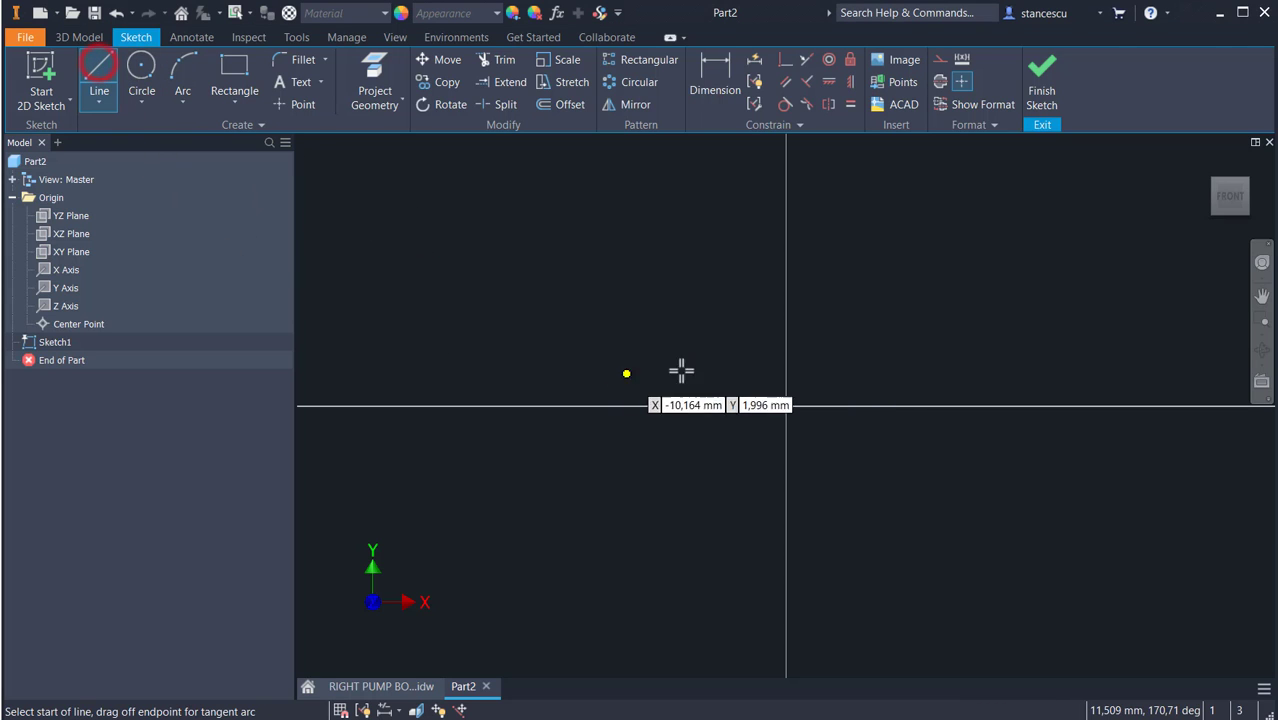
click(785, 405)
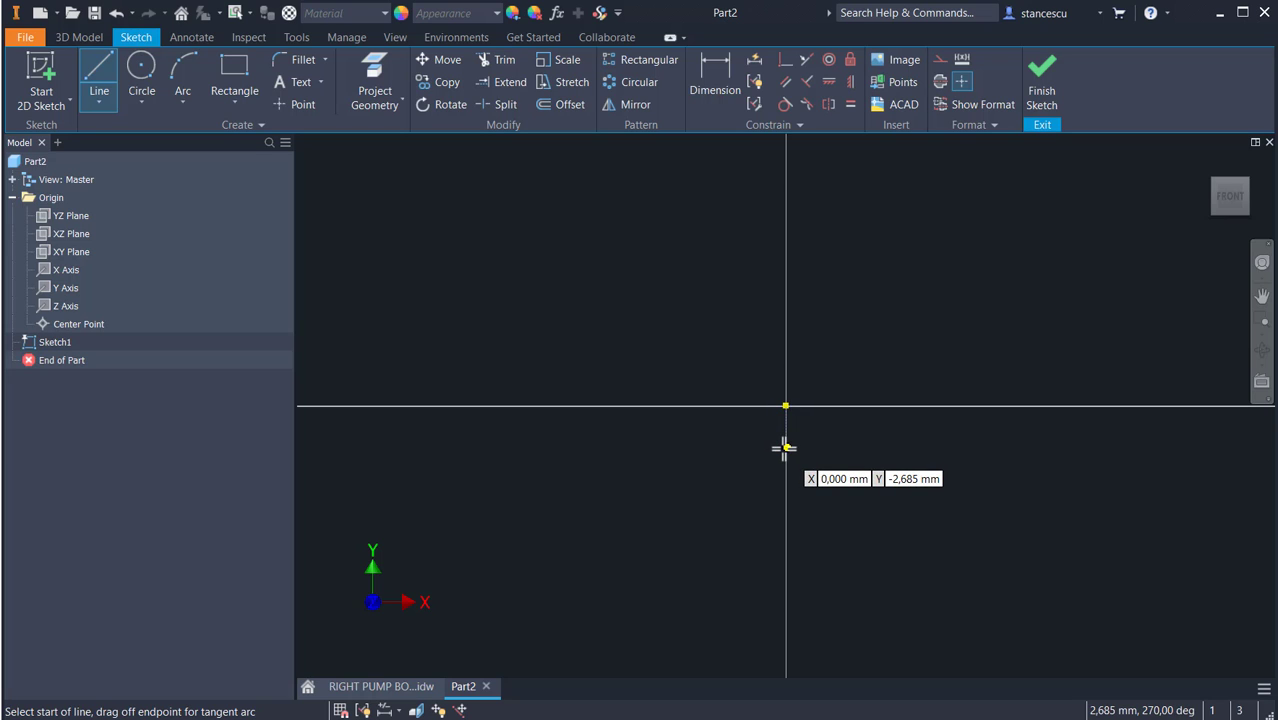
click(785, 447)
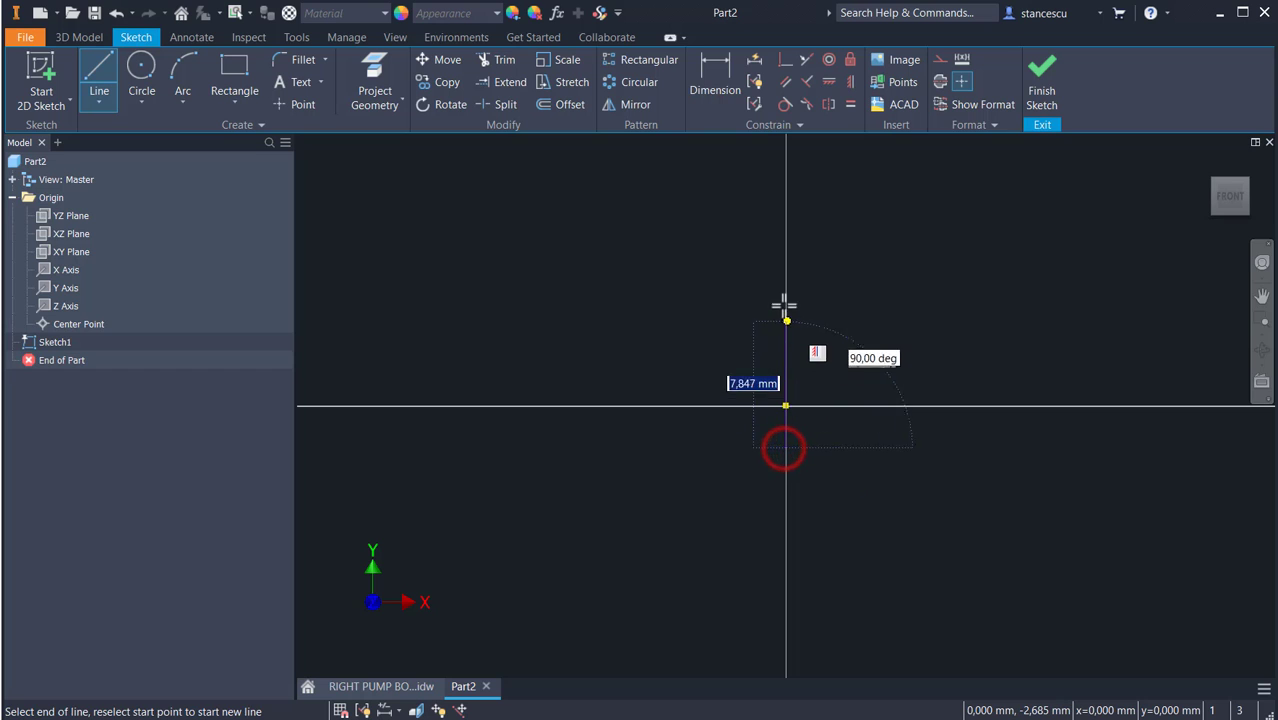
click(785, 237)
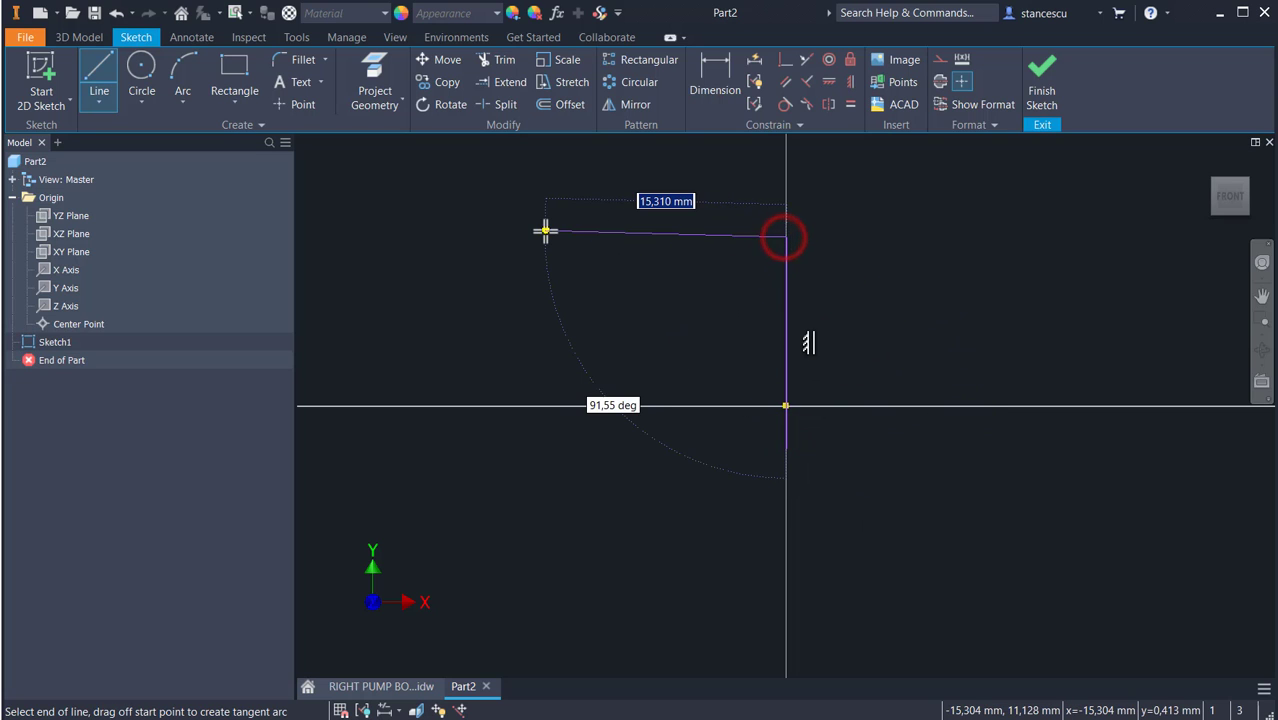
click(545, 237)
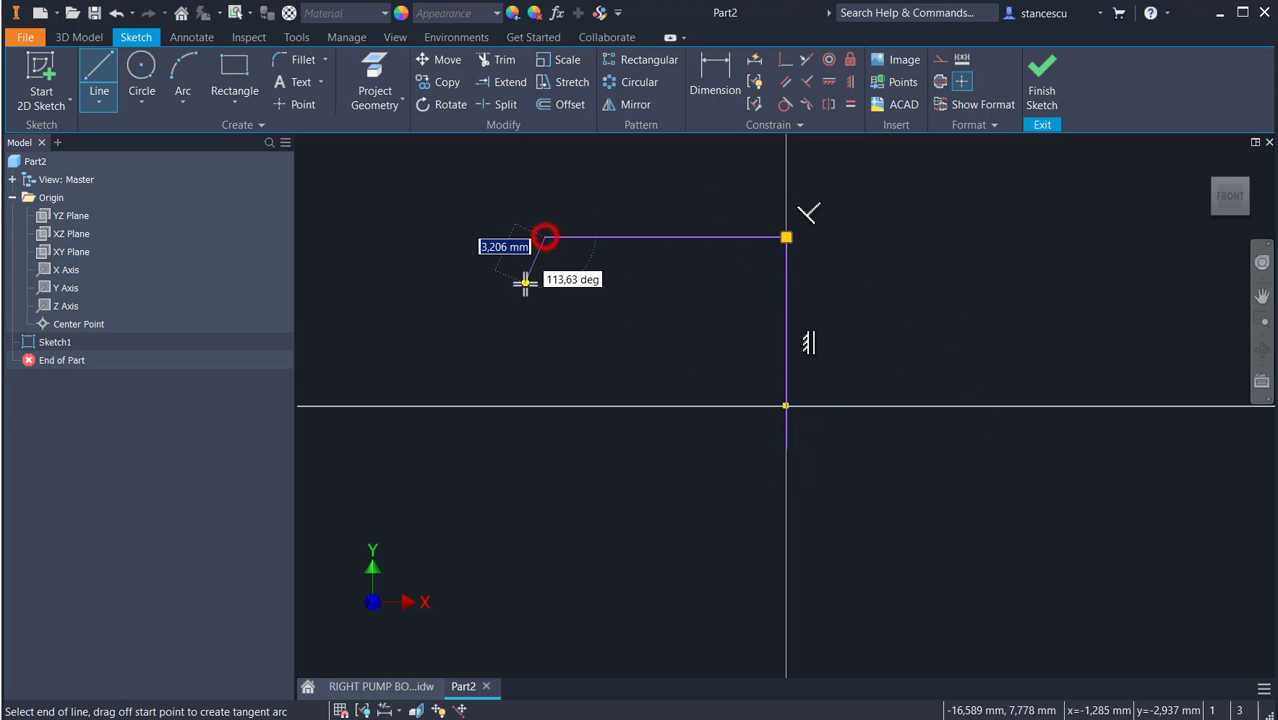
click(523, 286)
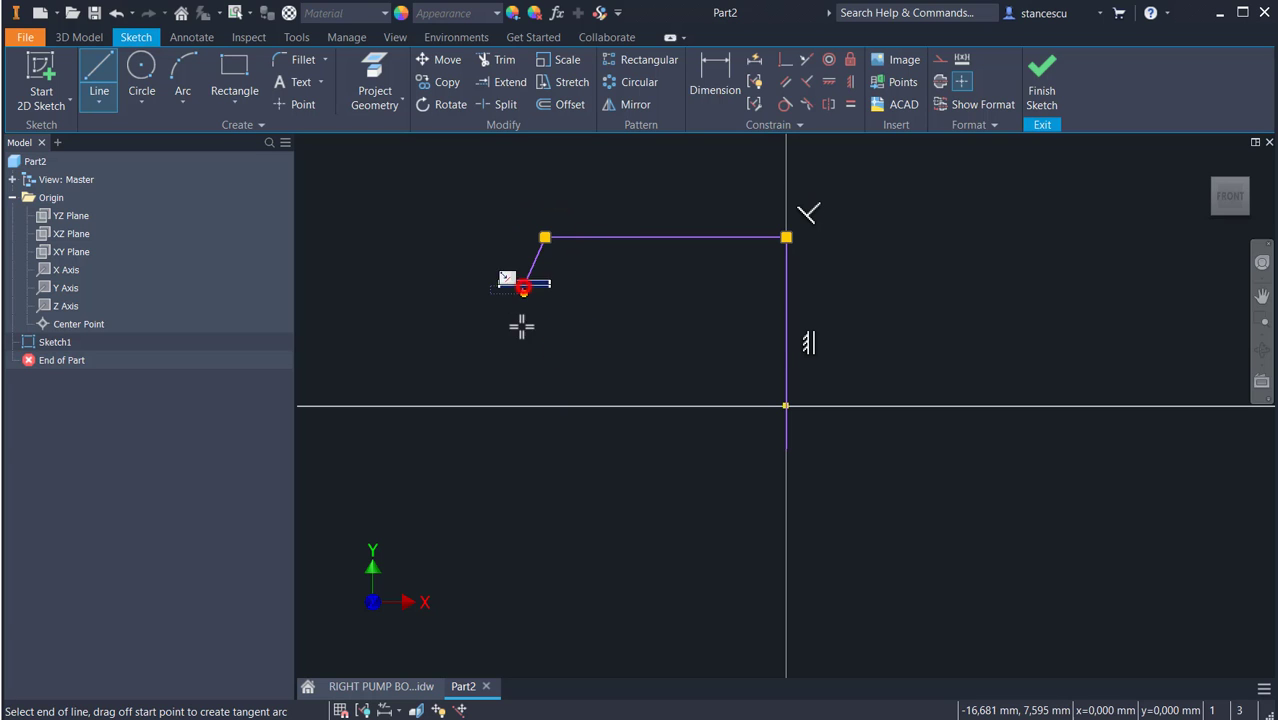
click(524, 448)
click(787, 448)
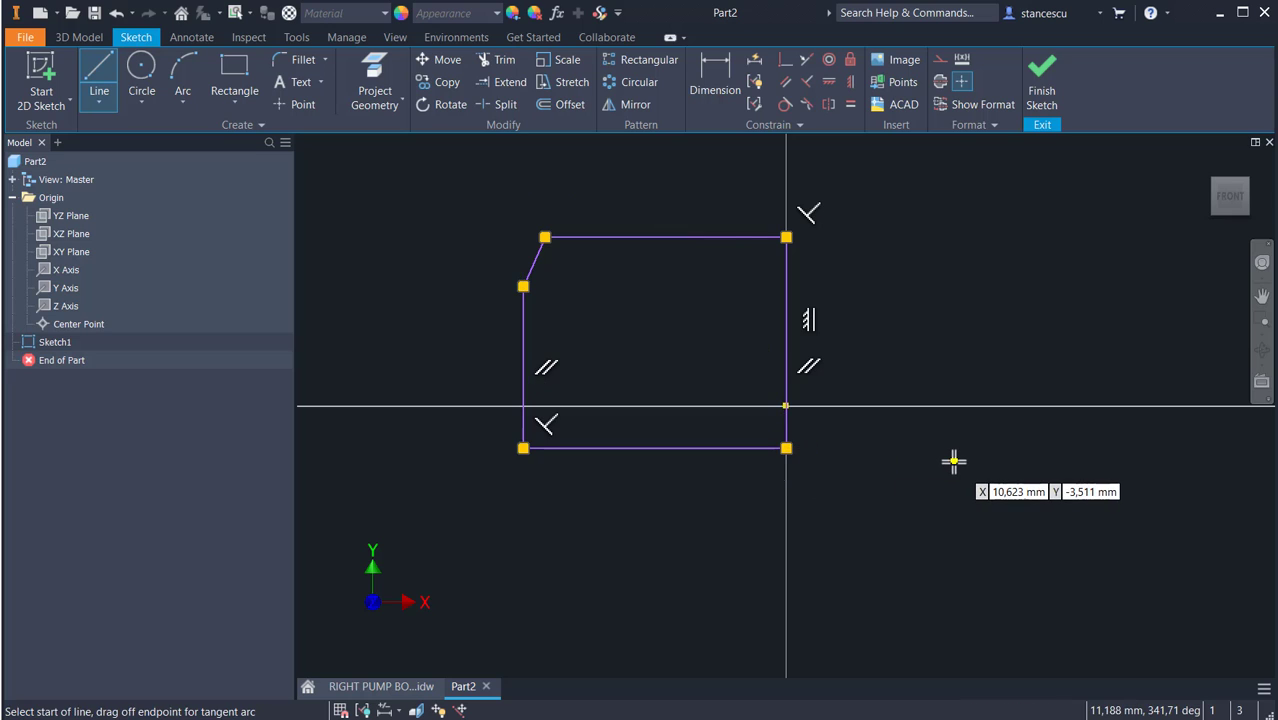
key(Escape)
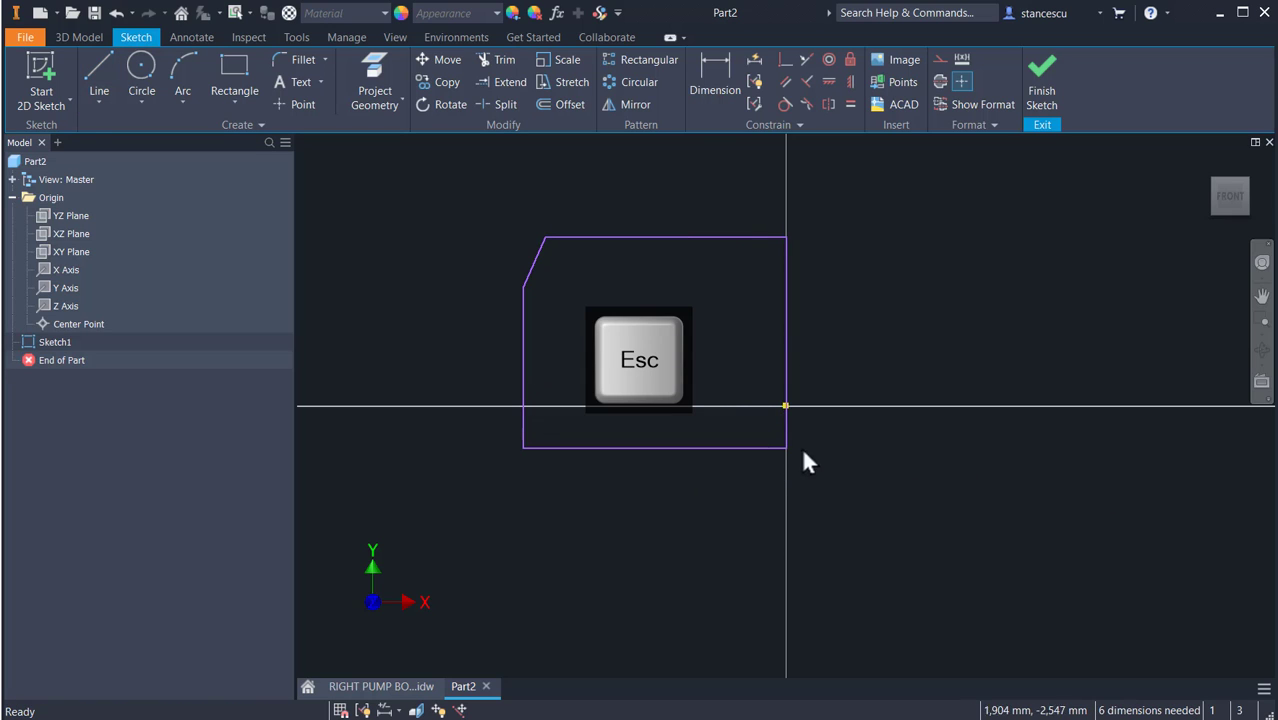
- Convert the profile's bottom line to a centerline and dimension its length as 94-16-8-20 mm
click(665, 434)
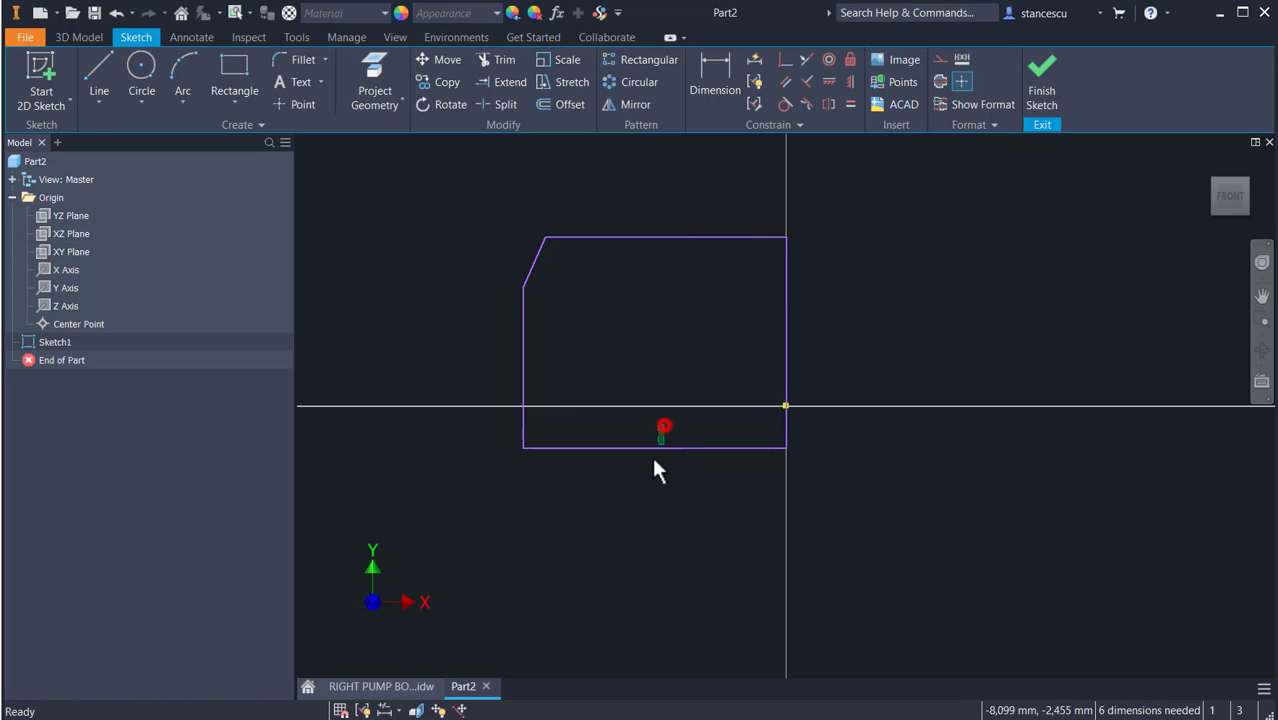
click(940, 83)
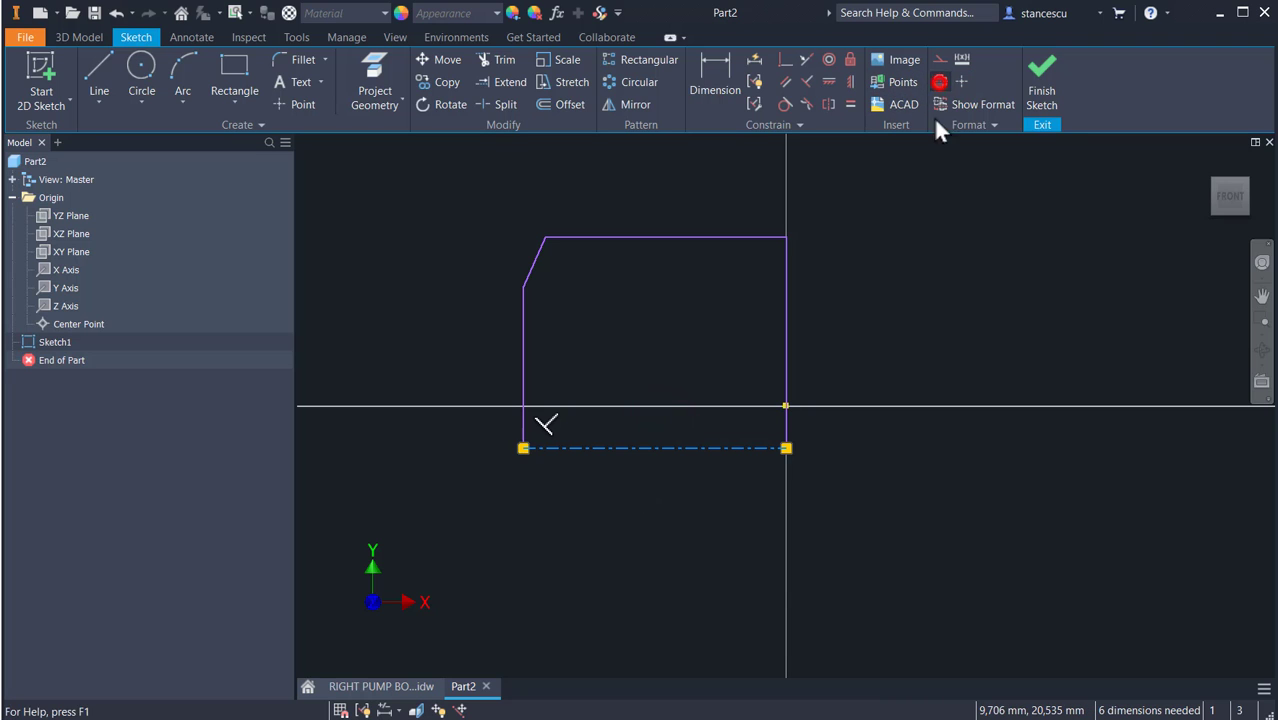
click(718, 70)
click(650, 446)
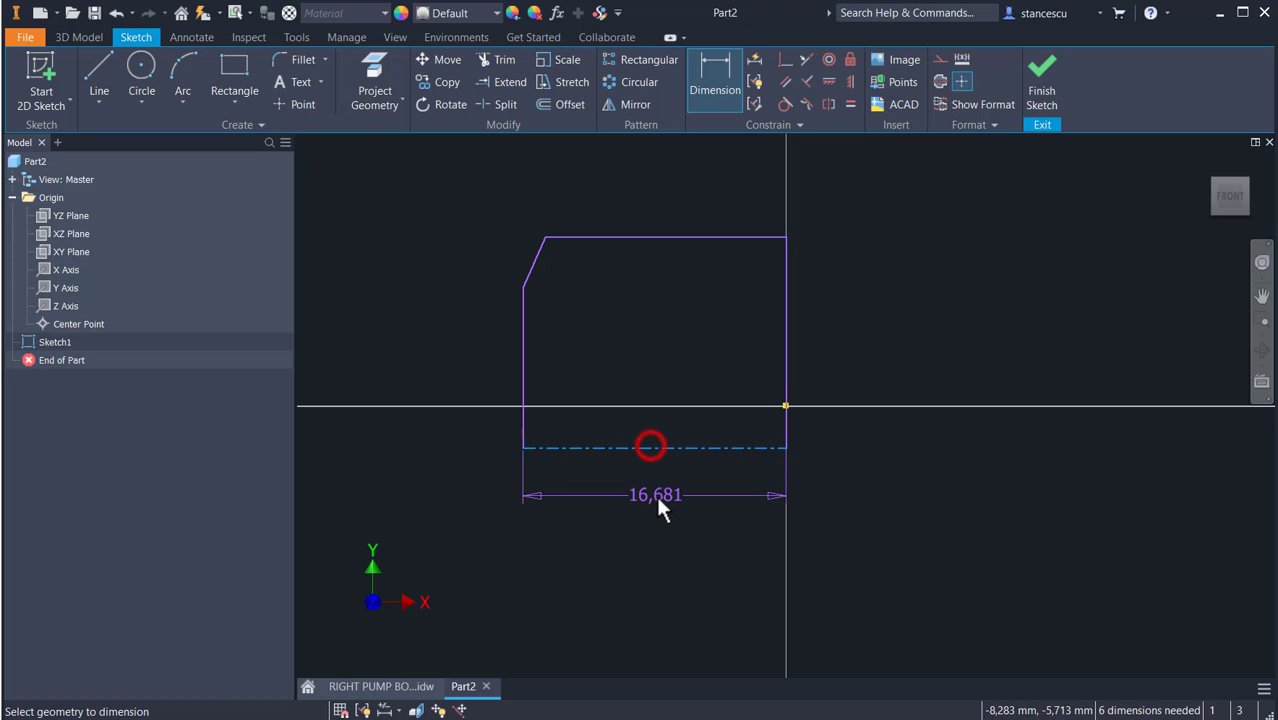
click(656, 497)
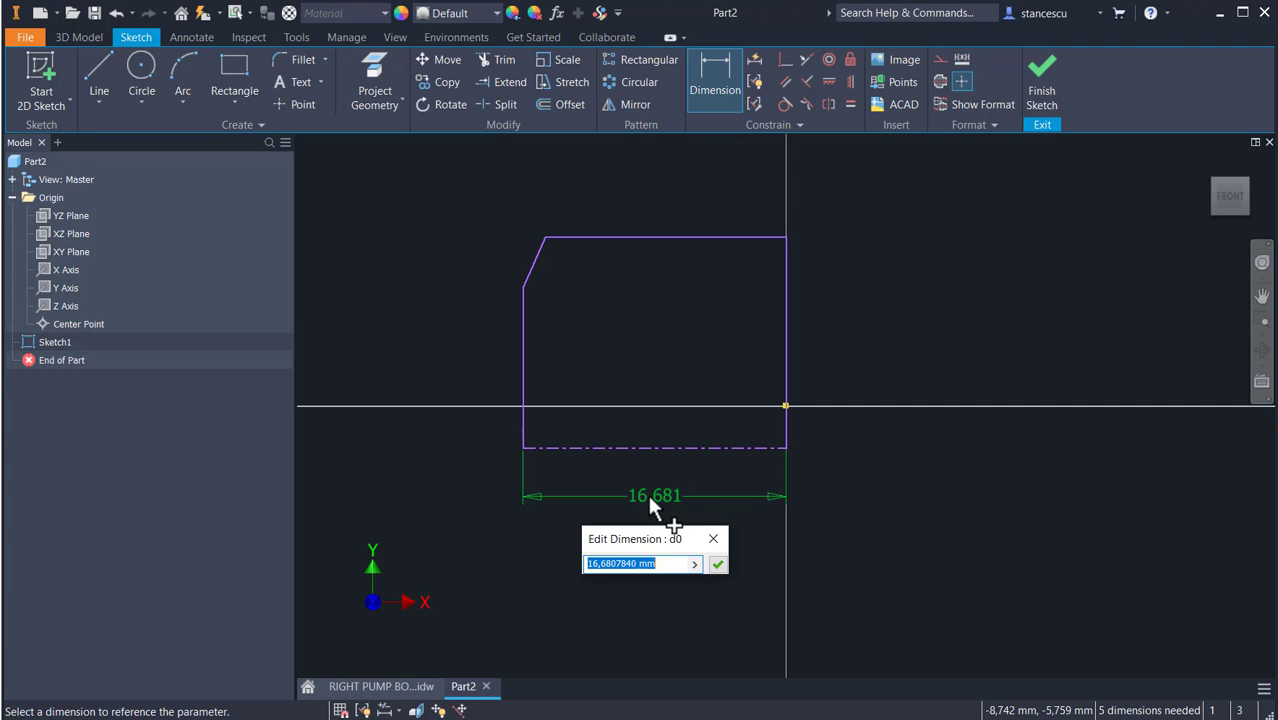
text(94-)
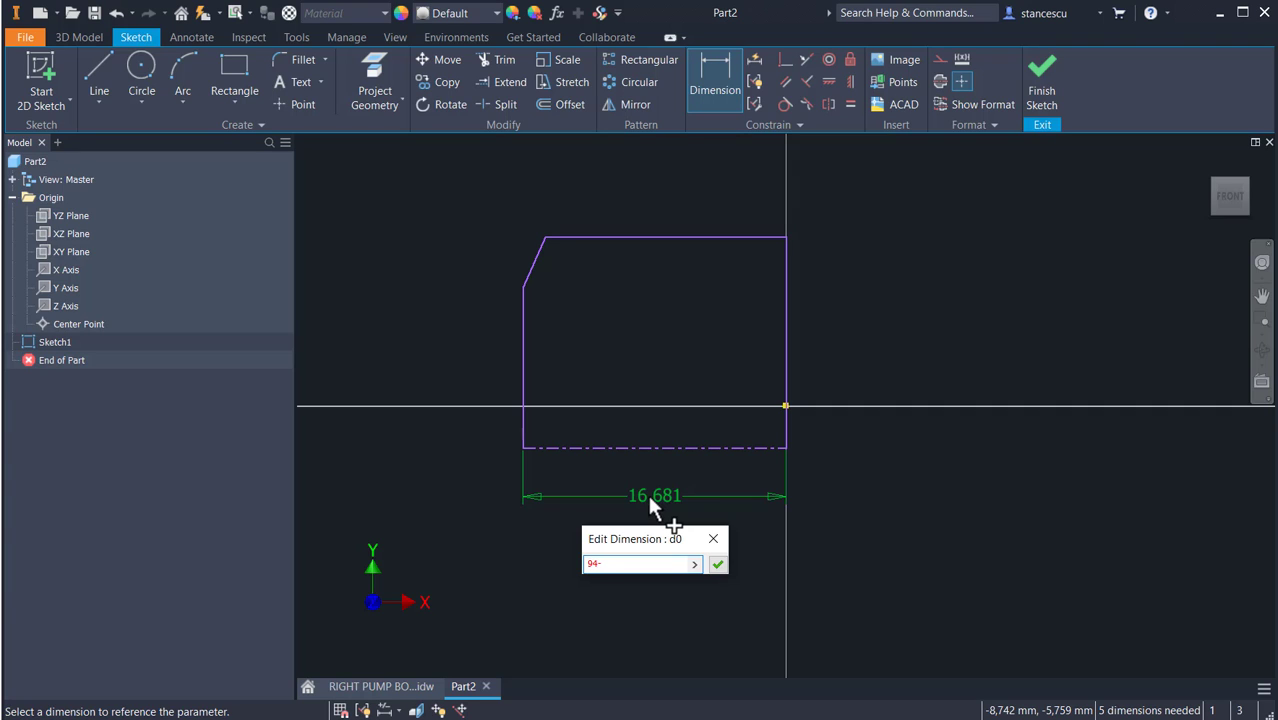
text(16-8-20)
key(Return)
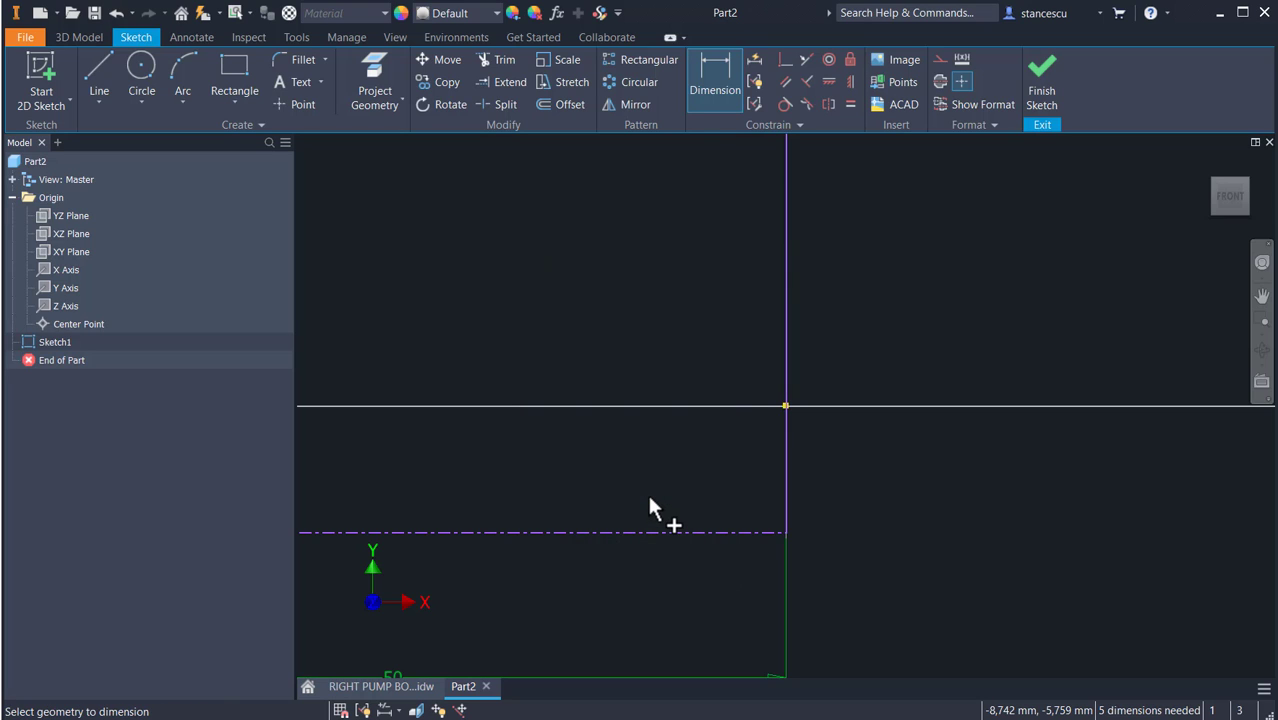
key(Home)
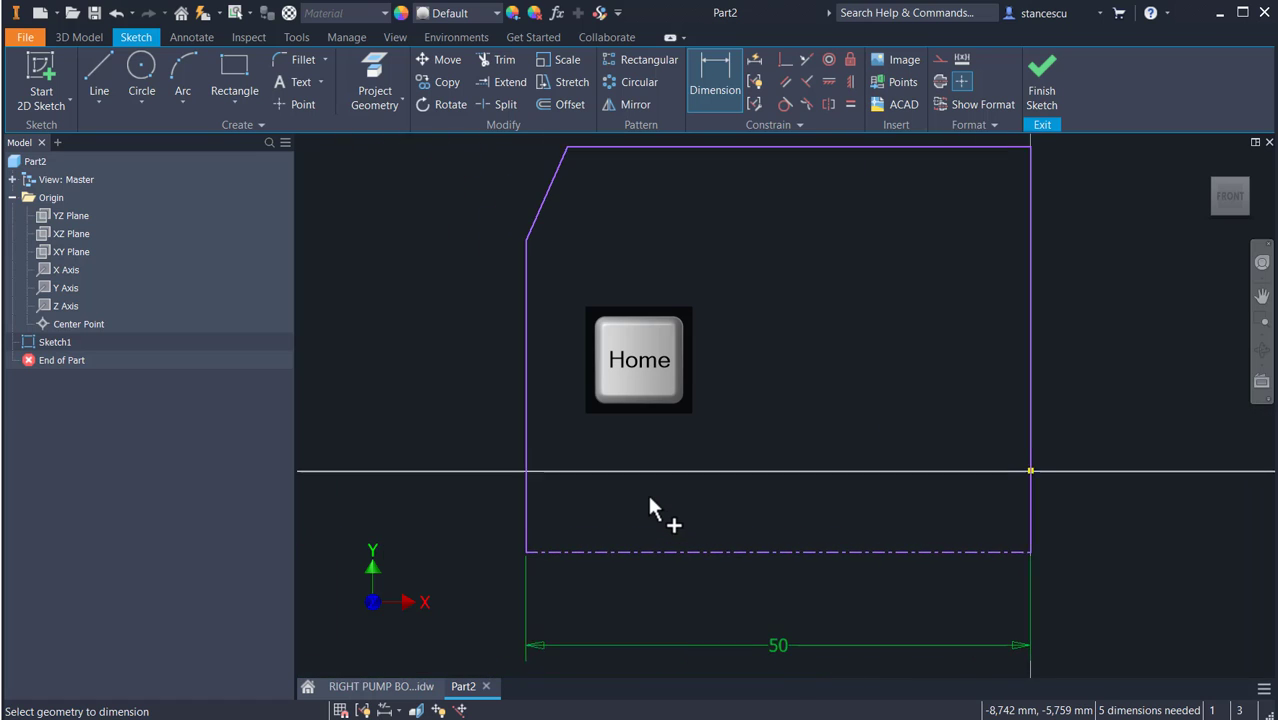
- Dimension the distance between the centerline and the origin point as a linear 10 mm instead of a diameter
mouse_move(763, 352)
middle_down()
mouse_move(736, 399)
mouse_move(696, 402)
middle_up()
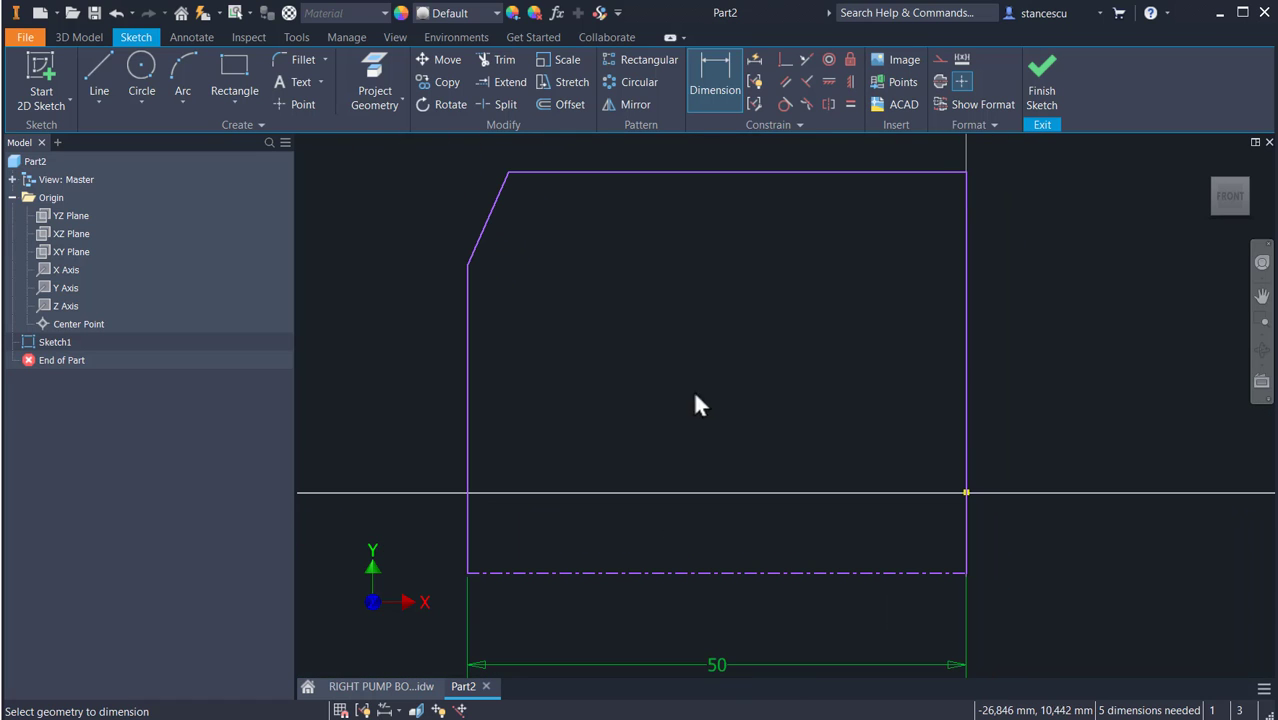
click(910, 572)
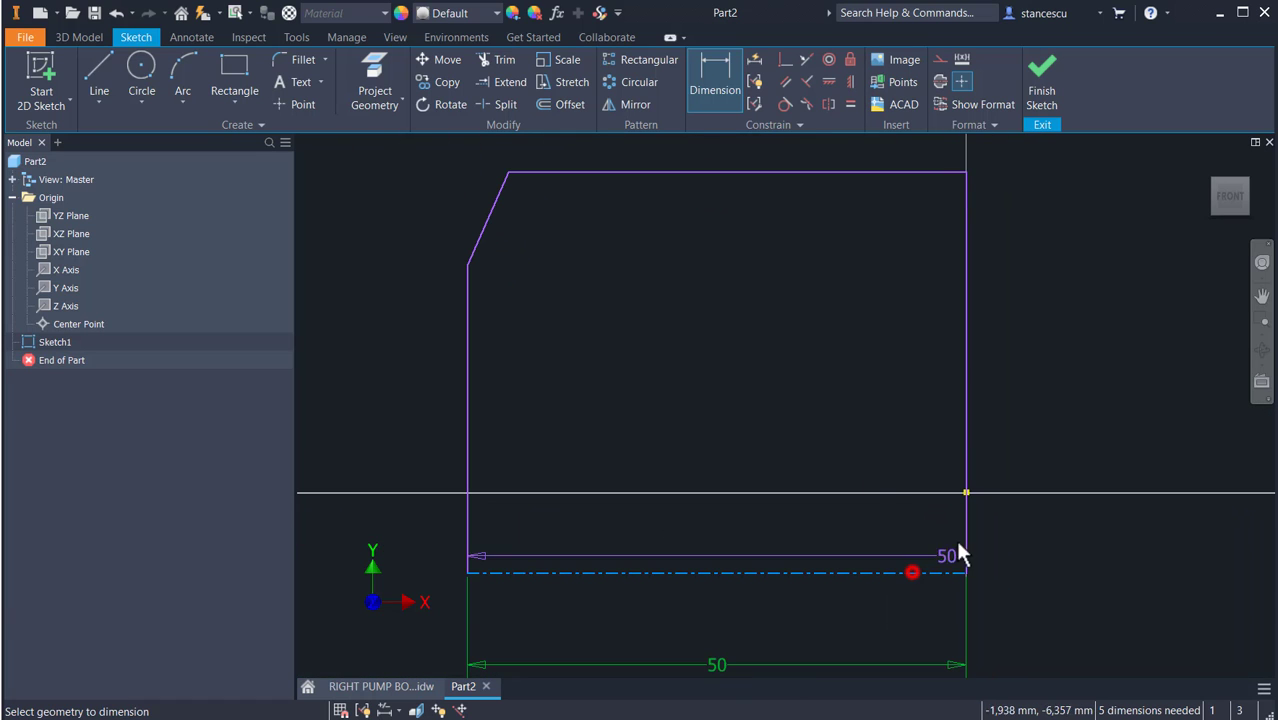
click(966, 493)
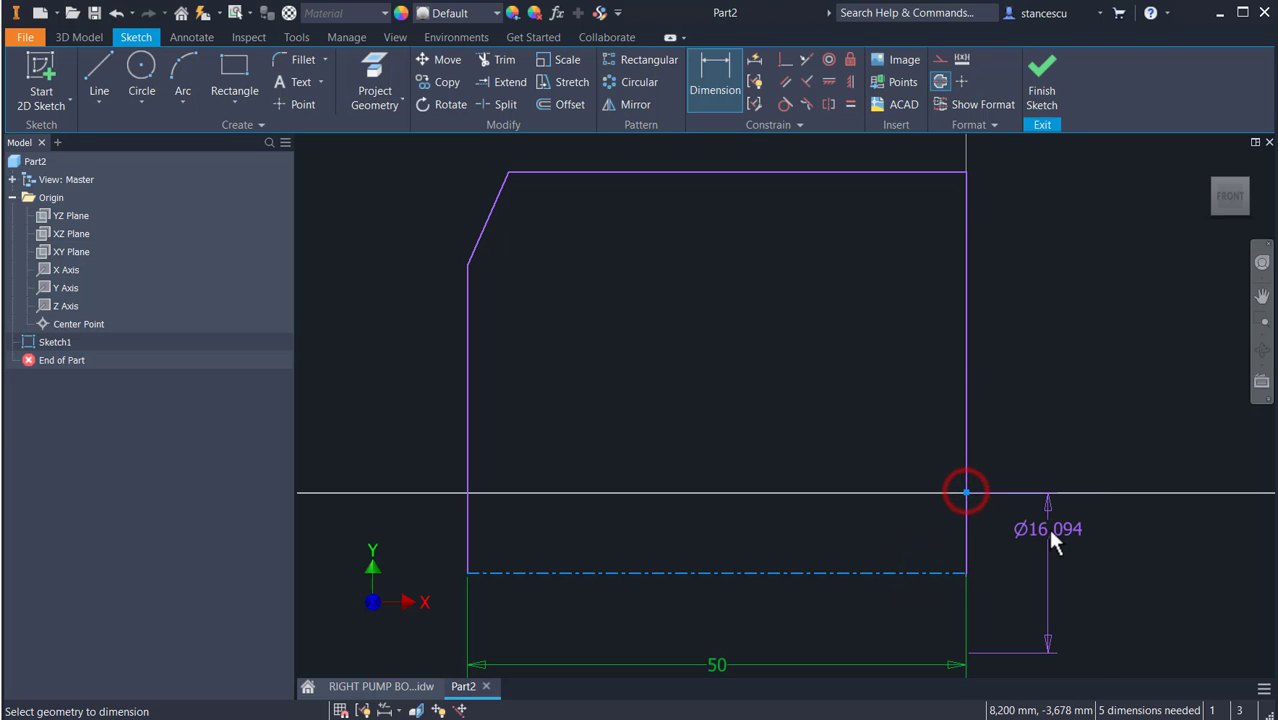
right_click(1046, 526)
click(1034, 598)
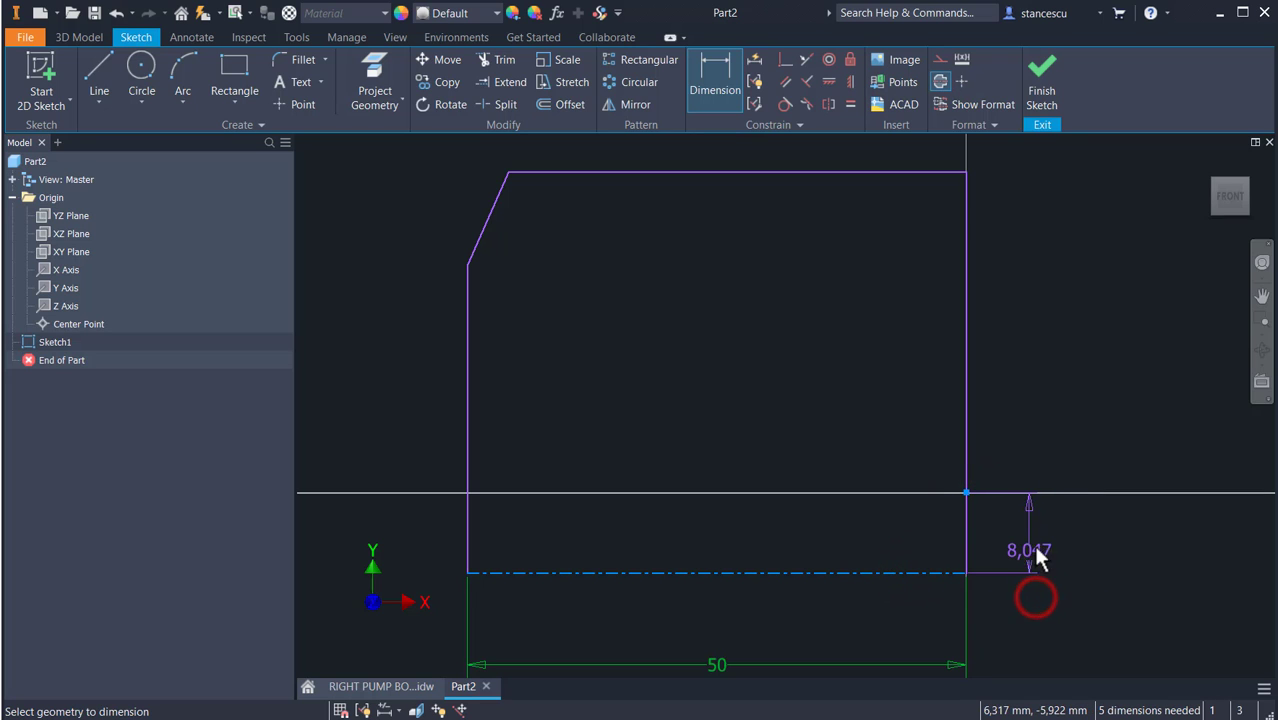
click(1042, 539)
text(1)
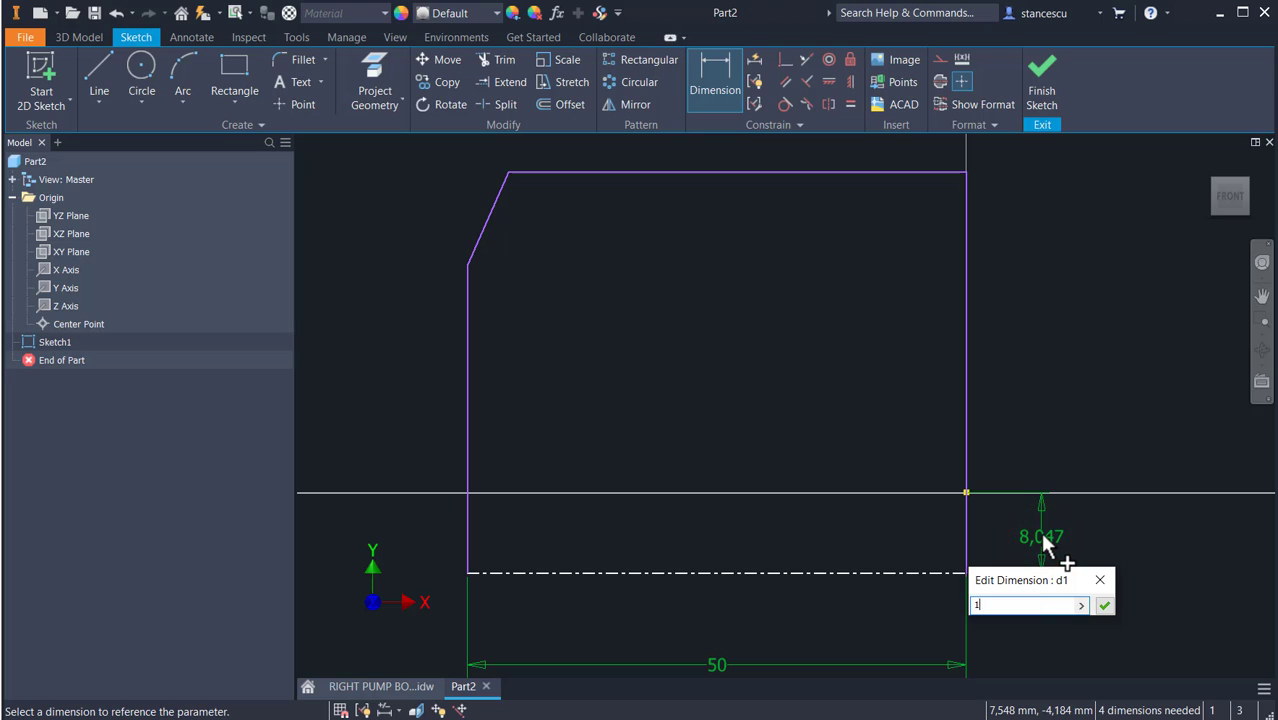
text(0)
key(Return)
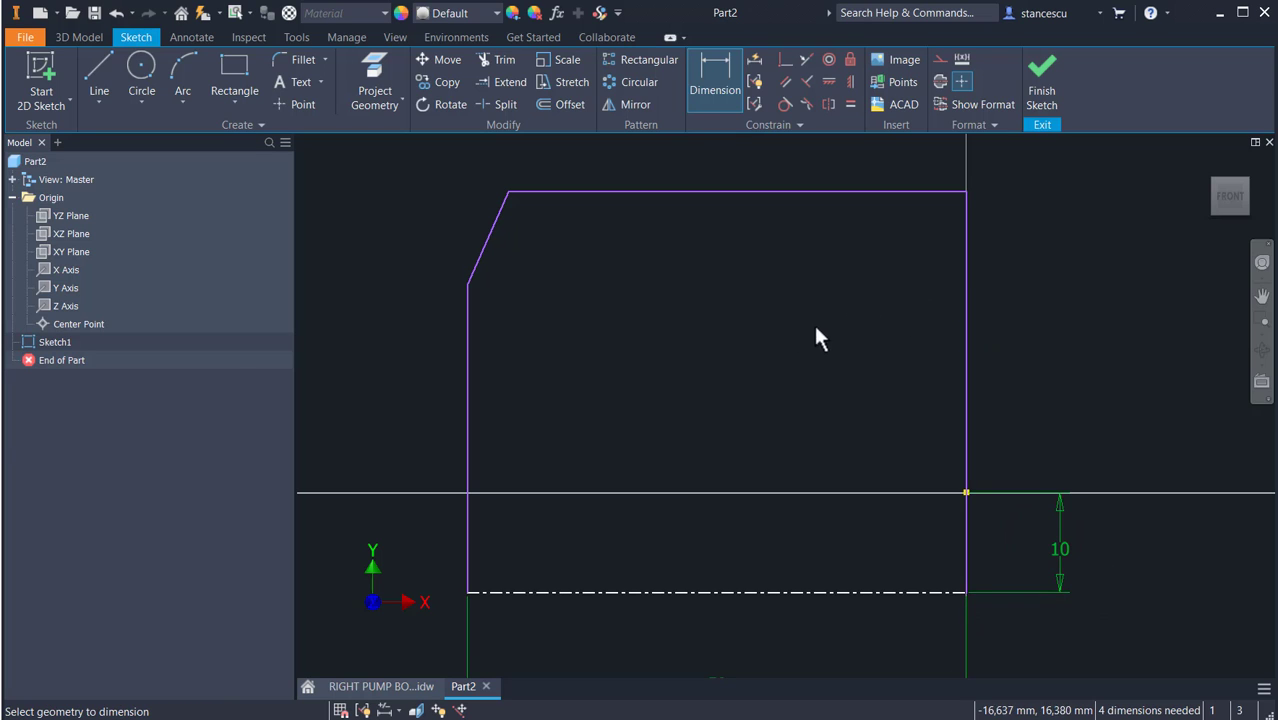
key(Escape)
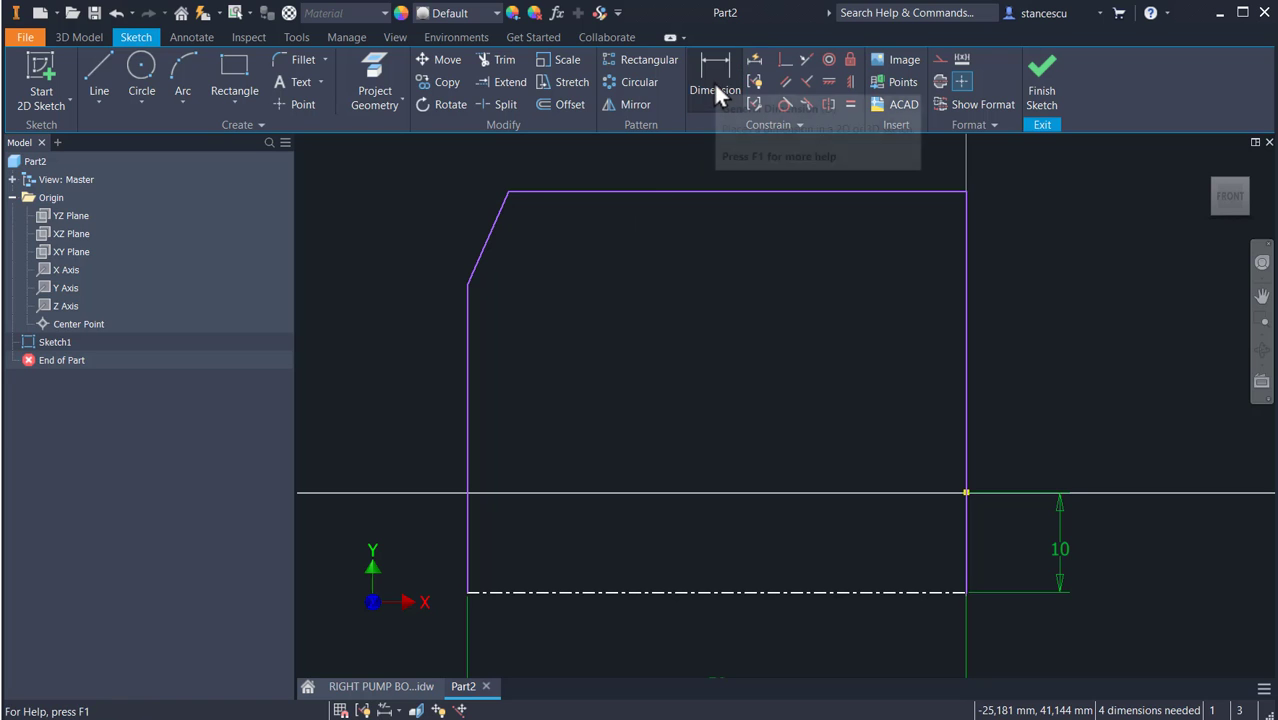
- Add an 85 mm diameter dimension between the centerline and the profile's top line
click(716, 90)
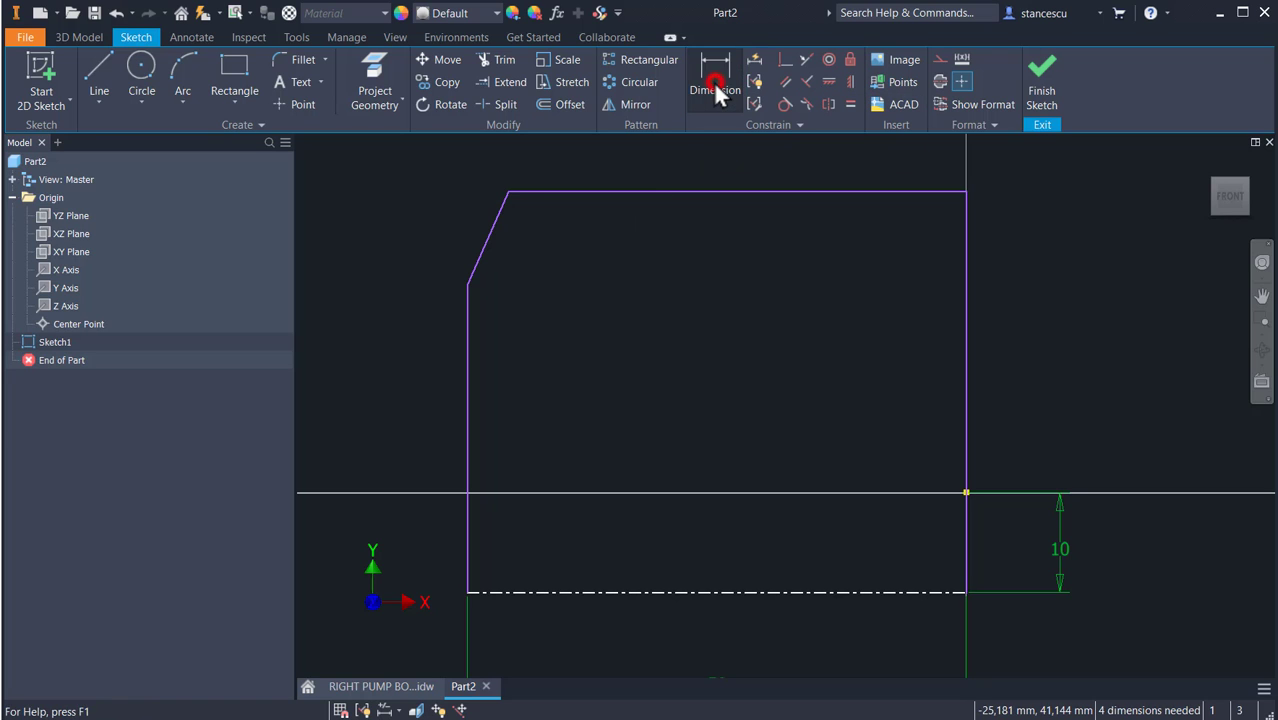
click(845, 591)
click(864, 191)
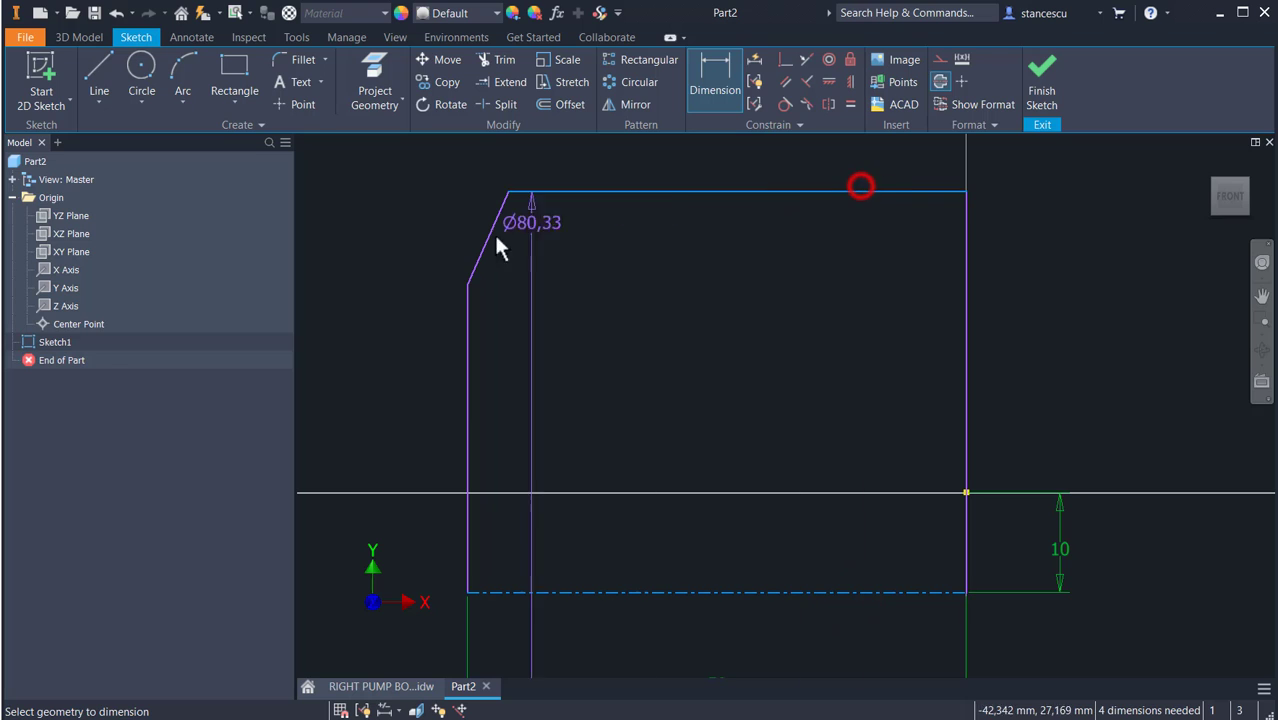
click(389, 318)
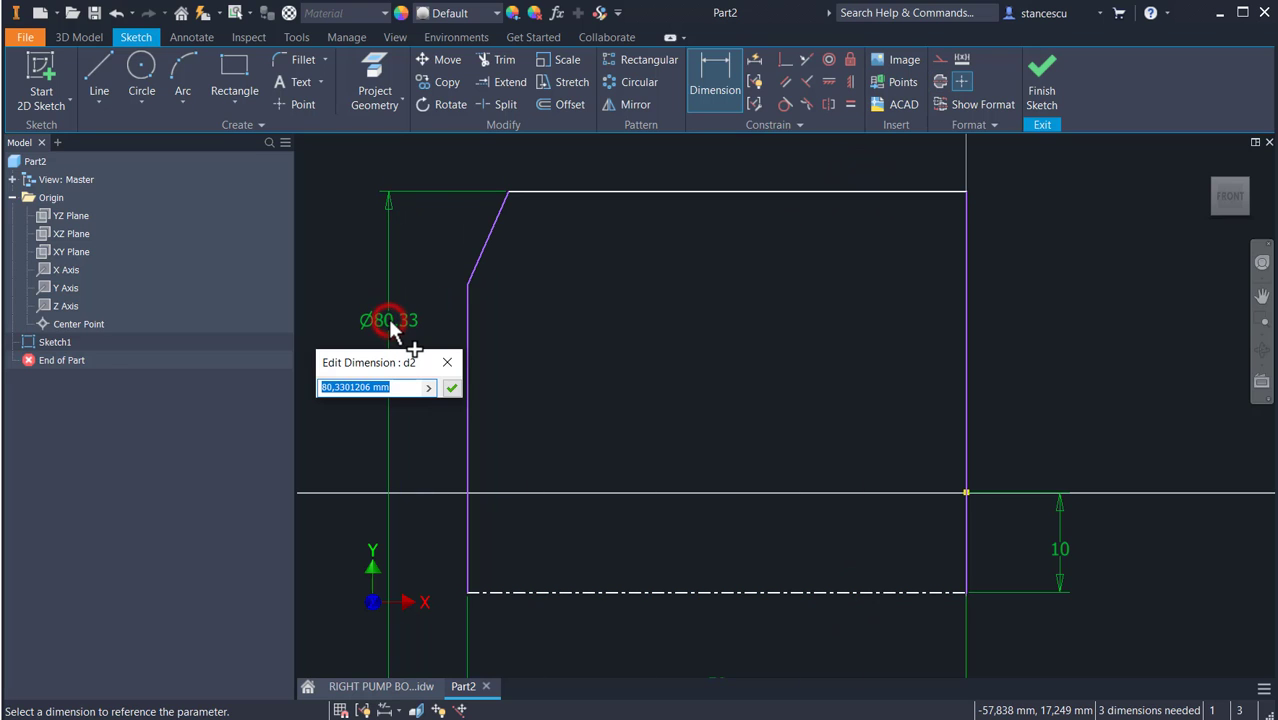
text(85)
key(Return)
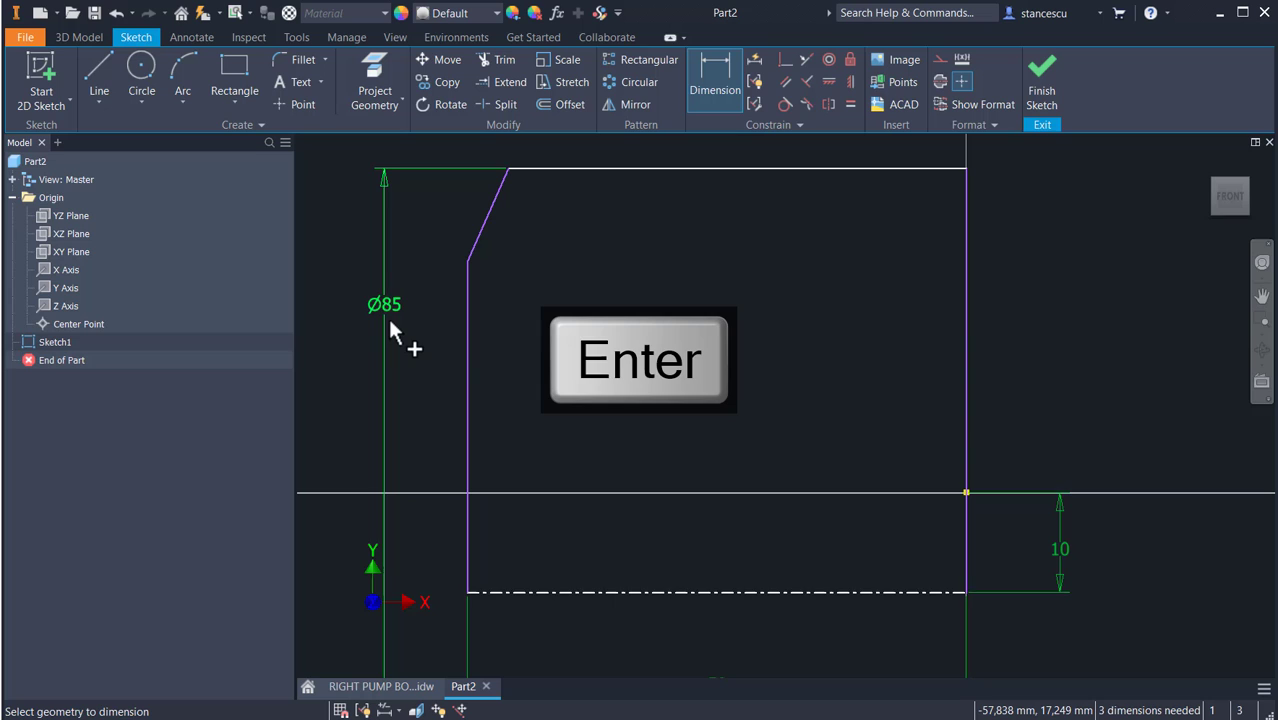
- Constrain the profile's right vertical line to be coincident with the origin point
click(784, 62)
click(964, 430)
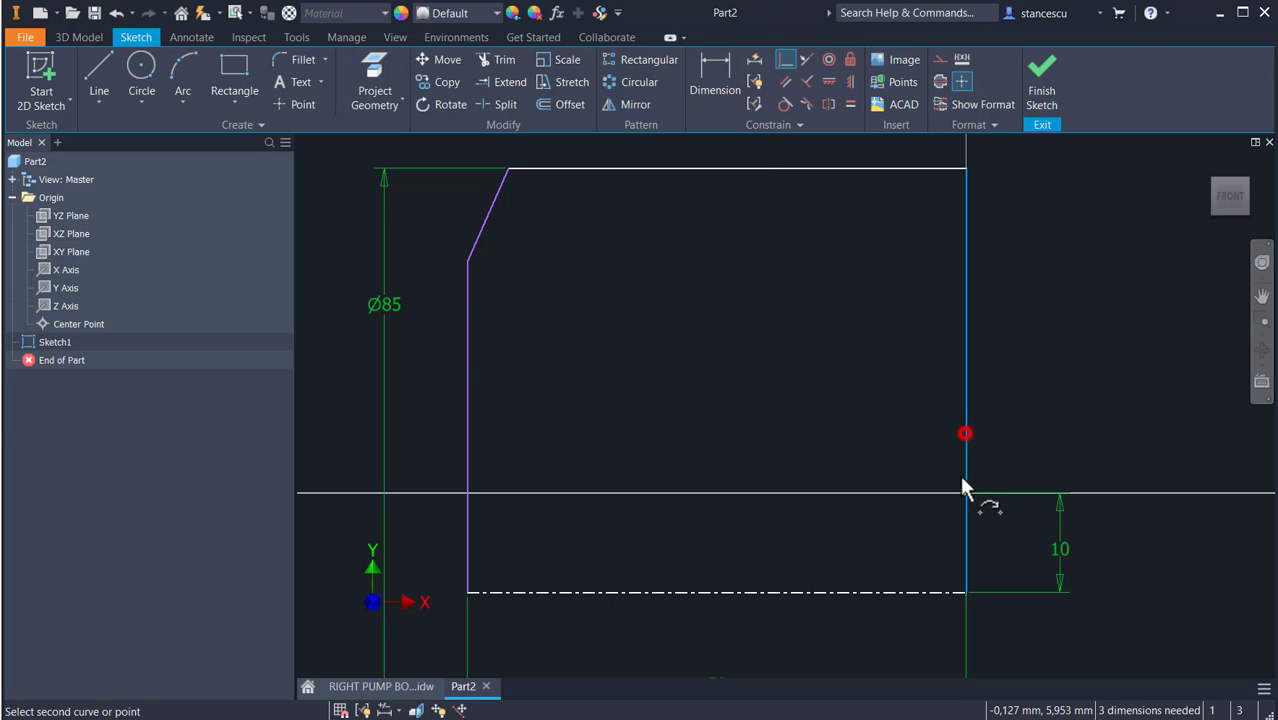
click(964, 493)
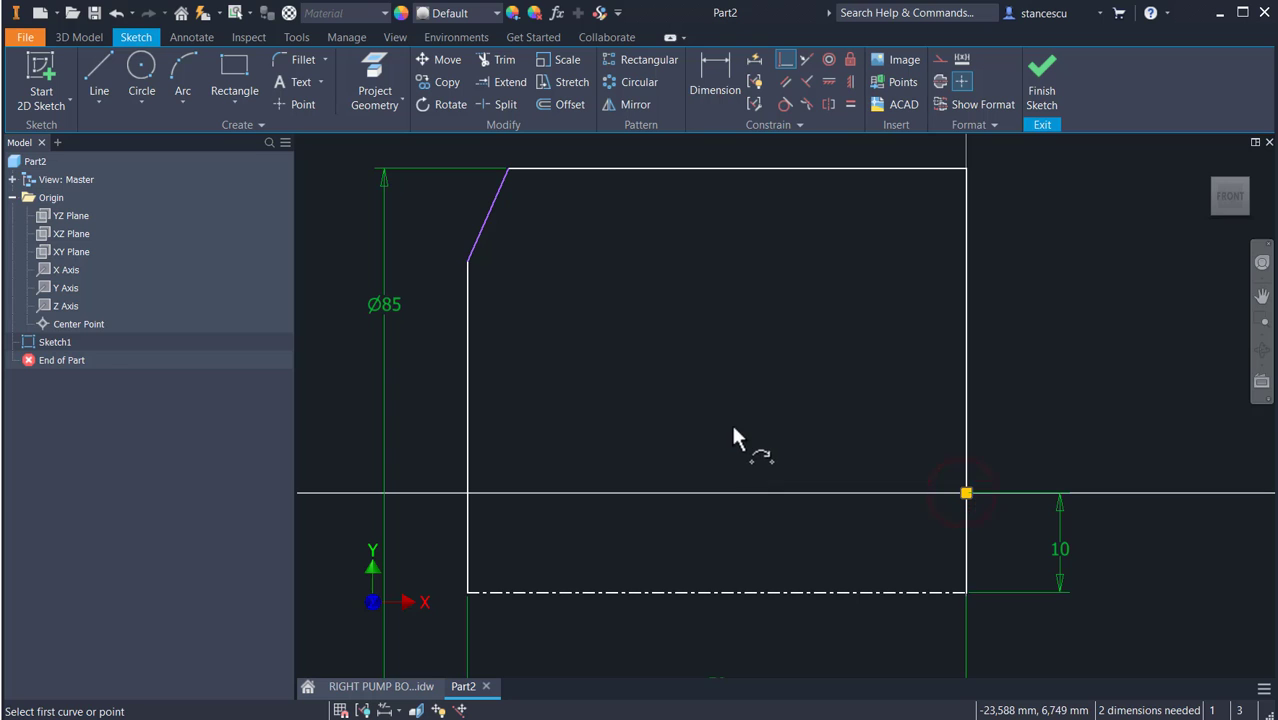
- Dimension the angle between the slanted corner line and the left vertical line as 30 degrees
middle_drag(736, 442, 838, 470)
scroll(838, 470, down, 1)
click(714, 67)
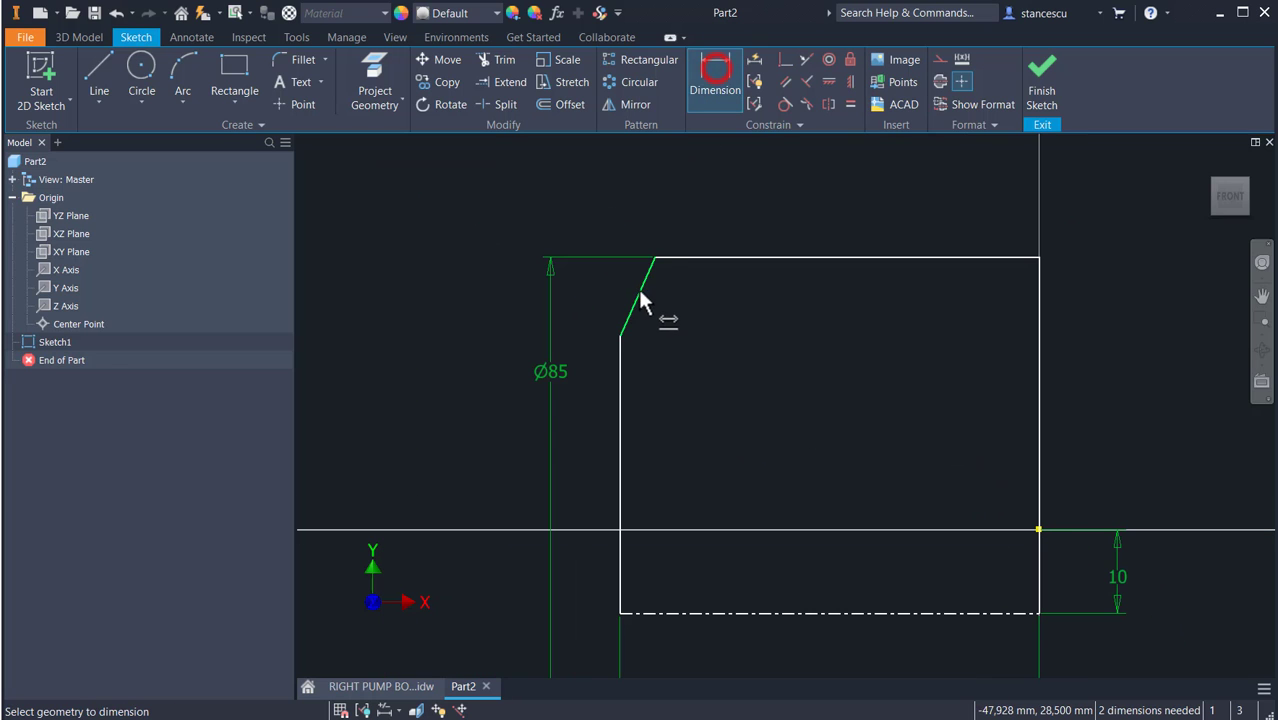
click(638, 291)
click(620, 378)
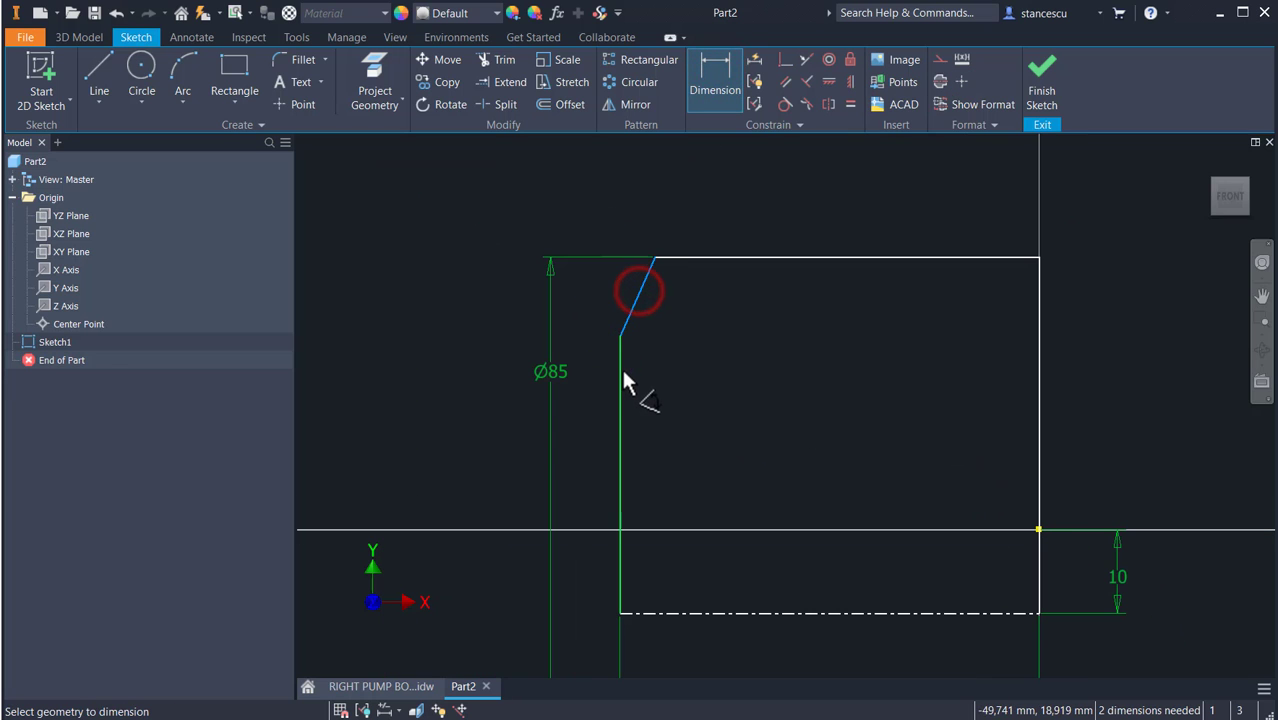
click(663, 183)
text(3)
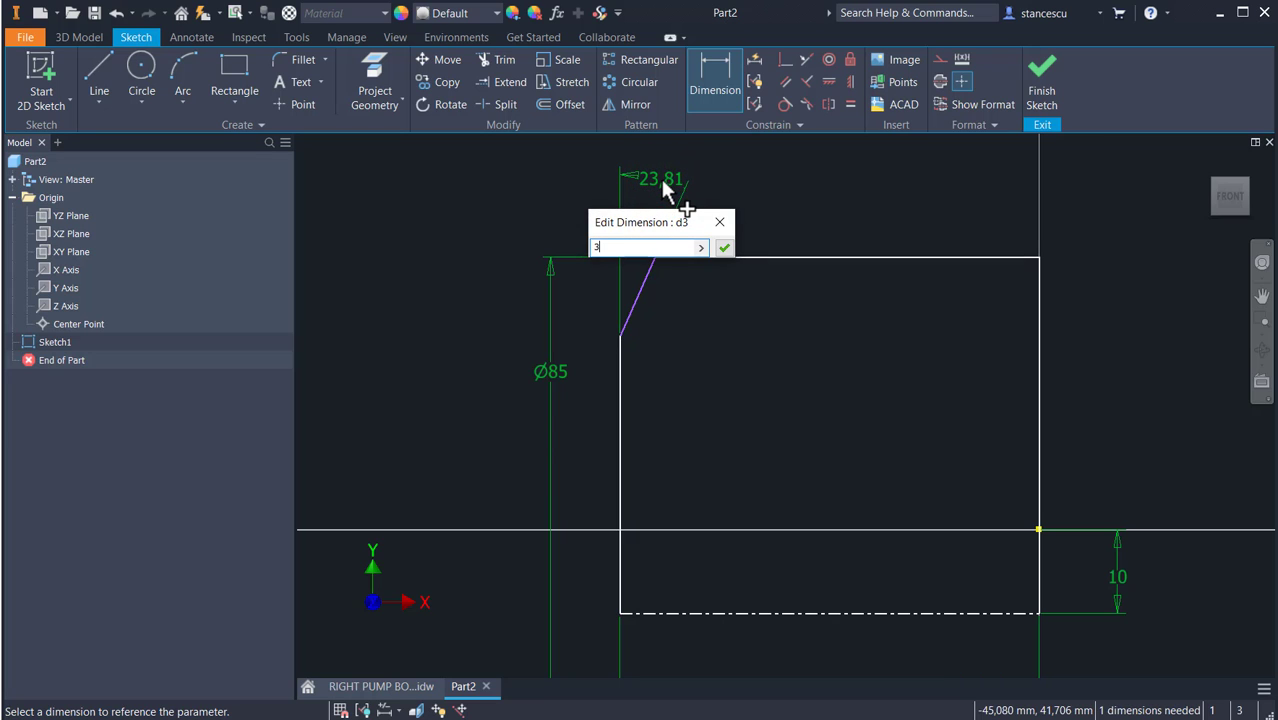
text(0)
key(Return)
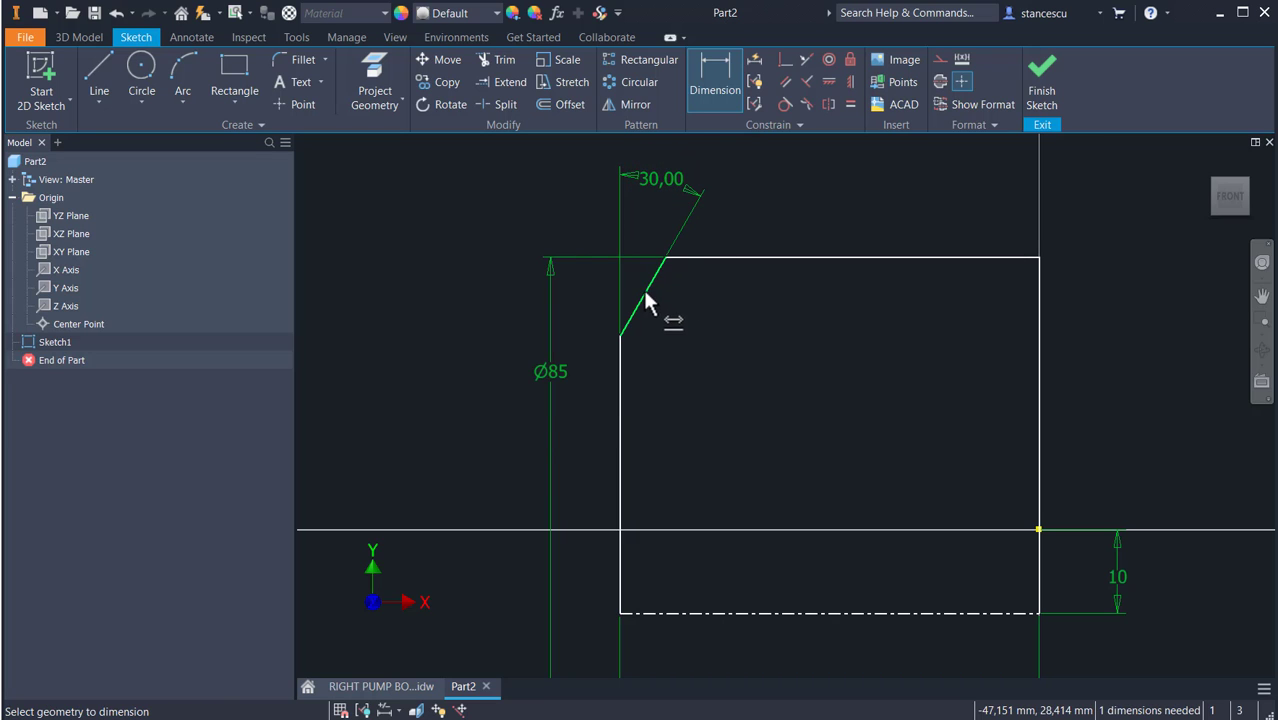
- Dimension the slanted line's horizontal width as 6 mm and finish the sketch
click(643, 291)
click(643, 221)
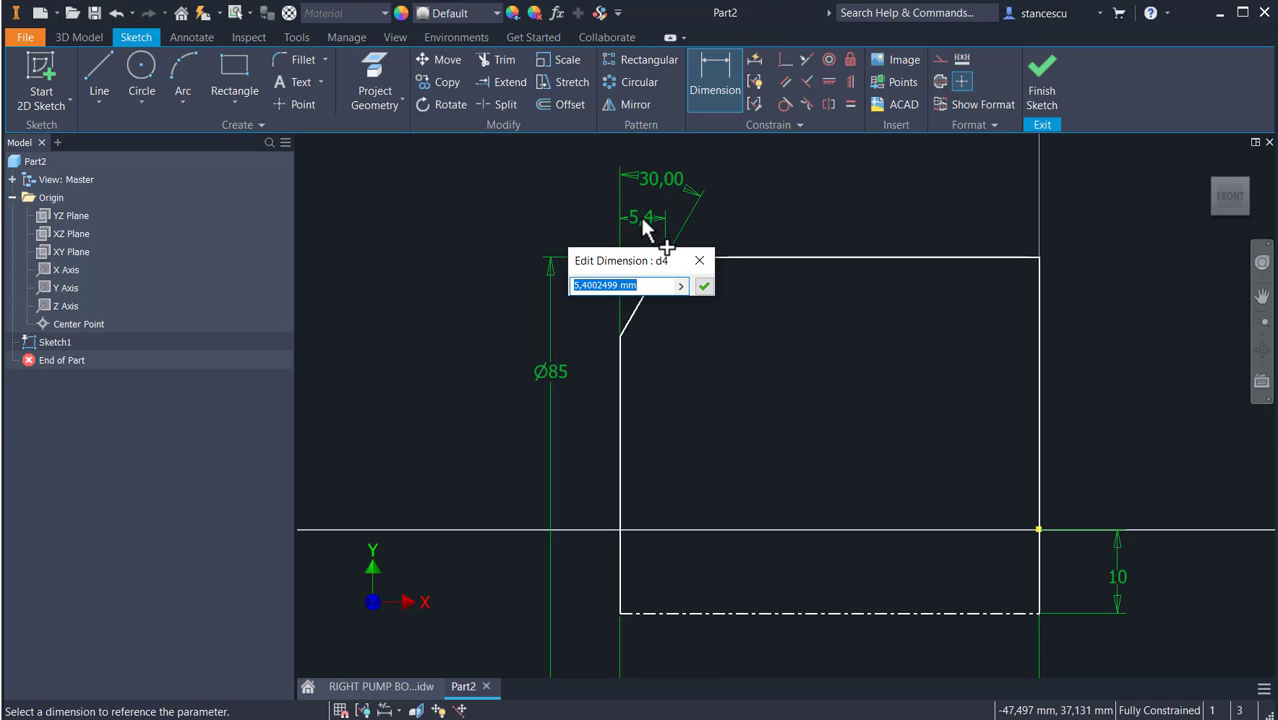
text(6)
key(Return)
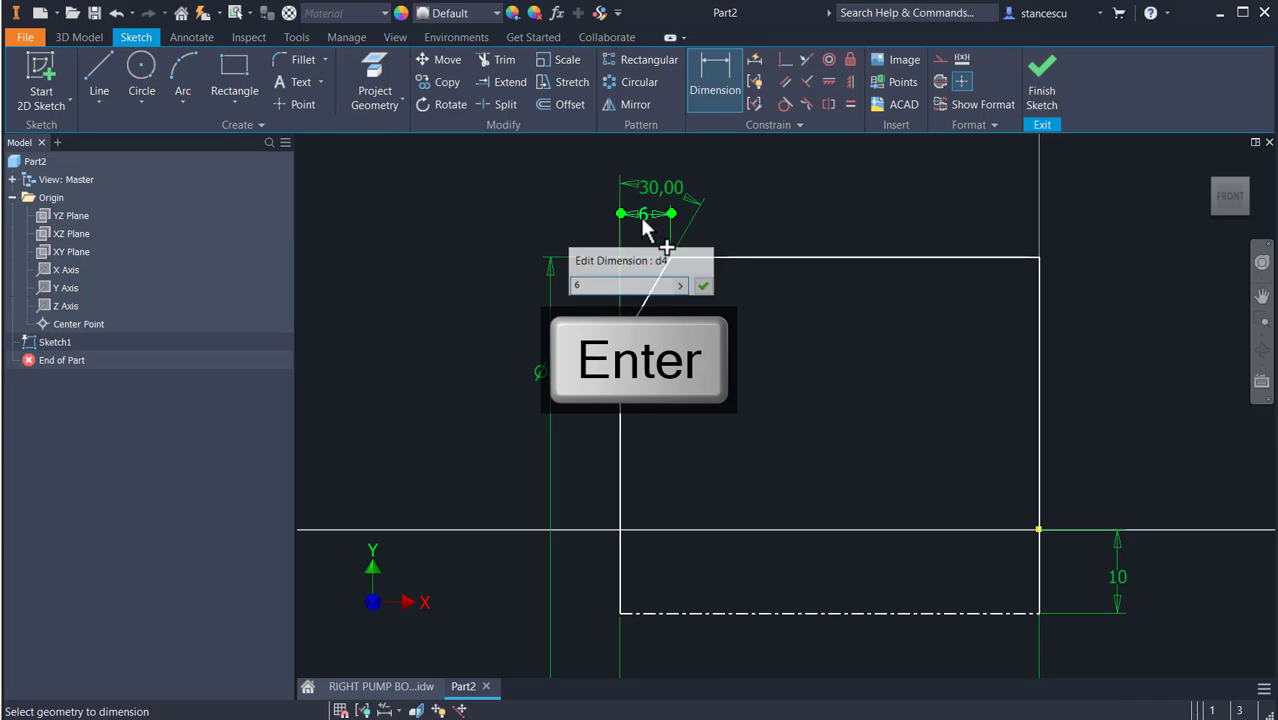
click(1041, 80)
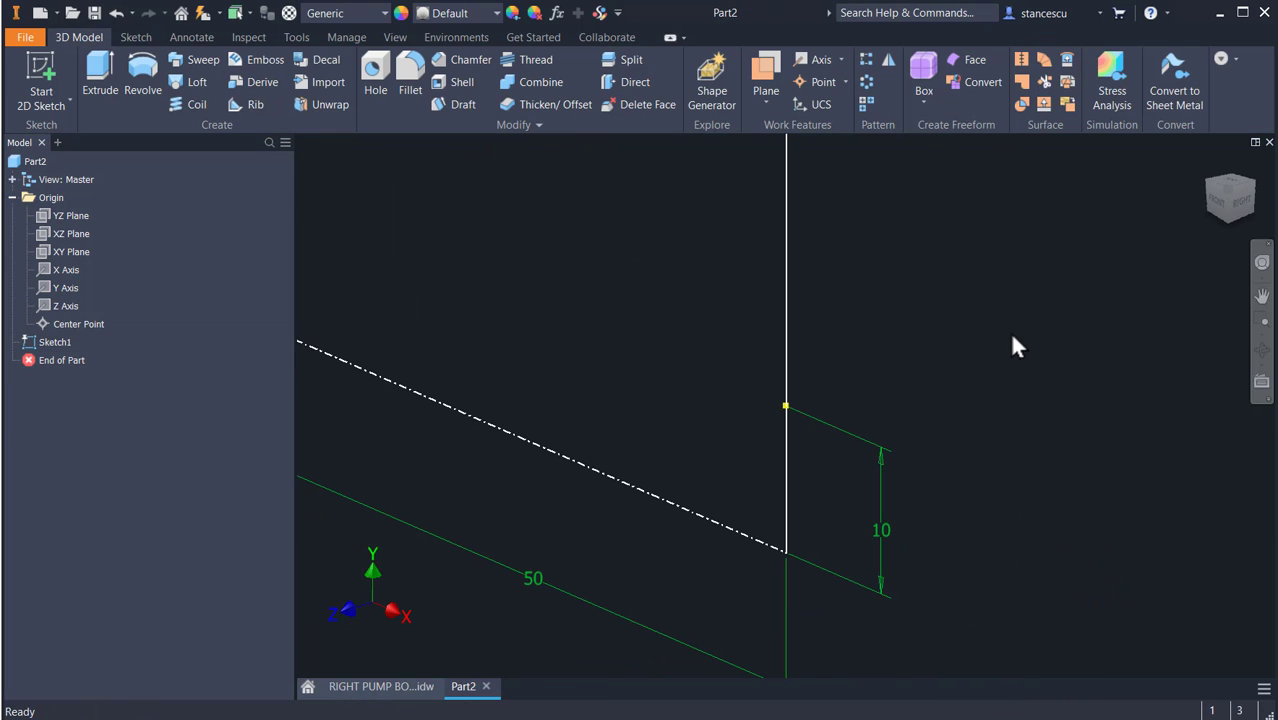
- Revolve the profile a full 360 degrees about its centerline as a new solid
key(F6)
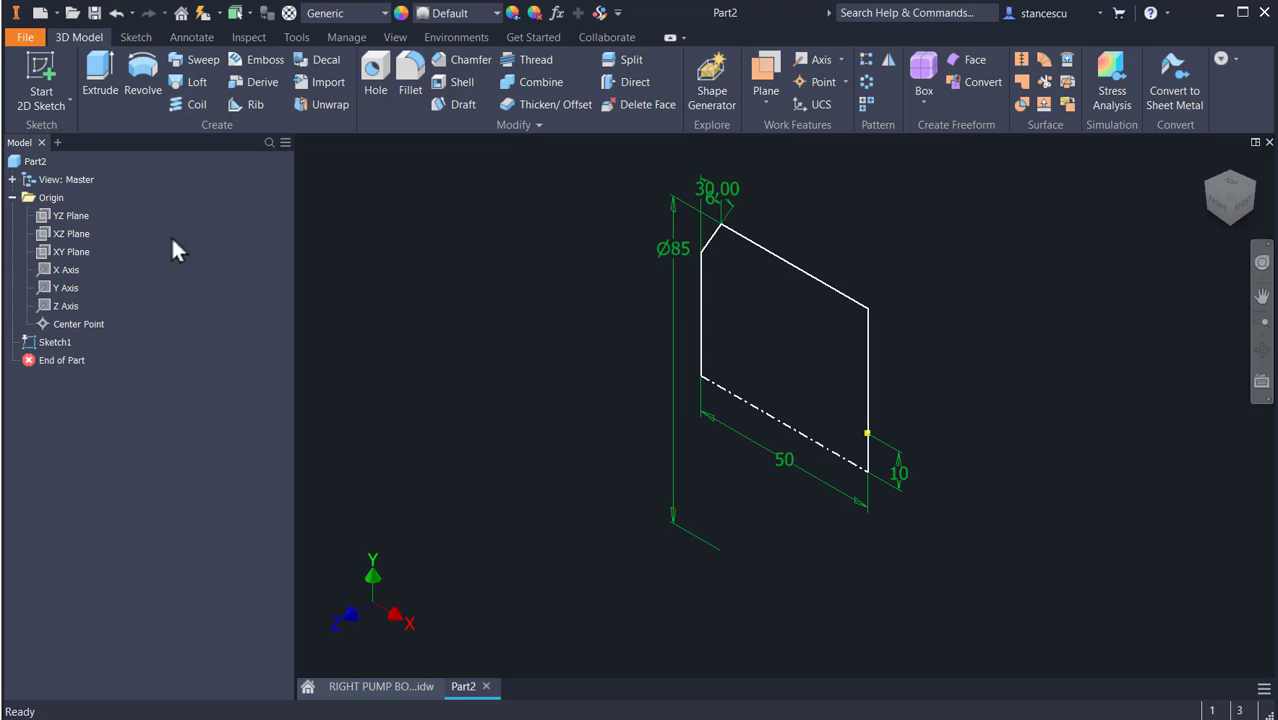
click(134, 77)
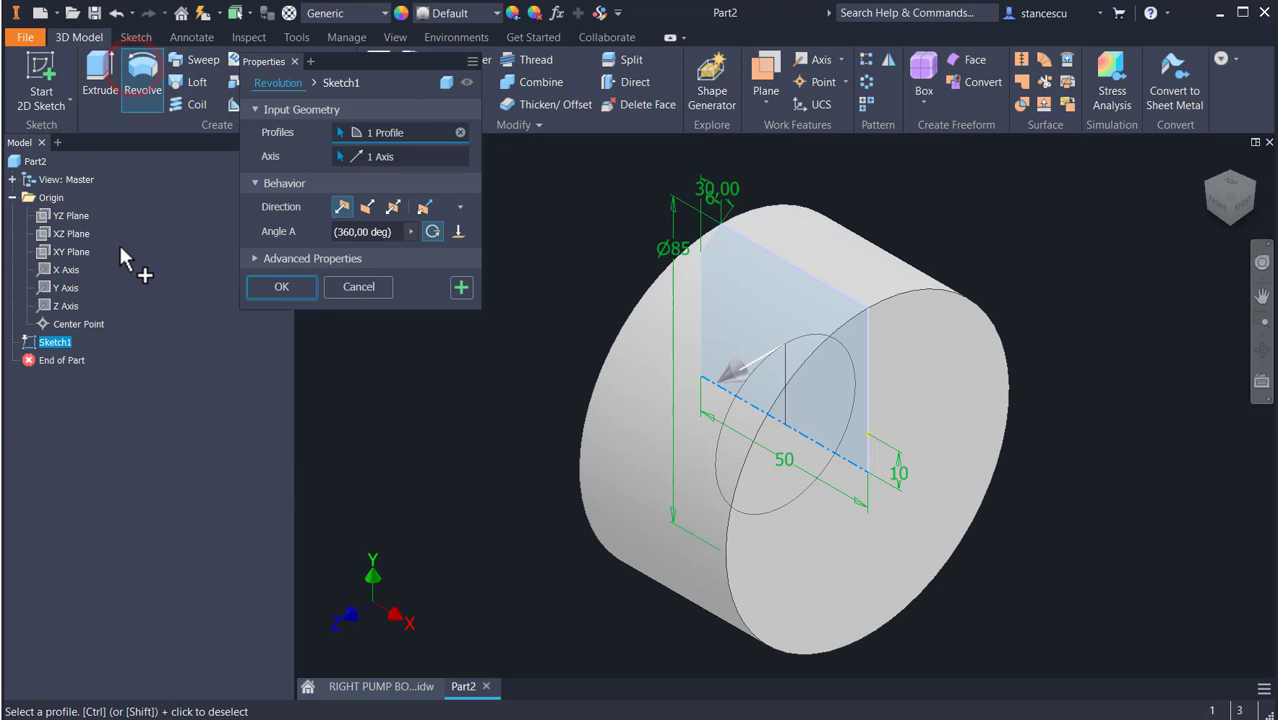
click(268, 288)
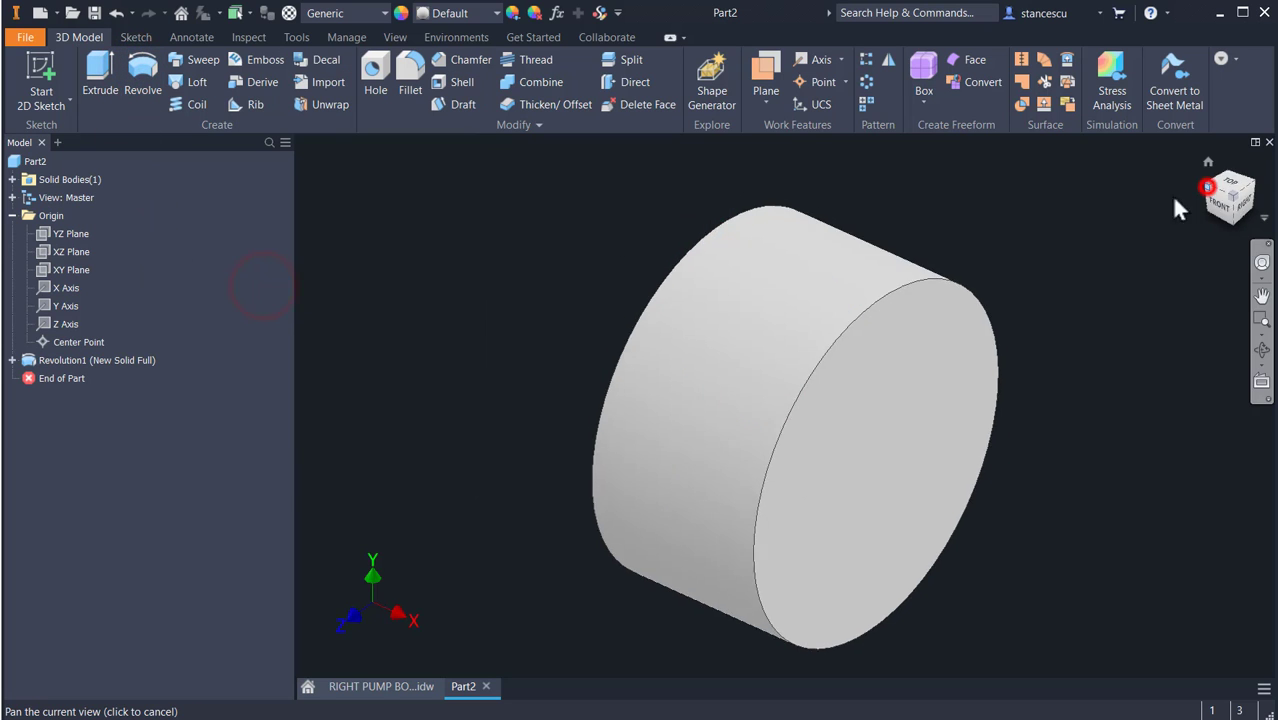
- Rotate to the isometric view showing the chamfered end of the cylinder and set it as the home view with Fit to View
click(1205, 188)
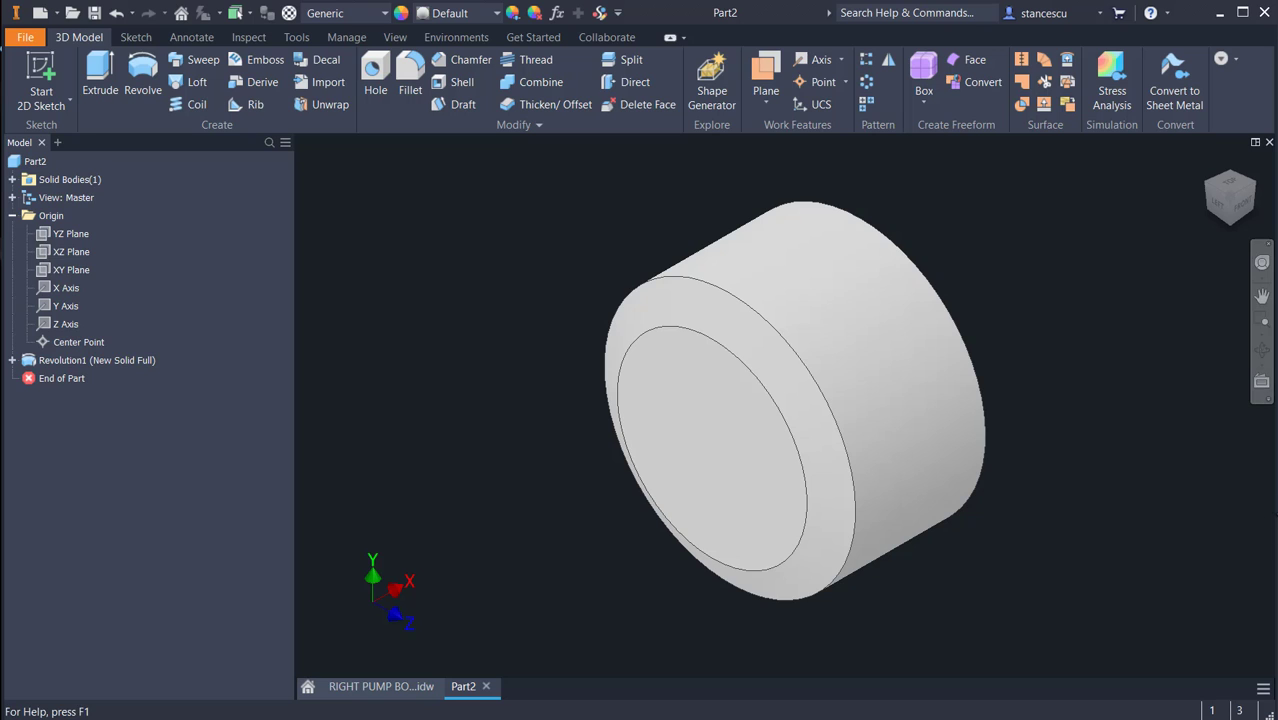
drag(1268, 518, 1146, 533)
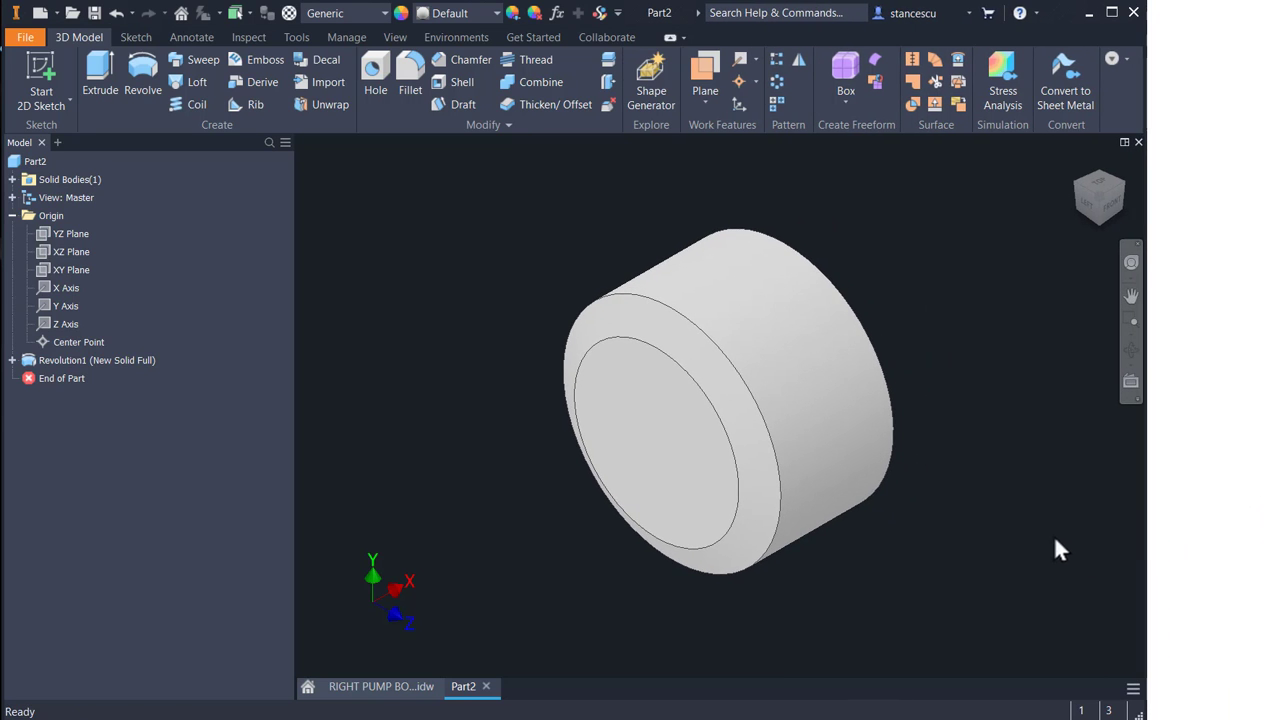
key(F2)
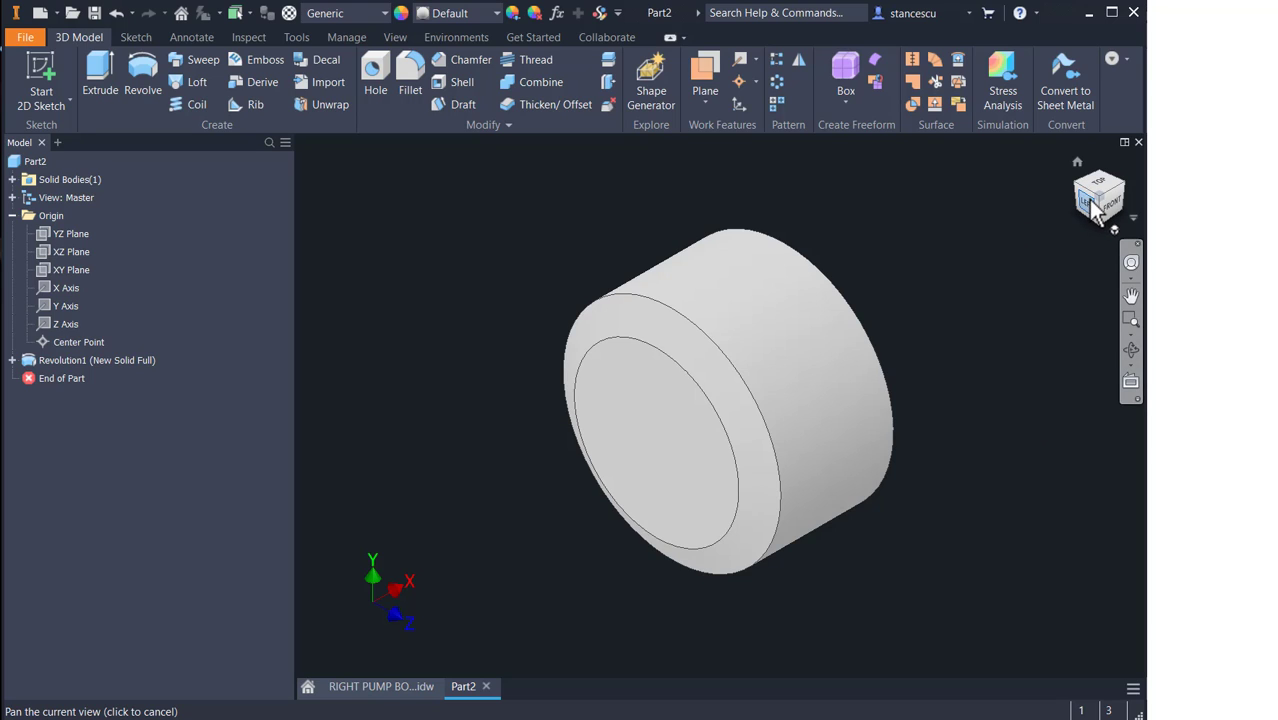
right_click(1095, 200)
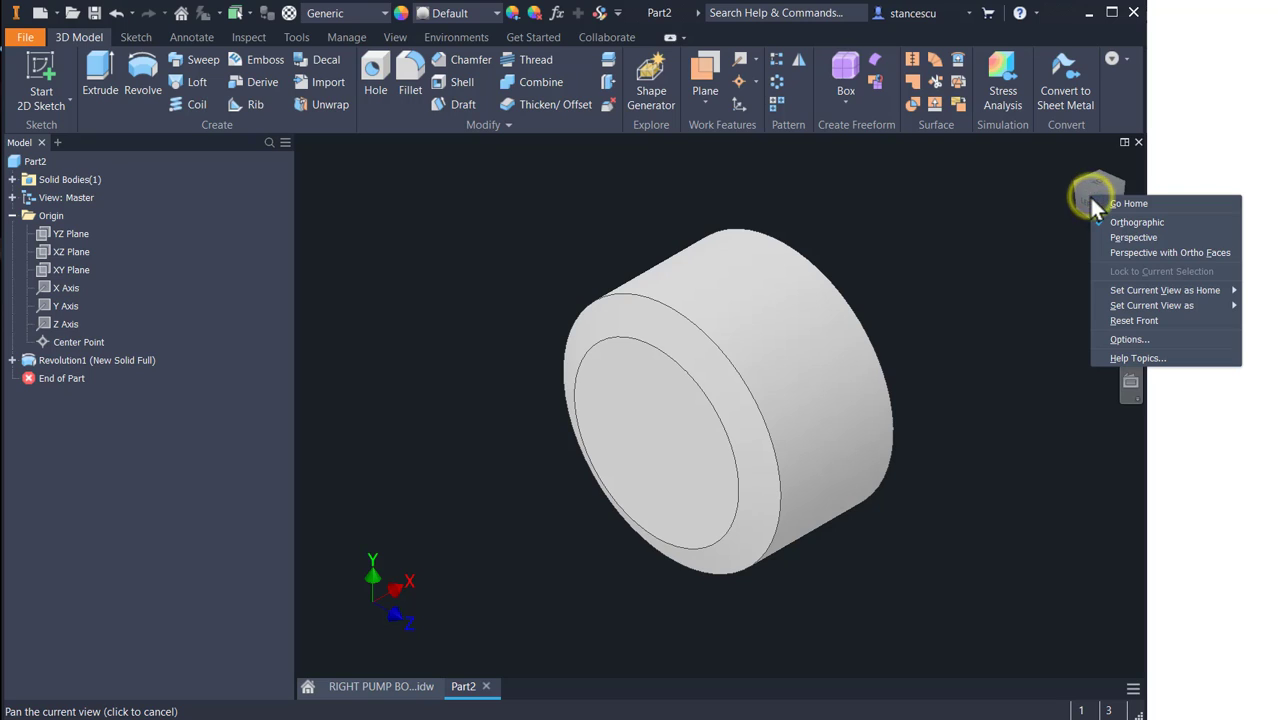
mouse_move(1149, 295)
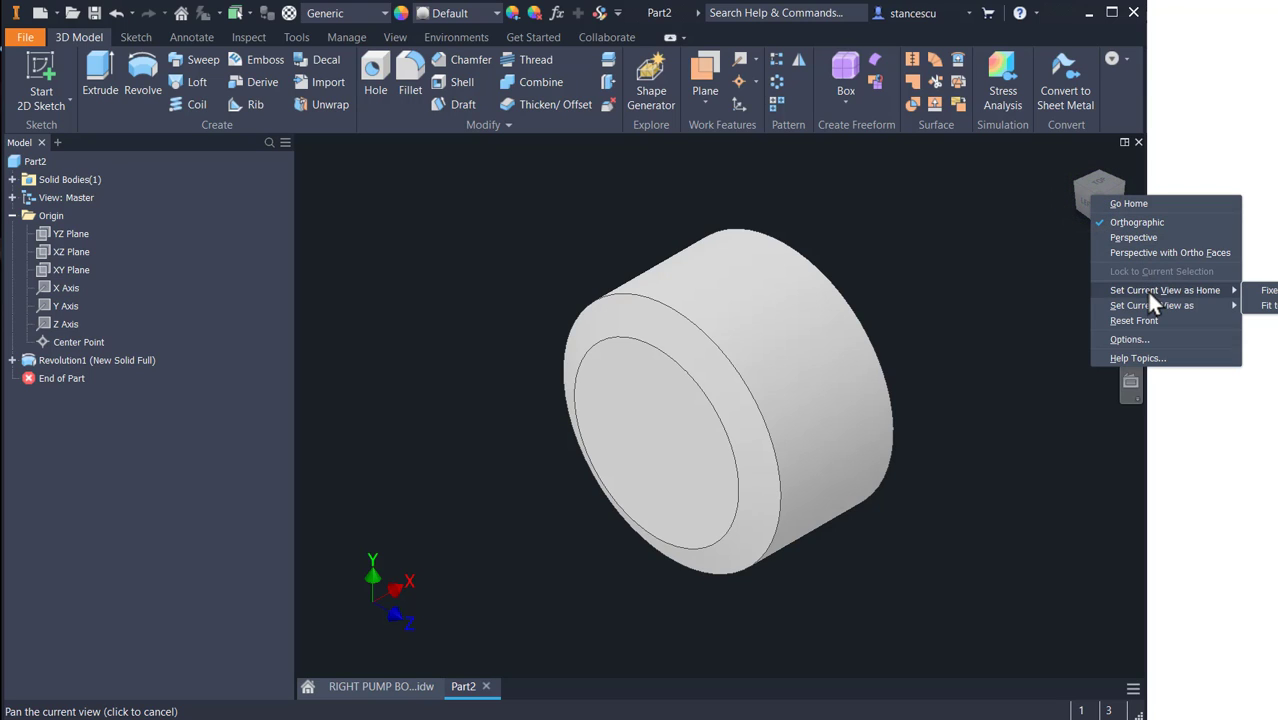
click(1272, 307)
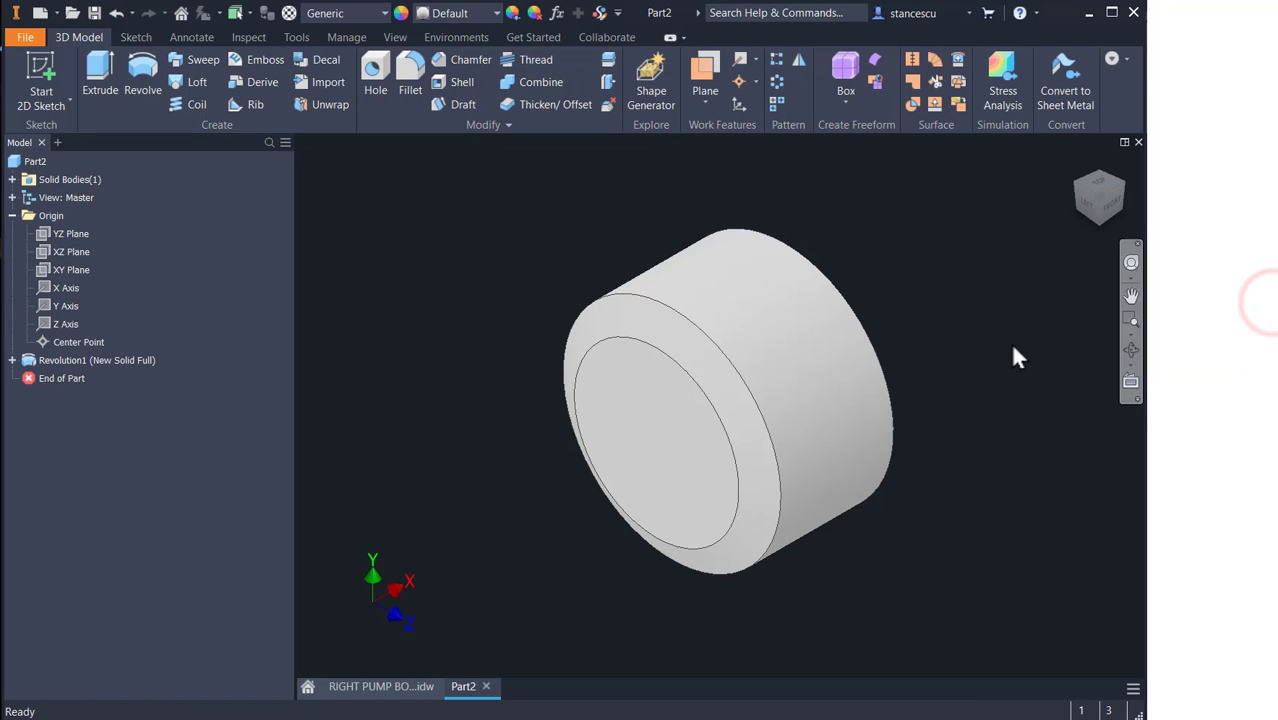
- Check the new home view by orbiting the cylinder away and returning it to the home orientation
click(951, 190)
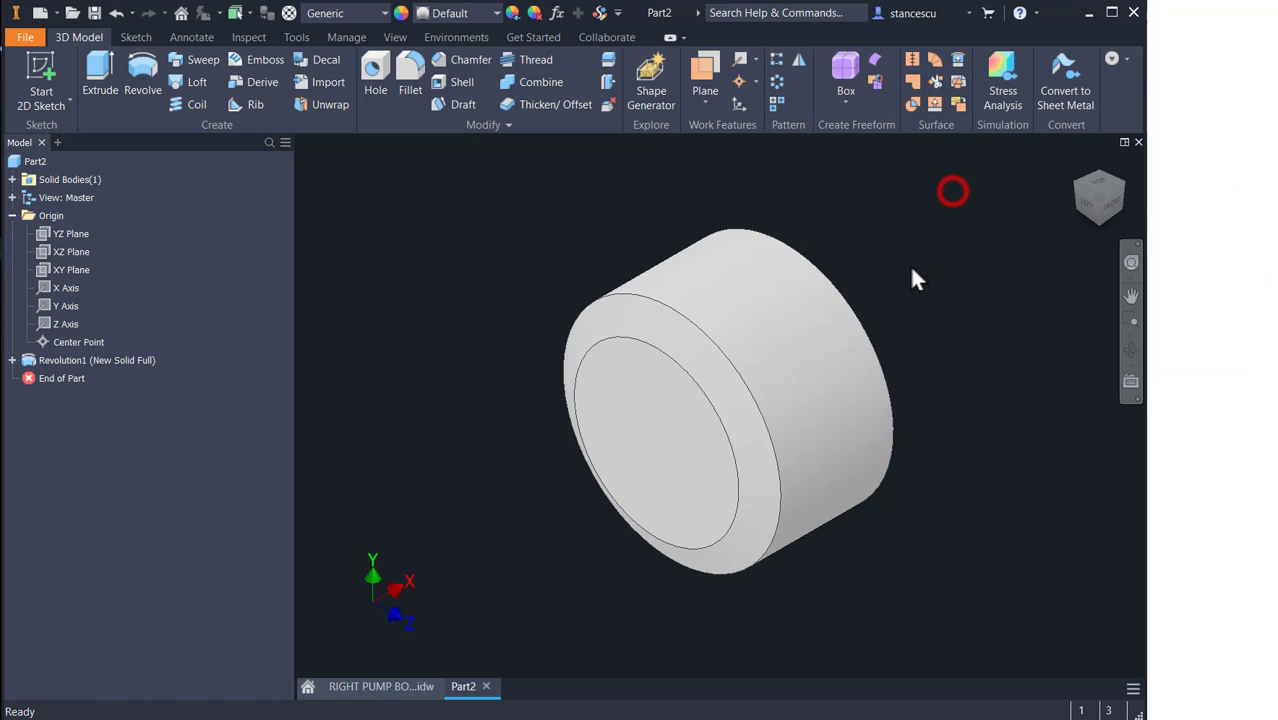
mouse_move(863, 359)
shift+middle_down()
mouse_move(781, 393)
mouse_move(804, 436)
mouse_move(947, 296)
shift+middle_up()
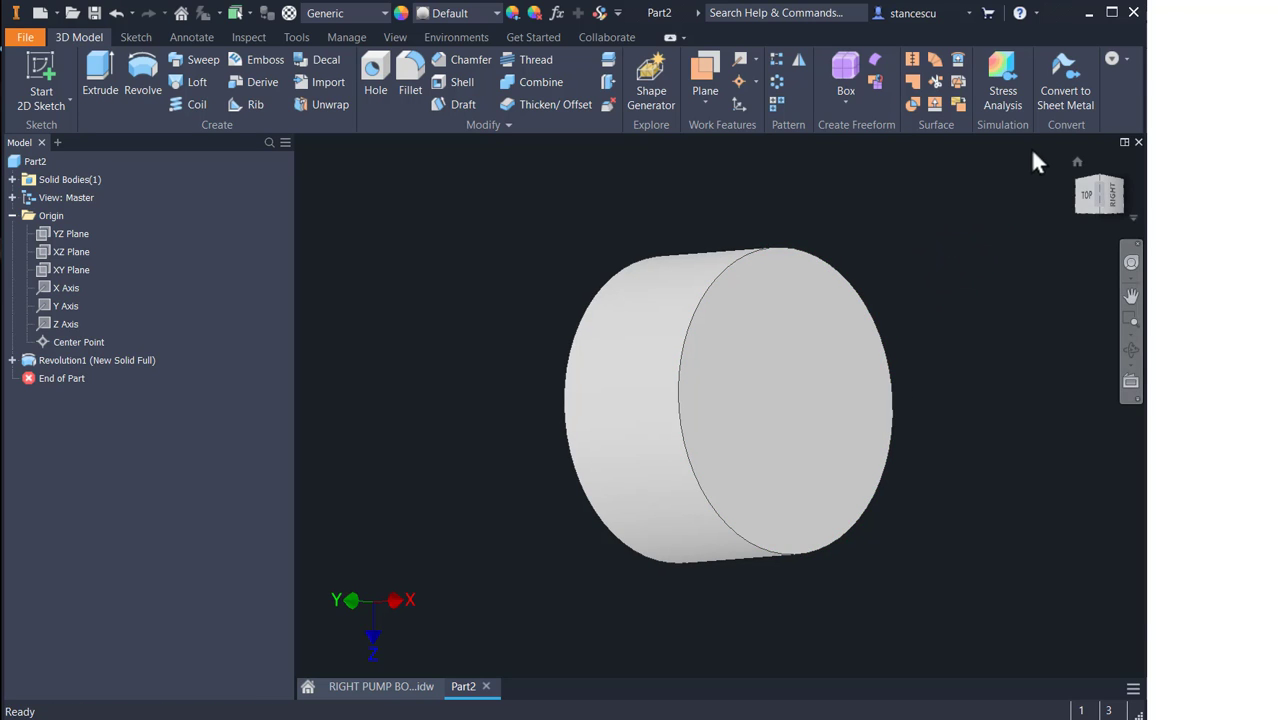
click(1079, 168)
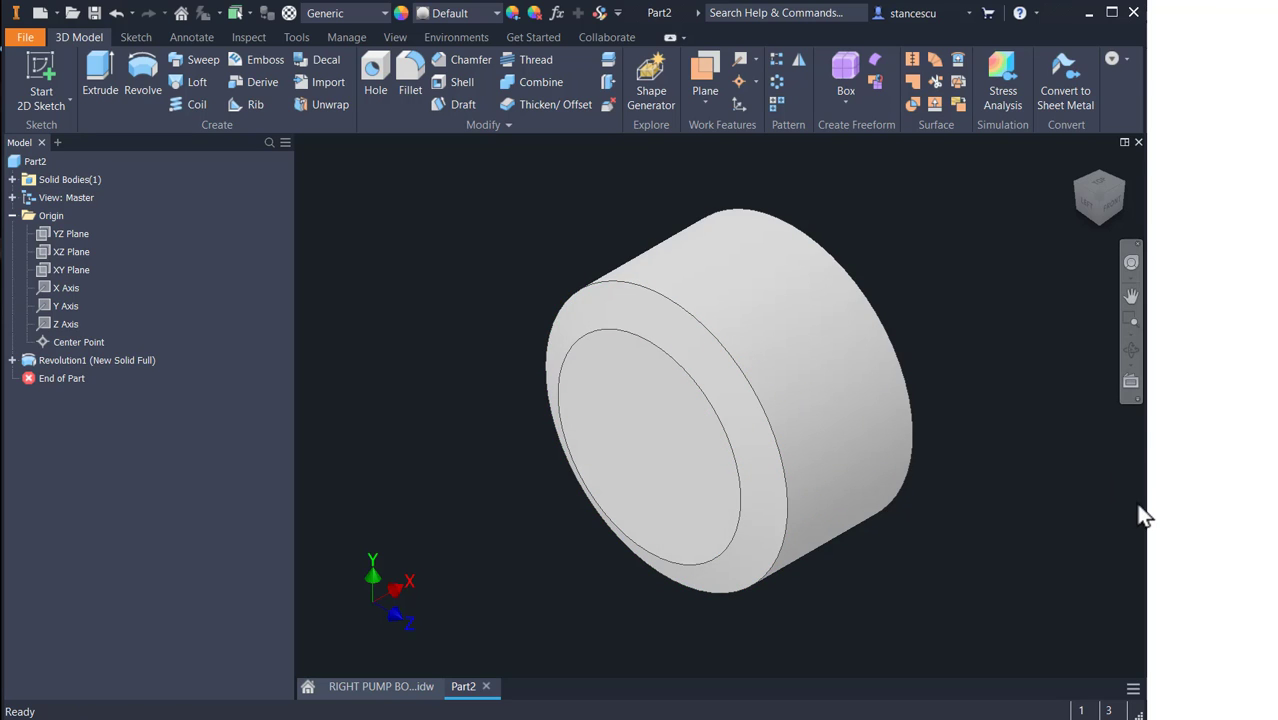
drag(1205, 505, 1268, 513)
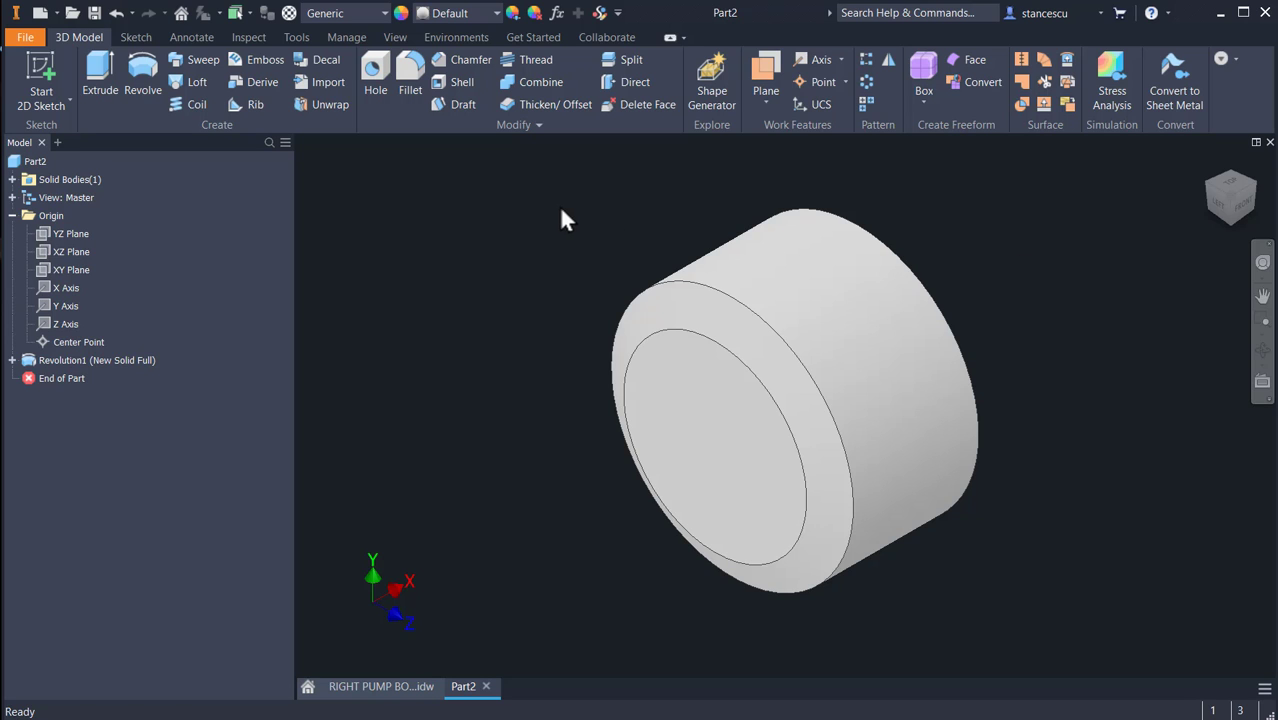
key(F4)
drag(930, 580, 868, 530)
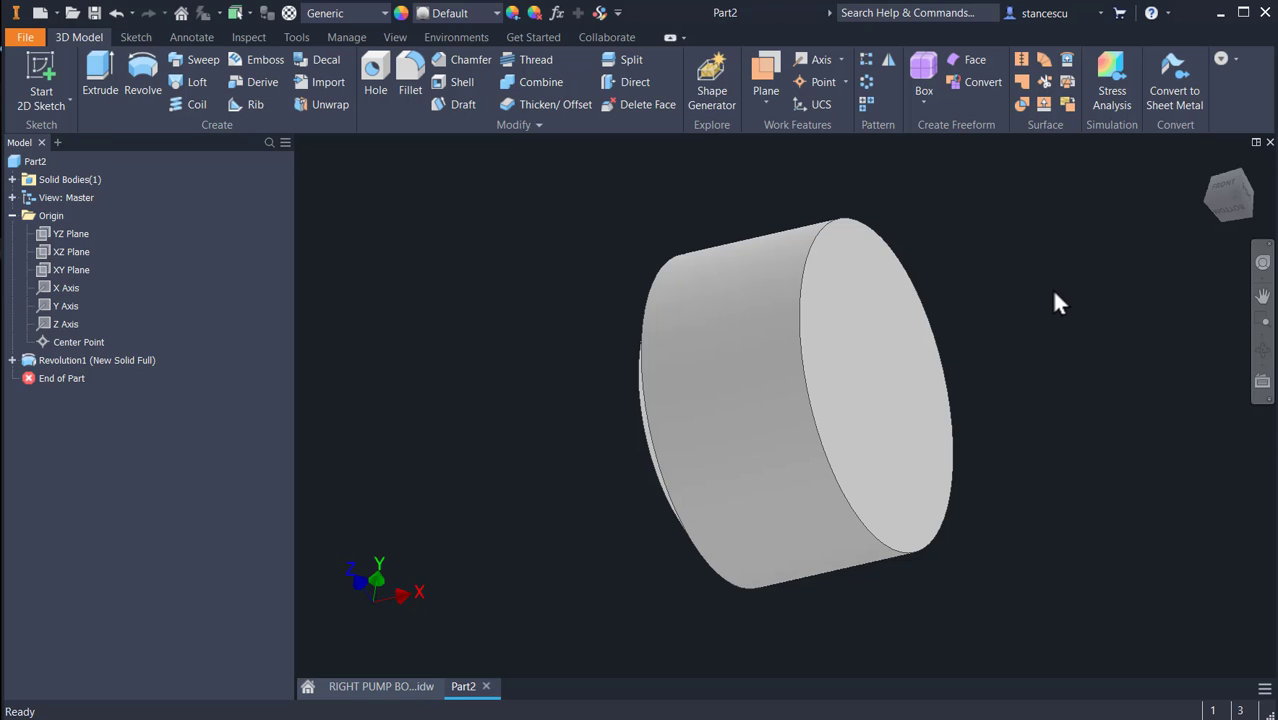
key(F6)
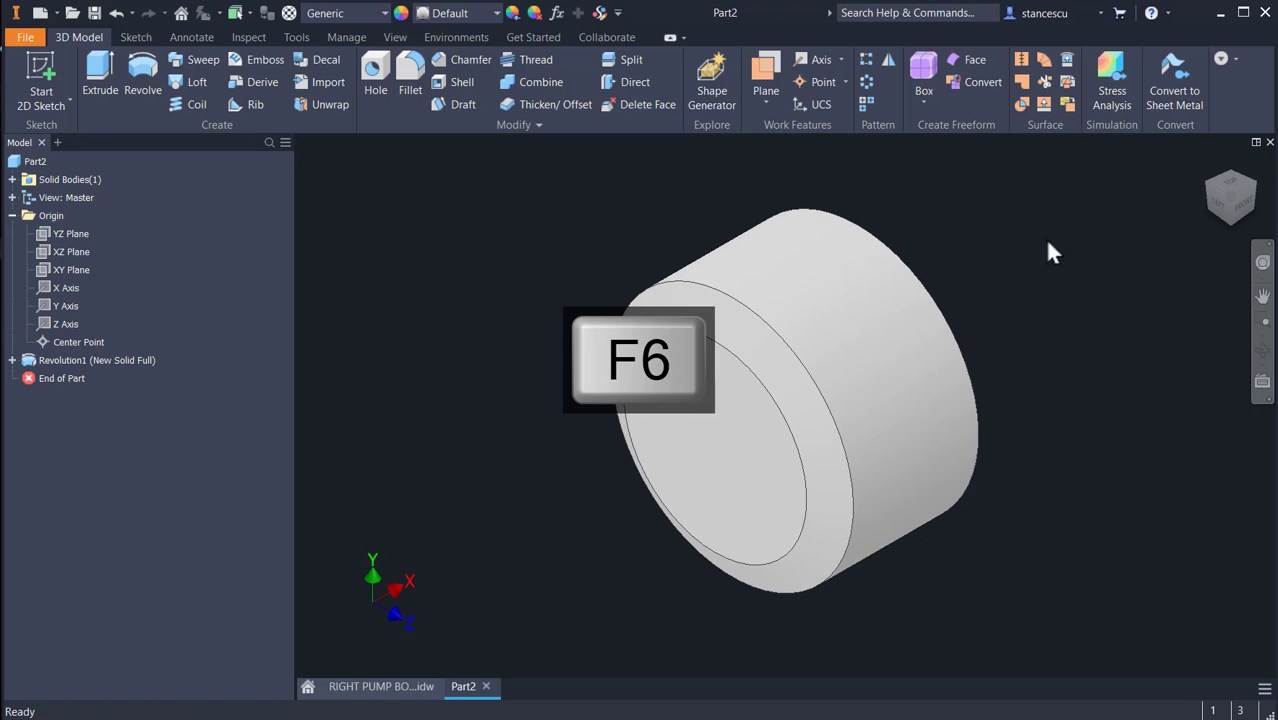
click(742, 285)
click(1085, 410)
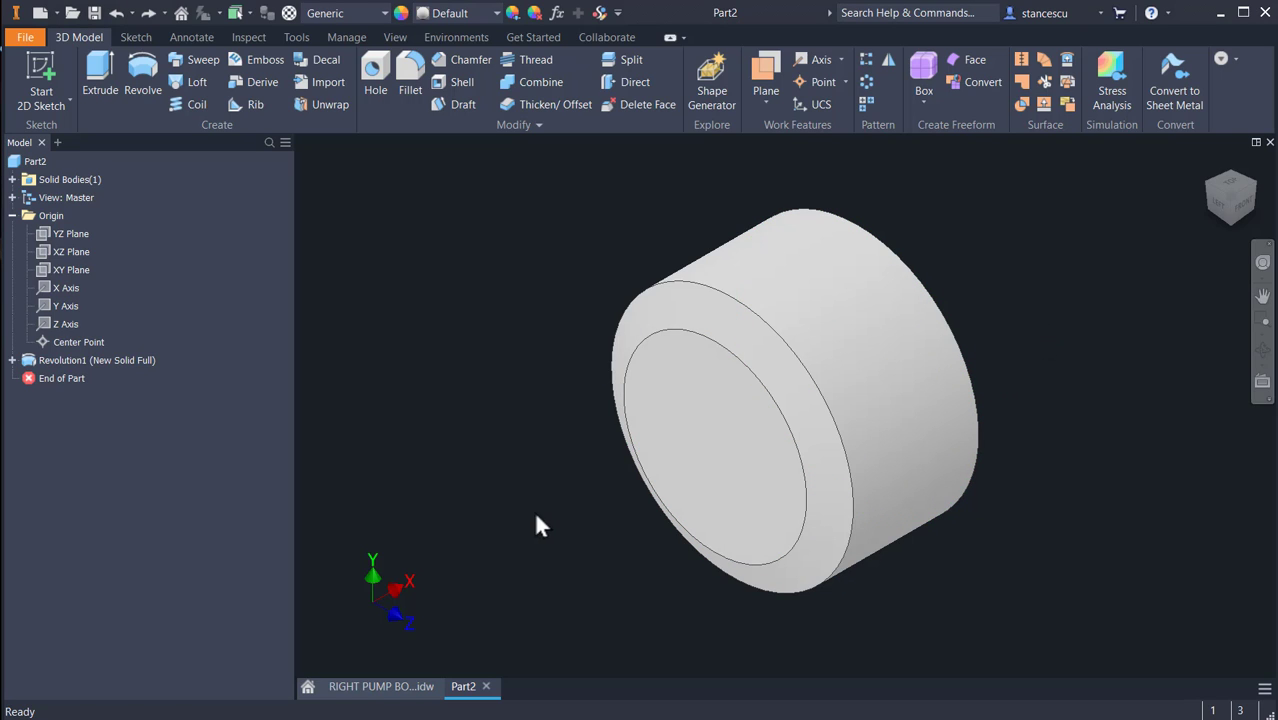
- Switch to the RIGHT PUMP BODY drawing and examine section A-A, the circular end view's hole pattern and the side view
click(387, 686)
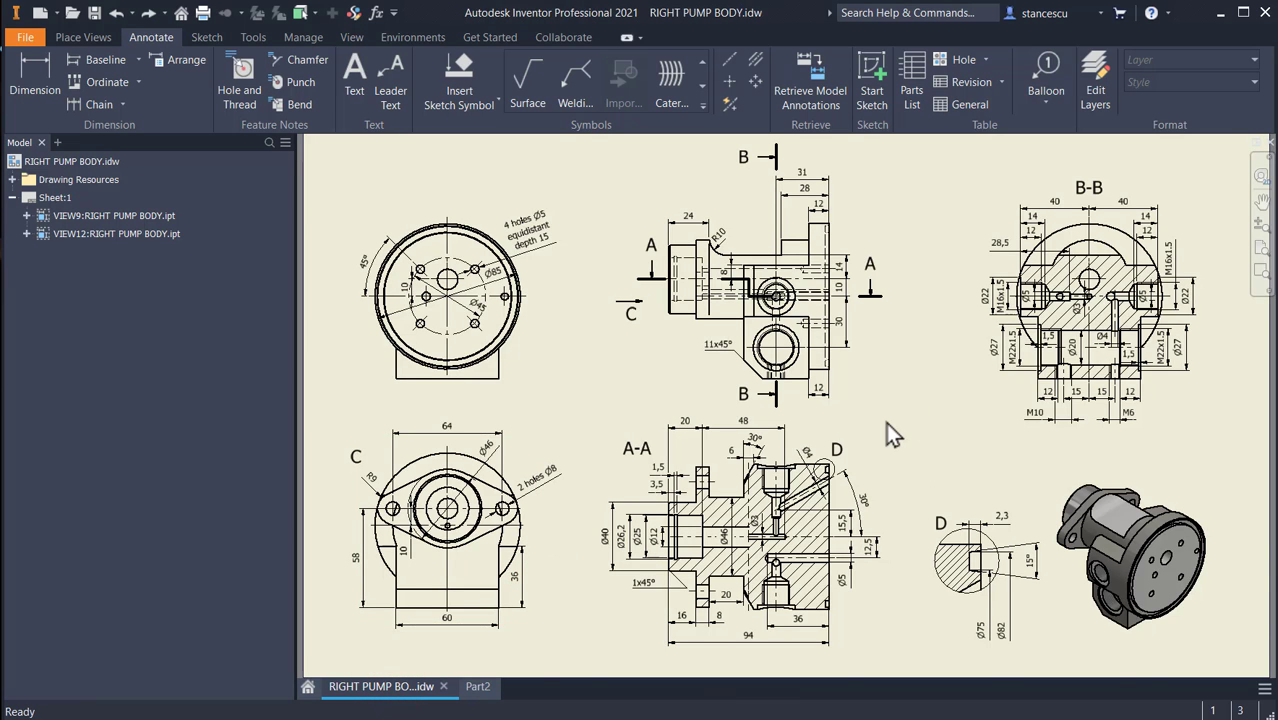
scroll(886, 422, up, 3)
middle_drag(907, 428, 1003, 231)
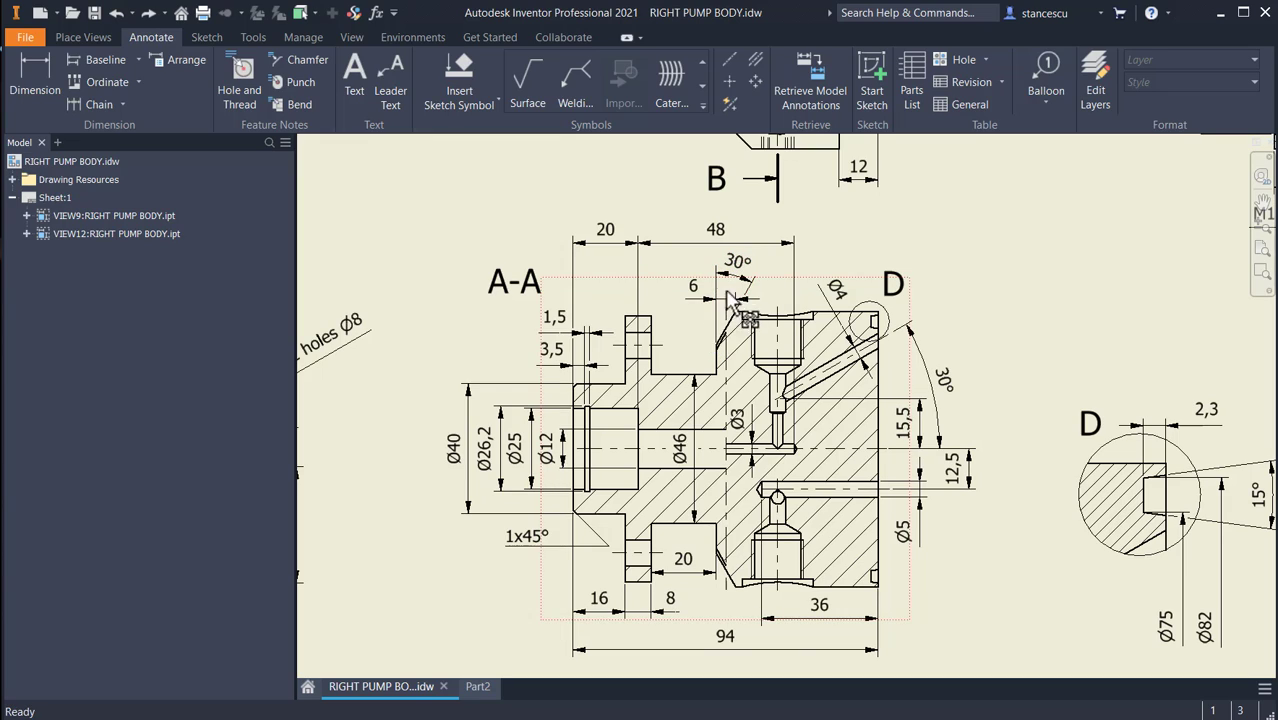
mouse_move(429, 254)
middle_down()
mouse_move(865, 400)
mouse_move(893, 550)
middle_up()
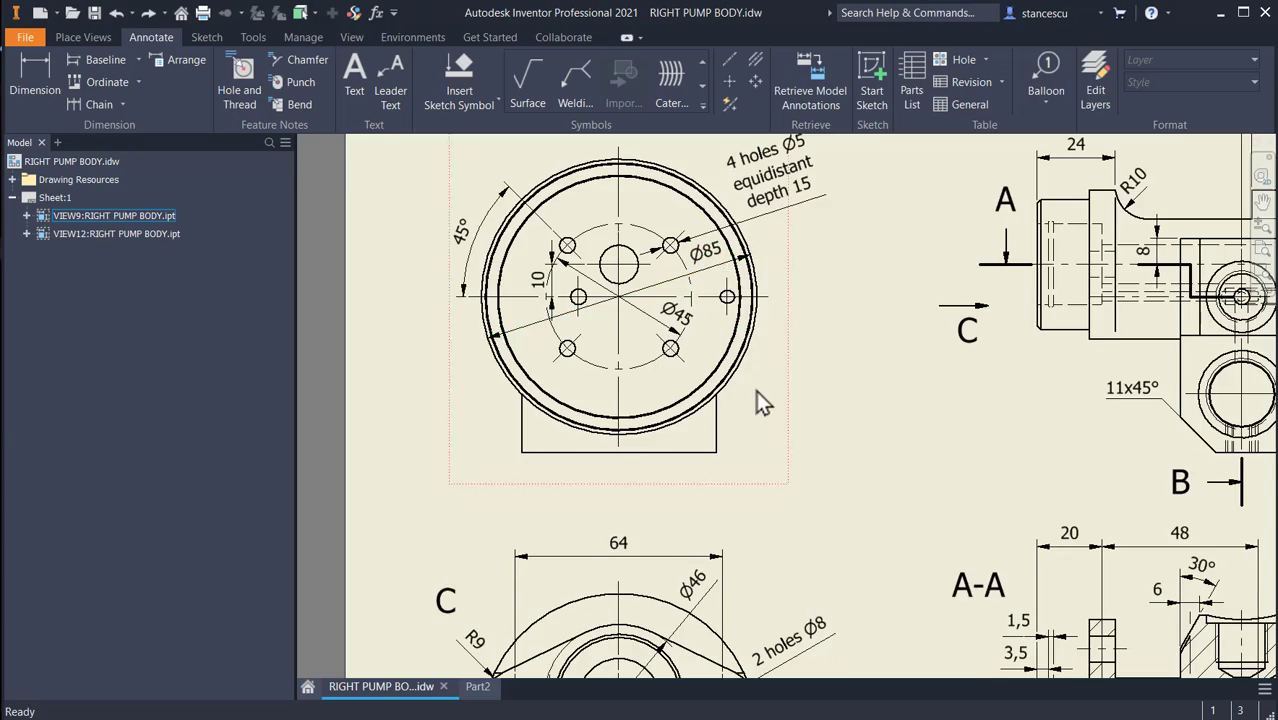
scroll(756, 390, up, 3)
mouse_move(868, 460)
middle_down()
mouse_move(745, 322)
mouse_move(675, 405)
middle_up()
scroll(880, 325, down, 3)
middle_drag(925, 344, 1001, 432)
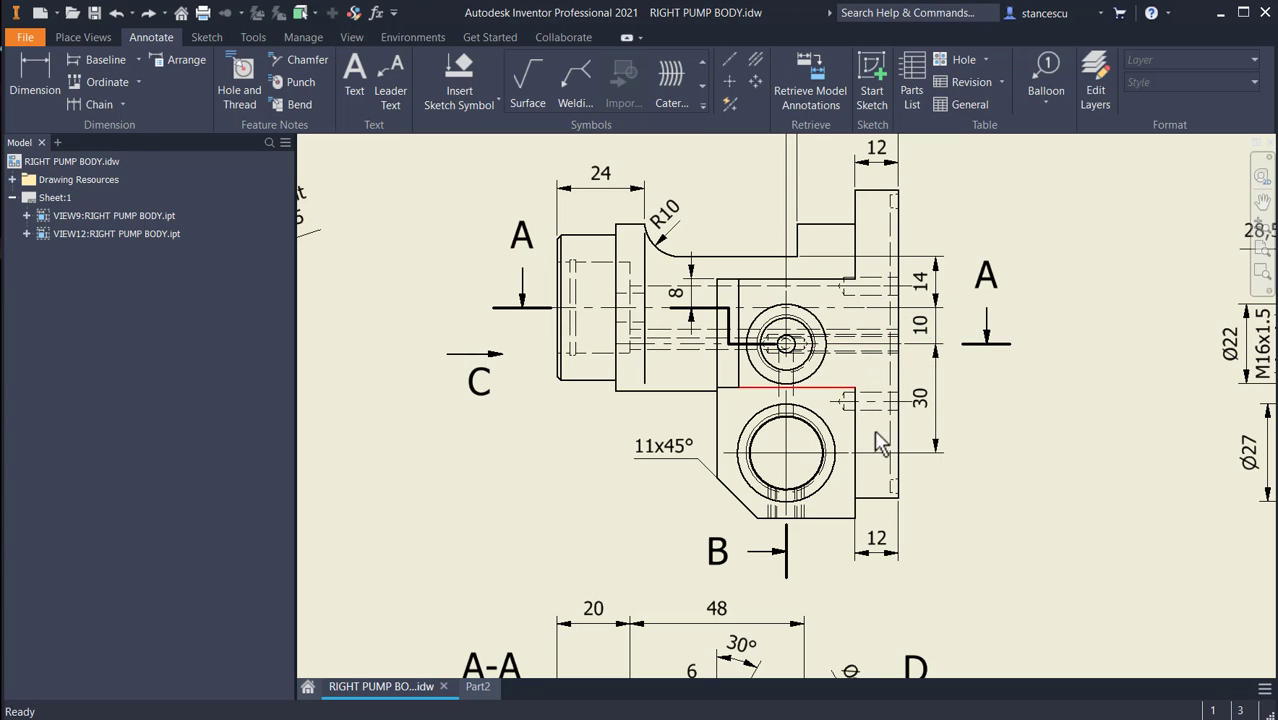
- Compare section B-B with the side view, examining the side ports, lower cross bore and their dimensions
middle_drag(880, 445, 967, 384)
scroll(1005, 423, down, 3)
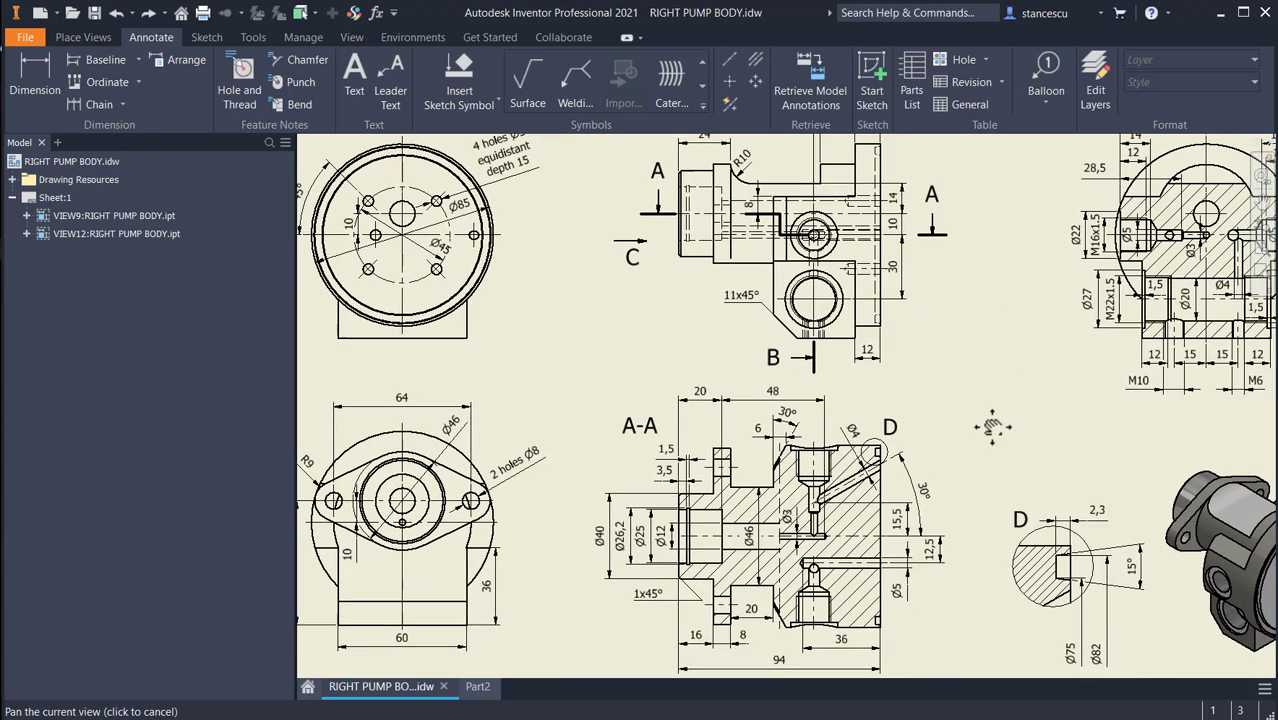
mouse_move(992, 427)
middle_down()
mouse_move(986, 447)
mouse_move(847, 446)
middle_up()
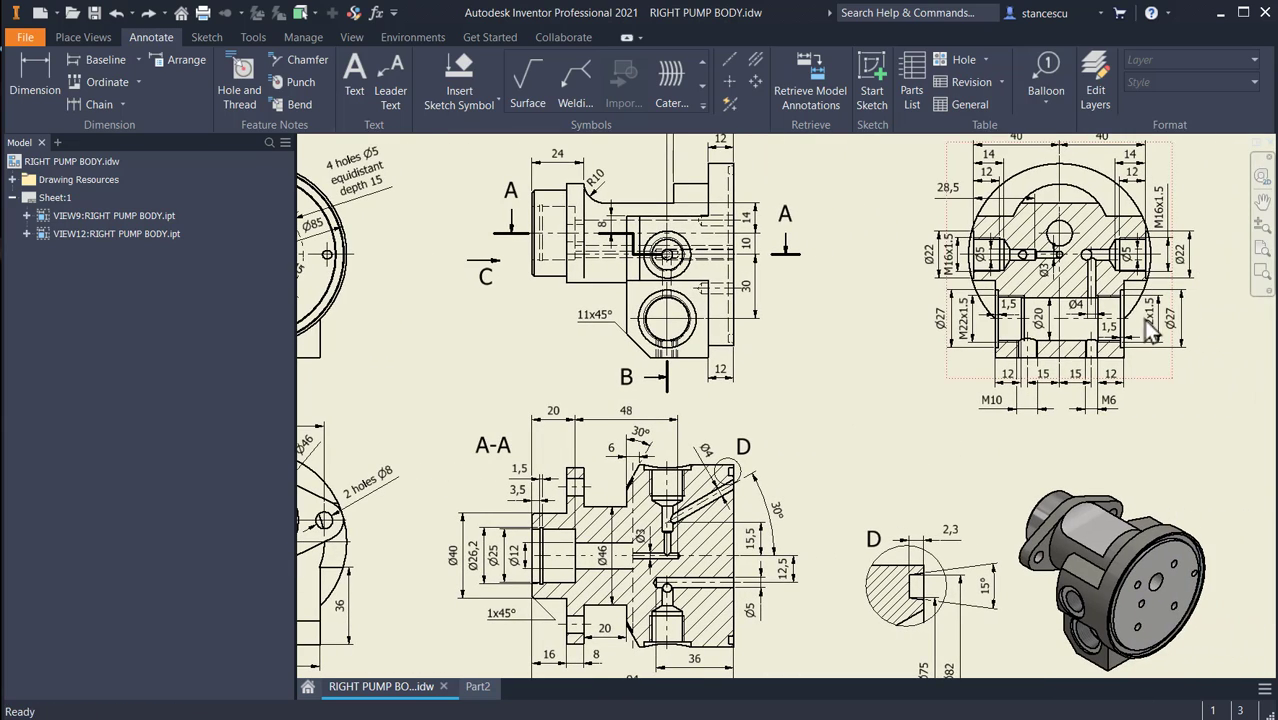
scroll(1059, 290, up, 2)
middle_drag(1018, 295, 989, 425)
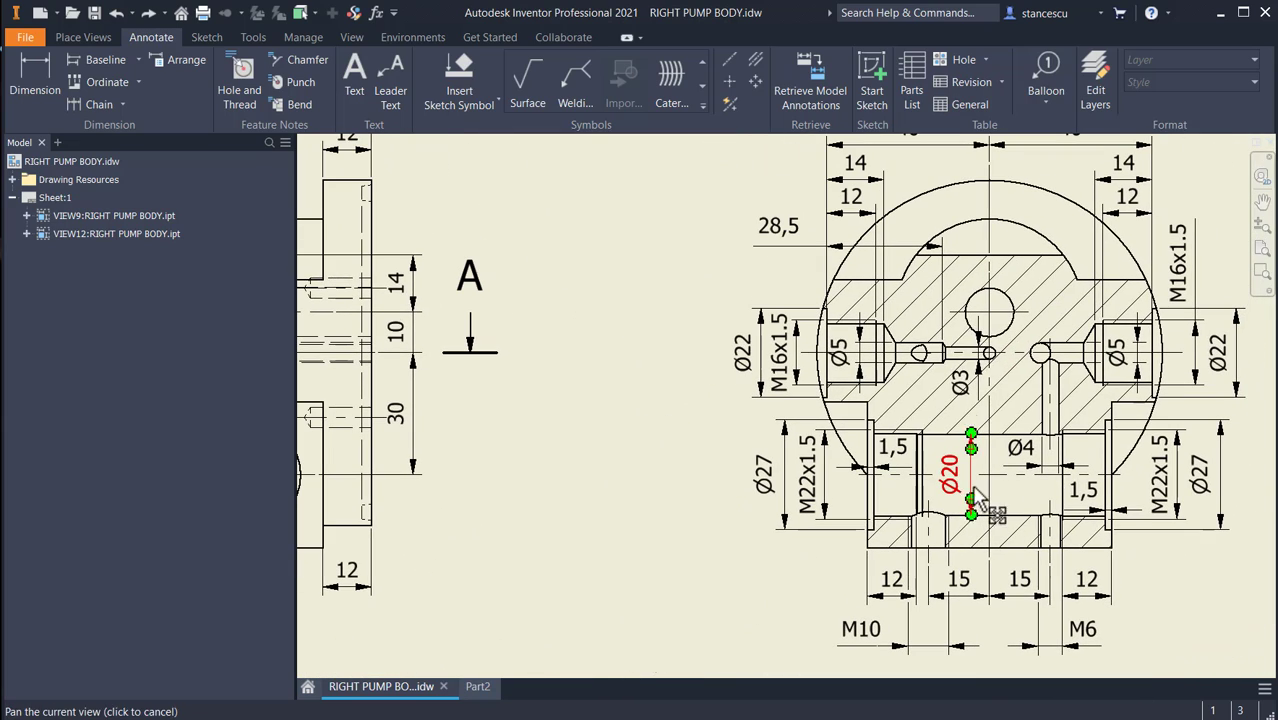
scroll(990, 350, down, 2)
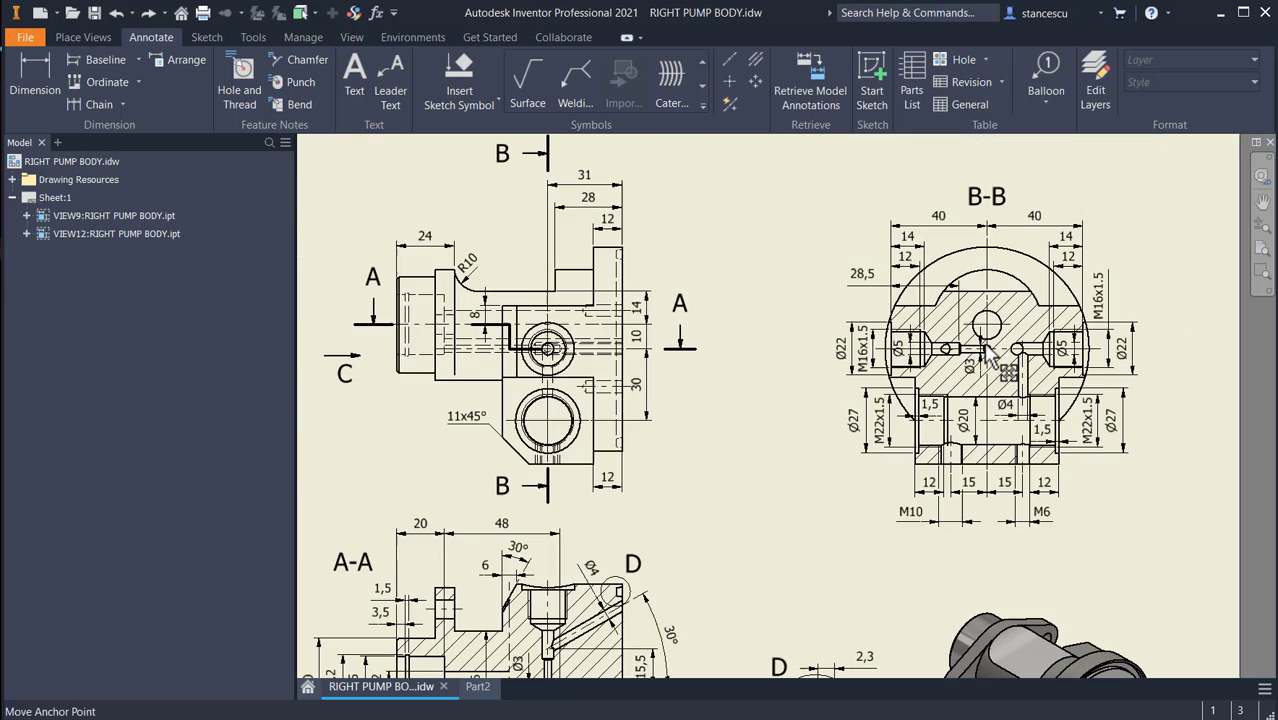
scroll(760, 387, up, 2)
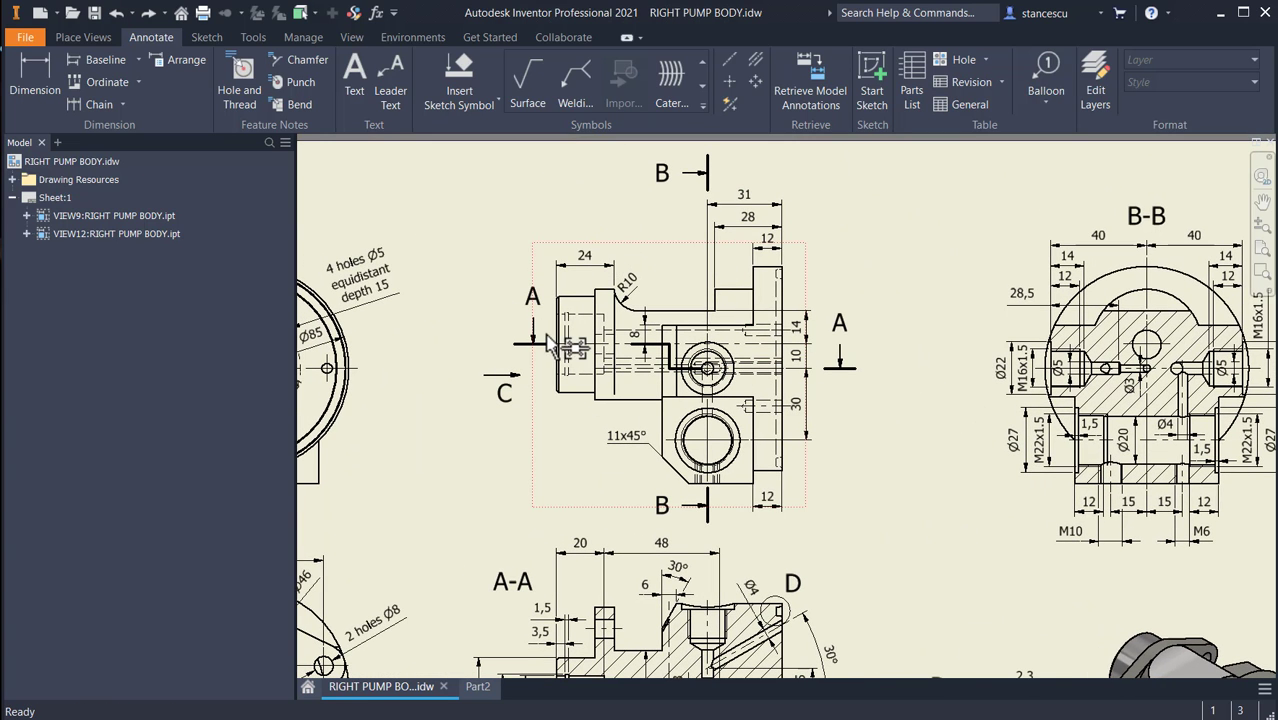
drag(701, 364, 708, 368)
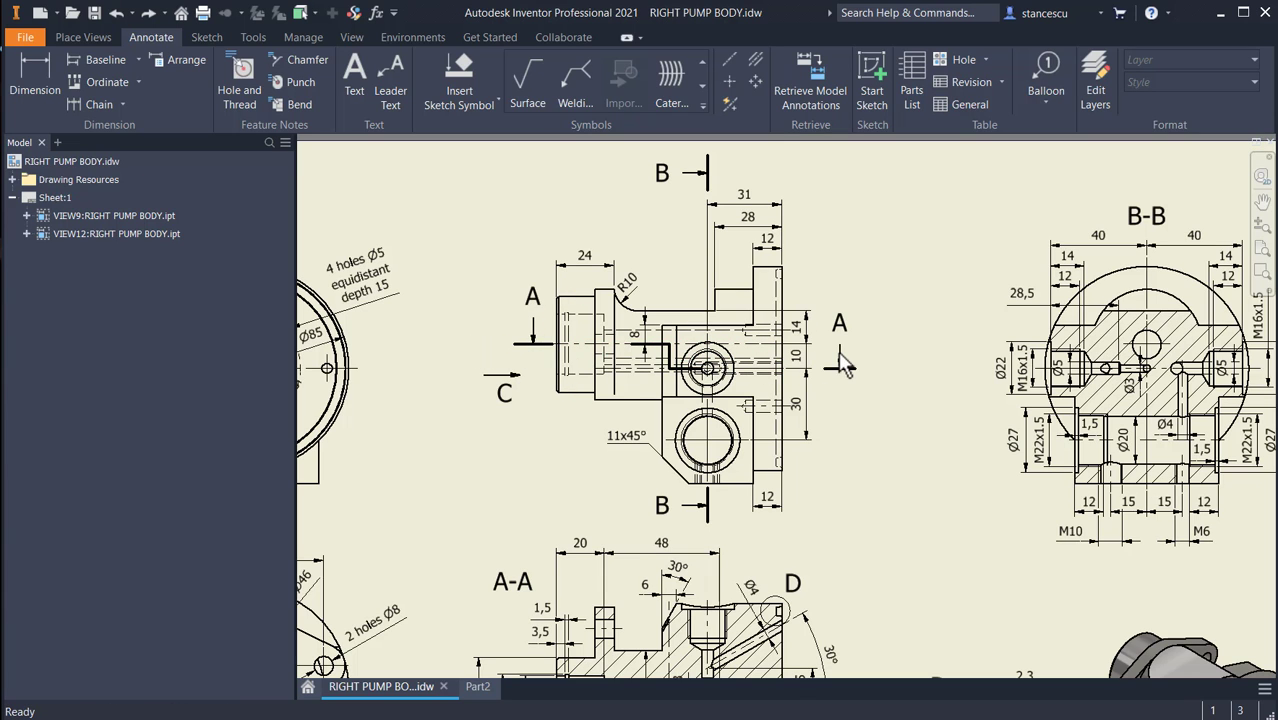
- Examine the drawing's section A-A, detail D and isometric view, and compare them with the stepped profile in the side view
middle_drag(950, 376, 820, 372)
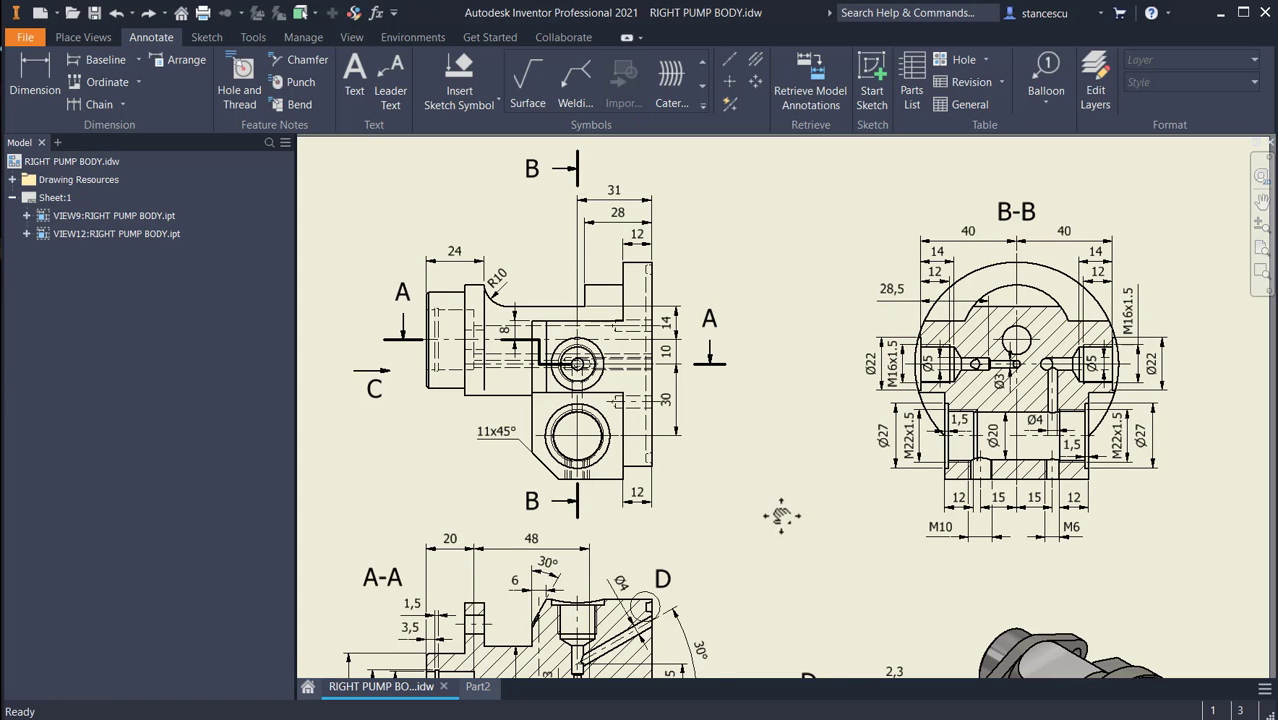
middle_drag(781, 515, 703, 277)
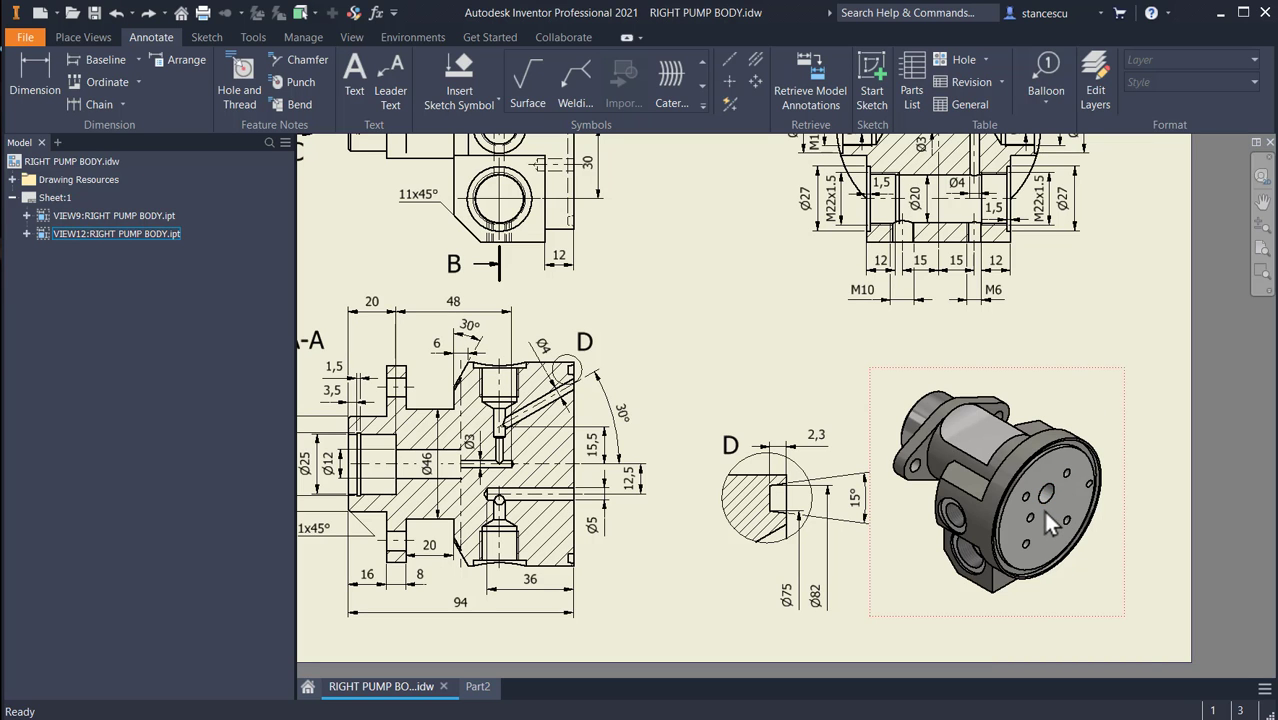
mouse_move(835, 340)
middle_down()
mouse_move(940, 359)
mouse_move(1030, 354)
mouse_move(1017, 354)
mouse_move(1018, 502)
middle_up()
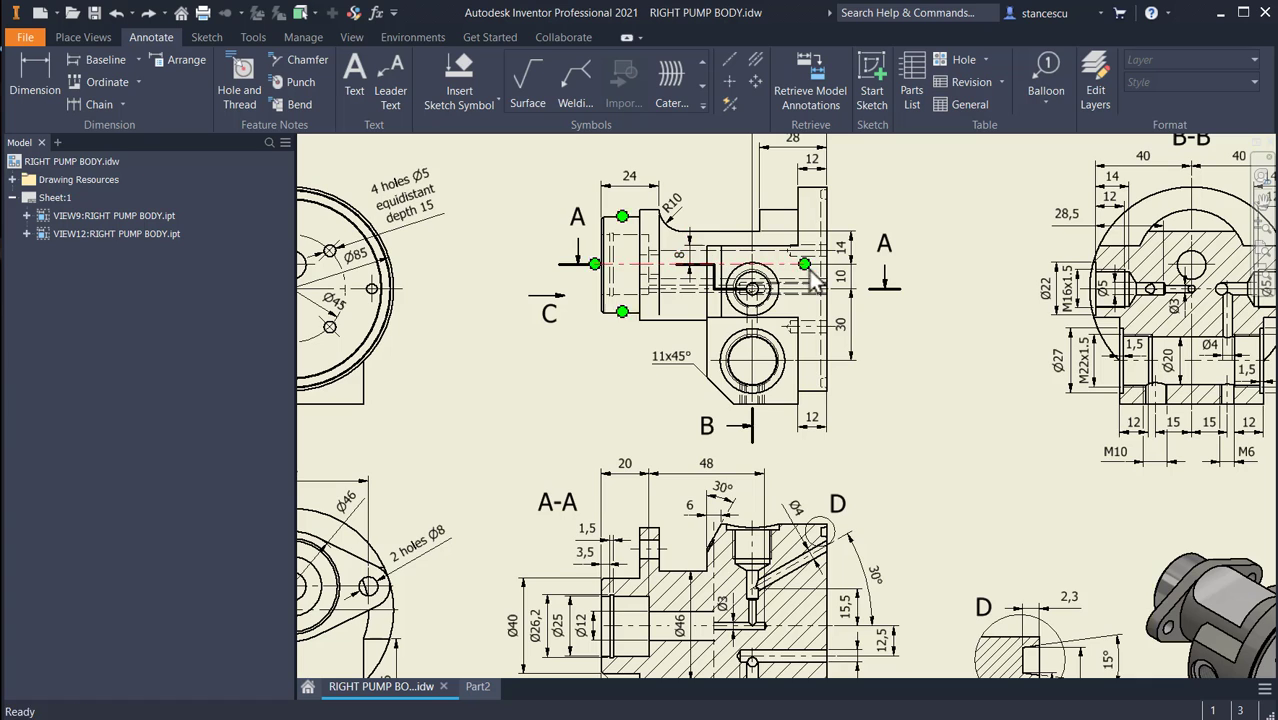
middle_drag(907, 304, 925, 383)
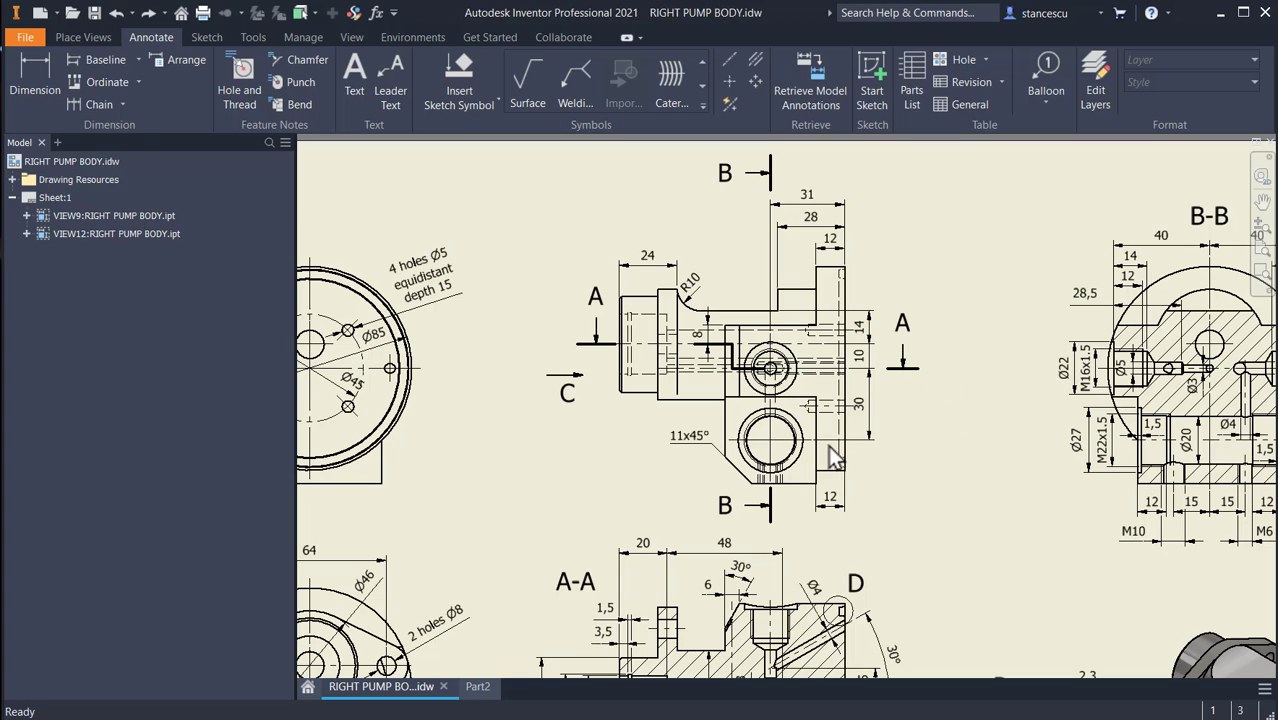
- In Part2, start a sketch on the XY plane with sliced graphics and draw a rectangle overlapping the body's upper chamfered corner
click(478, 687)
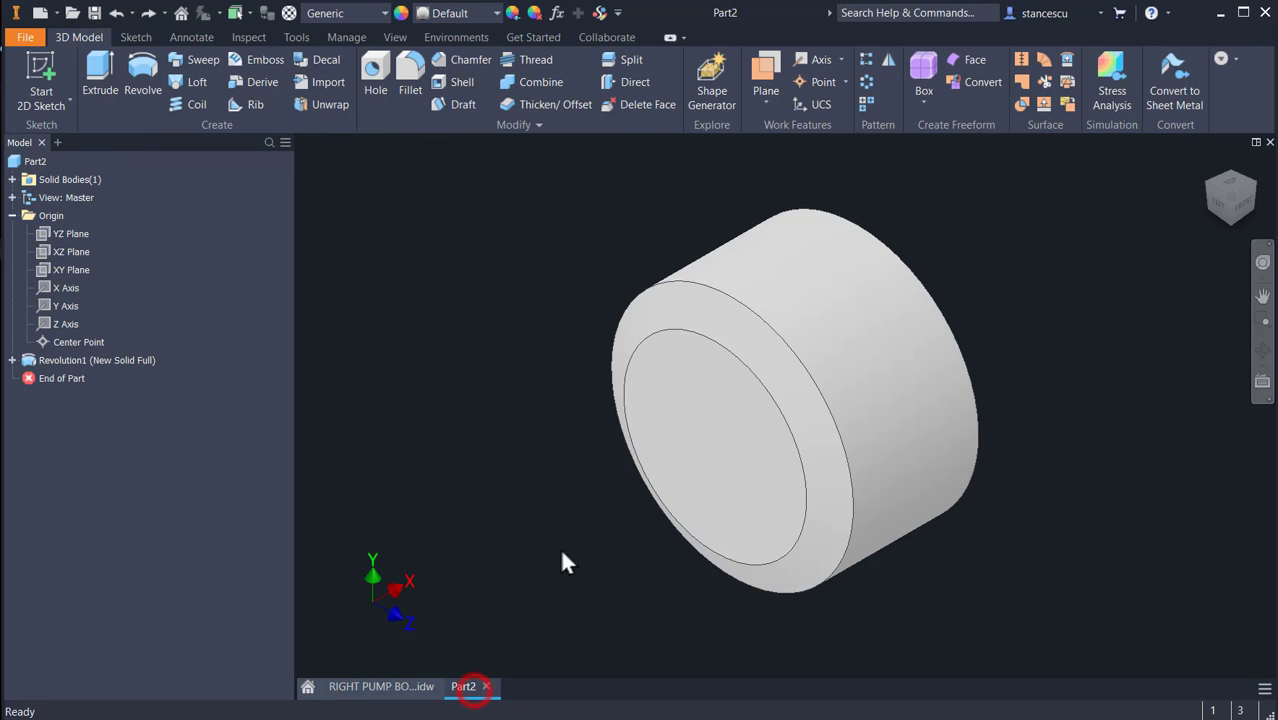
click(60, 269)
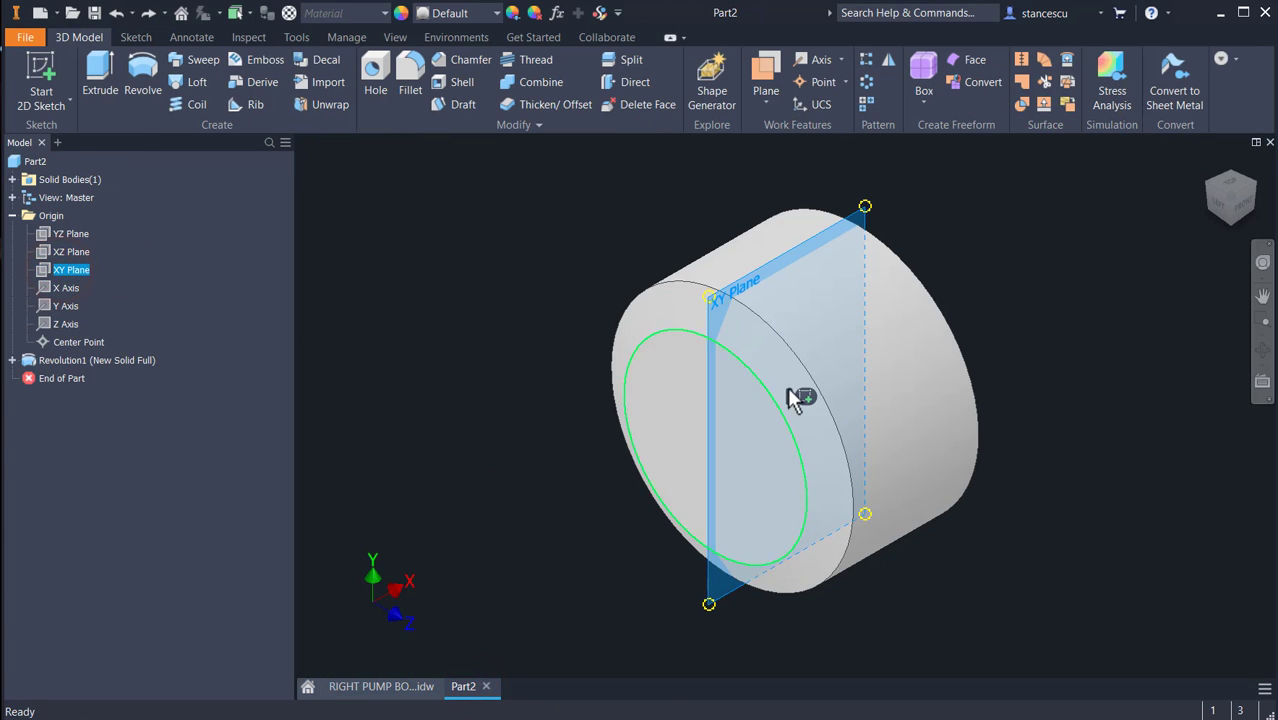
click(800, 395)
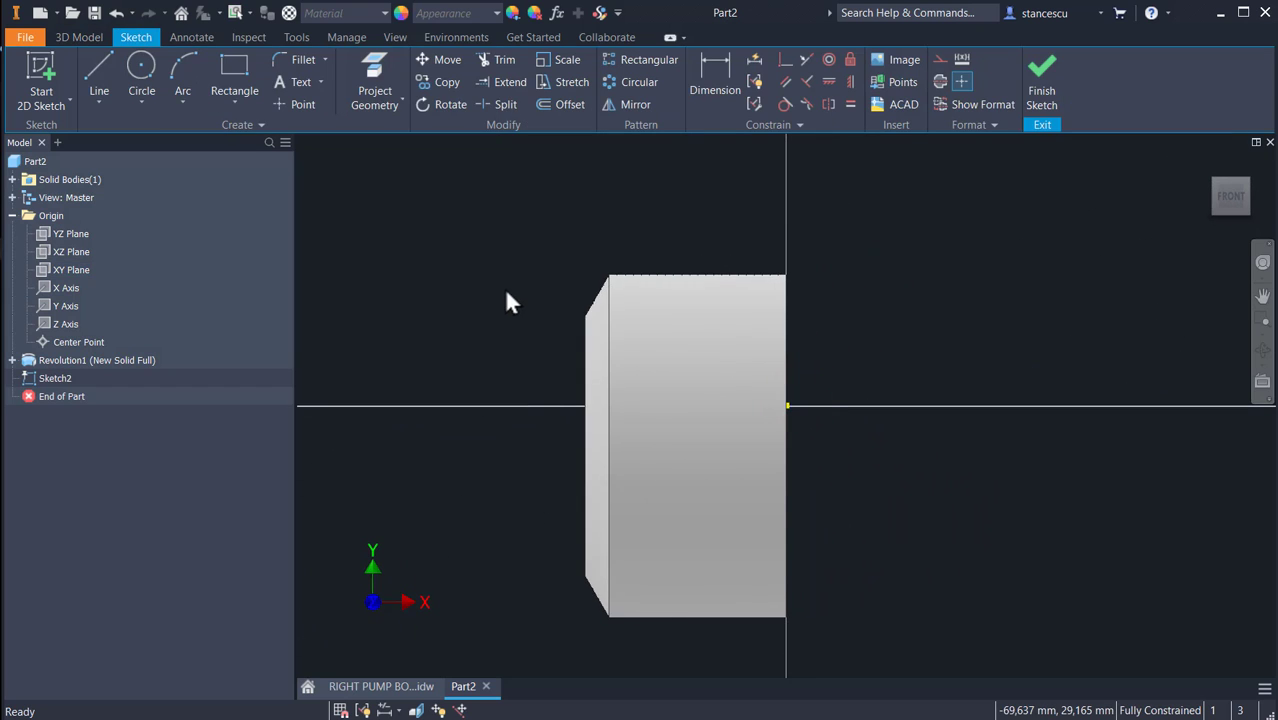
key(F7)
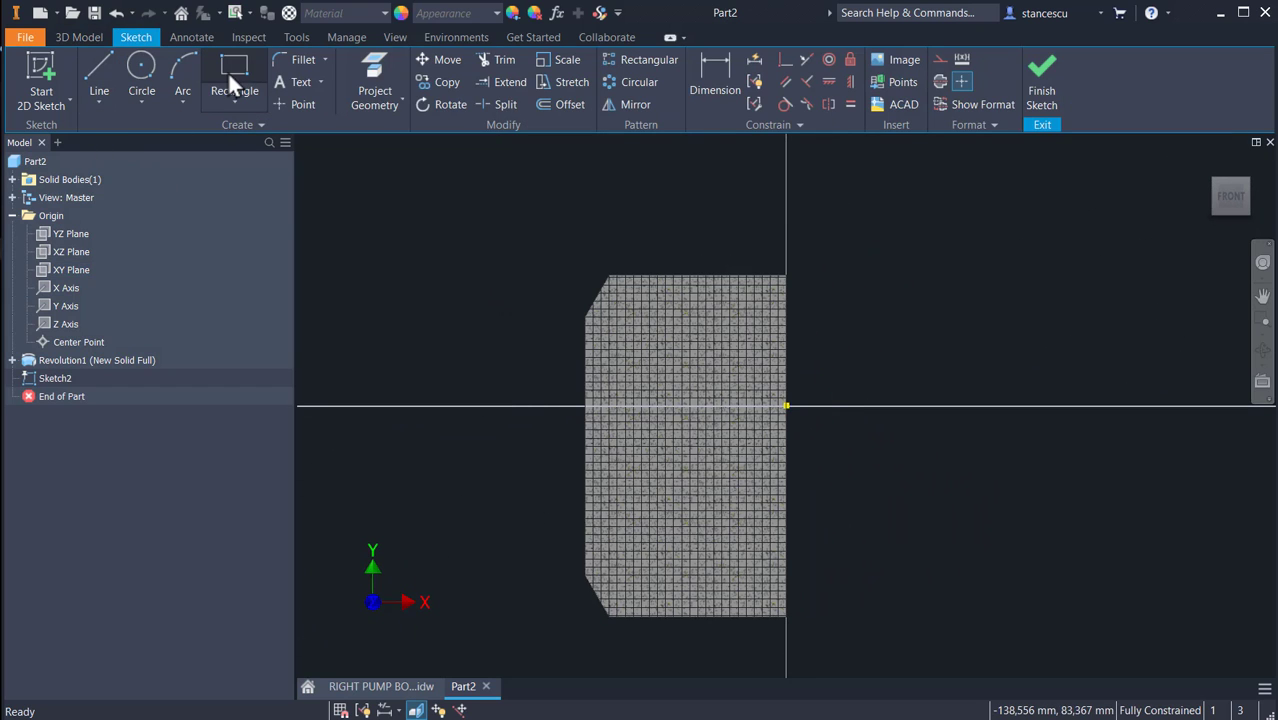
click(229, 72)
click(525, 243)
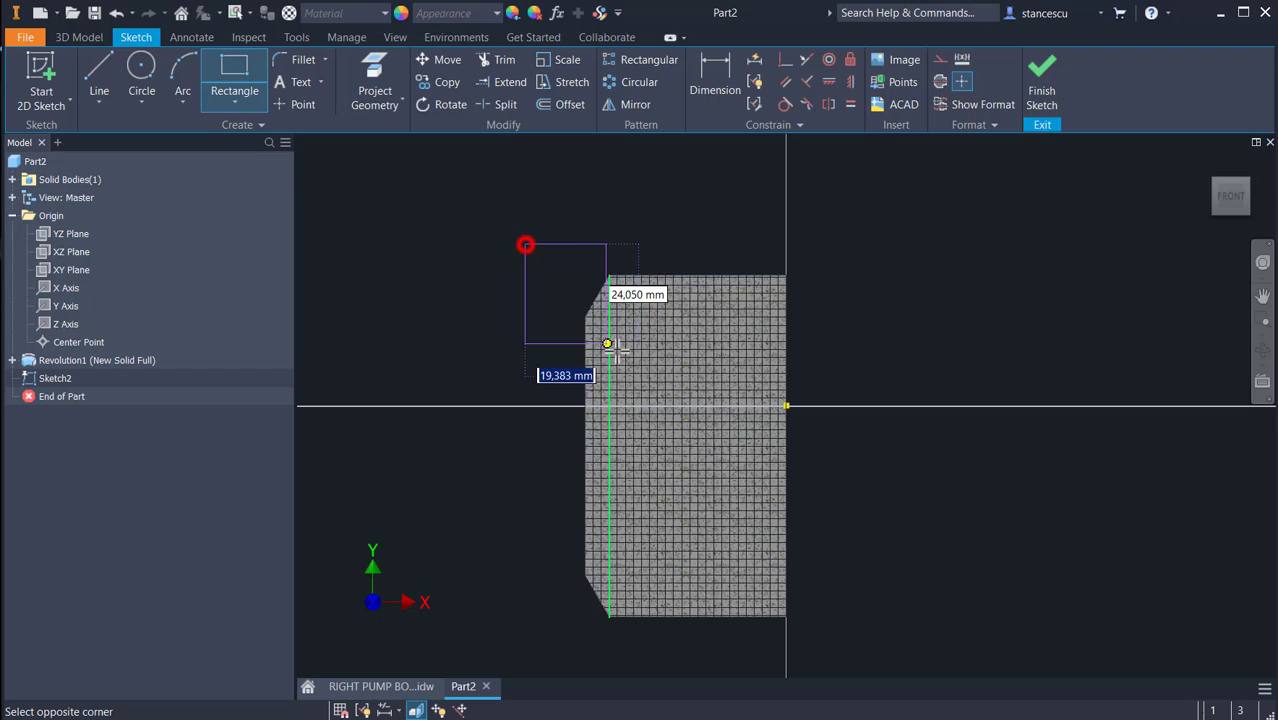
click(757, 375)
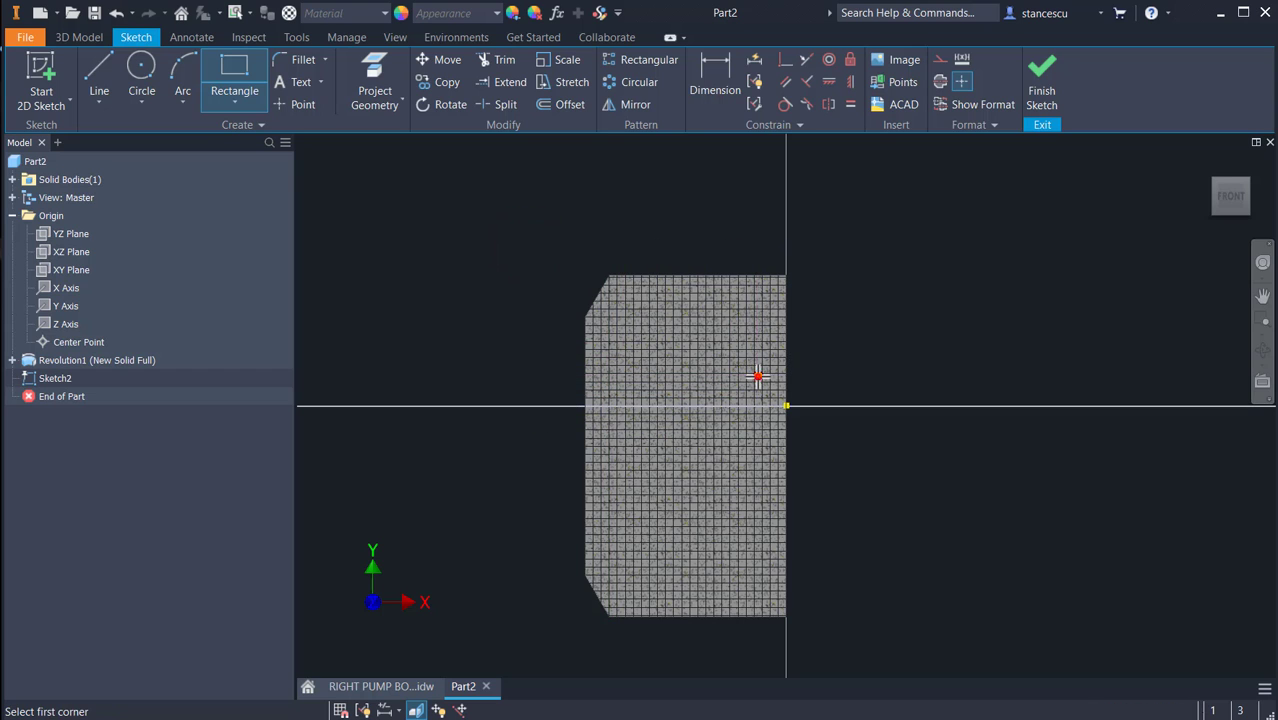
- Dimension the rectangle's right edge 12 mm horizontally from the origin
click(722, 71)
click(758, 260)
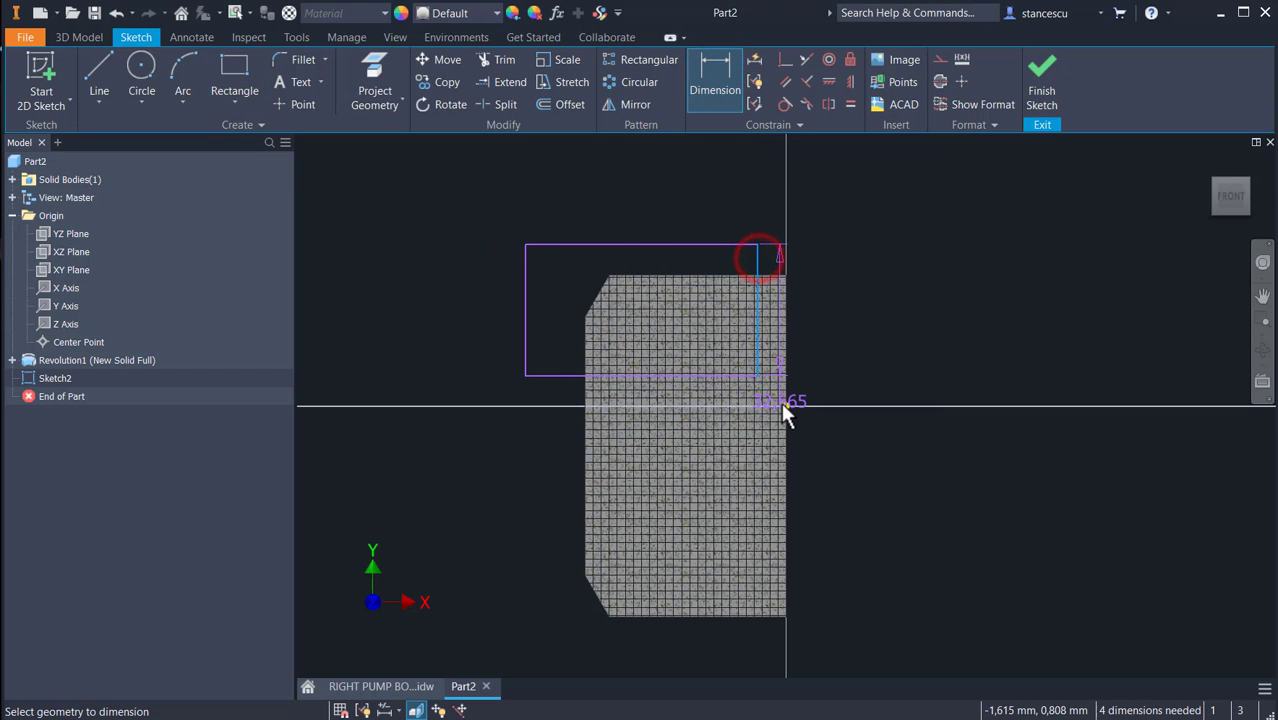
click(781, 401)
click(828, 199)
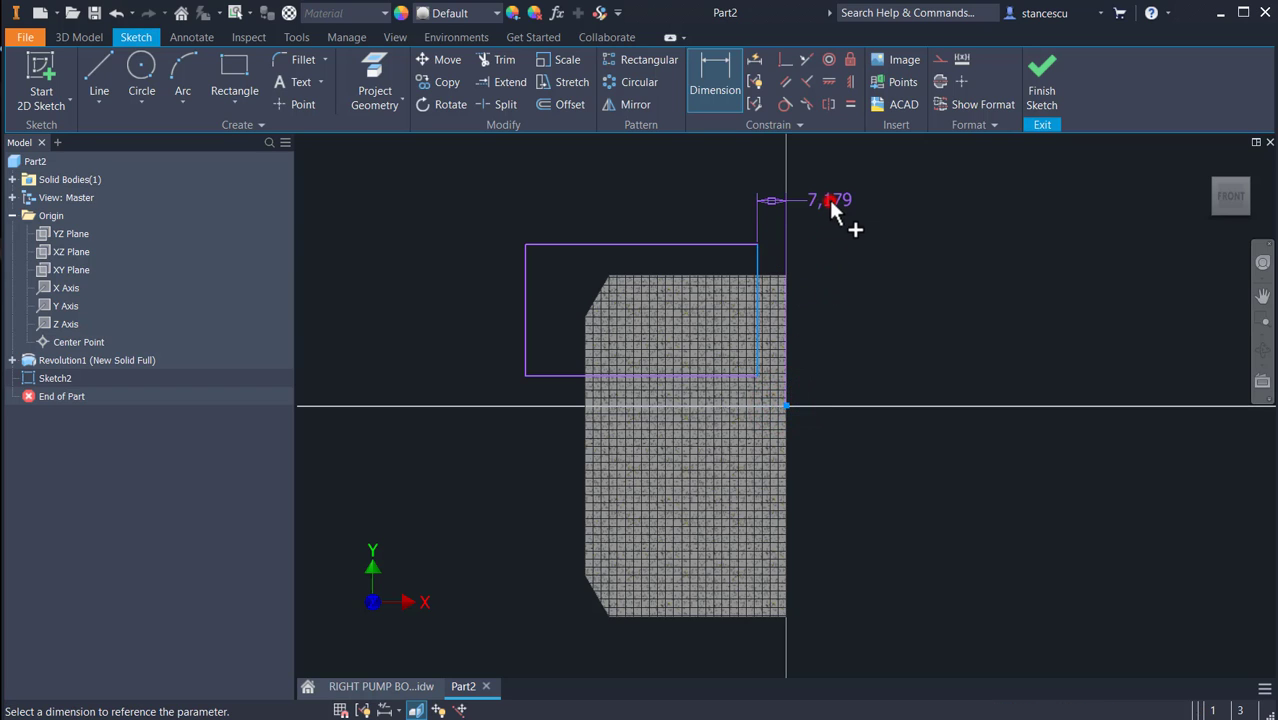
text(12)
key(Return)
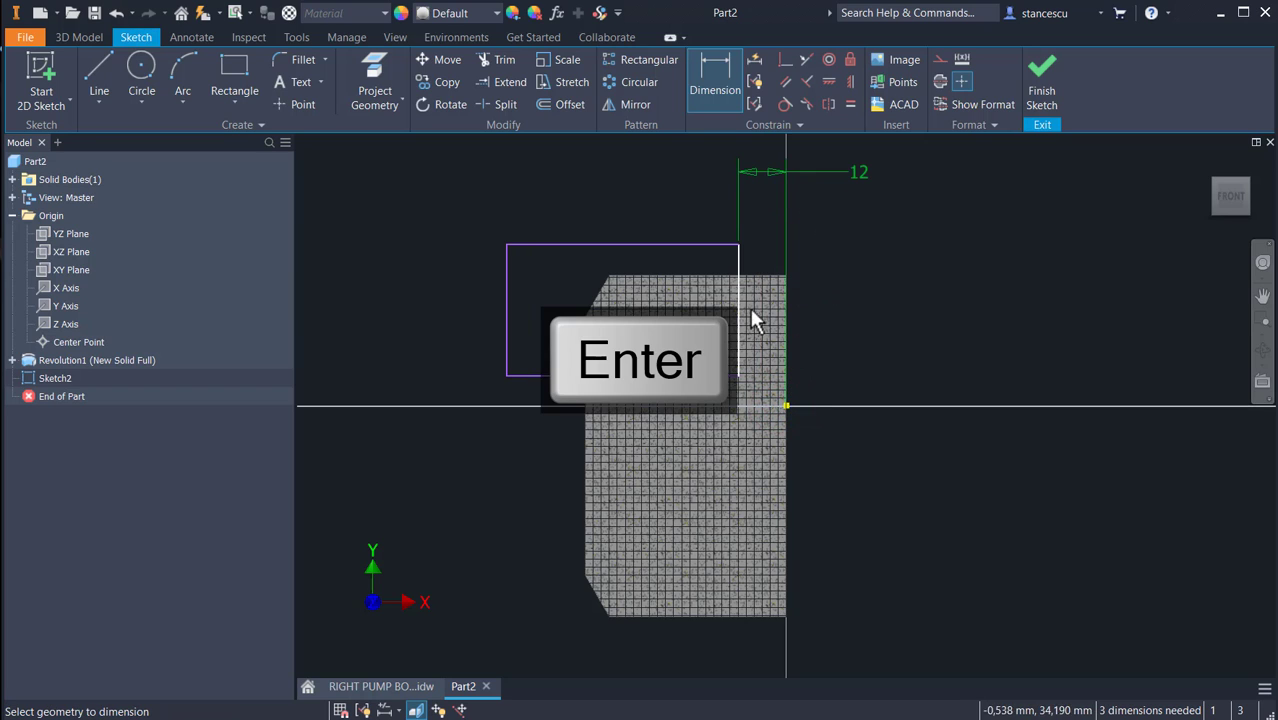
- Dimension the rectangle's lower edge 8 mm above the origin
click(705, 375)
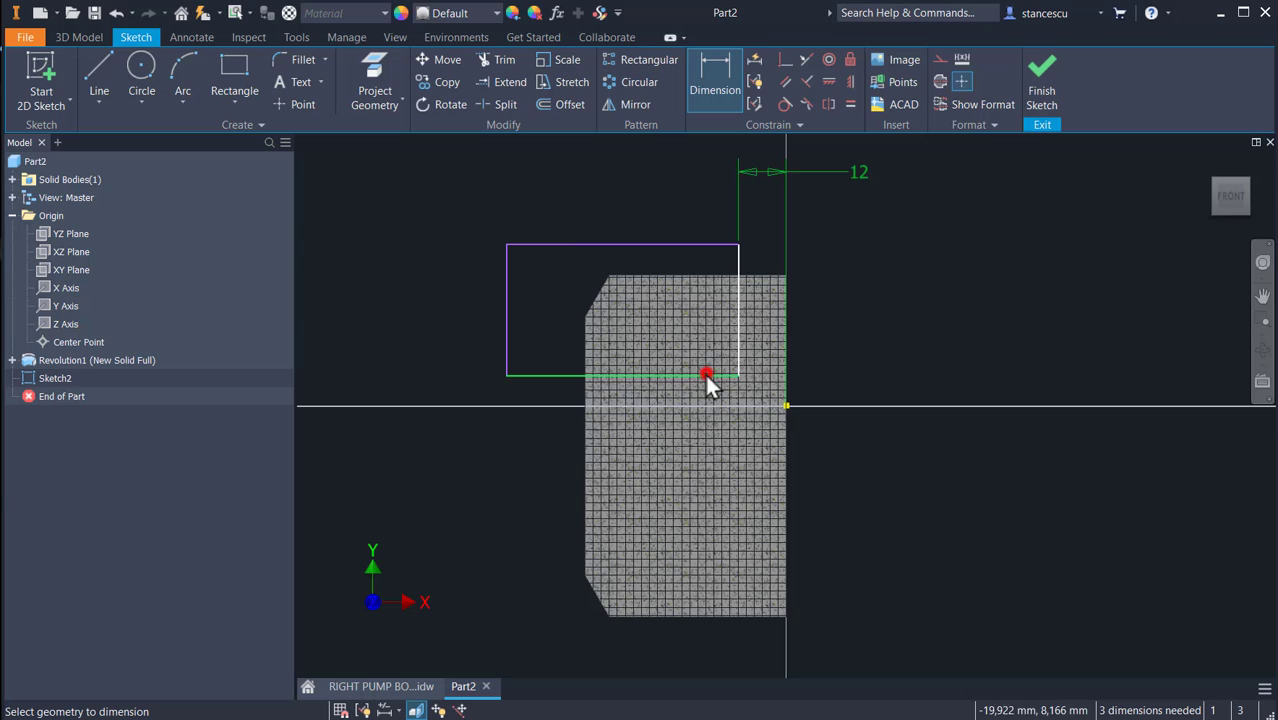
click(786, 404)
click(843, 389)
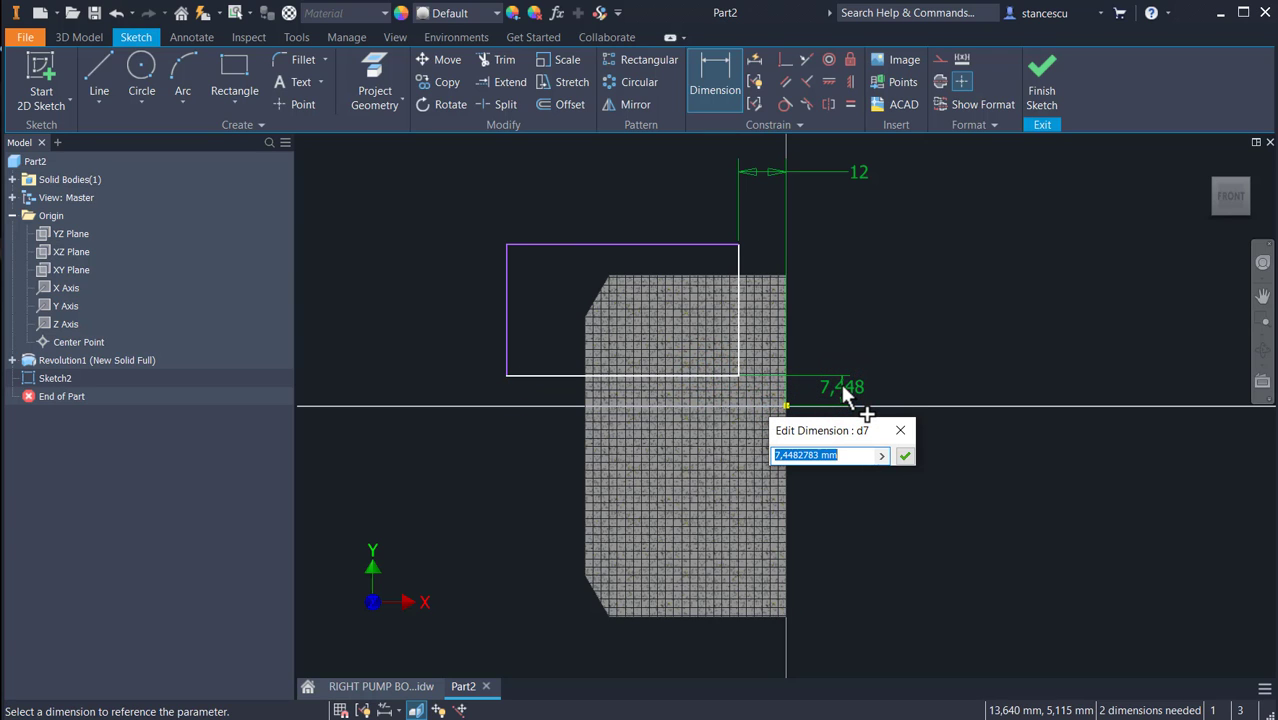
text(8)
key(Return)
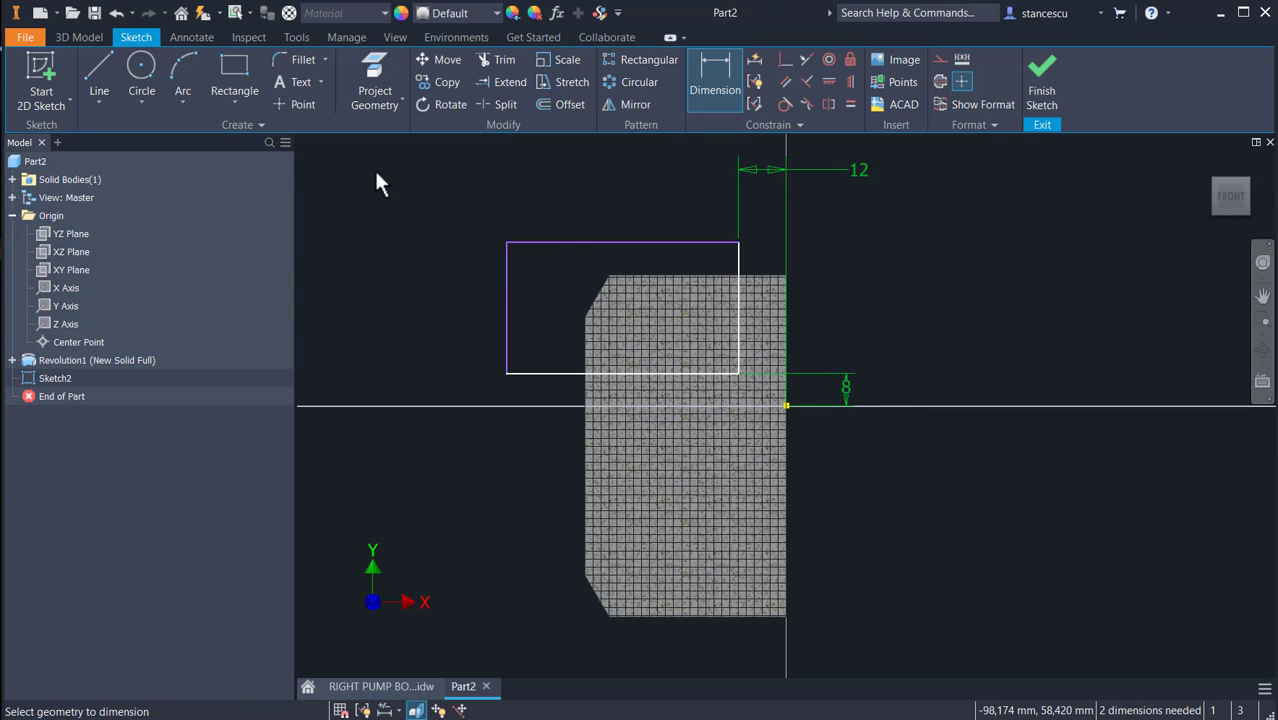
- Project the body's left and upper edges, make the rectangle's matching edges collinear with them, and finish the sketch
key(p)
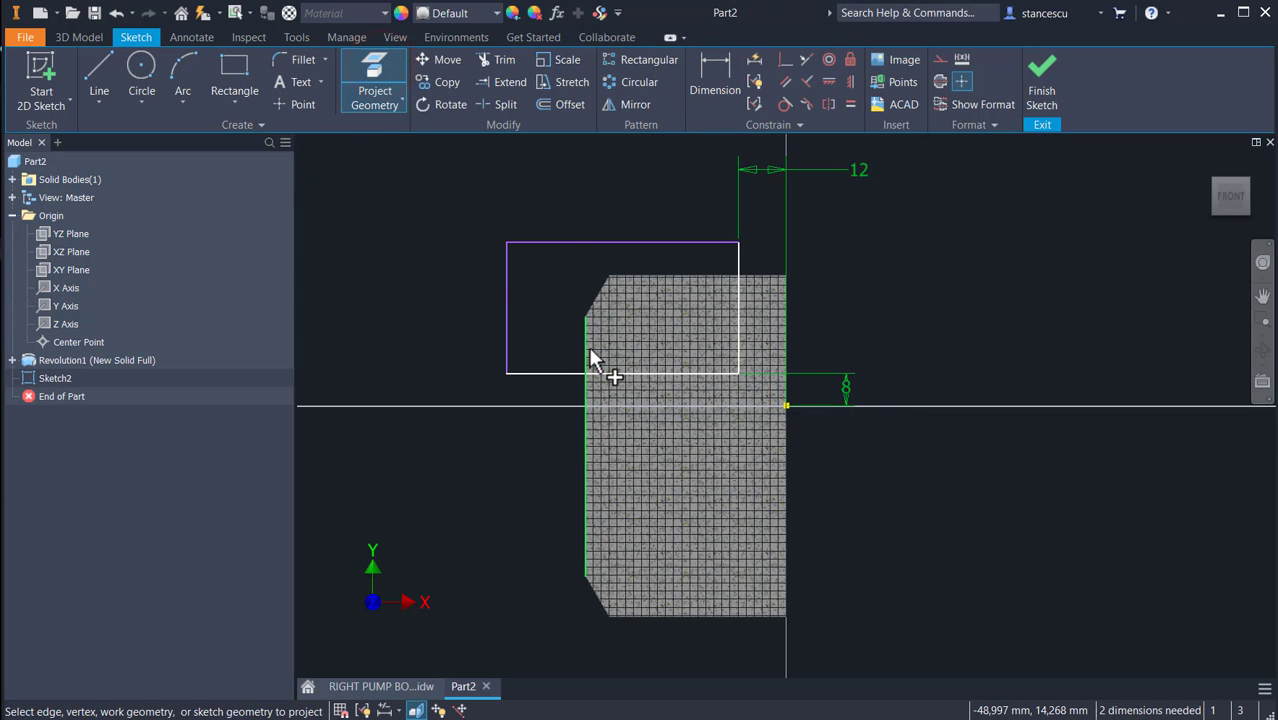
click(587, 350)
click(684, 276)
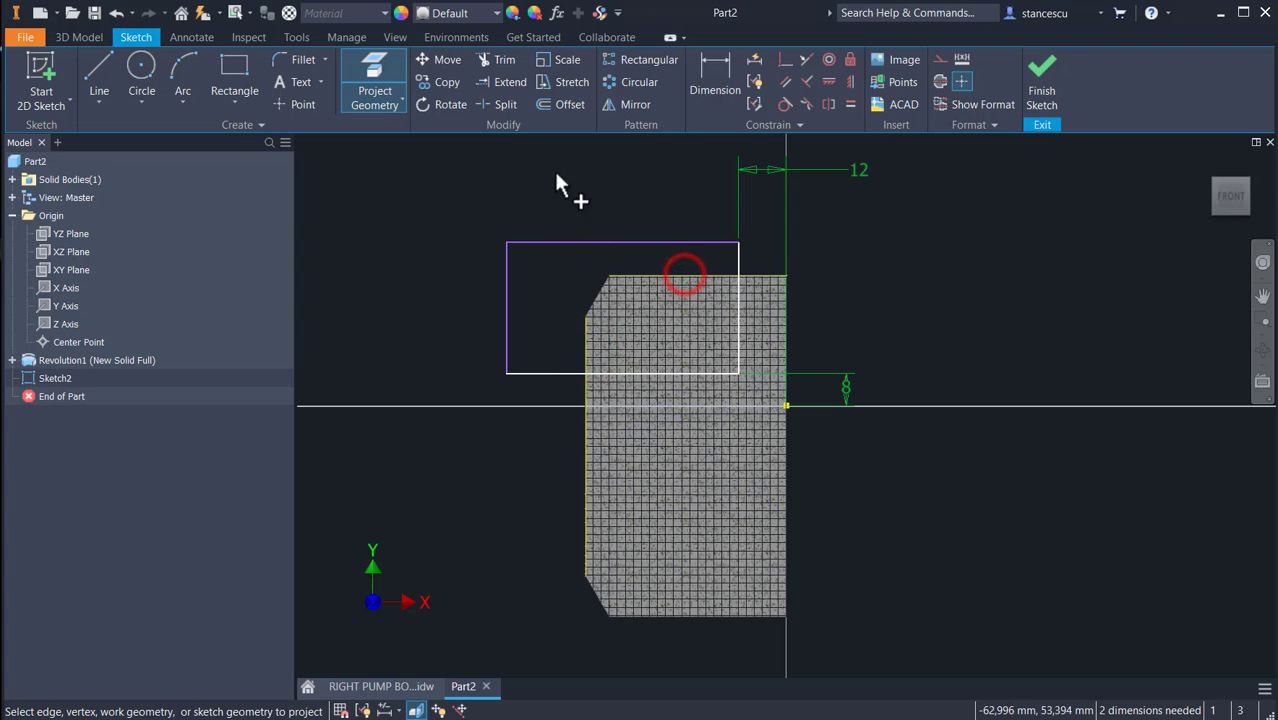
click(805, 60)
click(651, 242)
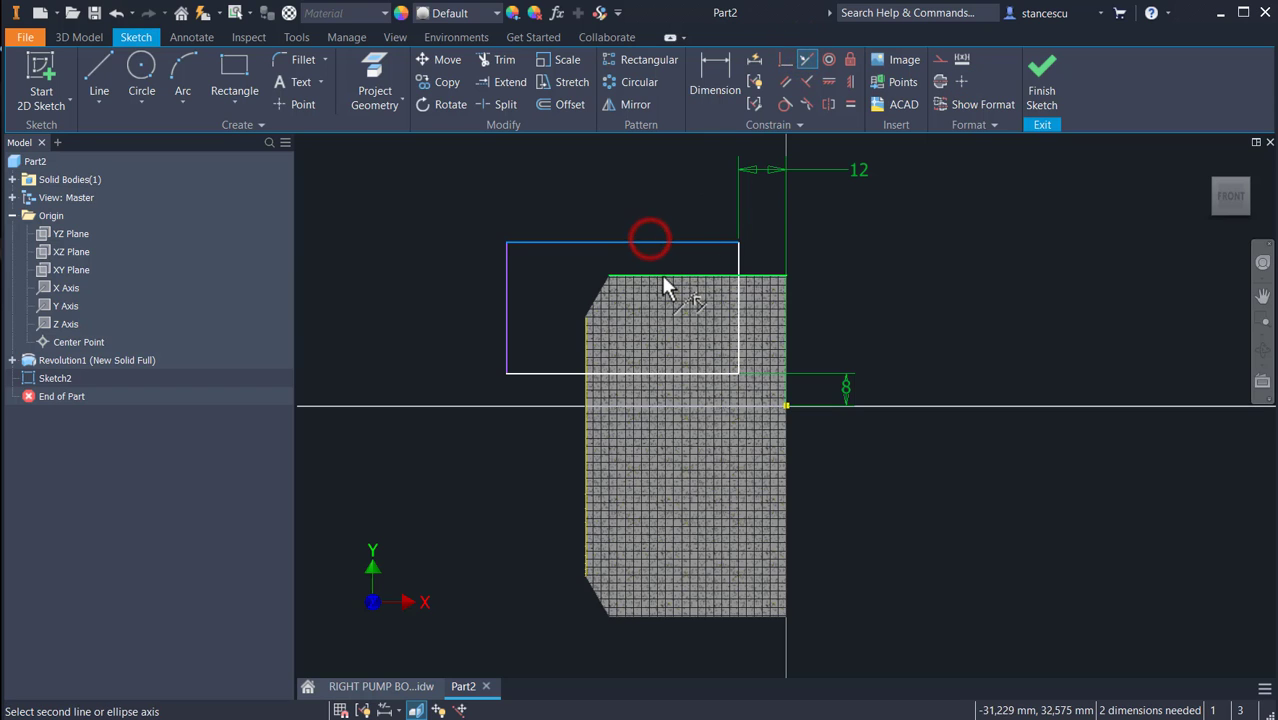
click(661, 276)
click(507, 335)
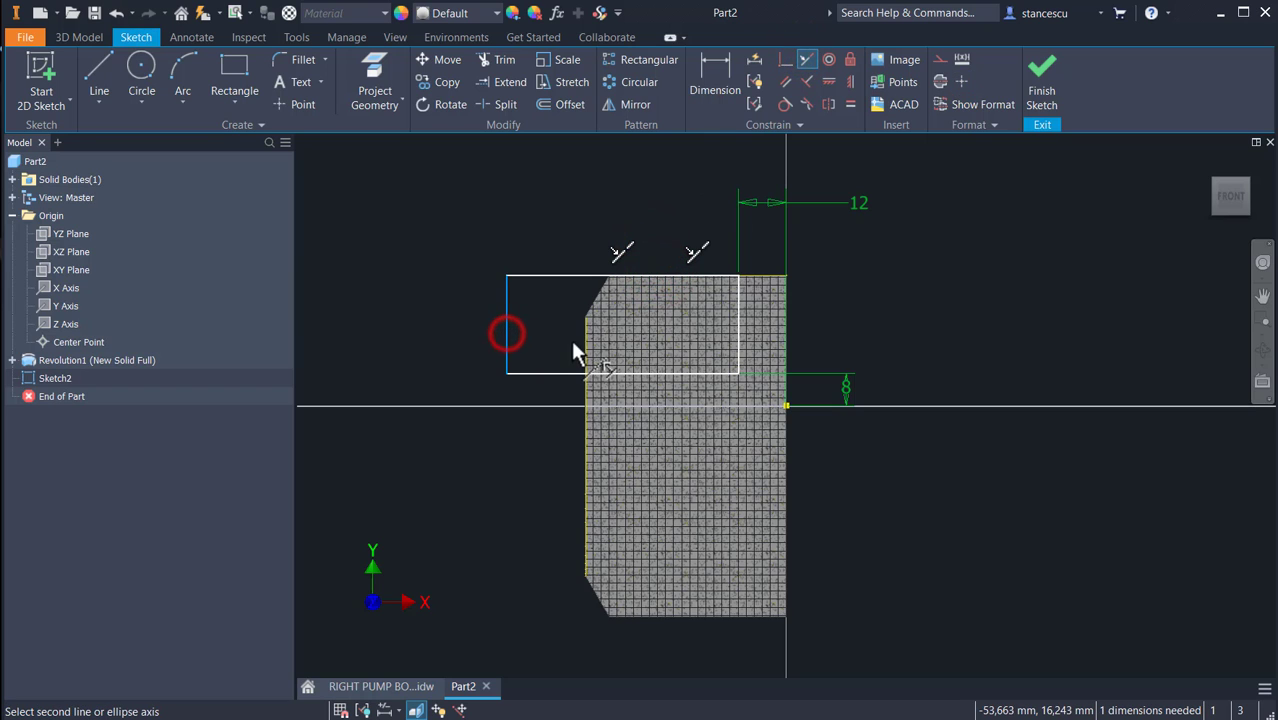
click(580, 352)
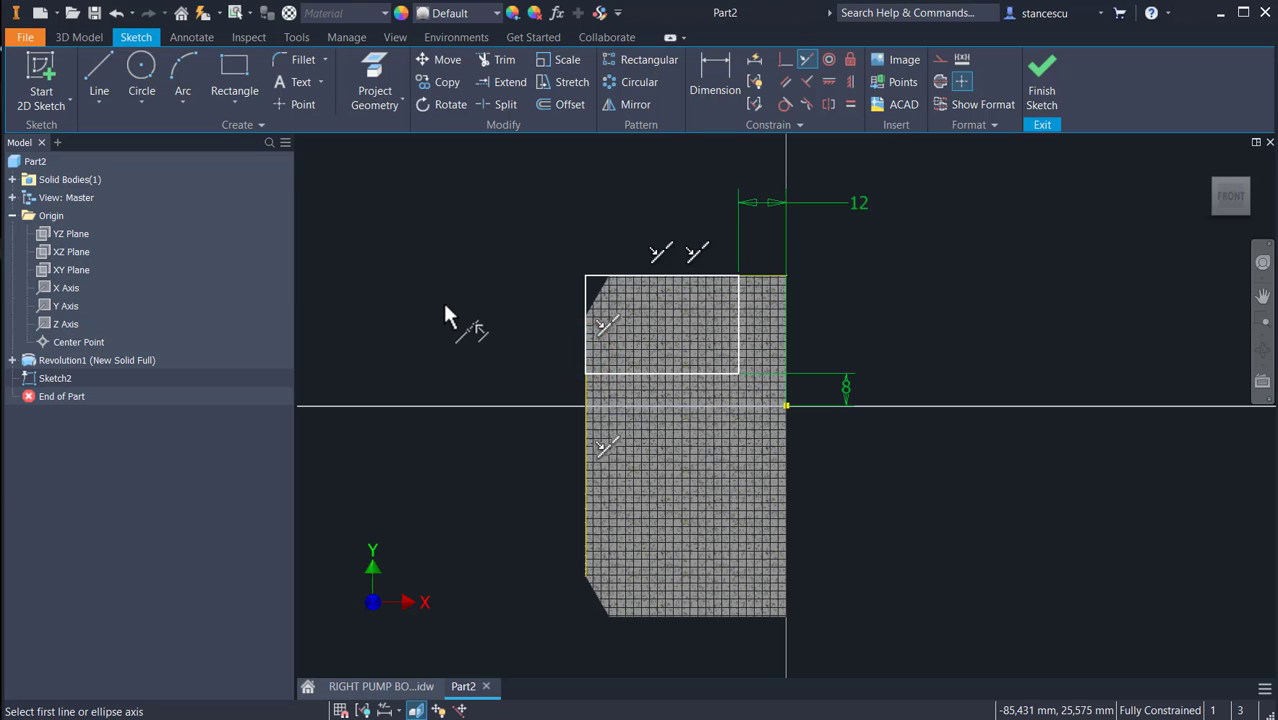
click(1041, 78)
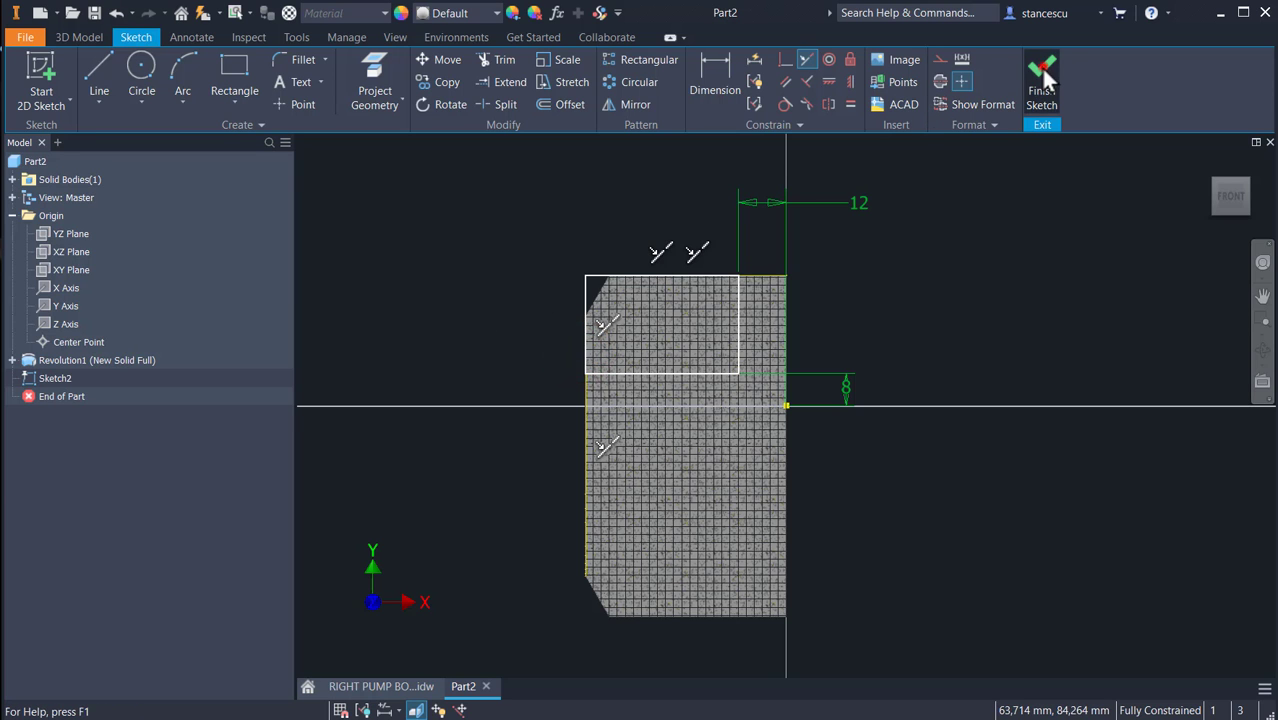
- Extrude the rectangle as a symmetric through-all cut, leaving a flat step across the top of the cylinder
click(95, 76)
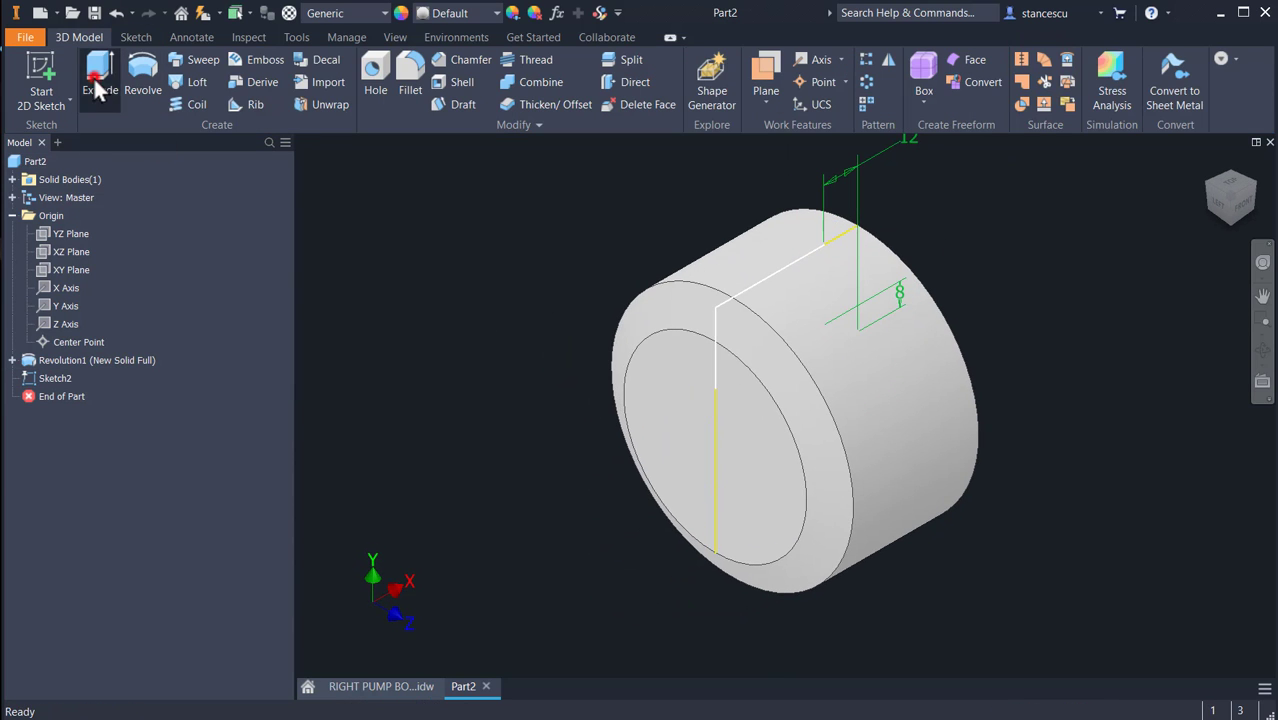
click(368, 282)
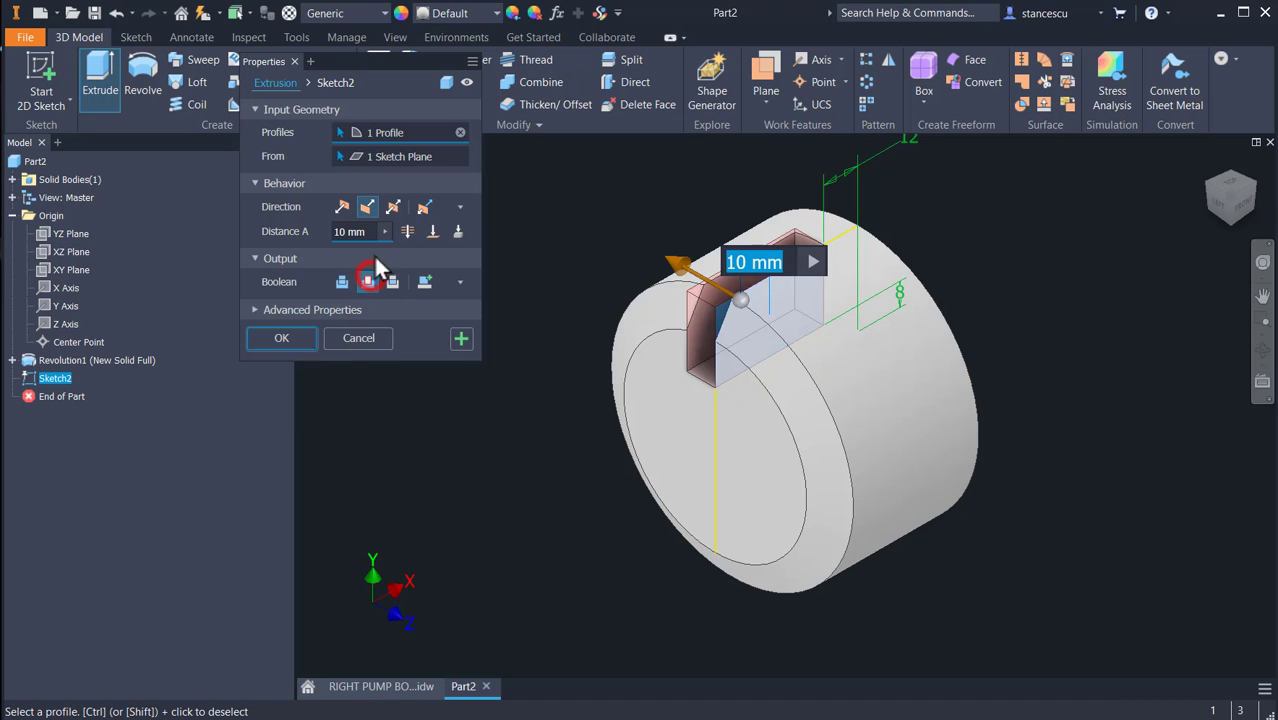
click(392, 207)
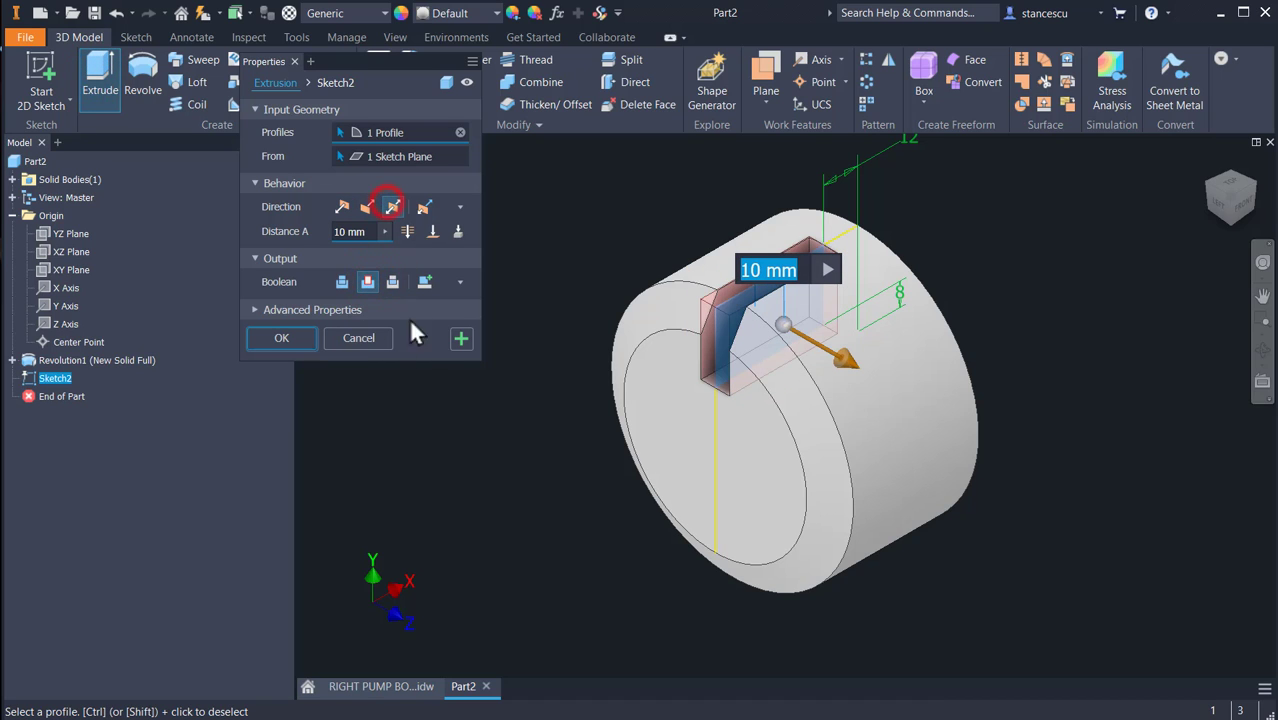
click(406, 227)
click(293, 332)
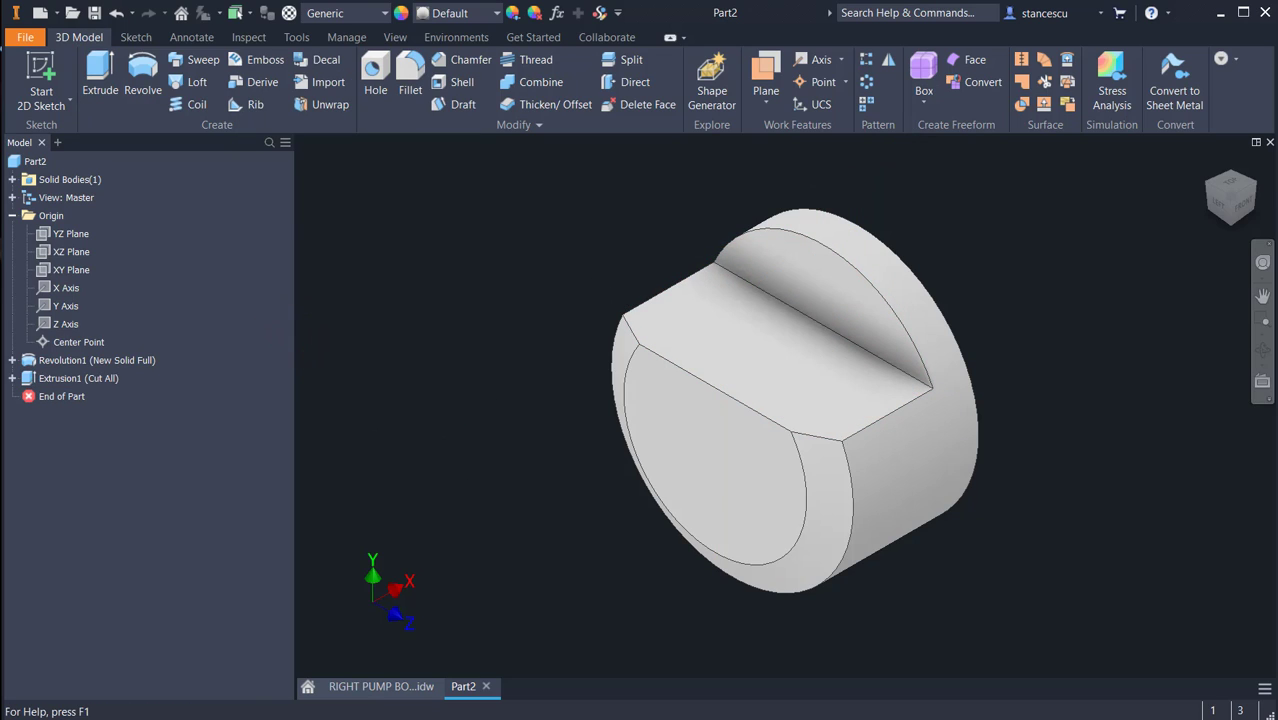
- Switch to the RIGHT PUMP BODY drawing and examine view C, the side view and section A-A for the lower block's shape and dimensions
click(383, 688)
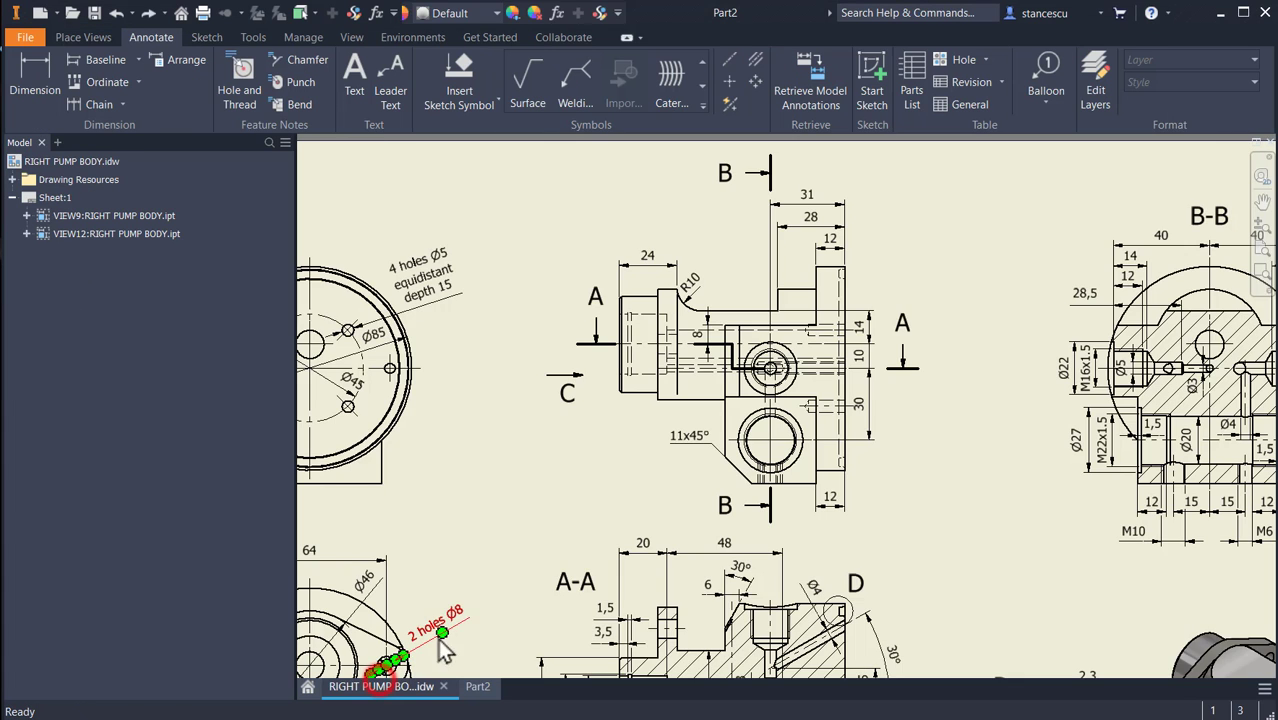
middle_drag(550, 621, 769, 300)
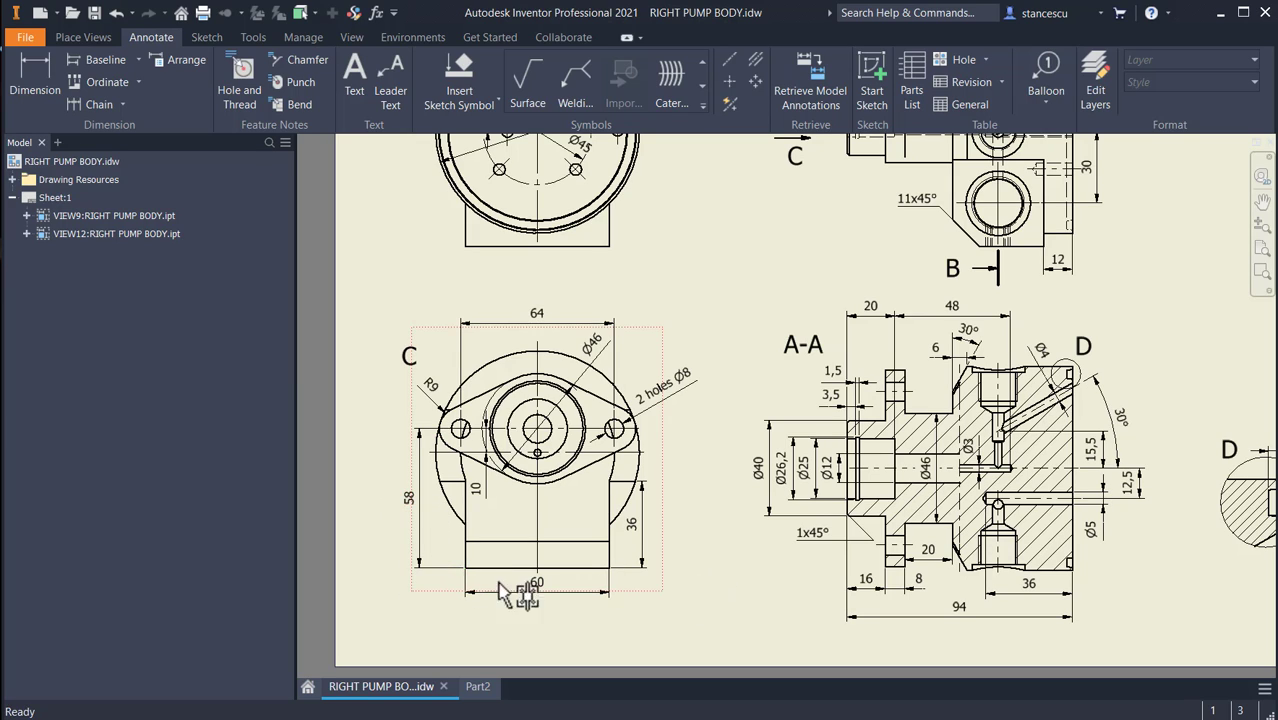
mouse_move(700, 420)
middle_down()
mouse_move(616, 441)
mouse_move(573, 575)
middle_up()
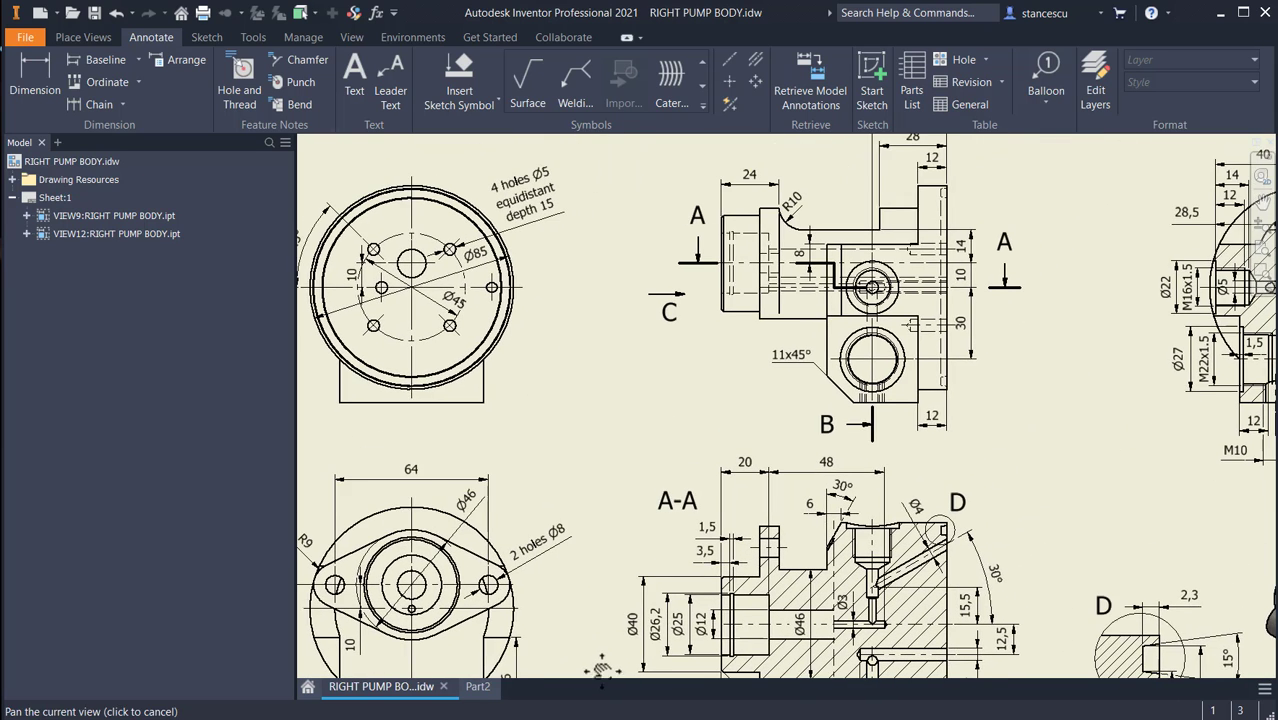
drag(830, 259, 828, 276)
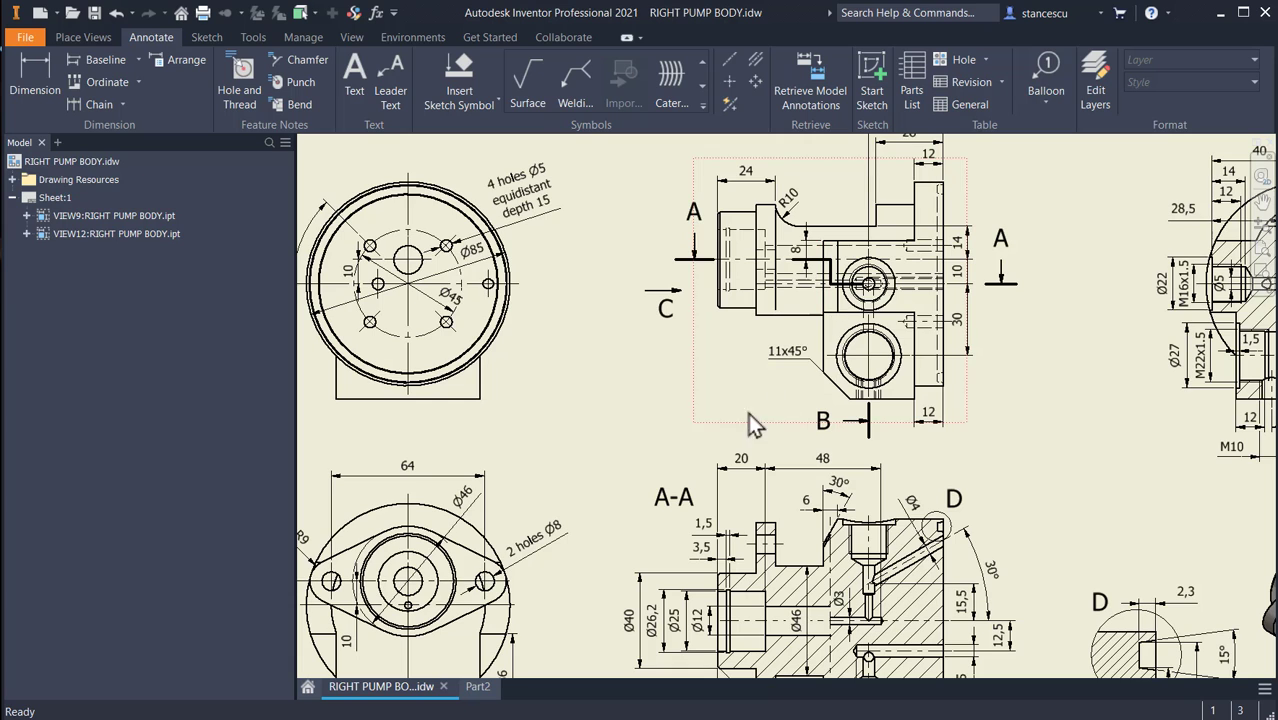
middle_drag(654, 460, 740, 326)
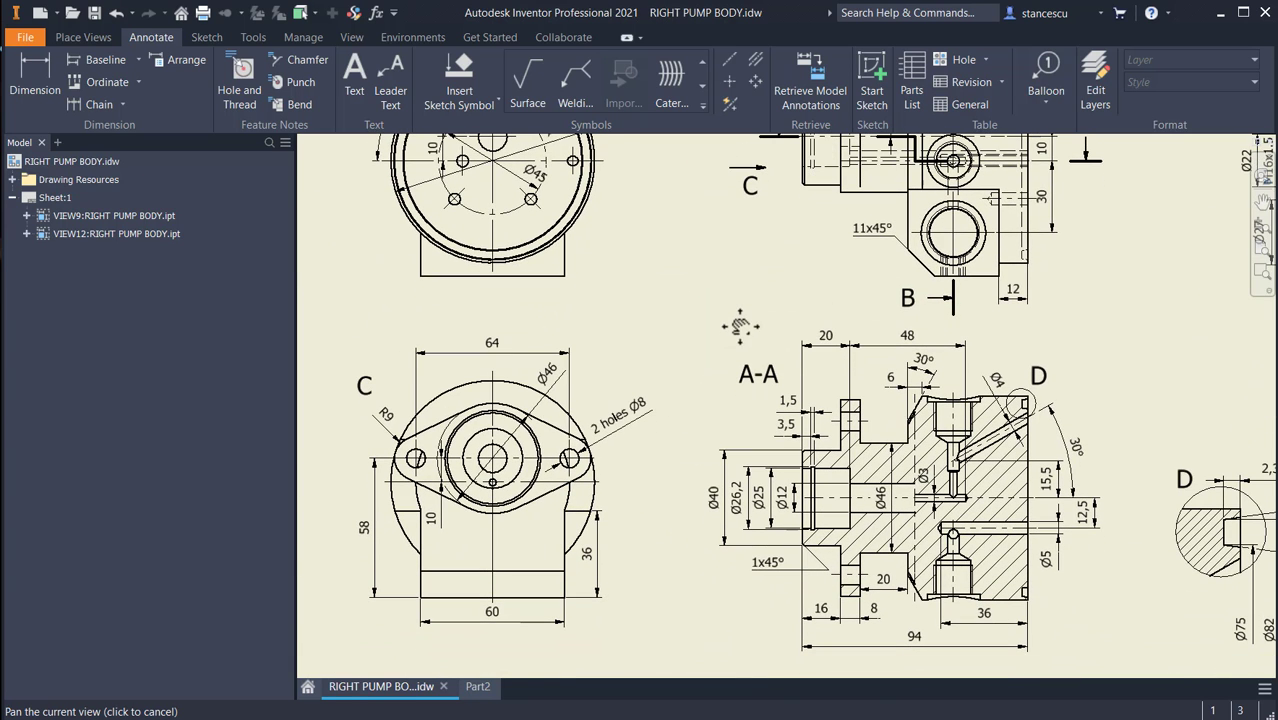
- In Part2, start a sketch on the XY plane with sliced graphics and draw a rectangle about 64 mm tall, reaching from the origin's height below the body
click(478, 688)
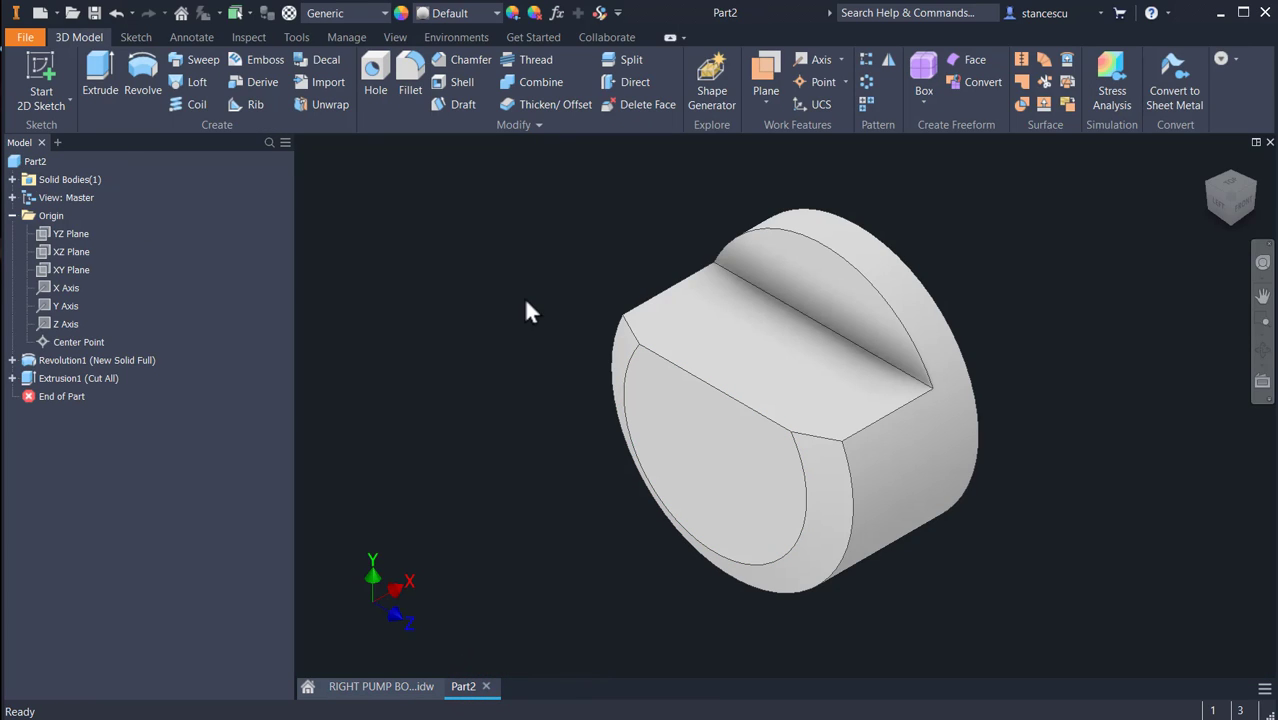
click(49, 269)
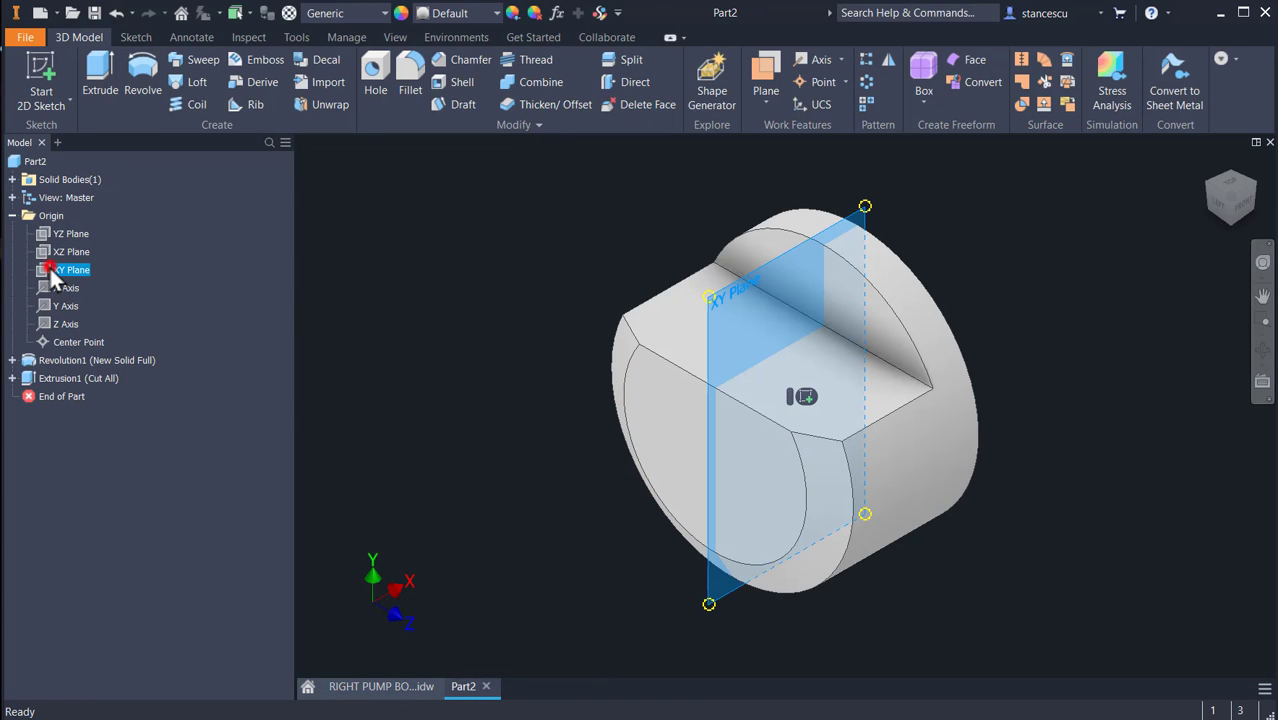
click(806, 395)
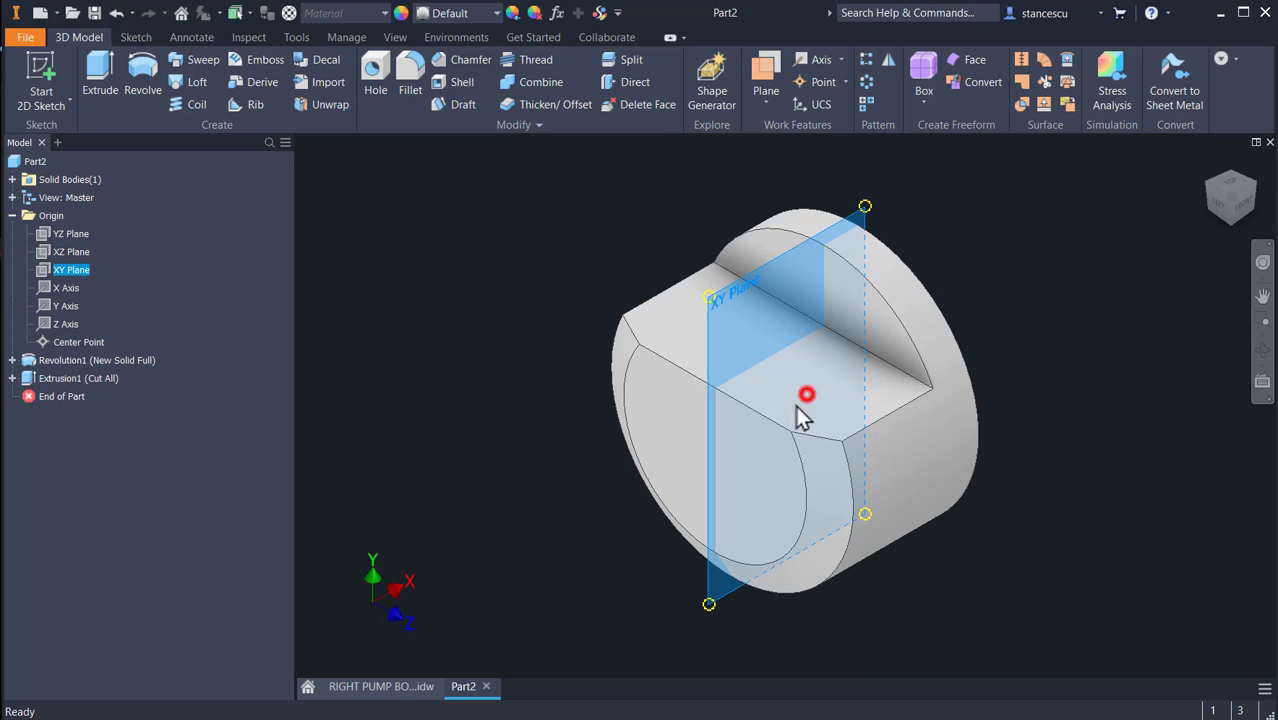
key(F7)
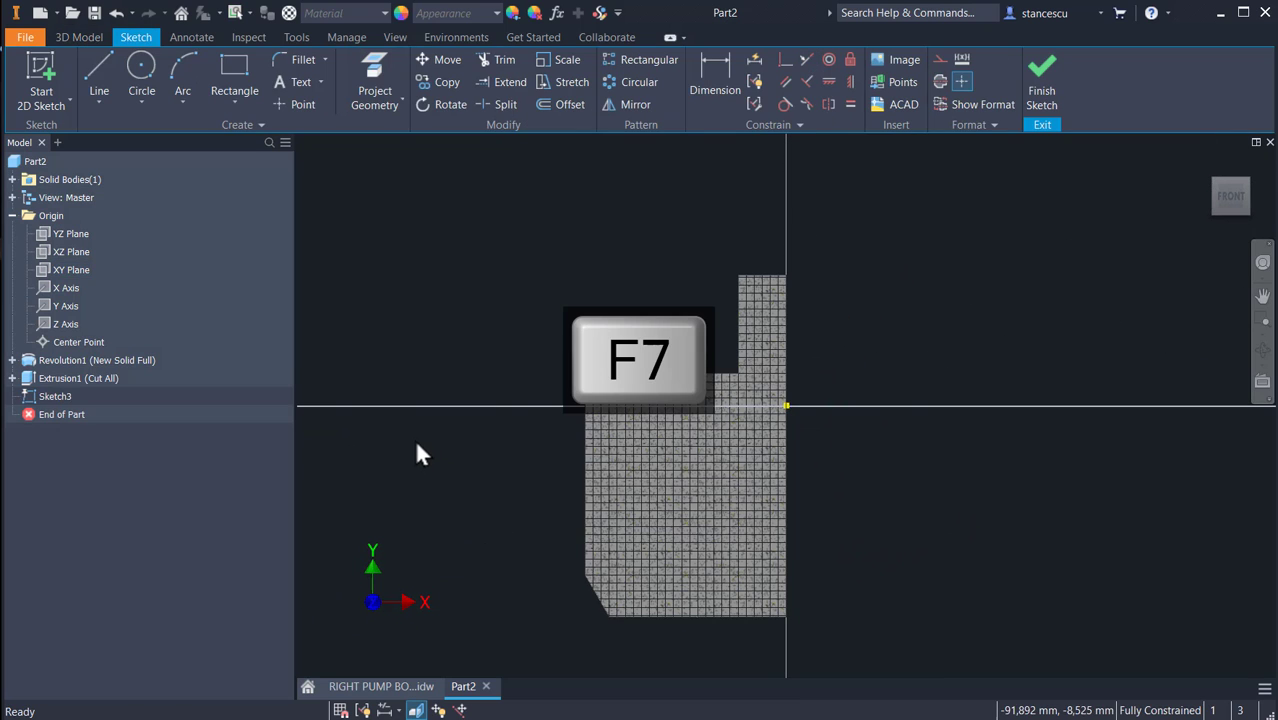
key(r)
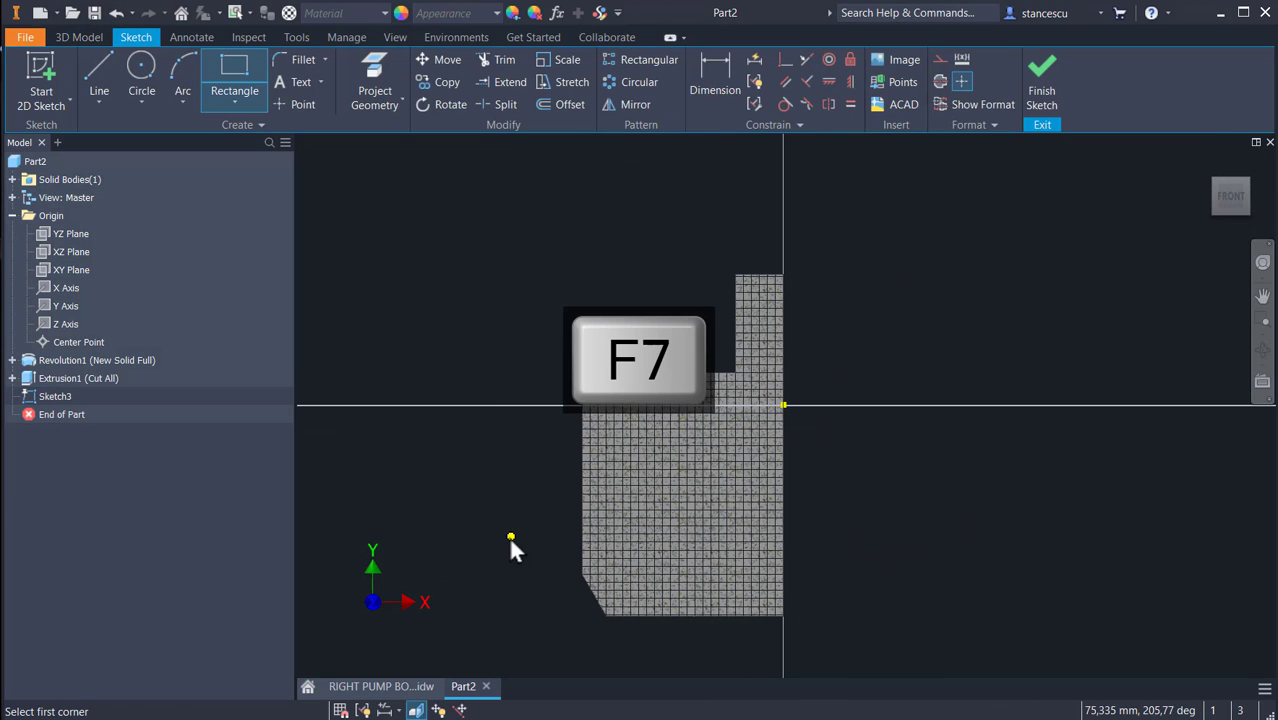
click(730, 404)
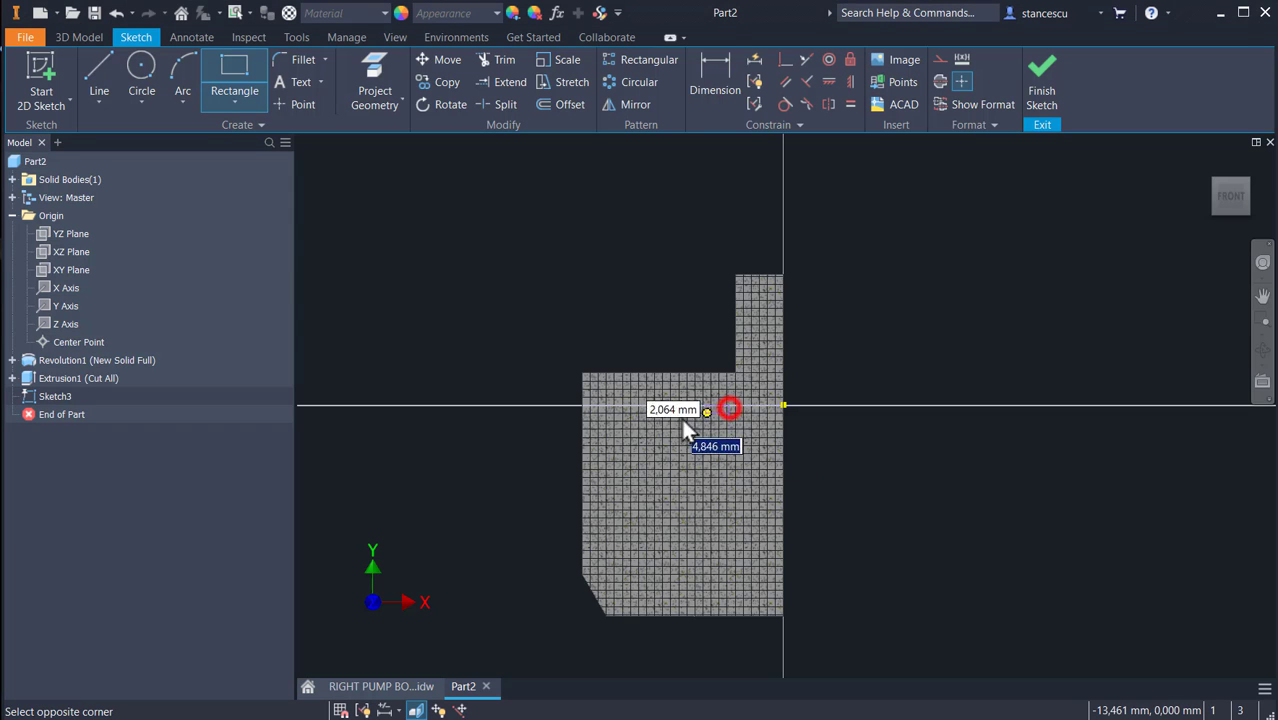
click(605, 662)
- Project the vertical edge of the step beside the flange and make the rectangle's right edge collinear with it
middle_drag(491, 571, 530, 455)
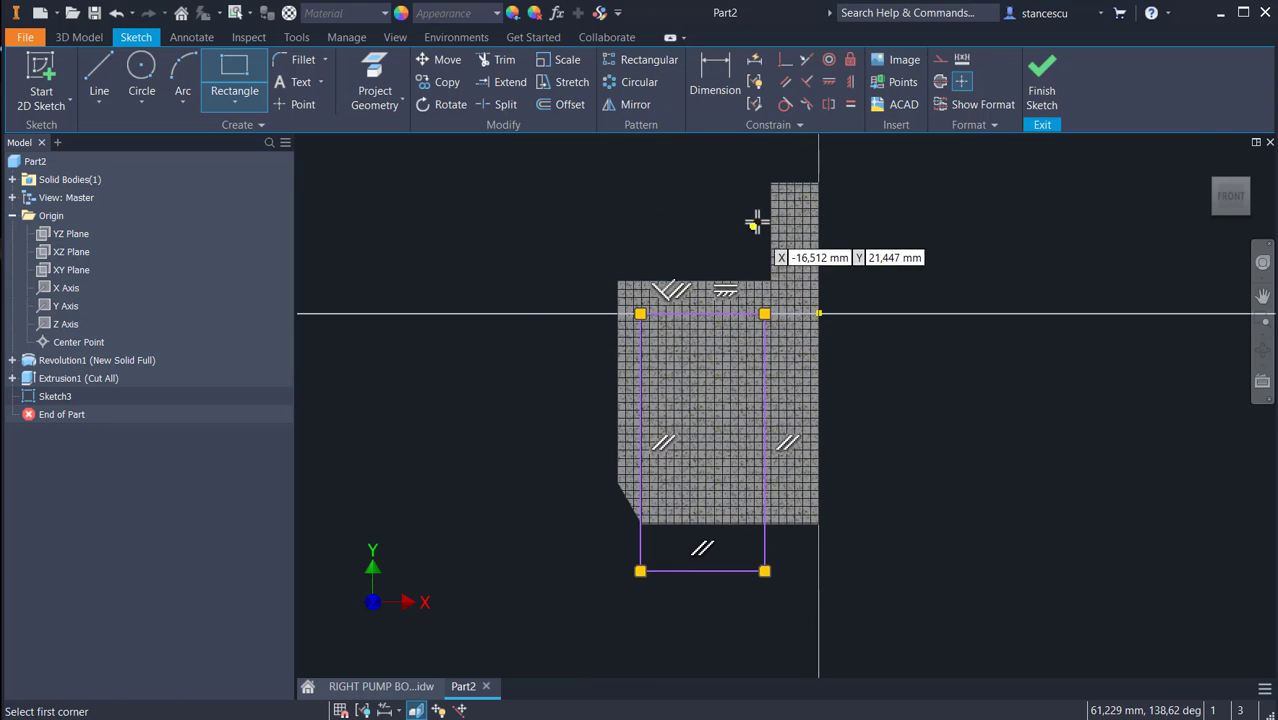
click(372, 72)
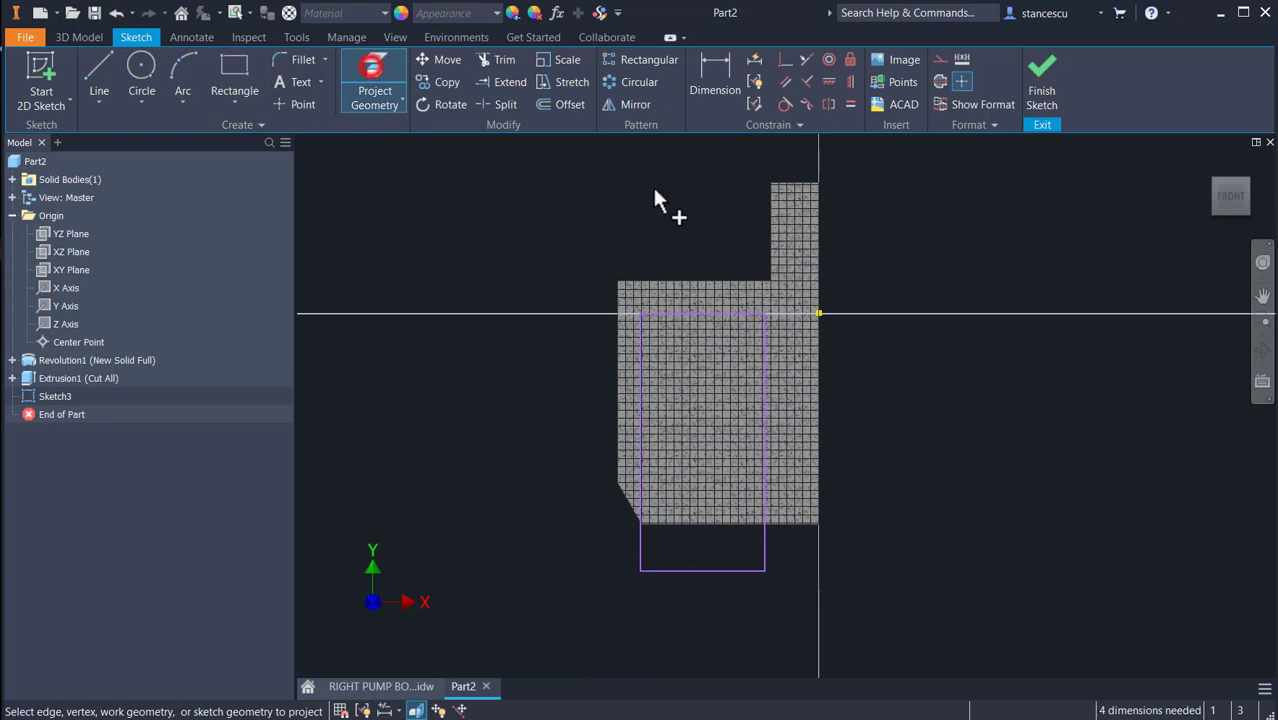
click(767, 216)
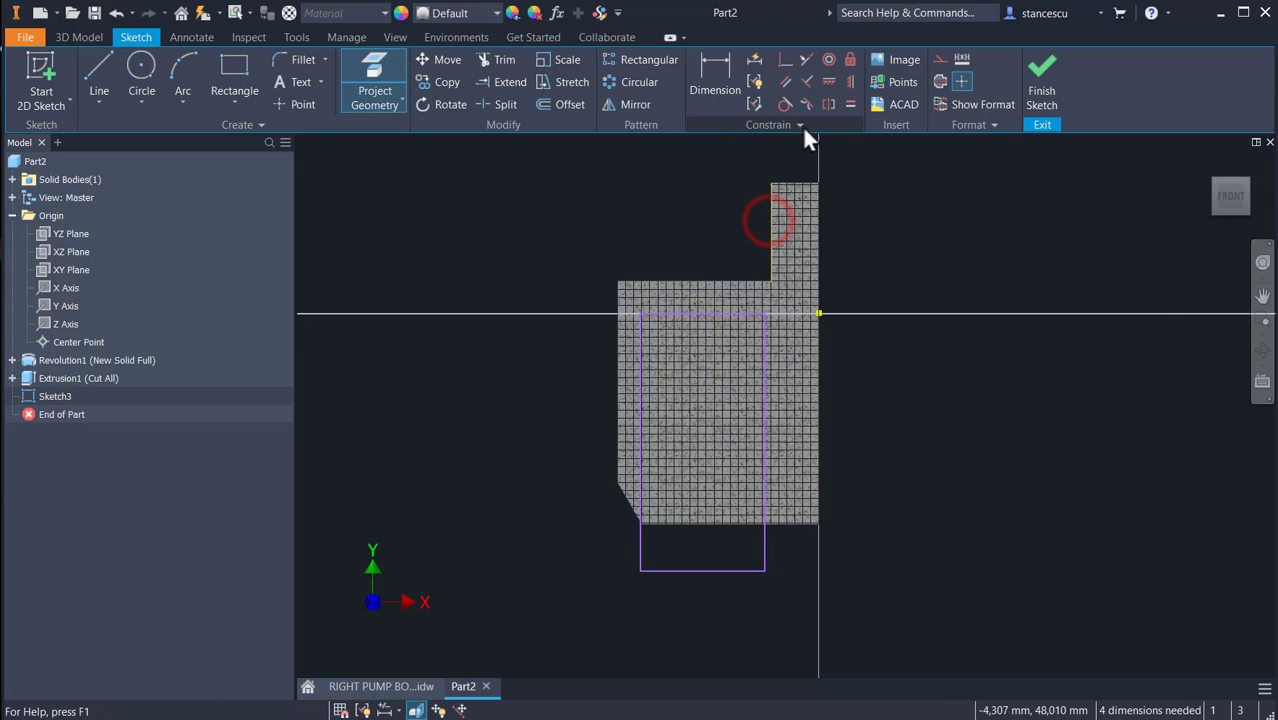
click(806, 60)
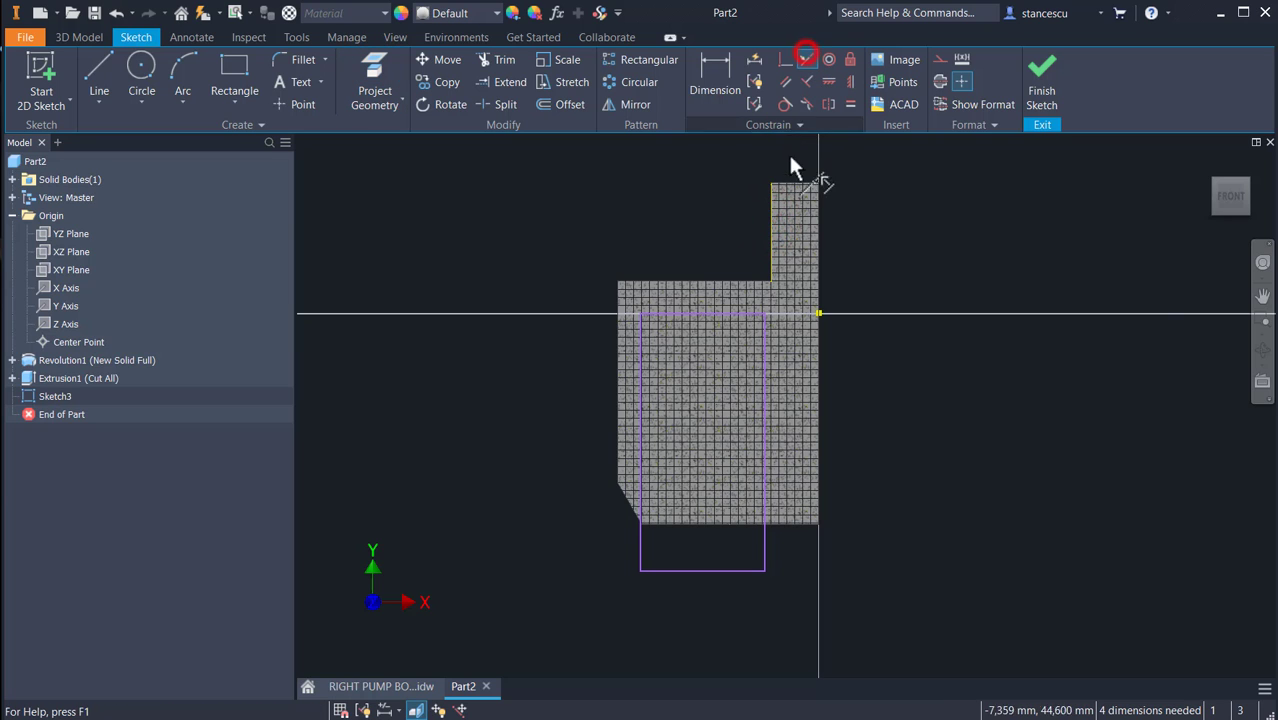
click(766, 222)
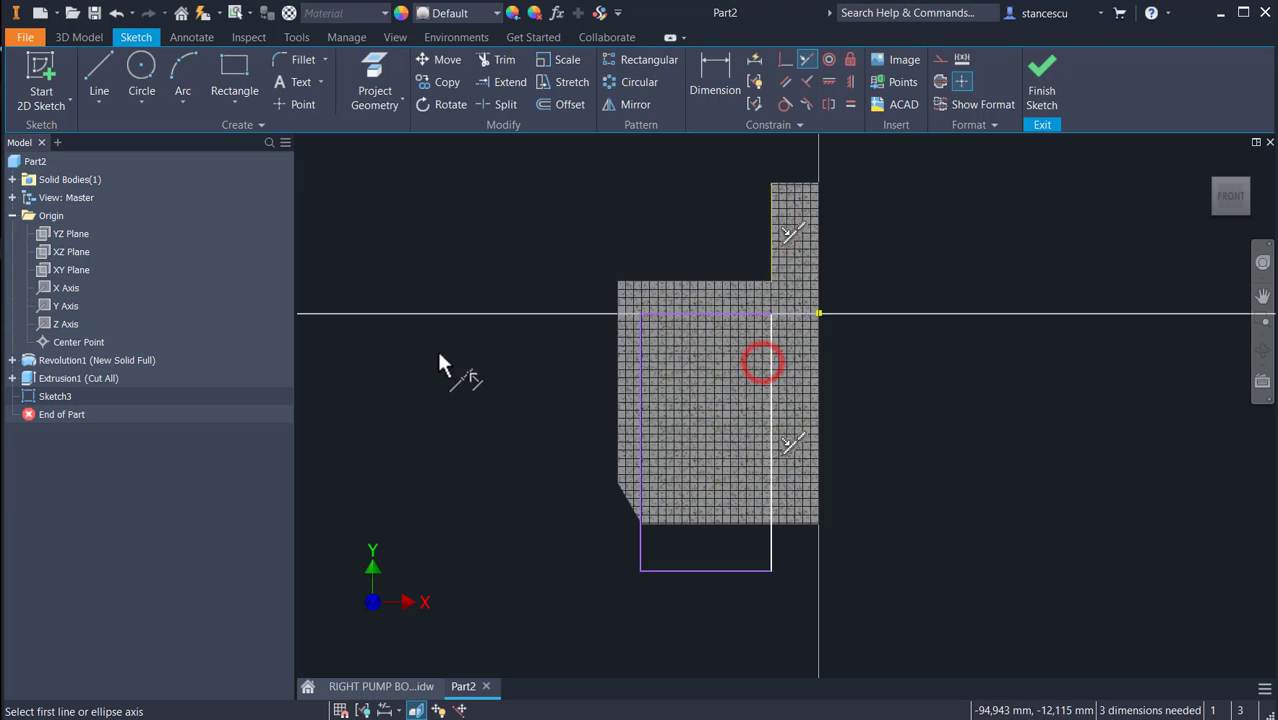
- Project the body's left edge and make the rectangle's left edge collinear with it
click(374, 88)
click(619, 359)
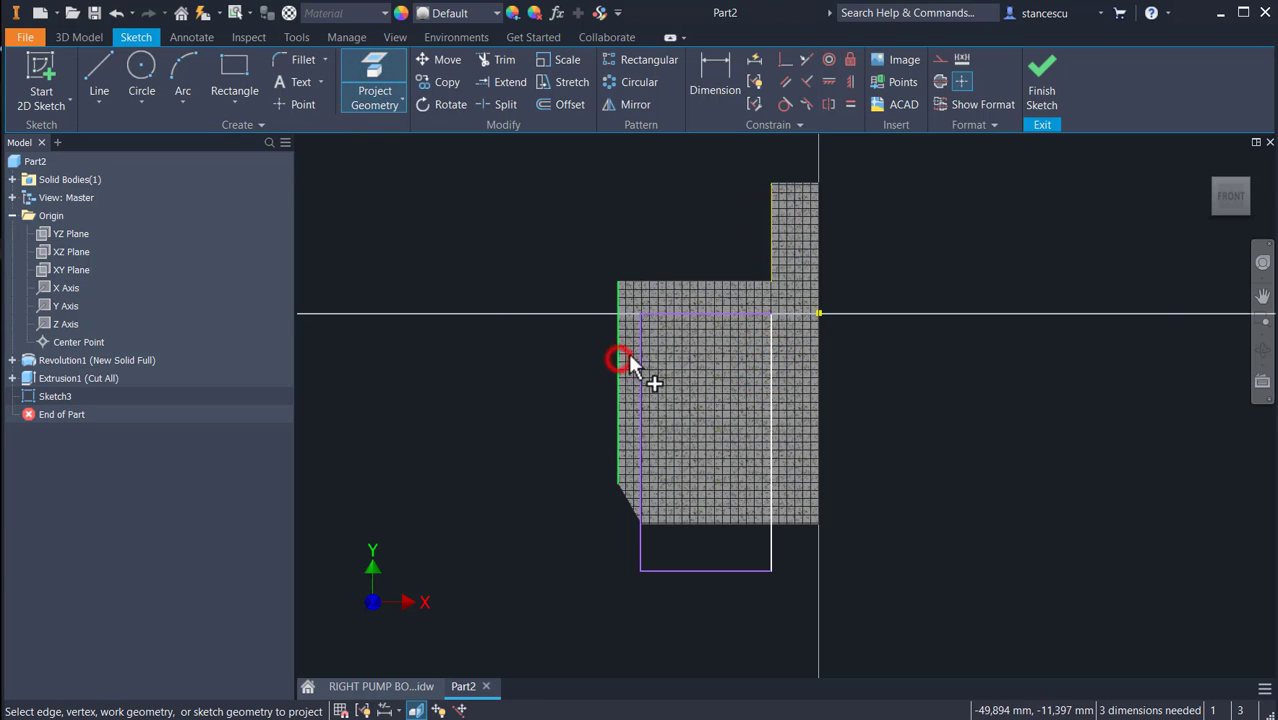
click(806, 59)
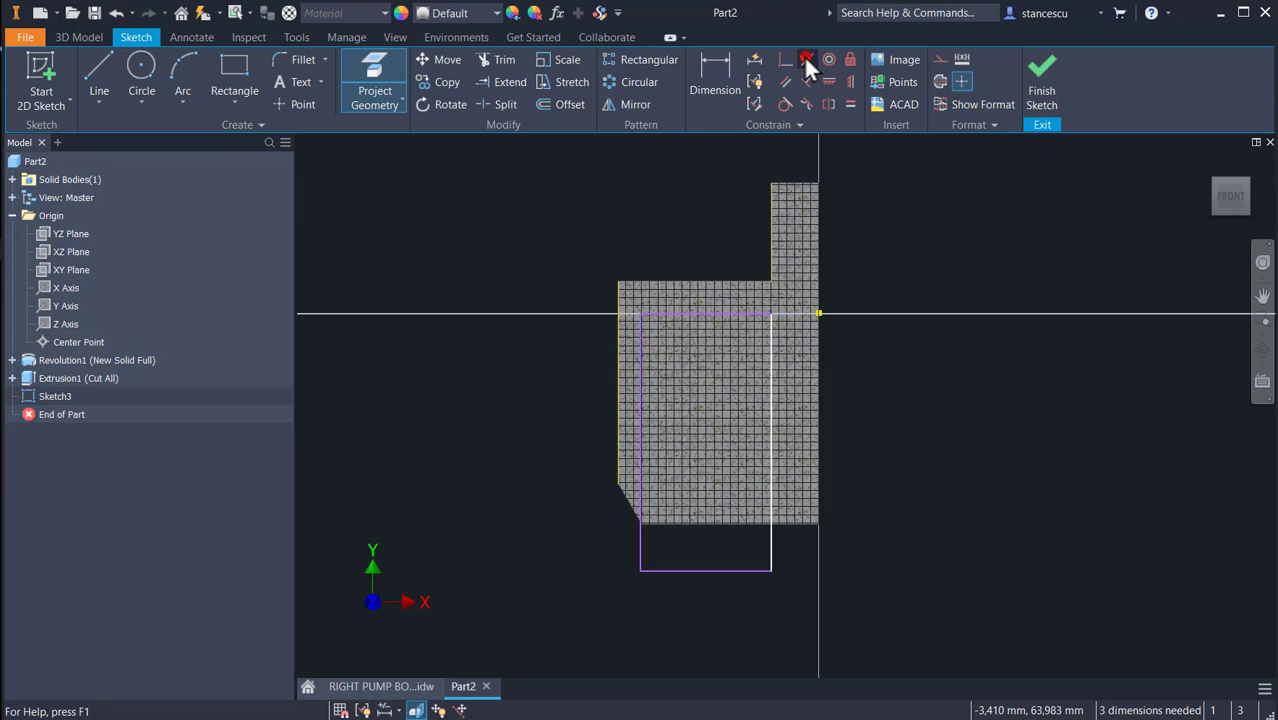
click(641, 386)
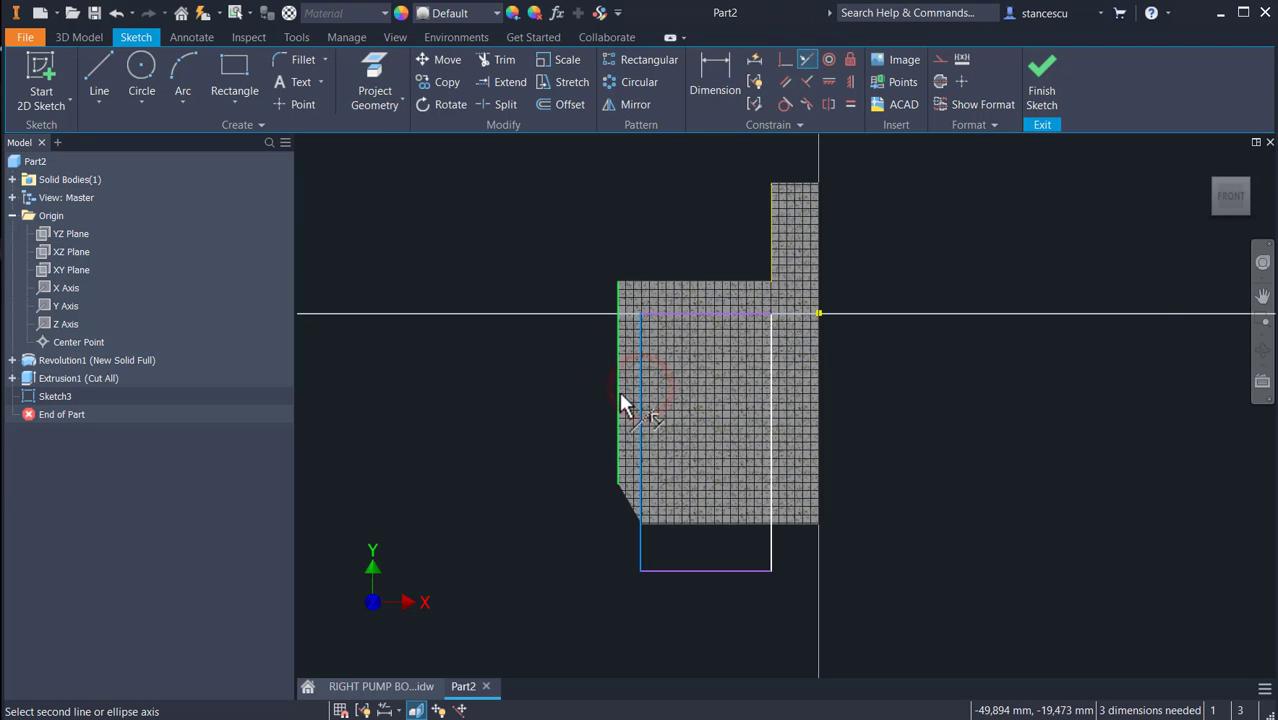
click(620, 398)
- Constrain the rectangle's upper edge coincident with the origin point
click(714, 76)
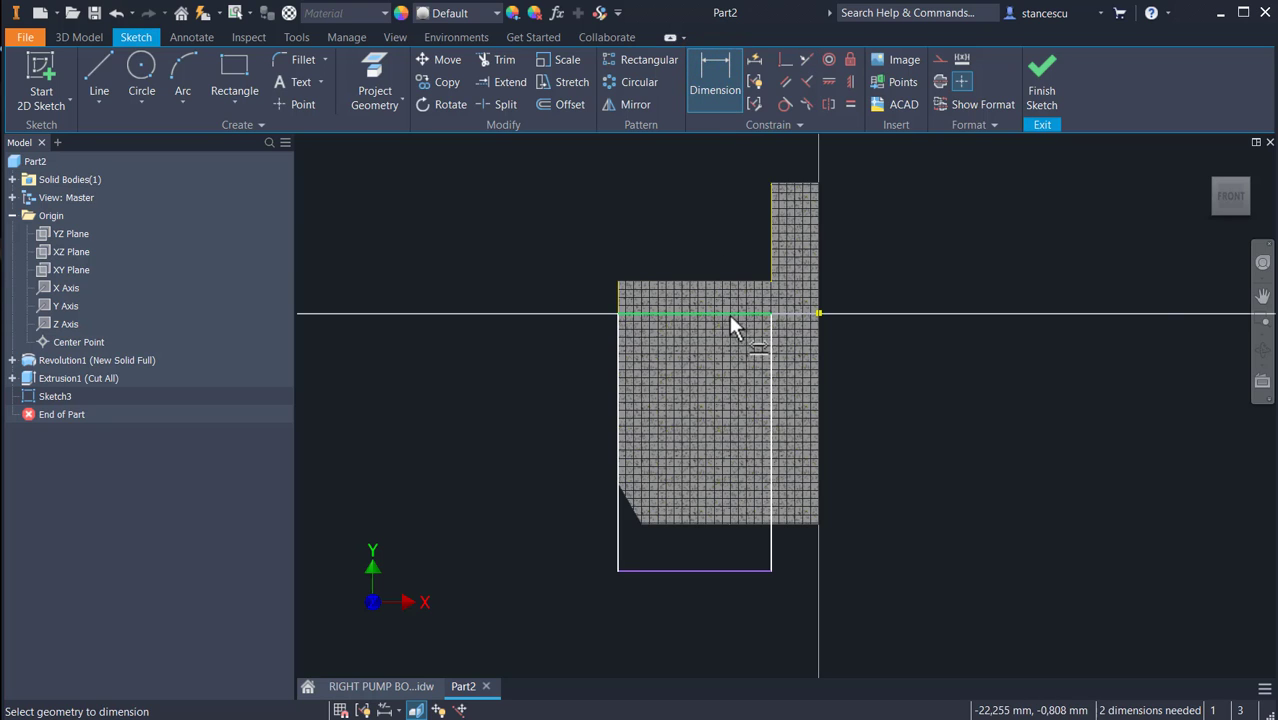
click(784, 58)
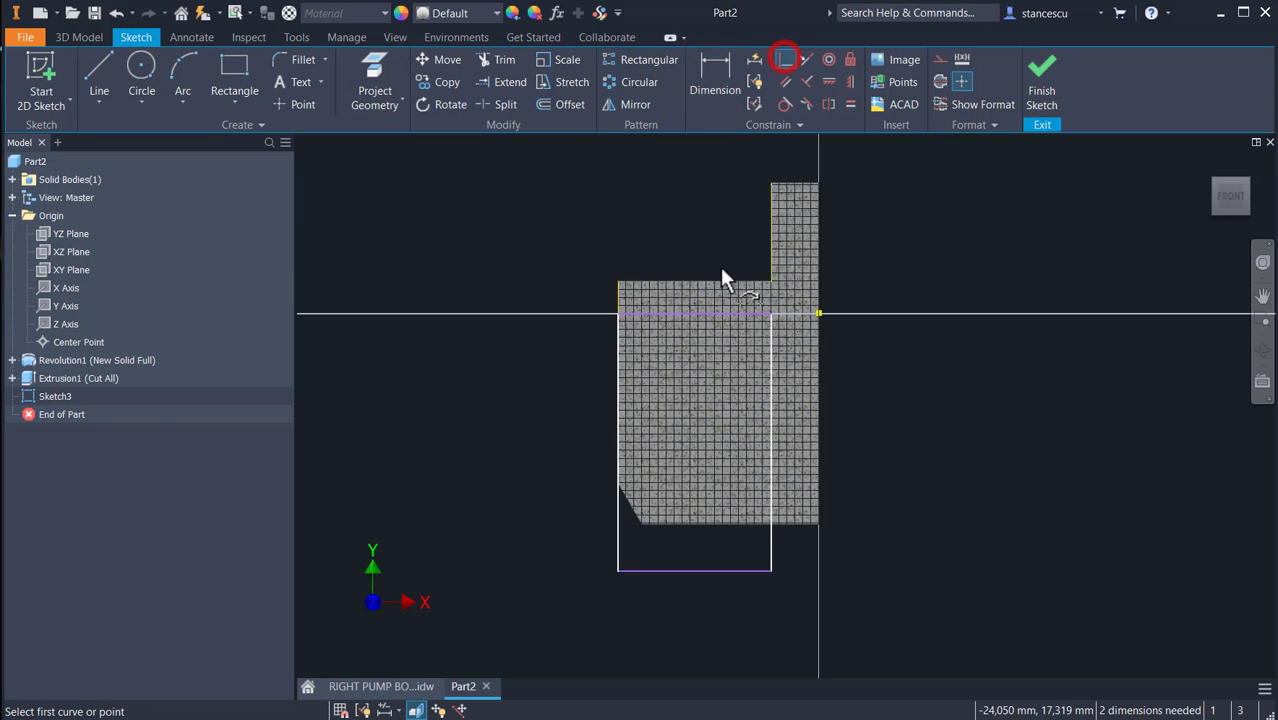
click(720, 310)
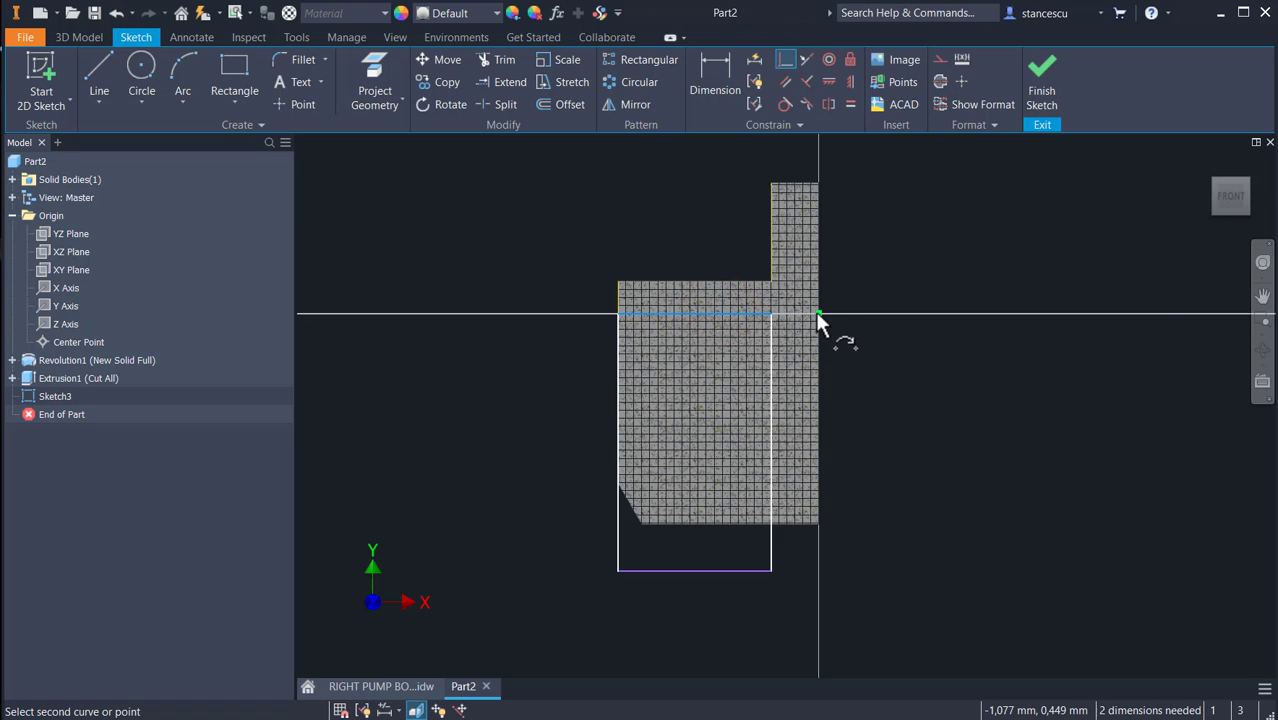
click(815, 311)
- Dimension the rectangle's height as 58 mm and finish the sketch
click(719, 63)
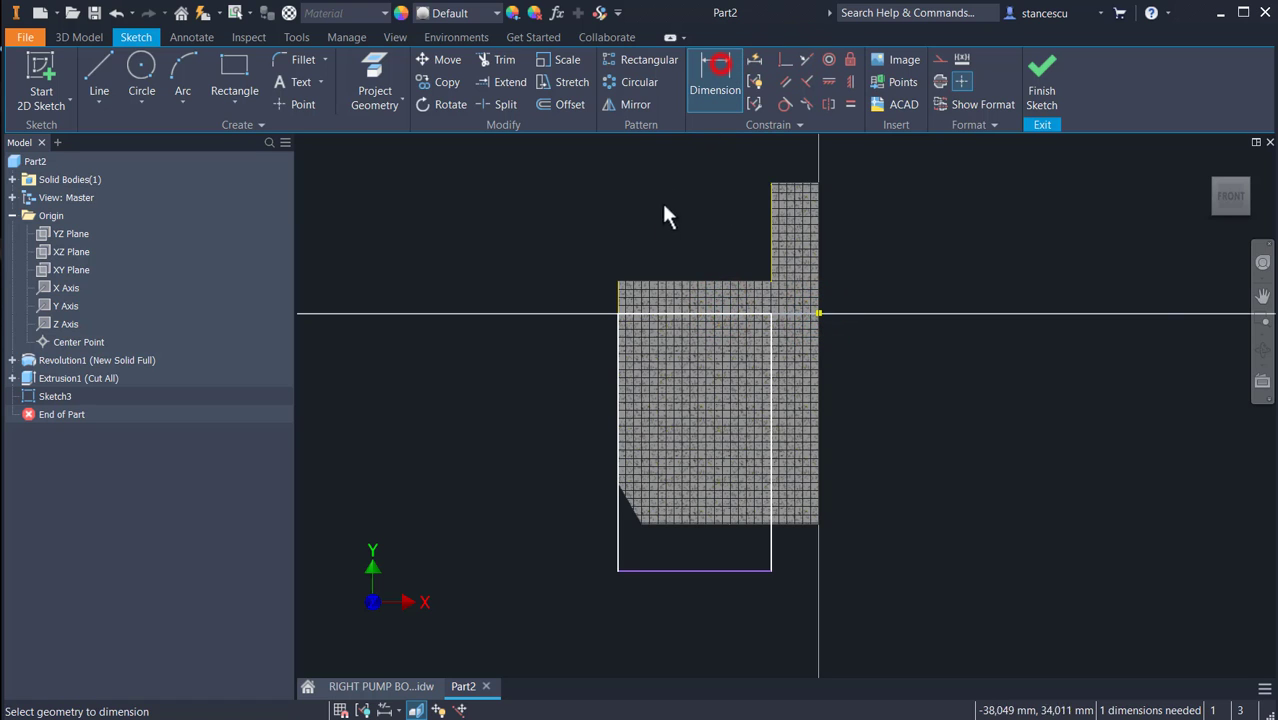
click(709, 315)
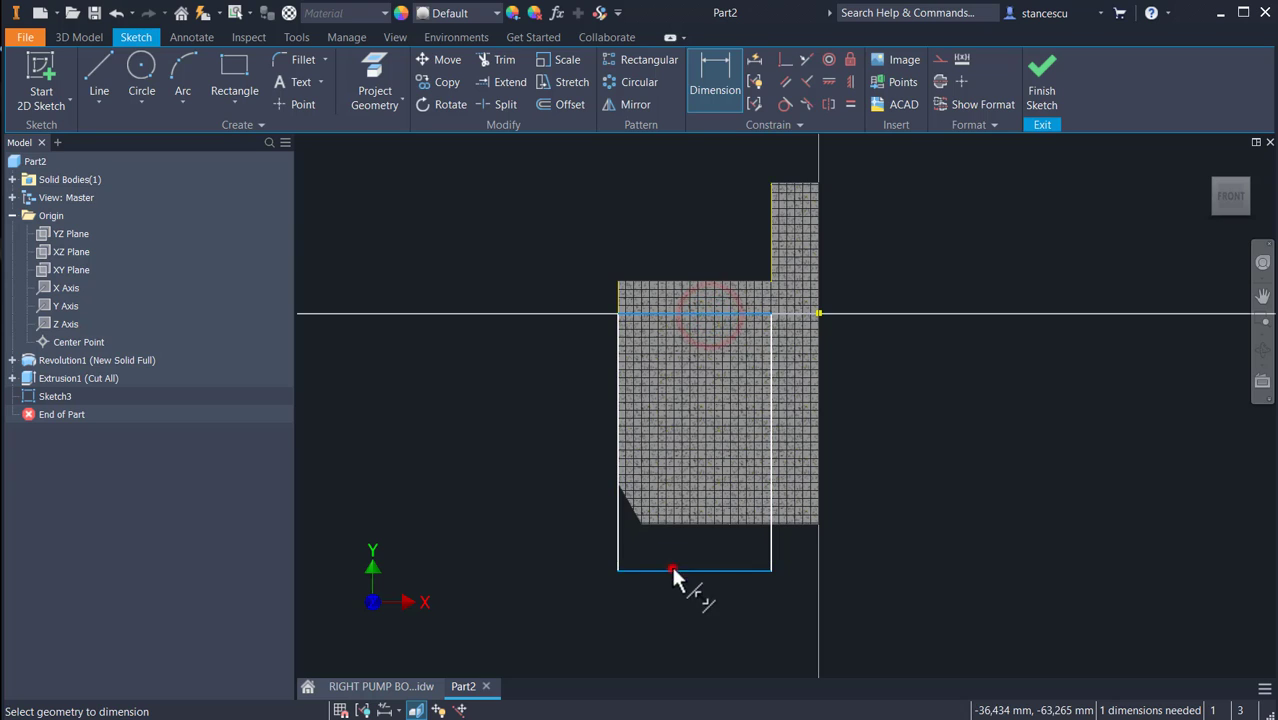
click(670, 570)
click(545, 464)
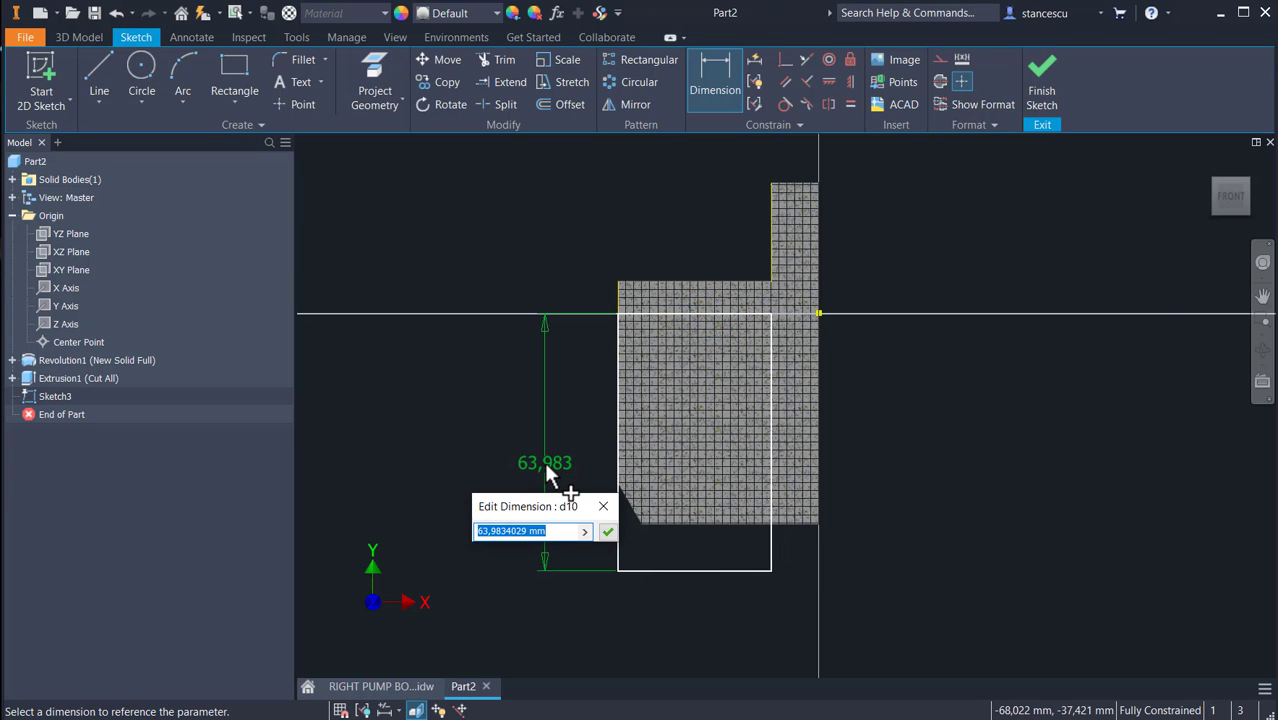
text(58)
key(Return)
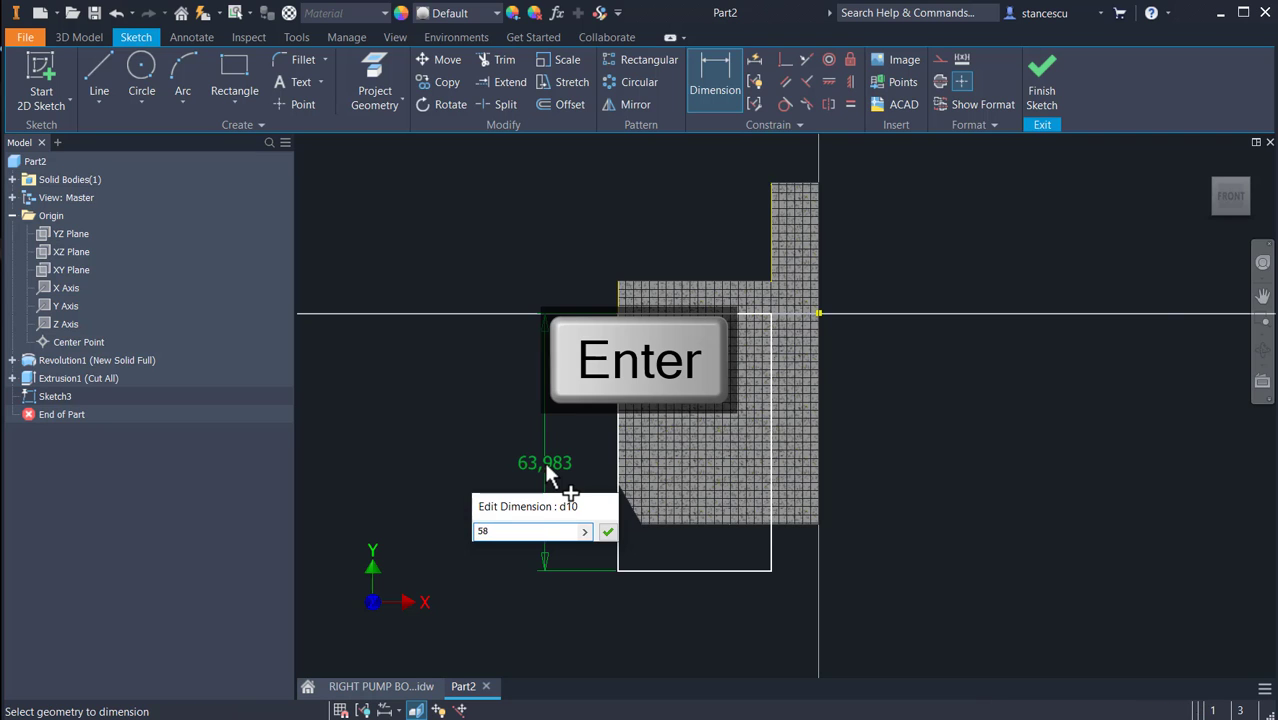
click(1040, 85)
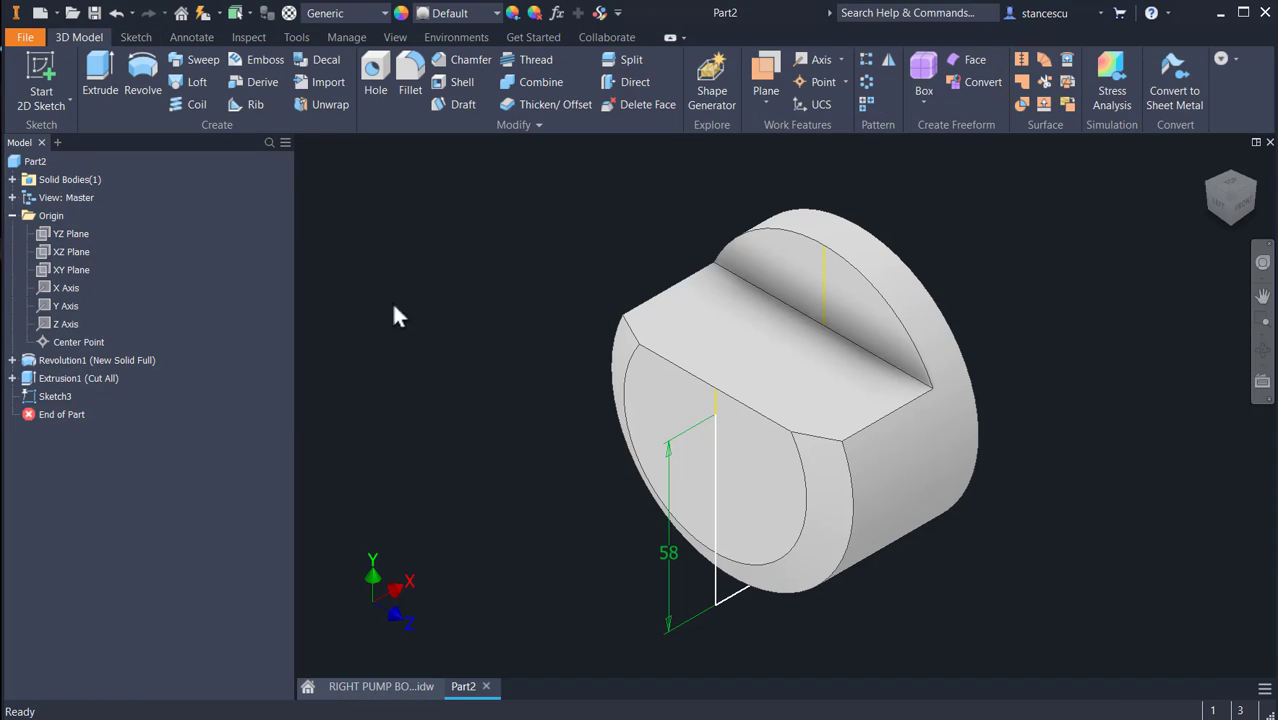
- Extrude the rectangle symmetrically by 60 mm, joined to the body, and inspect the resulting lower block from the side
click(101, 72)
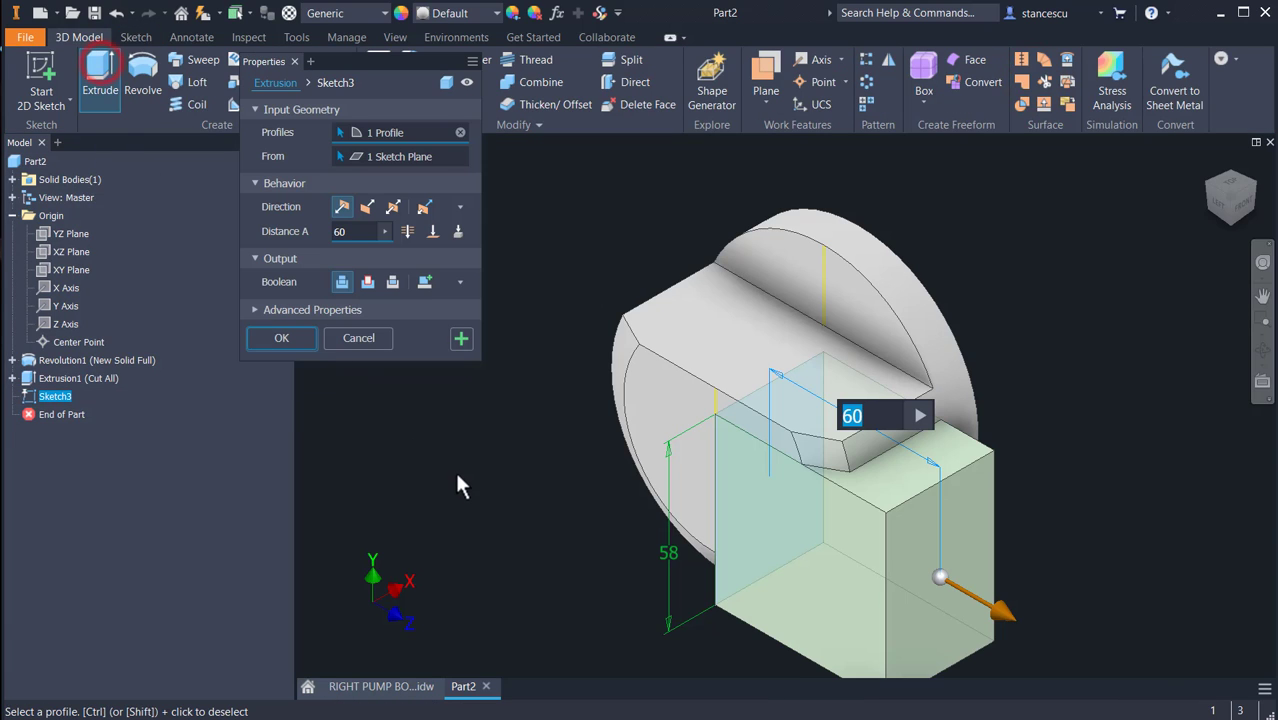
click(393, 207)
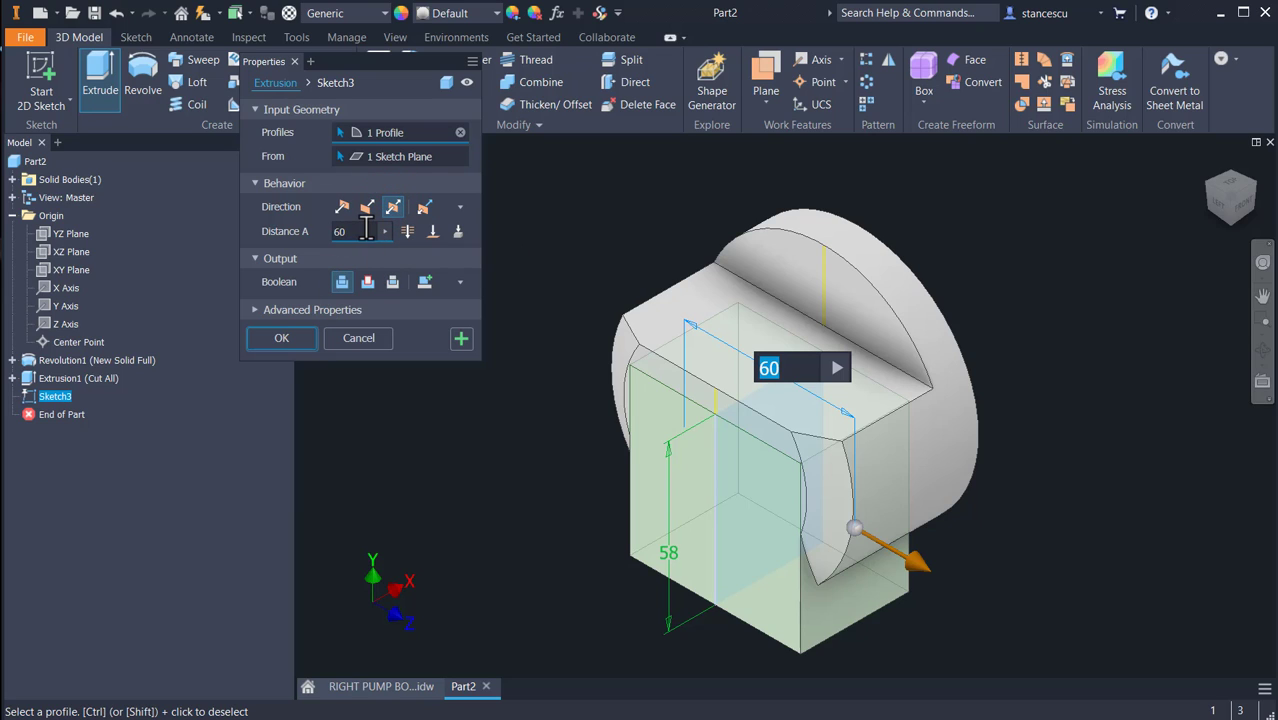
click(366, 229)
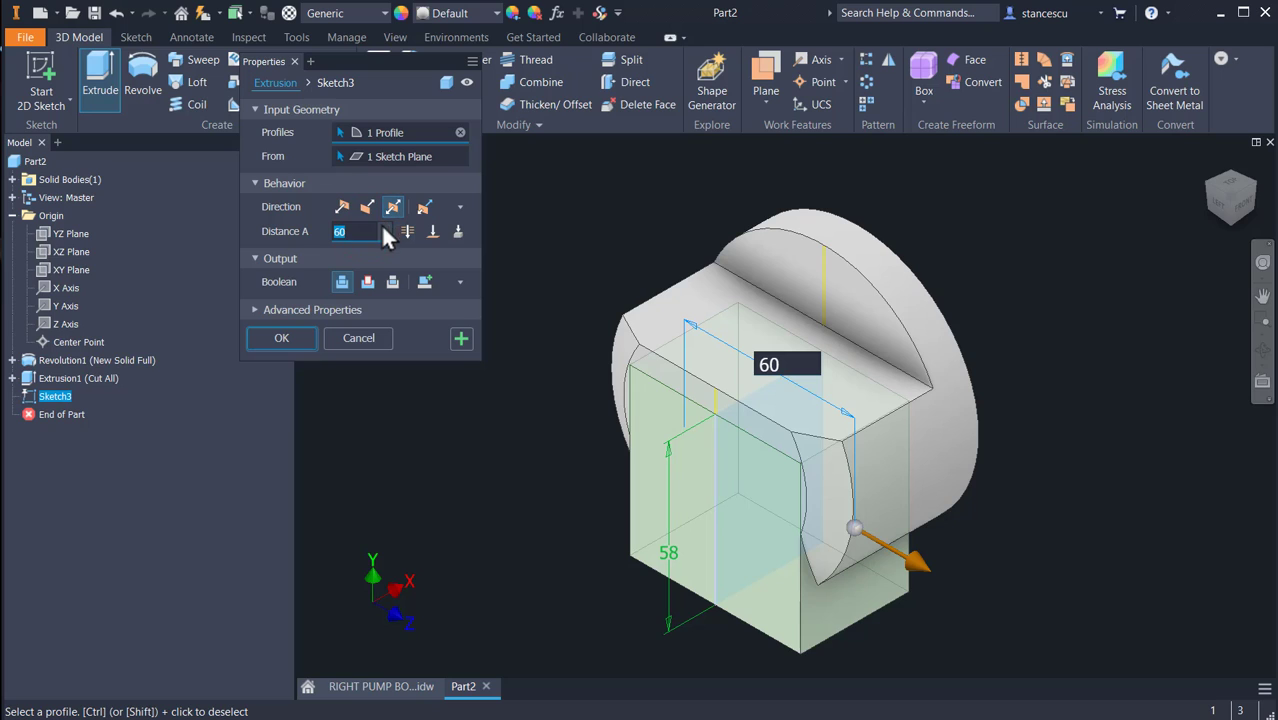
click(348, 233)
click(299, 337)
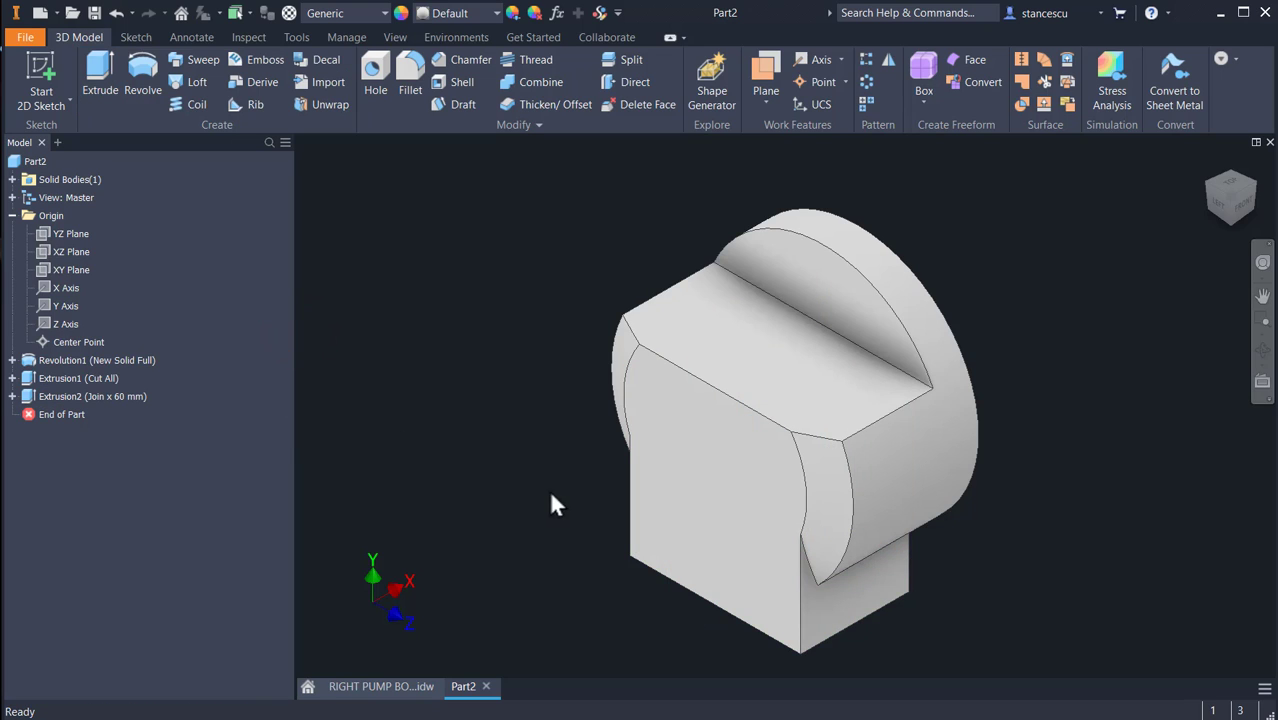
shift+middle_drag(551, 494, 456, 465)
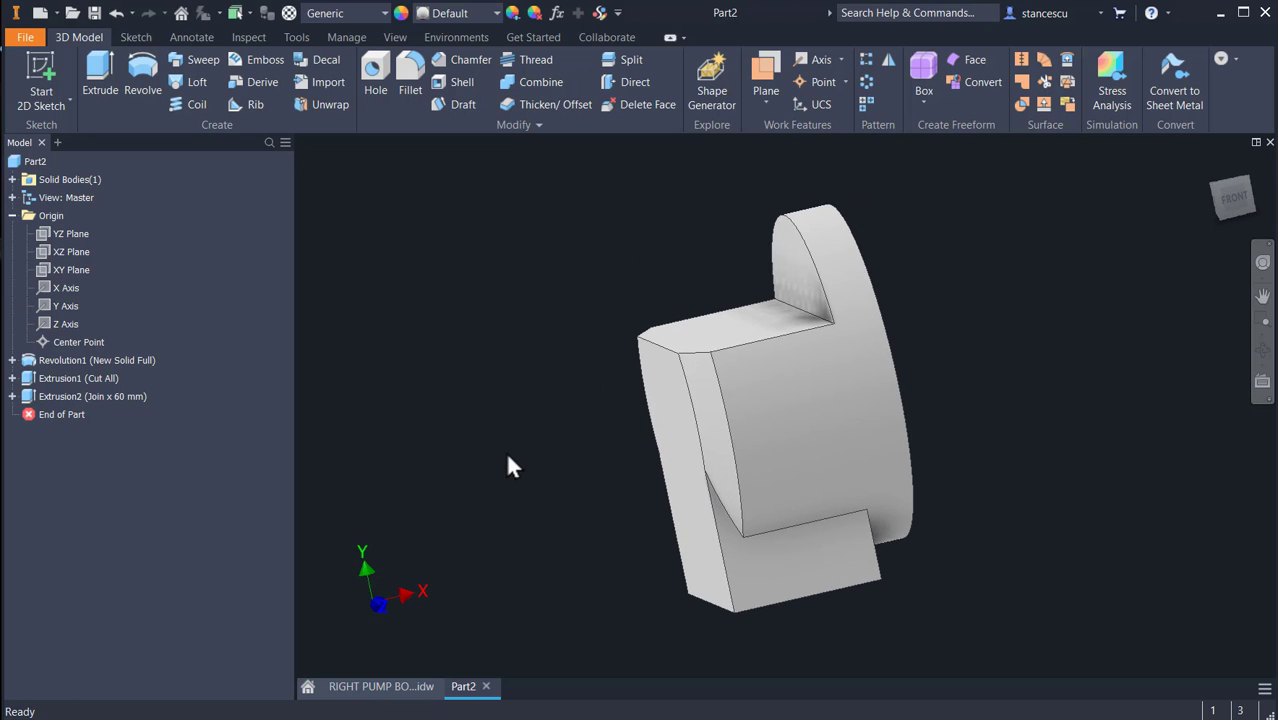
key(F6)
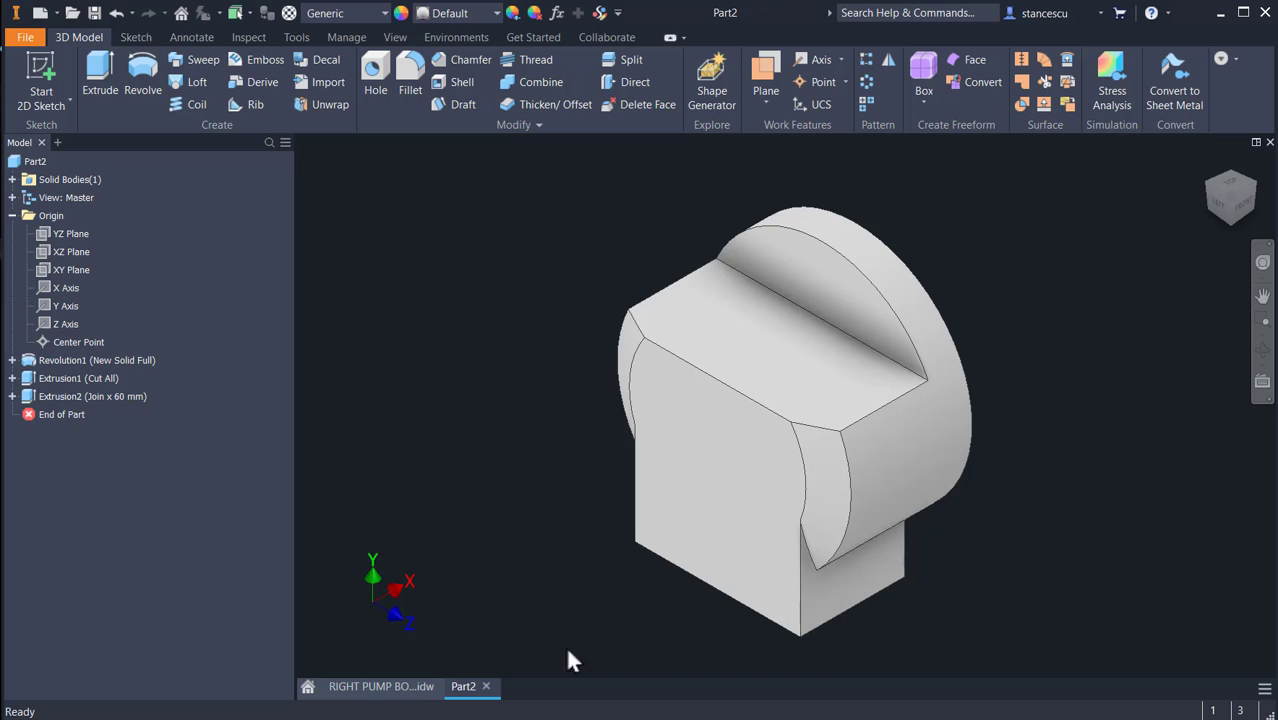
- Examine view C, section A-A and the side view in the RIGHT PUMP BODY drawing for details around the lower block, and return to Part2
click(418, 686)
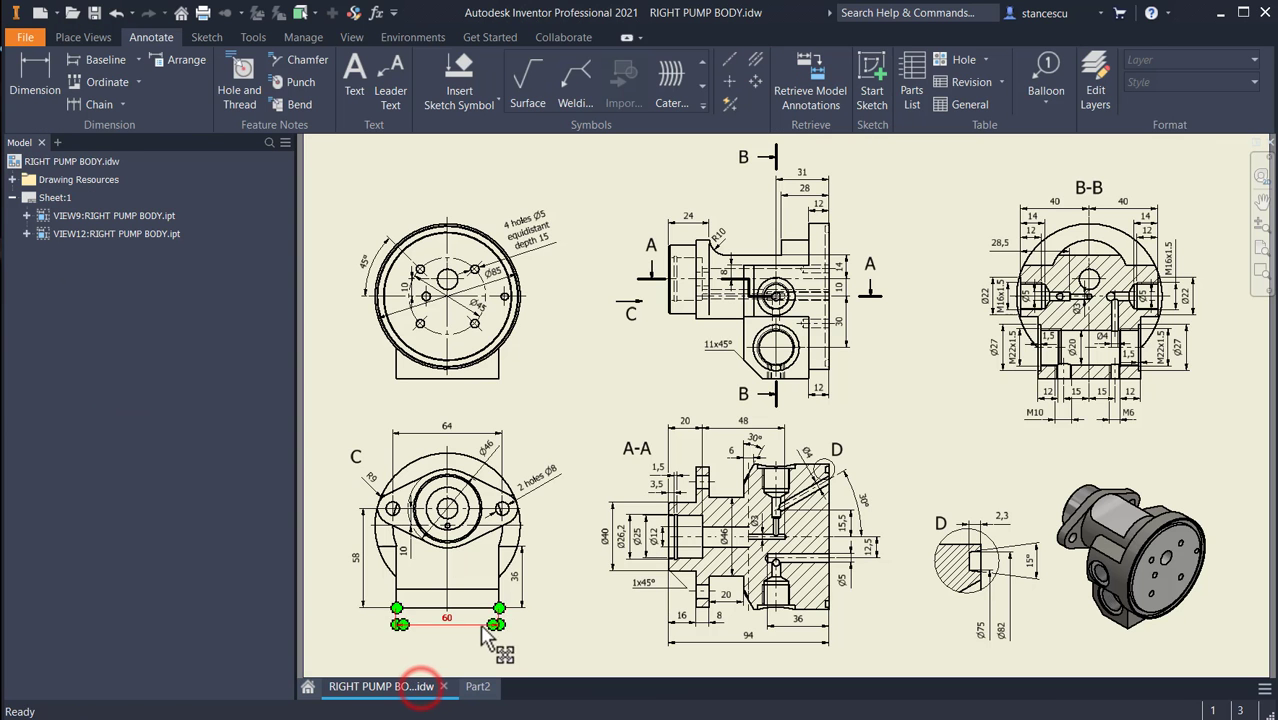
click(514, 578)
scroll(580, 565, up, 3)
mouse_move(580, 565)
middle_down()
mouse_move(568, 482)
mouse_move(594, 455)
middle_up()
key(Escape)
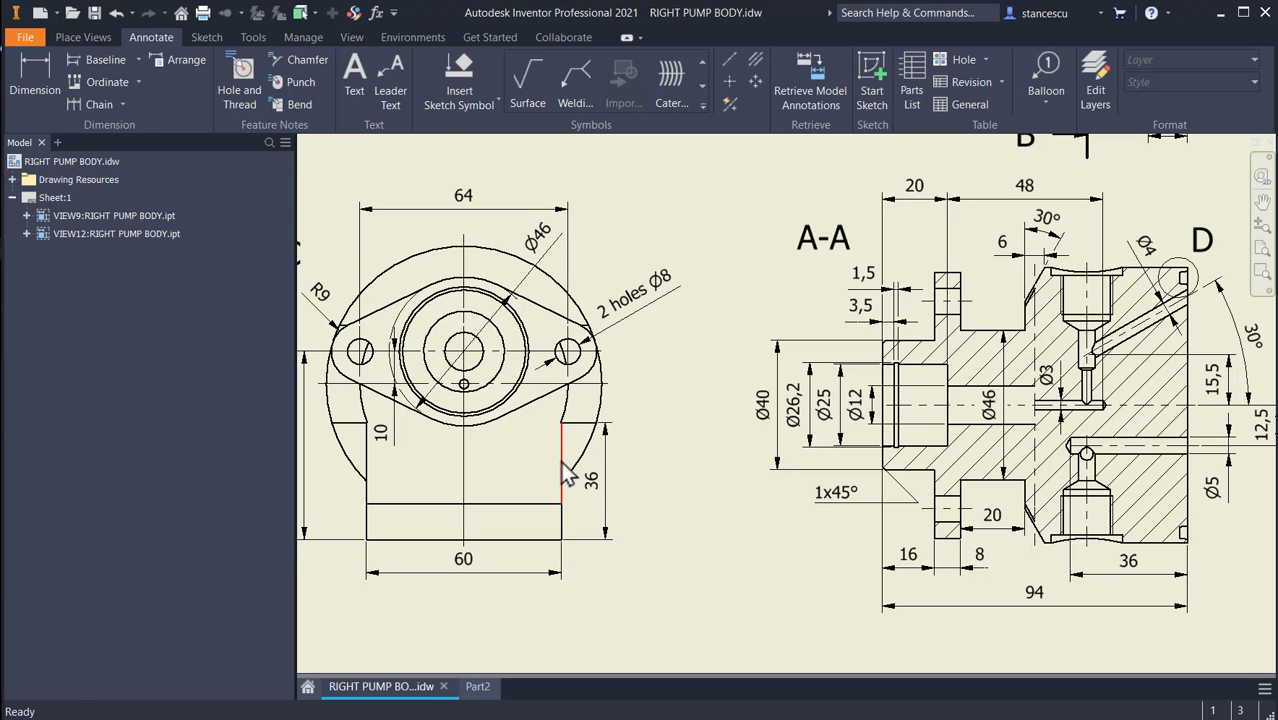
middle_drag(691, 490, 620, 488)
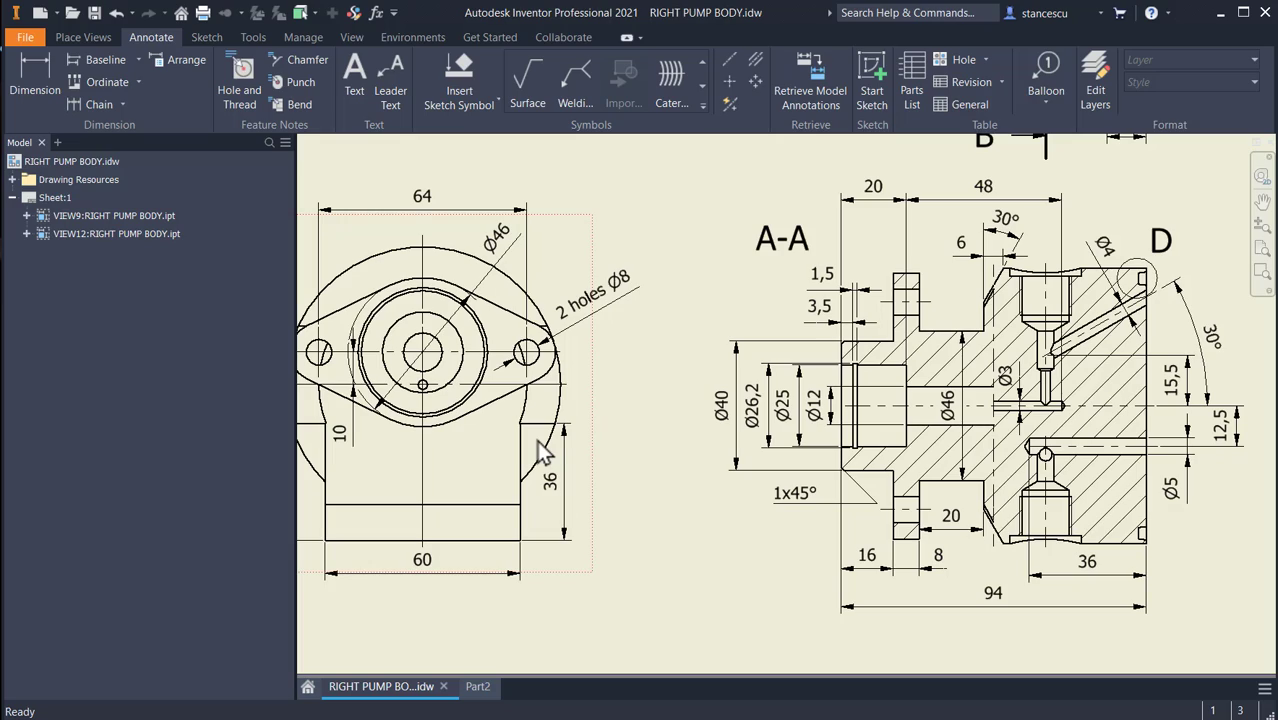
middle_drag(727, 517, 514, 528)
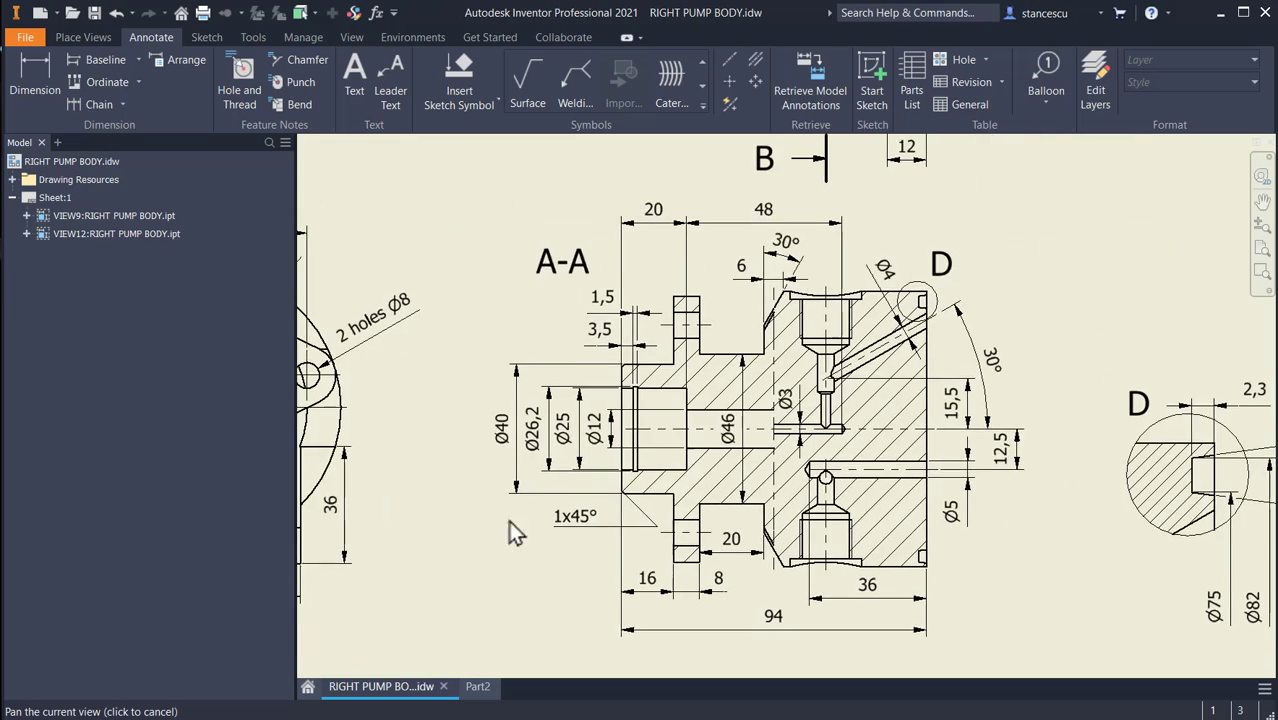
mouse_move(940, 320)
middle_down()
mouse_move(724, 435)
mouse_move(712, 465)
mouse_move(812, 677)
middle_up()
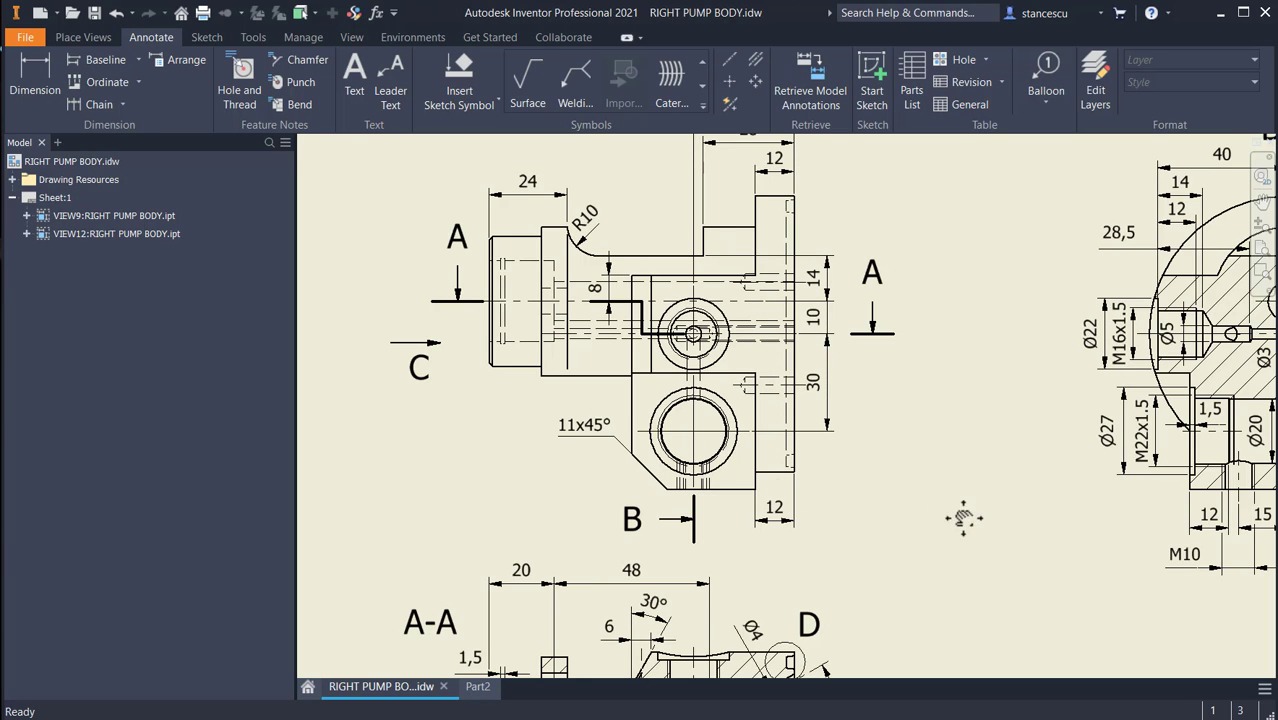
middle_drag(963, 518, 980, 427)
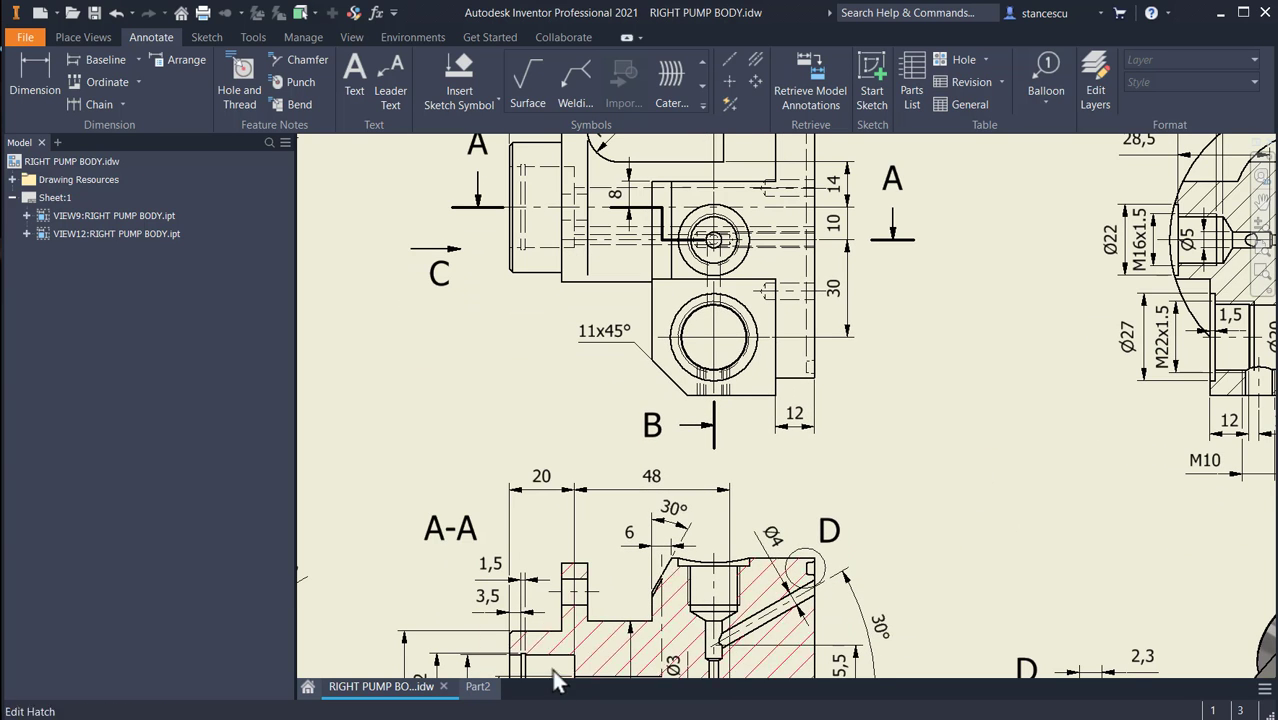
click(478, 686)
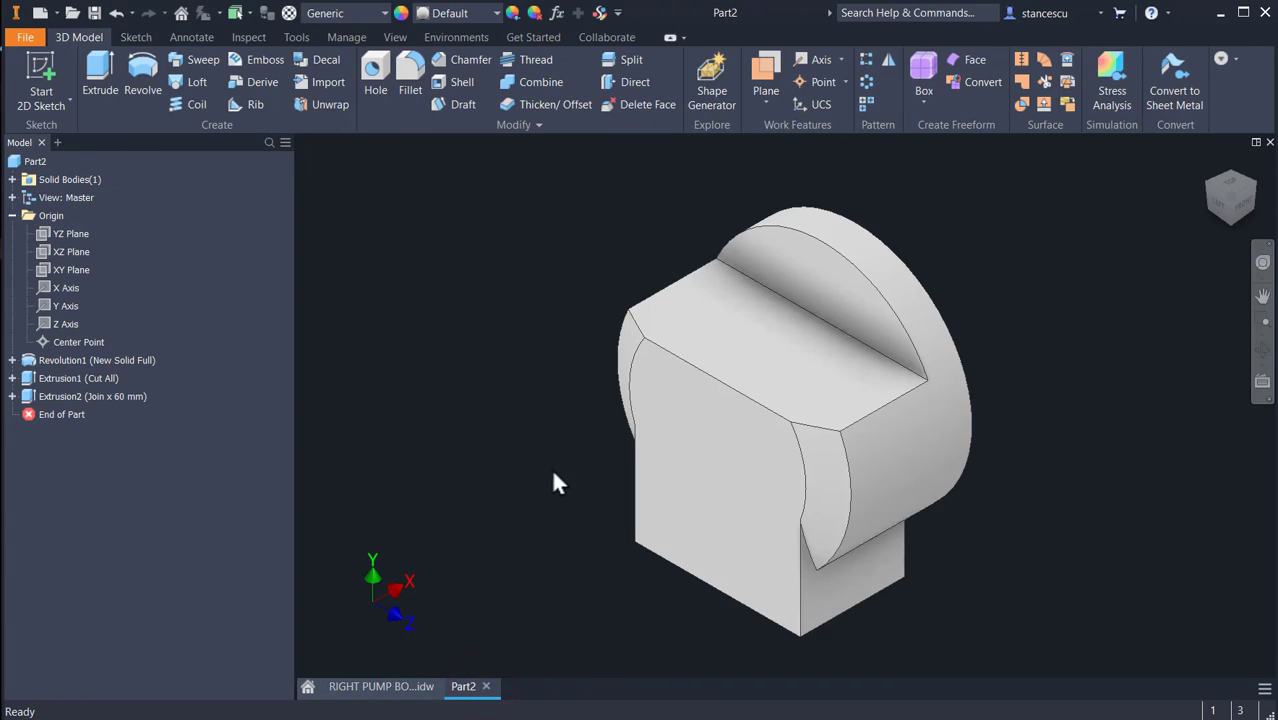
- Sketch two rectangles extending outward from the lower corners of the block's flat front face, each about 48 mm high
click(708, 510)
click(818, 499)
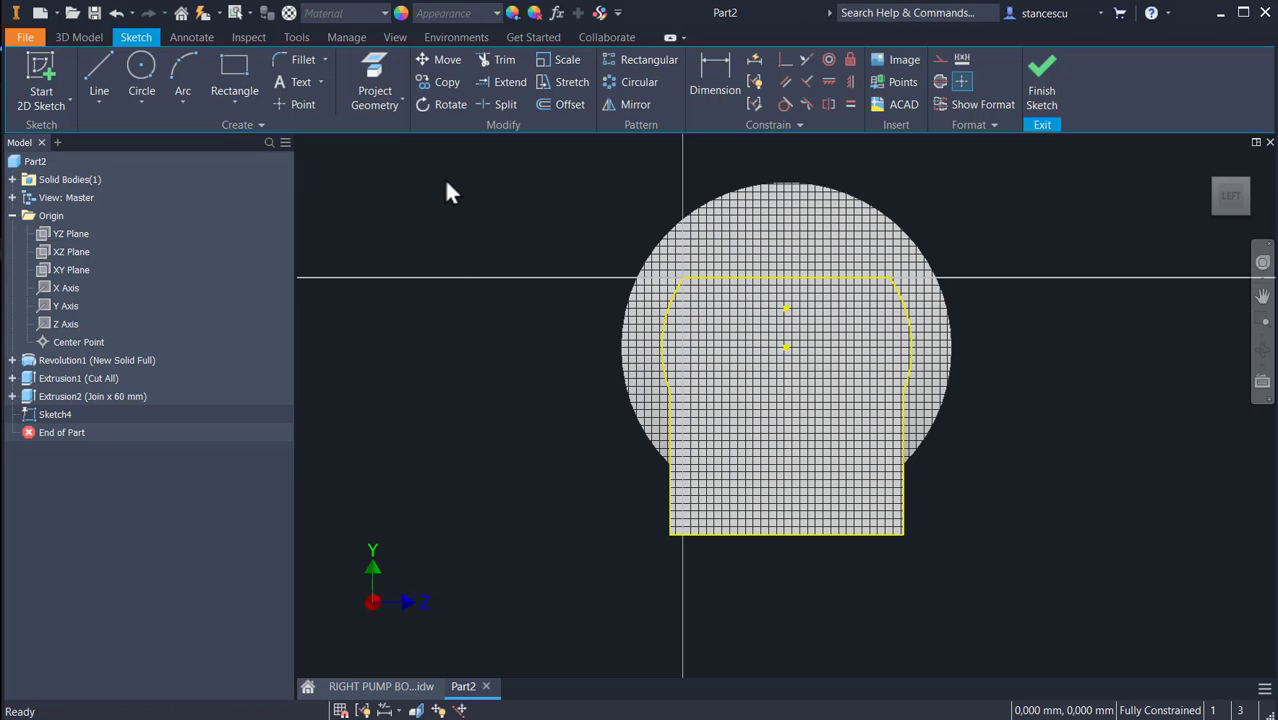
click(234, 72)
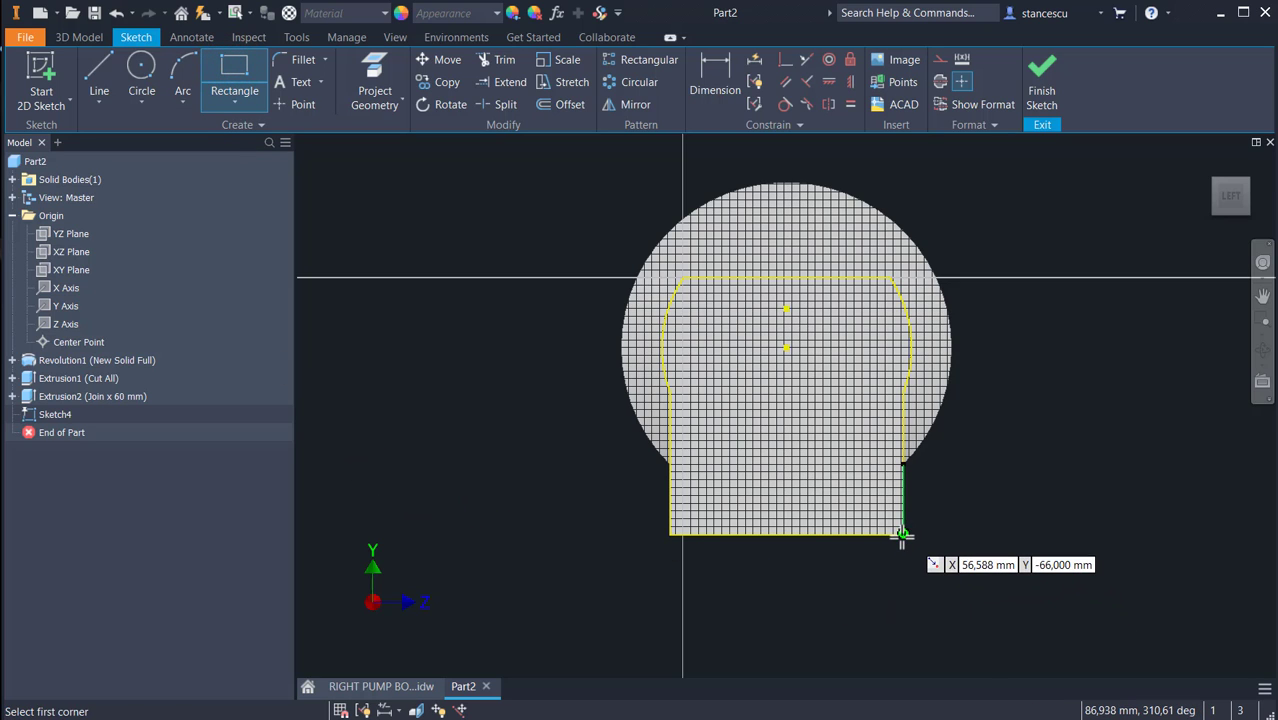
click(902, 534)
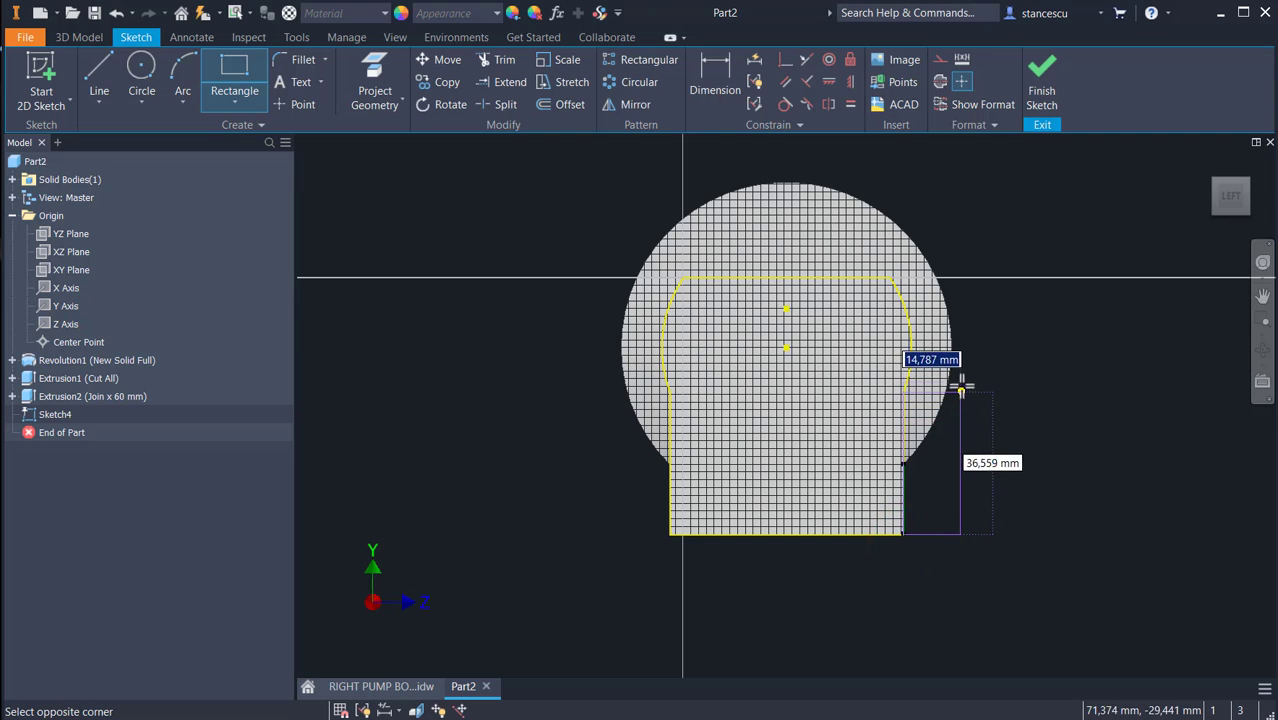
click(965, 365)
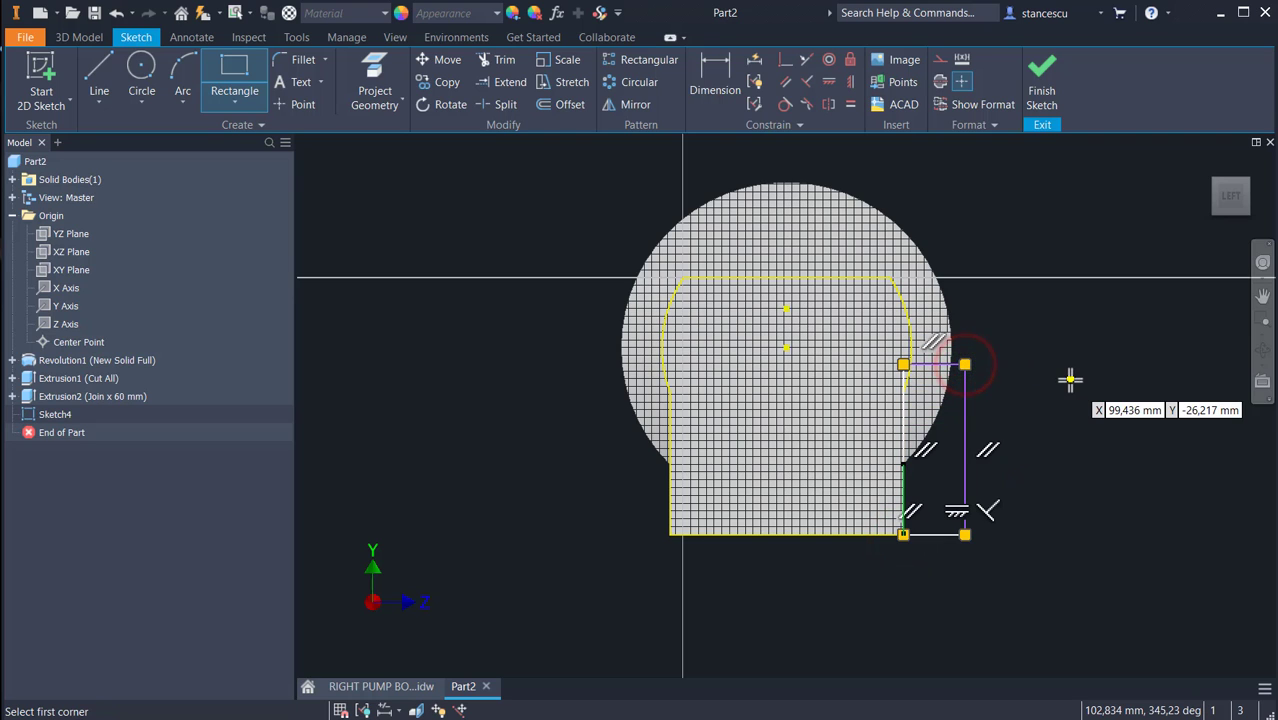
click(670, 534)
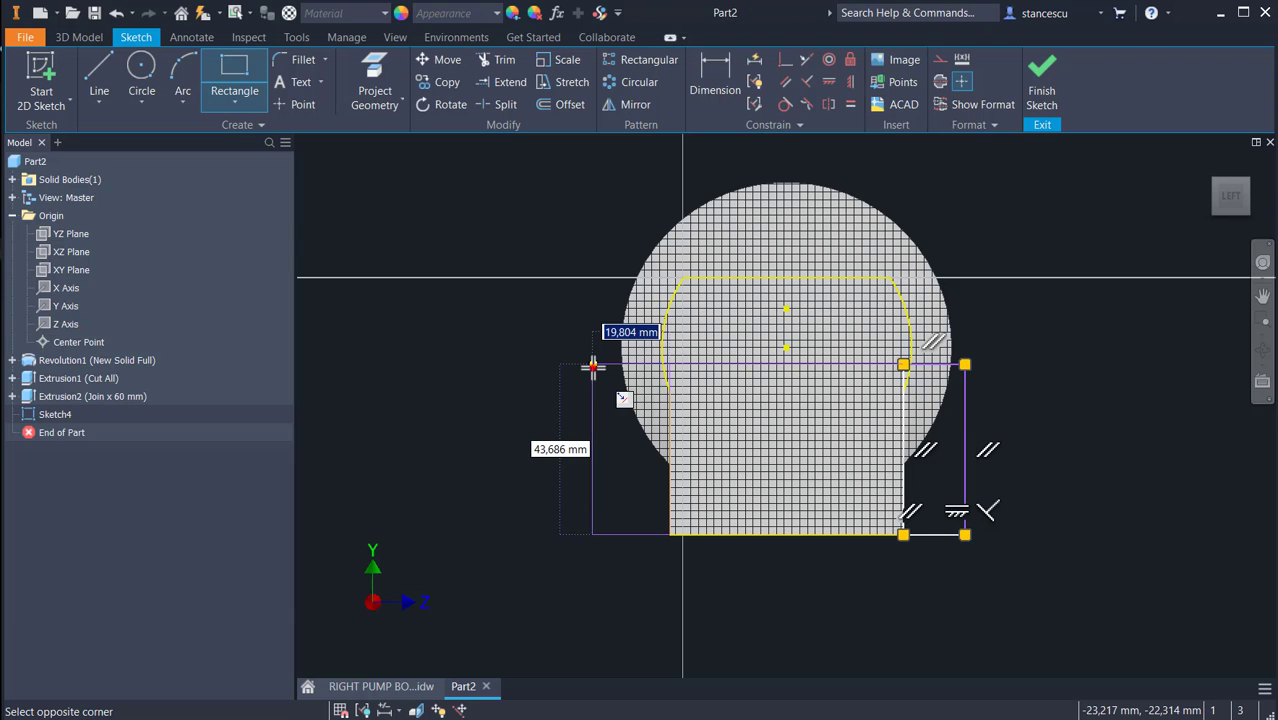
click(592, 365)
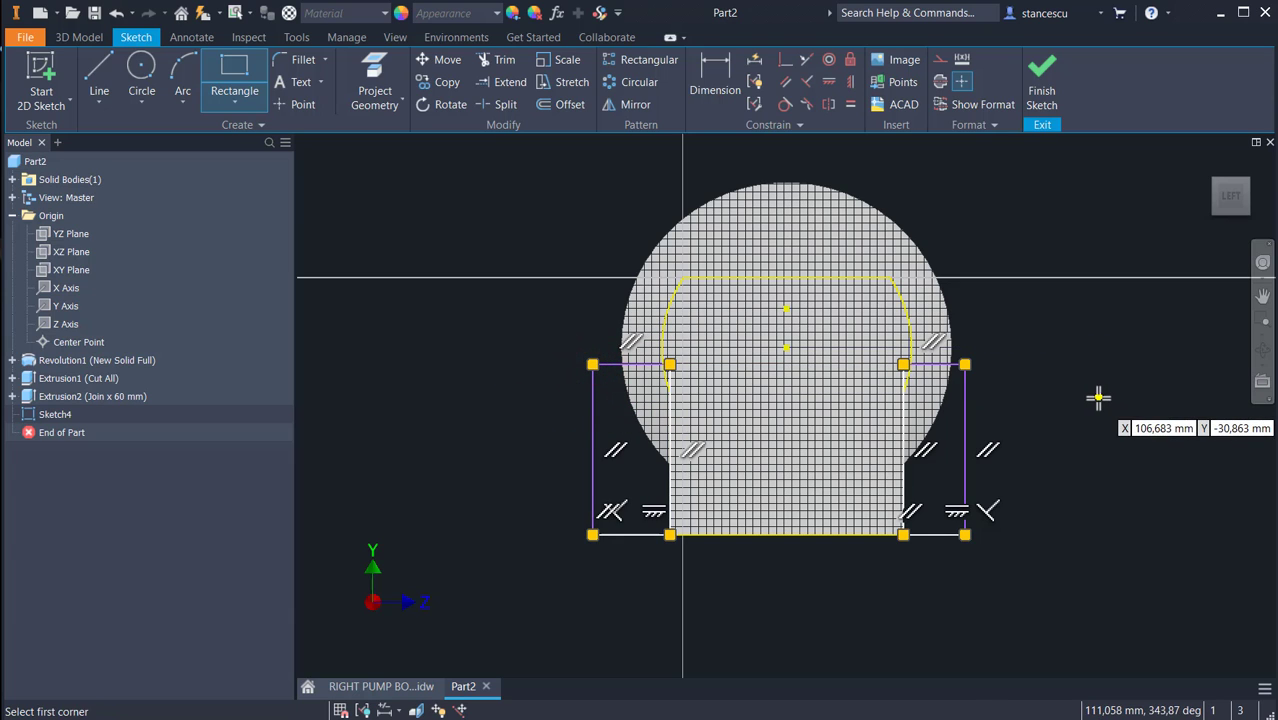
key(Escape)
mouse_move(964, 365)
mouse_down()
mouse_move(961, 334)
mouse_move(961, 365)
mouse_move(964, 349)
mouse_up()
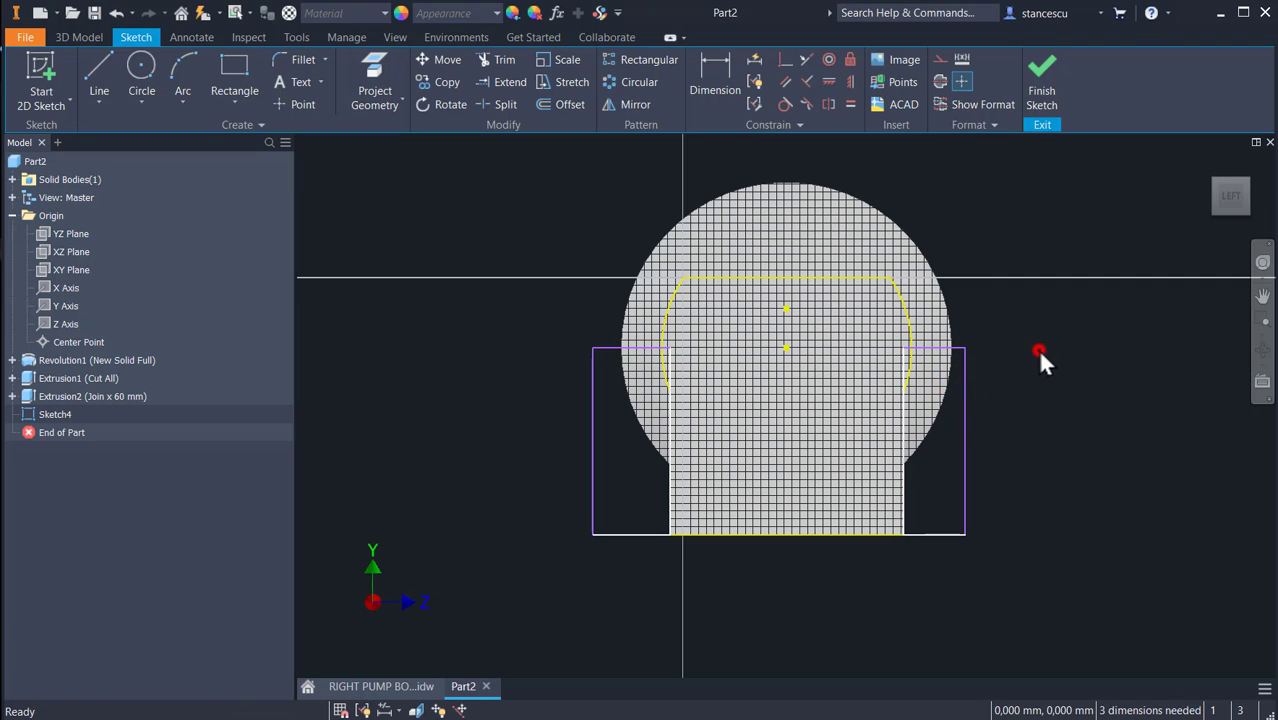
click(1039, 354)
- Project the flange's two outer side arcs into the sketch
click(374, 82)
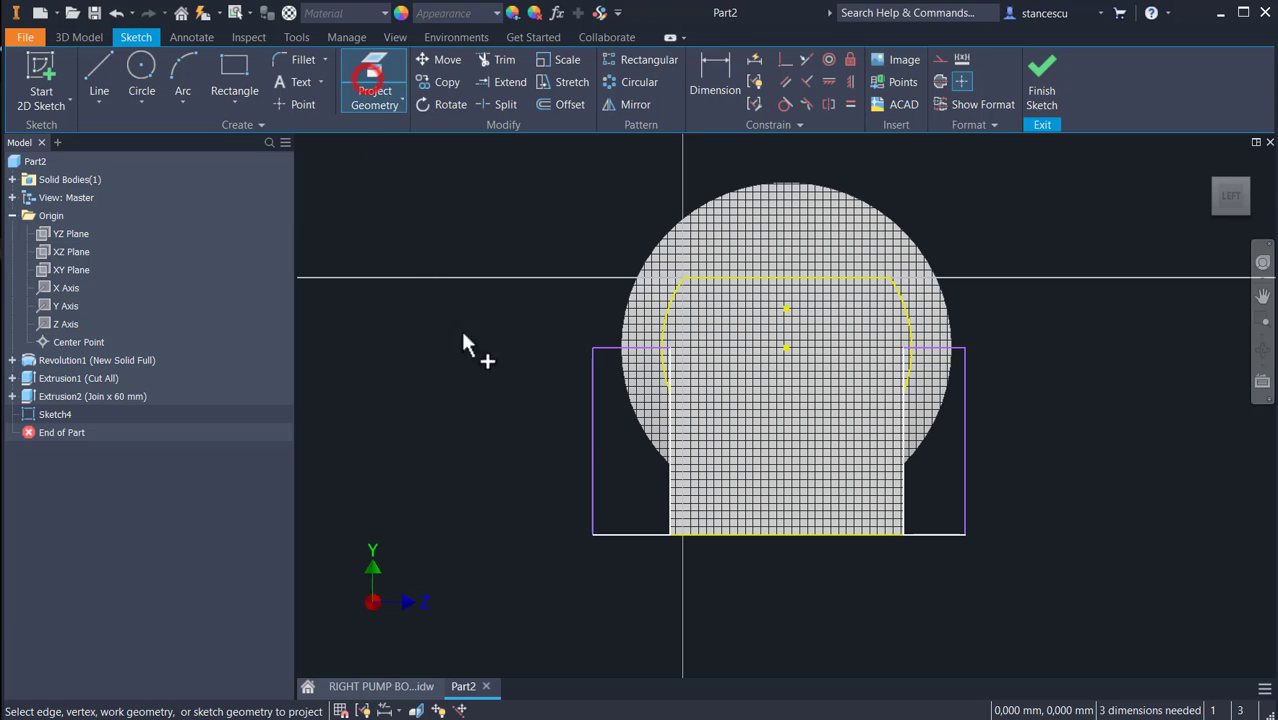
click(633, 422)
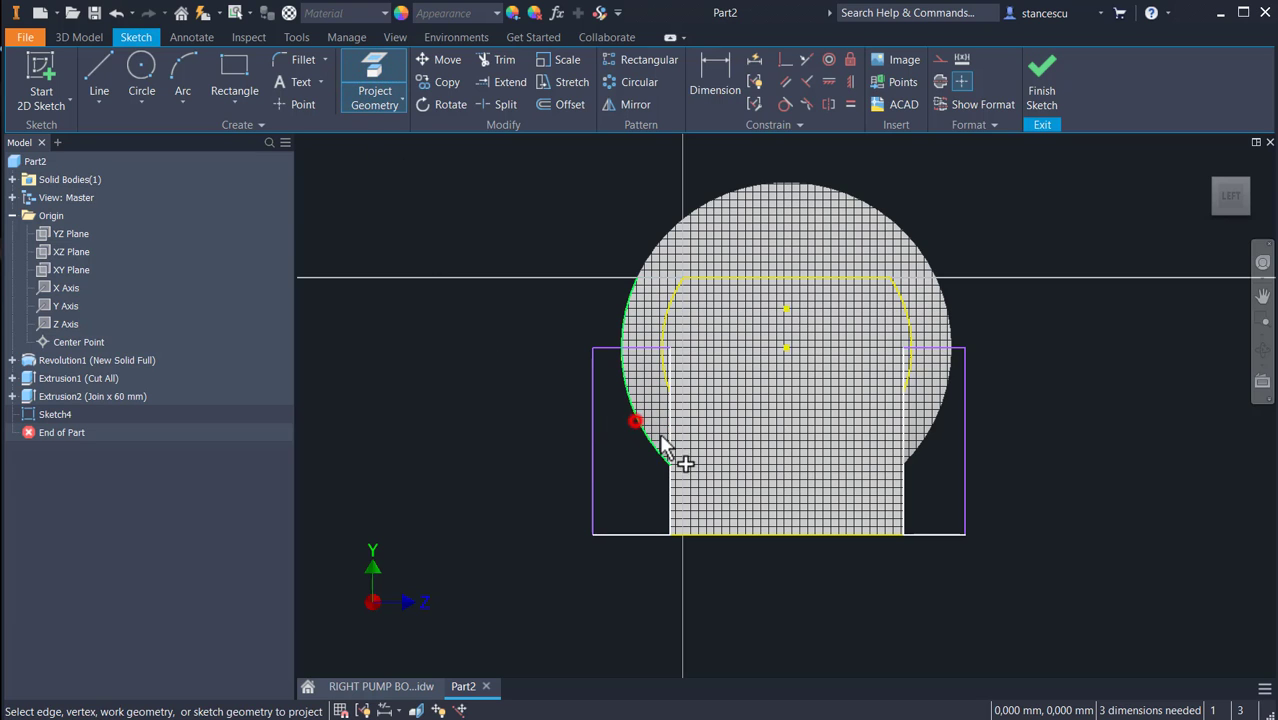
click(927, 441)
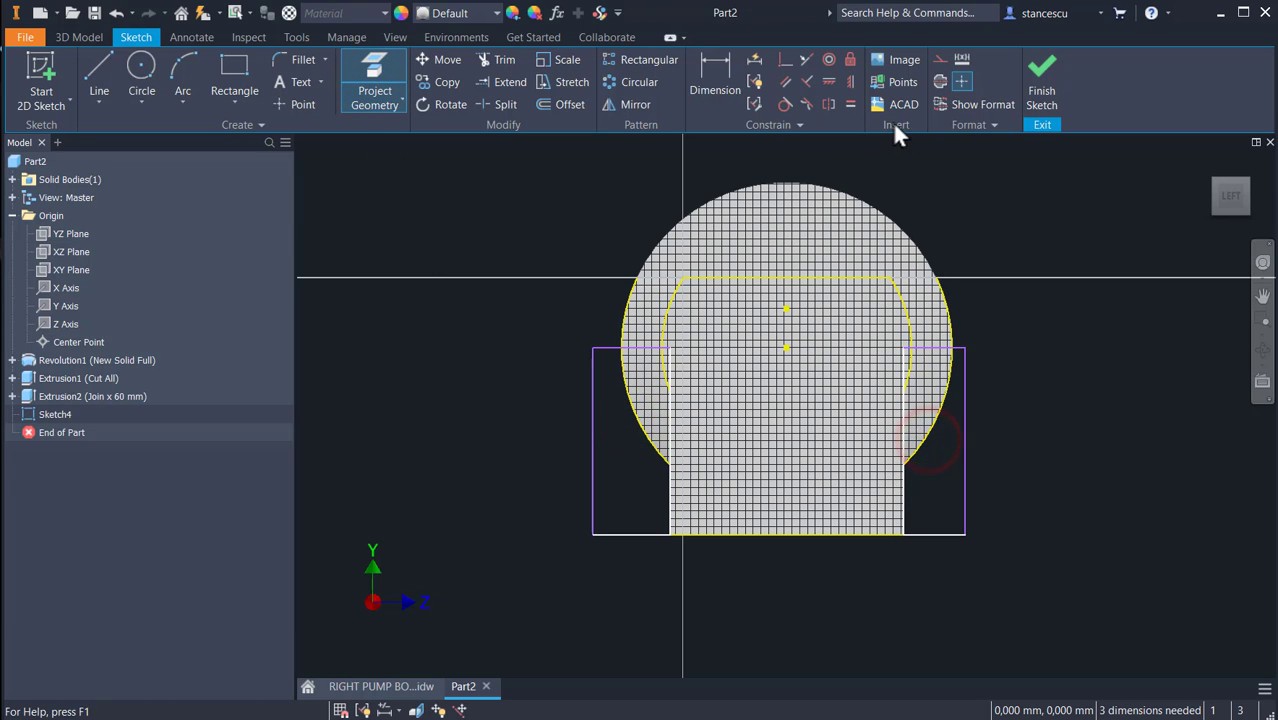
- Constrain the outer vertical edges of both rectangles tangent to the projected flange arcs
click(785, 104)
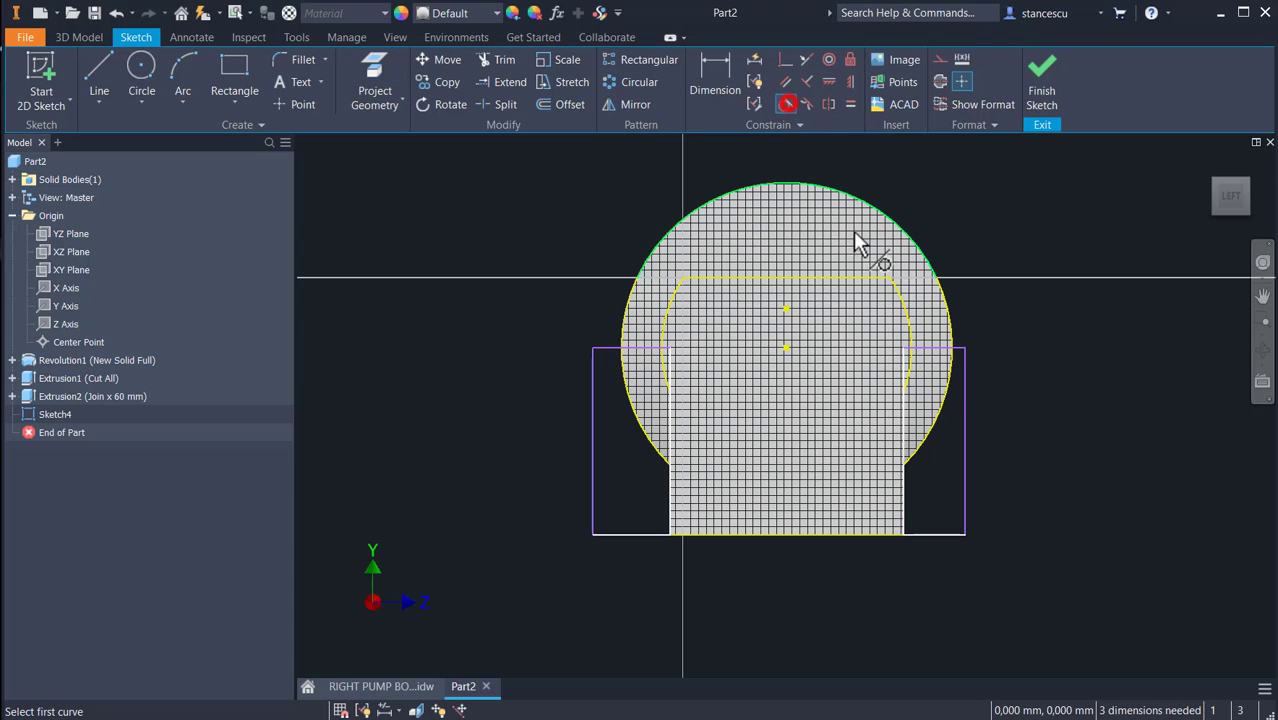
click(963, 392)
click(951, 321)
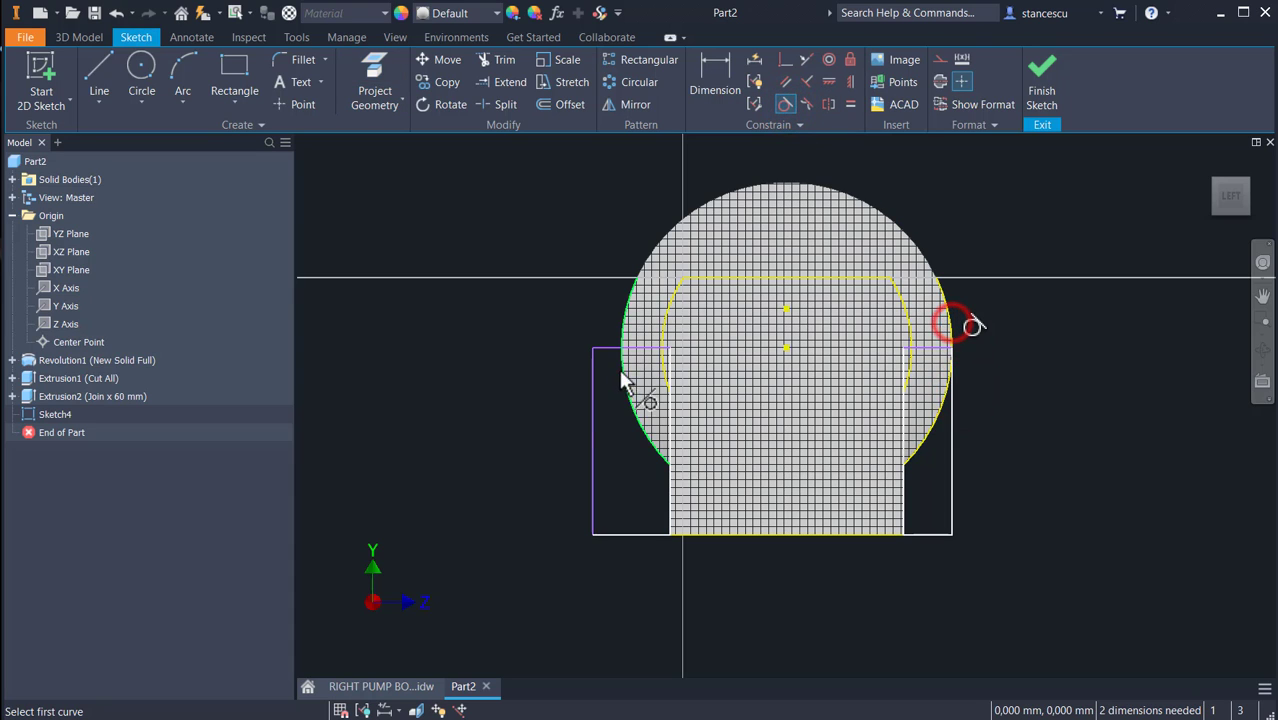
click(595, 419)
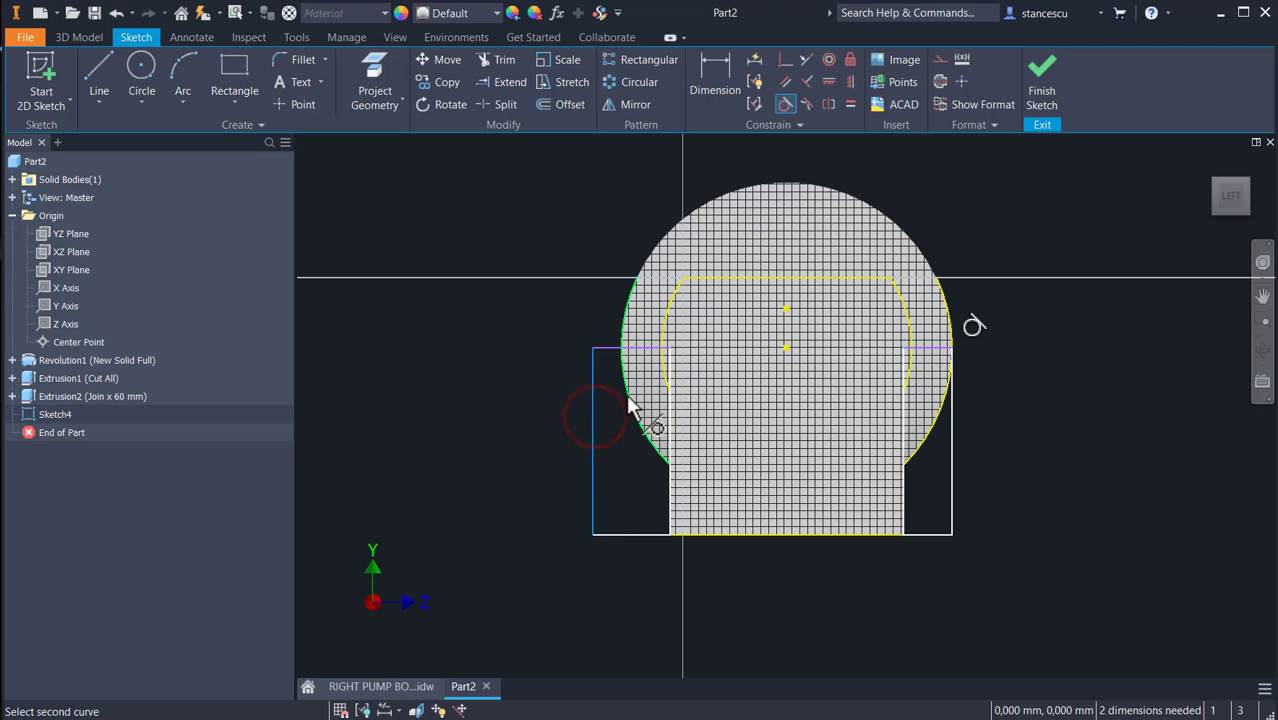
click(640, 423)
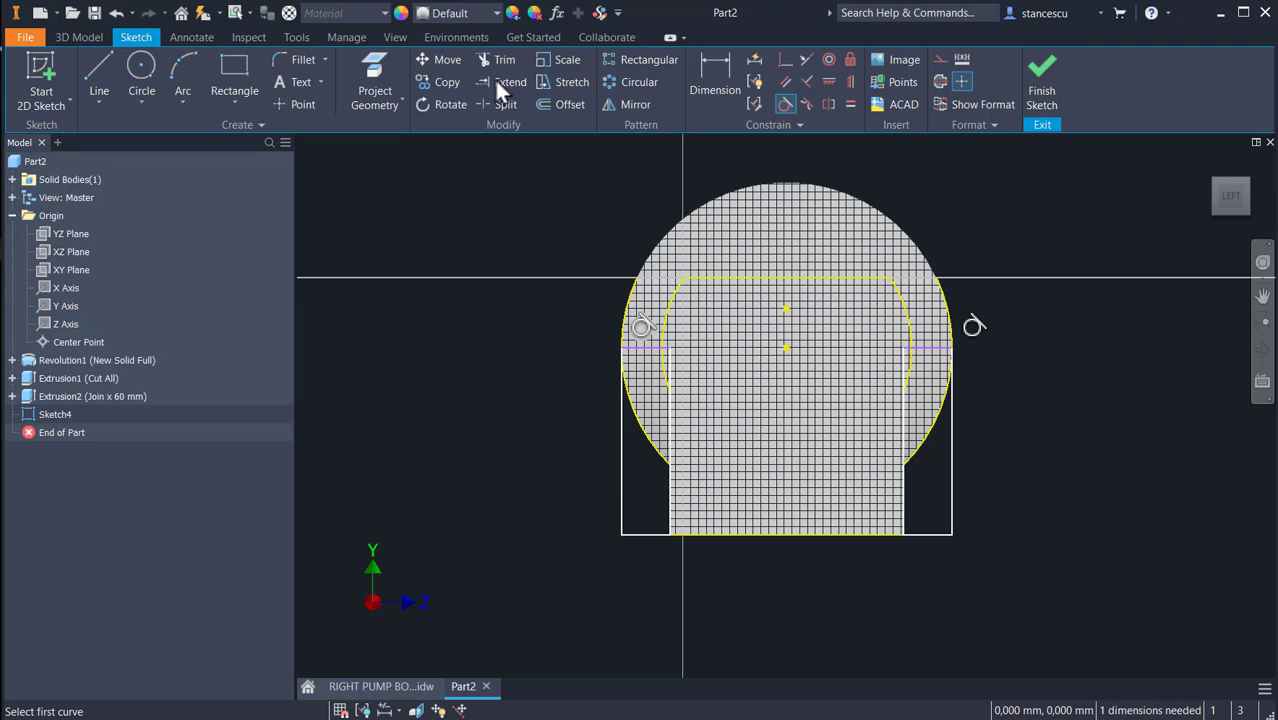
- Dimension the rectangles' height as 36 mm and finish the sketch
click(711, 70)
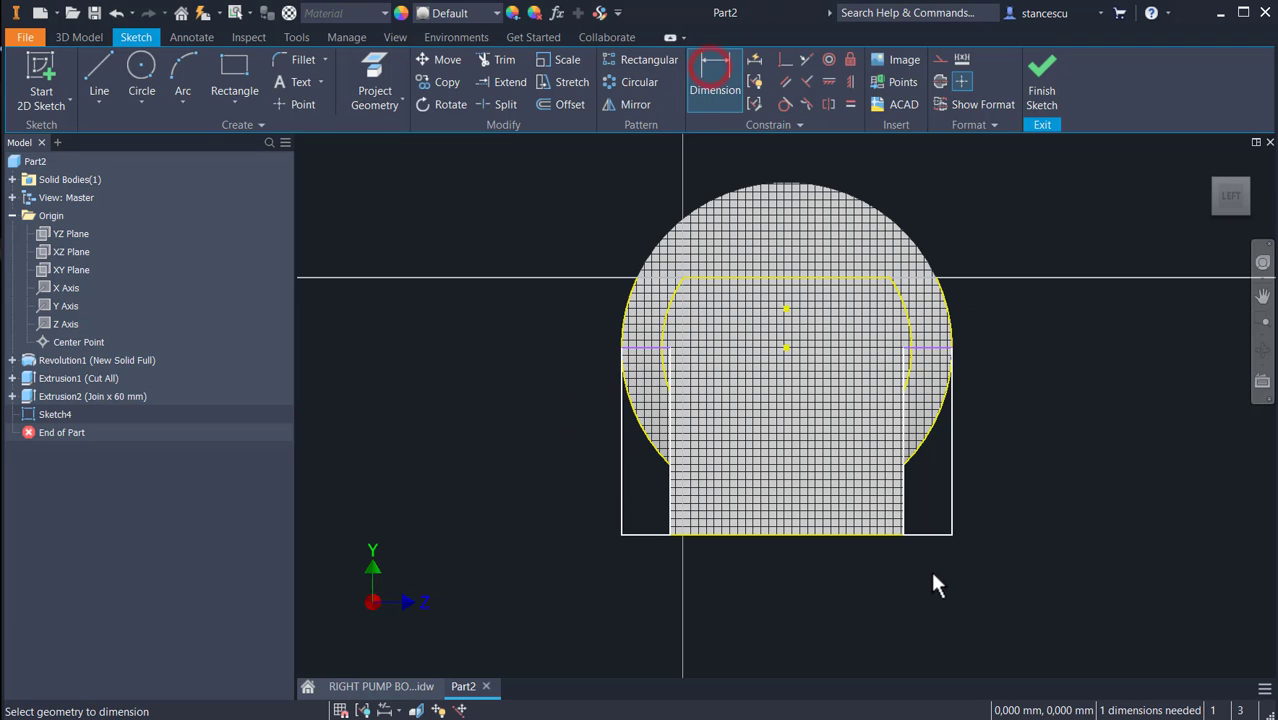
click(928, 348)
click(1036, 434)
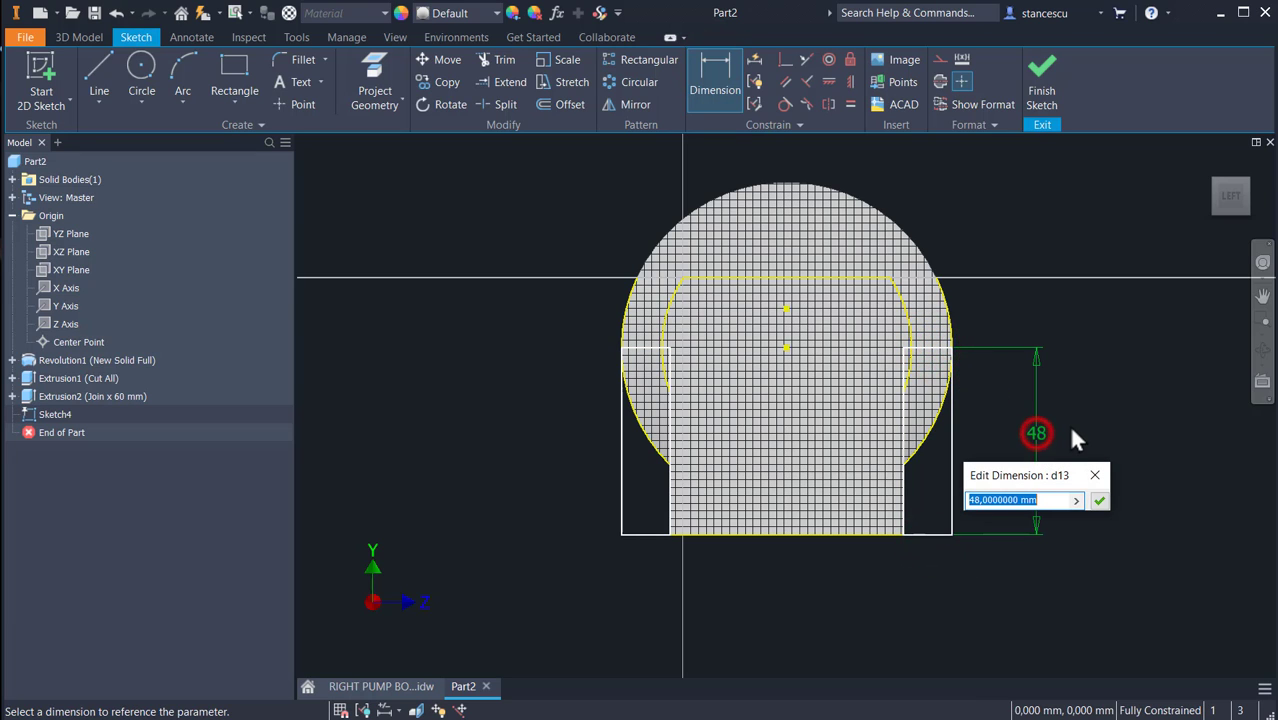
text(36)
key(Return)
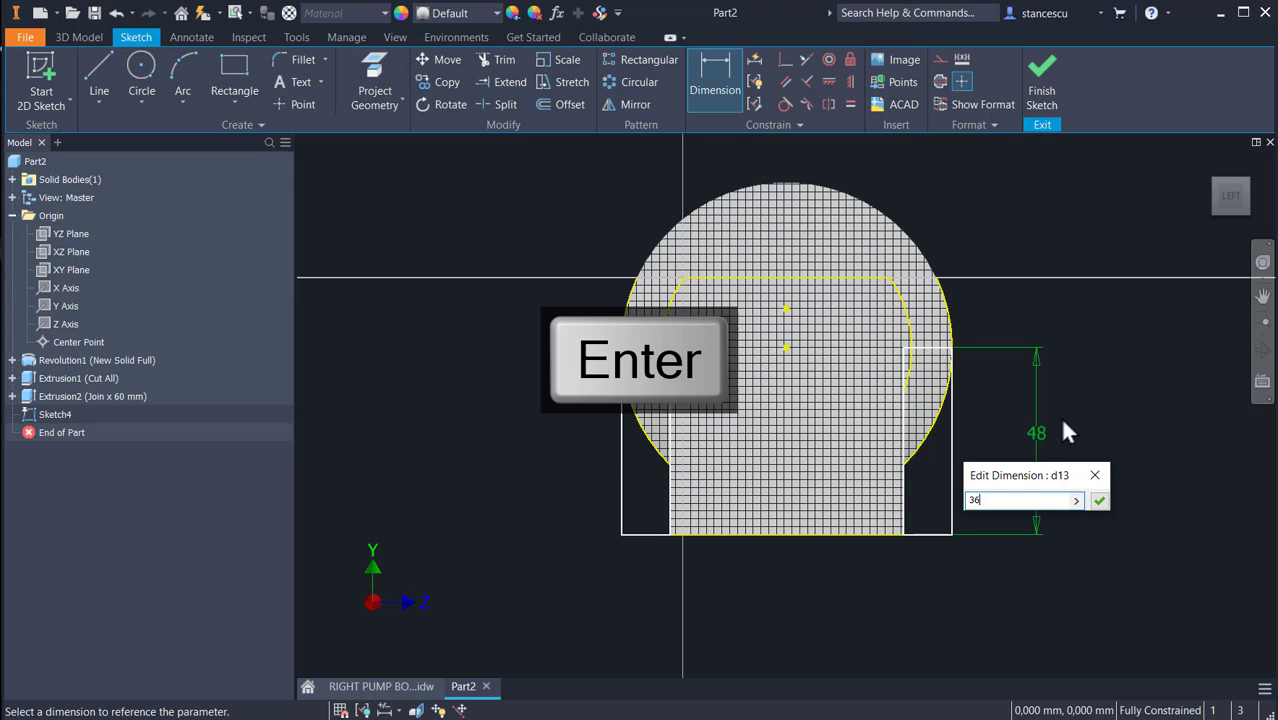
click(1038, 93)
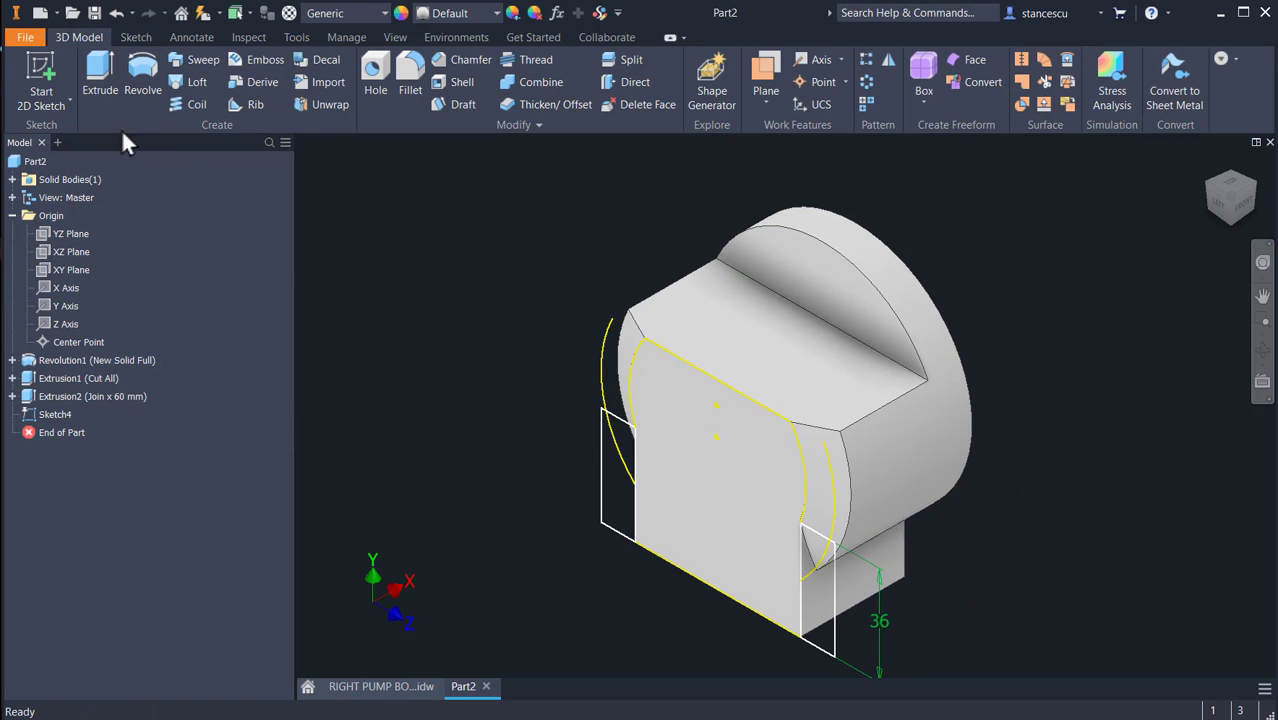
- Extrude all regions of both side rectangles as a cut through the body up to the flange's inner flat face
click(100, 75)
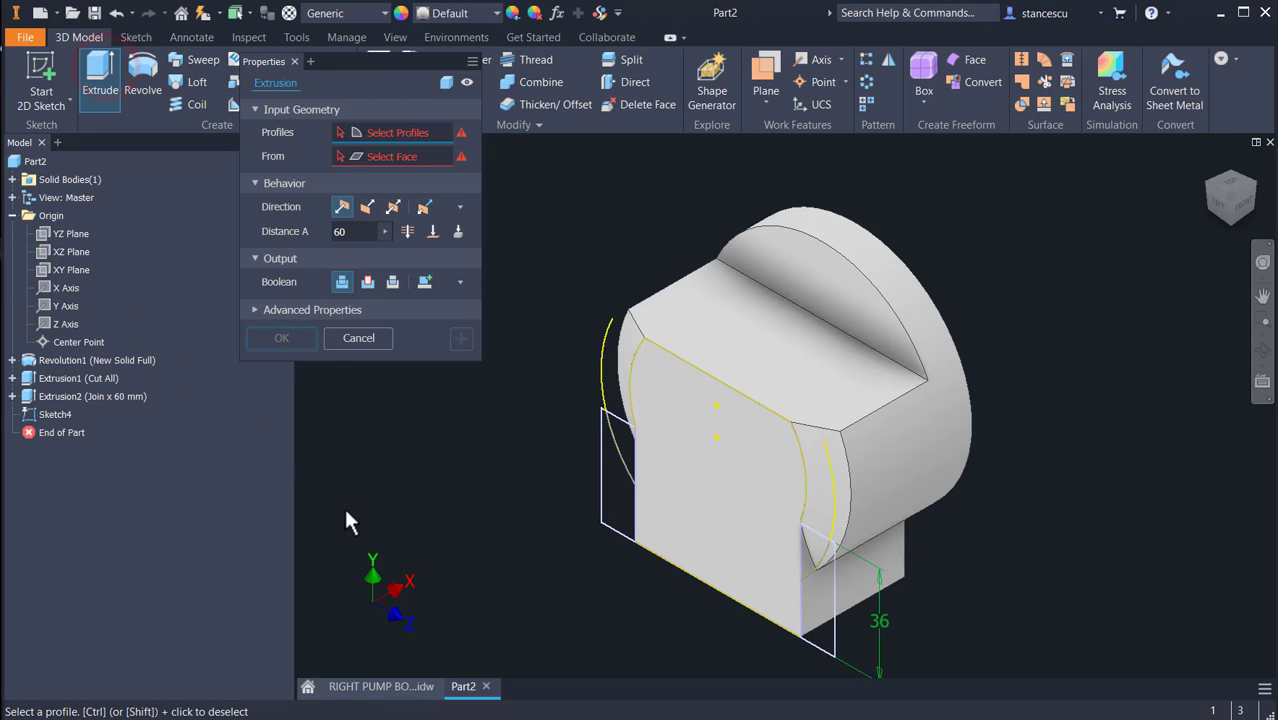
click(829, 641)
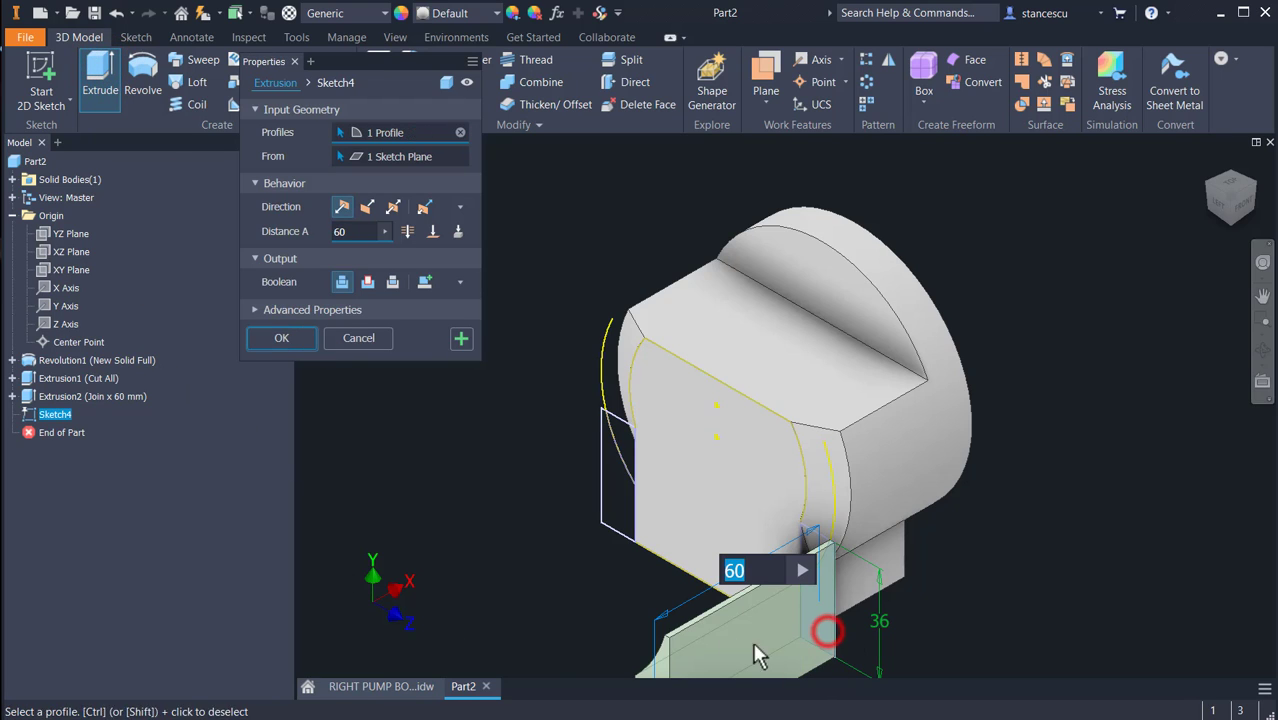
click(608, 480)
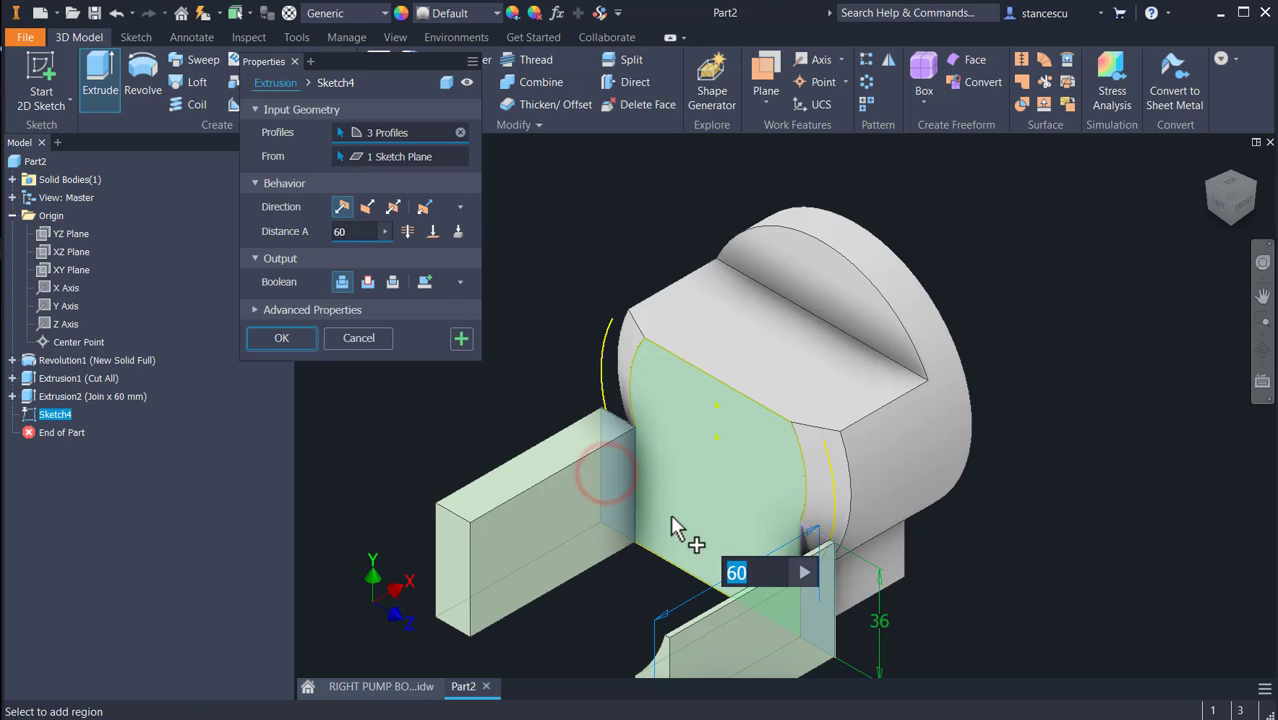
shift+middle_drag(1027, 563, 990, 522)
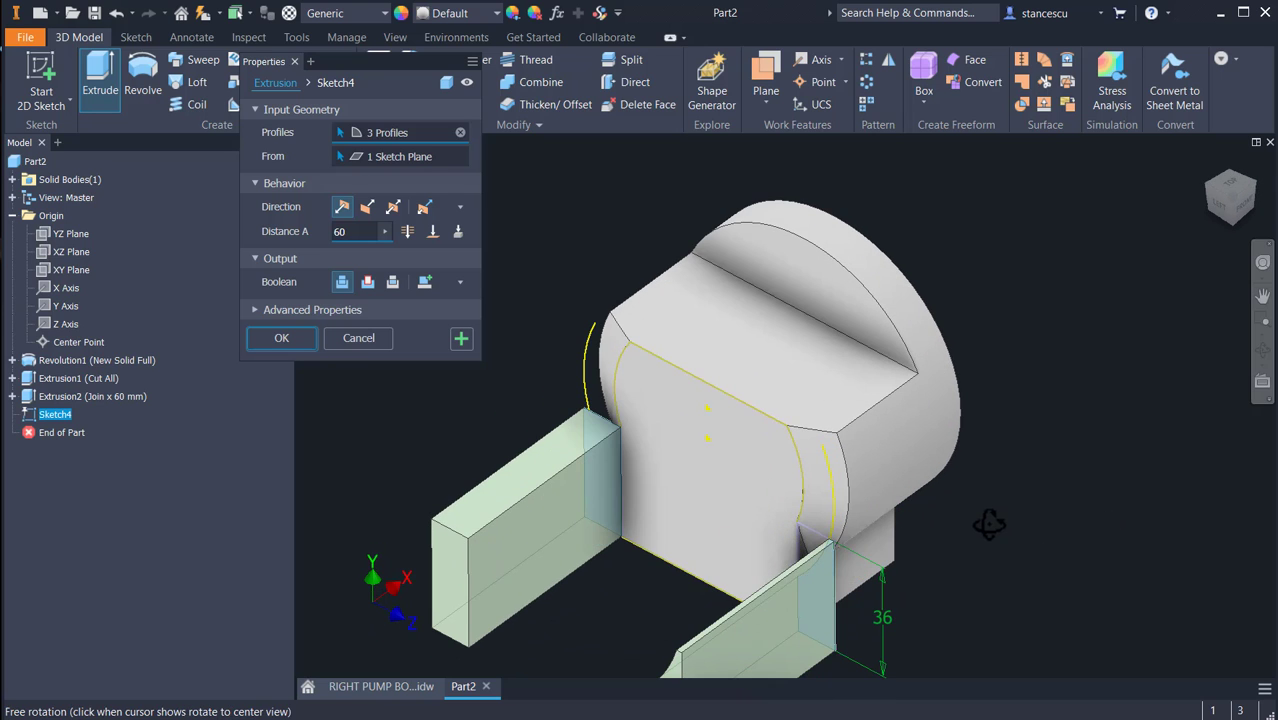
click(817, 533)
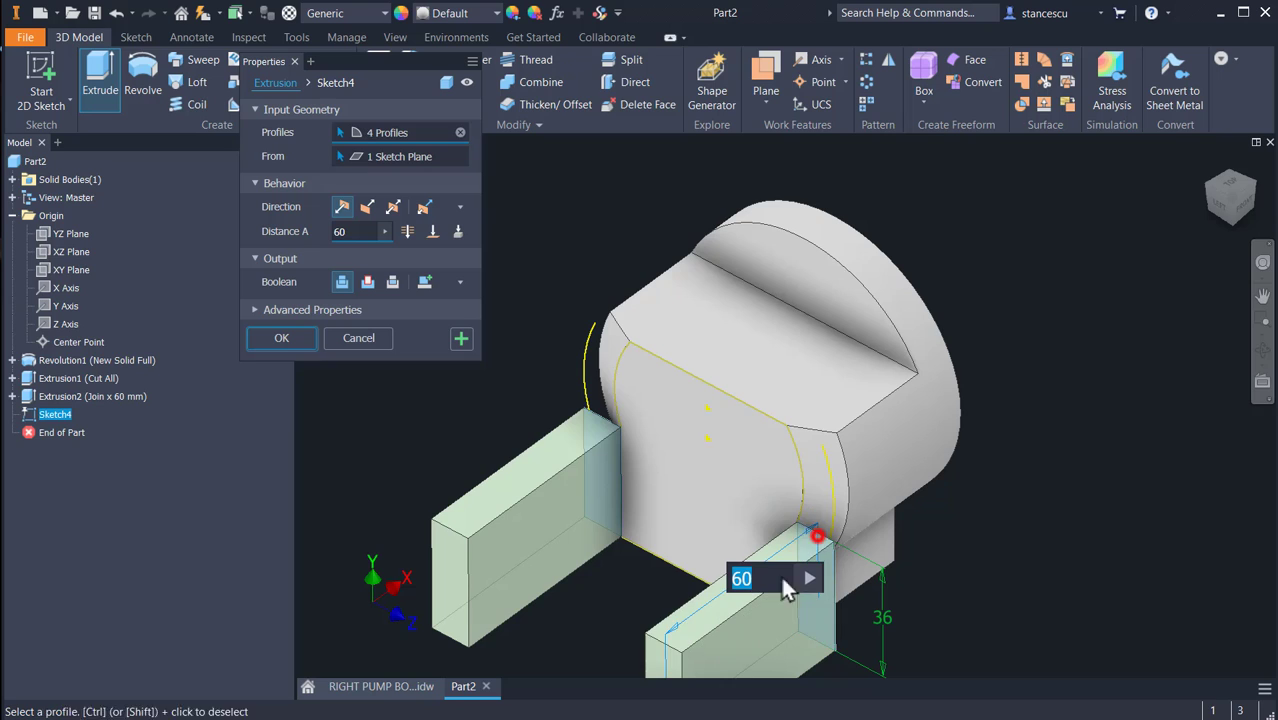
middle_drag(1007, 564, 1090, 502)
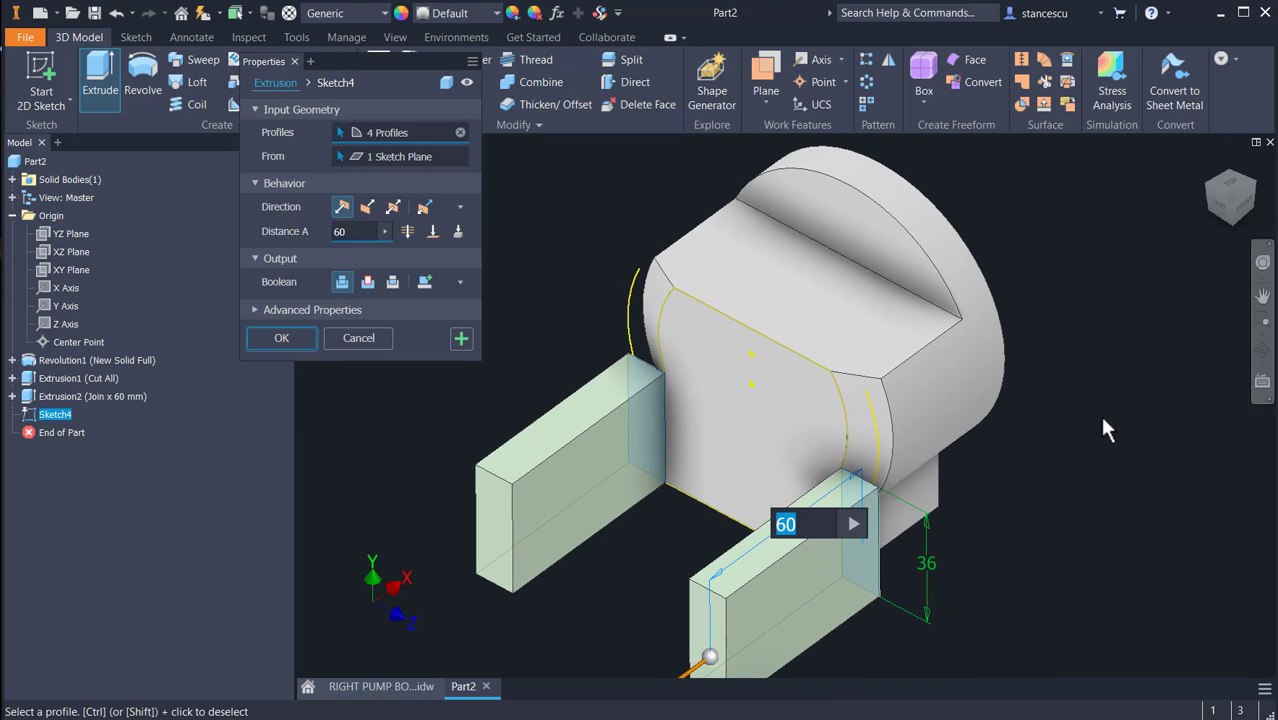
click(367, 284)
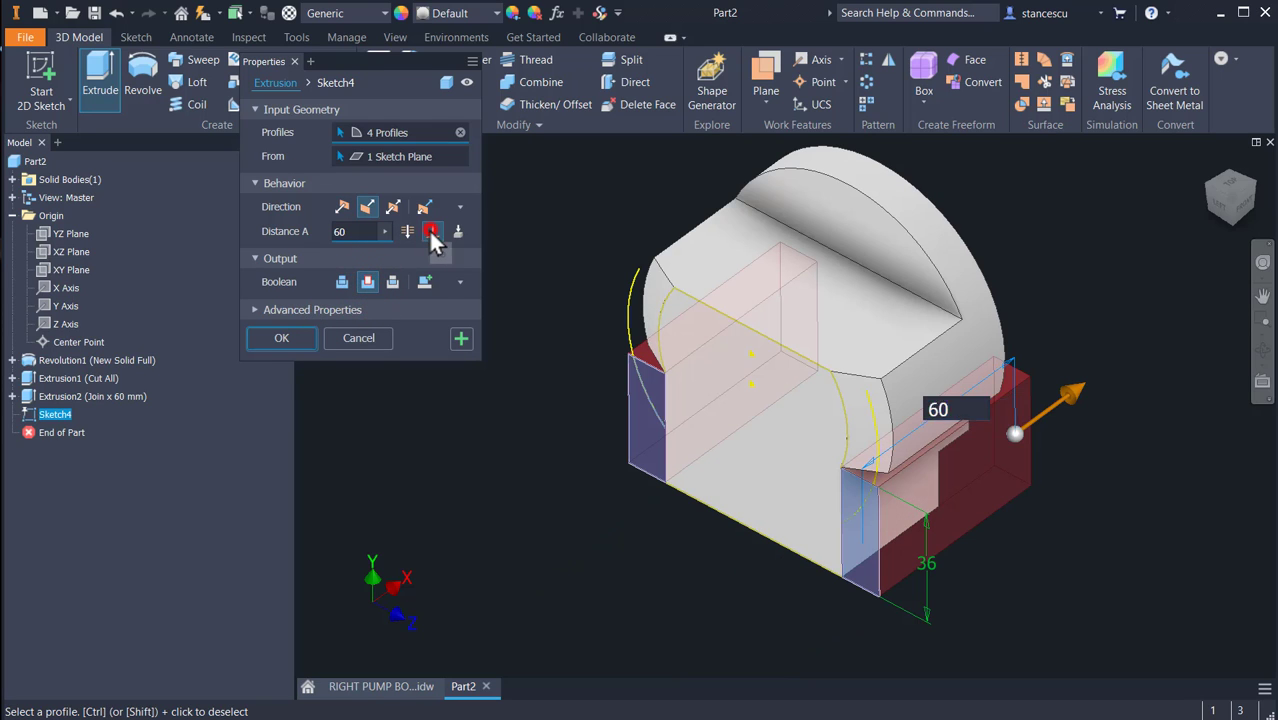
click(432, 232)
click(867, 250)
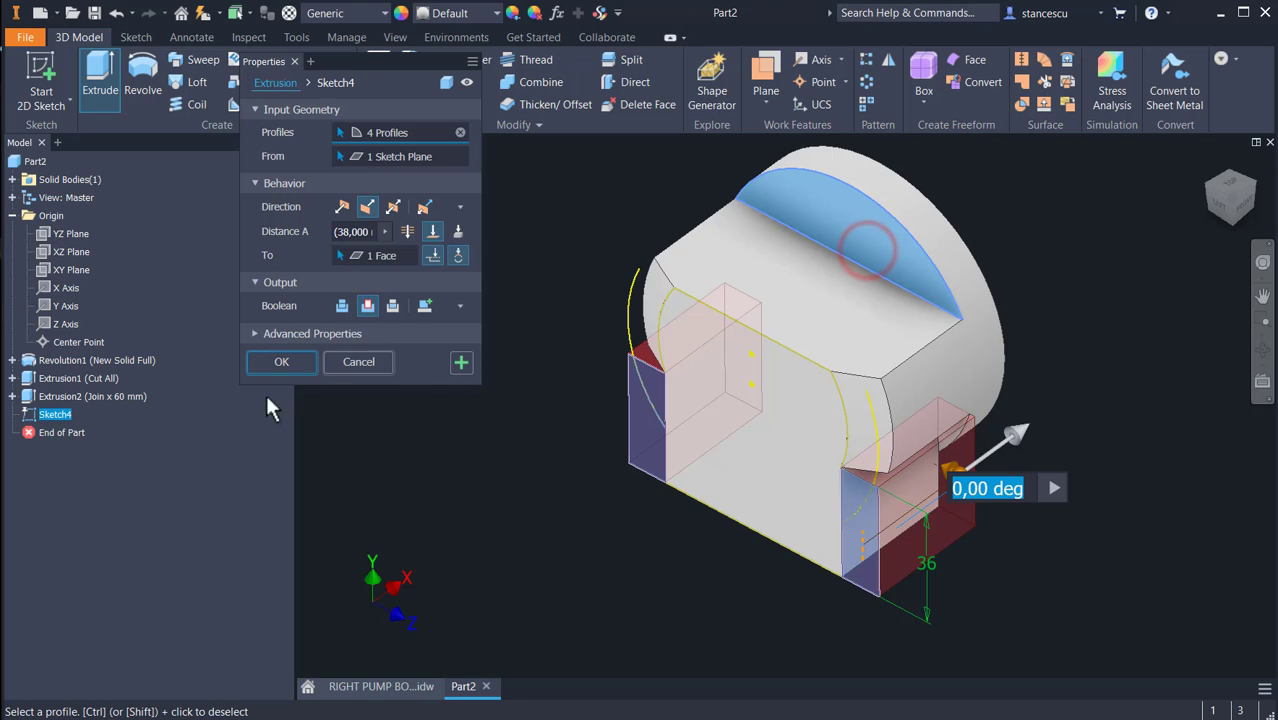
click(294, 360)
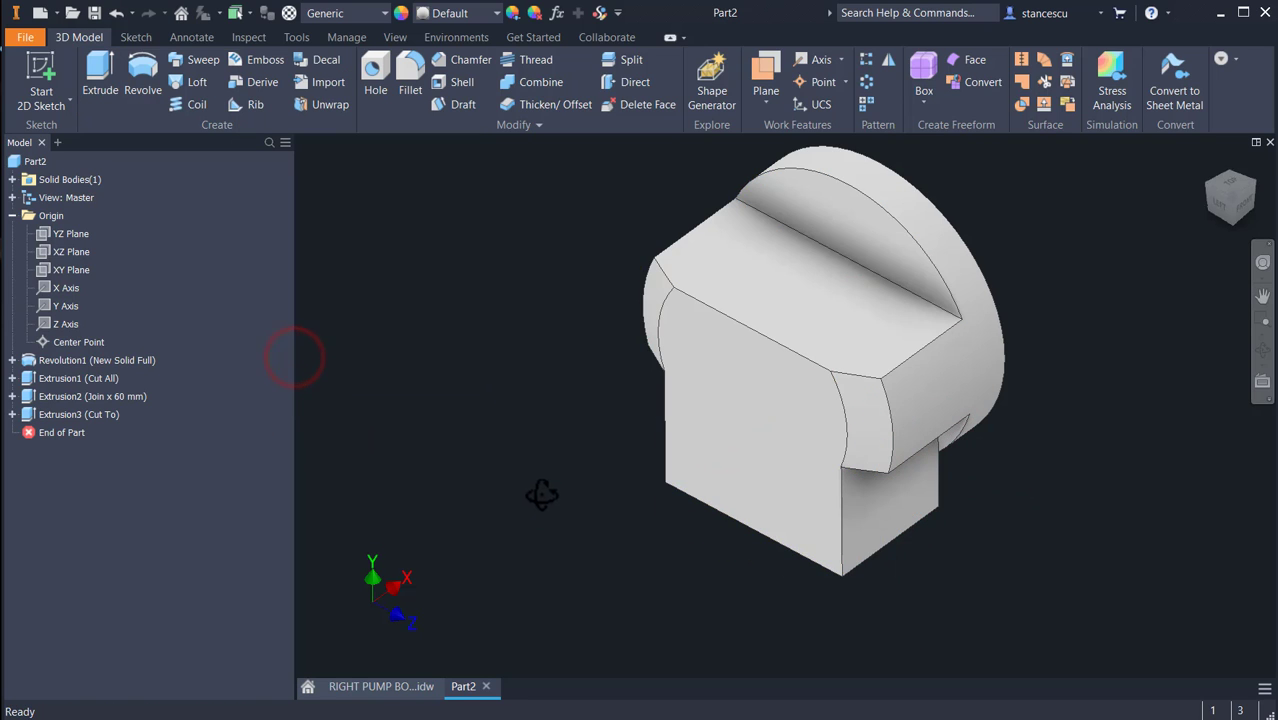
shift+middle_drag(542, 491, 491, 480)
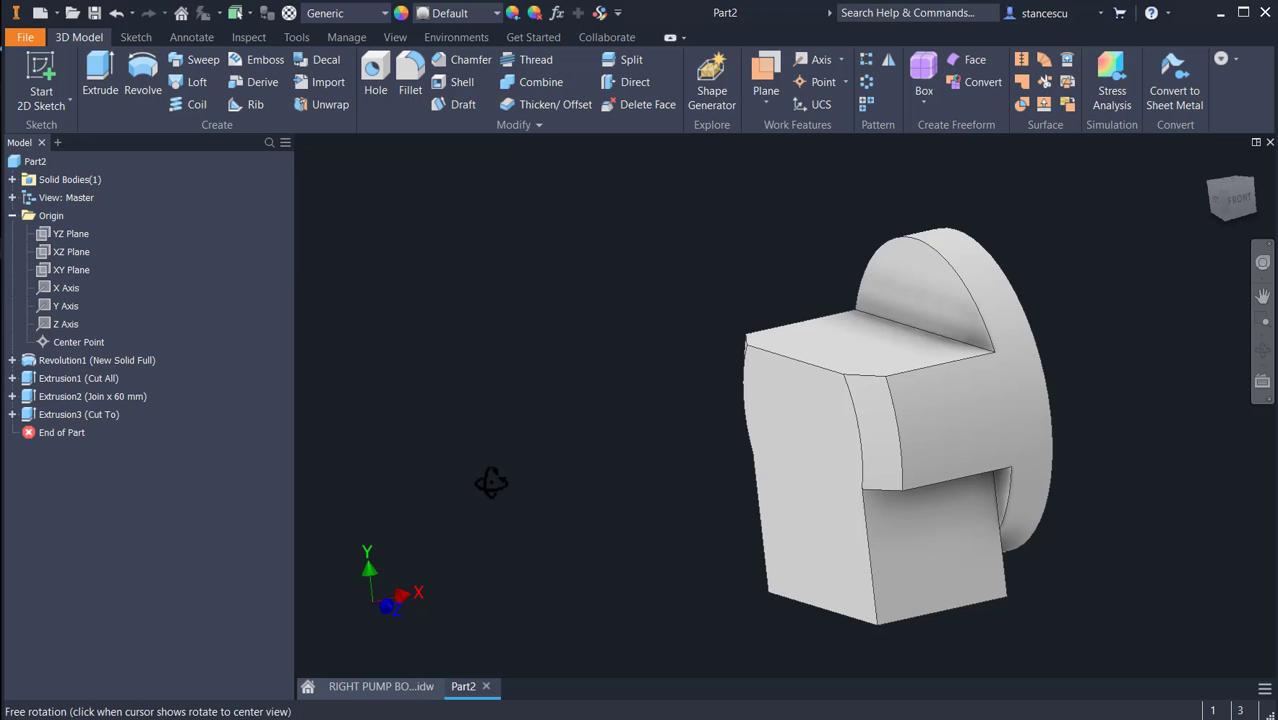
- Check the lower block's chamfer in the RIGHT PUMP BODY drawing, and chamfer the bottom front edge in Part2 by 11 mm
click(400, 690)
middle_drag(590, 456, 556, 420)
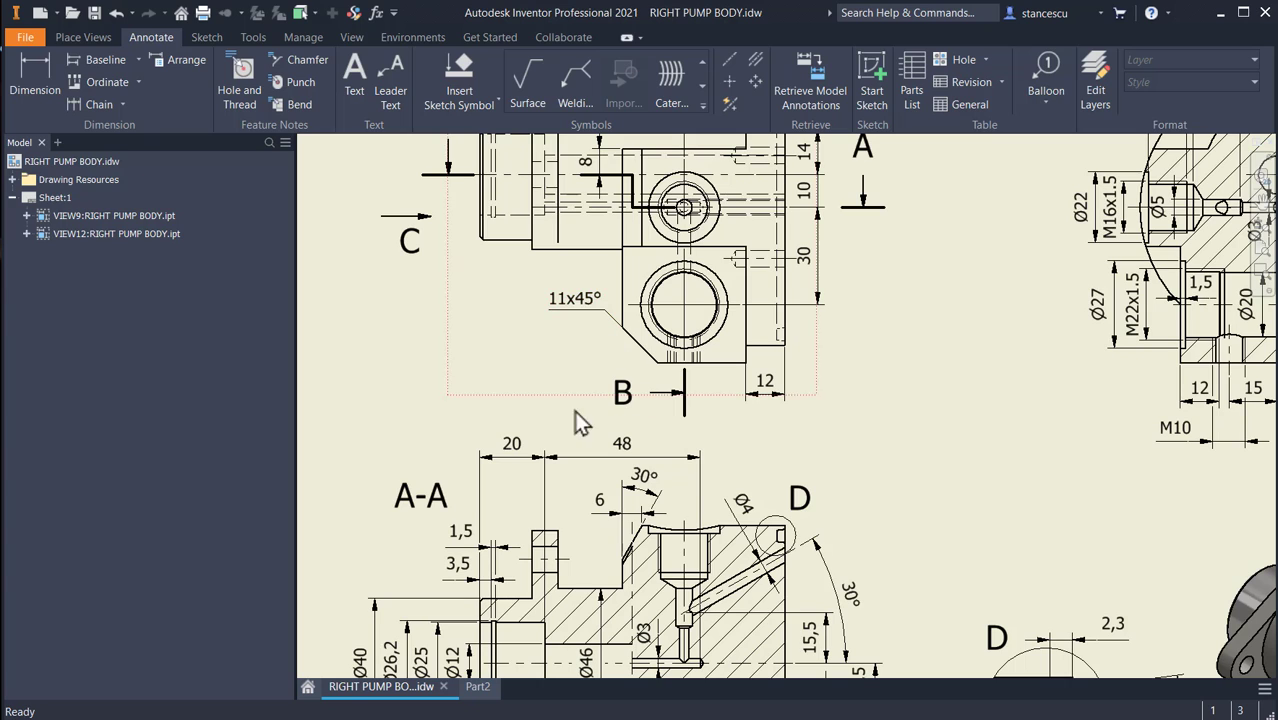
click(477, 687)
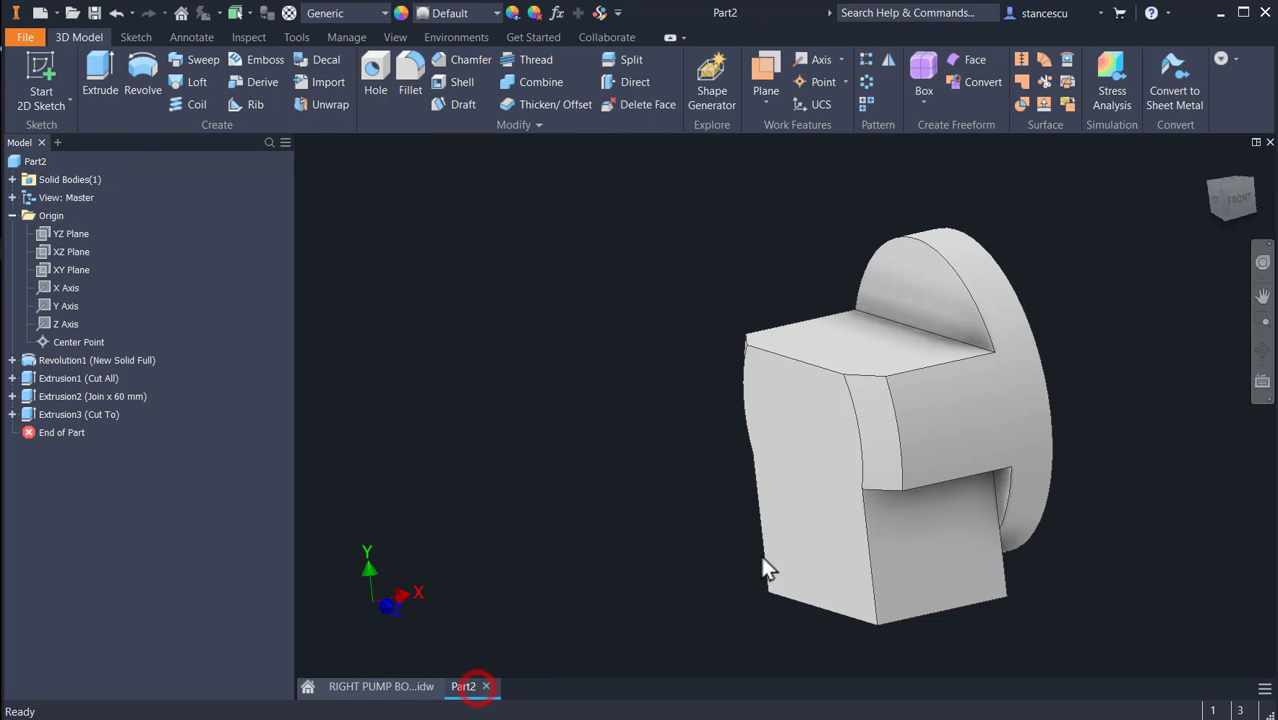
click(811, 605)
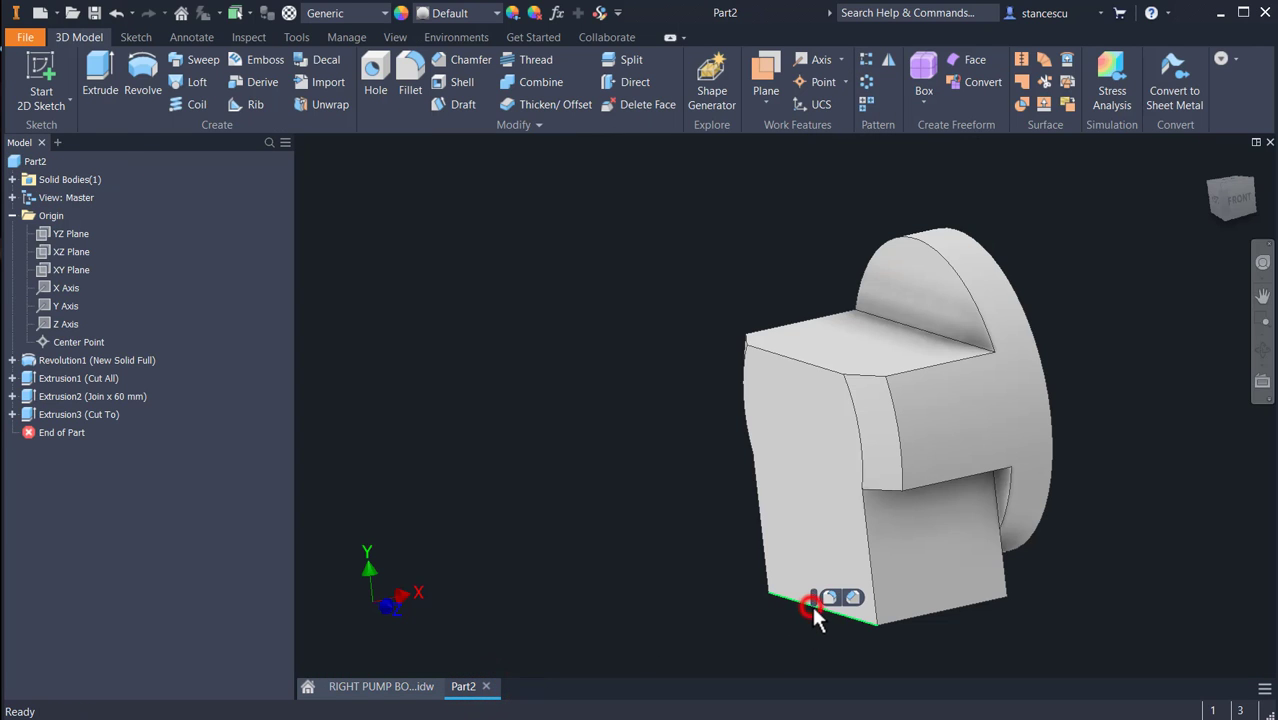
click(851, 600)
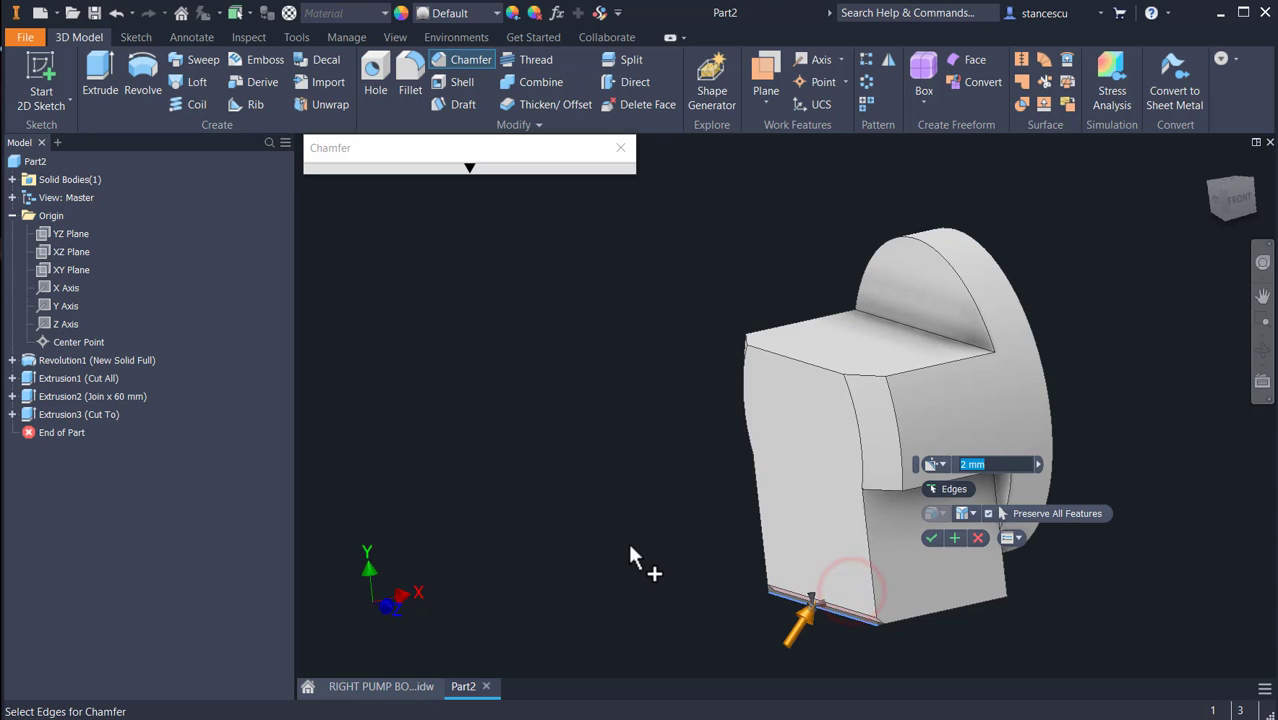
text(11)
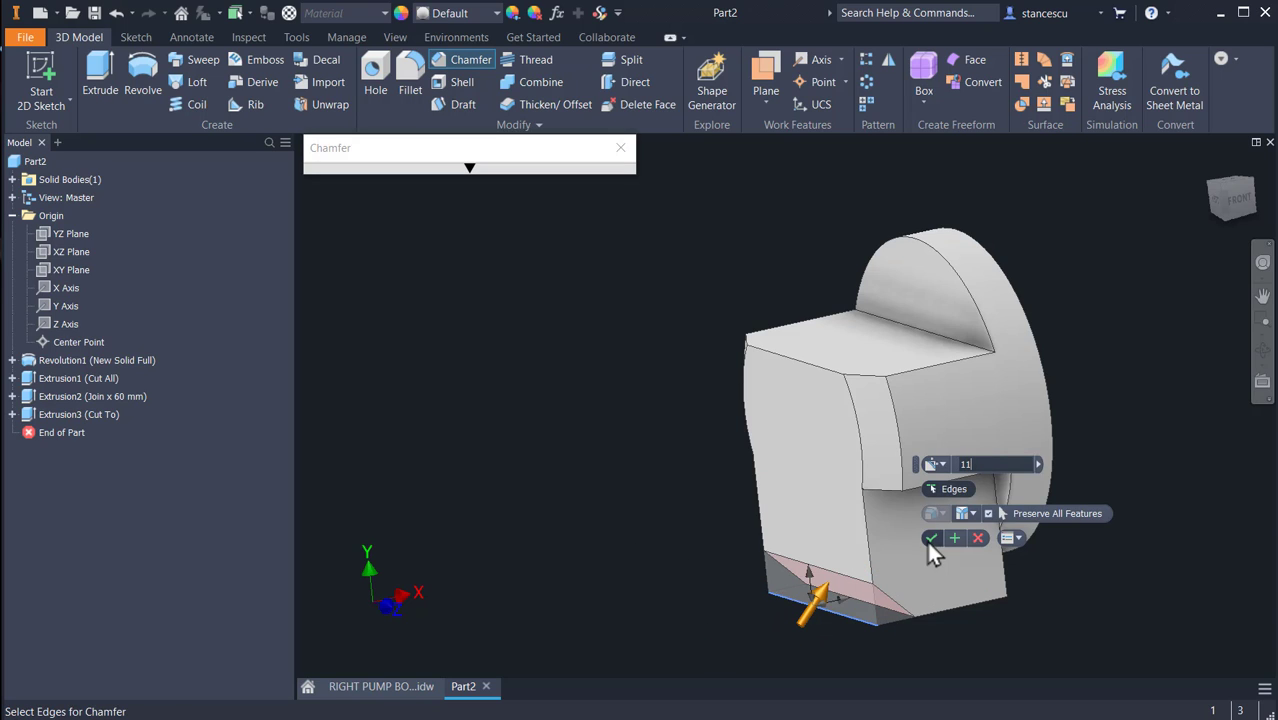
click(930, 537)
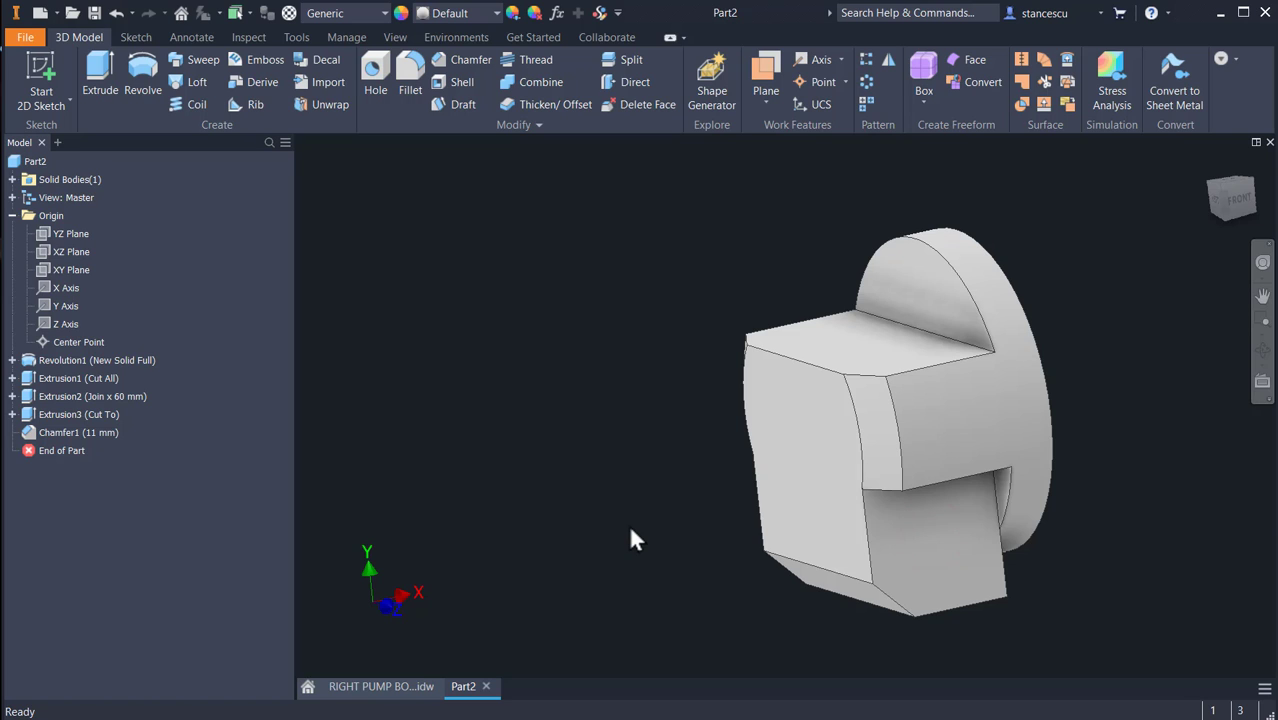
key(F6)
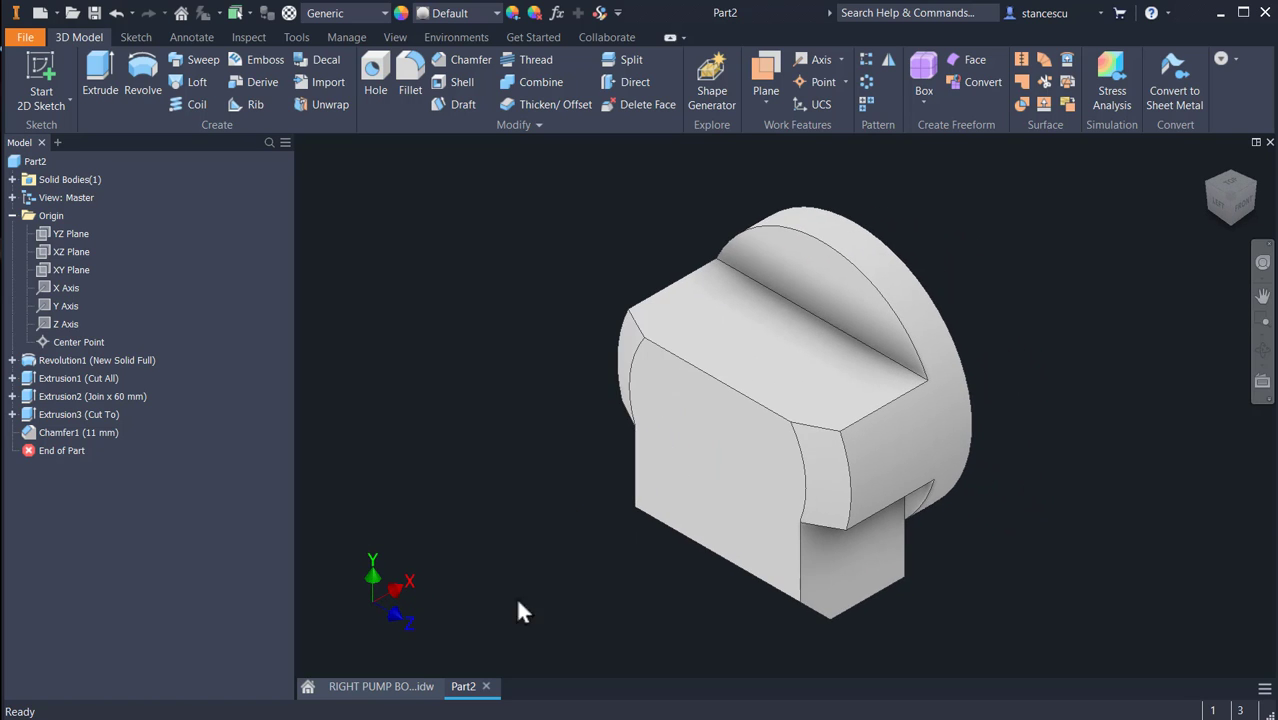
- Examine the stepped cylinder's lengths and diameters in section A-A of the RIGHT PUMP BODY drawing
click(405, 688)
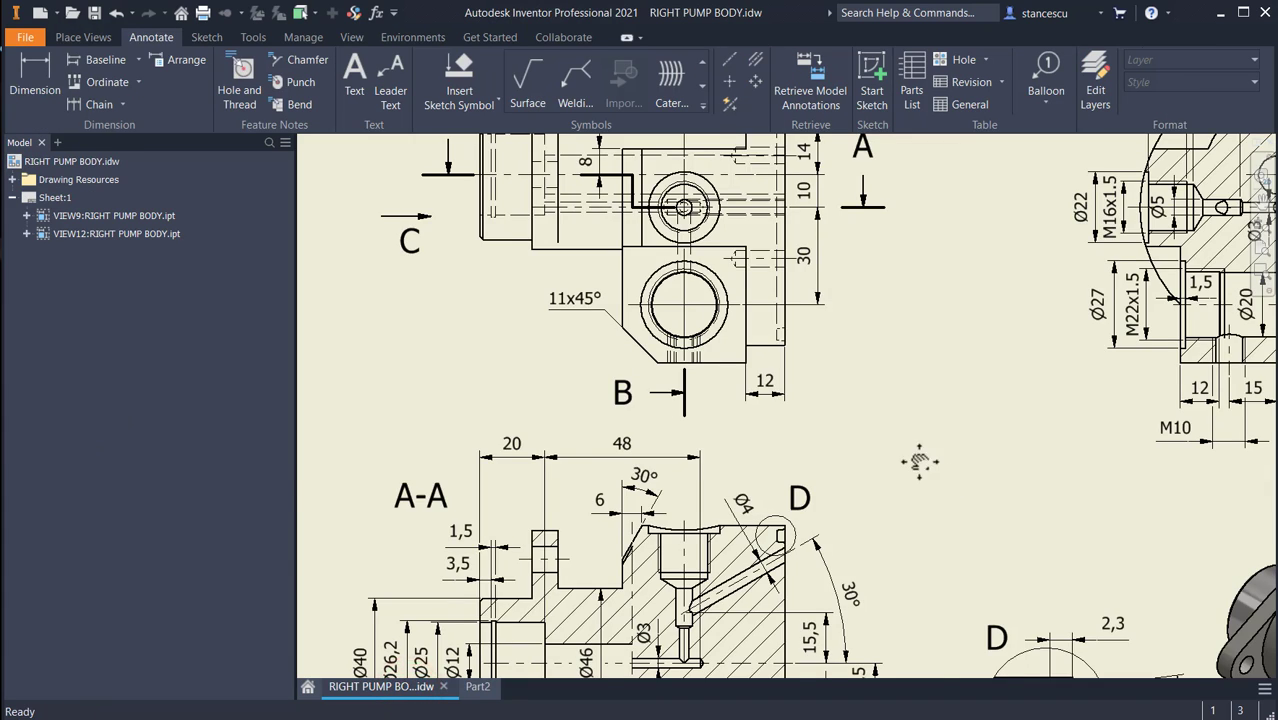
scroll(953, 486, up, 3)
middle_drag(727, 353, 725, 354)
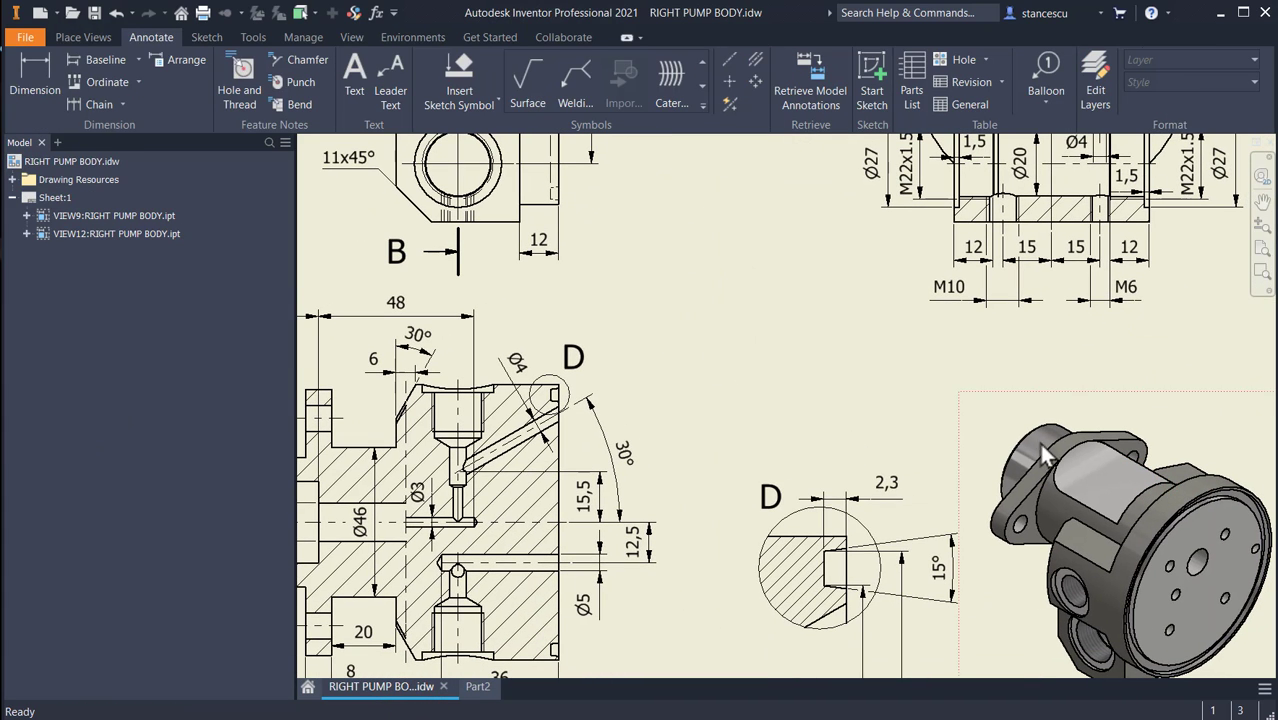
mouse_move(746, 402)
middle_down()
mouse_move(775, 451)
mouse_move(921, 542)
mouse_move(893, 493)
mouse_move(897, 530)
middle_up()
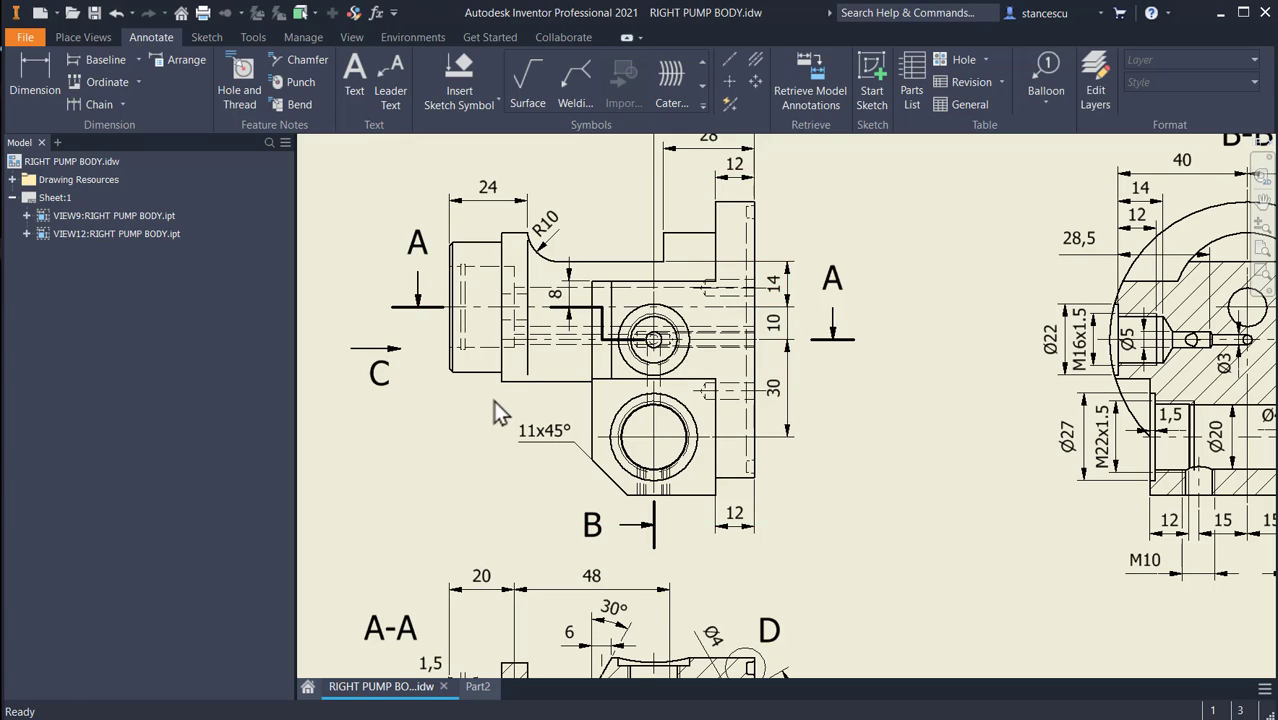
mouse_move(491, 617)
middle_down()
mouse_move(615, 436)
mouse_move(772, 367)
mouse_move(1089, 317)
mouse_move(779, 283)
middle_up()
drag(772, 252, 772, 247)
key(Escape)
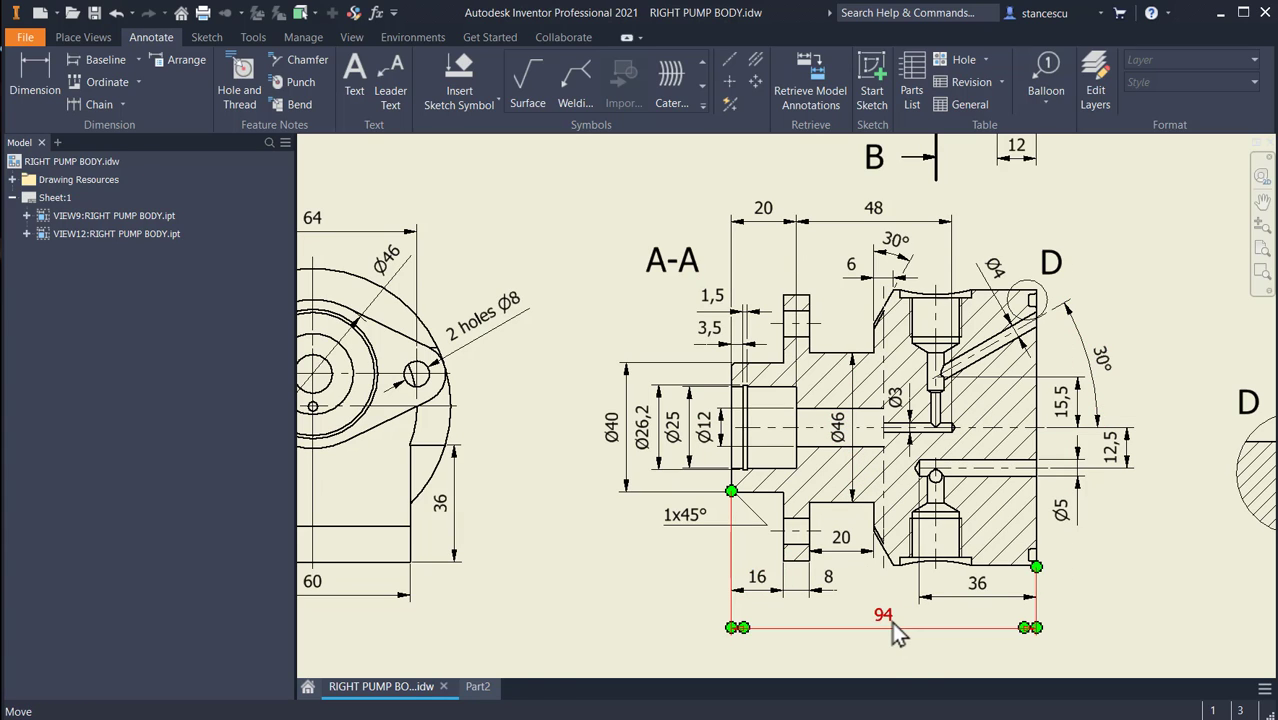
- Start a sketch on the XY plane of Part2 and slice the graphics at the sketch plane
click(477, 686)
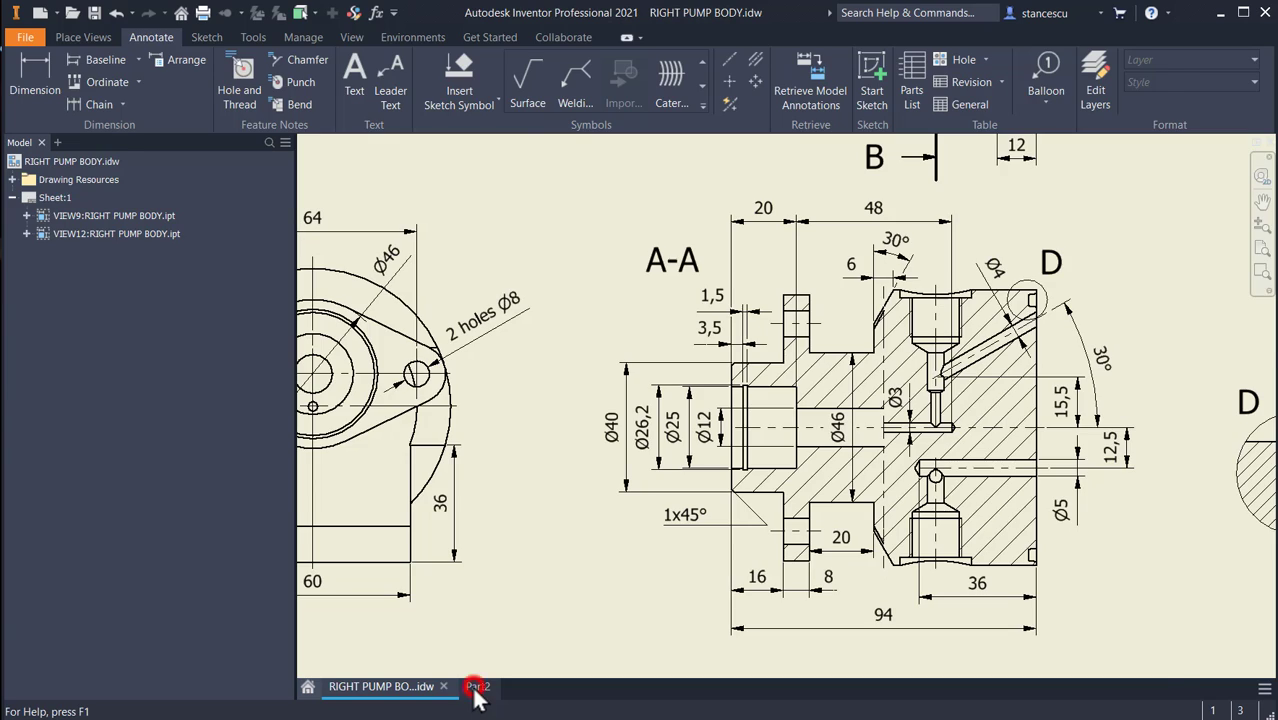
click(58, 270)
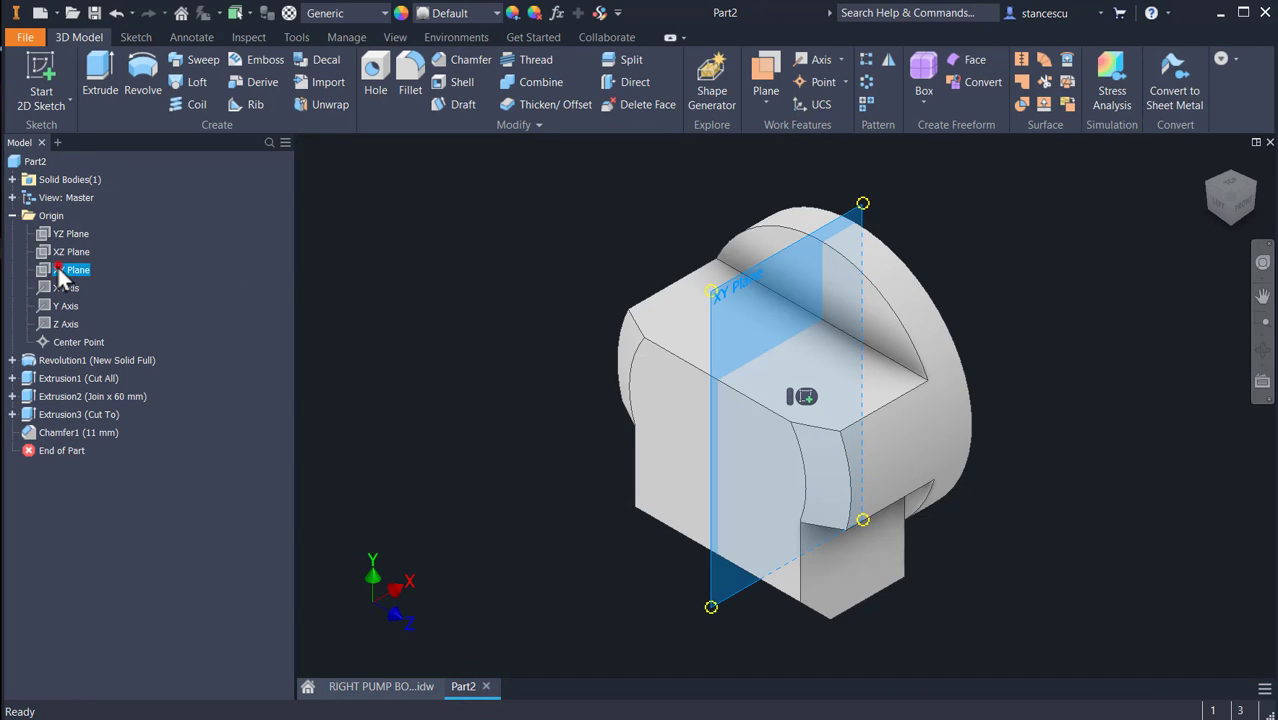
click(804, 398)
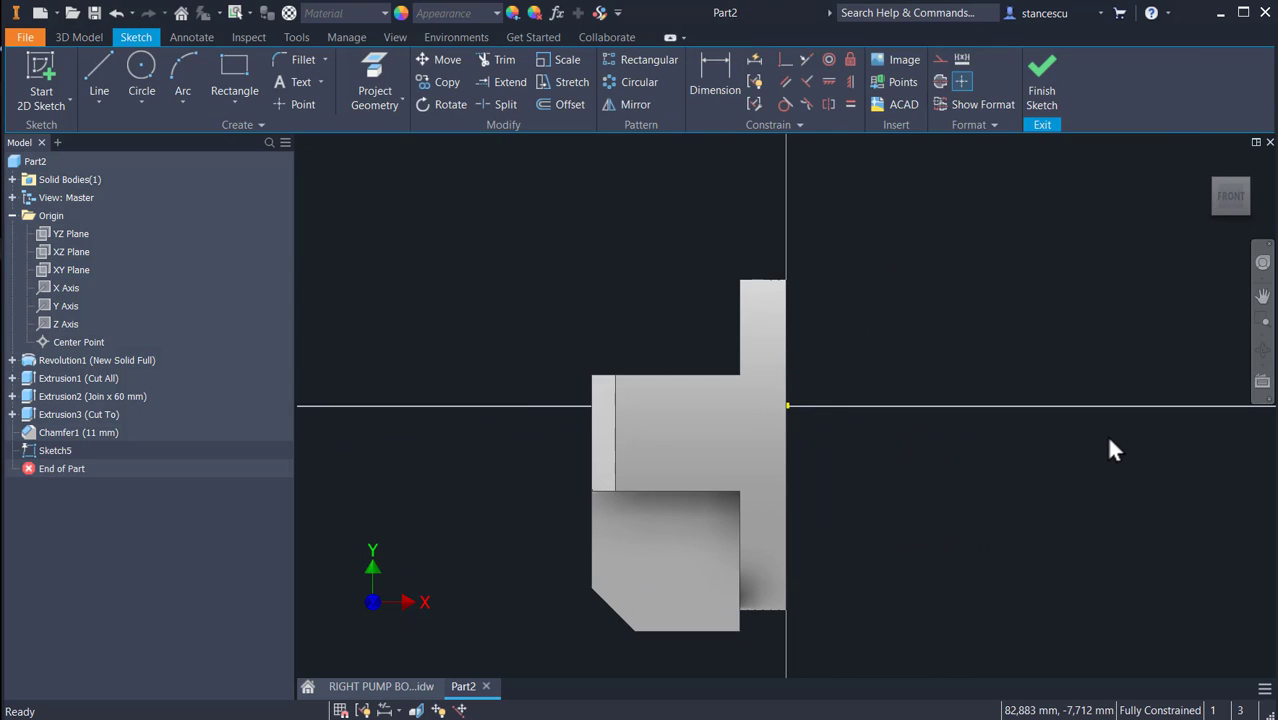
key(F7)
- Sketch a closed stepped half-profile on a 94 mm axis line from the origin, about 25 then 30 mm high, ending at the flange's inner face
click(96, 76)
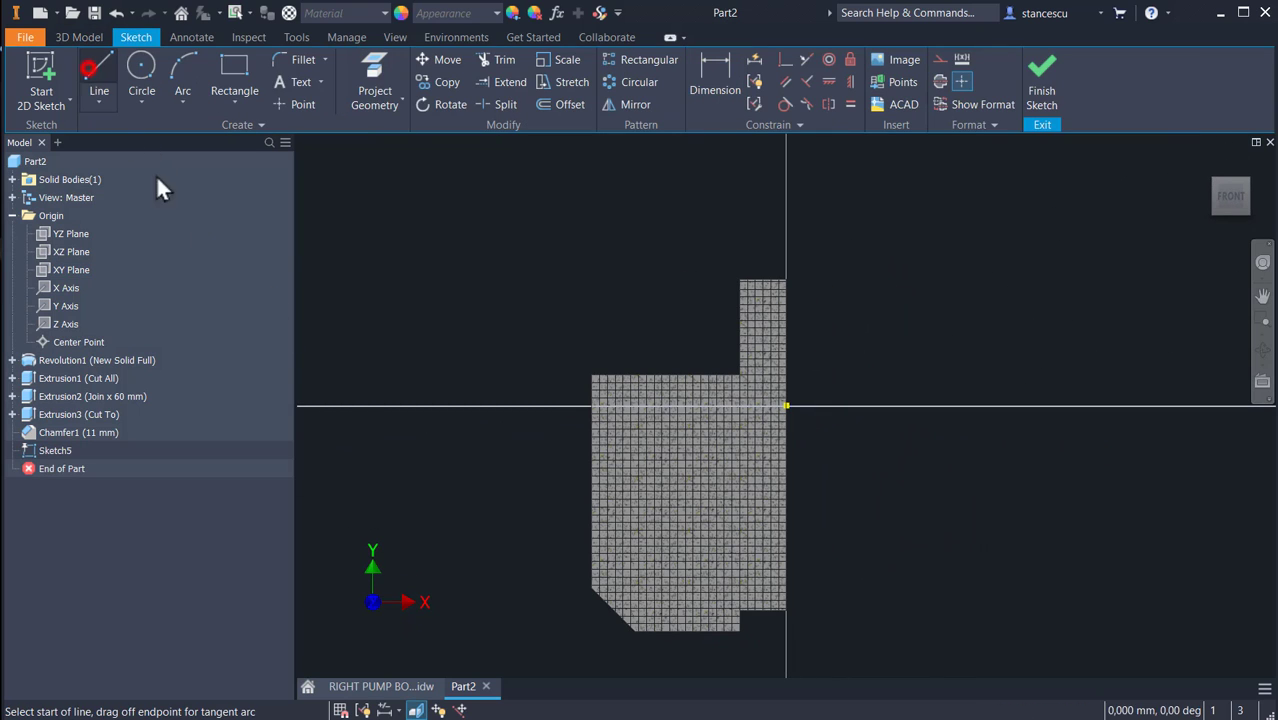
click(786, 404)
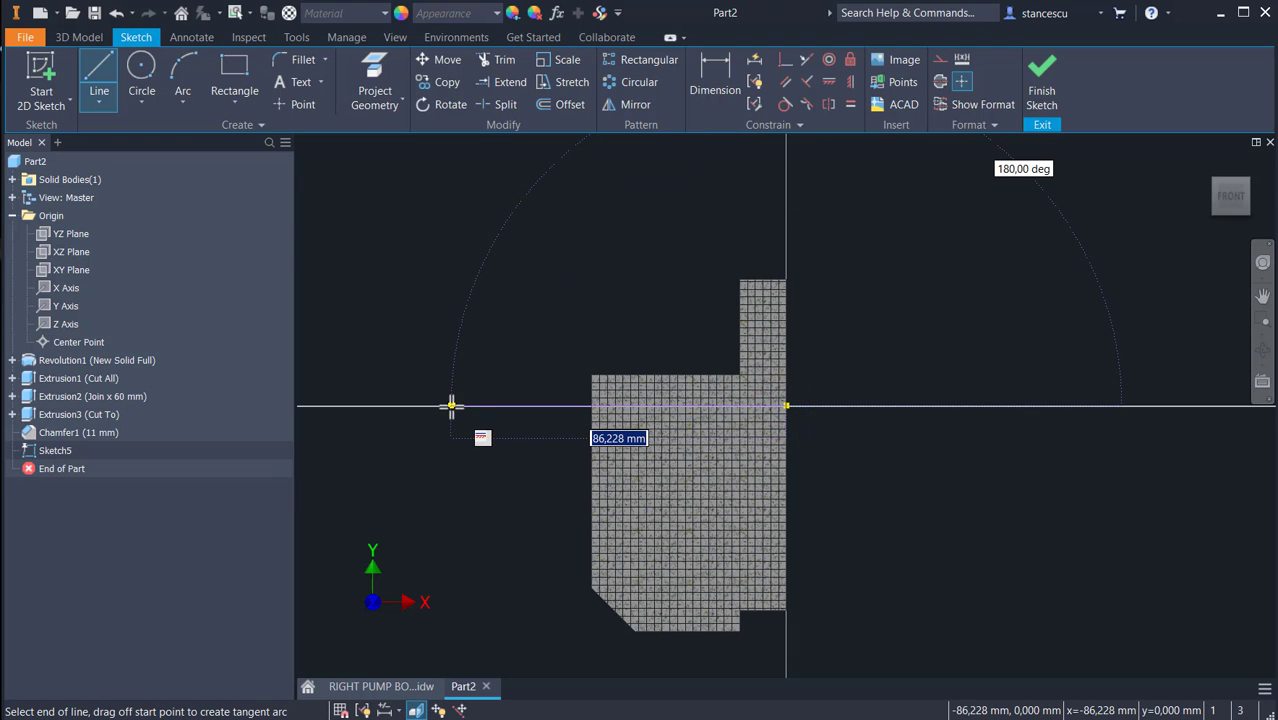
text(94)
key(Return)
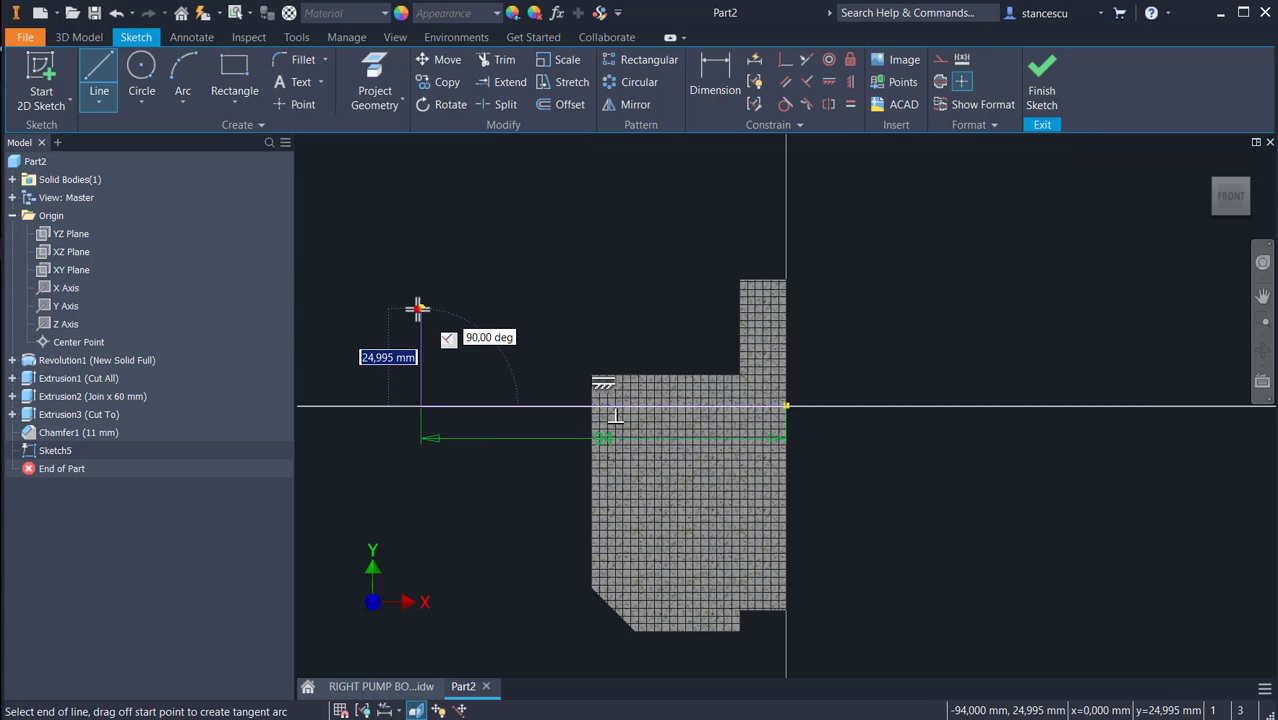
click(420, 307)
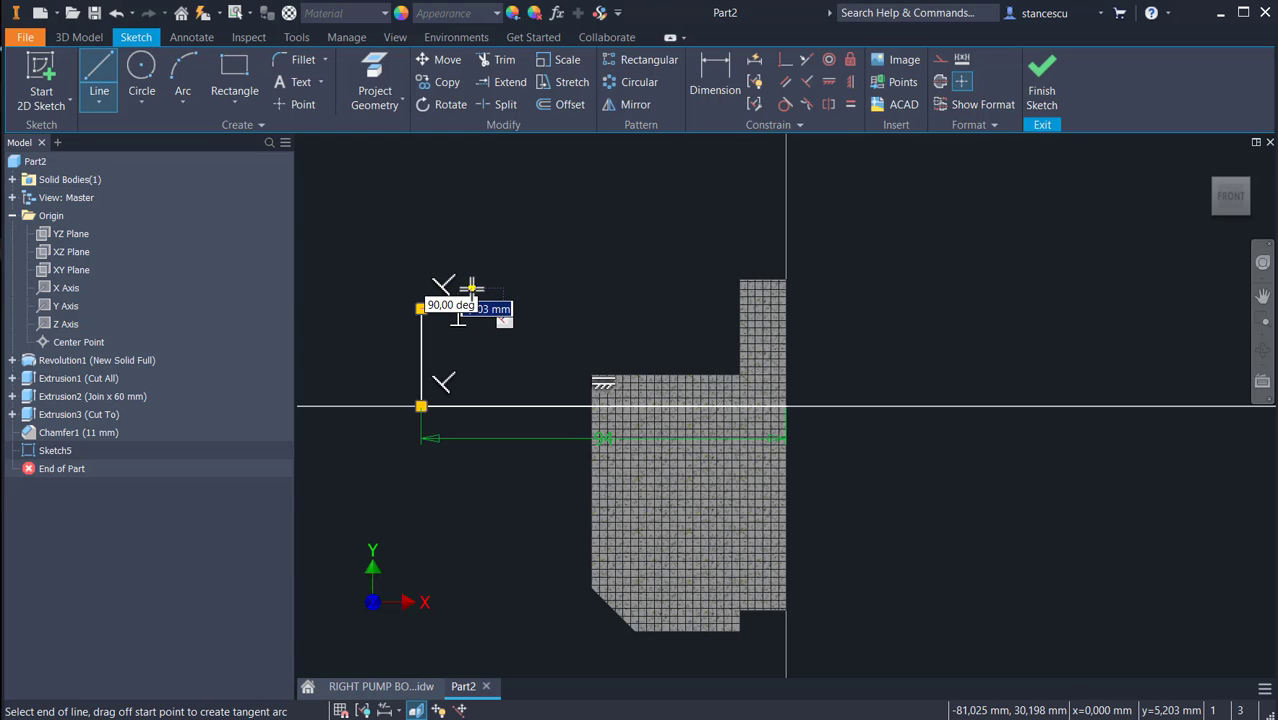
click(471, 288)
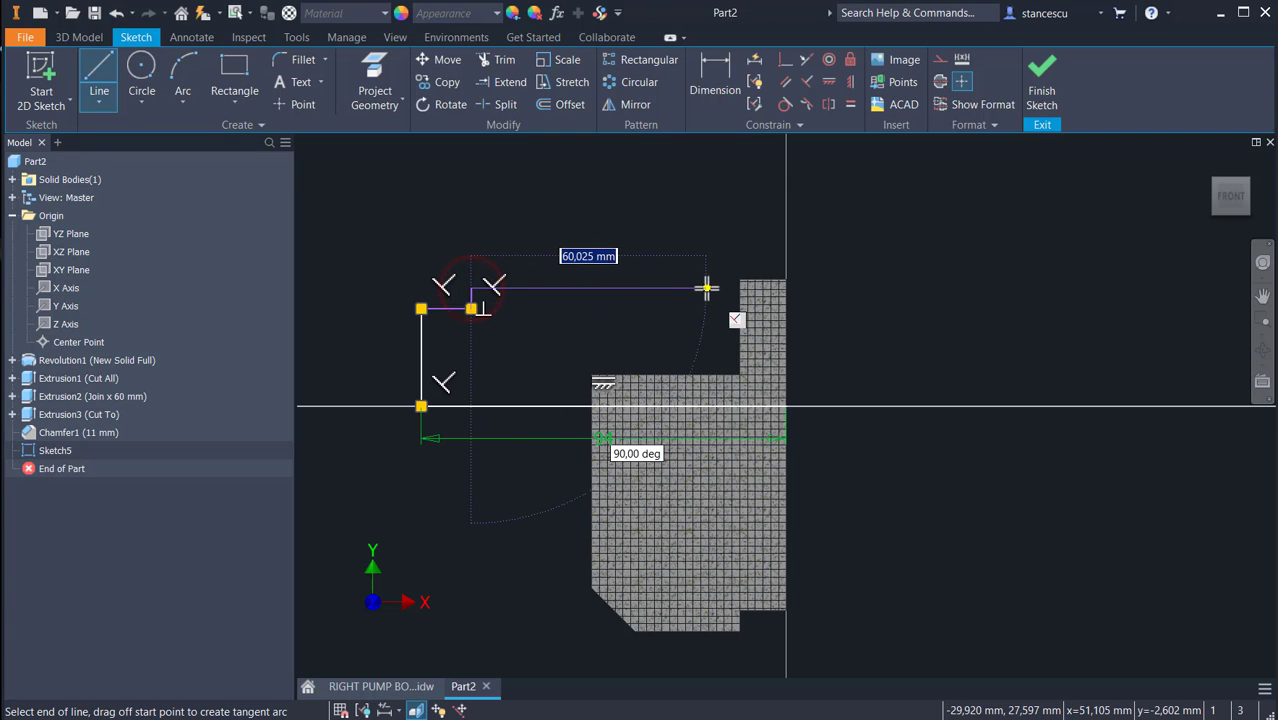
double_click(739, 288)
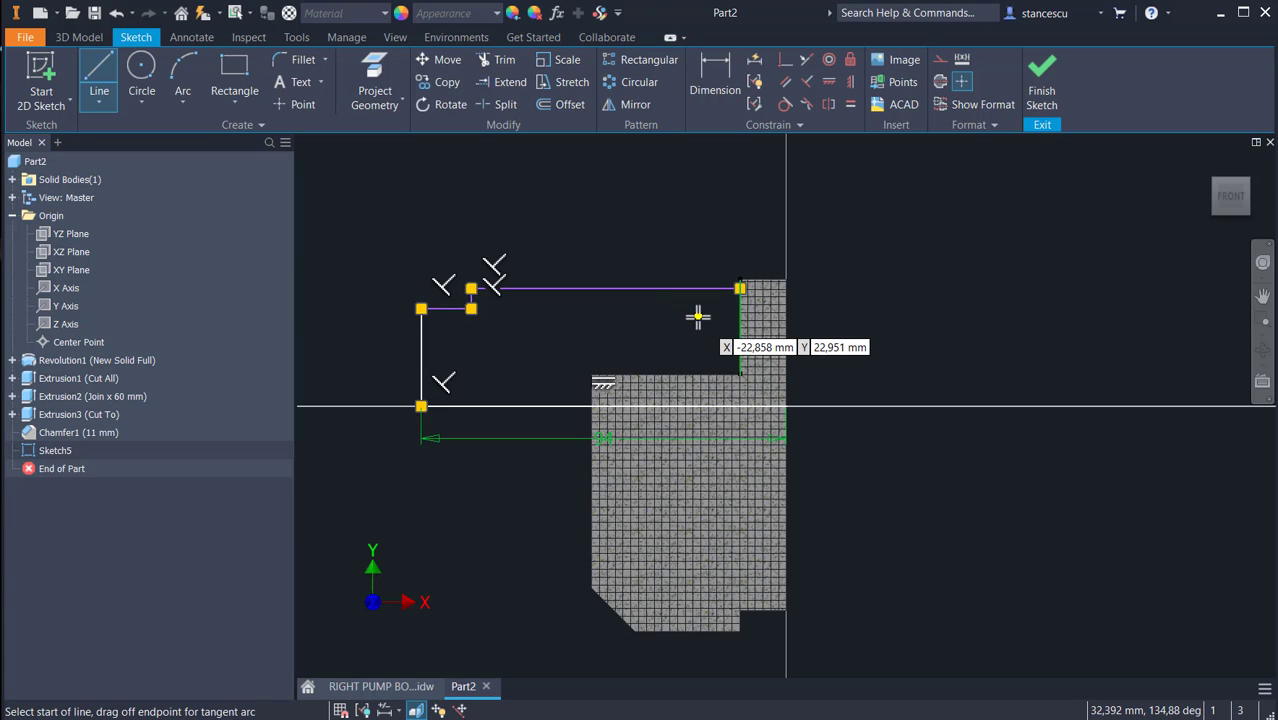
click(739, 288)
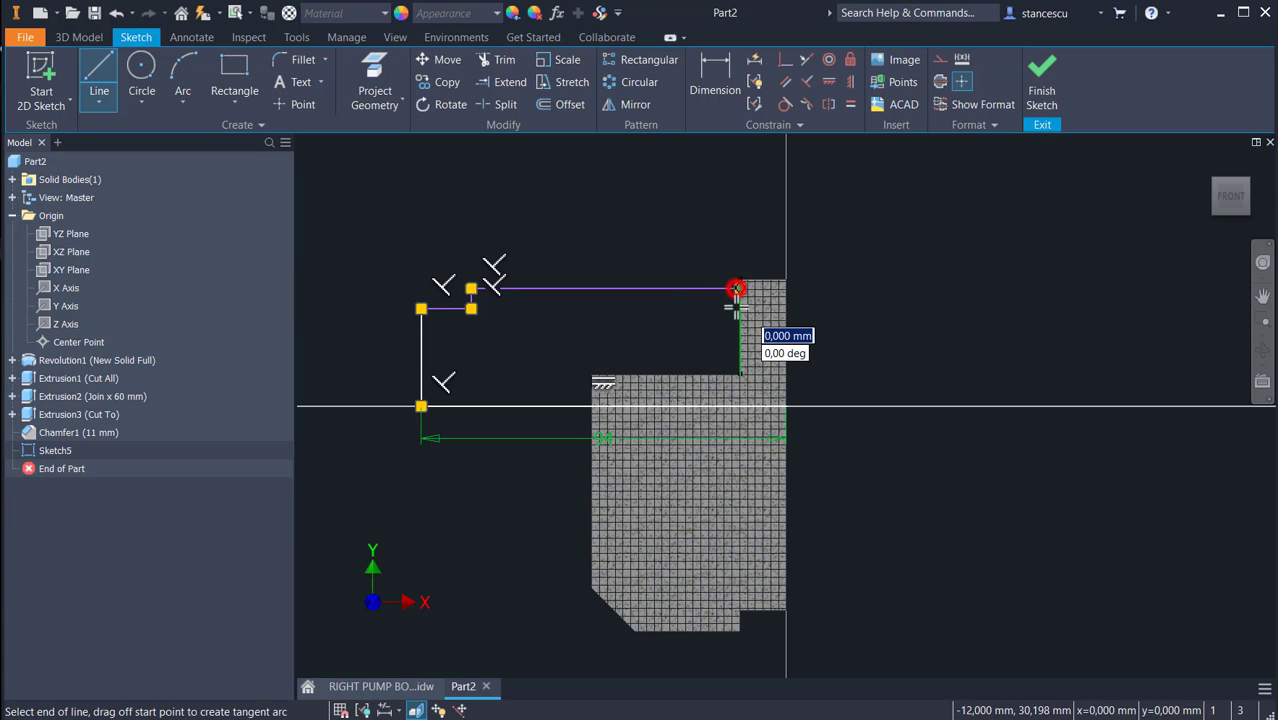
double_click(739, 405)
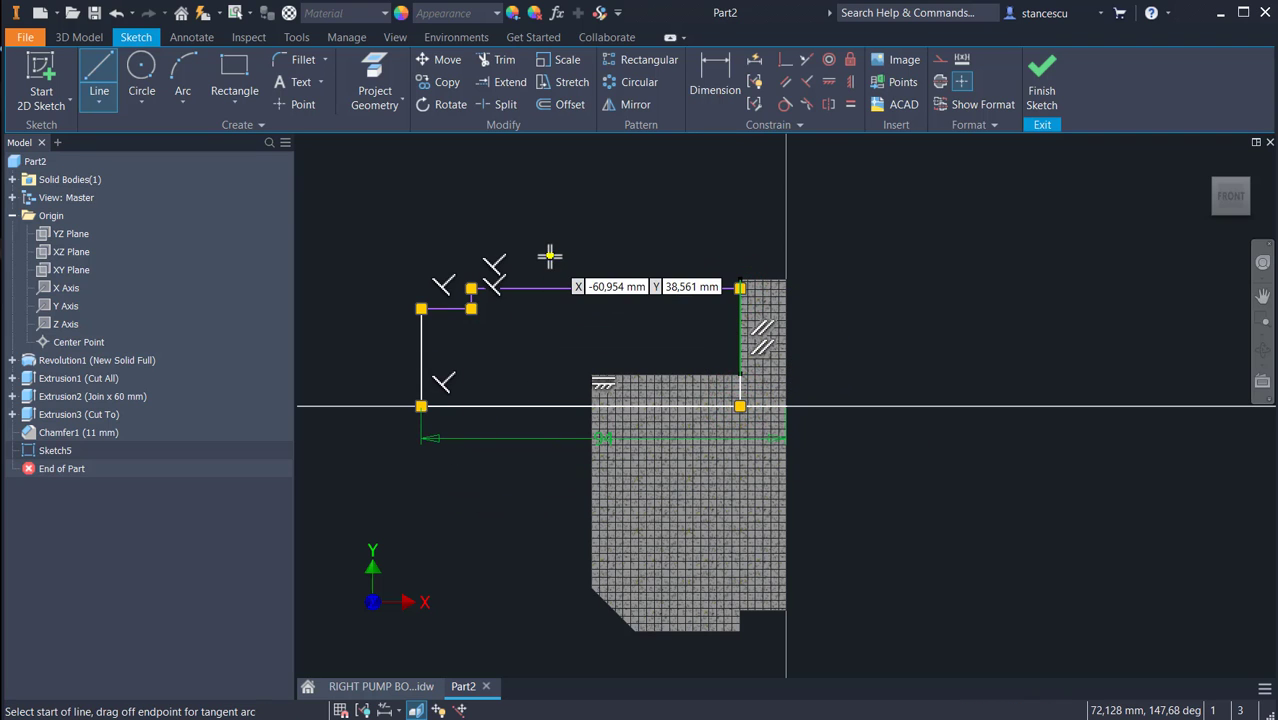
key(Escape)
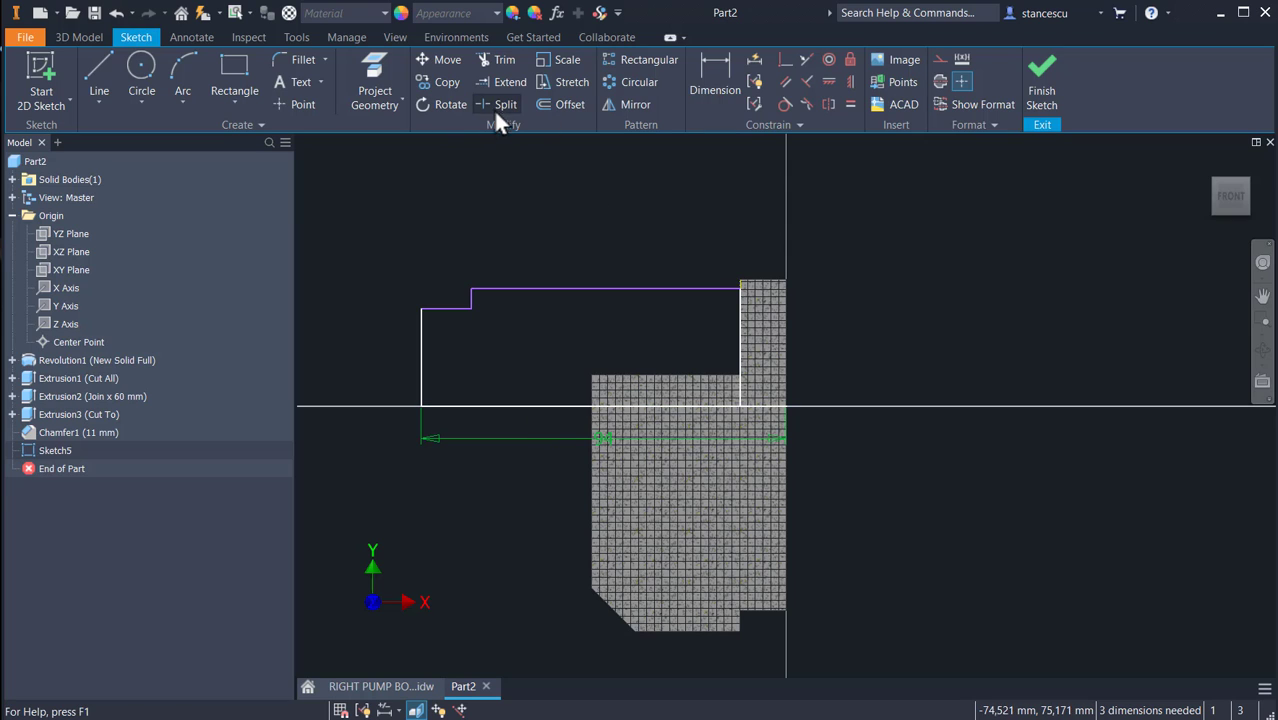
- Split the 94 mm axis line at the flange's inner face and convert its outer segment to a centerline
click(544, 406)
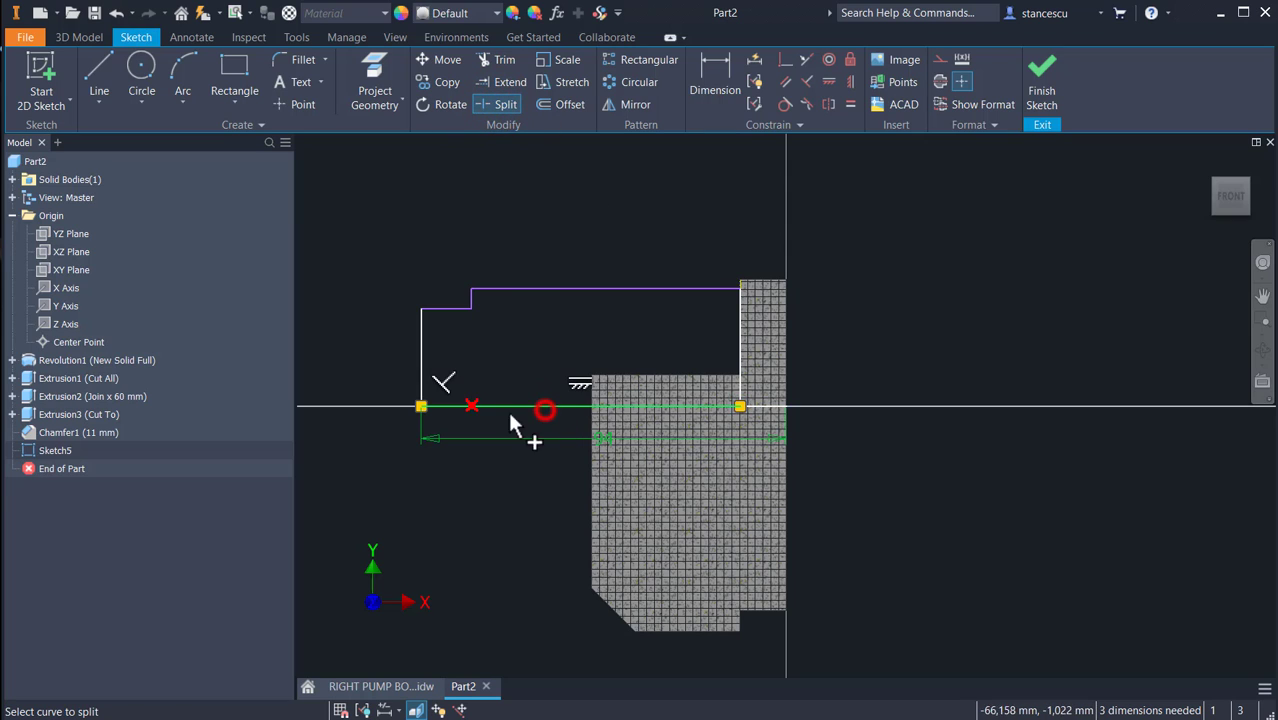
key(Escape)
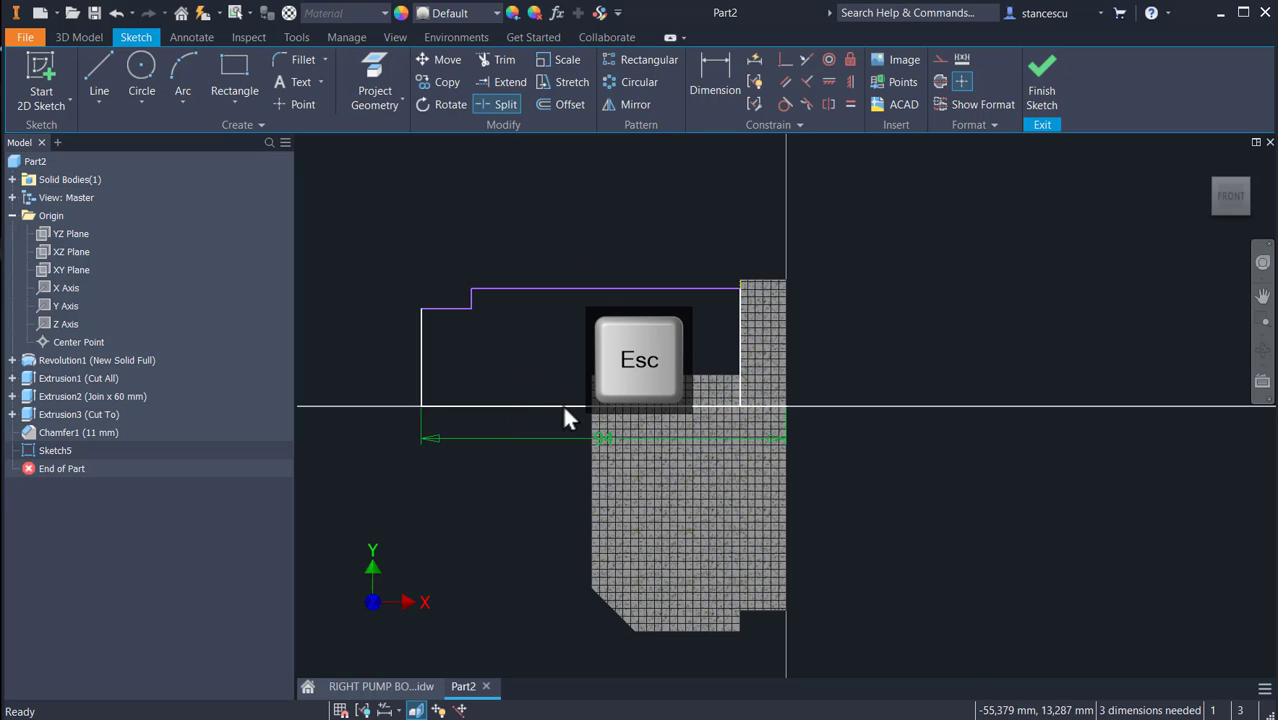
click(567, 380)
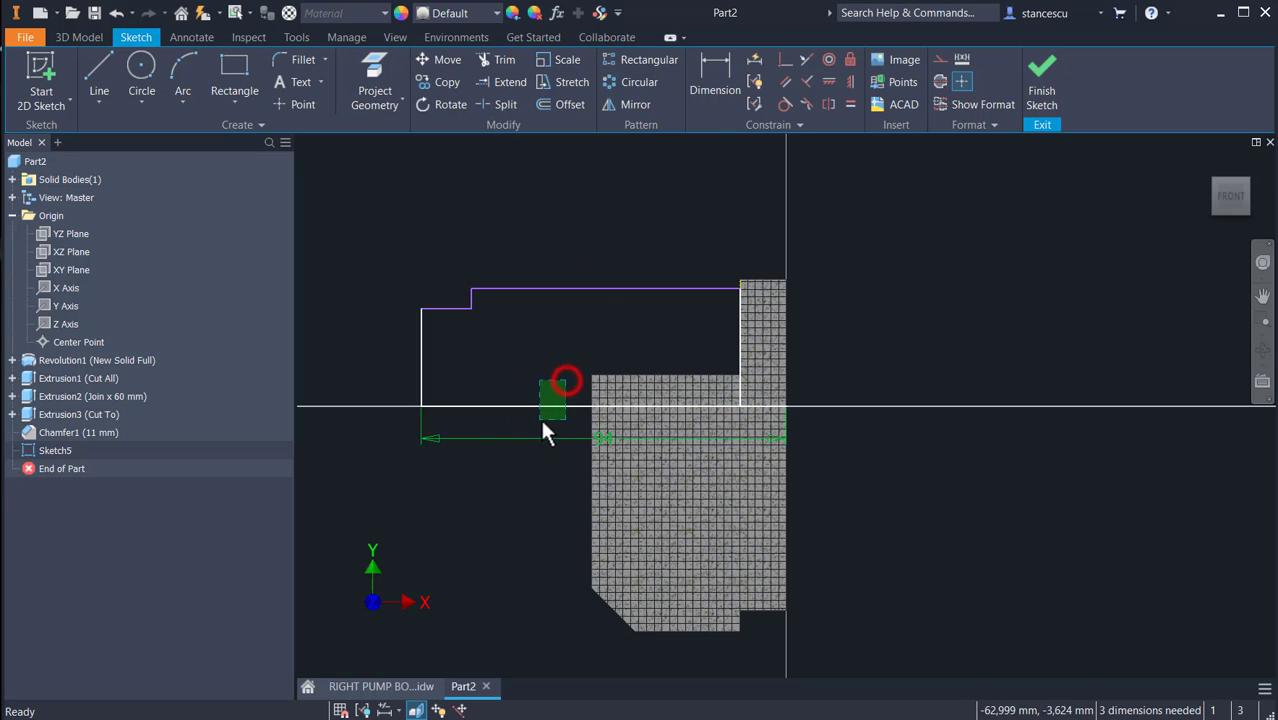
click(940, 81)
click(540, 218)
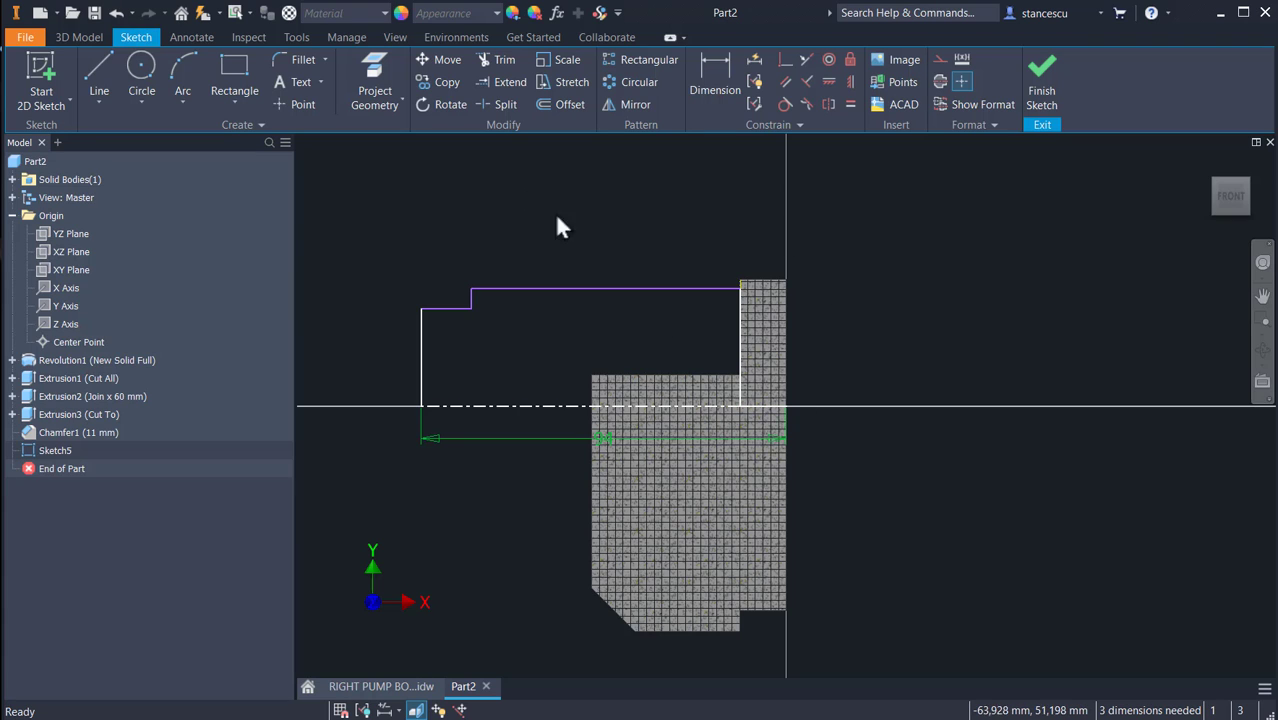
- Dimension the short outer step of the profile from the centerline as a 40 mm diameter
scroll(597, 440, up, 3)
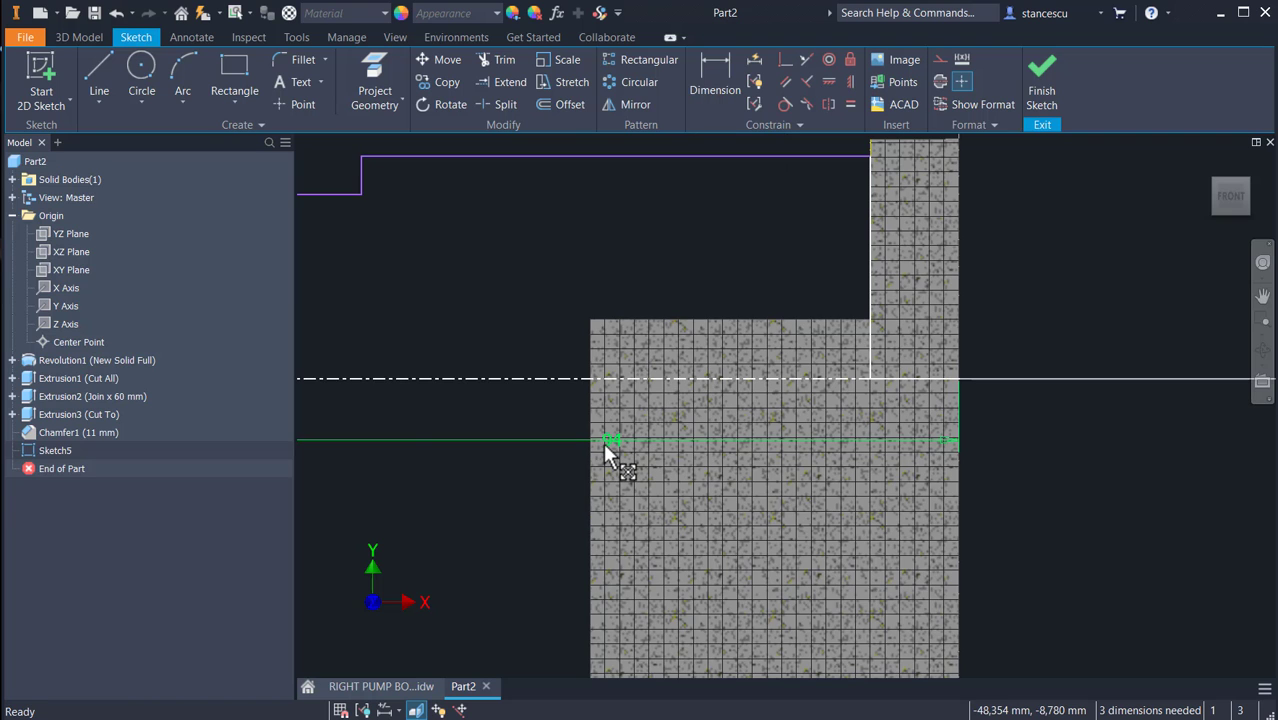
scroll(604, 447, down, 2)
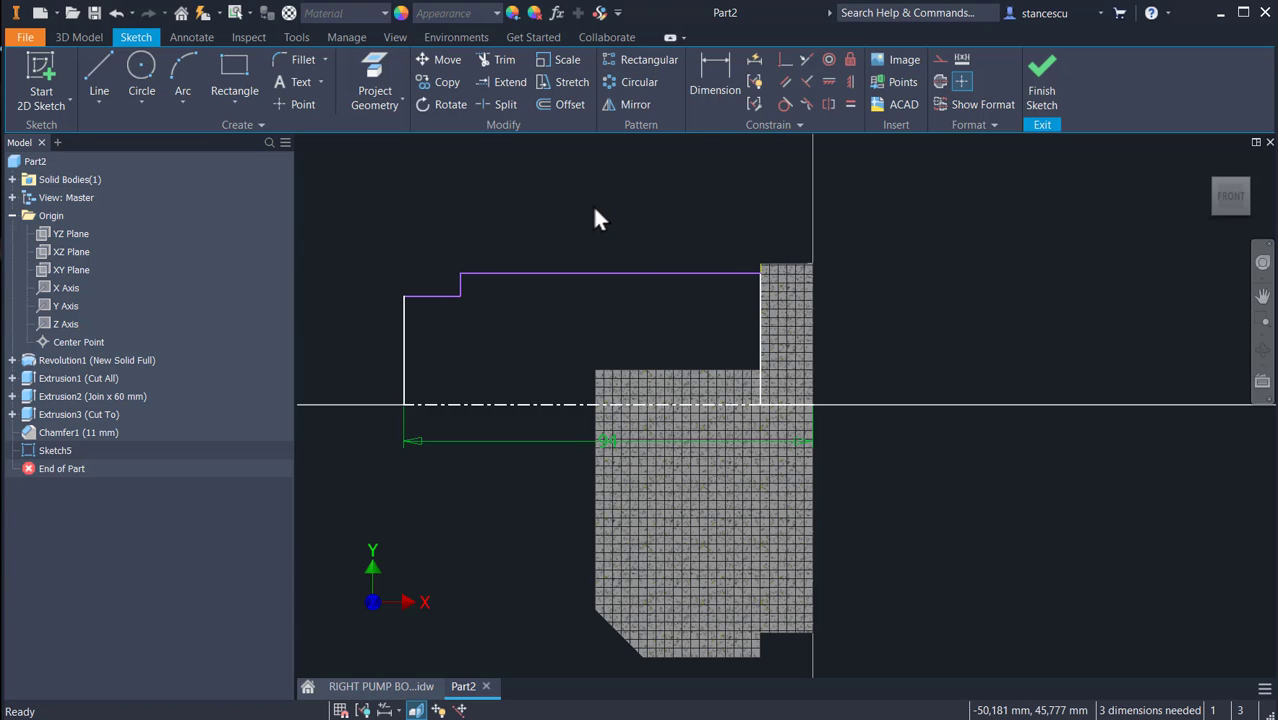
click(715, 95)
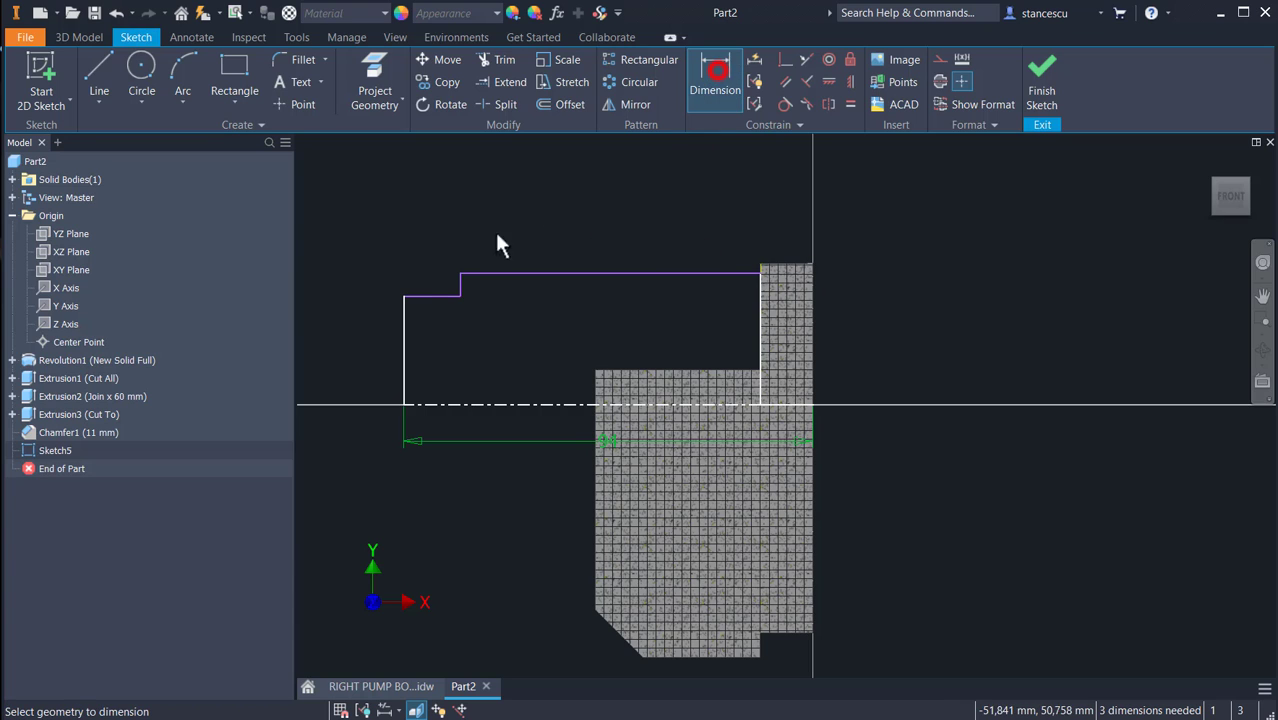
click(421, 296)
click(430, 405)
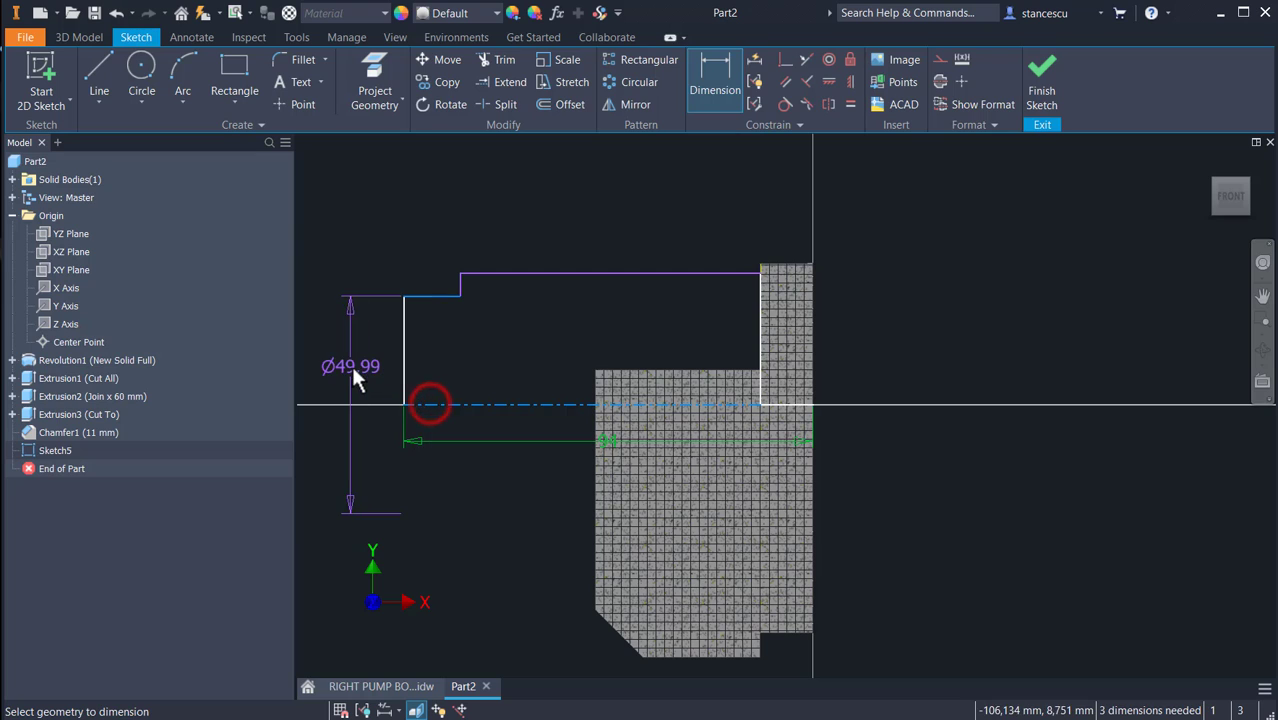
click(350, 365)
text(40)
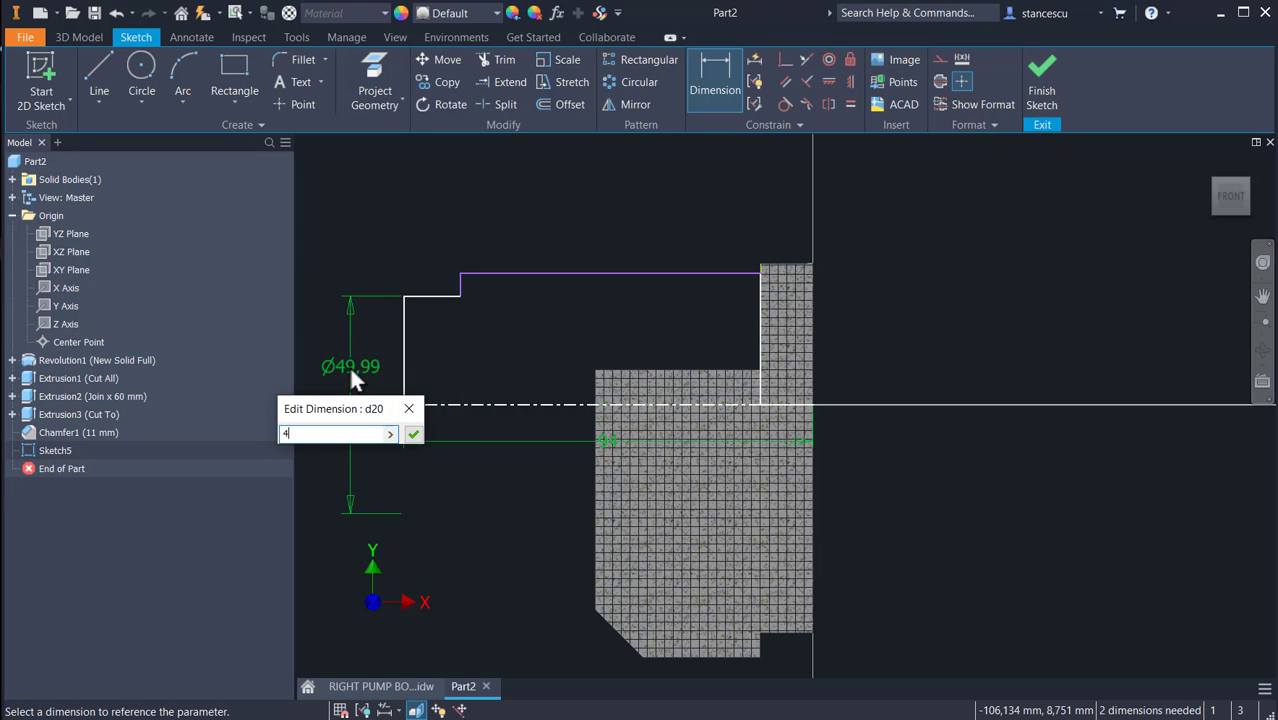
key(Return)
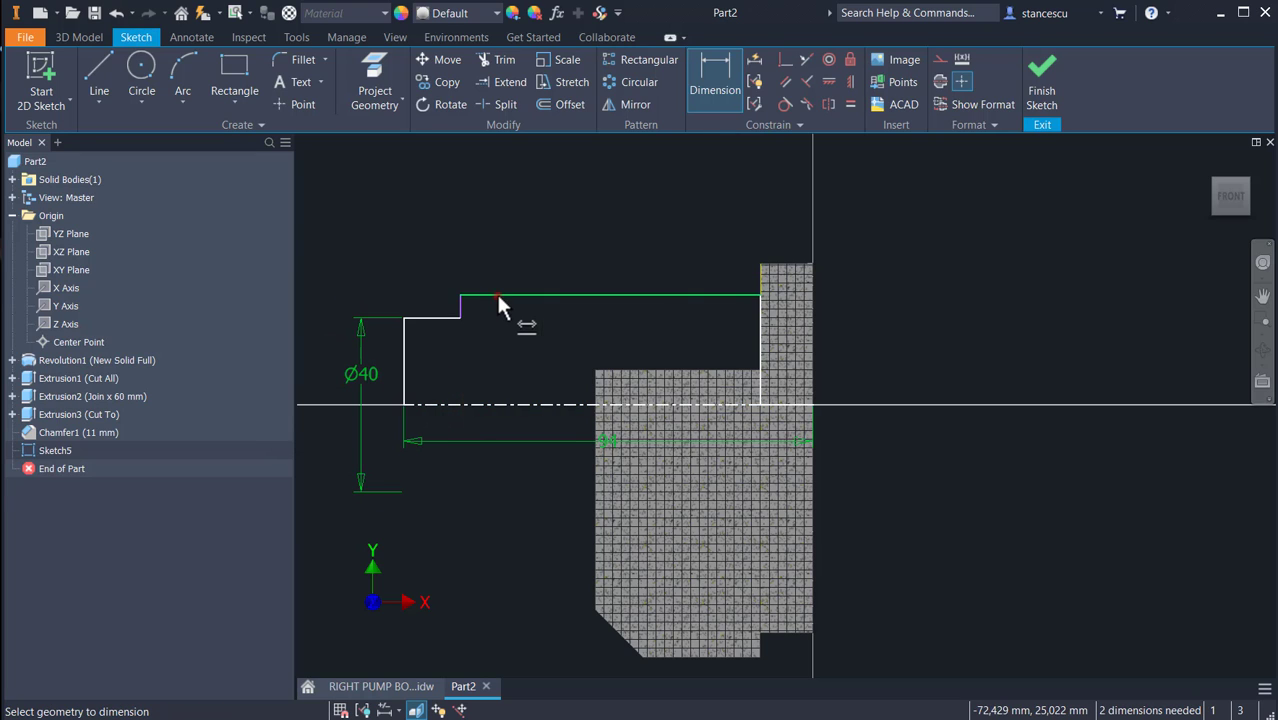
- Dimension the long upper line of the profile from the centerline as a 46 mm diameter
click(499, 295)
click(494, 403)
click(514, 353)
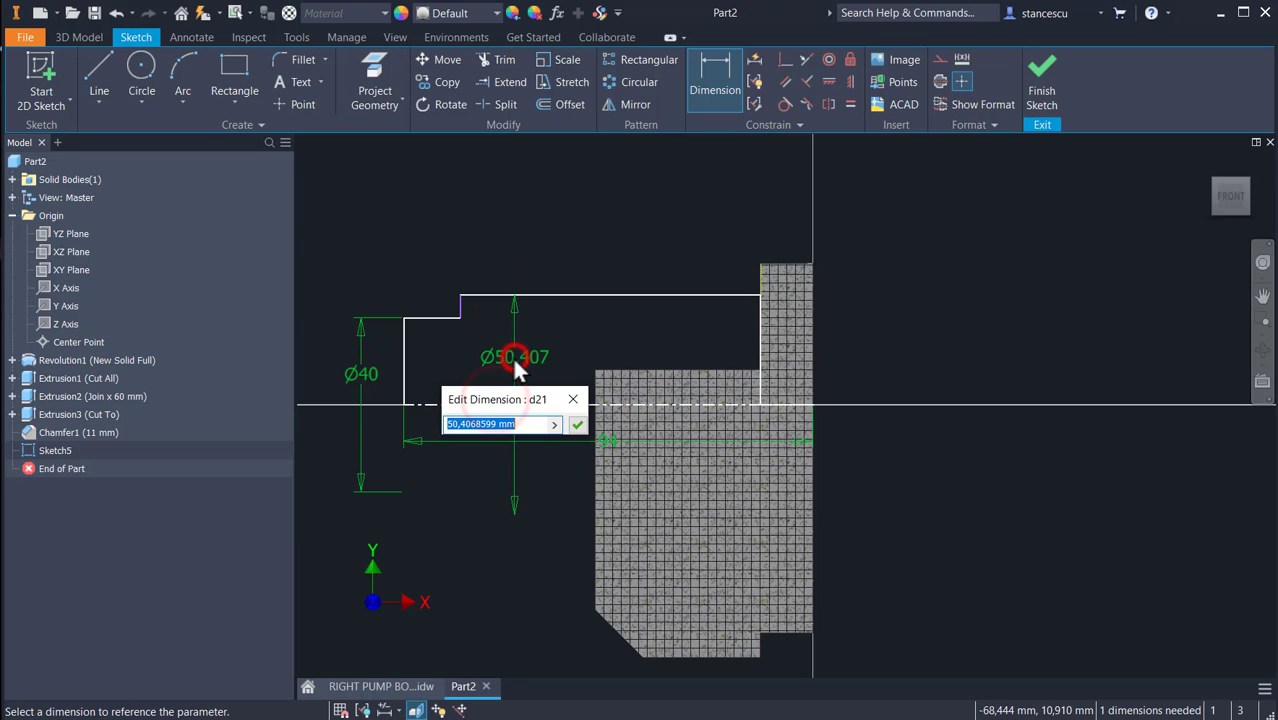
text(46)
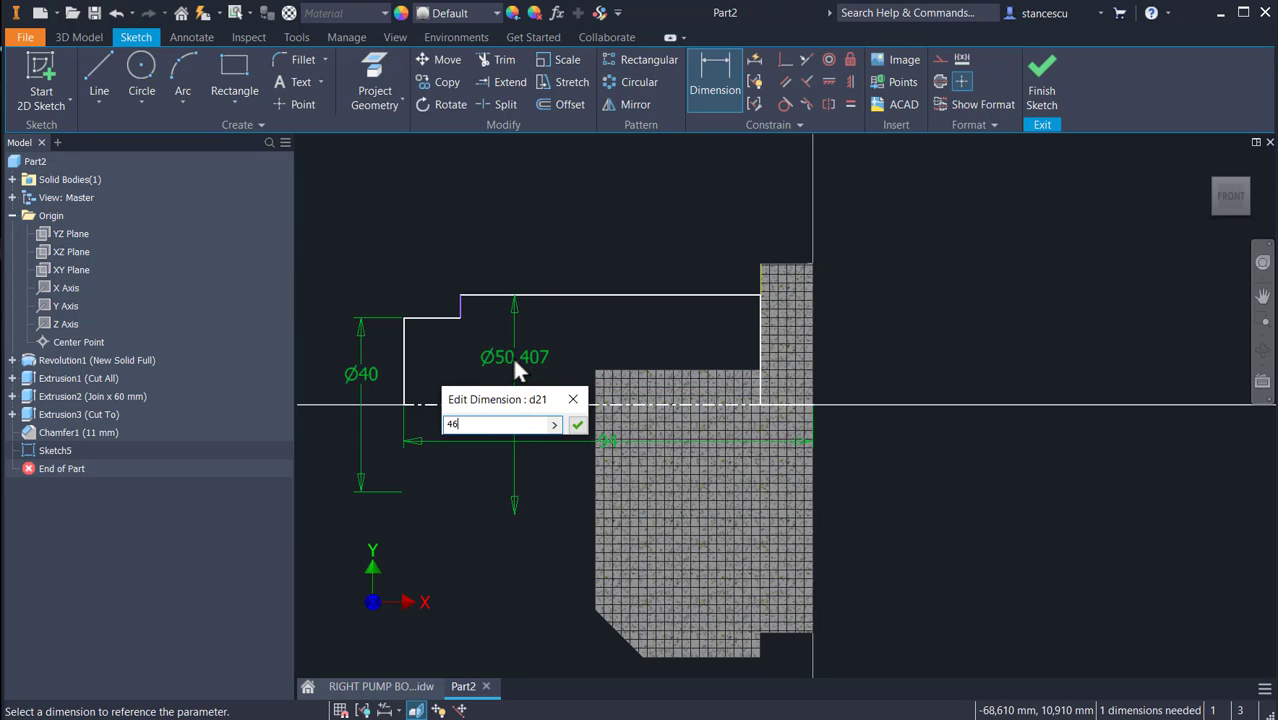
key(Return)
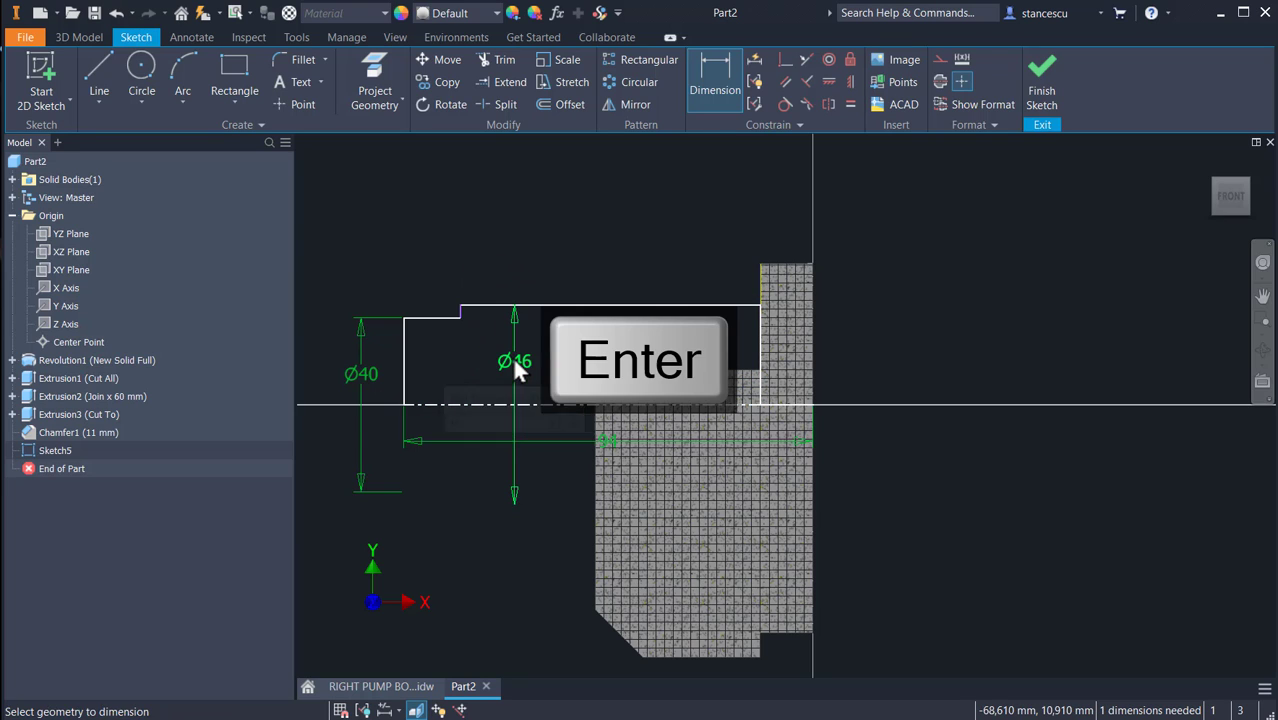
- Dimension the length of the short outer step as 16 mm
click(421, 316)
click(440, 251)
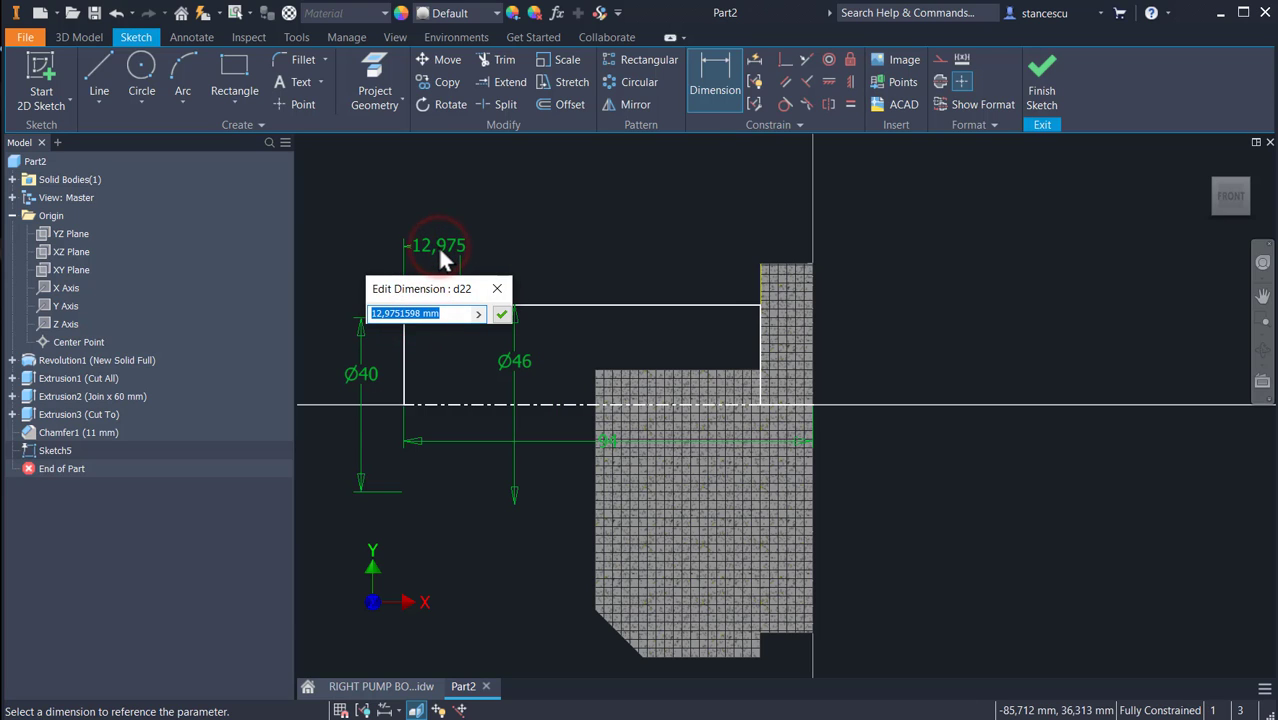
text(16)
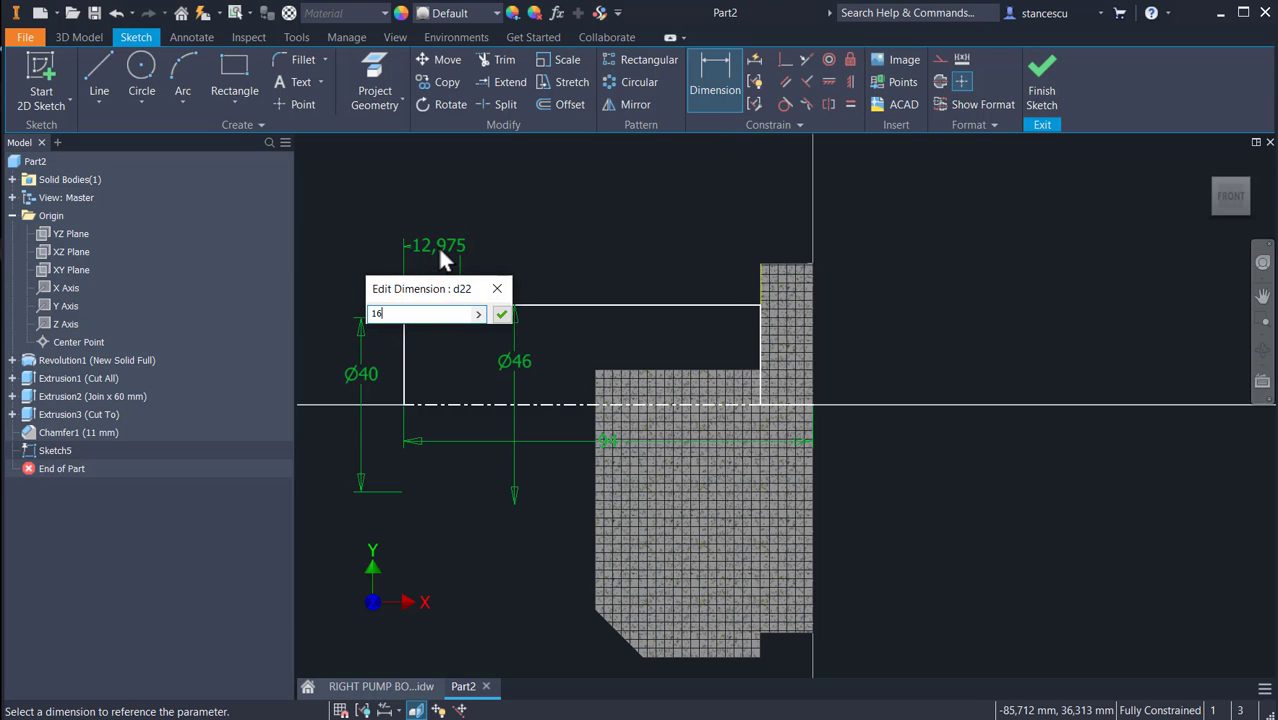
key(Return)
- Finish the sketch and revolve the stepped profile a full turn about its centerline, joined to the body
click(1041, 85)
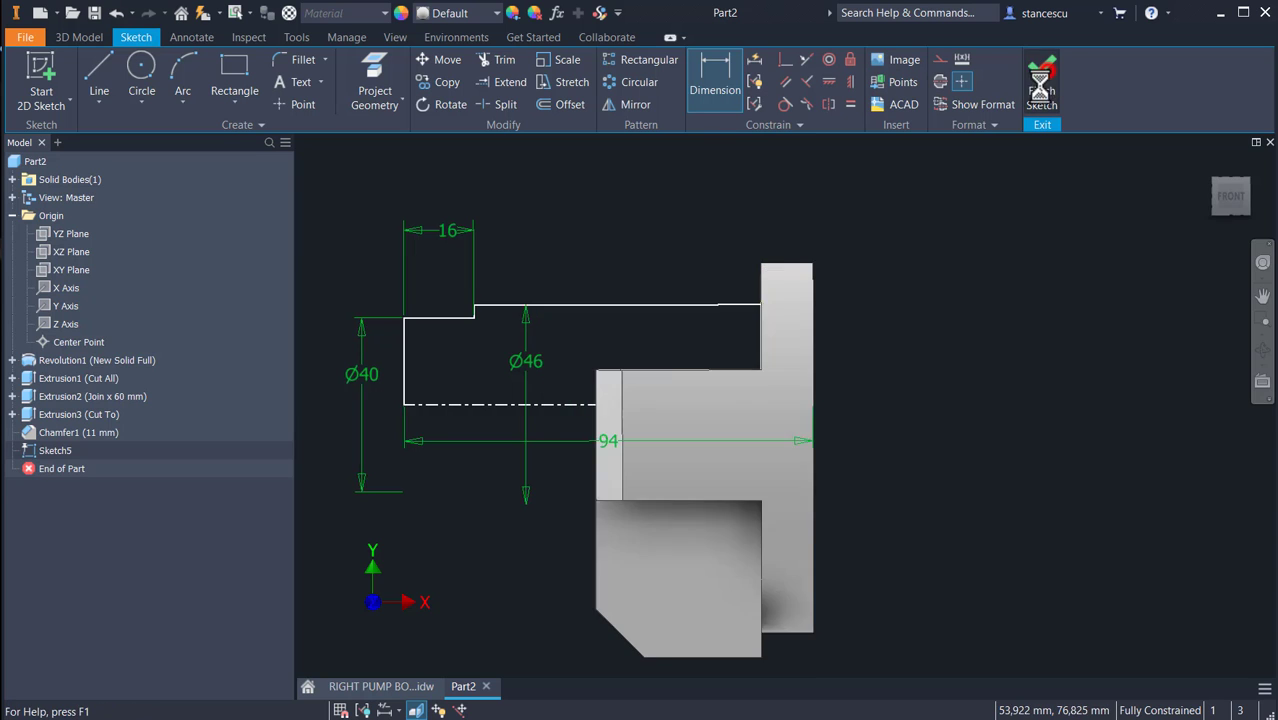
click(146, 88)
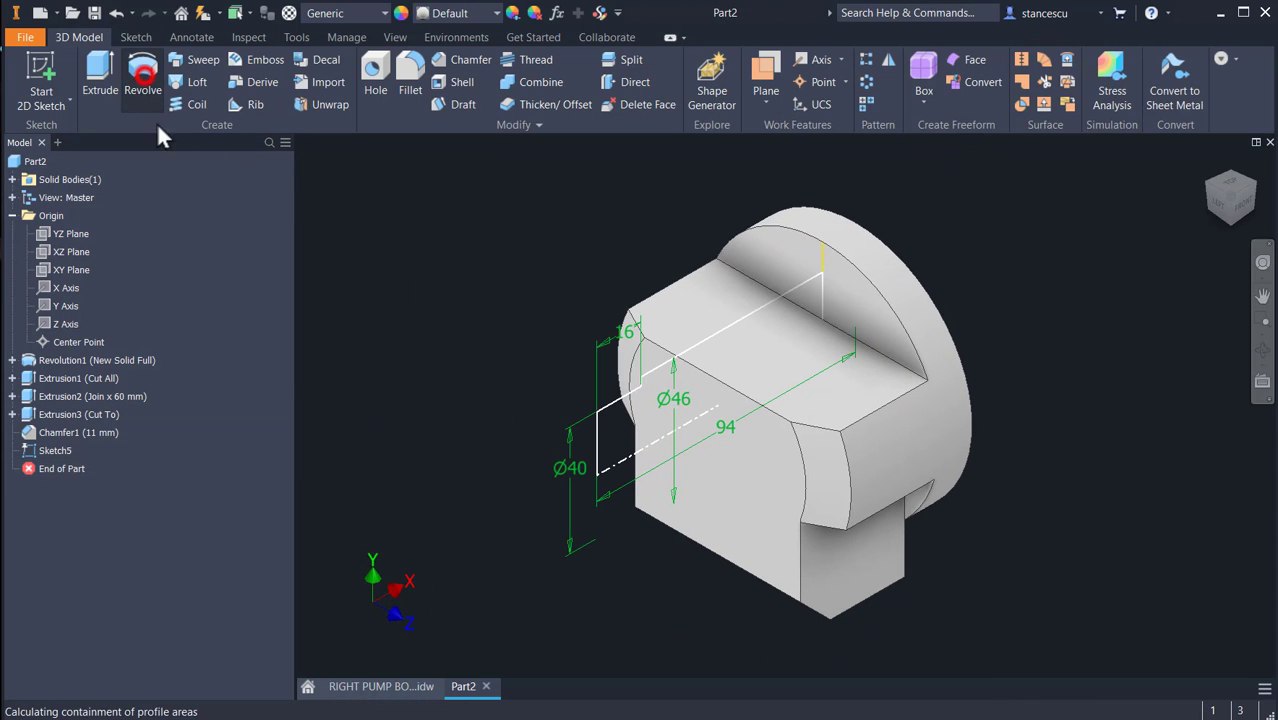
click(306, 329)
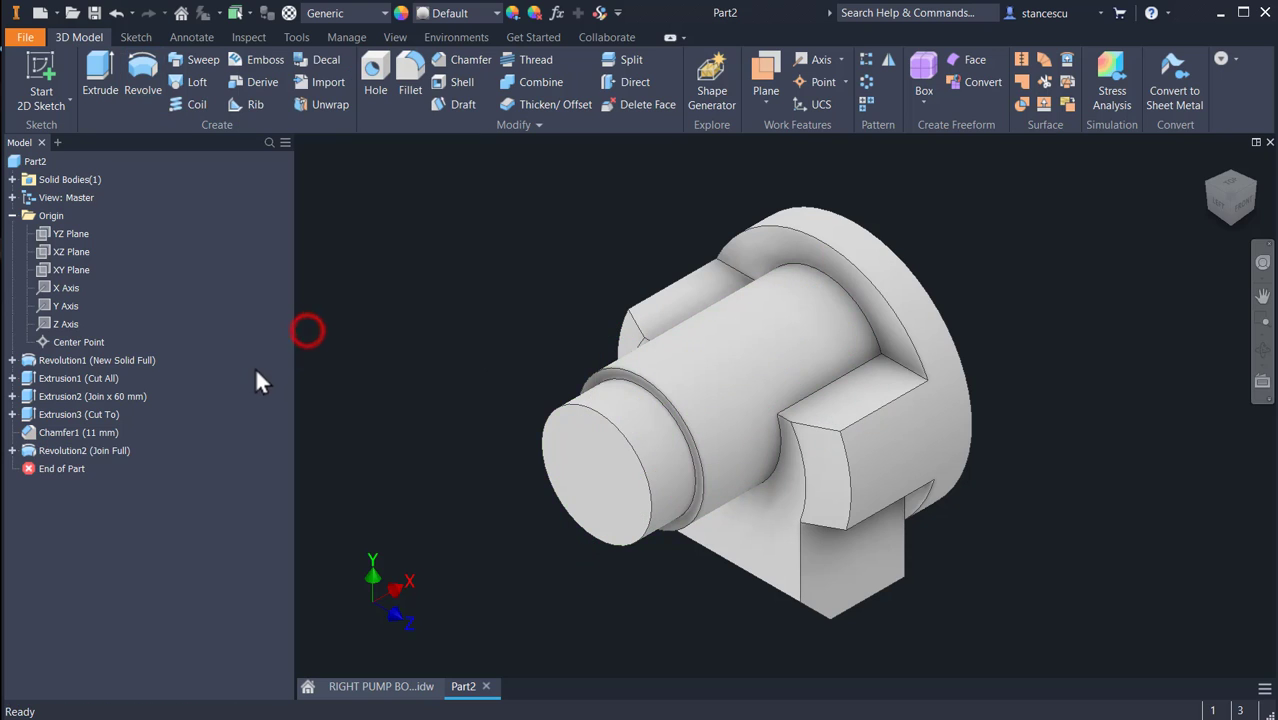
- Examine view C and section A-A in the RIGHT PUMP BODY drawing for the mounting flange dimensions, and return to the part
click(380, 686)
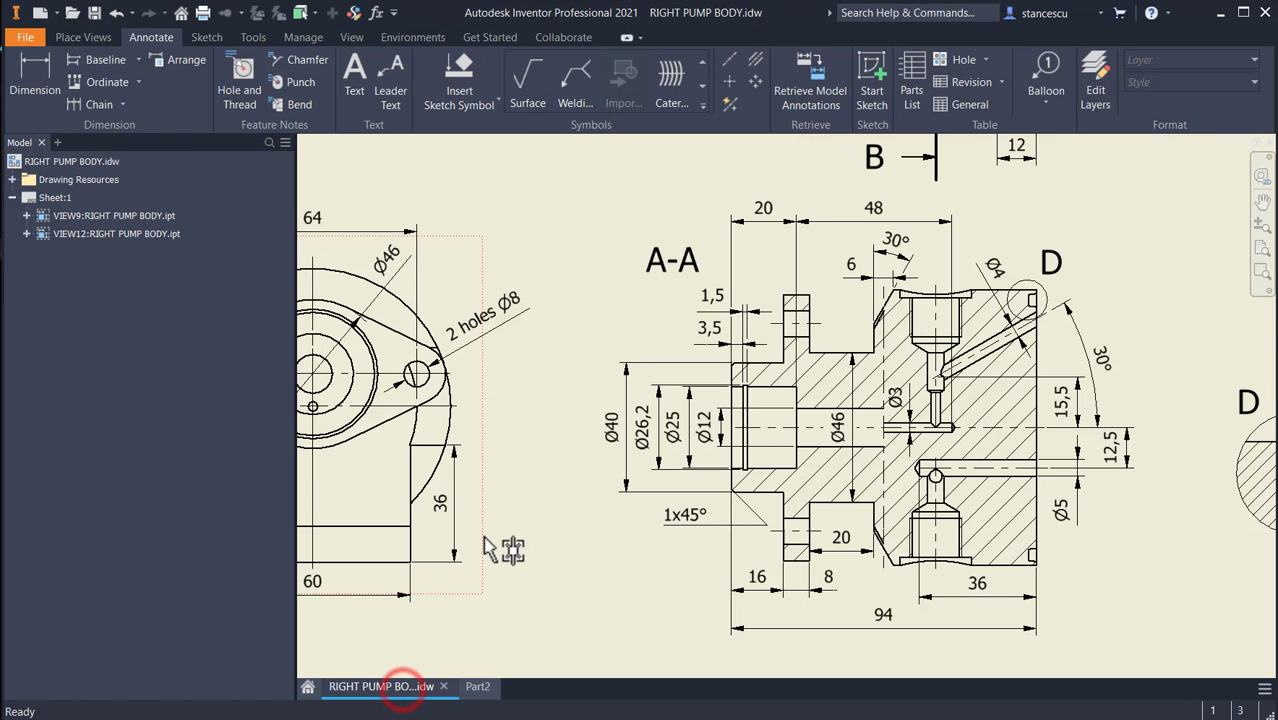
middle_drag(483, 536, 790, 512)
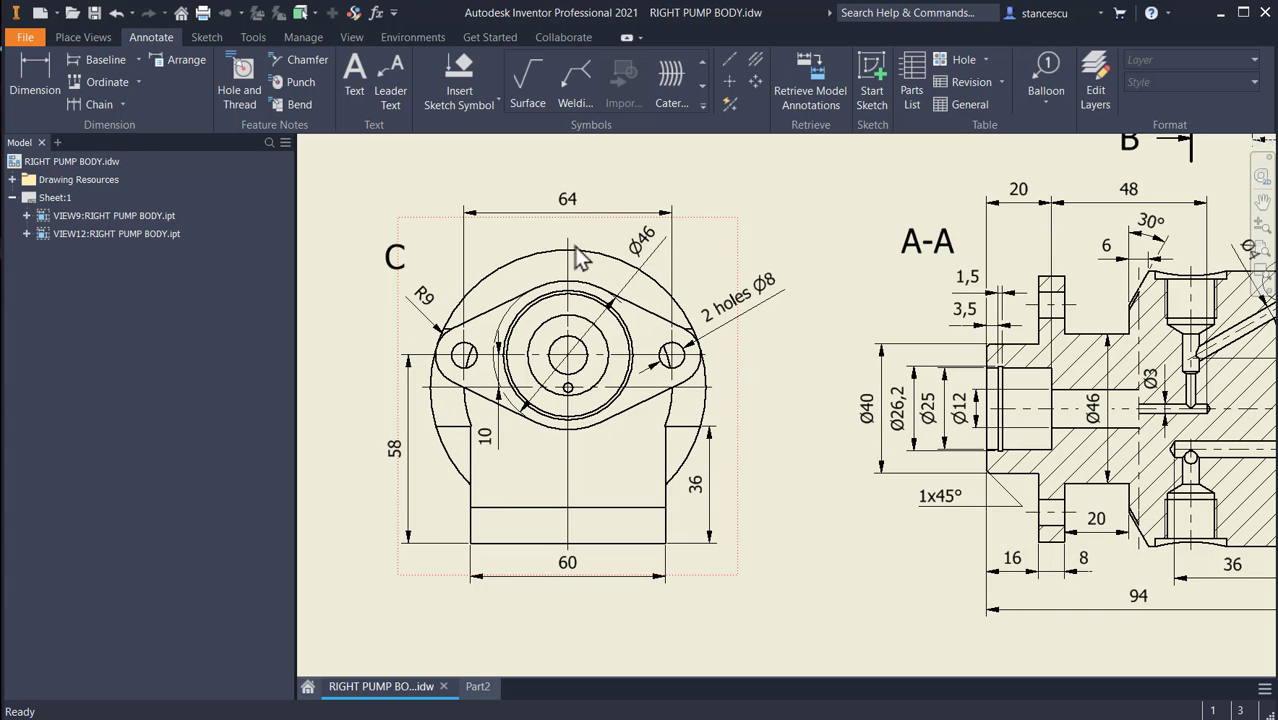
click(576, 213)
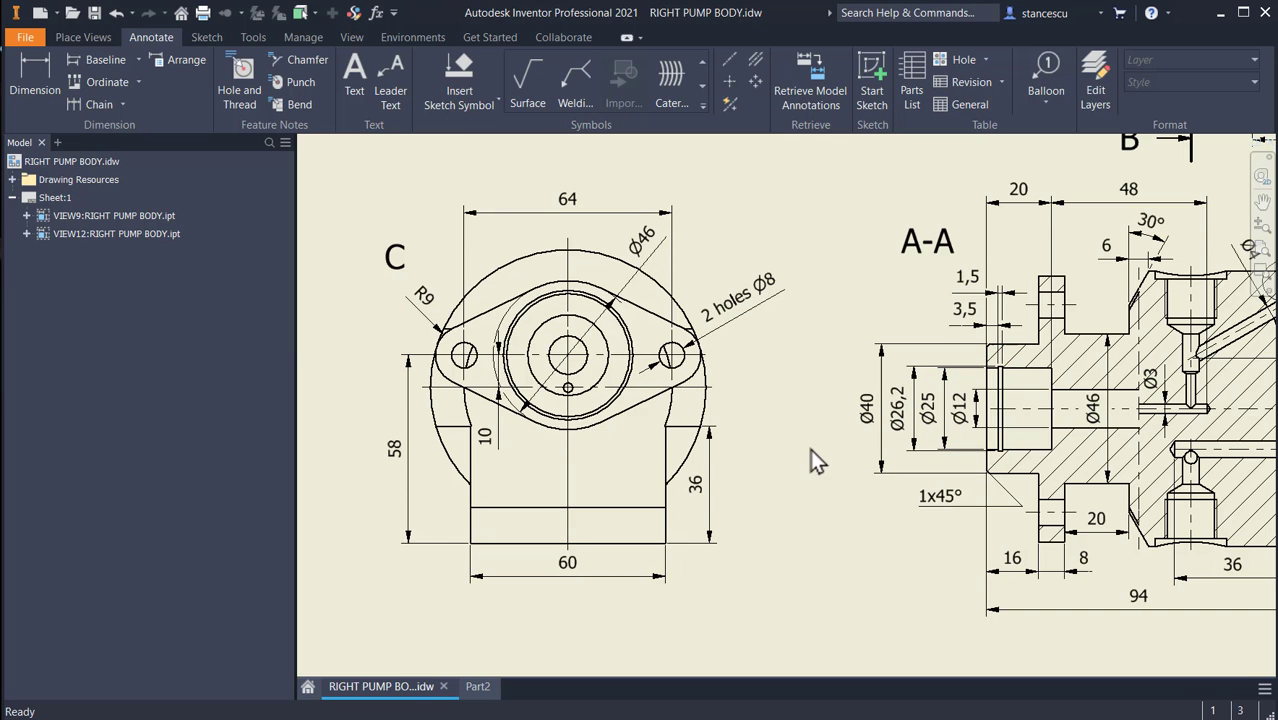
mouse_move(799, 486)
middle_down()
mouse_move(807, 405)
mouse_move(830, 531)
middle_up()
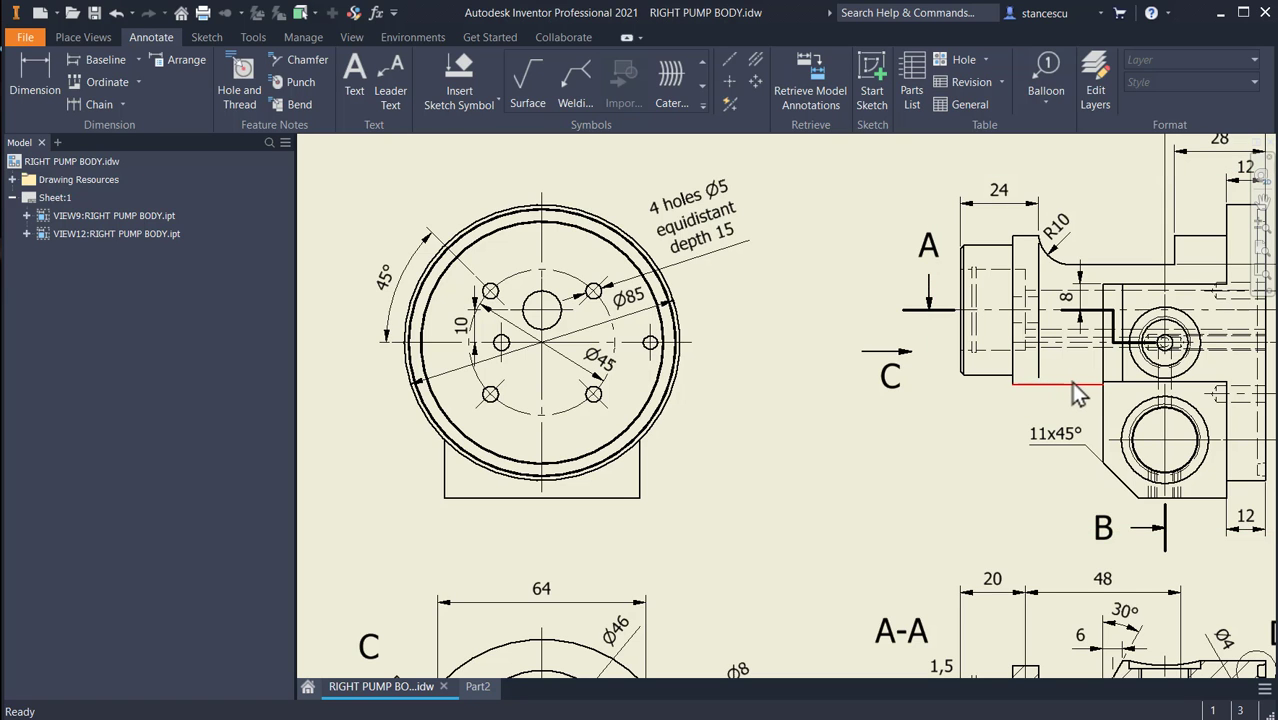
middle_drag(841, 443, 842, 225)
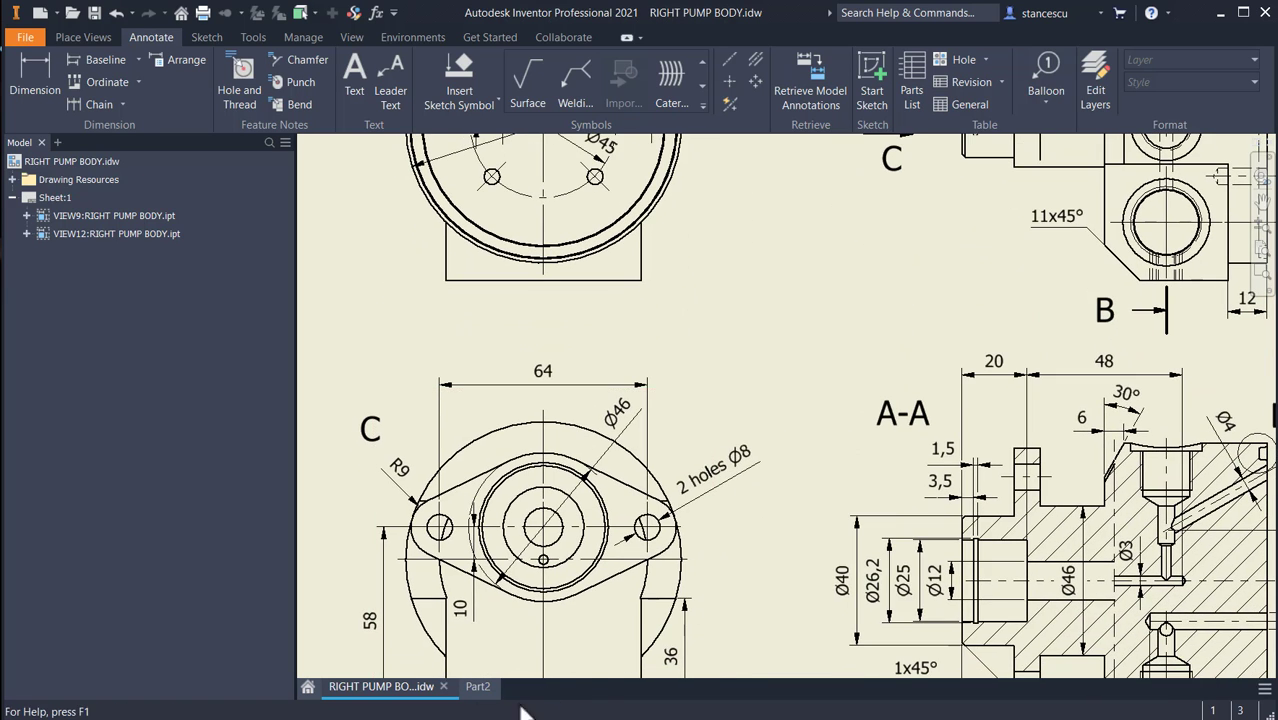
click(478, 687)
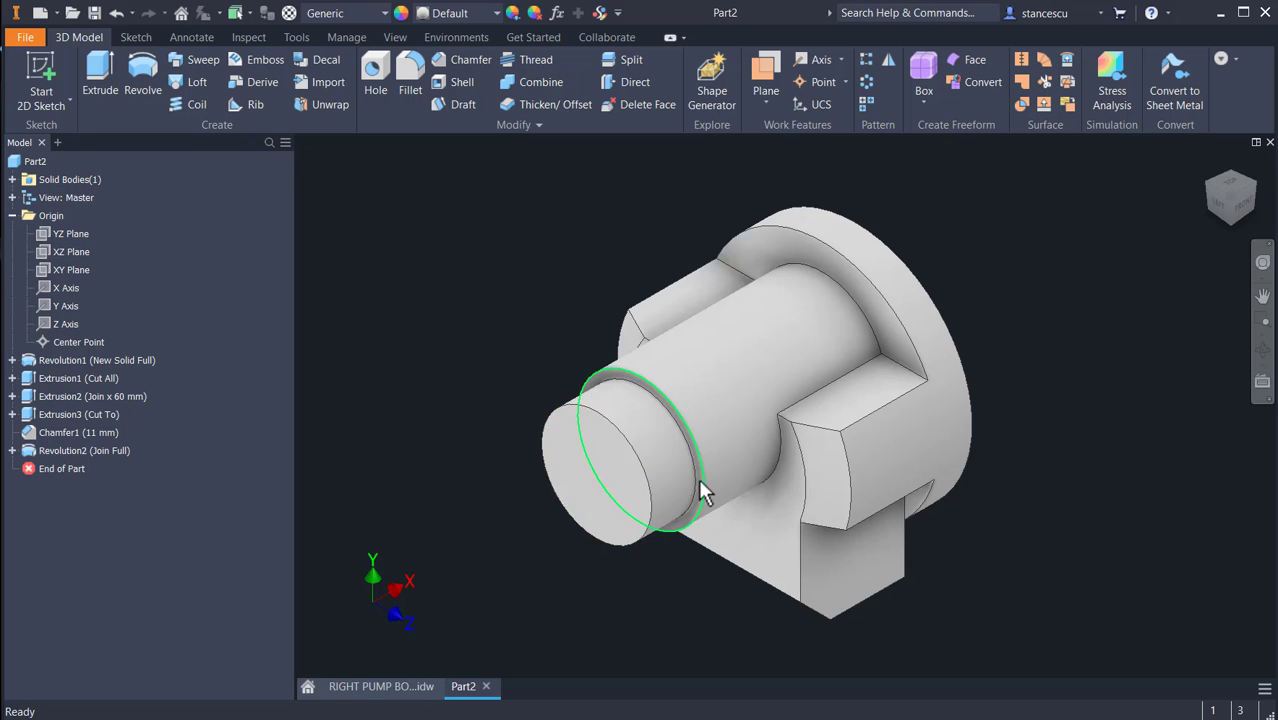
- Start a sketch on the ring-shaped shoulder face between the 46 mm and 40 mm shaft sections
scroll(700, 500, up, 3)
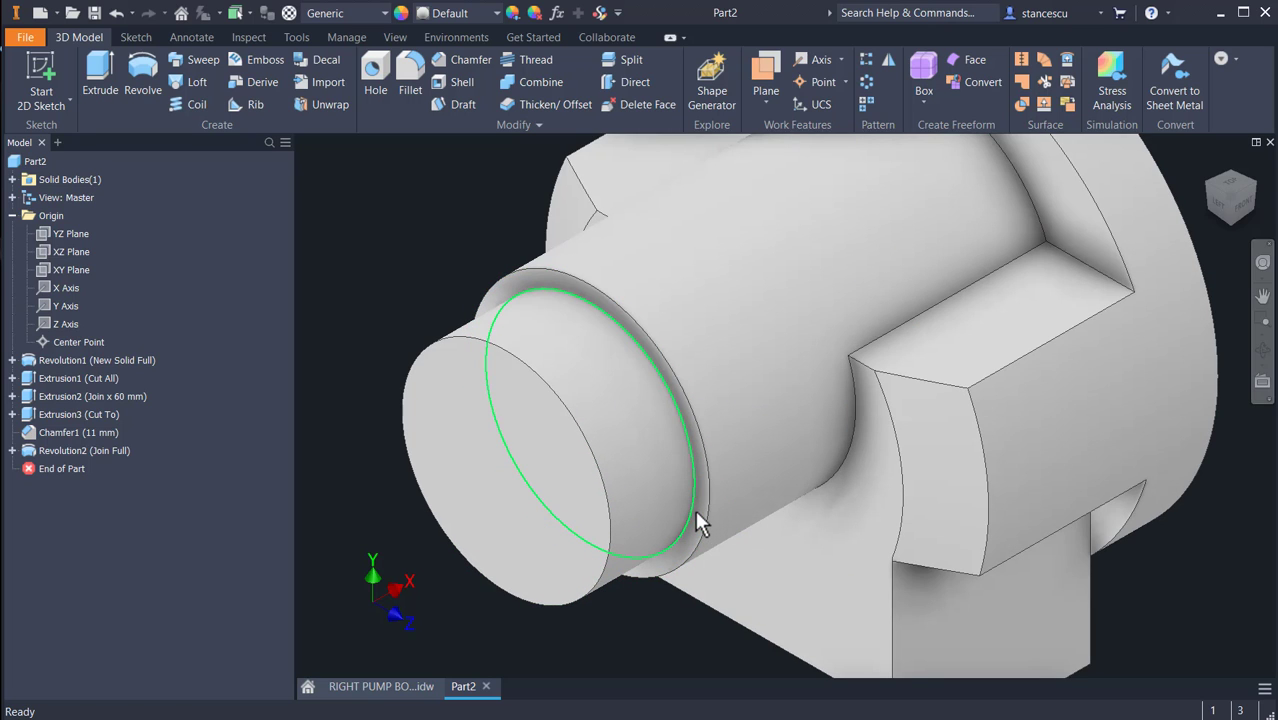
click(697, 515)
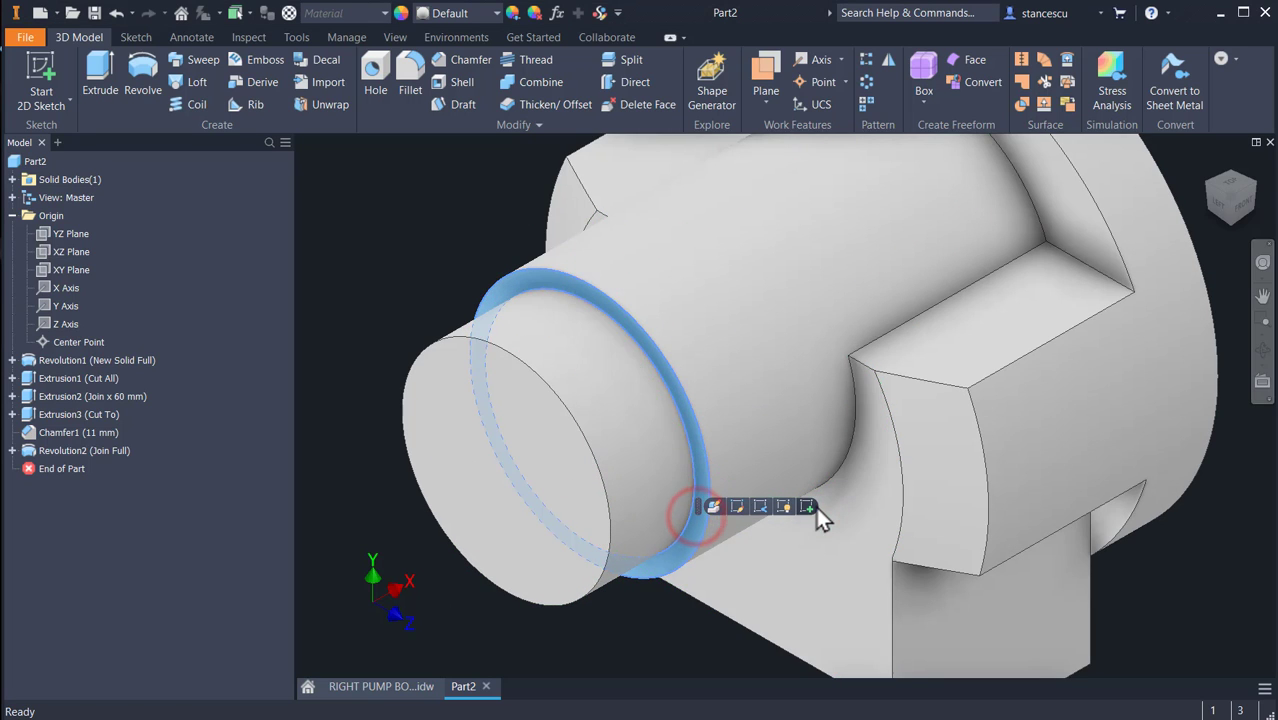
click(808, 507)
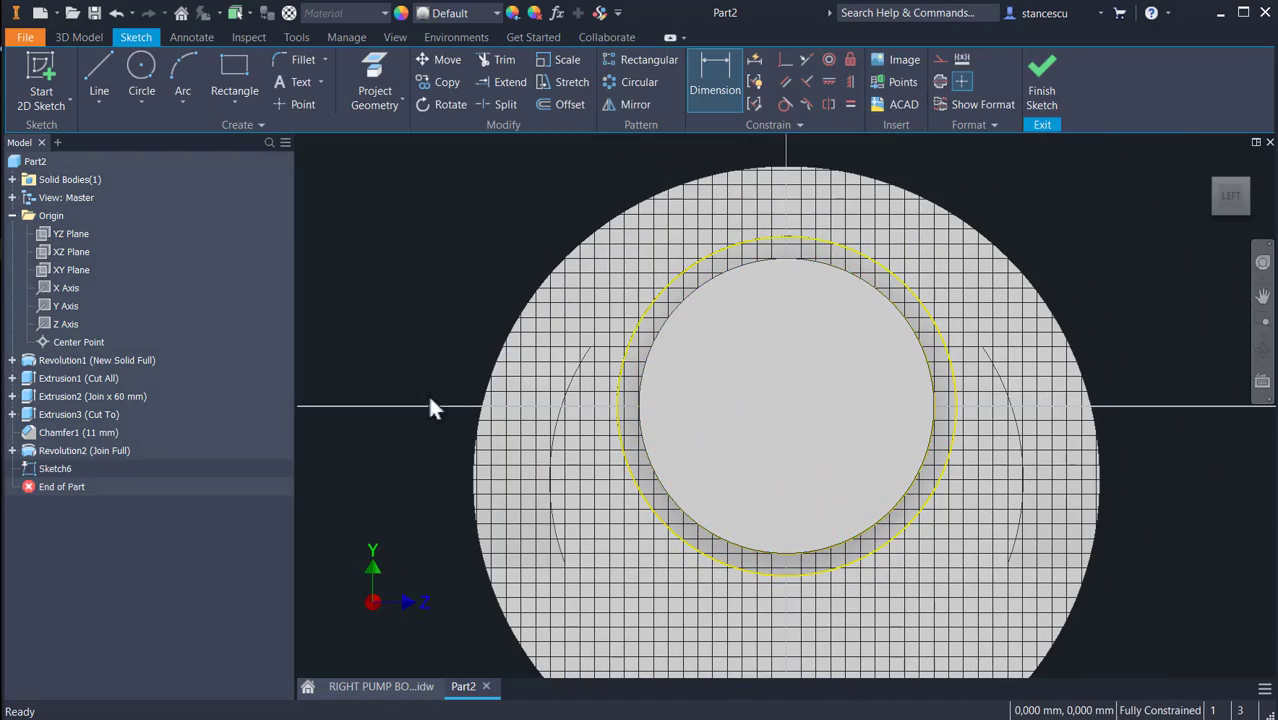
key(Home)
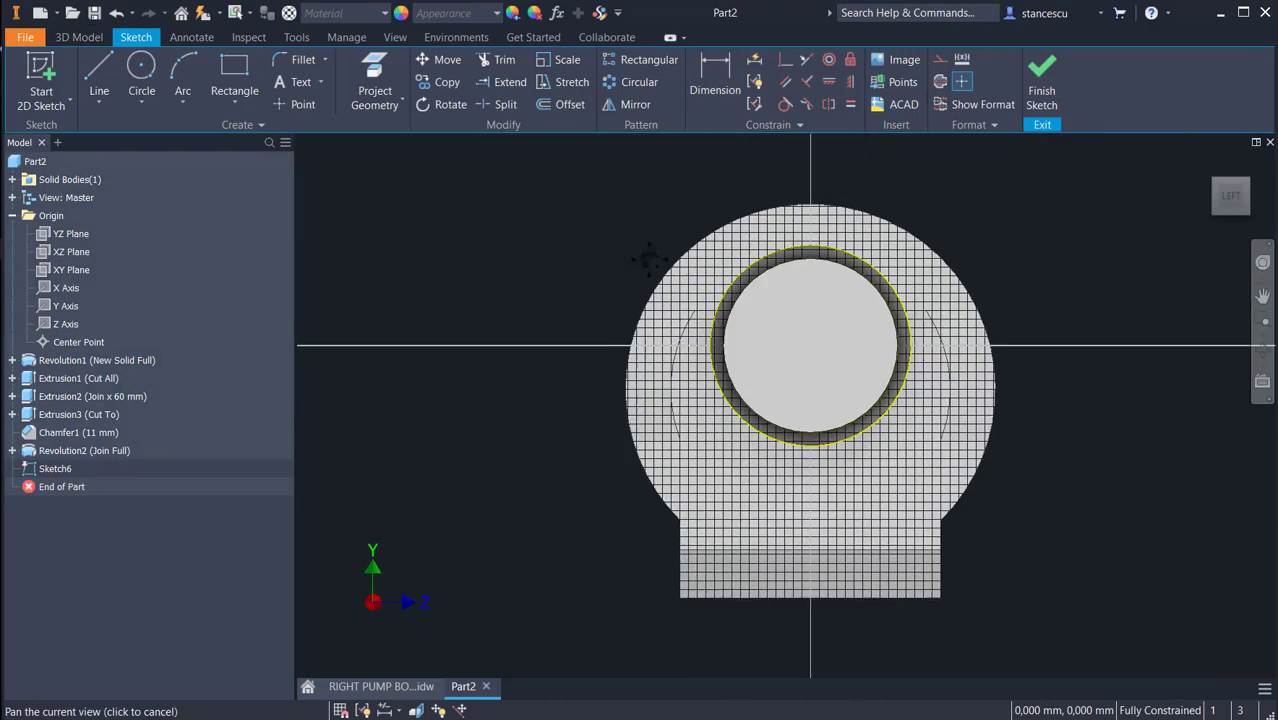
- Sketch a circle with a 9 mm radius to the left of the body, entering its size as a radius
click(141, 70)
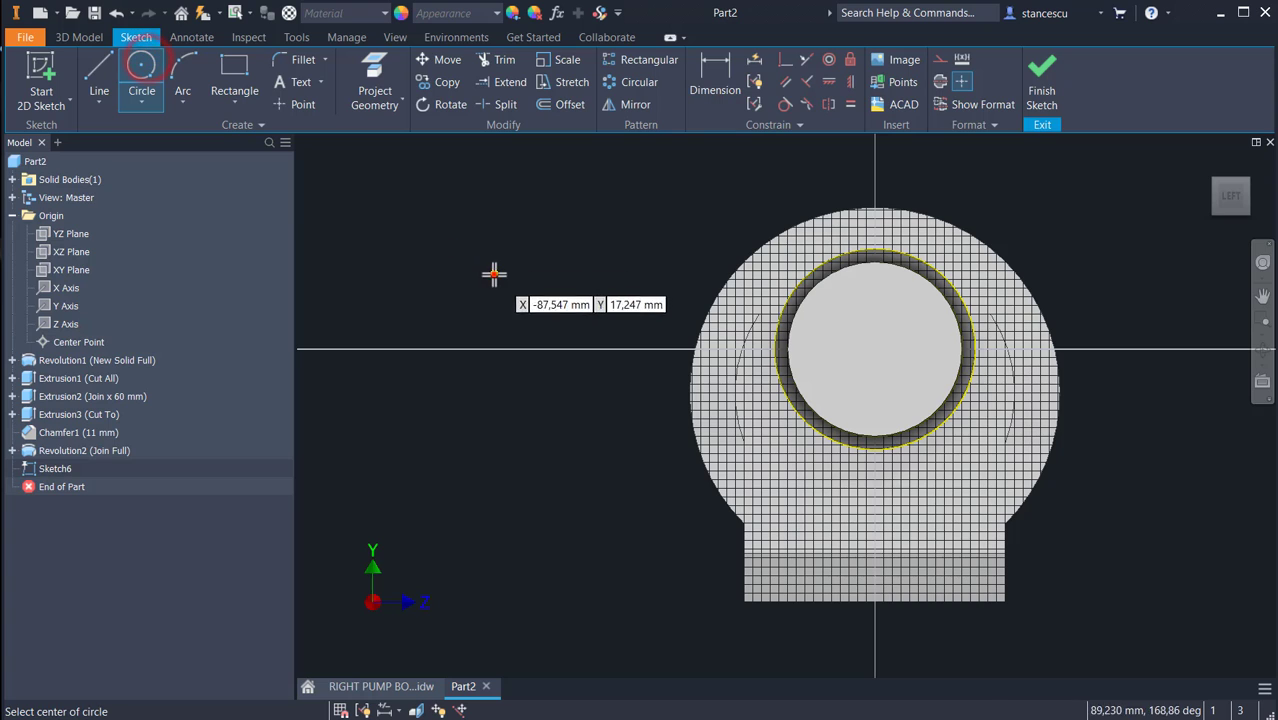
click(493, 274)
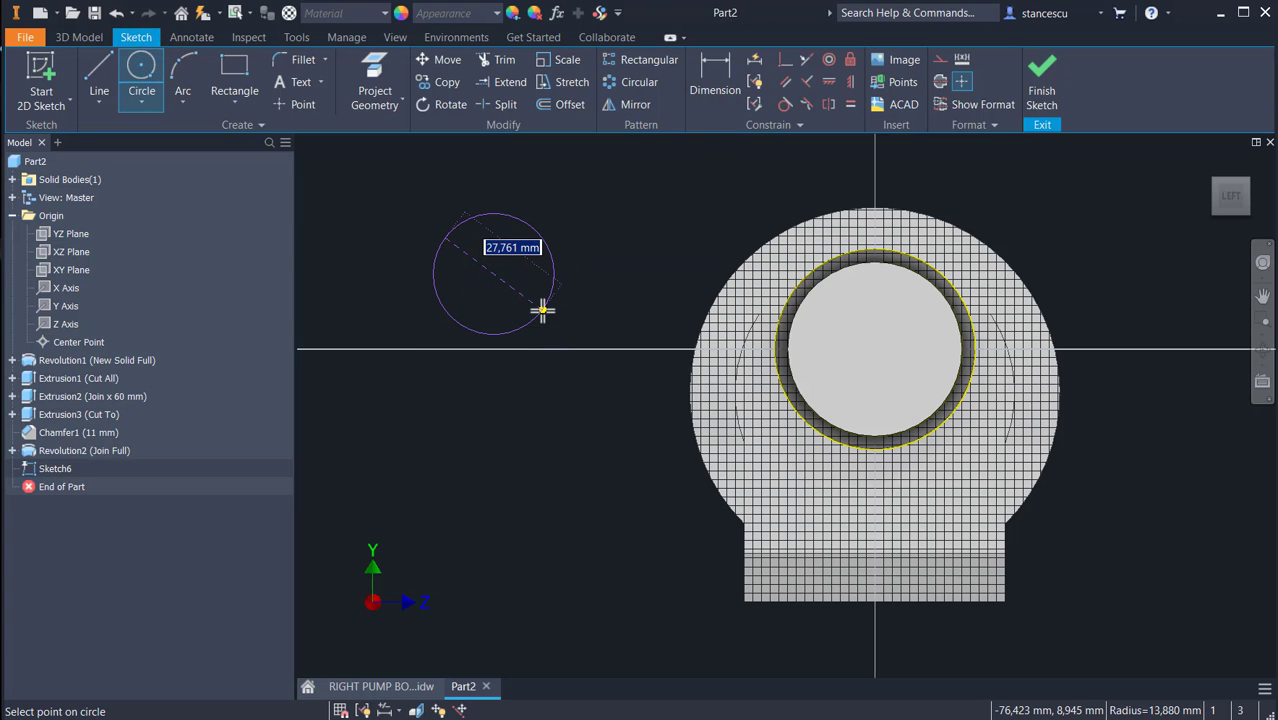
right_click(542, 311)
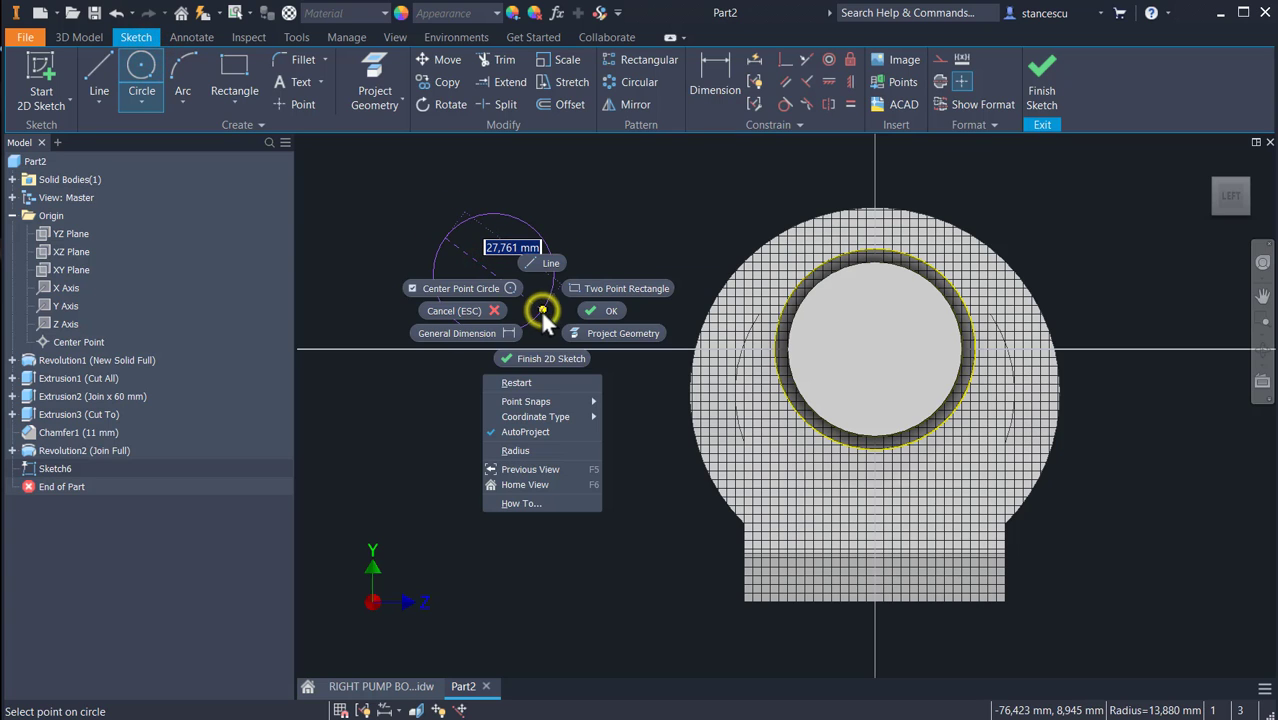
click(545, 455)
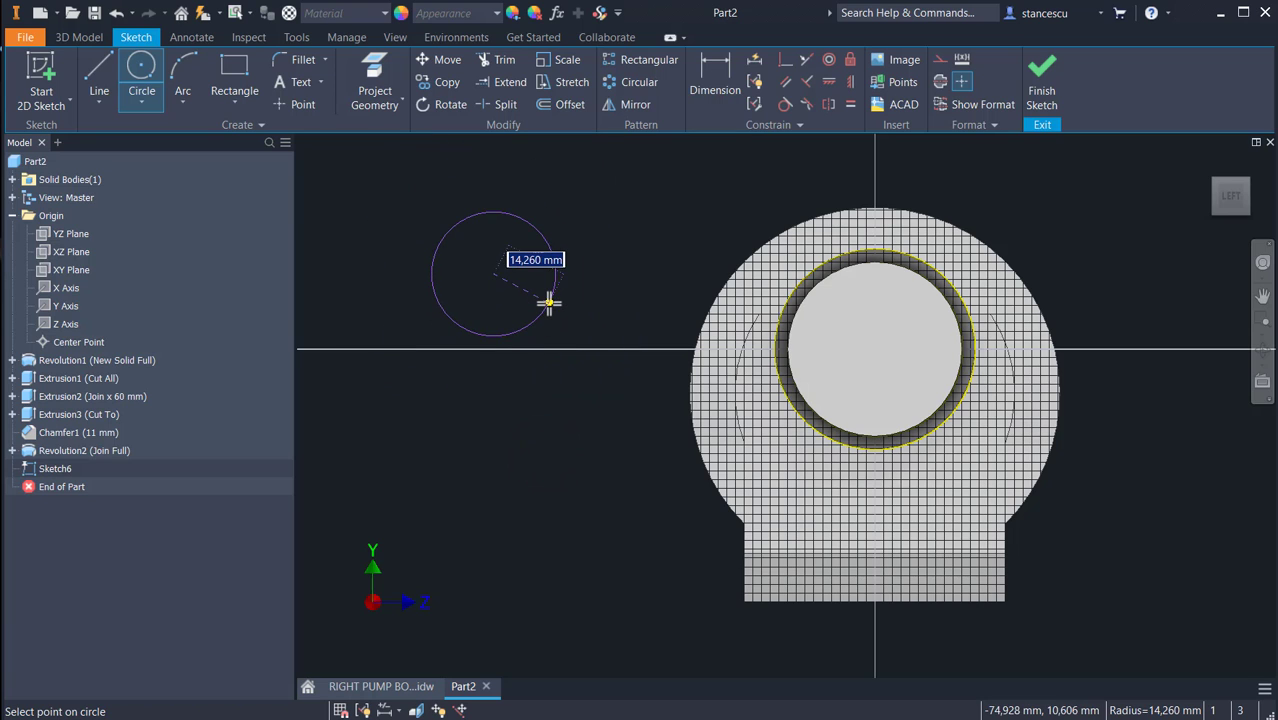
text(9)
key(Return)
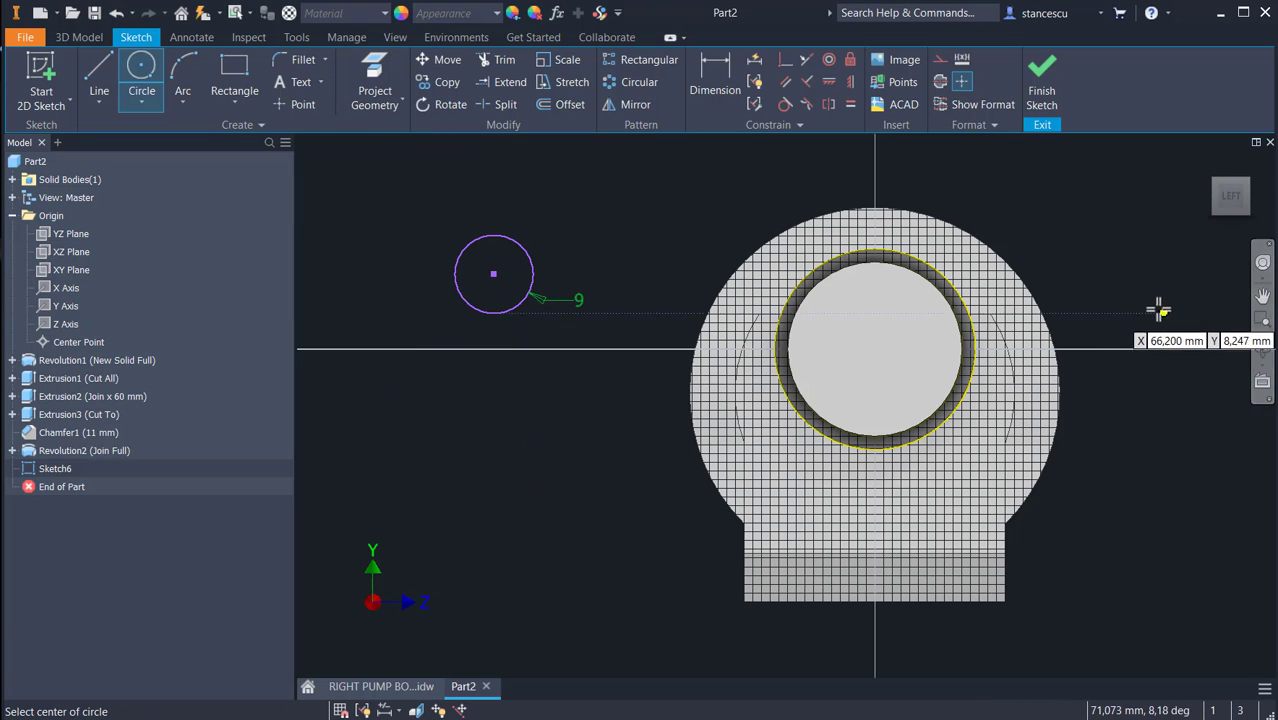
- Sketch a second circle to the right of the body and constrain it equal to the first circle
click(1160, 305)
text(9)
key(Return)
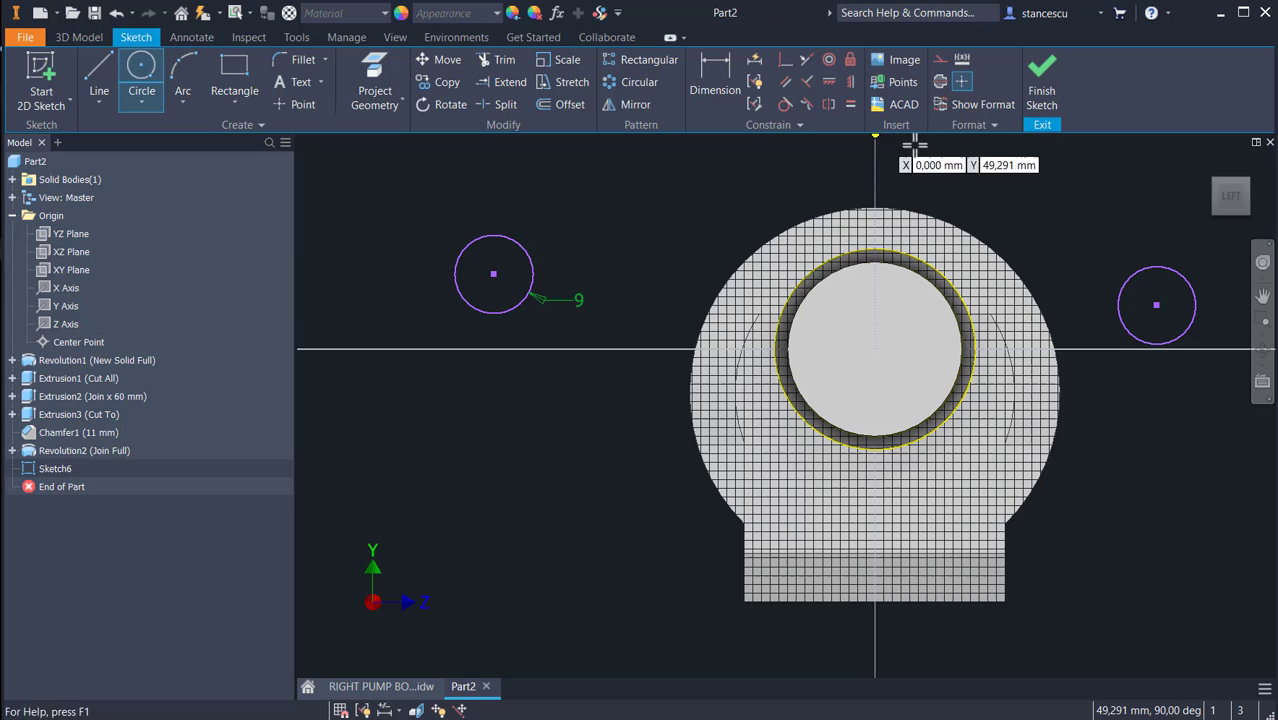
click(851, 104)
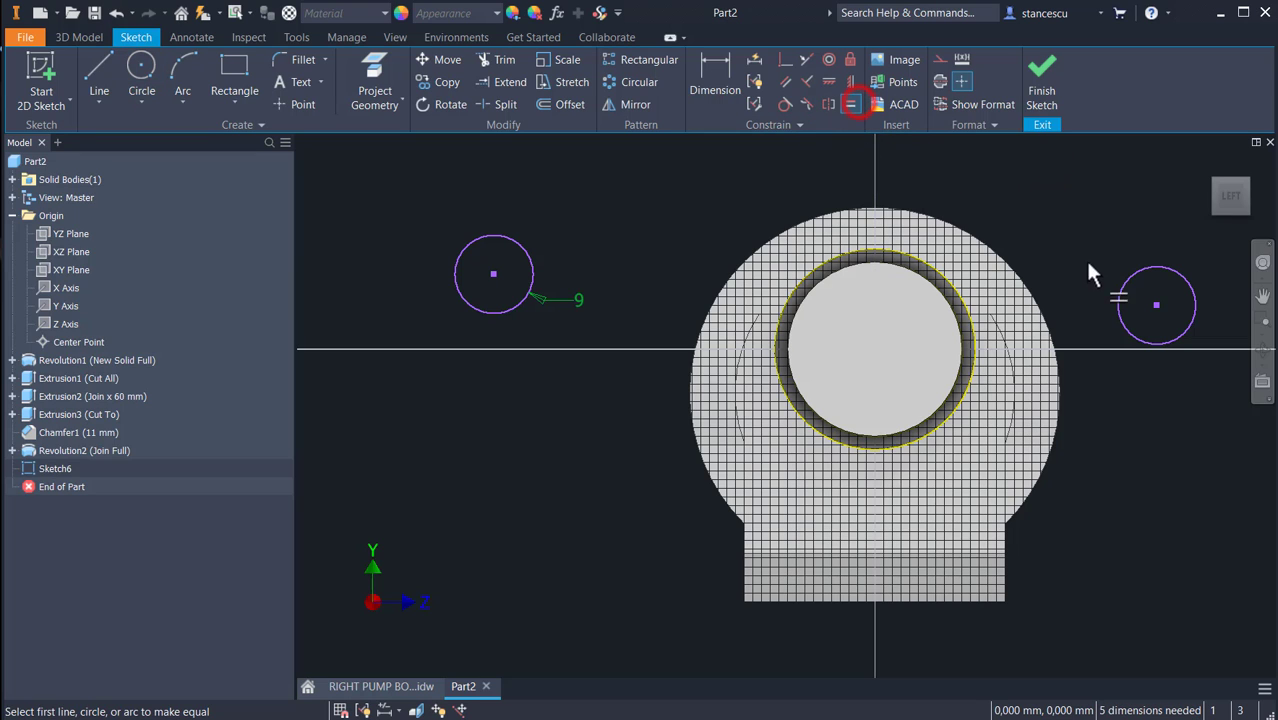
click(1144, 281)
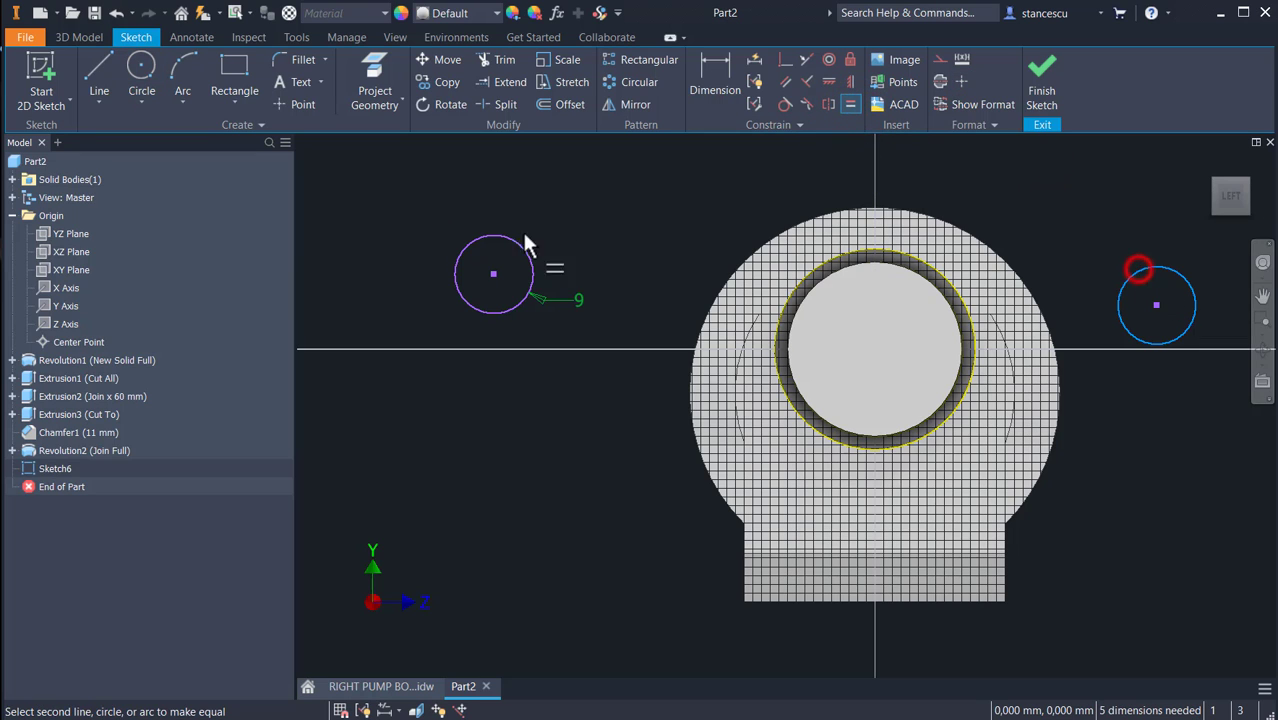
click(478, 239)
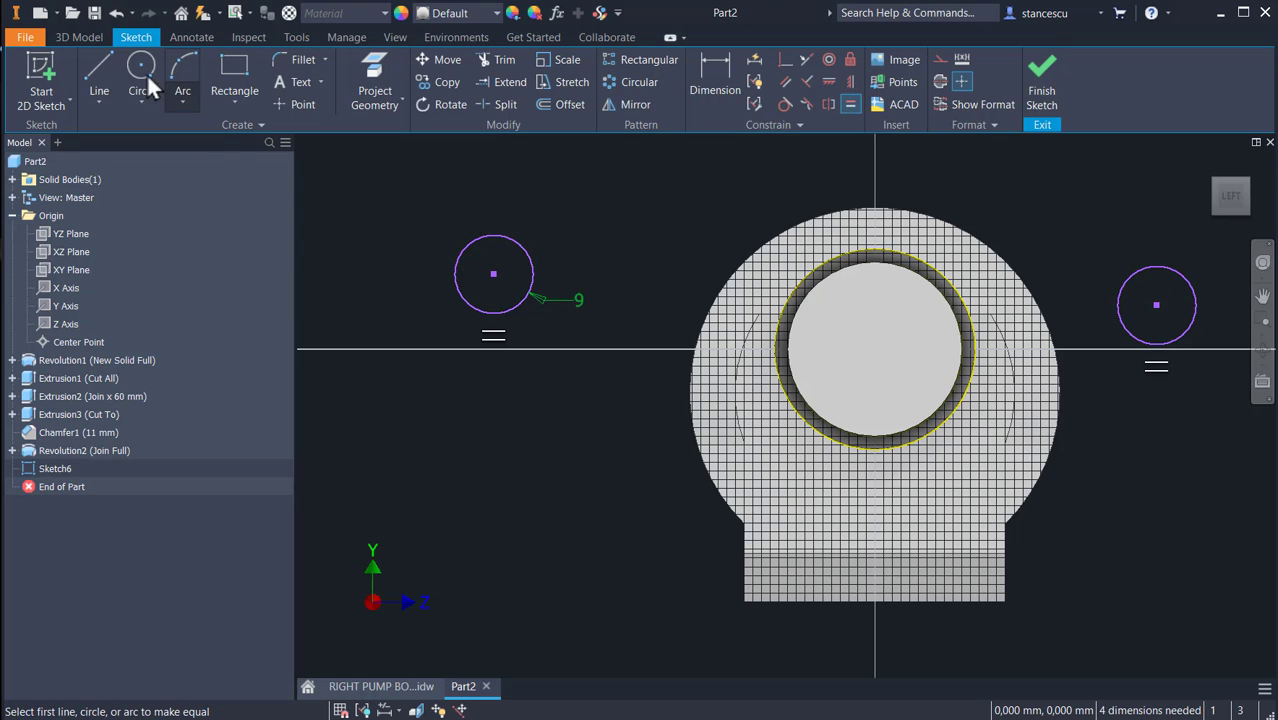
- Connect the two circle centers with a construction line and constrain that line horizontal
click(99, 68)
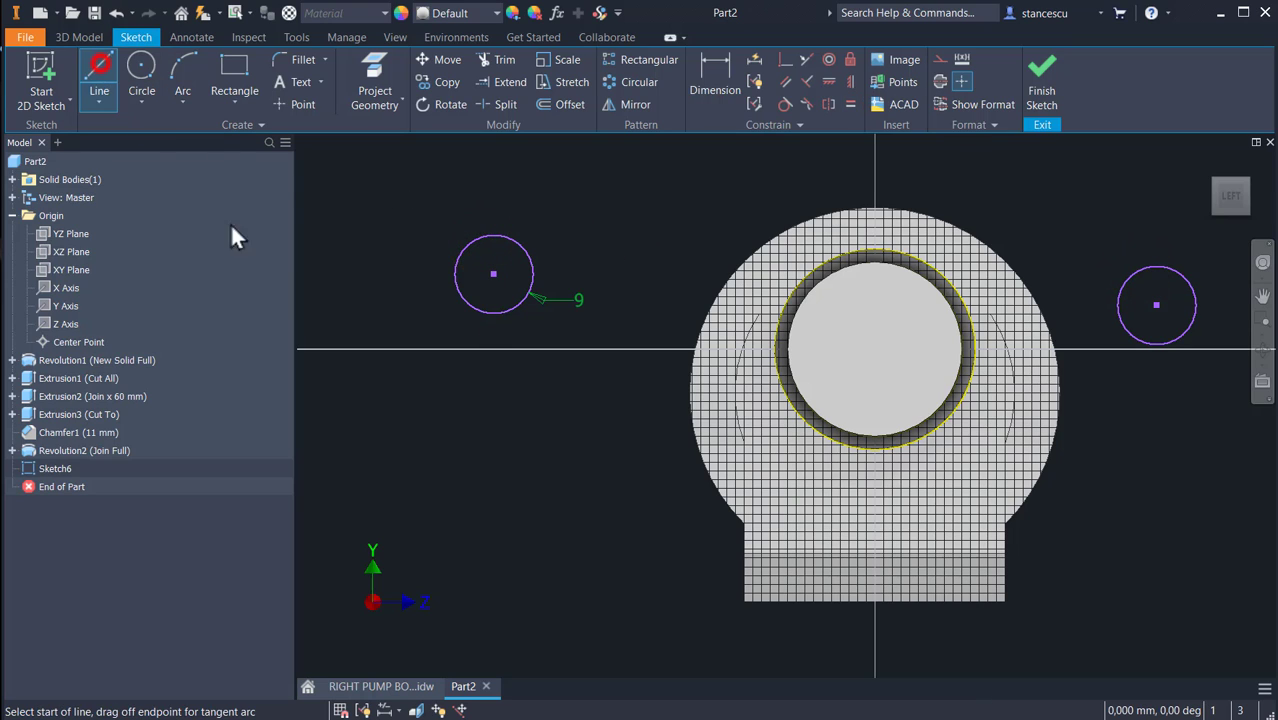
click(493, 273)
click(1157, 305)
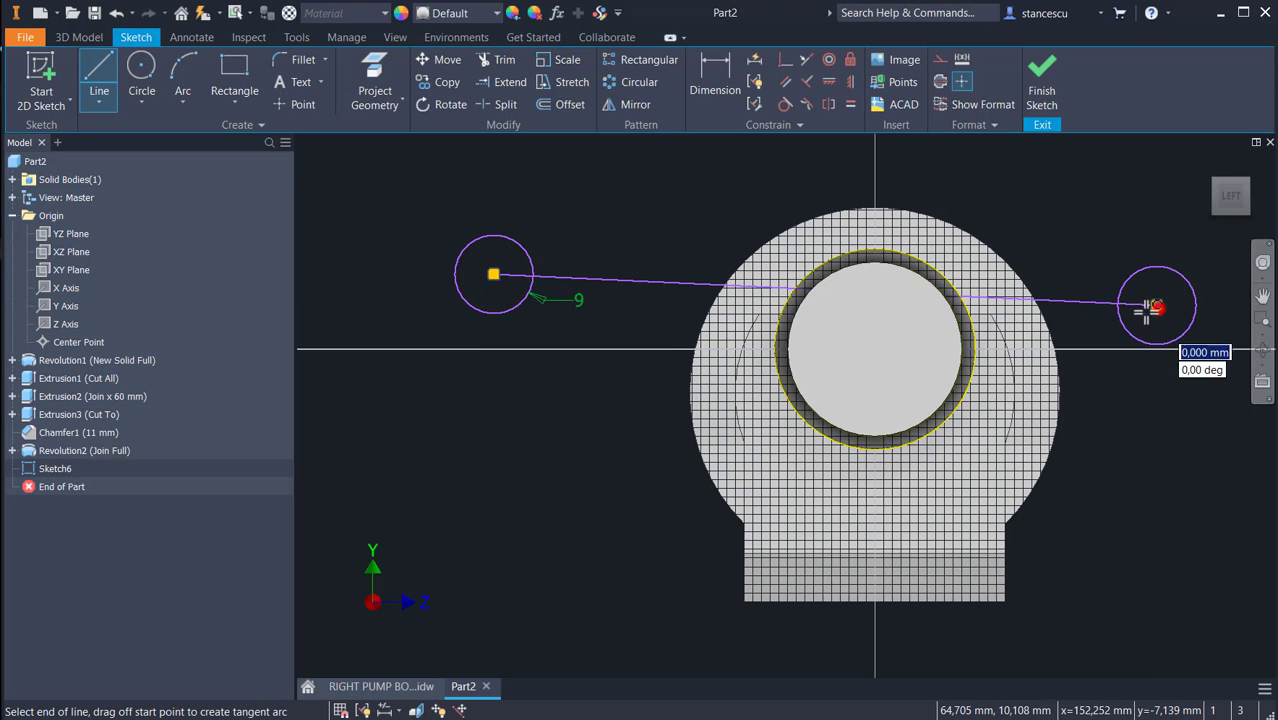
key(Escape)
click(1090, 290)
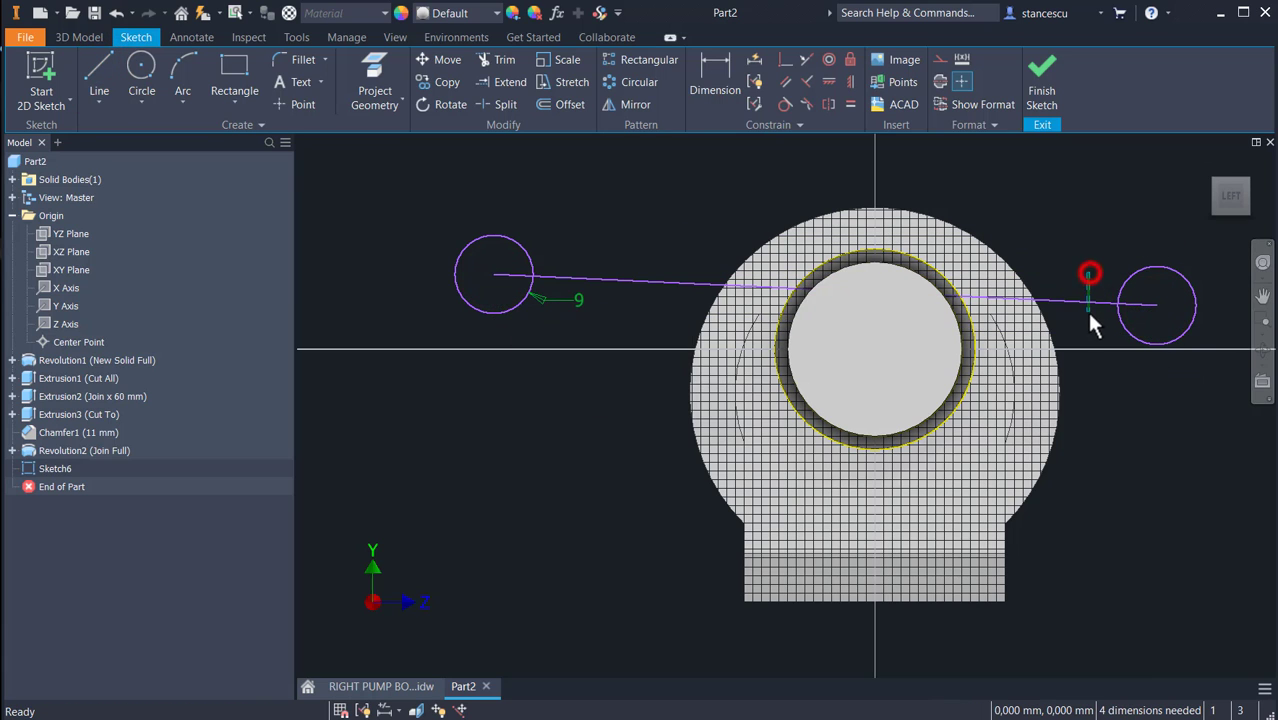
click(942, 60)
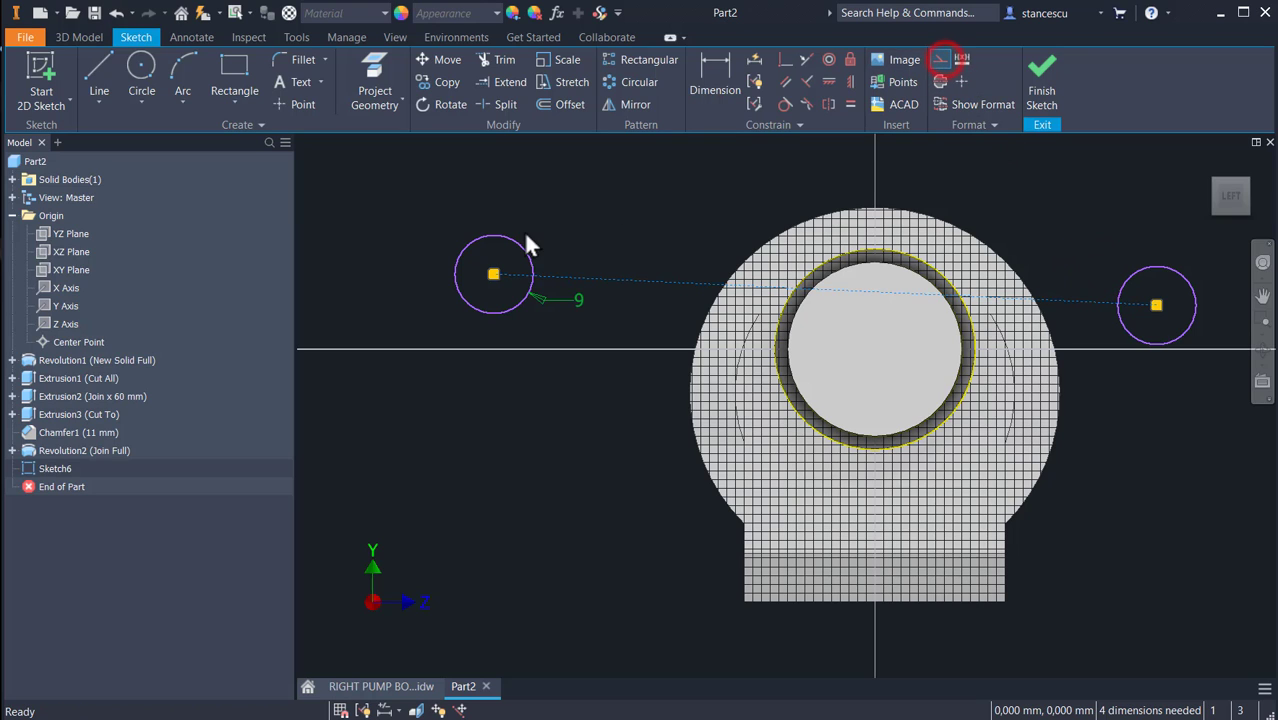
click(828, 82)
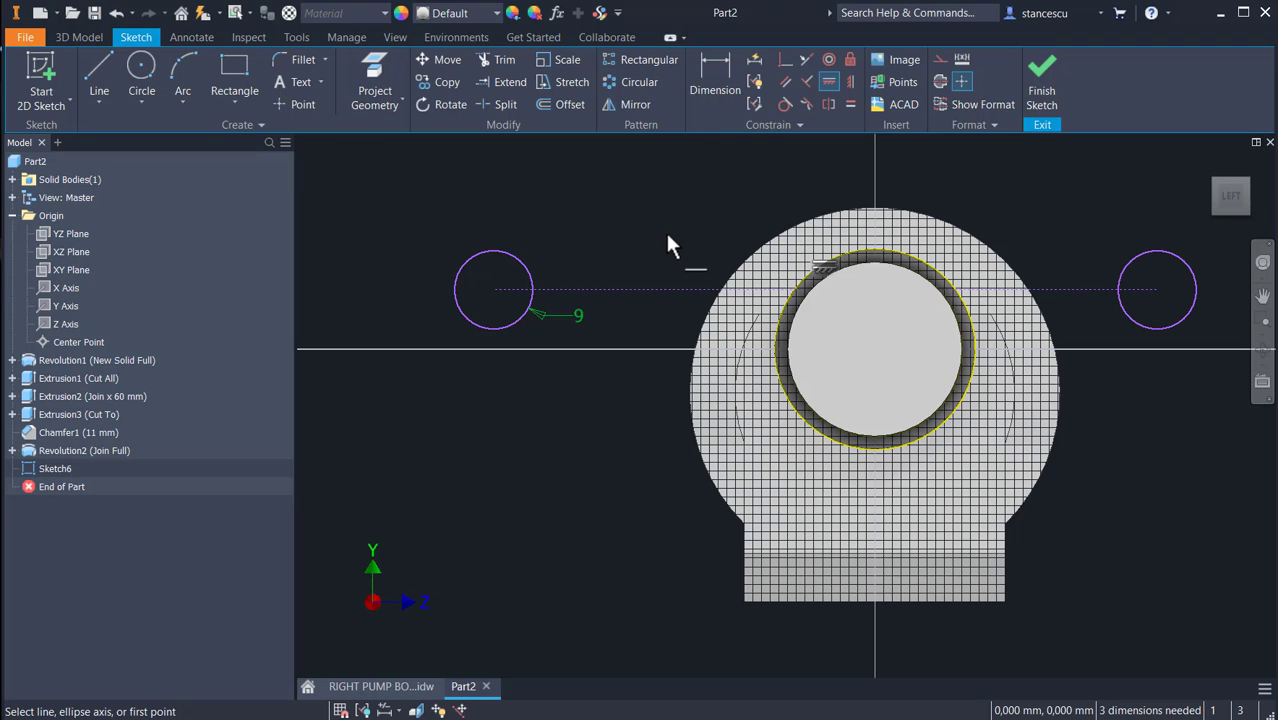
- Slice the graphics at the sketch plane and make the construction line's midpoint coincident with the shaft's center point
key(F7)
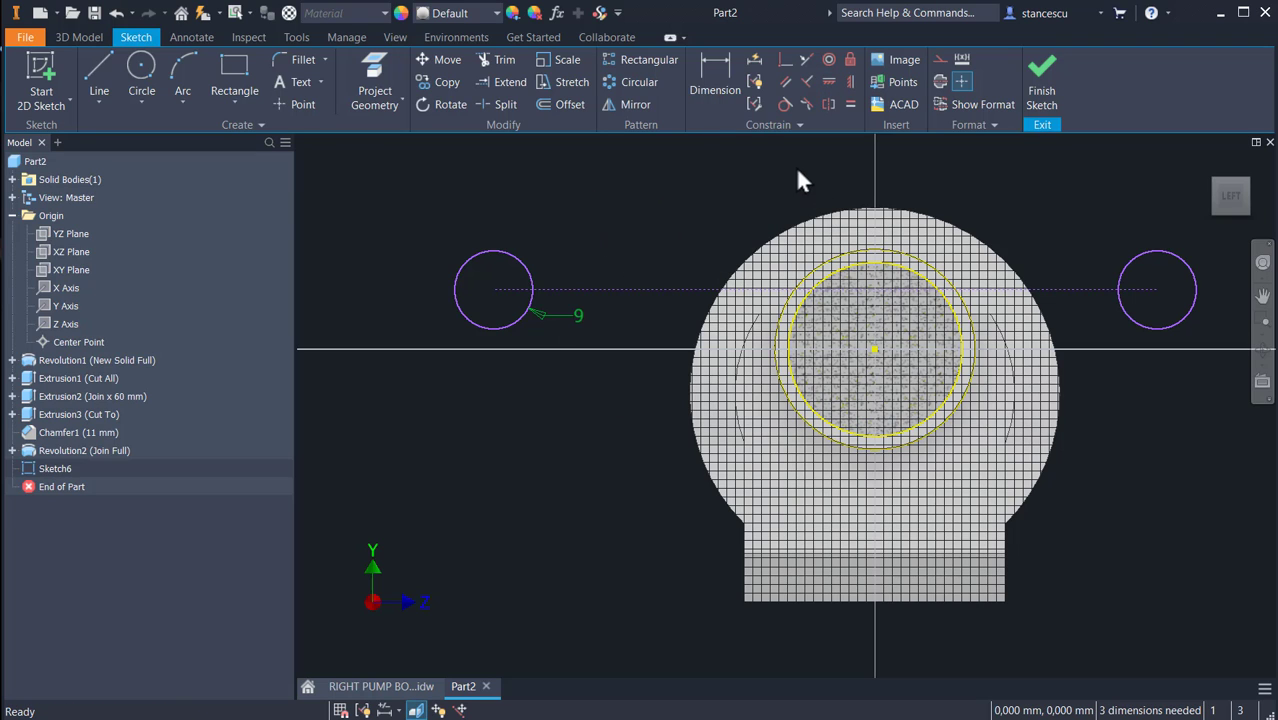
click(785, 62)
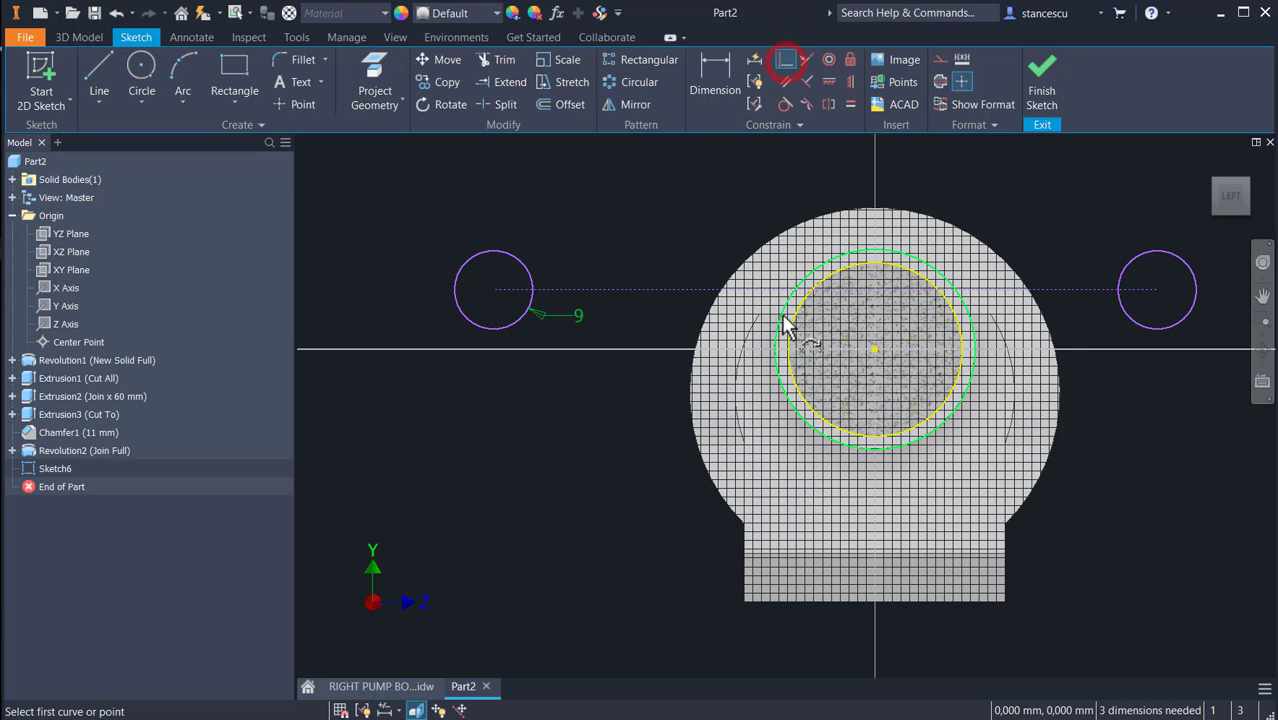
click(826, 290)
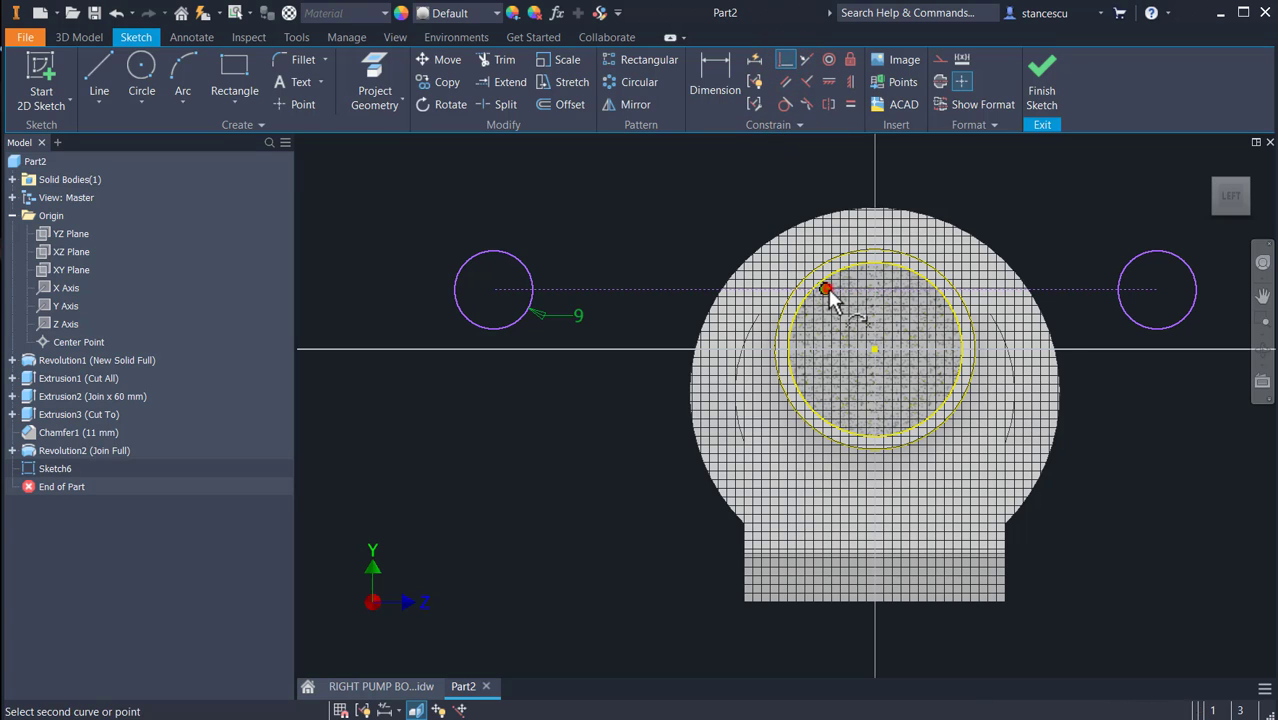
click(875, 349)
mouse_move(533, 462)
middle_down()
mouse_move(522, 445)
mouse_move(471, 436)
middle_up()
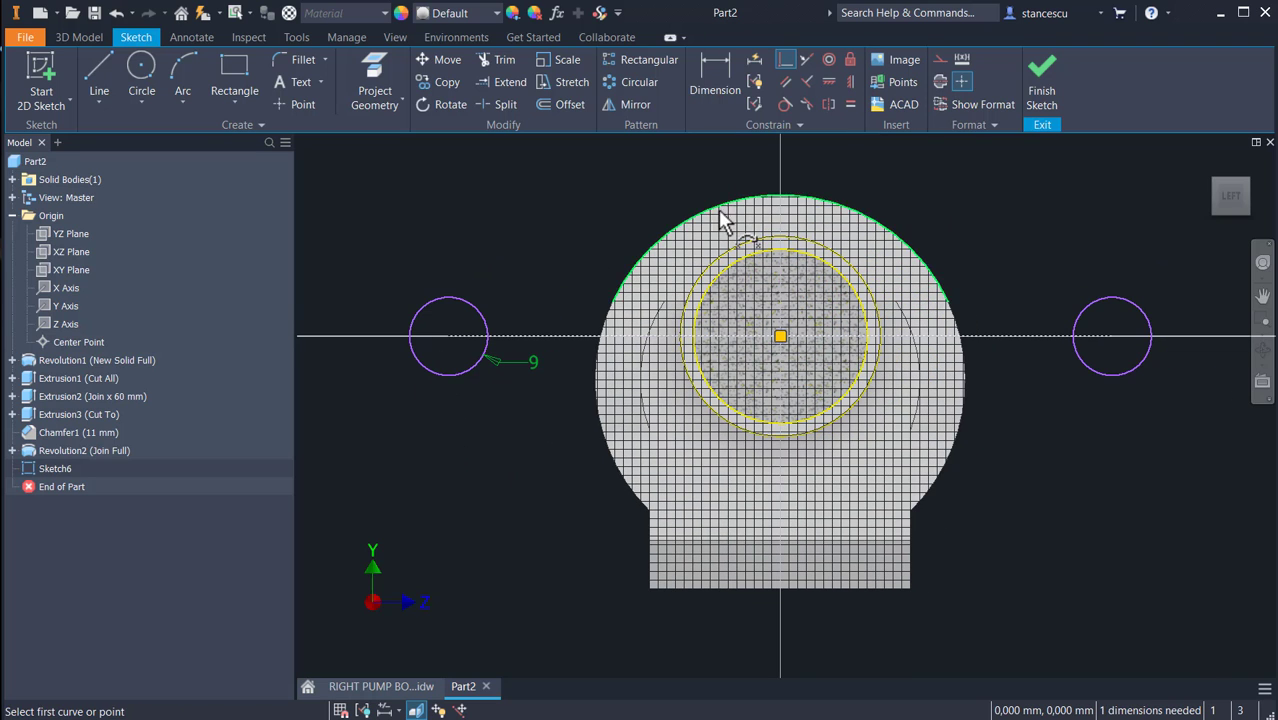
key(Escape)
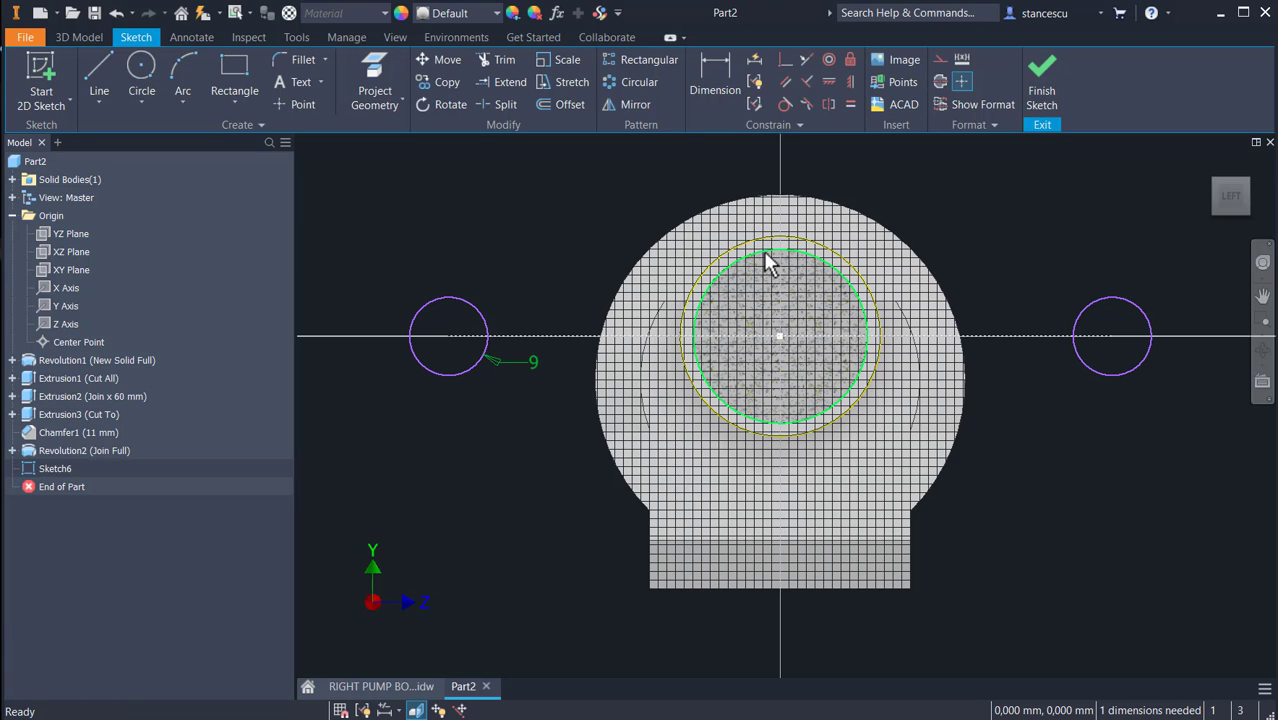
- Change the inner and outer projected shaft circles to construction geometry
click(760, 250)
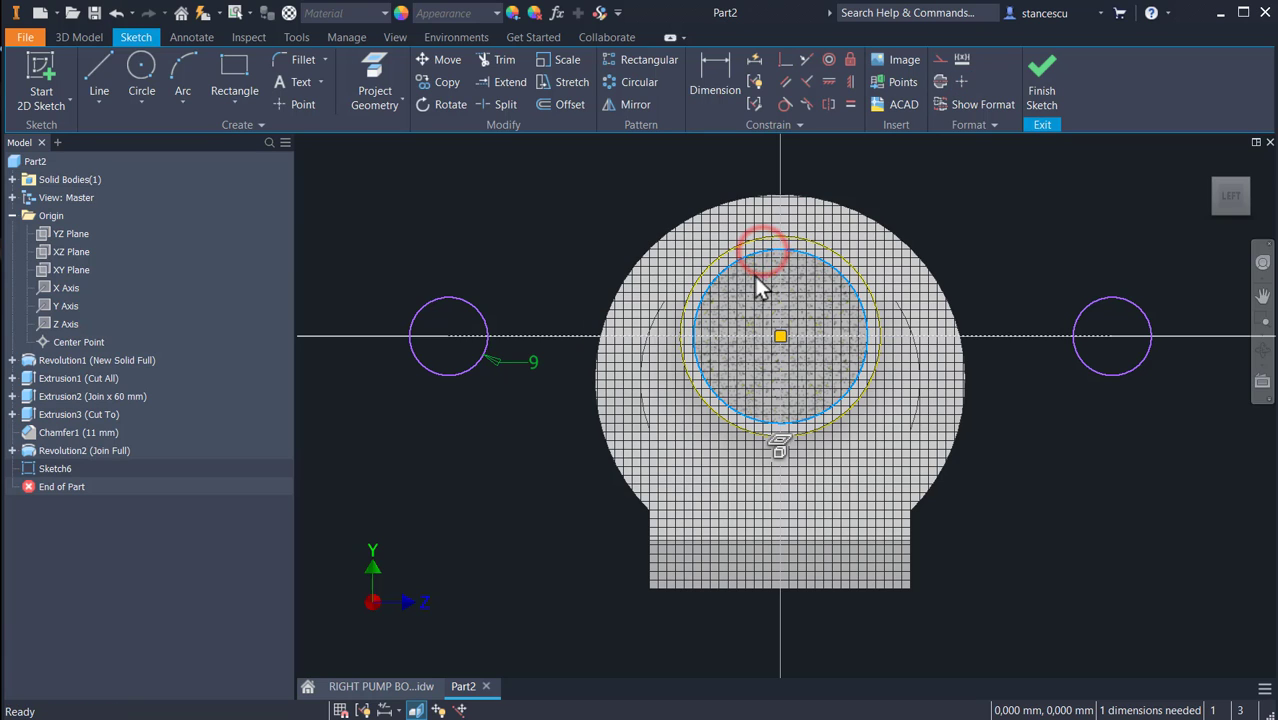
click(940, 60)
click(993, 208)
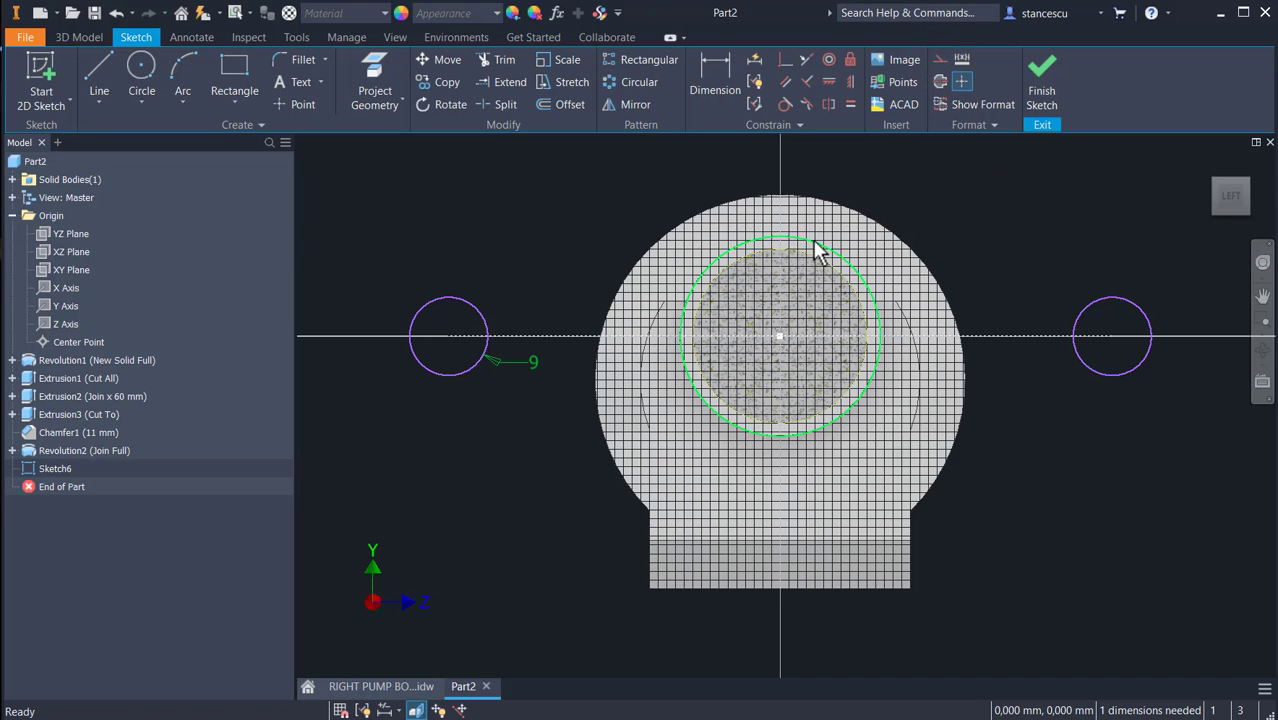
click(829, 243)
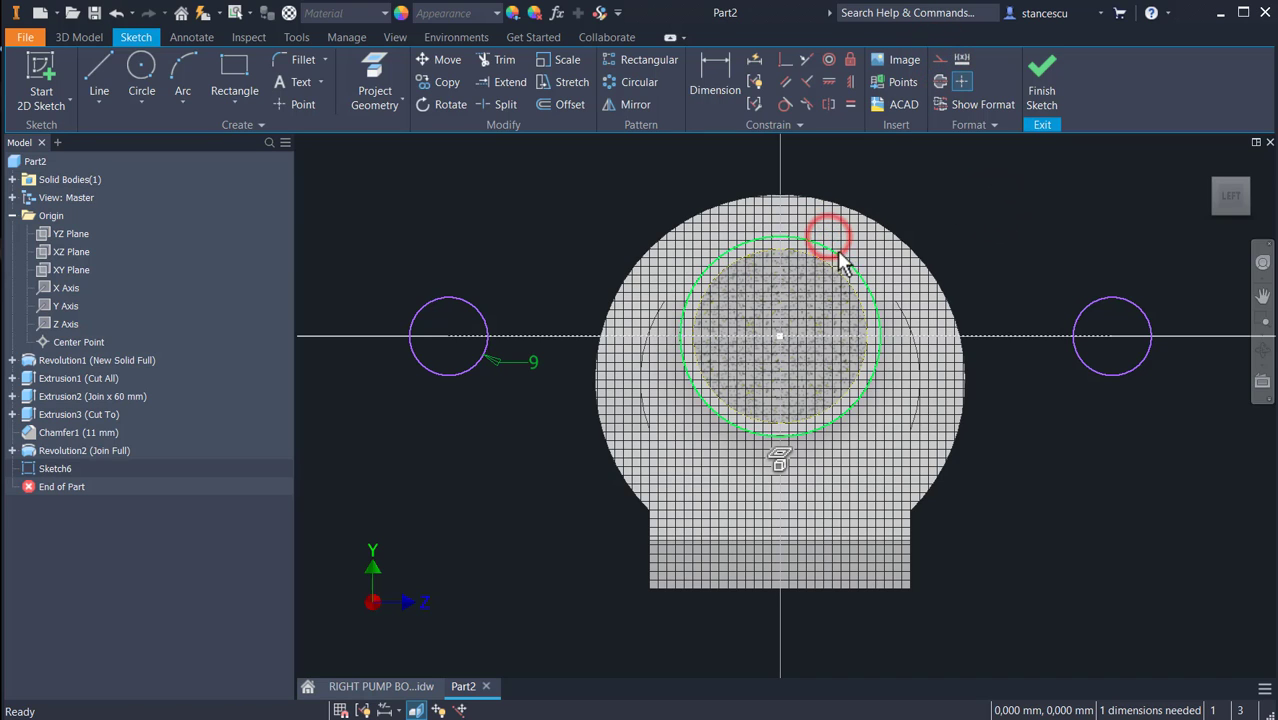
click(940, 60)
click(1058, 188)
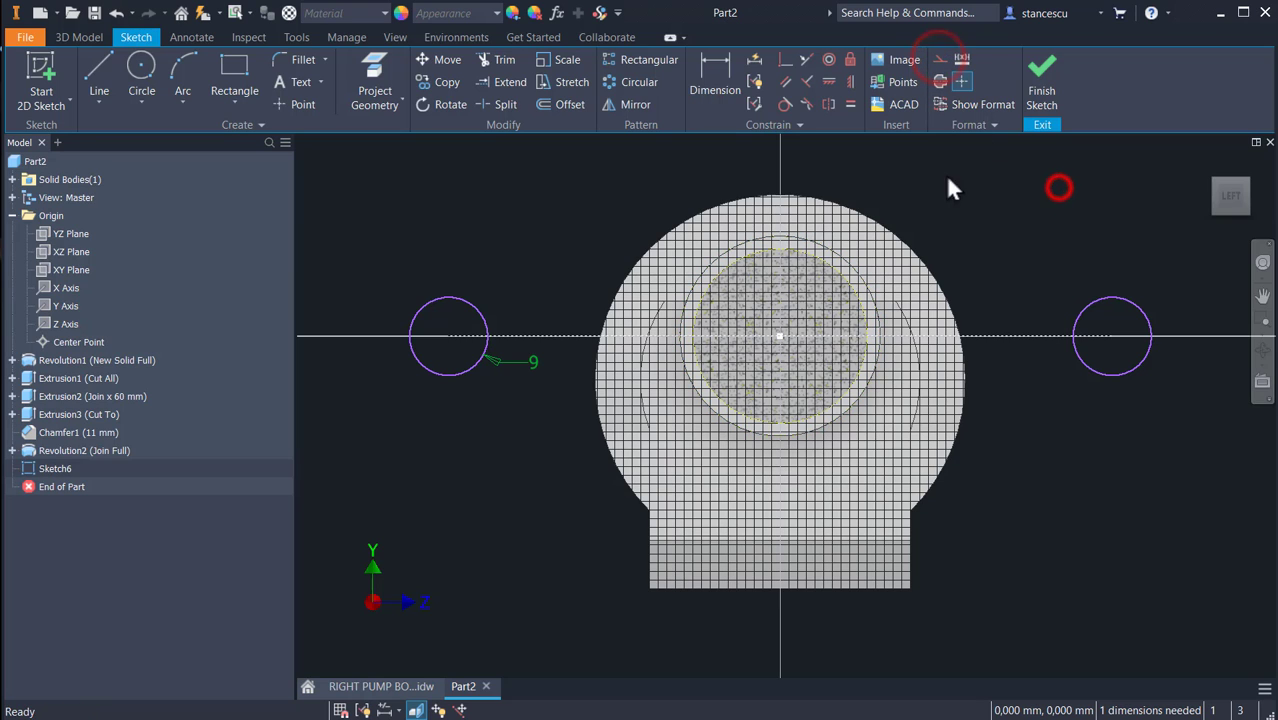
- Draw an upper line tangent to both the left small circle and the outer projected shaft circle
click(100, 70)
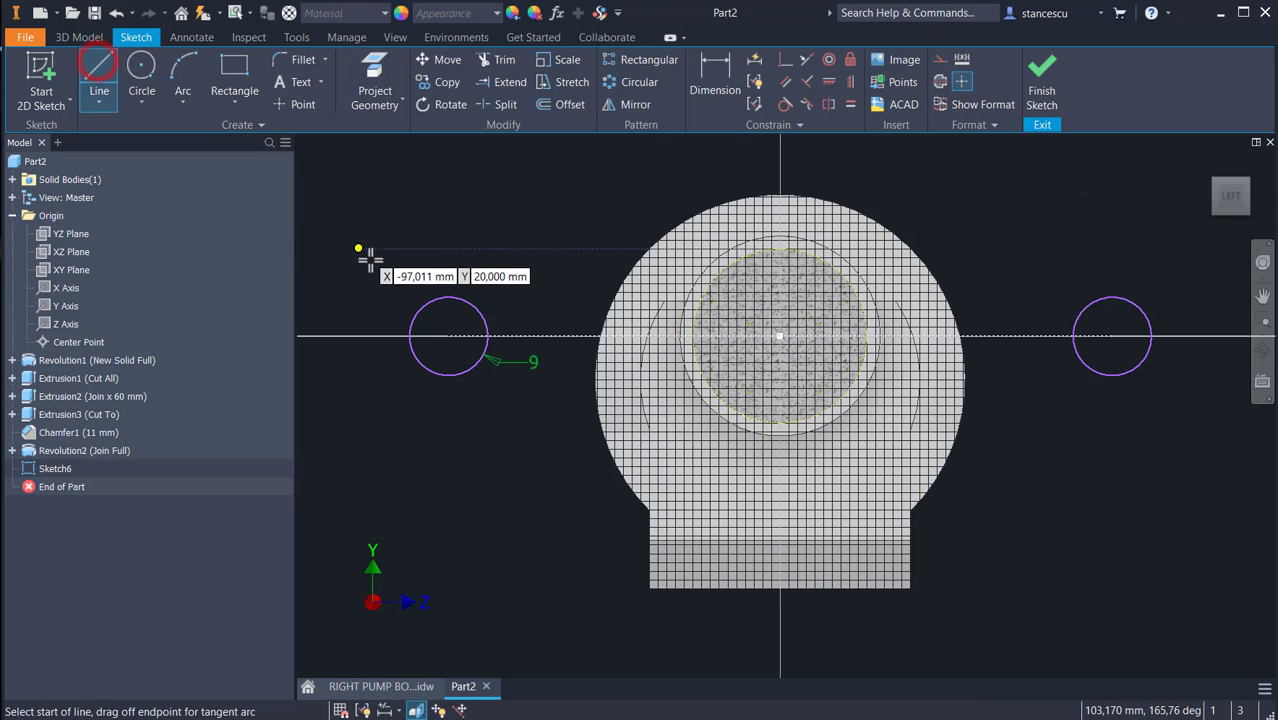
drag(420, 307, 476, 215)
drag(553, 216, 764, 232)
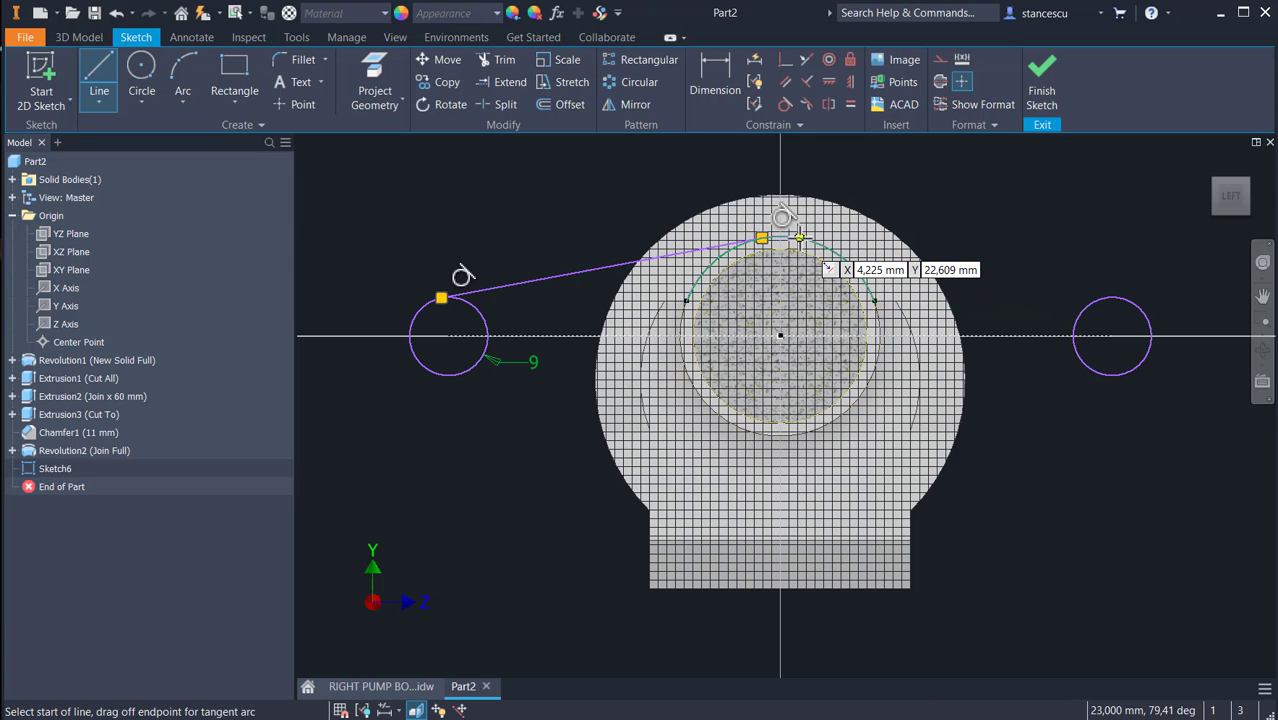
- Draw the remaining upper-right, lower-left and lower-right lines, each tangent to the outer projected shaft circle and a small end circle
click(799, 238)
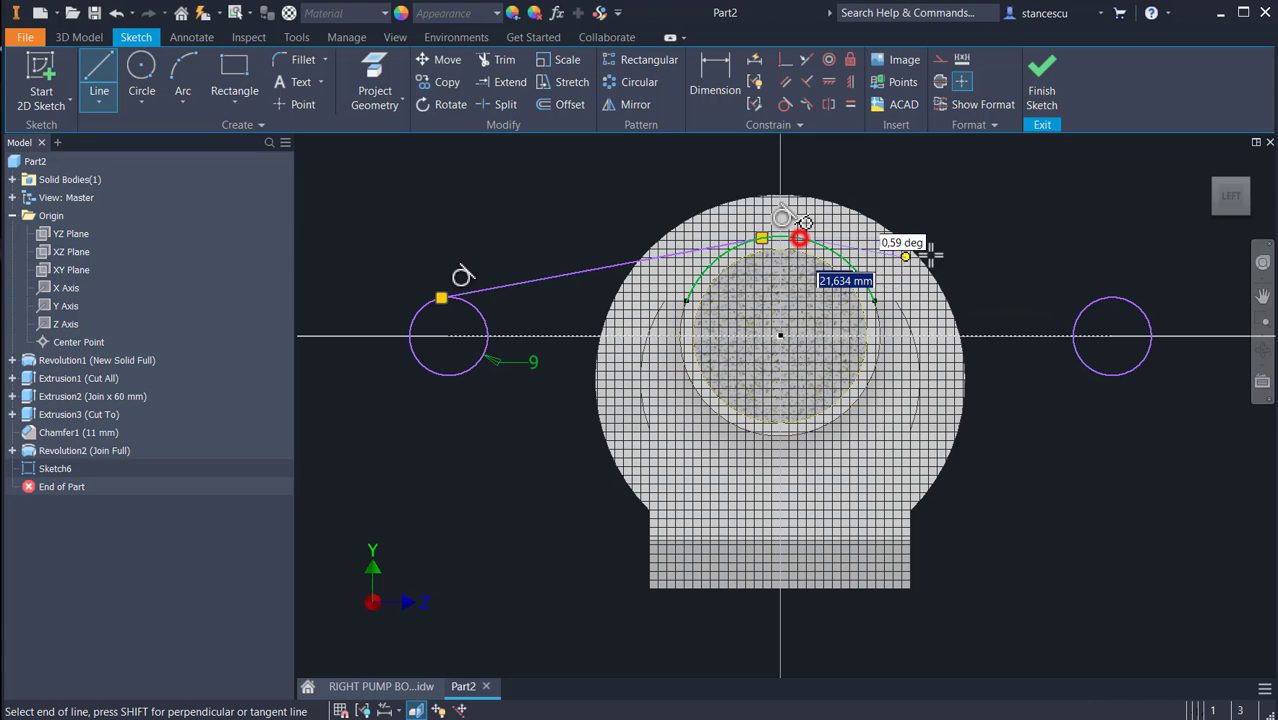
click(1119, 297)
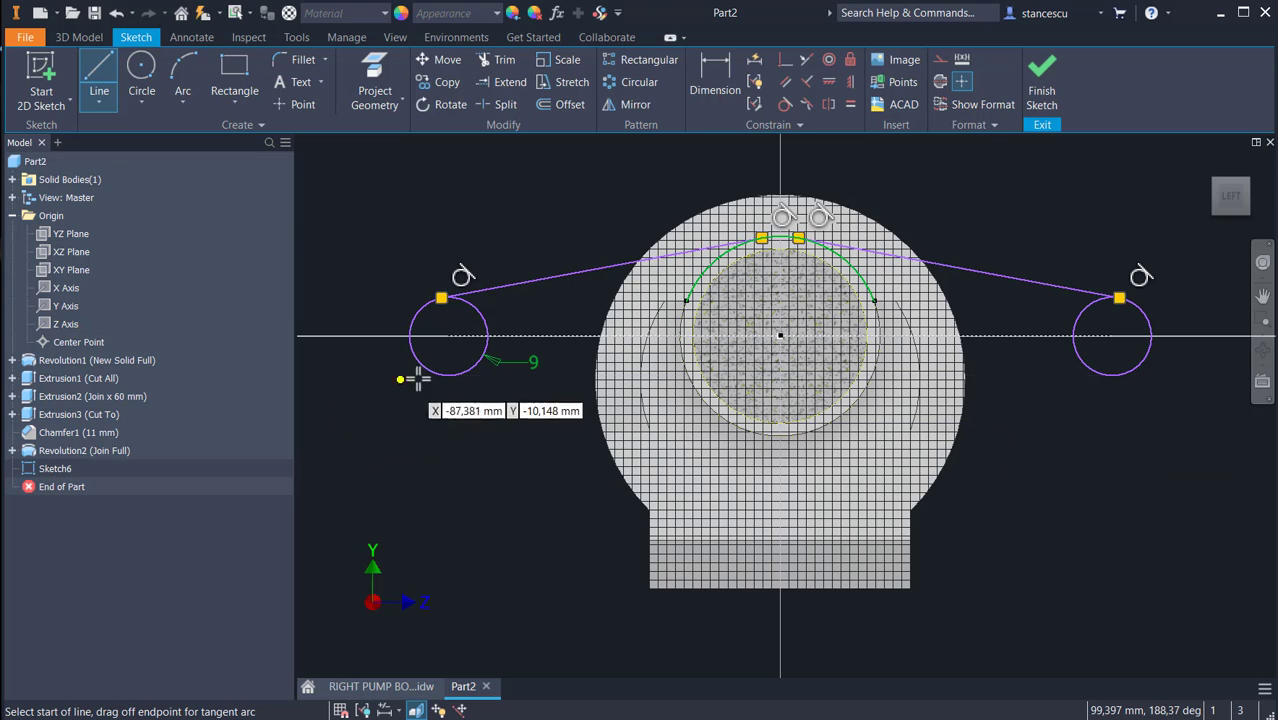
drag(414, 362, 763, 434)
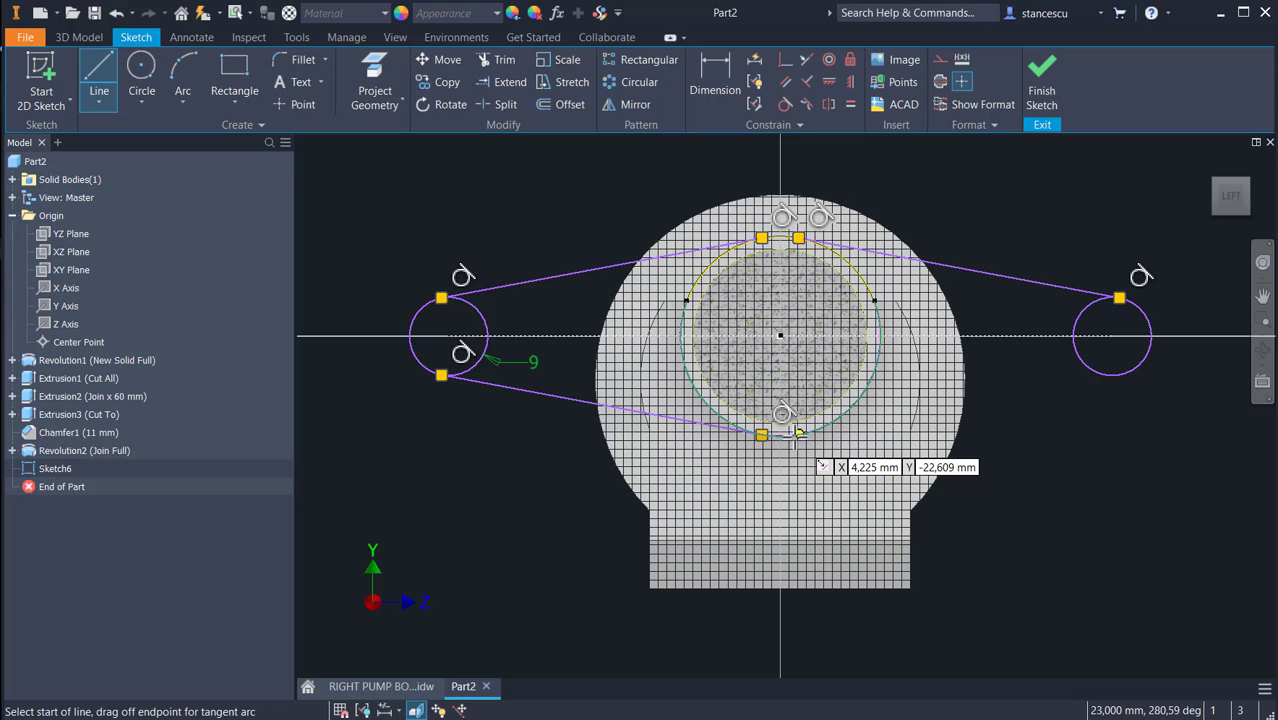
click(796, 433)
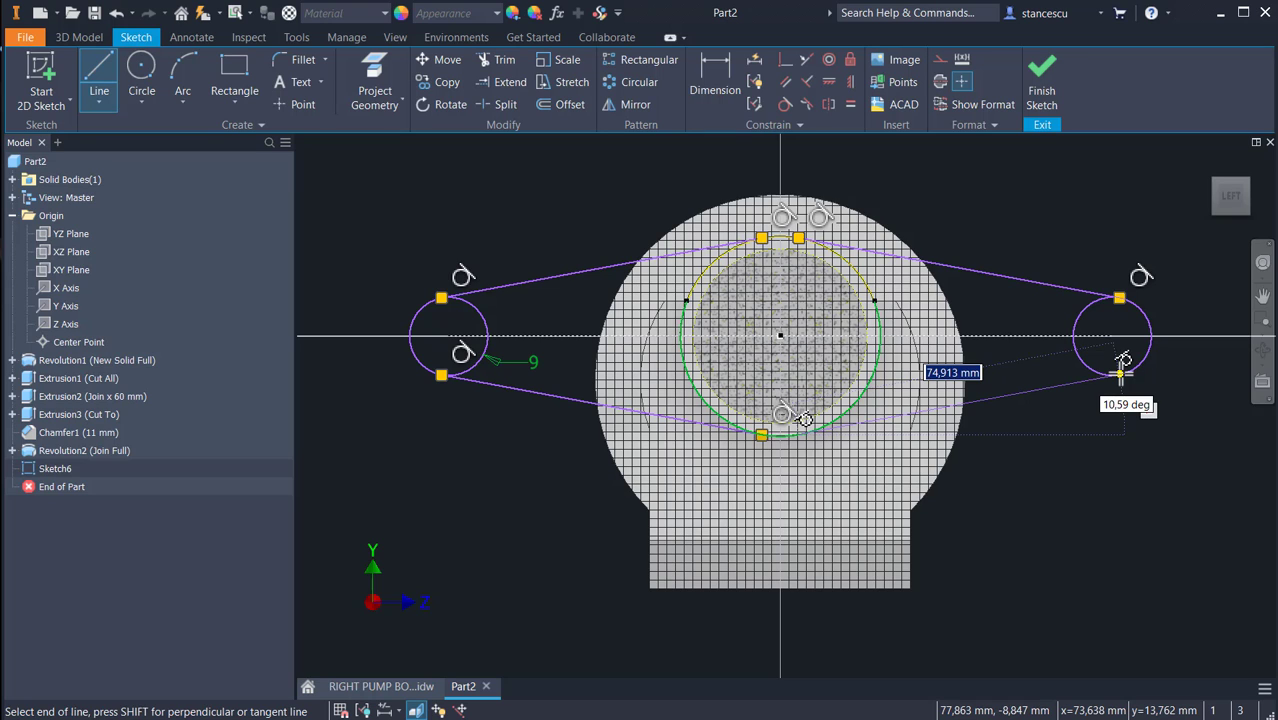
click(1119, 374)
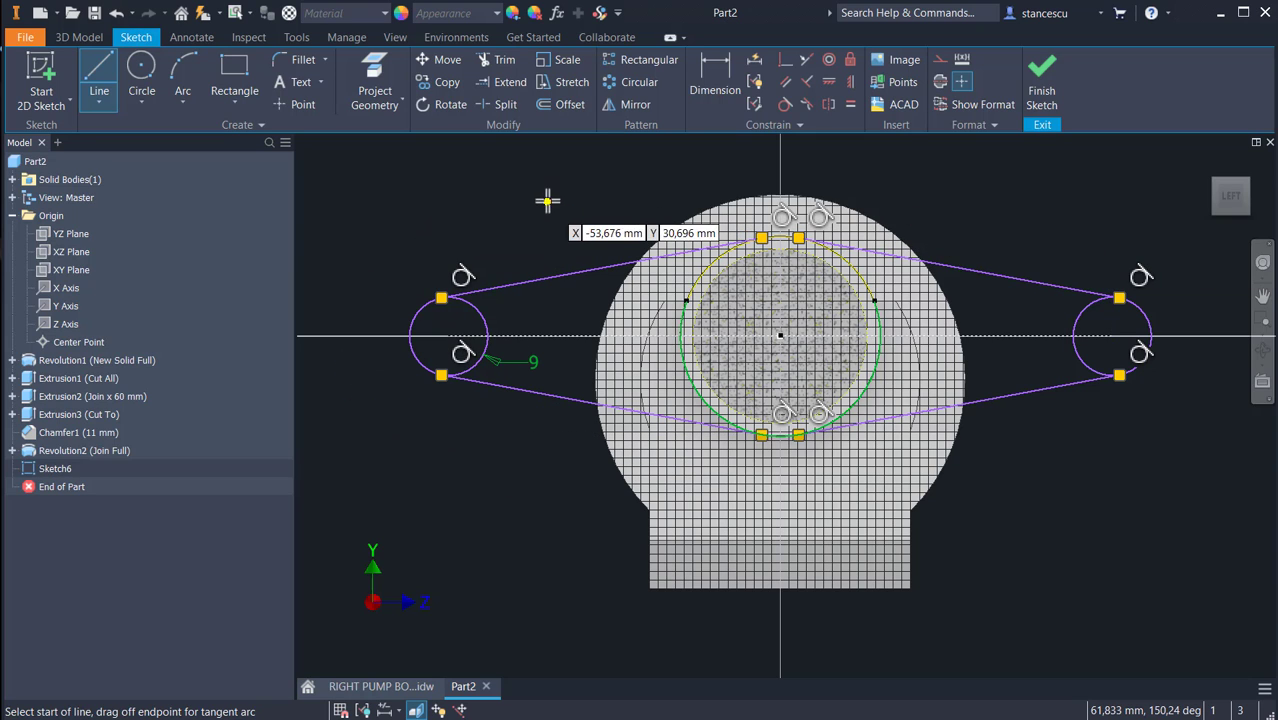
- Trim the inner portions of both small circles between the tangent lines, leaving rounded ends on the flange outline
click(490, 60)
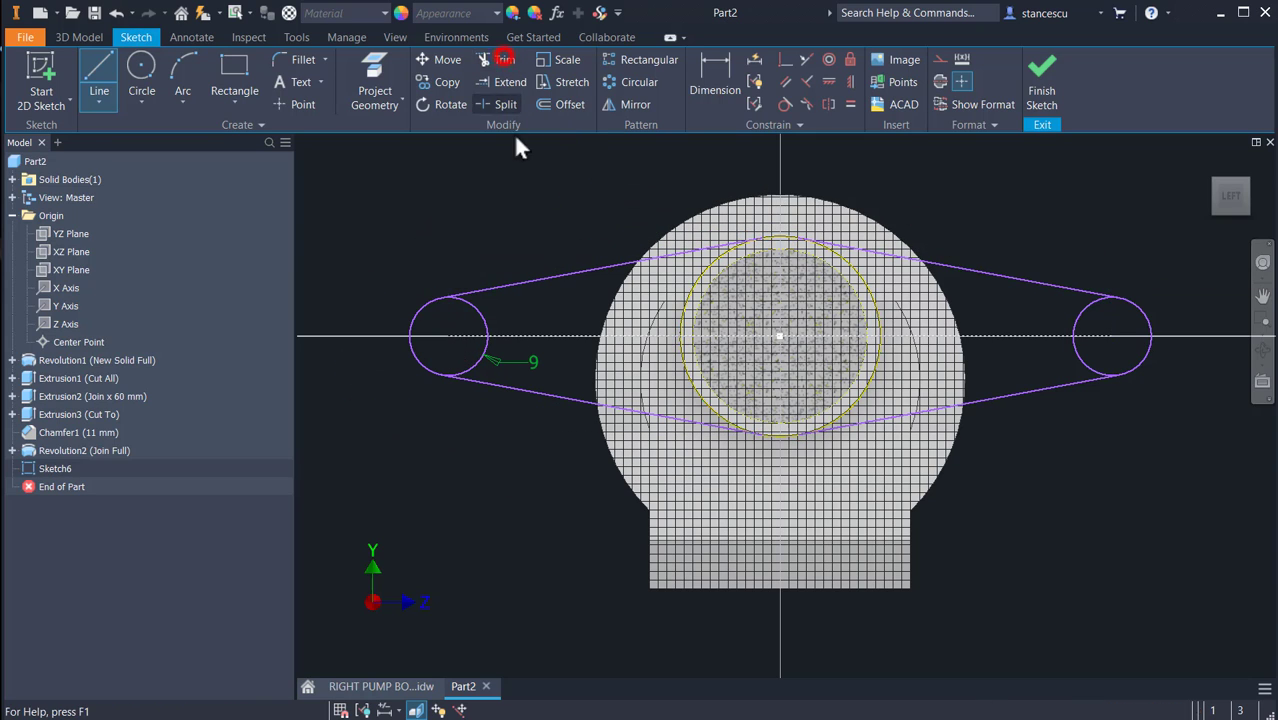
click(481, 310)
click(475, 365)
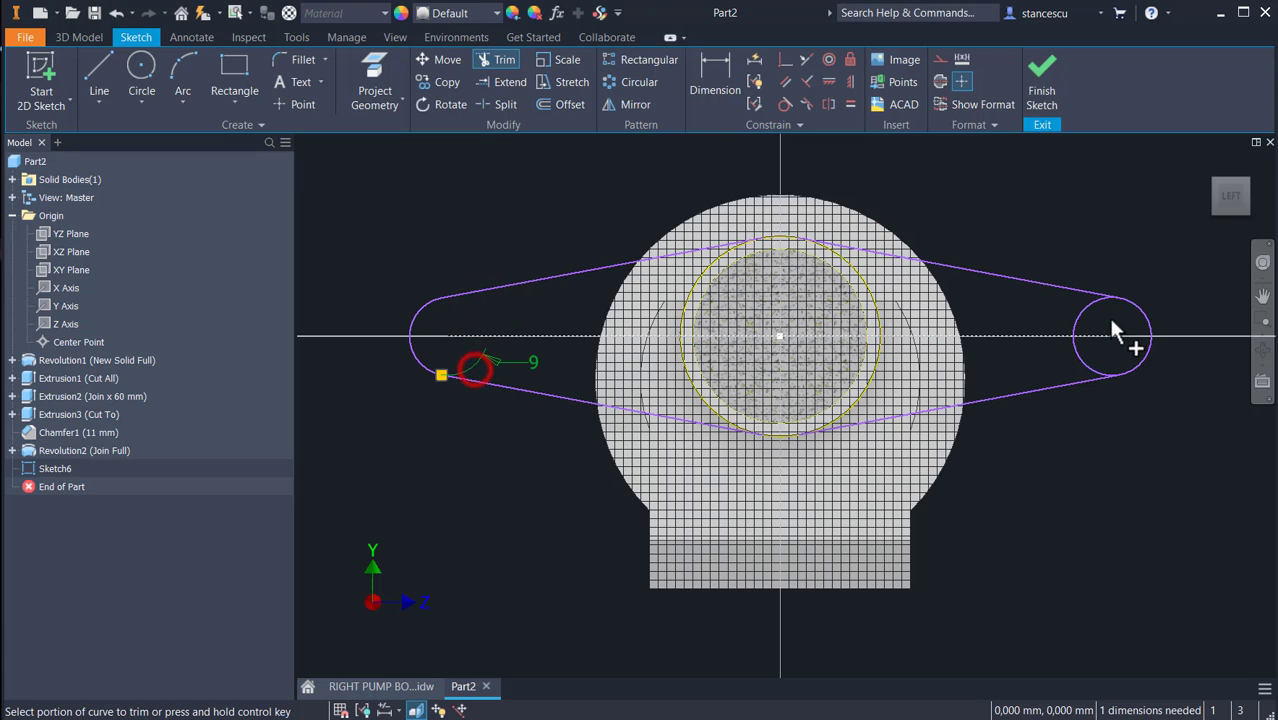
click(1084, 299)
click(1080, 360)
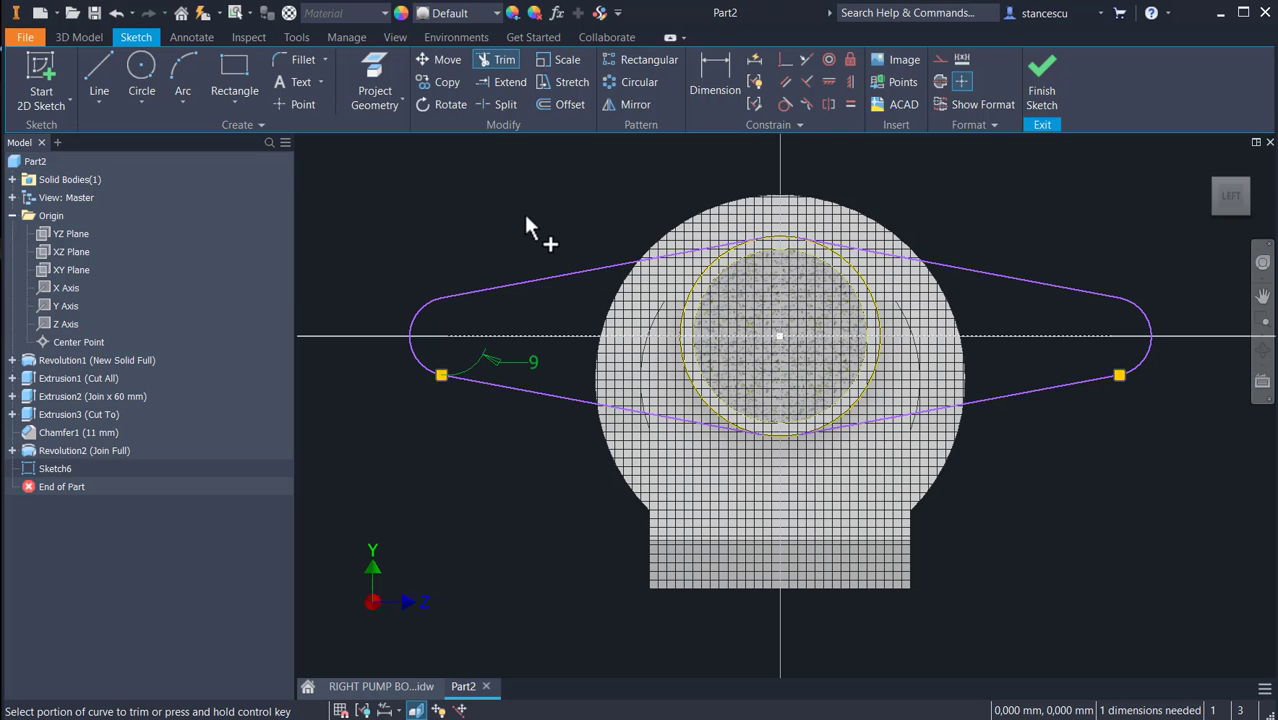
- Draw a three-point arc of 23 mm radius along the projected circle, joining the inner ends of the two upper tangent lines
click(183, 64)
scroll(818, 200, up, 3)
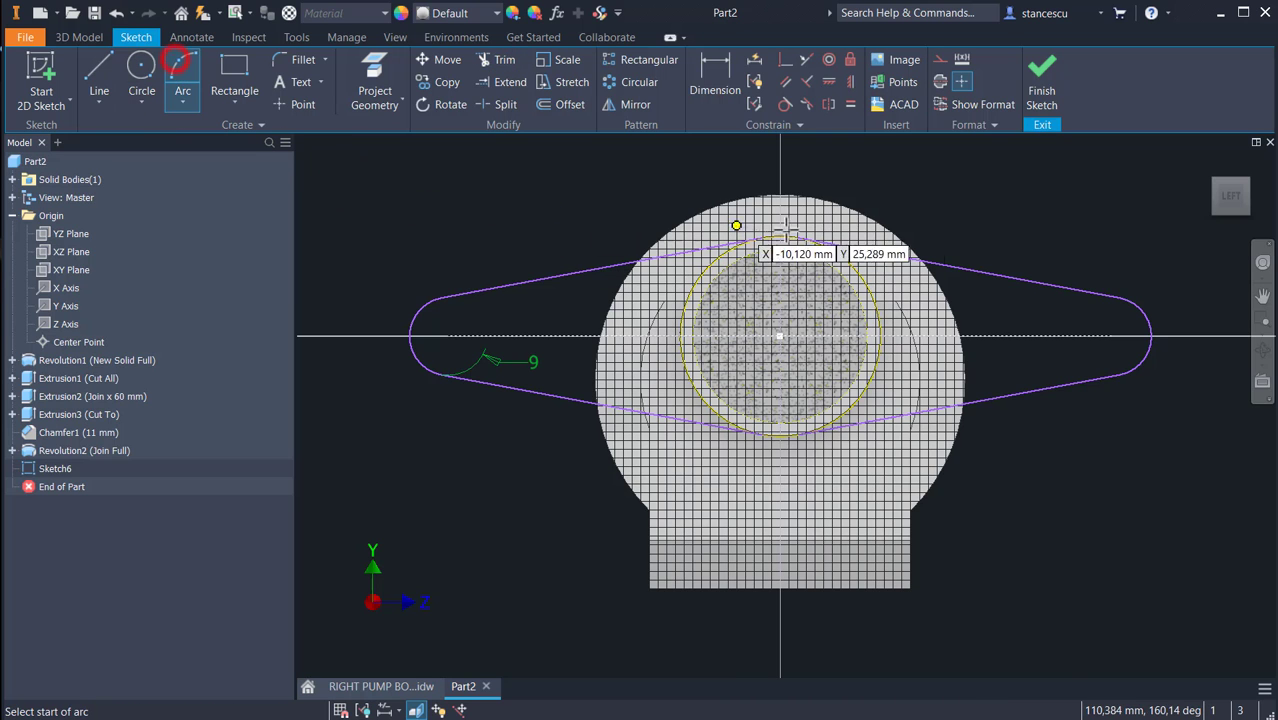
scroll(764, 240, up, 2)
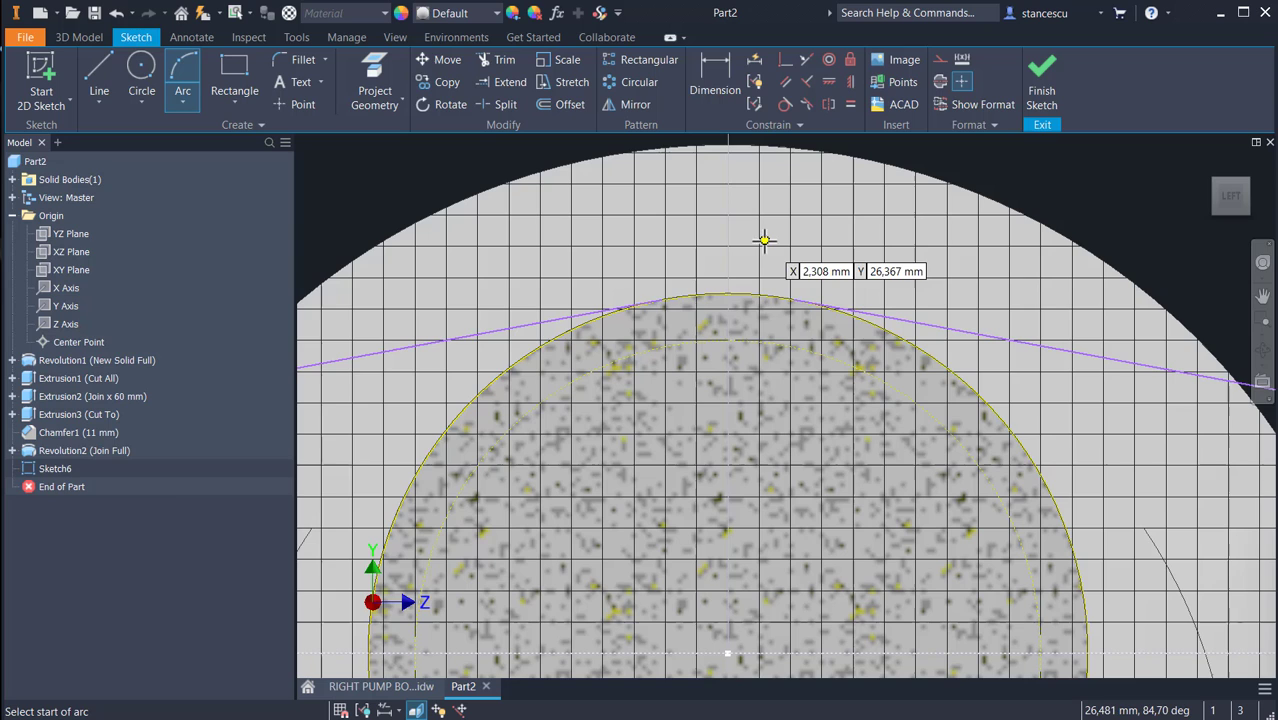
click(661, 298)
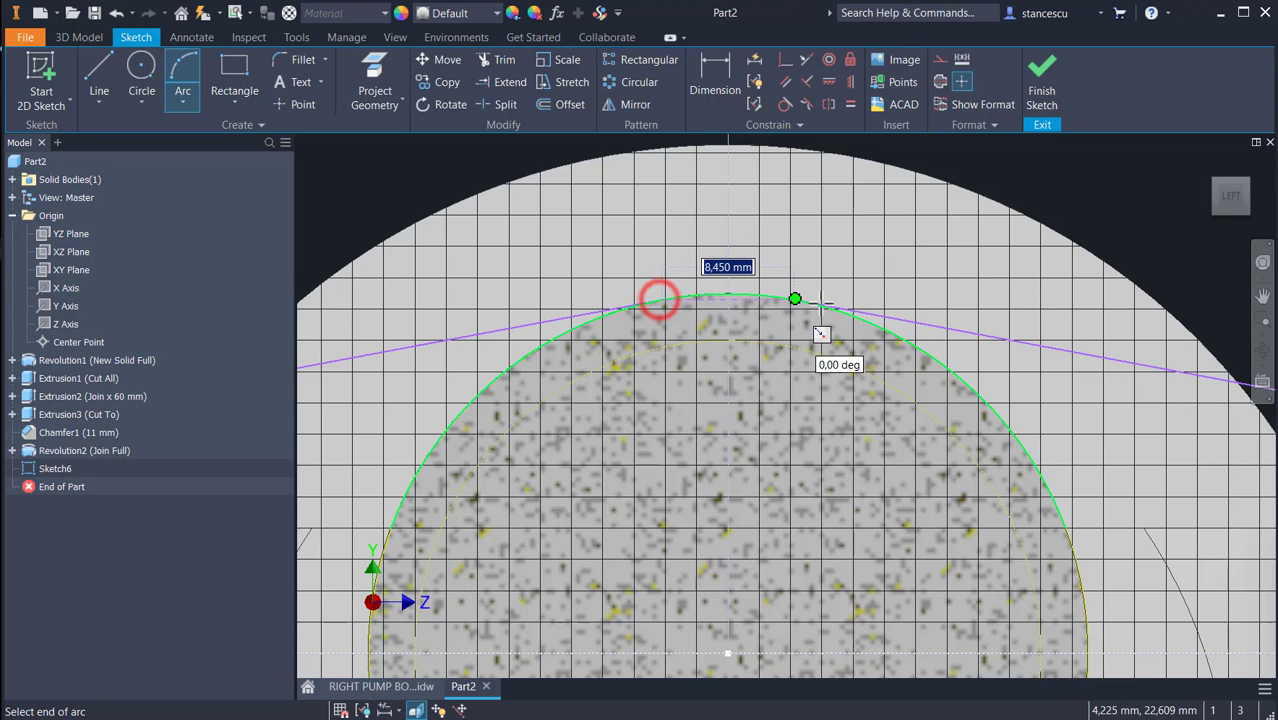
click(791, 298)
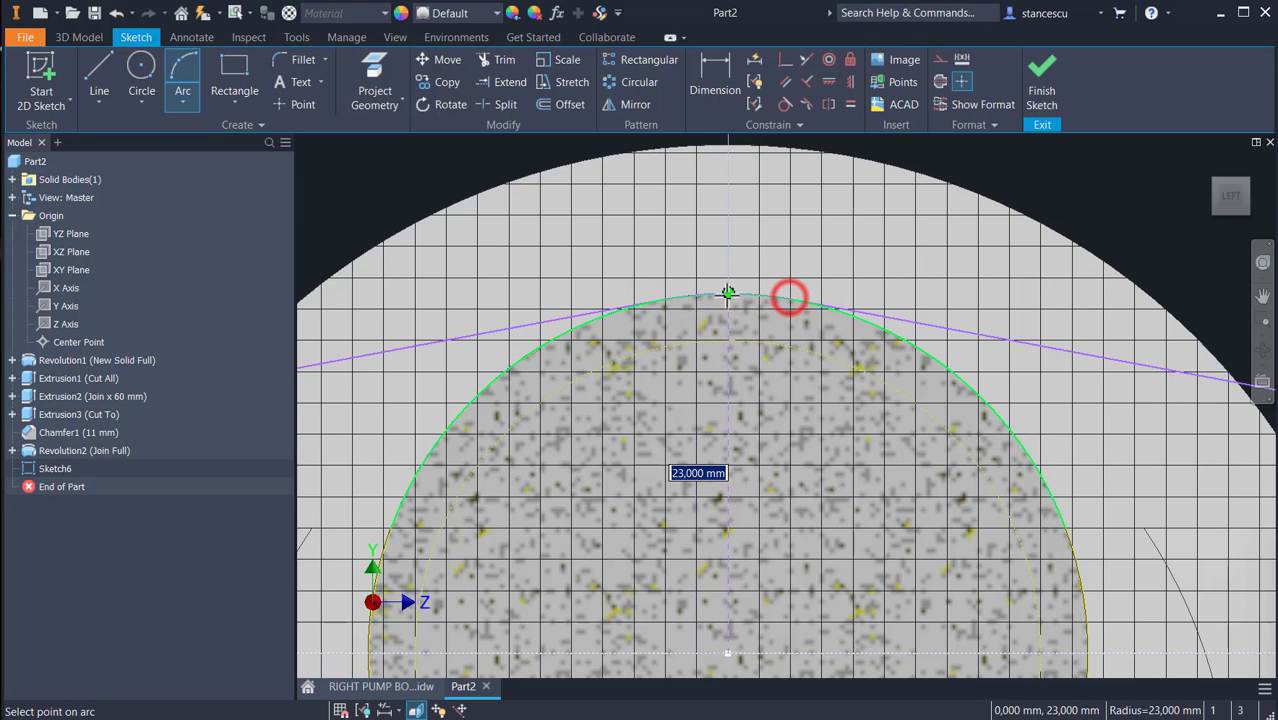
click(726, 292)
- Draw a matching three-point arc of 23 mm radius joining the inner ends of the two lower tangent lines
scroll(760, 330, down, 2)
middle_drag(740, 640, 728, 375)
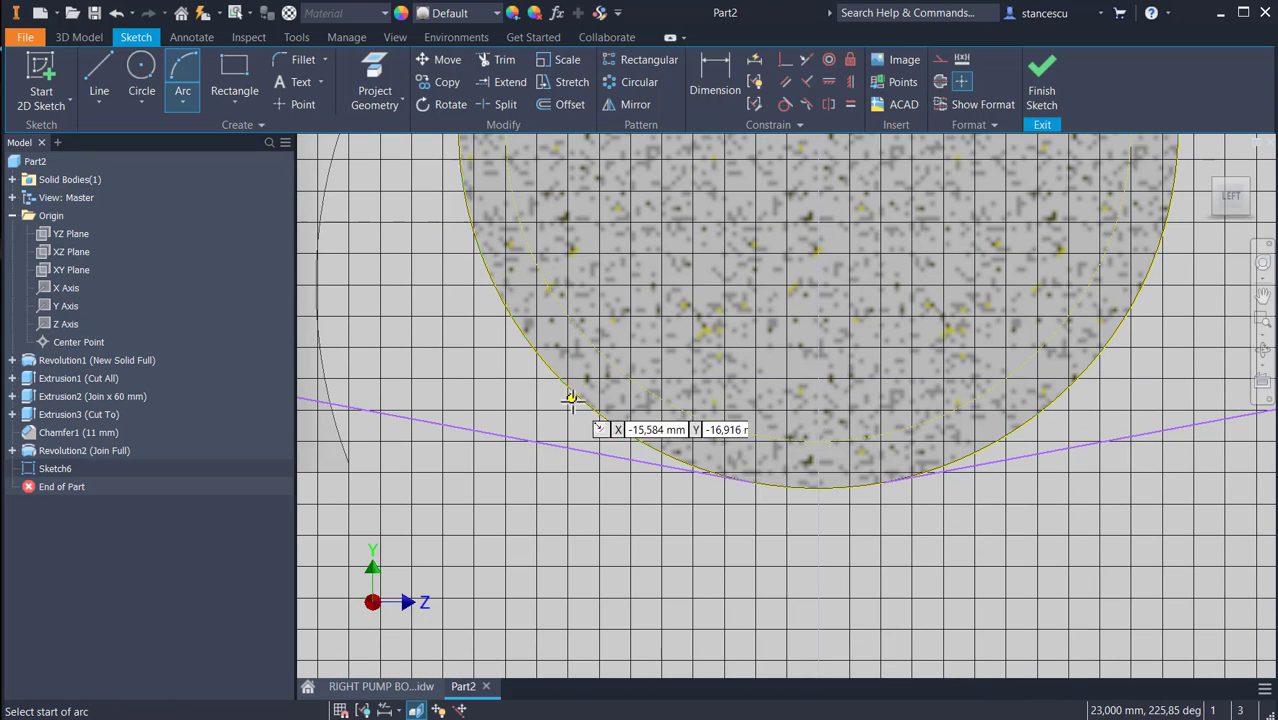
click(757, 483)
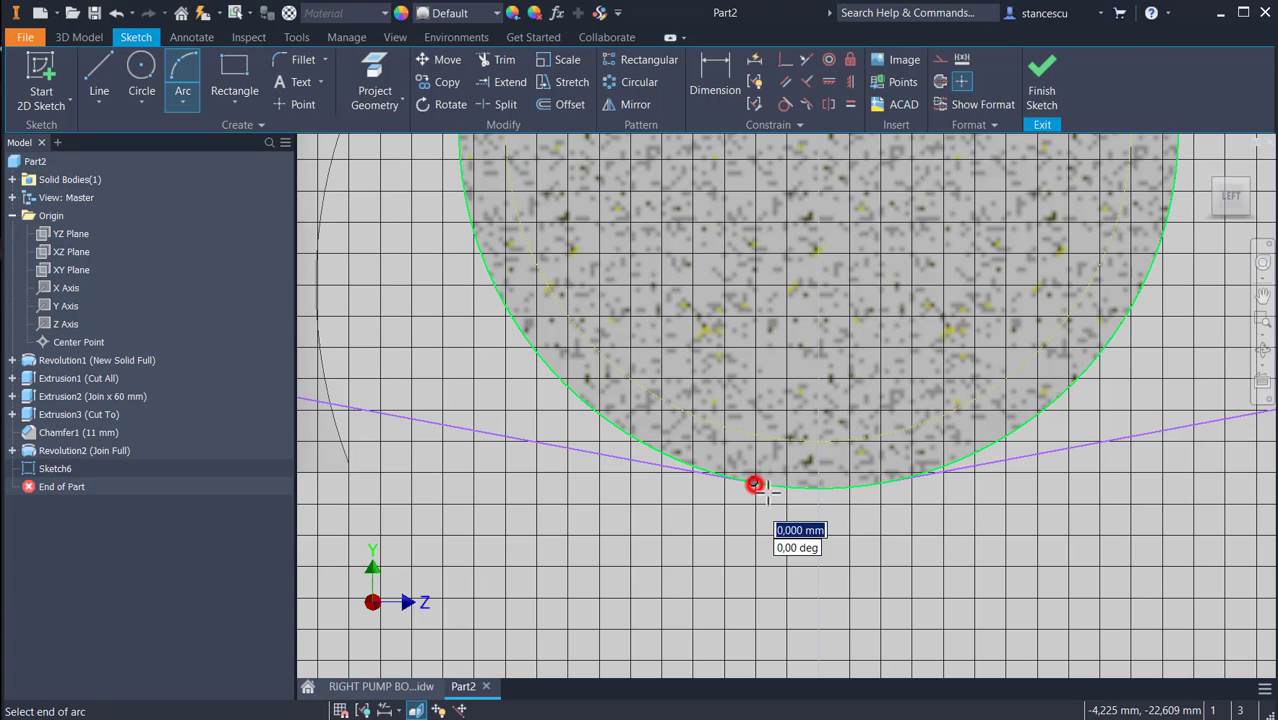
click(884, 484)
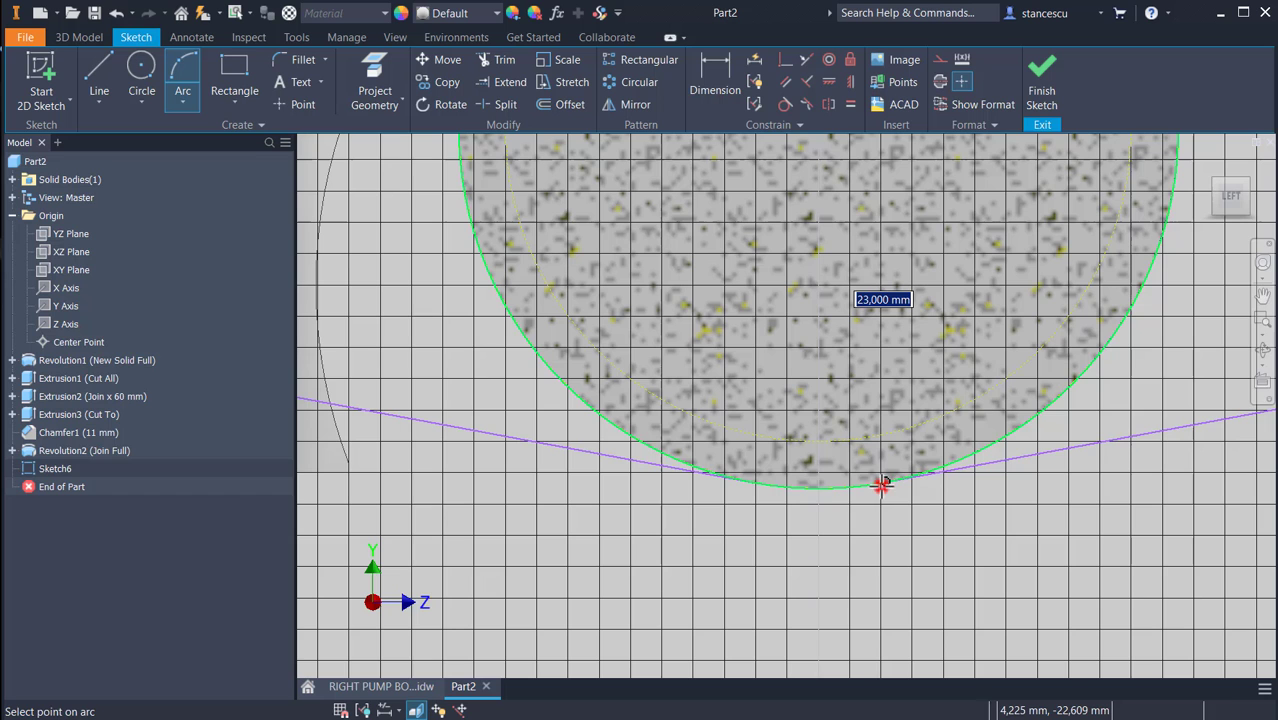
click(818, 488)
- Dimension the horizontal distance between the centers of the two end arcs and set it to 64 mm
scroll(821, 490, up, 3)
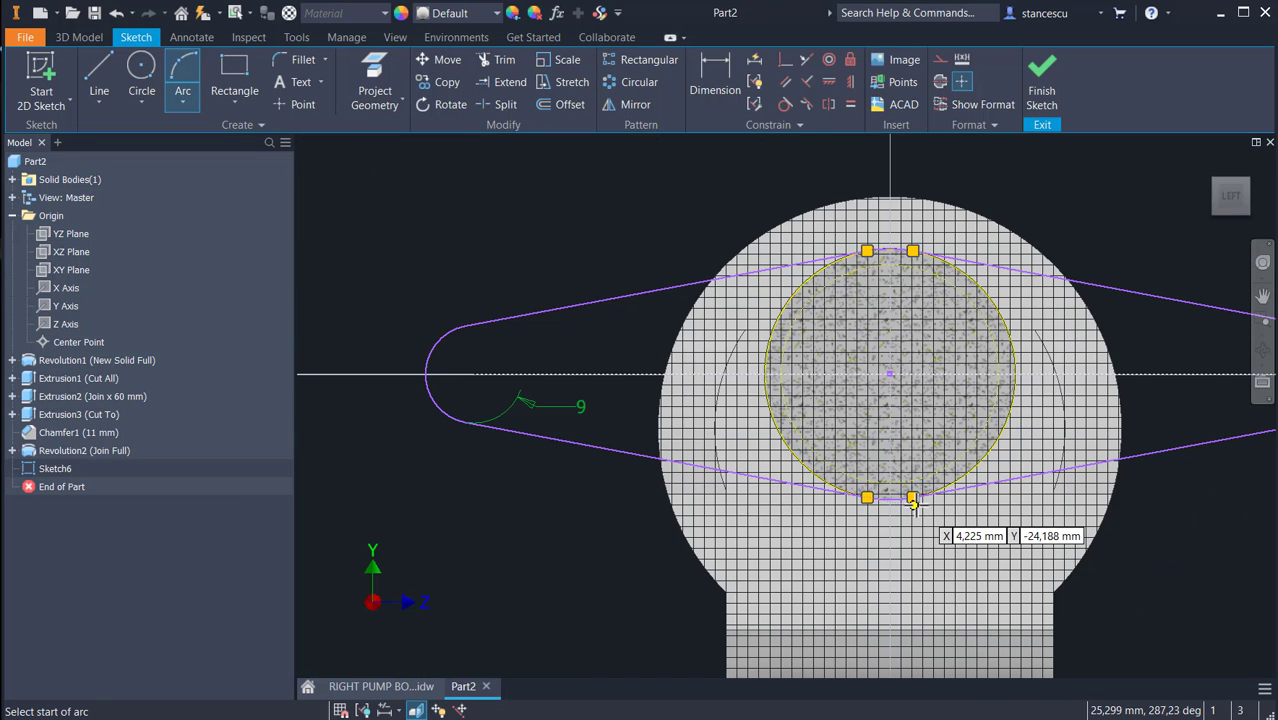
middle_drag(912, 505, 613, 485)
scroll(750, 450, up, 3)
middle_drag(773, 462, 865, 497)
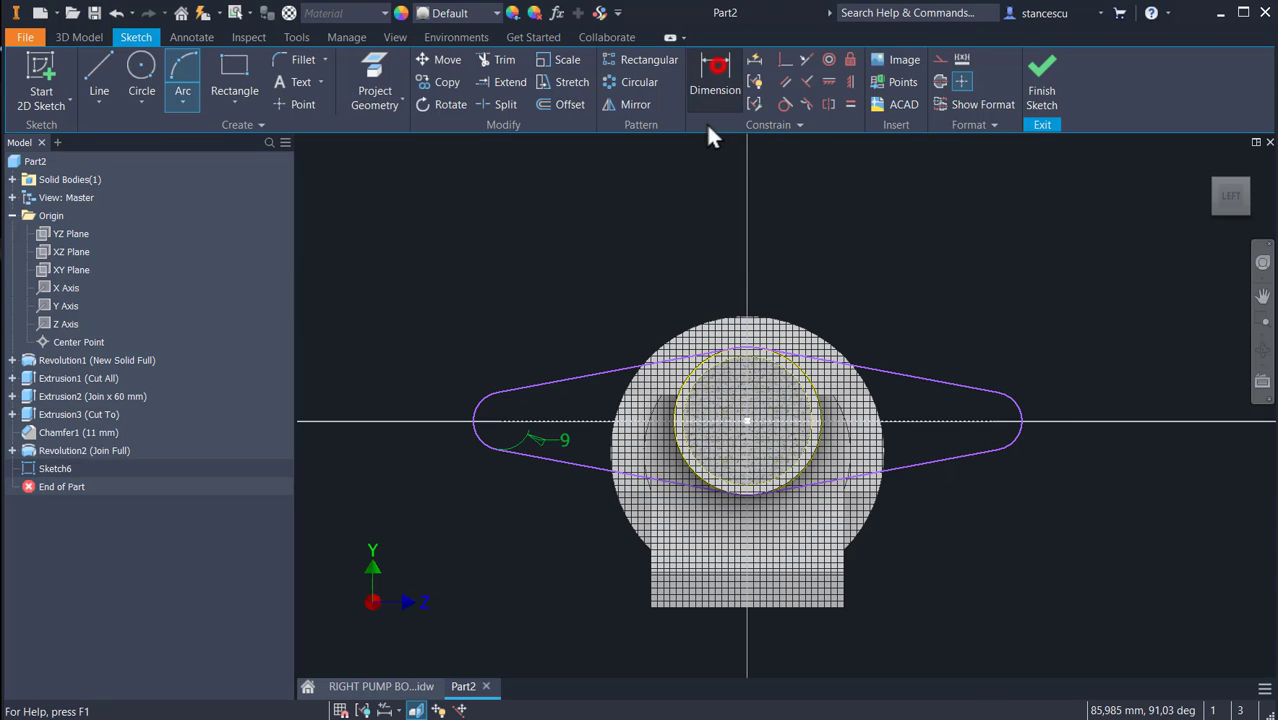
click(714, 66)
click(485, 420)
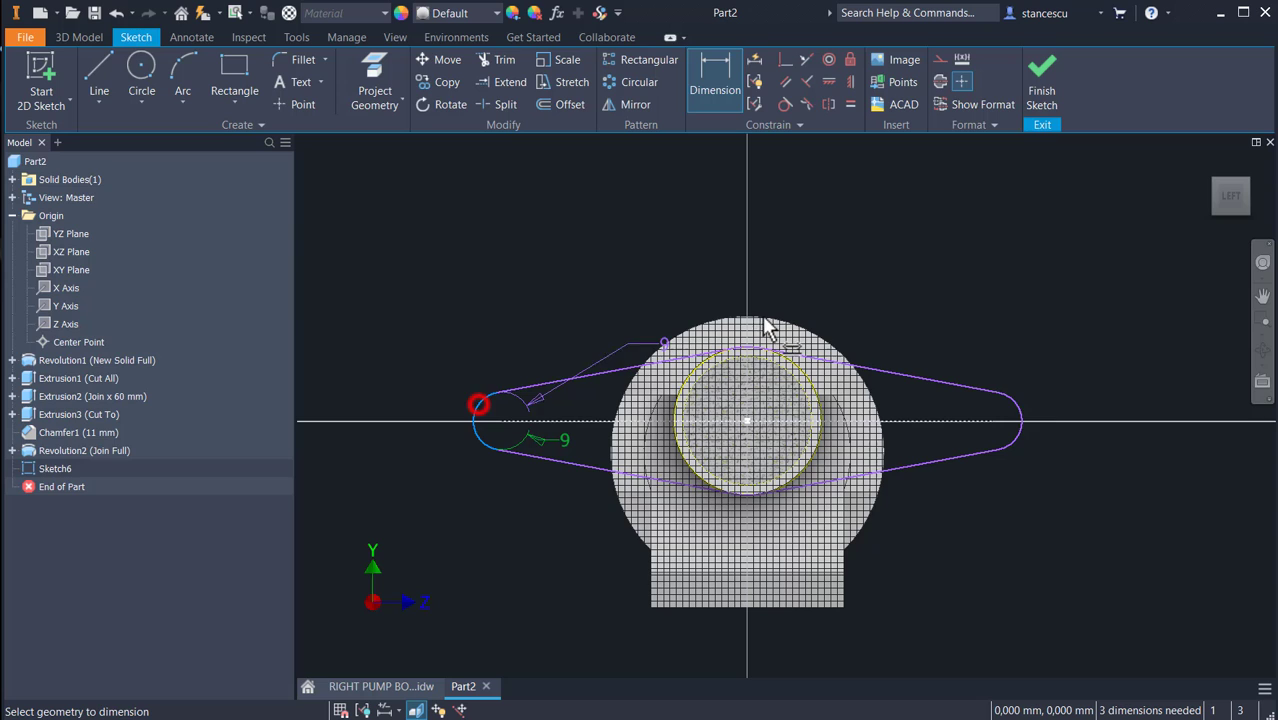
click(1015, 400)
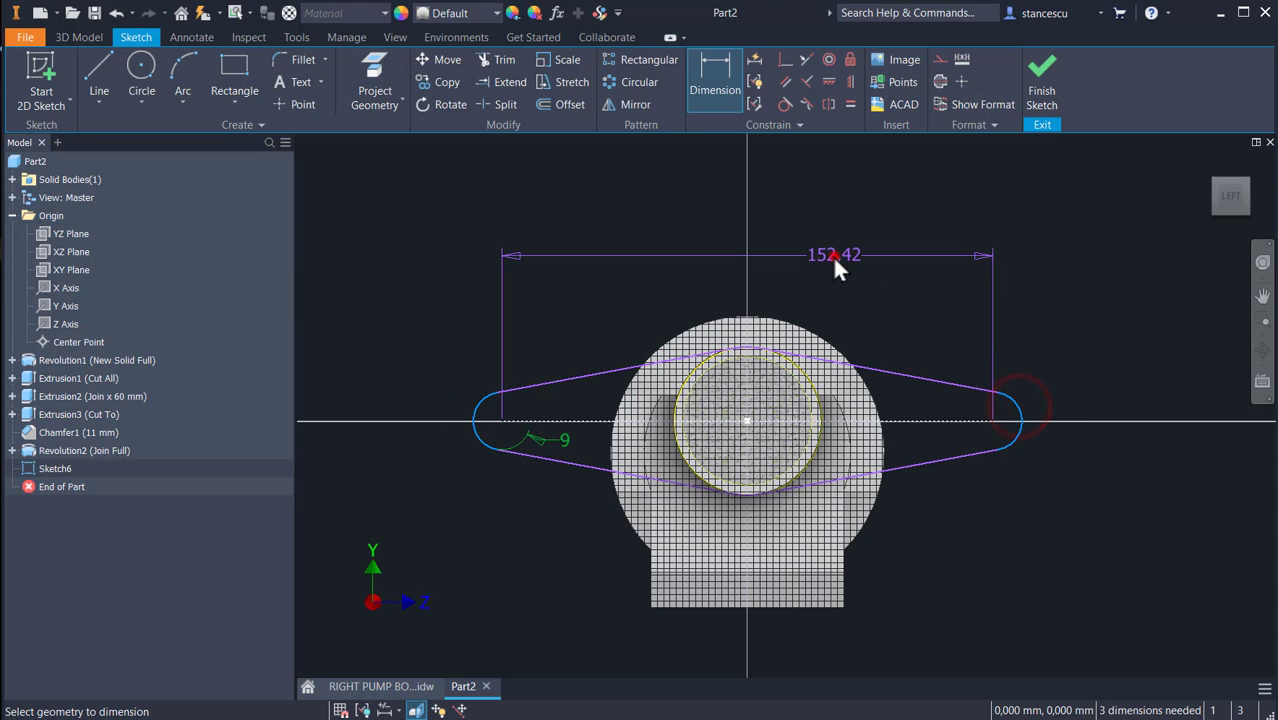
click(833, 256)
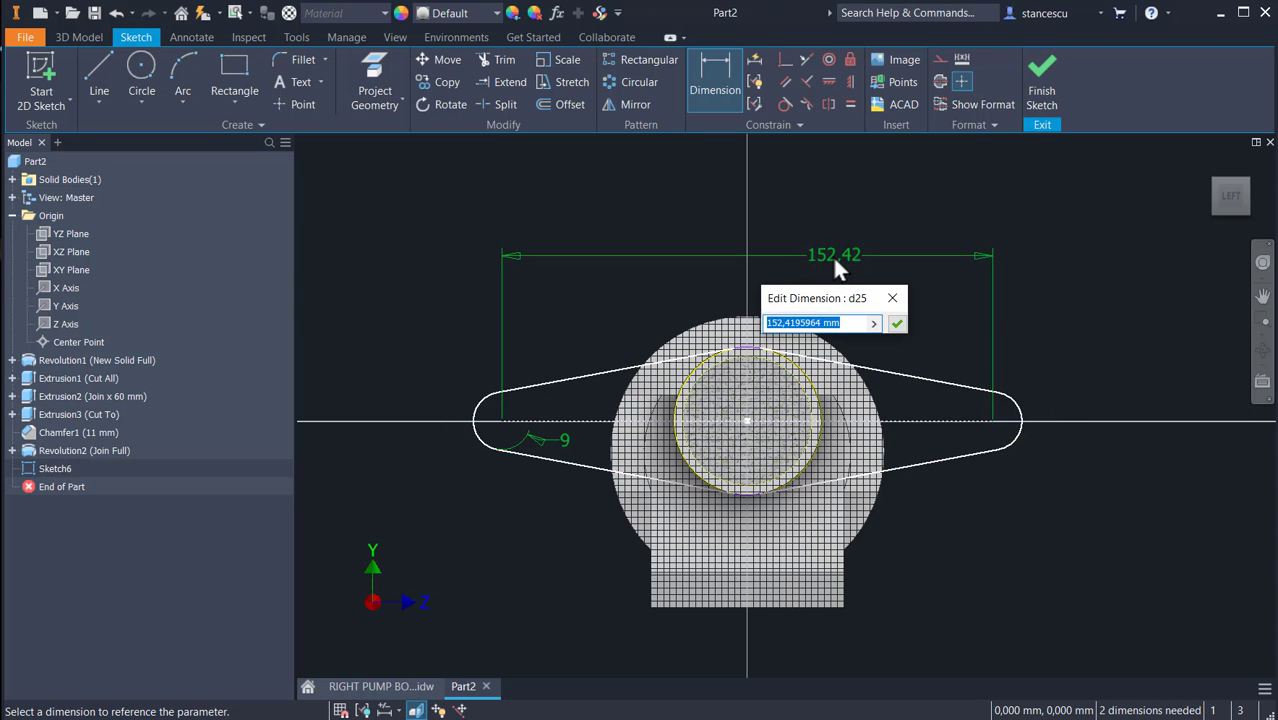
text(60)
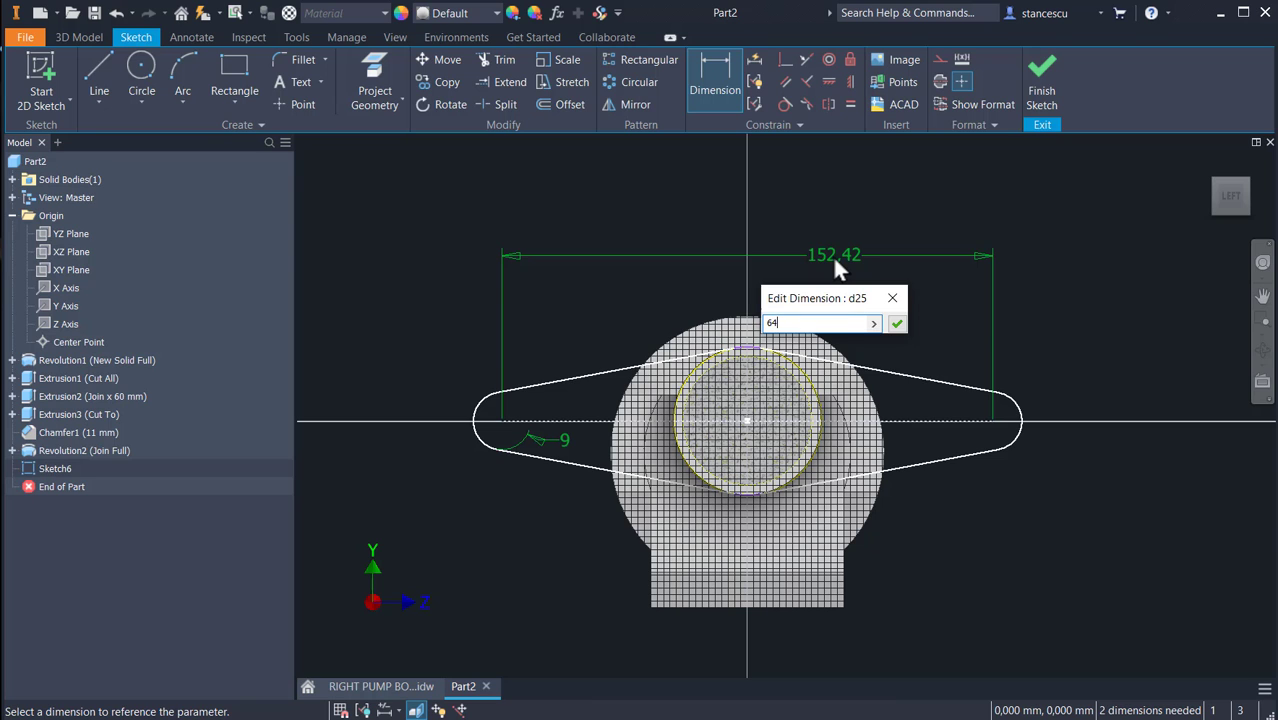
key(Return)
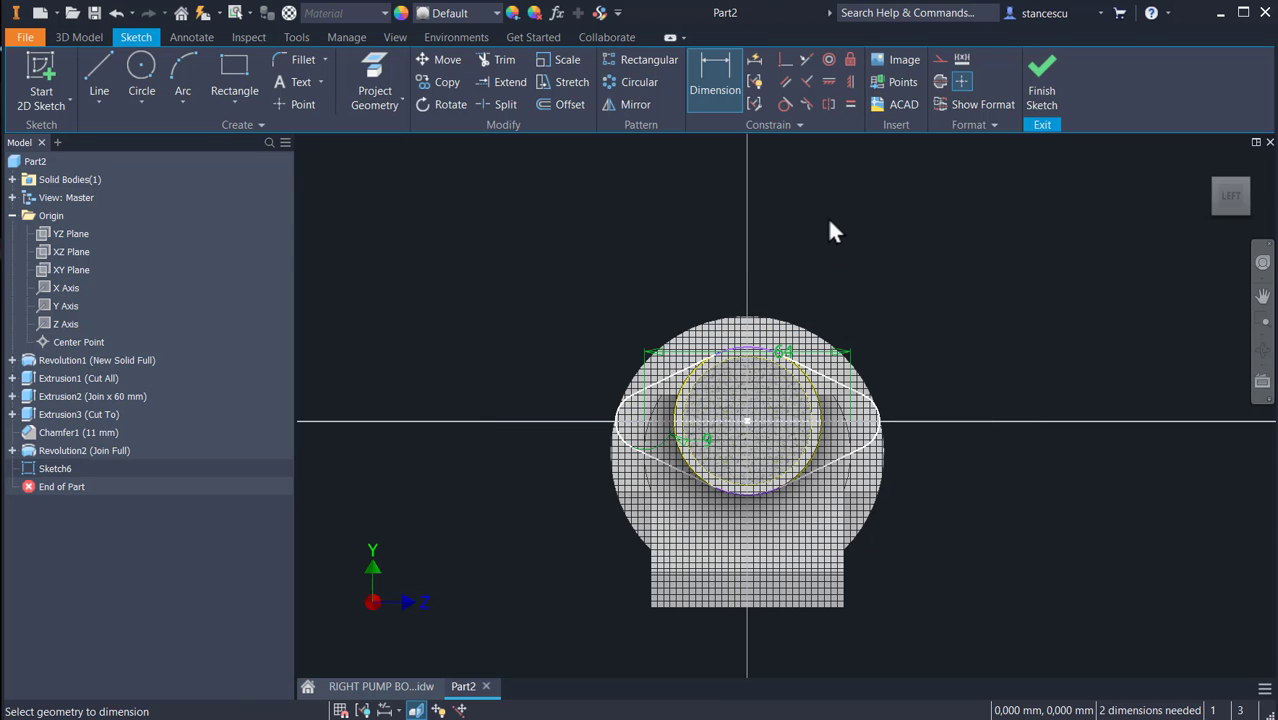
- Try to apply an equal constraint between the upper middle arc and the projected shaft circle
scroll(750, 345, up, 4)
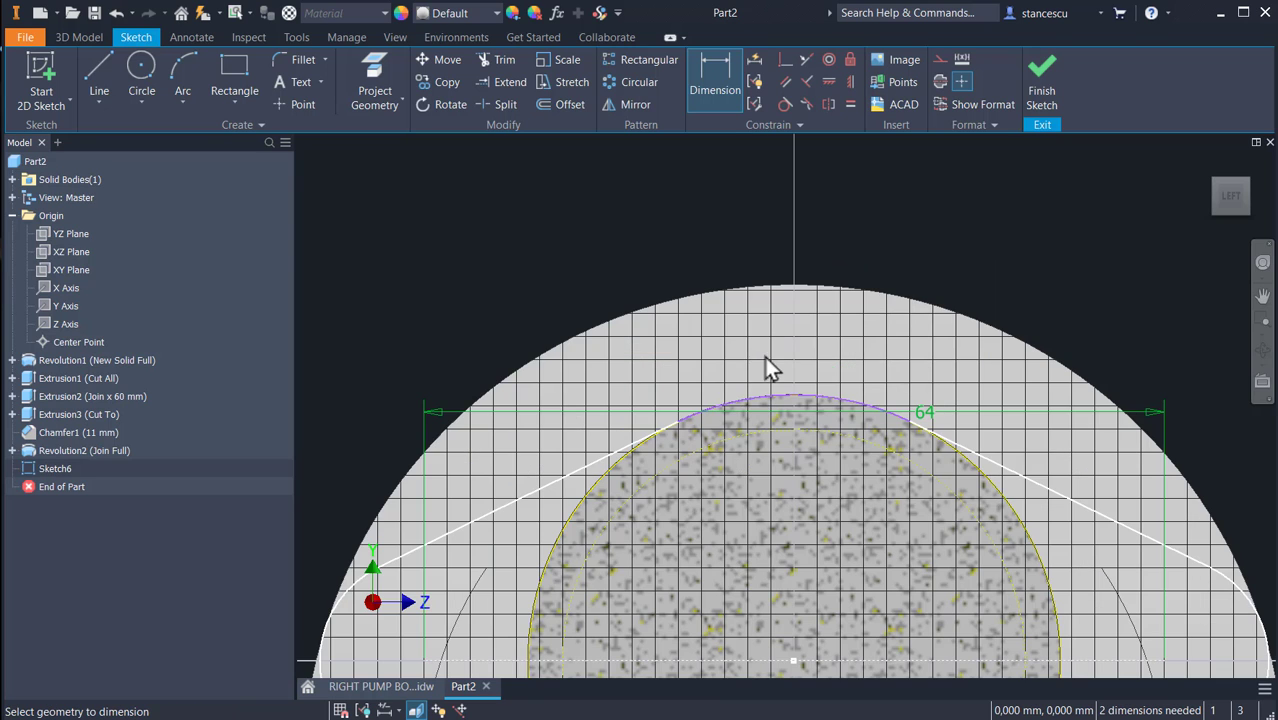
click(743, 405)
key(Escape)
click(779, 402)
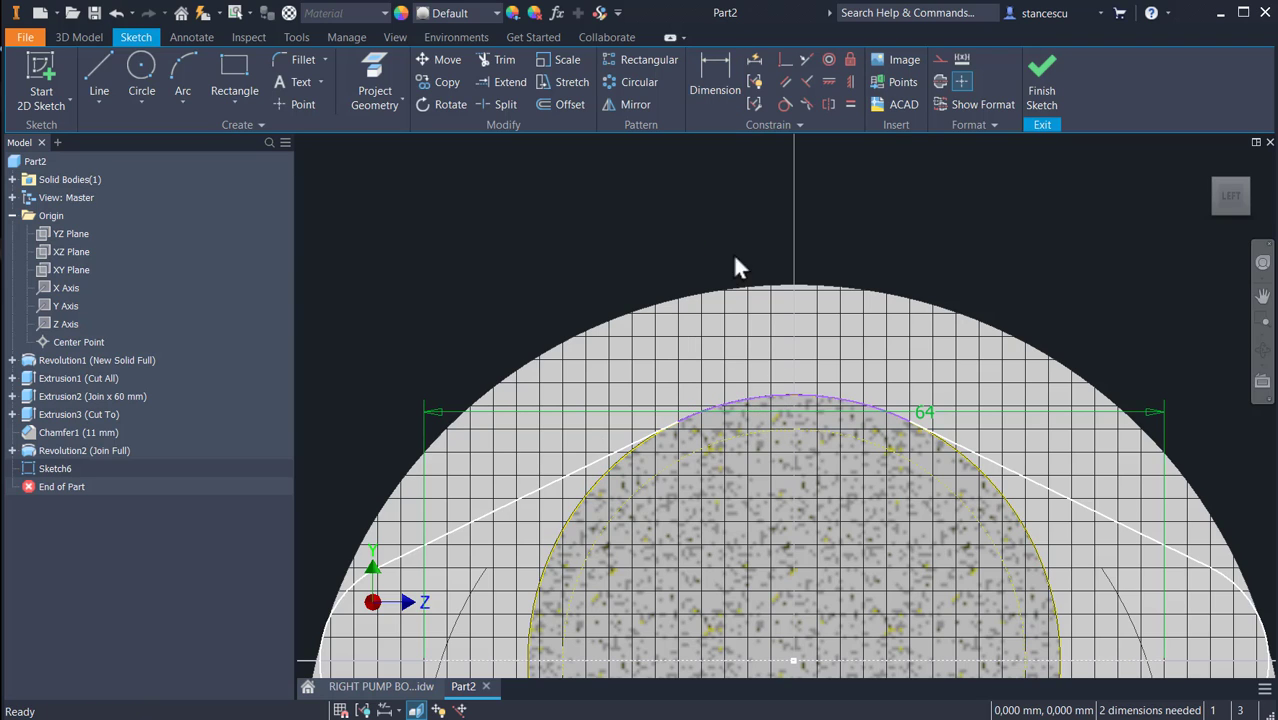
click(849, 104)
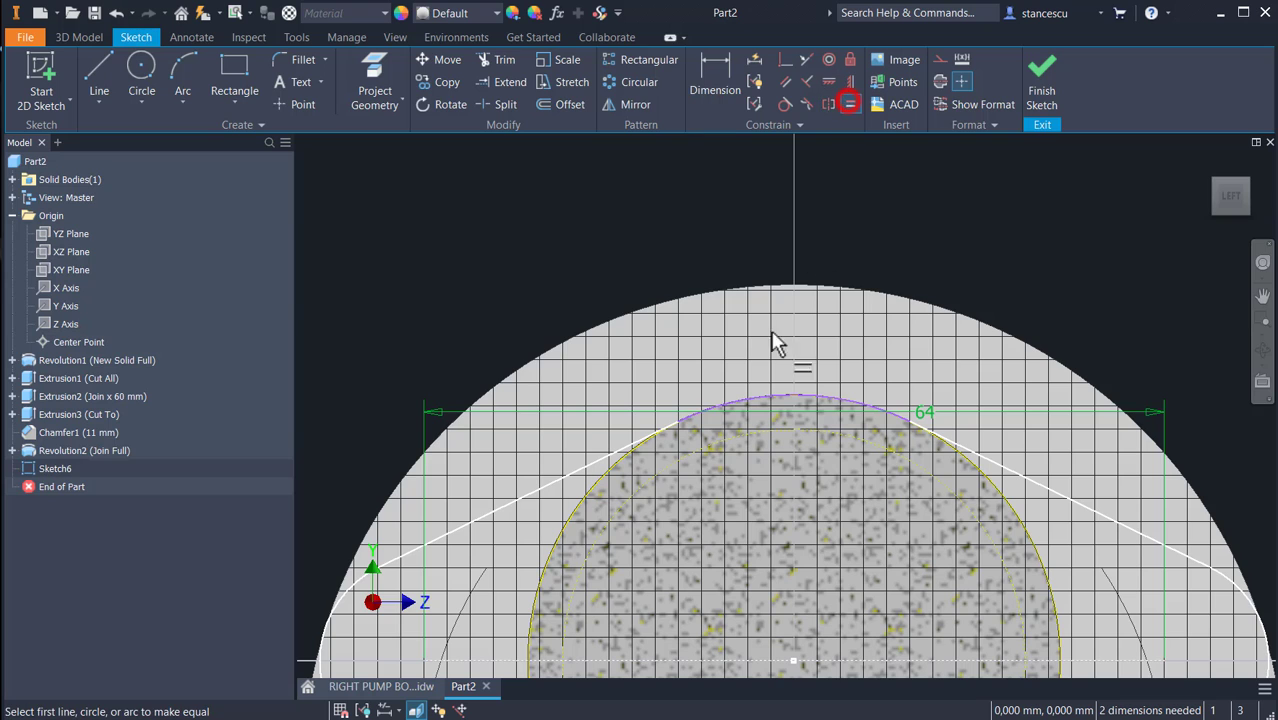
click(771, 396)
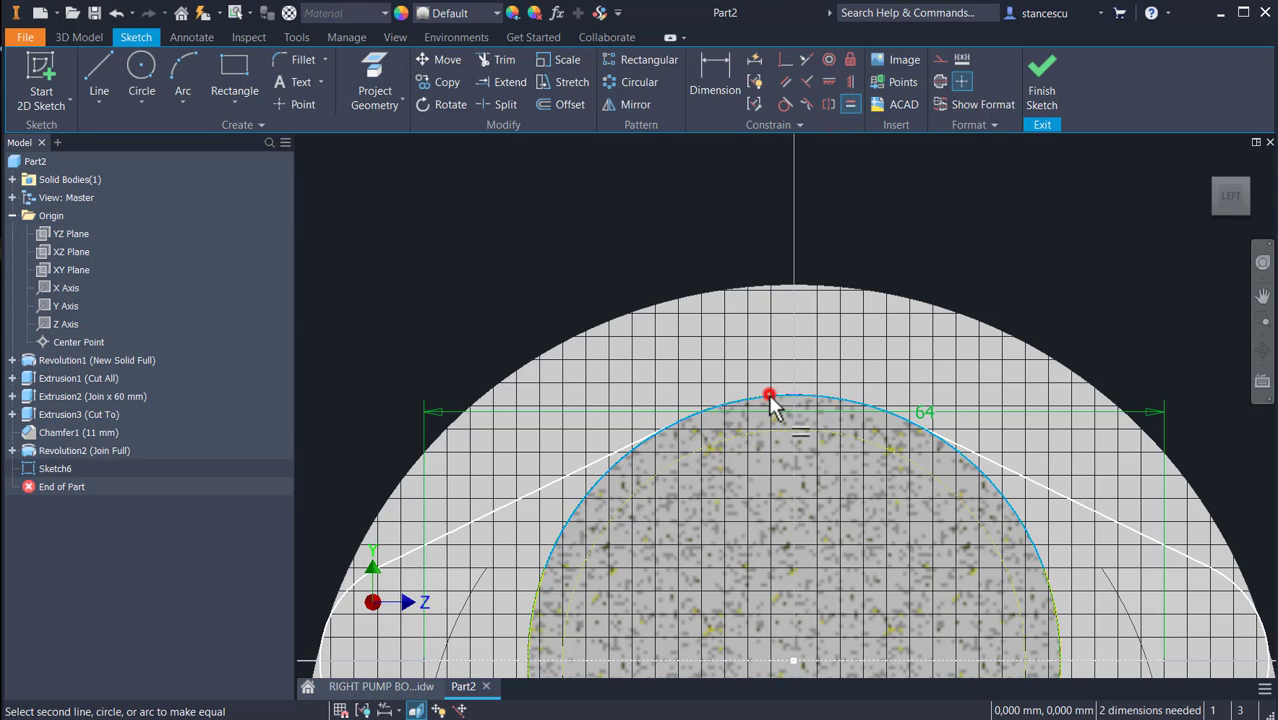
click(535, 605)
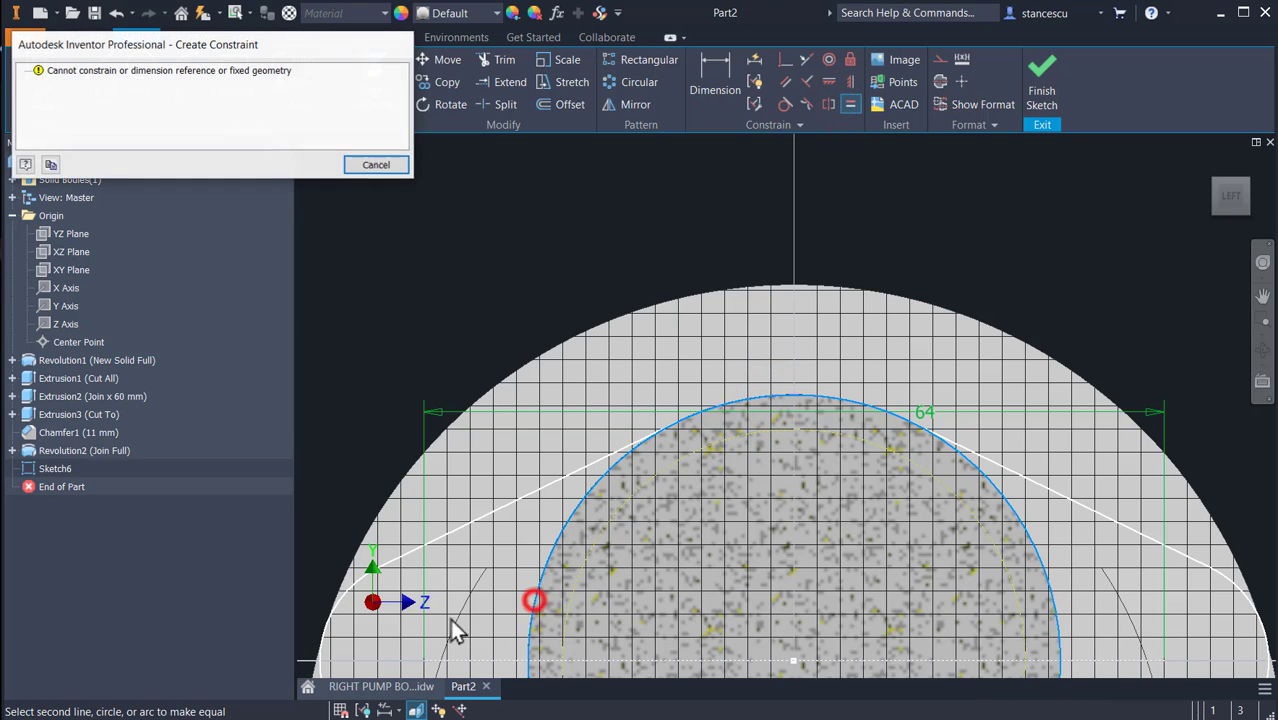
click(372, 168)
click(466, 208)
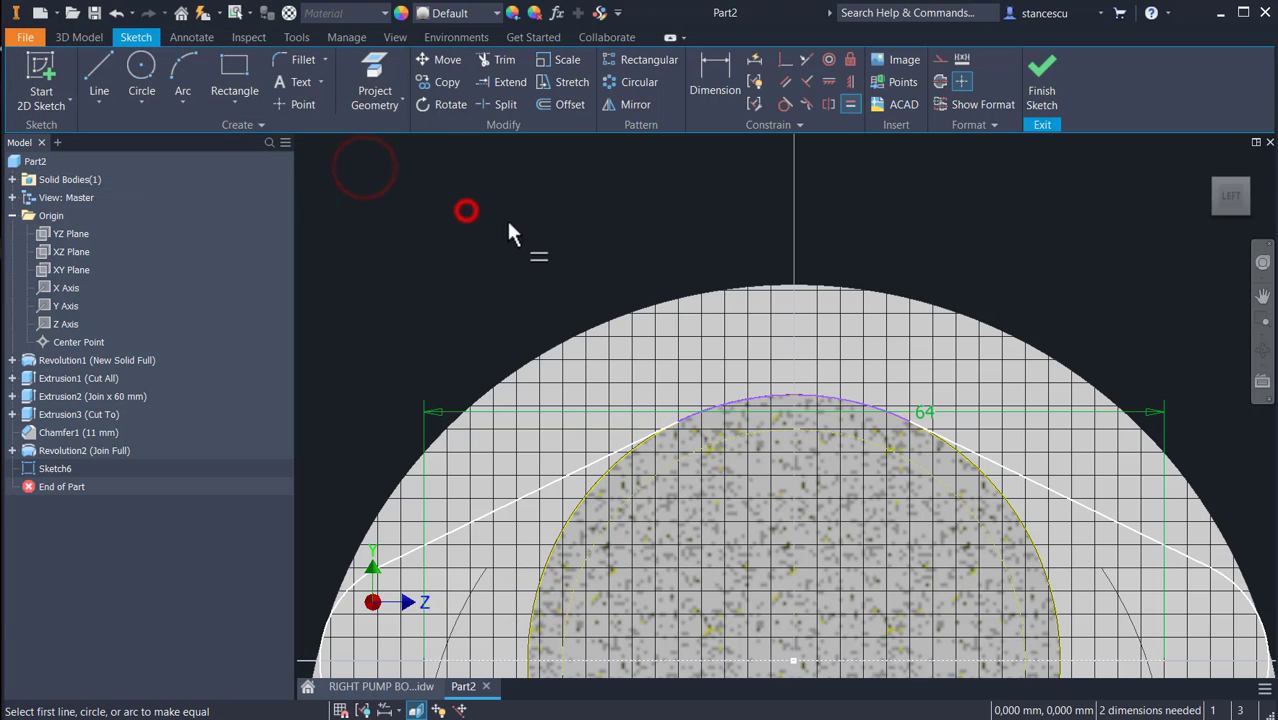
- Fully constrain the flange sketch by applying Auto Dimension with both dimensions and constraints included
click(755, 62)
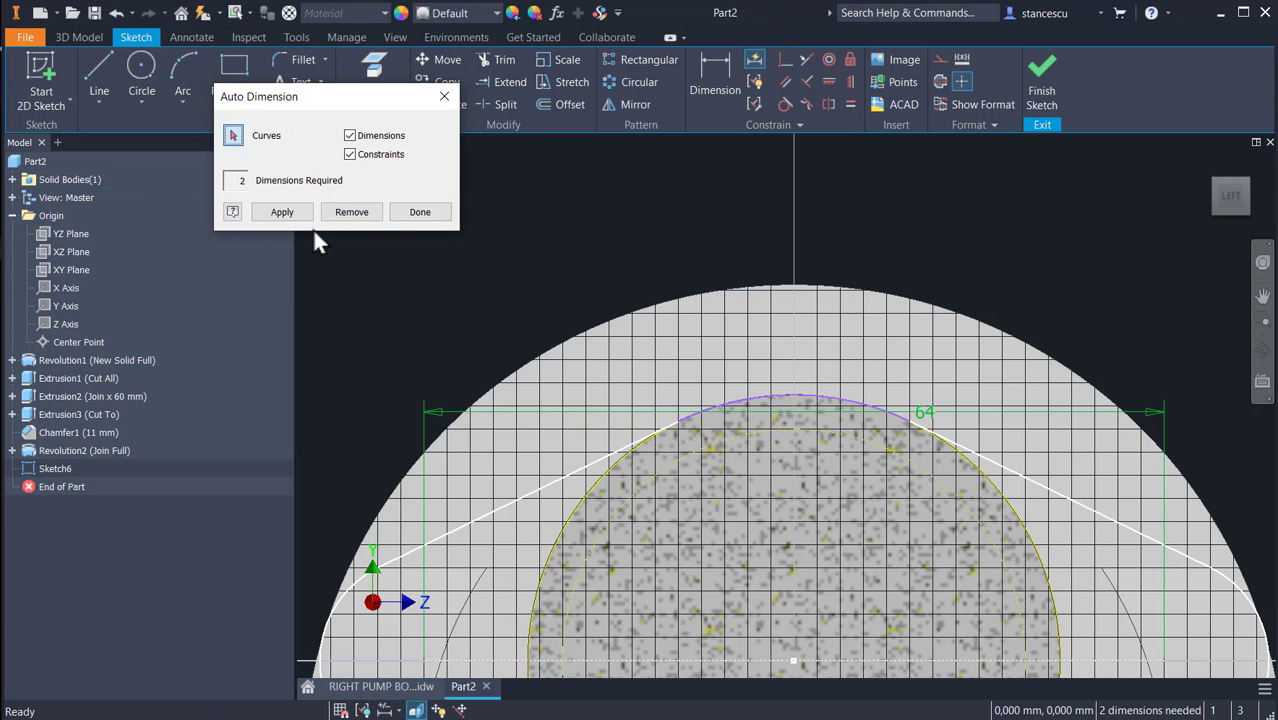
click(283, 213)
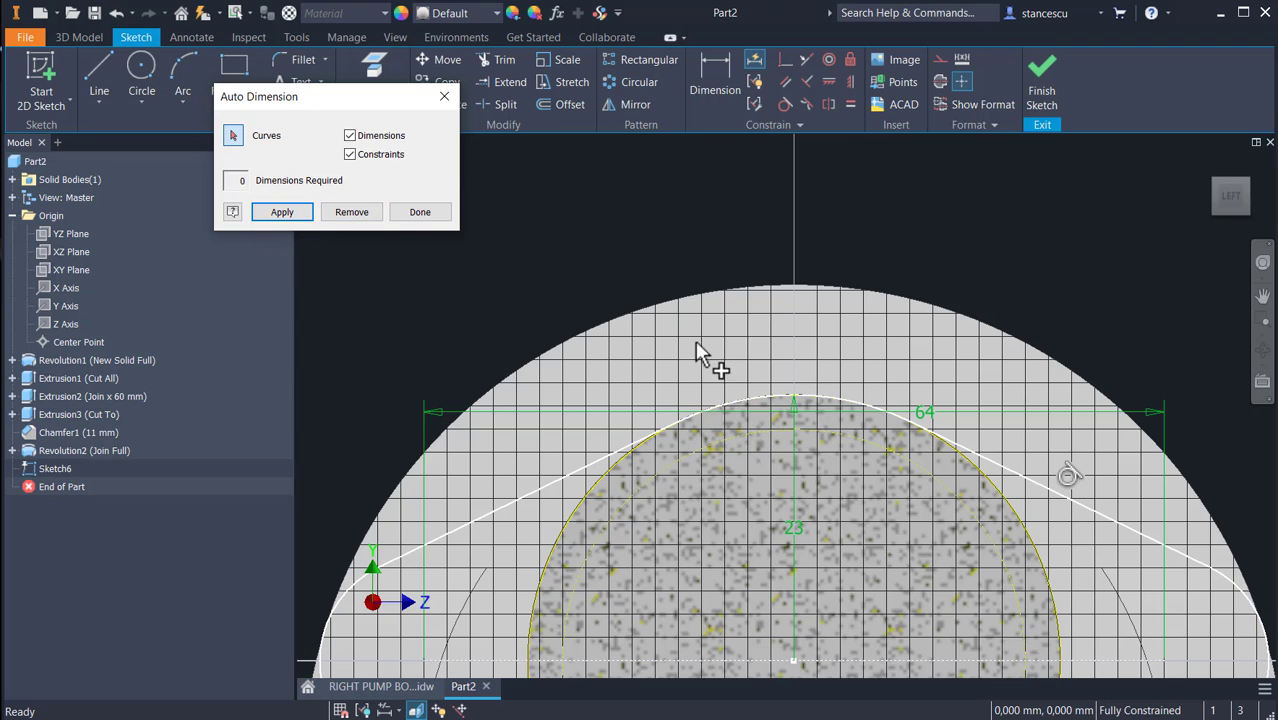
click(356, 215)
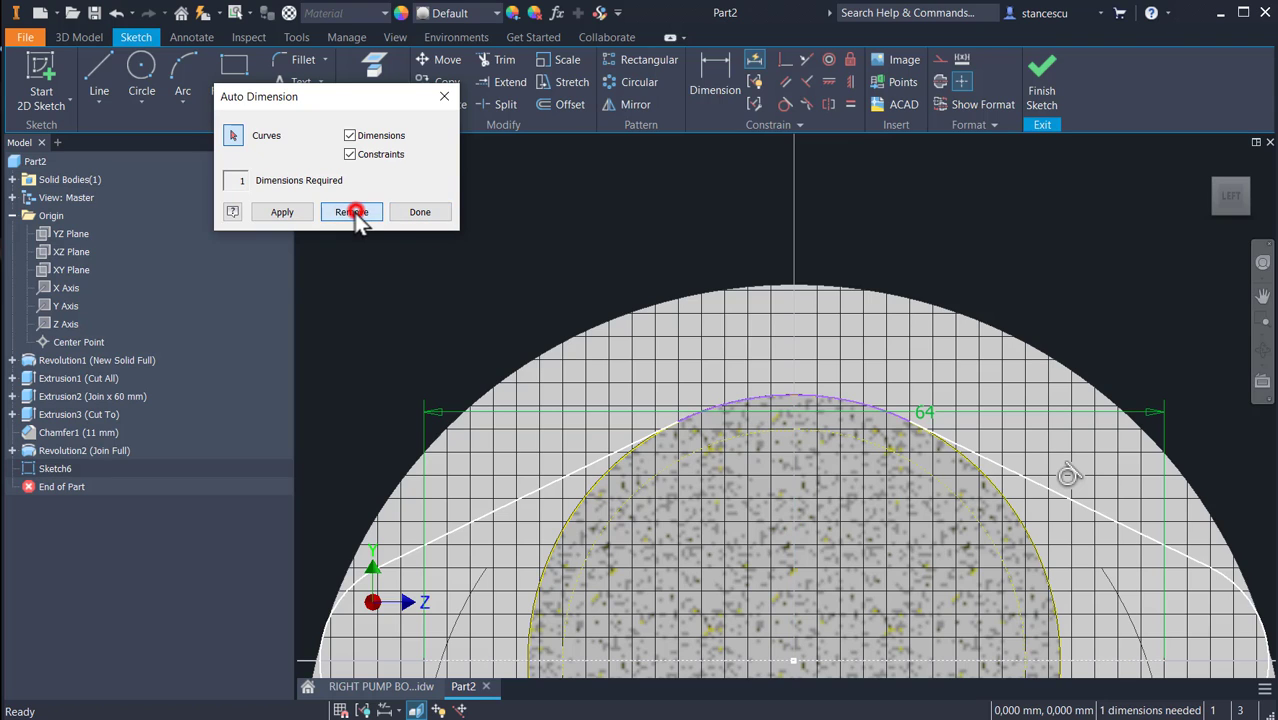
click(275, 216)
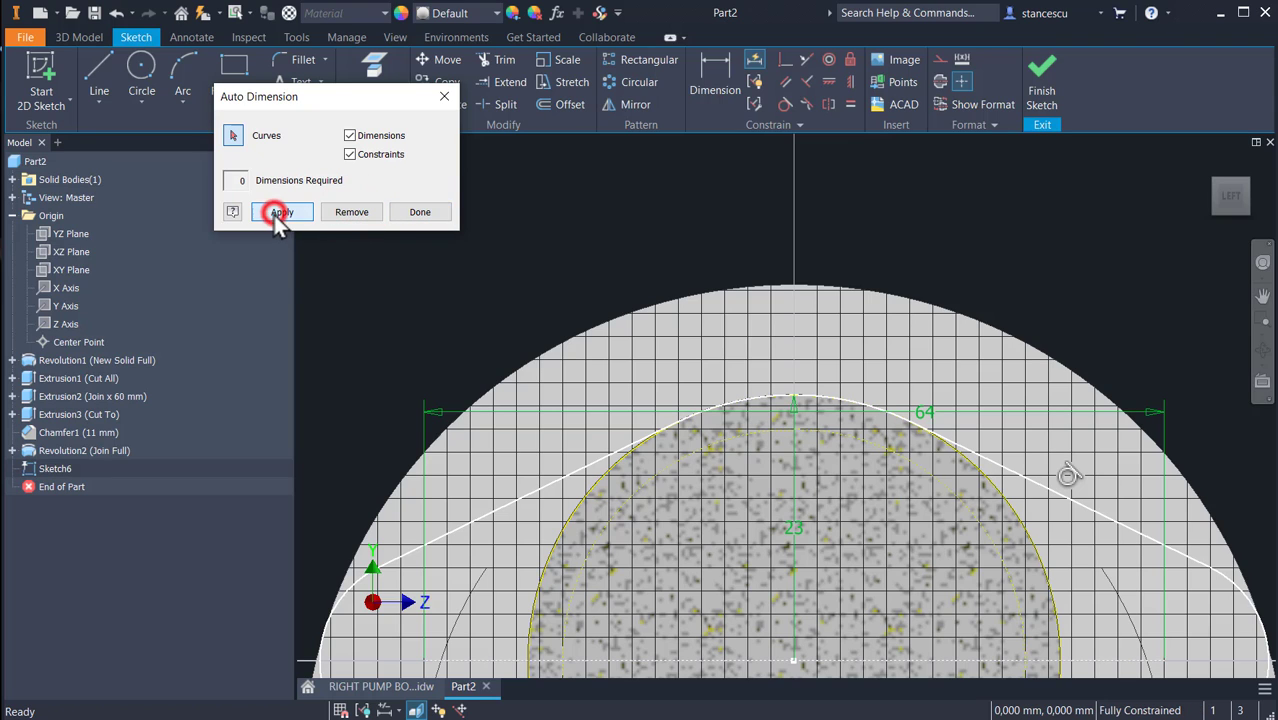
click(415, 222)
- Reposition the 64 mm dimension above the pump body so it stands clear of the flange outline
scroll(645, 335, down, 3)
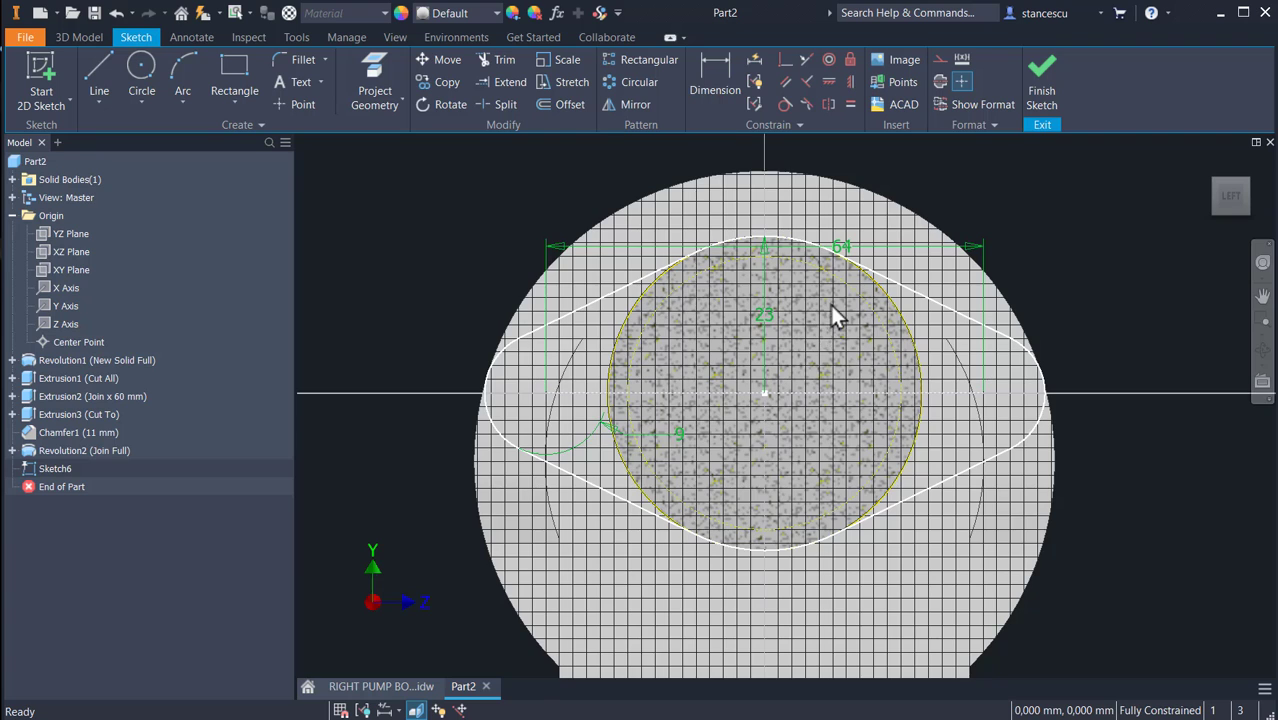
middle_drag(836, 316, 876, 388)
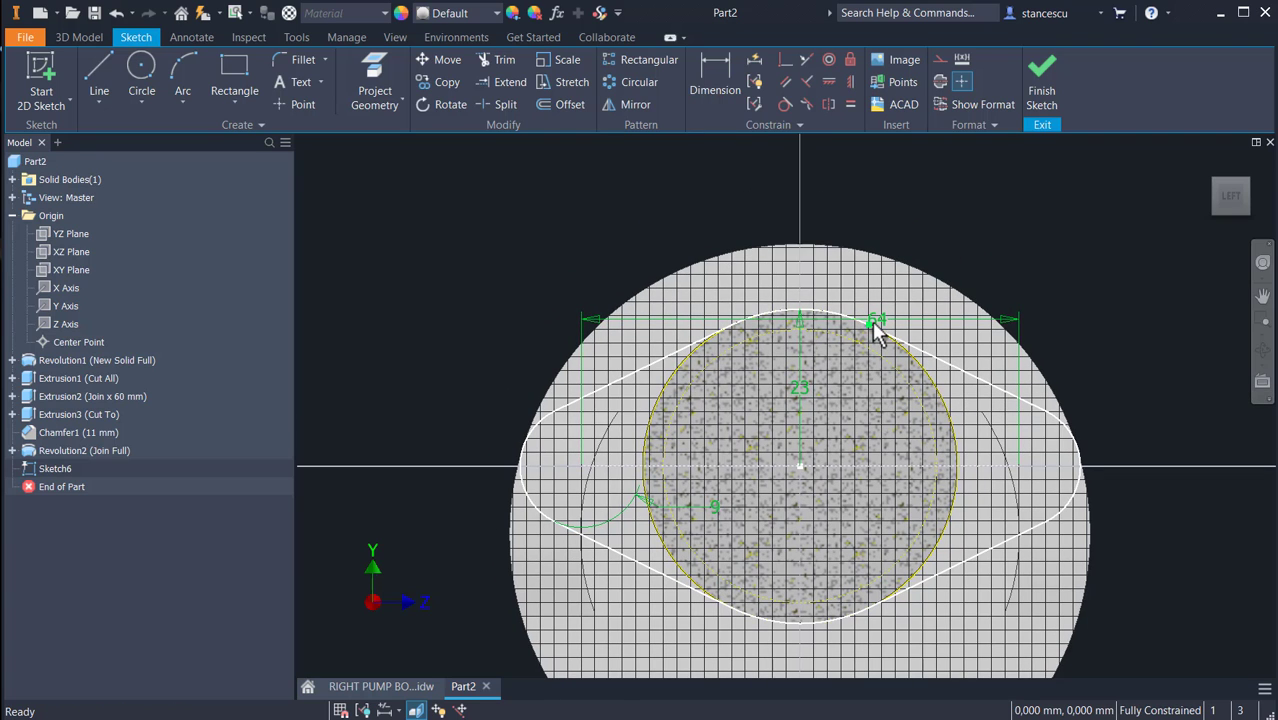
mouse_move(876, 333)
mouse_down()
mouse_move(893, 251)
mouse_move(887, 214)
mouse_move(885, 335)
mouse_move(877, 212)
mouse_up()
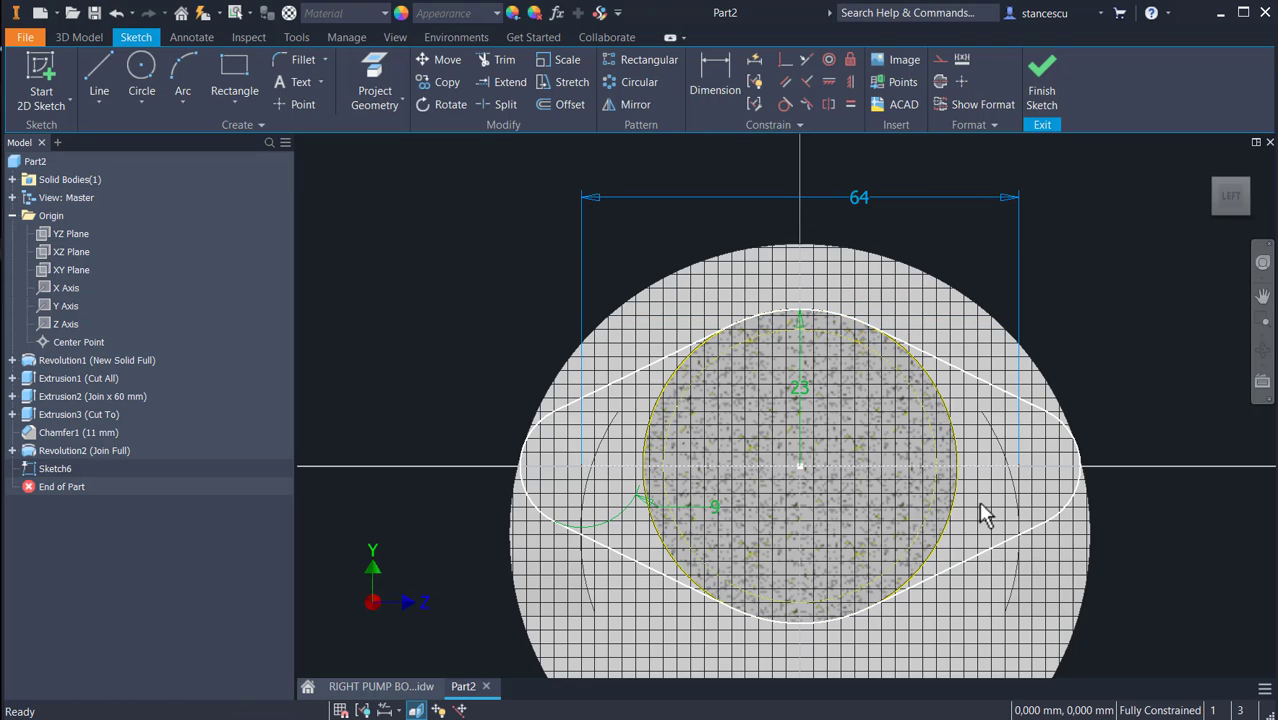
- Finish the flange sketch and check the flange thickness in section A-A of the right pump body drawing
click(1043, 78)
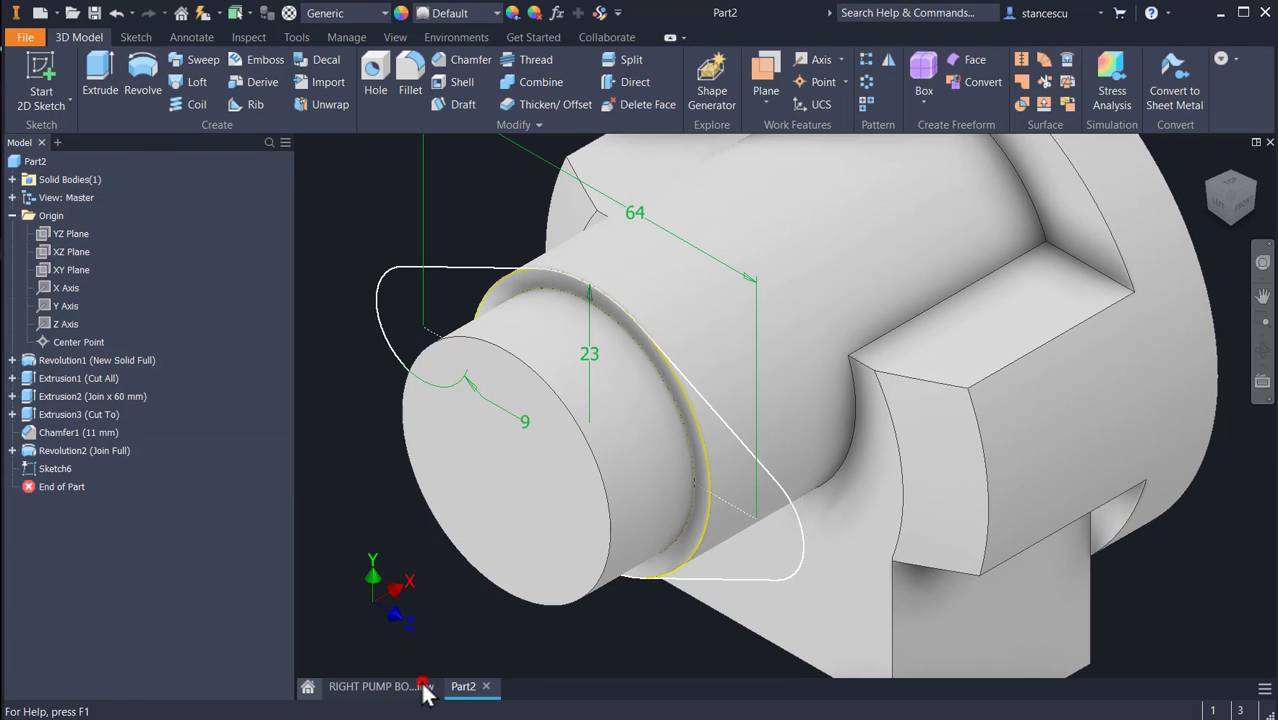
click(420, 686)
middle_drag(792, 439, 784, 336)
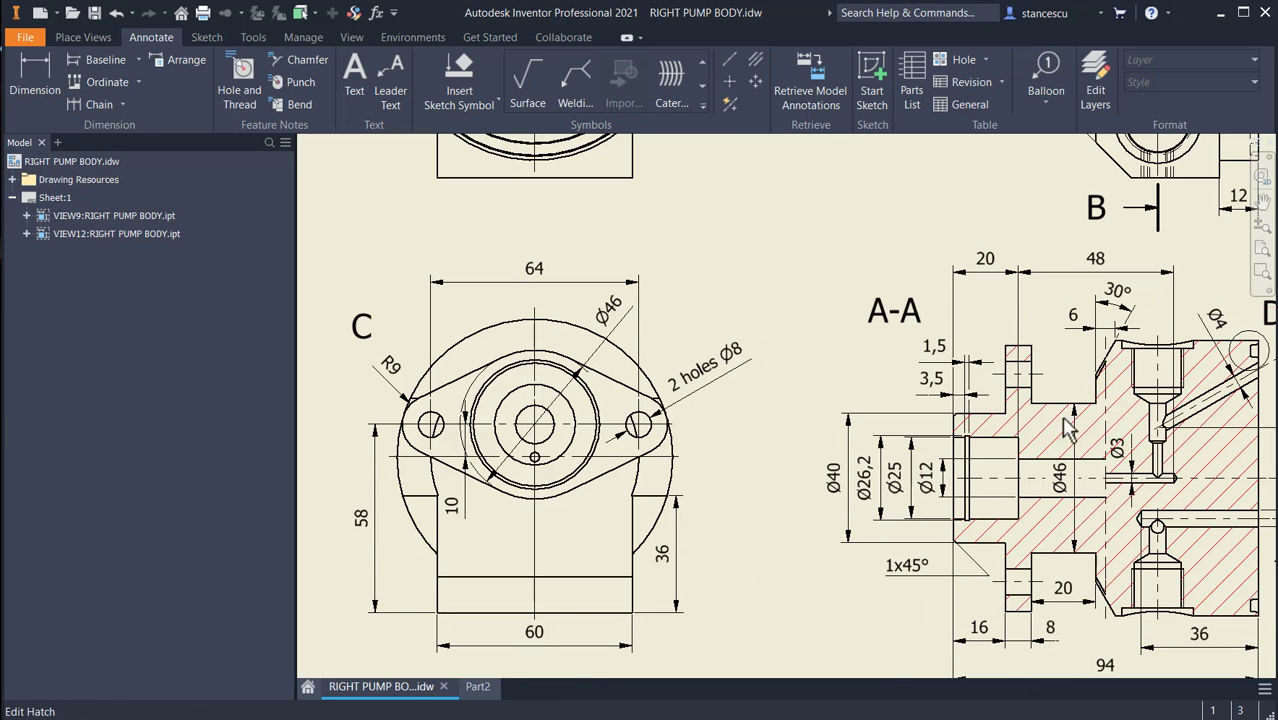
click(476, 687)
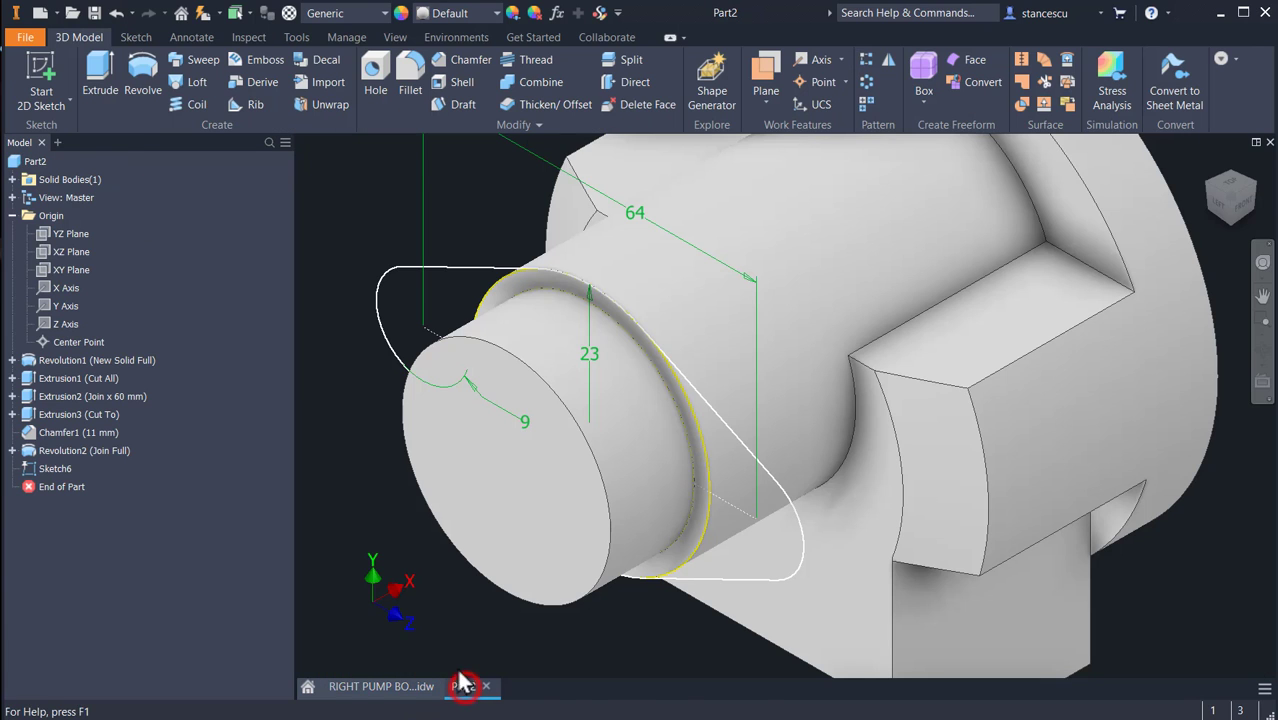
- Extrude the complete two-eared flange profile 8 mm toward the pump body, joining it to the solid
click(108, 56)
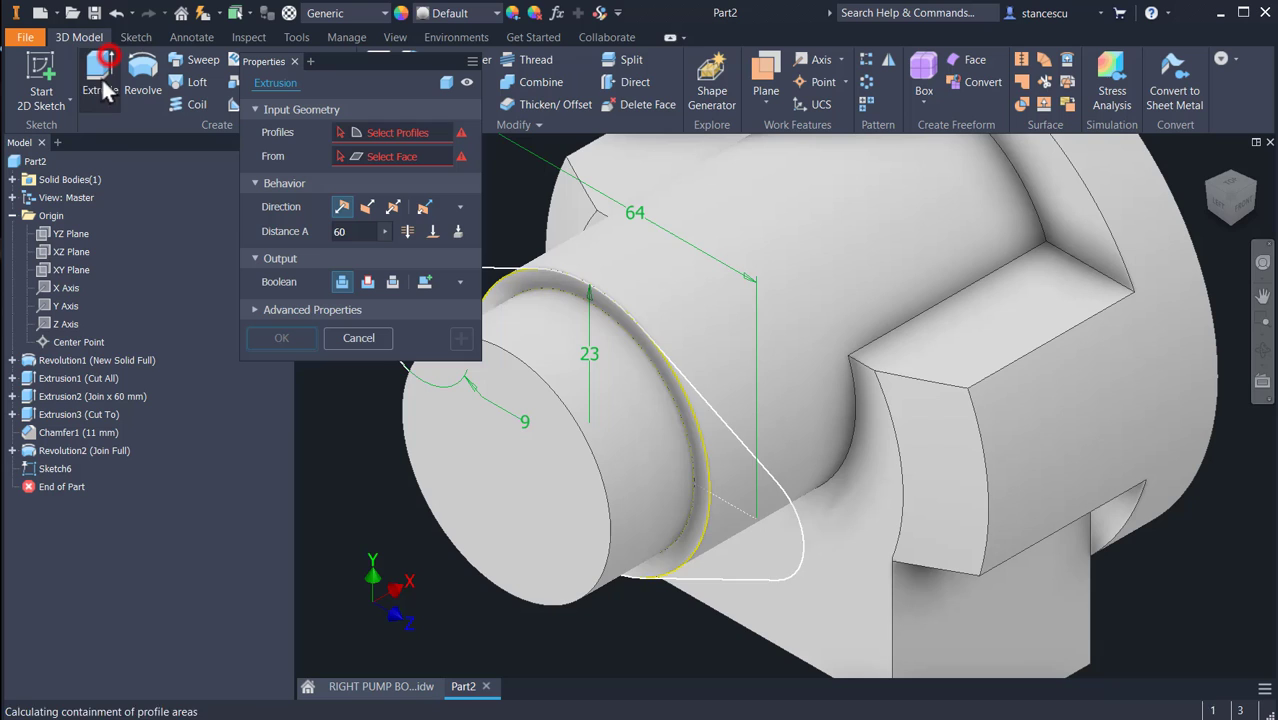
click(784, 493)
click(748, 516)
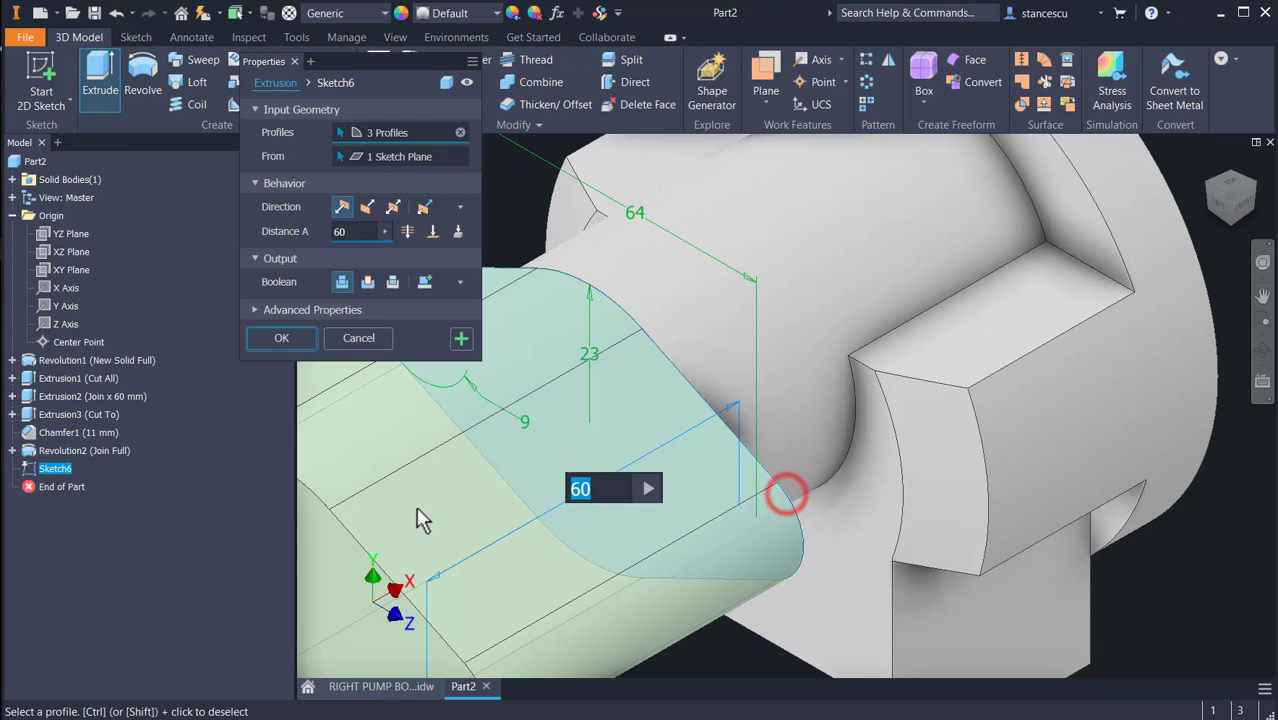
click(367, 206)
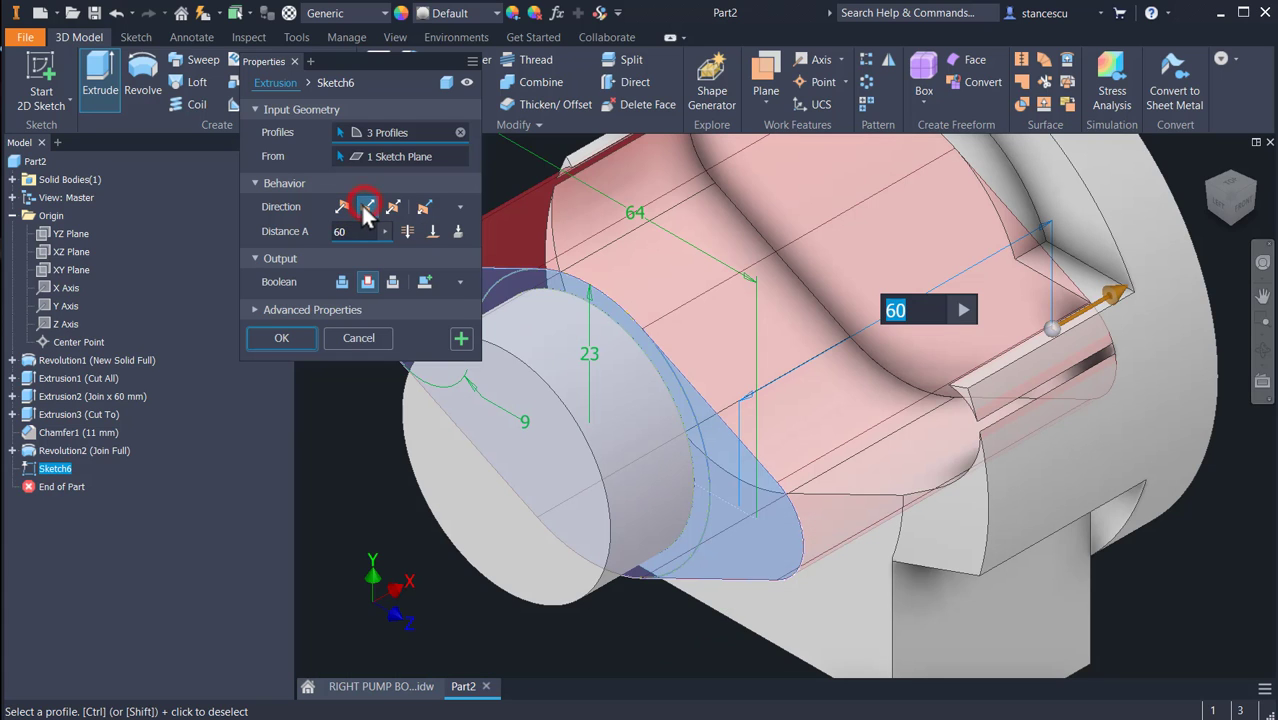
click(342, 281)
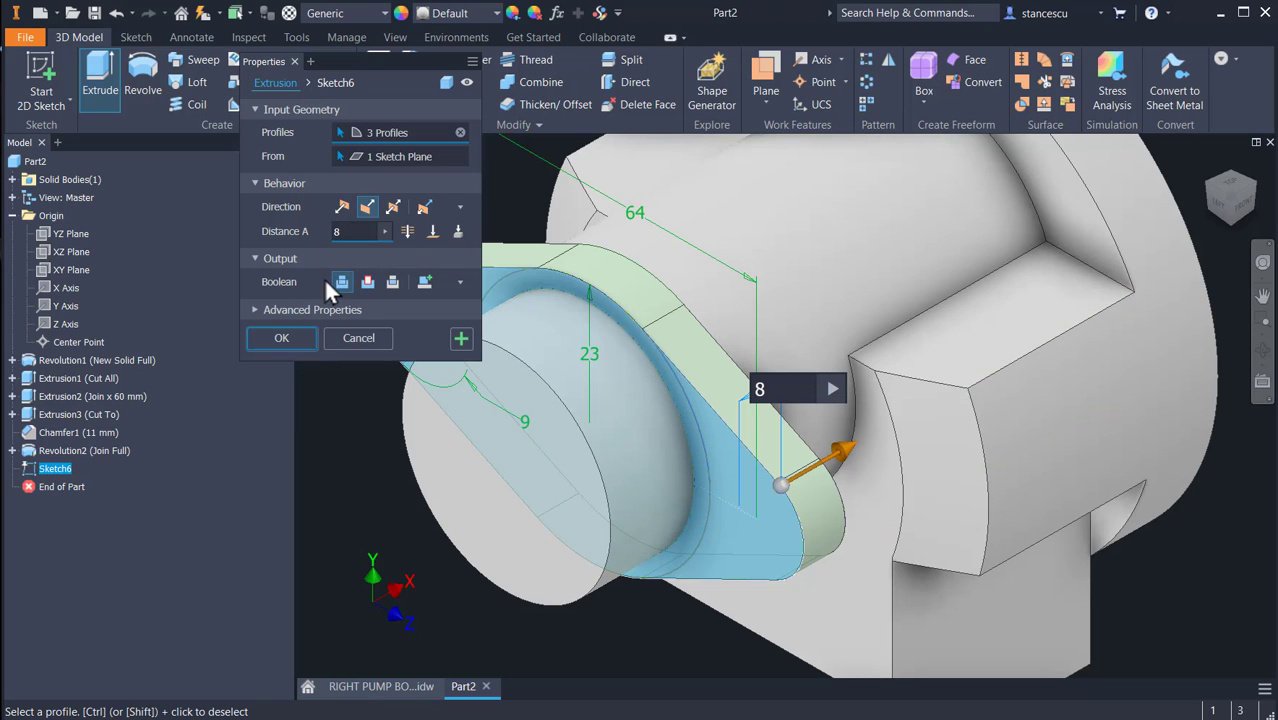
click(290, 338)
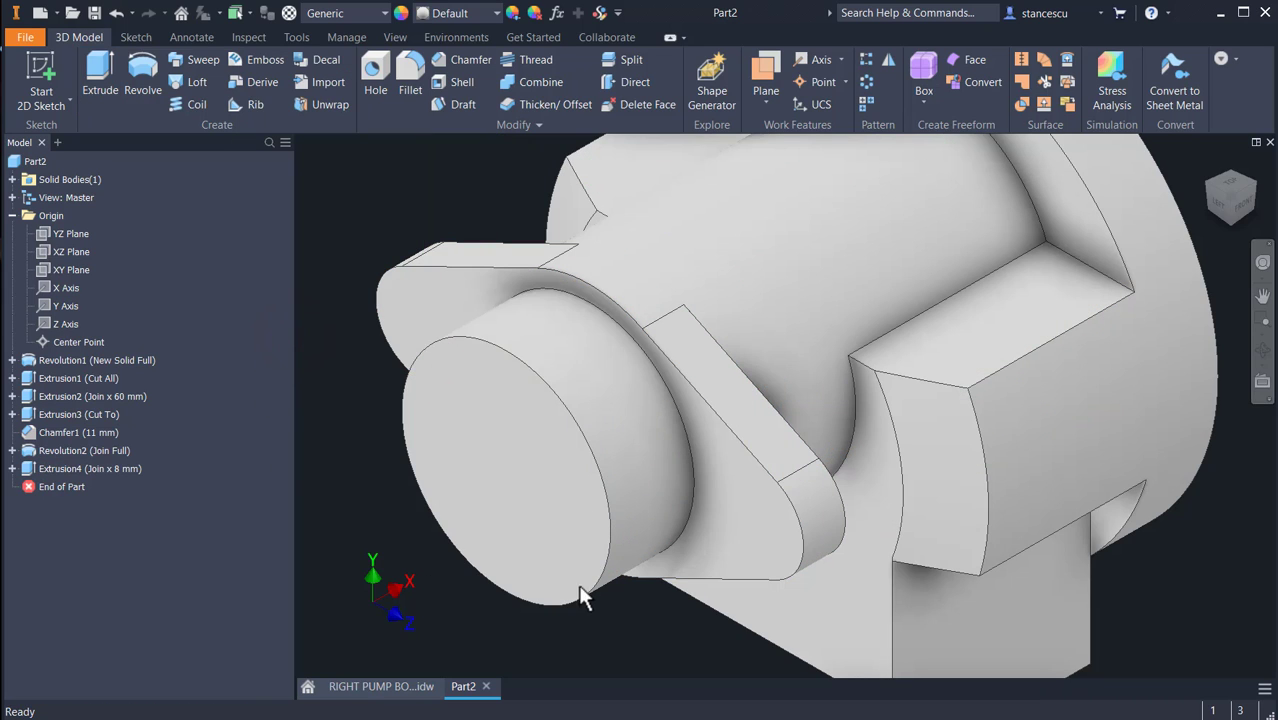
- Check the ear hole callout in the drawing, then place a simple hole without a seat, concentric with one flange ear's rounded edge
click(391, 686)
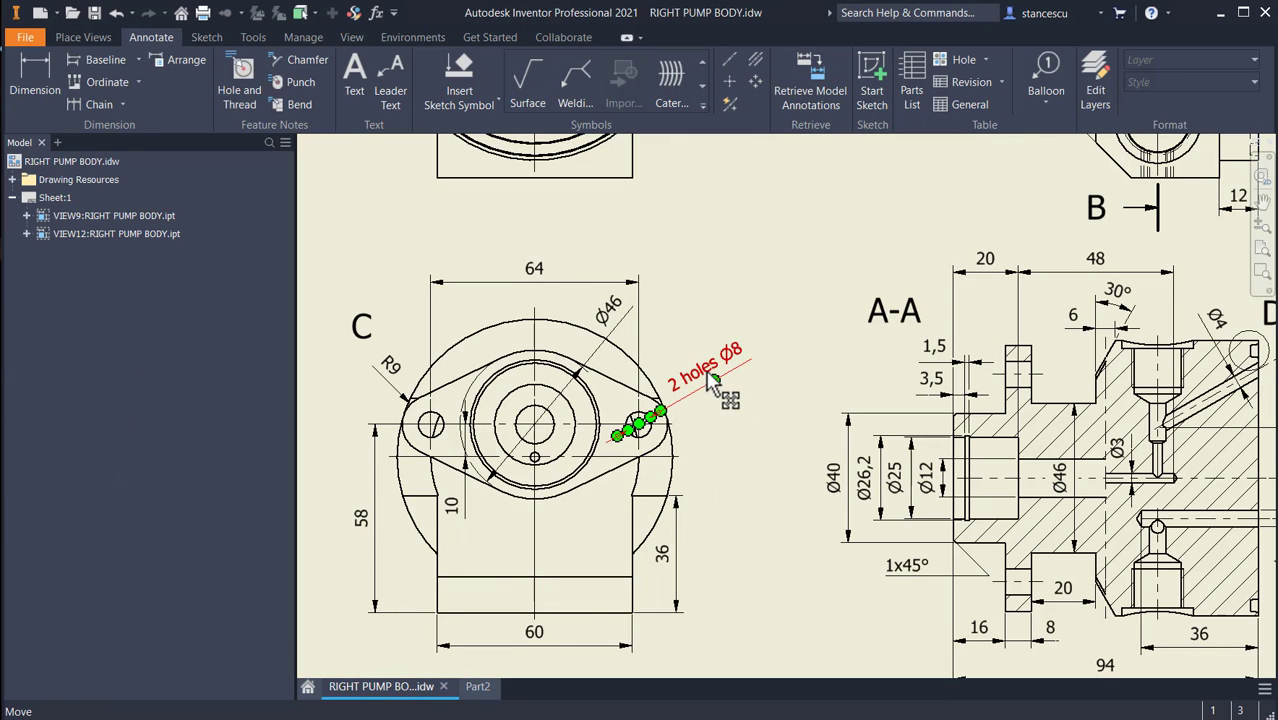
click(478, 689)
click(372, 80)
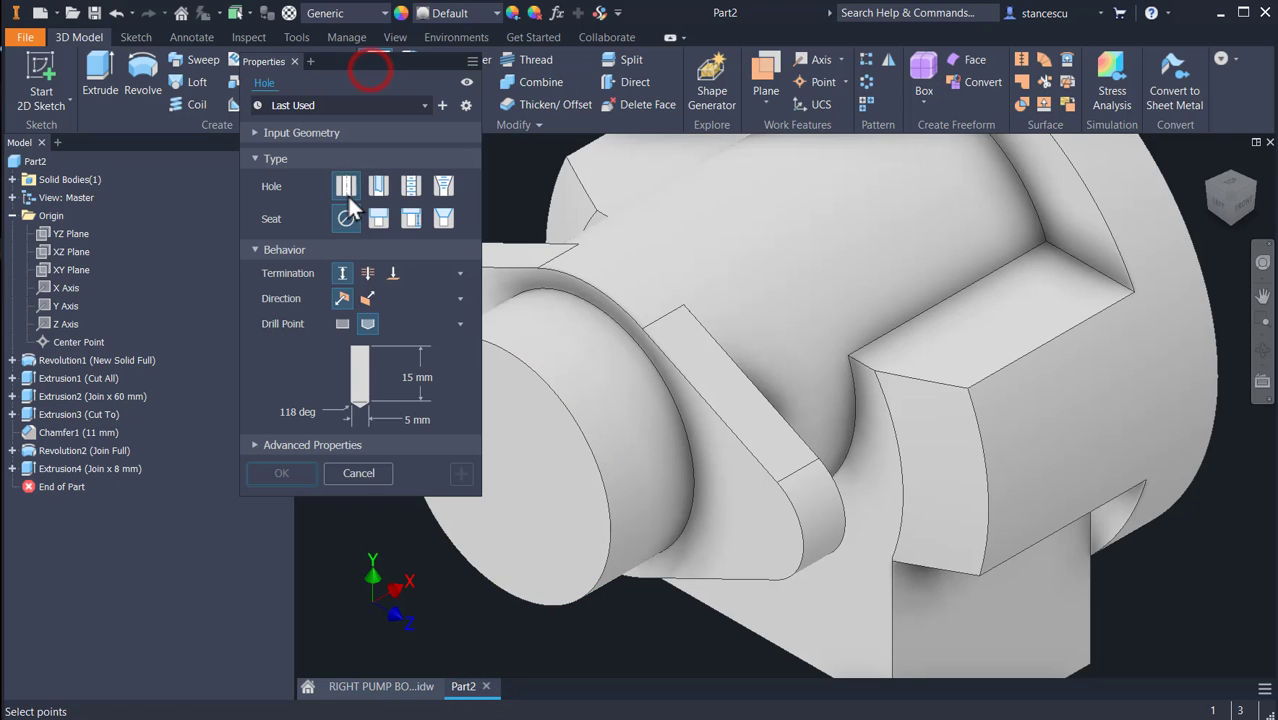
click(346, 188)
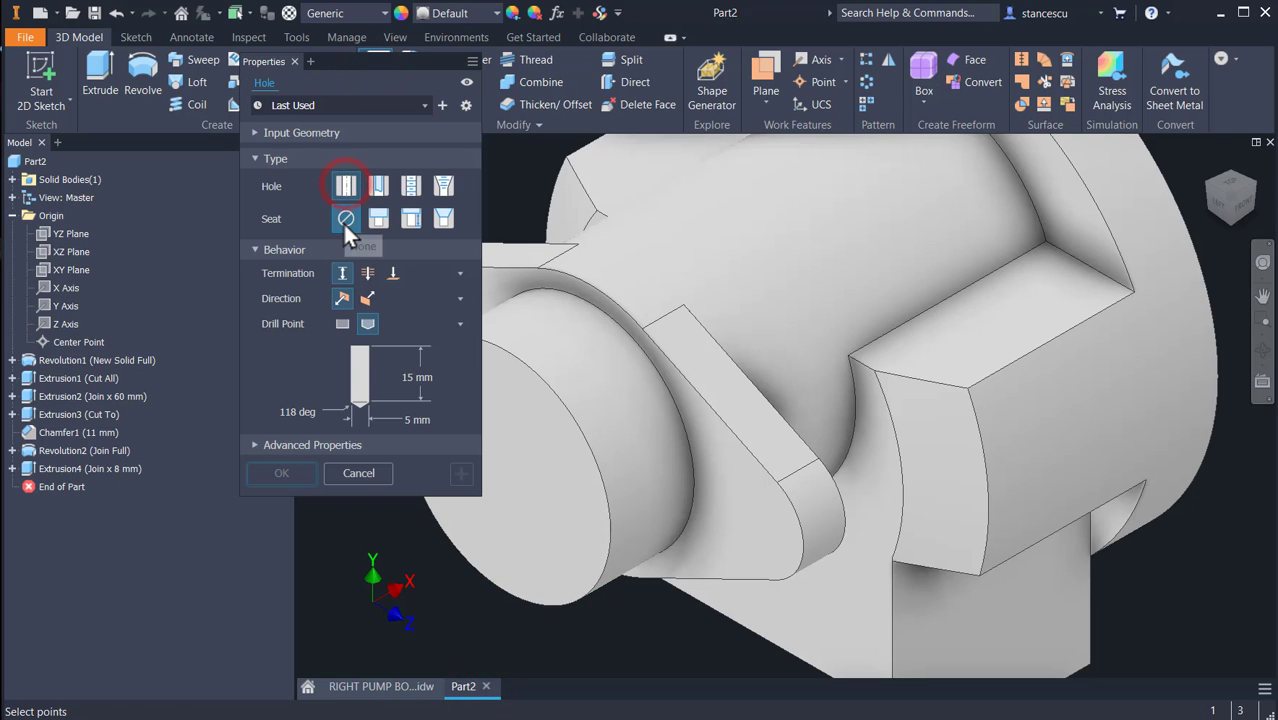
click(344, 220)
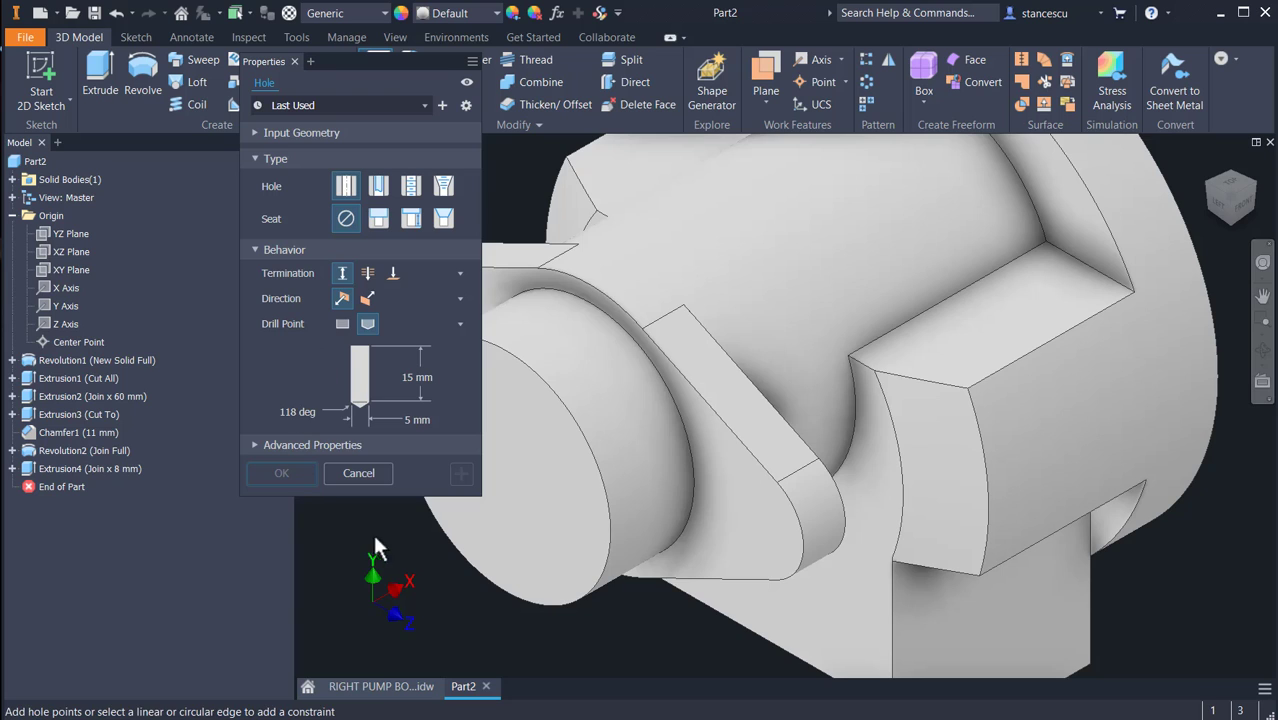
click(773, 548)
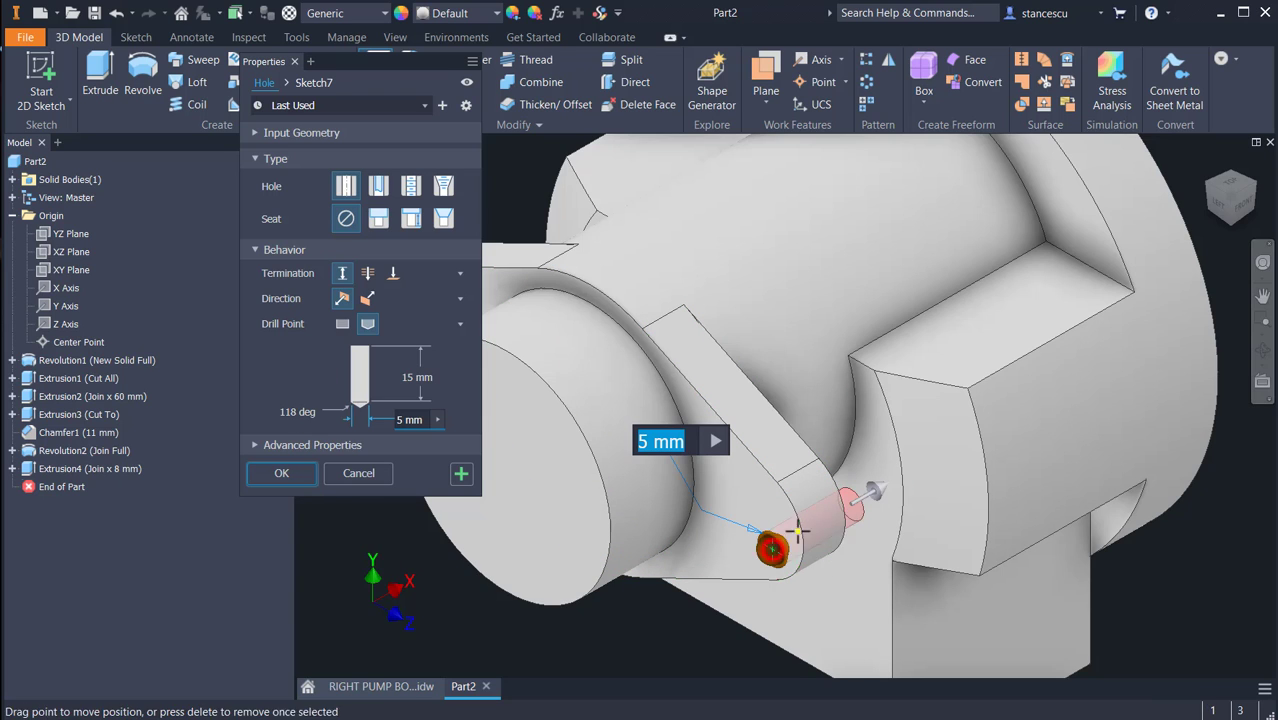
click(799, 540)
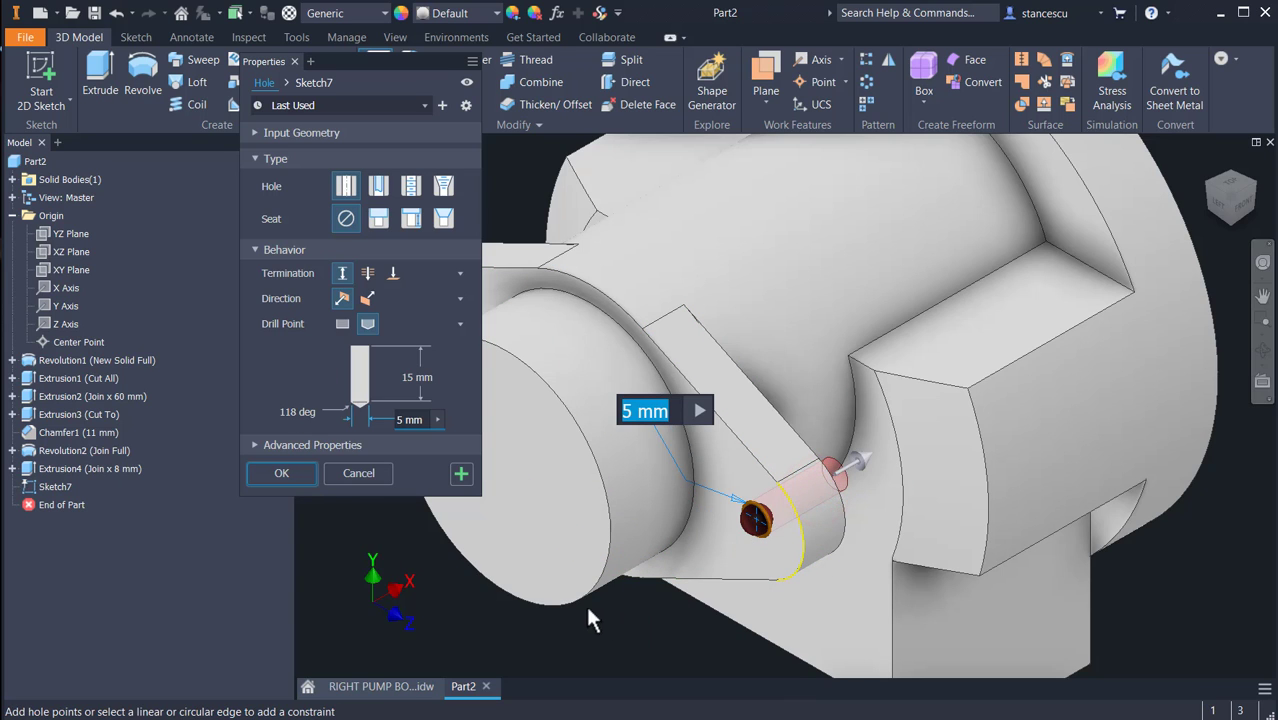
- Terminate the ear hole at the flange's rear face and set its diameter to 8 mm
click(393, 274)
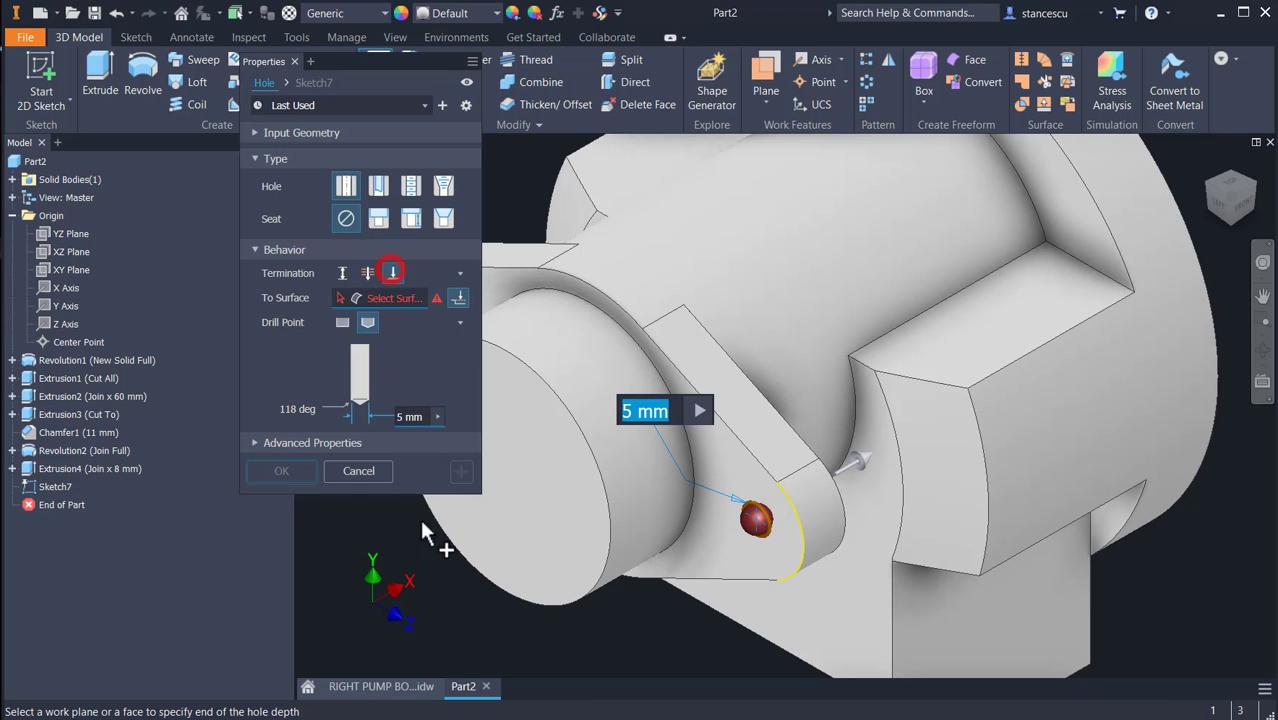
shift+middle_drag(550, 604, 456, 618)
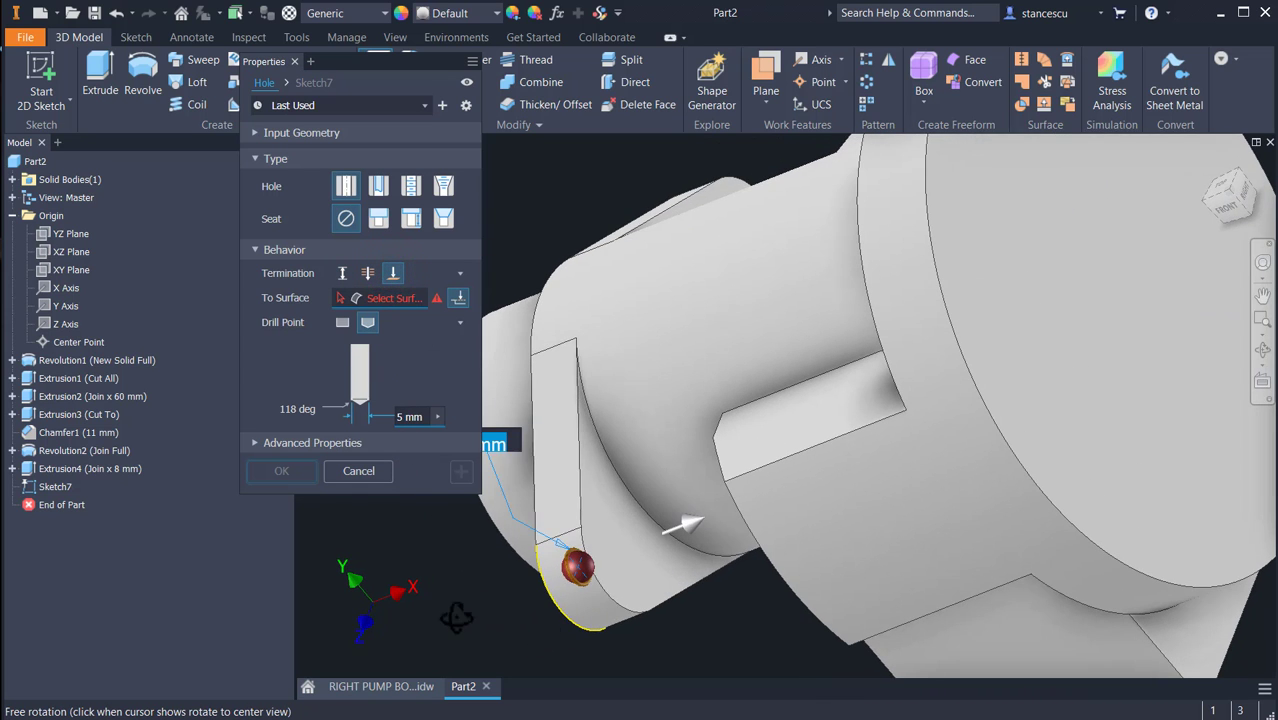
click(639, 548)
shift+middle_drag(639, 548, 576, 557)
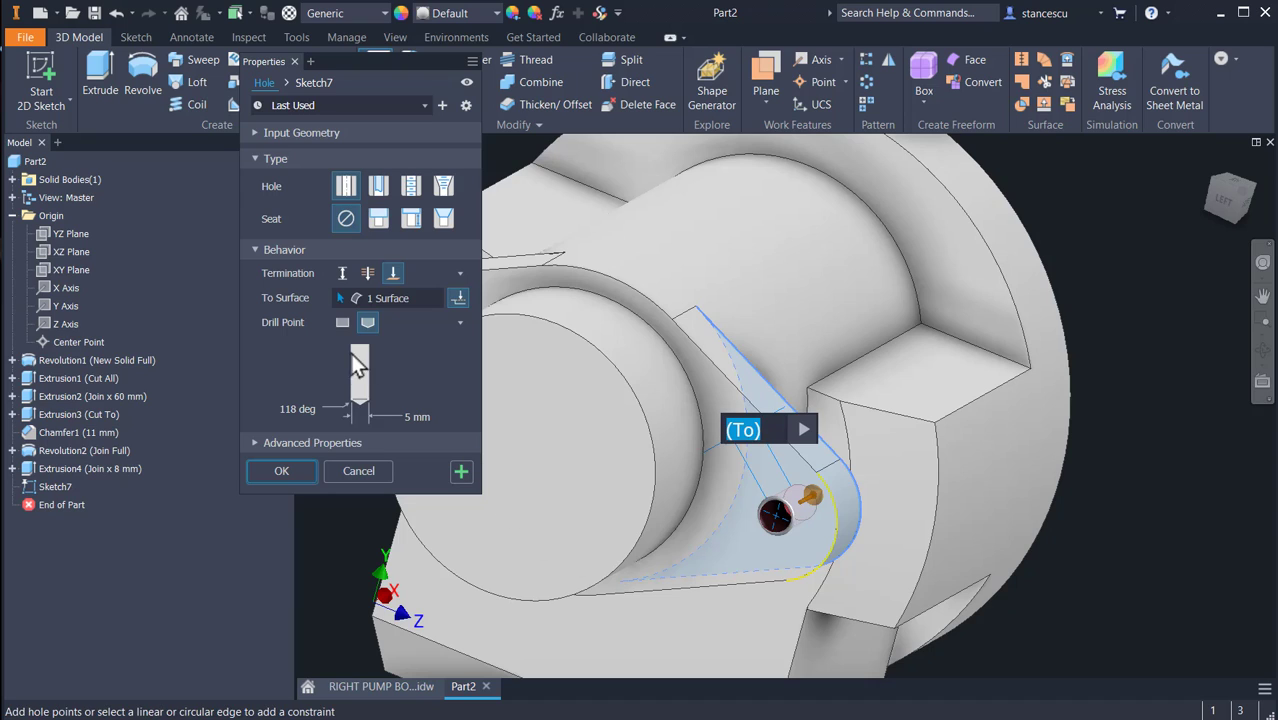
click(414, 418)
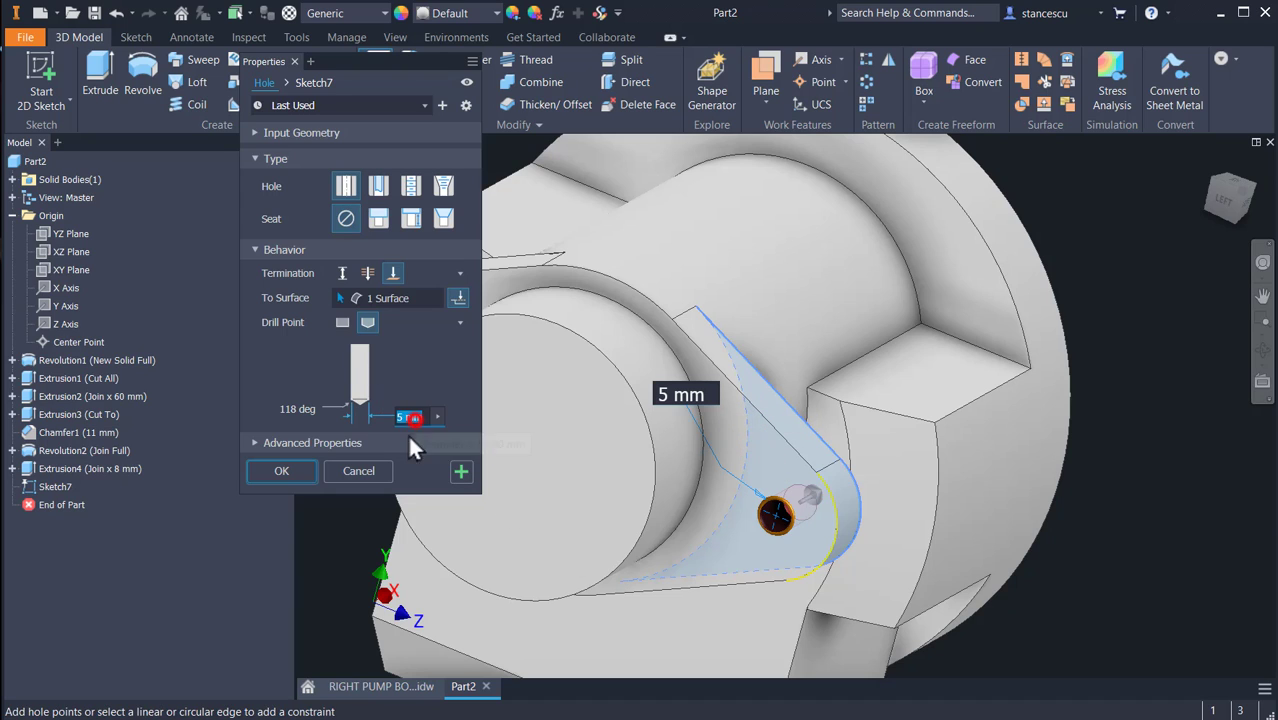
text(8)
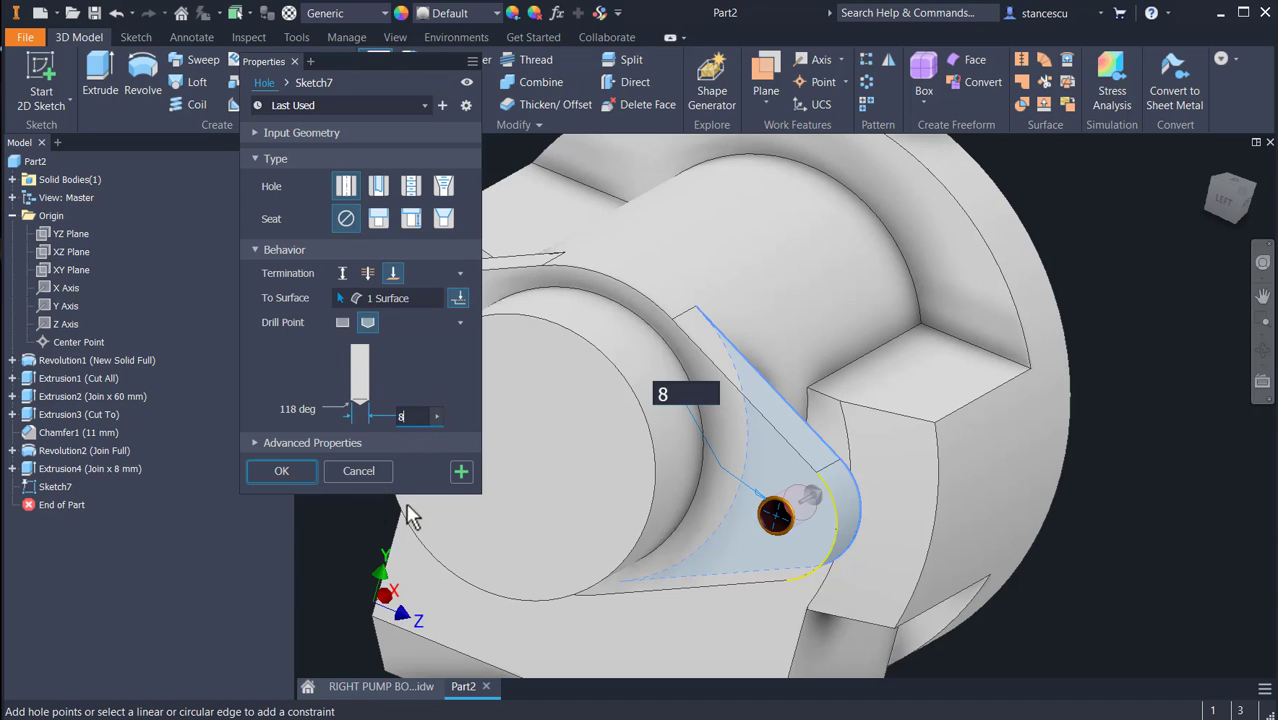
middle_drag(405, 514, 605, 462)
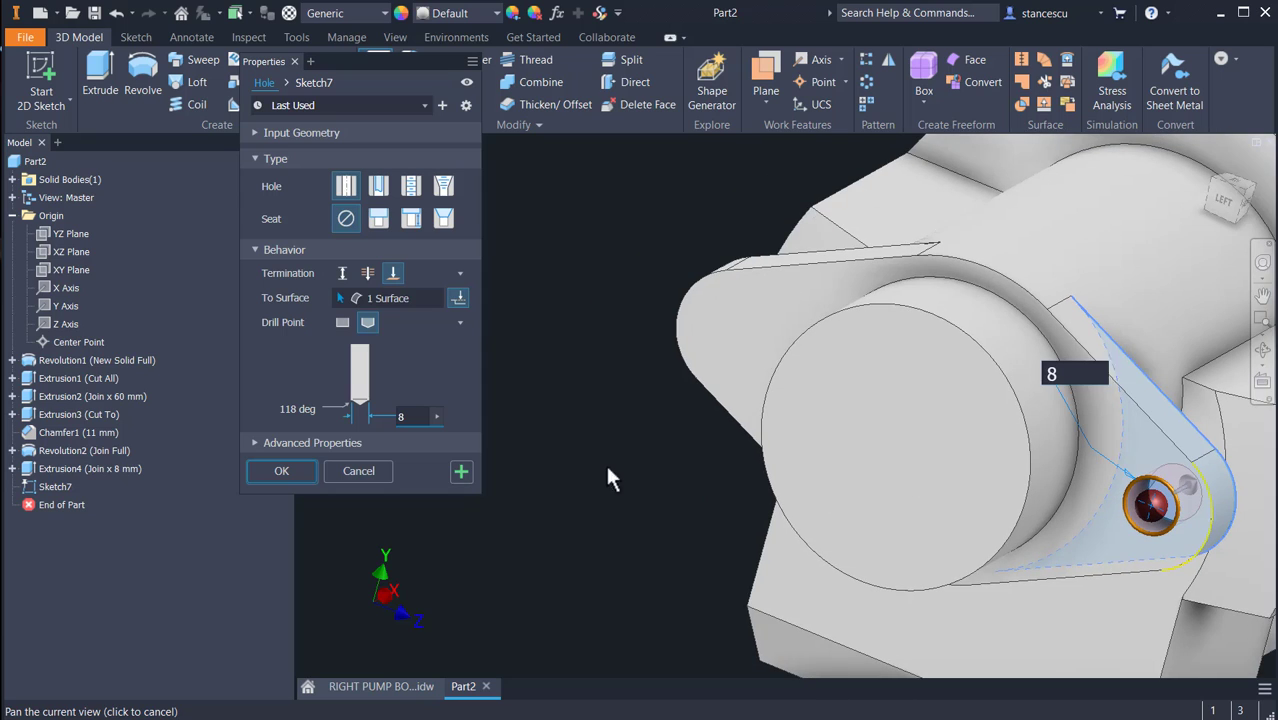
- Apply the first 8 mm hole and add a second, concentric with the opposite flange lobe, ending at the flange's back face
click(461, 475)
click(705, 328)
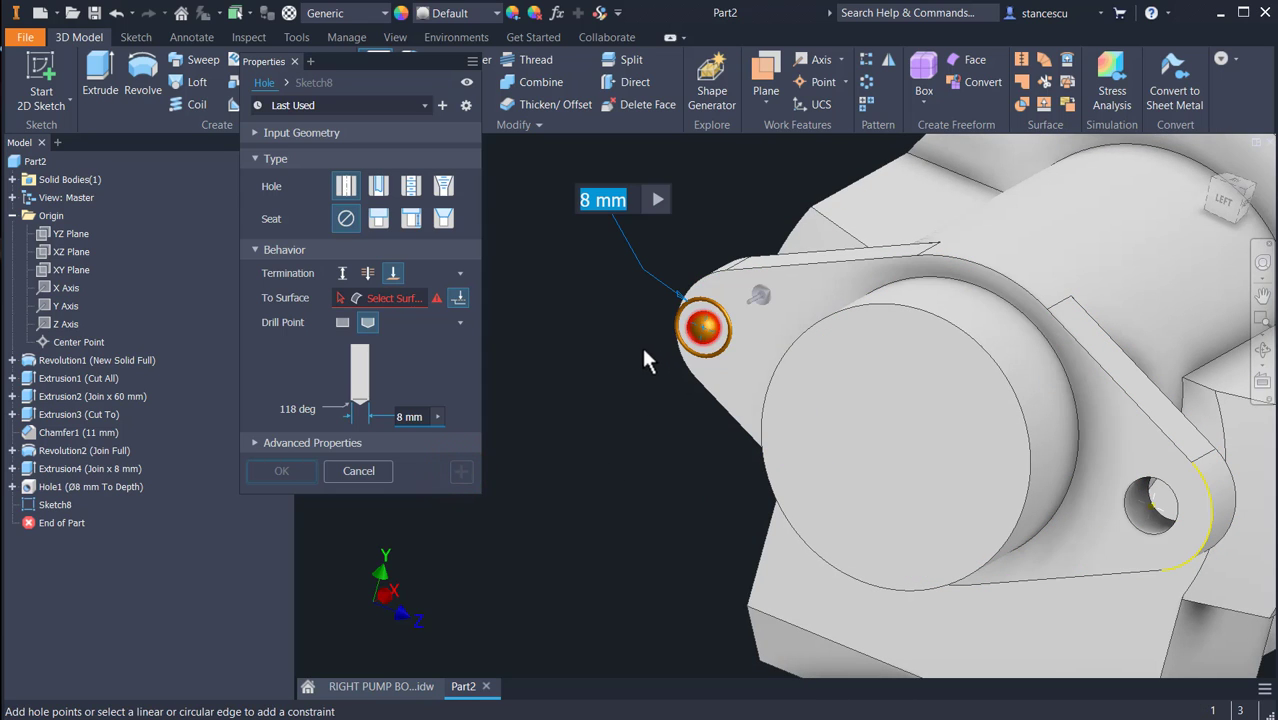
shift+middle_drag(595, 352, 565, 433)
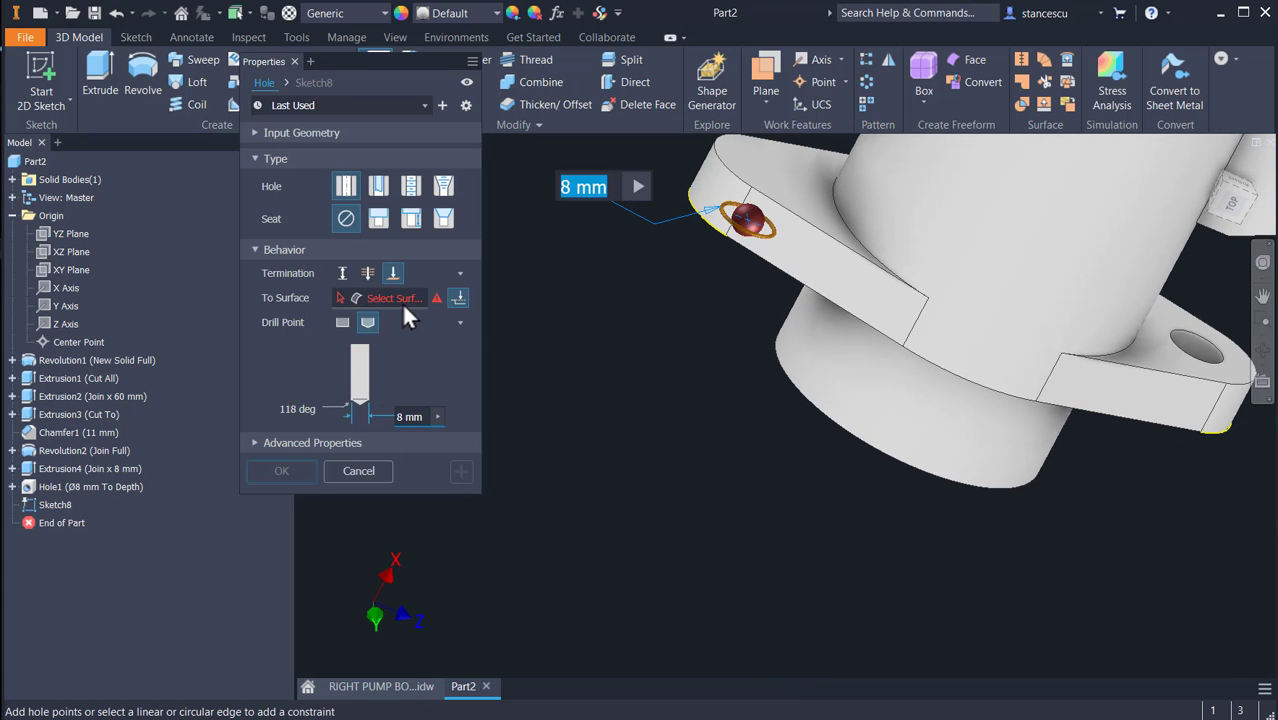
click(405, 298)
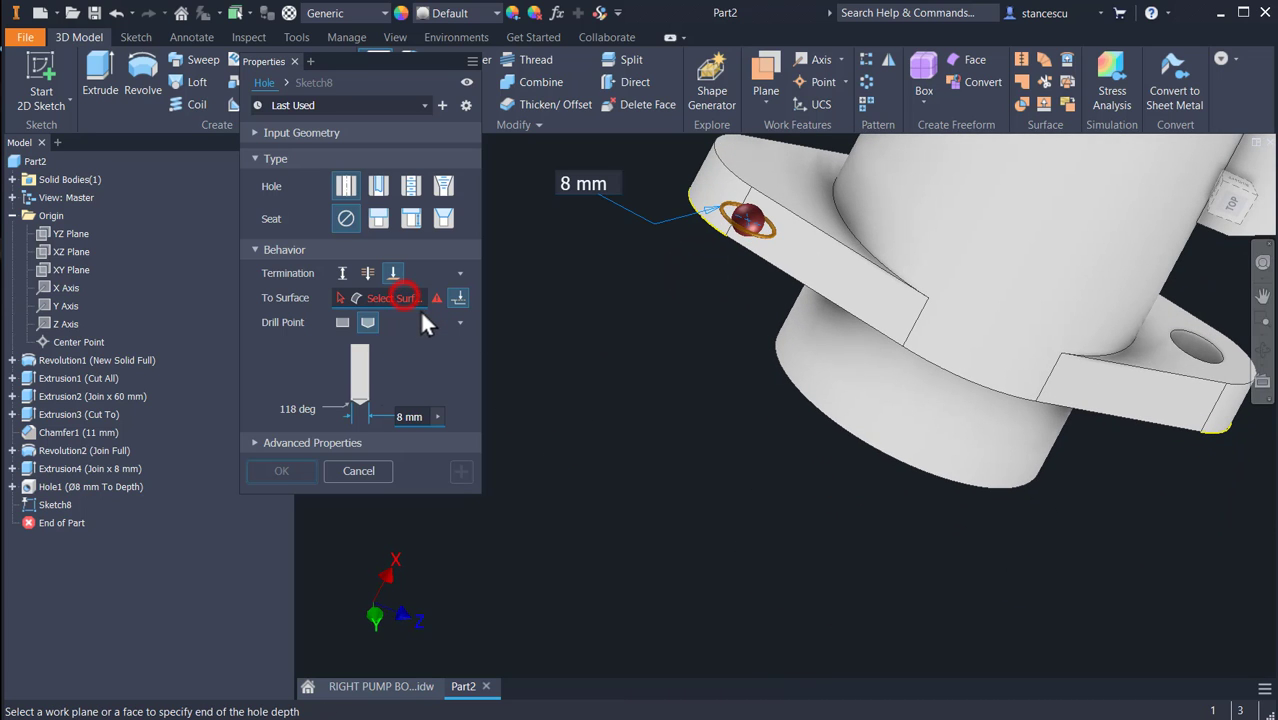
click(795, 185)
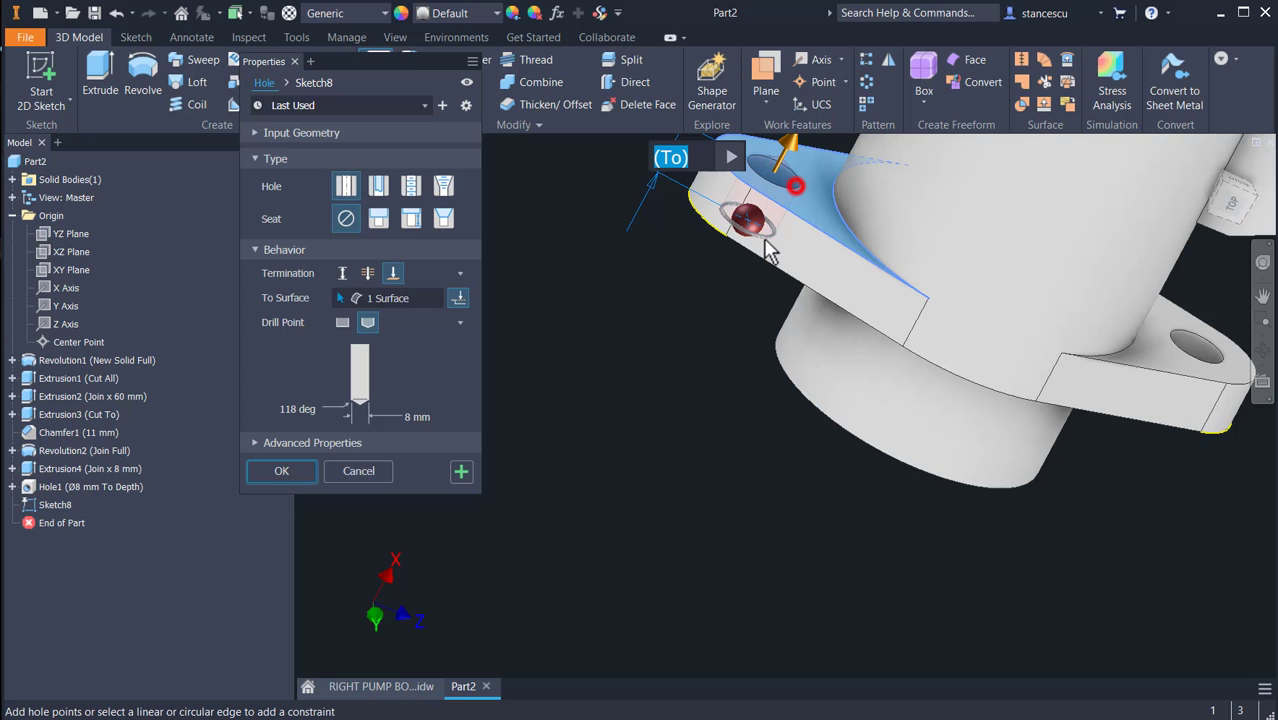
click(290, 463)
- Inspect the two flange holes on the model and examine the recess dimensions in the RIGHT PUMP BODY drawing
shift+middle_drag(290, 463, 665, 412)
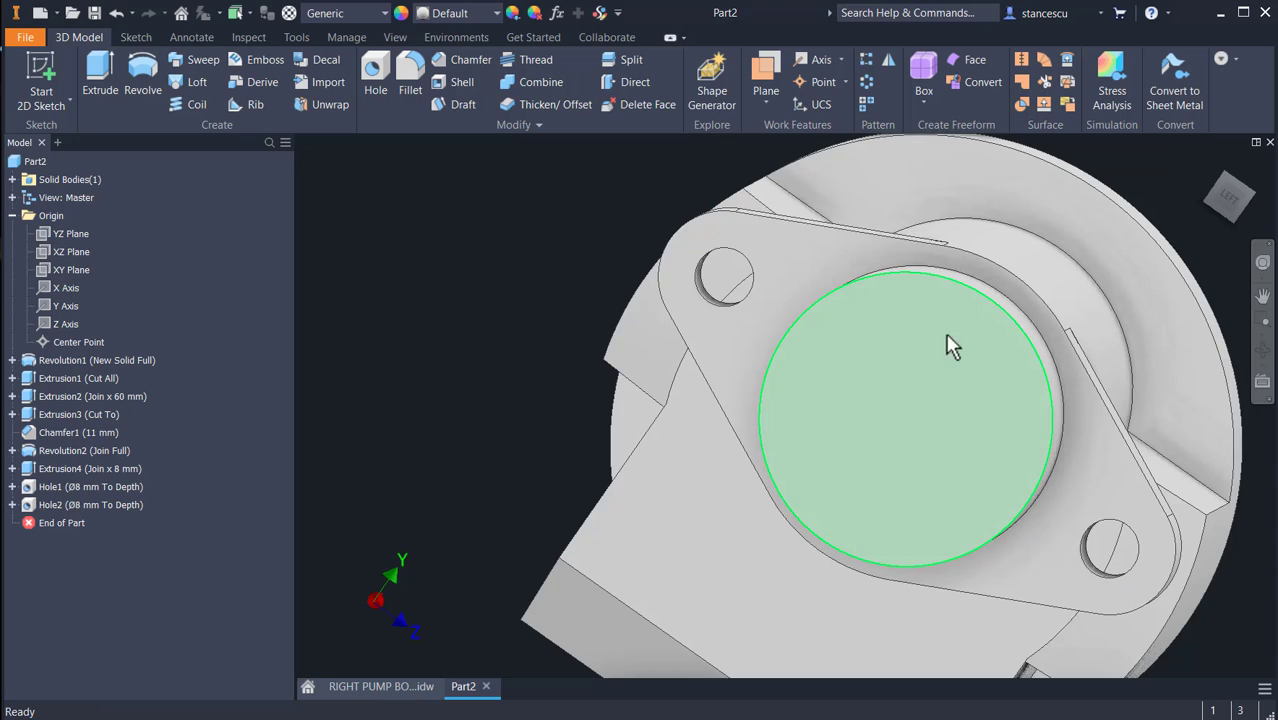
shift+middle_drag(950, 343, 571, 443)
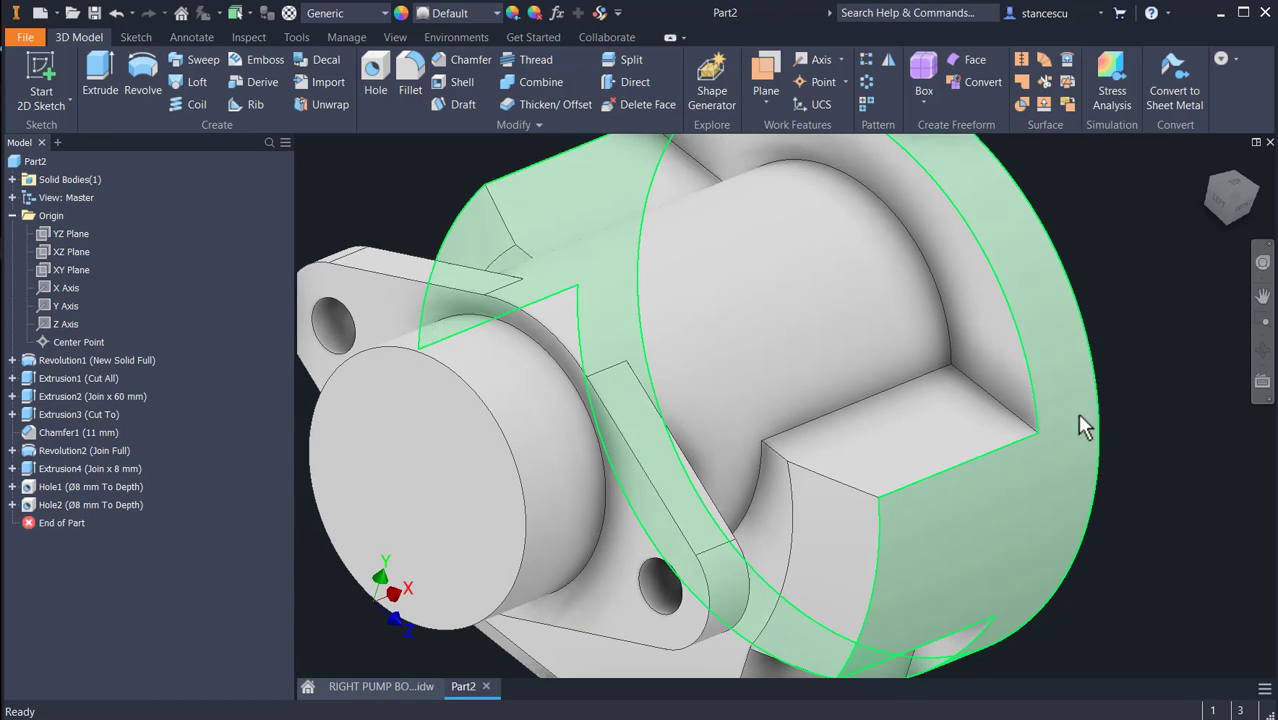
key(F6)
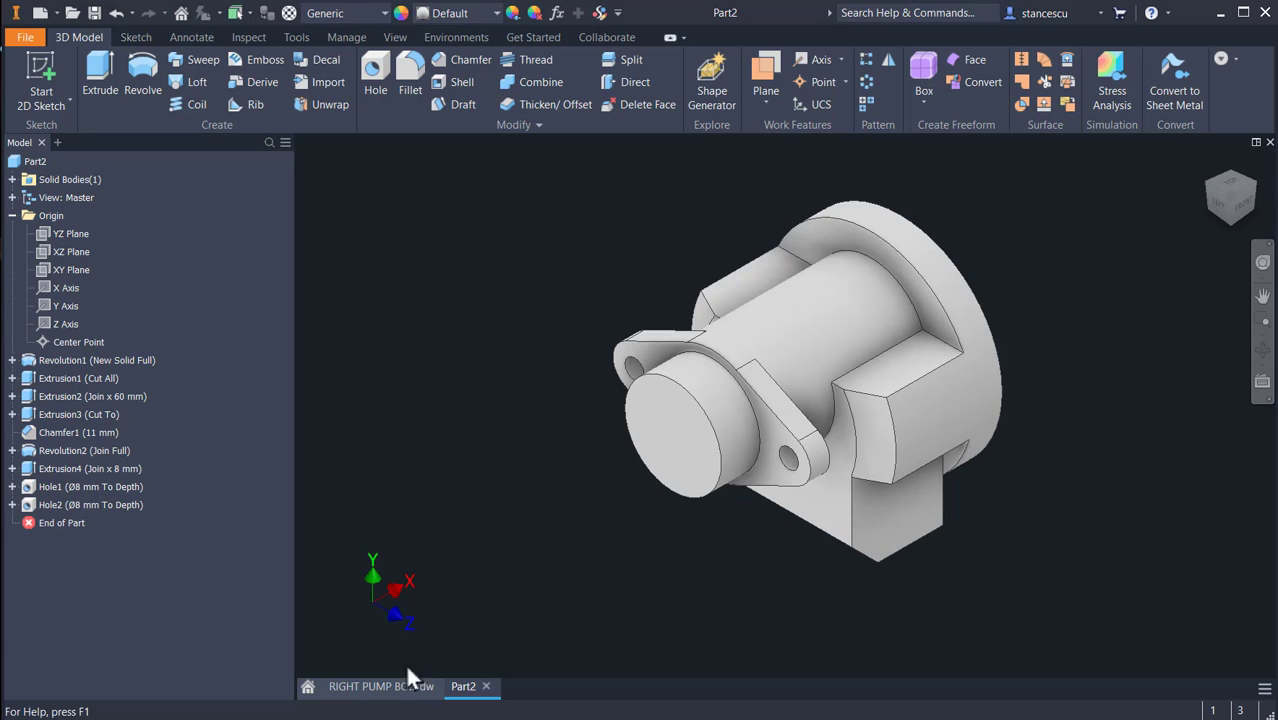
click(385, 688)
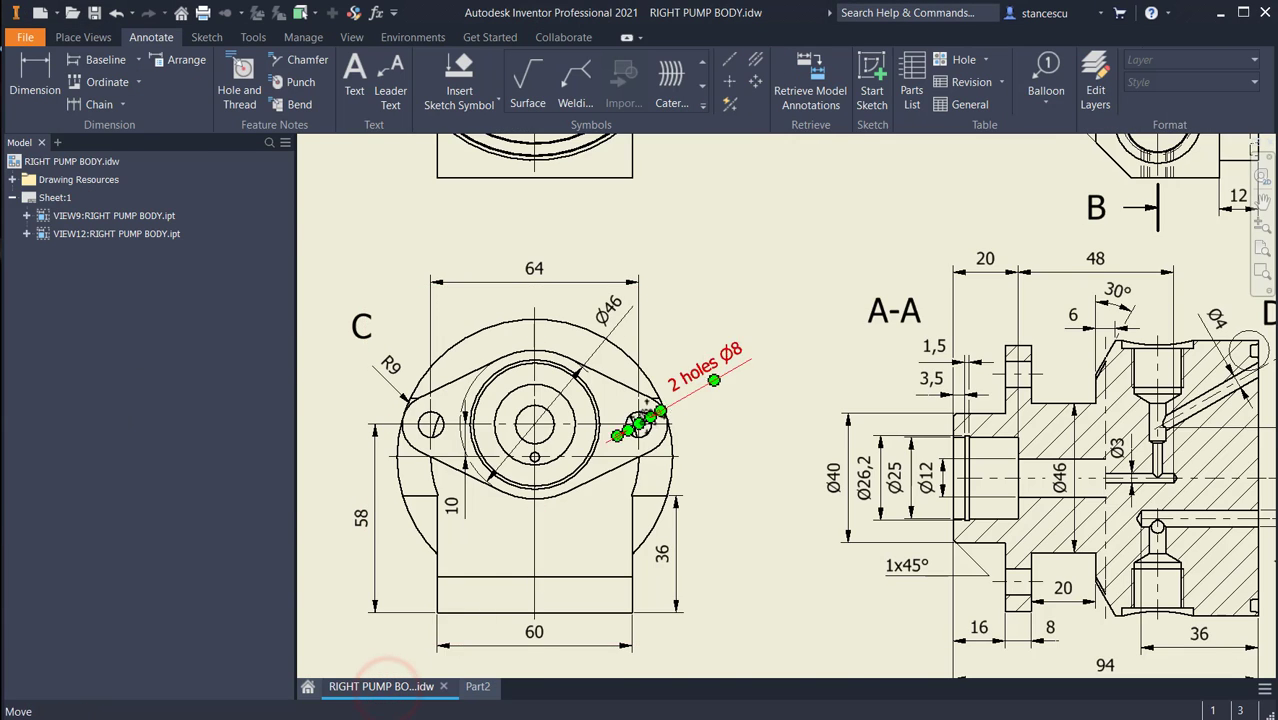
middle_drag(650, 425, 480, 665)
middle_drag(700, 450, 605, 591)
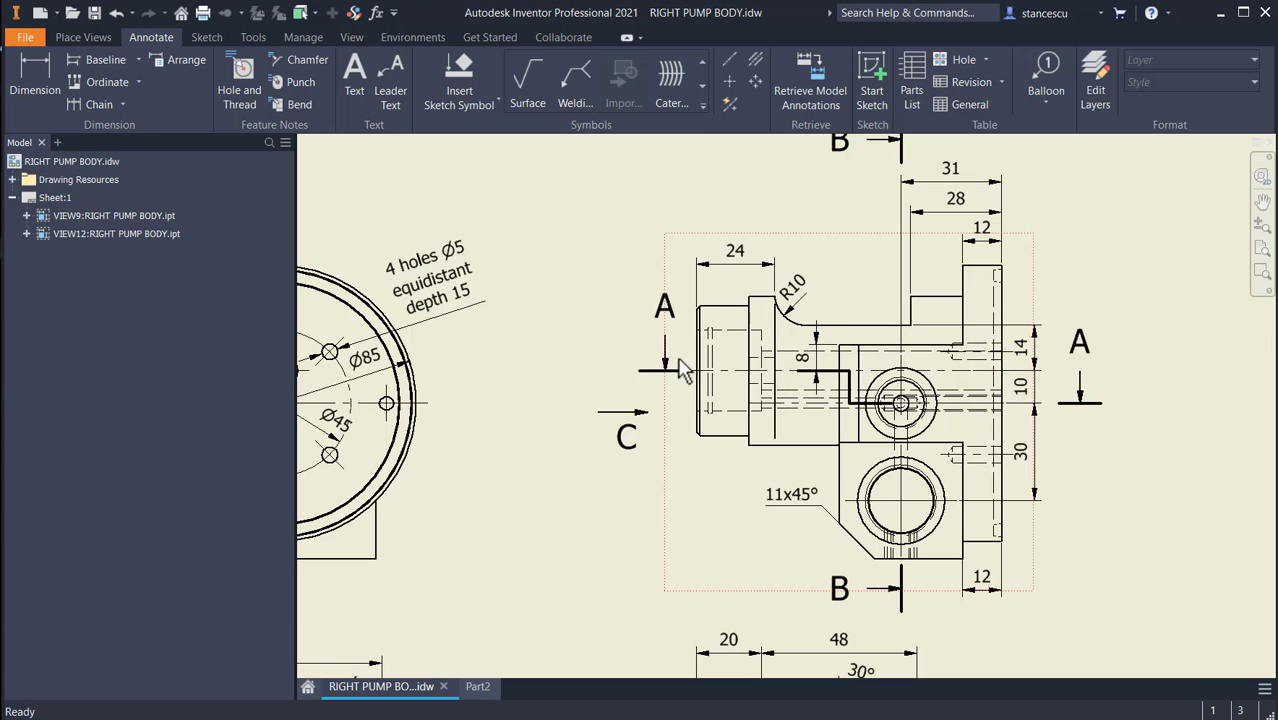
click(476, 687)
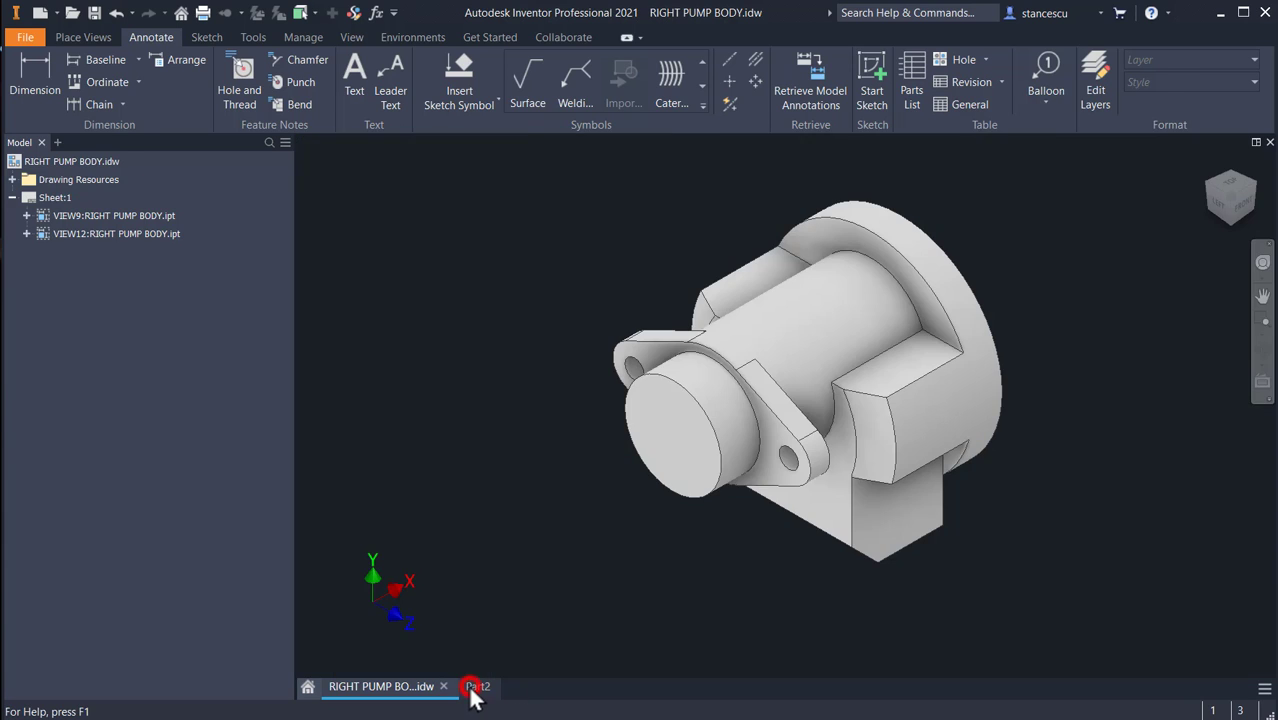
- Start a sketch on the XY plane and slice the model's graphics at the sketch plane
click(47, 270)
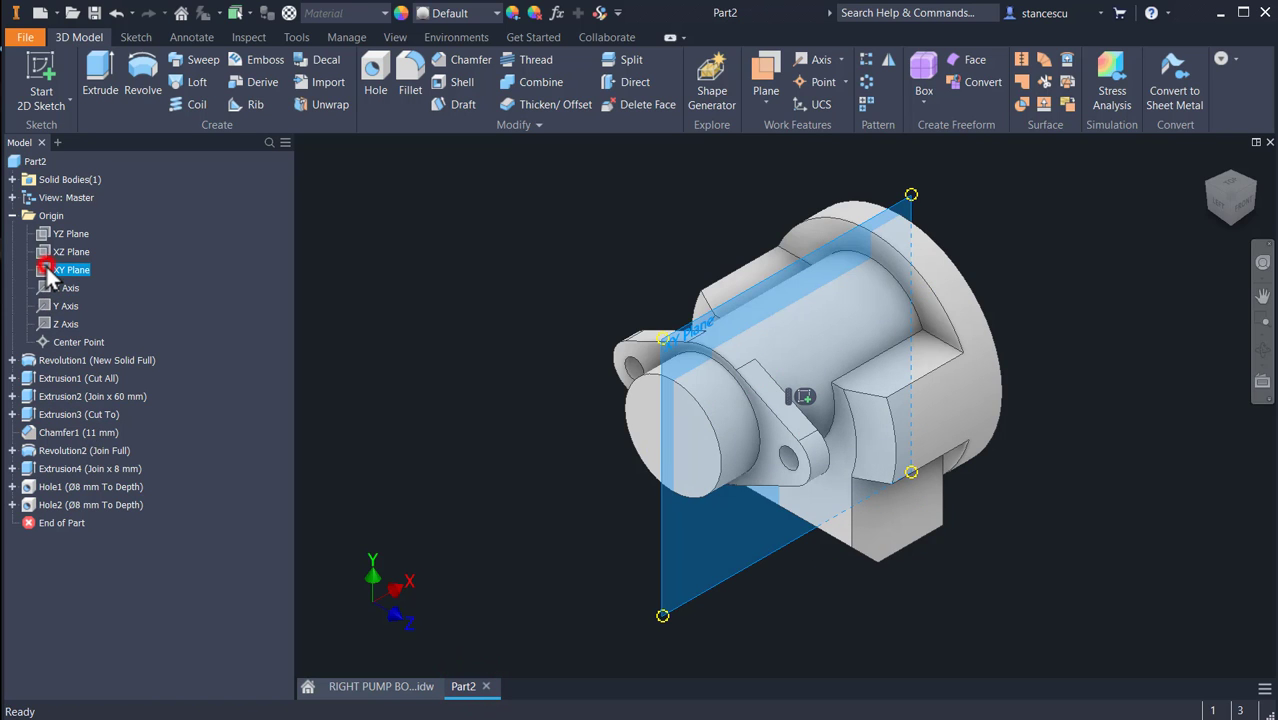
click(805, 397)
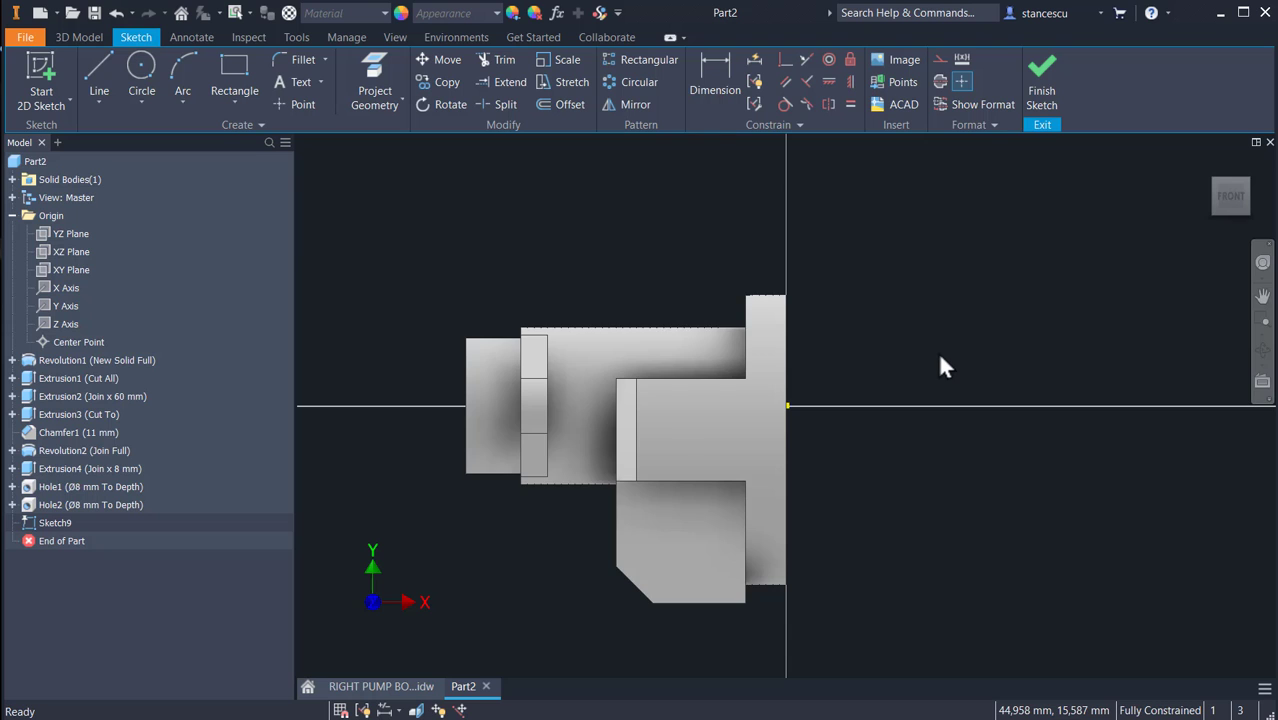
key(F7)
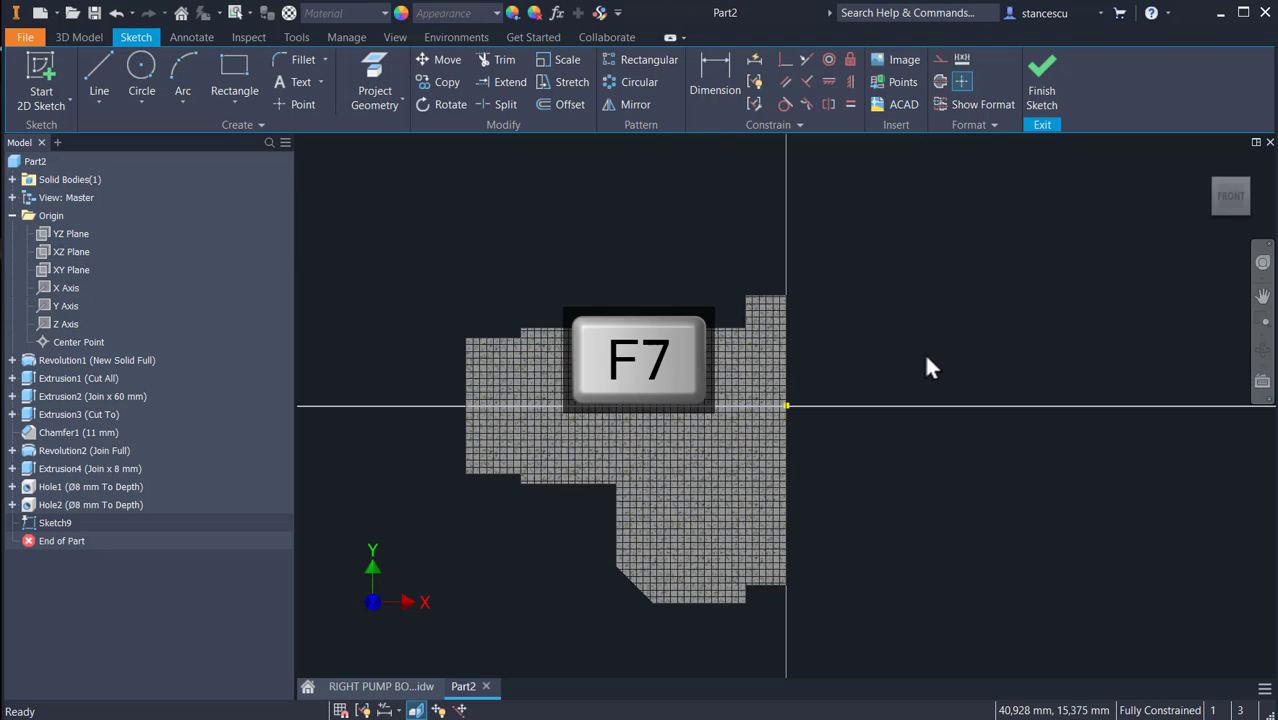
- Sketch an open recess profile under the cylinder's upper edge: a vertical line about 9 mm long, a horizontal line and a tangent arc about 9.3 mm in radius
click(95, 75)
scroll(680, 310, up, 3)
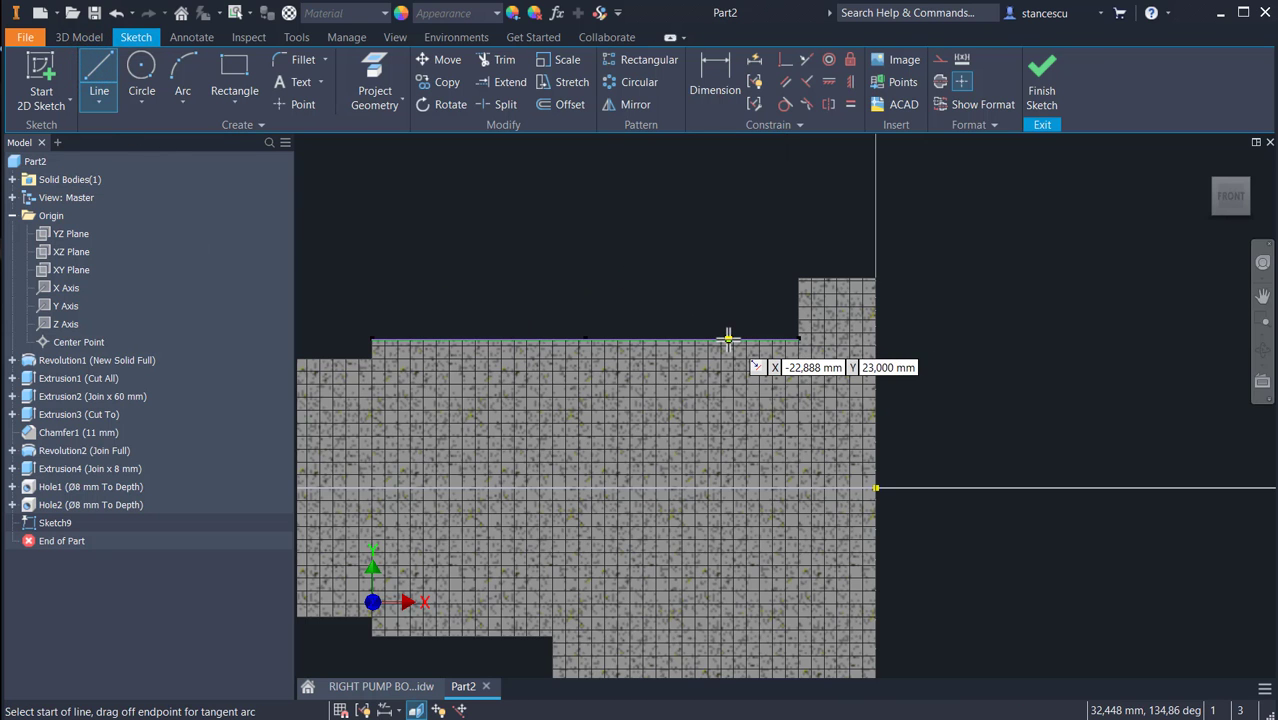
click(728, 340)
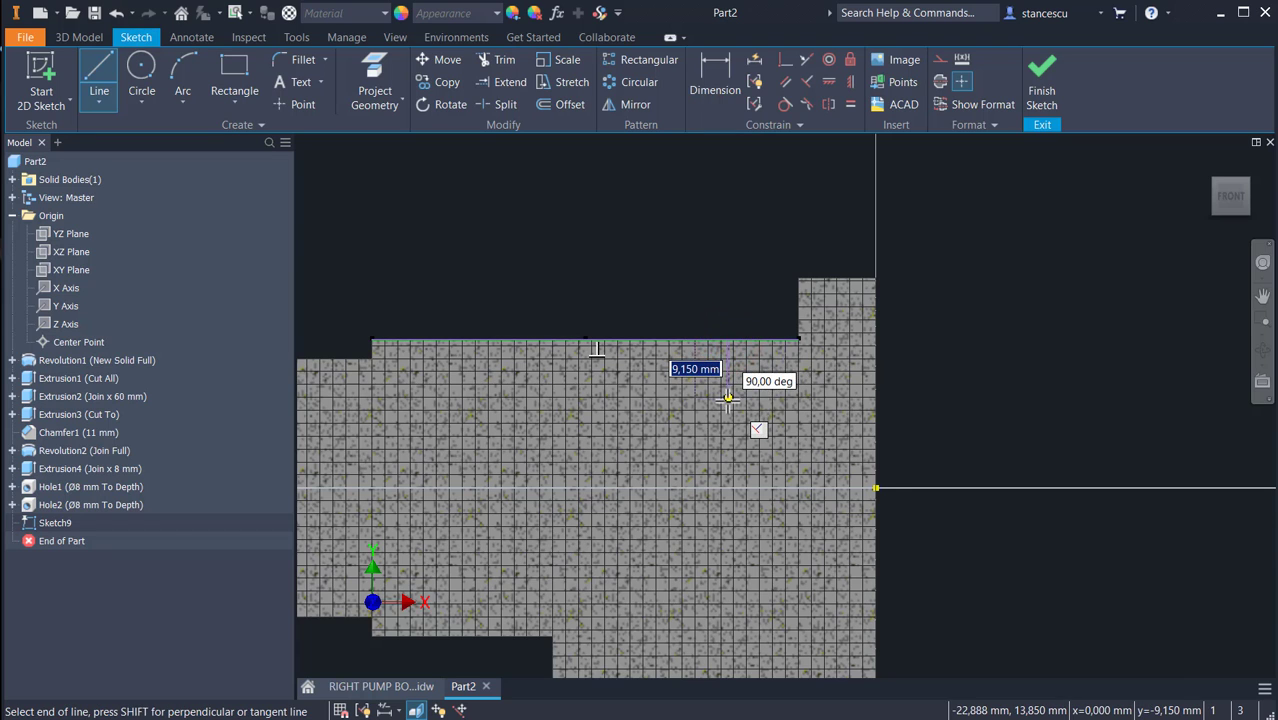
click(728, 398)
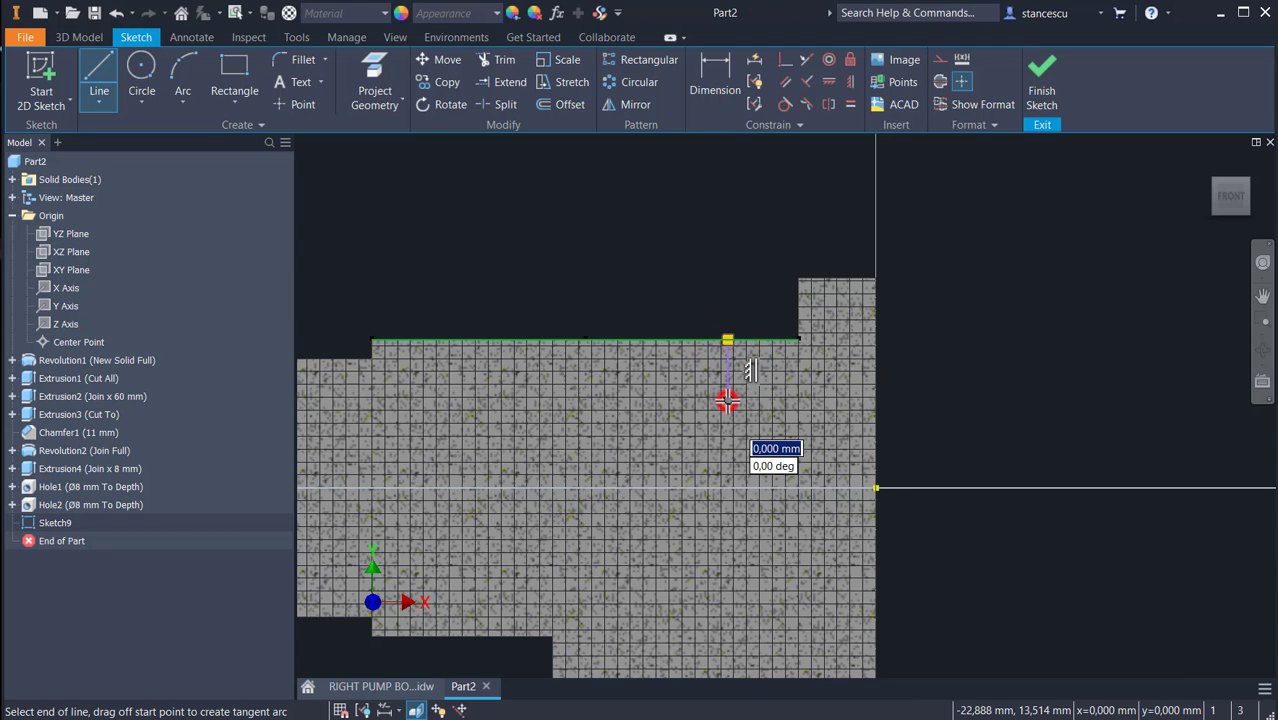
click(478, 400)
drag(478, 400, 416, 340)
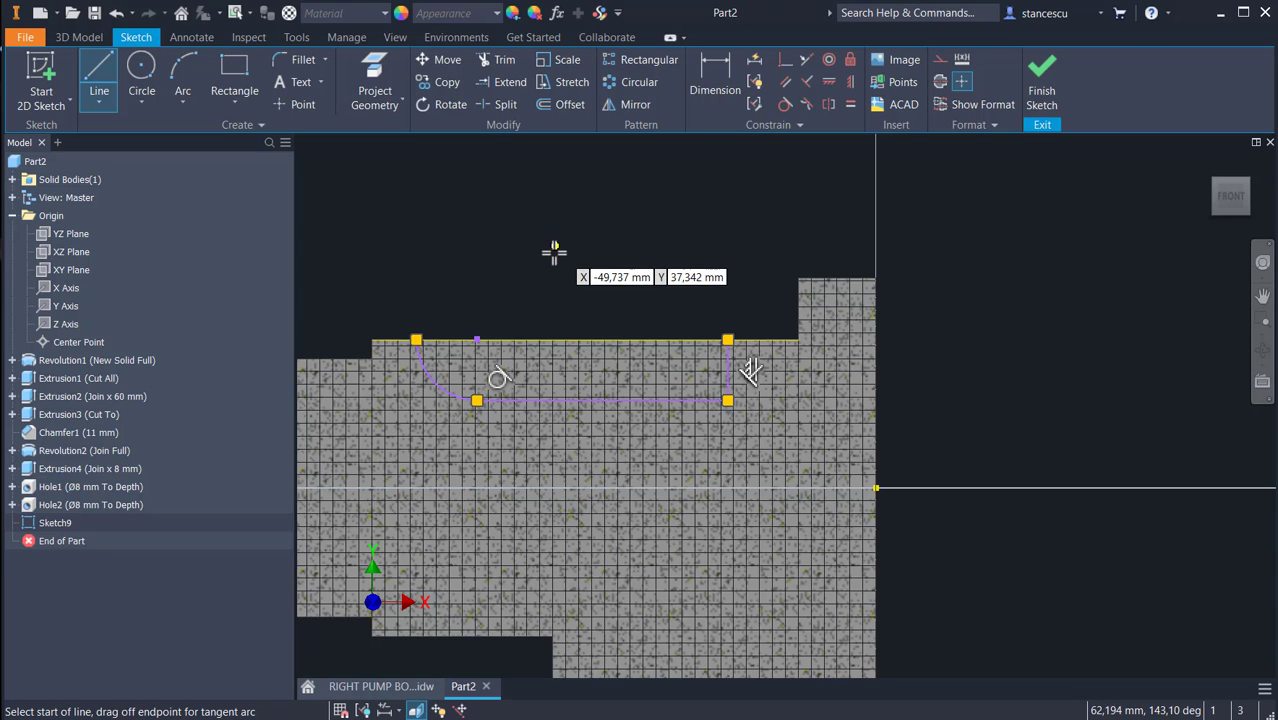
- Dimension the profile's vertical line 28 mm from the large flange's end face
click(715, 75)
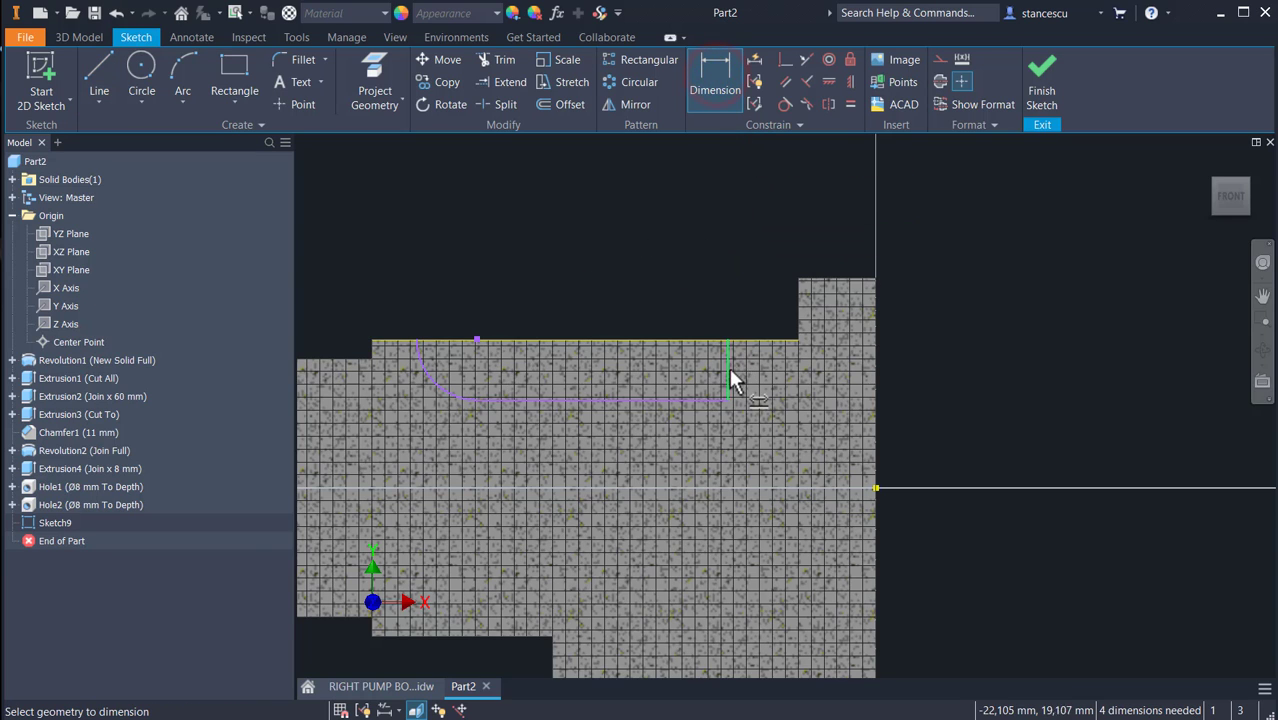
click(729, 367)
click(876, 311)
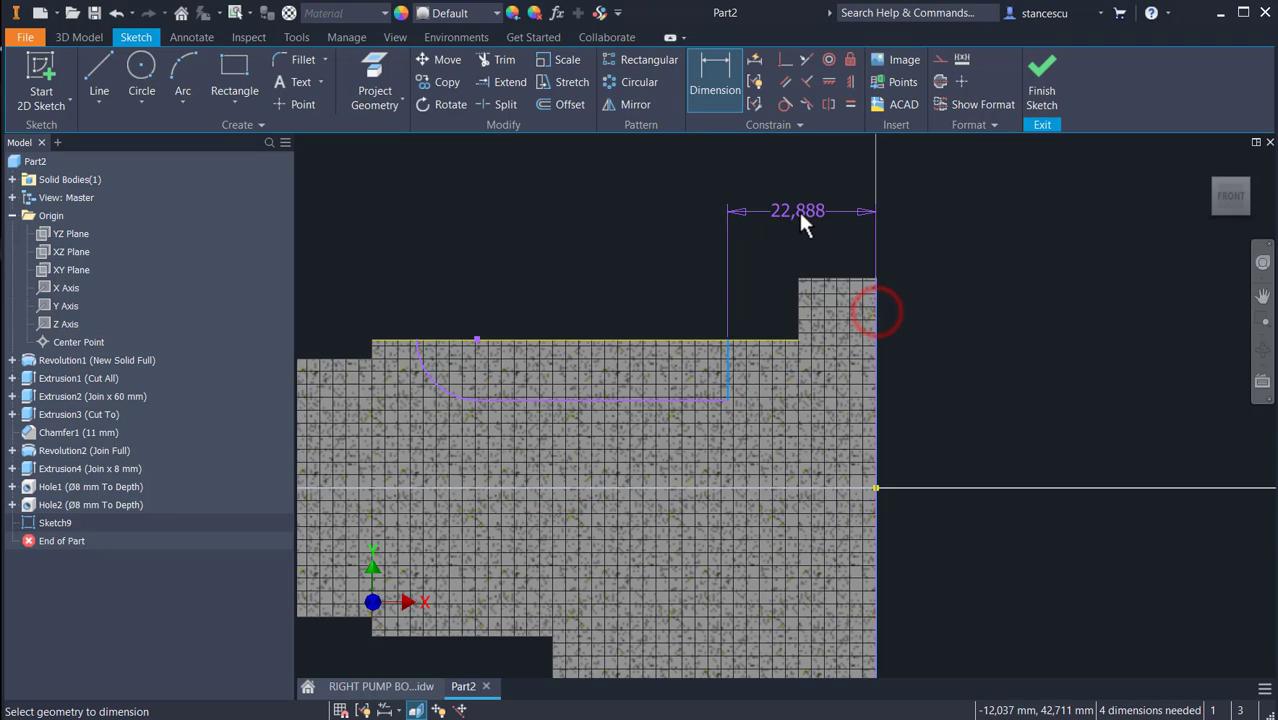
click(798, 210)
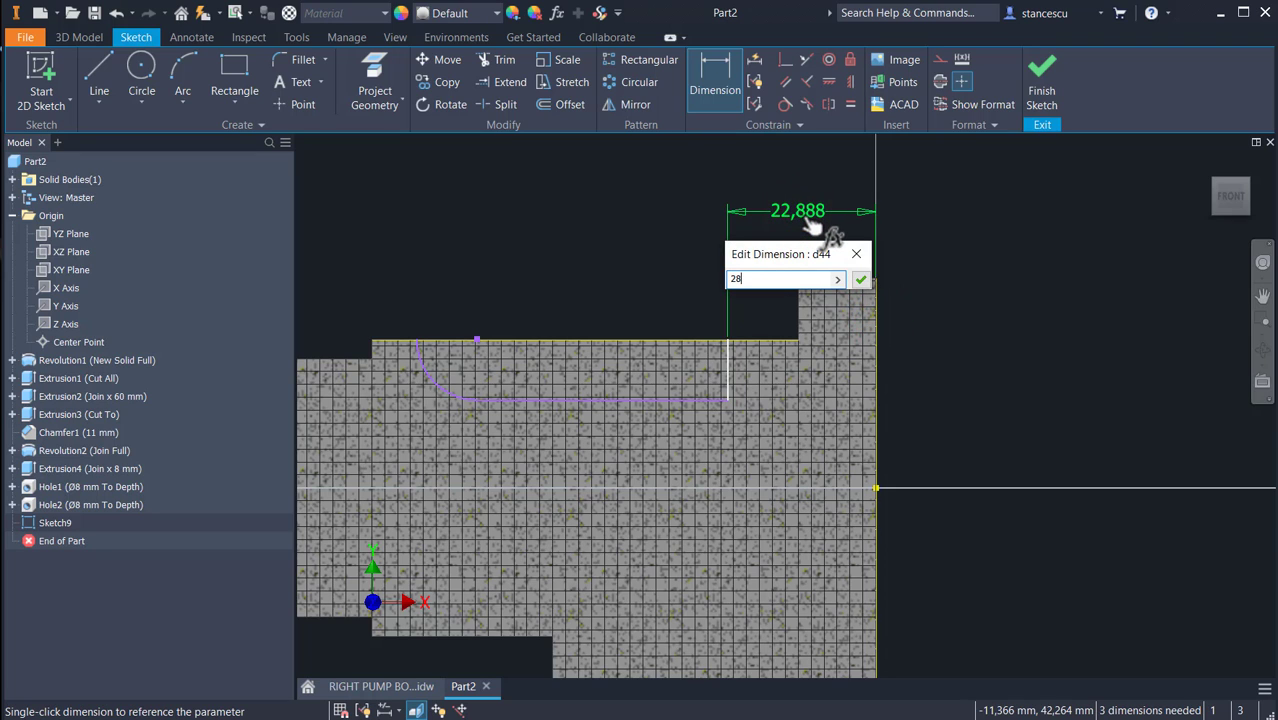
key(Return)
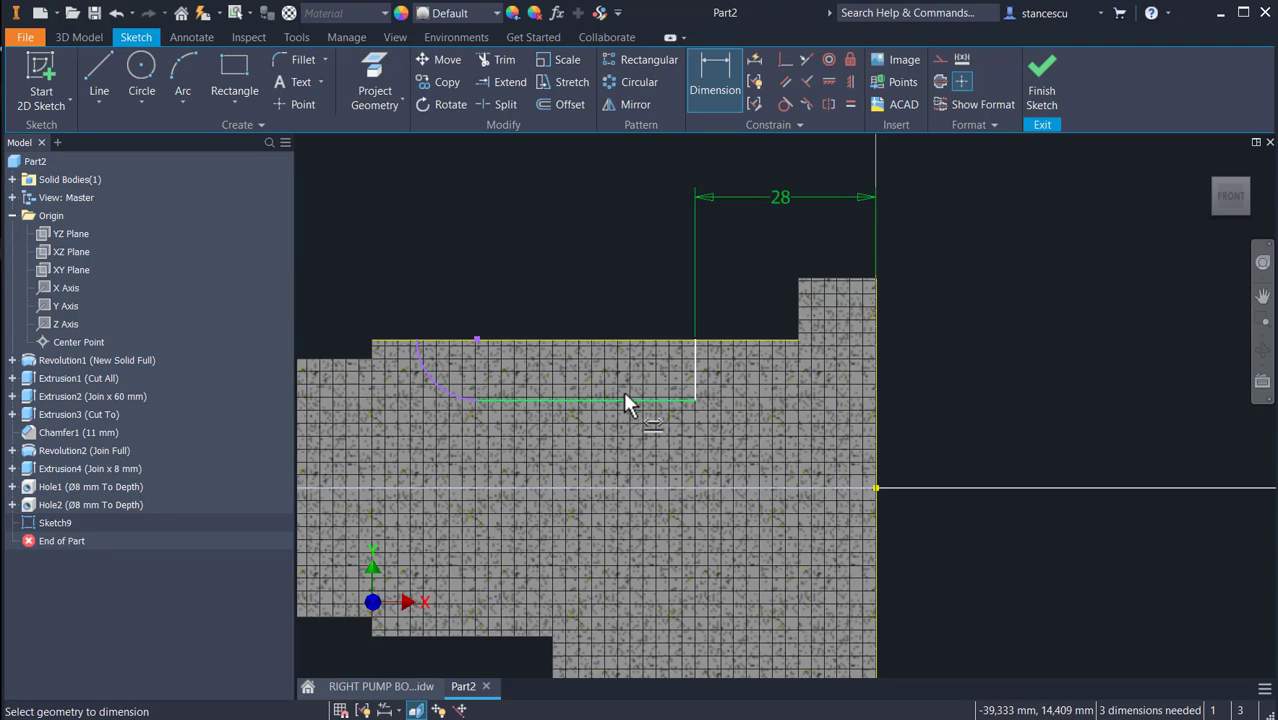
- Dimension the profile's horizontal line 14 mm above the origin
click(625, 399)
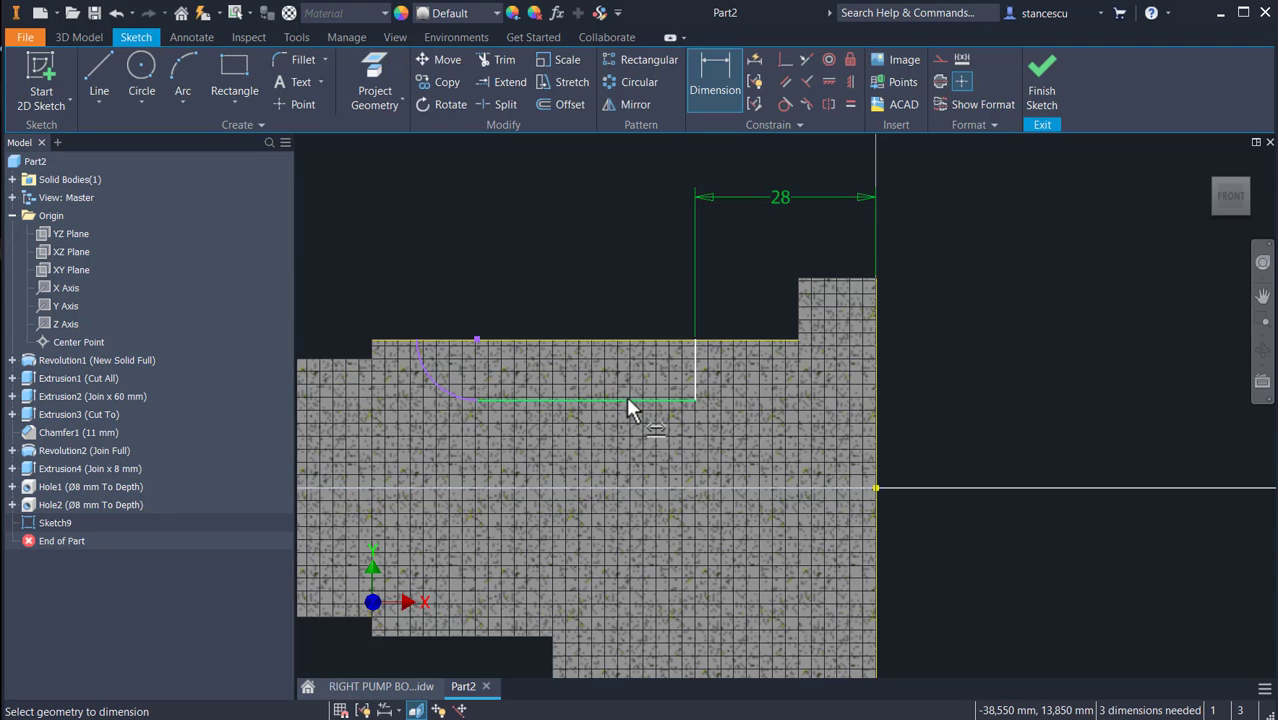
click(873, 486)
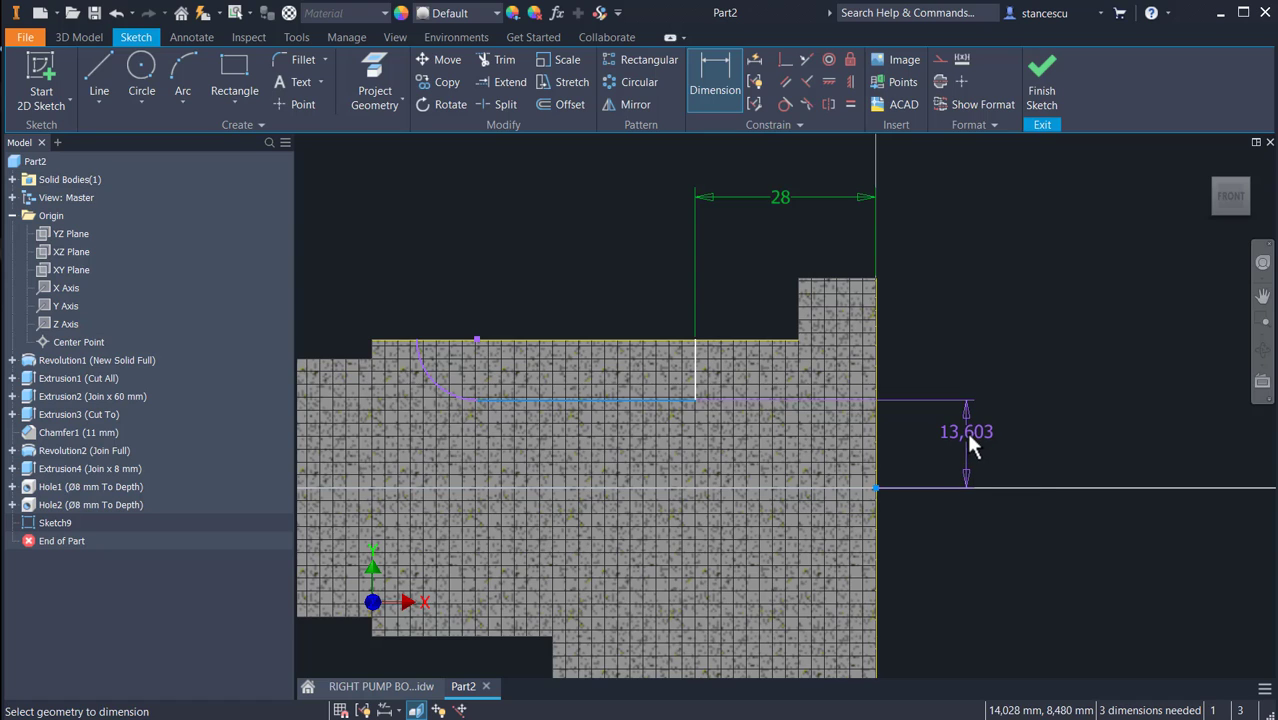
click(967, 440)
key(Return)
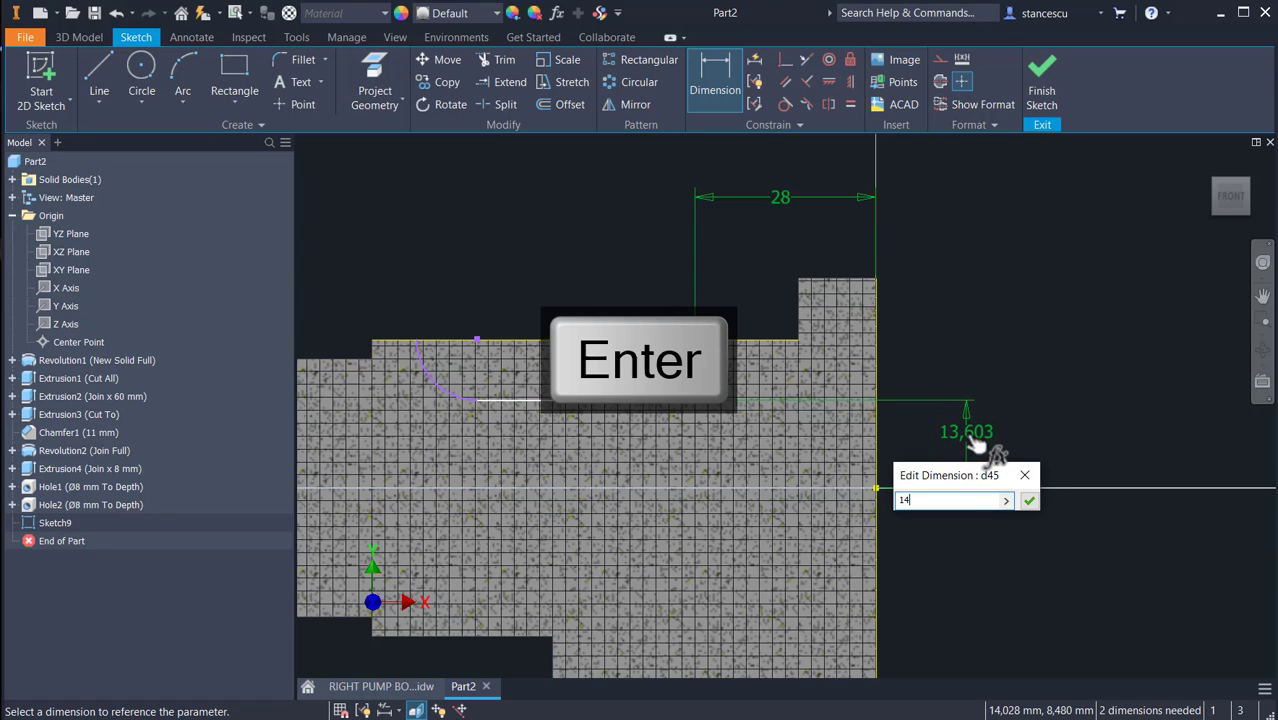
- Set the tangent arc's radius to 10 mm
click(445, 387)
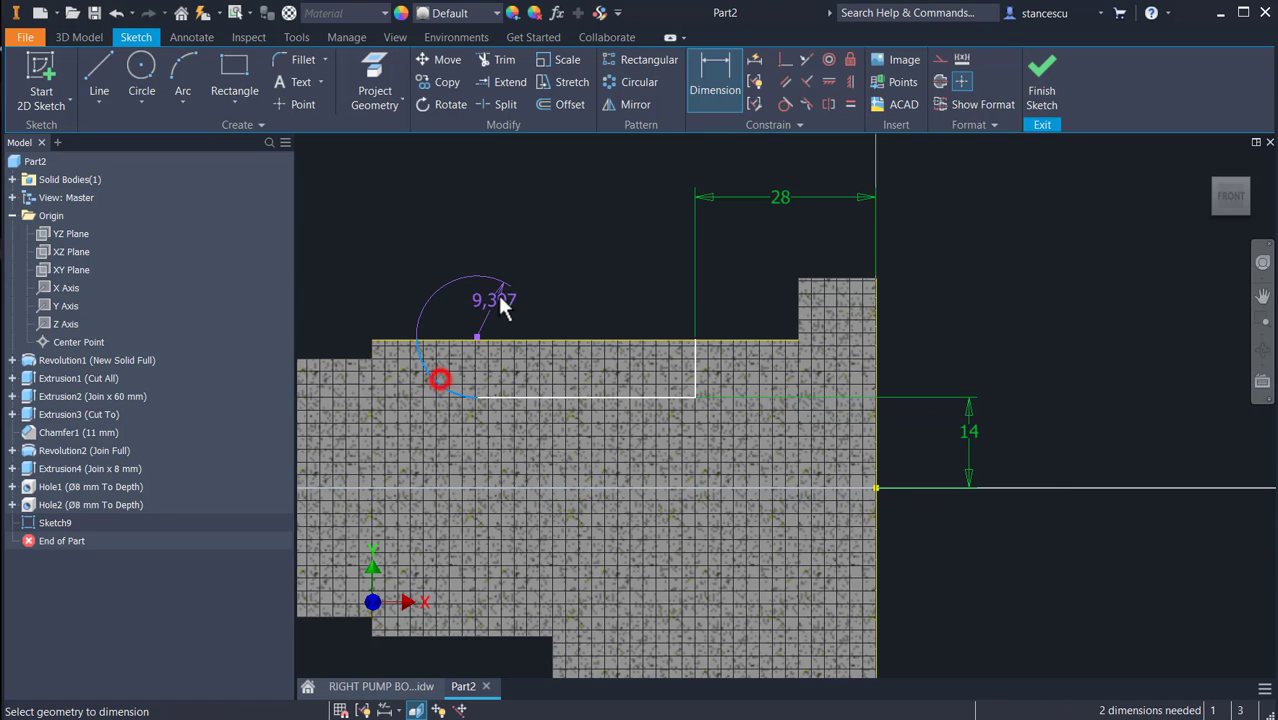
click(462, 359)
text(1)
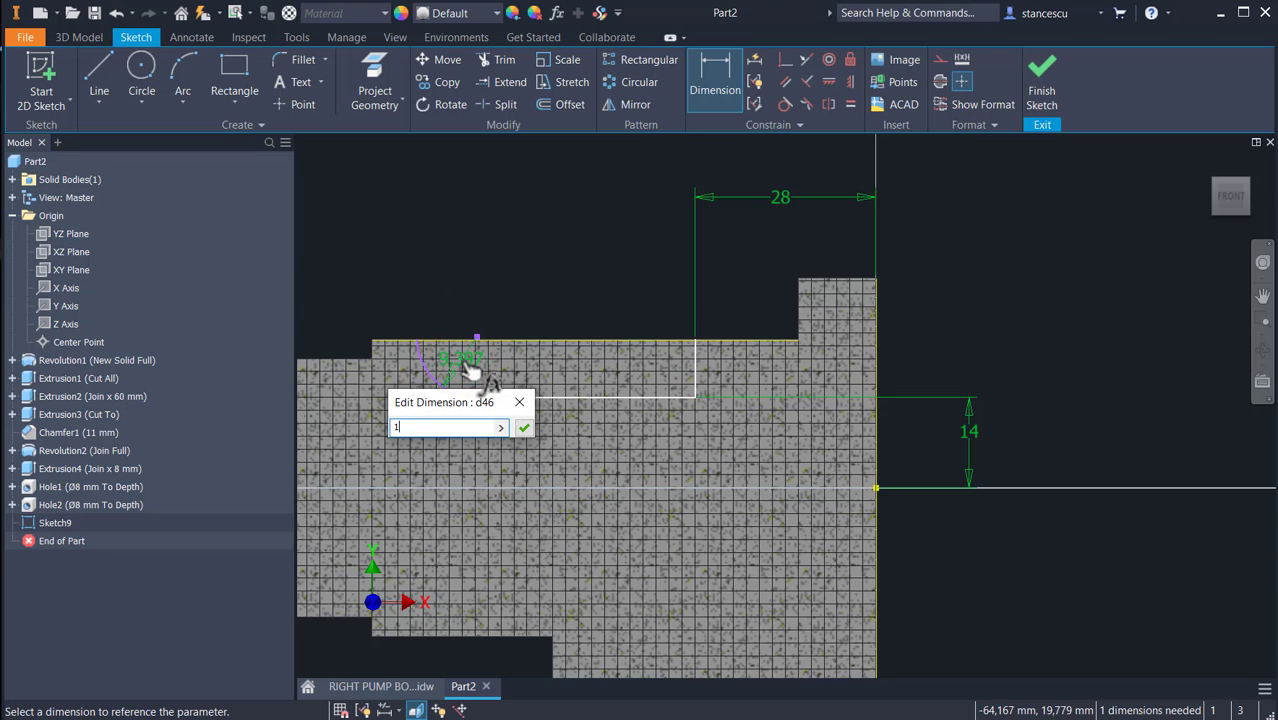
text(0)
key(Return)
- Dimension the arc's upper endpoint 24 mm from the small cylinder's end face
middle_drag(521, 362, 773, 380)
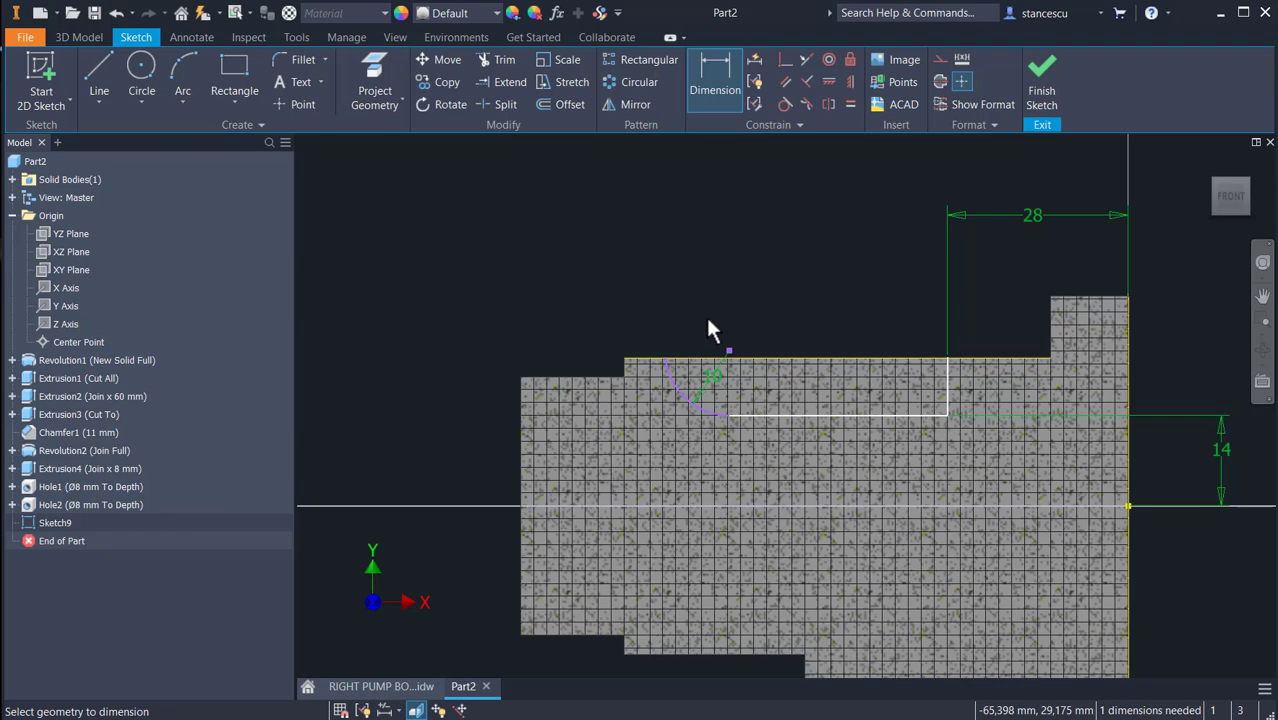
click(716, 88)
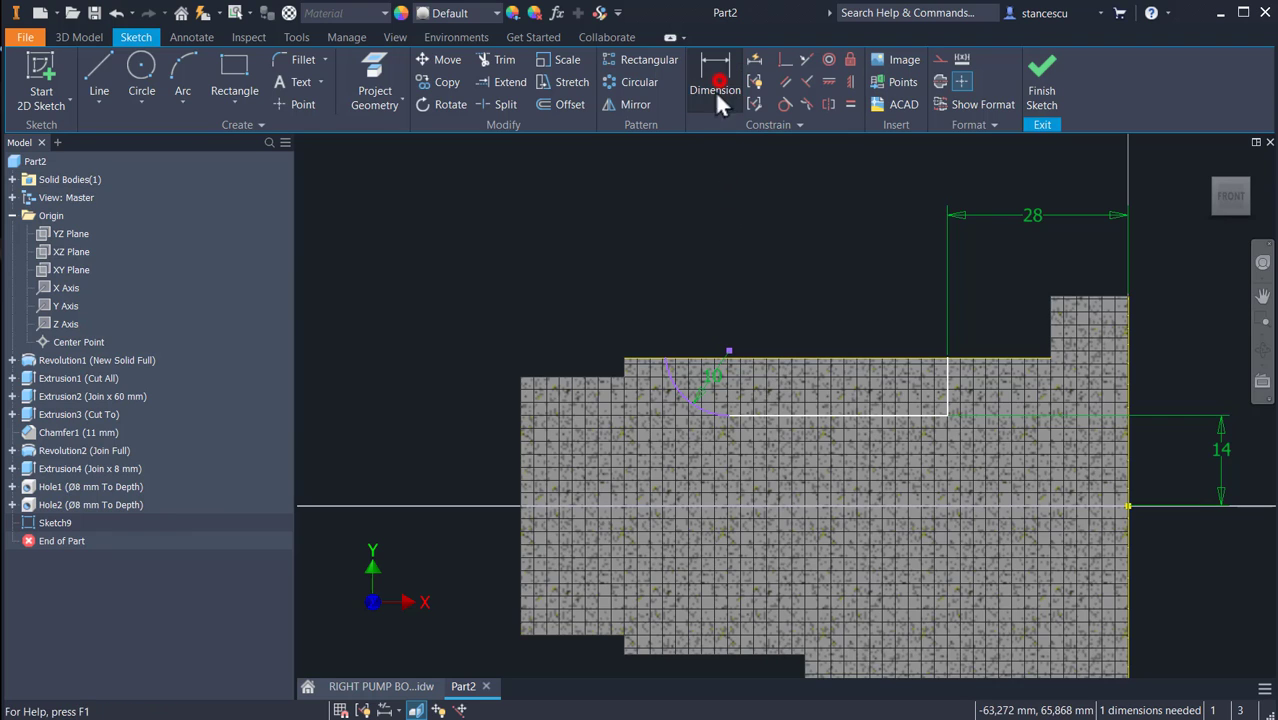
click(664, 358)
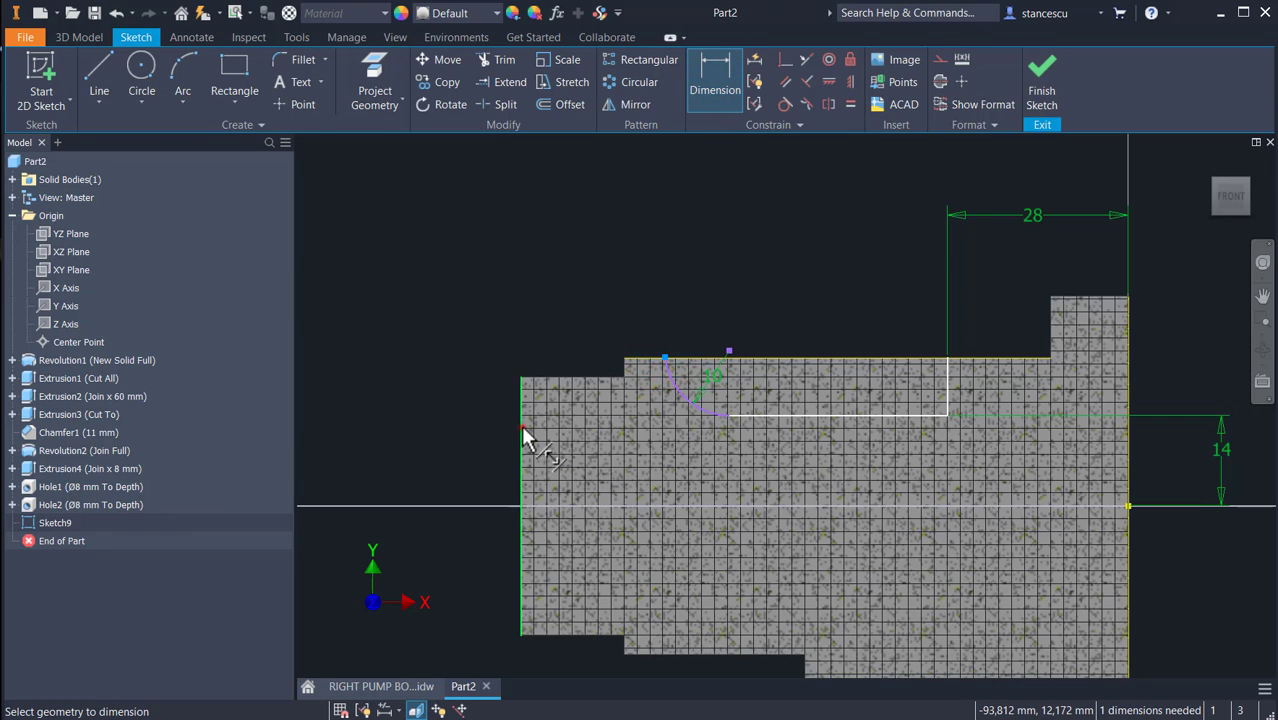
click(521, 428)
click(587, 294)
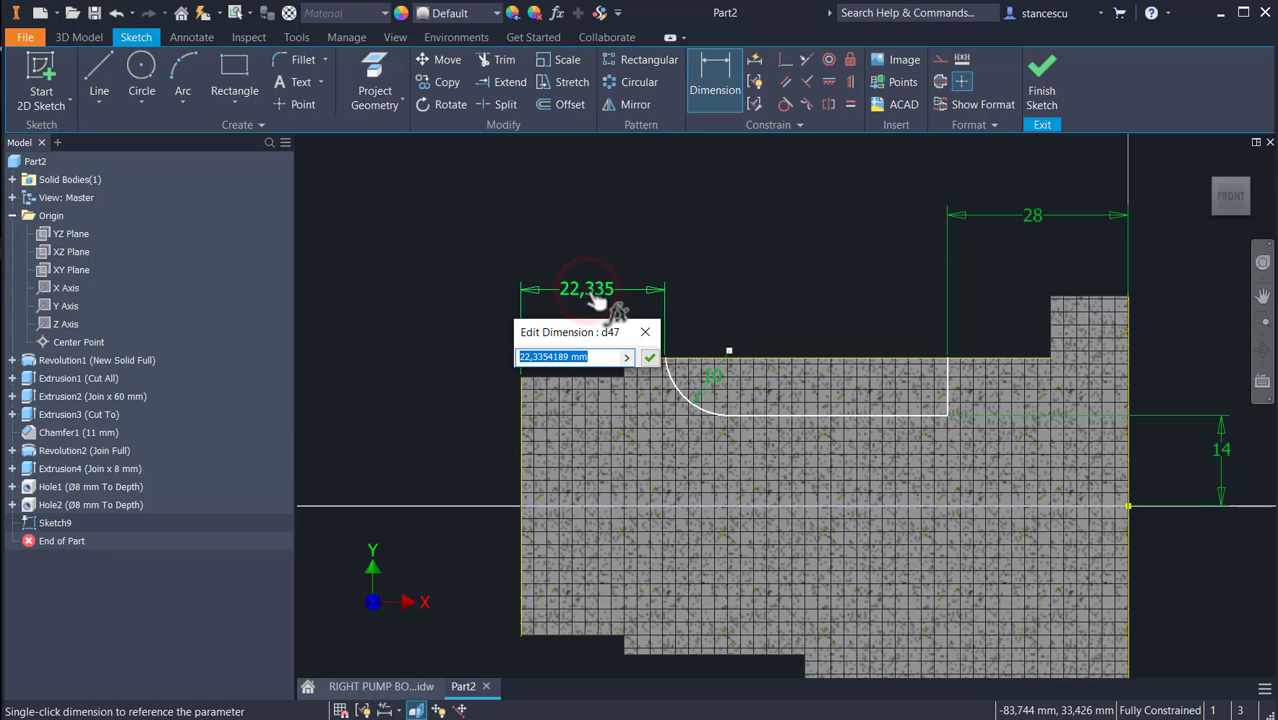
key(Return)
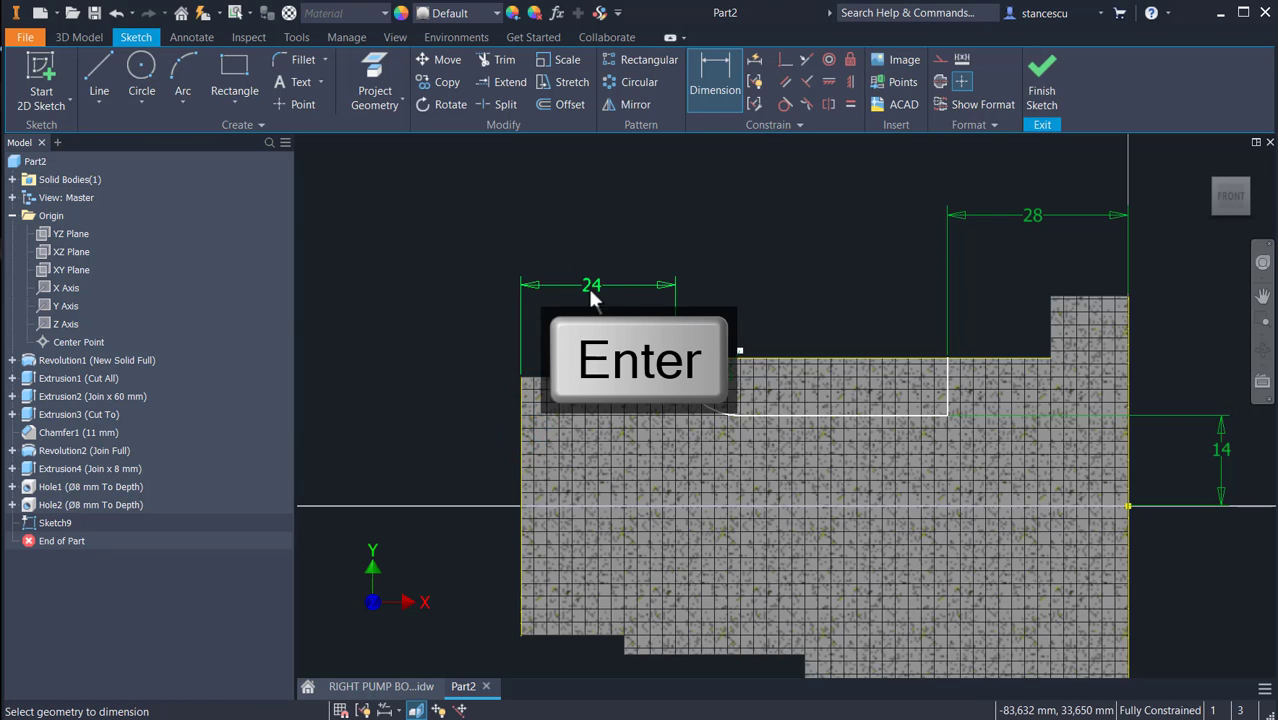
- Close the recess profile with a line along the cylinder's upper edge and finish the sketch
click(99, 72)
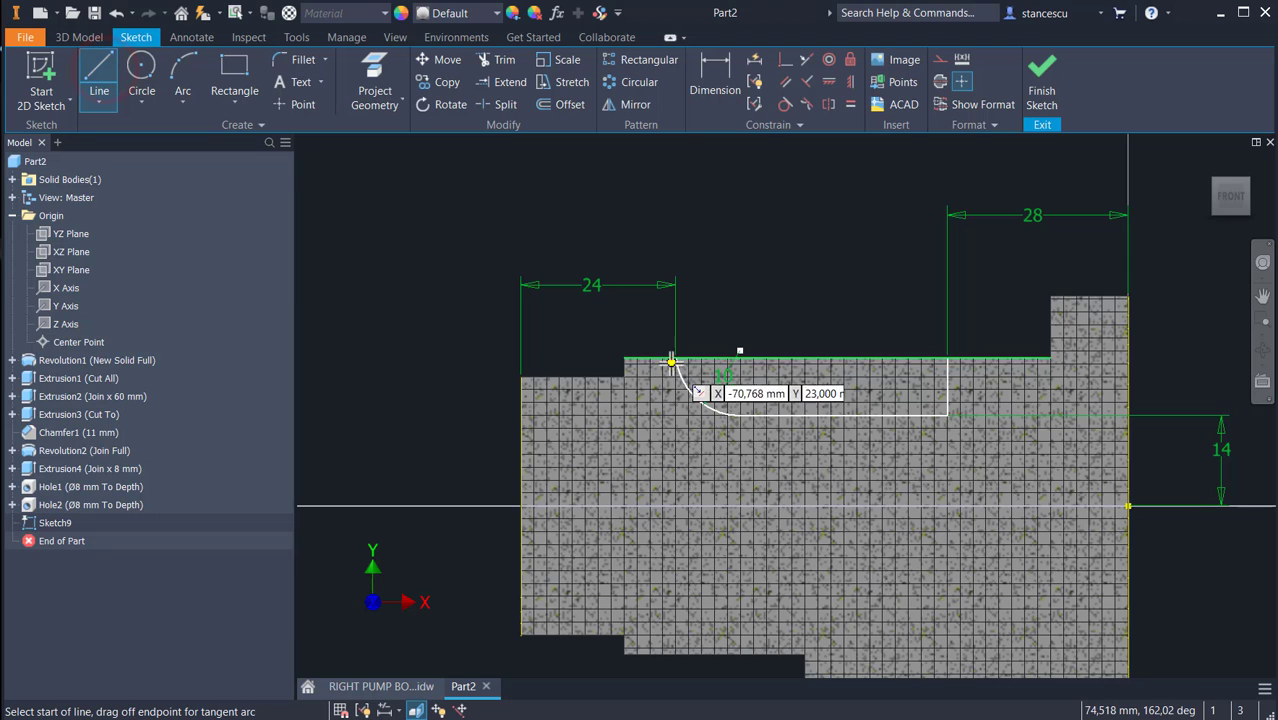
click(676, 357)
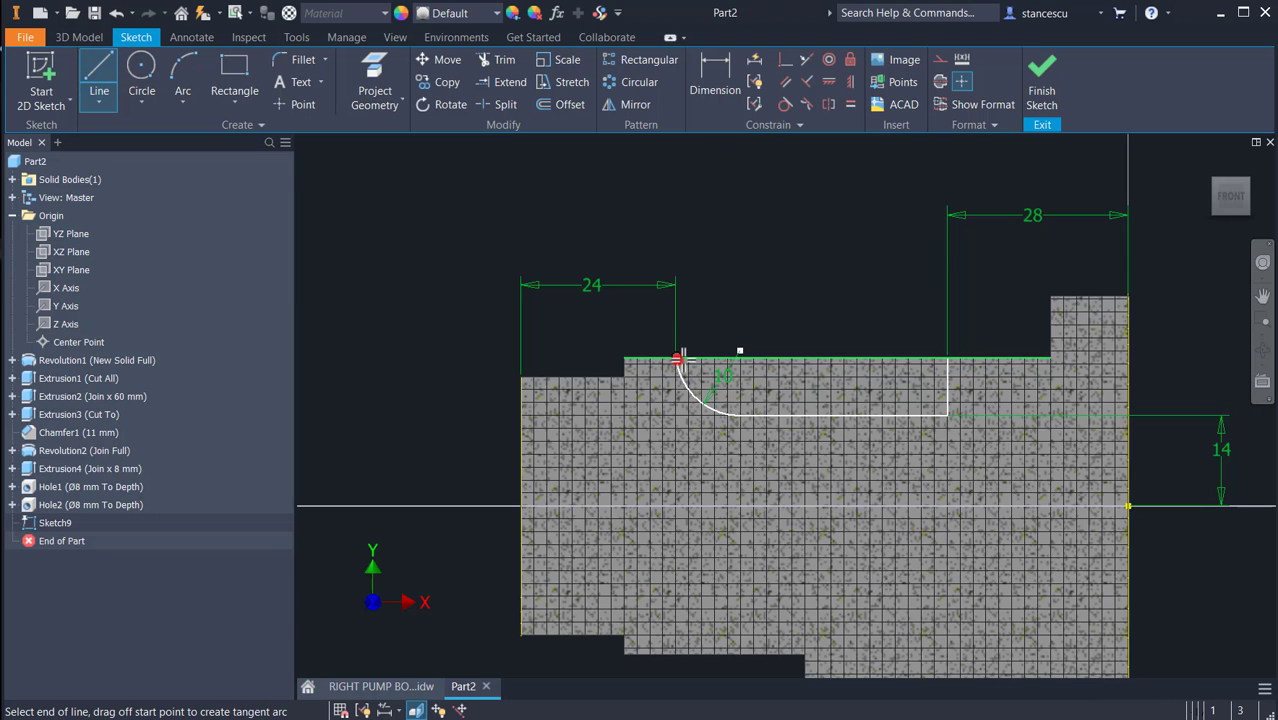
click(947, 358)
click(1041, 80)
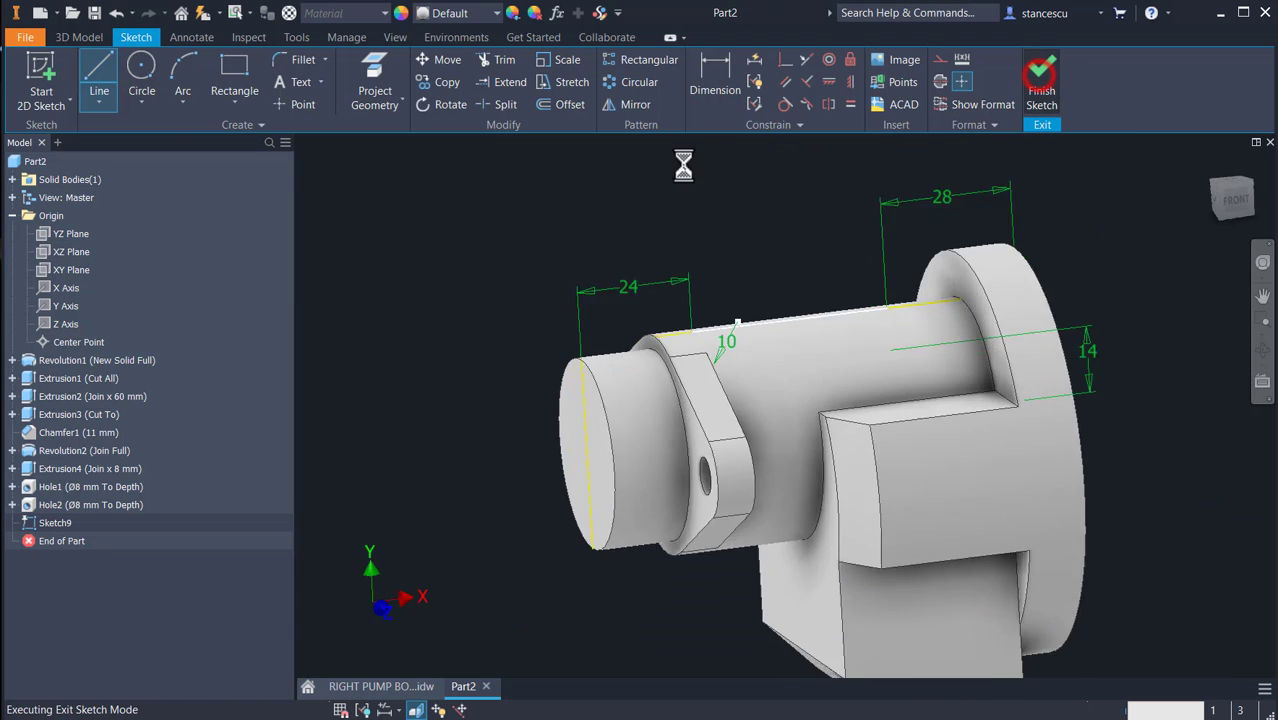
- Extrude the recess profile as a symmetric cut through all of the cylindrical neck
click(95, 70)
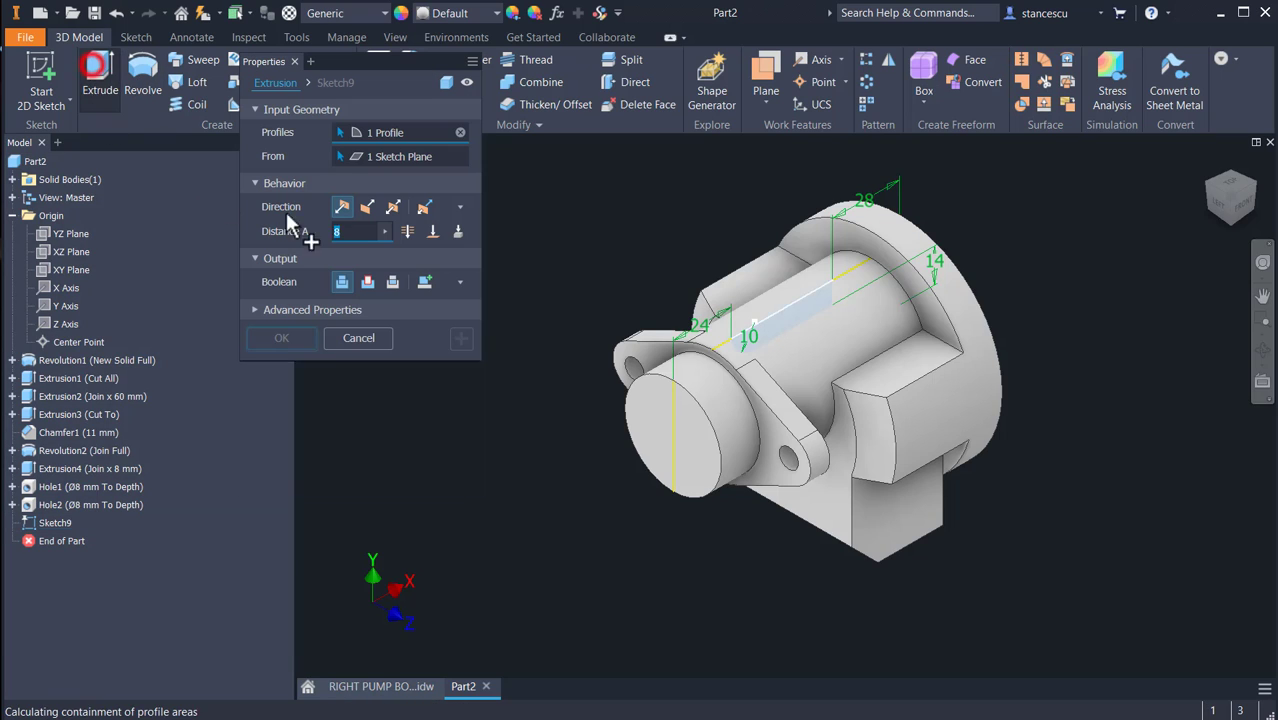
click(364, 283)
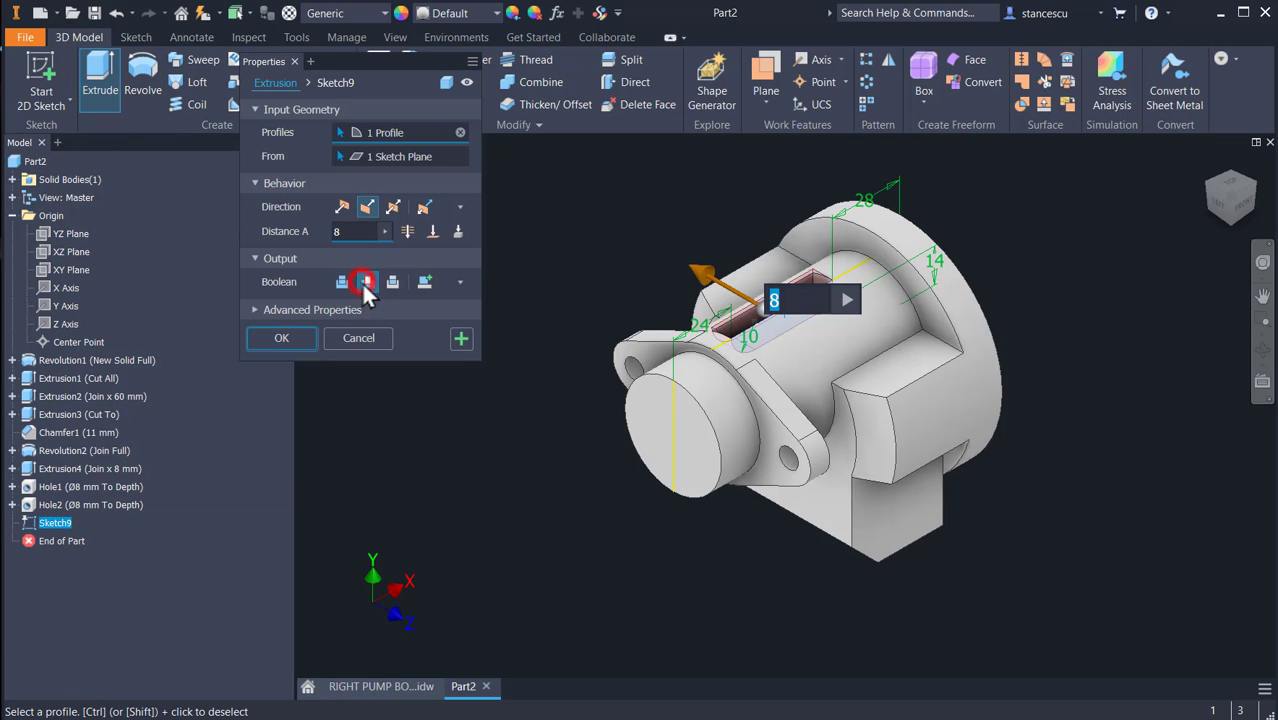
click(394, 206)
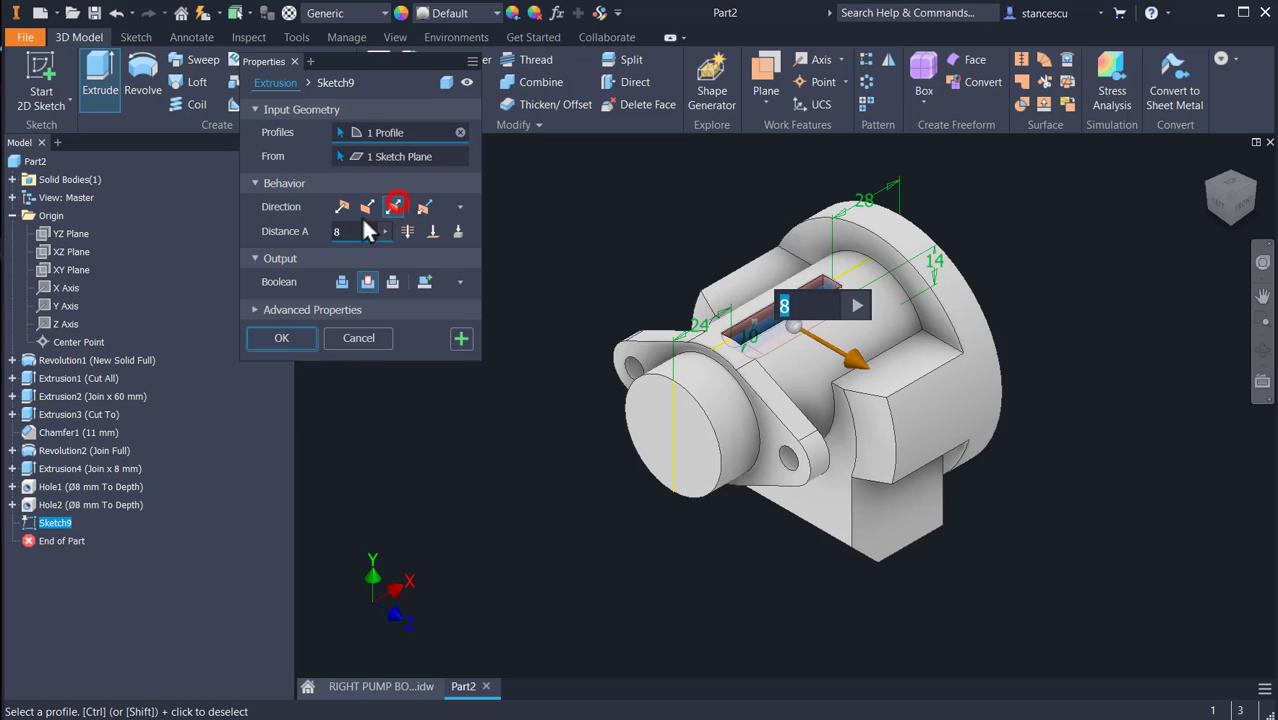
click(403, 231)
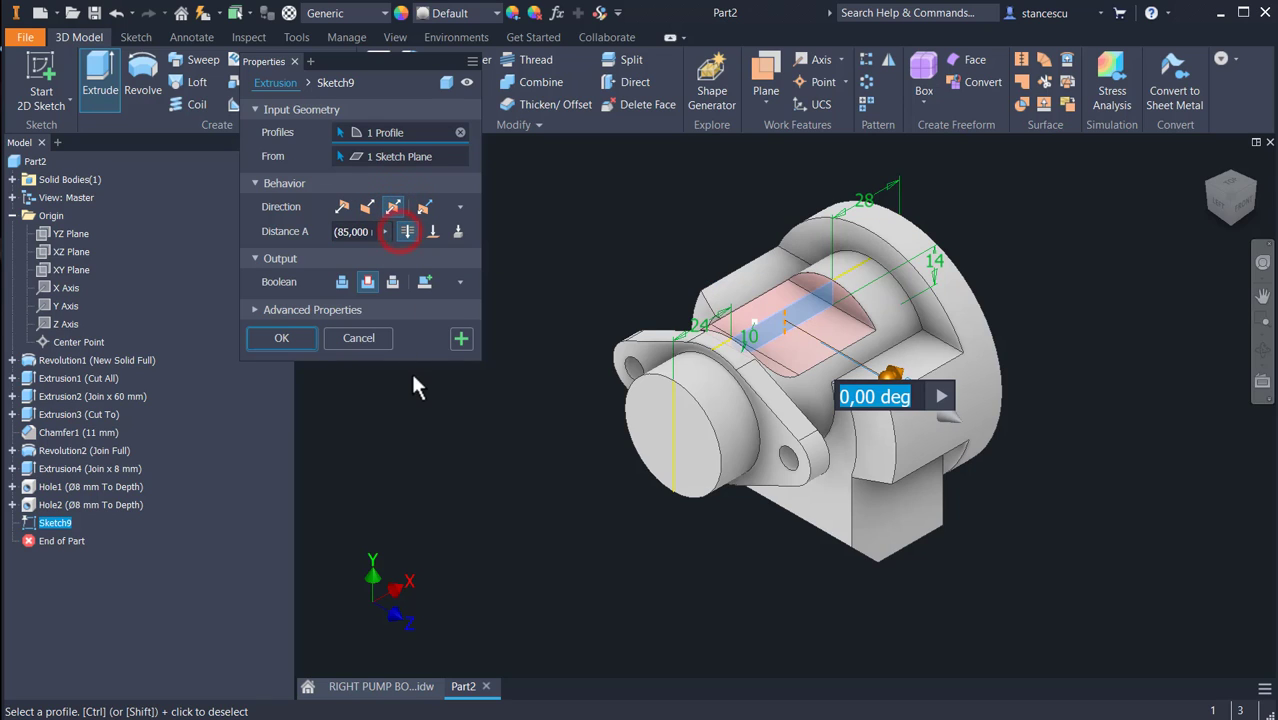
click(280, 339)
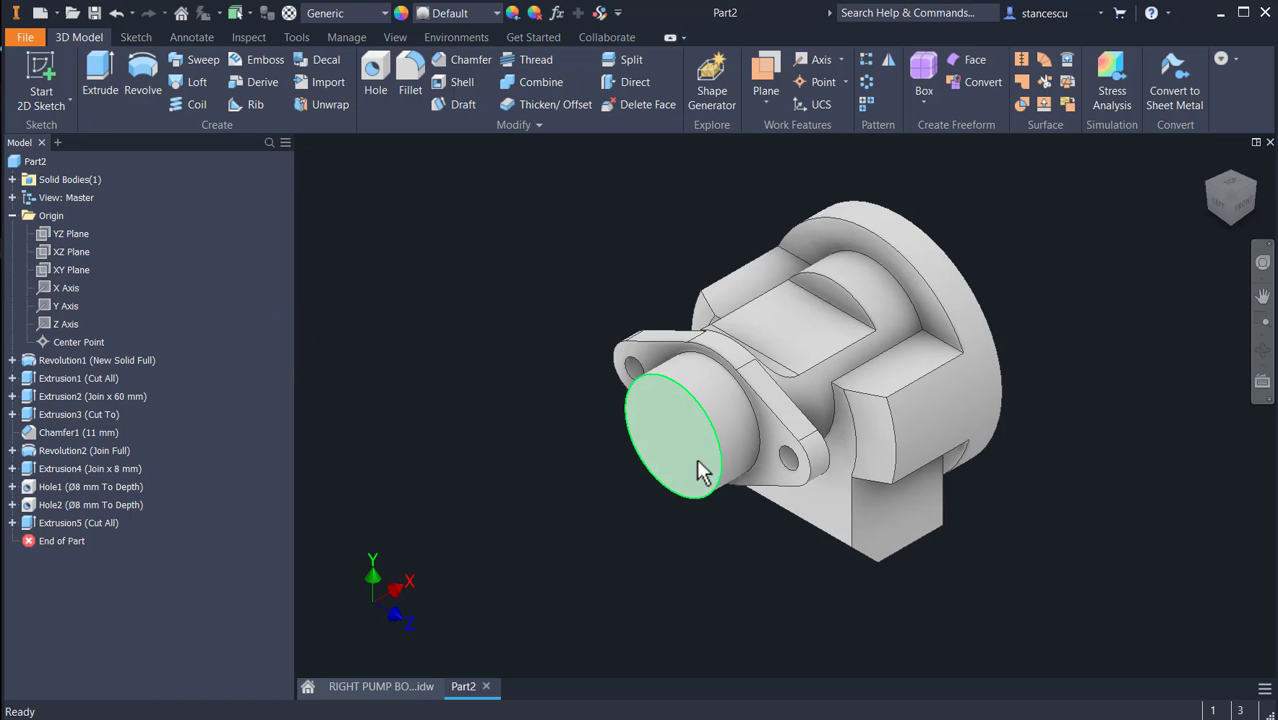
- Examine the RIGHT PUMP BODY drawing, mainly section A-A, for the diameters and depths of the stepped bore and its inner groove
click(380, 687)
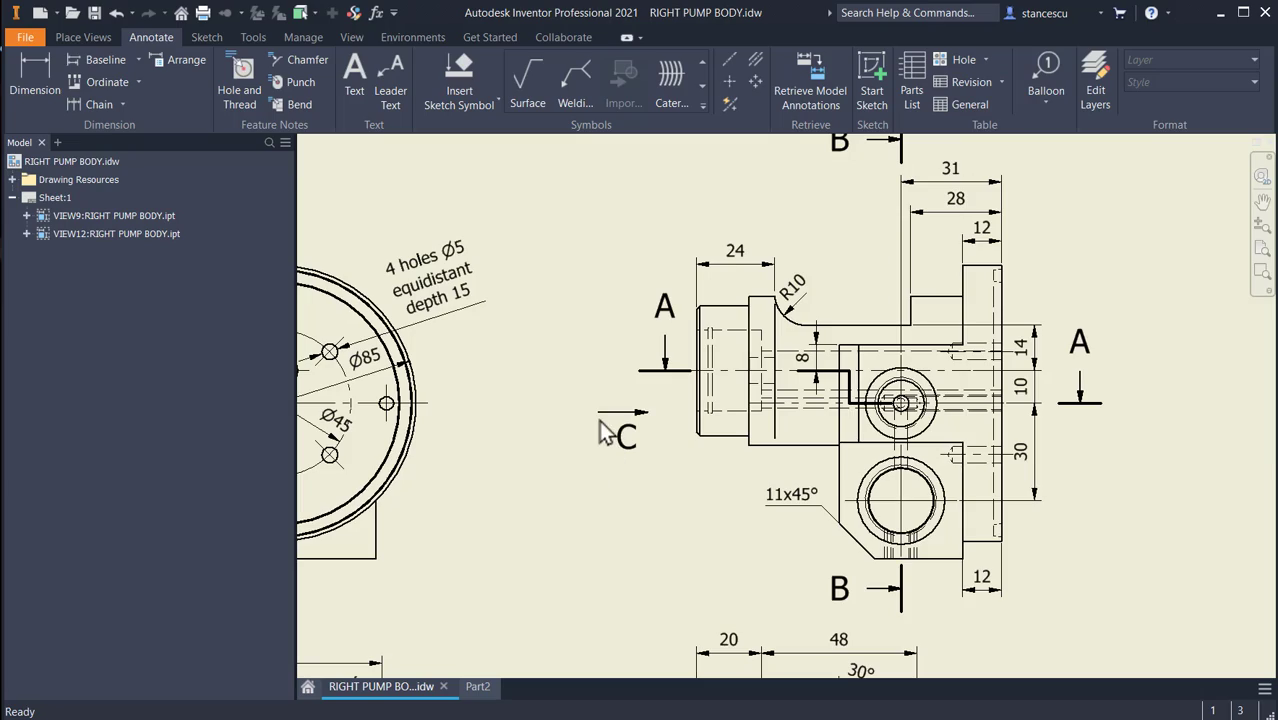
scroll(605, 432, up, 3)
scroll(702, 354, down, 3)
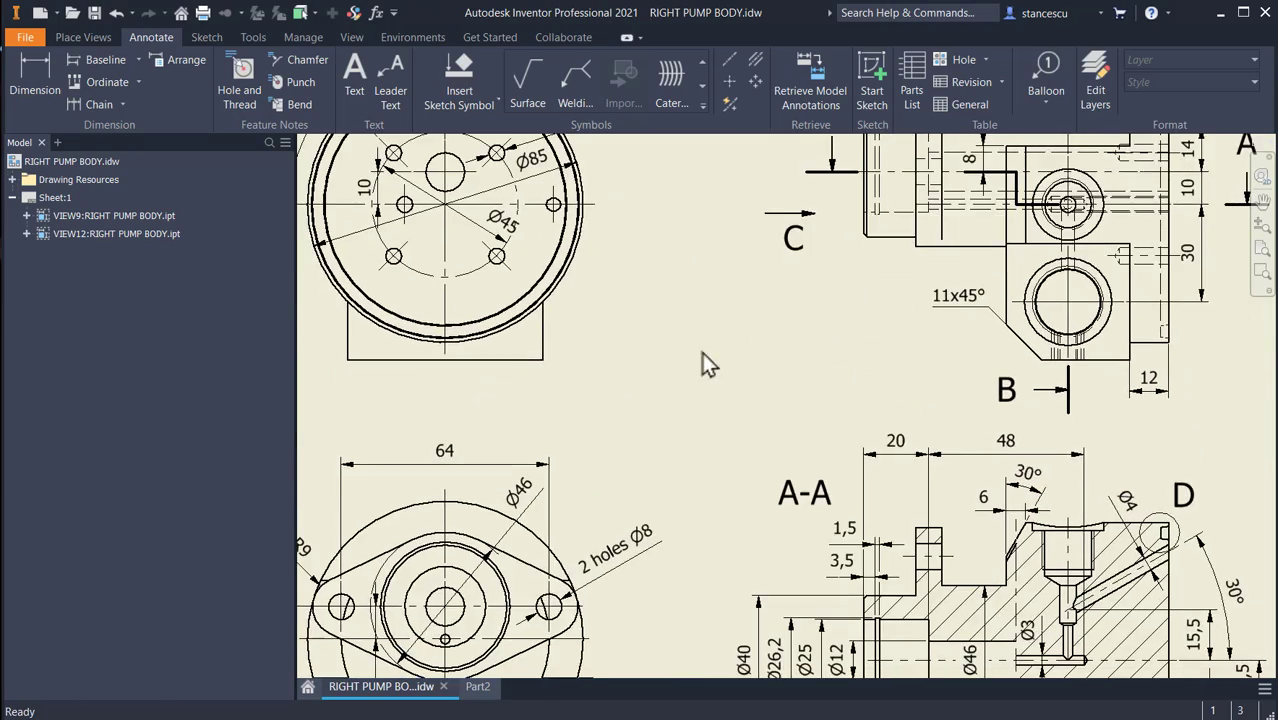
scroll(702, 352, down, 2)
scroll(617, 490, up, 2)
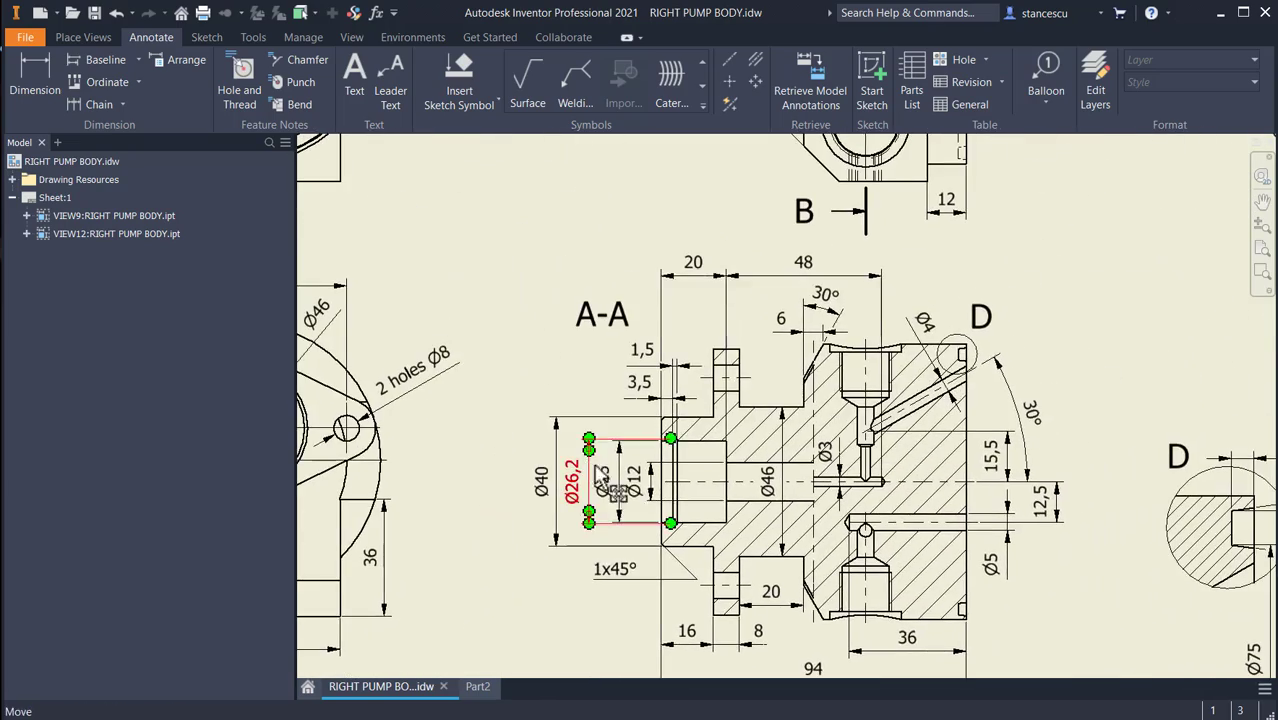
scroll(672, 512, up, 2)
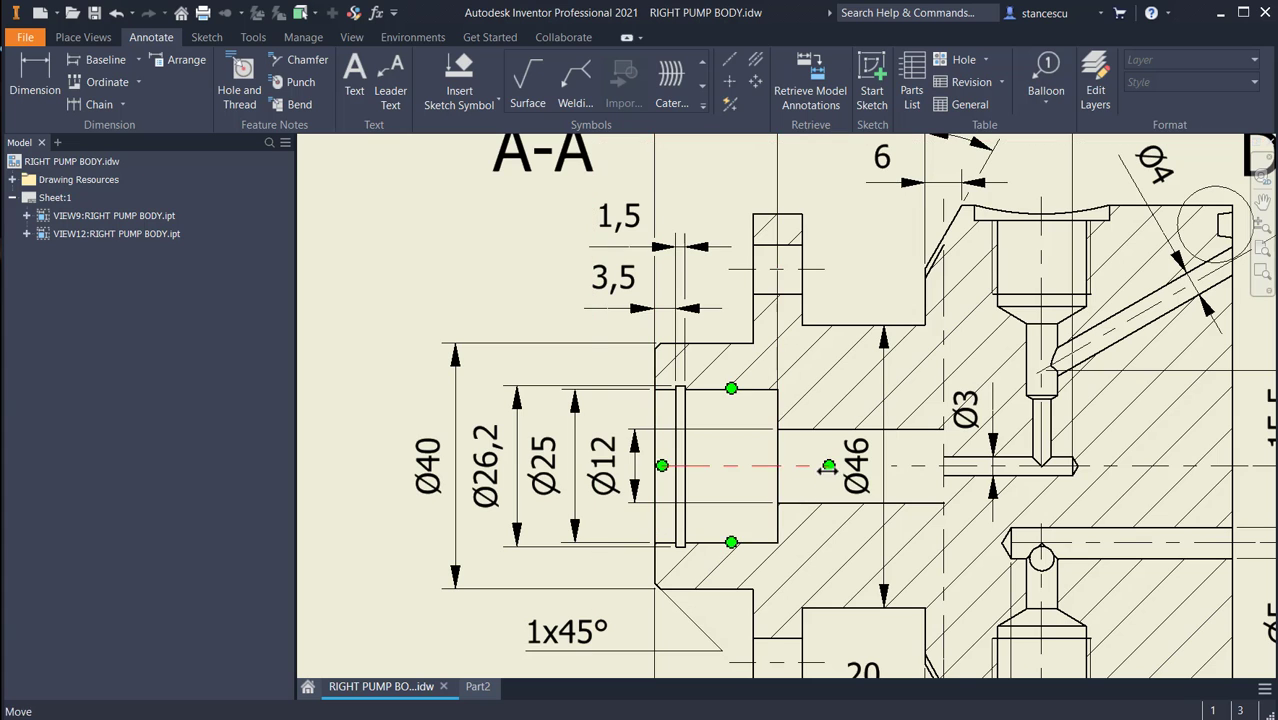
middle_drag(779, 348, 779, 513)
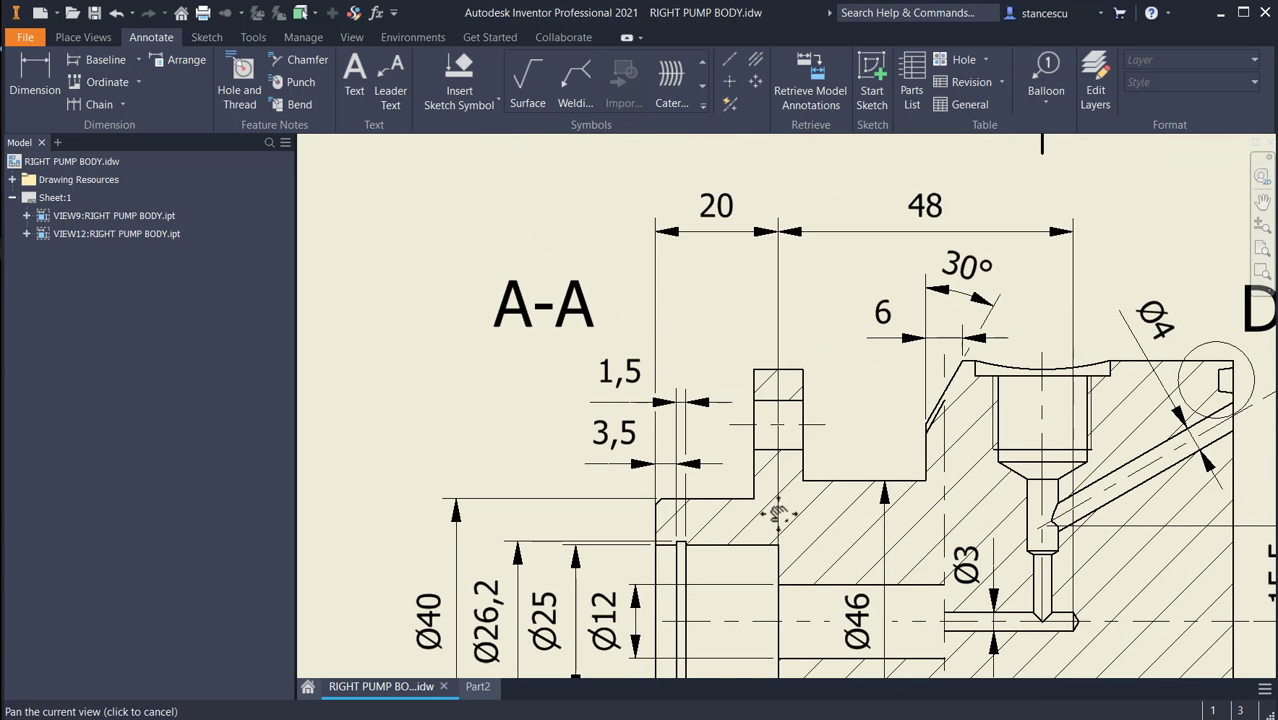
mouse_move(736, 331)
middle_down()
mouse_move(728, 340)
mouse_move(646, 279)
middle_up()
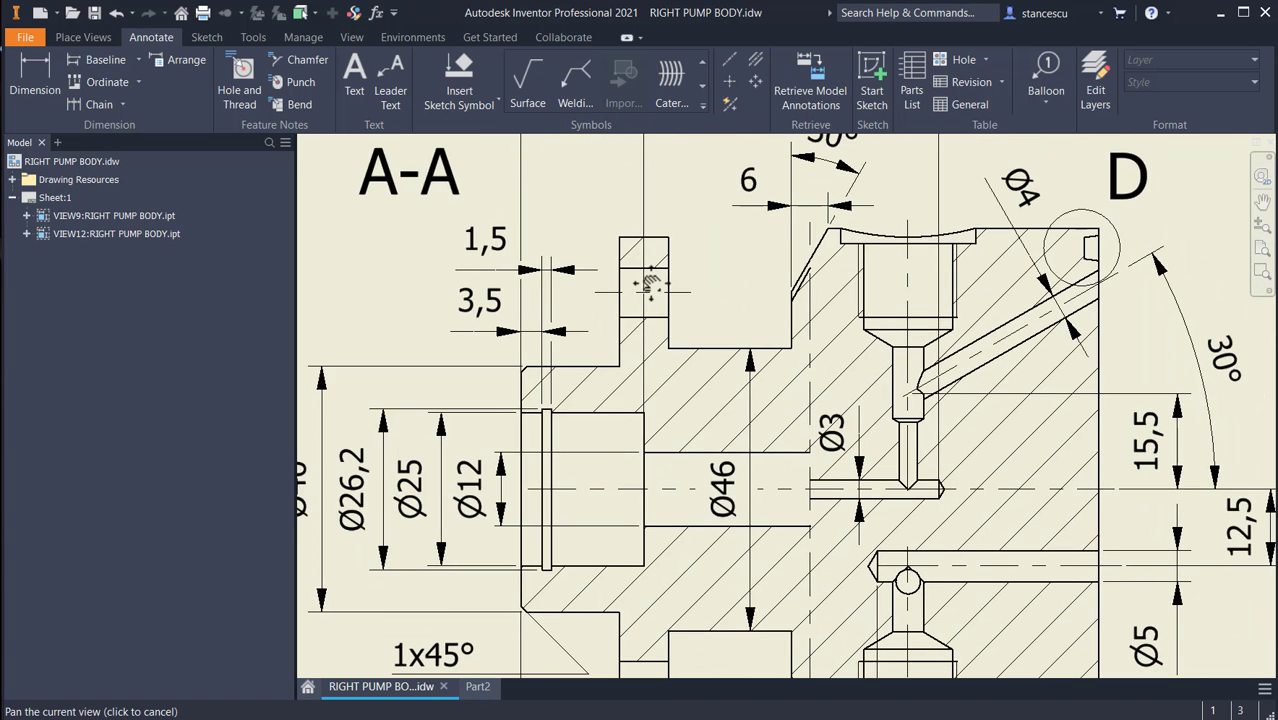
middle_drag(681, 447, 676, 329)
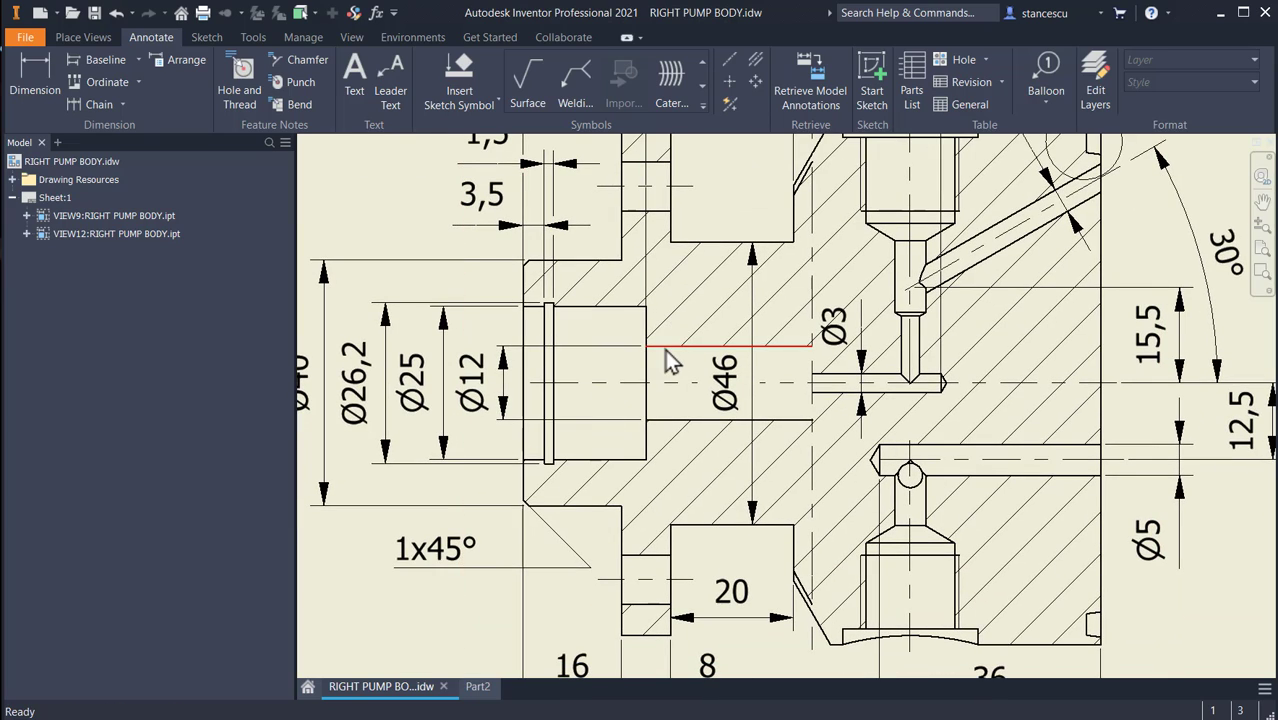
middle_drag(984, 334, 984, 642)
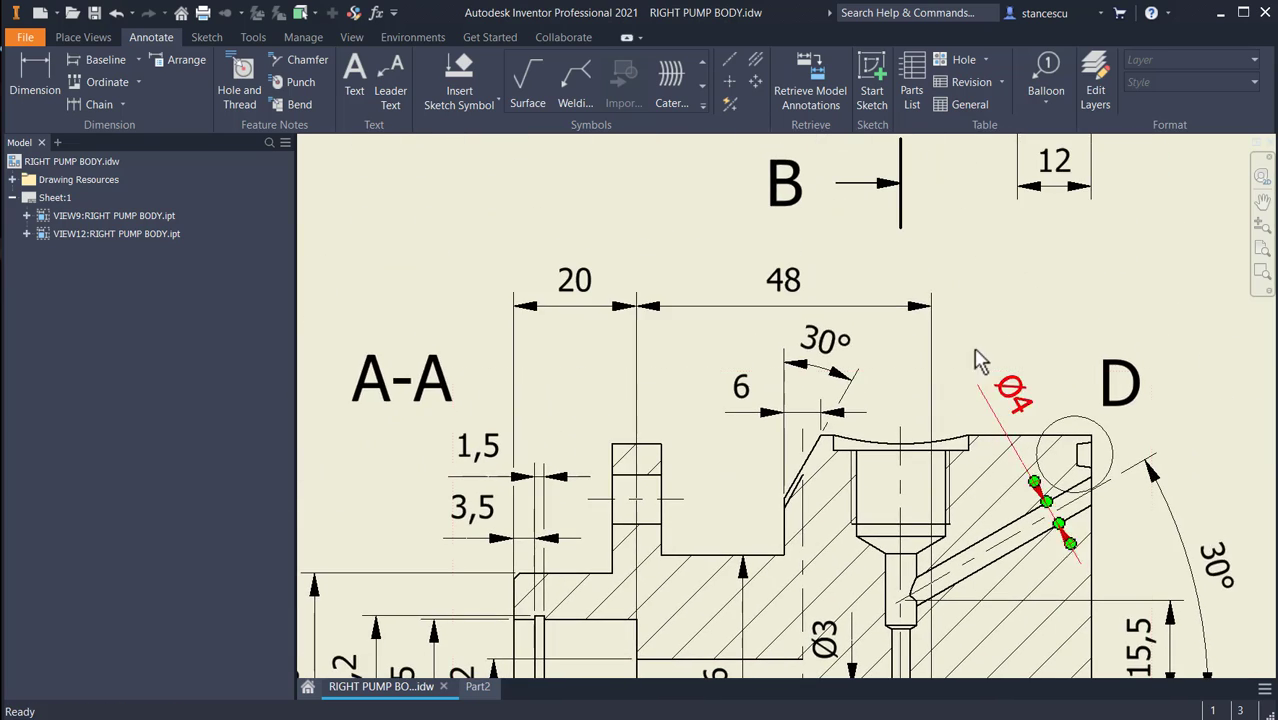
middle_drag(979, 362, 970, 679)
middle_drag(924, 386, 942, 453)
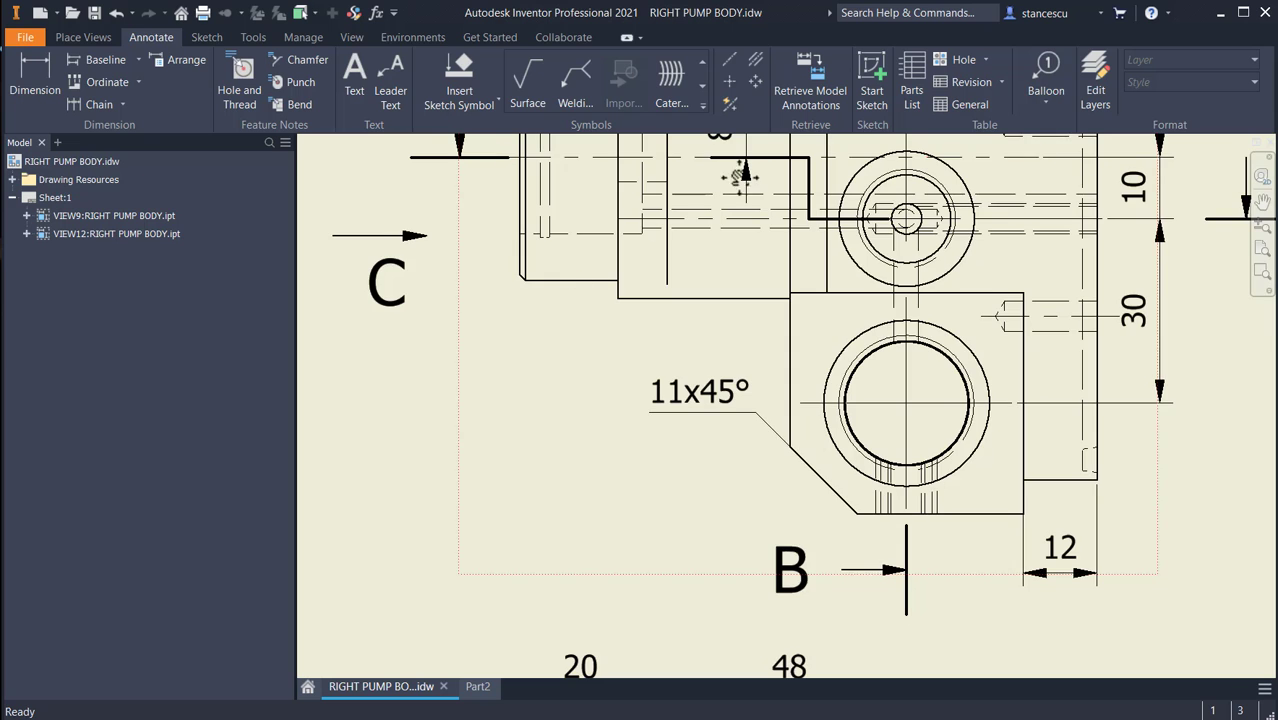
middle_drag(736, 171, 718, 270)
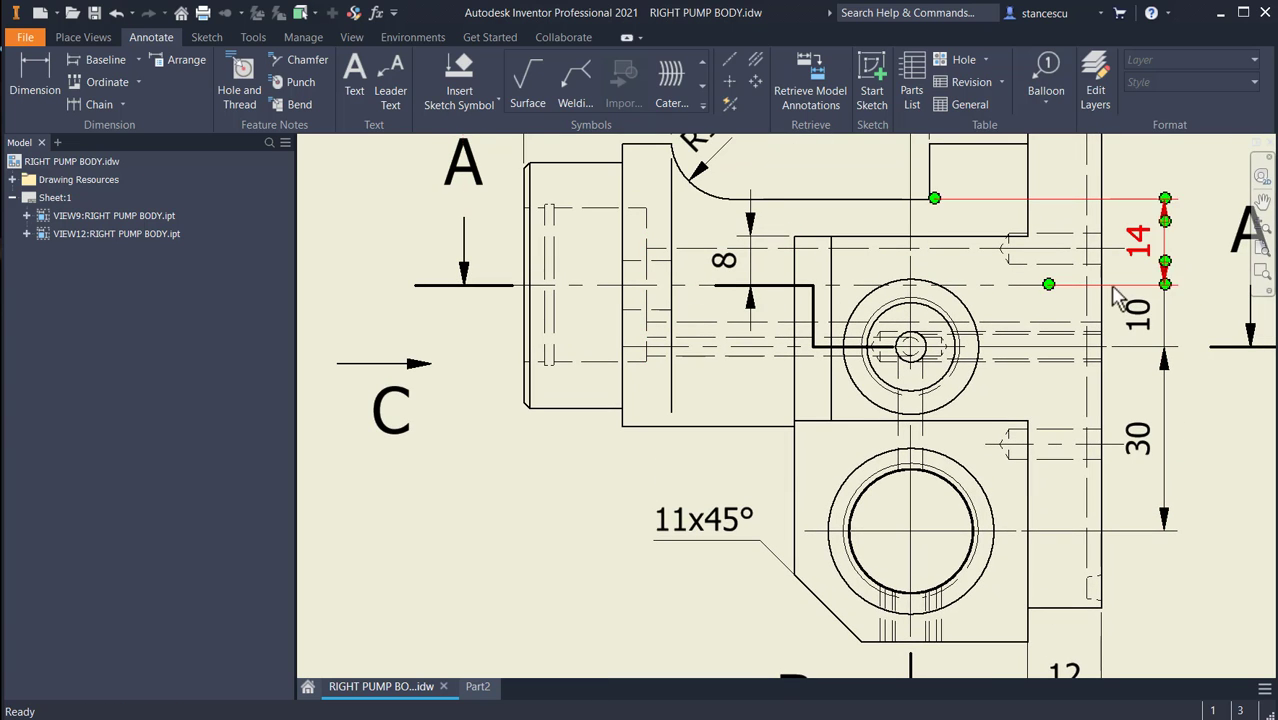
middle_drag(562, 565, 571, 265)
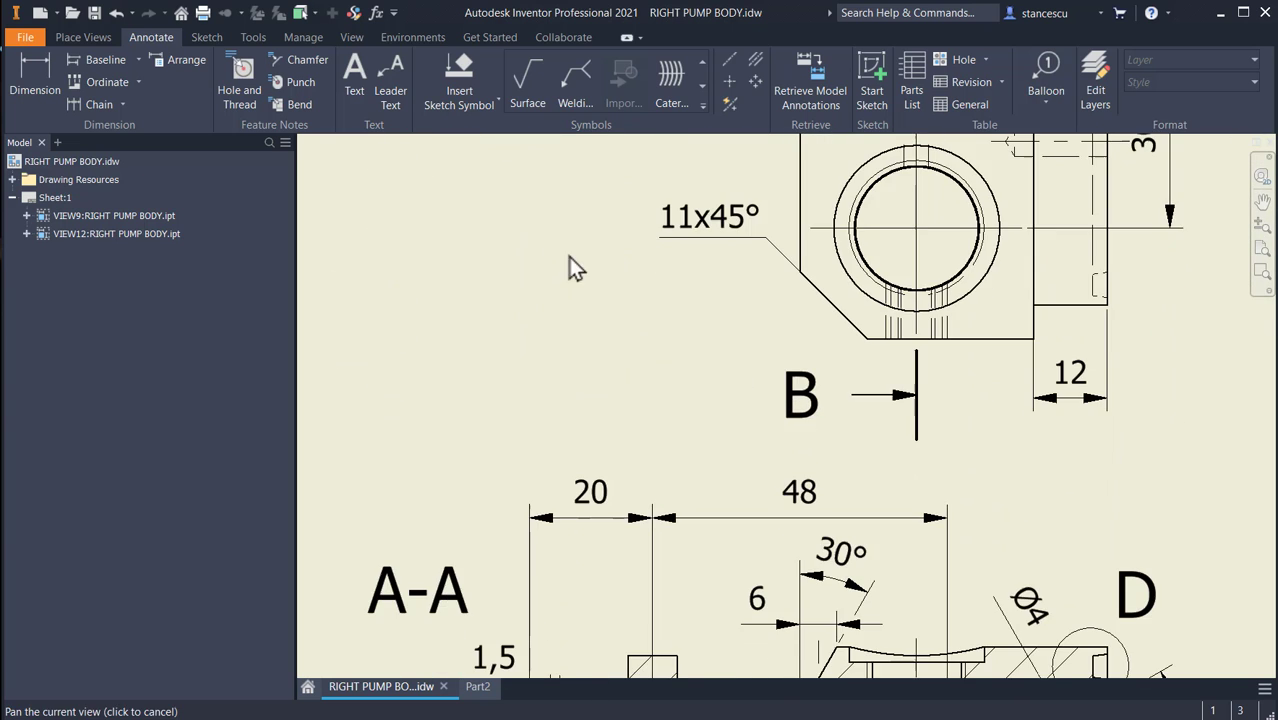
middle_drag(640, 434, 688, 220)
middle_drag(710, 552, 757, 323)
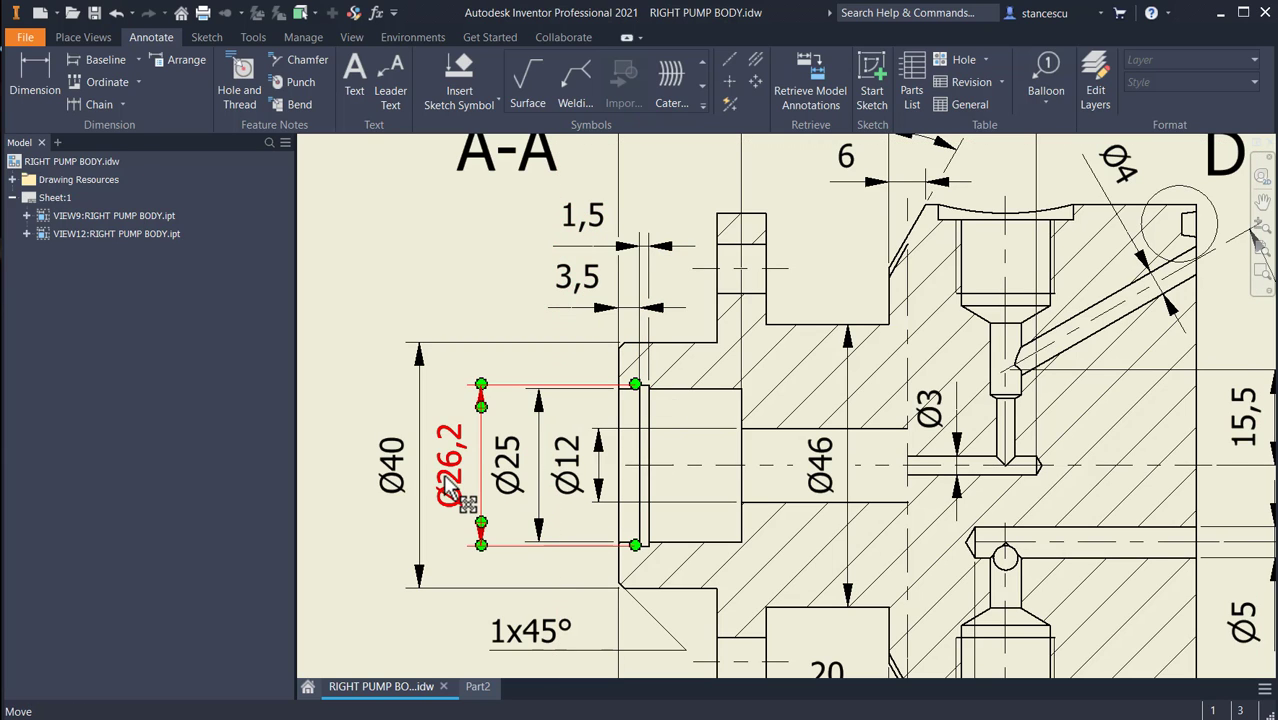
- Return to Part2 and start a sketch on the XY plane with the model sliced at the sketch plane
click(486, 689)
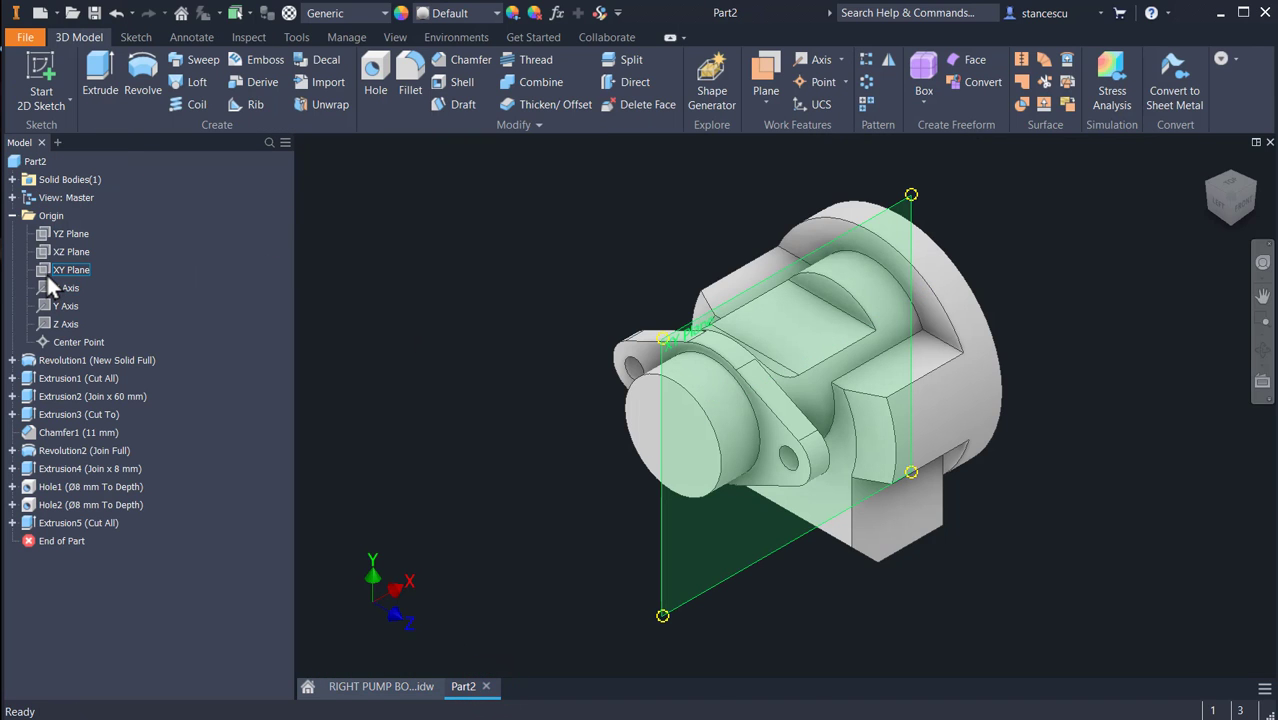
click(46, 268)
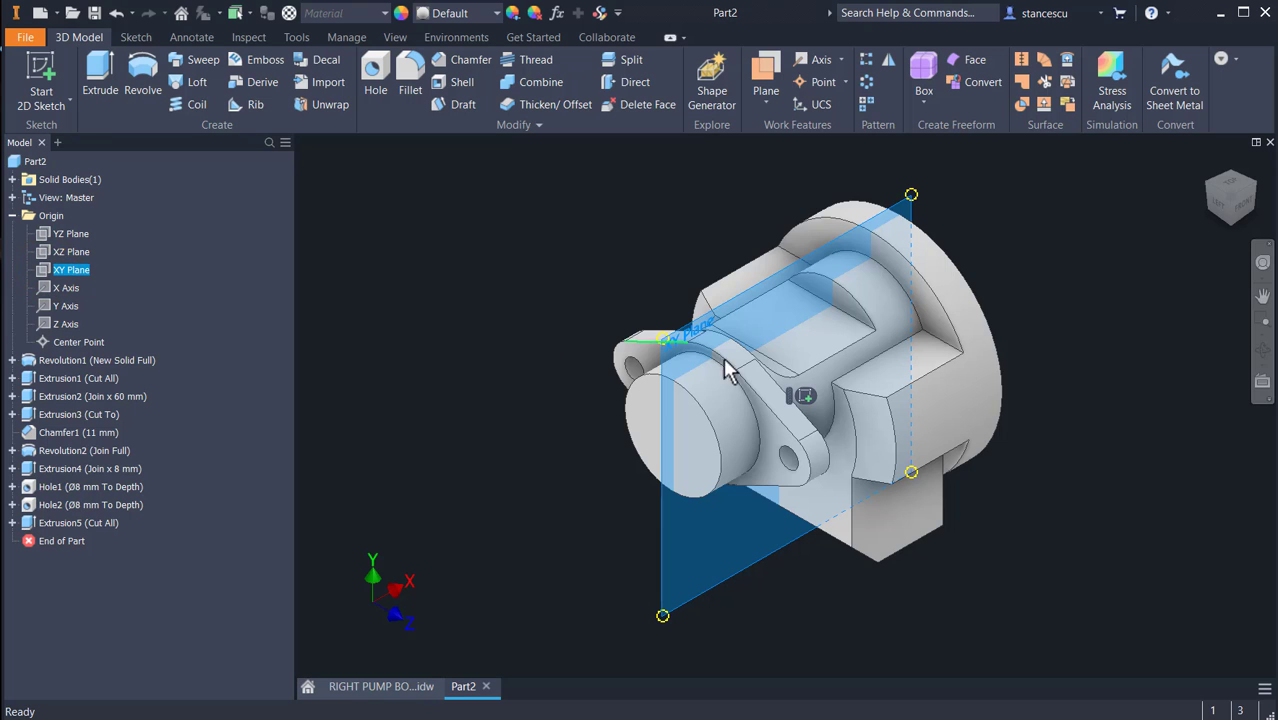
click(803, 398)
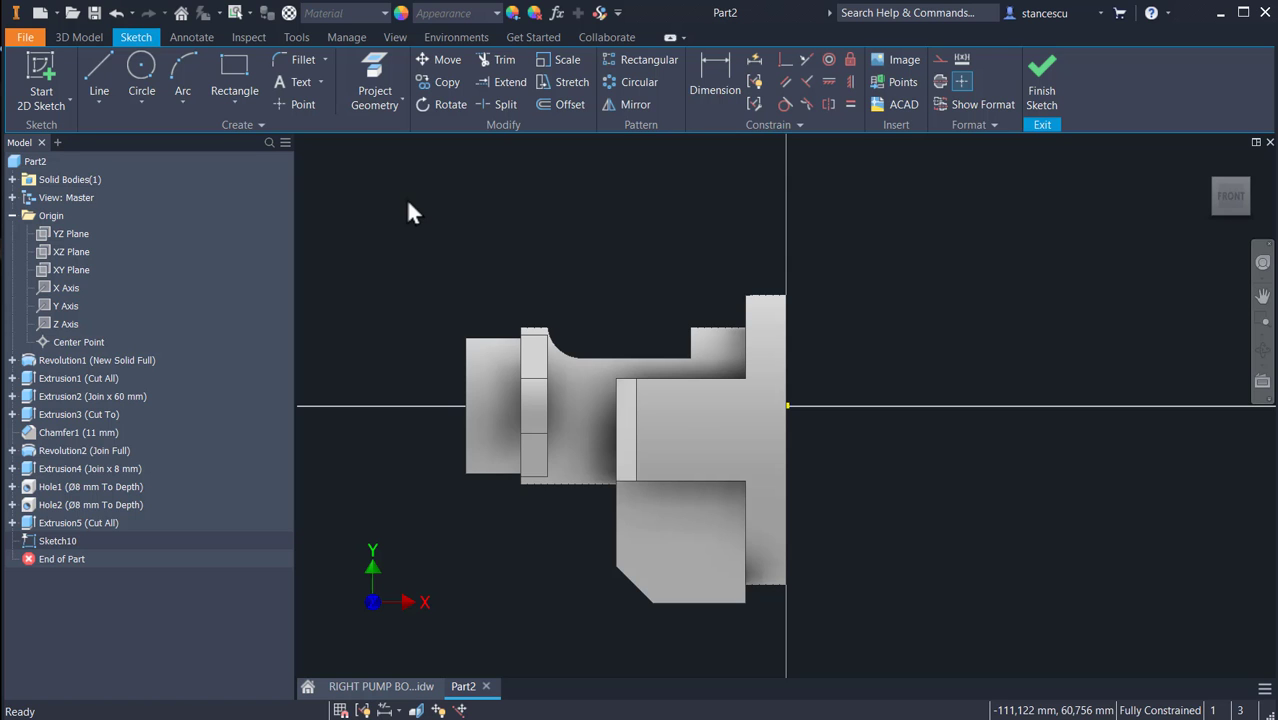
key(F7)
scroll(688, 408, up, 5)
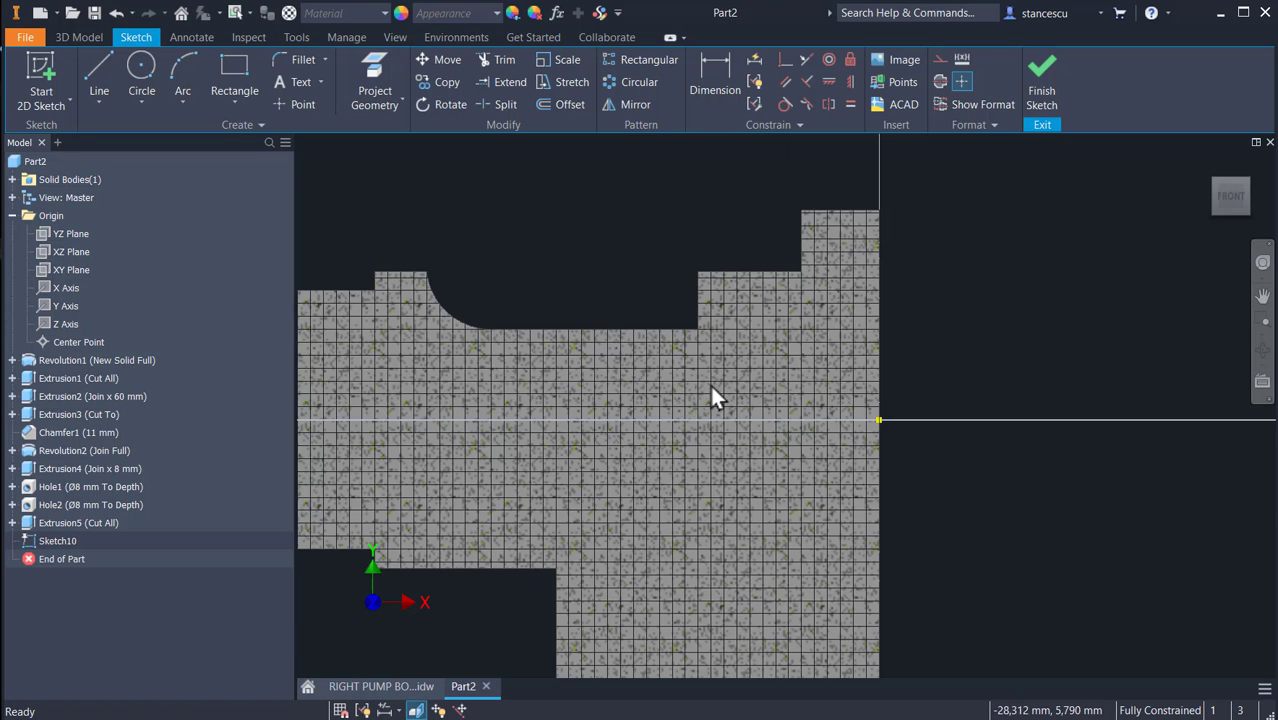
- Draw a horizontal centerline from the origin to the small cylinder's end face
click(103, 72)
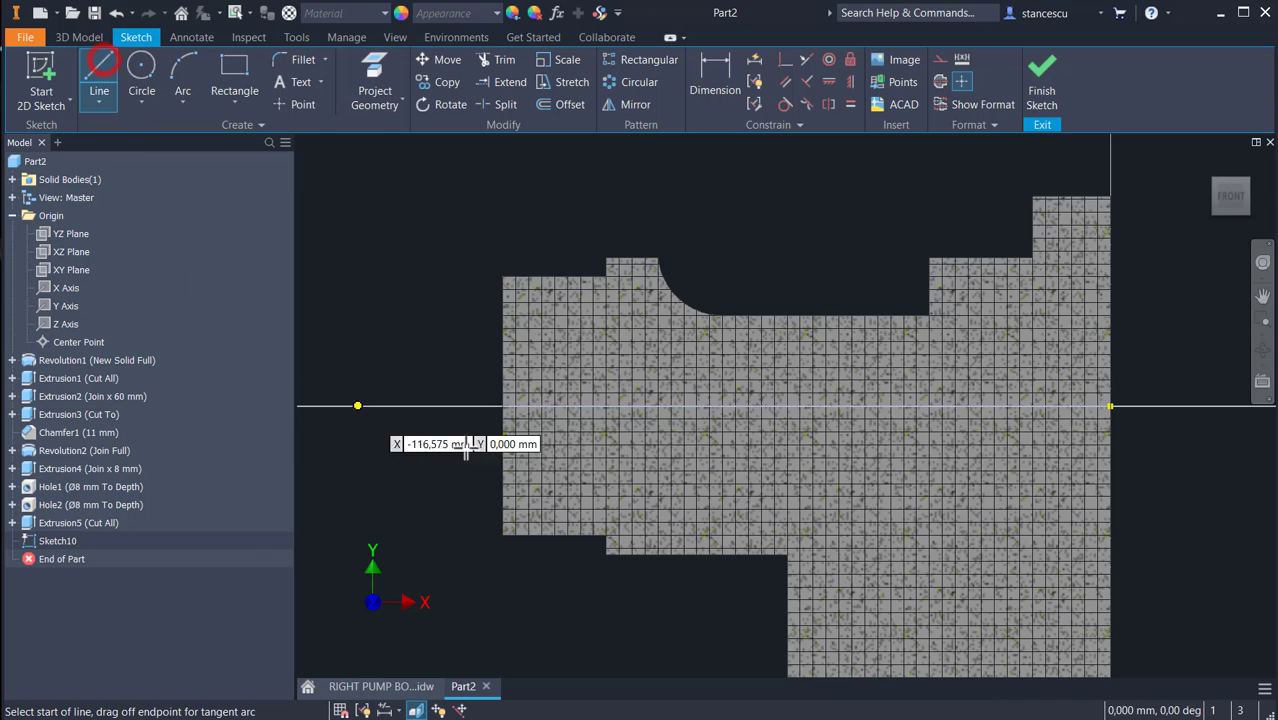
click(938, 83)
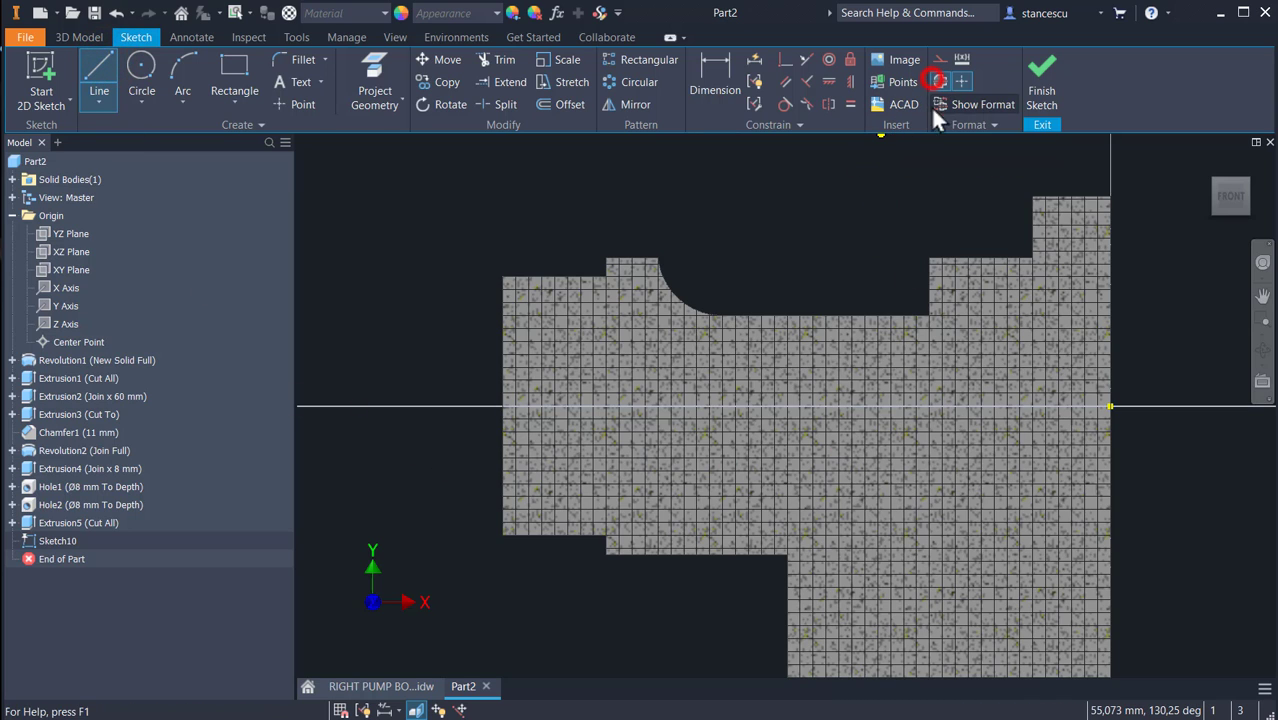
click(1110, 407)
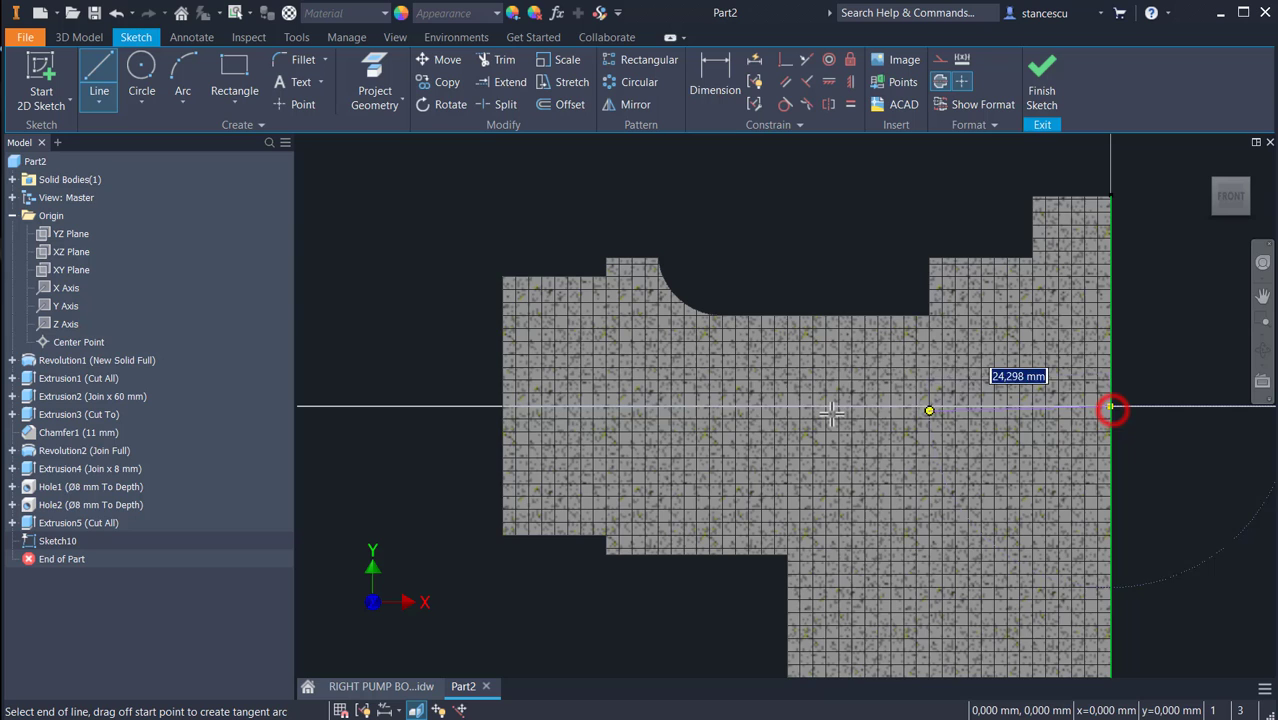
click(503, 406)
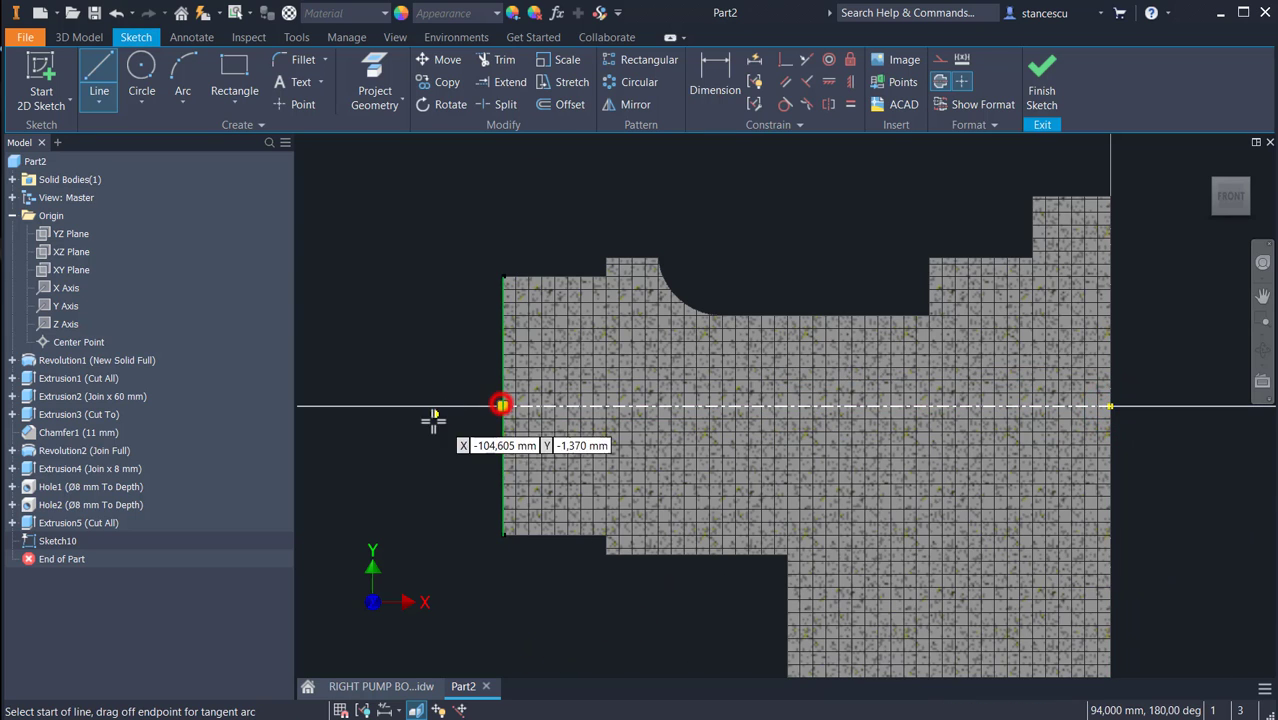
click(940, 86)
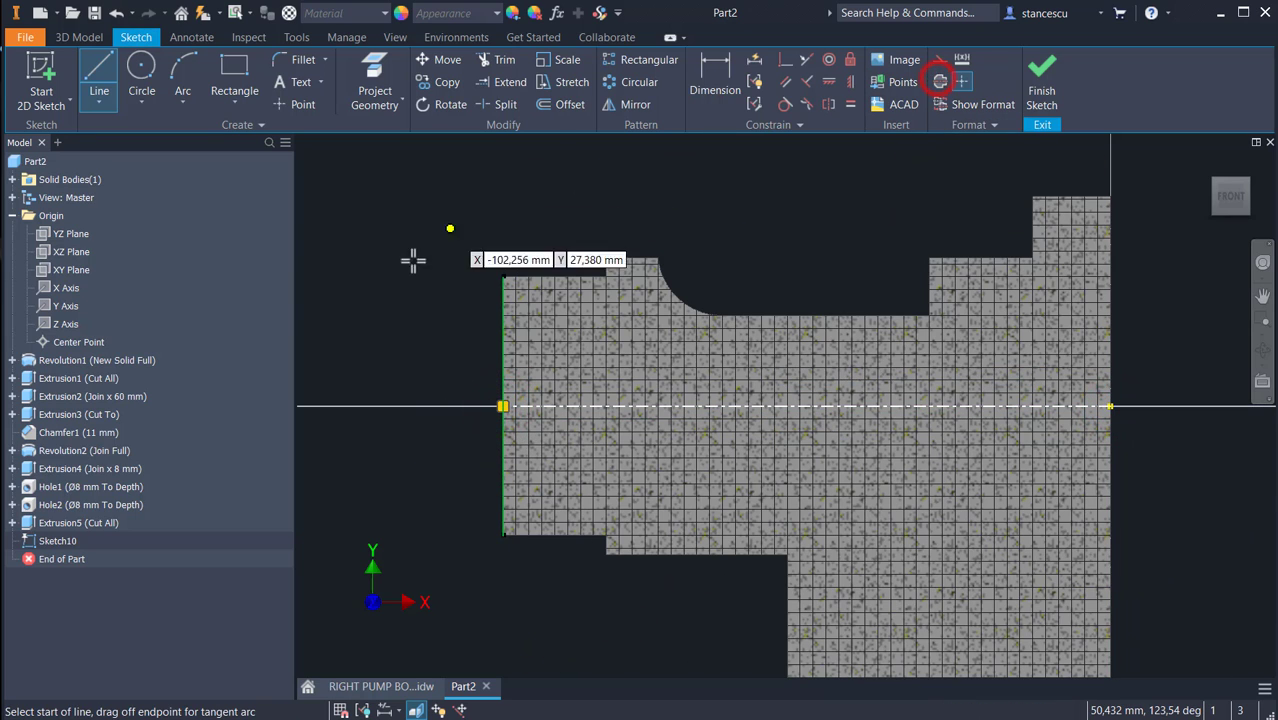
- Draw a vertical line on the small cylinder's end face from the centerline and stretch it upward to about 14 mm
click(103, 72)
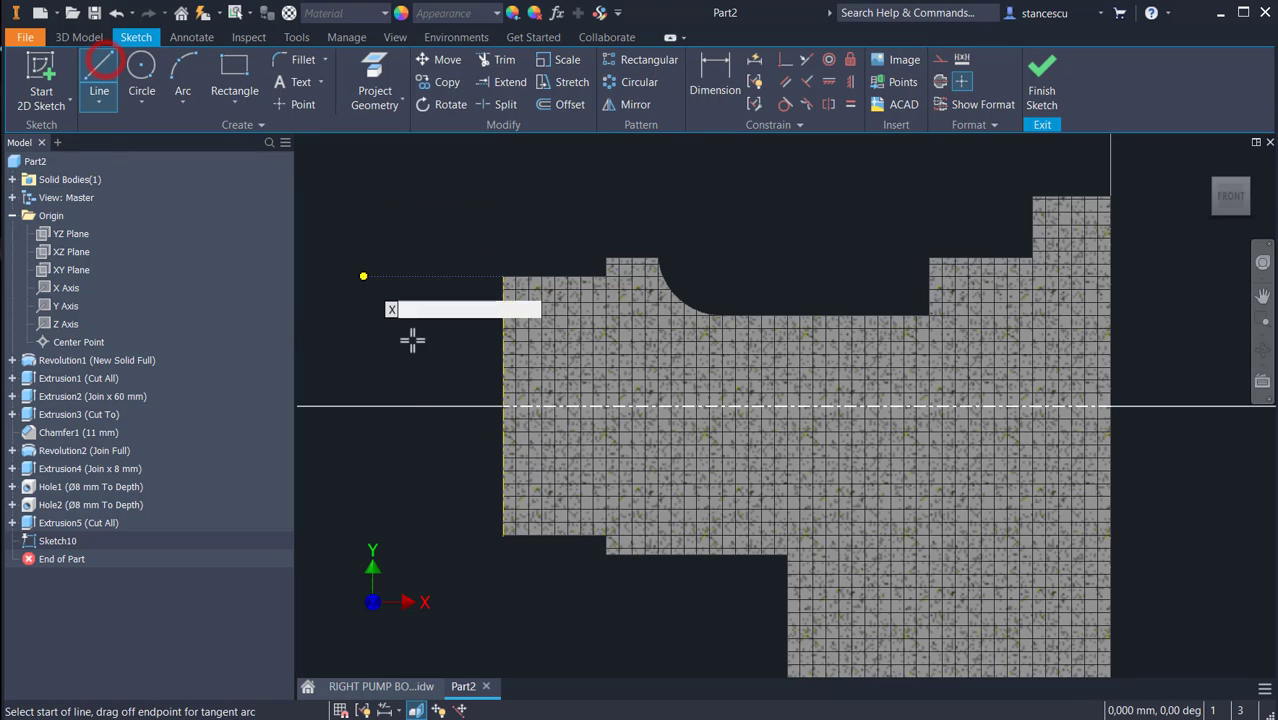
click(503, 406)
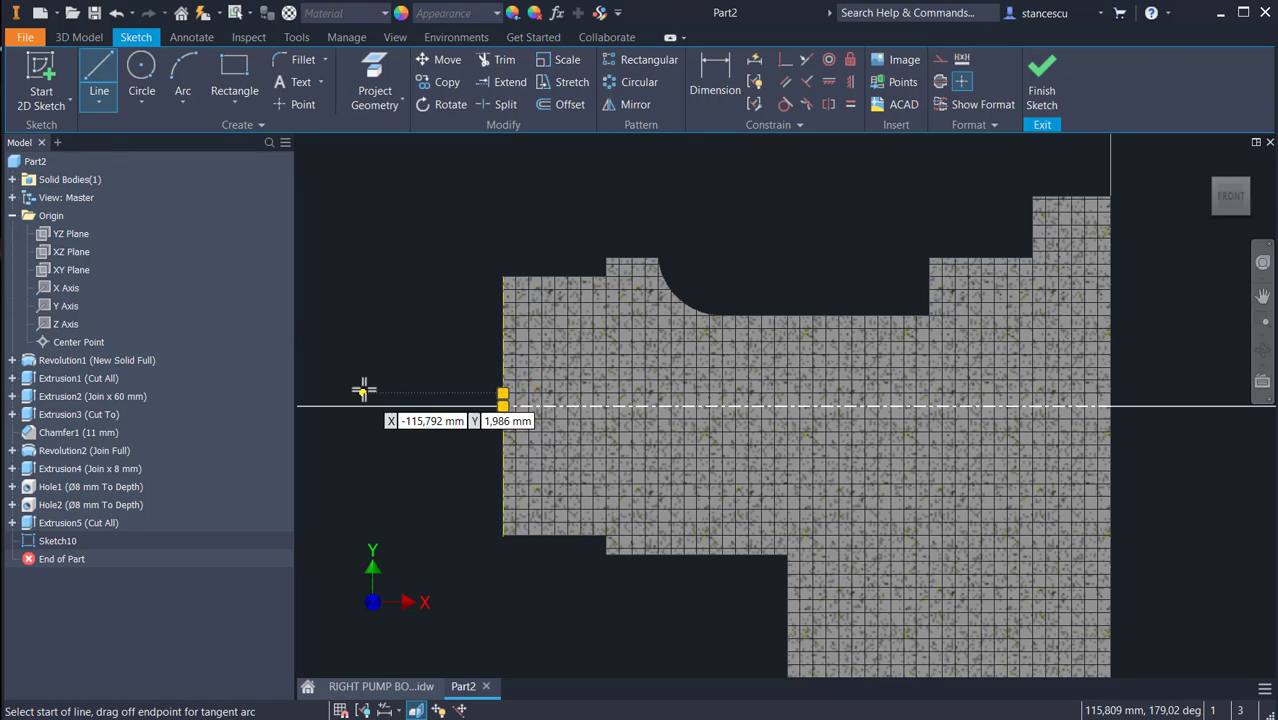
key(Escape)
key(Escape)
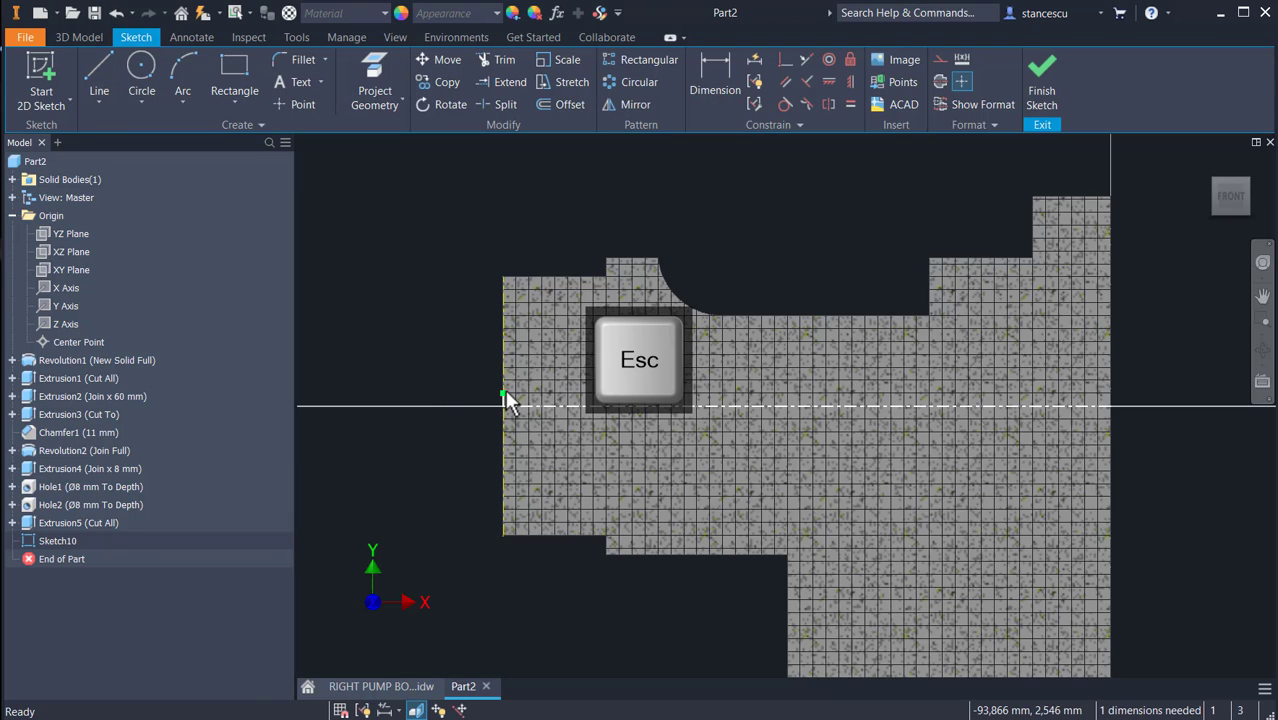
drag(503, 392, 503, 314)
- Sketch the stepped bore outline about 20 mm inward, about 5 mm toward the axis, across to the flange face and down to the origin
click(98, 78)
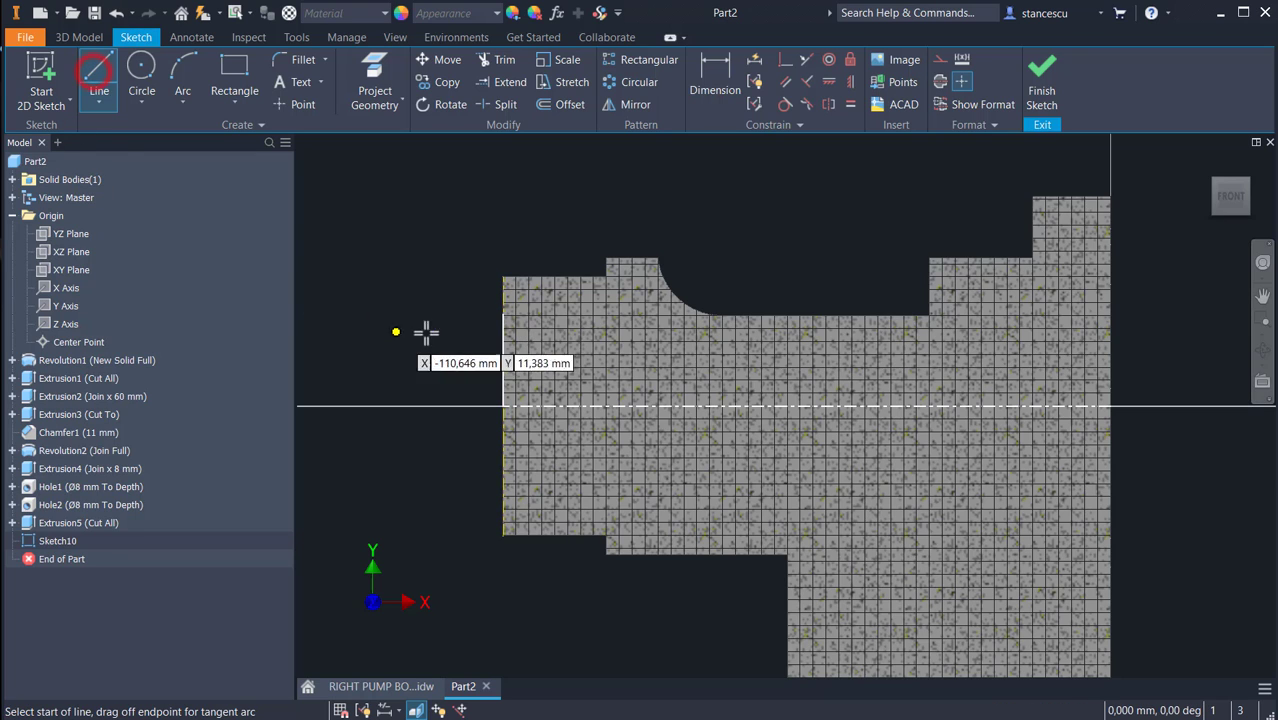
click(501, 315)
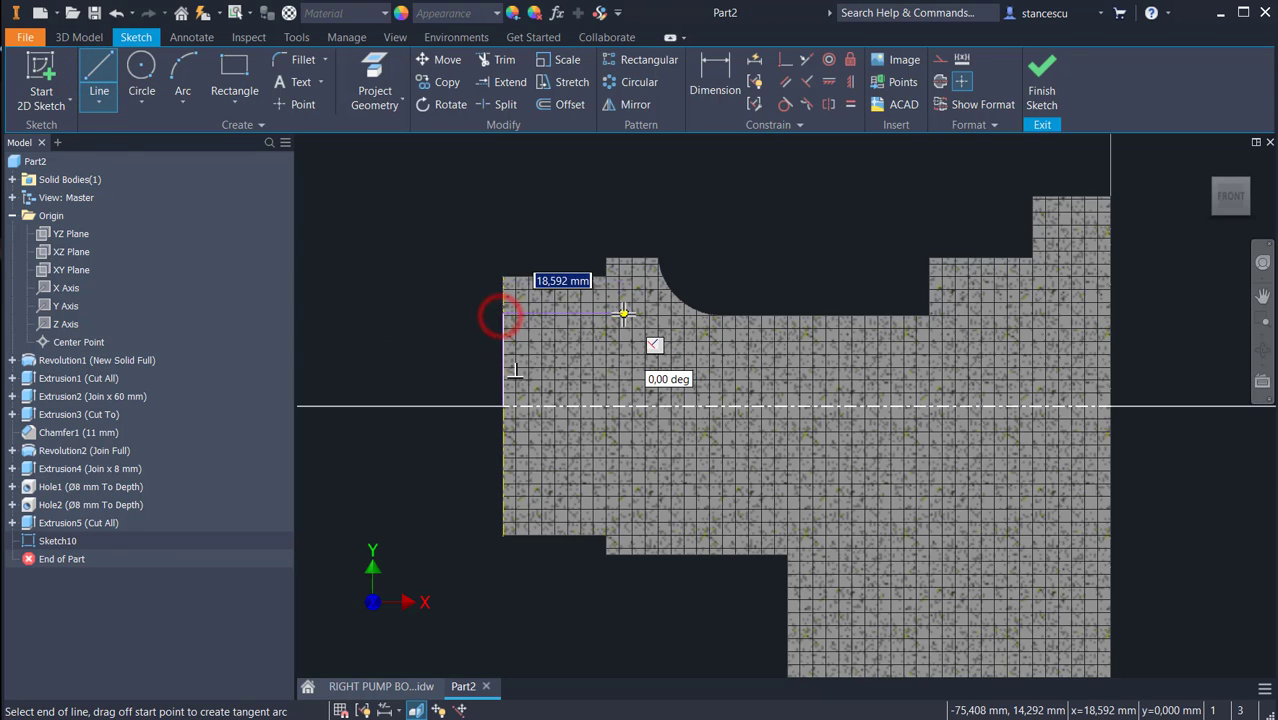
click(630, 312)
click(632, 345)
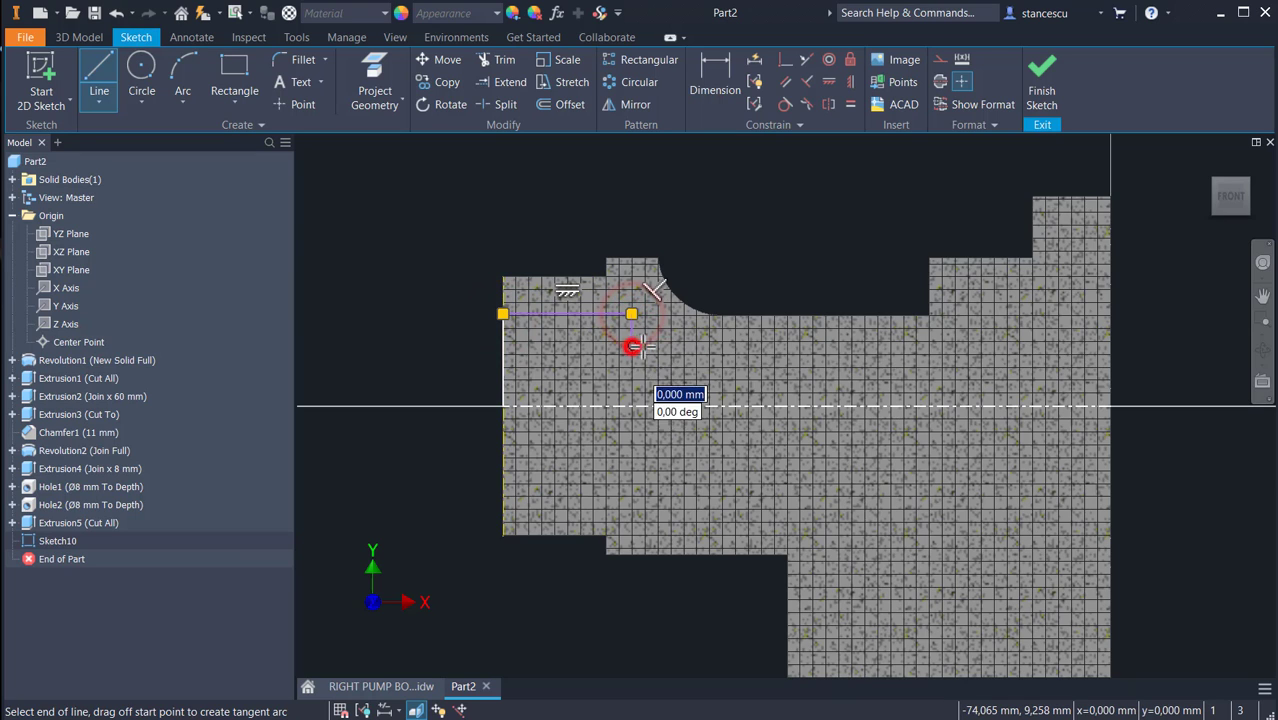
double_click(1110, 345)
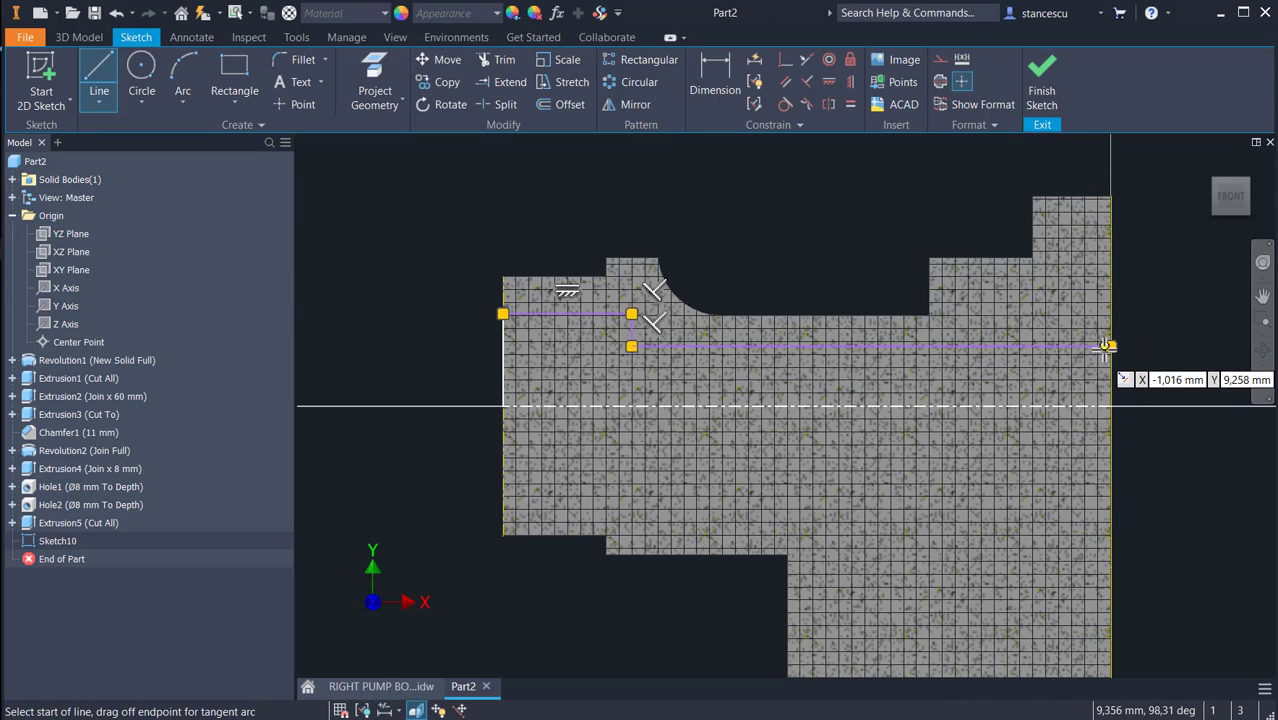
click(1110, 345)
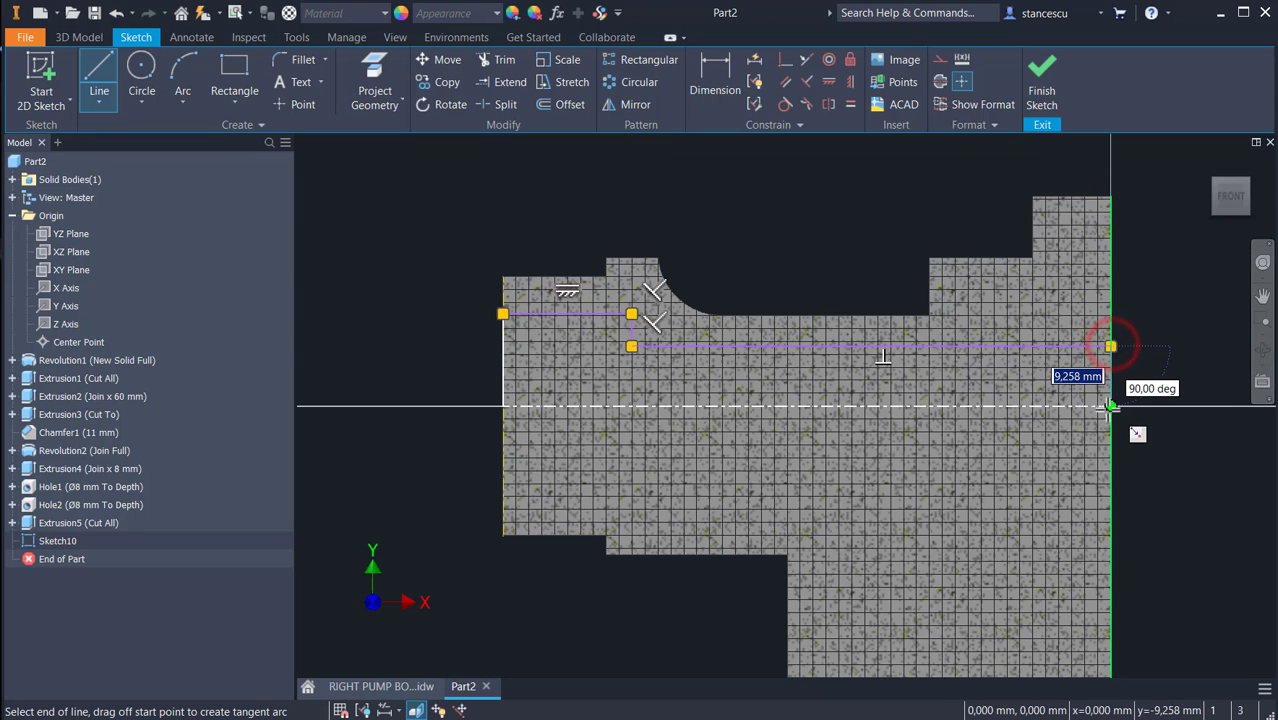
double_click(1110, 406)
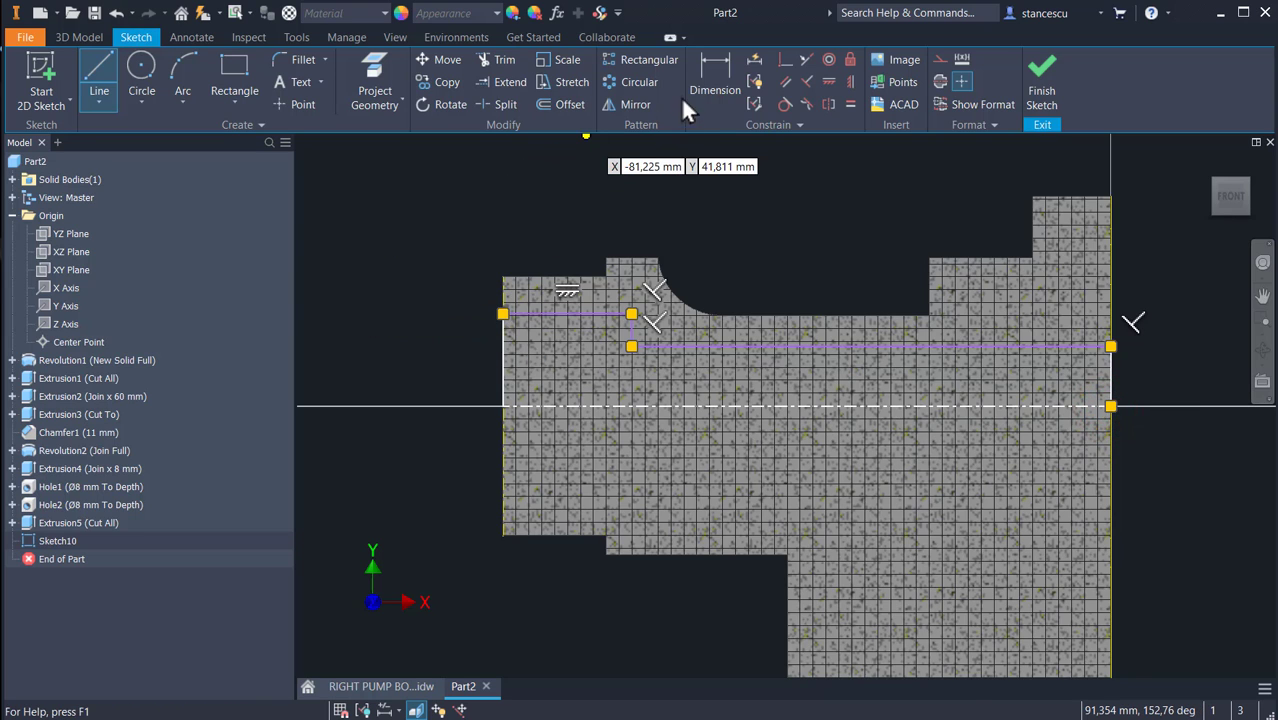
- Dimension the wide bore section's edge against the centerline as a 25 mm diameter
click(718, 70)
click(589, 316)
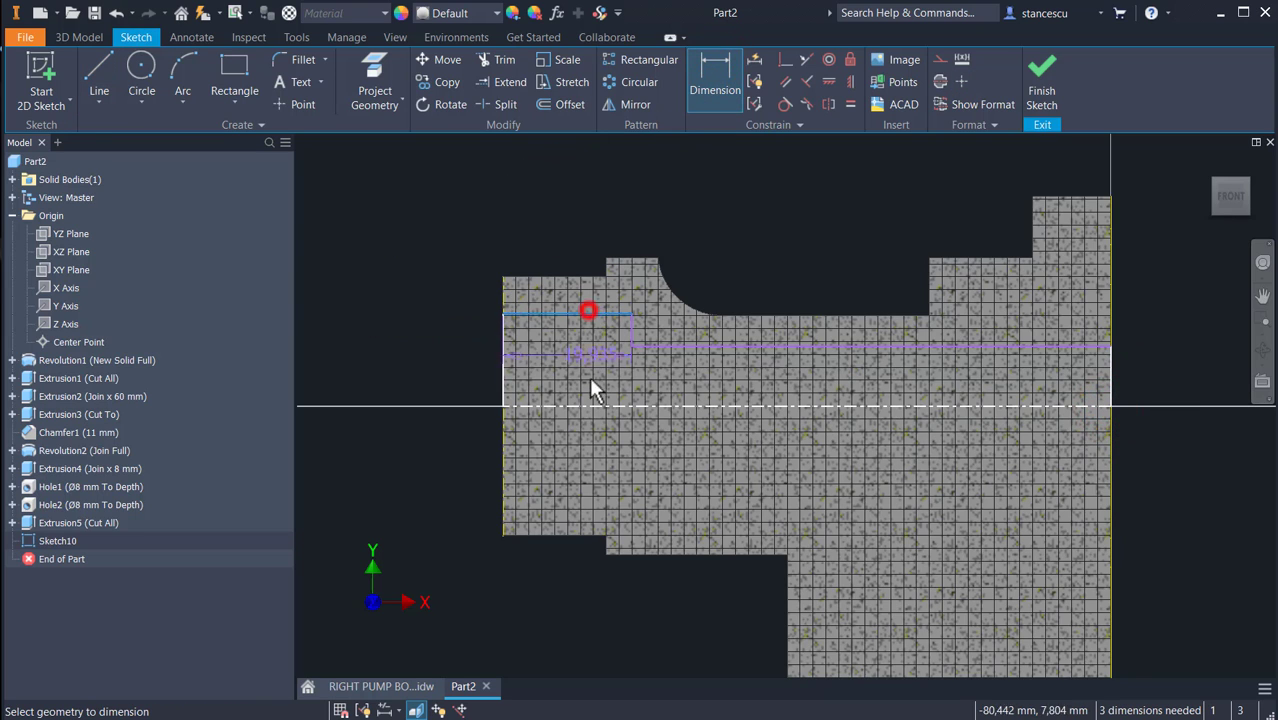
click(585, 406)
click(424, 370)
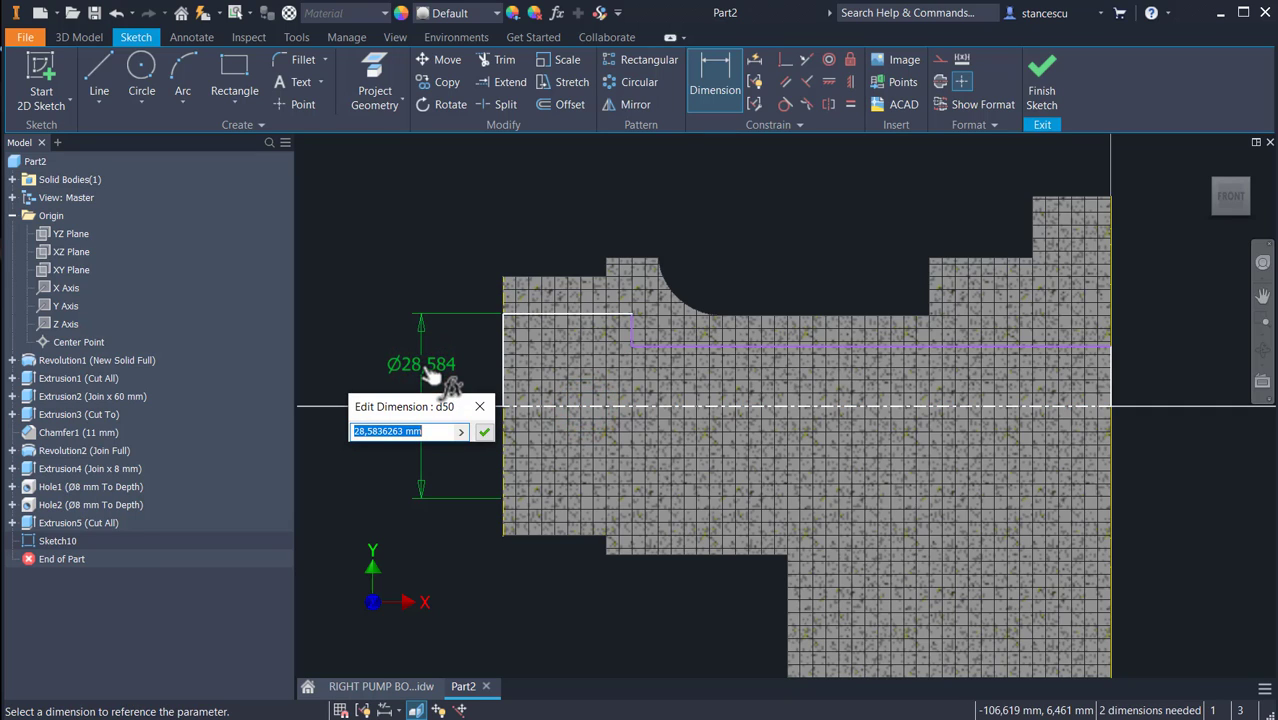
text(25)
key(Return)
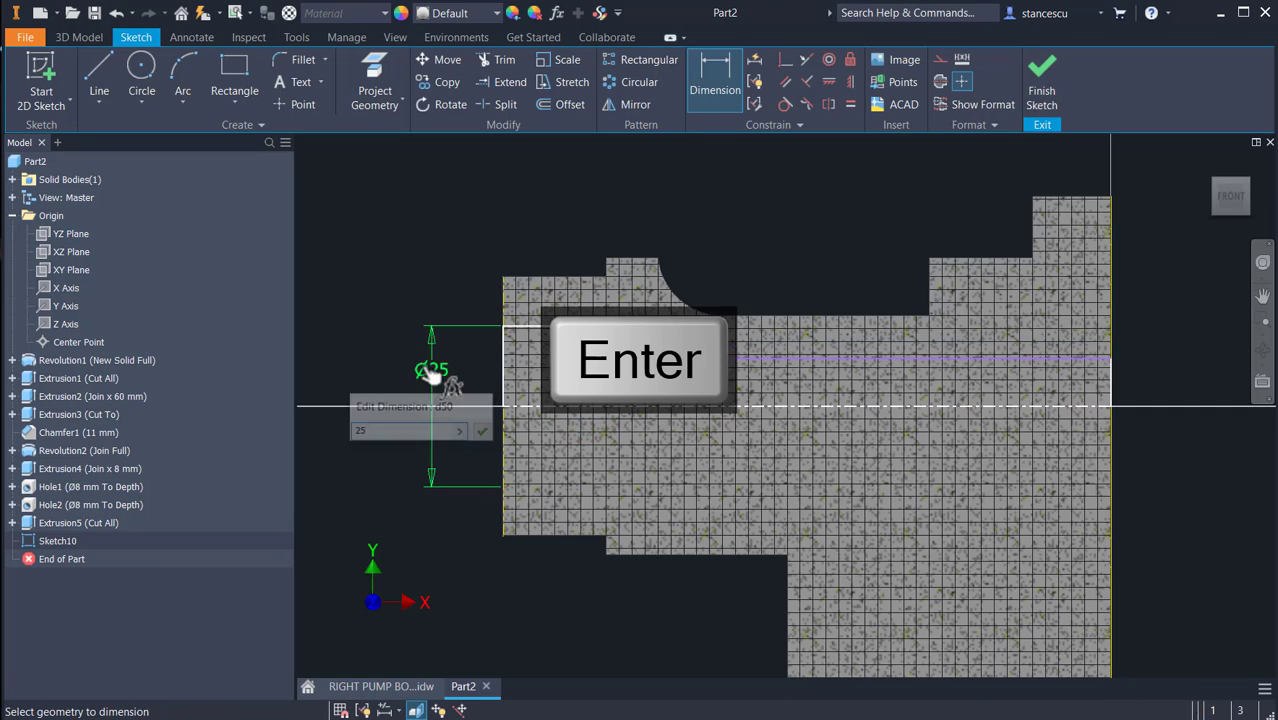
- Dimension the long narrow bore section's edge against the centerline as a 12 mm diameter
click(688, 359)
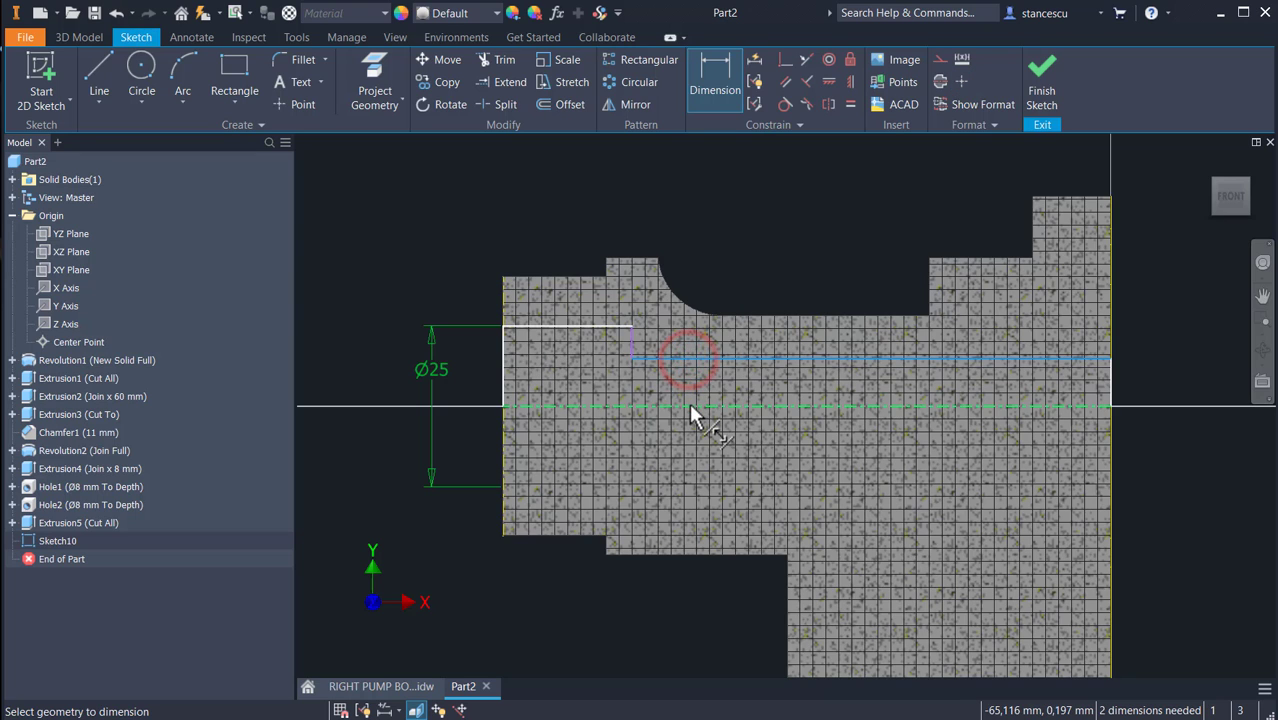
click(690, 405)
click(772, 239)
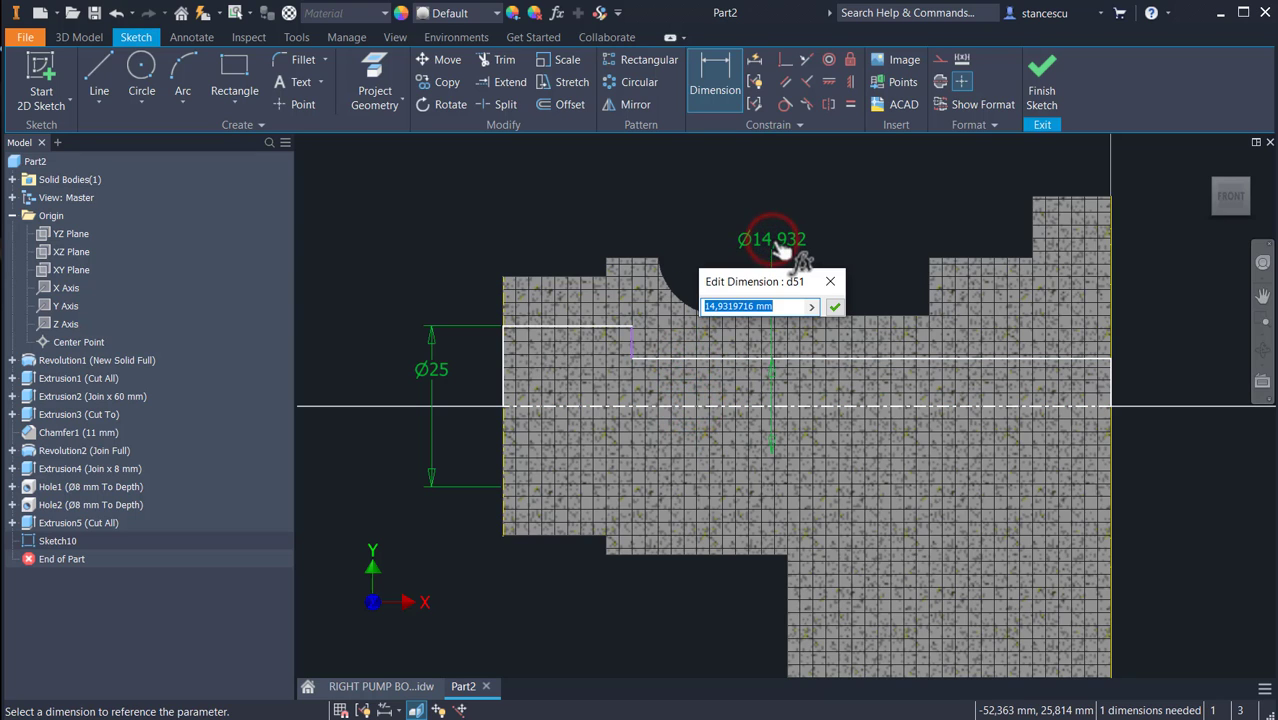
text(12)
key(Return)
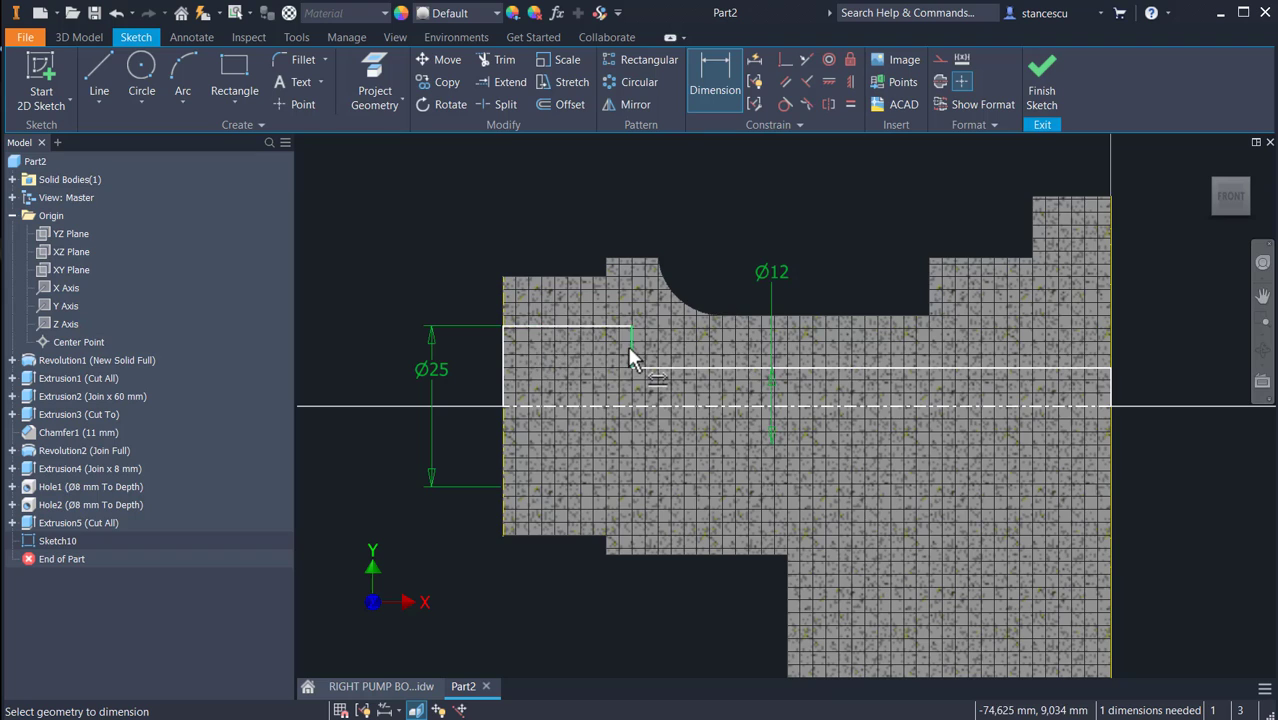
- Dimension the bore step from the small cylinder's end face as a linear distance of 20 mm instead of a diameter
click(629, 347)
click(505, 357)
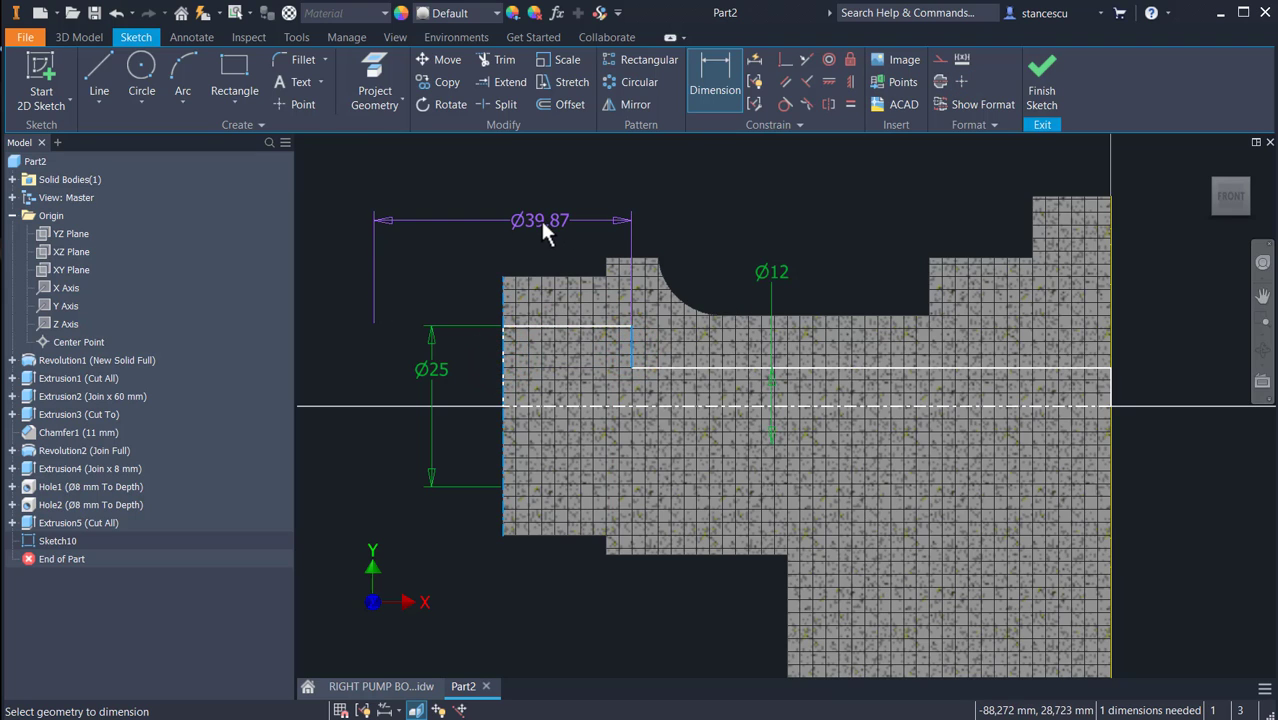
right_click(540, 220)
click(543, 291)
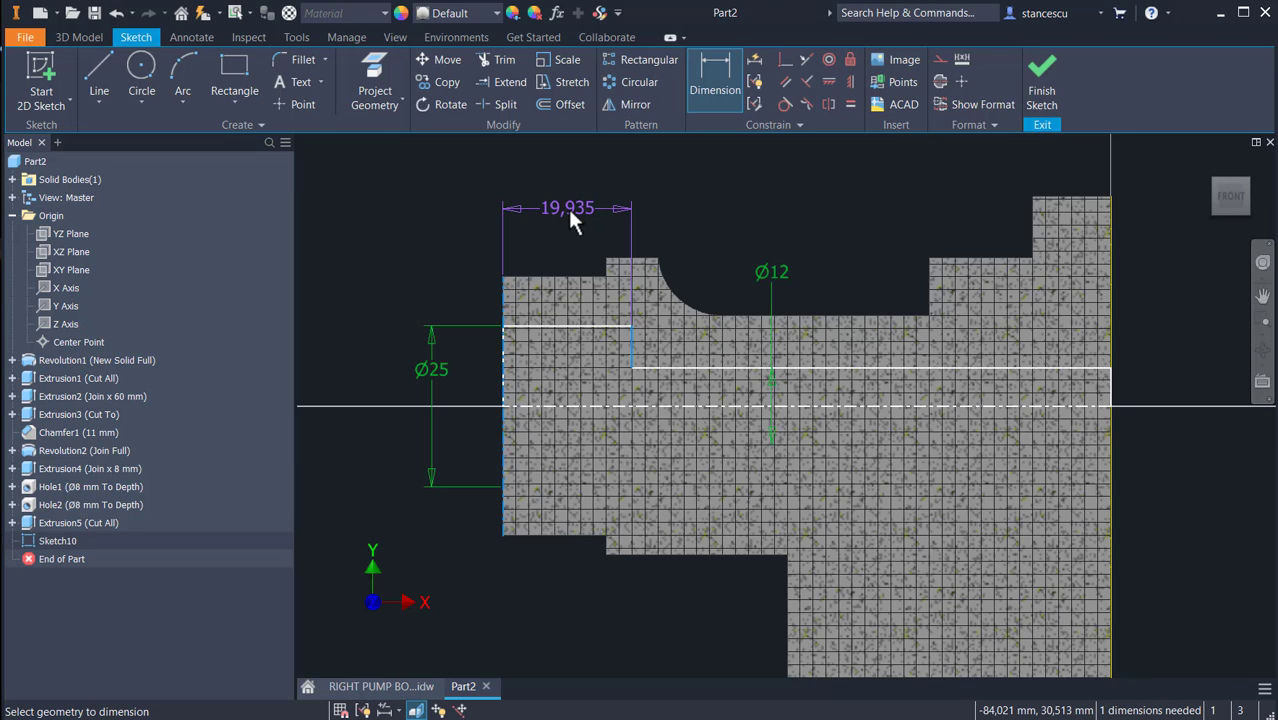
text(20)
key(Return)
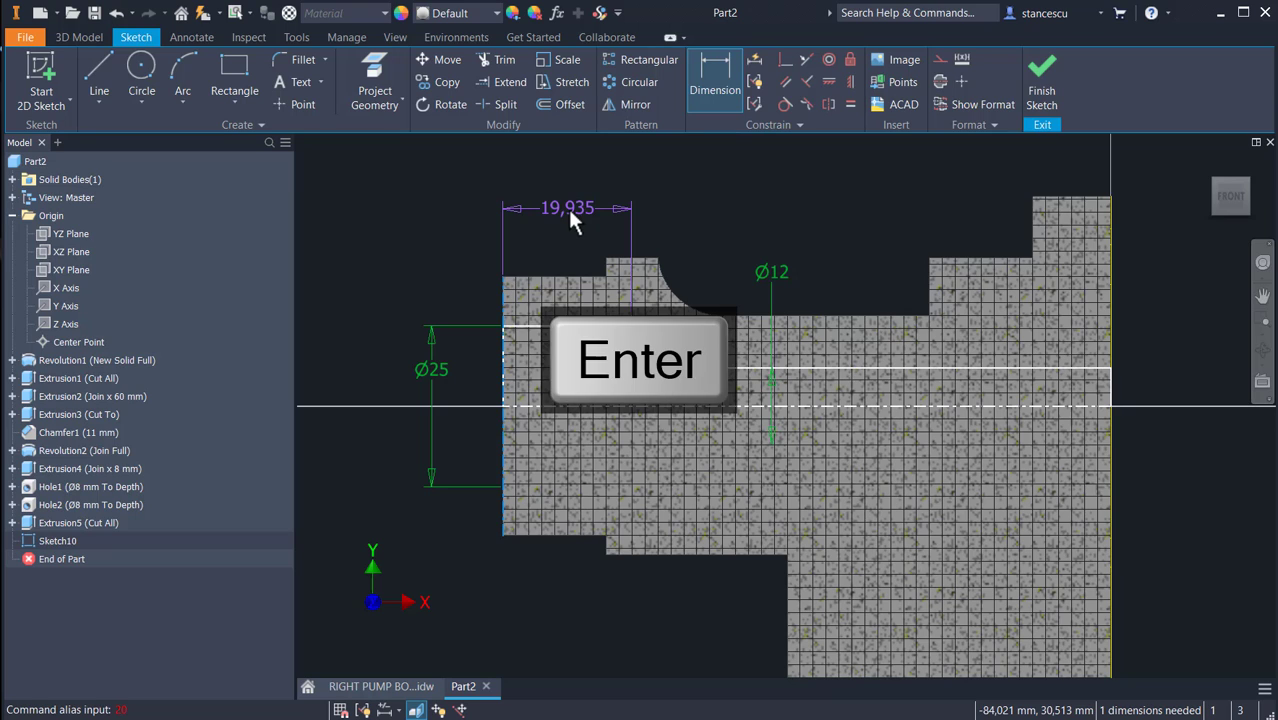
click(568, 208)
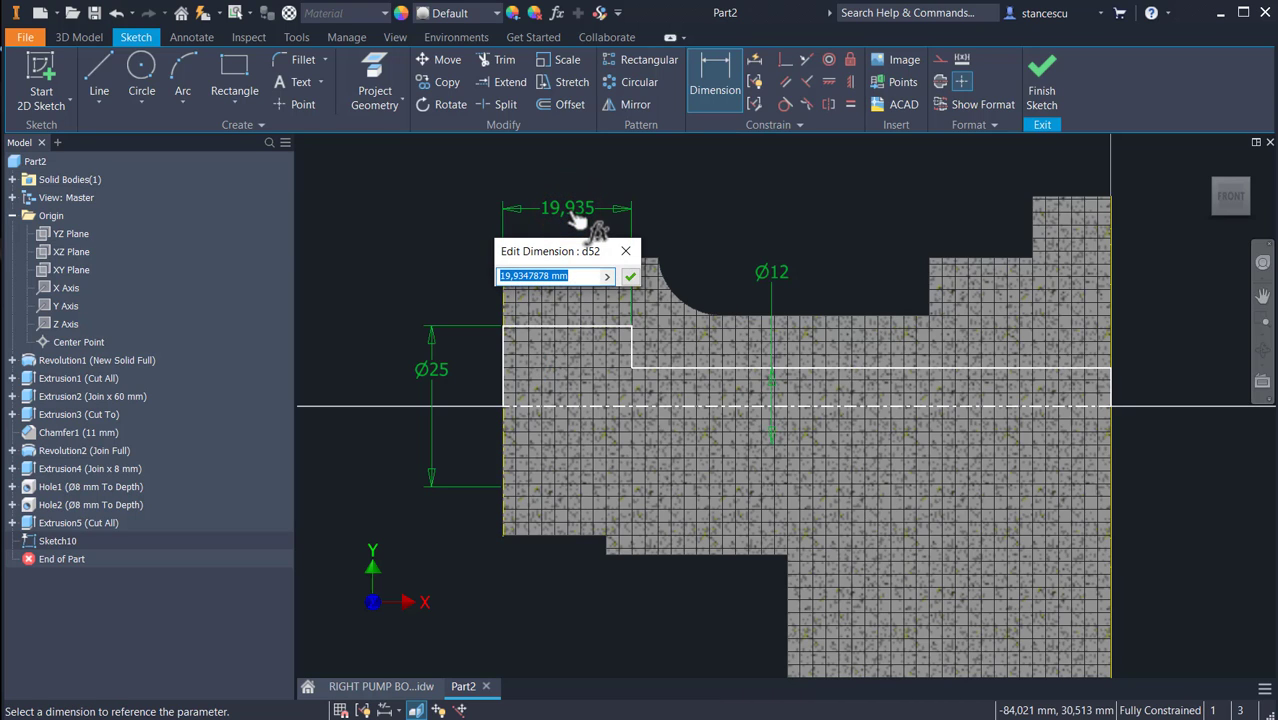
text(20)
key(Return)
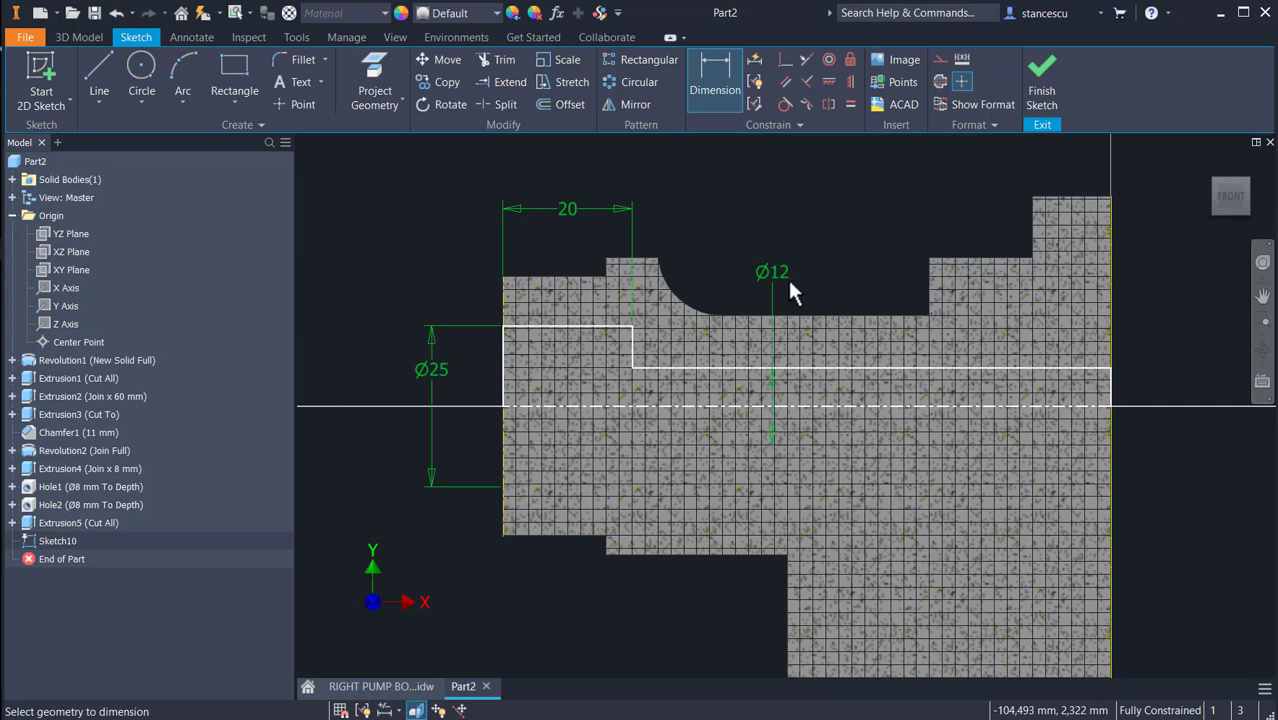
- Draw a small groove rectangle about 1.9 mm wide and 1.5 mm high, standing on the wide bore section's upper line
scroll(482, 342, up, 3)
middle_drag(620, 366, 625, 362)
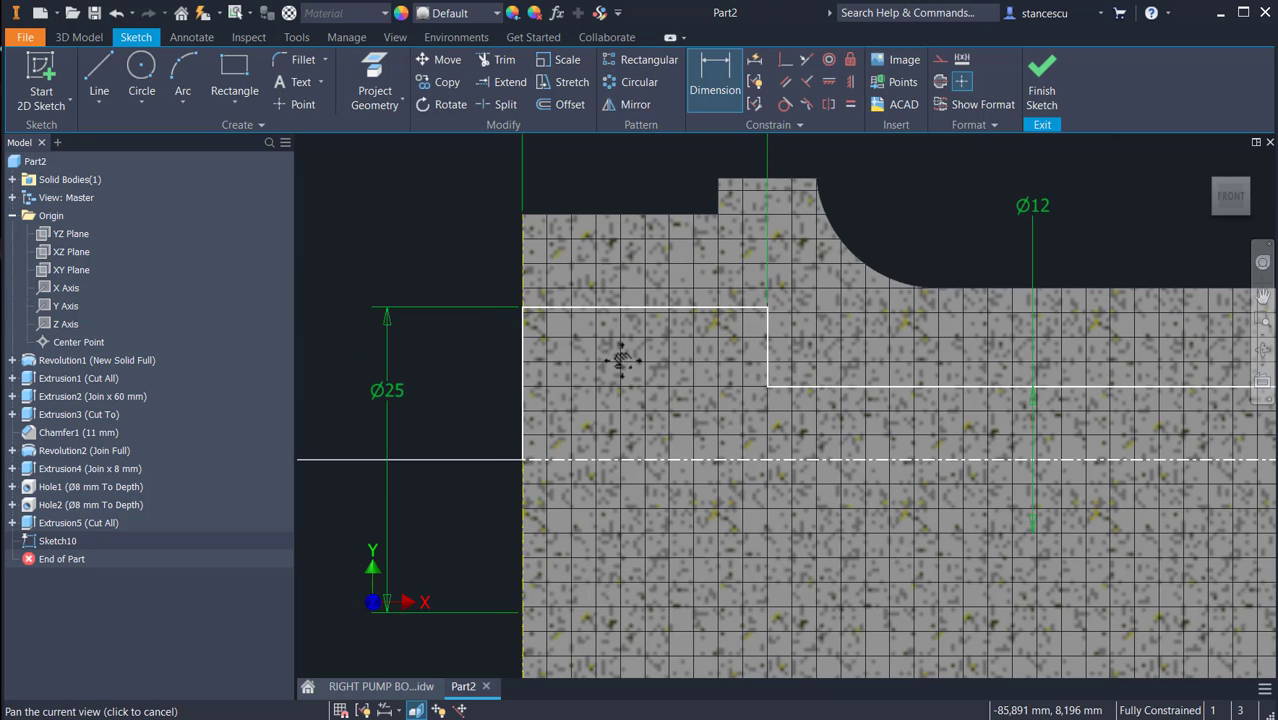
click(235, 94)
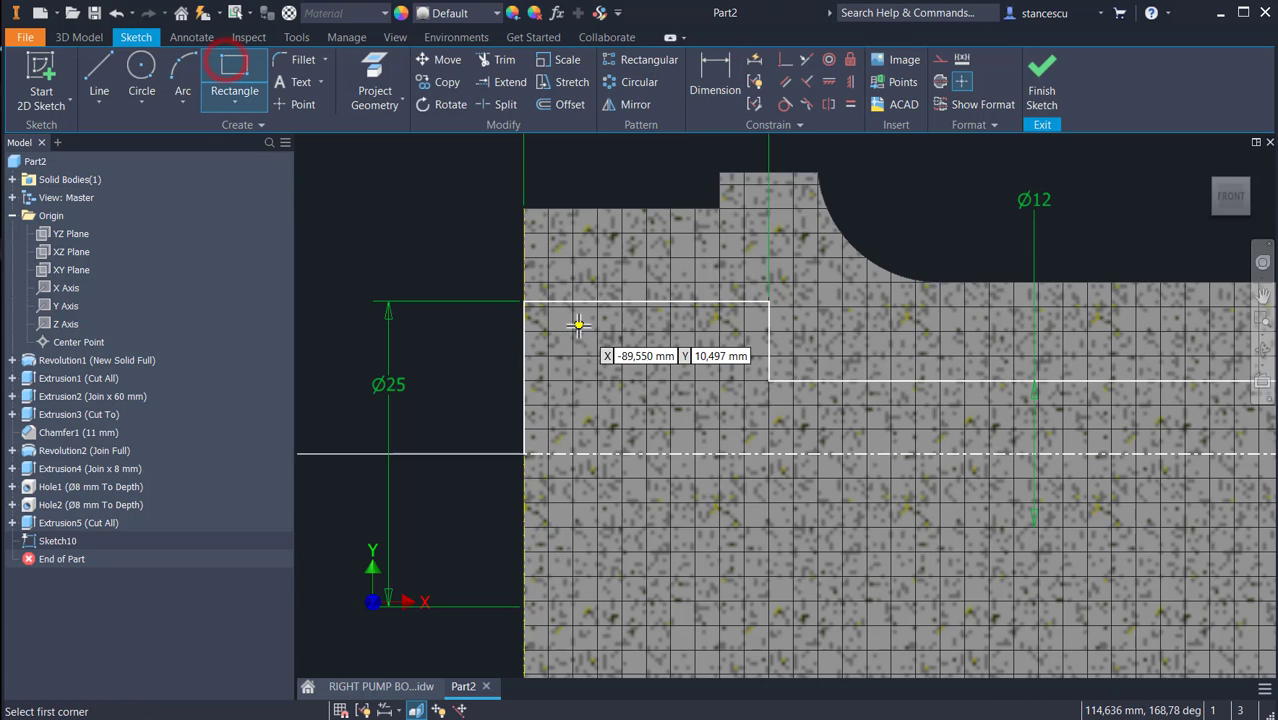
click(607, 300)
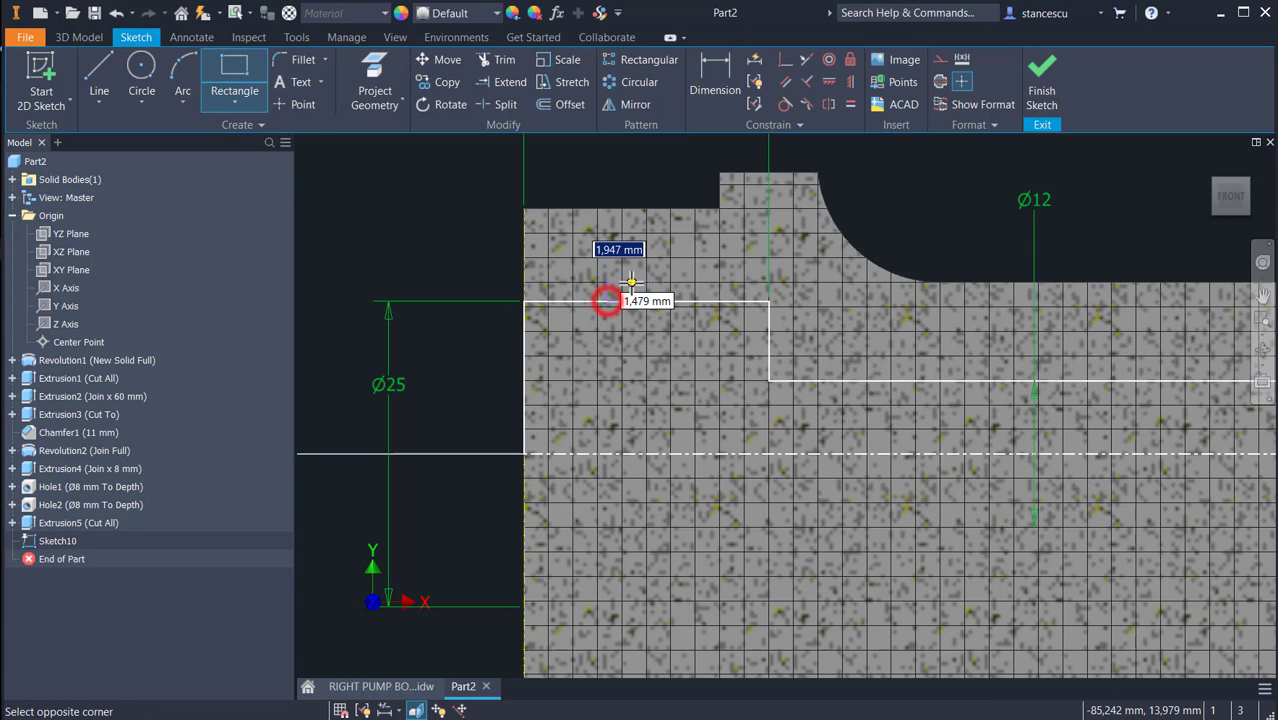
click(609, 296)
scroll(624, 341, down, 3)
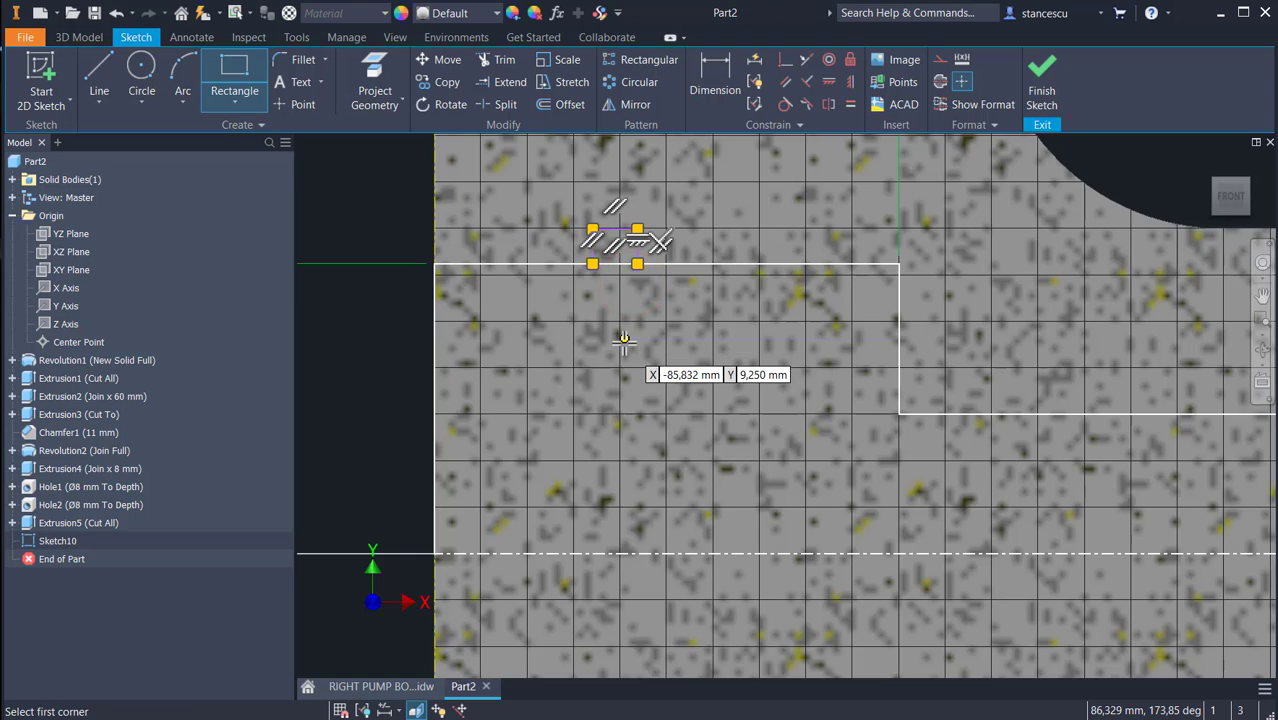
middle_drag(622, 337, 685, 462)
key(Escape)
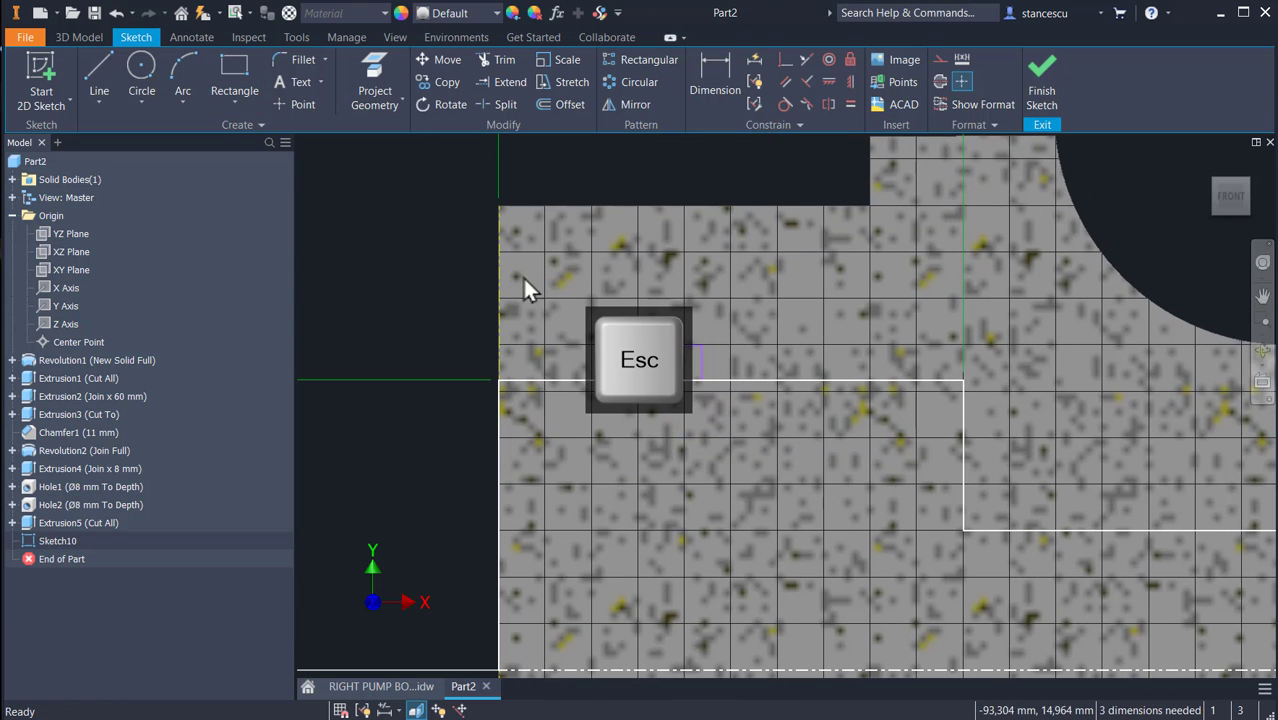
- Split the wide bore's upper line at both groove corners and convert the segment beneath the groove to construction geometry
click(494, 104)
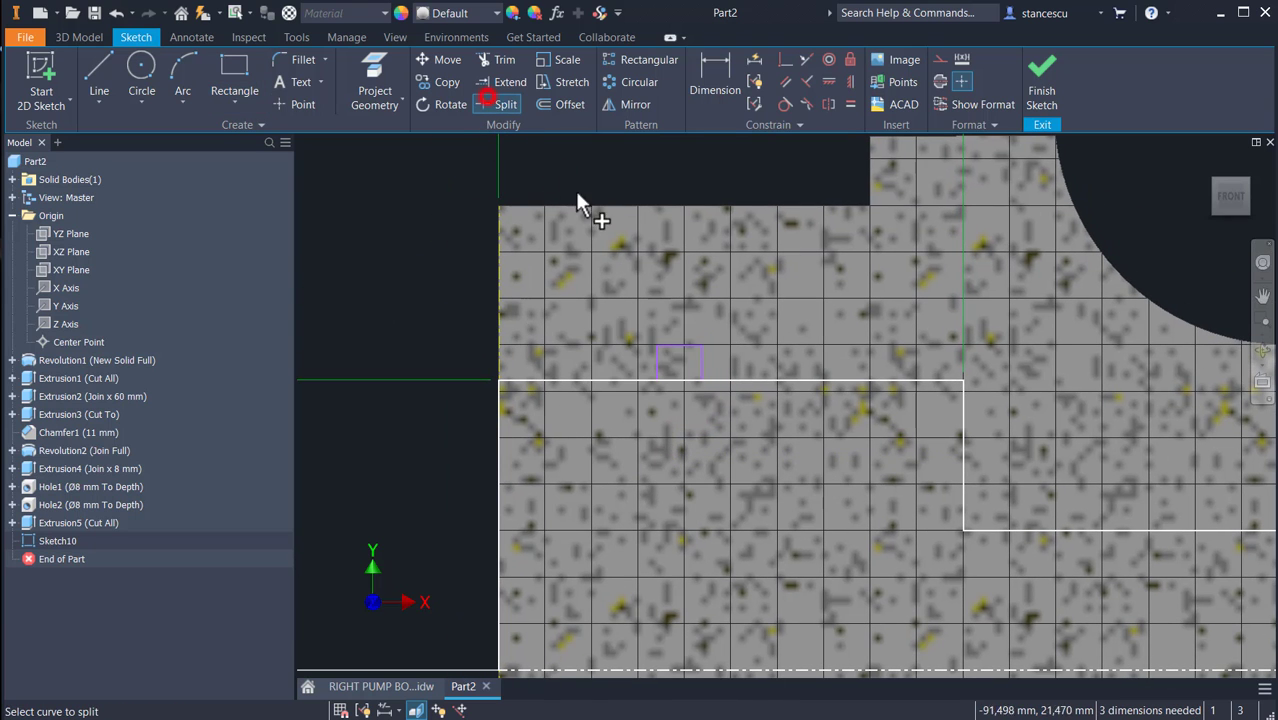
click(650, 380)
click(699, 380)
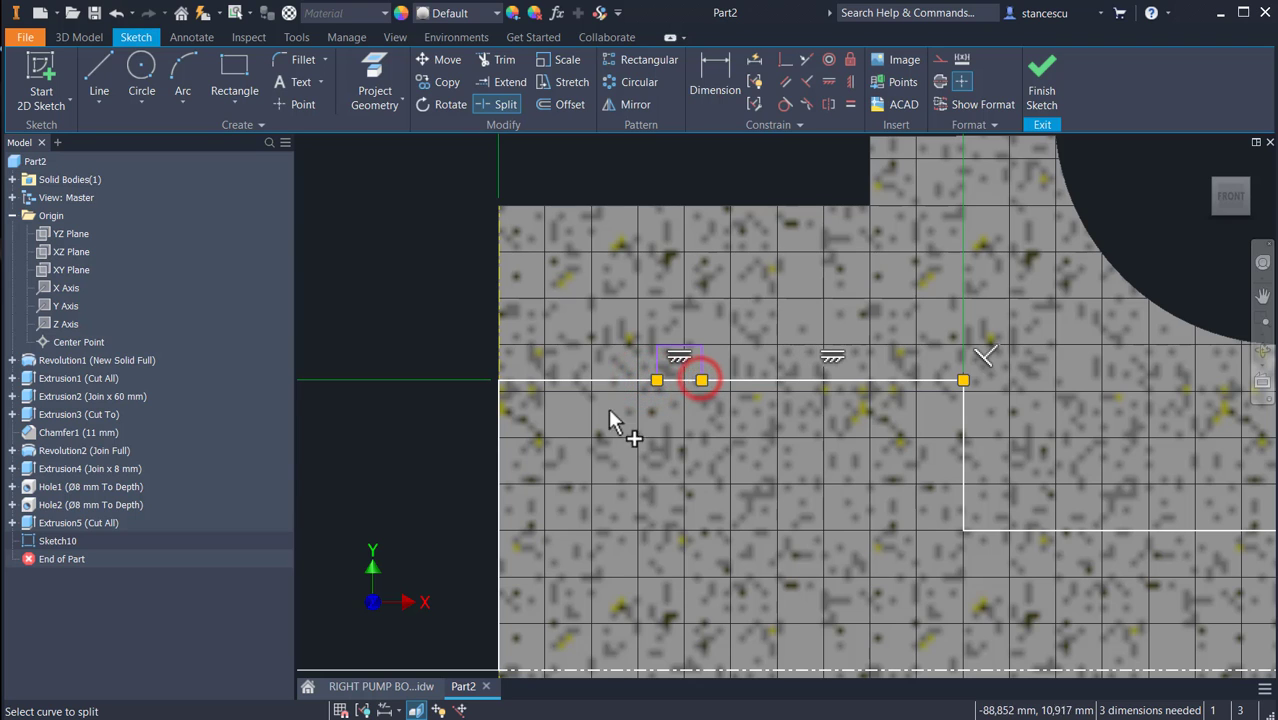
key(Escape)
click(685, 408)
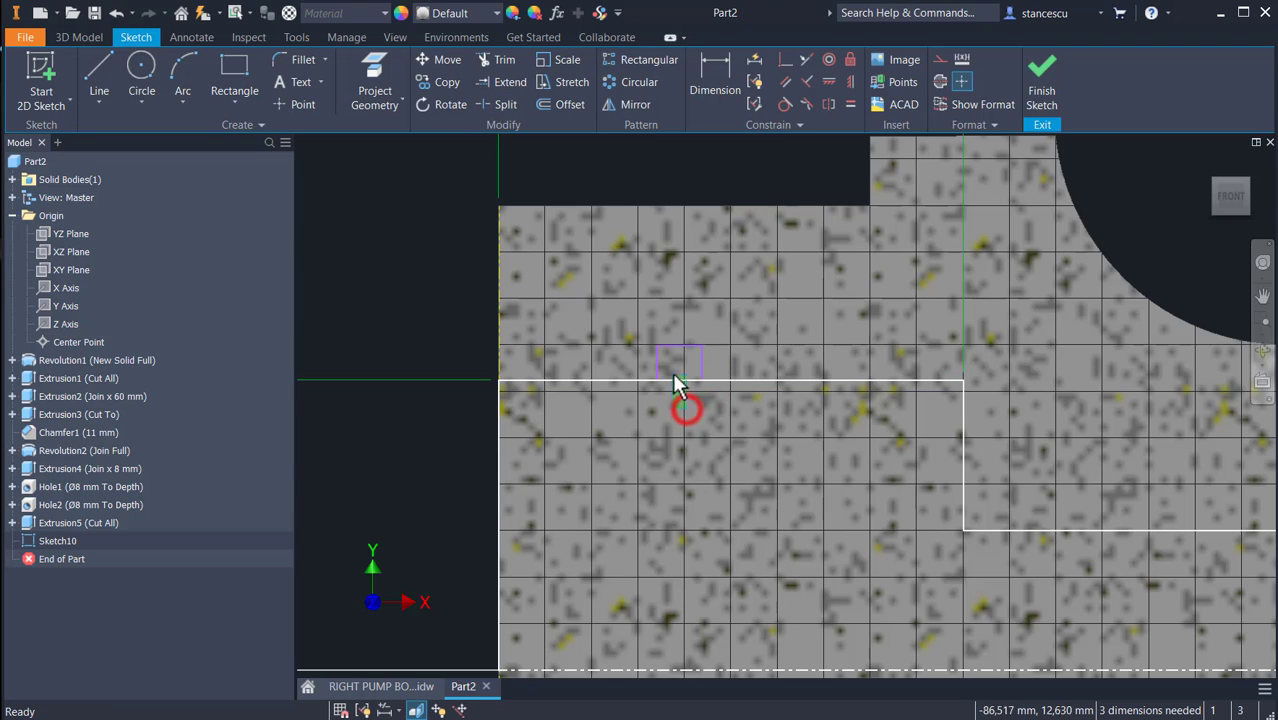
click(940, 62)
click(360, 288)
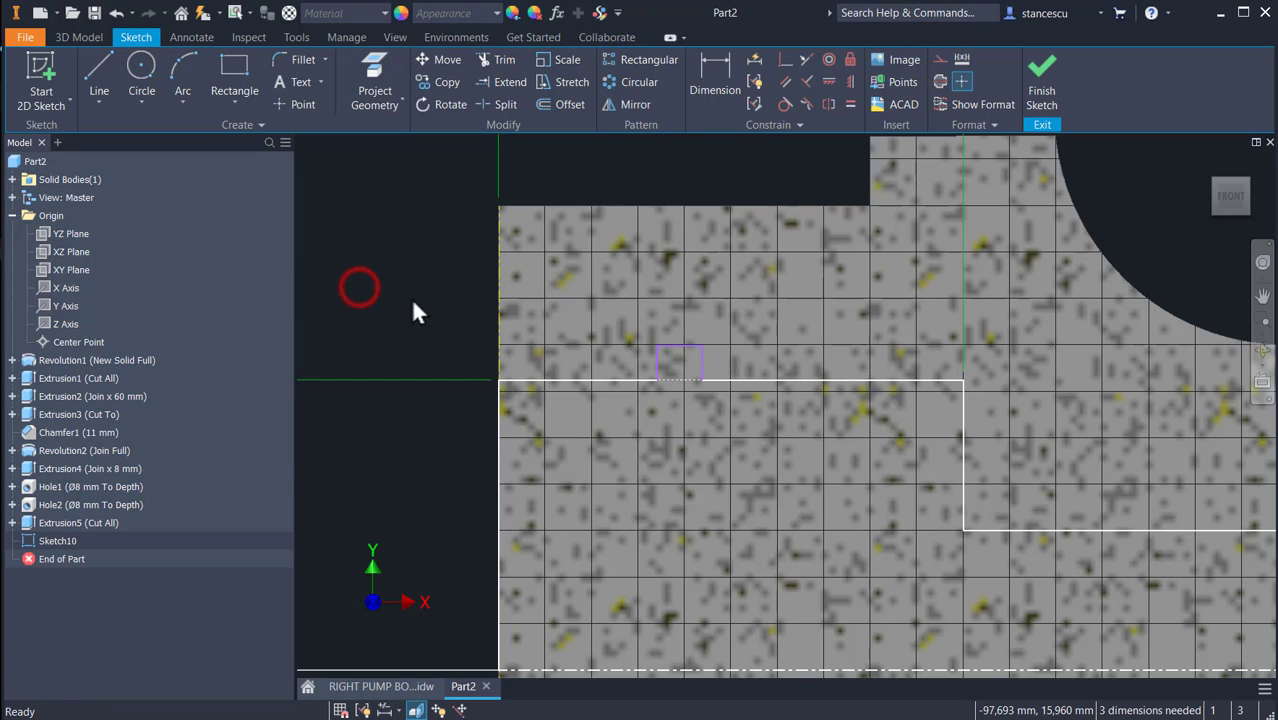
- Dimension the groove rectangle's width as 1.5 mm
click(716, 72)
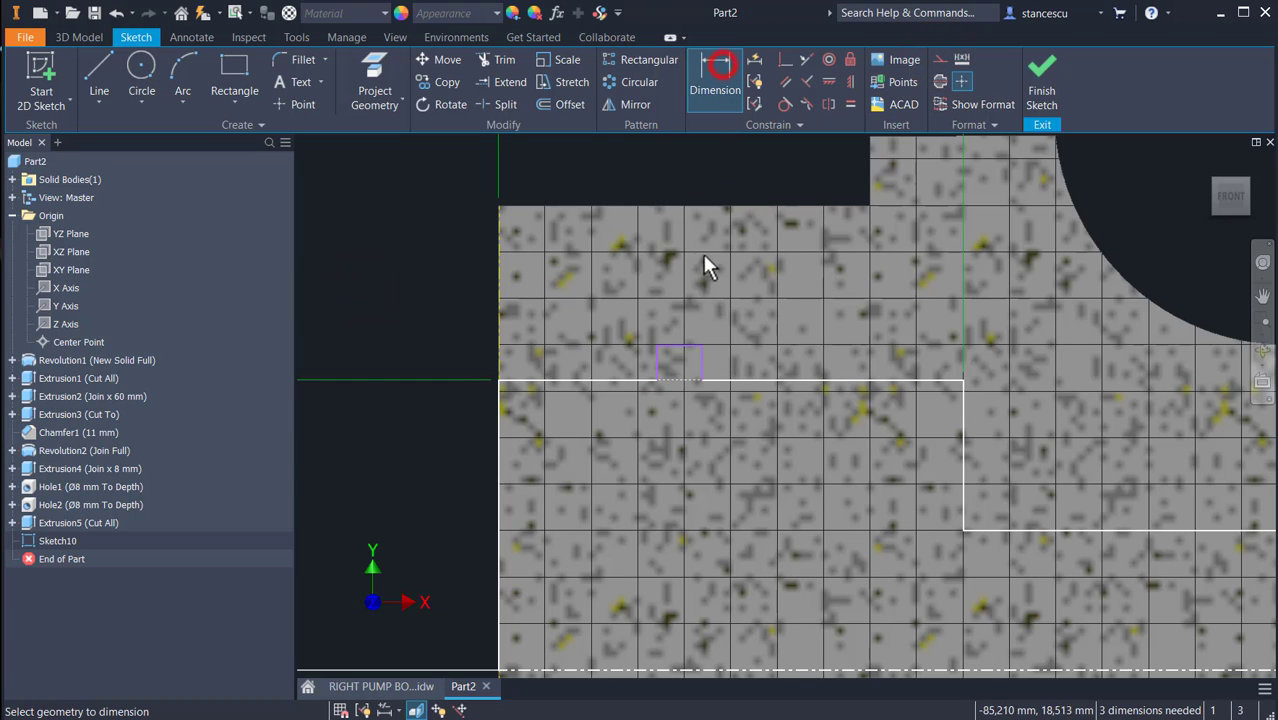
click(673, 348)
click(665, 163)
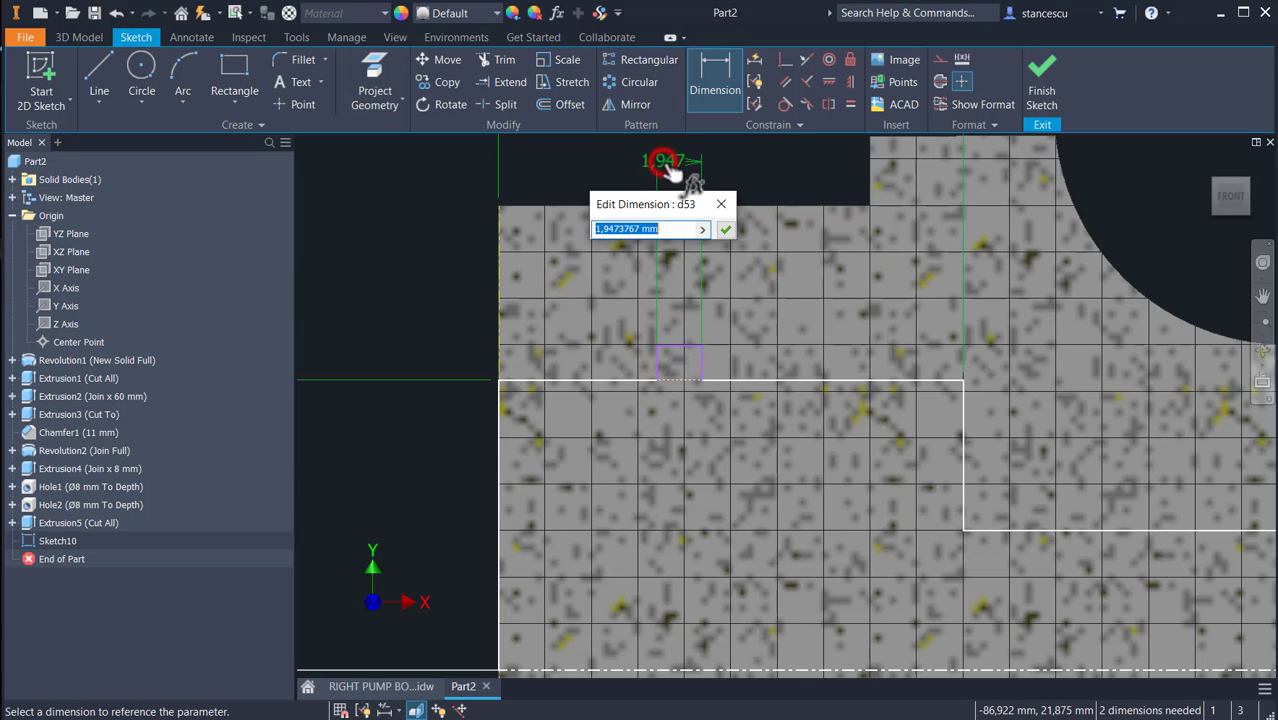
text(1)
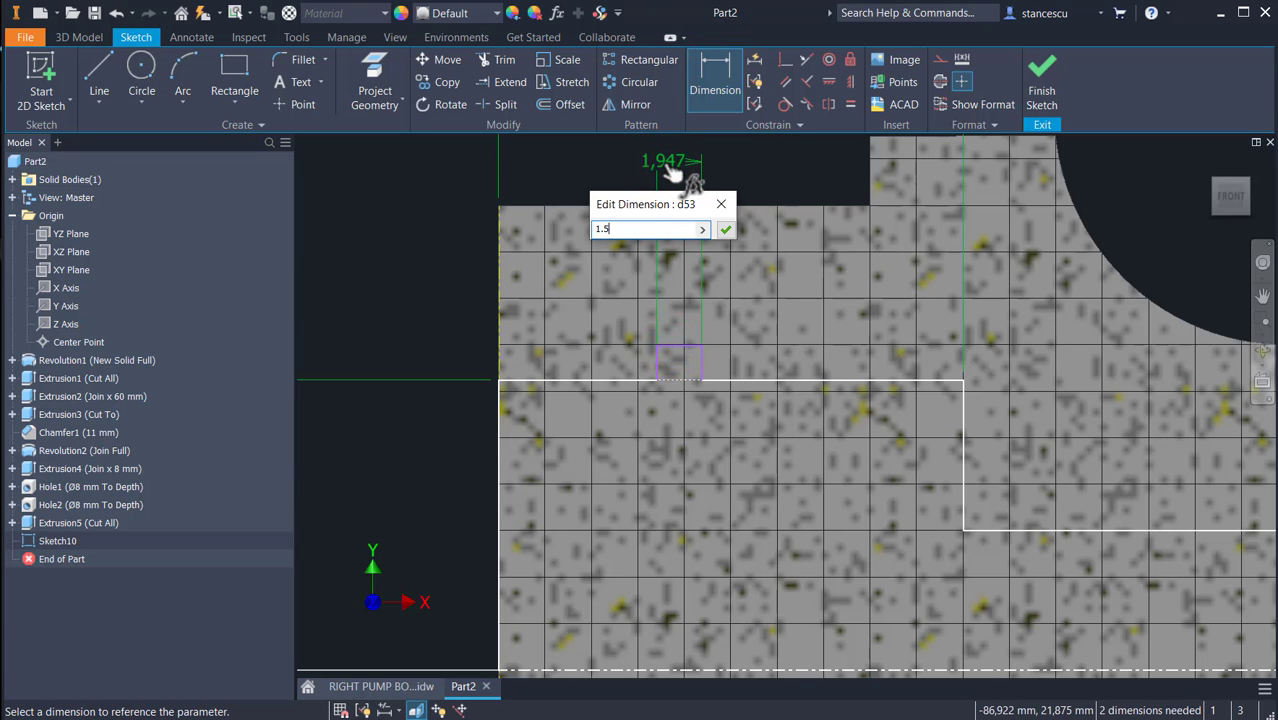
text(.5)
key(Return)
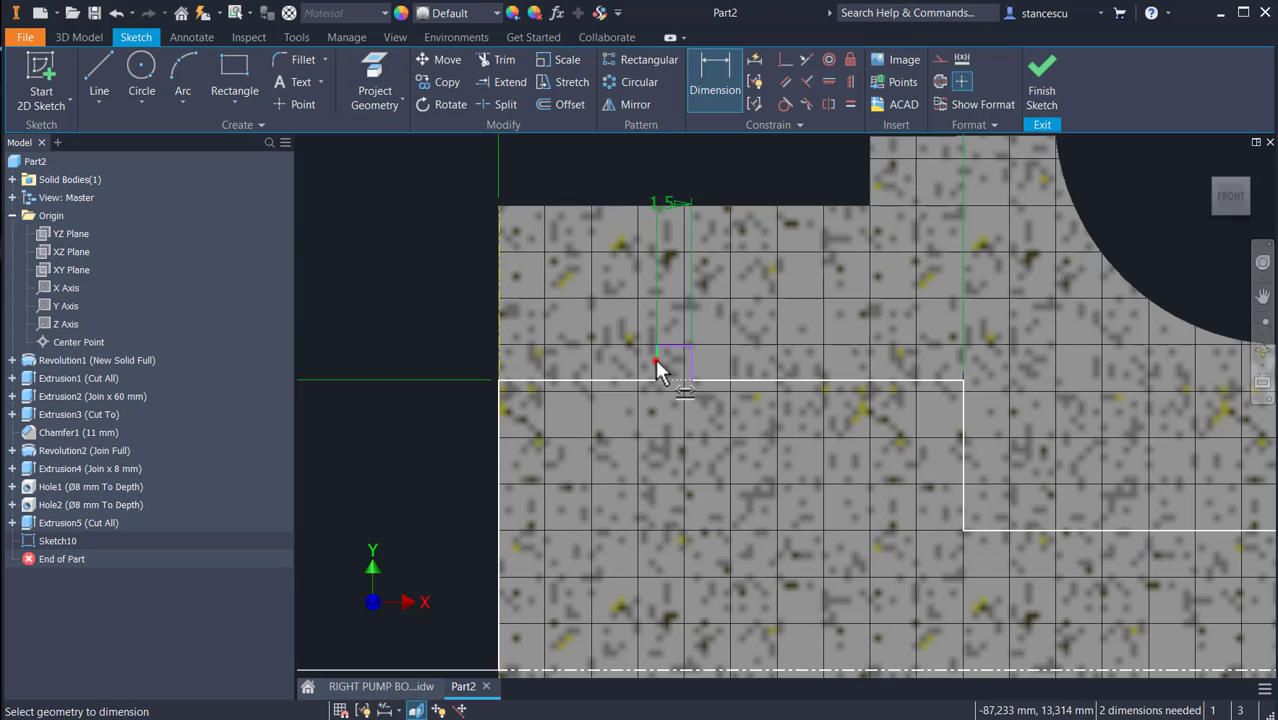
- Dimension the groove's near side from the small cylinder's end face as a linear distance of 3.5 mm
click(656, 362)
click(499, 408)
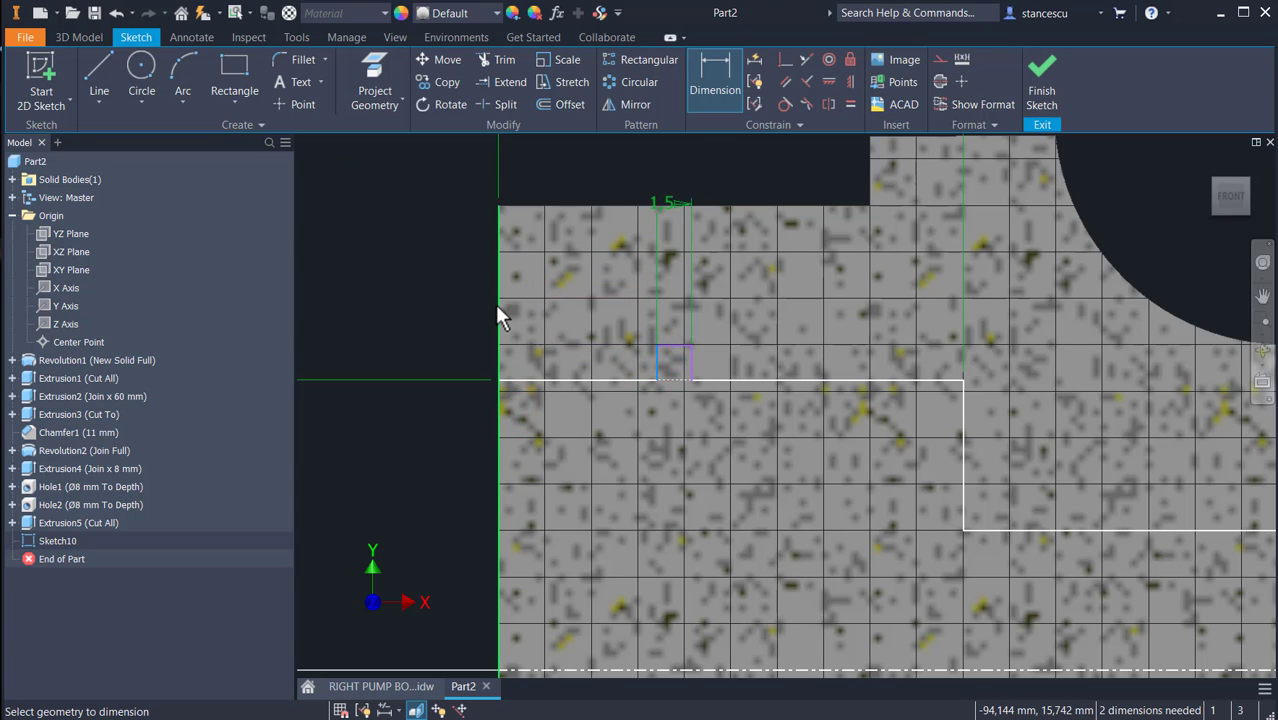
right_click(575, 152)
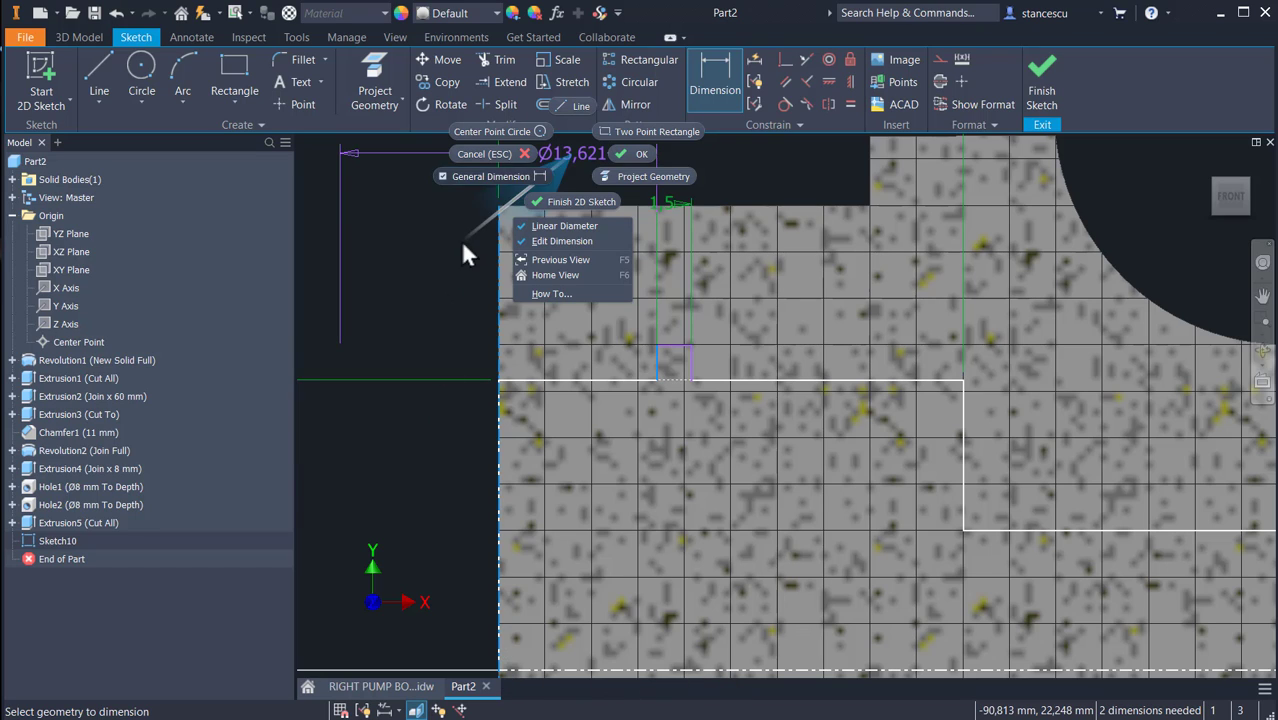
click(565, 226)
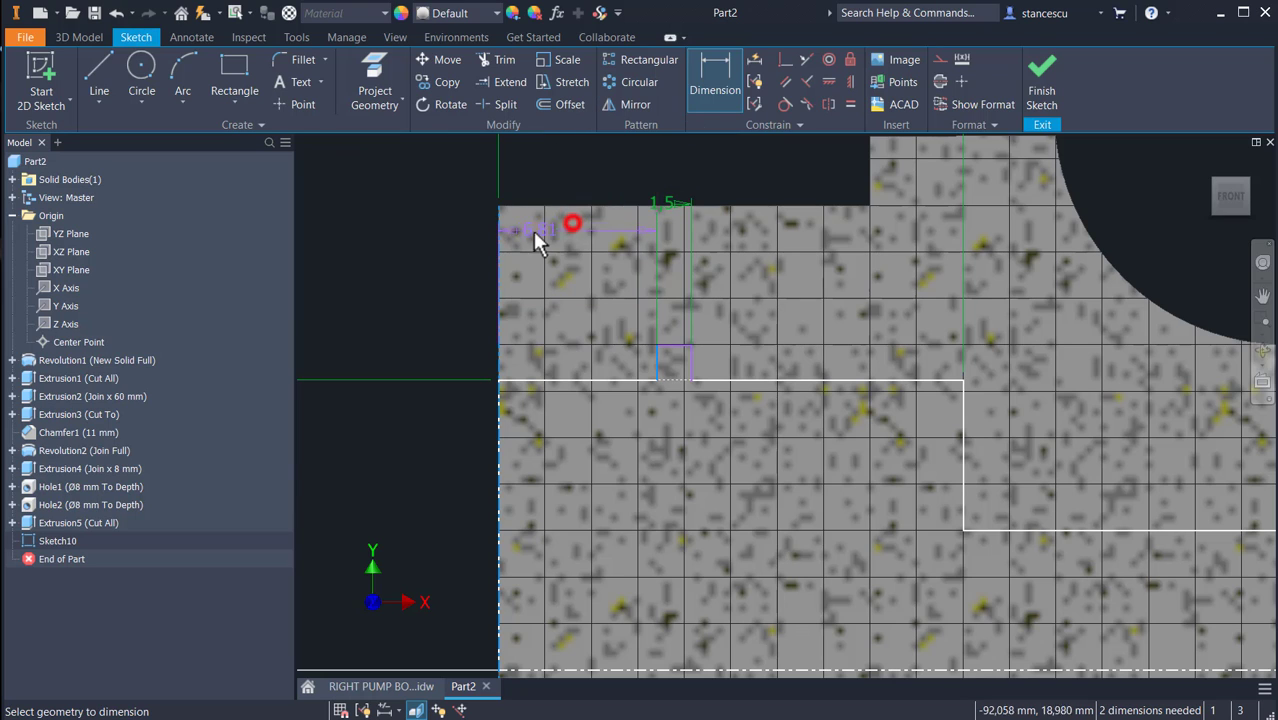
click(594, 176)
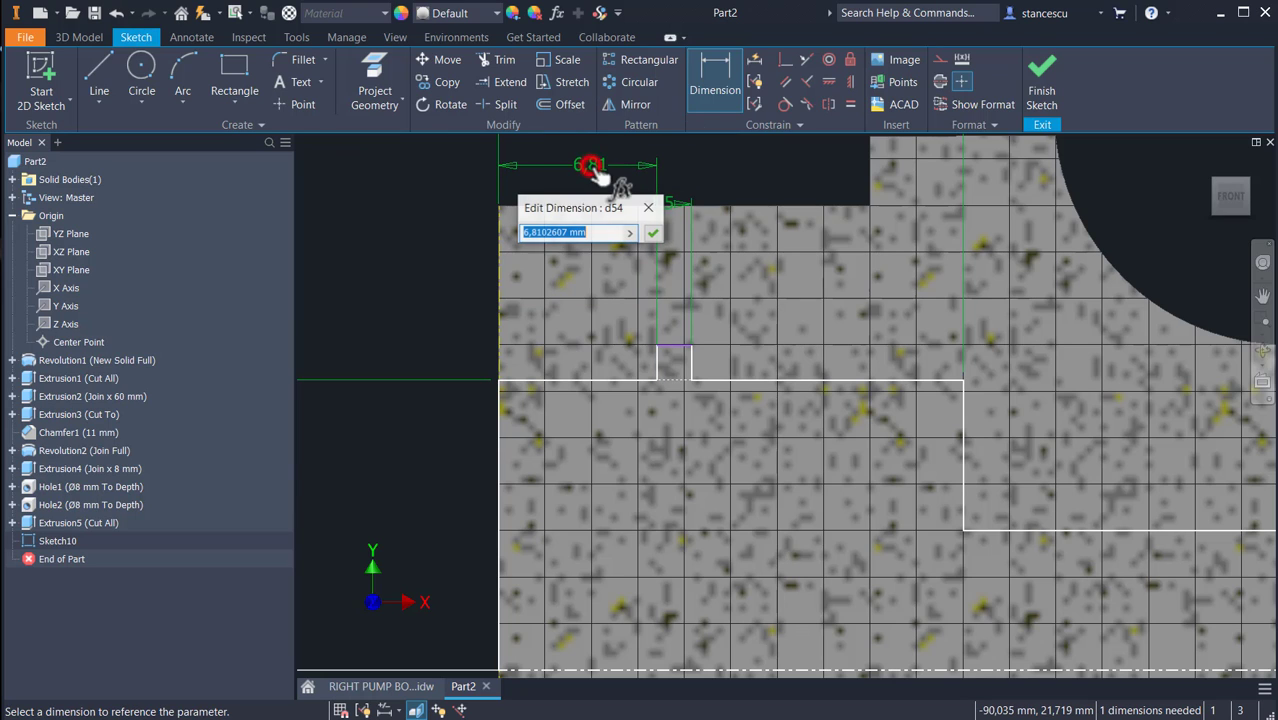
text(3.5)
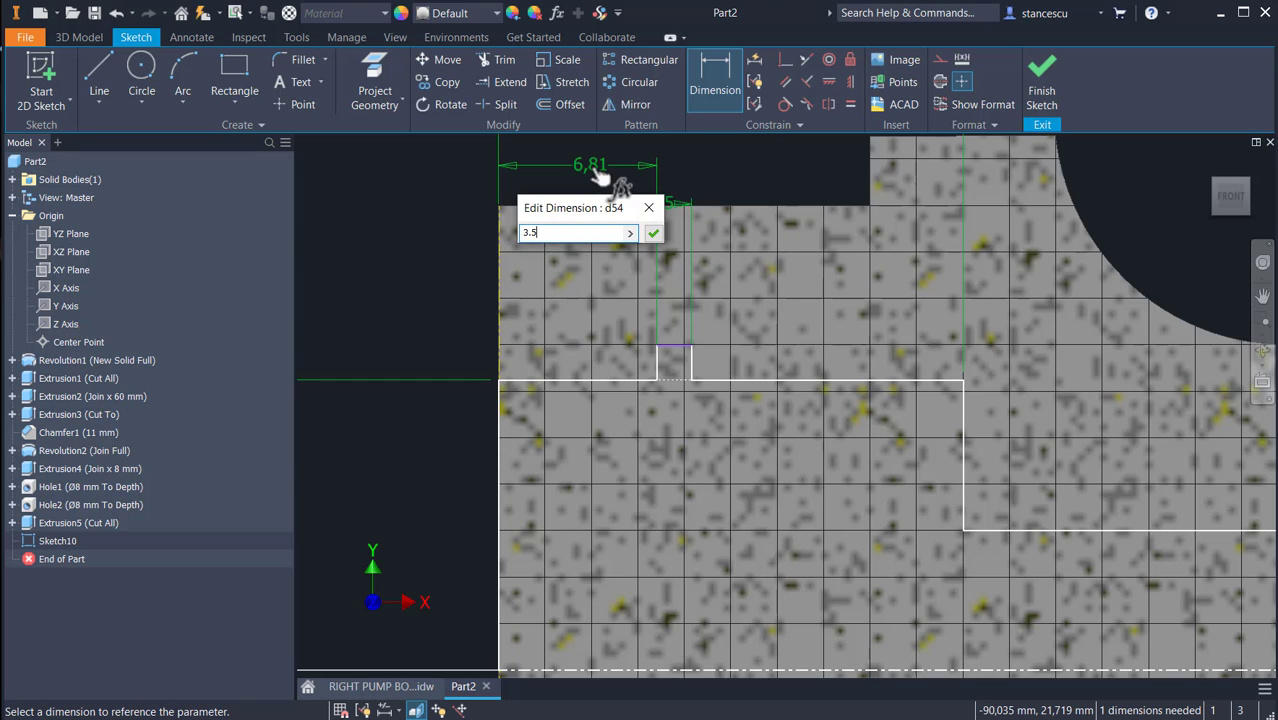
key(Return)
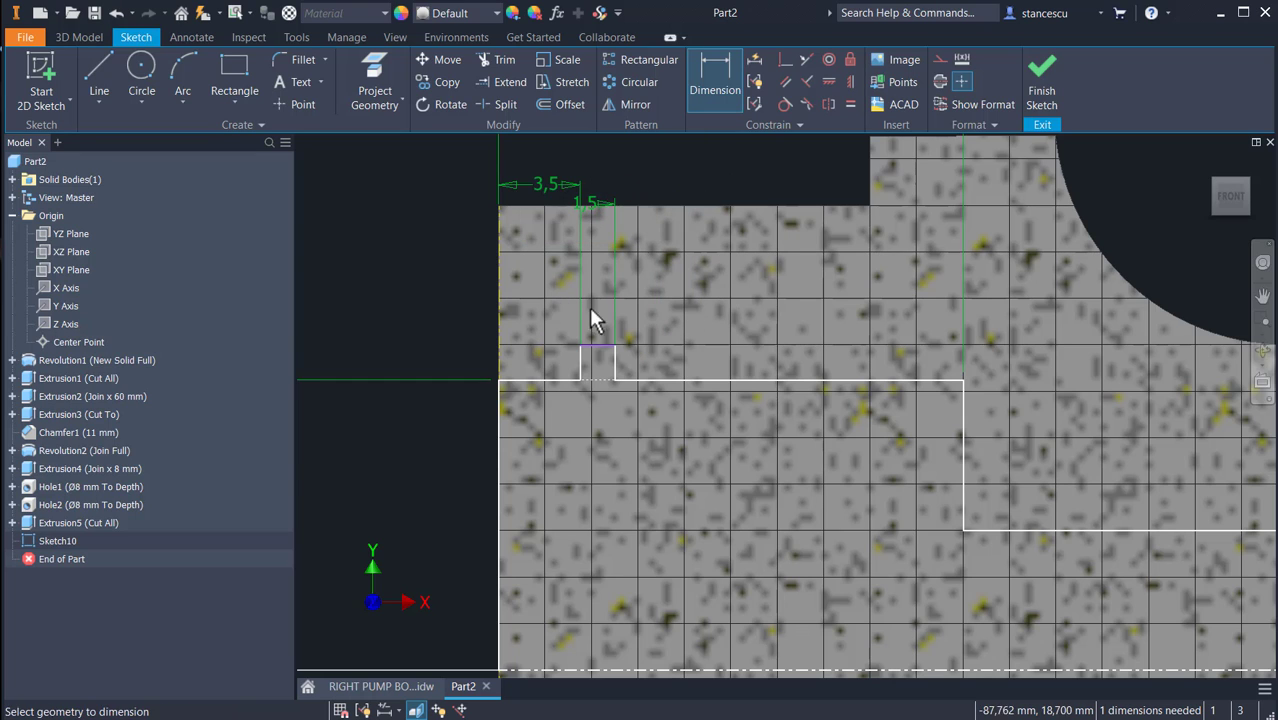
- Dimension the groove's upper edge against the centerline as a 26.2 mm diameter
middle_drag(682, 351, 799, 257)
click(711, 252)
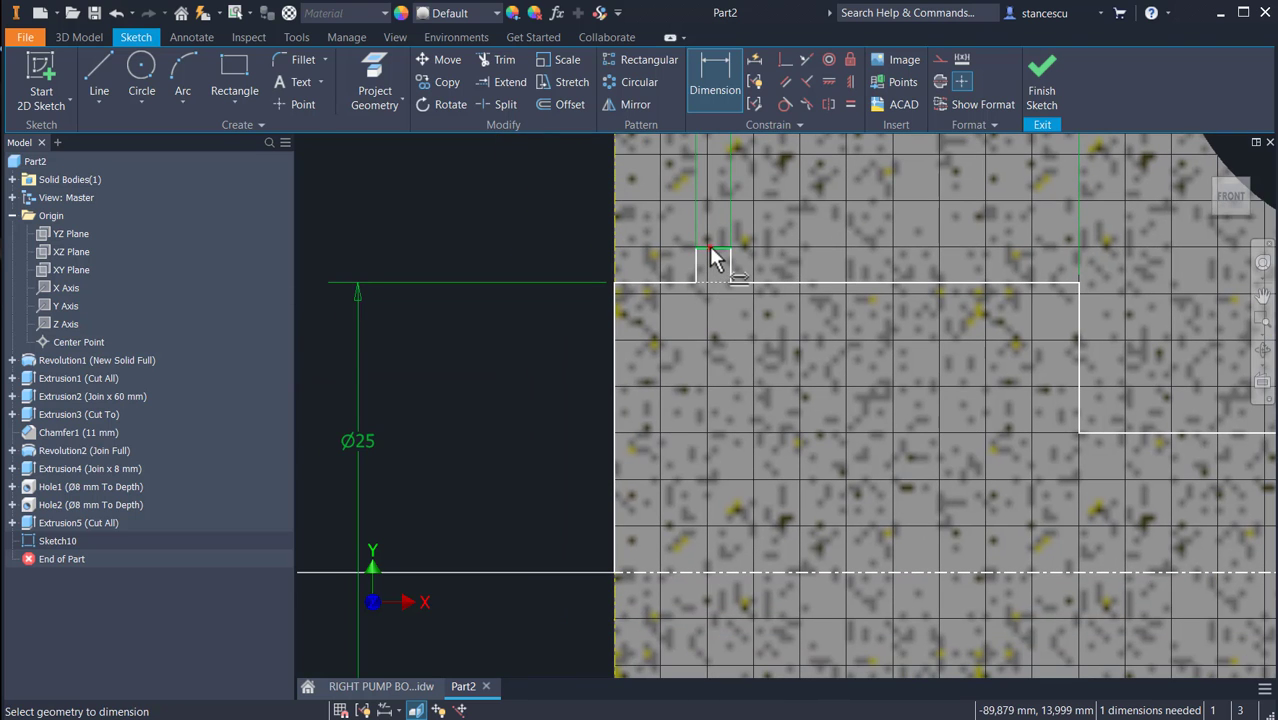
click(713, 572)
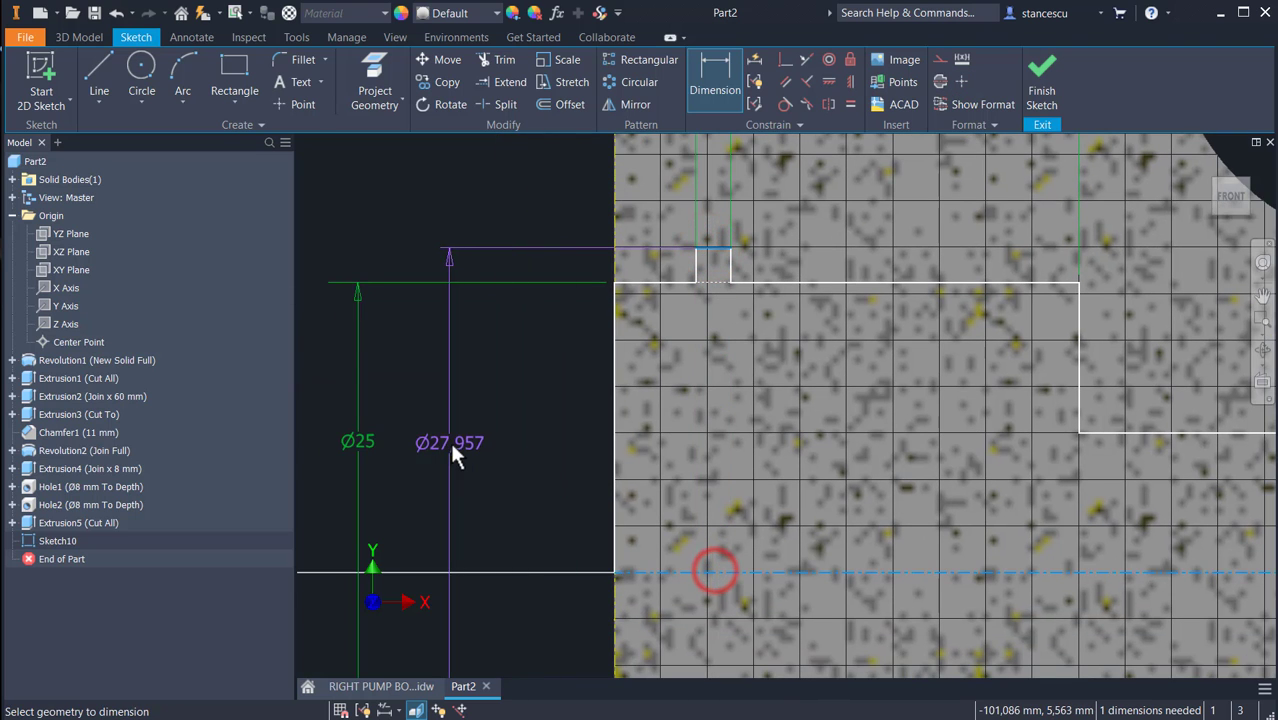
middle_drag(449, 439, 627, 445)
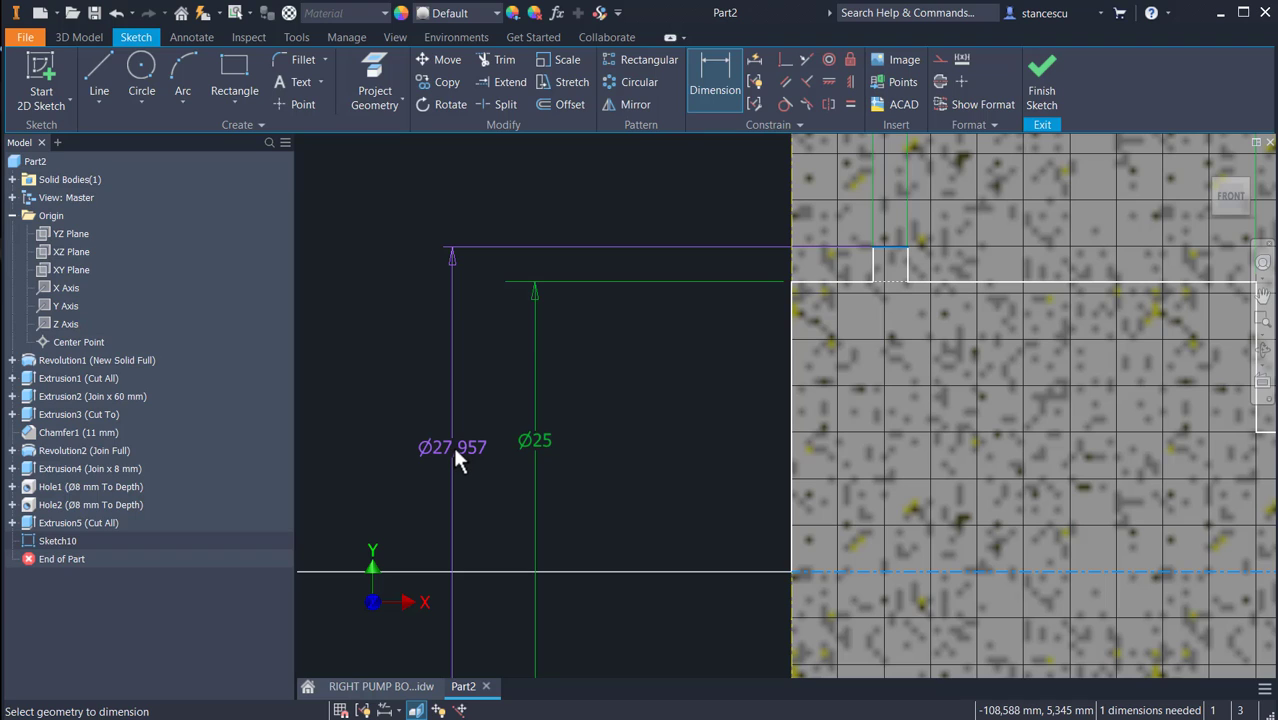
click(455, 450)
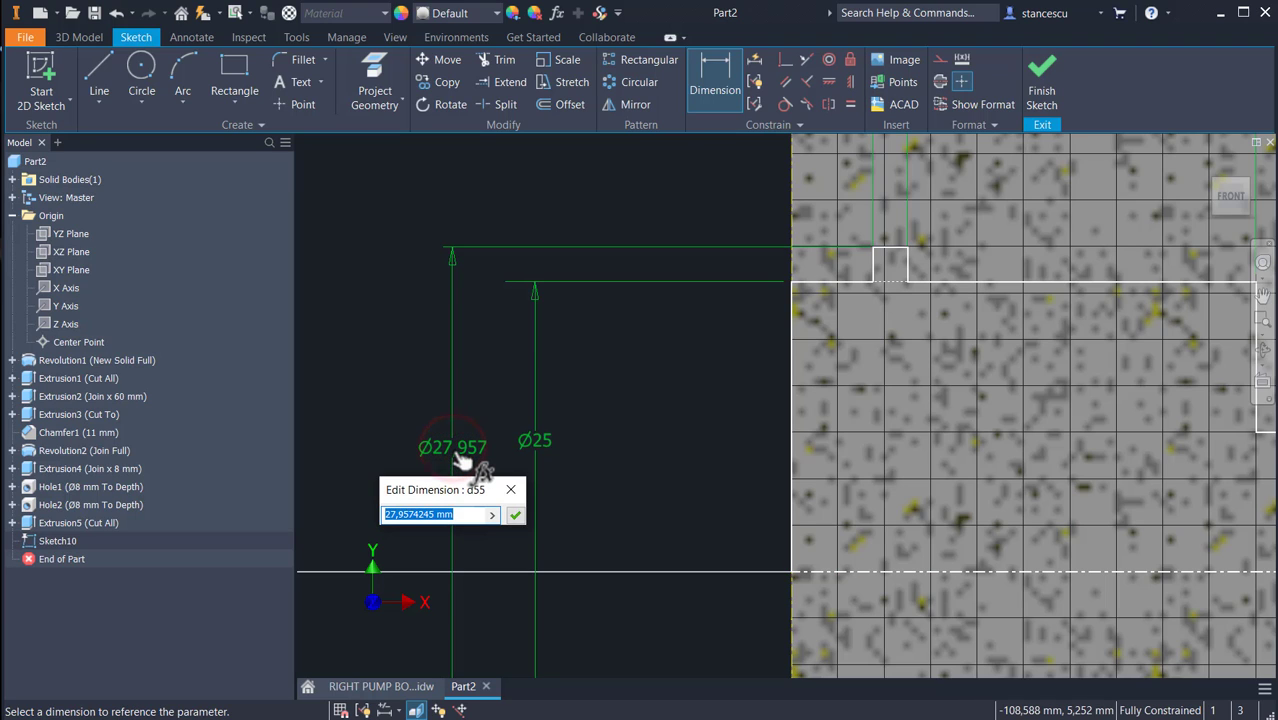
text(26.2)
key(Return)
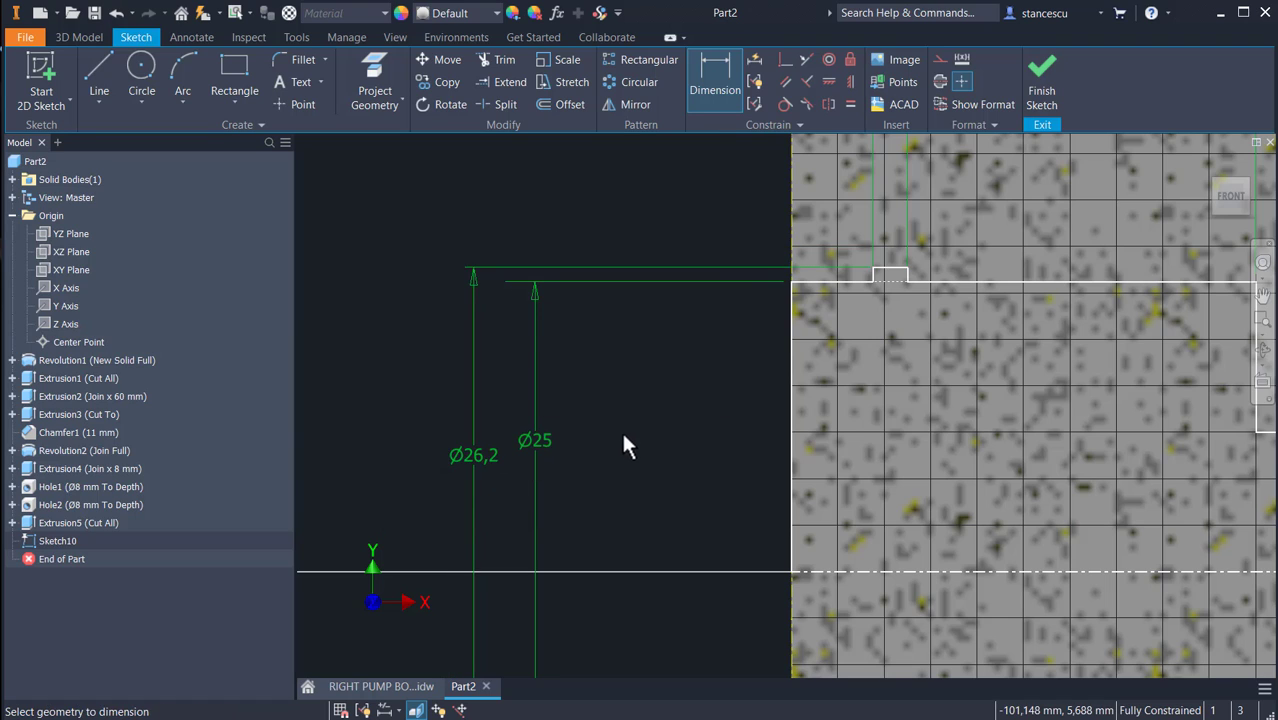
- Finish the bore sketch and revolve its profile about the centerline as a full 360-degree cut
scroll(630, 450, up, 3)
mouse_move(825, 468)
middle_down()
mouse_move(570, 385)
mouse_move(590, 375)
middle_up()
middle_drag(722, 438, 528, 408)
scroll(545, 415, up, 3)
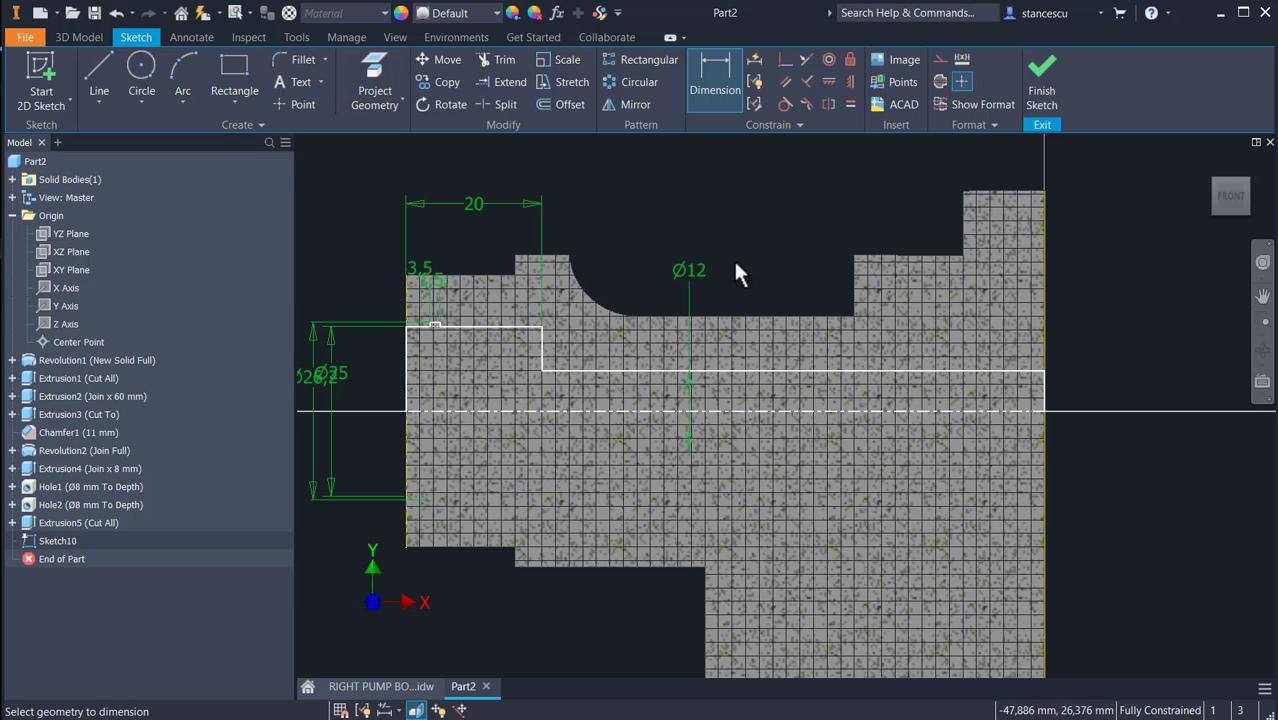
click(1041, 78)
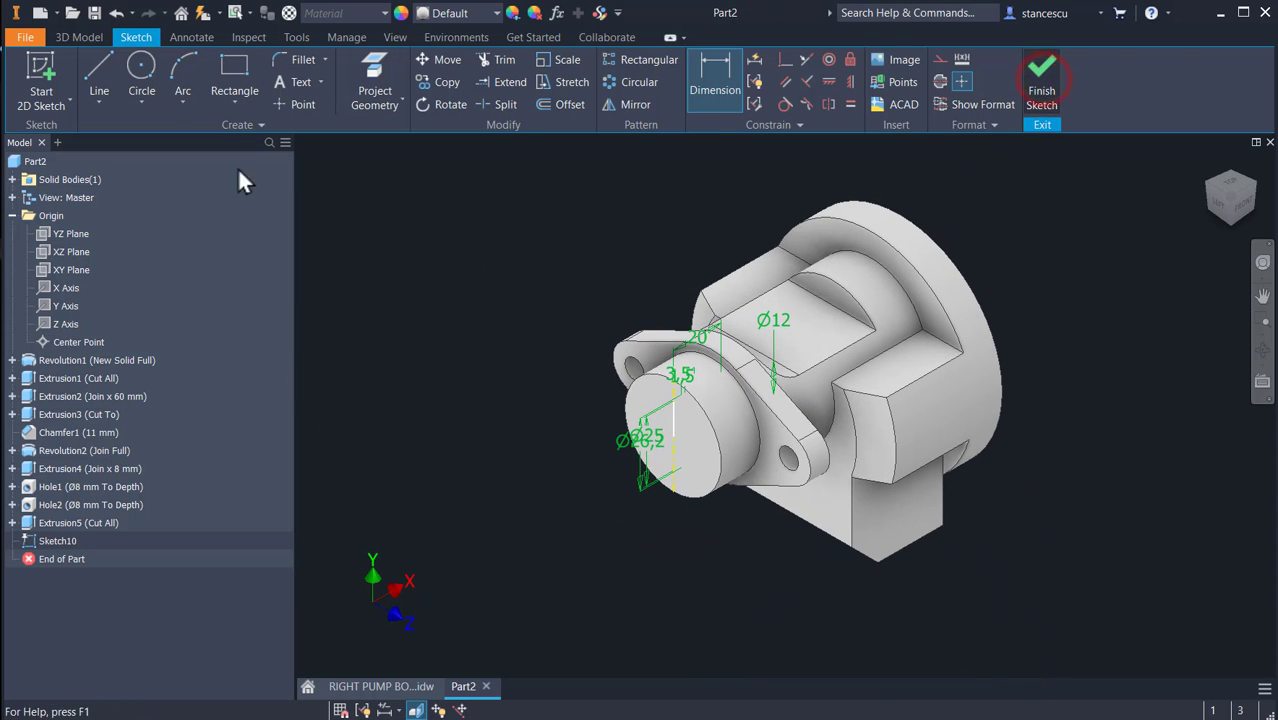
click(139, 78)
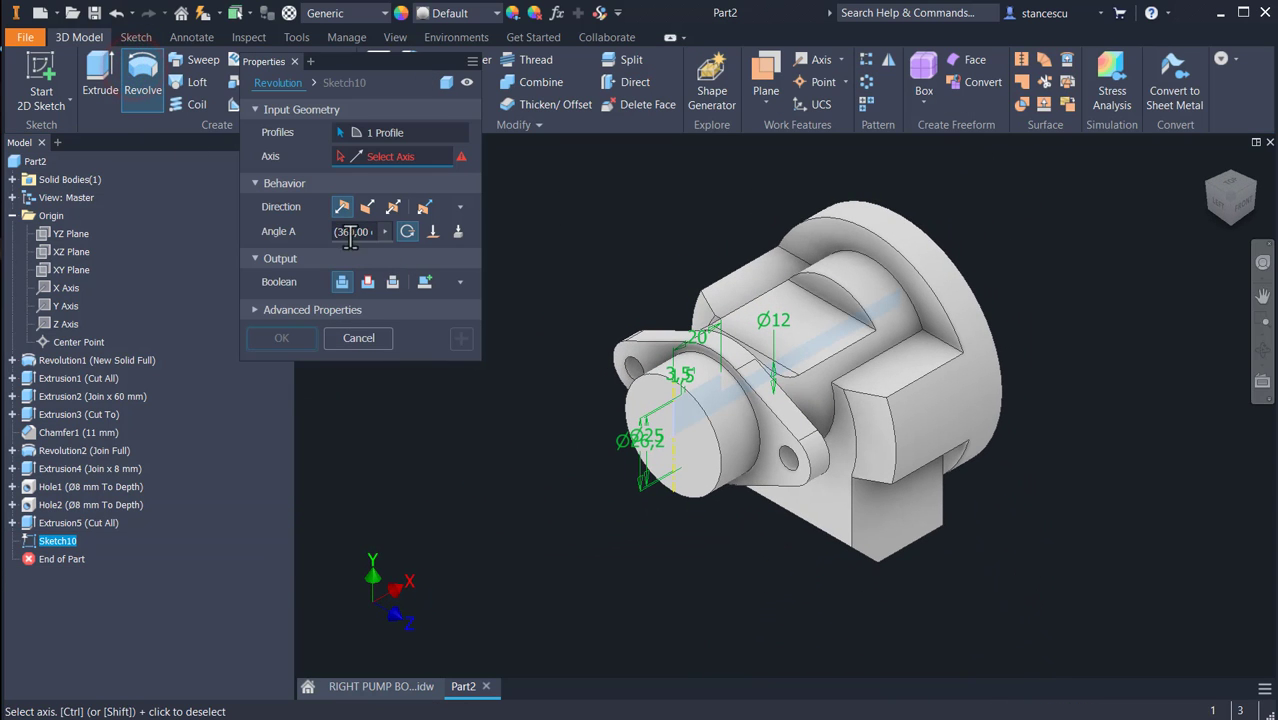
click(367, 282)
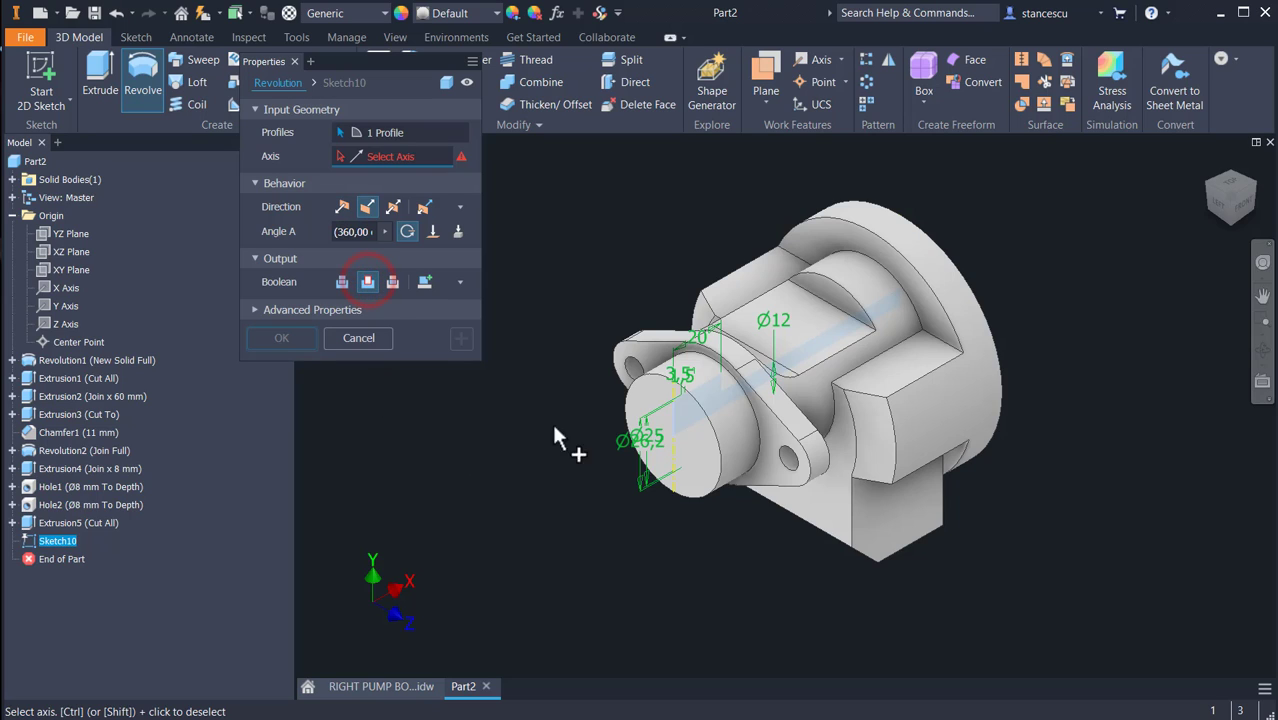
click(368, 166)
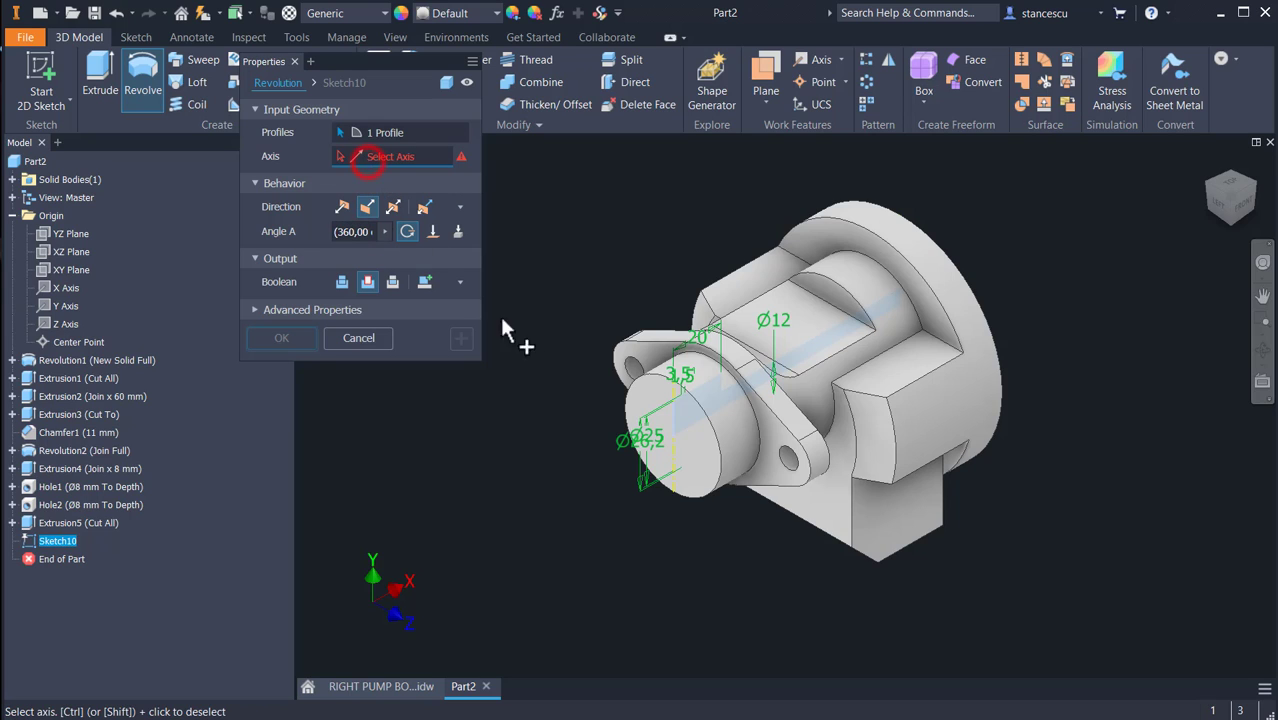
click(731, 403)
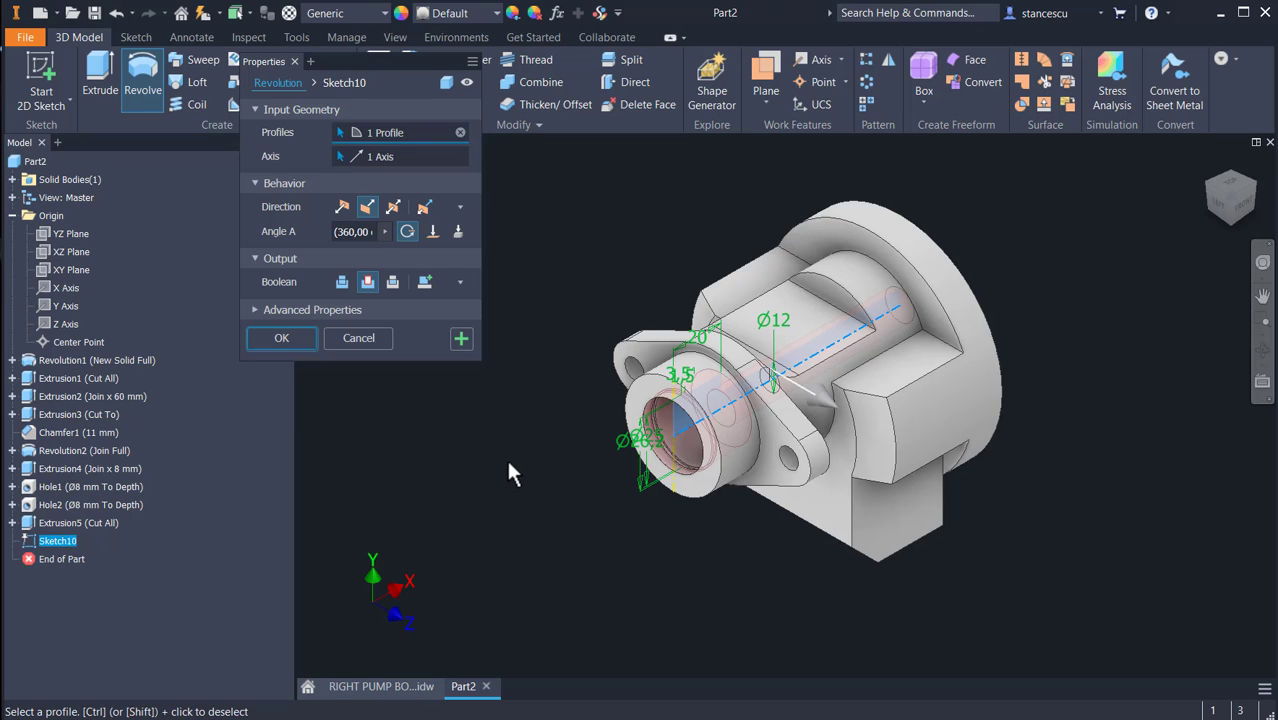
click(282, 338)
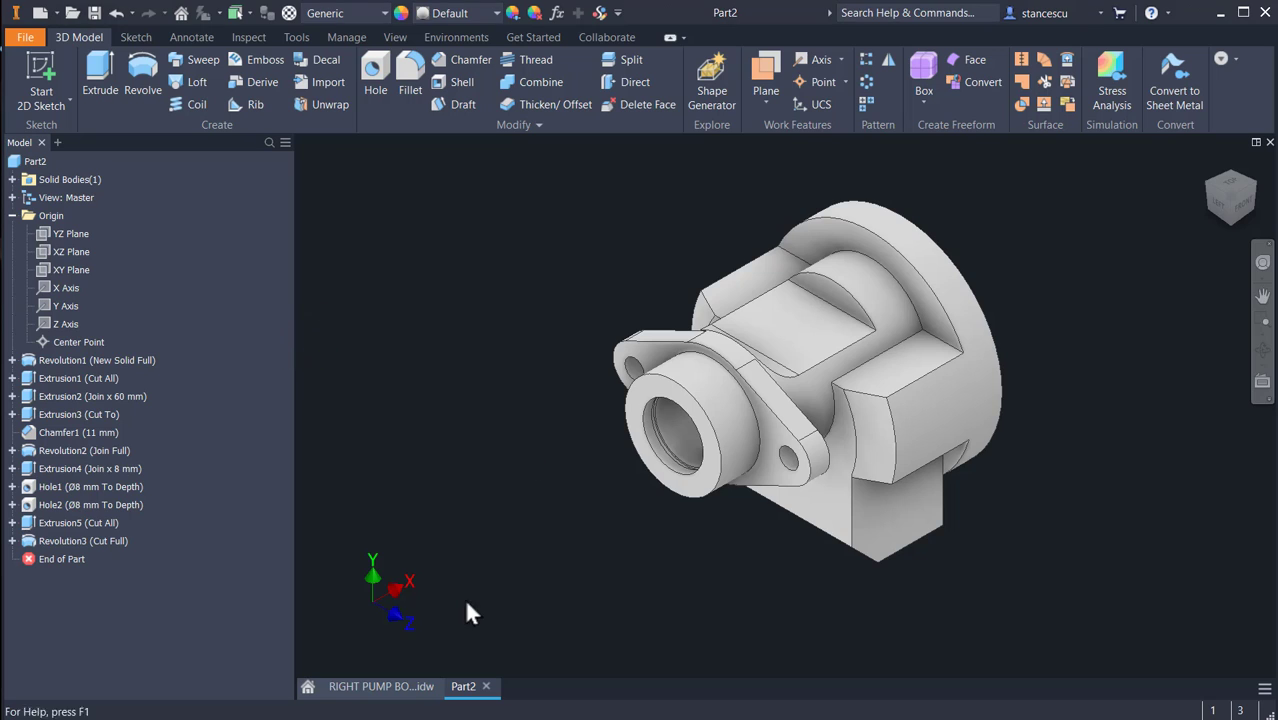
- Examine section A-A and detail D in the RIGHT PUMP BODY drawing for the face groove's shape and dimensions
click(380, 687)
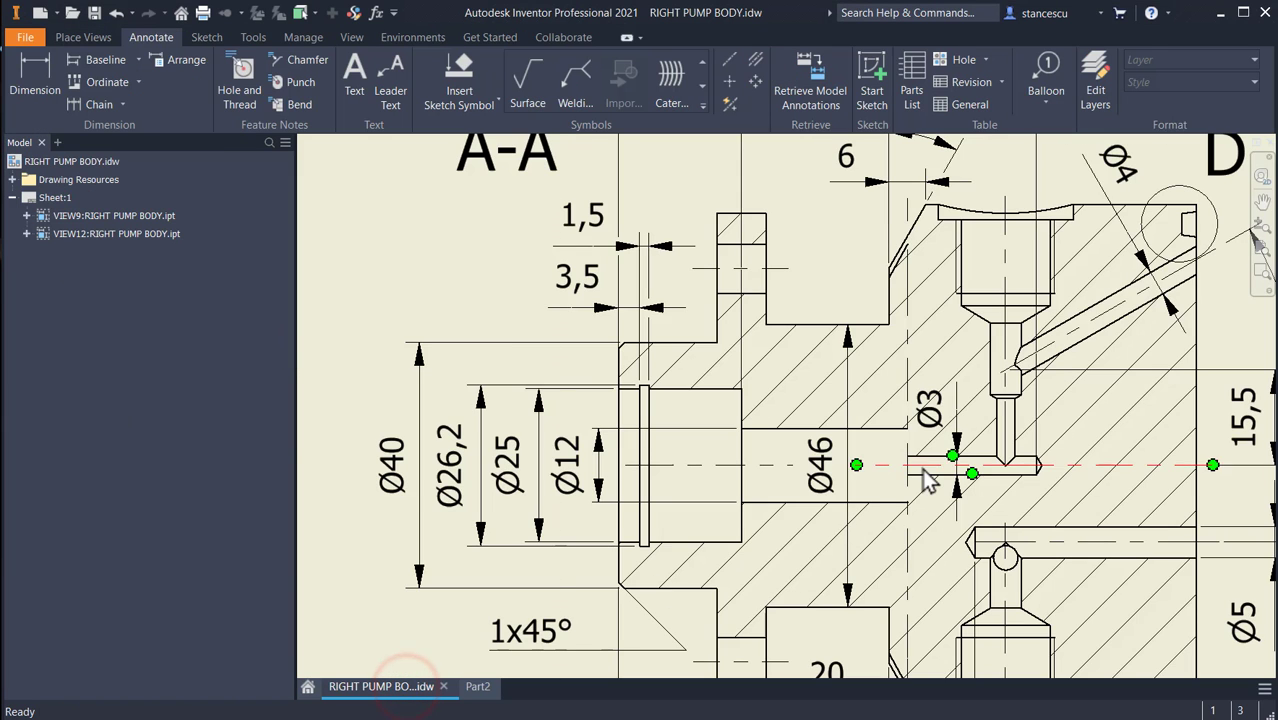
scroll(929, 479, down, 3)
scroll(960, 500, down, 3)
scroll(940, 440, up, 4)
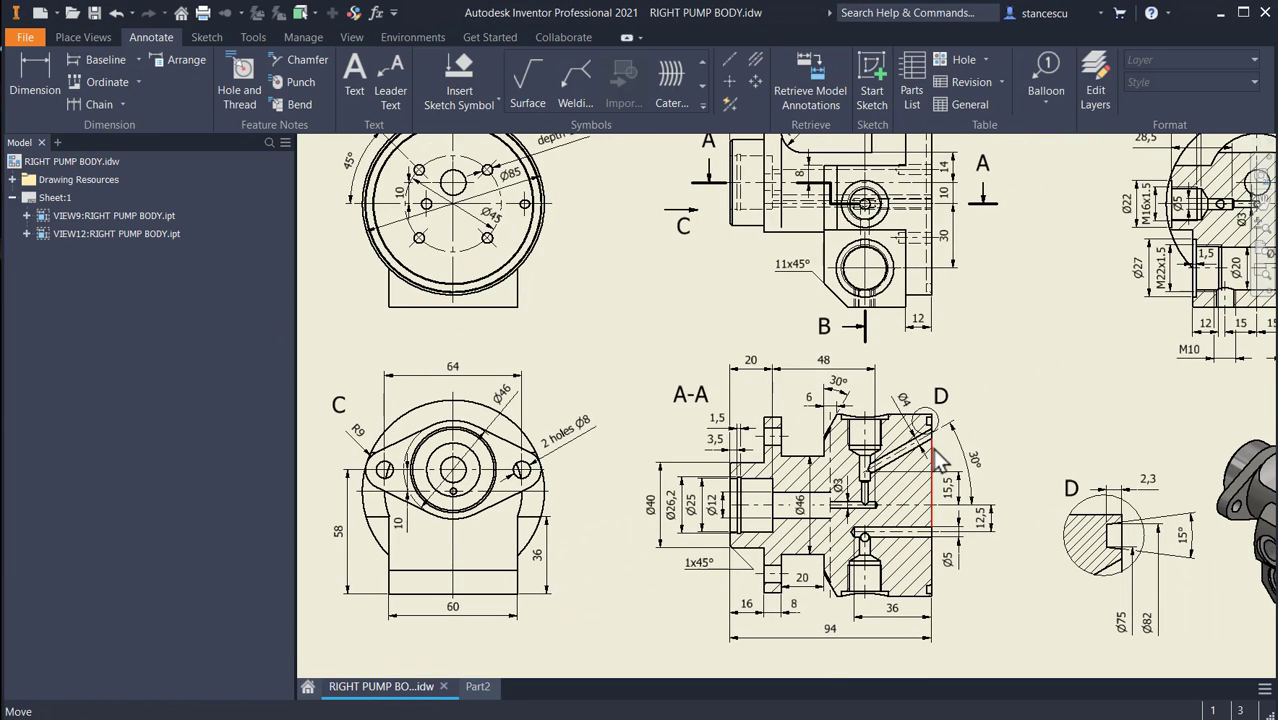
middle_drag(1110, 400, 522, 471)
scroll(550, 495, down, 2)
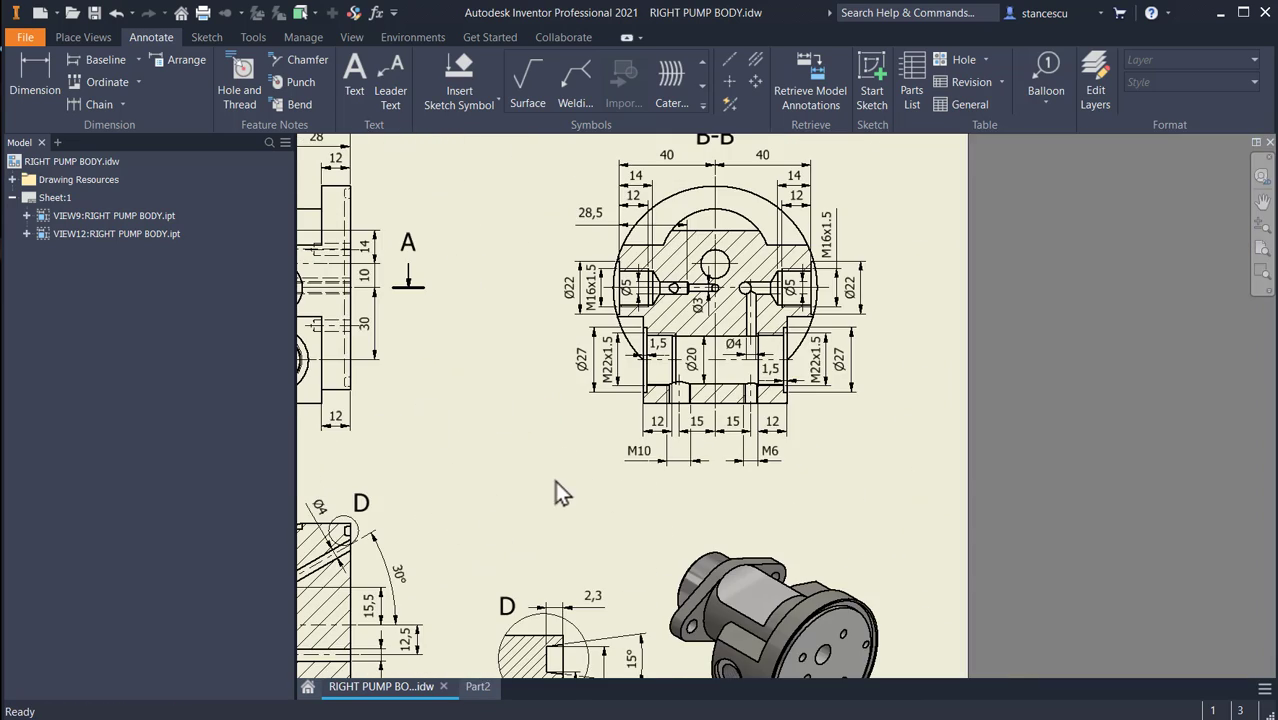
middle_drag(639, 502, 773, 275)
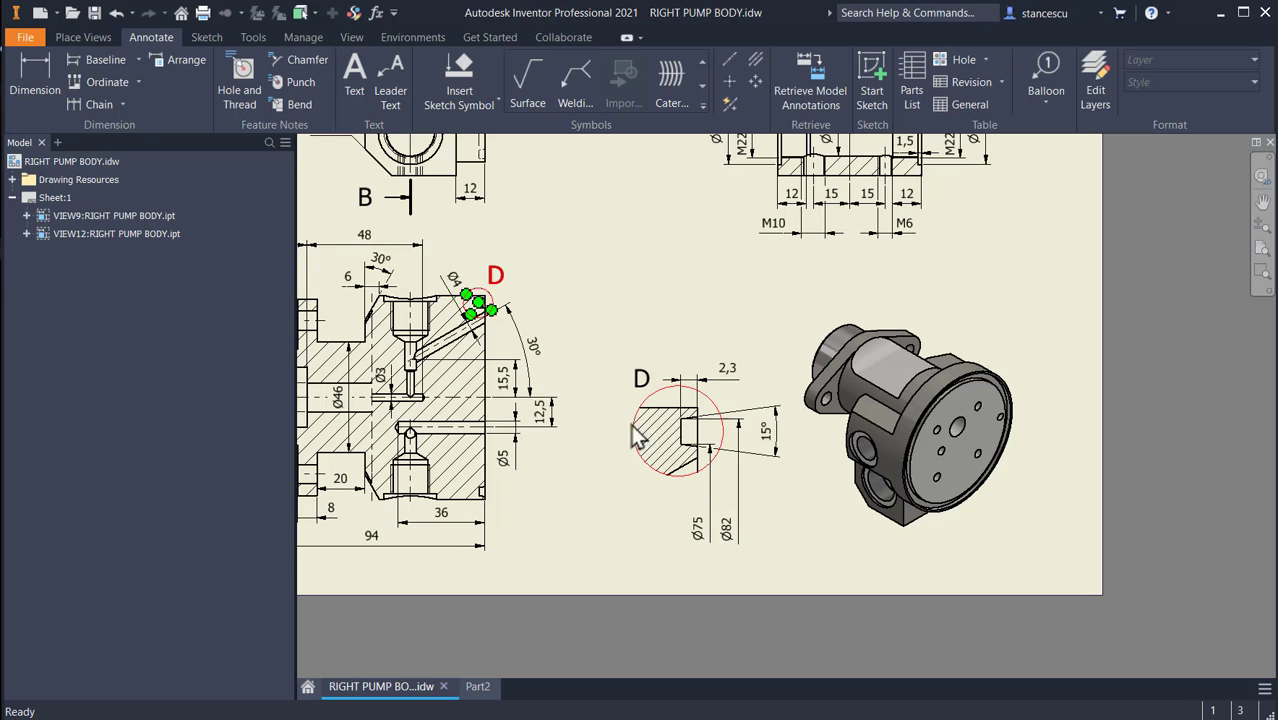
scroll(981, 407, up, 3)
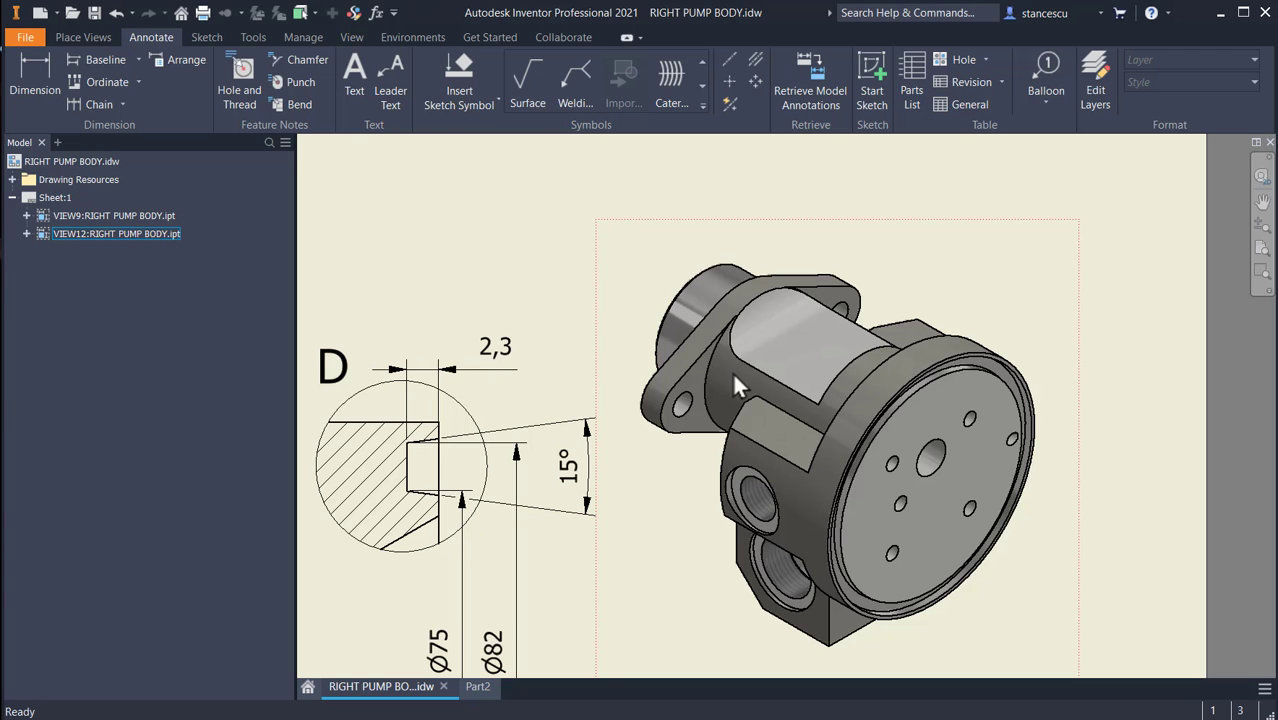
middle_drag(614, 505, 801, 332)
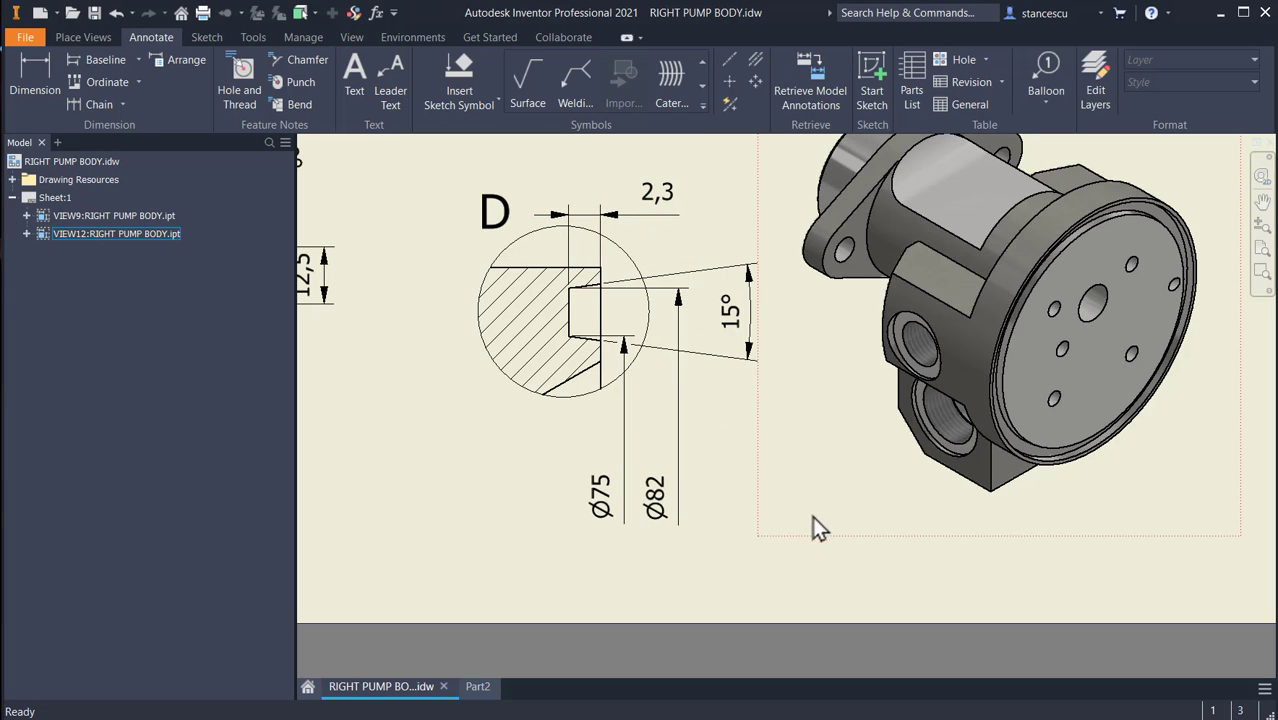
- Return to Part2, start a sketch on the XY Plane and slice the model at the sketch plane
click(478, 687)
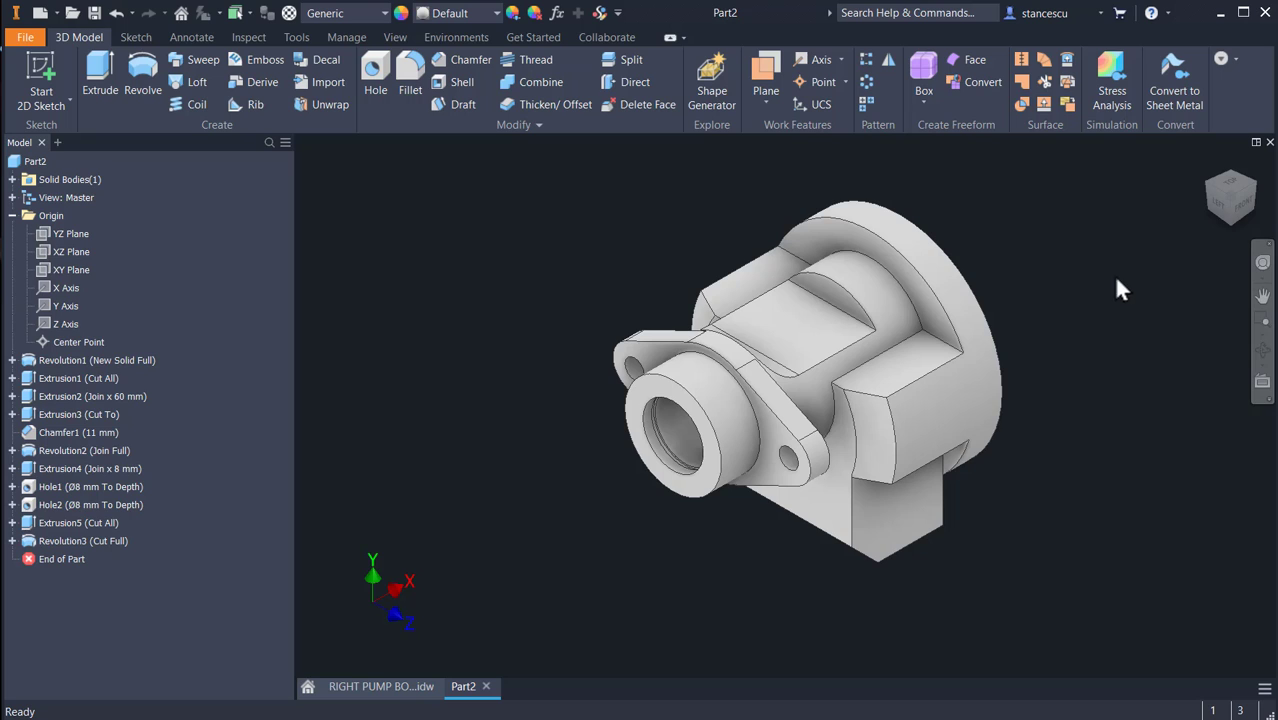
click(42, 268)
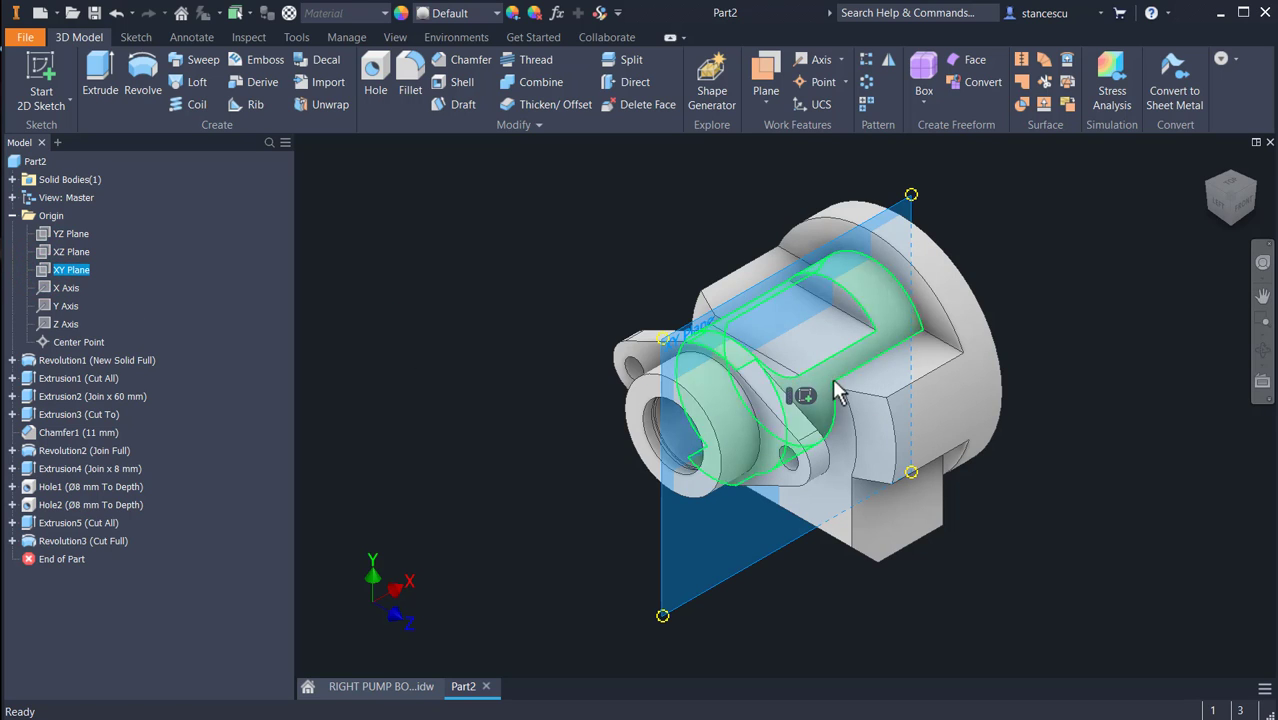
click(803, 398)
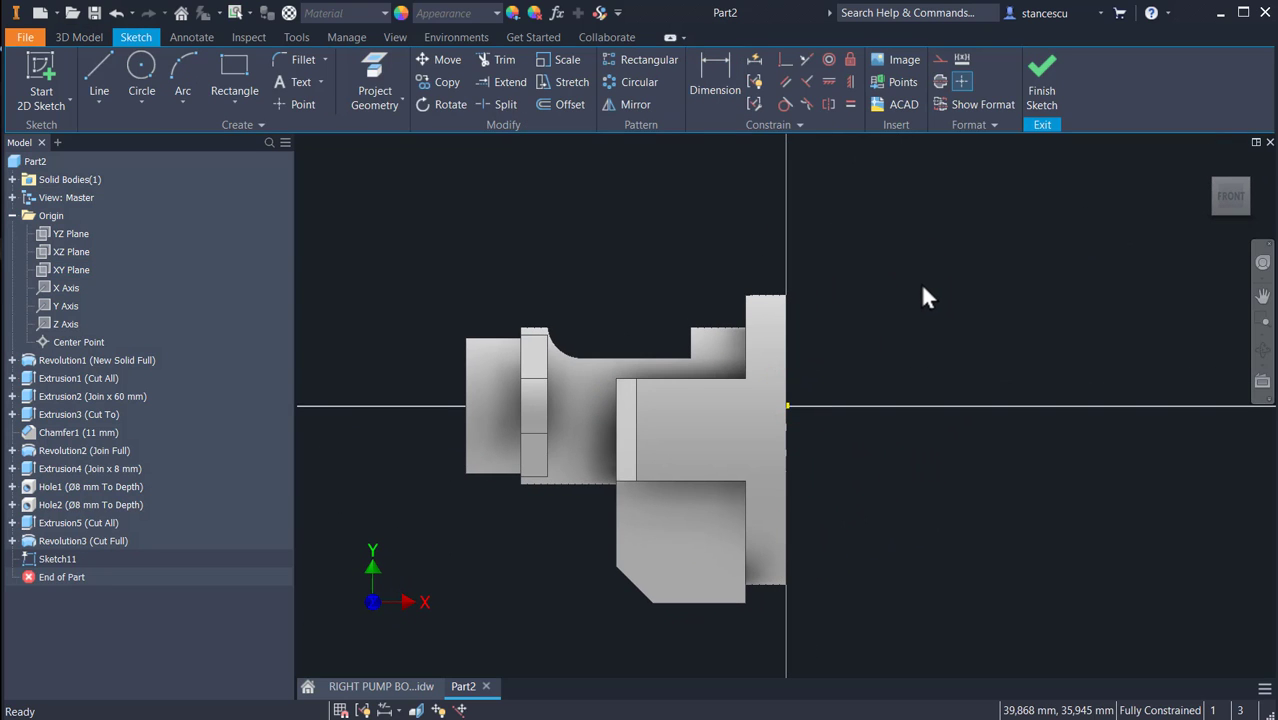
key(F7)
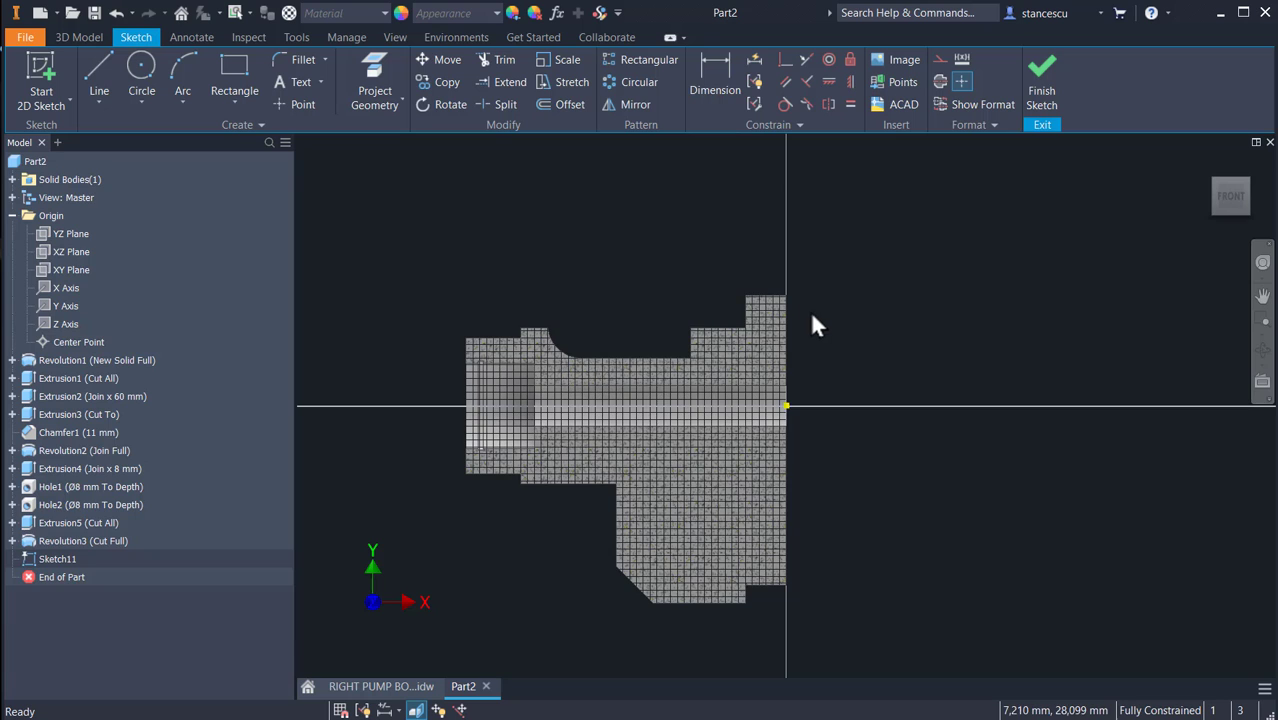
scroll(812, 315, up, 3)
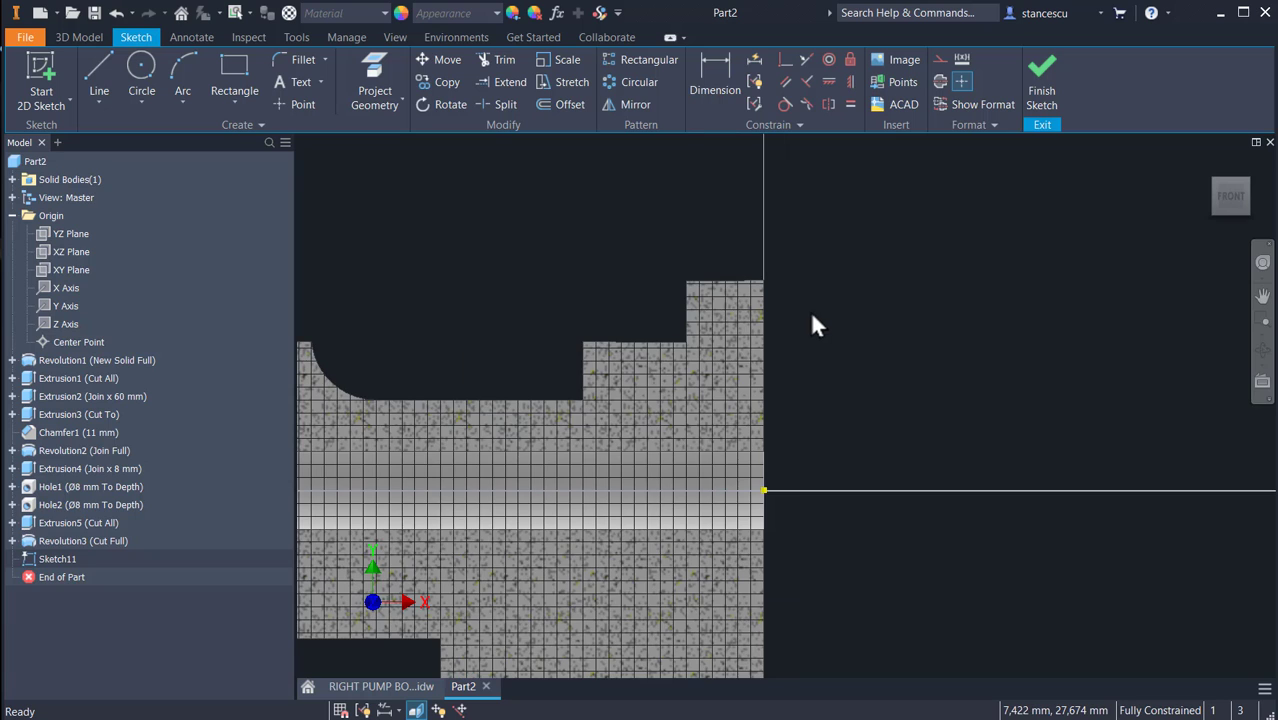
- Sketch a closed trapezoidal groove profile on the large flange's end face, about 7.8 mm wide at the opening and about 4.2 mm deep
click(88, 76)
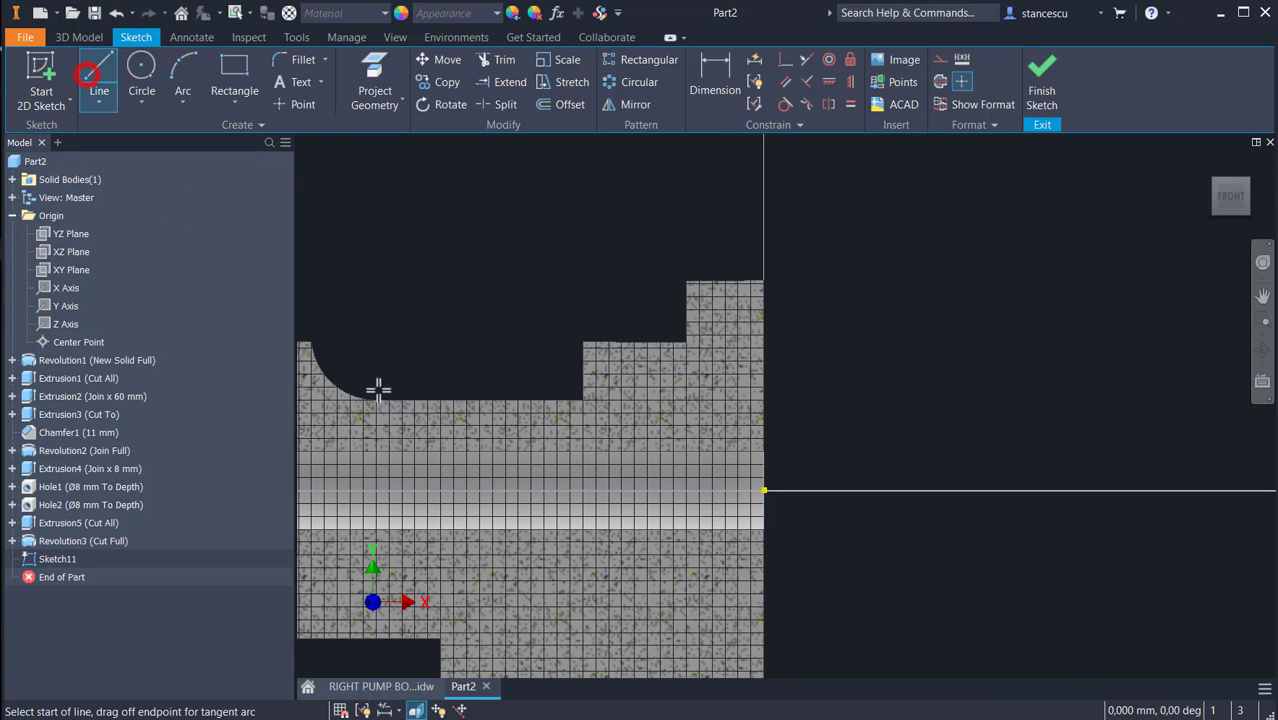
click(764, 305)
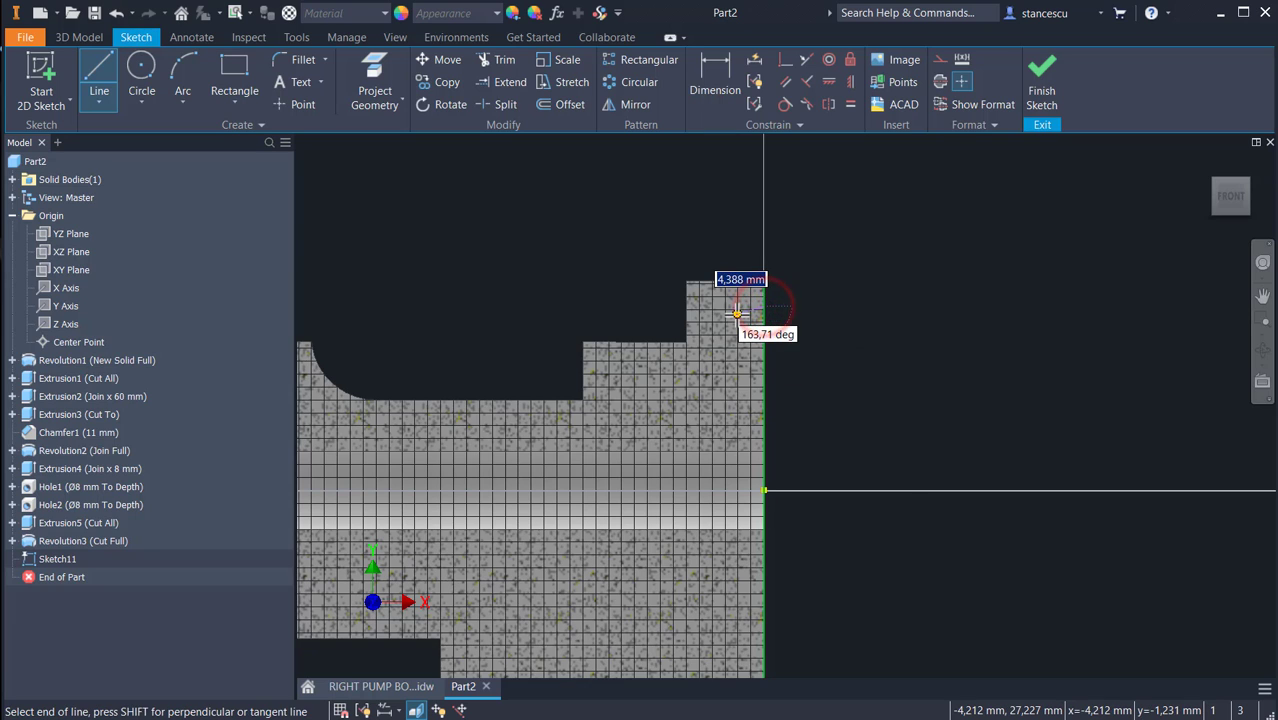
click(737, 313)
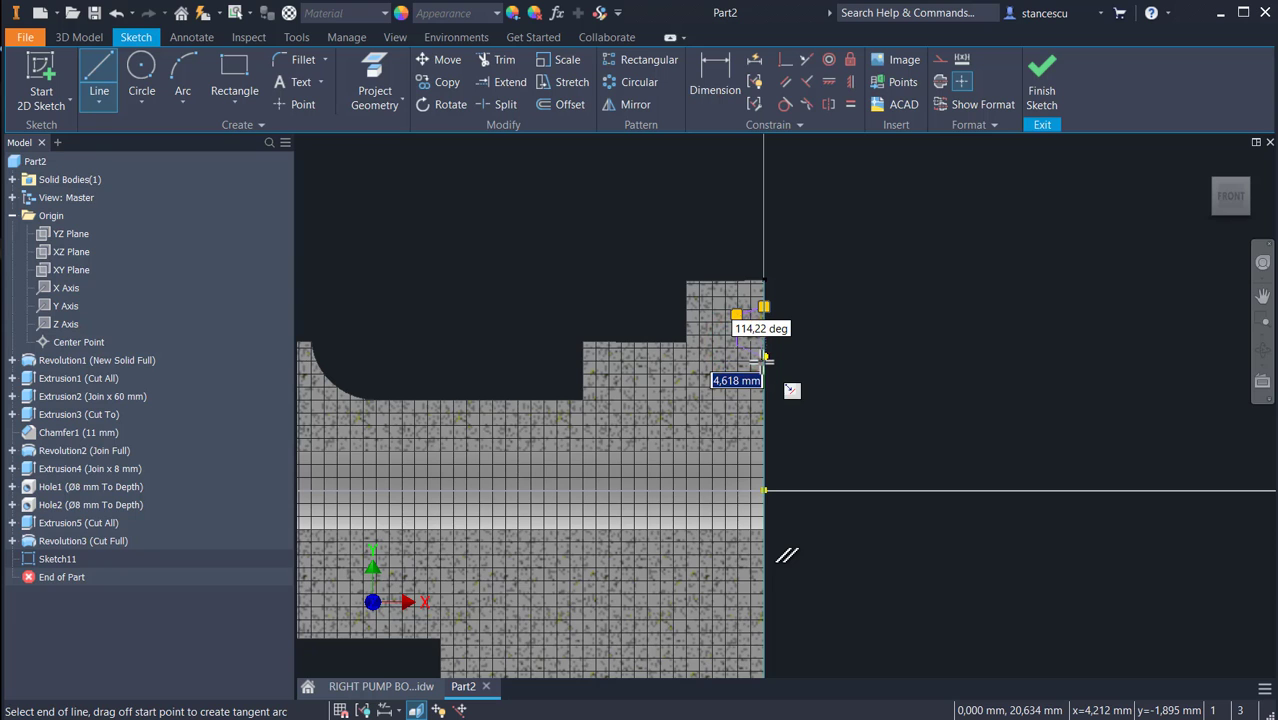
double_click(763, 357)
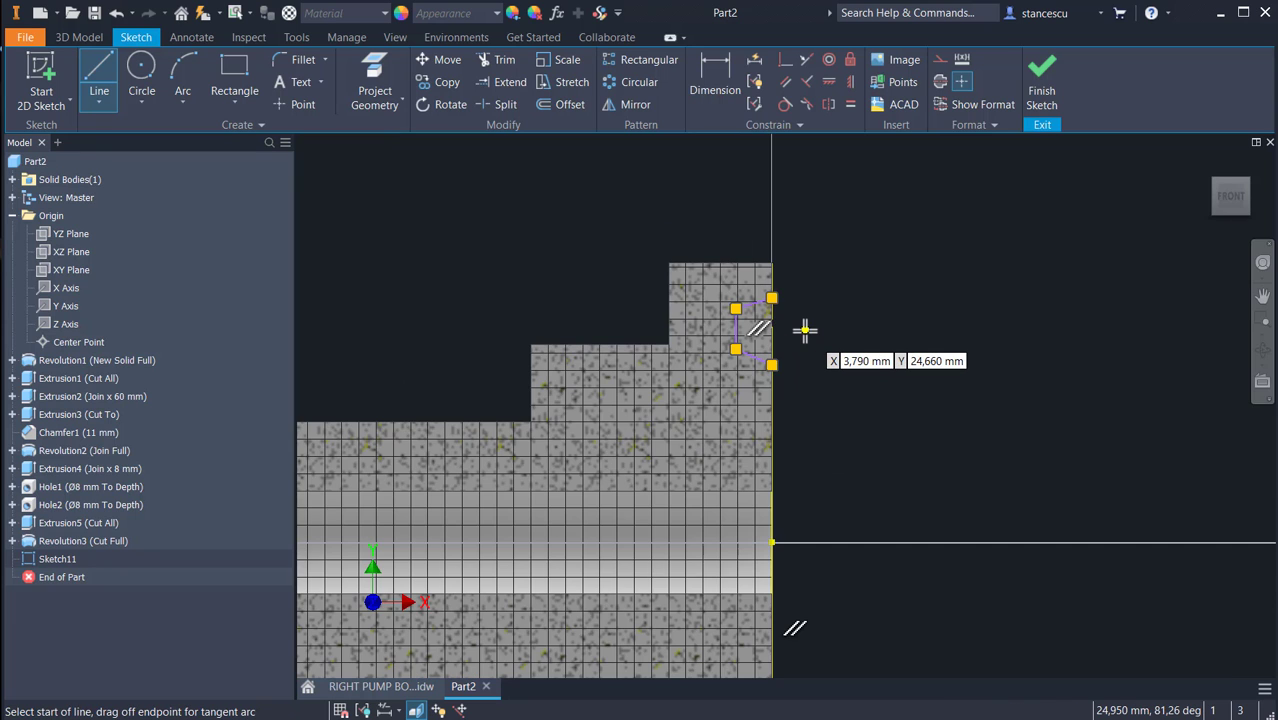
scroll(780, 338, up, 3)
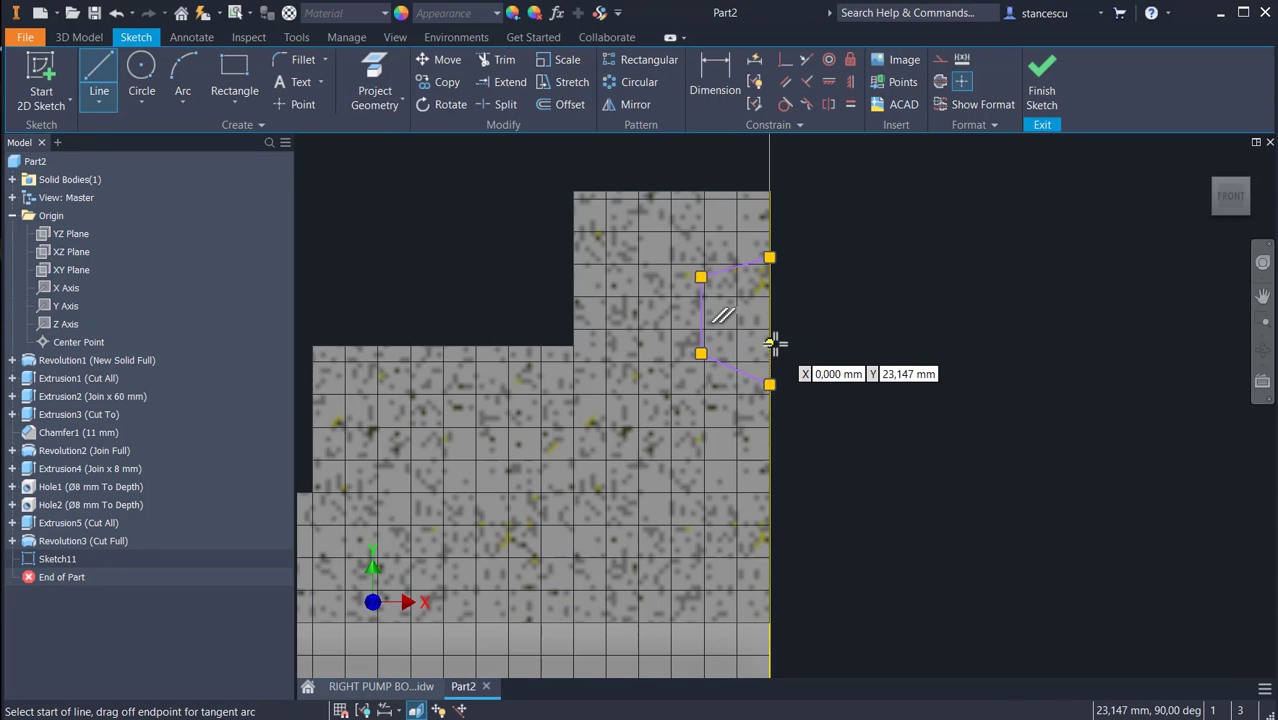
click(770, 257)
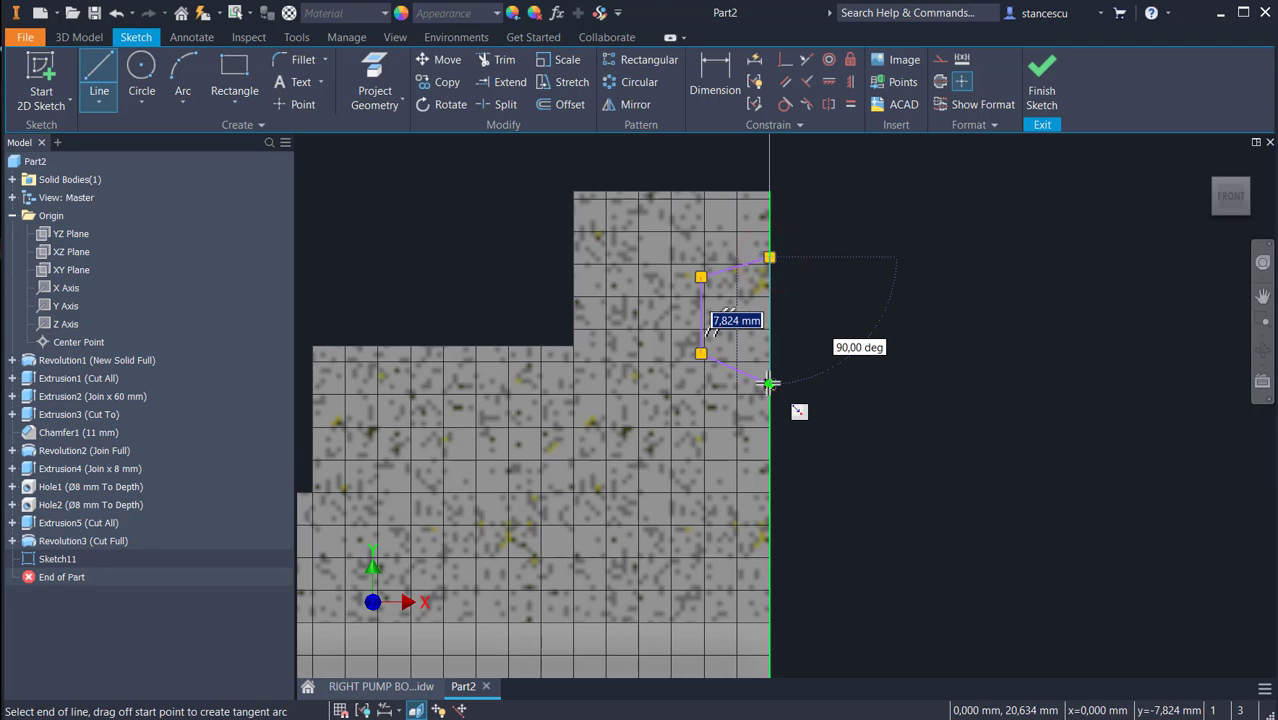
key(Escape)
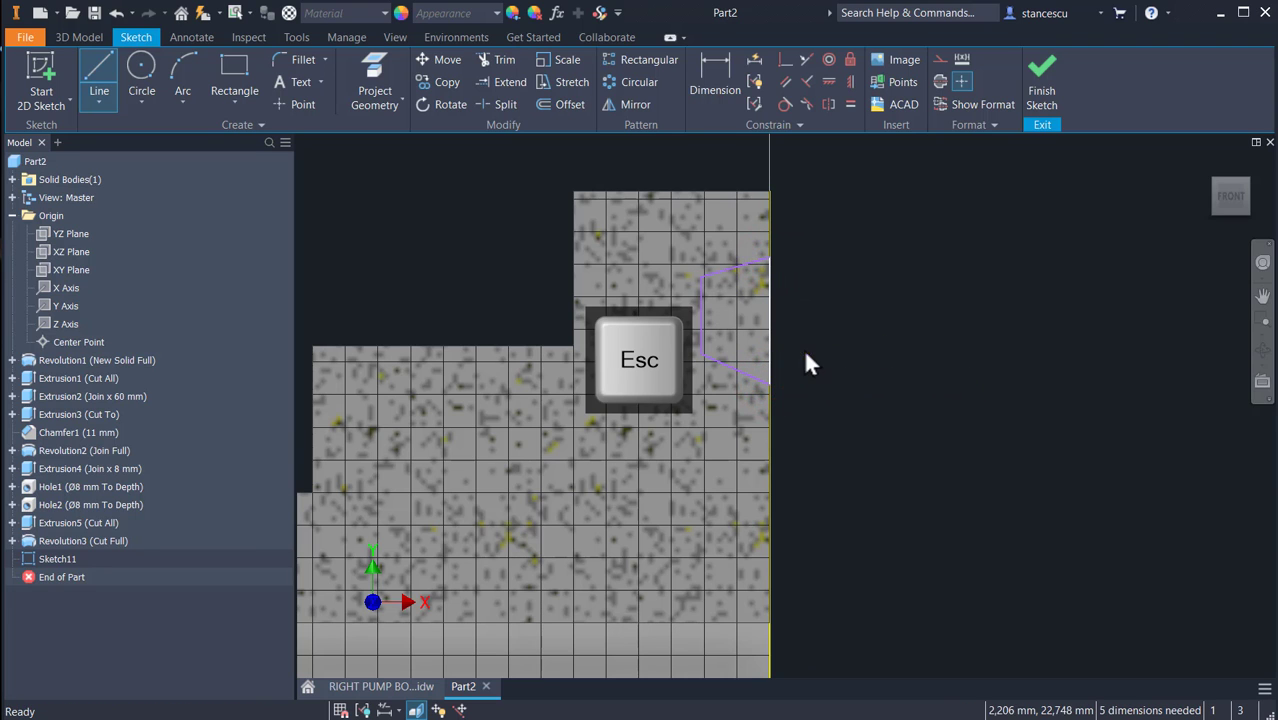
- Constrain the two sloped sides of the groove profile to equal length
click(849, 104)
click(742, 258)
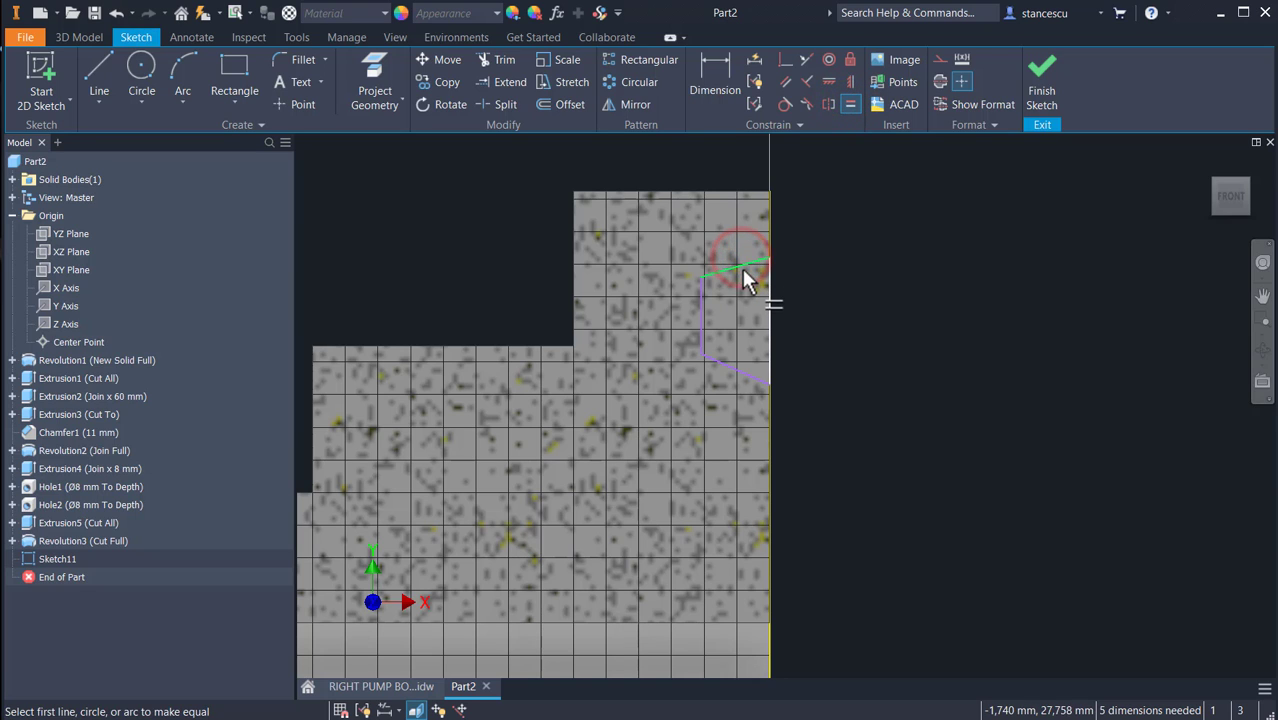
click(730, 362)
click(735, 265)
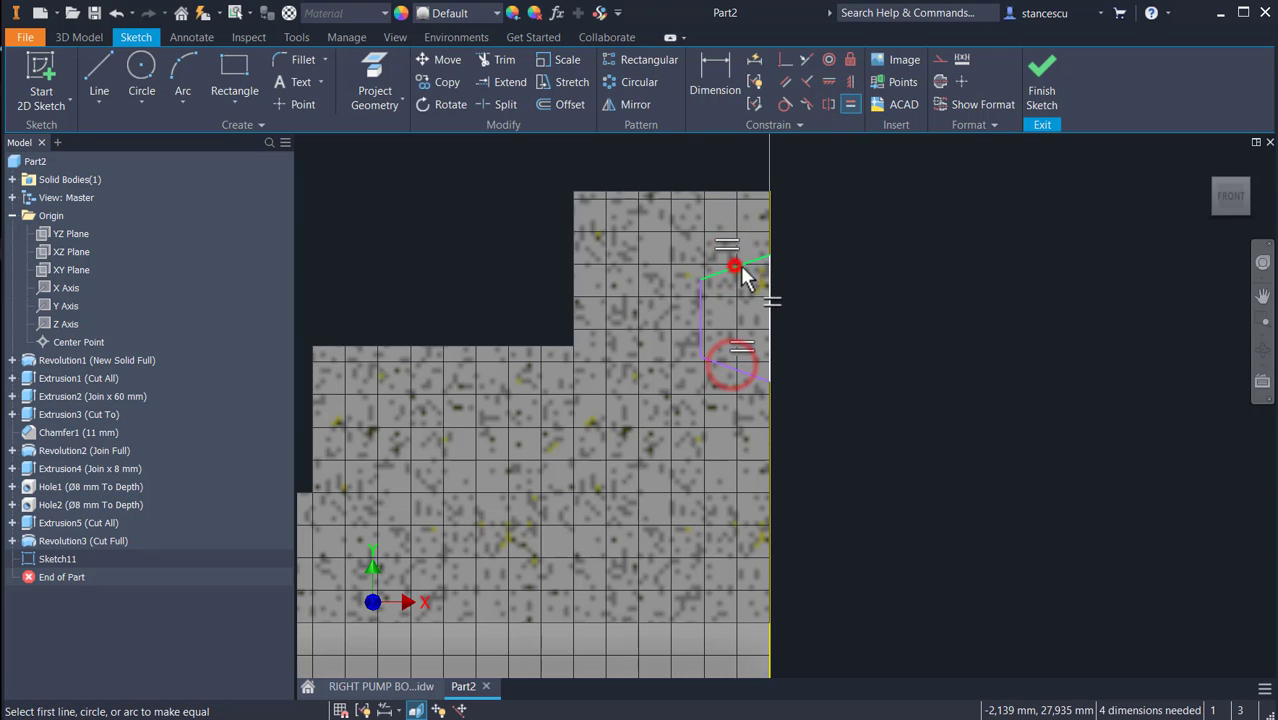
- Dimension the angle between the groove profile's two sloped sides as 15 degrees
click(716, 90)
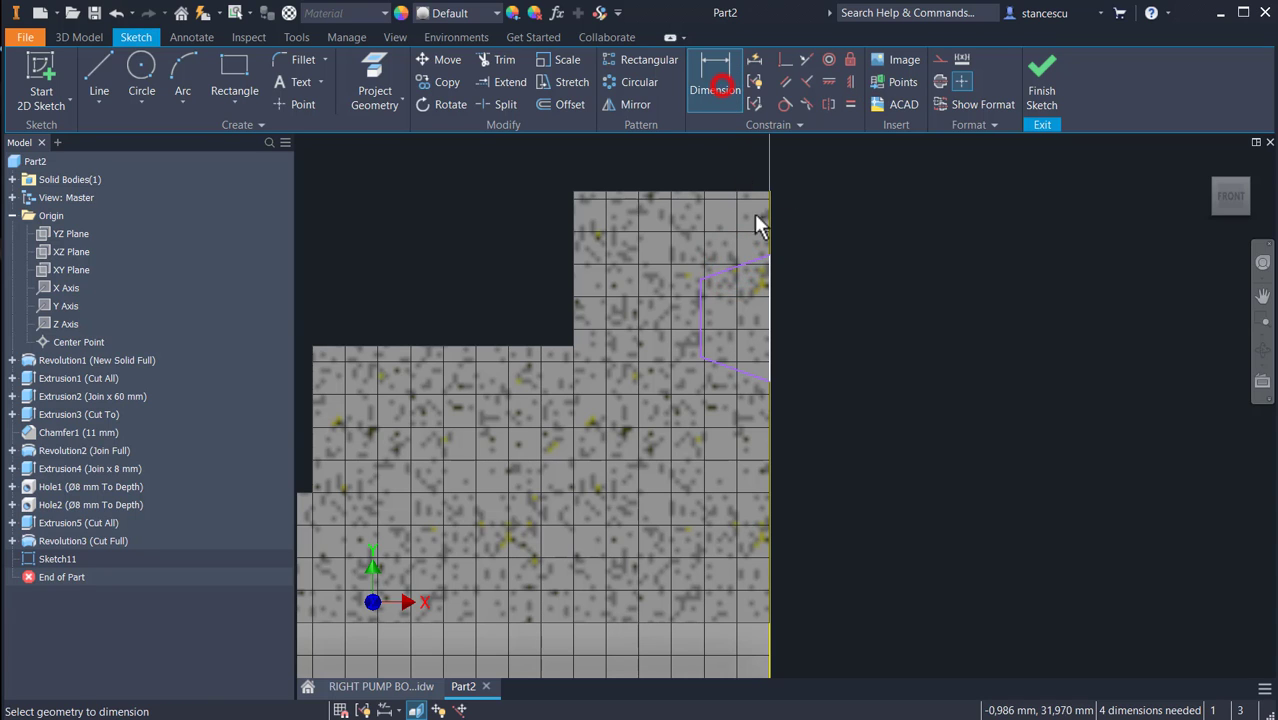
click(750, 265)
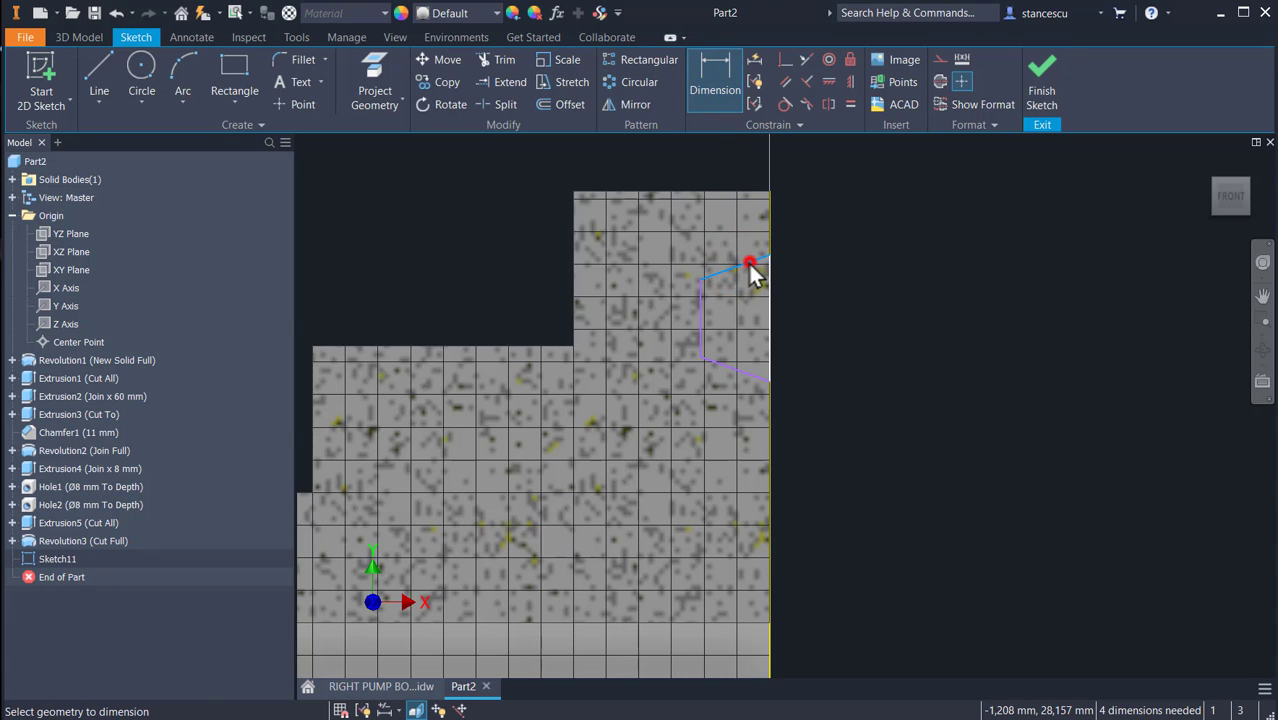
click(734, 373)
click(967, 323)
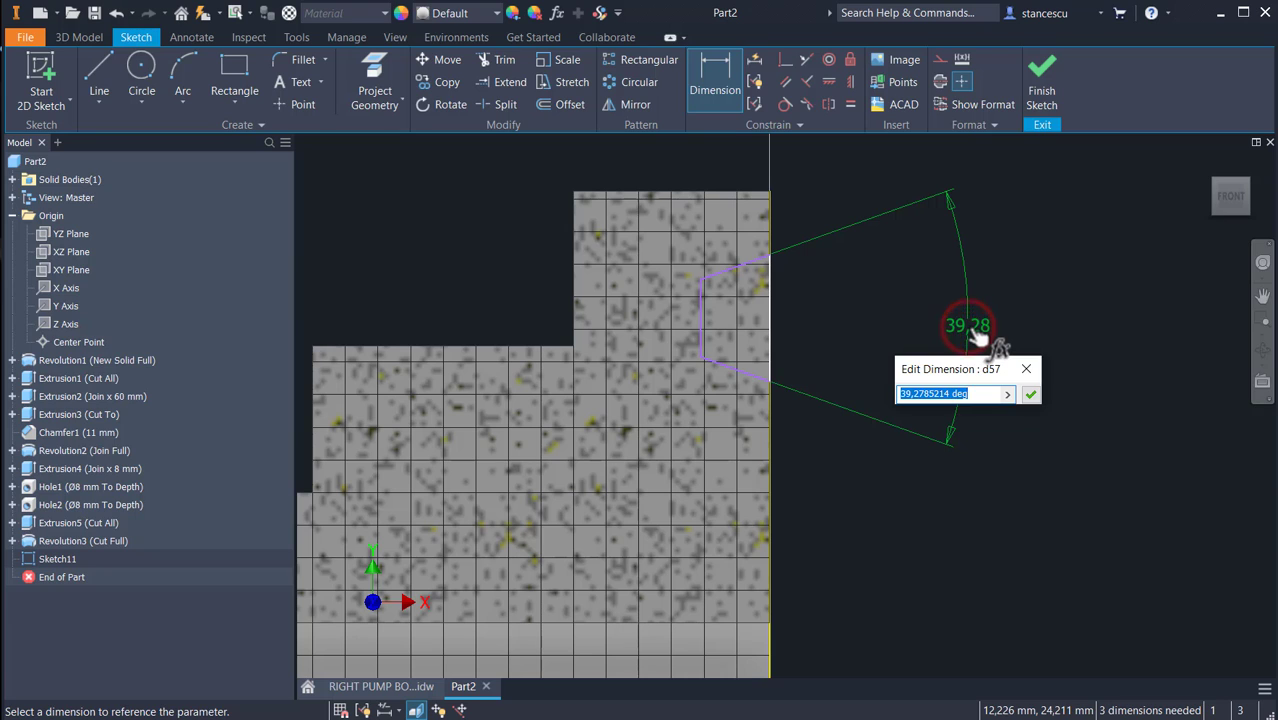
text(15)
key(Return)
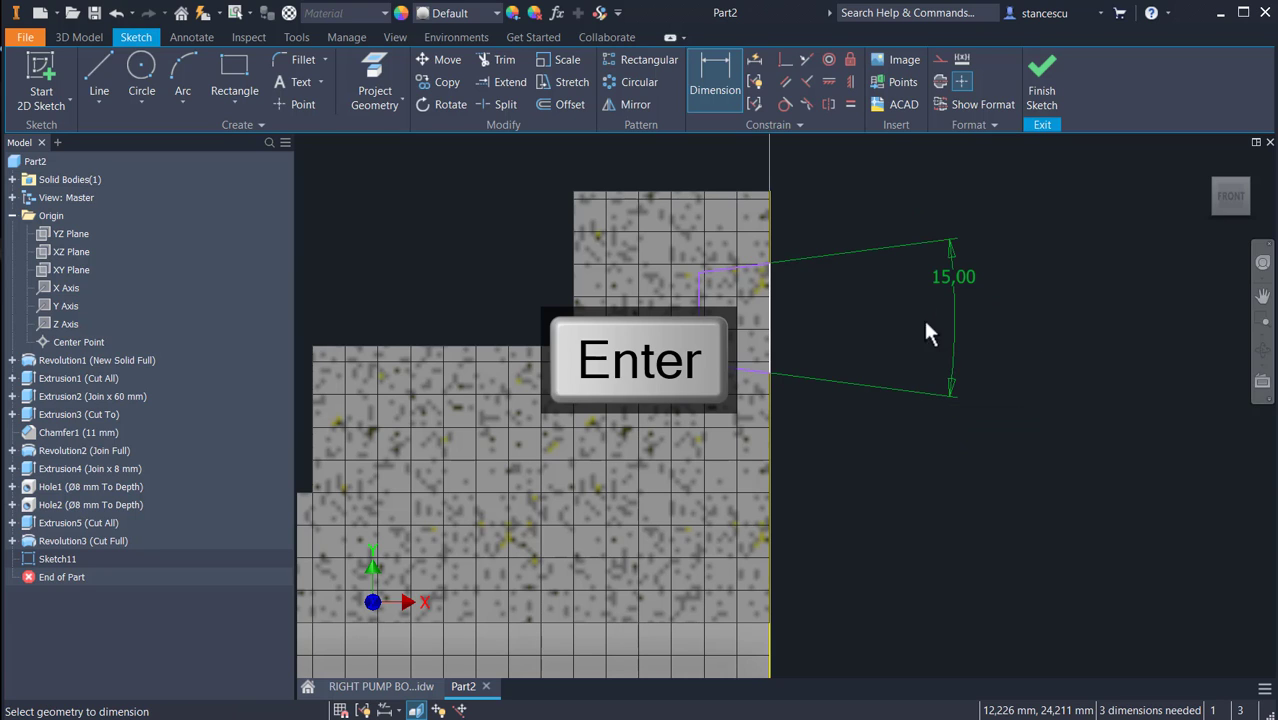
- Dimension the groove's depth from its inner vertical line to the flange's end face as 2.3 mm
click(700, 316)
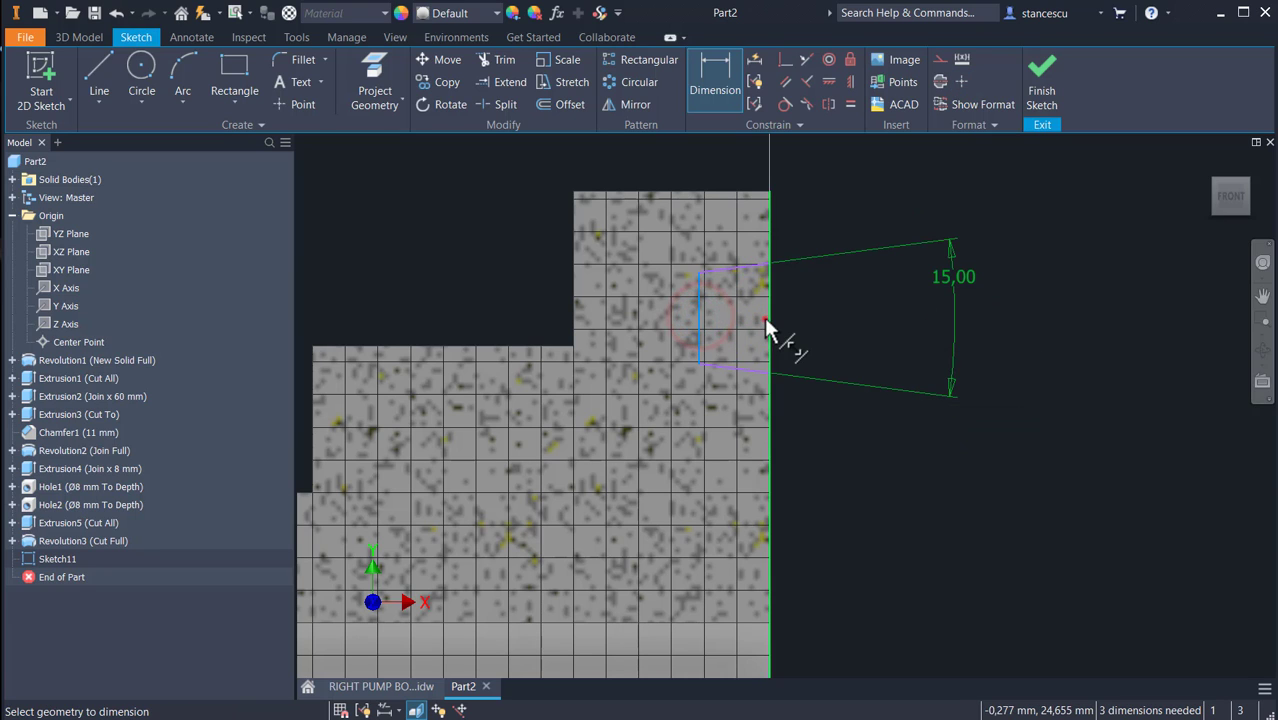
click(769, 320)
click(824, 155)
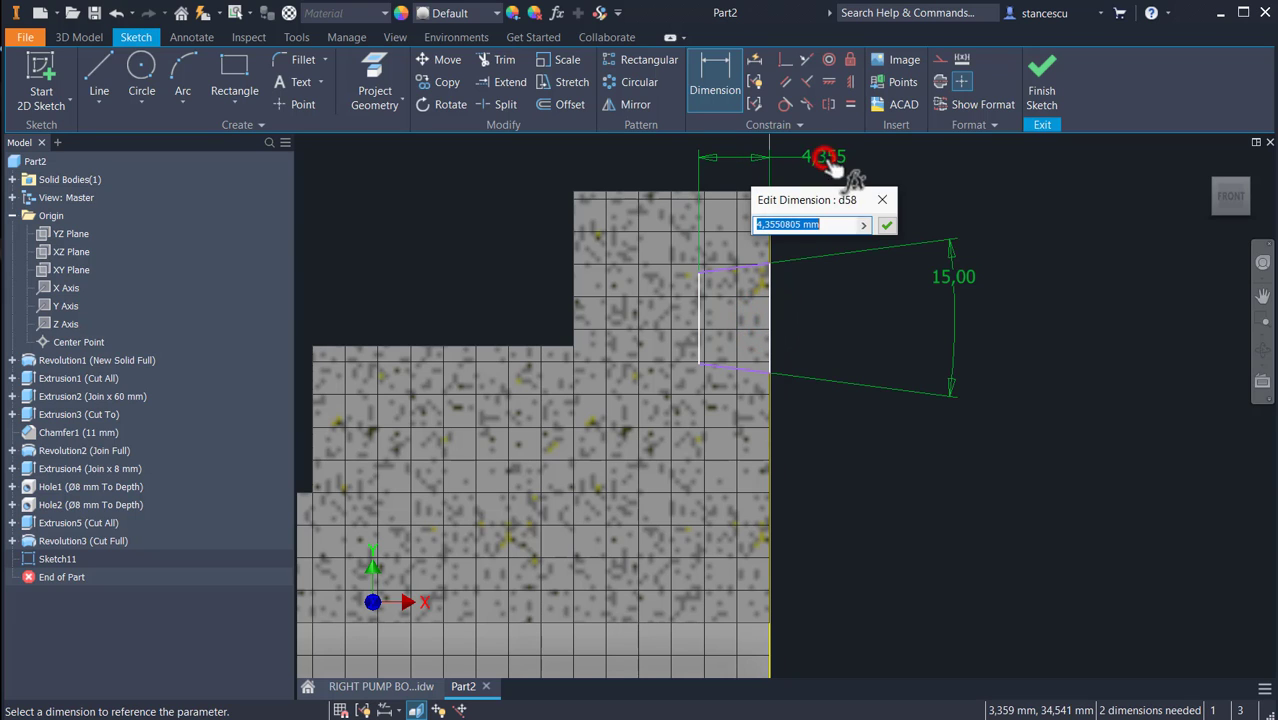
text(2)
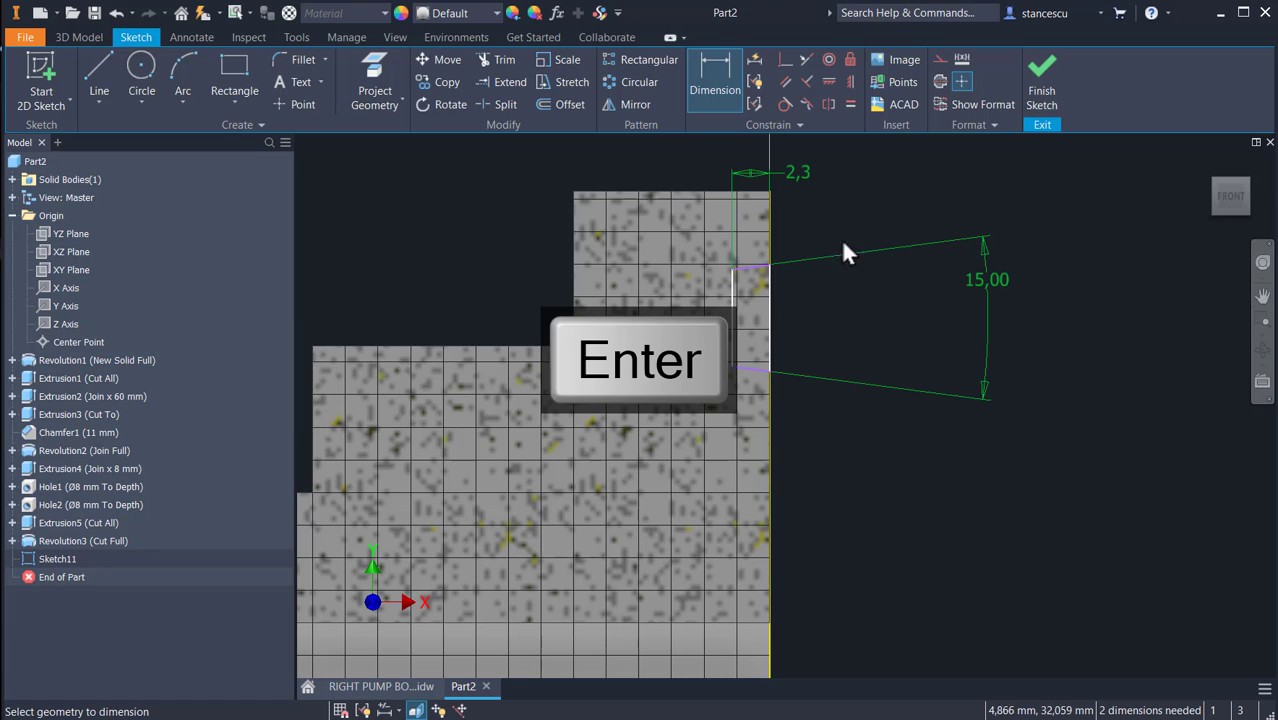
scroll(845, 437, down, 3)
middle_drag(845, 437, 848, 297)
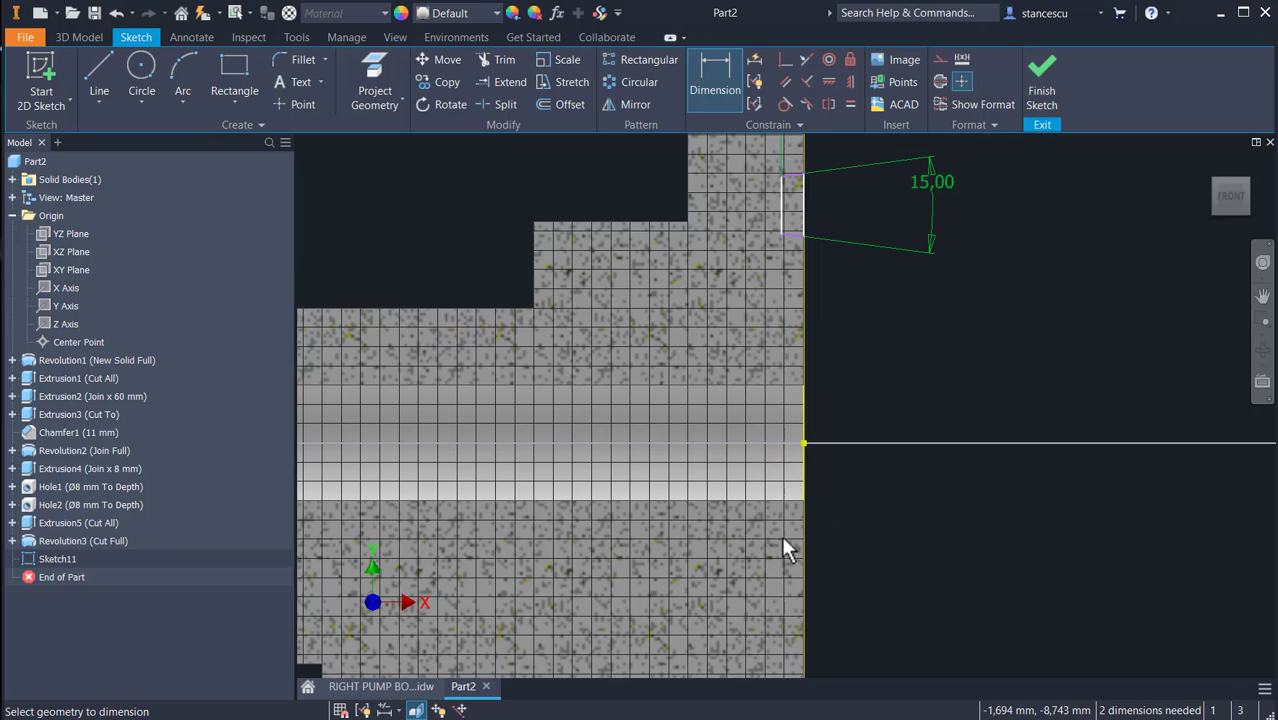
- Sketch a horizontal line from the flange's end face to the large counterbore's shoulder, about 10 mm below the bore axis
key(Escape)
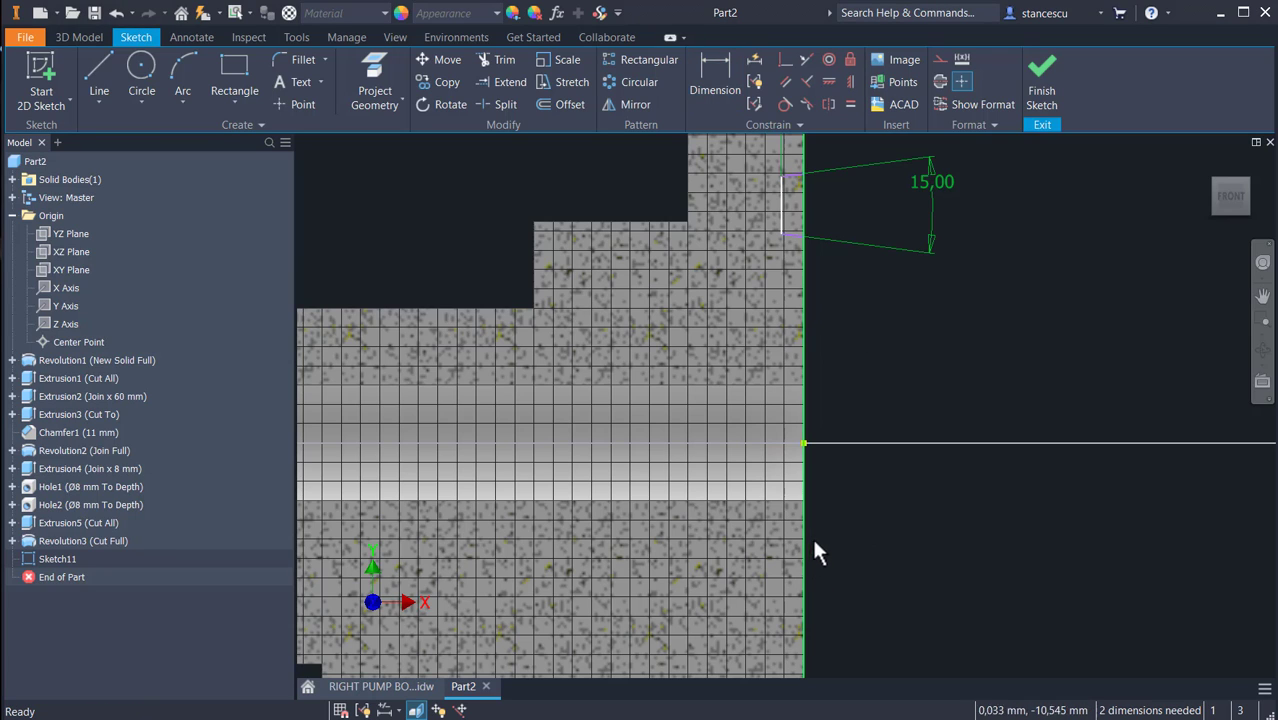
click(95, 70)
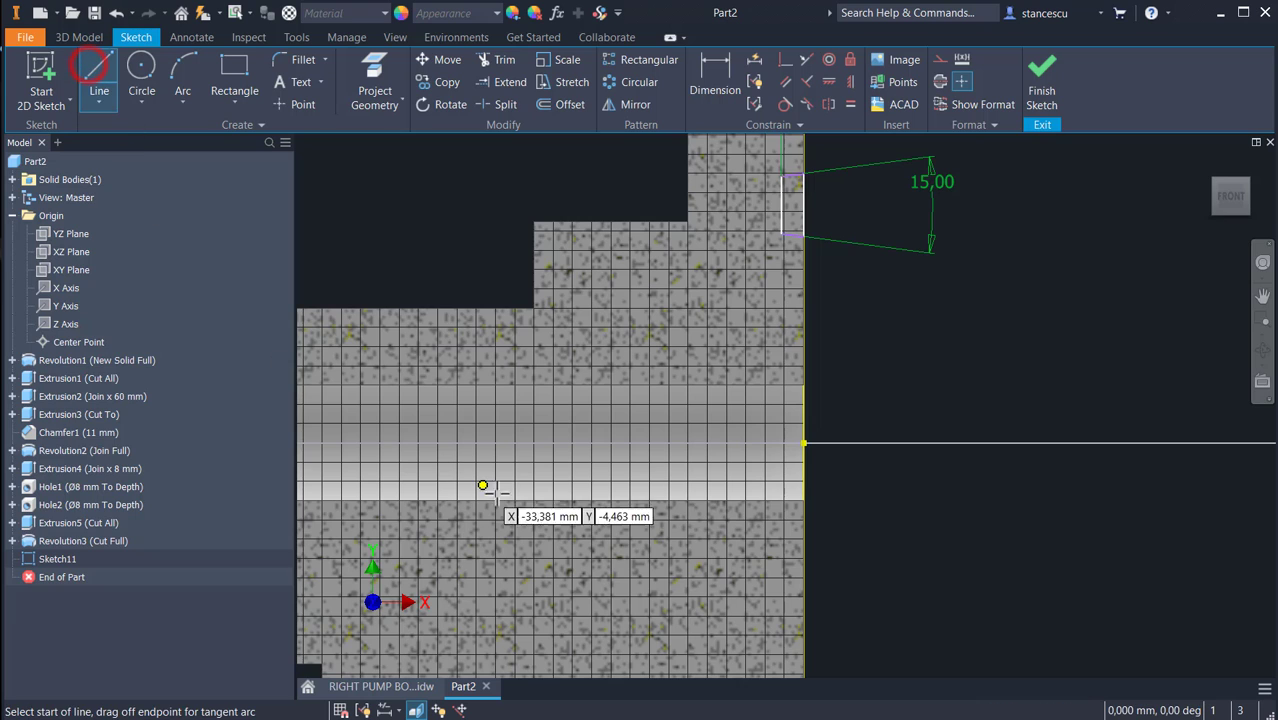
click(805, 540)
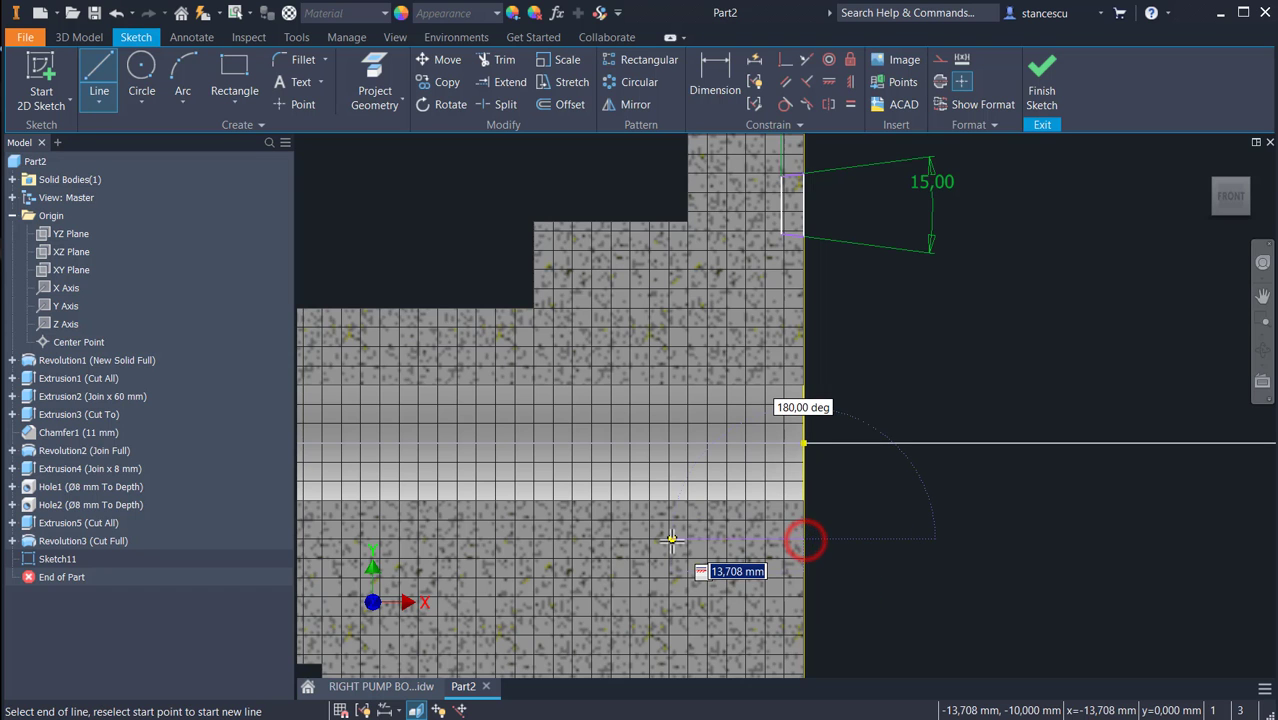
middle_drag(805, 536, 948, 507)
scroll(948, 507, up, 3)
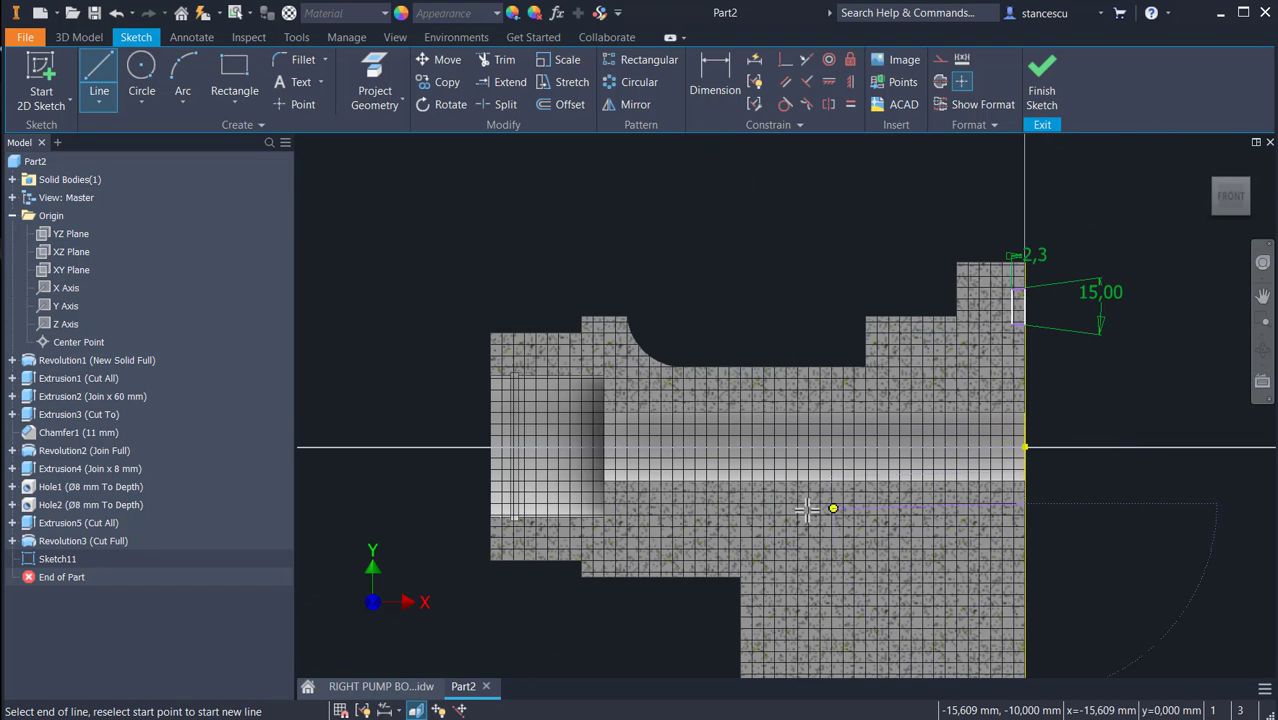
scroll(658, 511, down, 3)
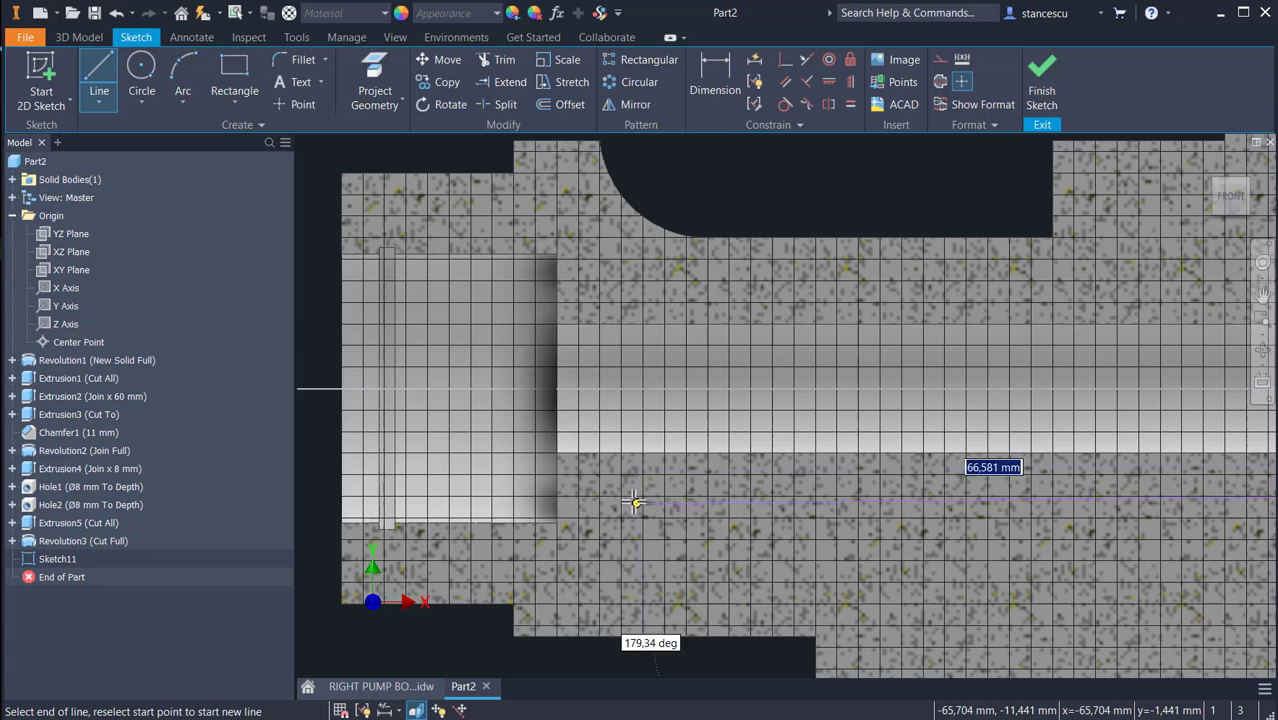
double_click(556, 494)
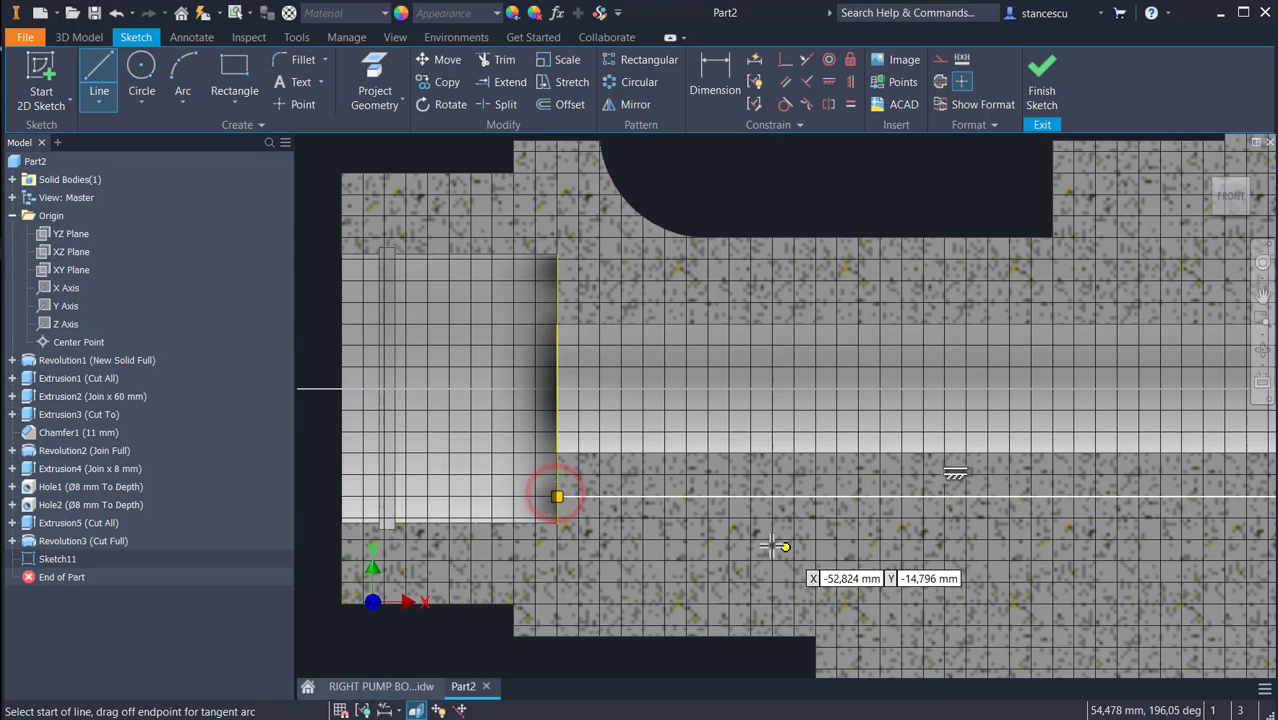
scroll(556, 495, up, 2)
key(Escape)
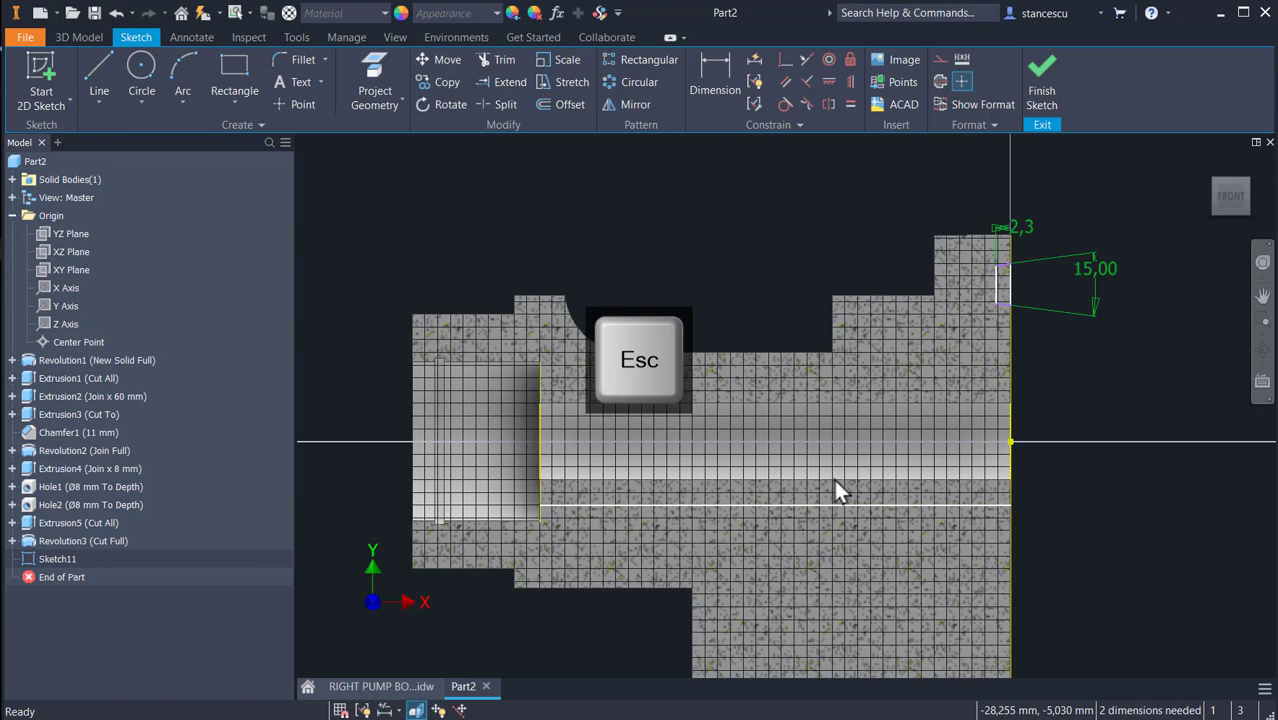
- Convert the new horizontal line below the bore to a centerline
click(843, 490)
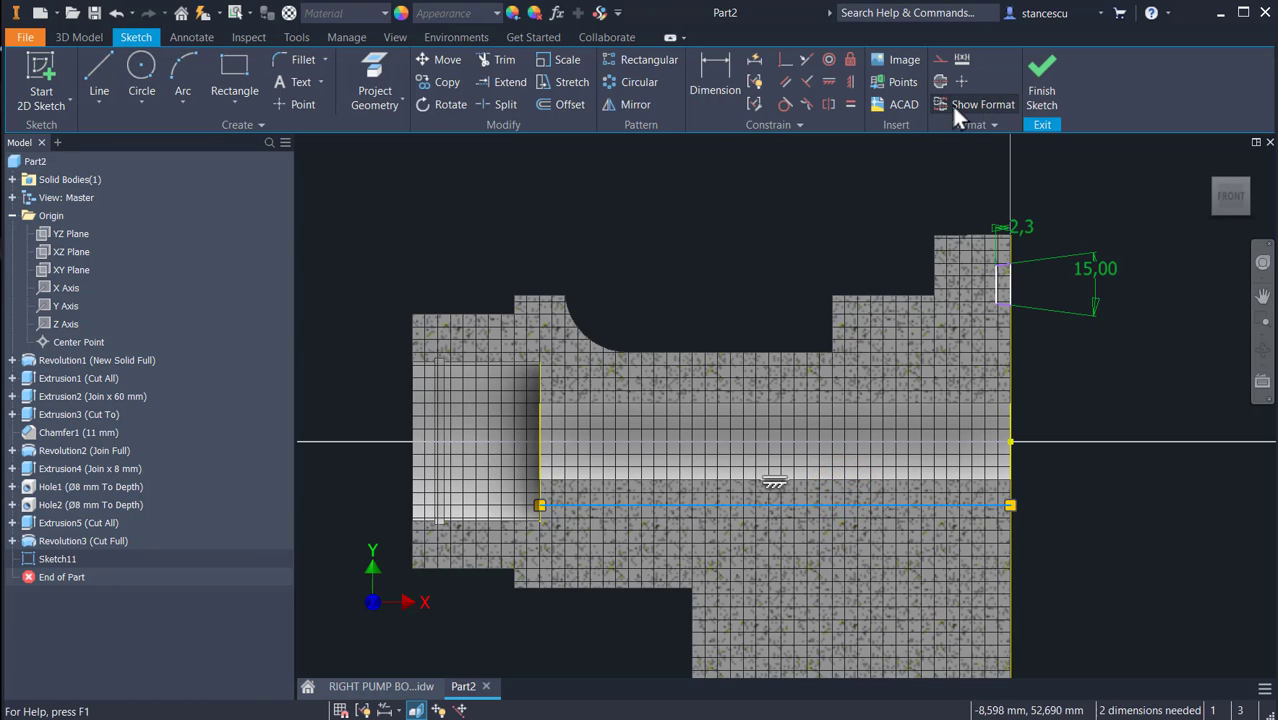
click(940, 81)
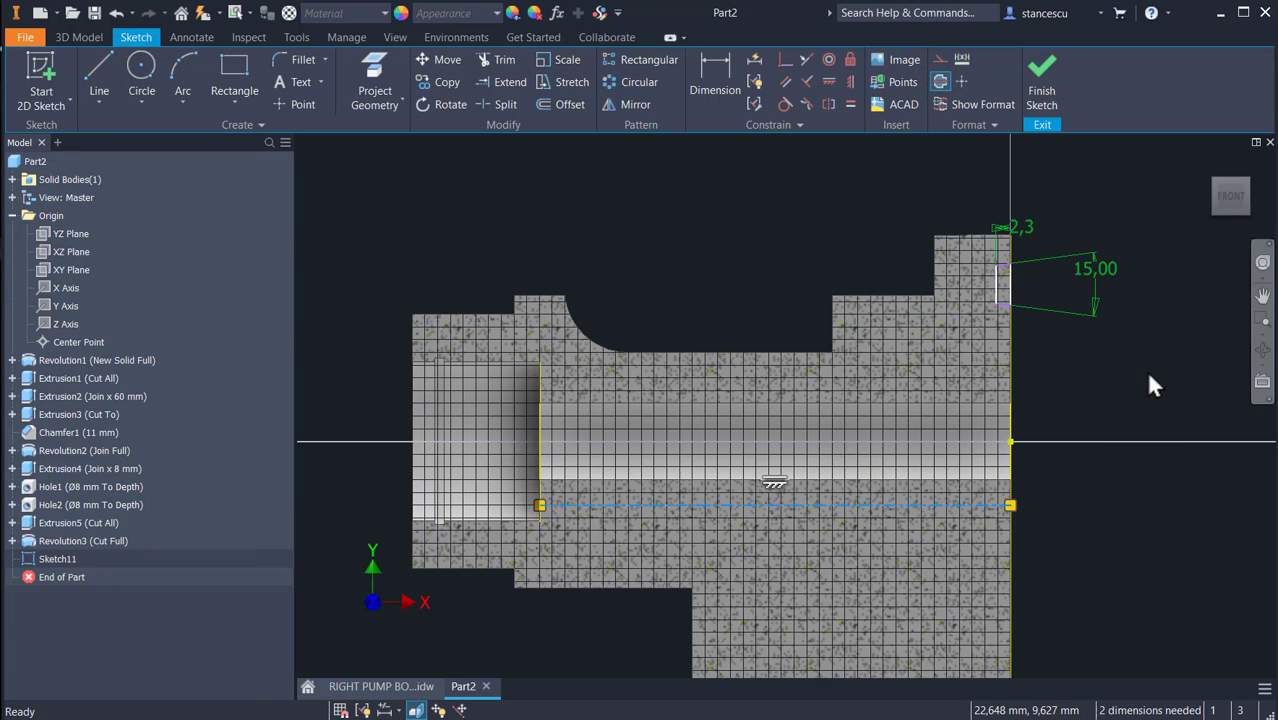
key(Escape)
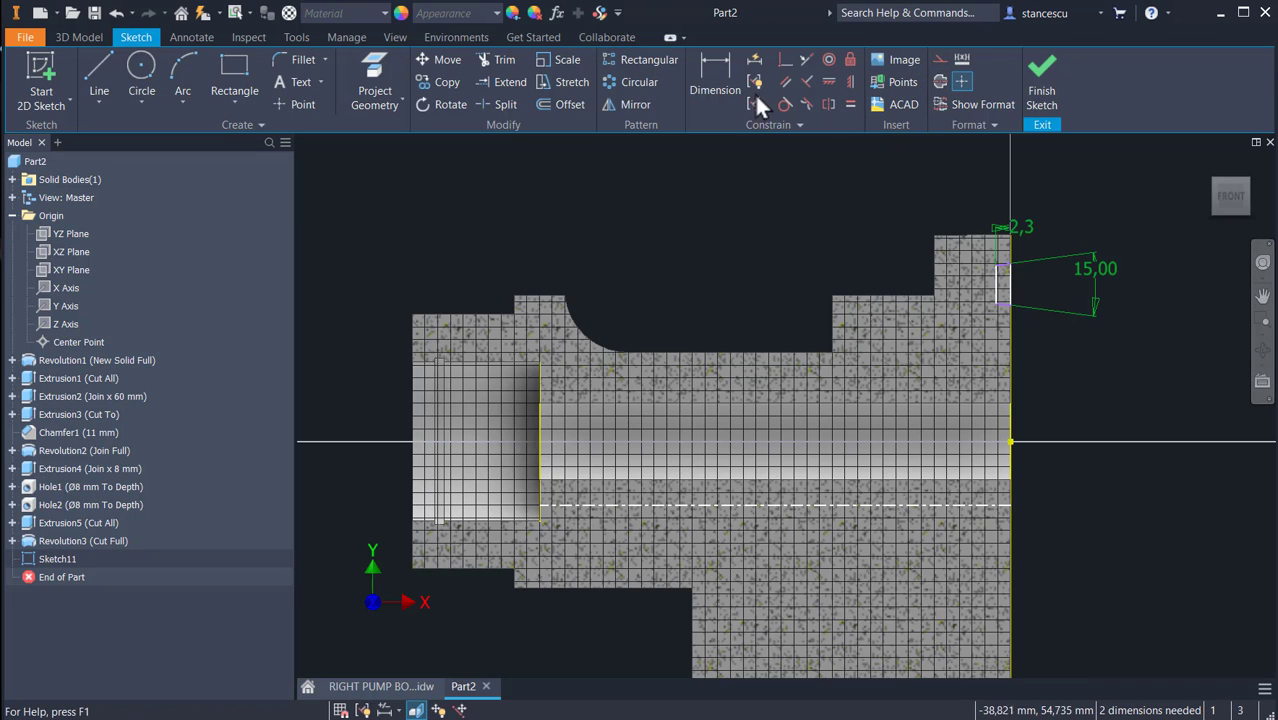
- Dimension the groove profile's upper inner corner from the centerline as an 82 mm diameter
click(703, 64)
scroll(1015, 288, up, 2)
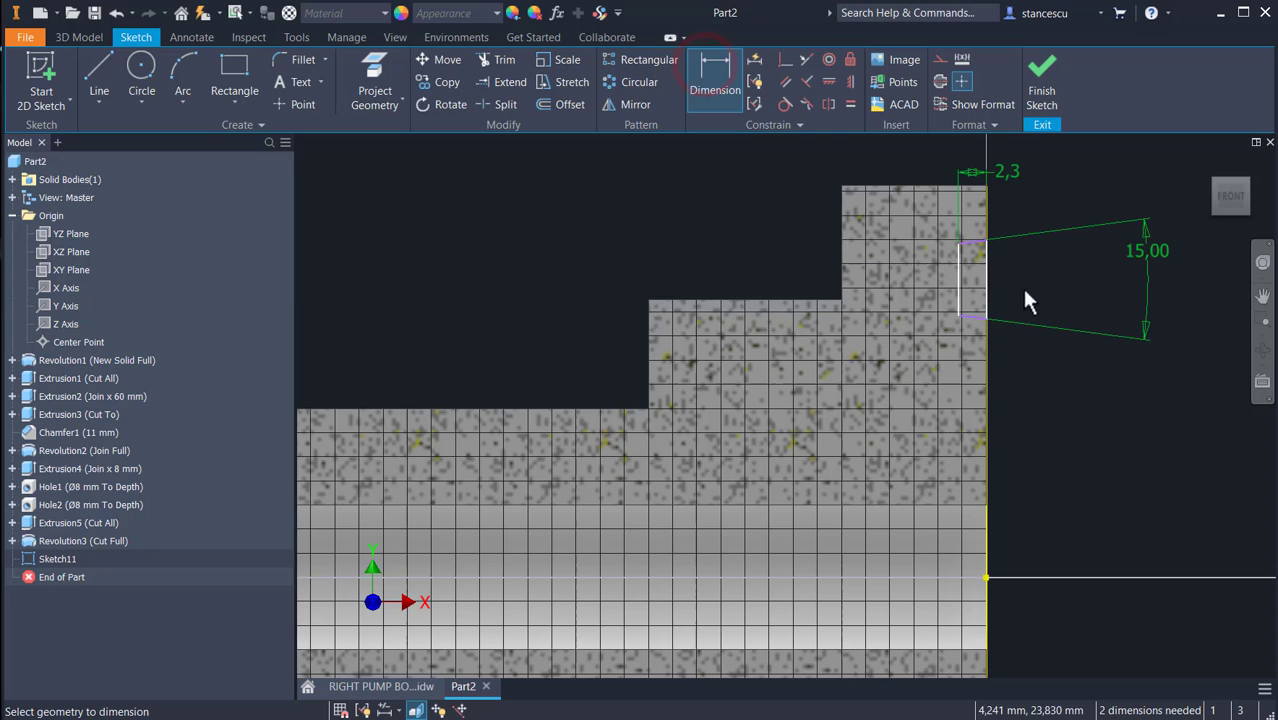
click(960, 243)
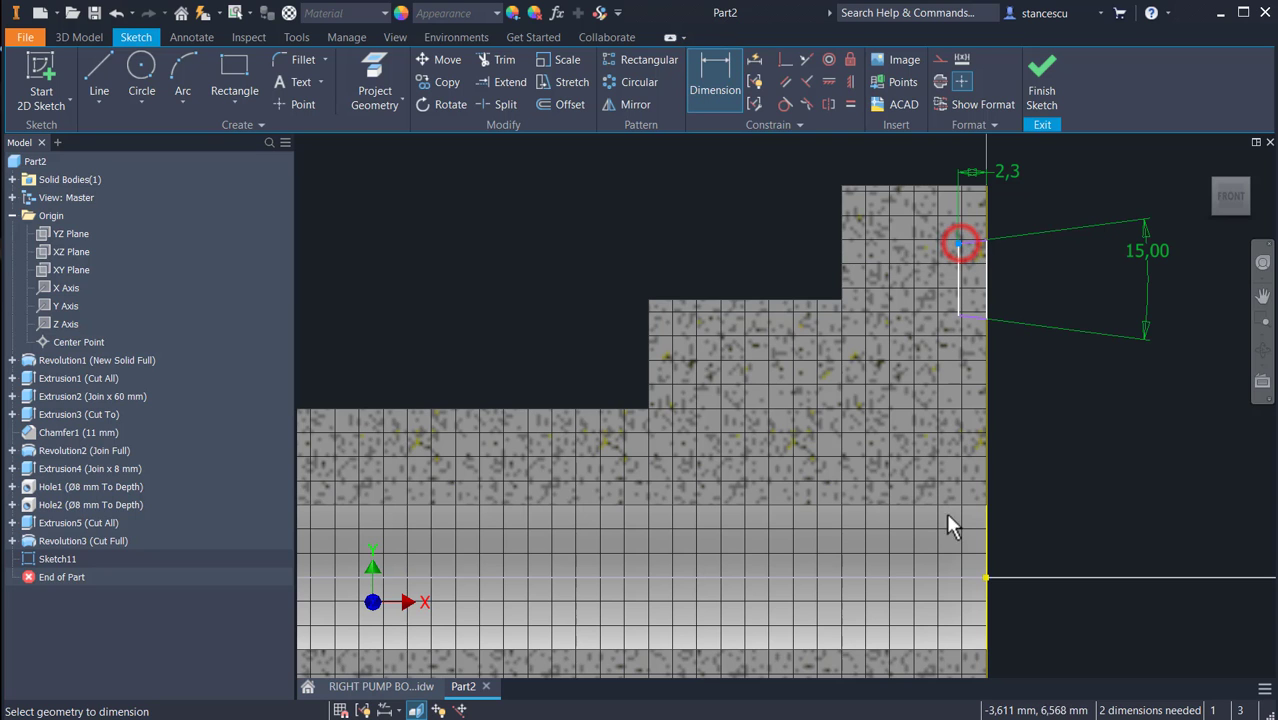
middle_drag(960, 583, 966, 478)
click(970, 598)
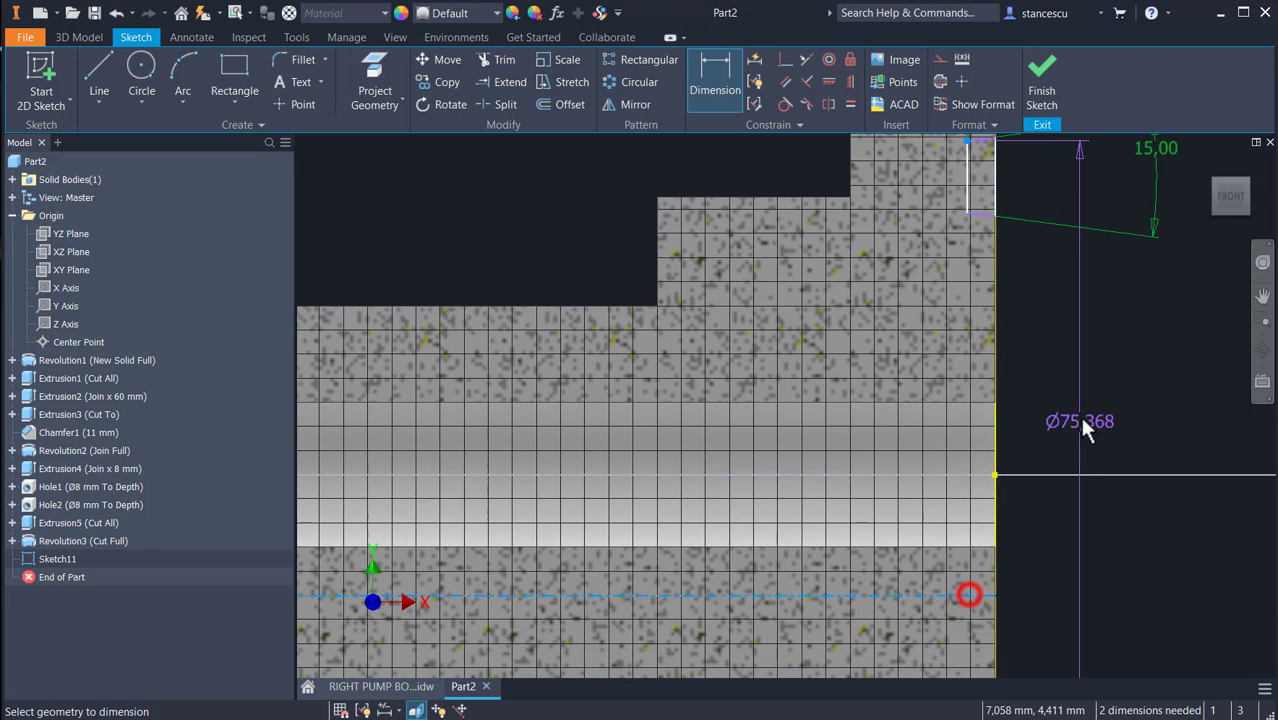
click(1126, 380)
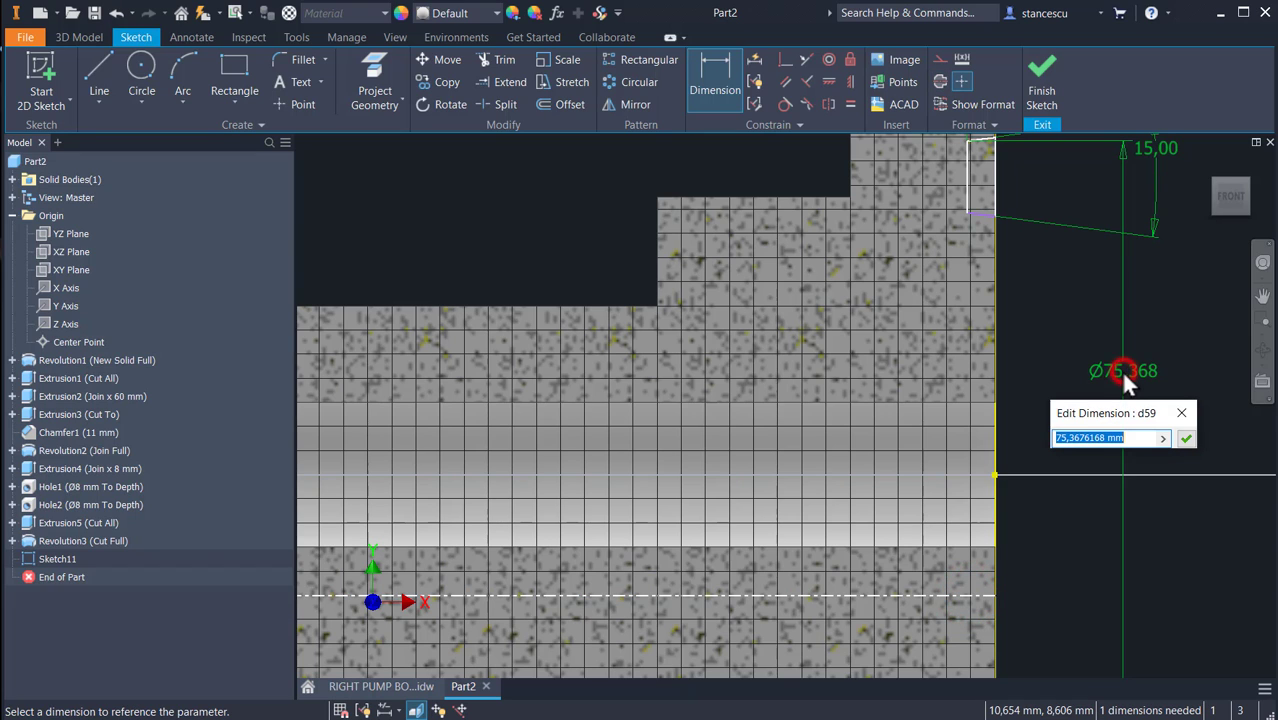
text(8)
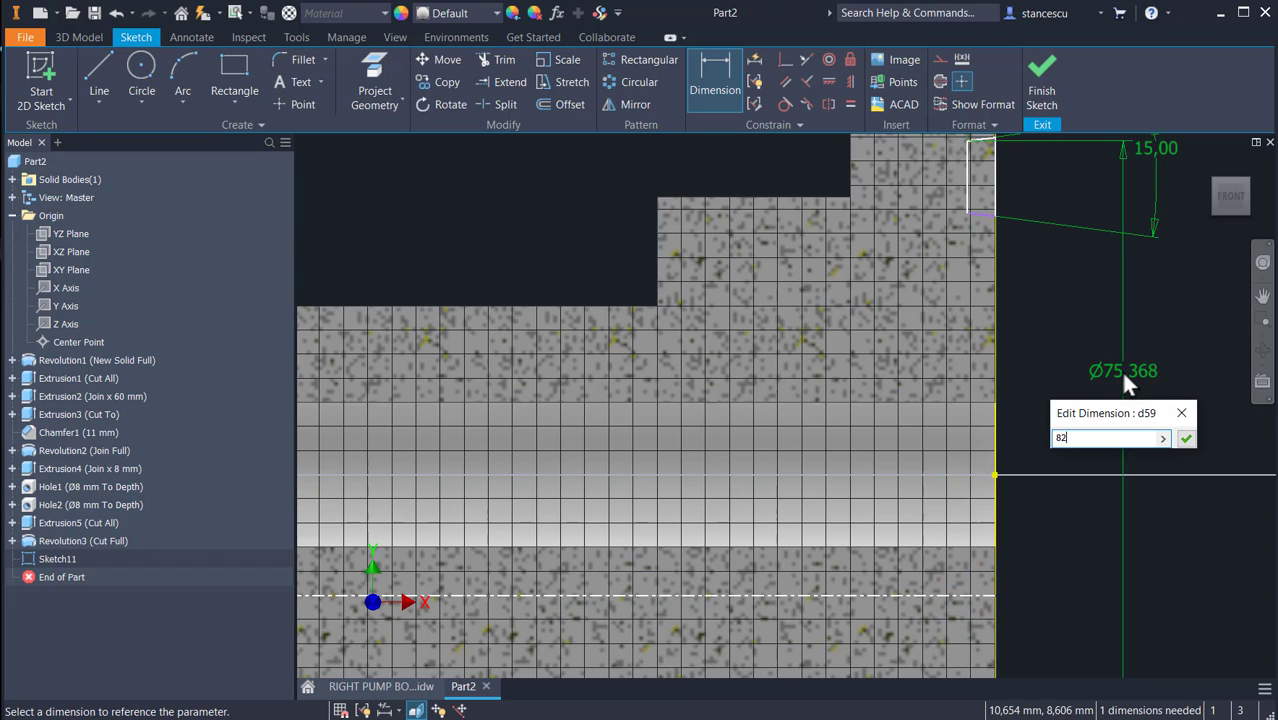
text(2)
key(Return)
- Dimension the groove profile's lower inner corner from the centerline as a 75 mm diameter
mouse_move(1005, 304)
middle_down()
mouse_move(1004, 394)
mouse_move(1004, 348)
mouse_move(1003, 383)
middle_up()
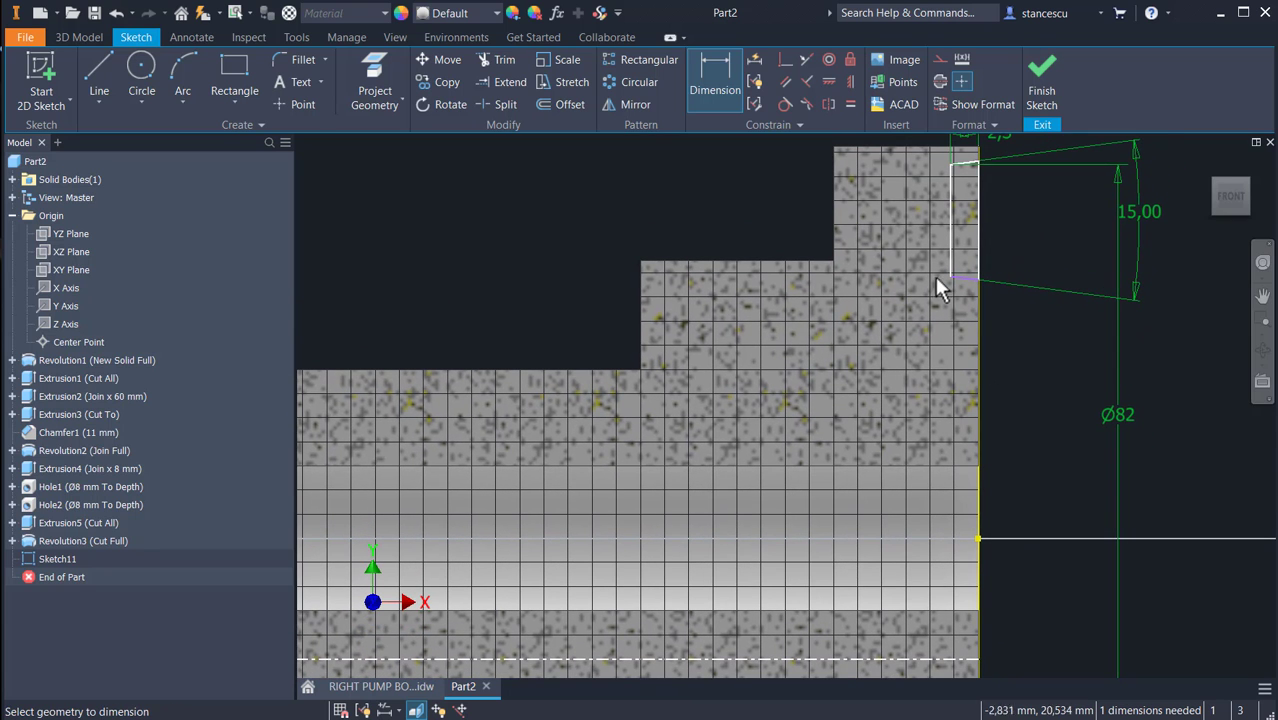
click(953, 276)
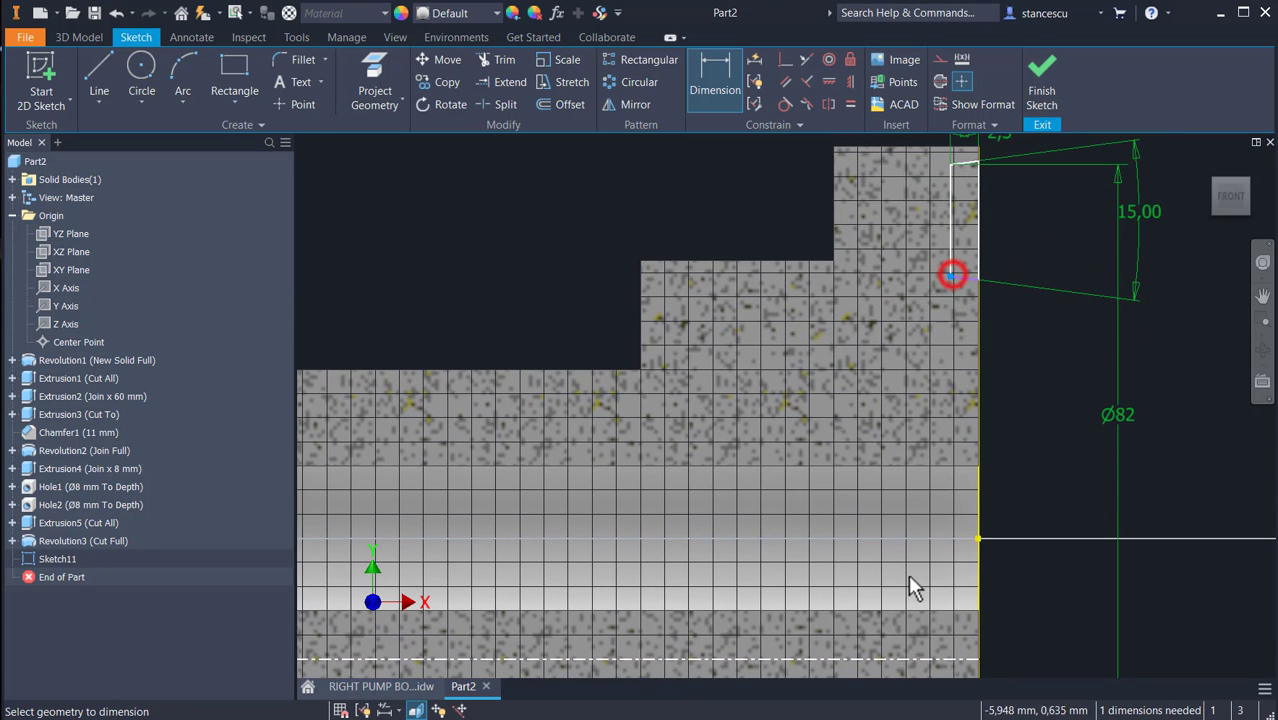
click(928, 661)
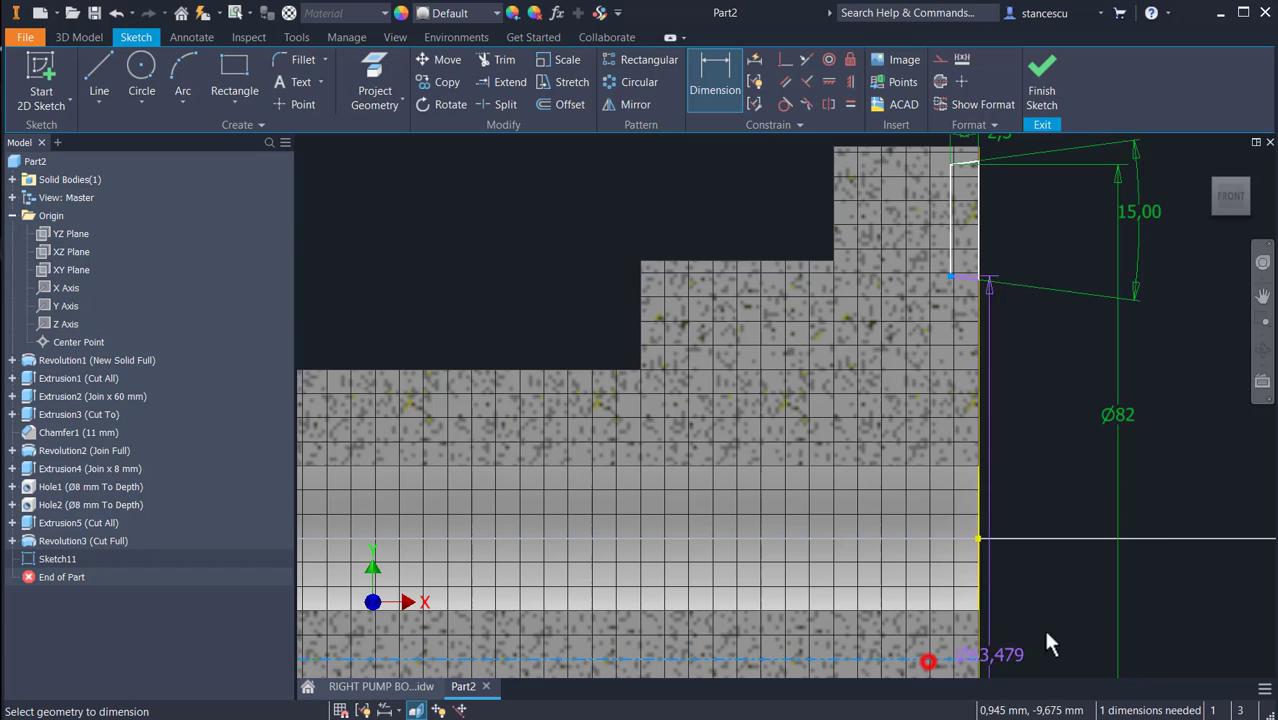
click(1083, 467)
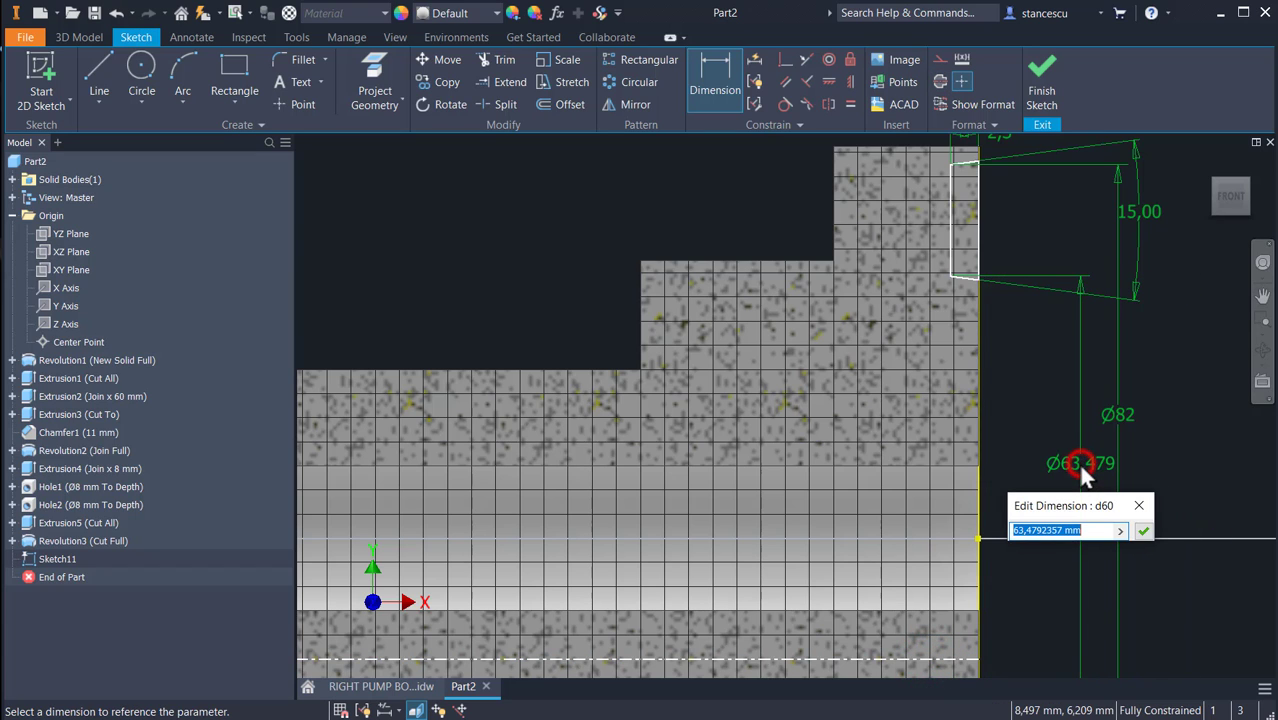
text(75)
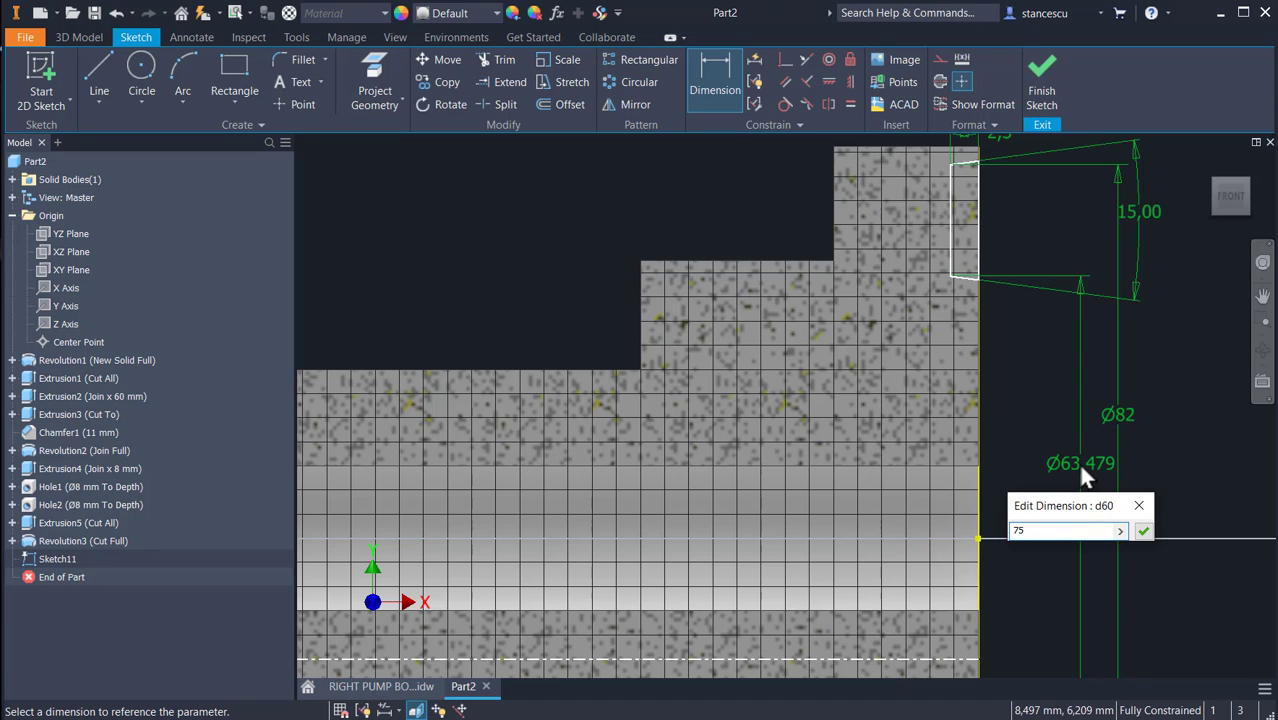
key(Return)
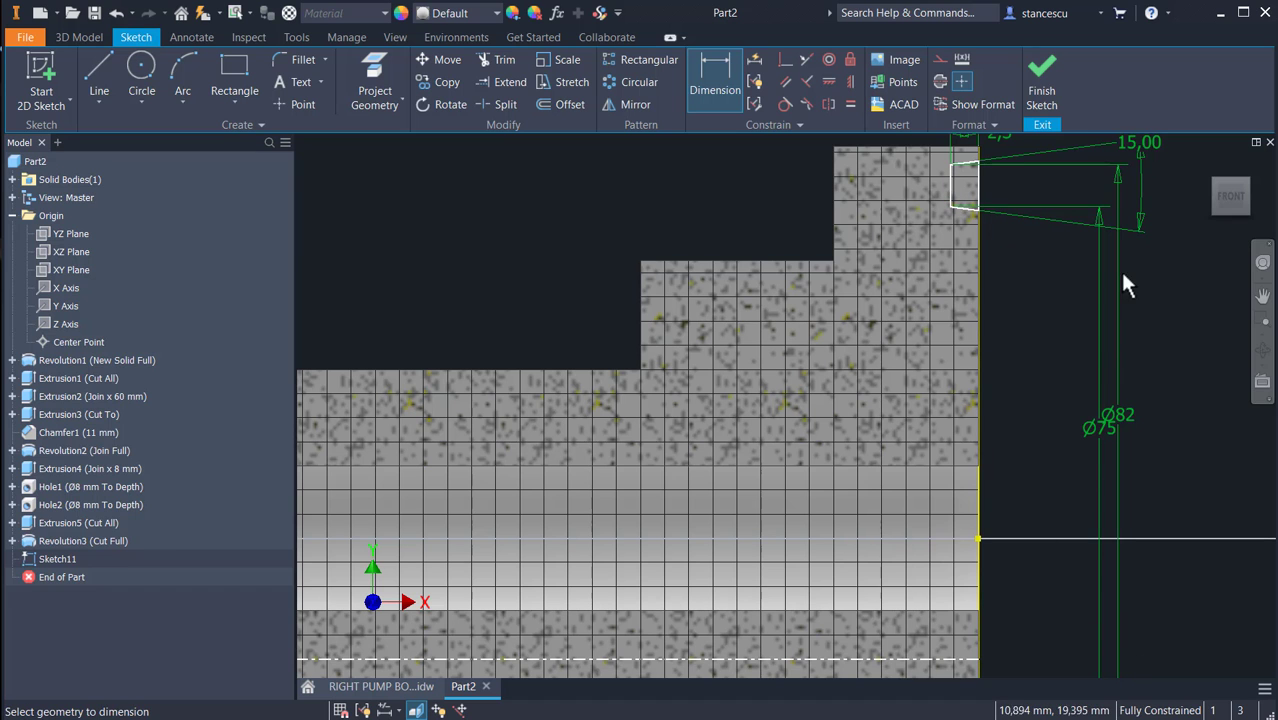
- Finish the sketch and cut the groove into the flange's end face by revolving the profile a full 360 degrees around the centerline
click(1062, 110)
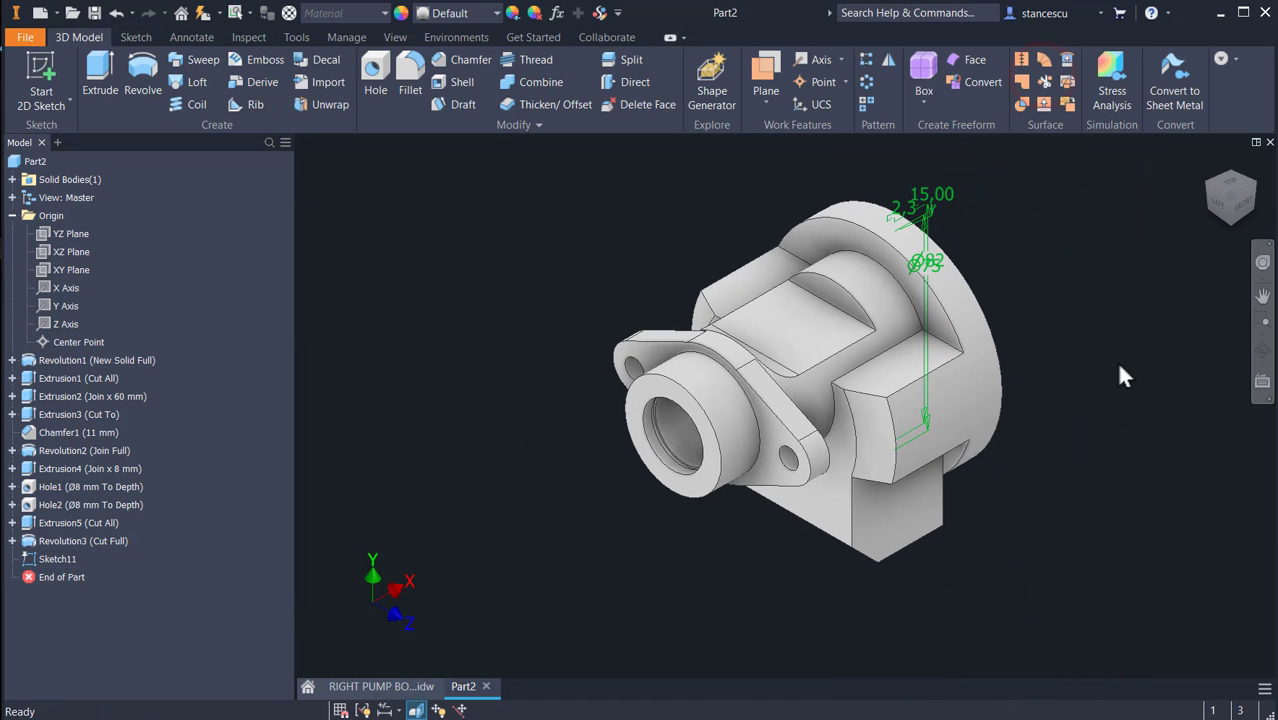
click(1258, 196)
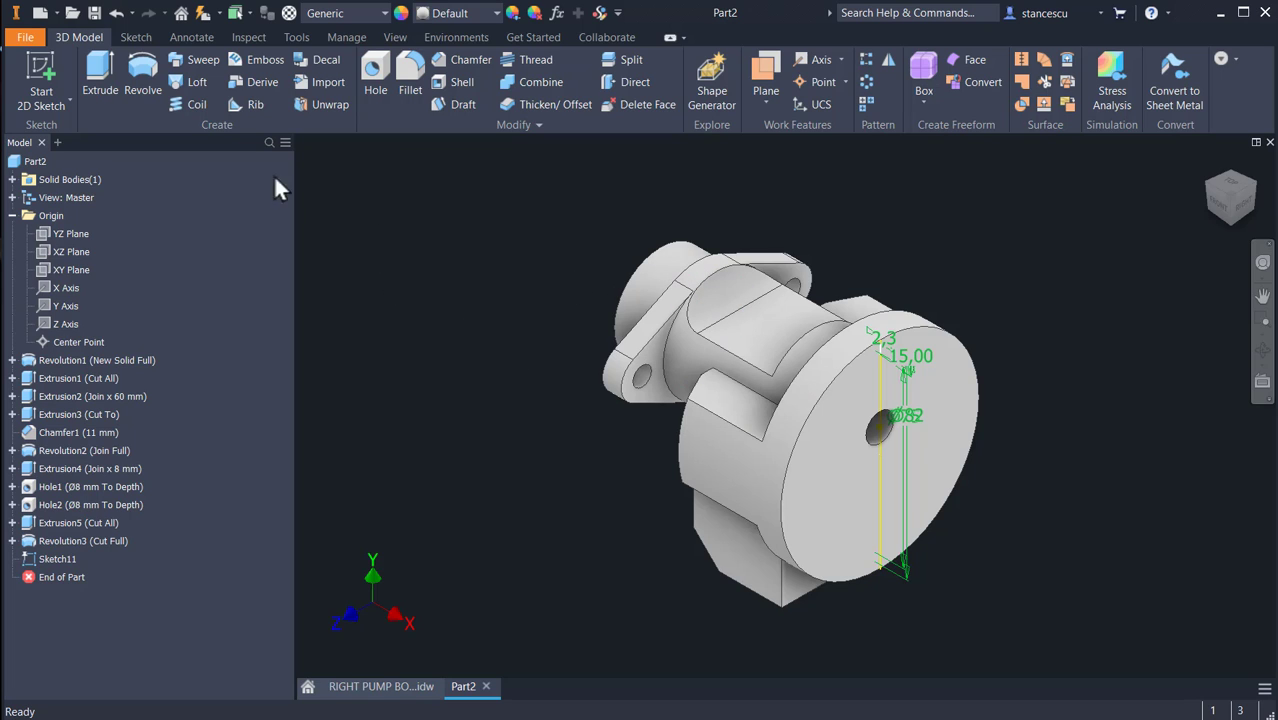
click(143, 76)
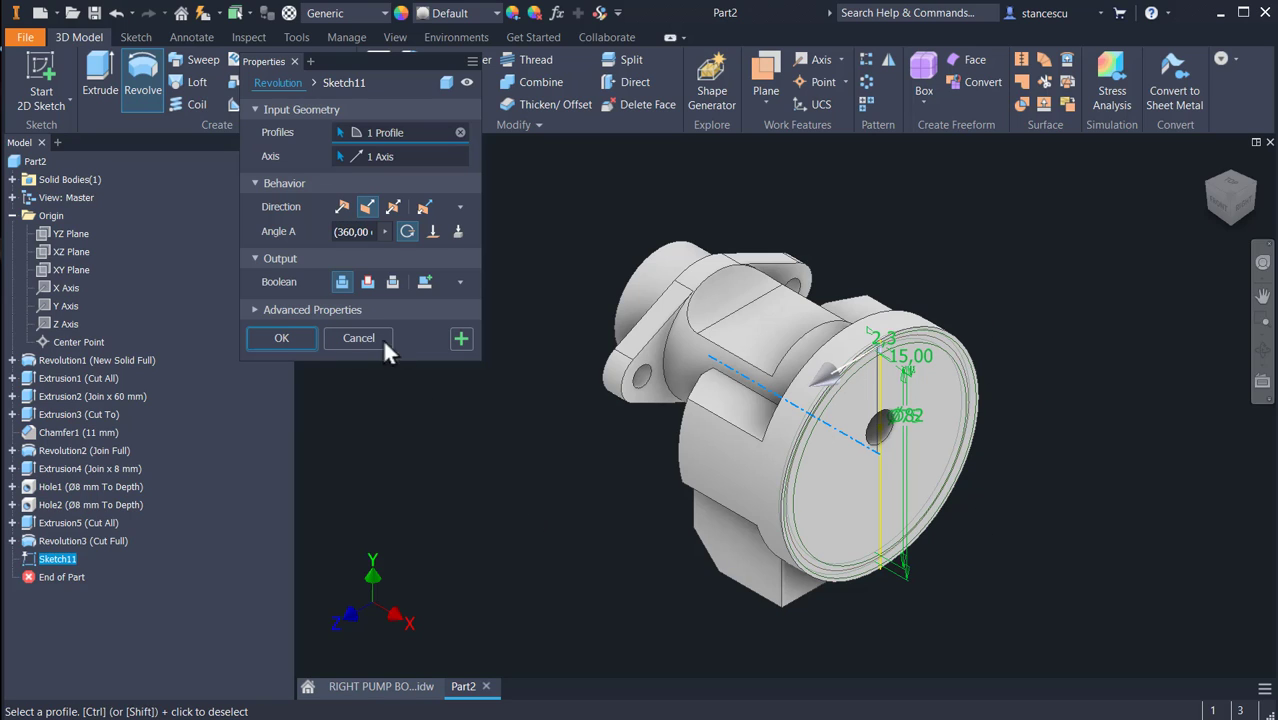
click(363, 282)
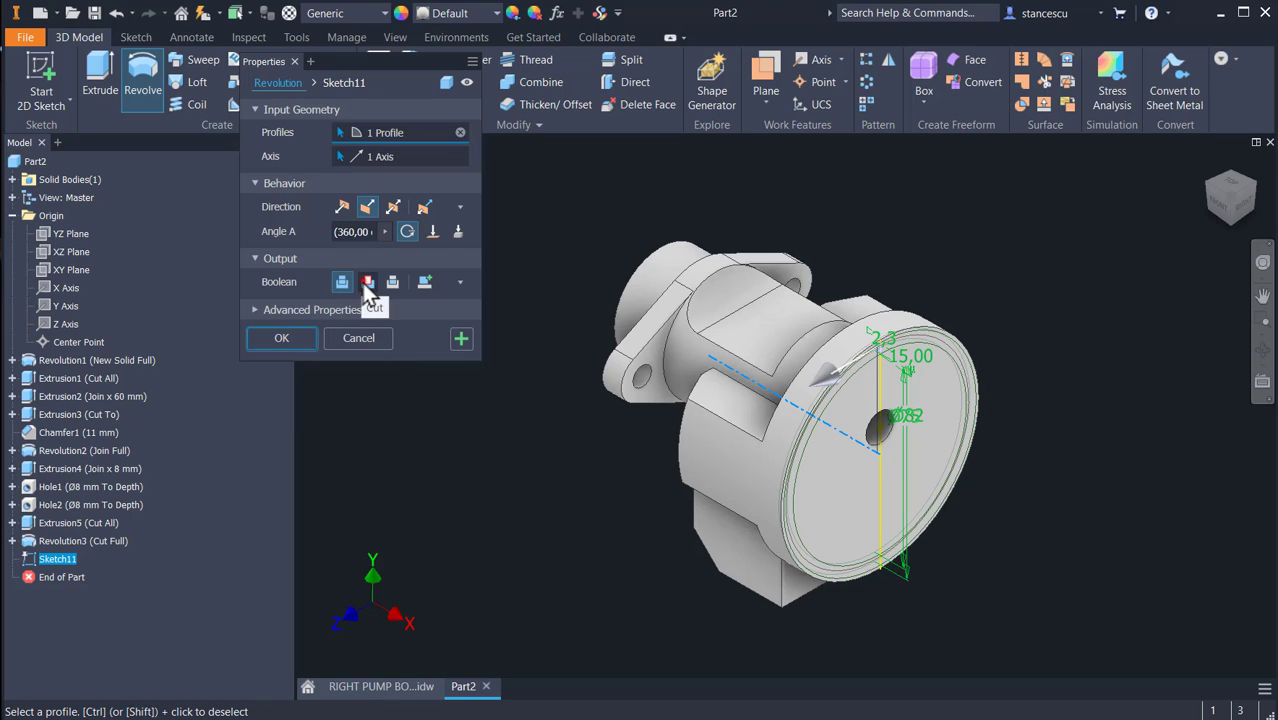
click(283, 338)
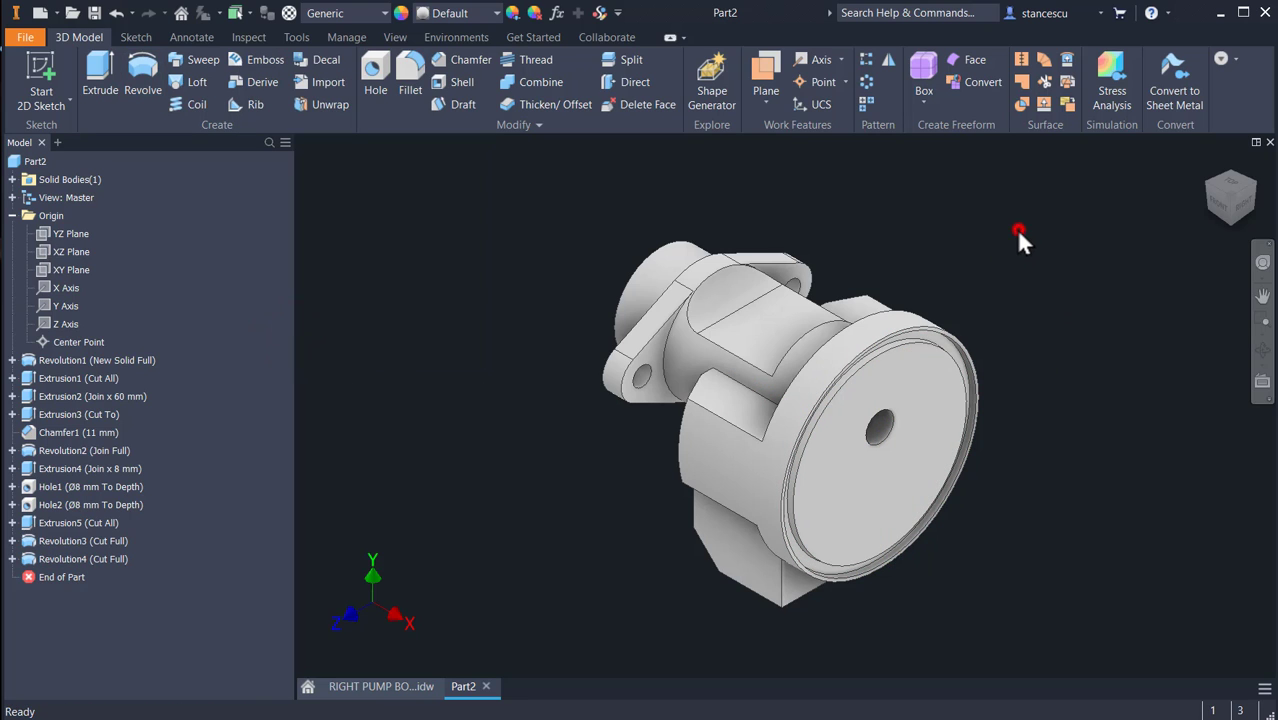
- Examine the RIGHT PUMP BODY drawing's section view for the dimensions of the threaded cross bore through the lower block
key(F6)
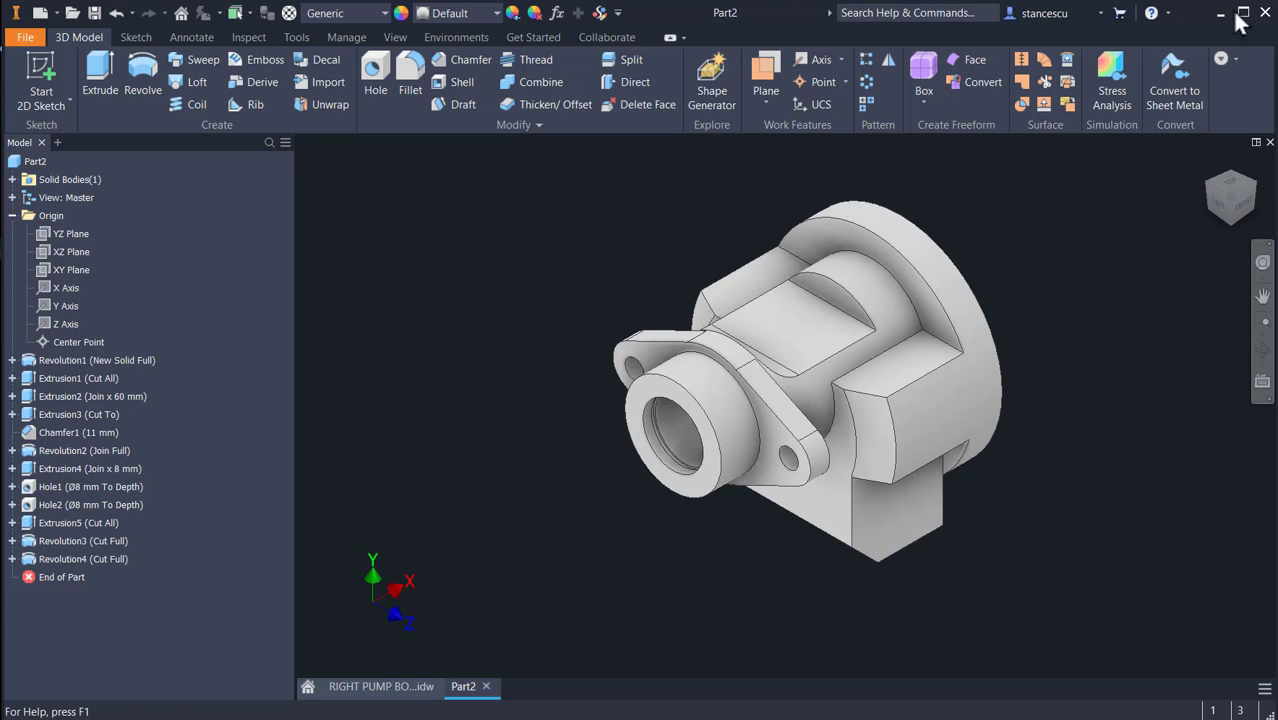
click(385, 687)
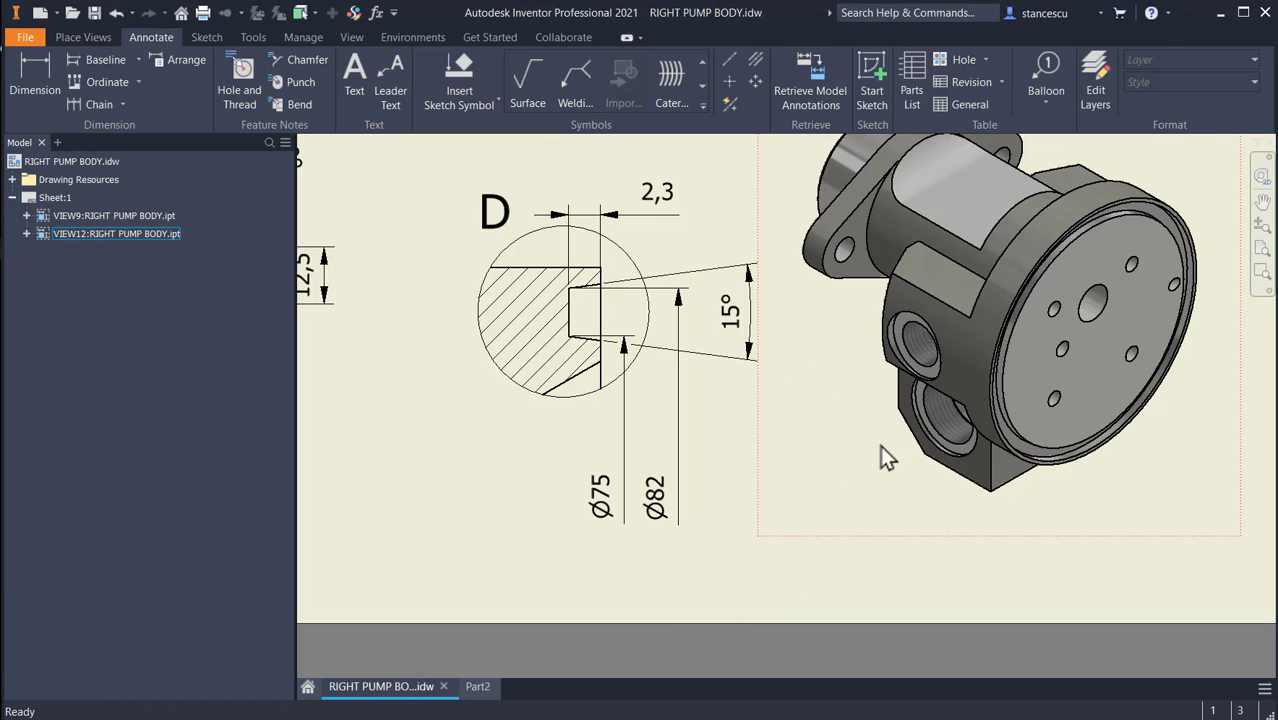
scroll(948, 425, up, 3)
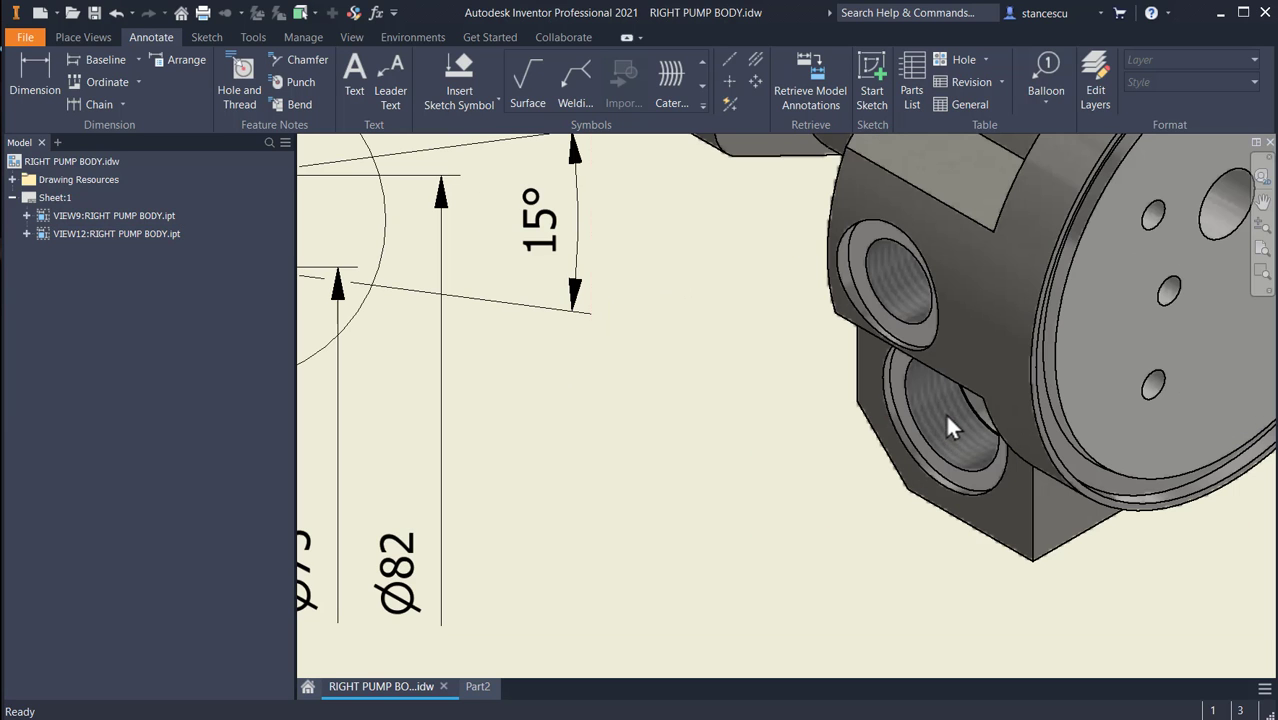
scroll(933, 437, down, 2)
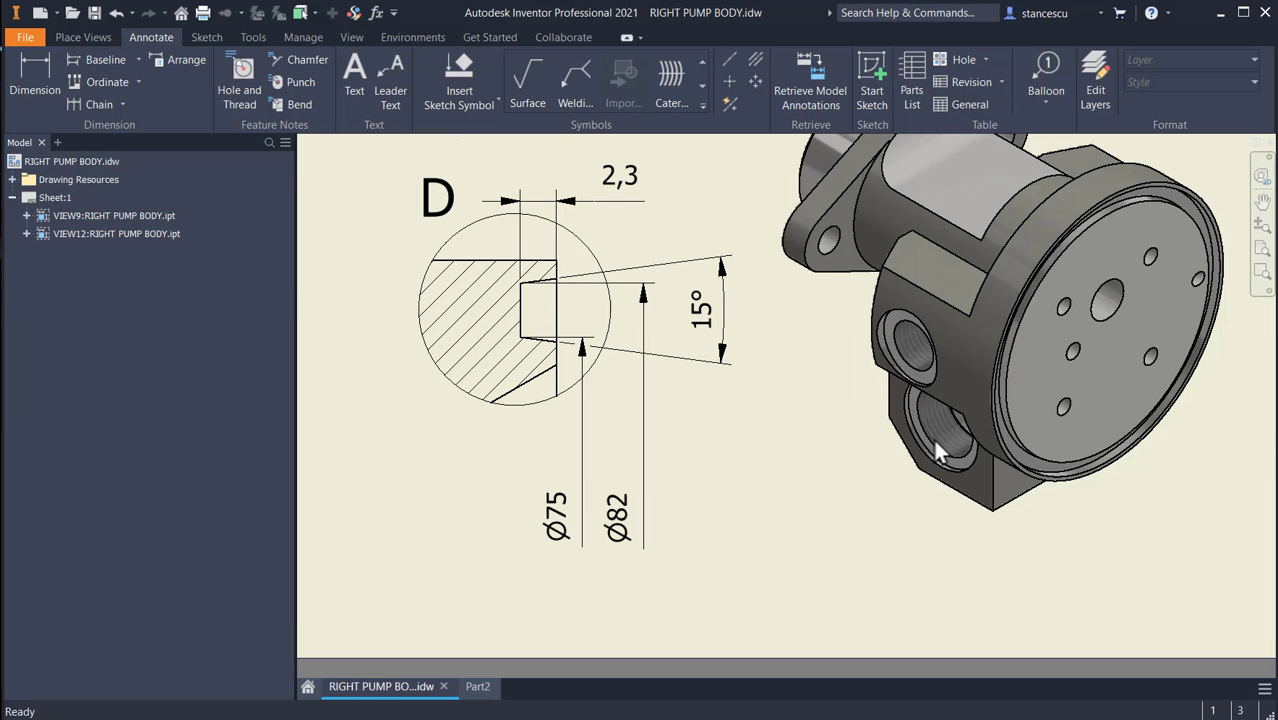
mouse_move(861, 465)
middle_down()
mouse_move(947, 505)
mouse_move(920, 493)
mouse_move(902, 437)
mouse_move(905, 680)
mouse_move(819, 599)
mouse_move(511, 601)
middle_up()
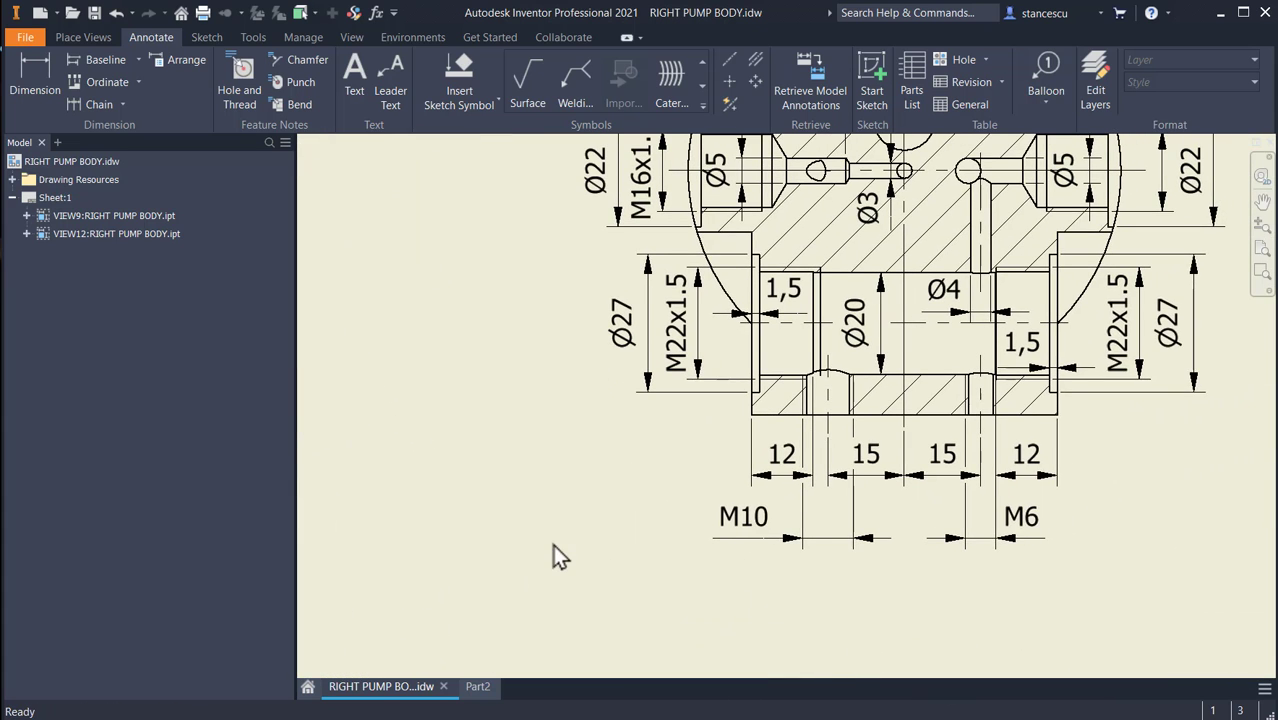
scroll(1010, 320, up, 3)
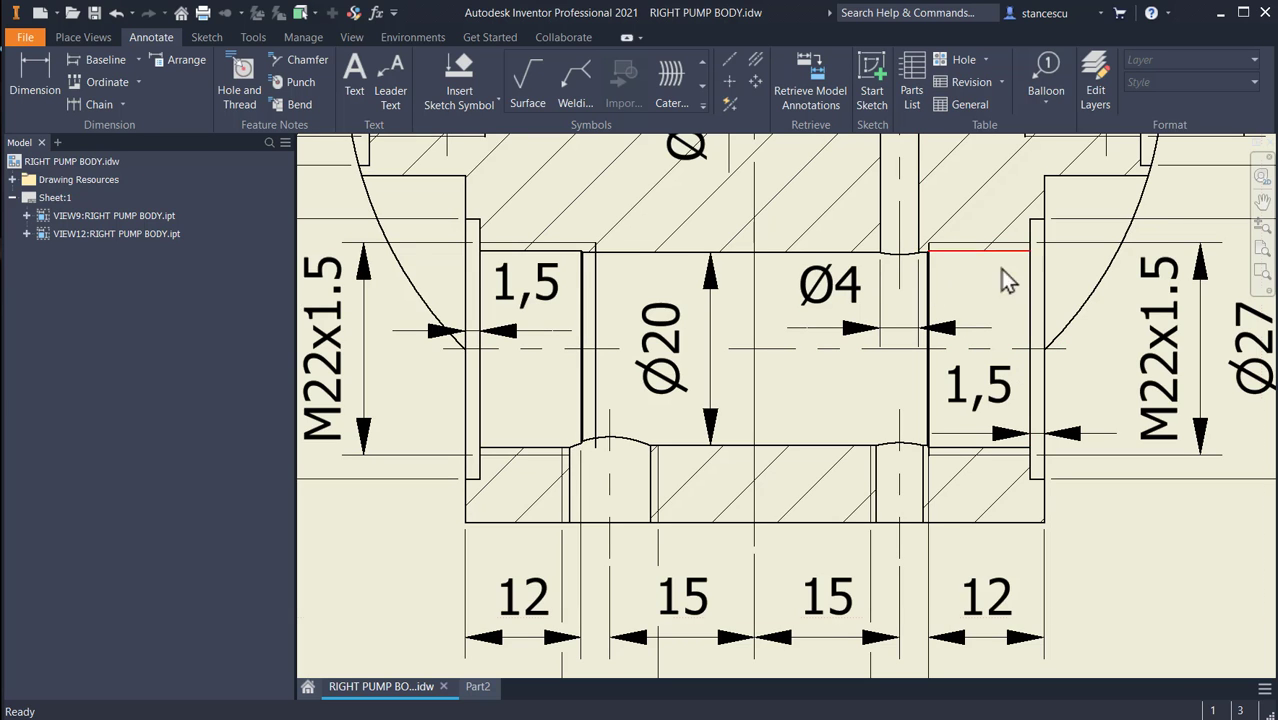
scroll(950, 430, down, 2)
scroll(980, 372, up, 3)
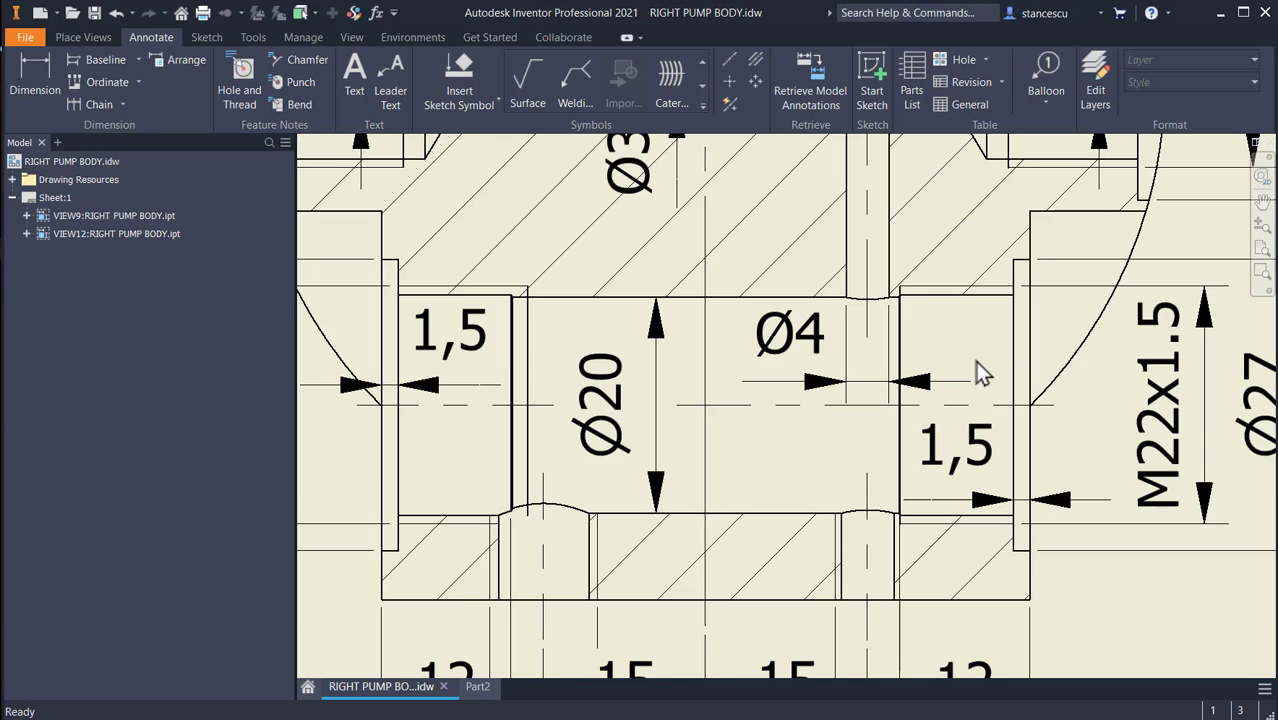
middle_drag(1075, 330, 1028, 306)
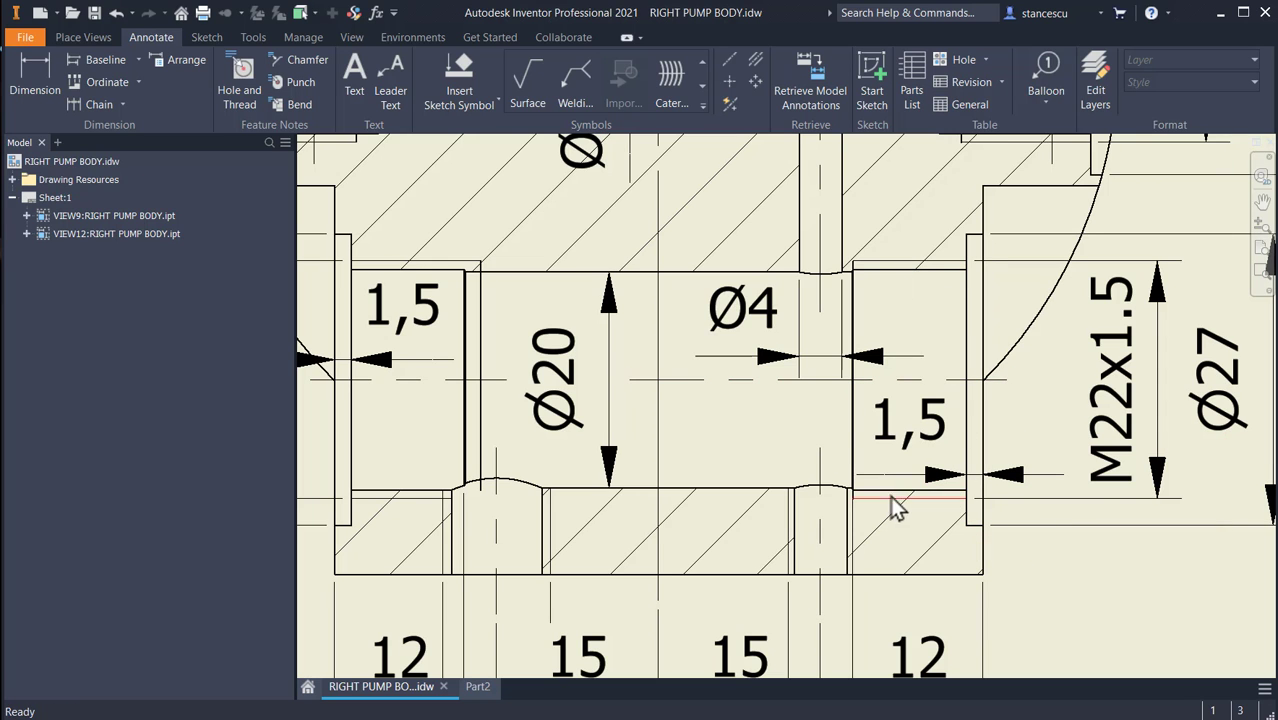
scroll(1068, 431, down, 5)
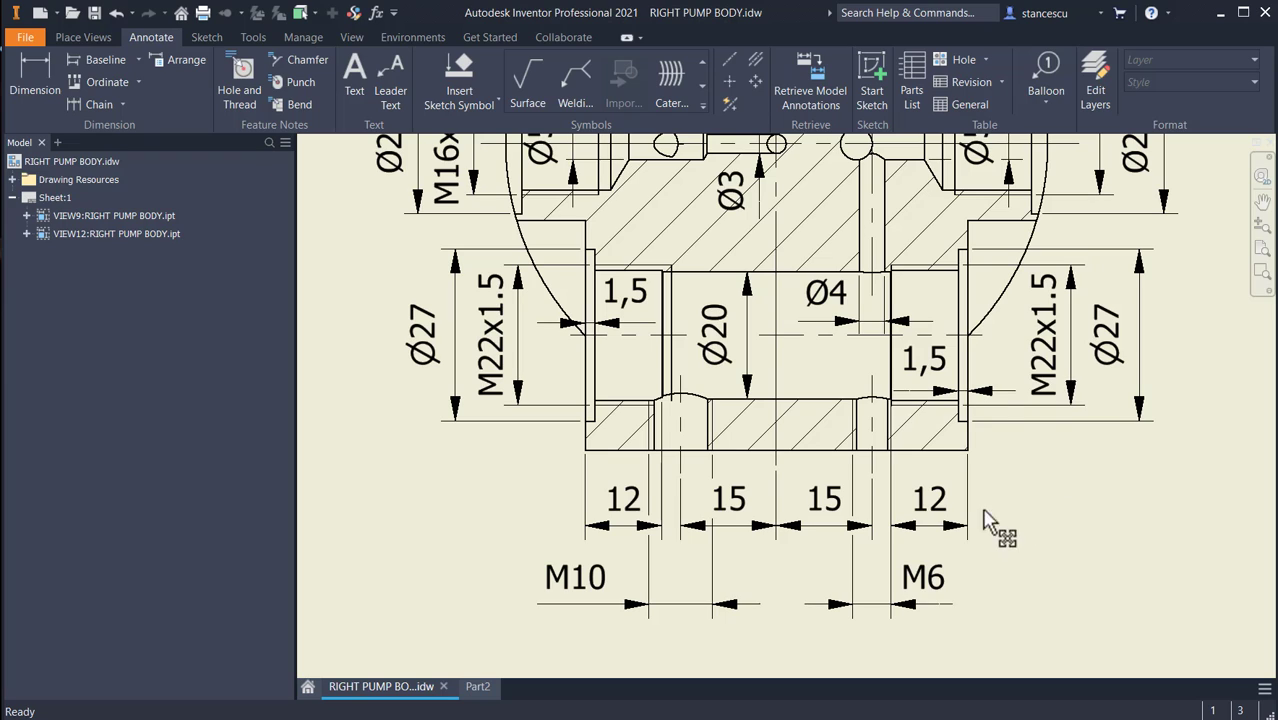
- Examine the thread callout, thread depth and counterbore depth at one end of the cross bore in section B-B
click(1062, 393)
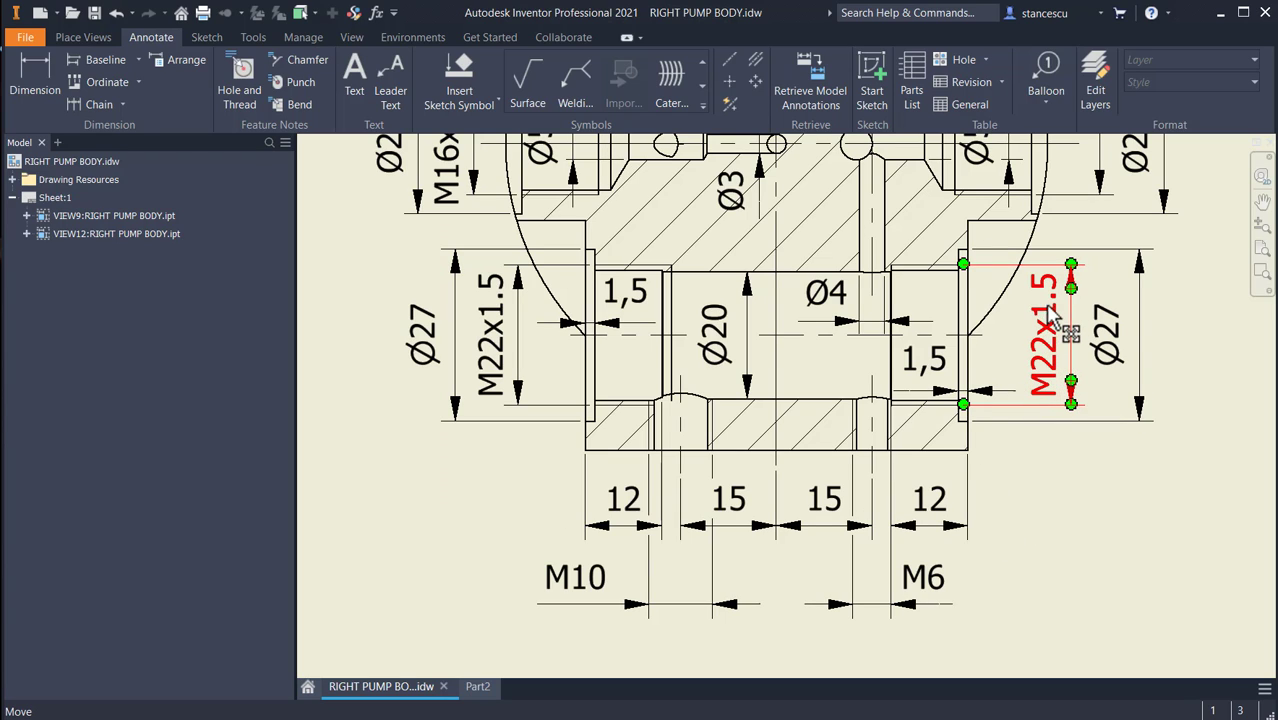
click(1041, 491)
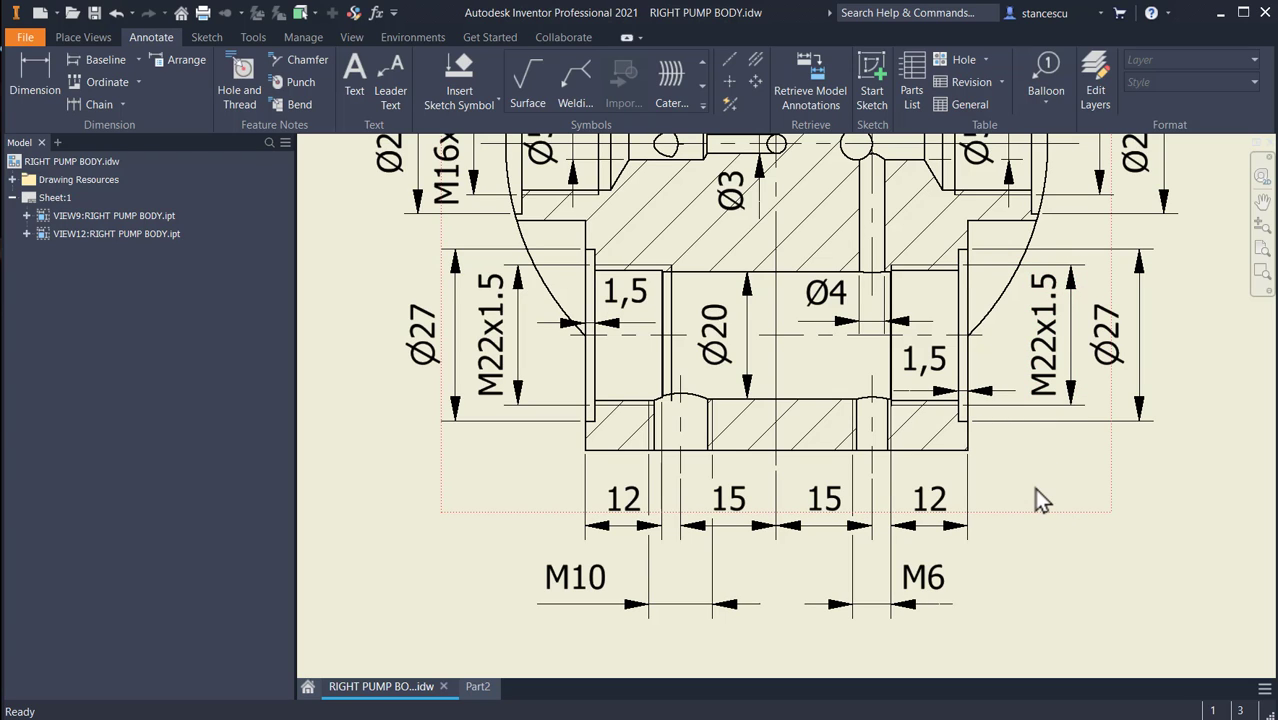
click(911, 580)
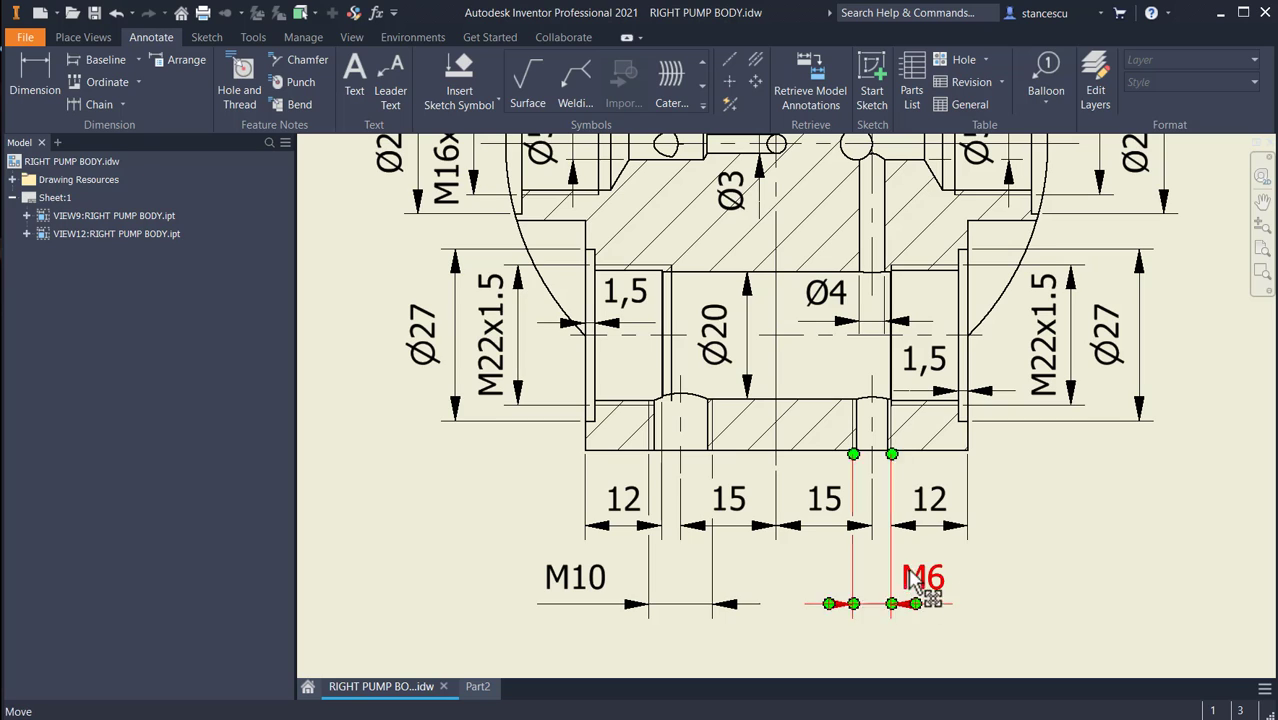
click(941, 532)
click(925, 528)
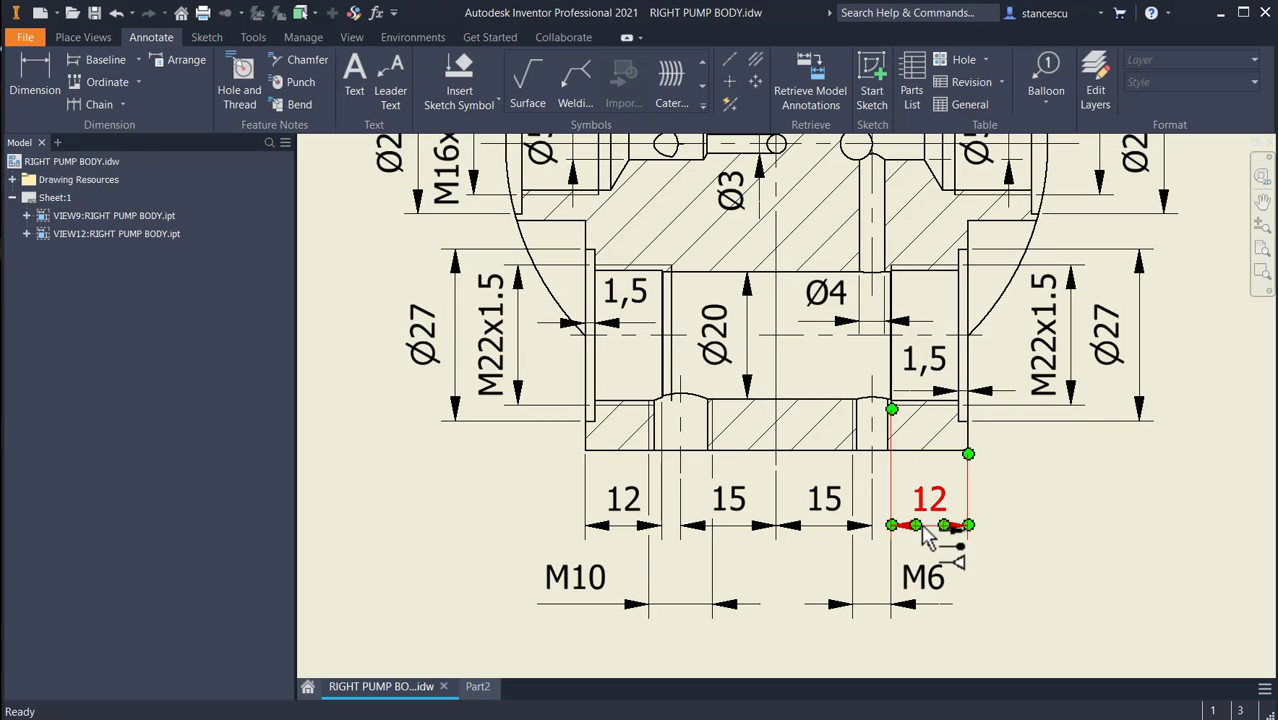
click(962, 392)
key(Escape)
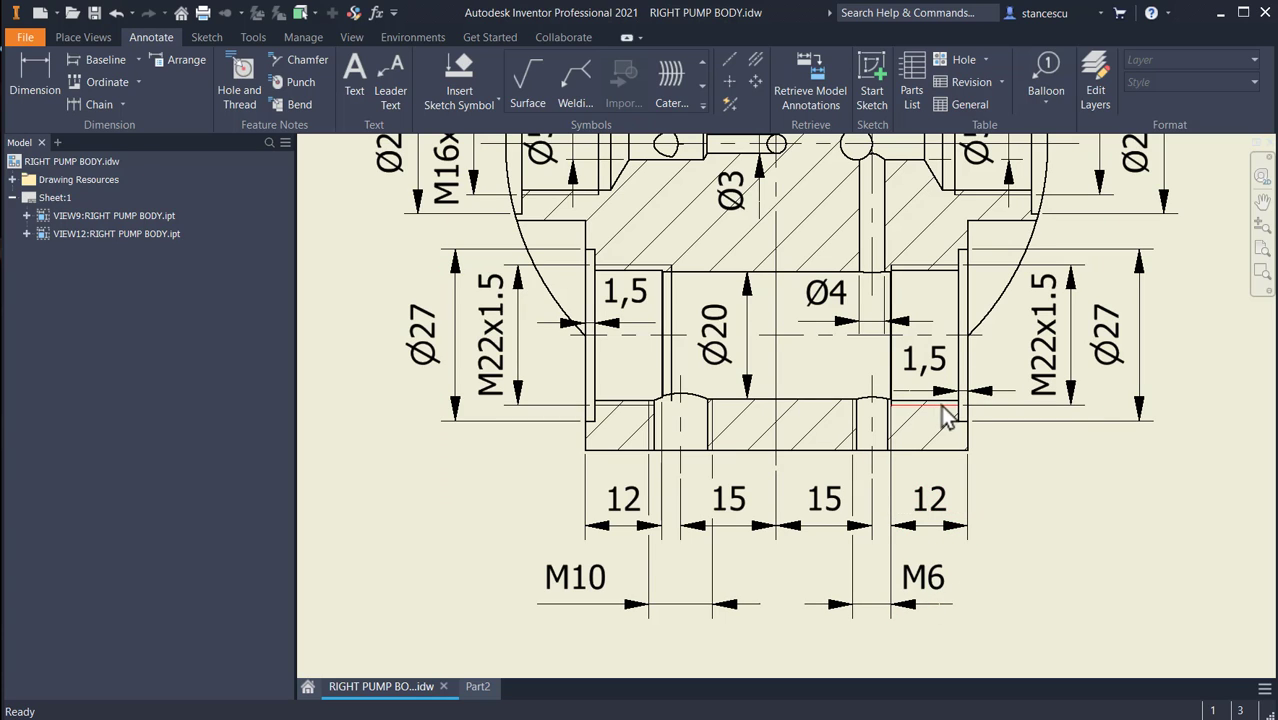
click(945, 415)
key(Escape)
- Examine section B-B up close where the threaded end meets the plain bore, and check the counterbore diameter callout
scroll(902, 285, up, 5)
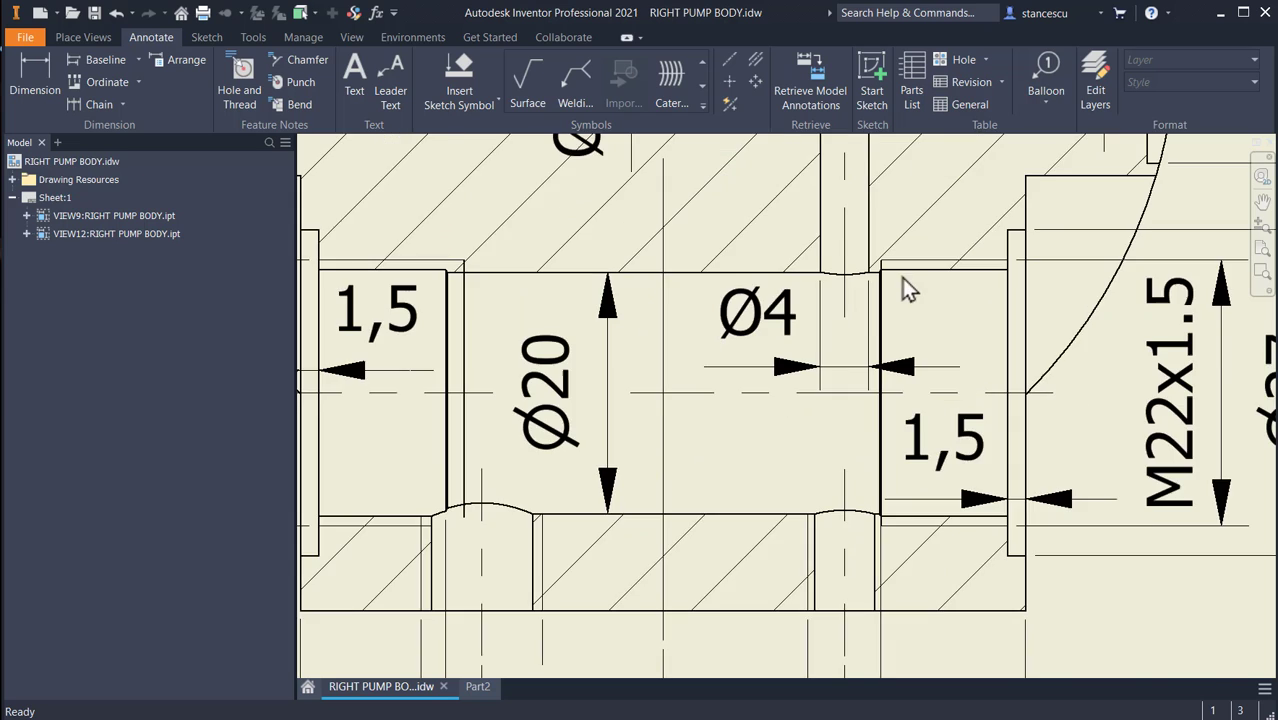
scroll(905, 293, up, 2)
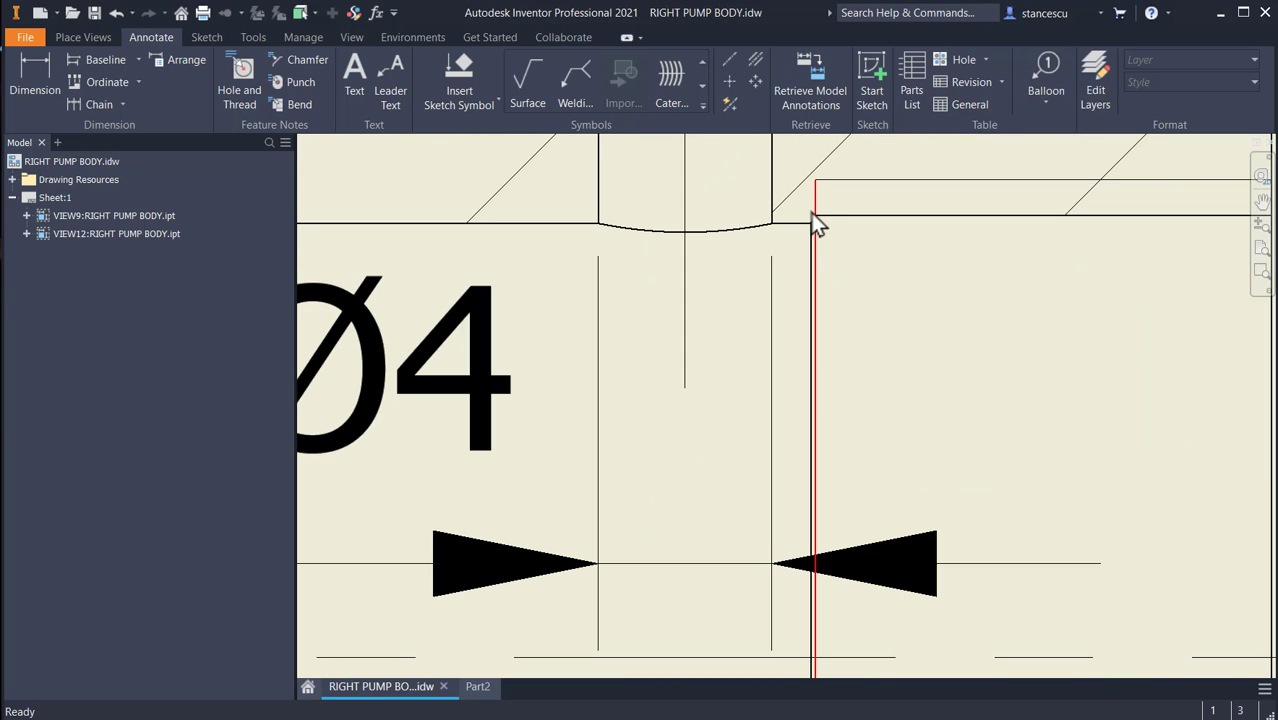
scroll(810, 265, down, 4)
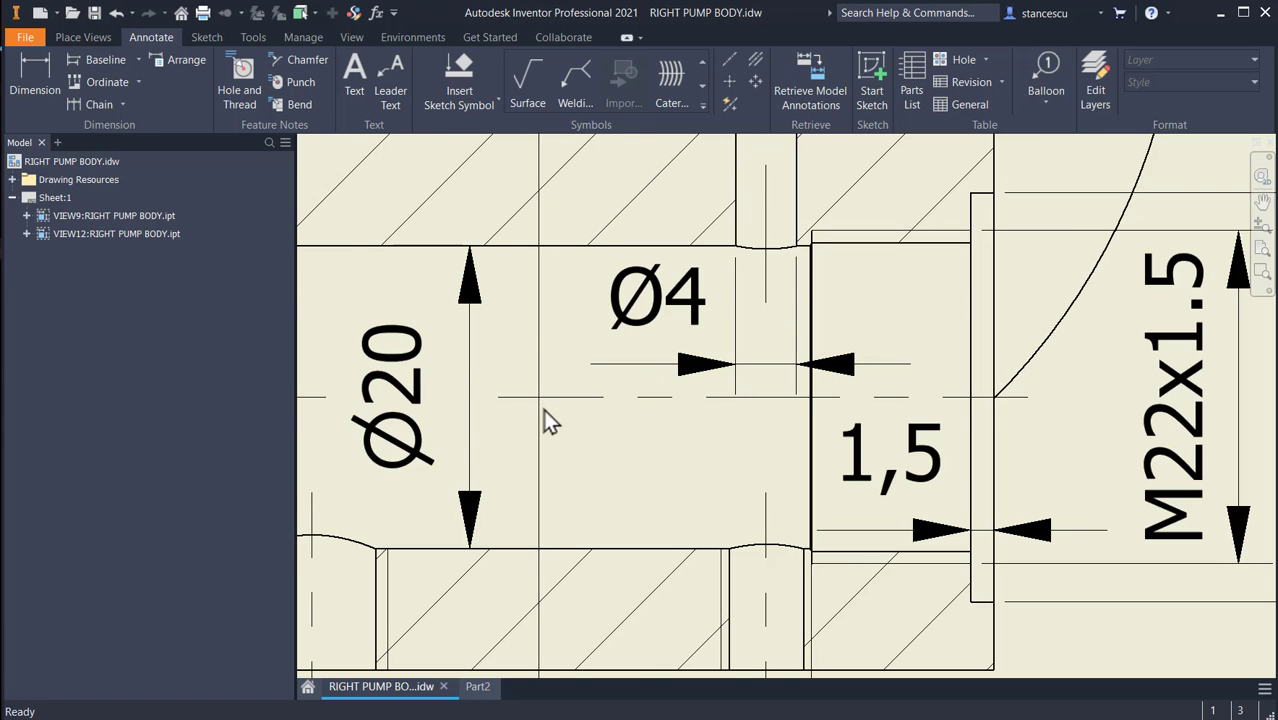
scroll(551, 422, down, 3)
mouse_move(622, 434)
middle_down()
mouse_move(935, 400)
mouse_move(919, 401)
middle_up()
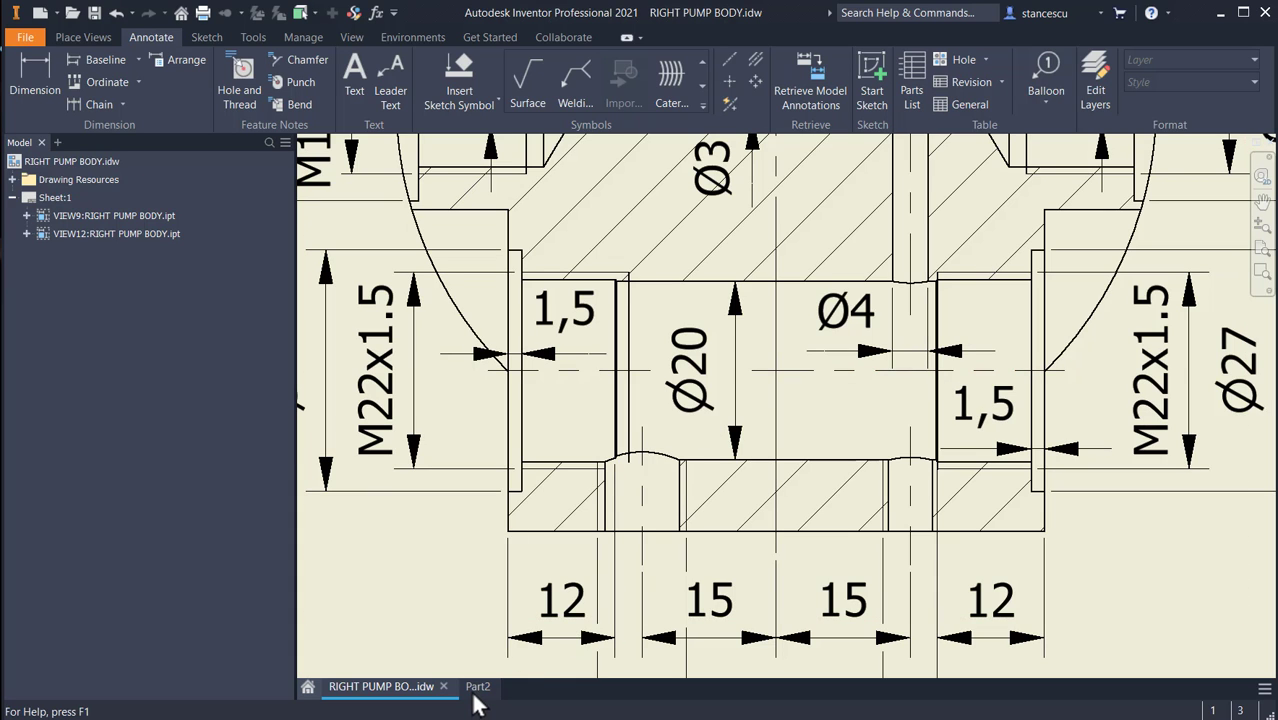
middle_drag(1087, 607, 1020, 575)
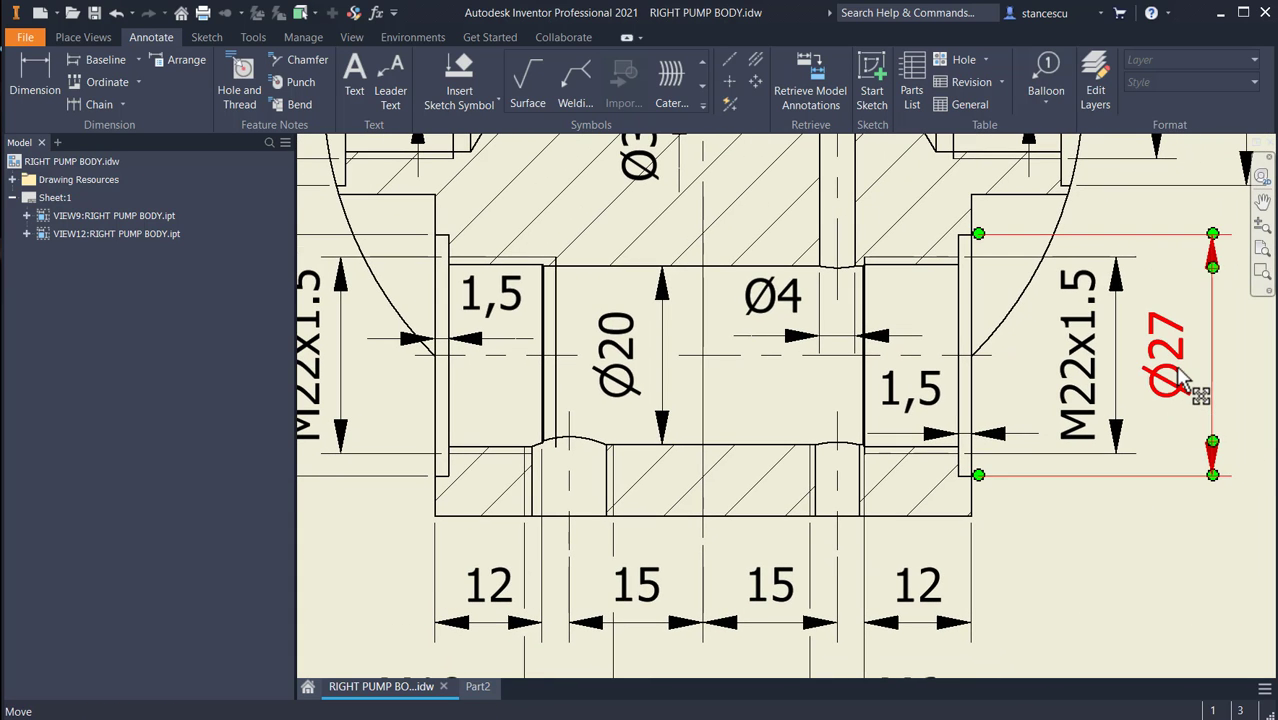
scroll(1116, 509, up, 2)
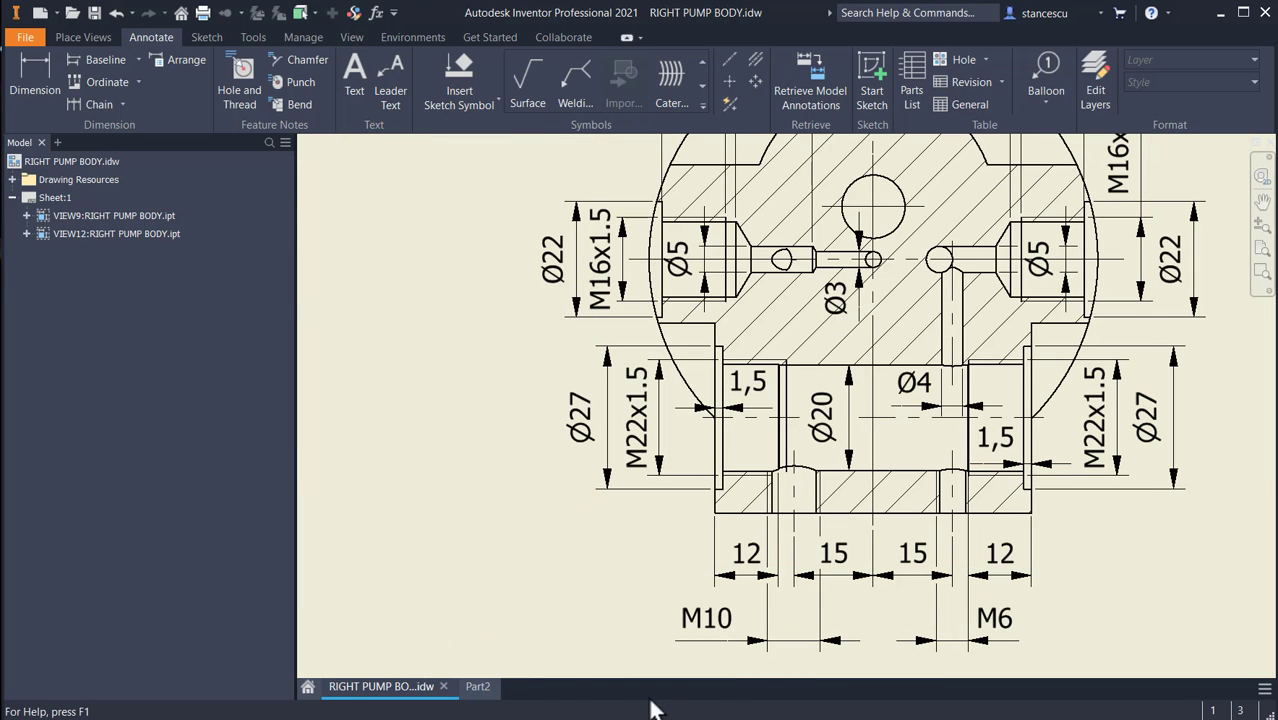
- Examine the drawing's front view for the dimensions locating the cross bore's center from the main axis and the flange's end face
click(478, 687)
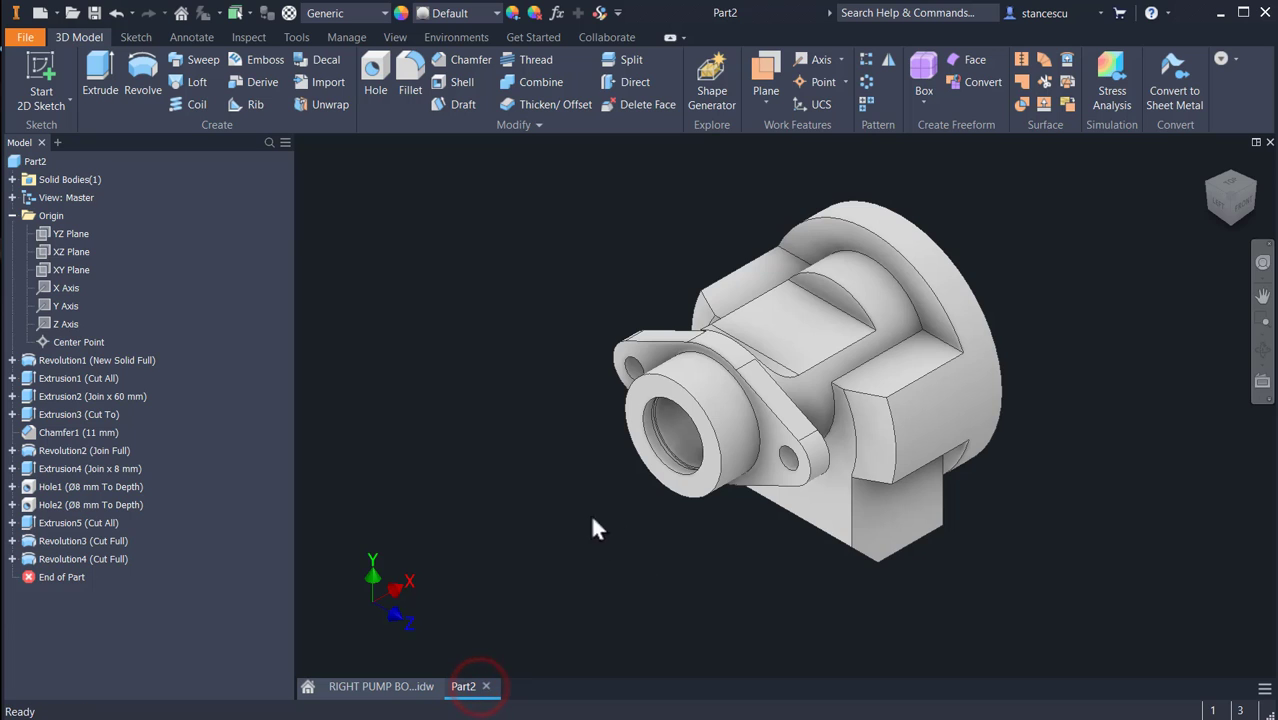
click(395, 686)
scroll(630, 549, down, 3)
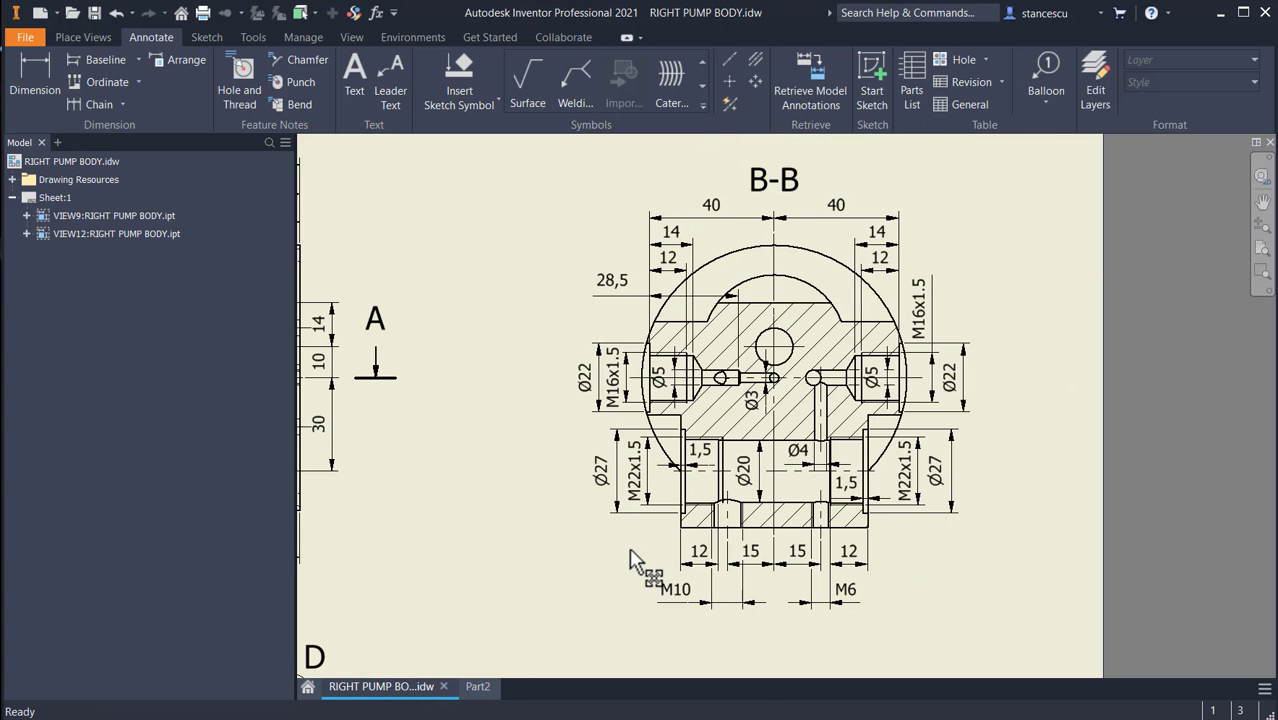
middle_drag(638, 556, 918, 445)
mouse_move(734, 449)
middle_down()
mouse_move(862, 440)
mouse_move(890, 415)
middle_up()
scroll(890, 415, up, 5)
click(830, 270)
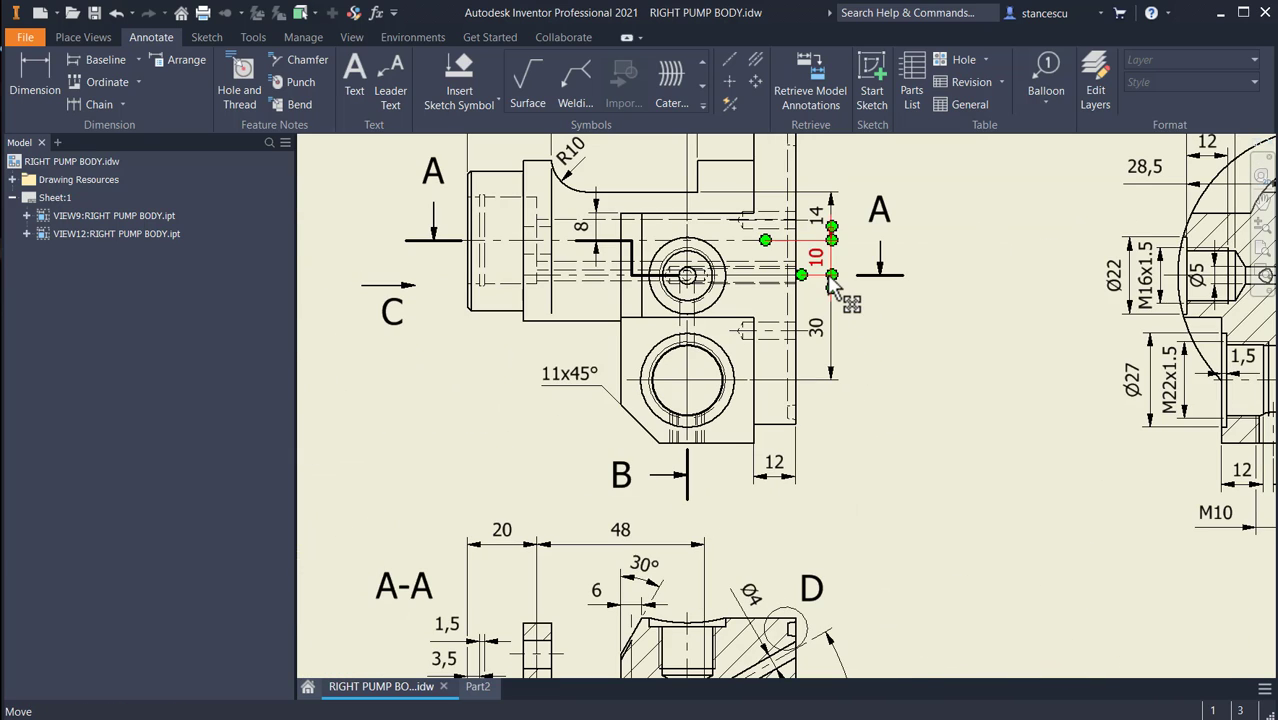
key(Escape)
middle_drag(887, 304, 922, 403)
click(828, 228)
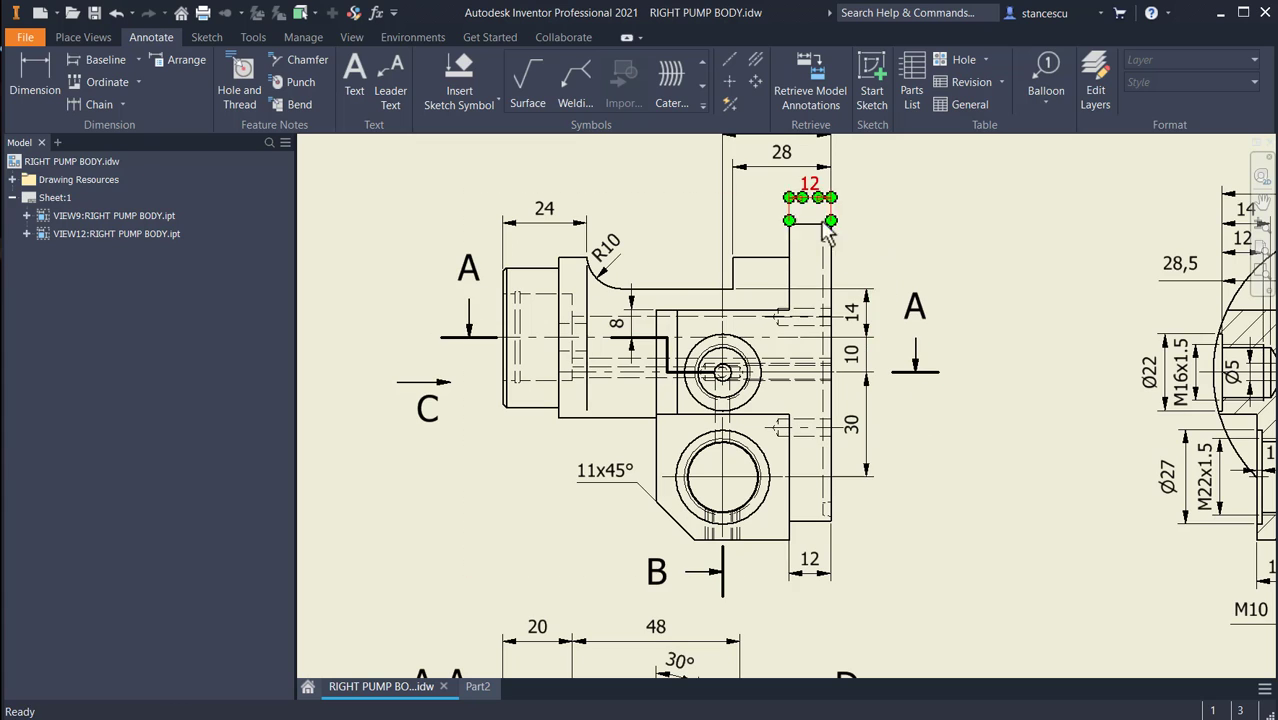
key(Escape)
click(795, 338)
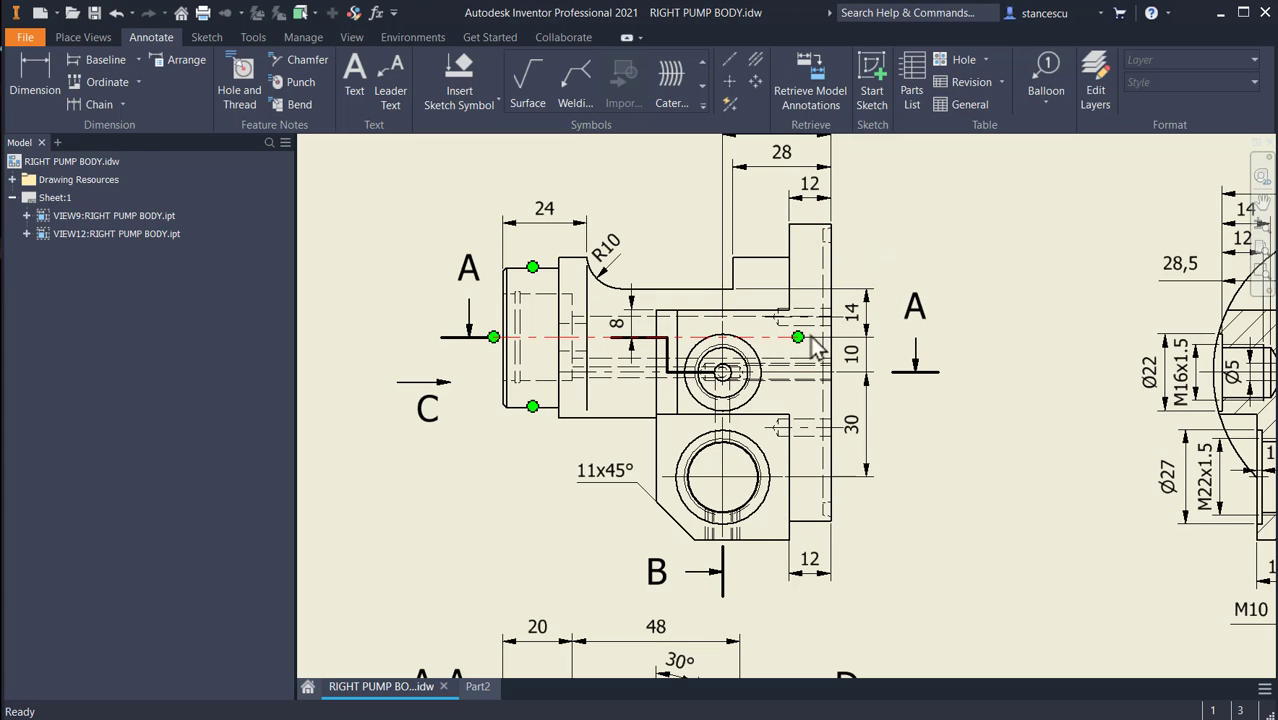
key(Escape)
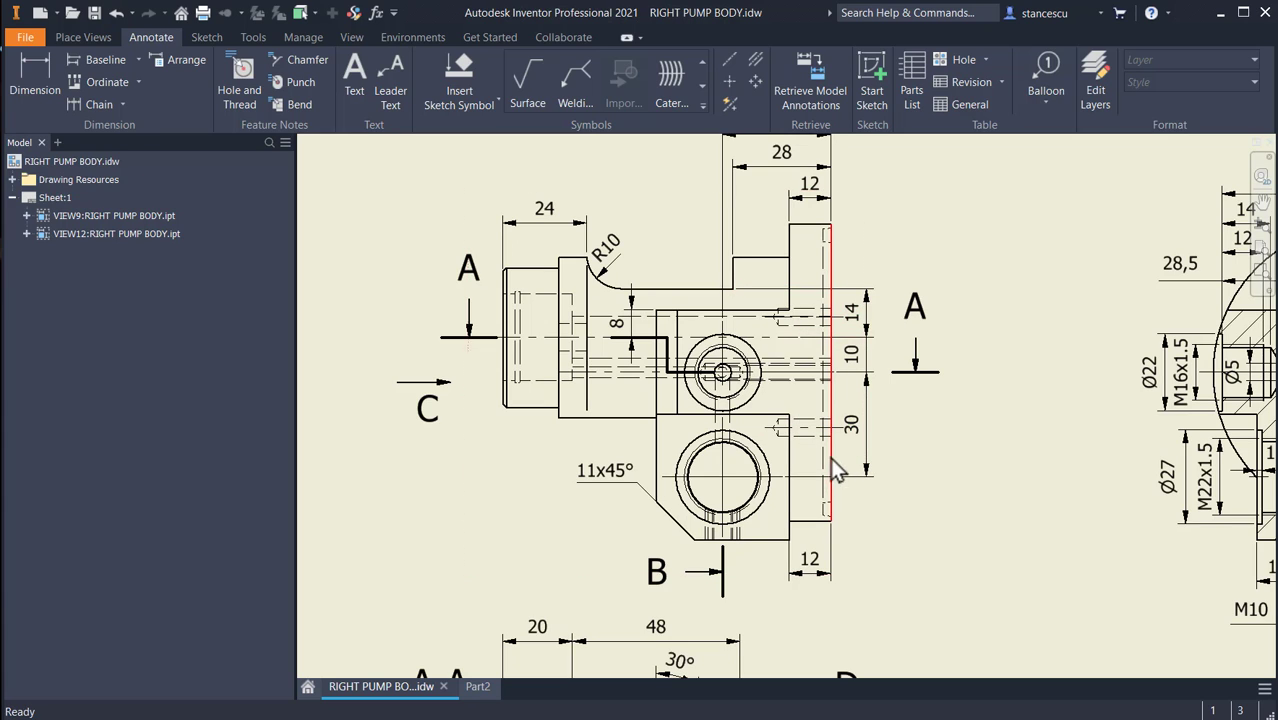
click(864, 445)
click(856, 360)
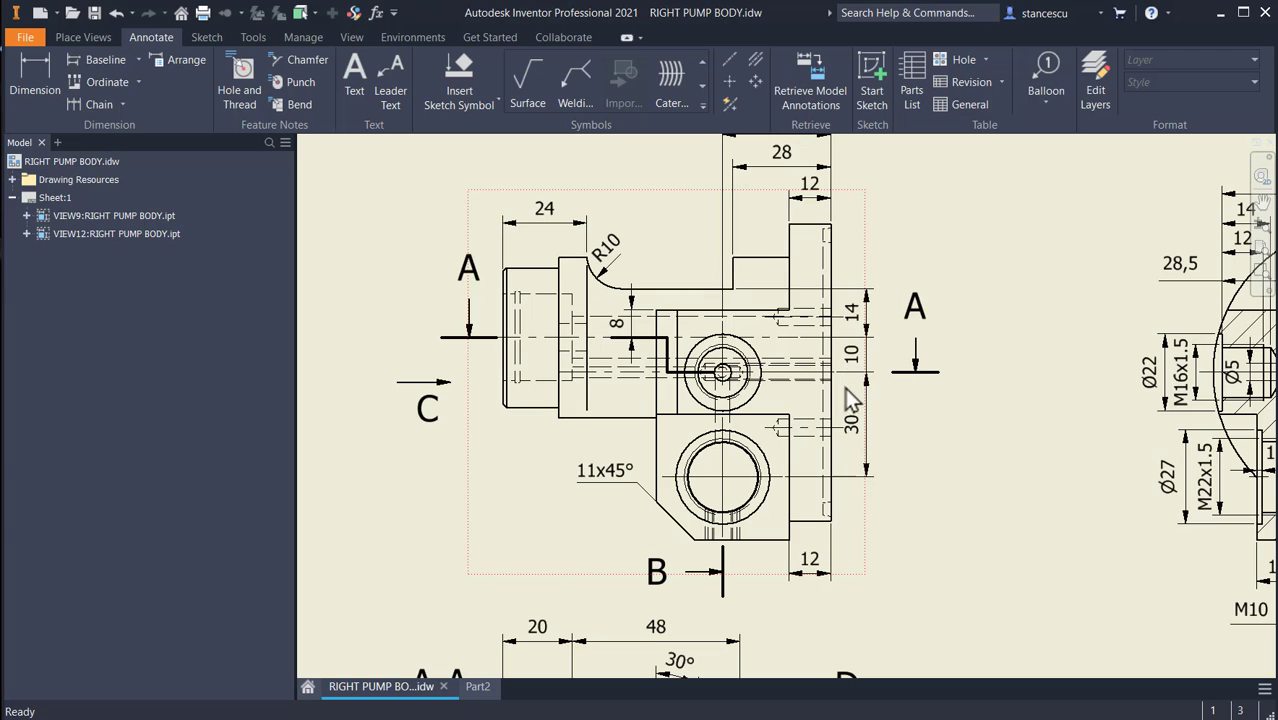
click(828, 340)
click(918, 473)
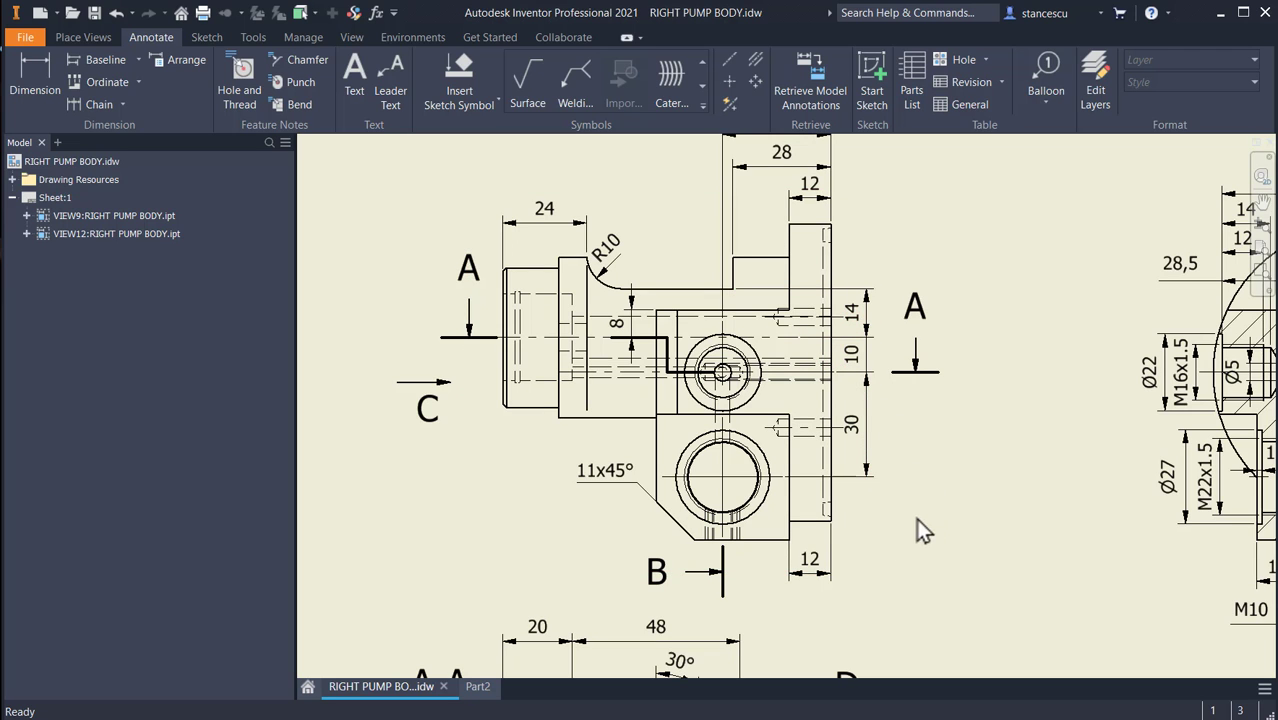
middle_drag(785, 232, 792, 312)
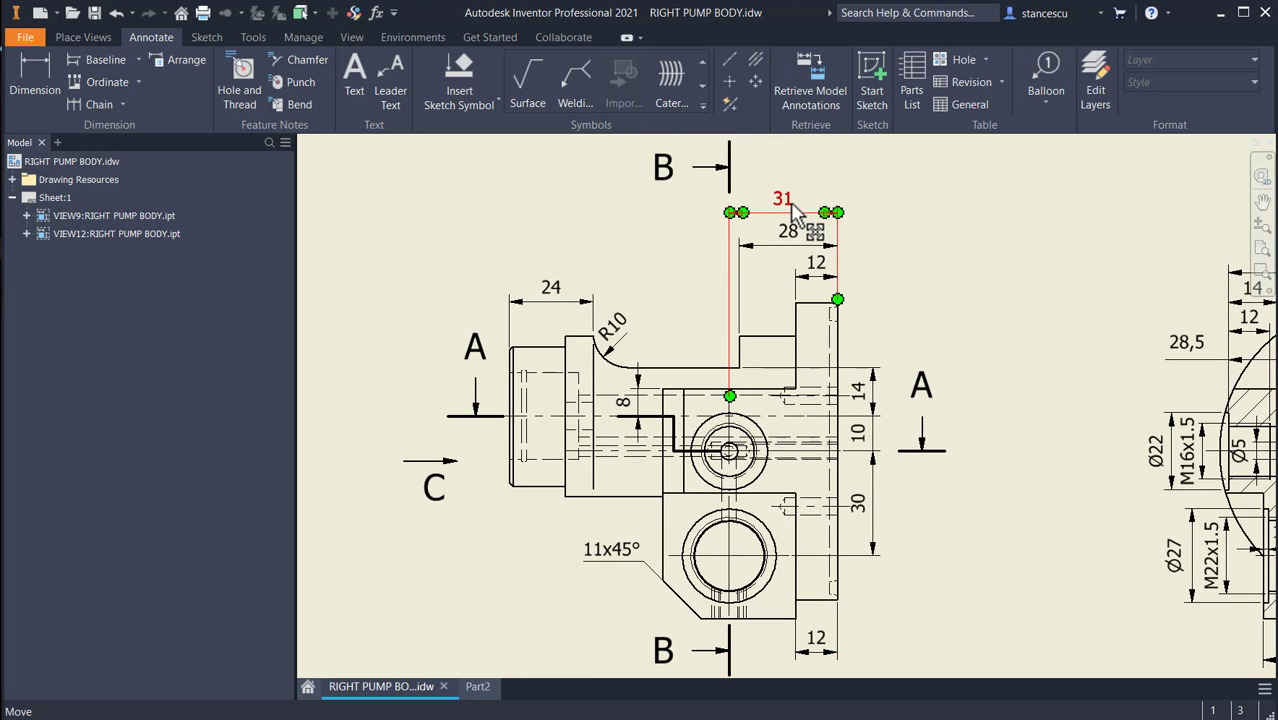
- In Part2, start a sketch on the lower block's side face, slice the graphics and place a center point inside the face
click(478, 687)
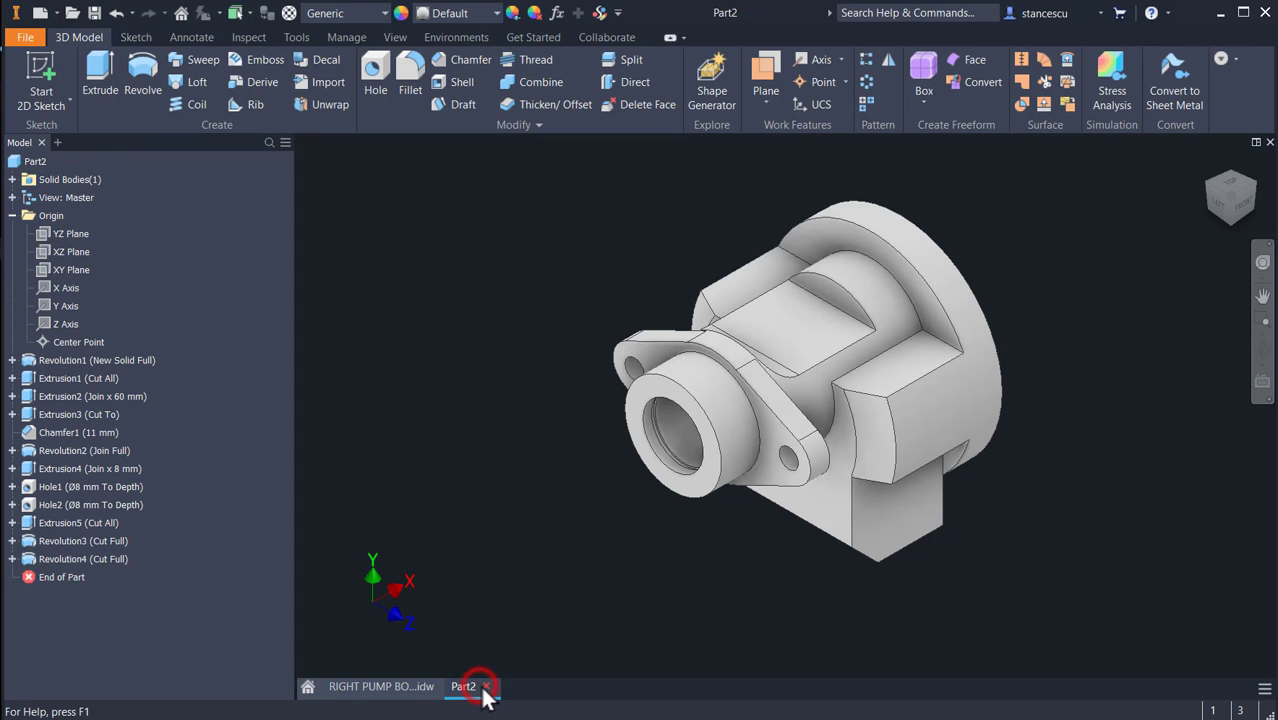
click(896, 517)
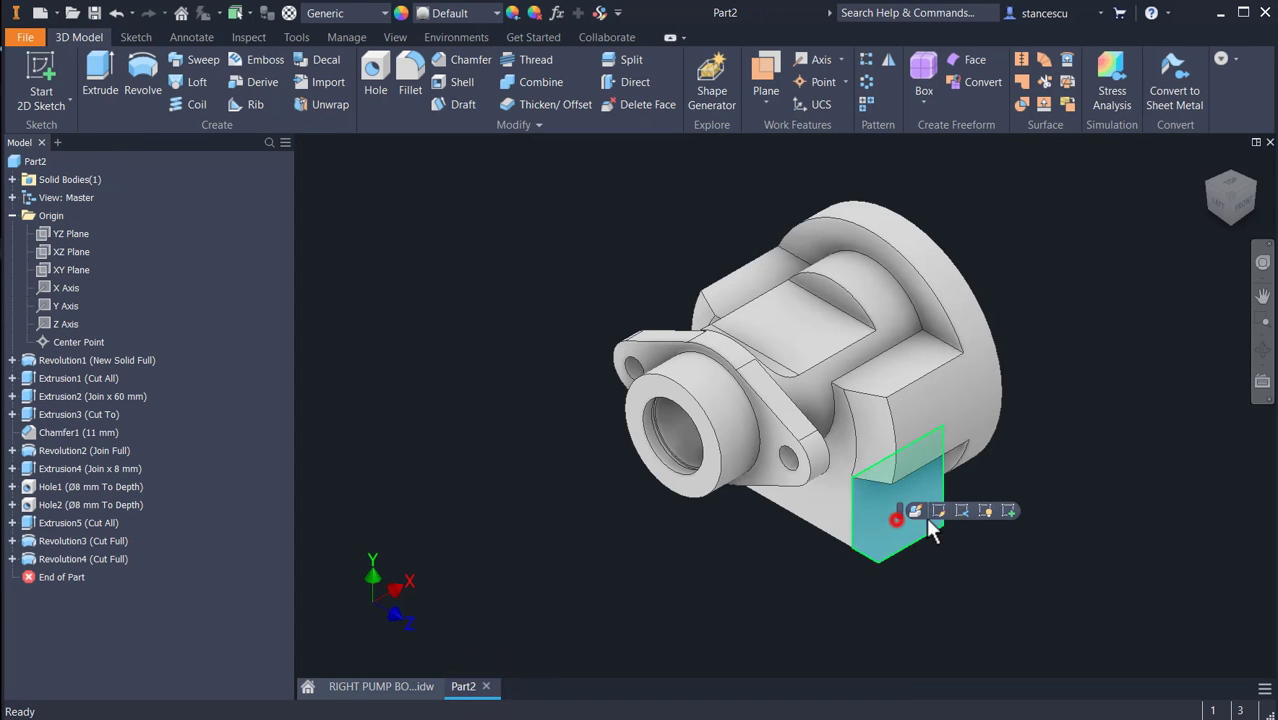
click(1008, 511)
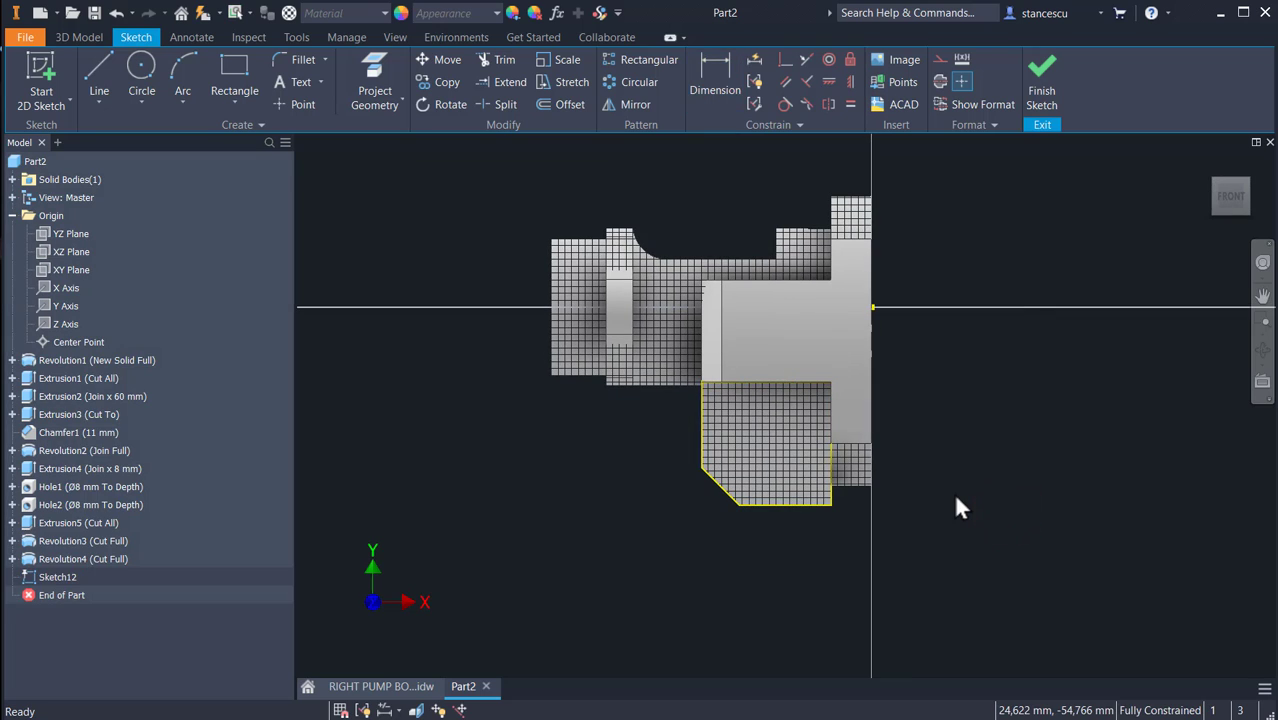
key(F7)
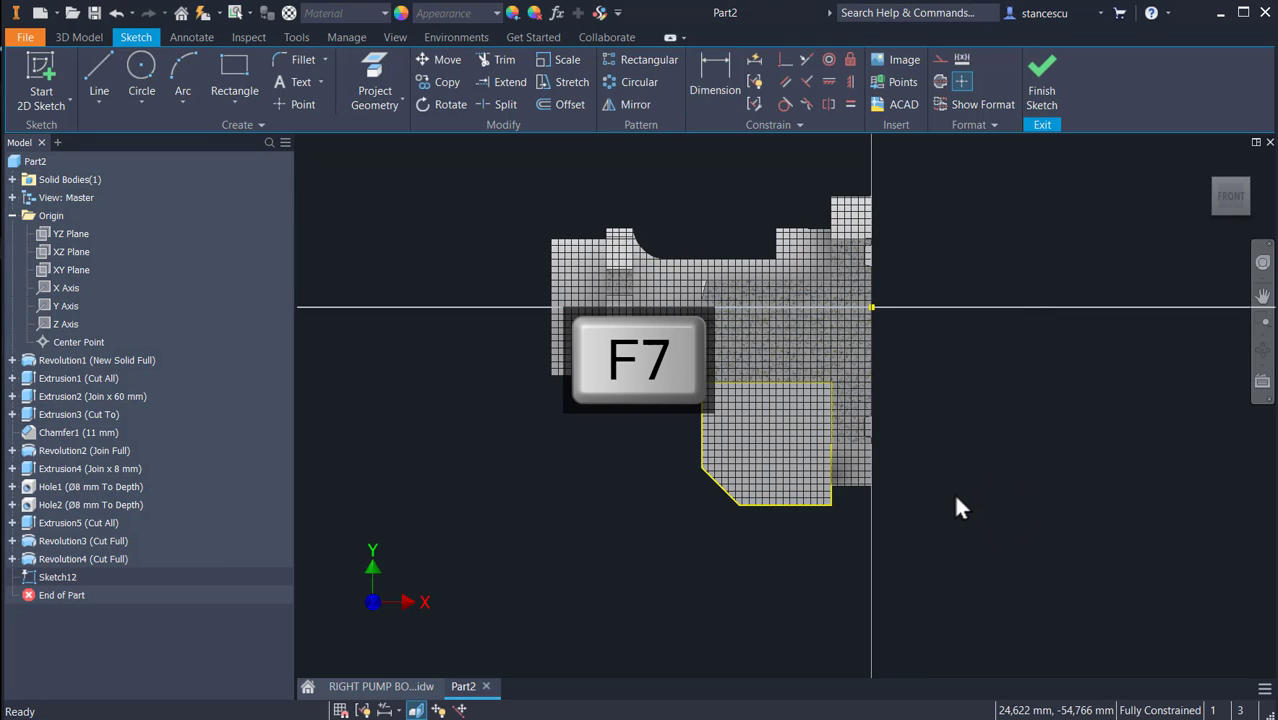
click(283, 104)
click(778, 436)
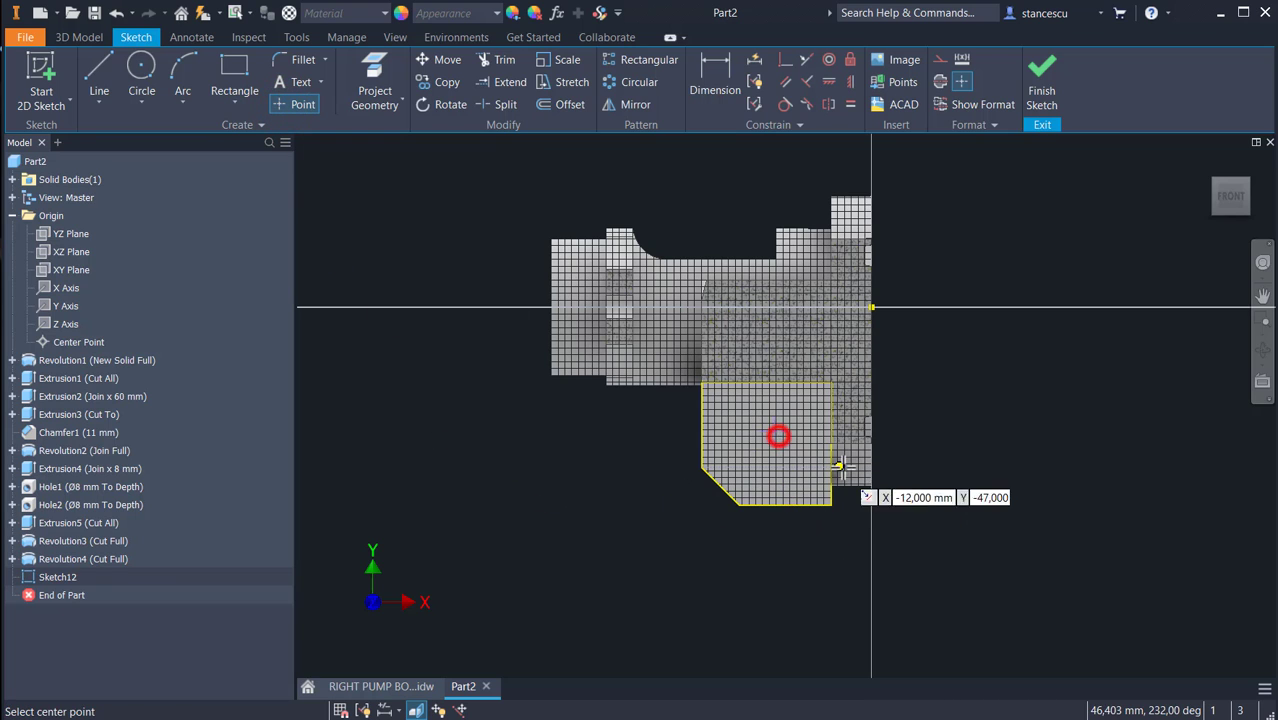
- Dimension the center point's vertical distance from the origin as 30+10 mm
click(718, 82)
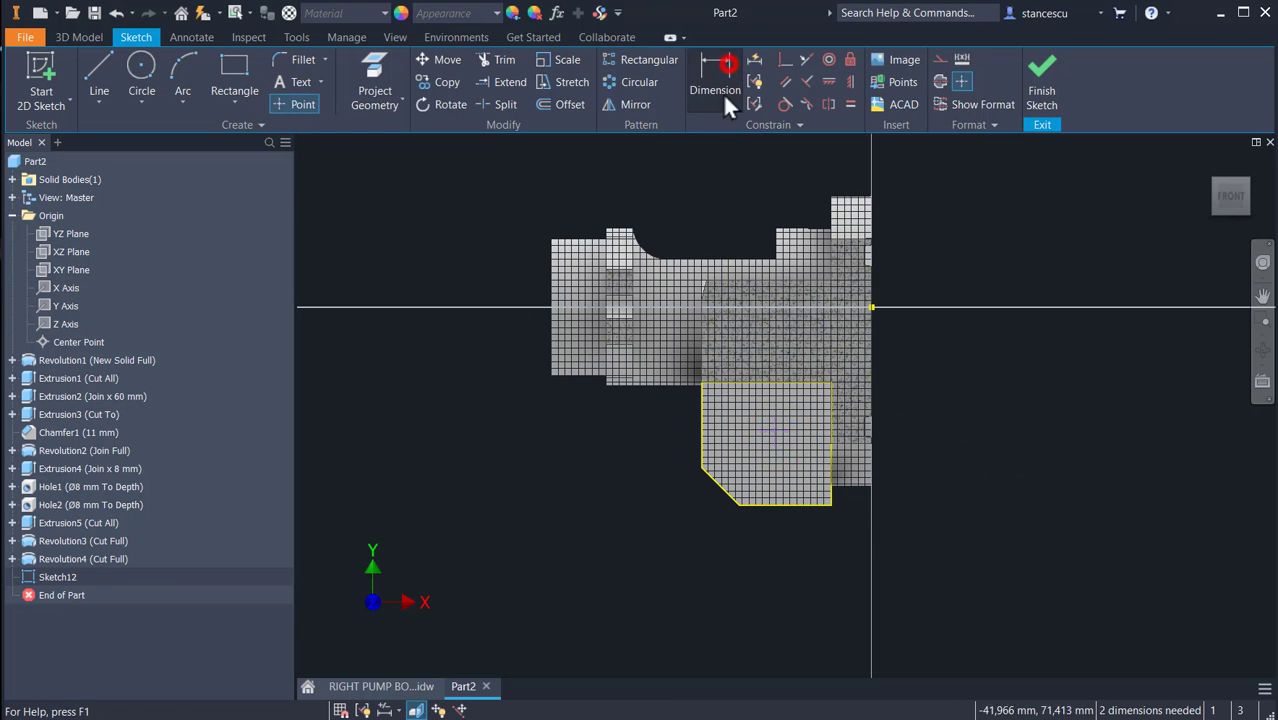
click(778, 437)
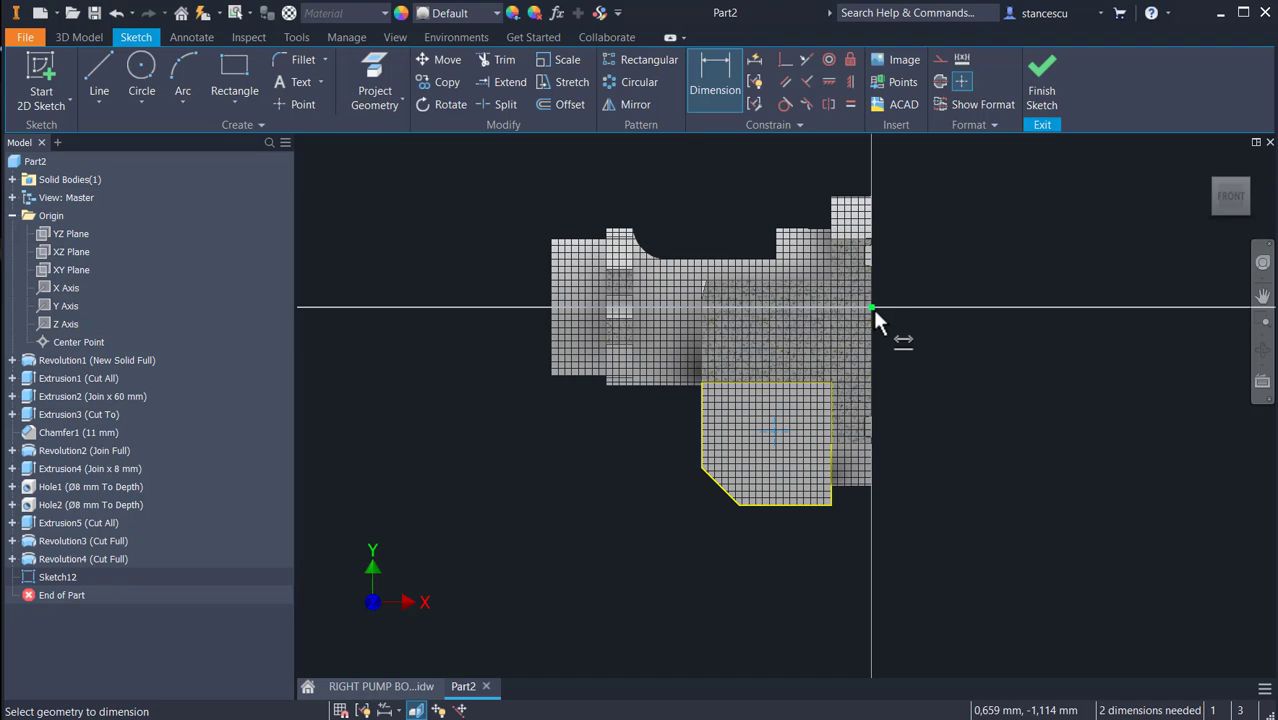
click(872, 306)
click(930, 388)
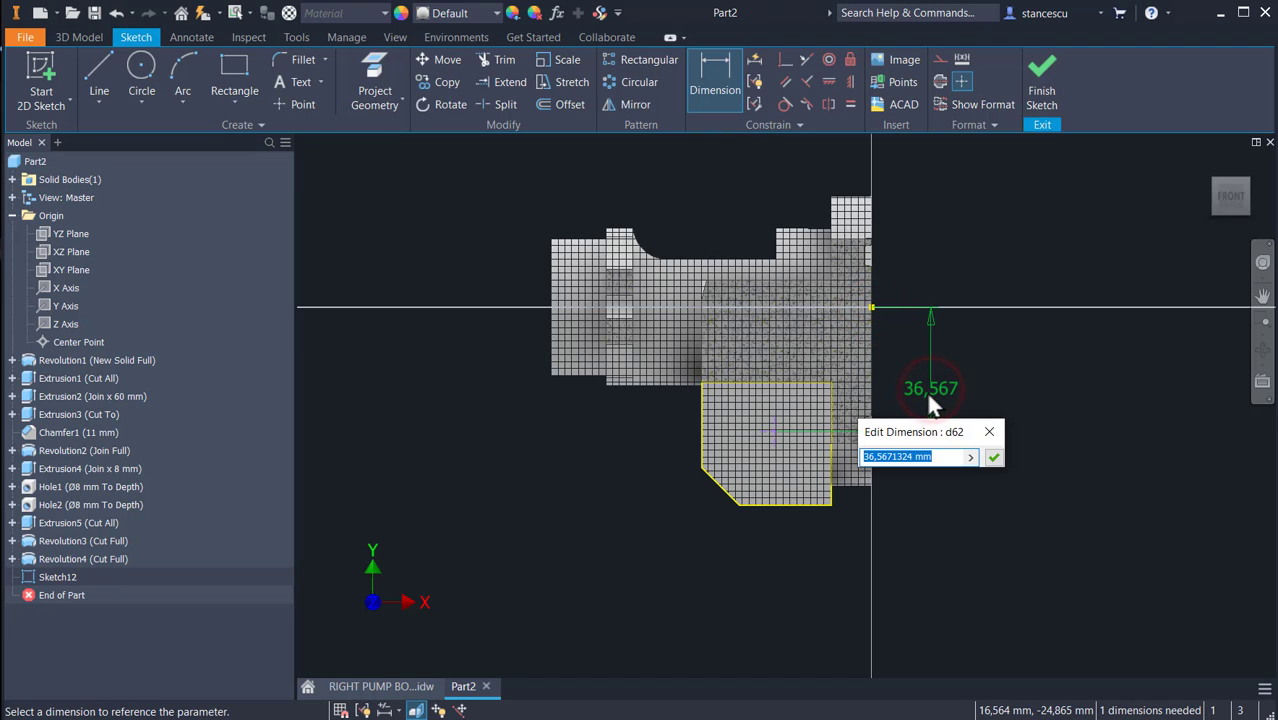
text(30+10)
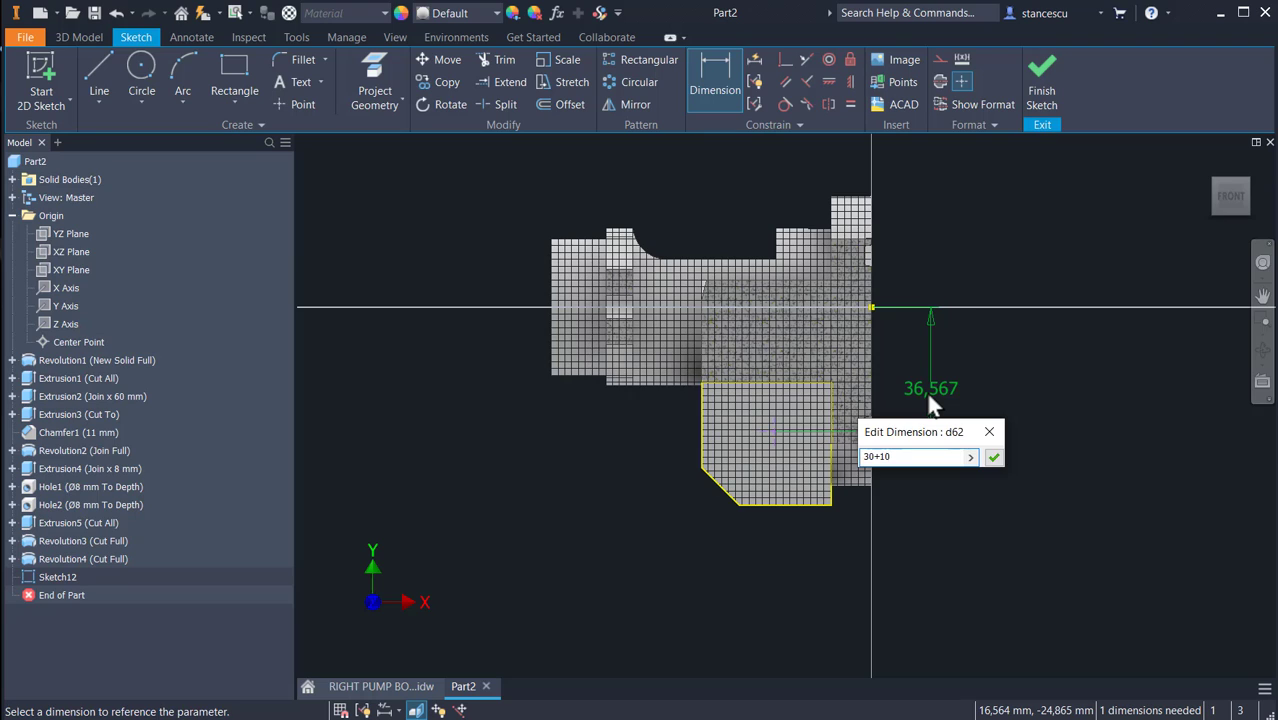
key(Return)
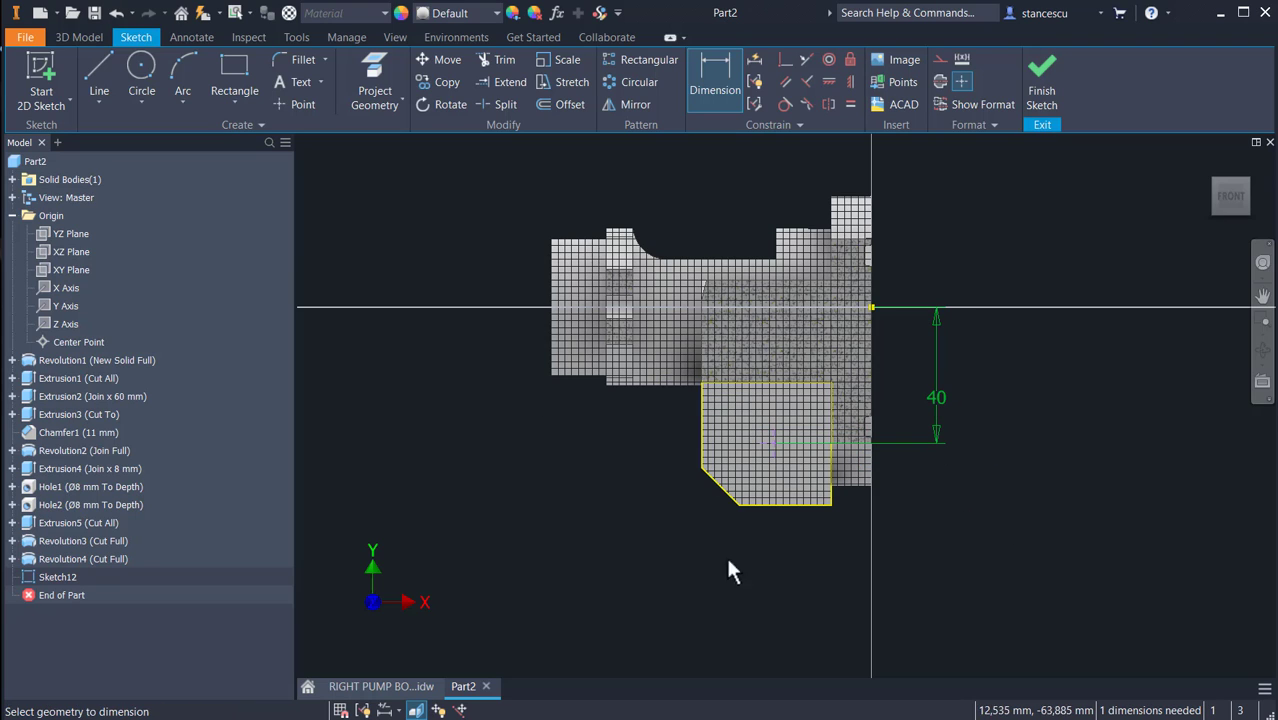
- Dimension the center point 31 mm horizontally from the flange's end face and finish the sketch
click(772, 442)
click(874, 208)
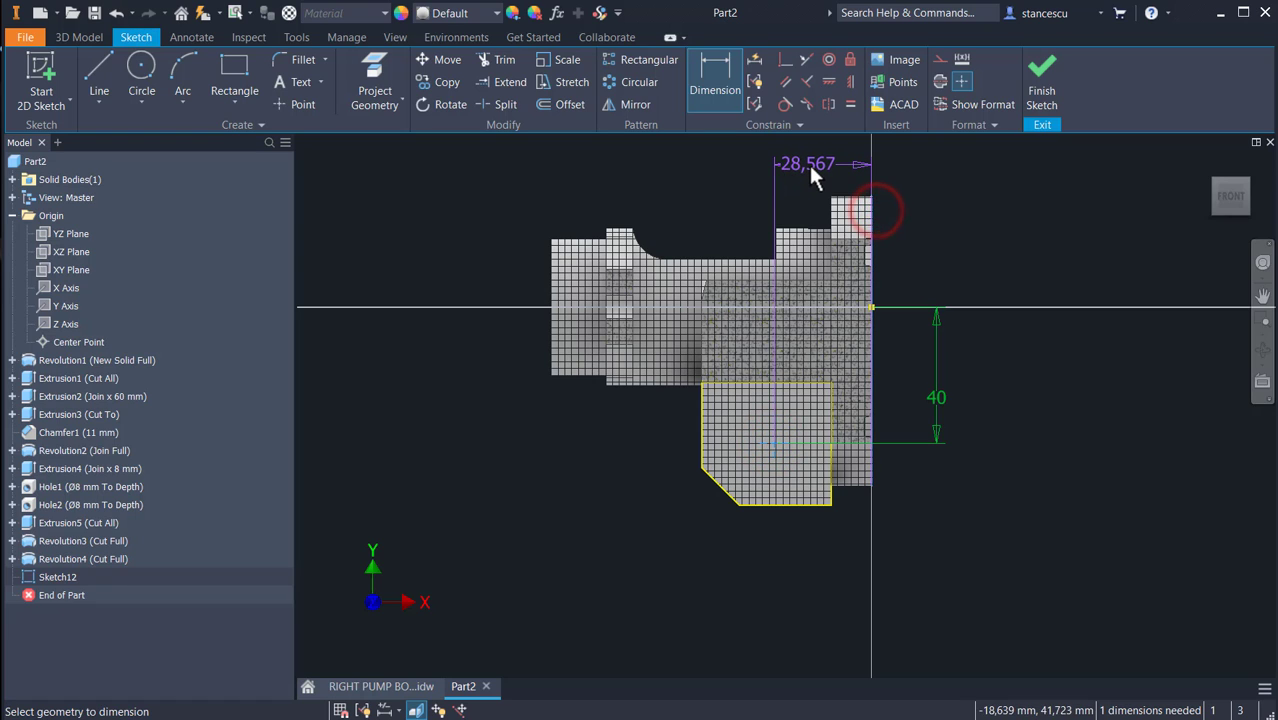
click(810, 165)
text(3)
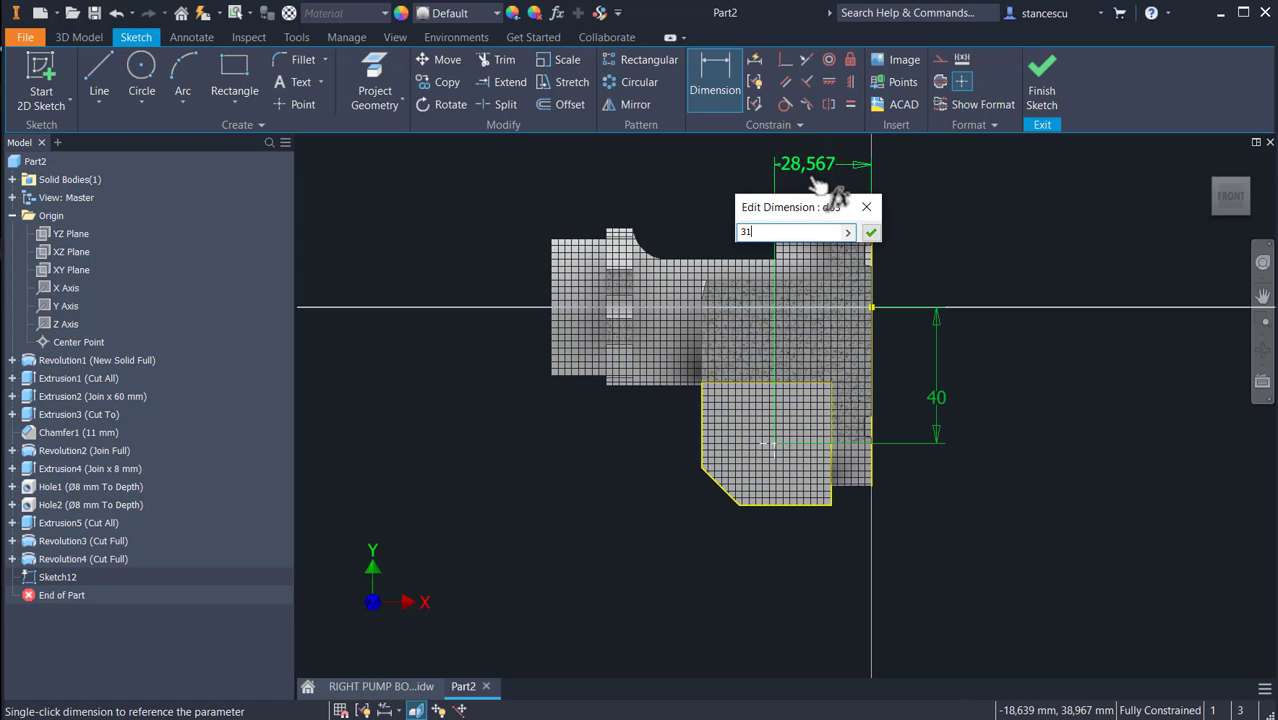
text(1)
key(Return)
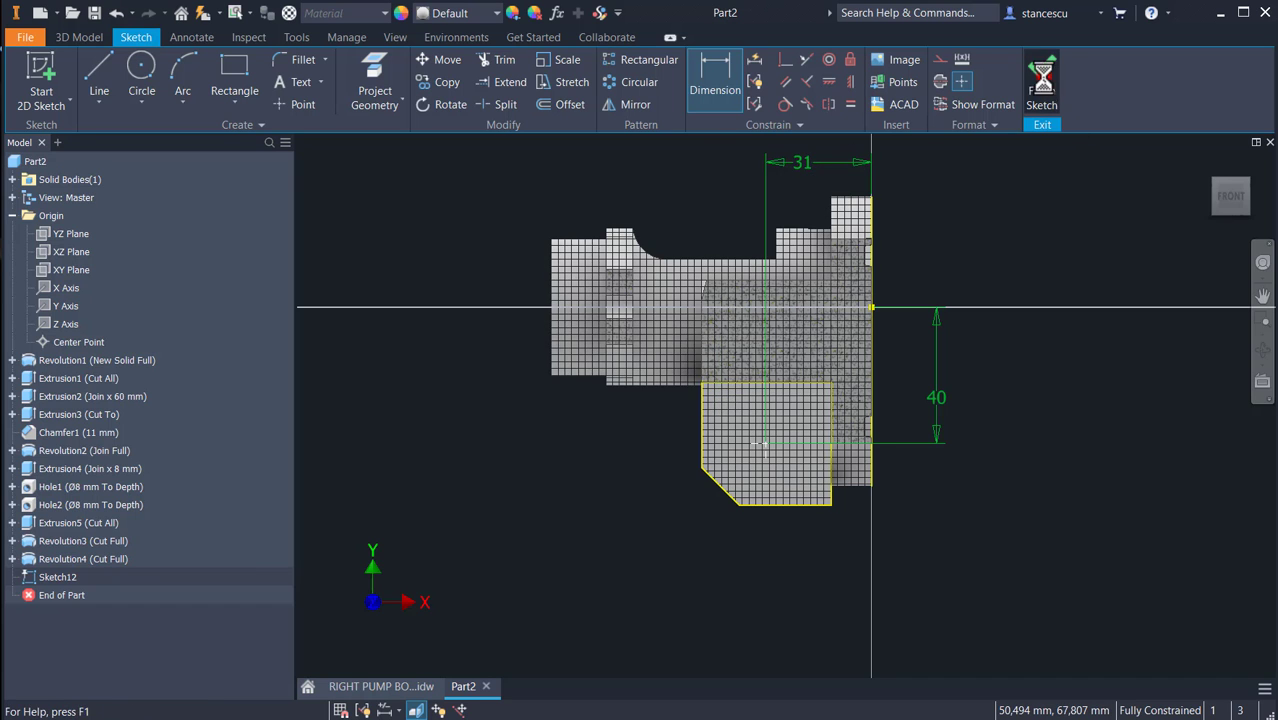
click(1041, 80)
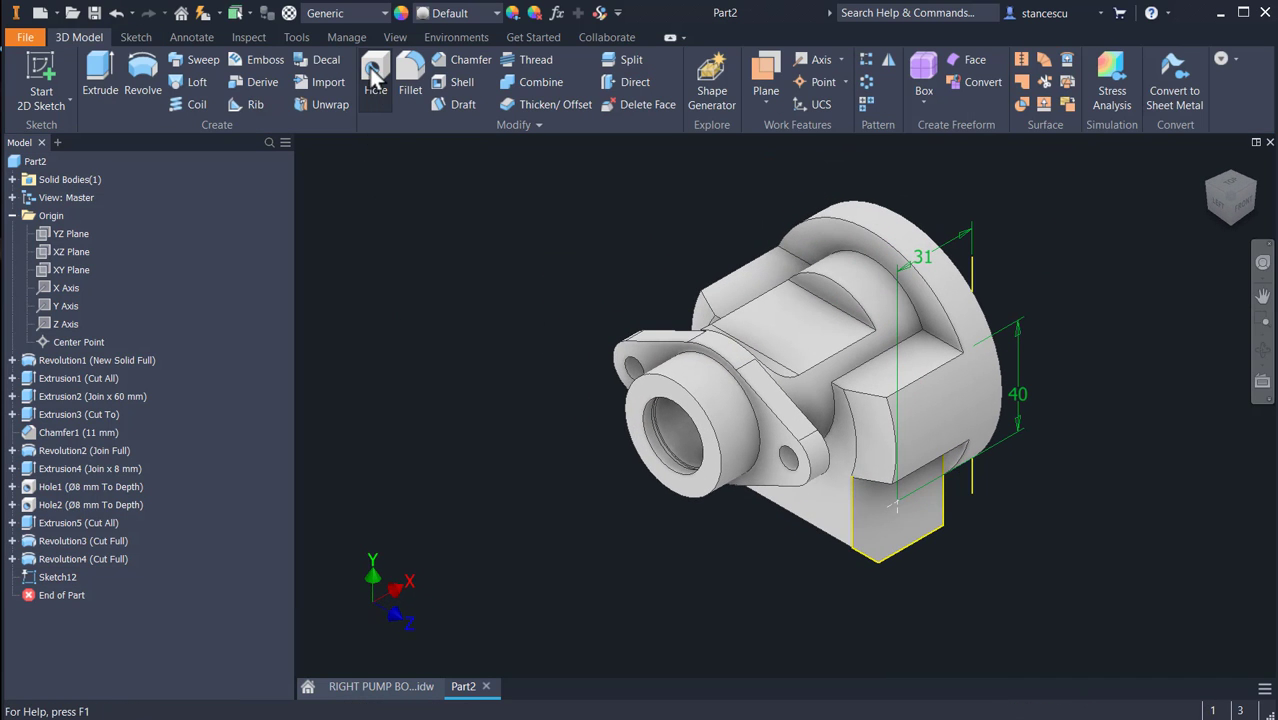
- Start a tapped, counterbored hole at the sketch point with an ISO Metric profile thread, size 22, designation M22x1.5
click(374, 78)
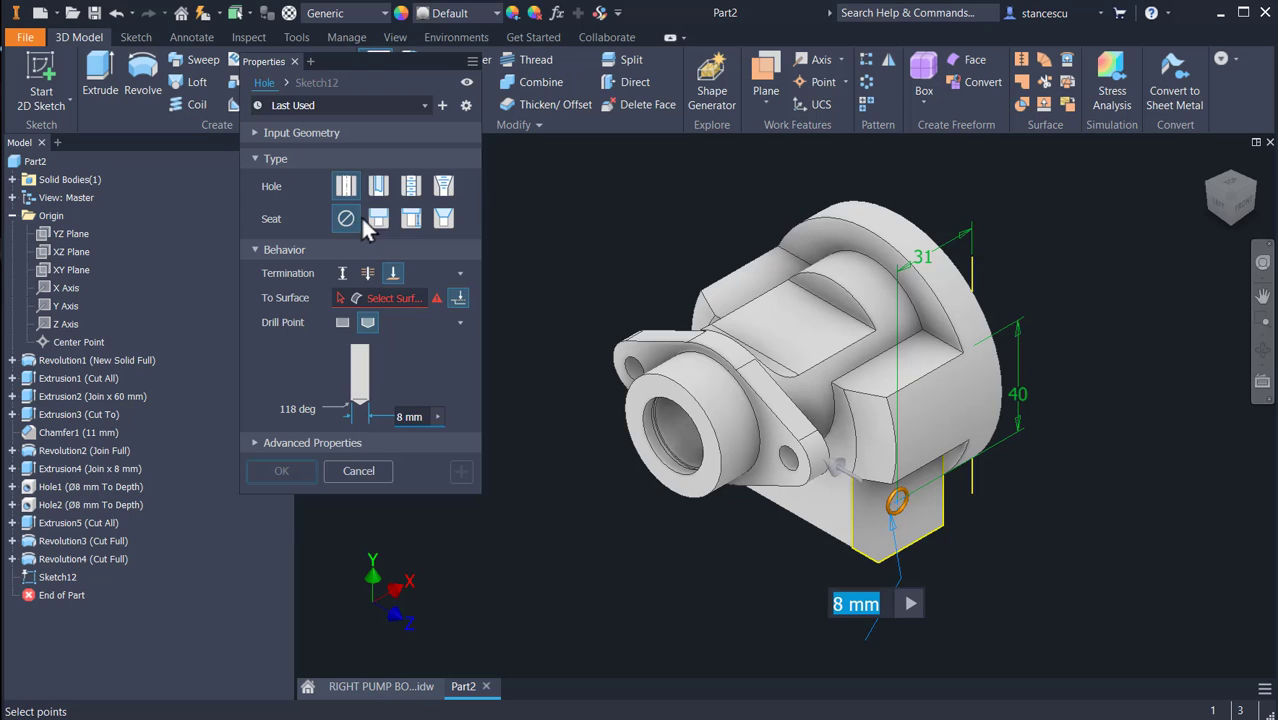
click(410, 185)
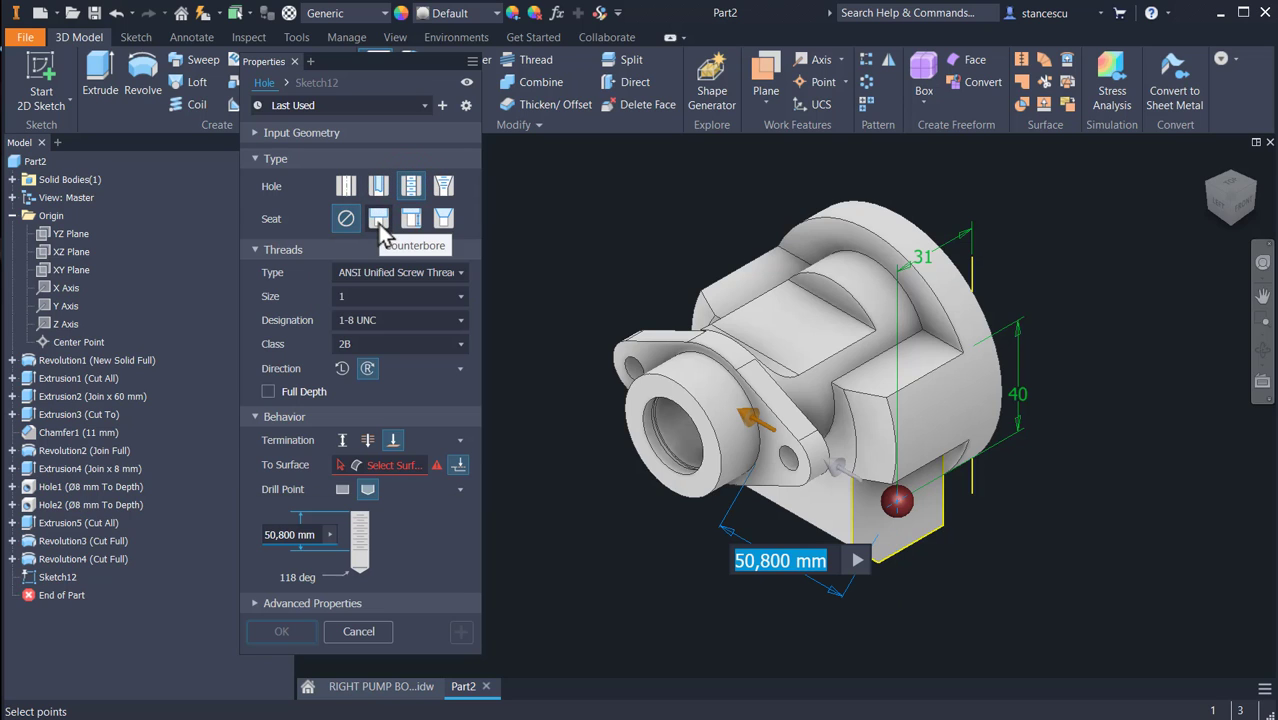
click(379, 219)
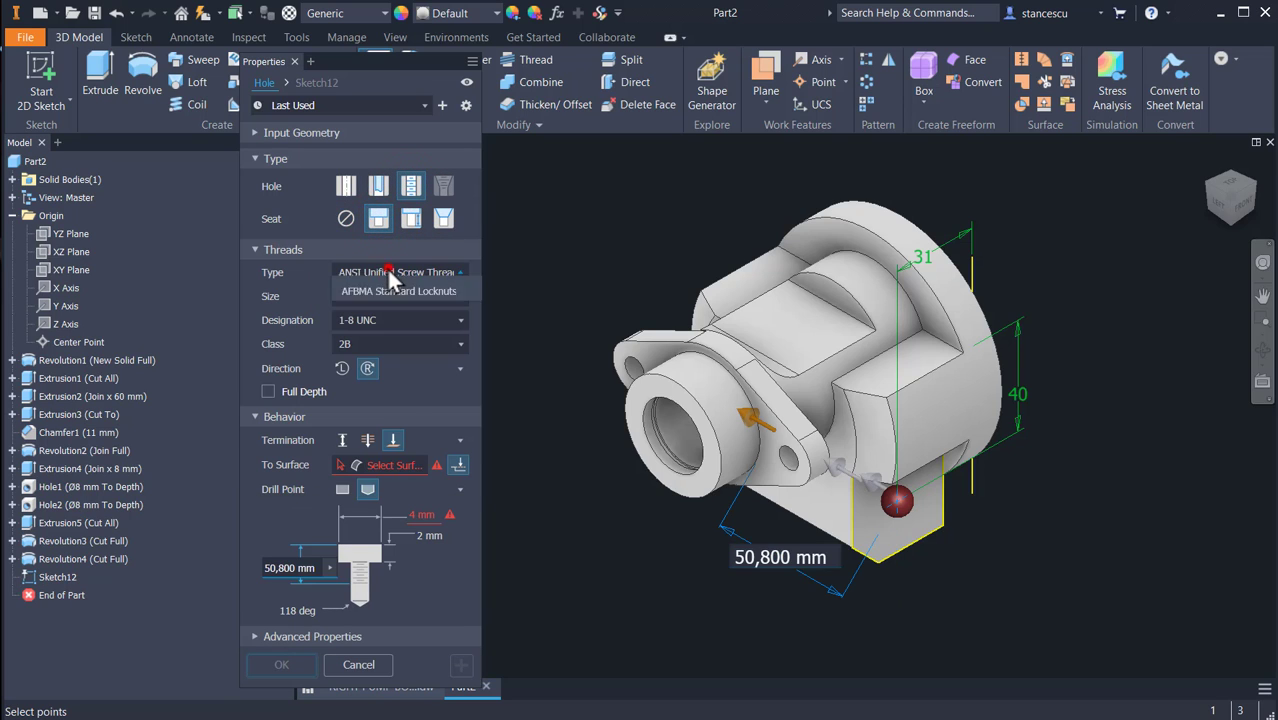
click(381, 275)
click(377, 333)
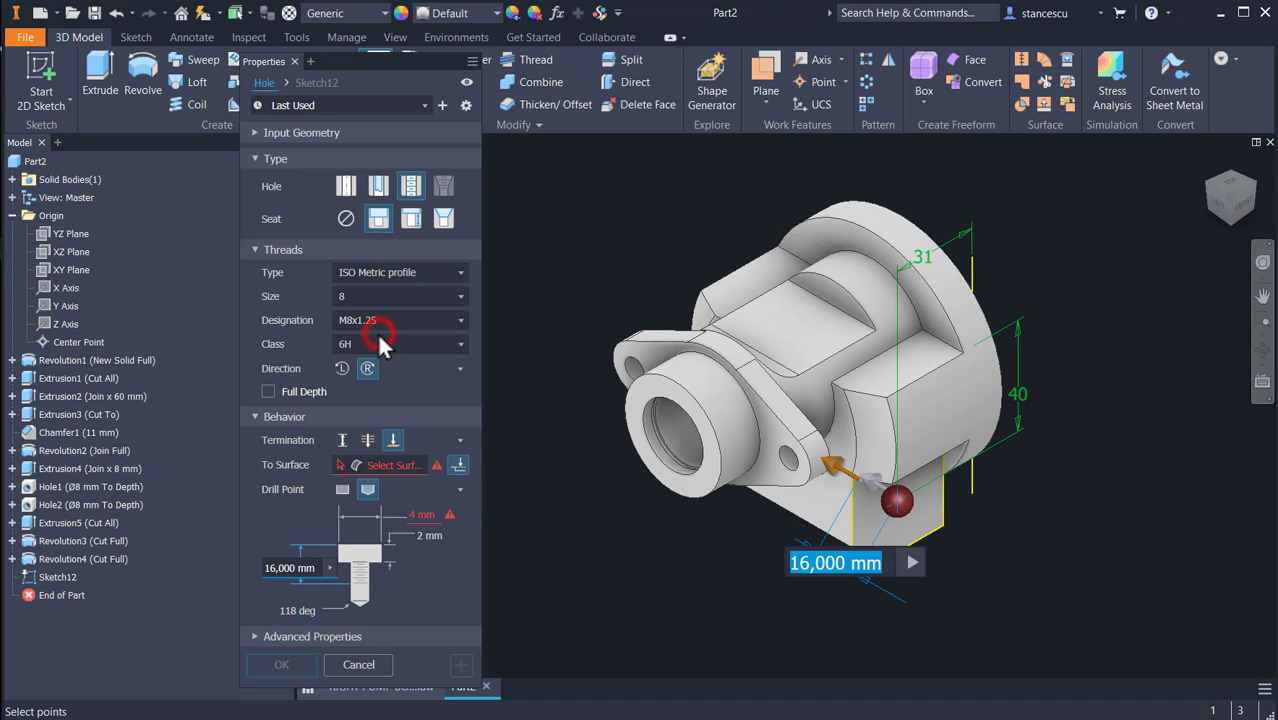
click(400, 297)
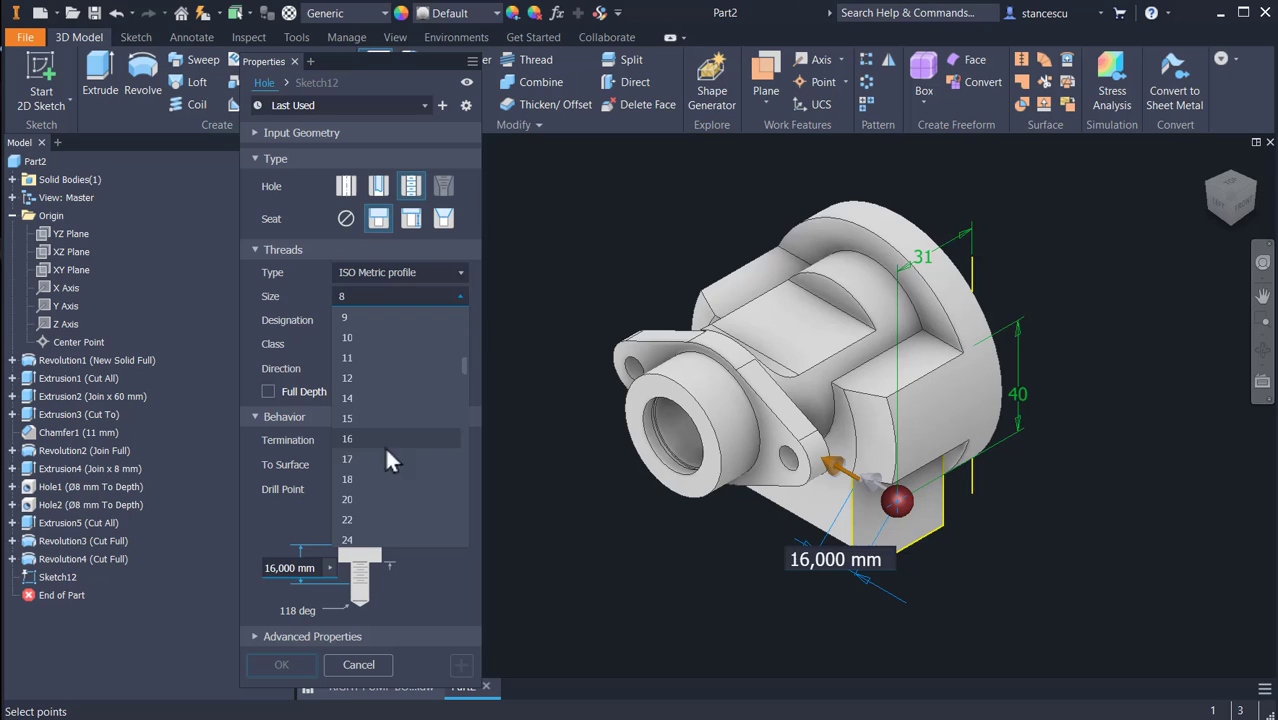
click(352, 516)
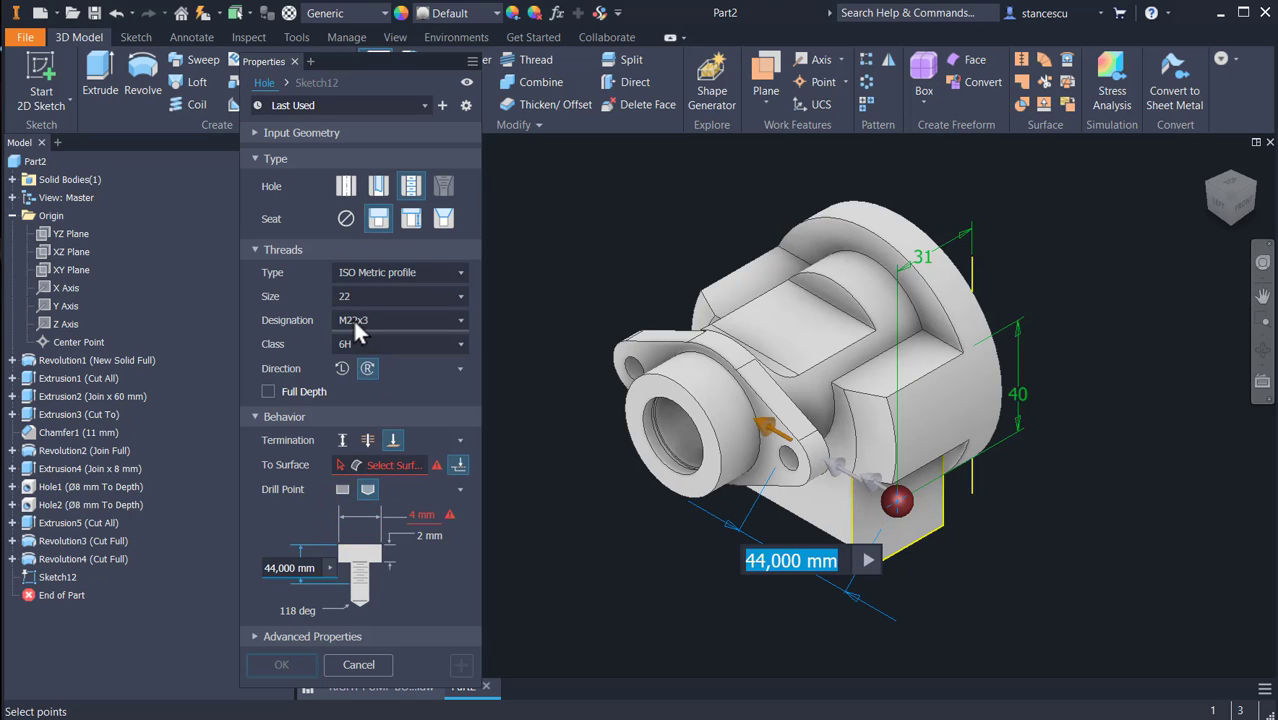
click(460, 320)
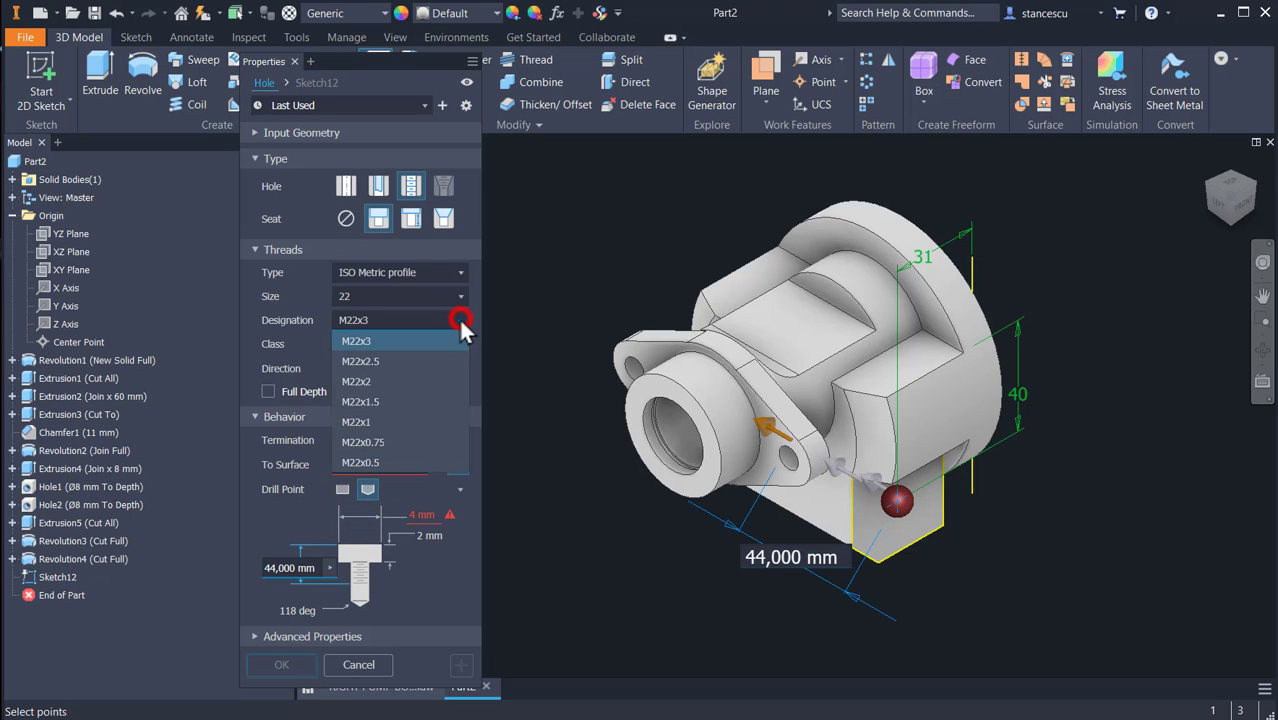
click(364, 402)
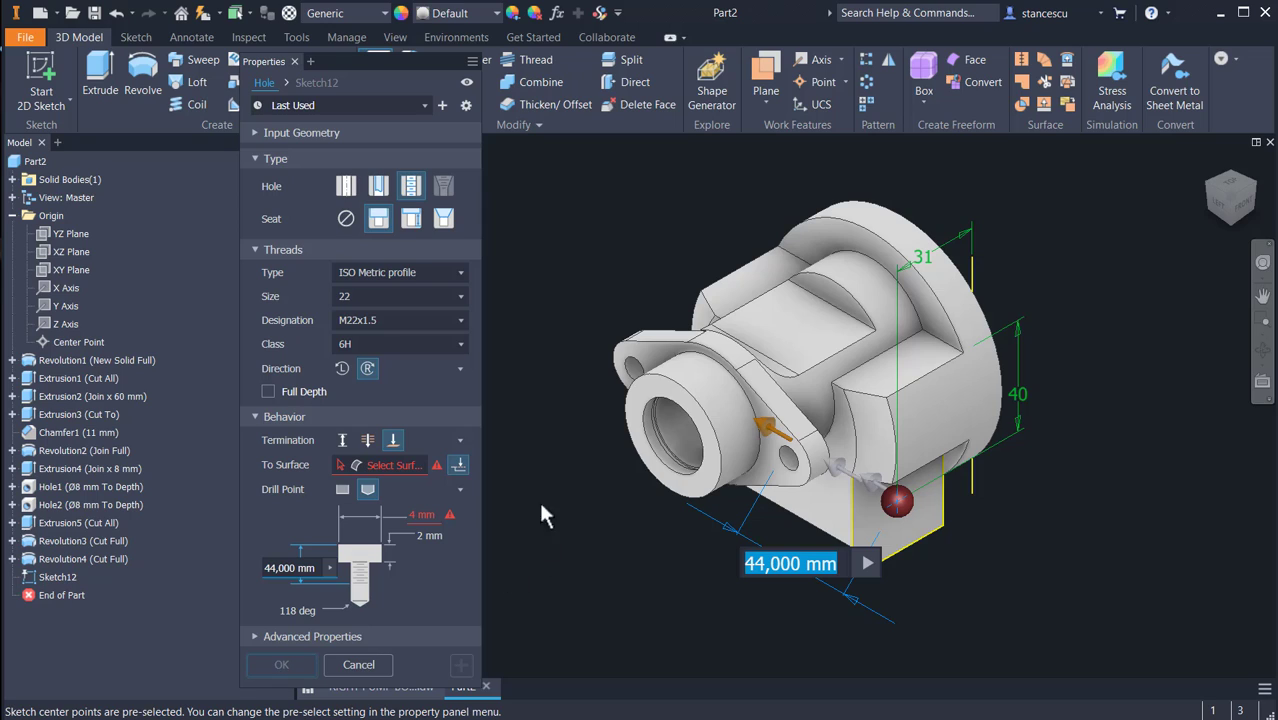
- Create the hole with a full-depth thread, 12 mm distance termination and a 27 mm diameter, 1.5 mm deep counterbore, keeping the Hole command active
click(267, 391)
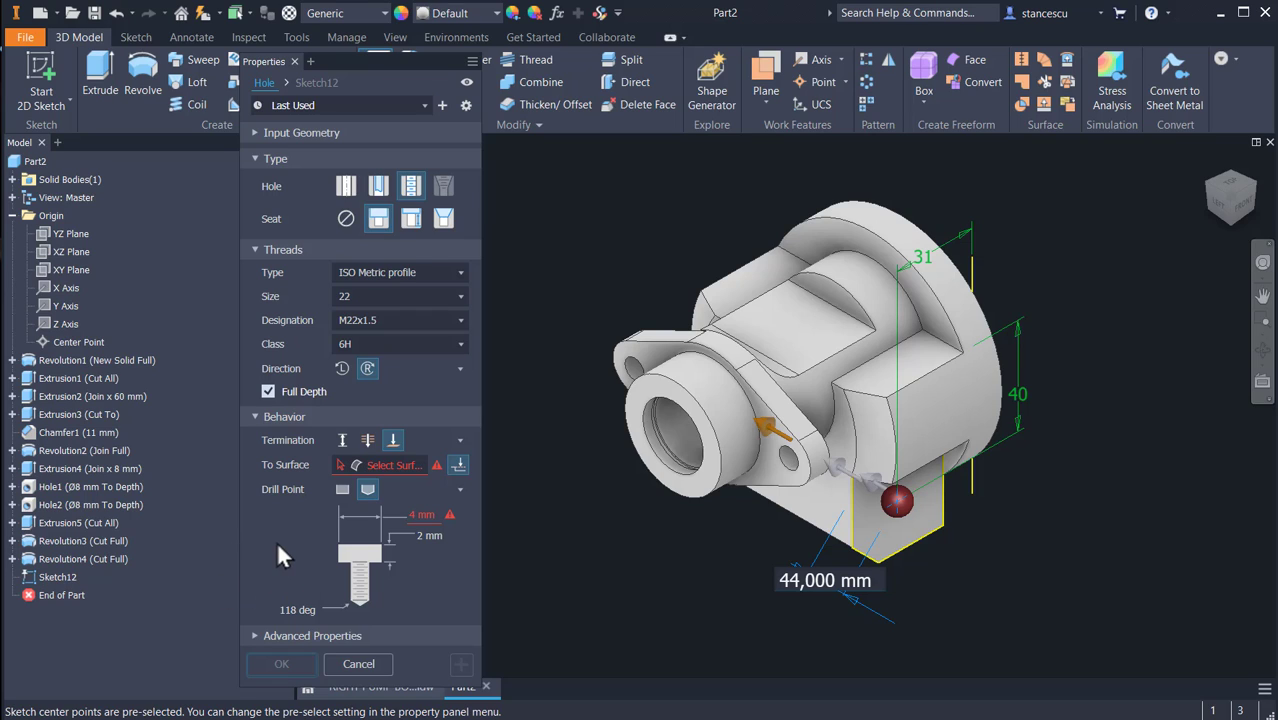
click(342, 440)
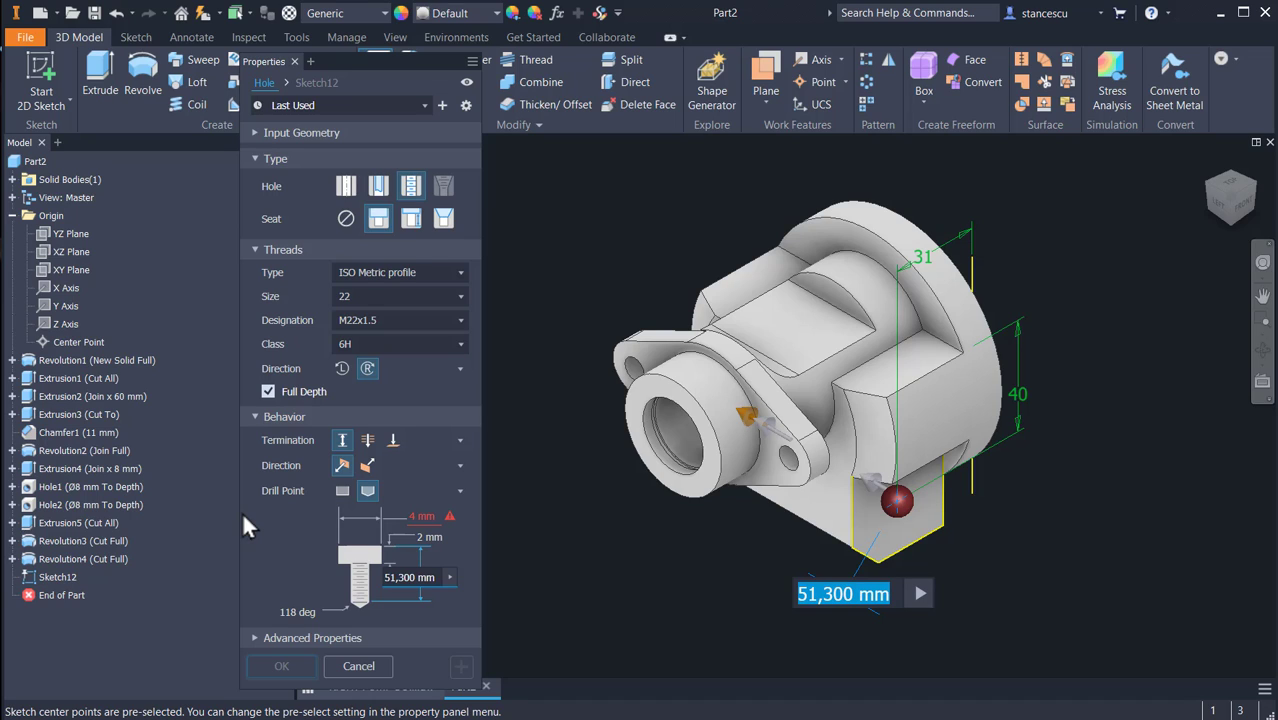
text(12)
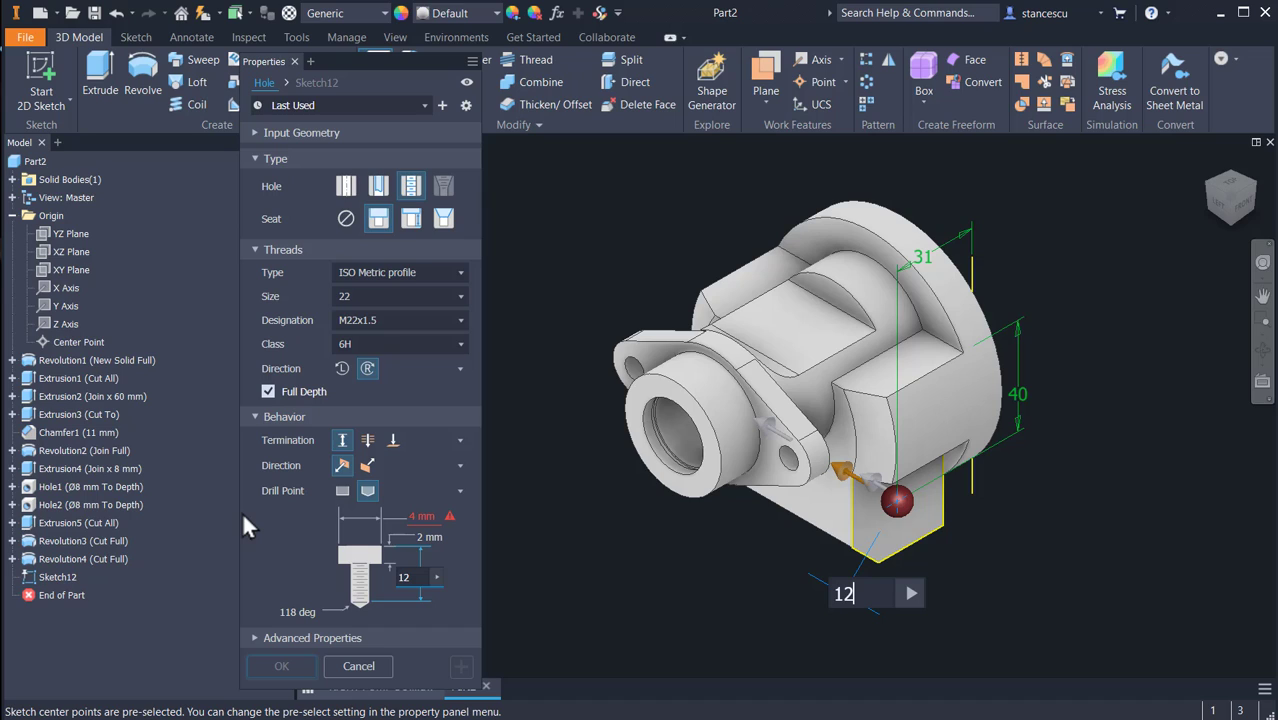
key(Tab)
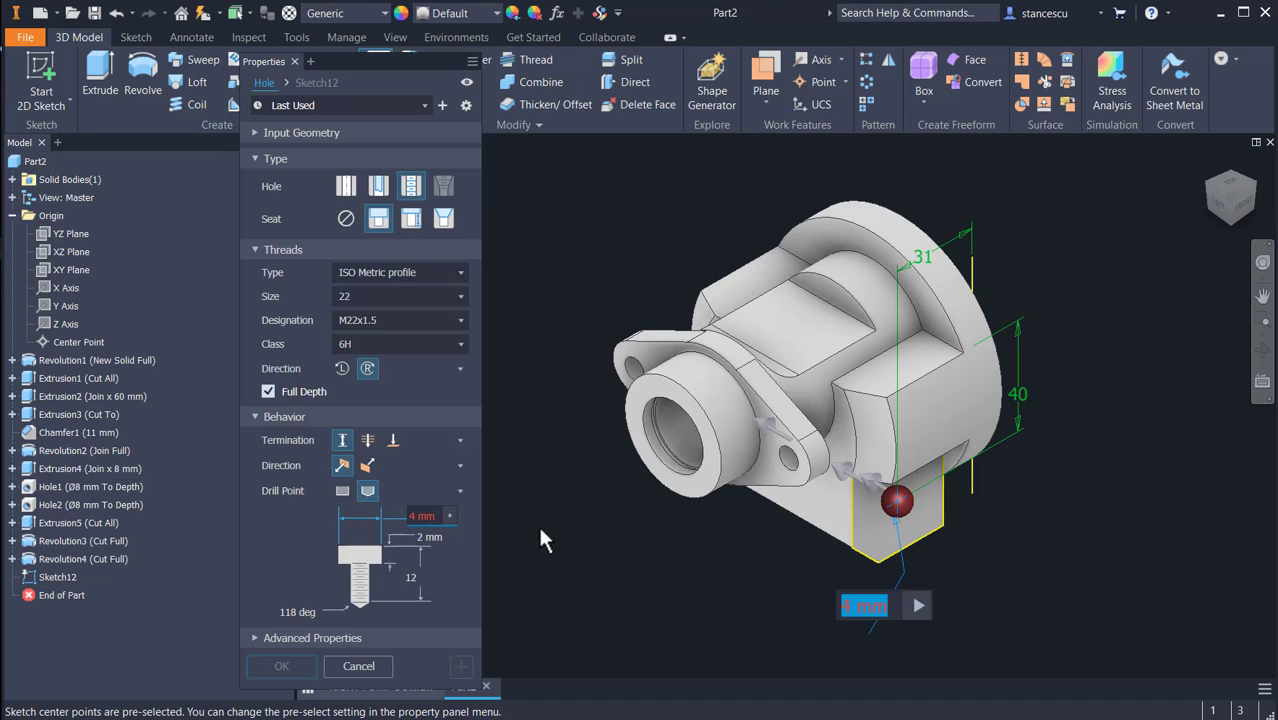
text(27)
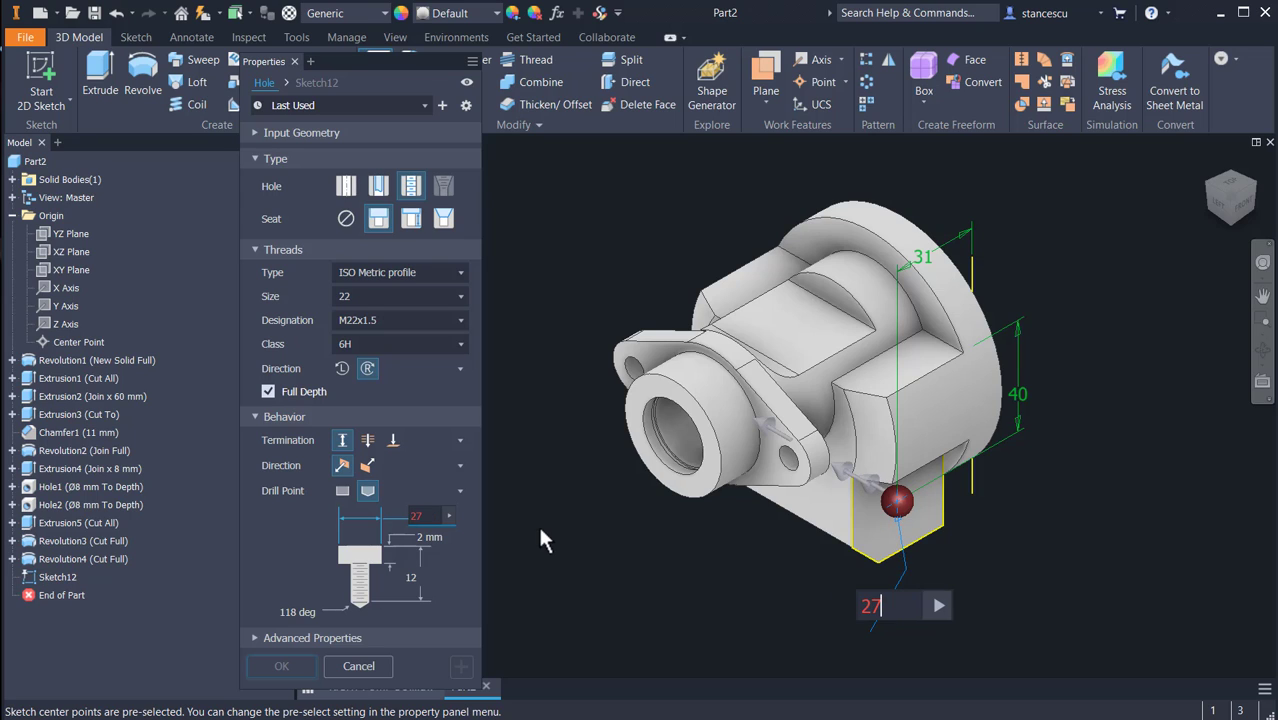
key(Tab)
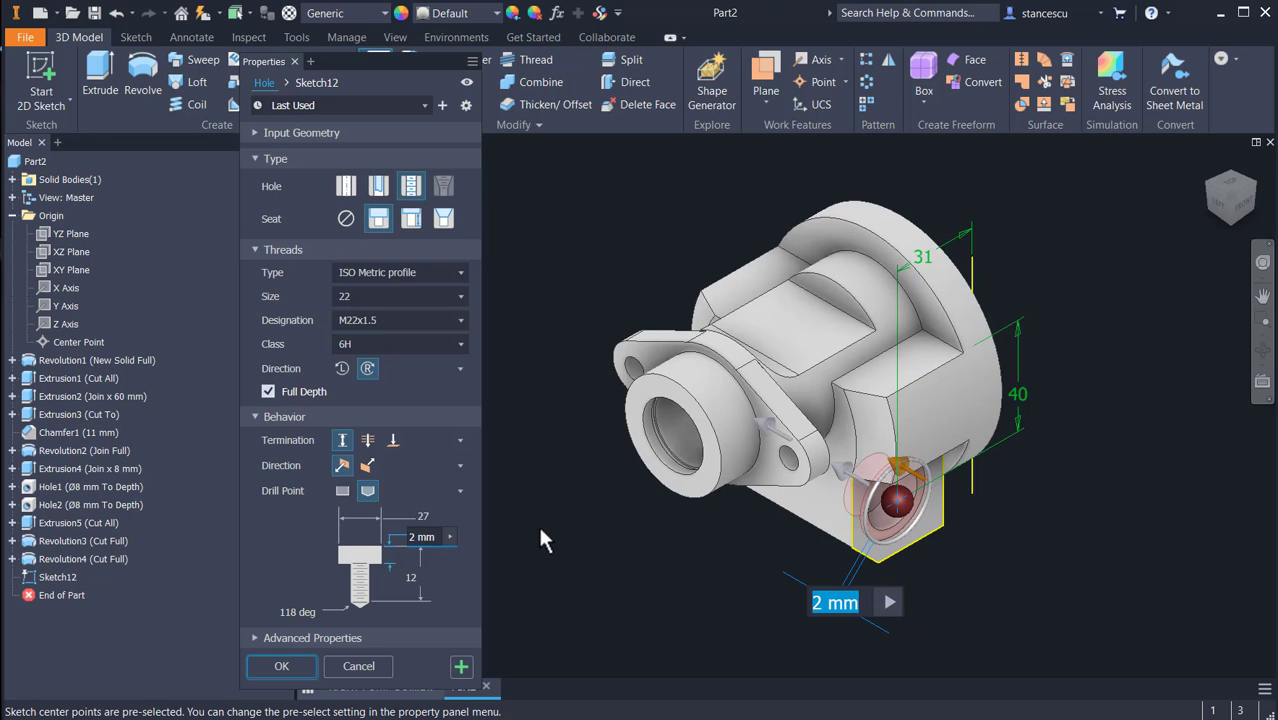
key(BackSpace)
text(1.5)
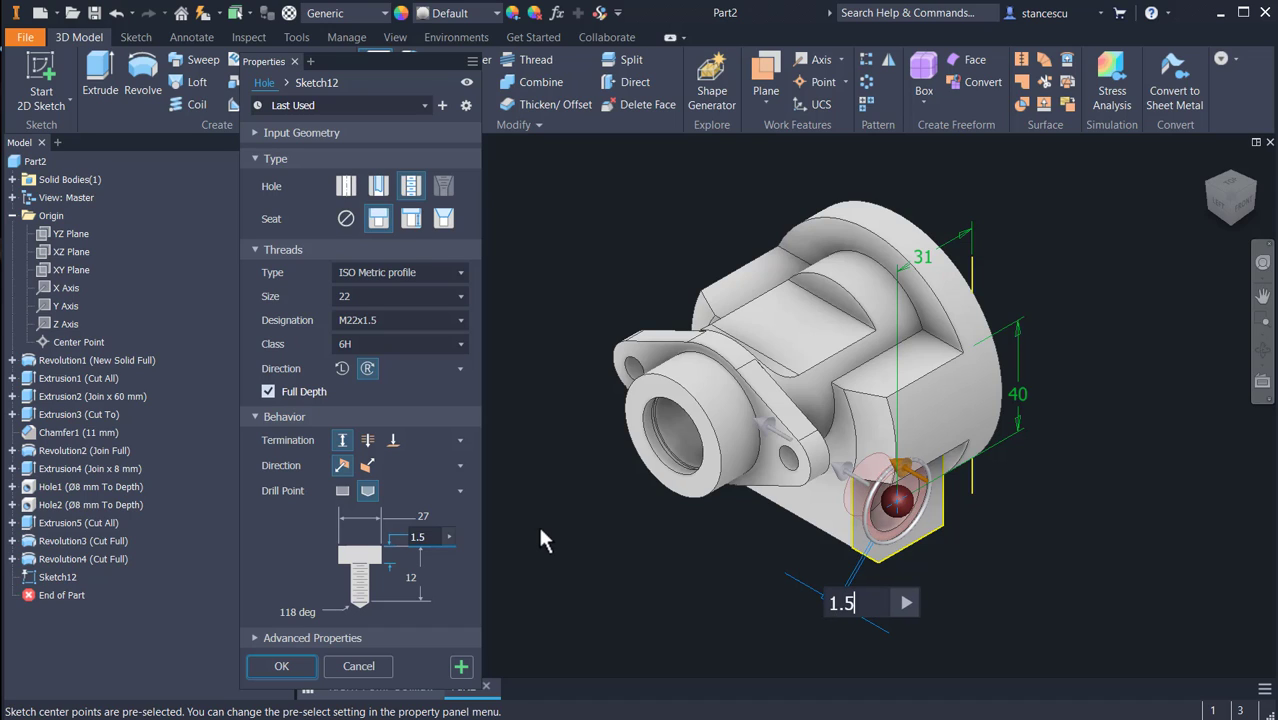
key(Tab)
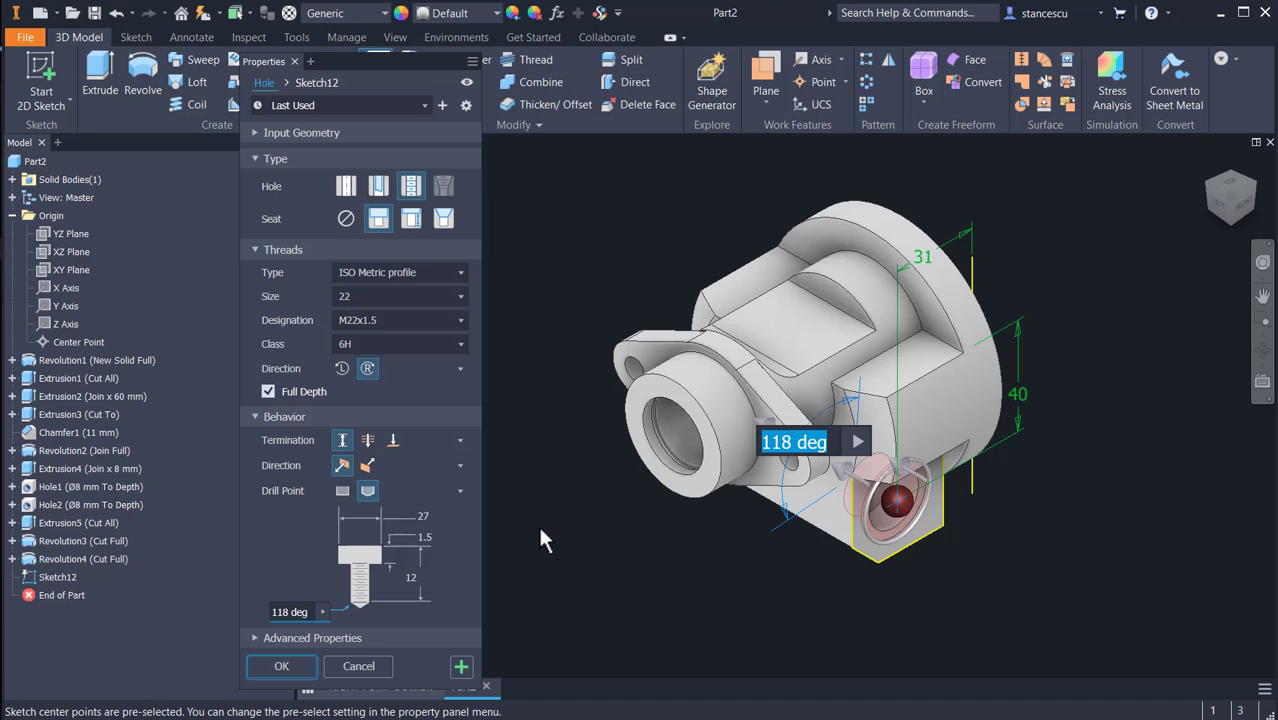
key(Tab)
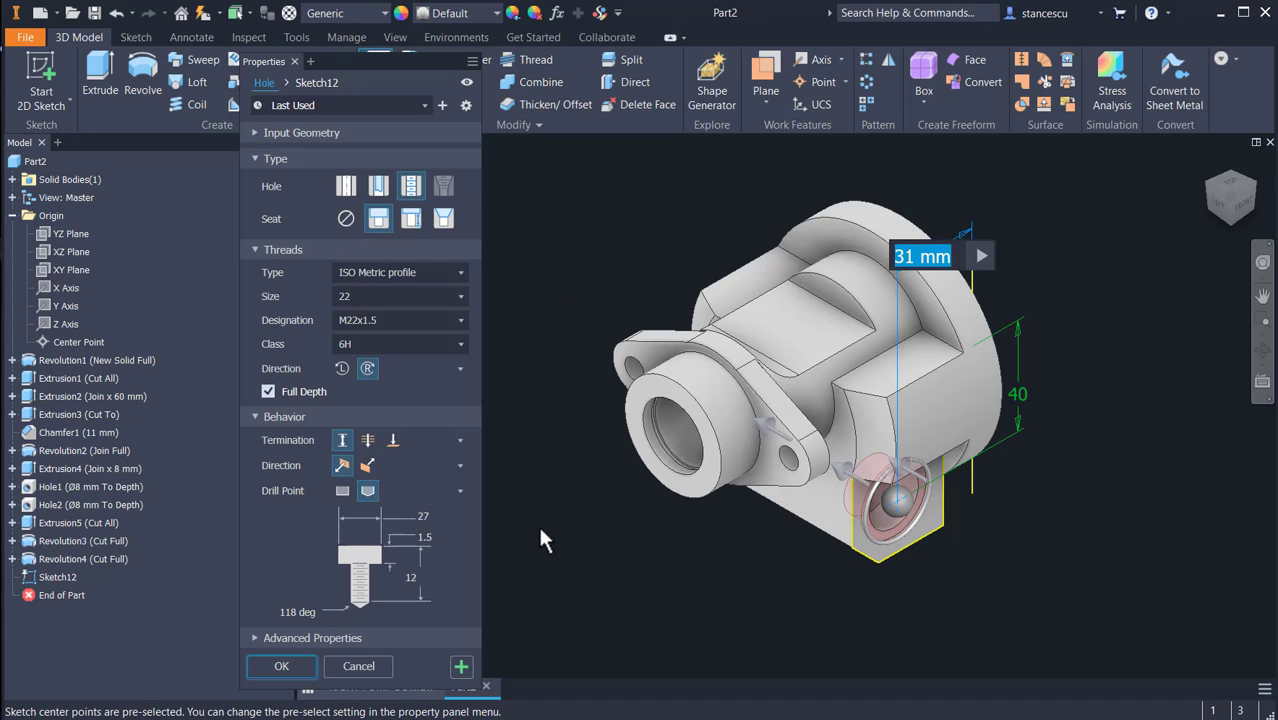
key(Tab)
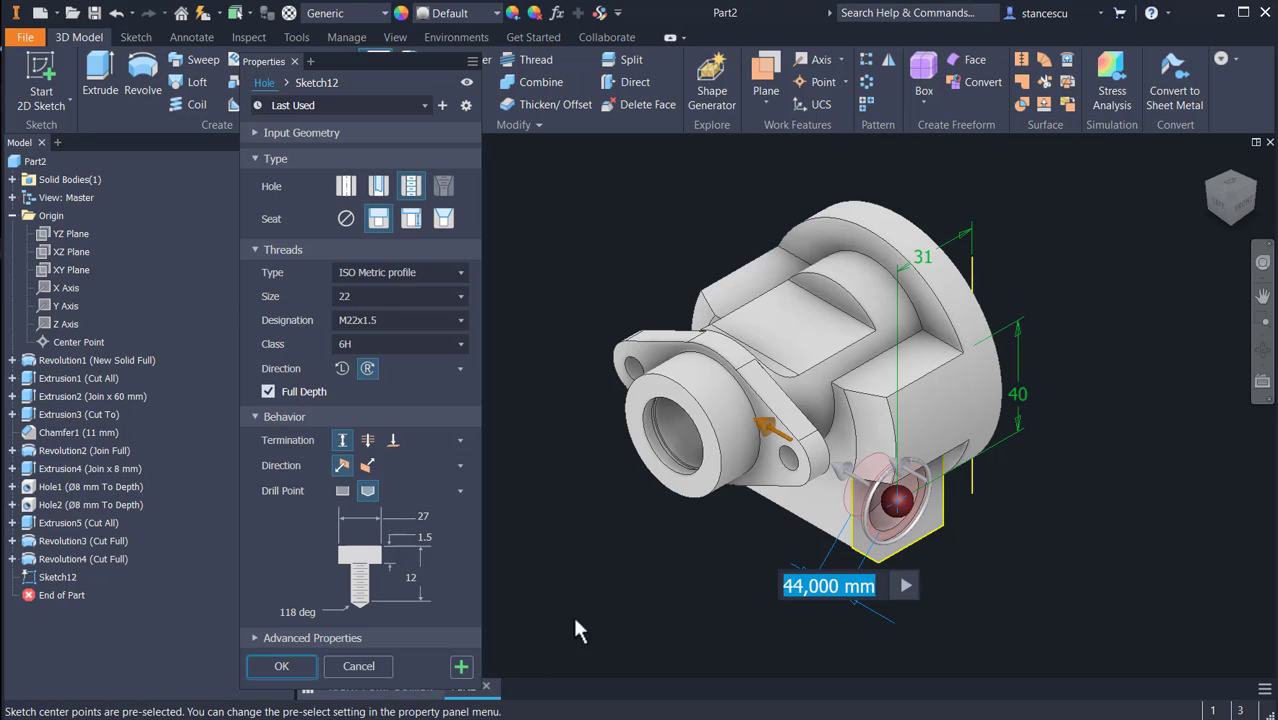
click(461, 667)
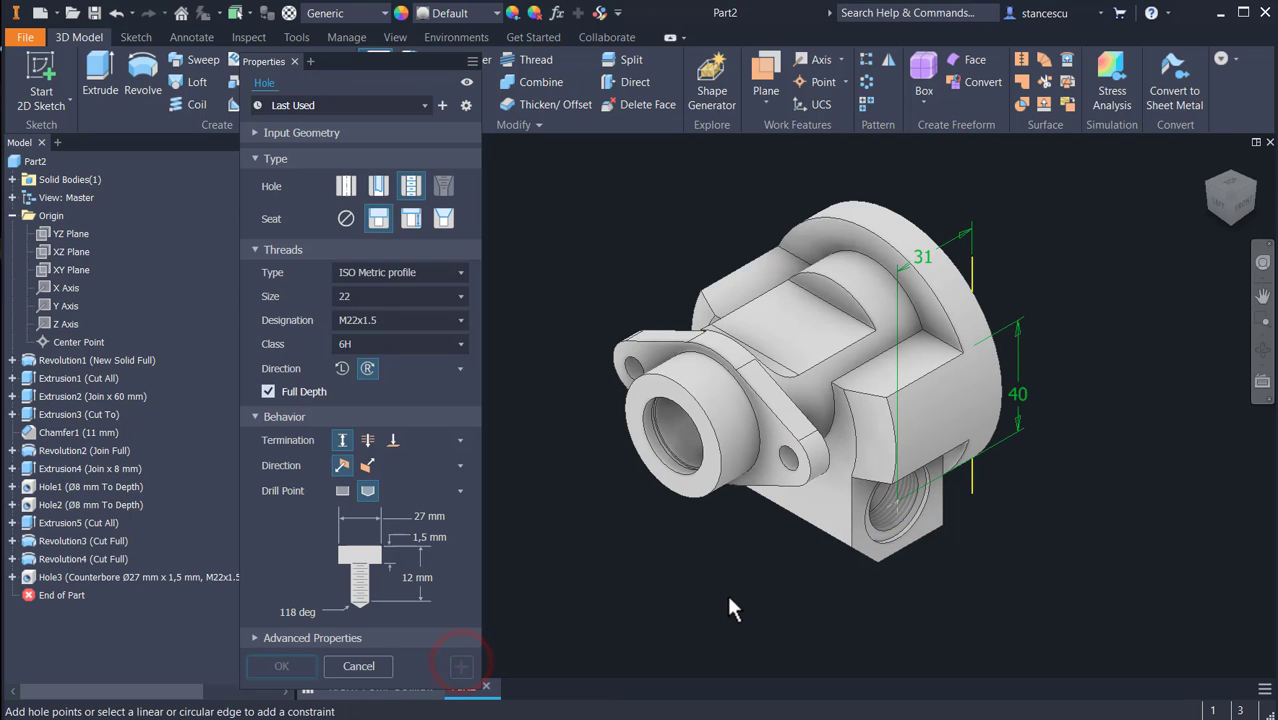
- Add the same M22x1.5 counterbored hole on the lower block's opposite side face, concentric with the first threaded hole
shift+middle_drag(718, 601, 878, 604)
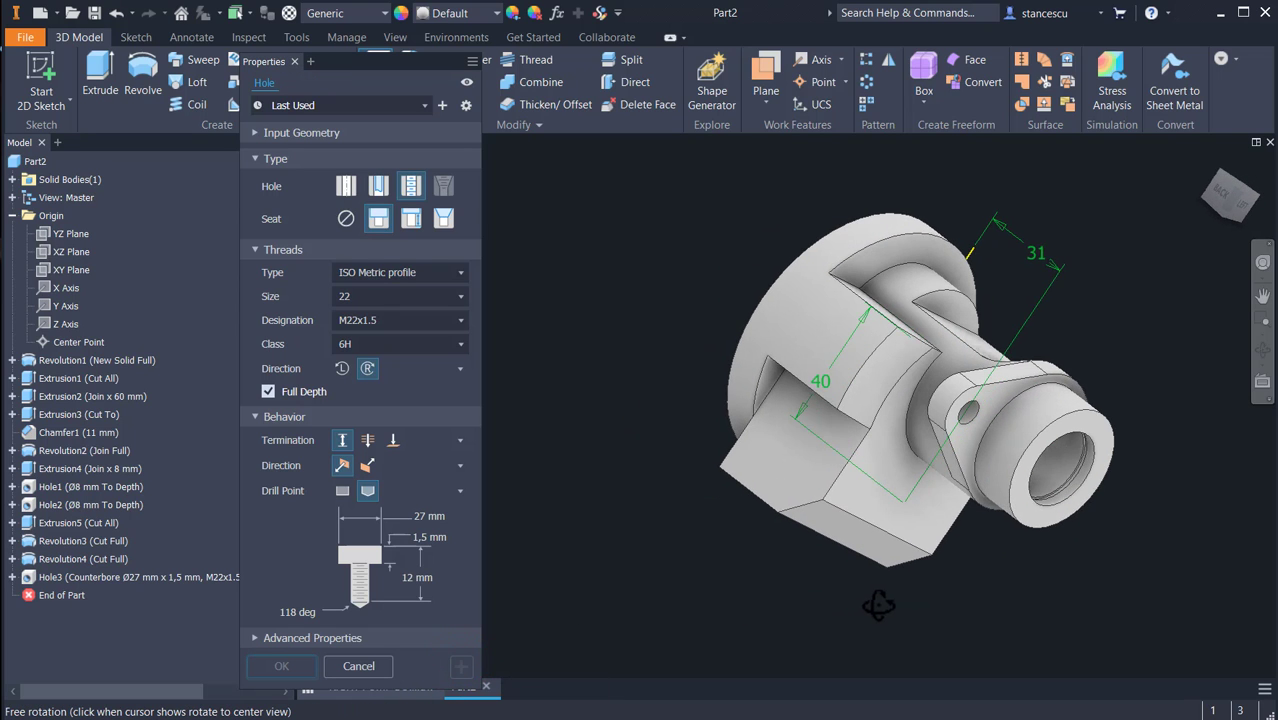
click(785, 447)
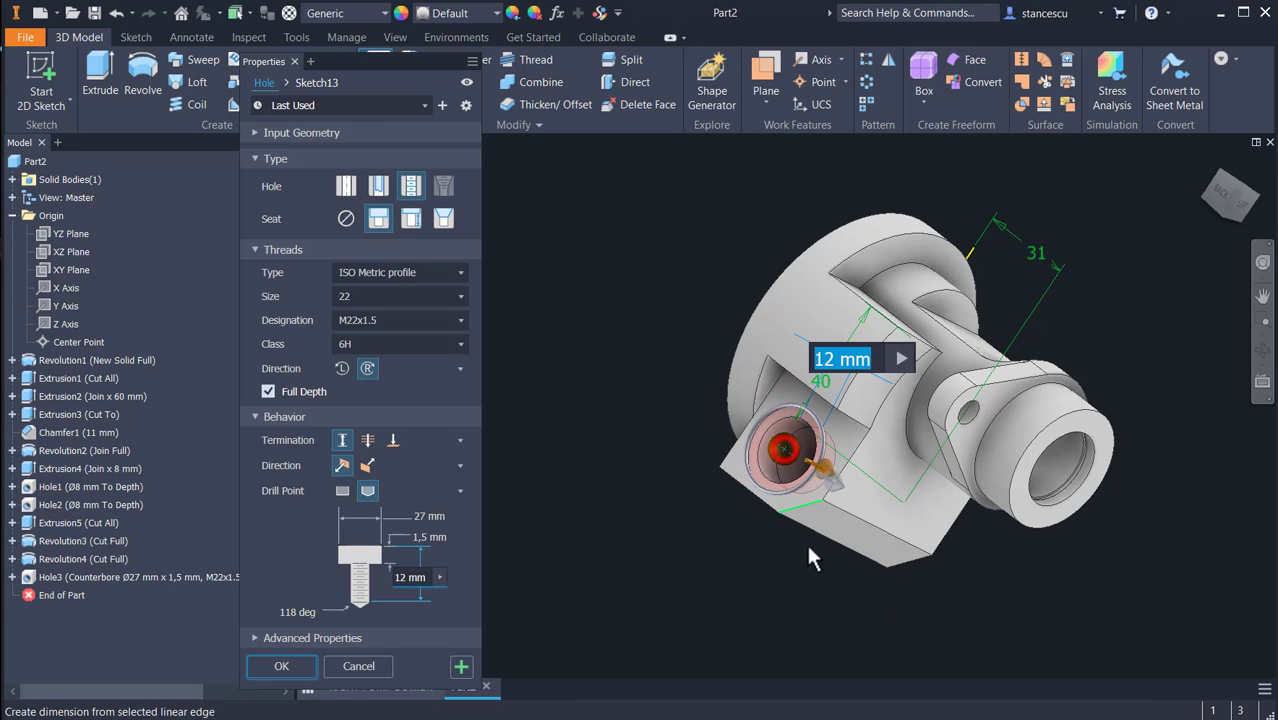
key(F6)
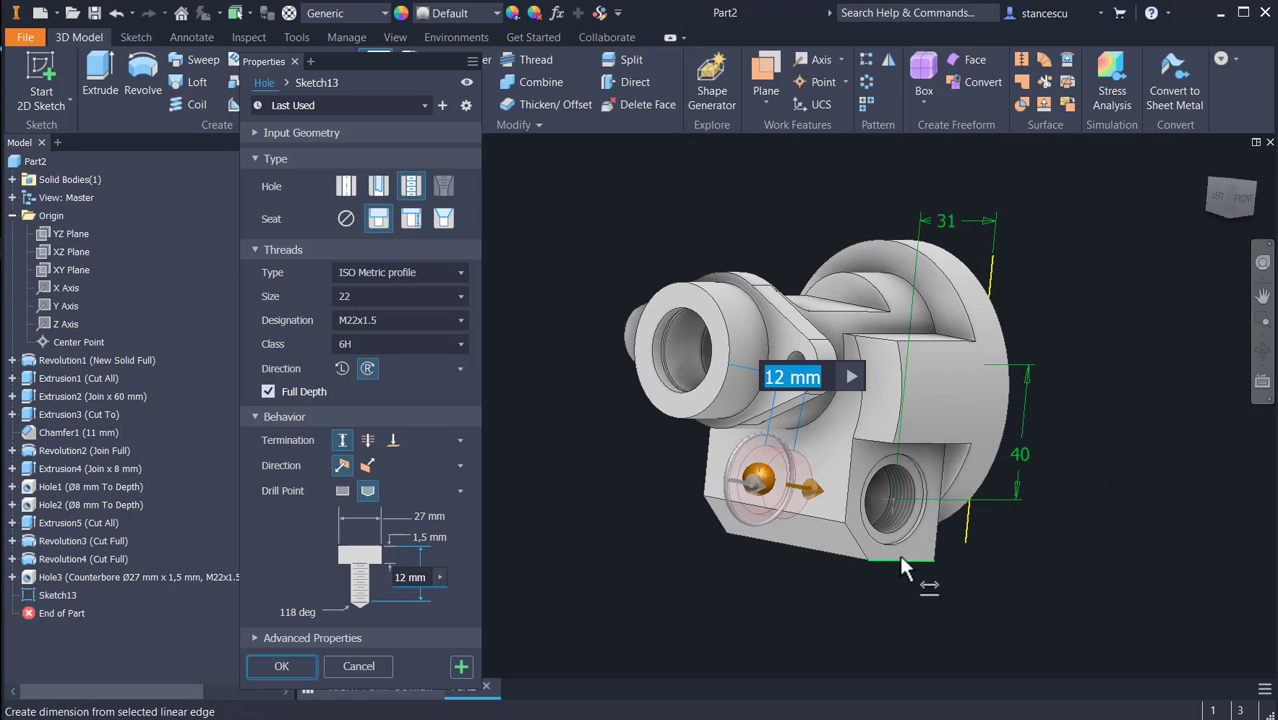
click(909, 533)
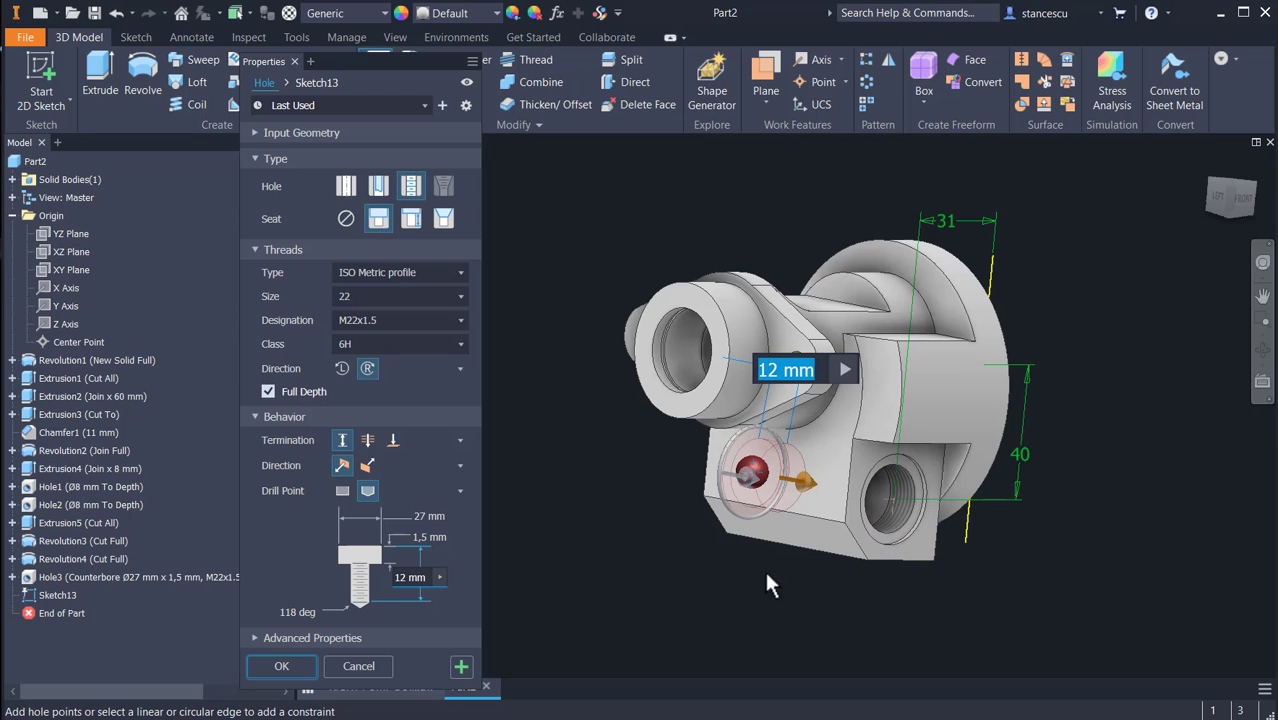
shift+middle_drag(764, 568, 912, 619)
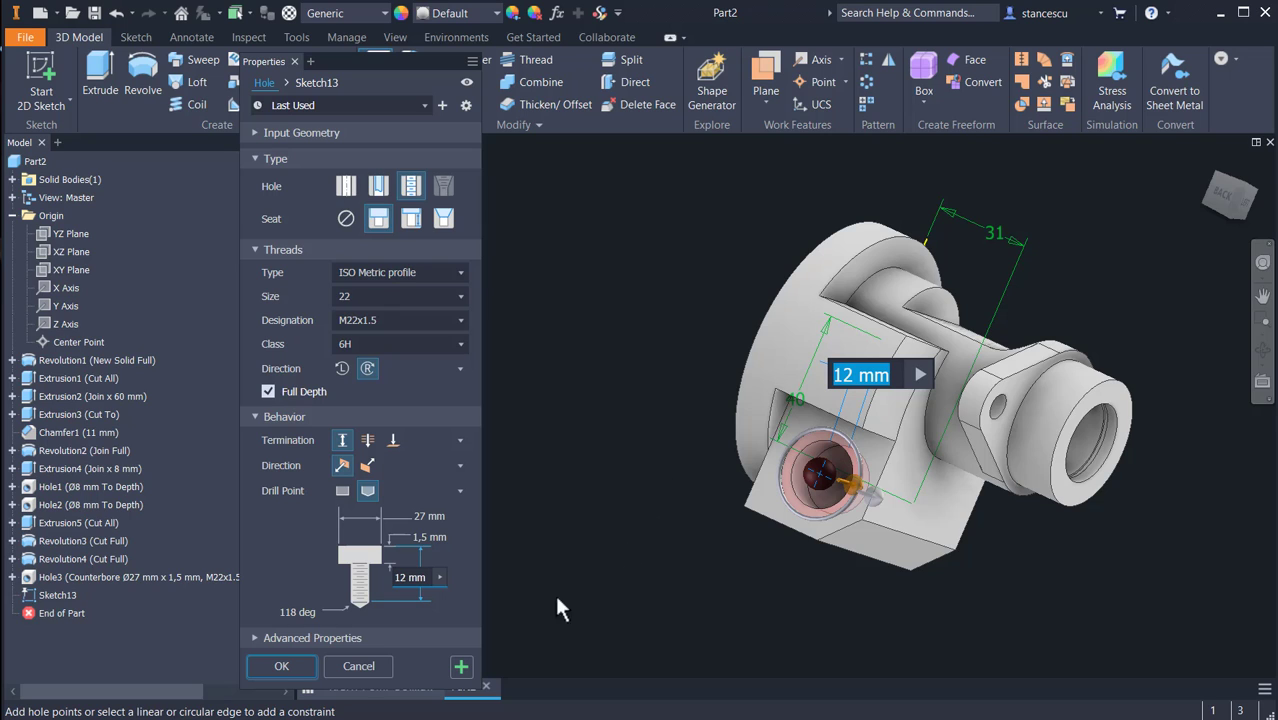
click(282, 666)
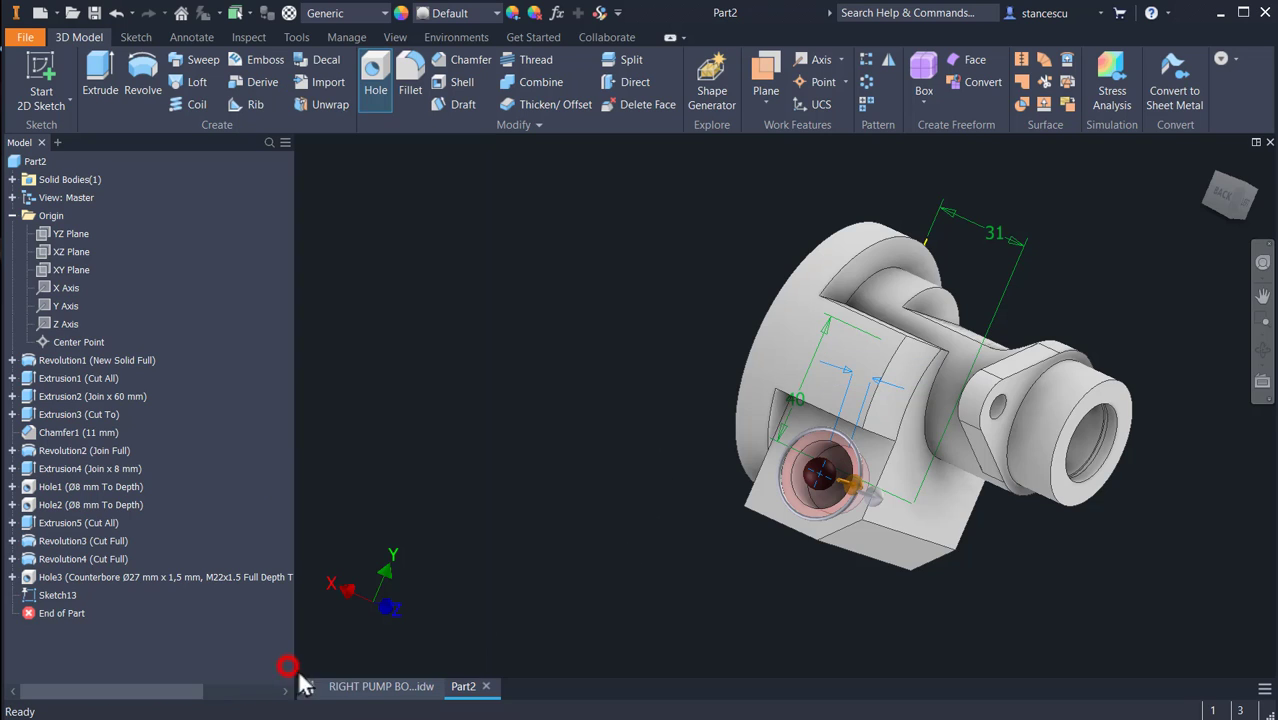
shift+middle_drag(620, 605, 565, 563)
key(F6)
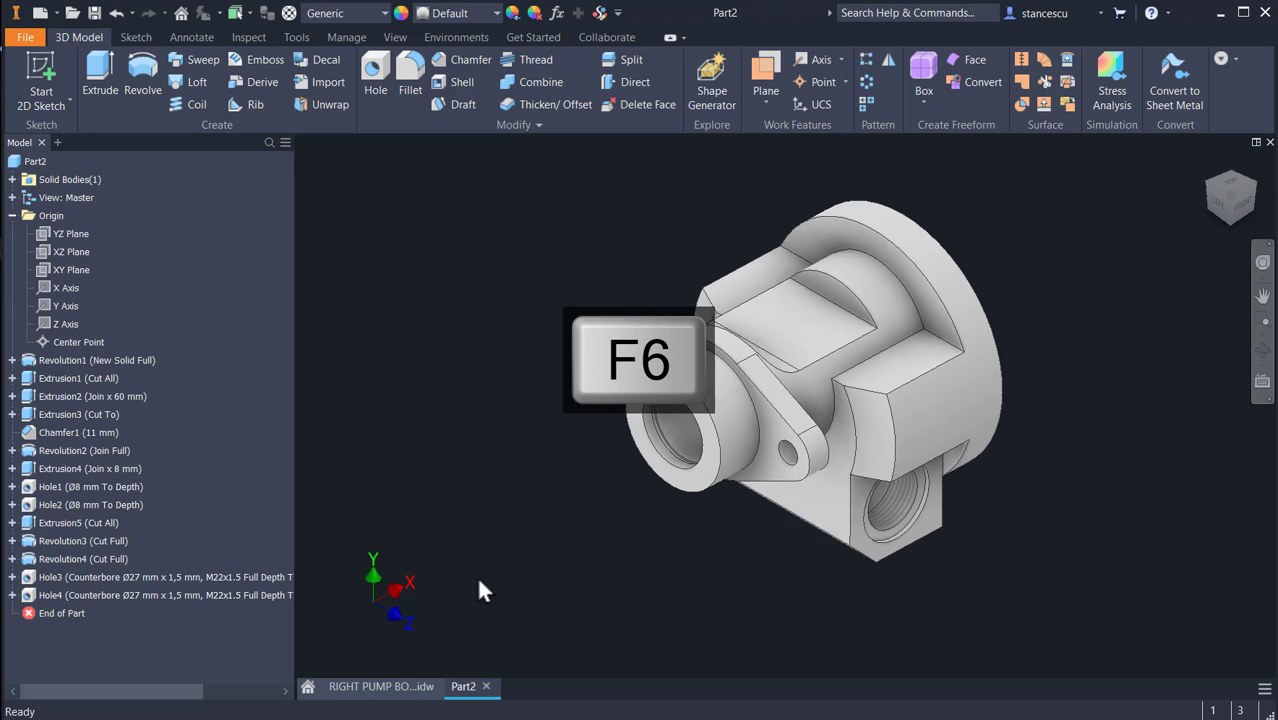
- Check the through bore in section B-B of the drawing, and start a simple hole in the part with no seat and Through All termination
click(385, 684)
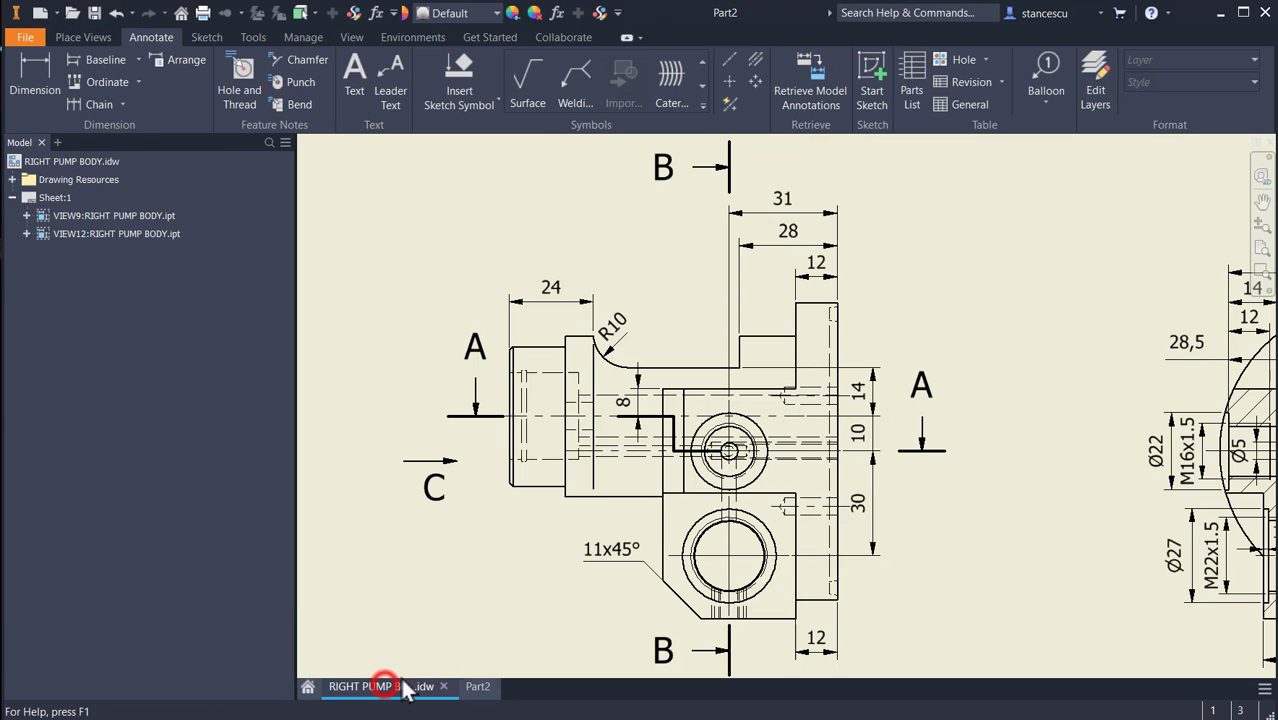
middle_drag(954, 511, 613, 480)
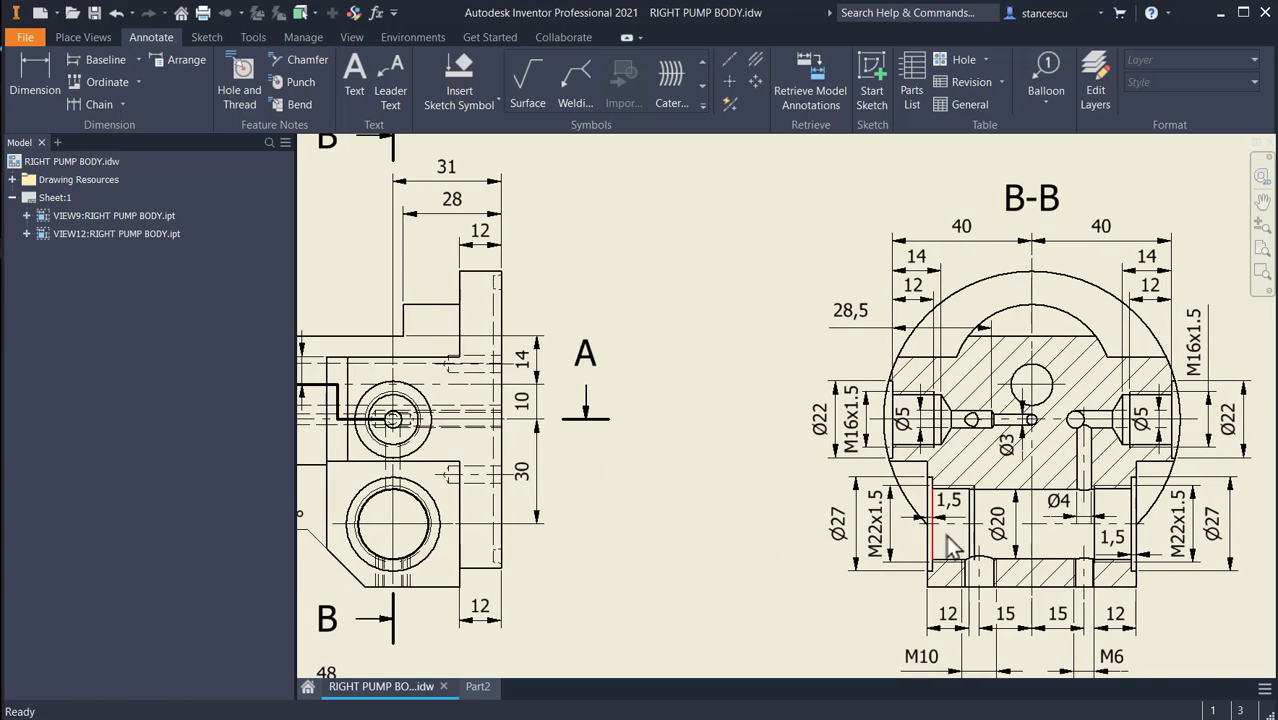
scroll(1000, 545, down, 3)
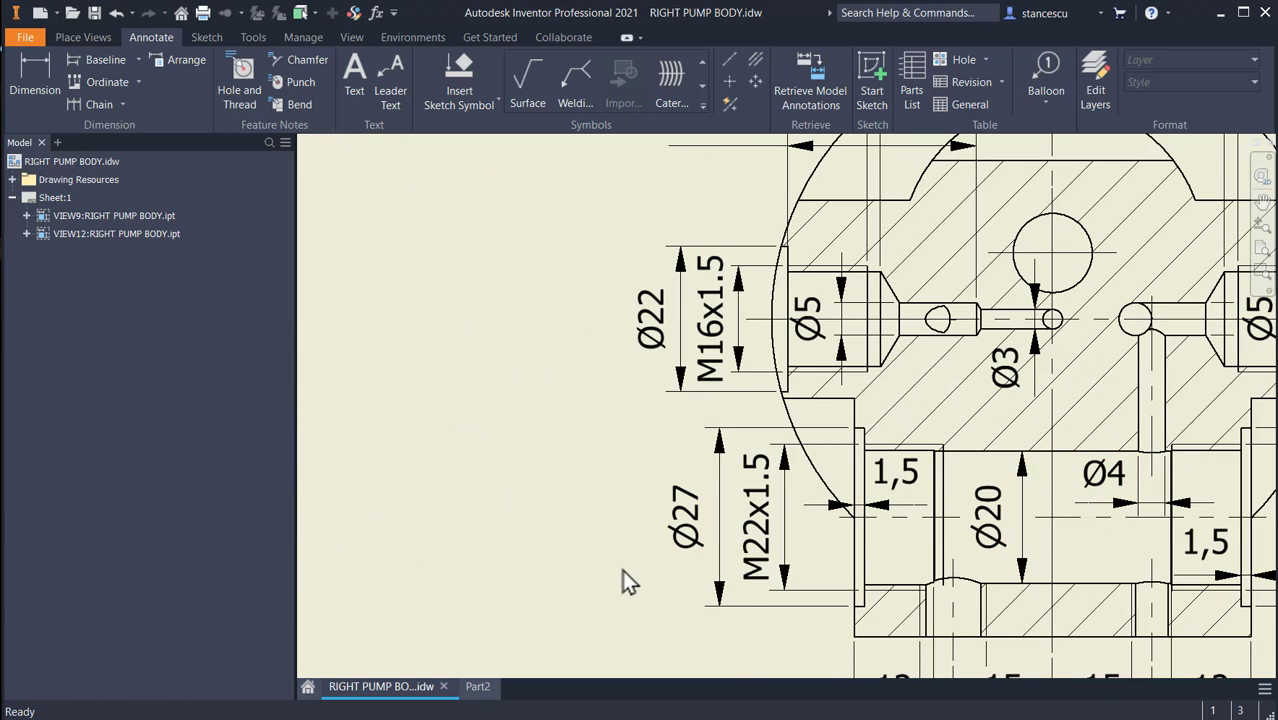
scroll(622, 569, up, 2)
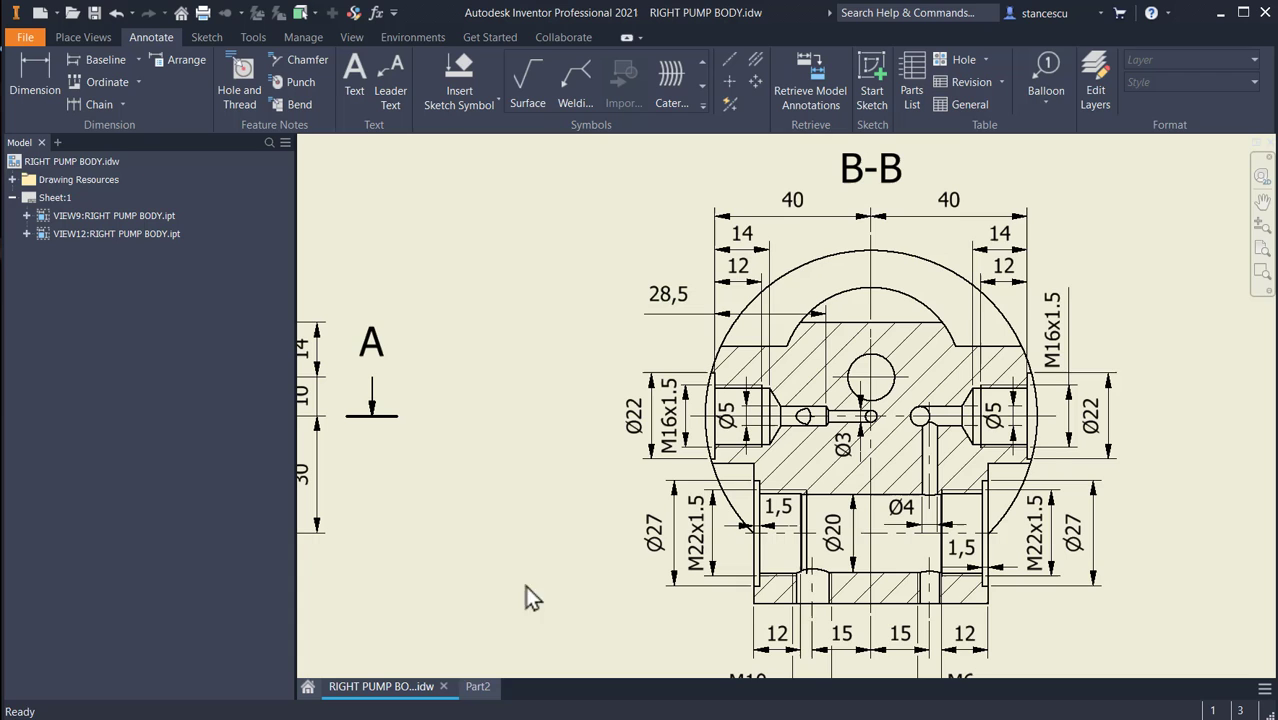
click(478, 686)
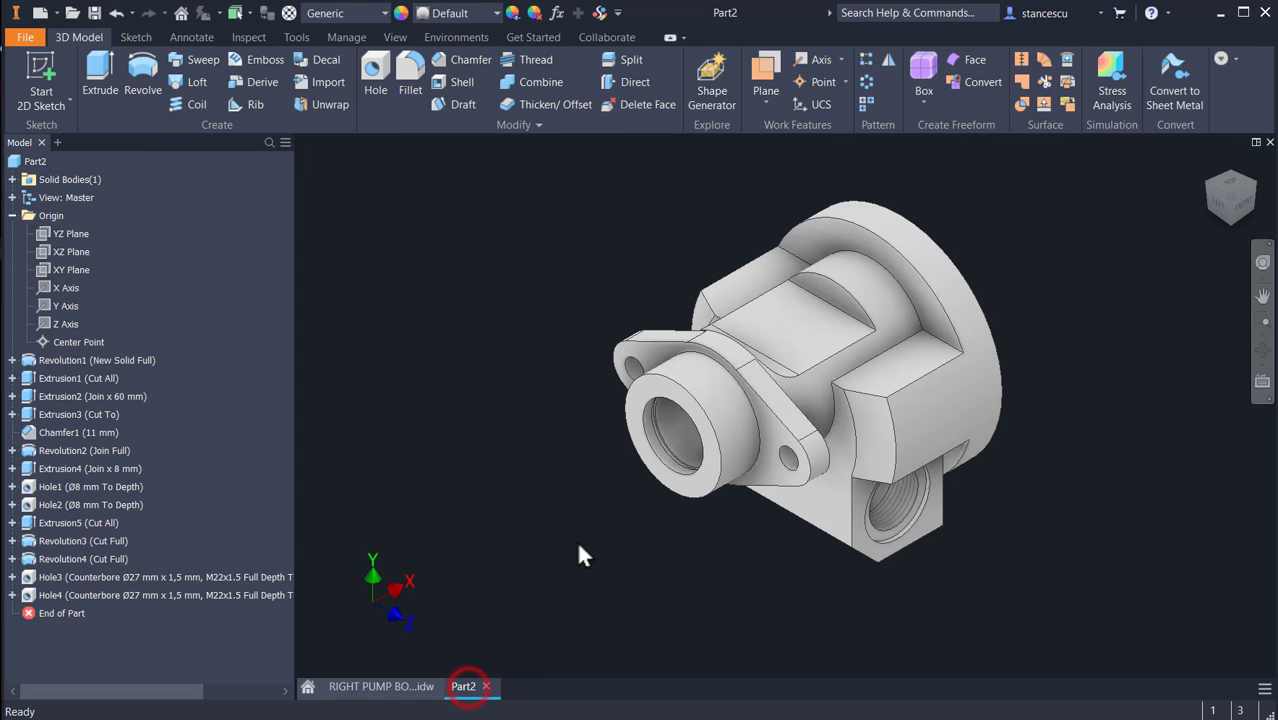
click(375, 81)
click(344, 184)
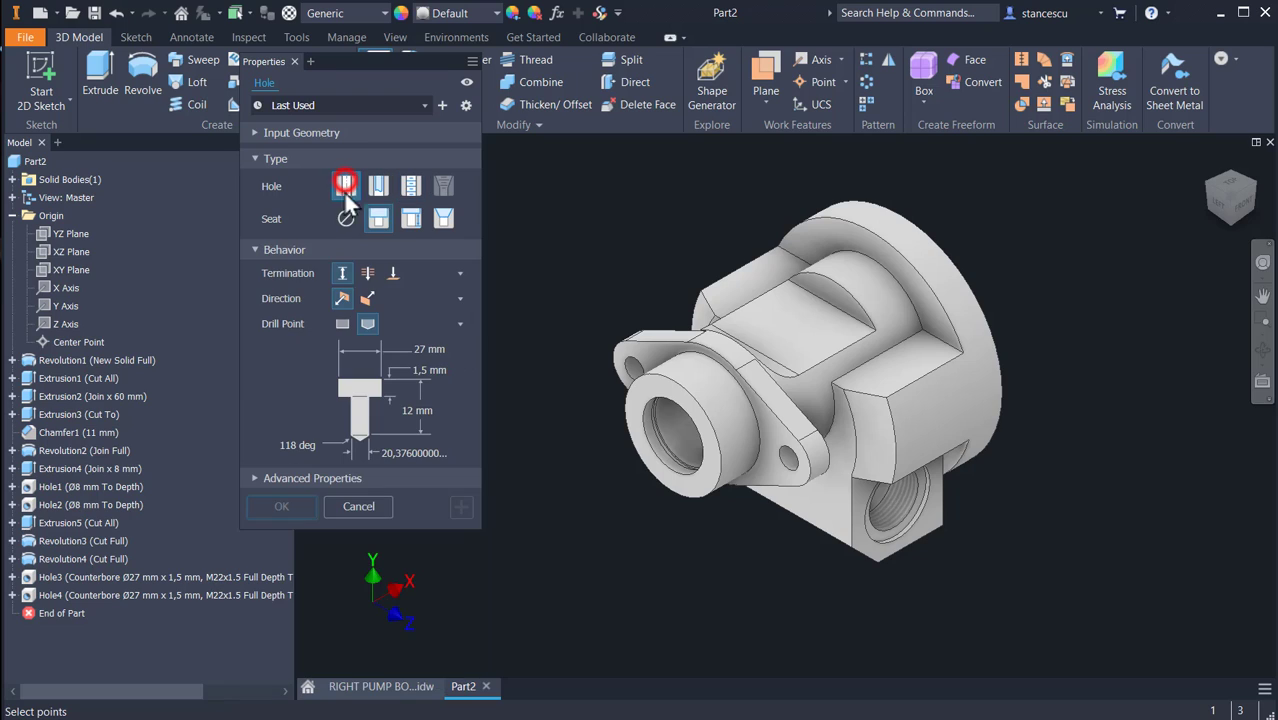
click(345, 219)
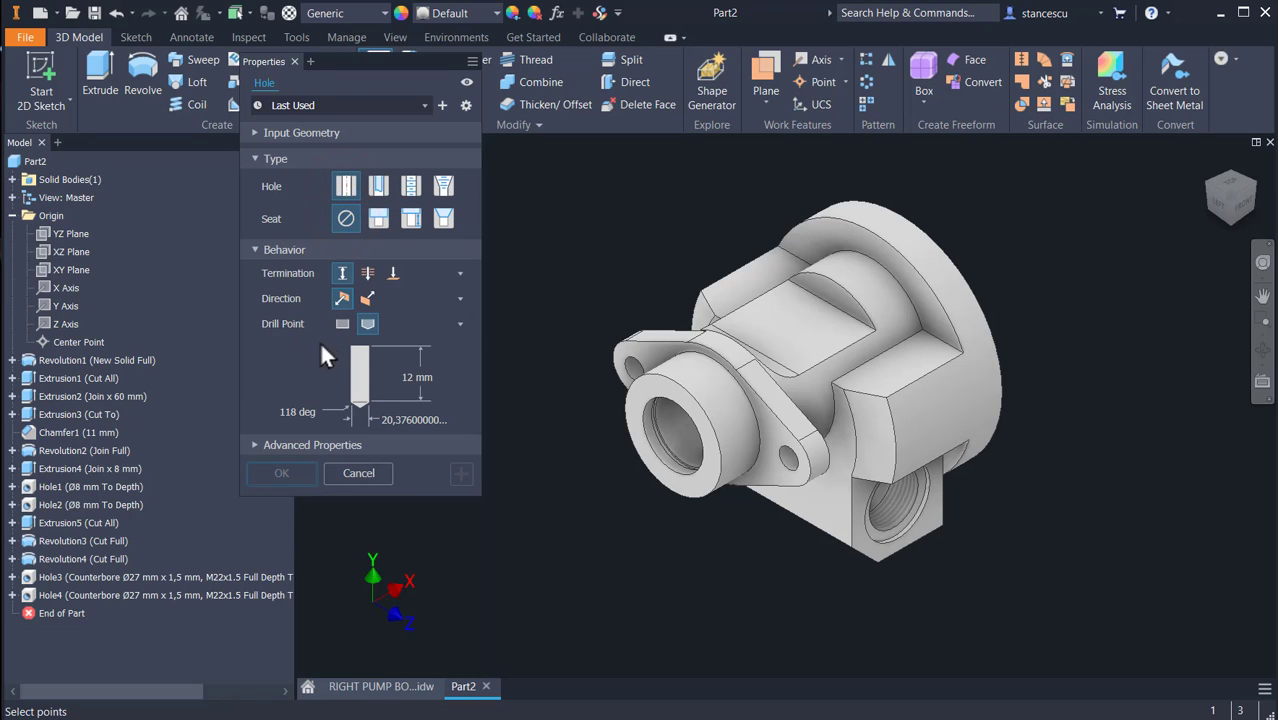
click(368, 274)
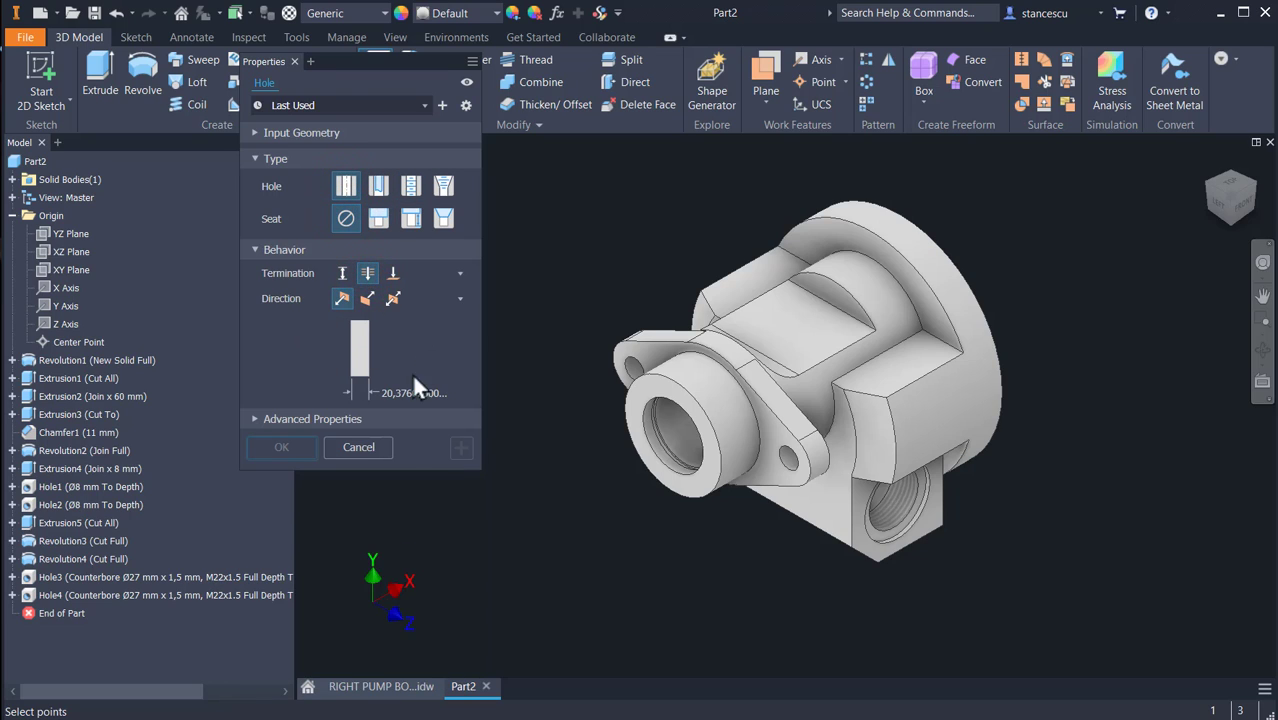
- Create the 20 mm through hole on the lower block's side face, concentric with the M22x1.5 counterbored hole
click(930, 522)
scroll(940, 540, up, 5)
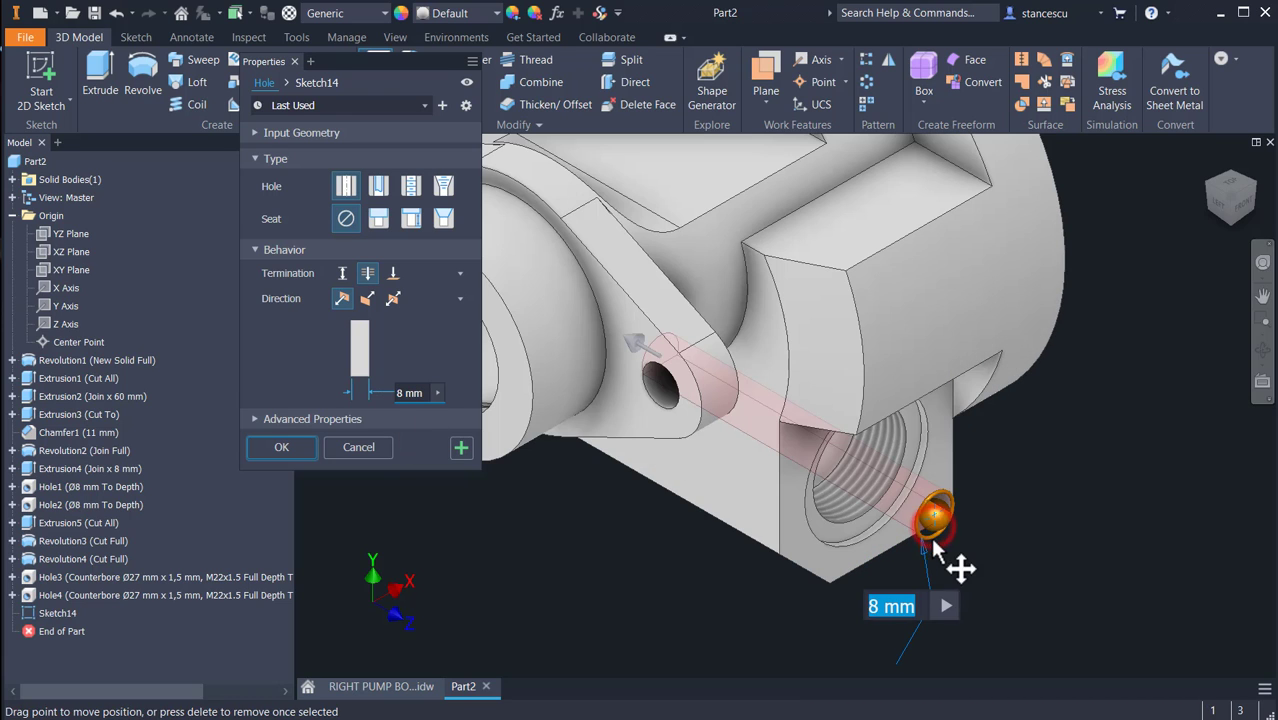
click(926, 458)
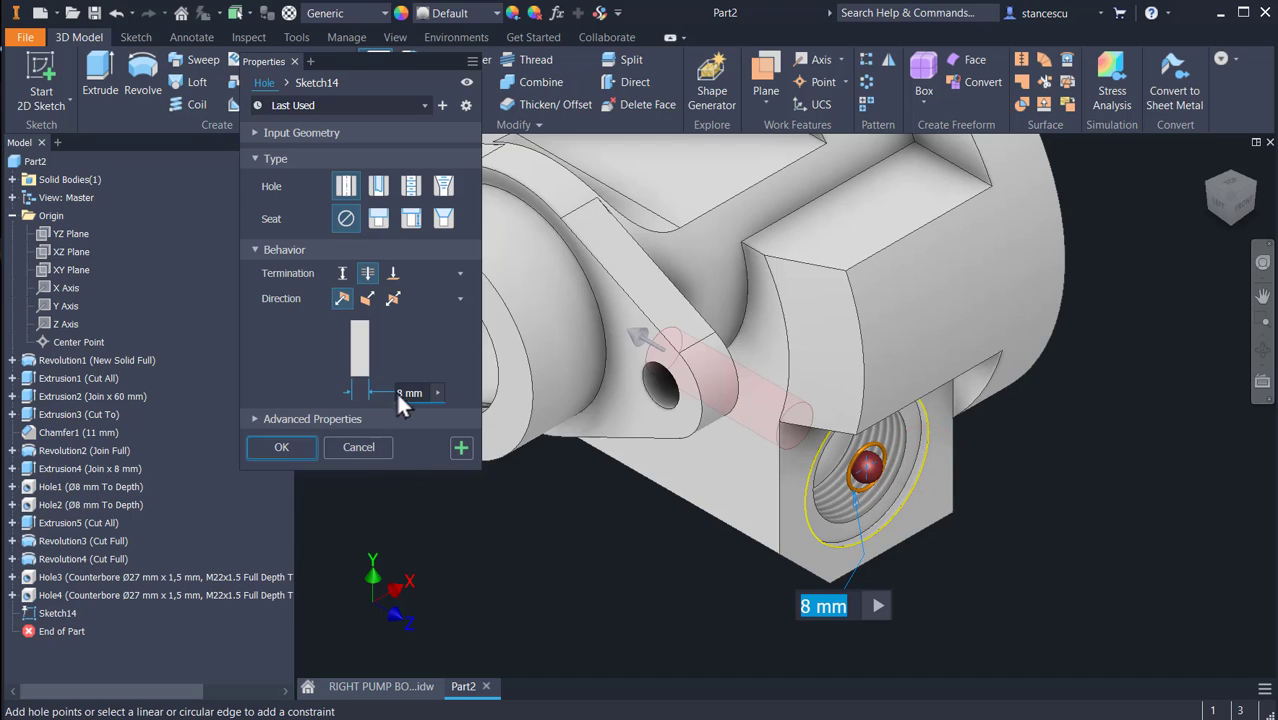
text(20)
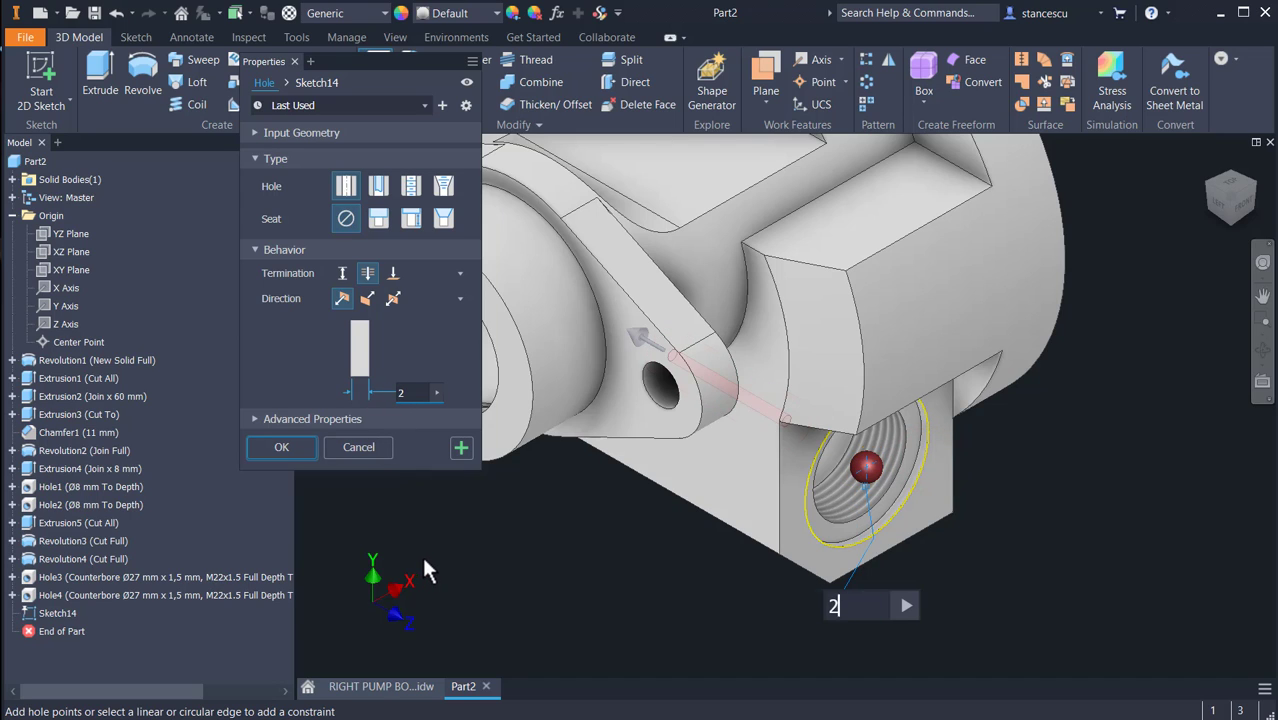
click(284, 447)
shift+middle_drag(621, 611, 667, 613)
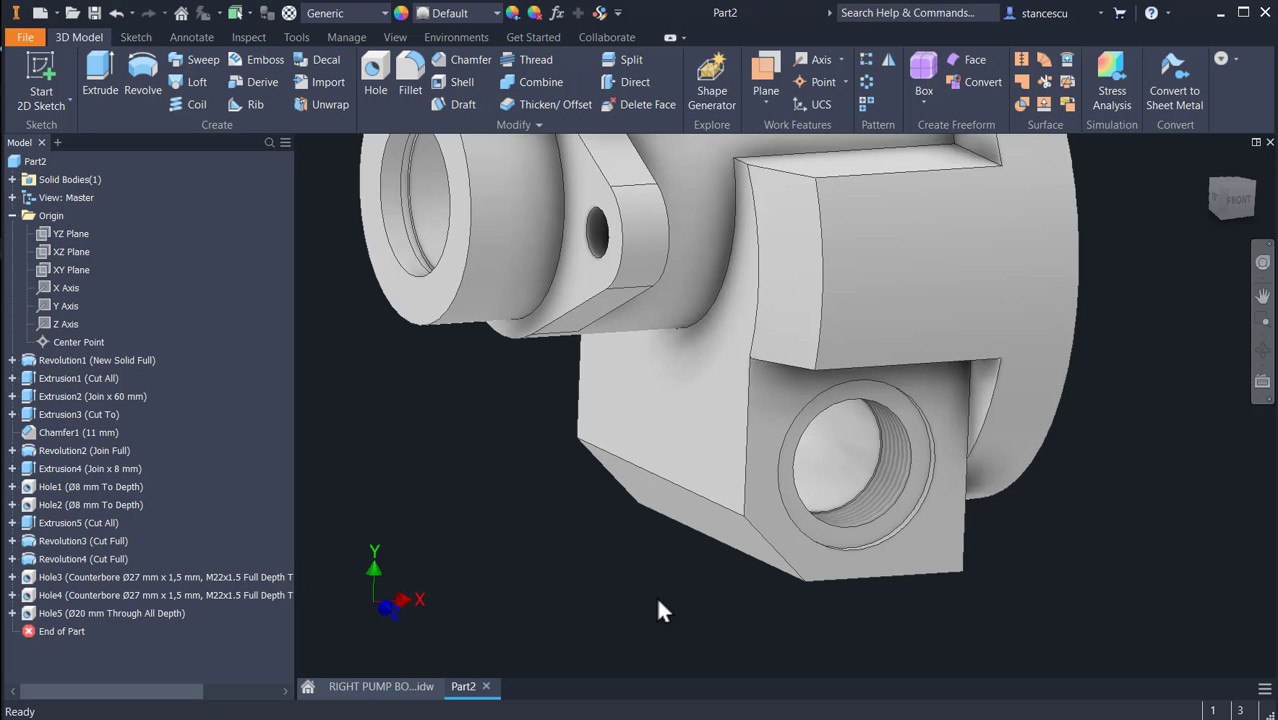
key(F6)
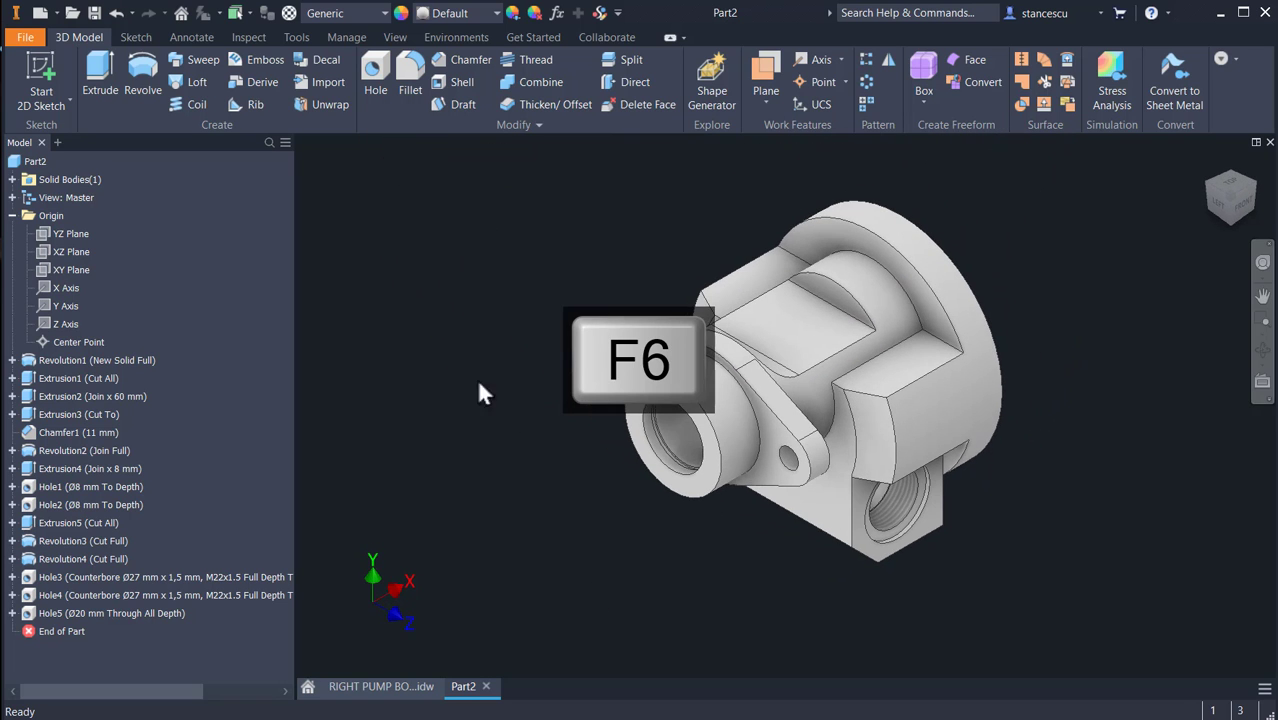
- Examine section B-B and the isometric view in the drawing for the M16x1.5 side holes and their inner passages
click(405, 686)
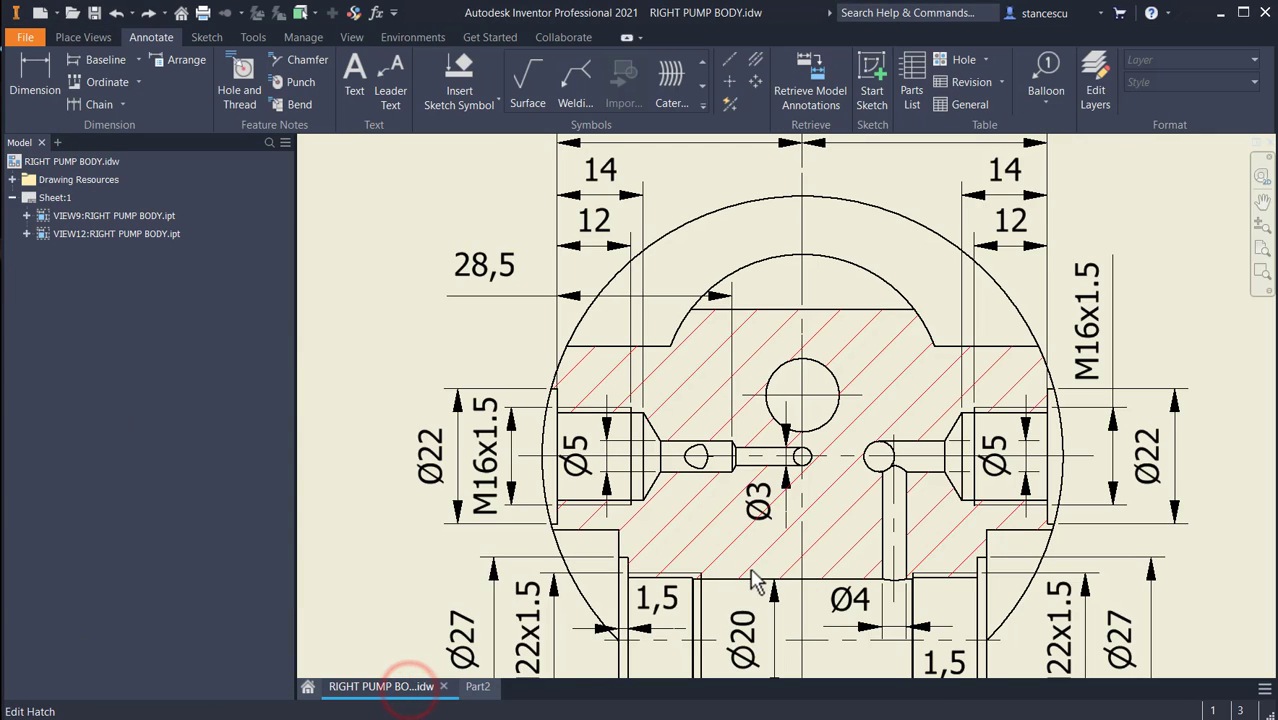
middle_drag(760, 580, 800, 430)
scroll(805, 437, down, 3)
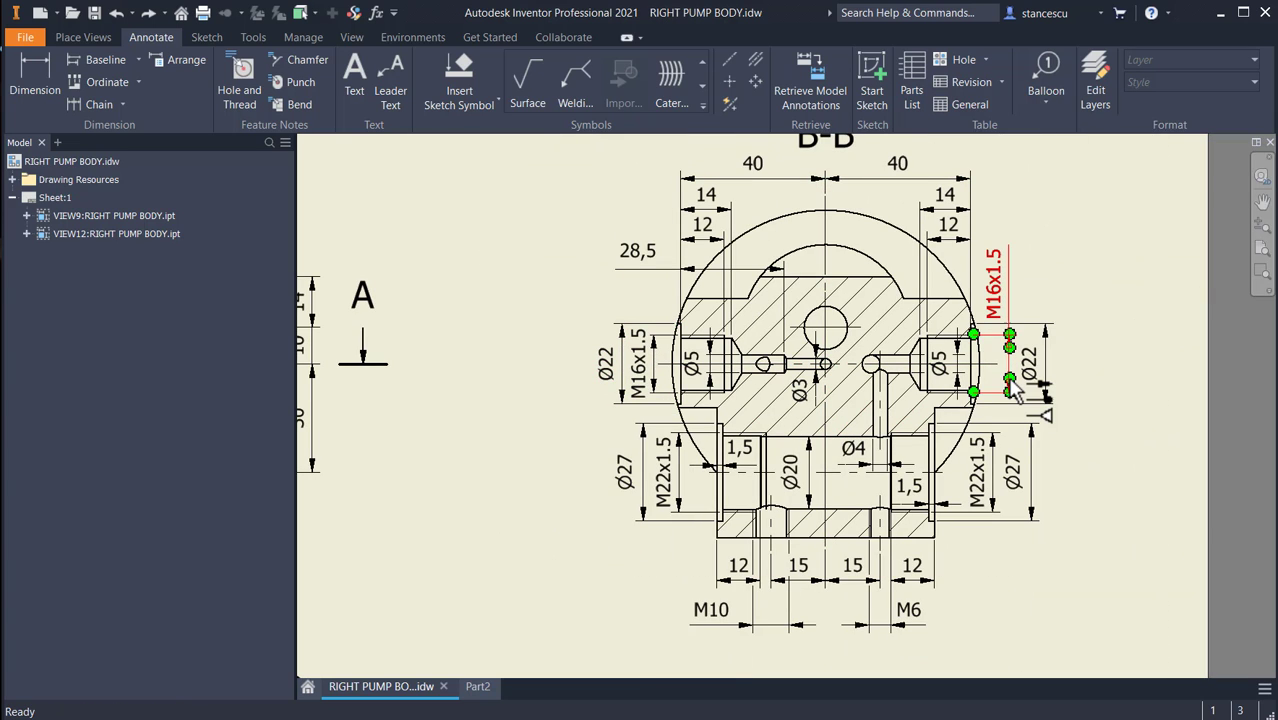
scroll(995, 390, up, 3)
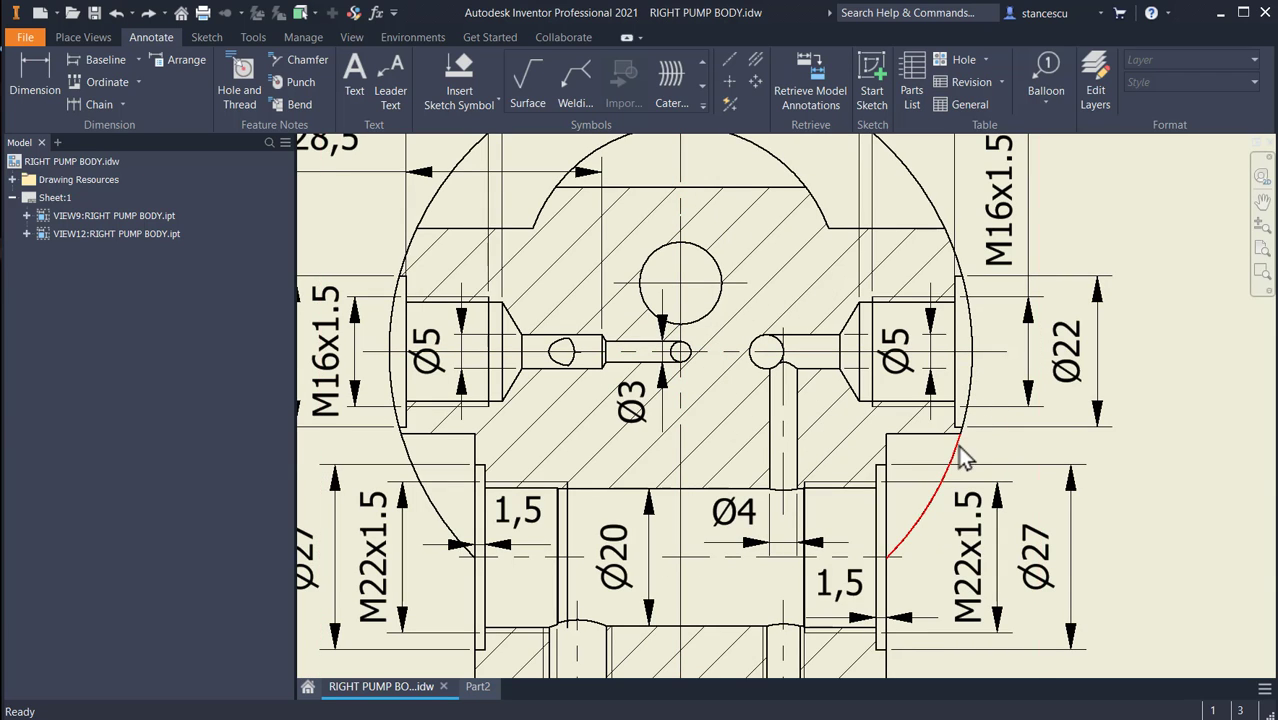
scroll(827, 442, down, 3)
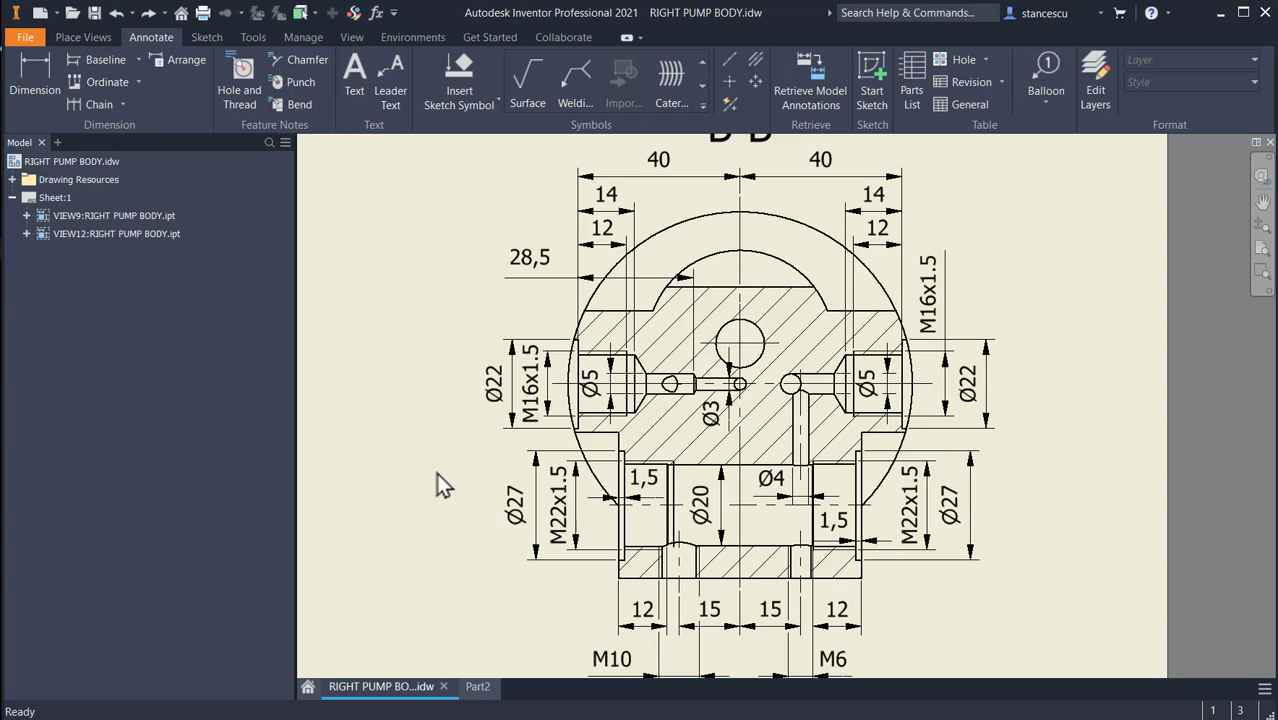
scroll(438, 478, down, 2)
middle_drag(436, 473, 492, 267)
scroll(782, 566, up, 2)
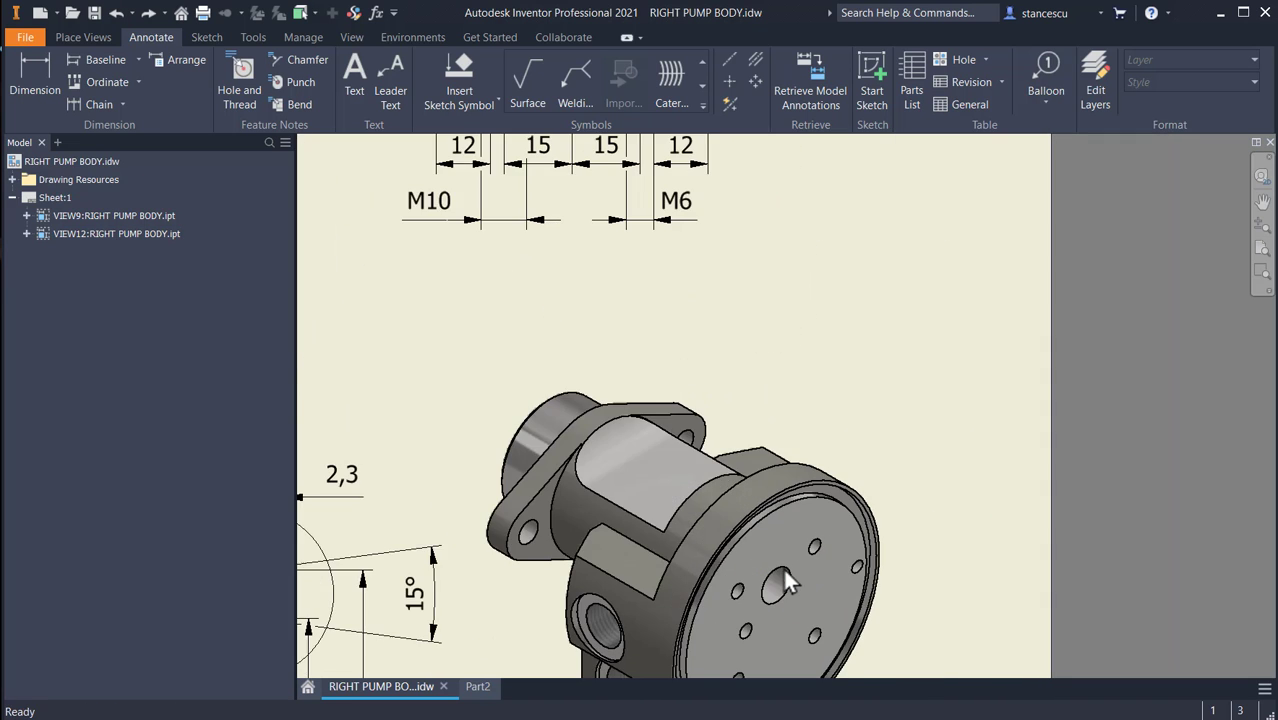
middle_drag(783, 566, 789, 534)
mouse_move(792, 474)
middle_down()
mouse_move(870, 353)
mouse_move(879, 363)
middle_up()
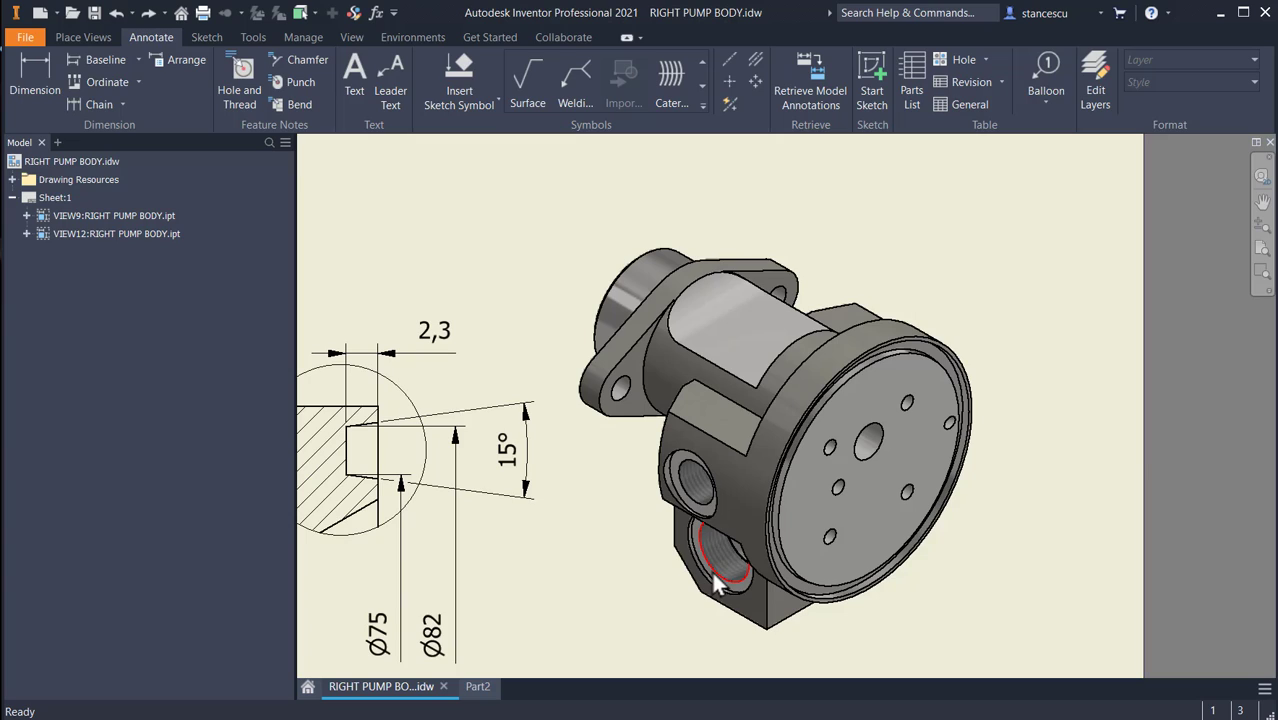
- Examine the front view, sections A-A and B-B, and the isometric view for the location and depths of the upper side holes
middle_drag(593, 519, 850, 608)
scroll(722, 485, down, 3)
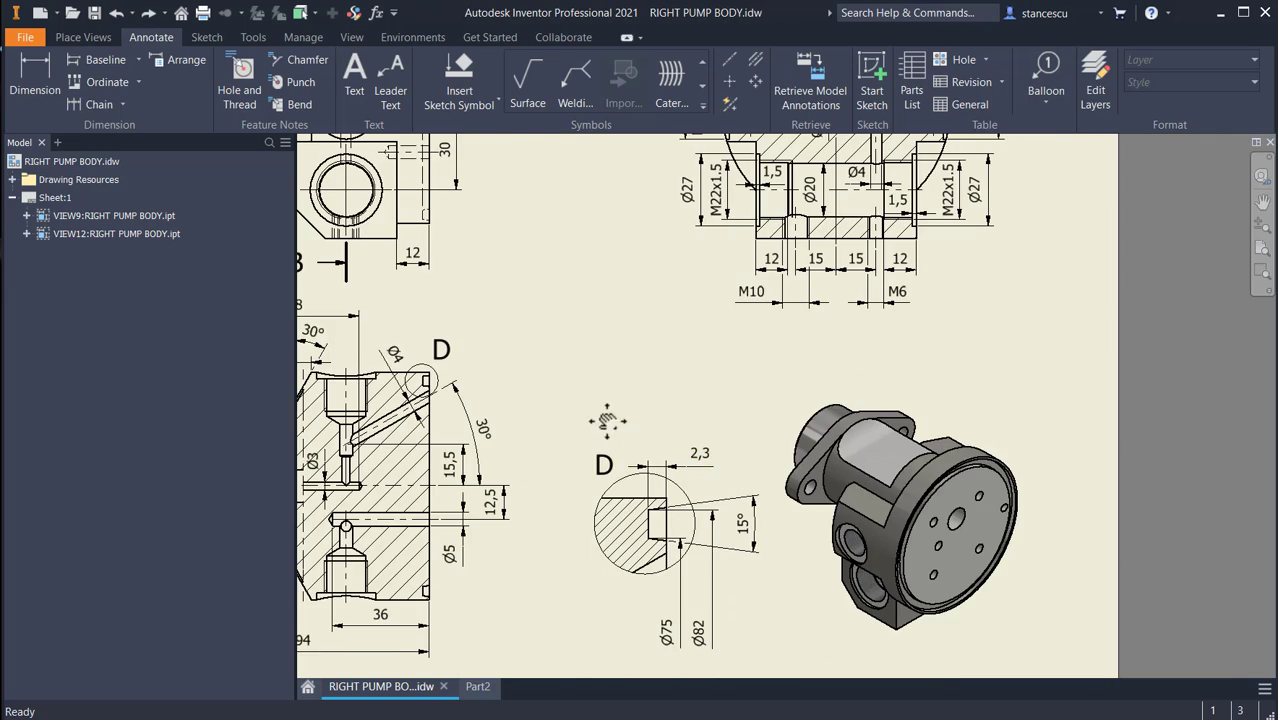
middle_drag(607, 420, 831, 462)
middle_drag(775, 385, 945, 423)
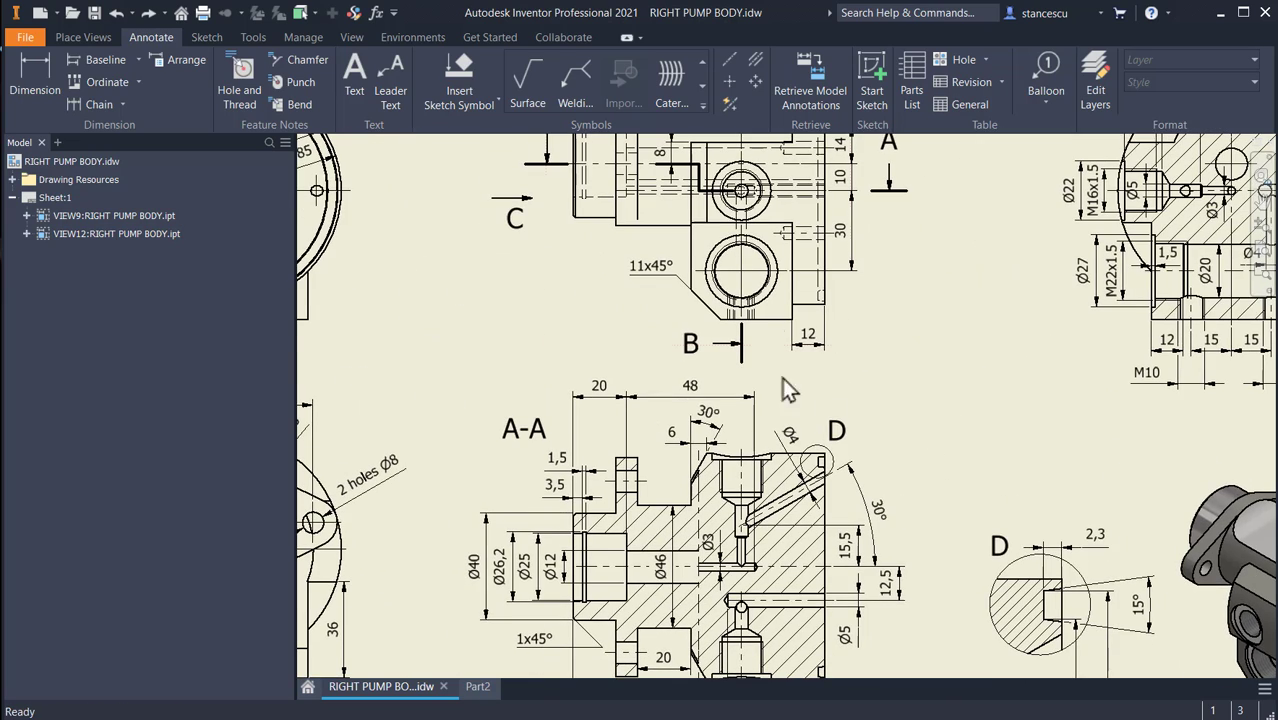
middle_drag(880, 310, 898, 575)
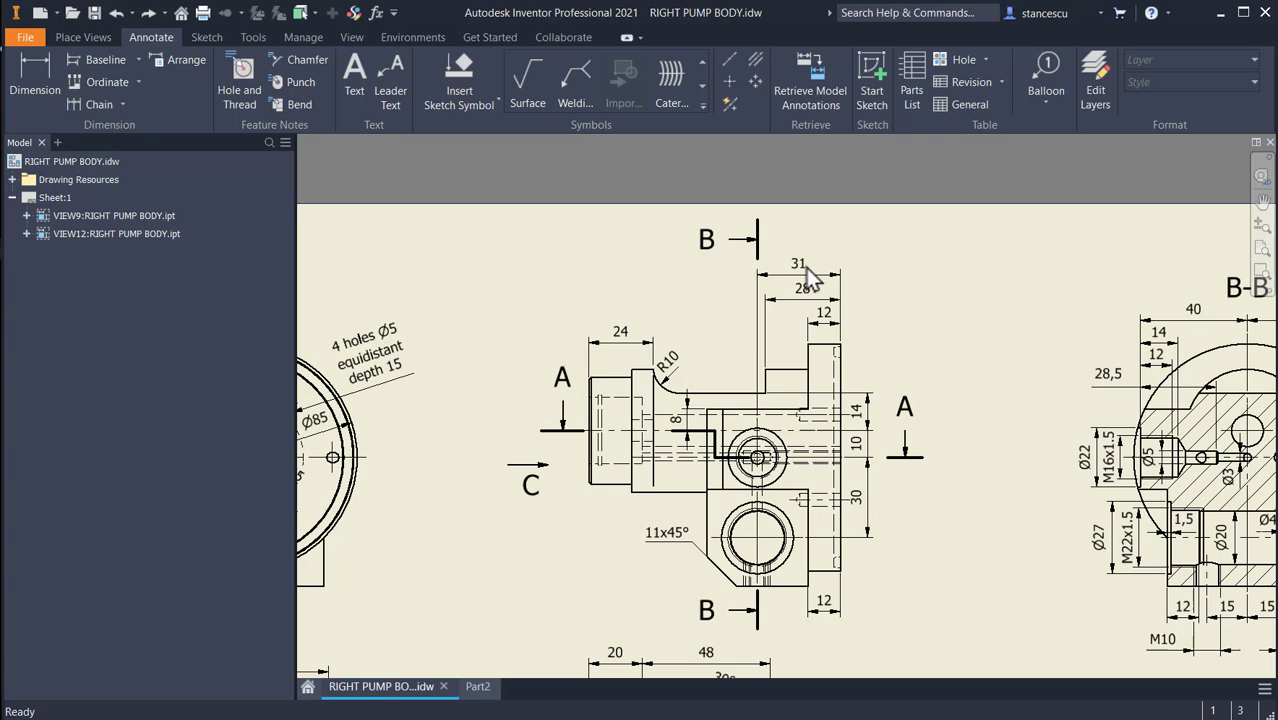
middle_drag(990, 449, 688, 426)
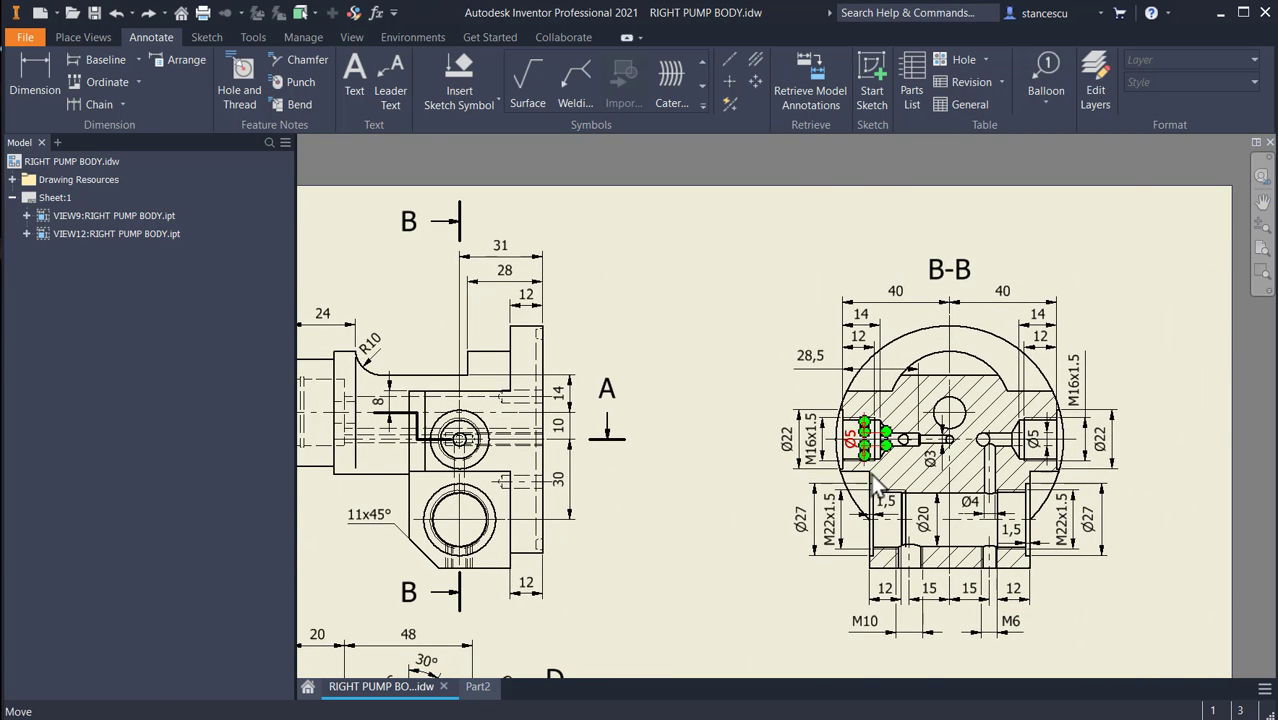
scroll(872, 474, up, 3)
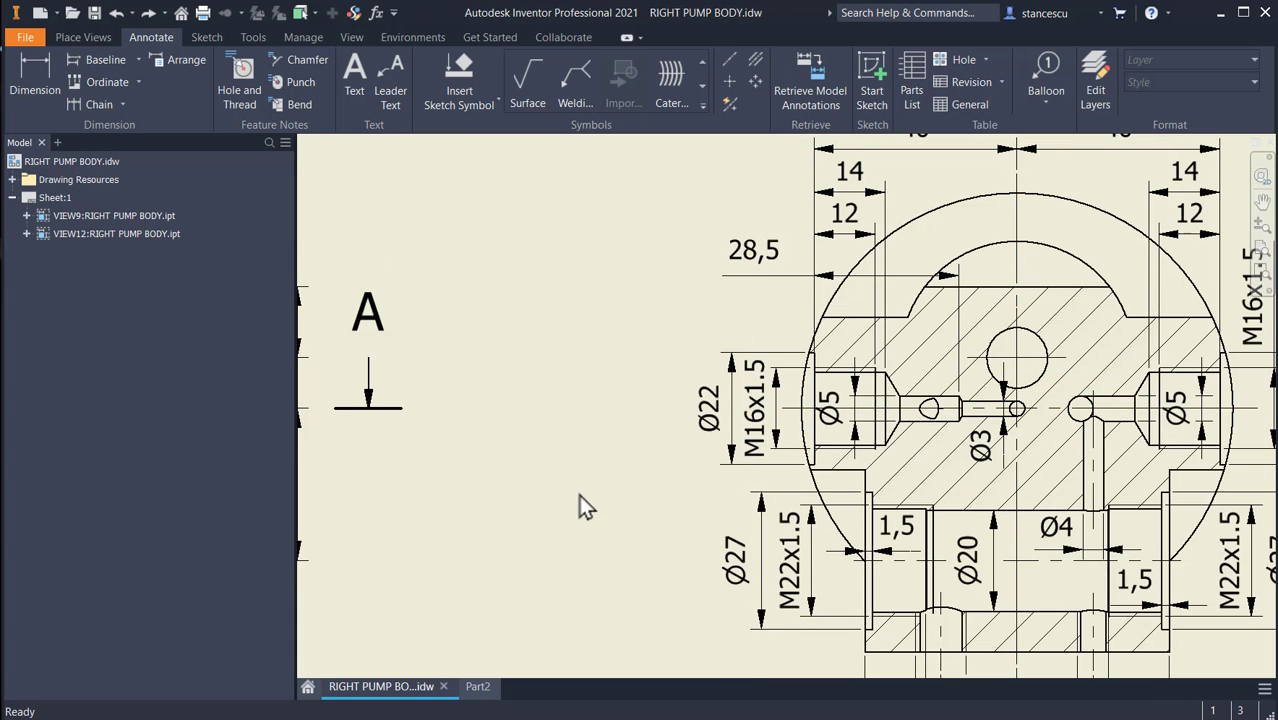
scroll(590, 505, up, 5)
middle_drag(657, 482, 696, 346)
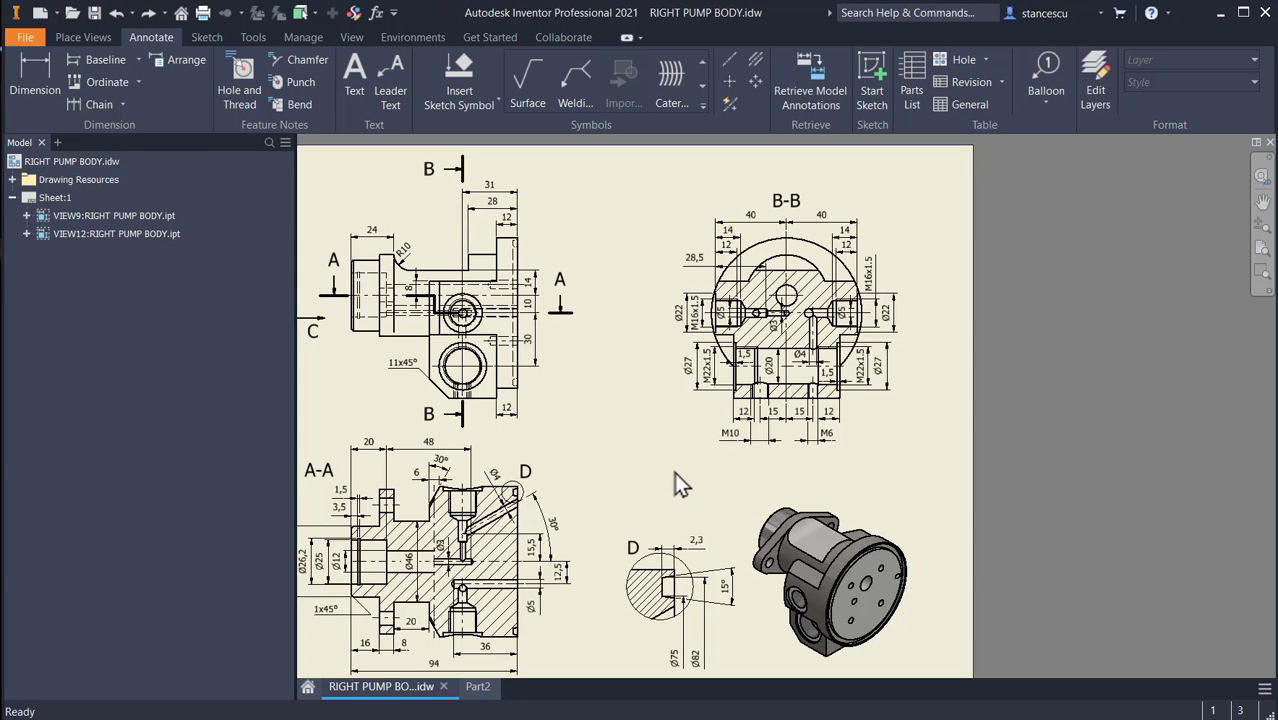
middle_drag(740, 500, 785, 449)
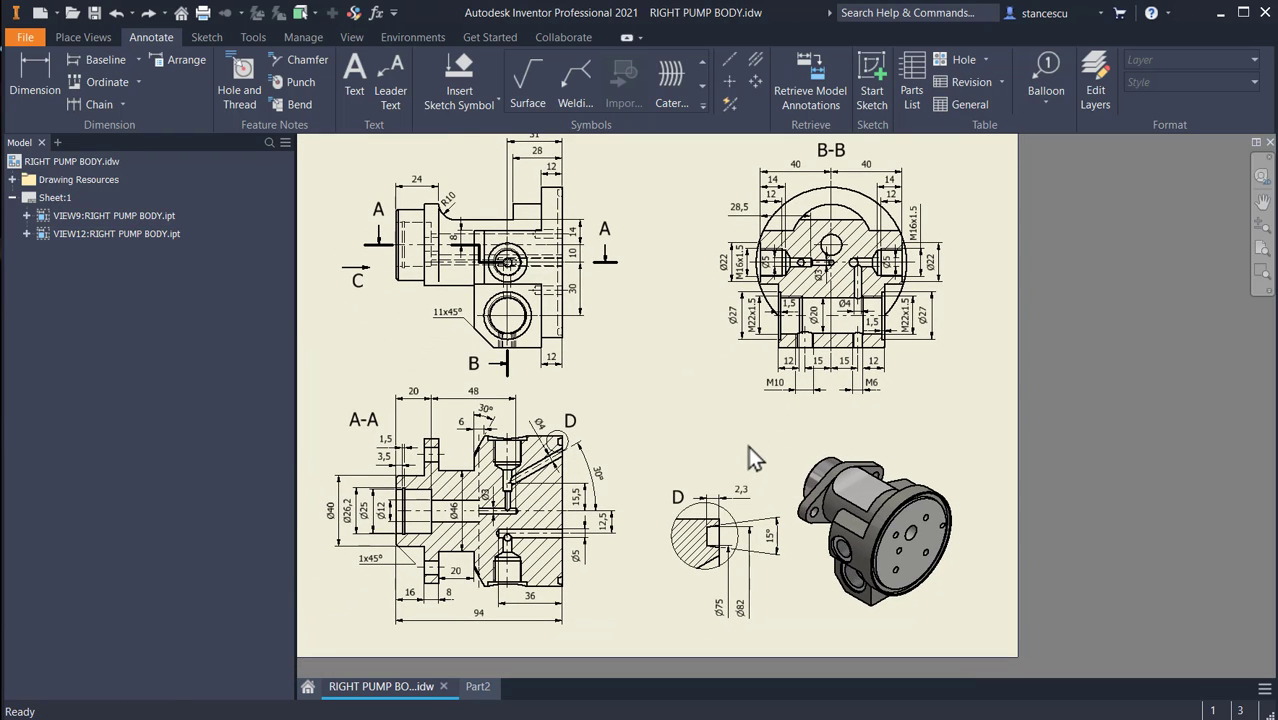
scroll(908, 560, up, 3)
middle_drag(908, 560, 915, 447)
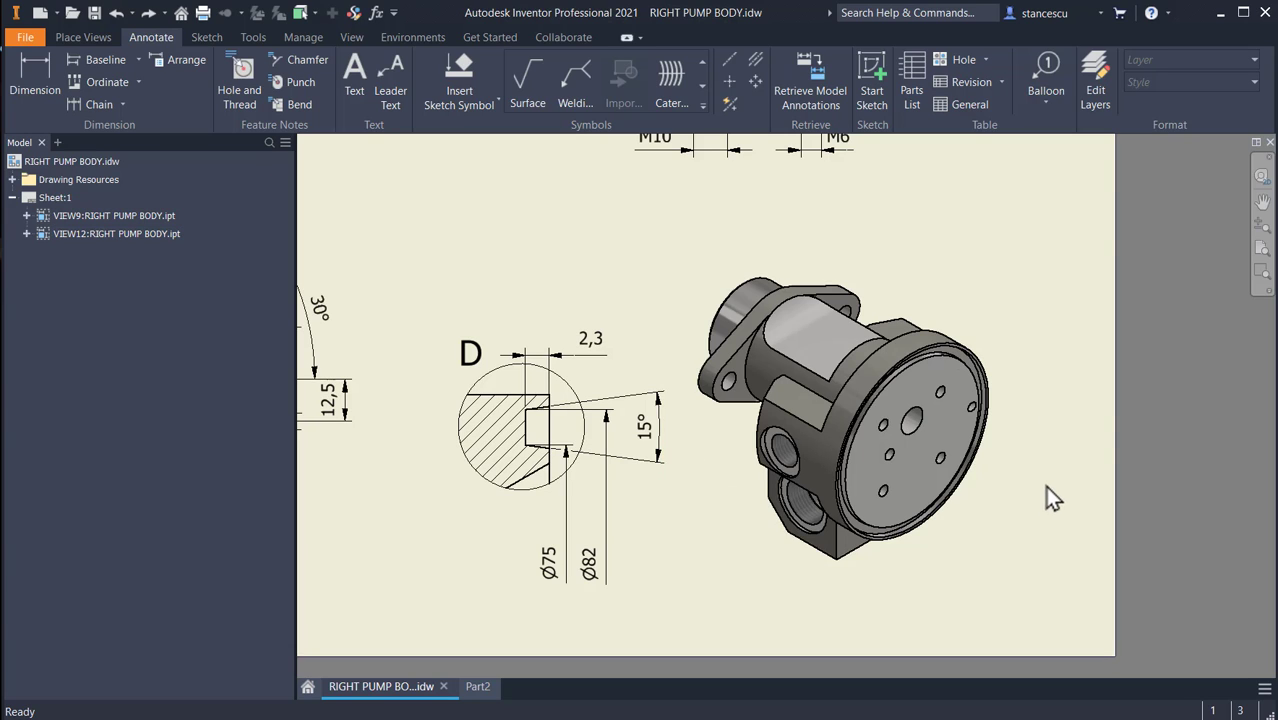
- Start a work axis in the part, with an in-line work plane referenced to the flat circular end face
click(478, 690)
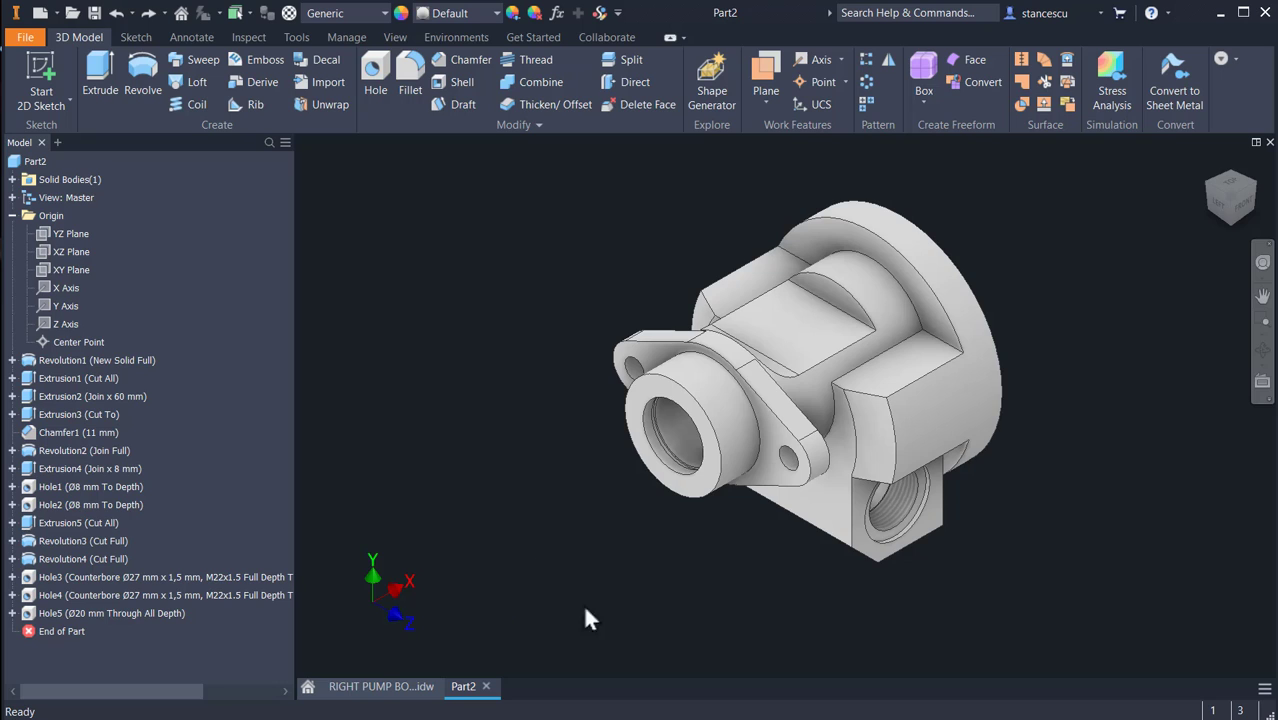
click(820, 62)
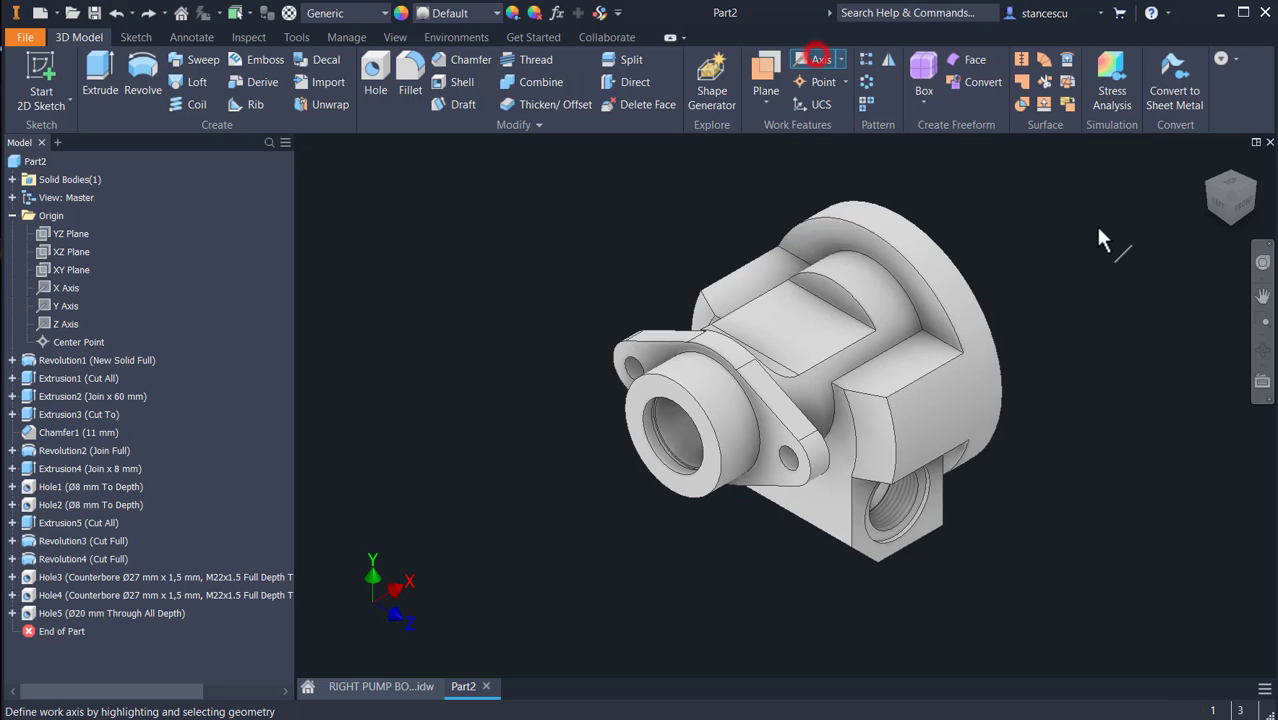
shift+middle_drag(1079, 395, 1050, 422)
right_click(1080, 330)
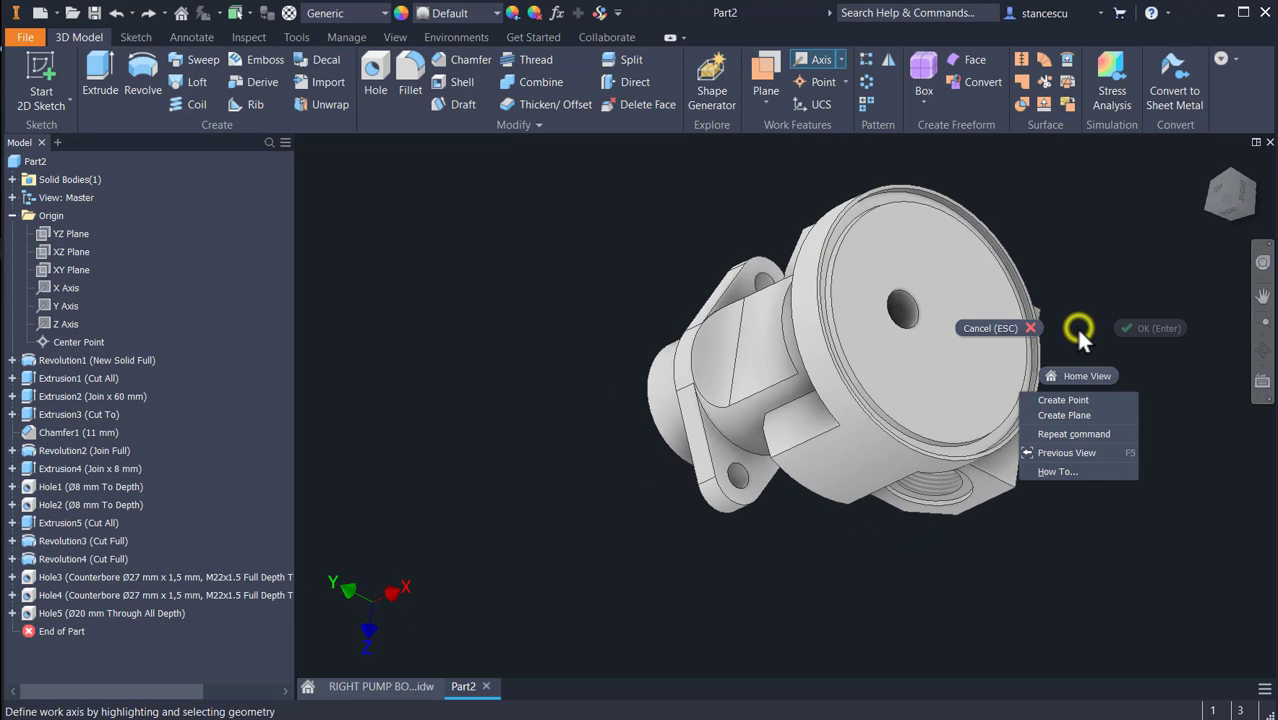
click(1070, 414)
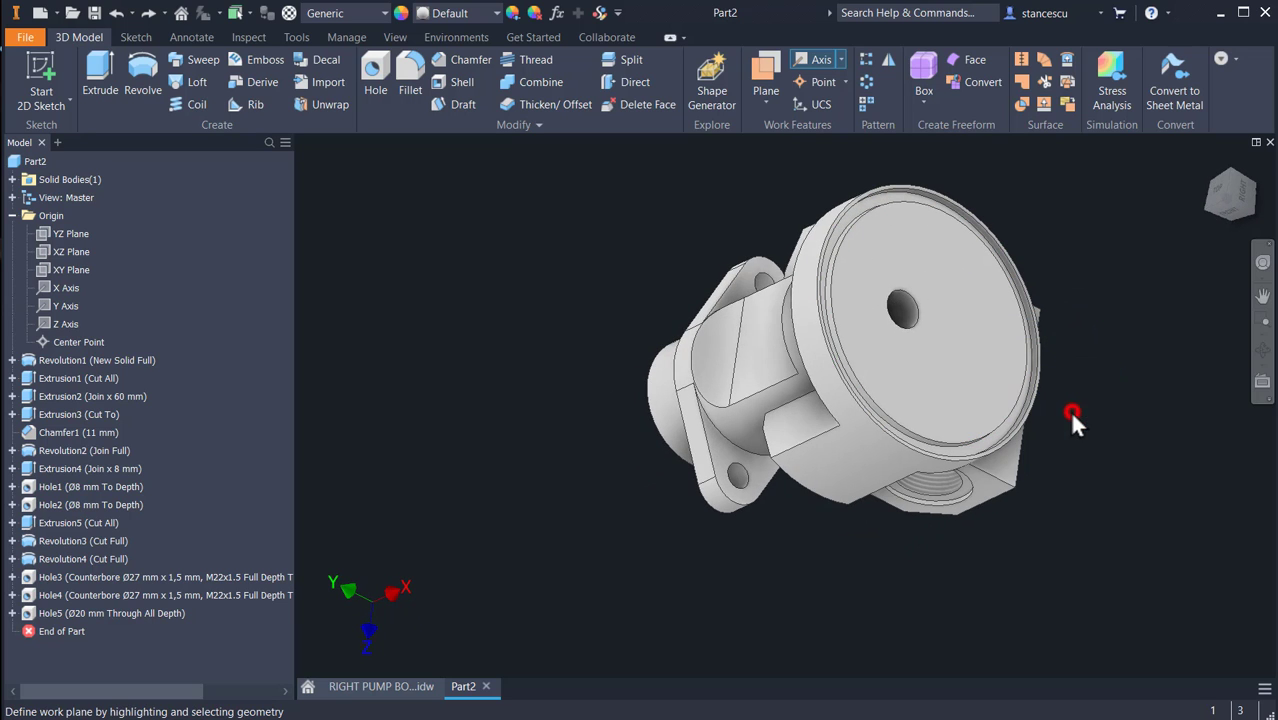
click(949, 385)
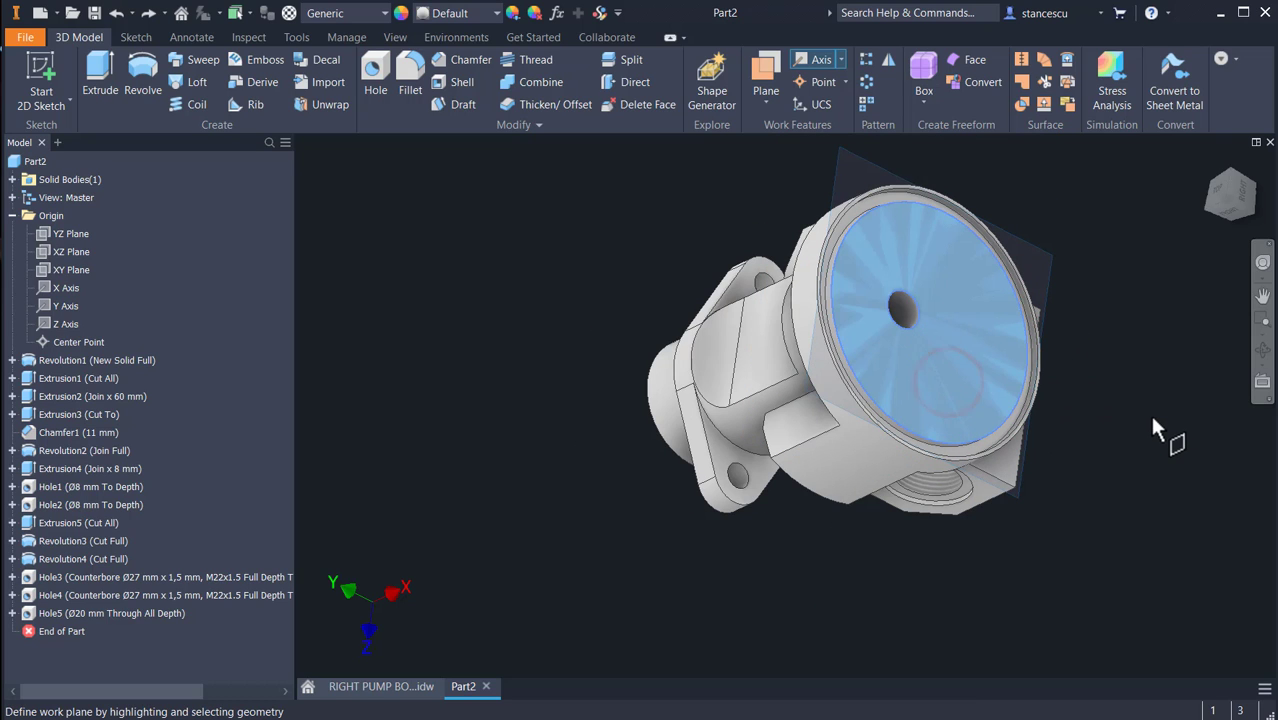
- Place that in-line work plane parallel to the end face, through a point on the axis of the lower block's M22x1.5 hole
right_click(1064, 540)
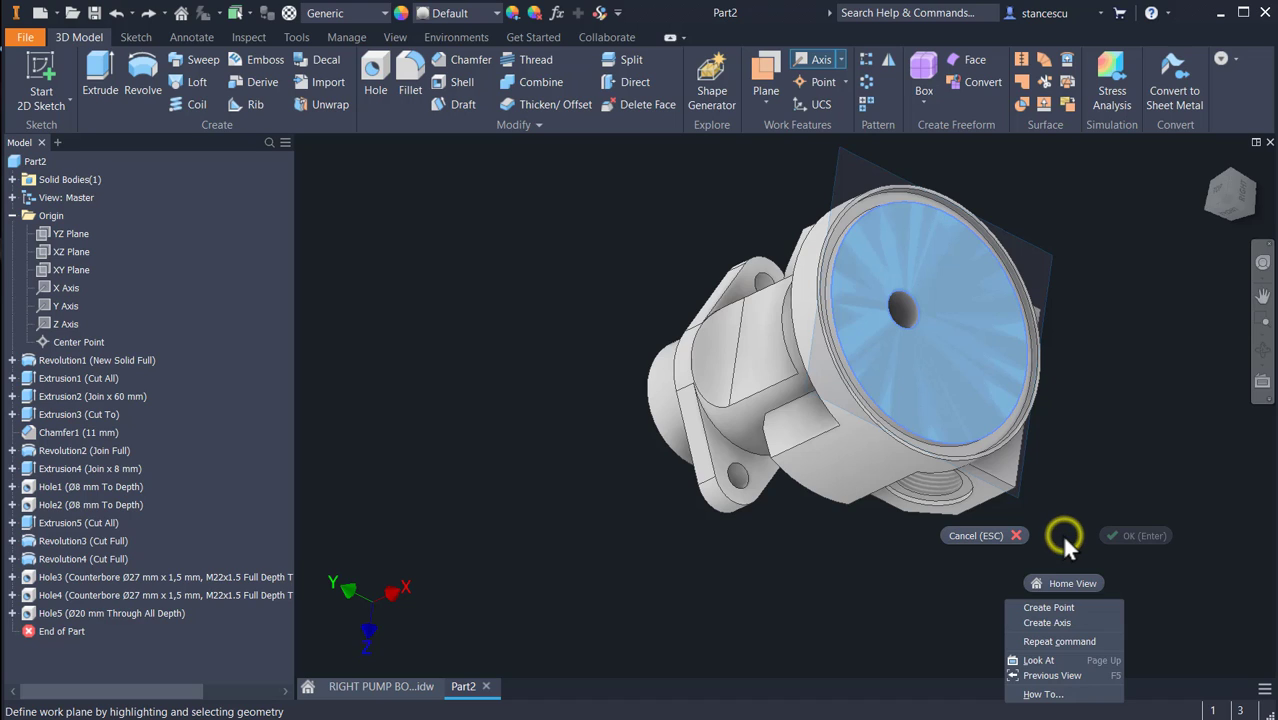
click(1046, 608)
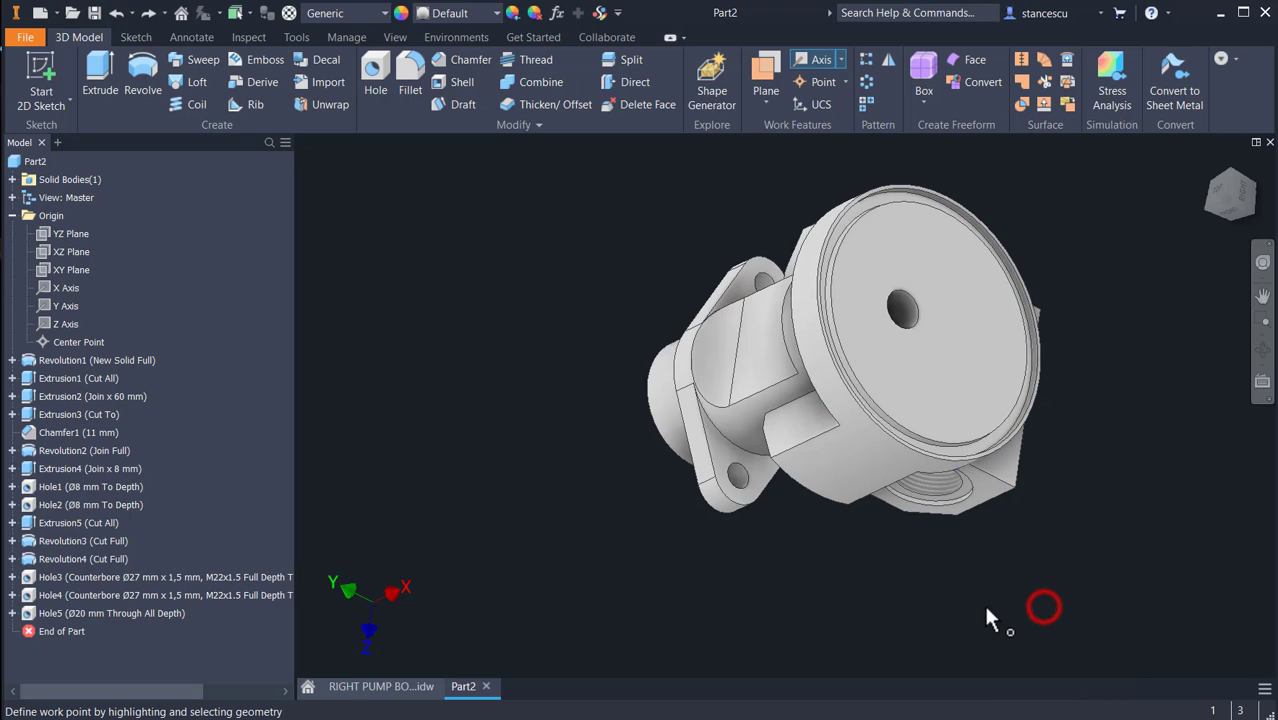
right_click(1013, 541)
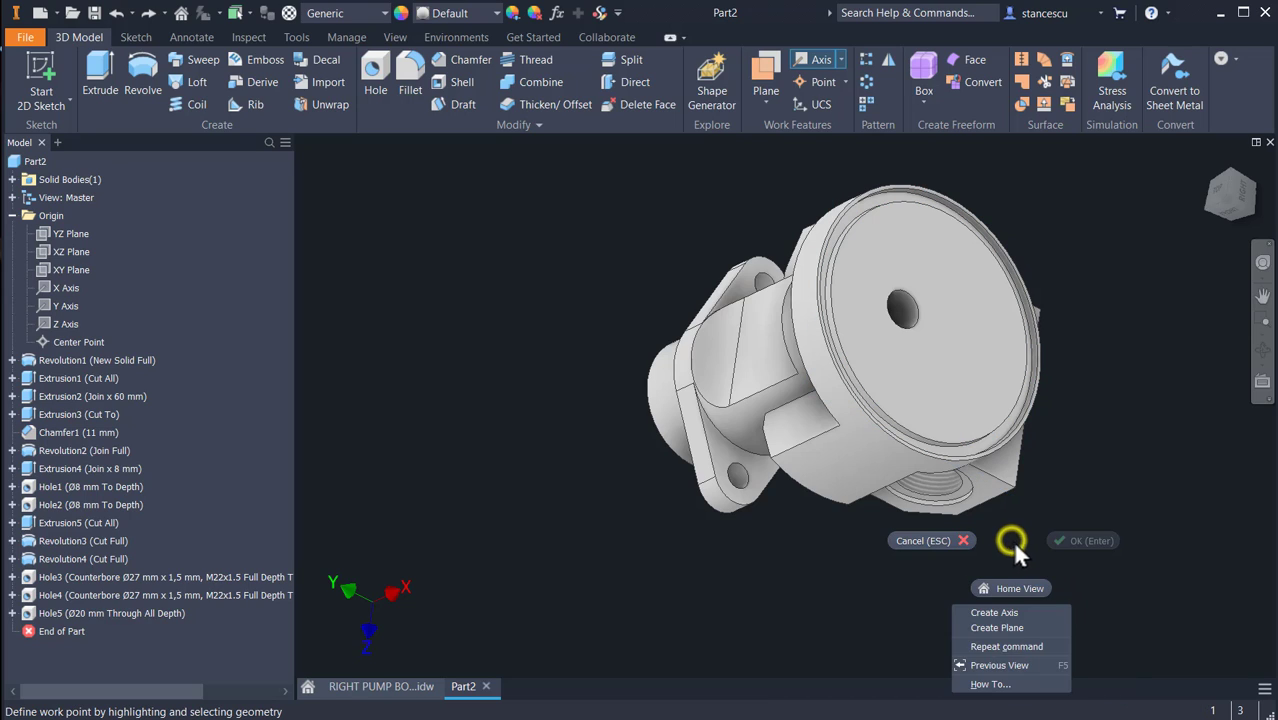
click(1005, 613)
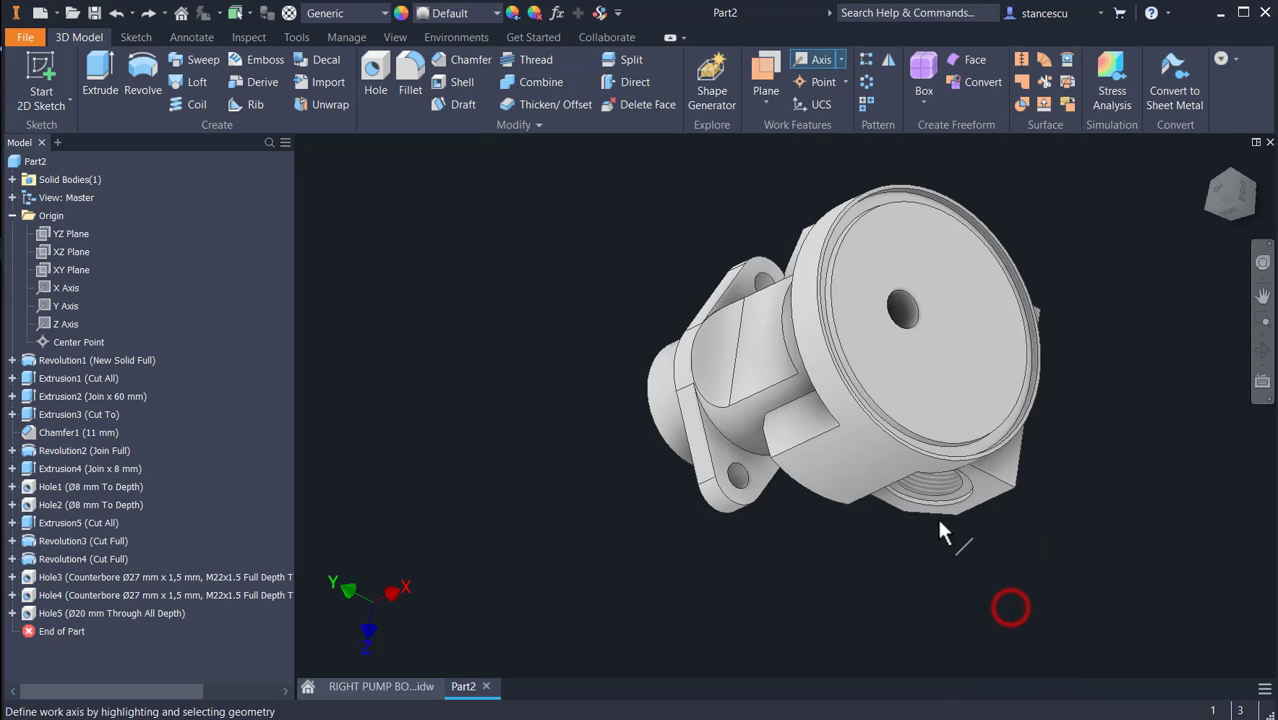
click(985, 489)
scroll(1001, 531, up, 5)
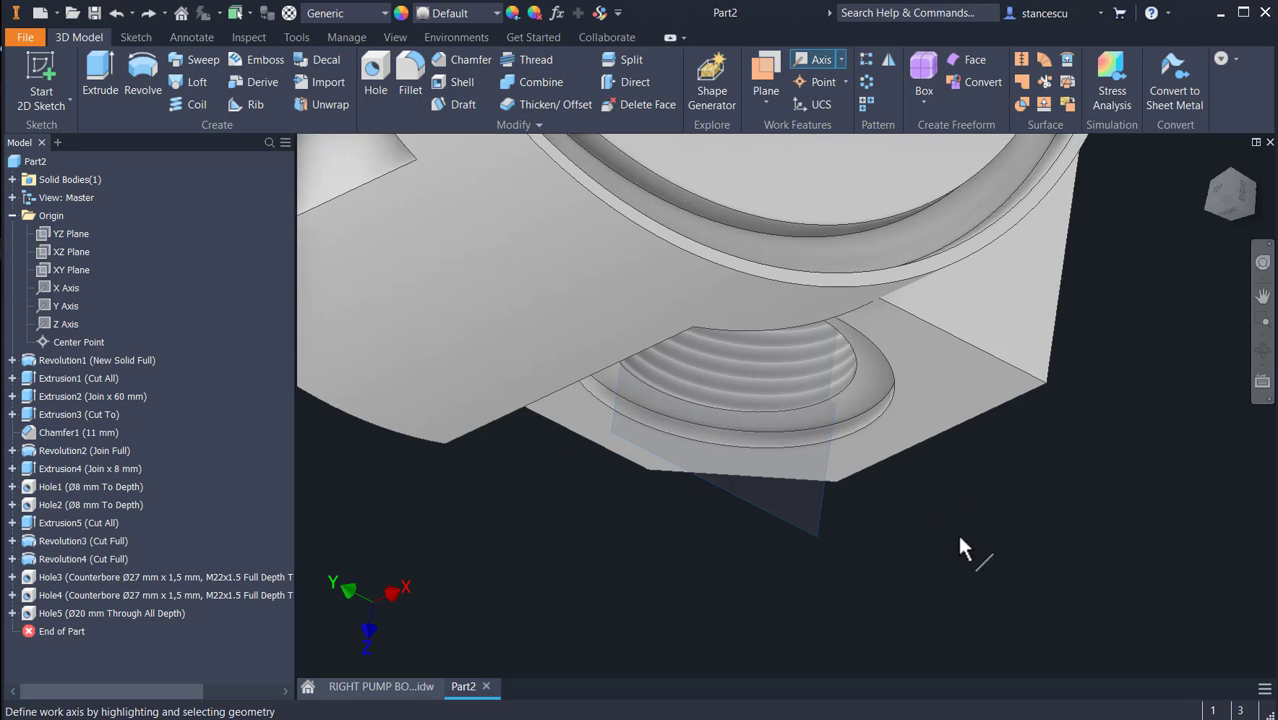
scroll(975, 529, down, 3)
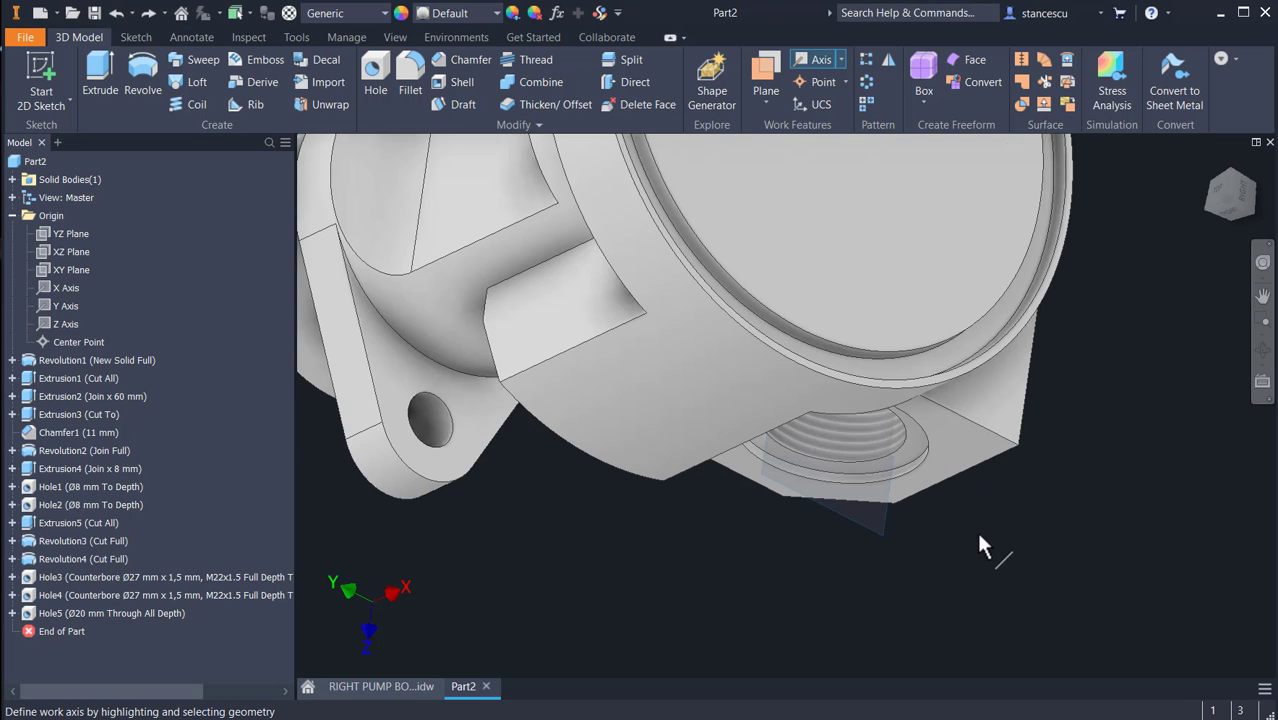
scroll(1062, 560, down, 3)
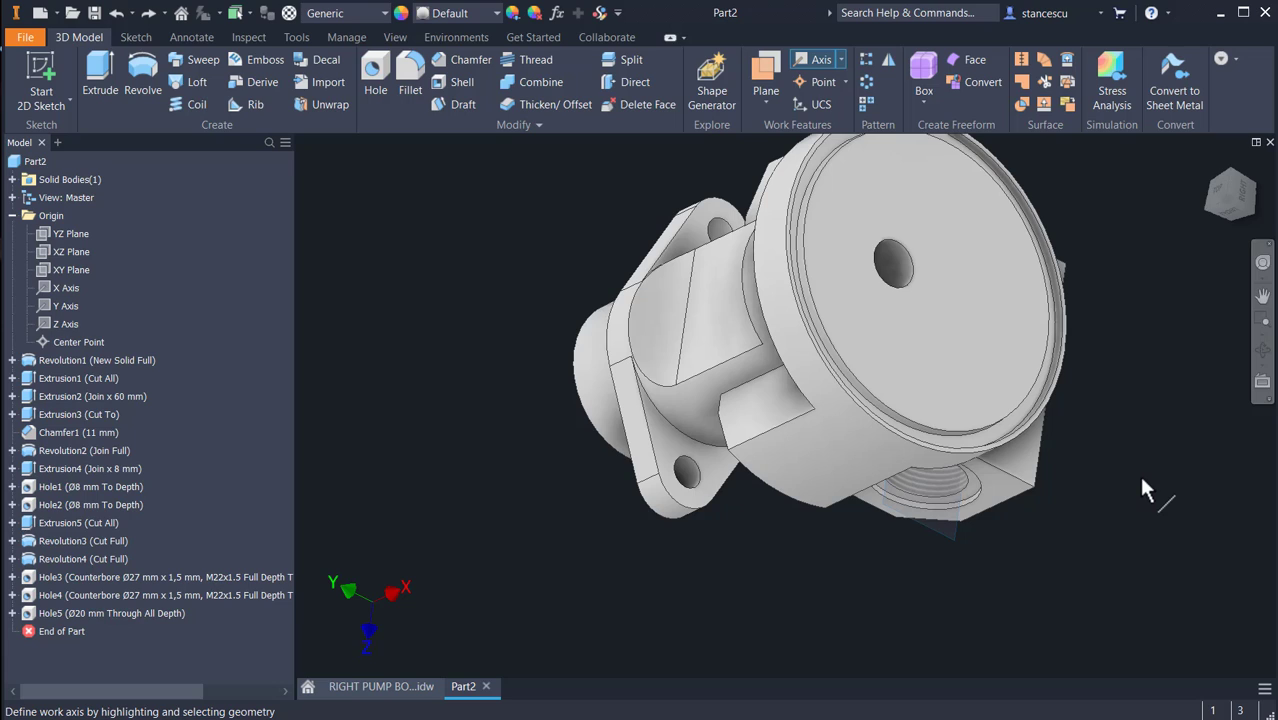
- Complete the work axis with a second in-line plane parallel to the XZ Plane, through the point where the round body's axis meets the end face
right_click(1150, 370)
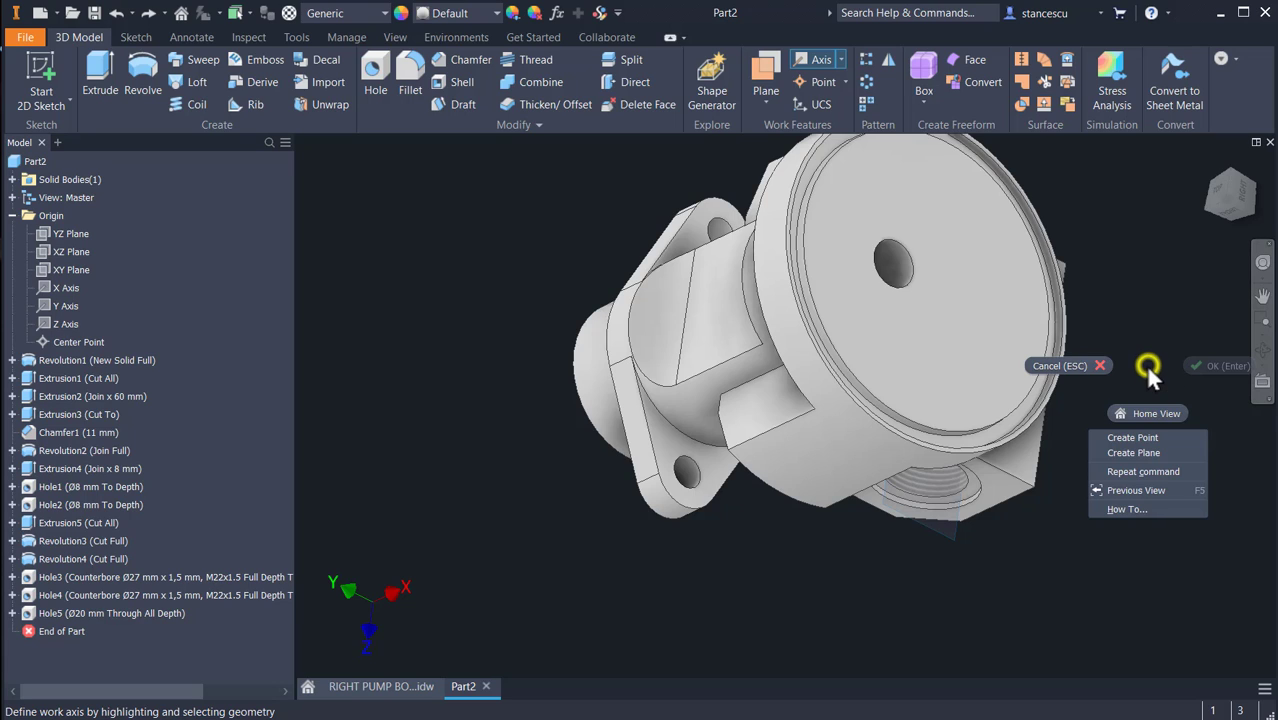
click(1153, 455)
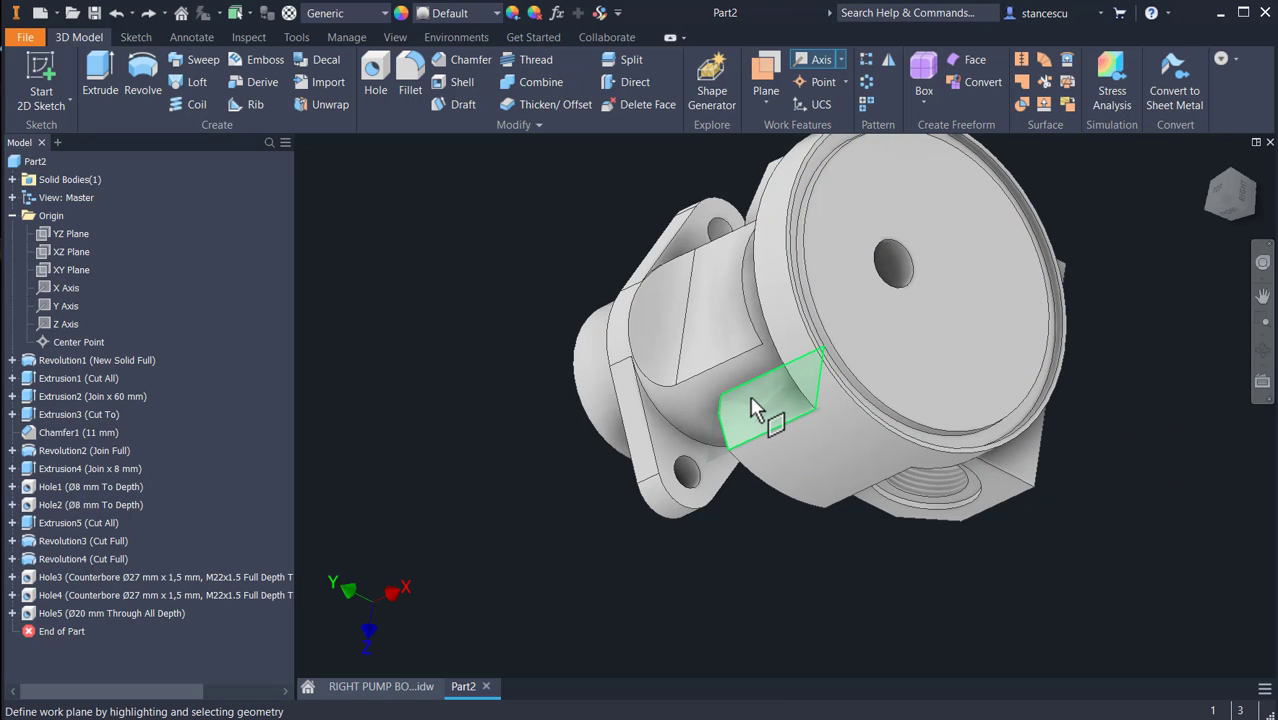
click(58, 255)
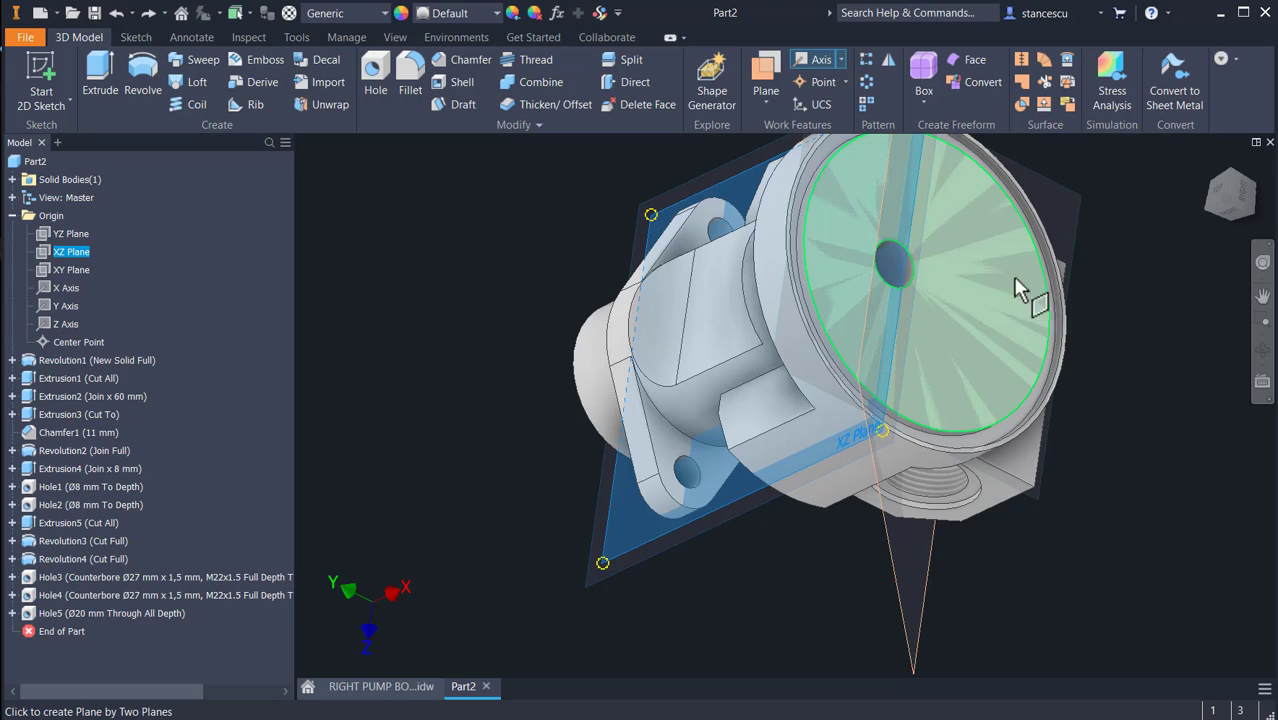
right_click(1144, 360)
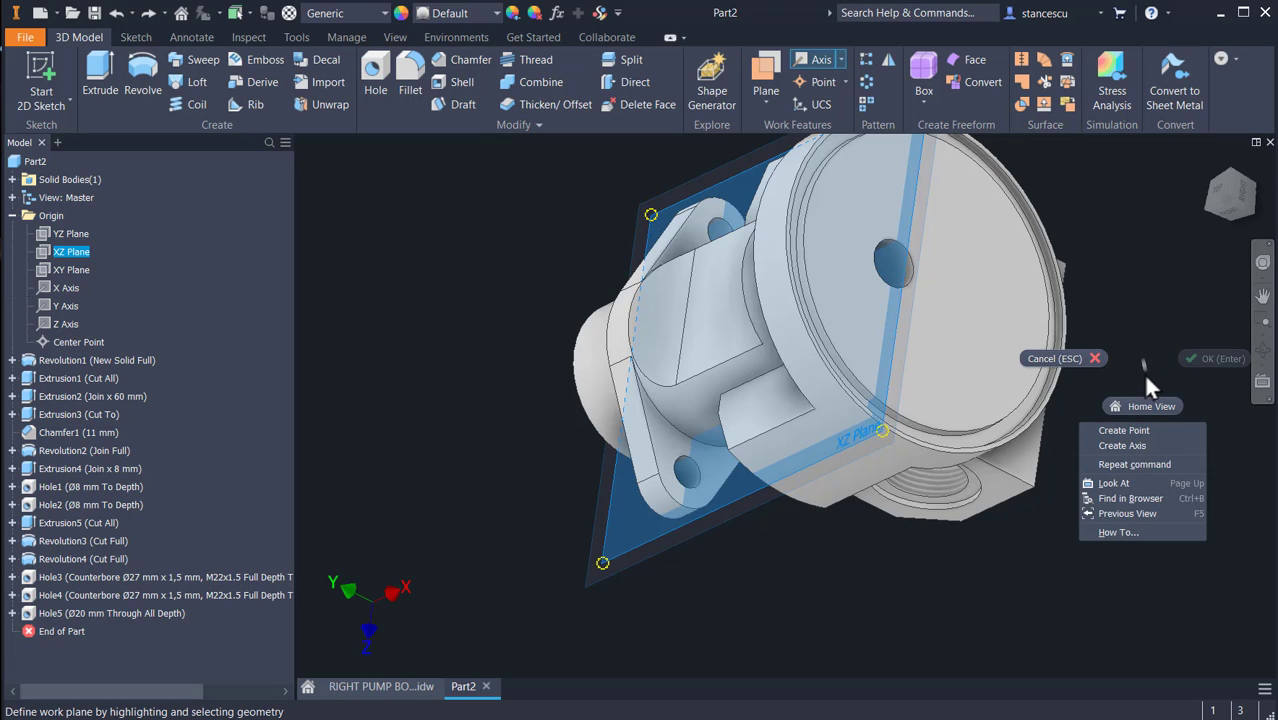
click(1144, 430)
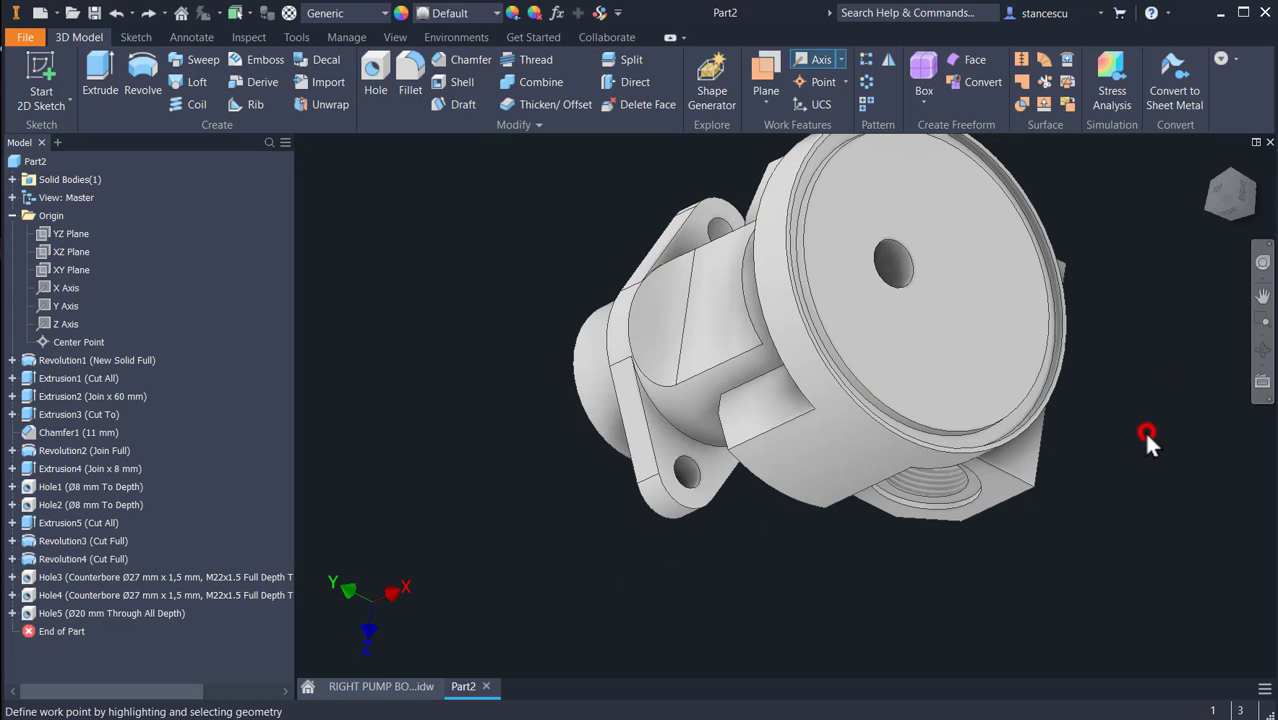
right_click(1151, 364)
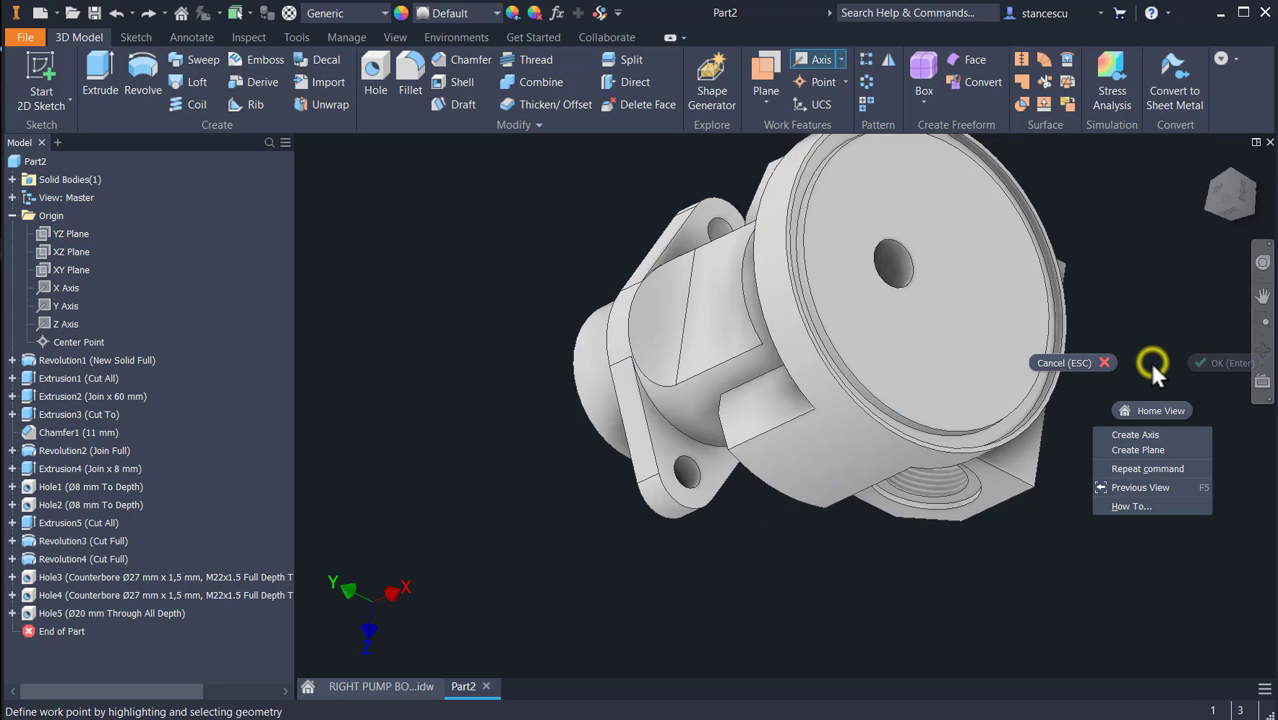
click(1157, 435)
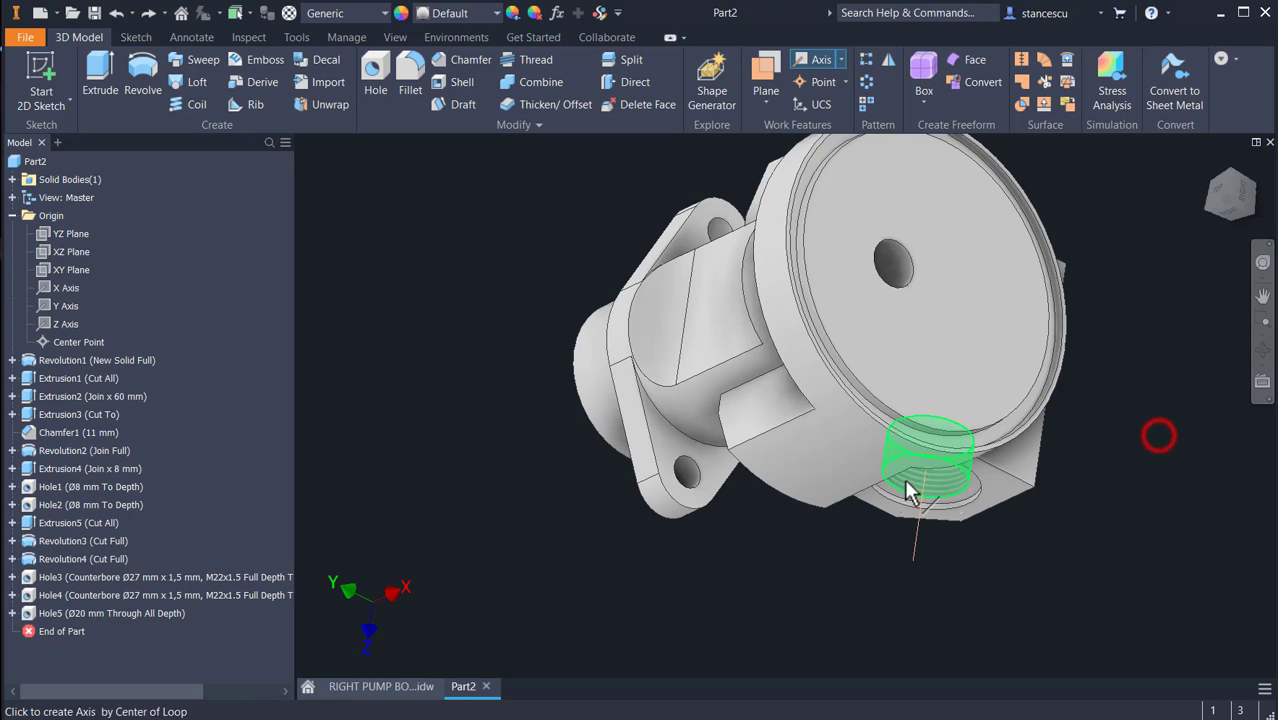
click(838, 440)
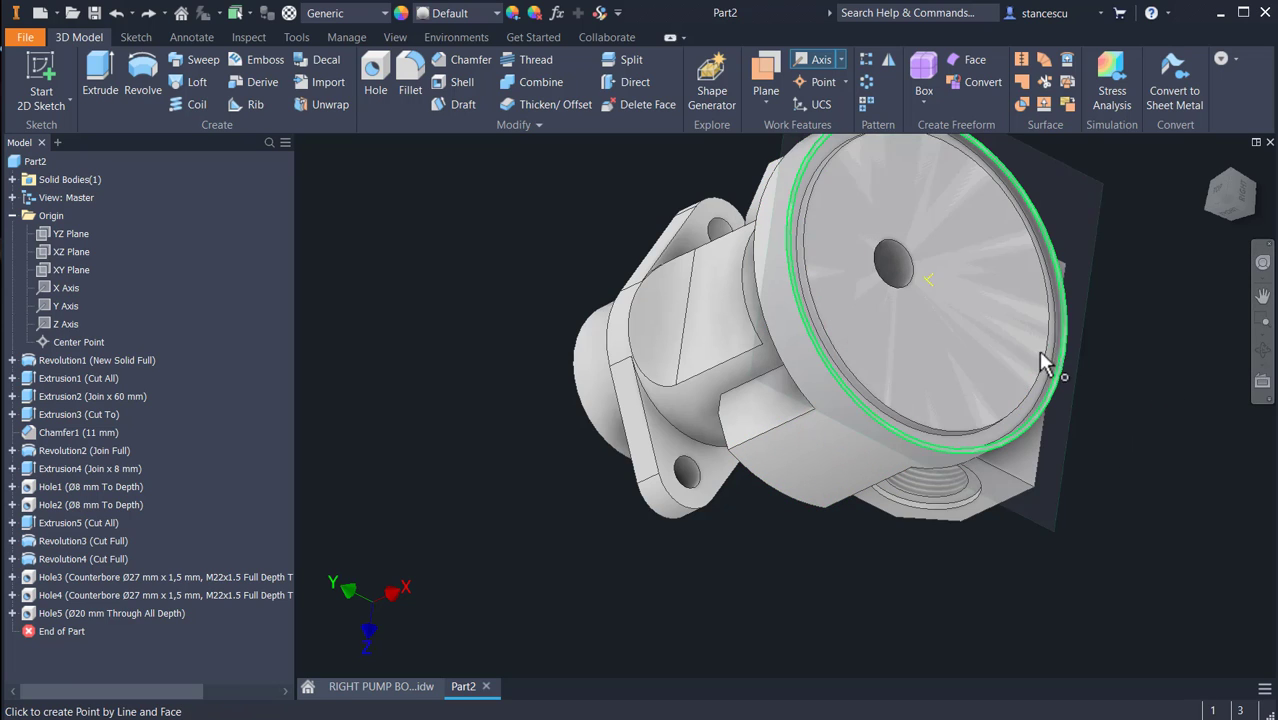
click(1004, 348)
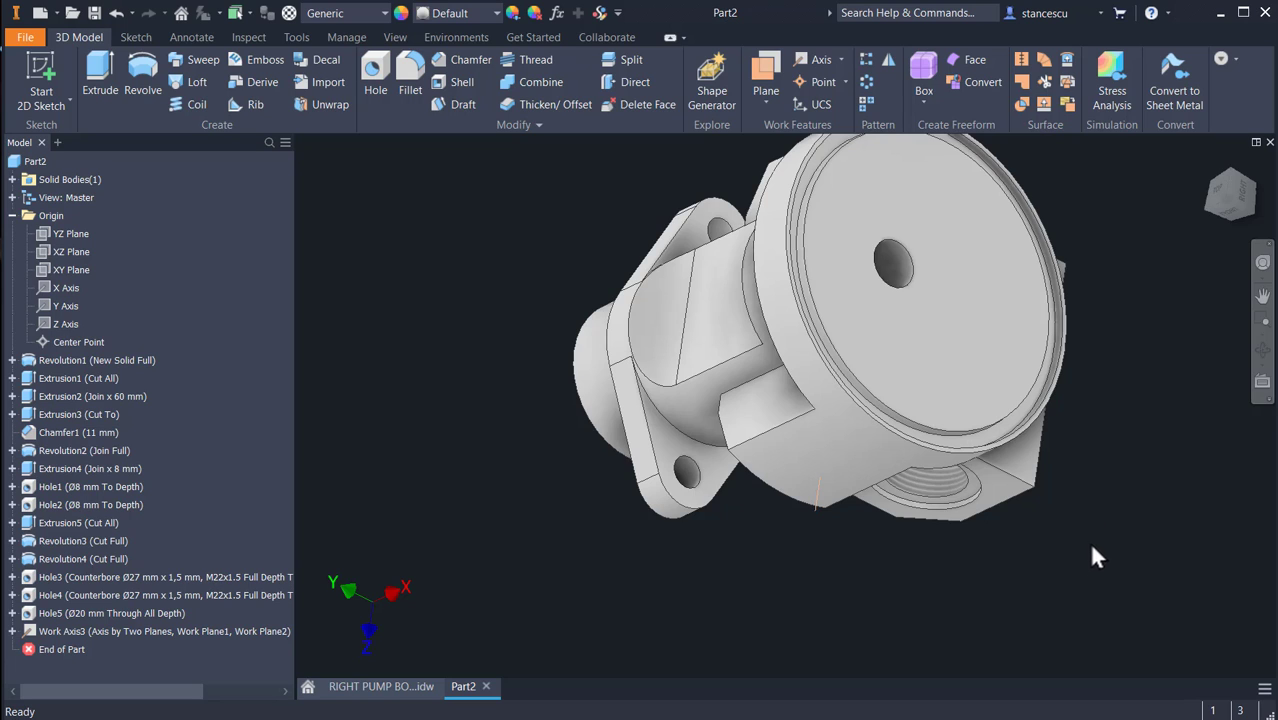
- Create a work point where the new work axis meets the body's cylindrical side surface
shift+middle_drag(1070, 547, 1007, 568)
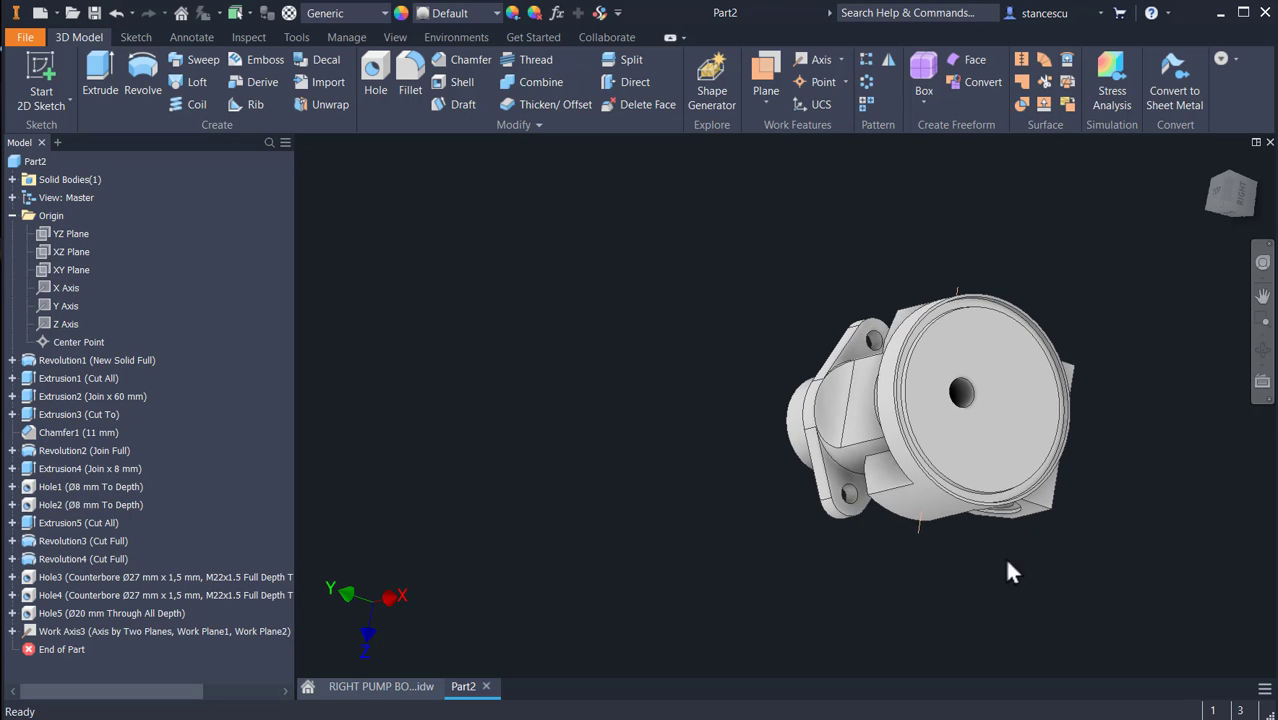
scroll(932, 519, up, 3)
scroll(897, 517, up, 3)
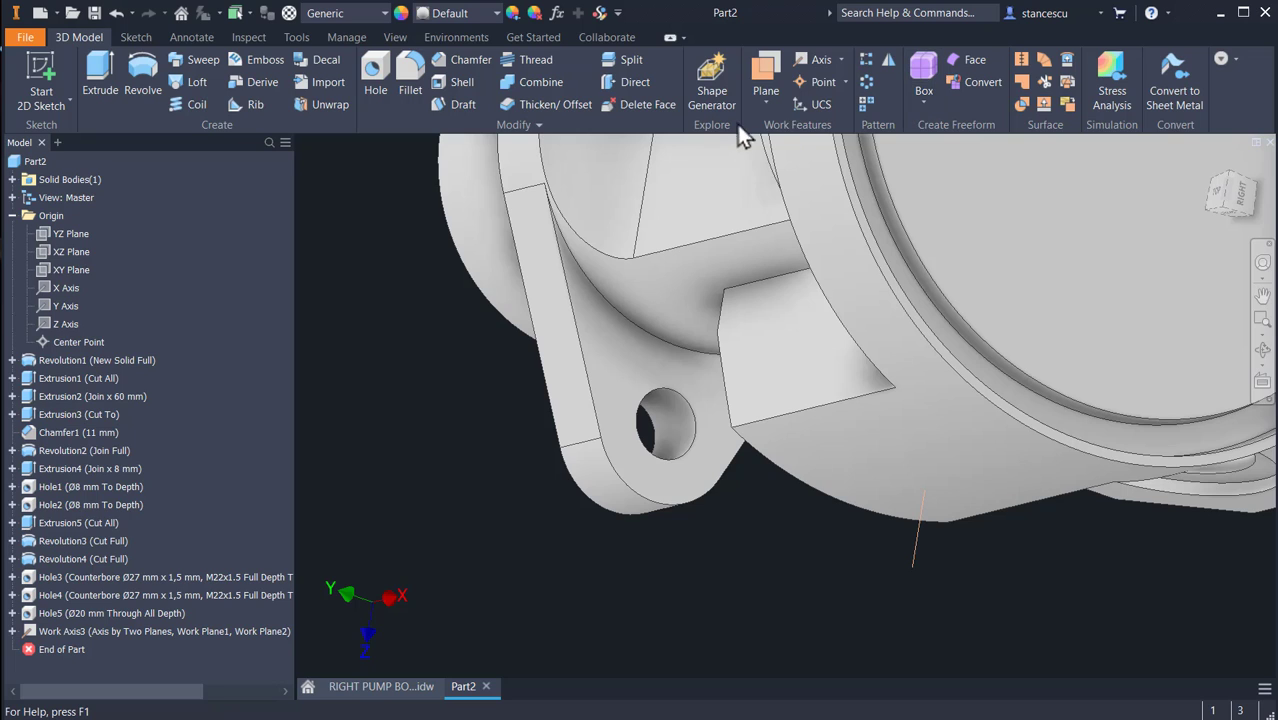
click(816, 84)
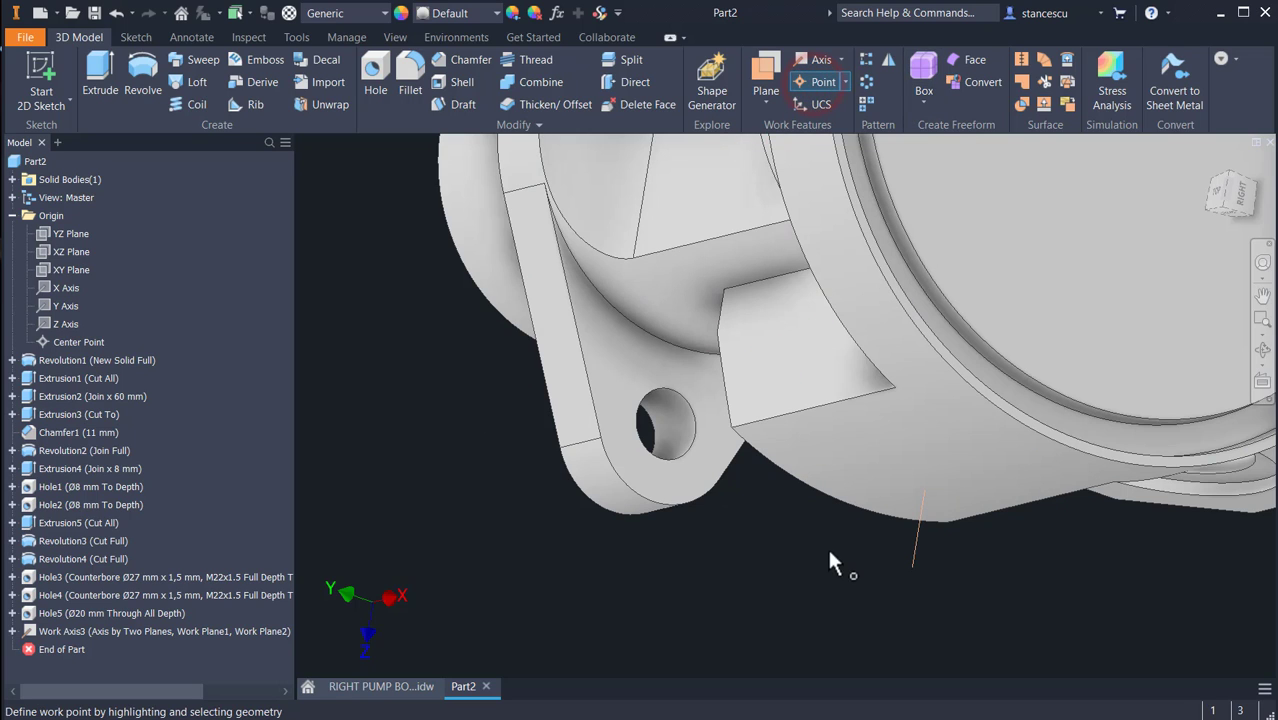
click(911, 560)
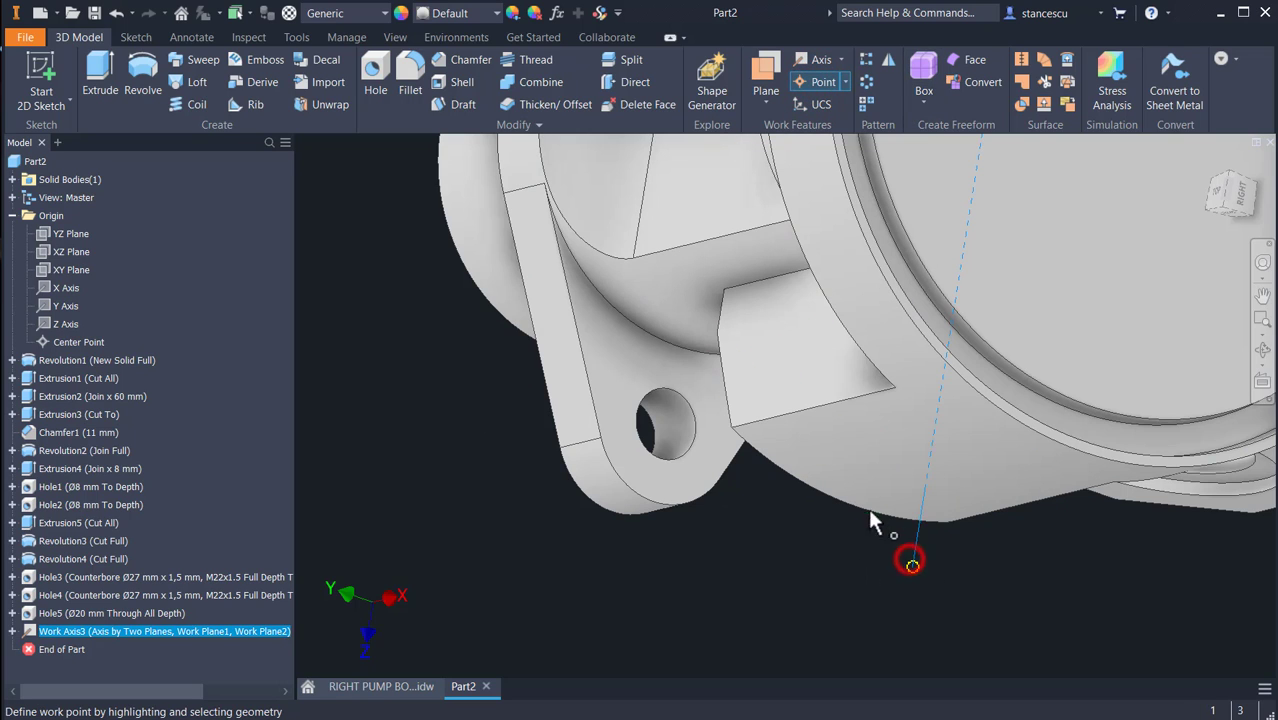
click(878, 500)
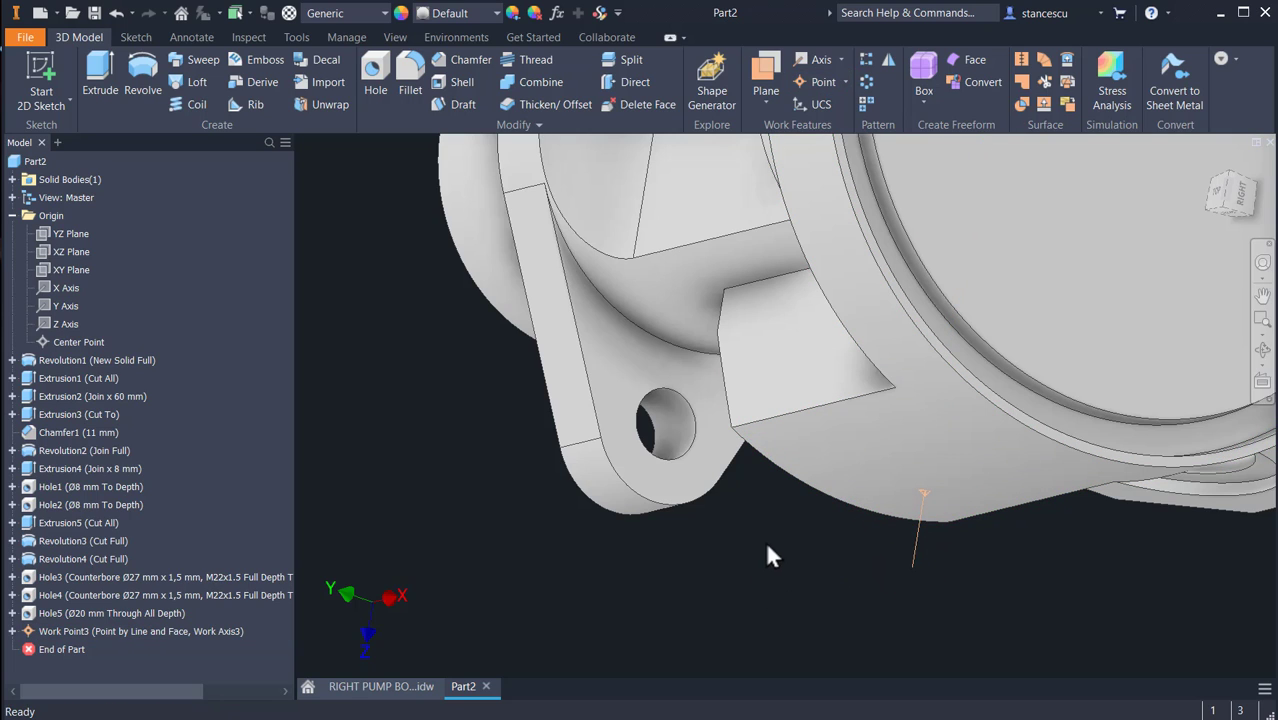
click(922, 491)
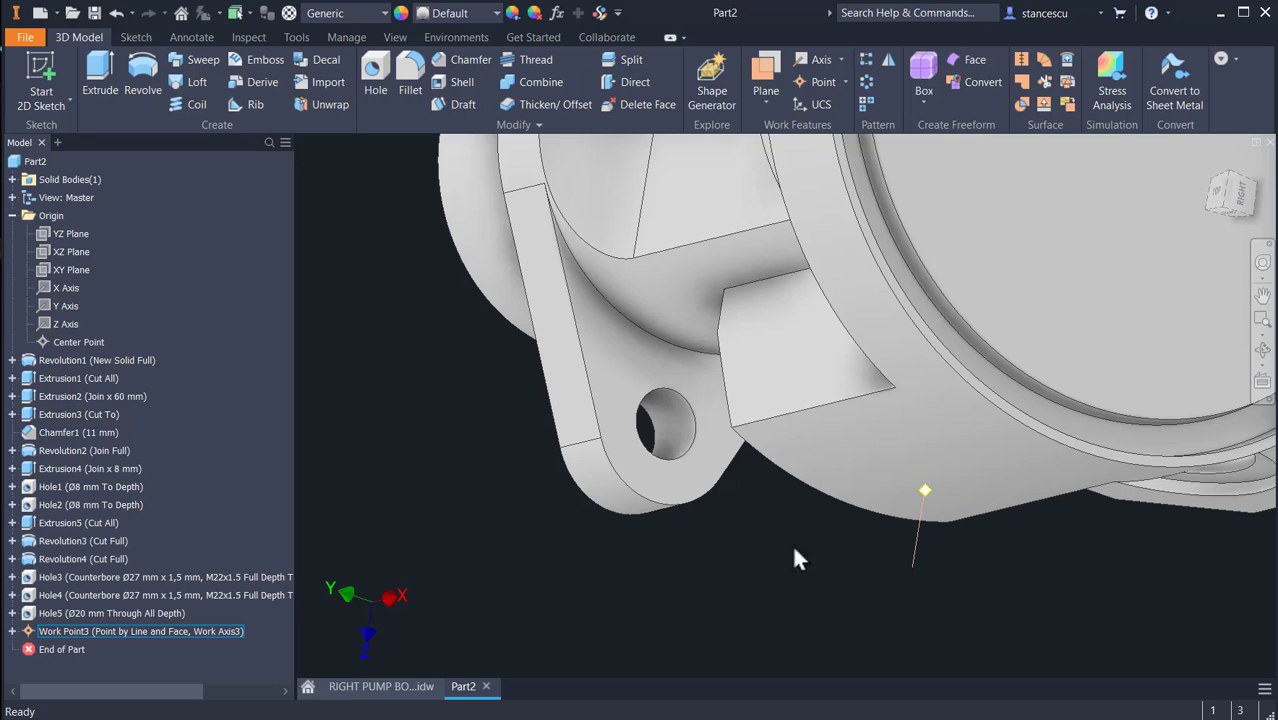
key(Escape)
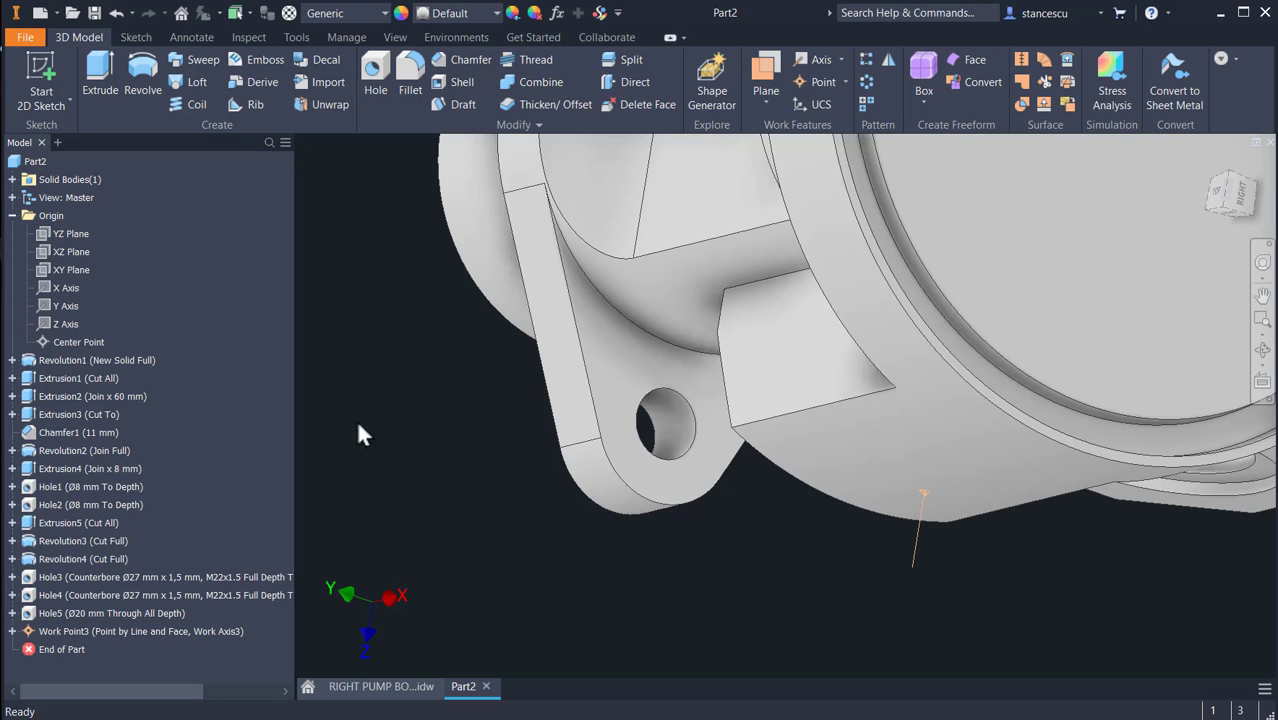
click(376, 66)
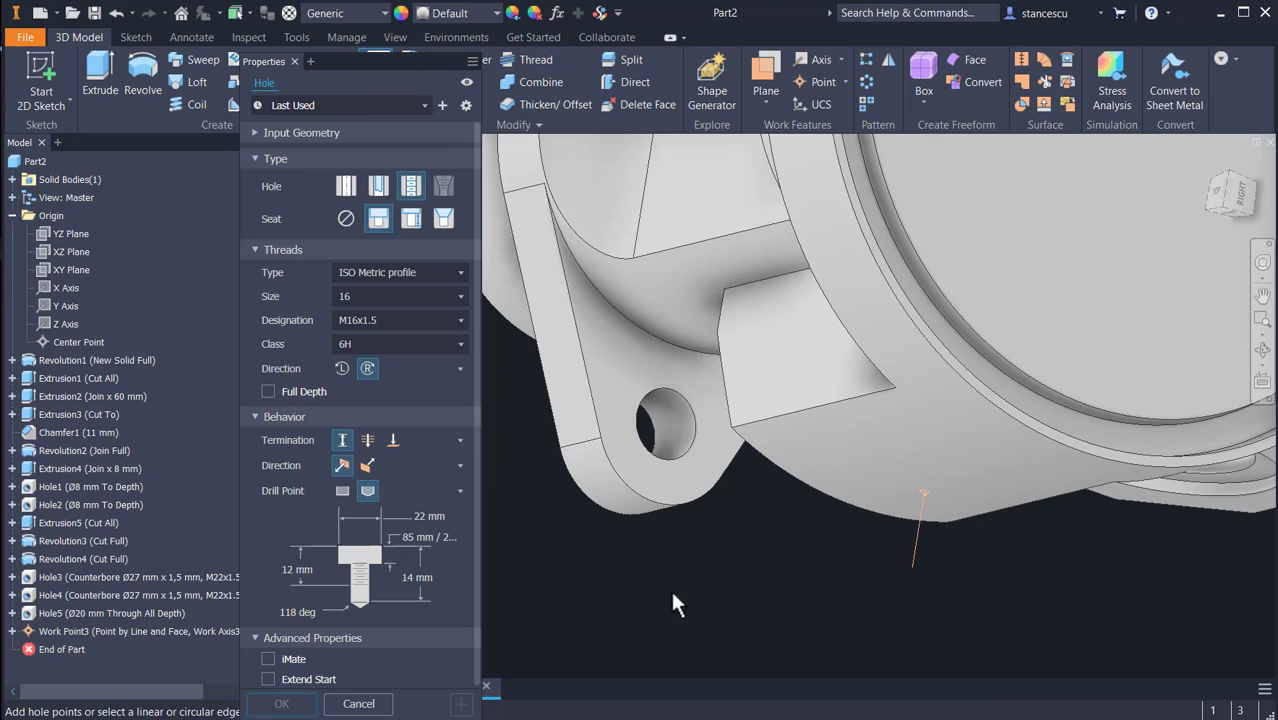
key(Escape)
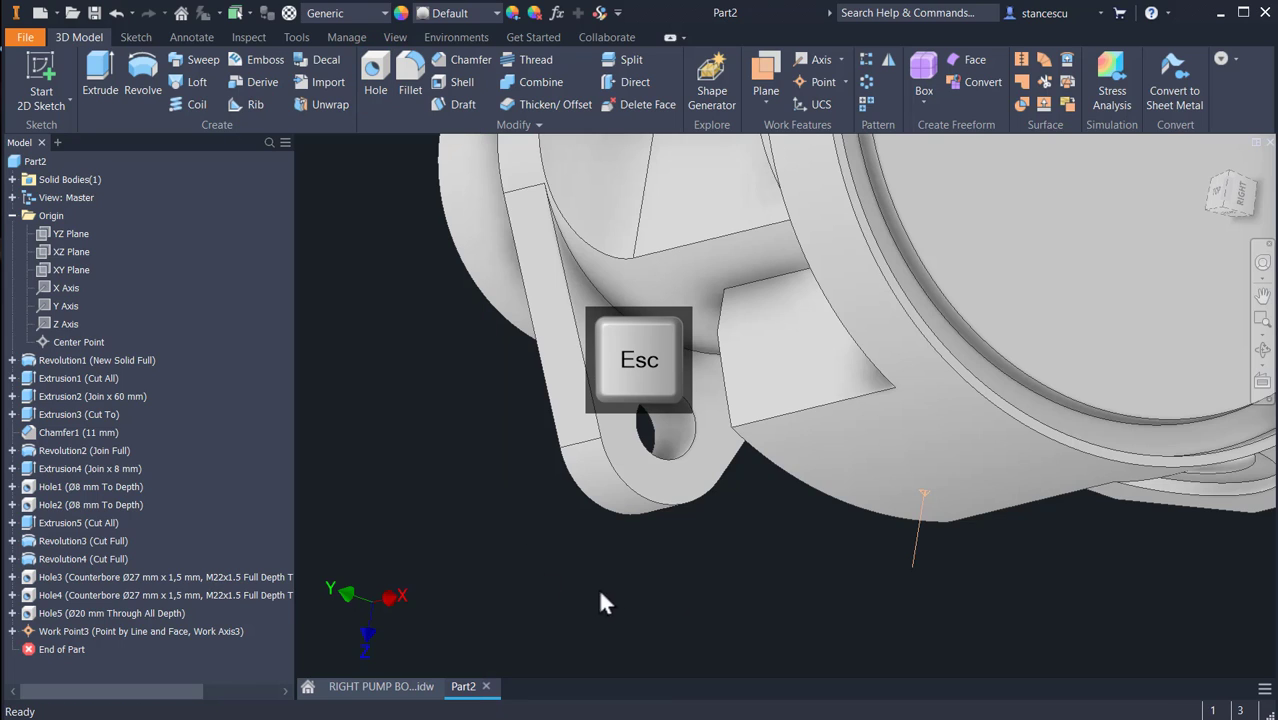
click(498, 556)
- Examine section B-B in the drawing for the M16x1.5 side holes' 22 mm counterbores, depths and centreline position
click(403, 684)
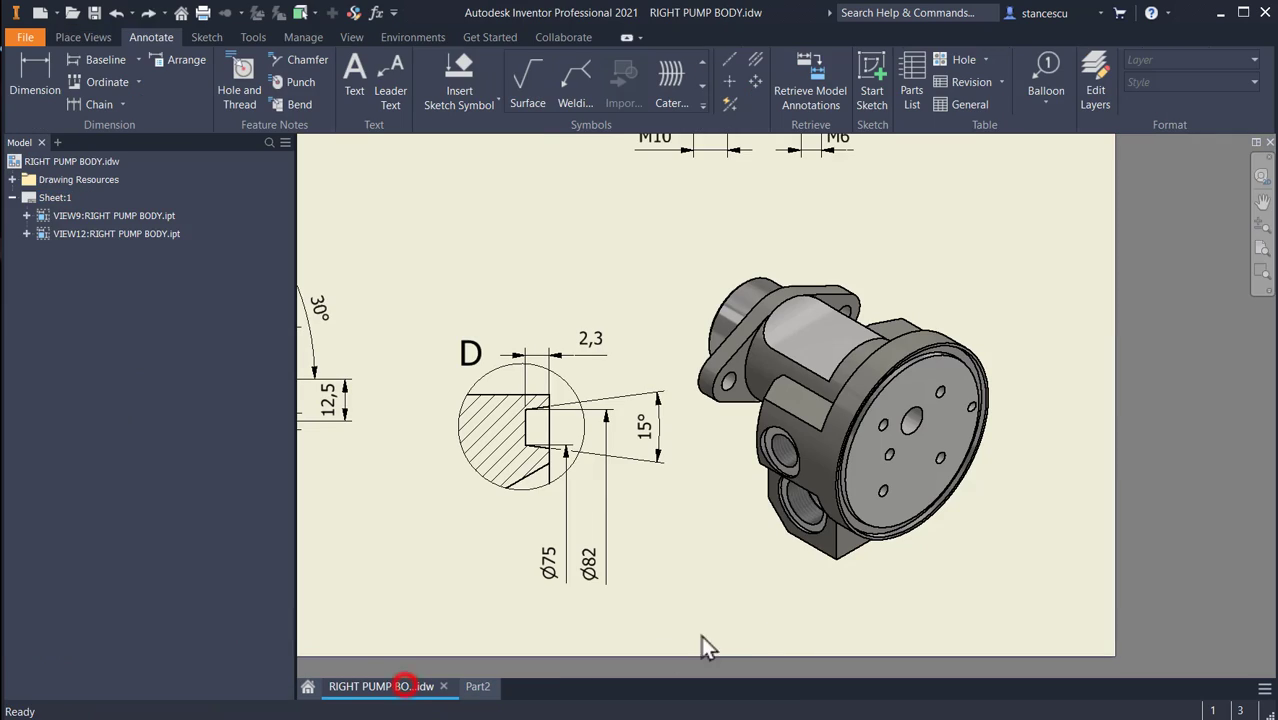
mouse_move(612, 400)
middle_down()
mouse_move(822, 542)
mouse_move(790, 633)
middle_up()
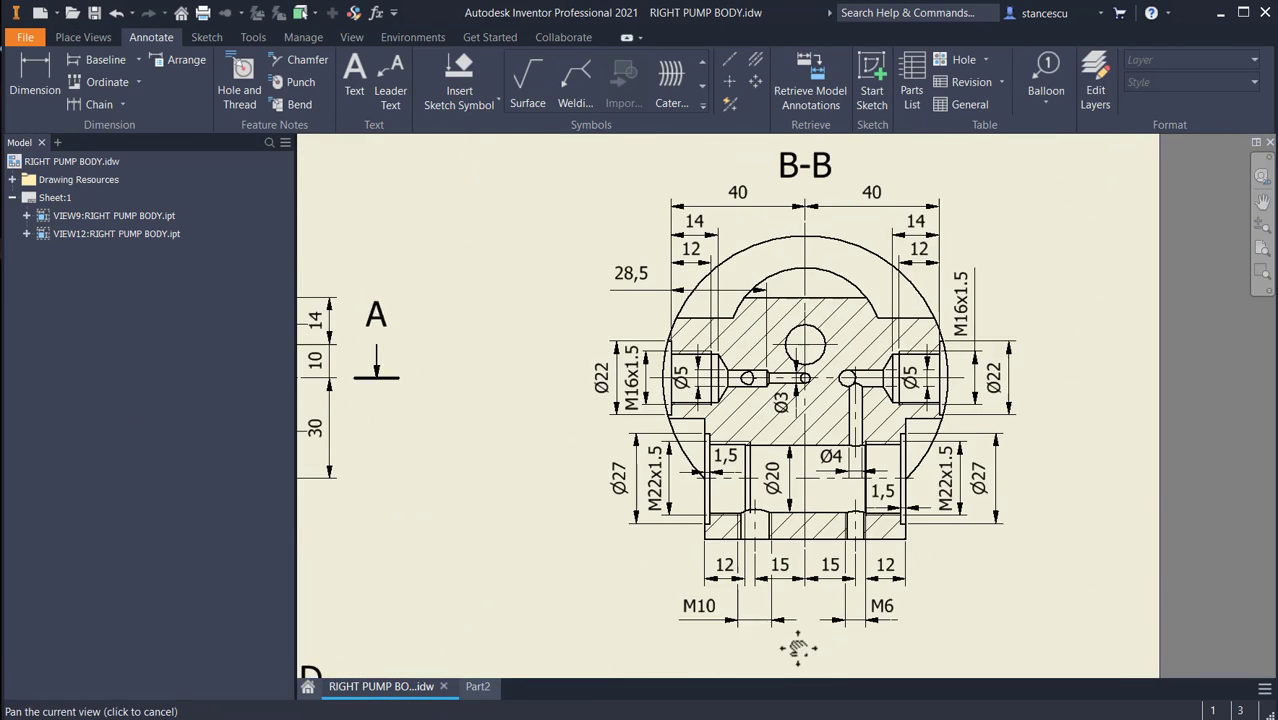
scroll(947, 431, up, 5)
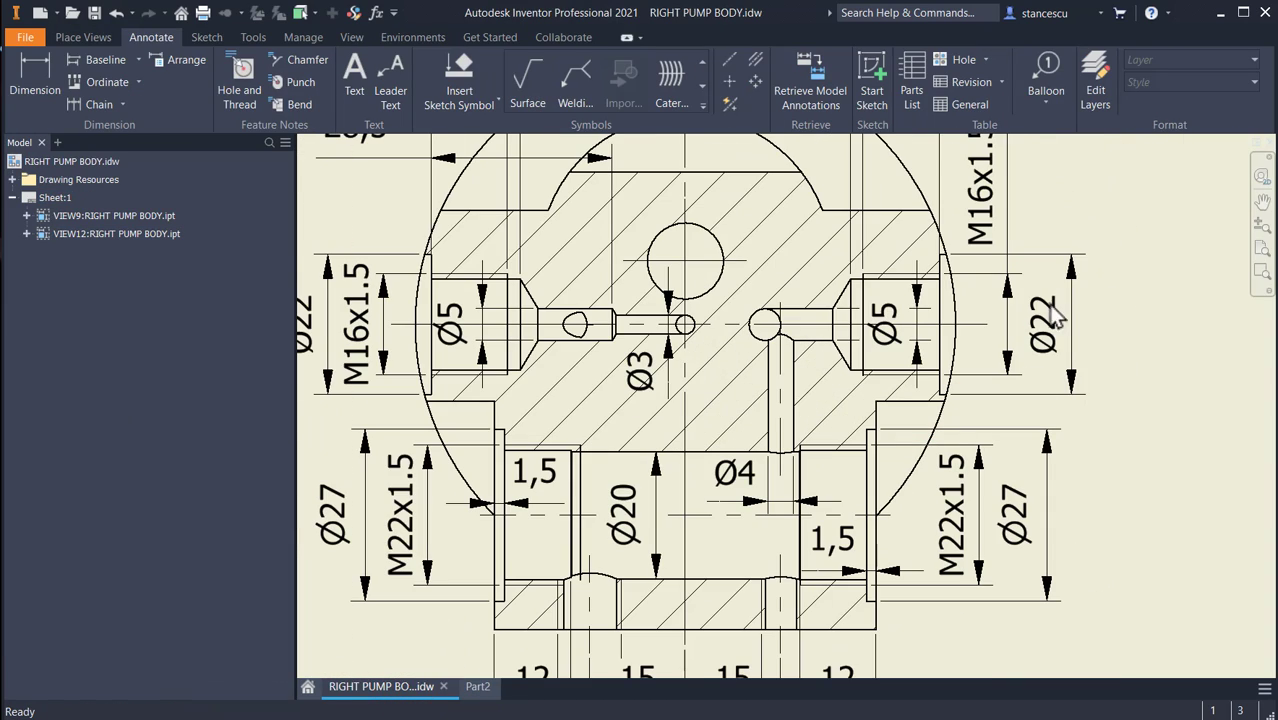
mouse_move(1018, 348)
middle_down()
mouse_move(1025, 410)
mouse_move(1135, 445)
mouse_move(1130, 512)
middle_up()
click(1052, 386)
click(1008, 503)
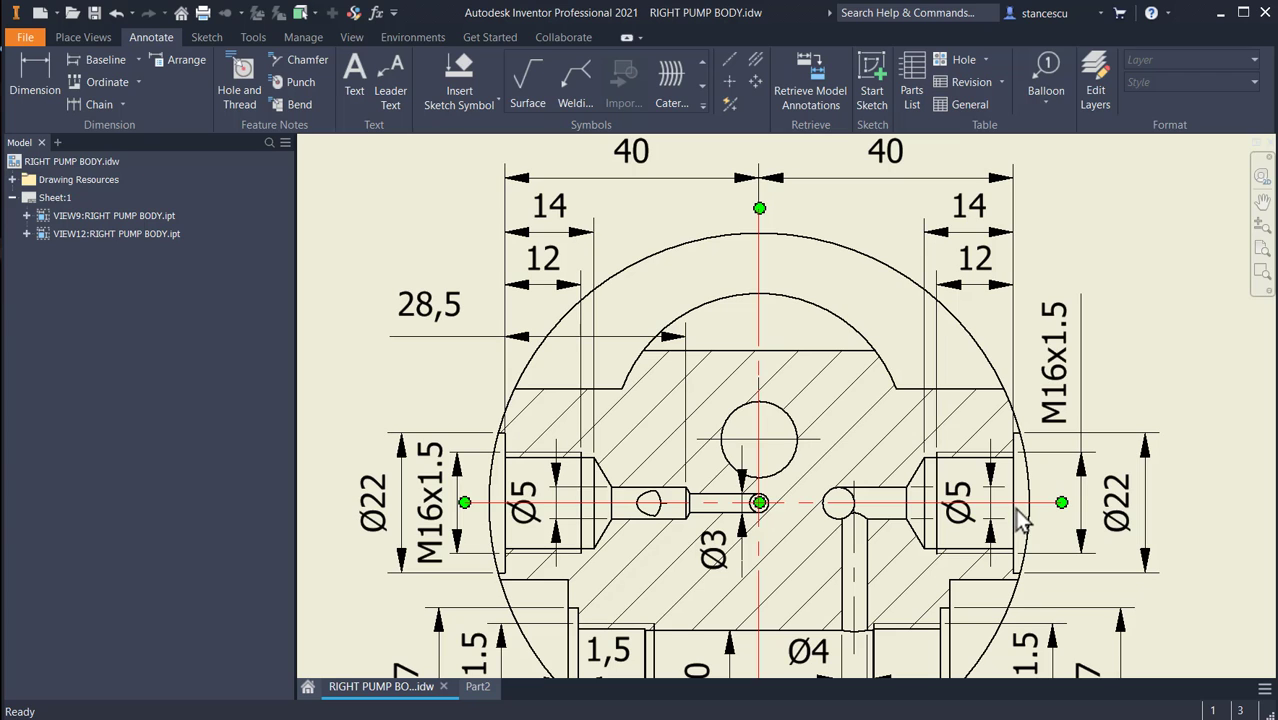
- Examine the port dimensions in section B-B and the adjacent view of the RIGHT PUMP BODY drawing
key(Escape)
middle_drag(571, 361, 1001, 391)
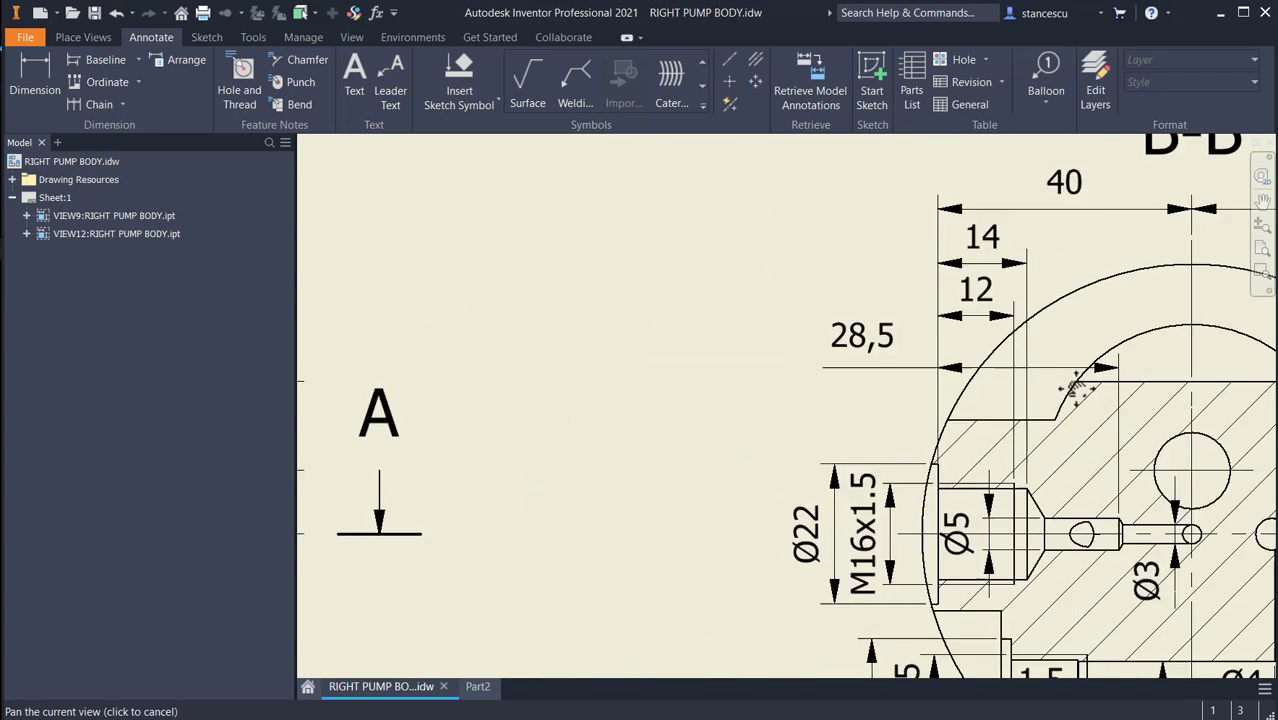
middle_drag(610, 358, 1230, 400)
middle_drag(616, 417, 1200, 390)
middle_drag(745, 407, 970, 363)
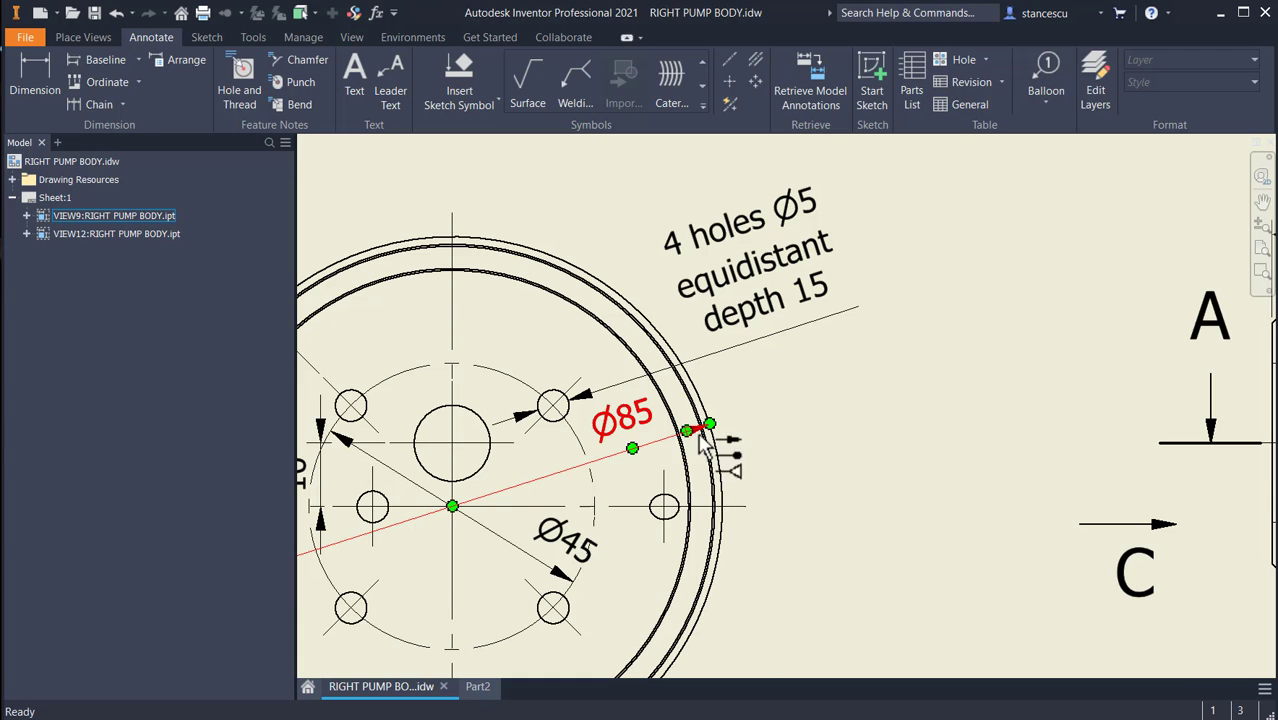
mouse_move(1005, 470)
middle_down()
mouse_move(479, 422)
mouse_move(314, 431)
middle_up()
mouse_move(1230, 400)
middle_down()
mouse_move(959, 422)
mouse_move(778, 487)
mouse_move(250, 480)
middle_up()
middle_drag(932, 483, 639, 442)
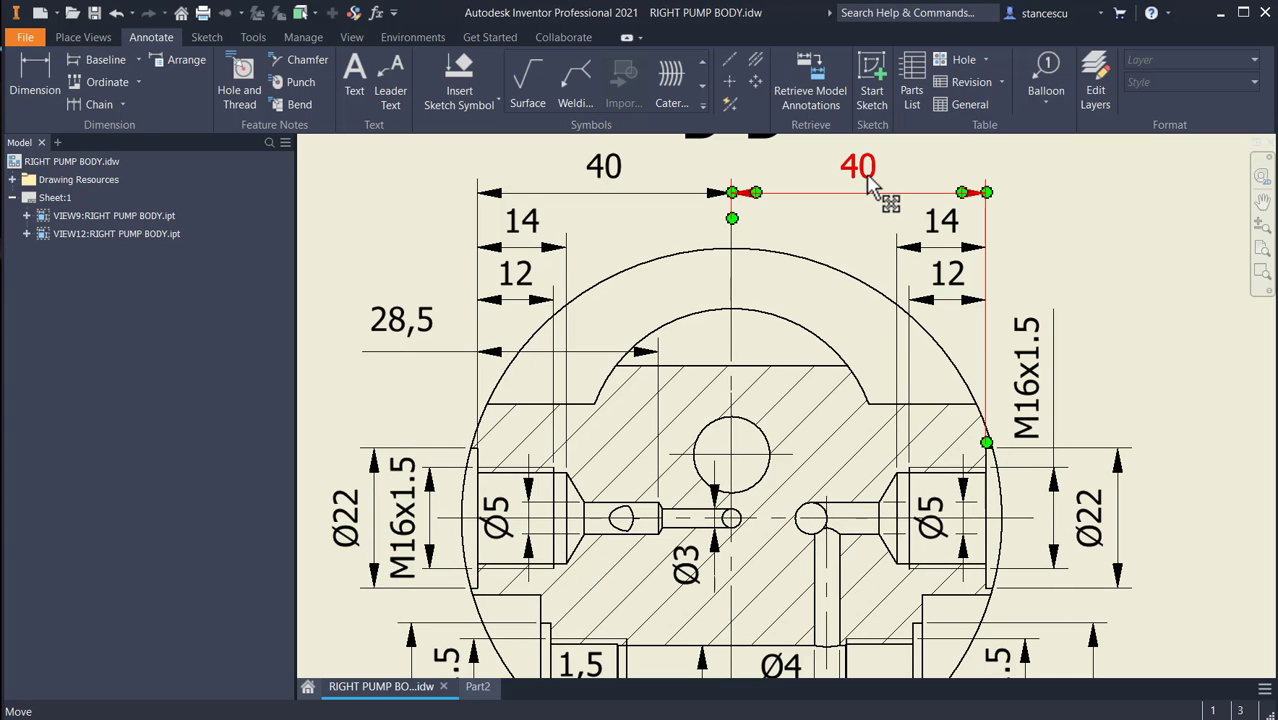
middle_drag(1115, 520, 1198, 447)
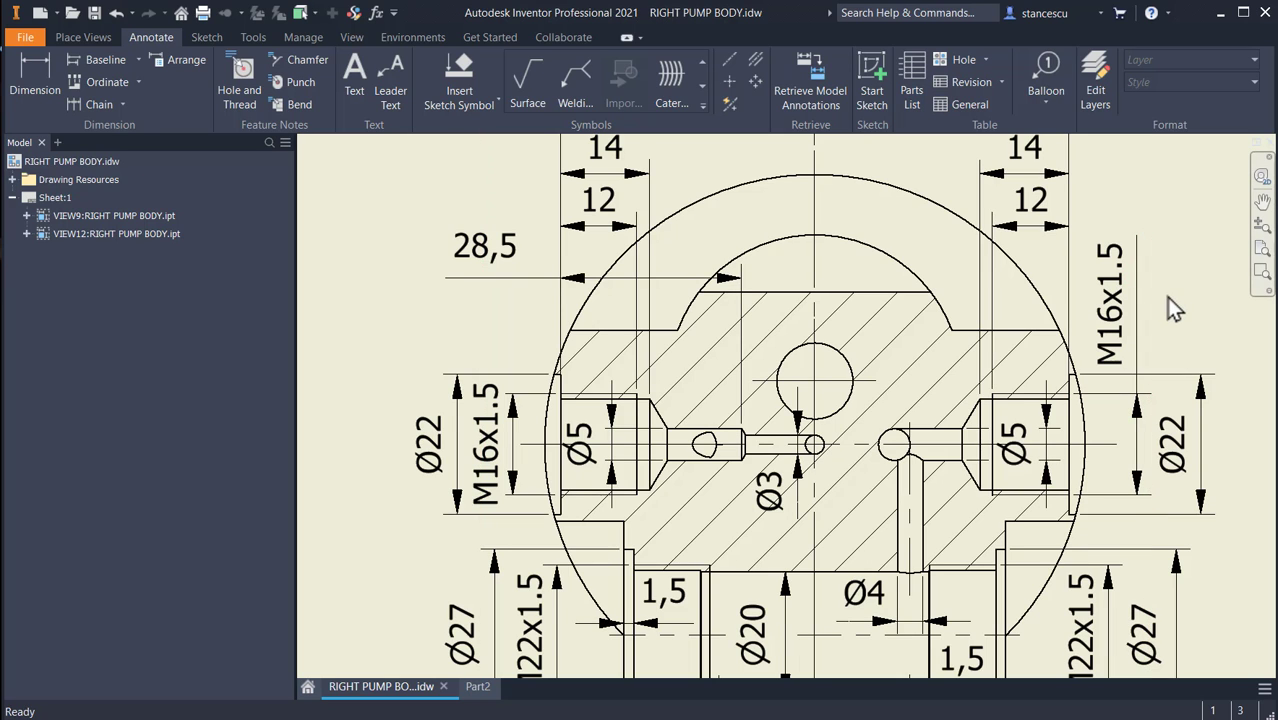
middle_drag(1030, 357, 1040, 437)
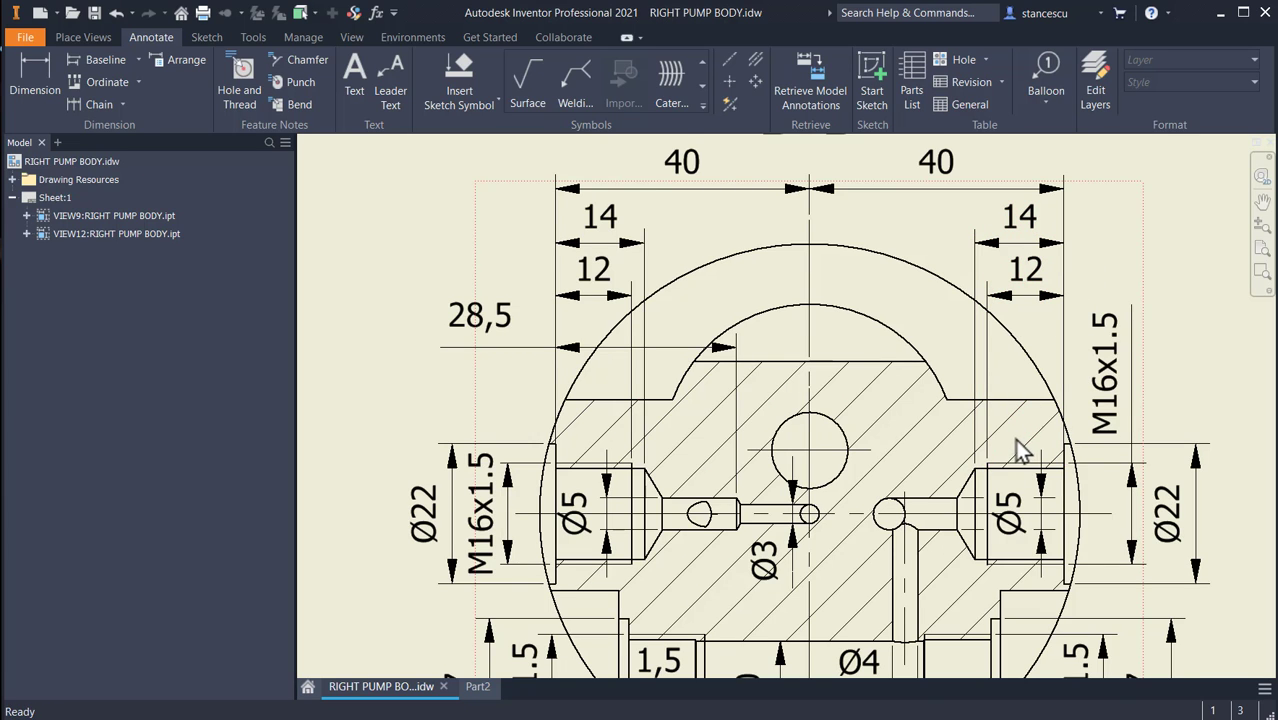
middle_drag(1022, 452, 964, 353)
middle_drag(814, 442, 818, 405)
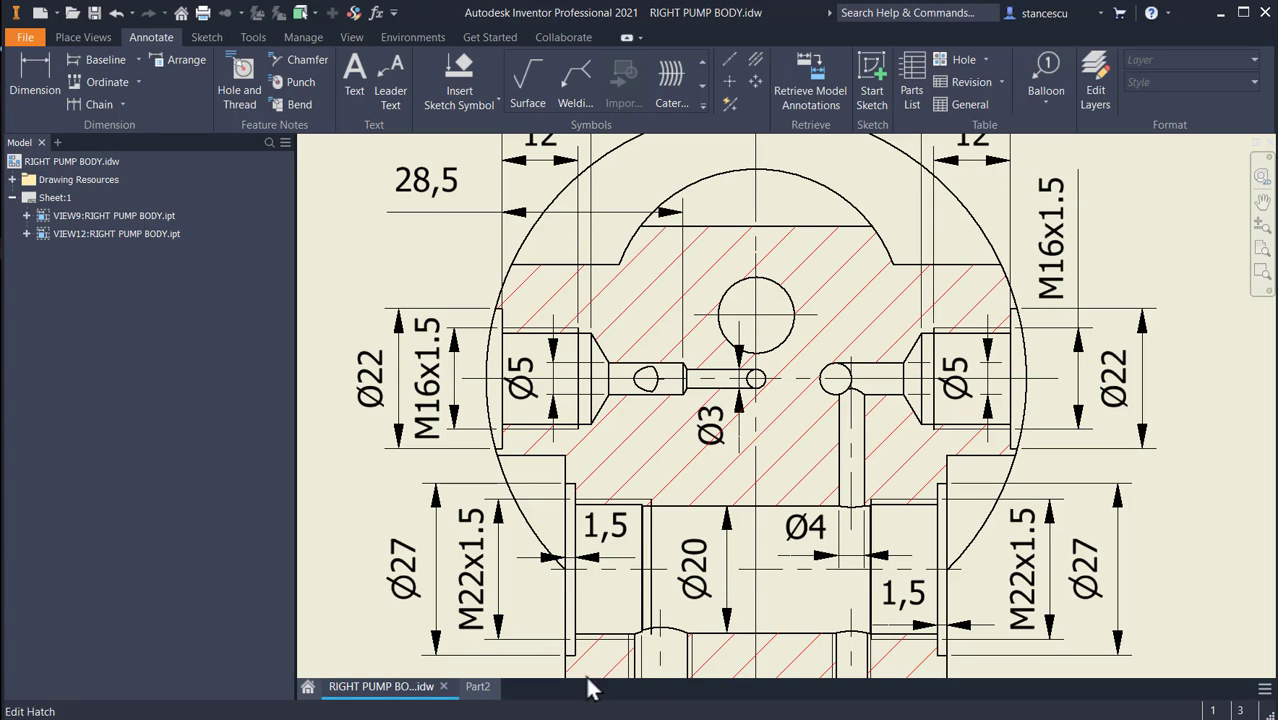
- Switch to the Part2 model and place a hole at the existing work point on the cylindrical face, directed along the work axis
click(477, 690)
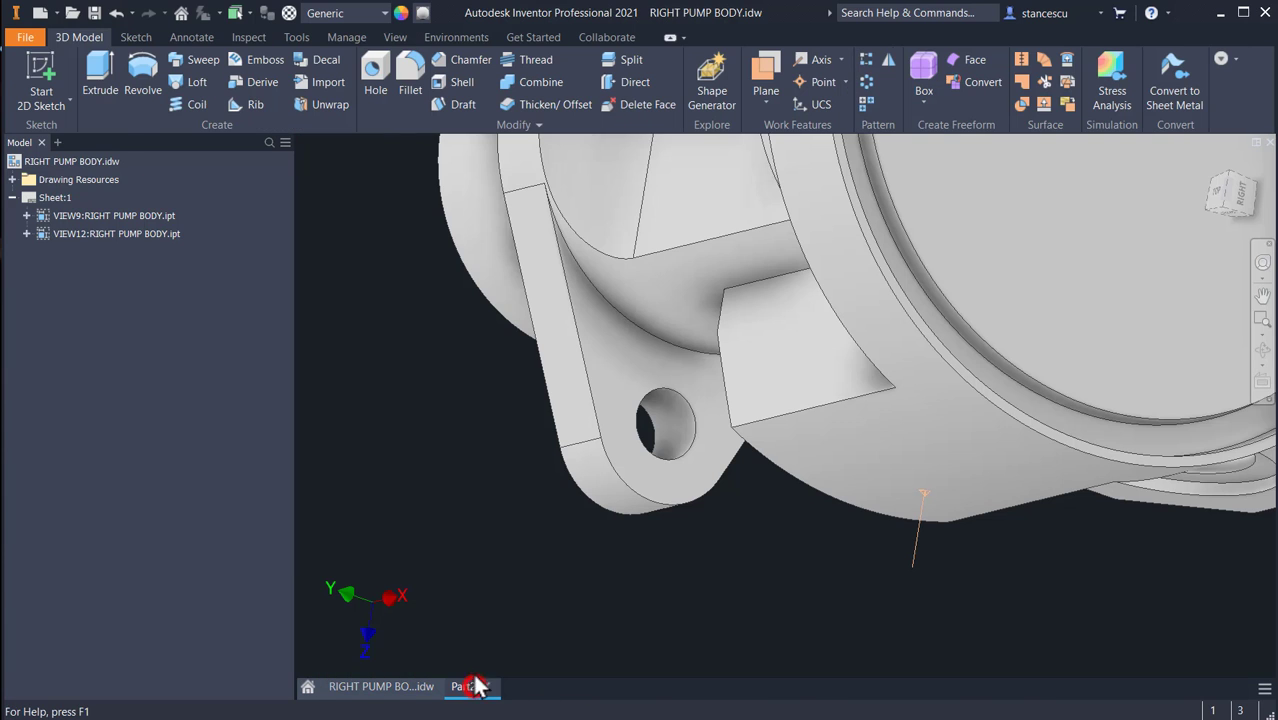
click(372, 92)
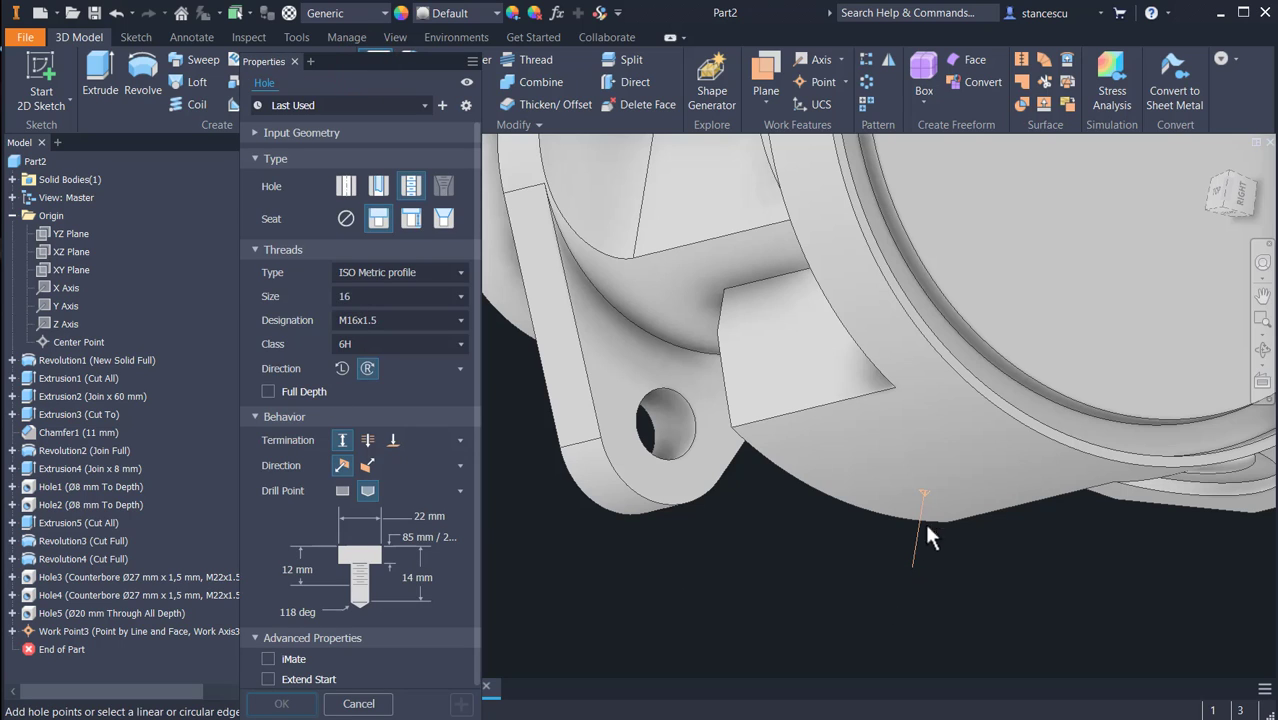
click(924, 490)
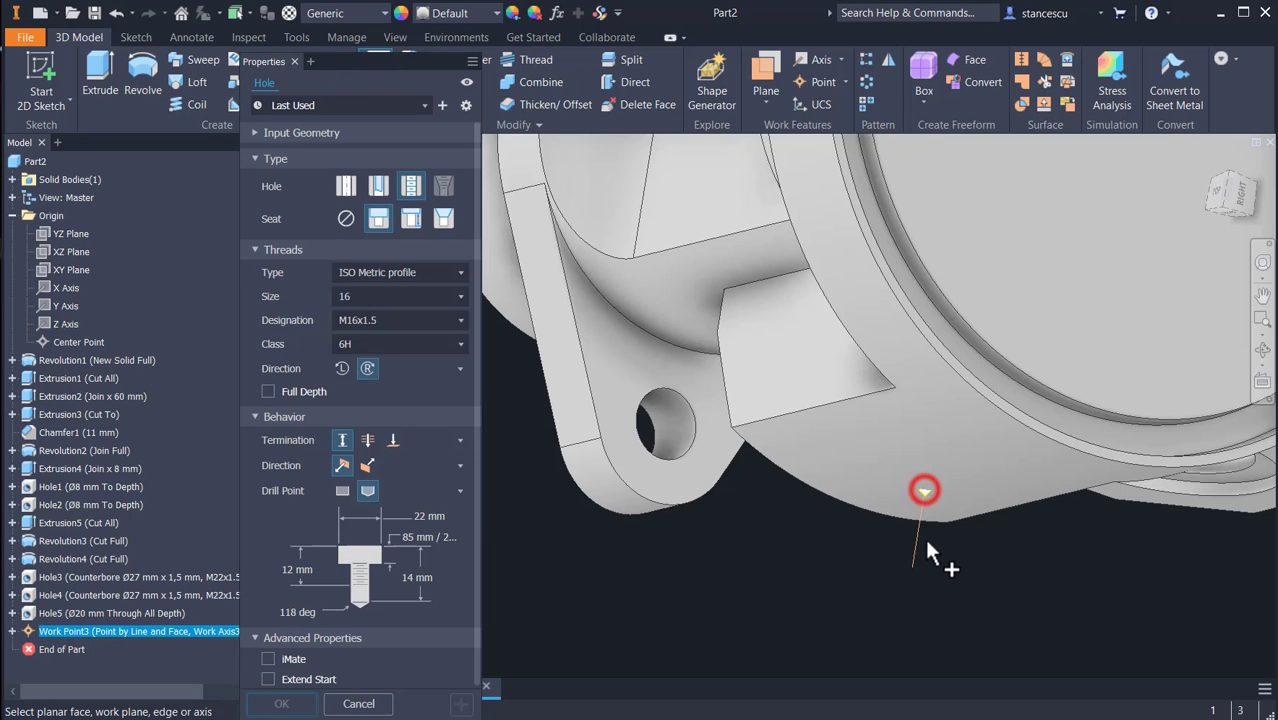
click(919, 538)
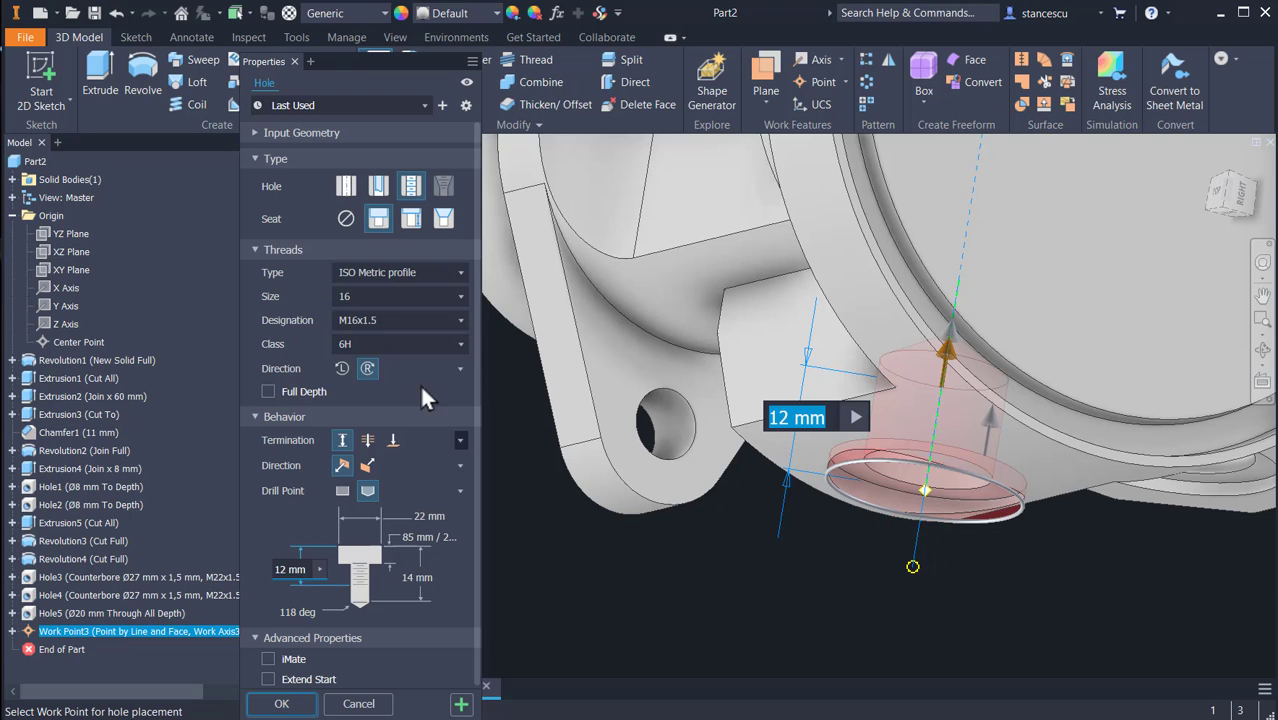
- Configure the hole as tapped with a counterbore seat, ISO Metric profile, size 16 and designation M16x1.5
click(347, 219)
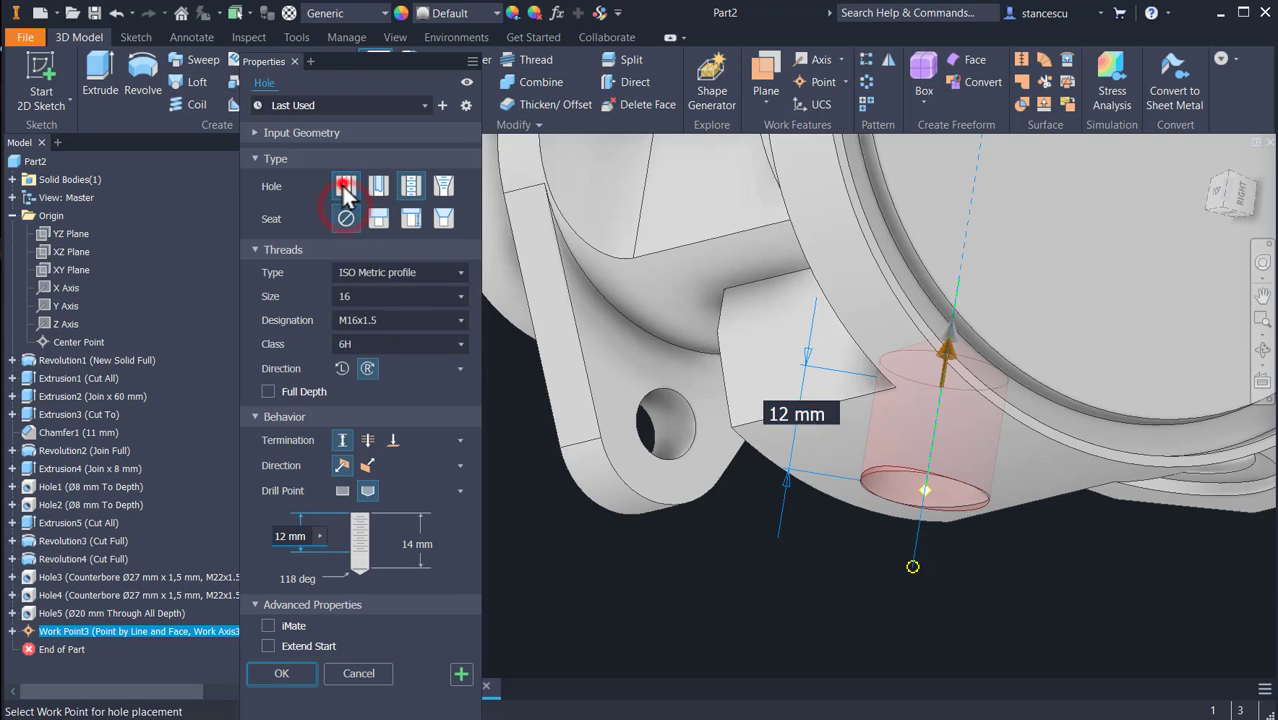
click(341, 183)
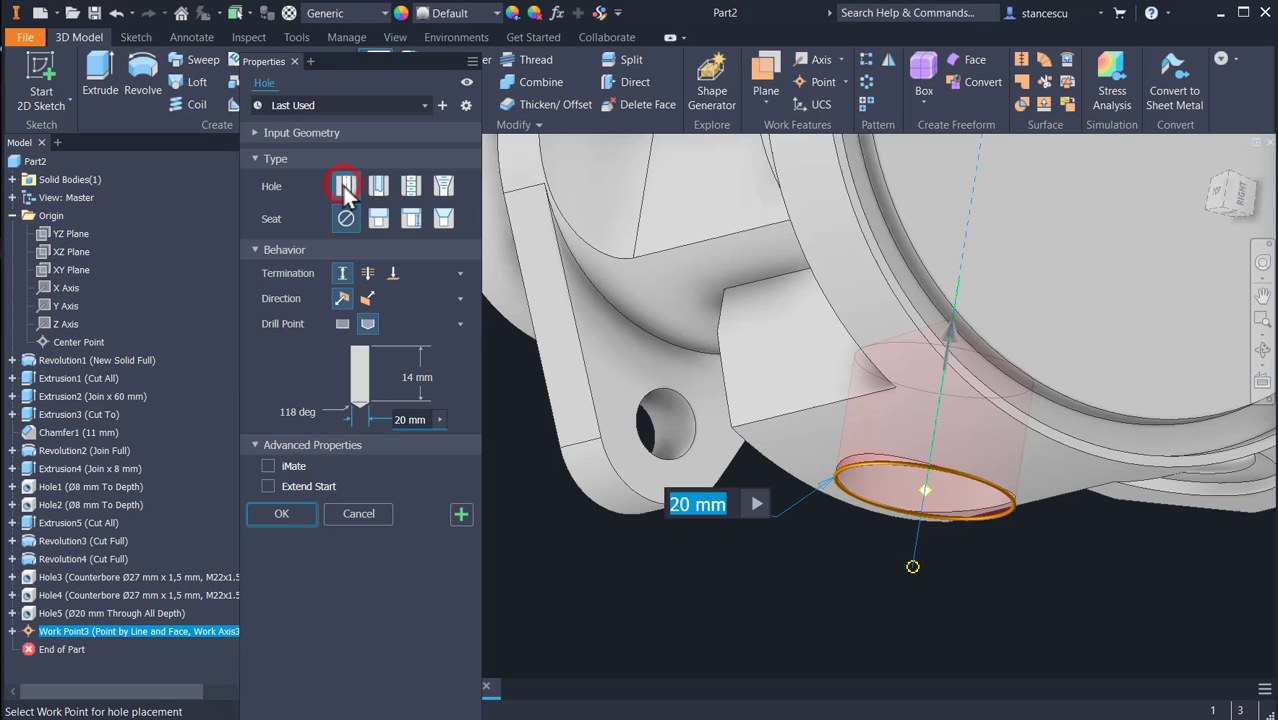
click(414, 185)
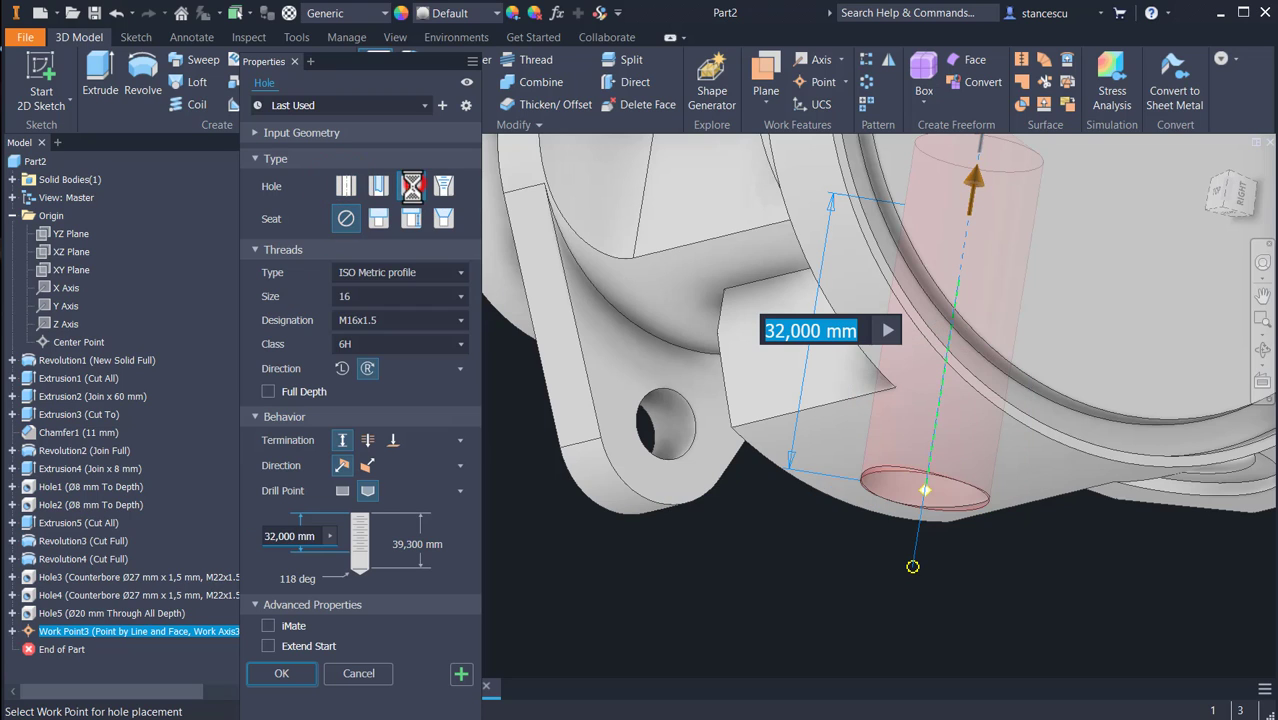
click(376, 223)
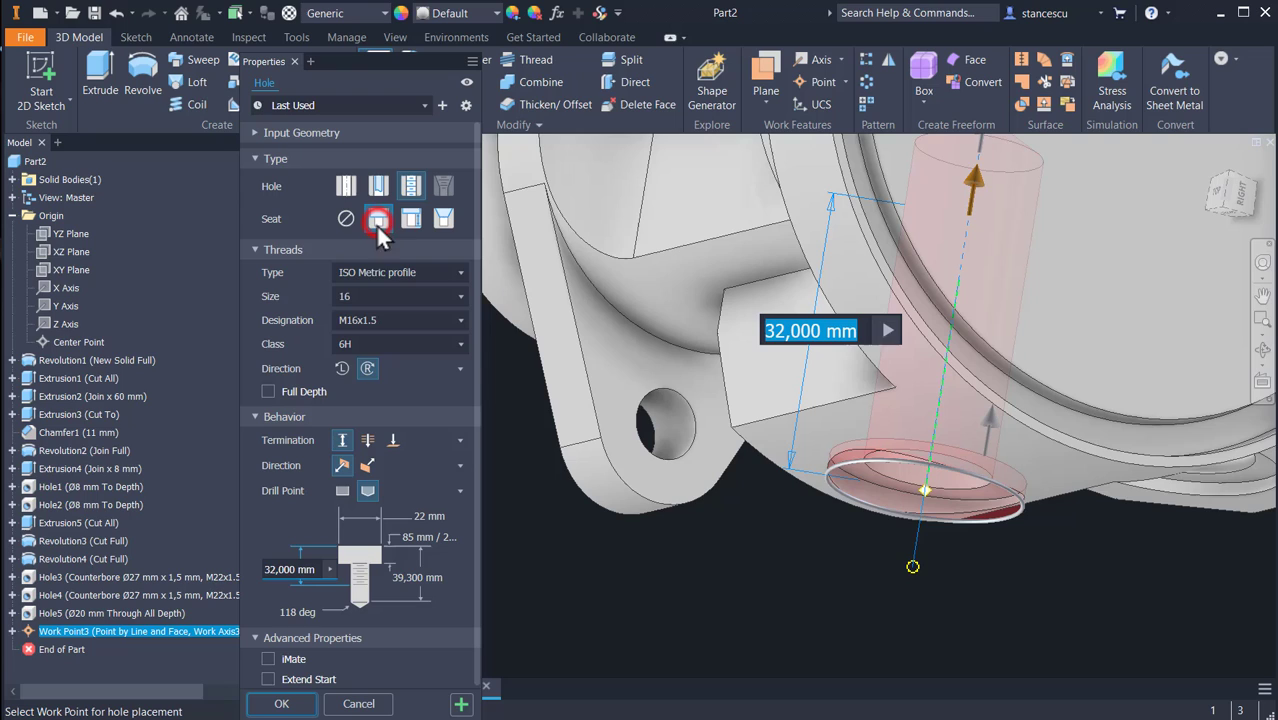
click(388, 283)
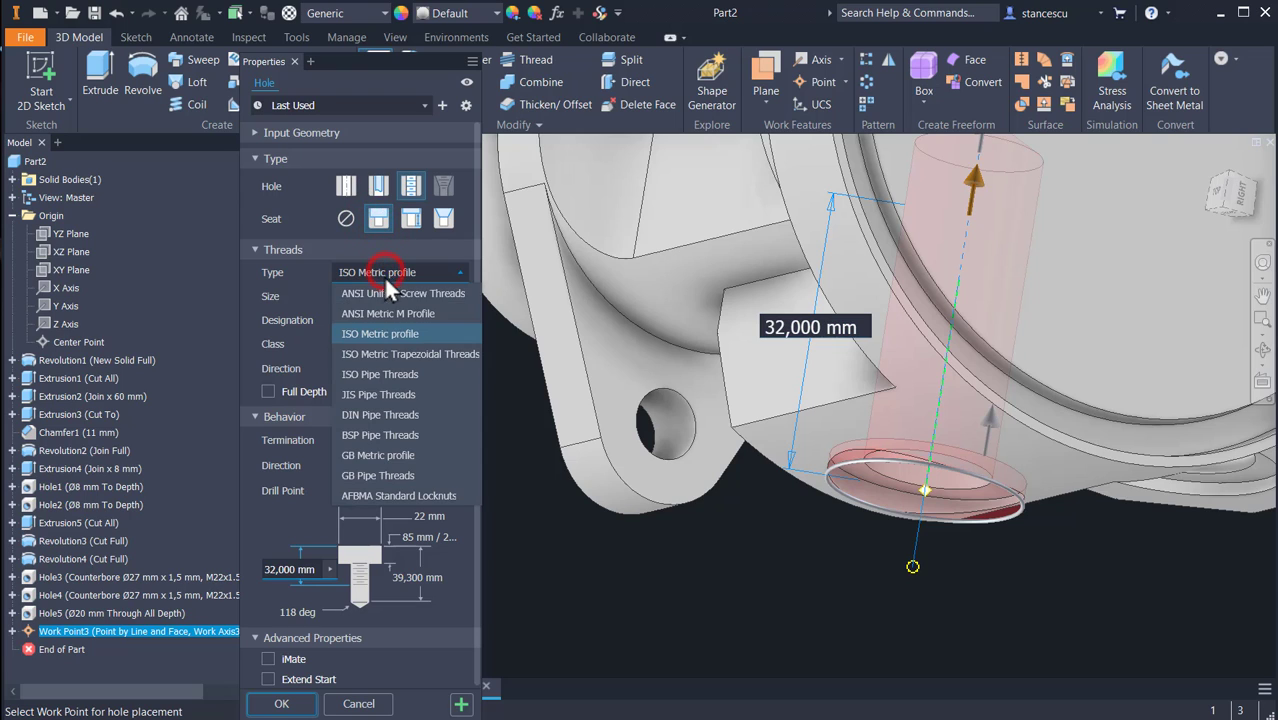
click(388, 330)
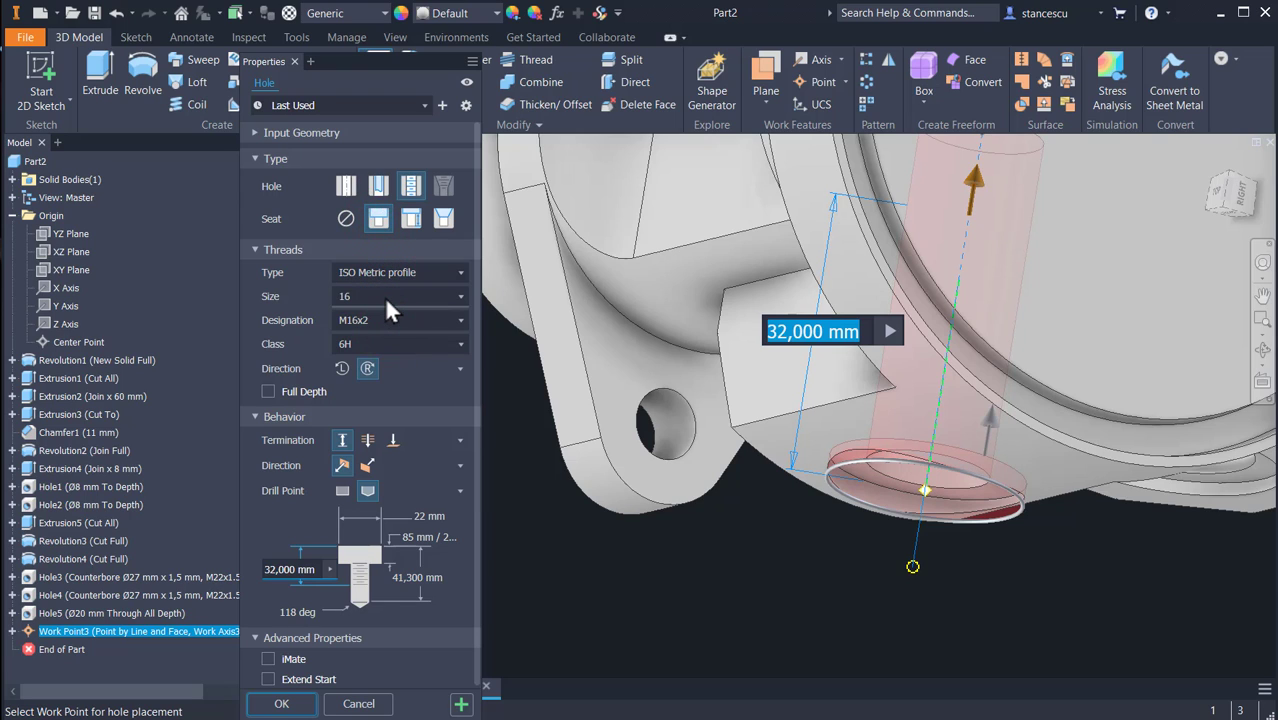
click(384, 296)
click(383, 310)
click(393, 318)
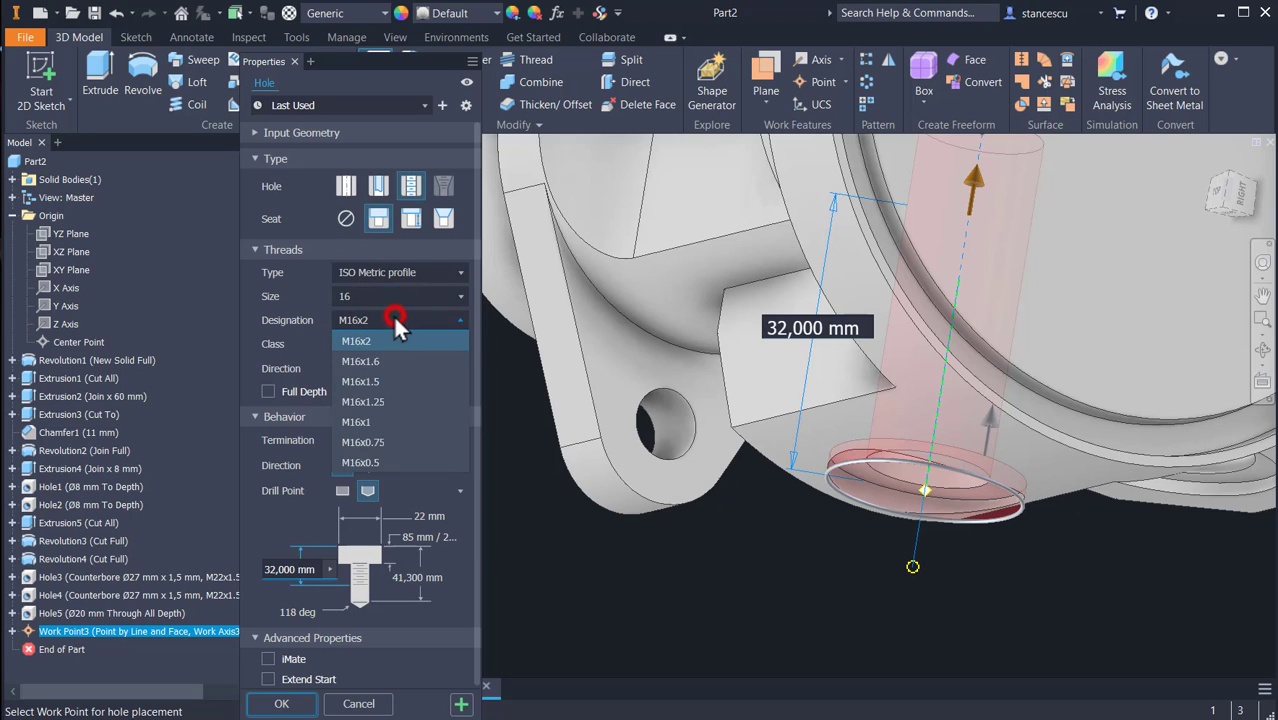
click(372, 381)
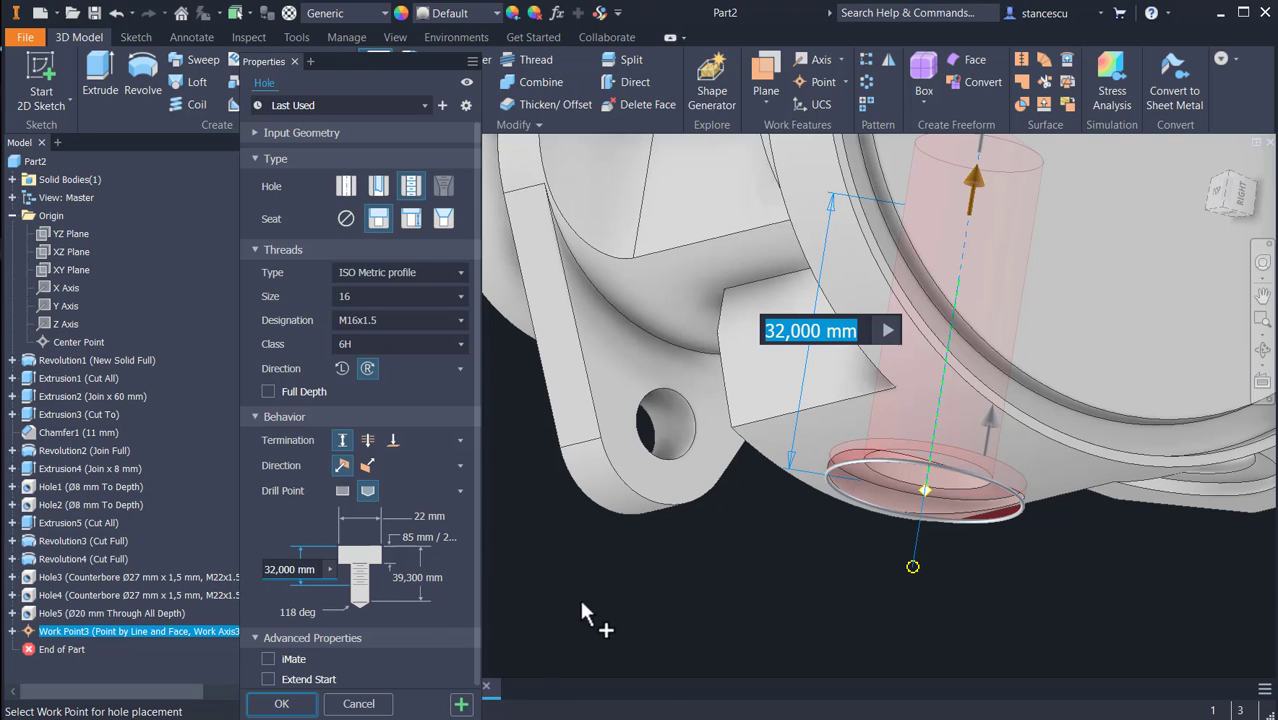
- Set the thread depth to 12 mm and the drill depth to 14 mm, and create the counterbored hole
key(BackSpace)
text(12)
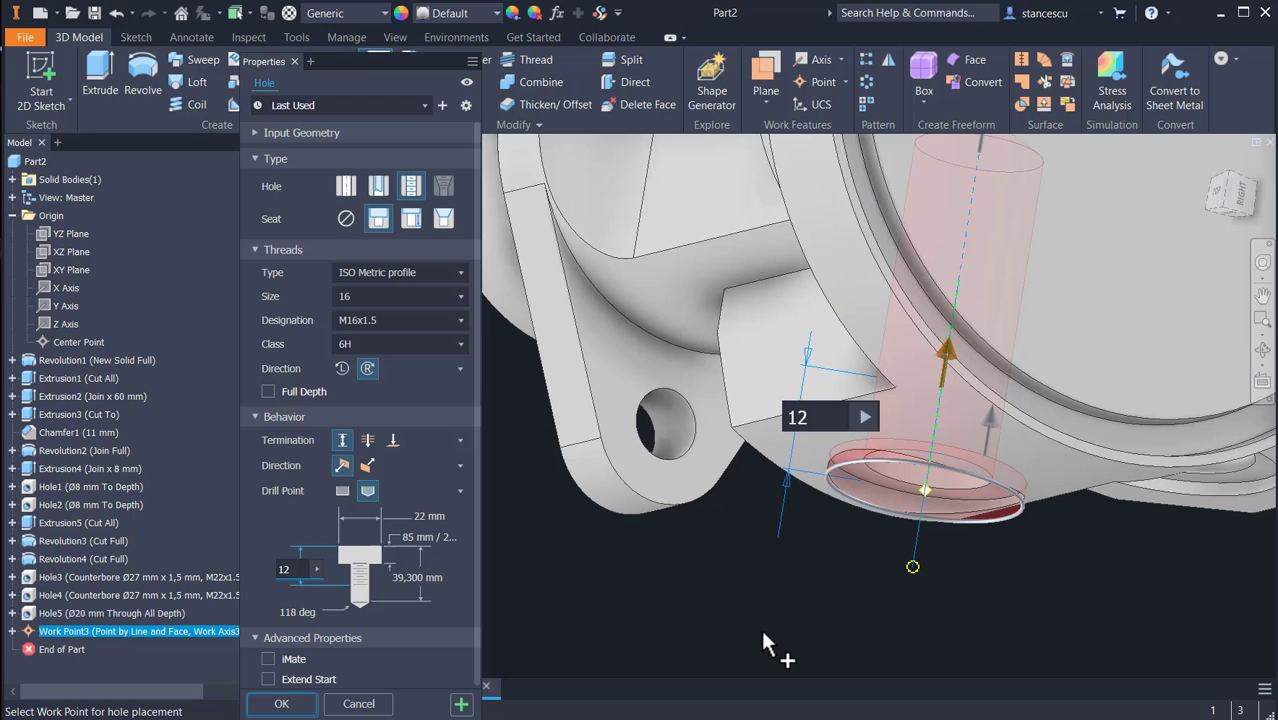
key(Tab)
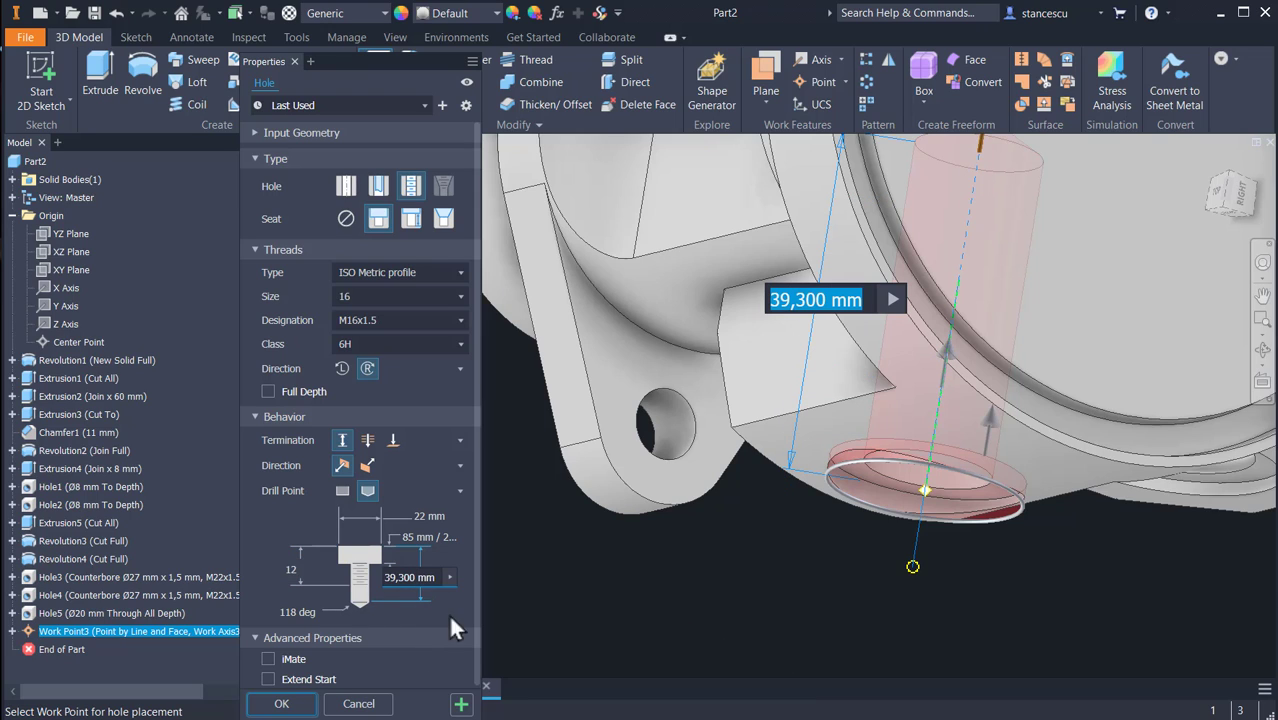
text(14)
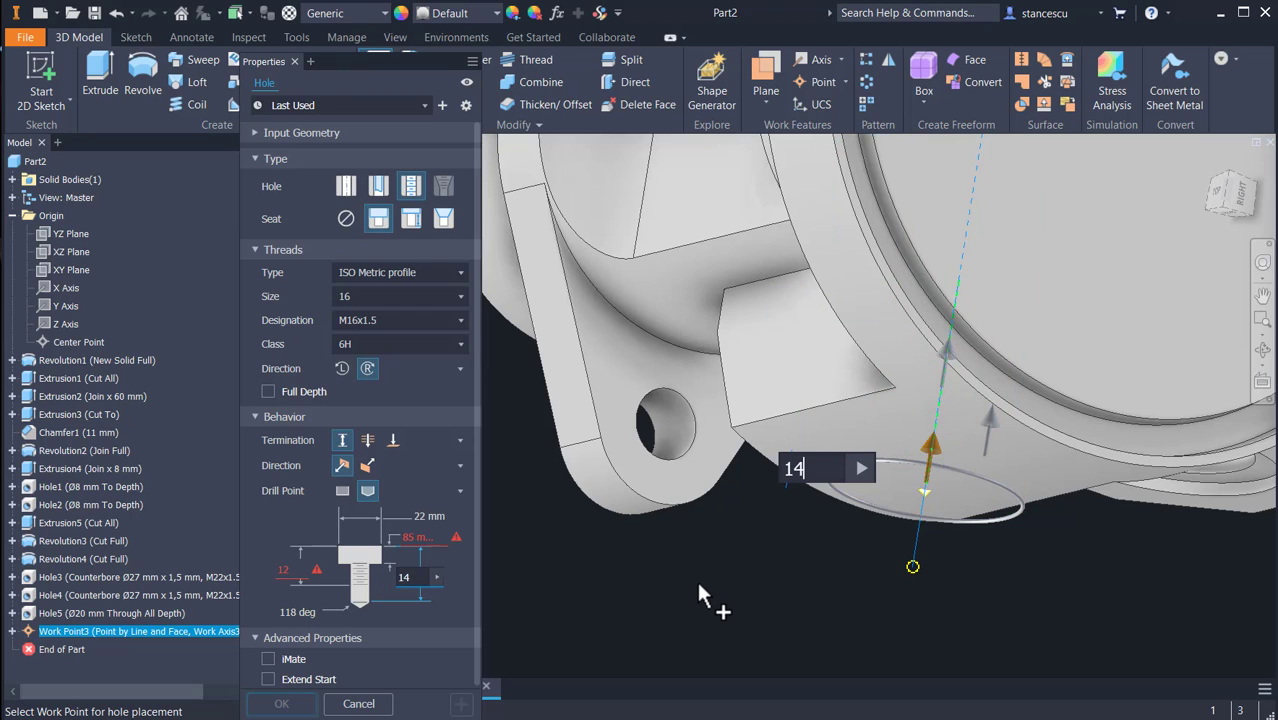
key(Tab)
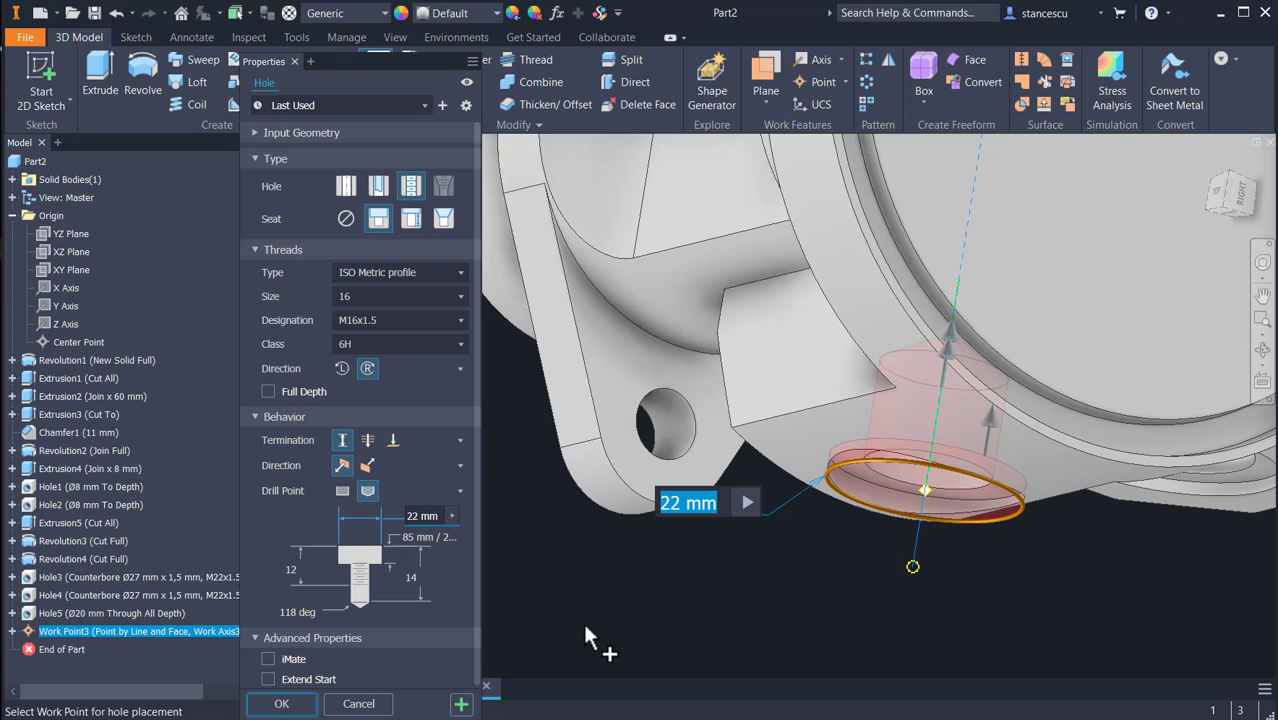
key(Tab)
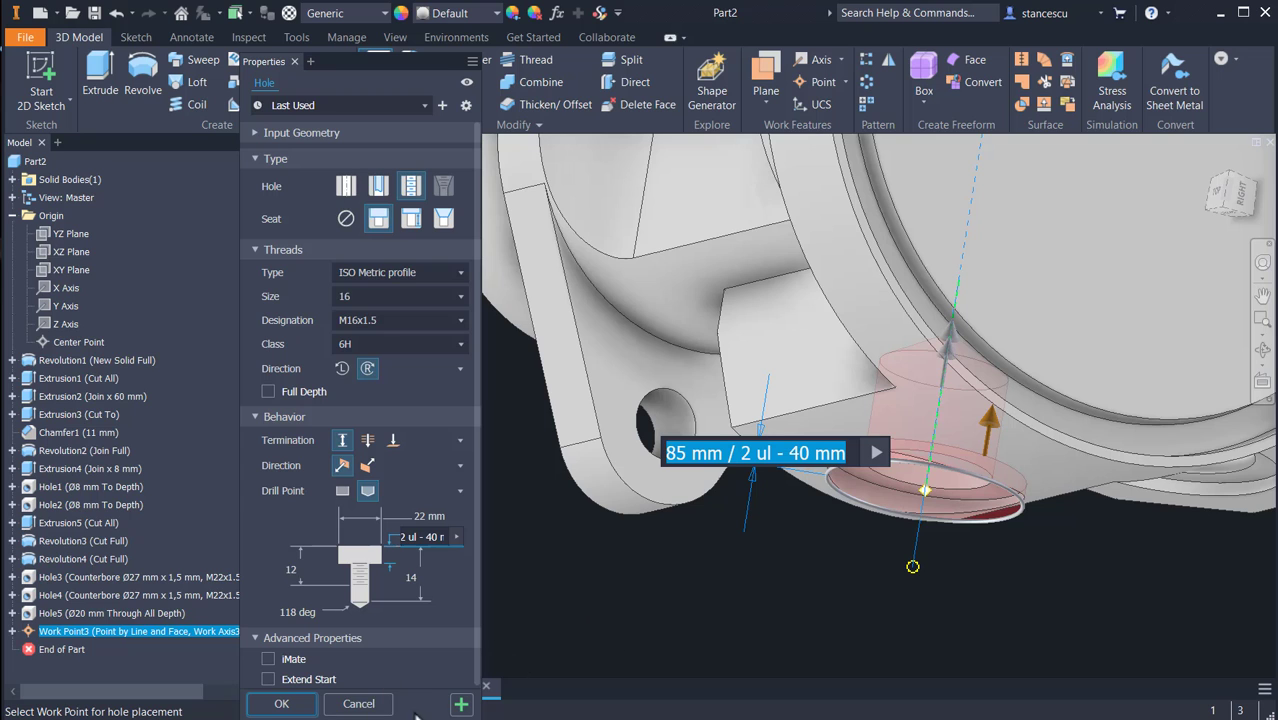
click(461, 705)
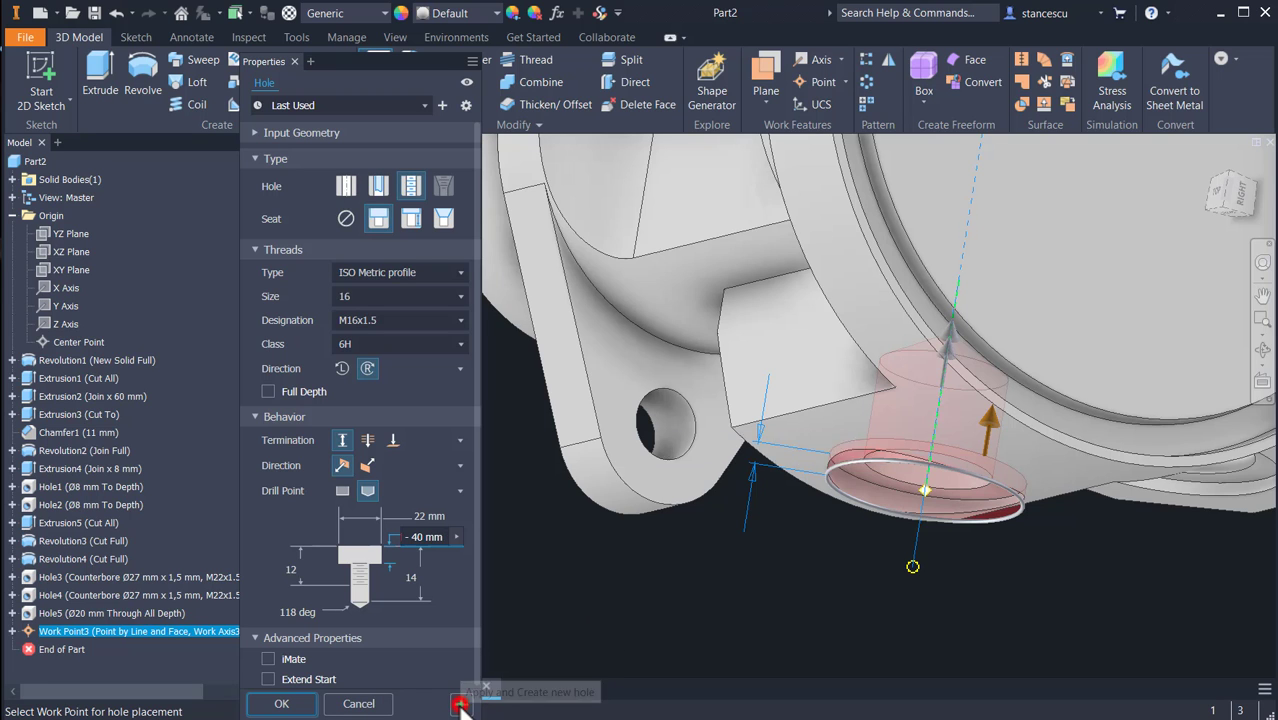
shift+middle_drag(640, 680, 790, 640)
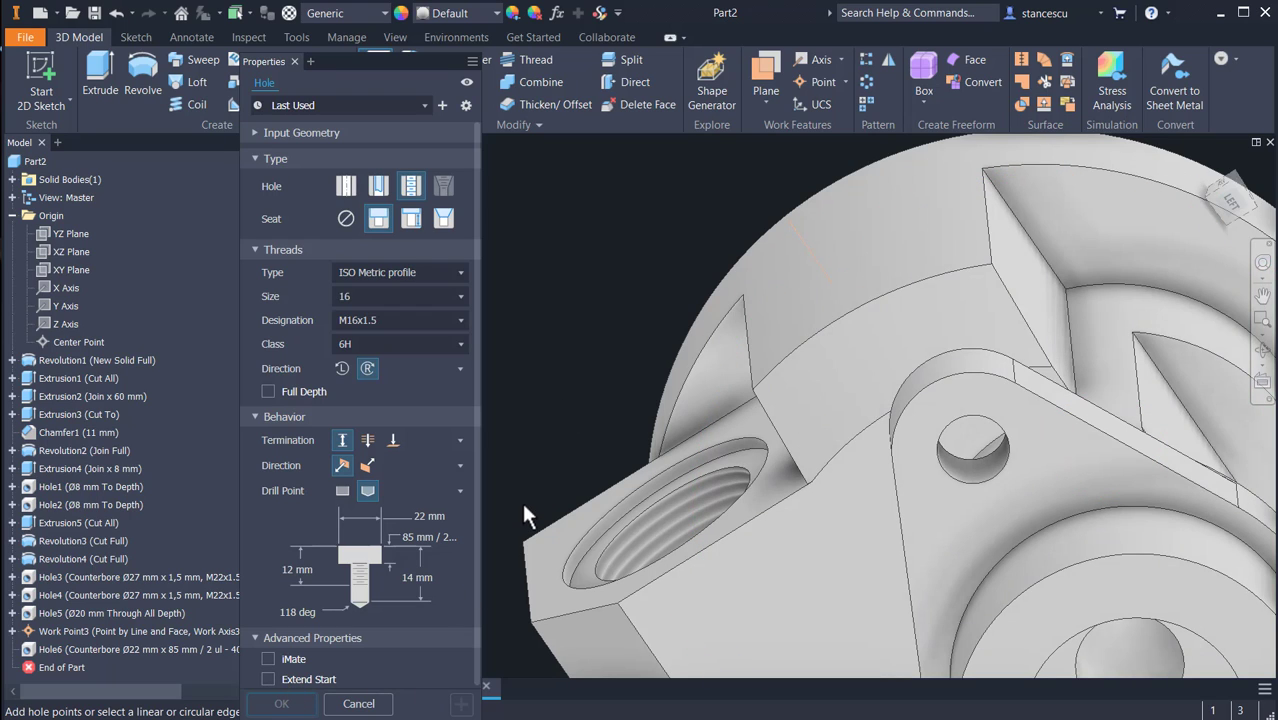
click(355, 703)
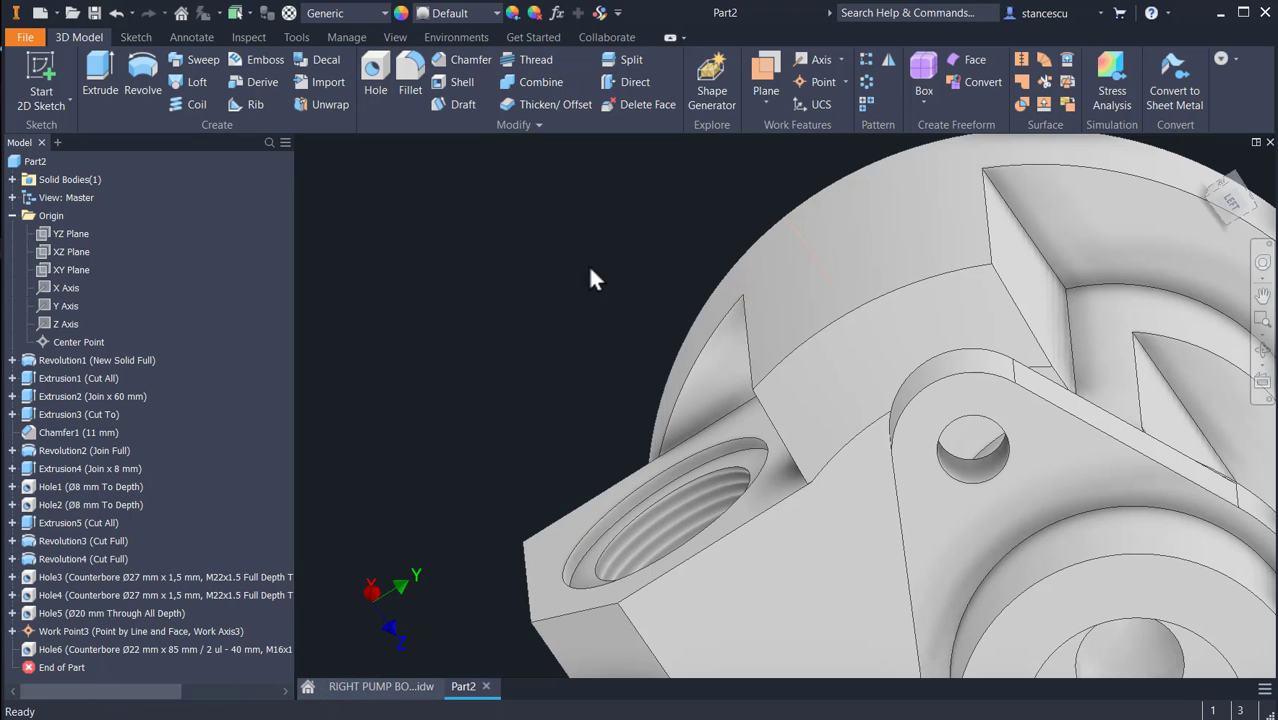
- Create a work point where the work axis meets the cylindrical face on the opposite side of the body
click(814, 82)
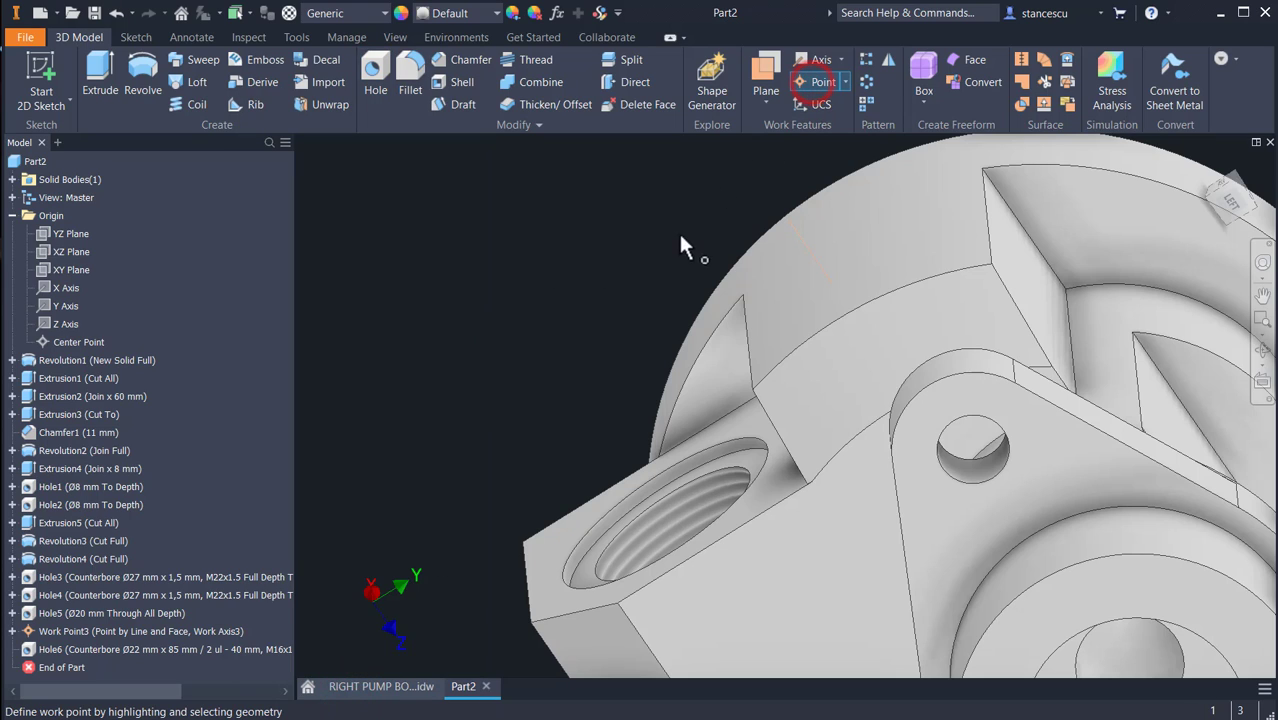
click(804, 240)
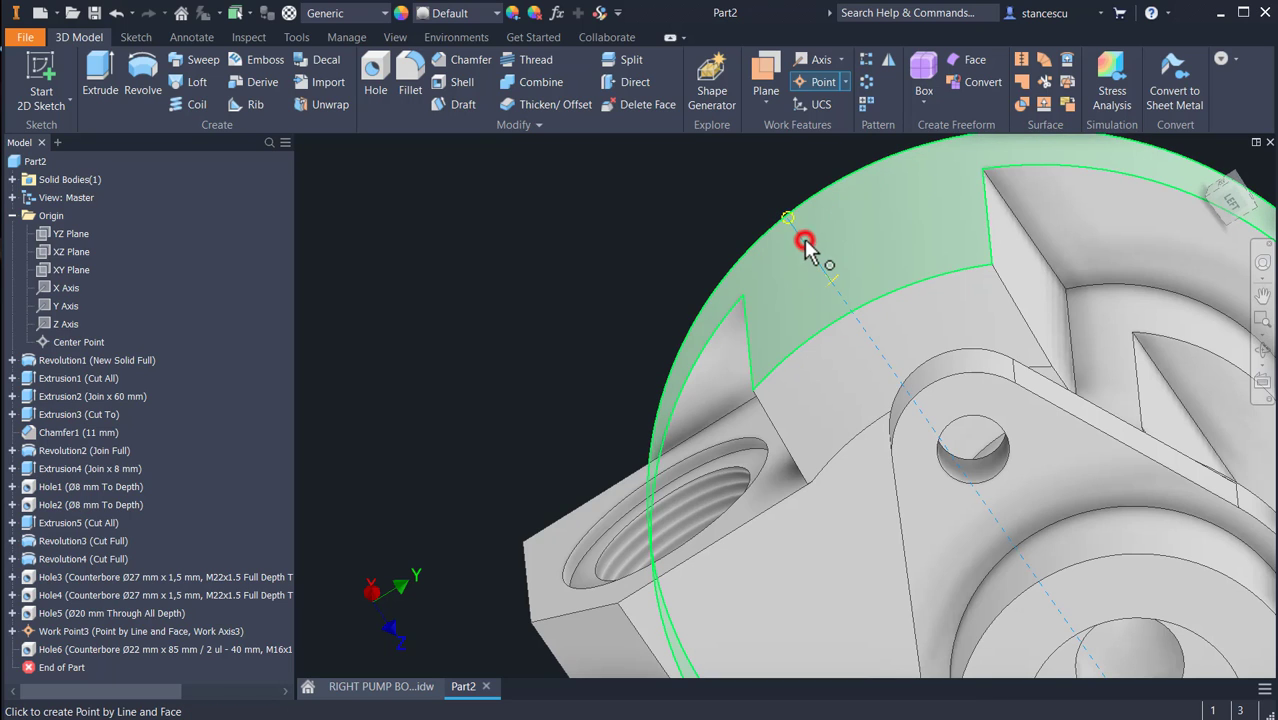
click(927, 236)
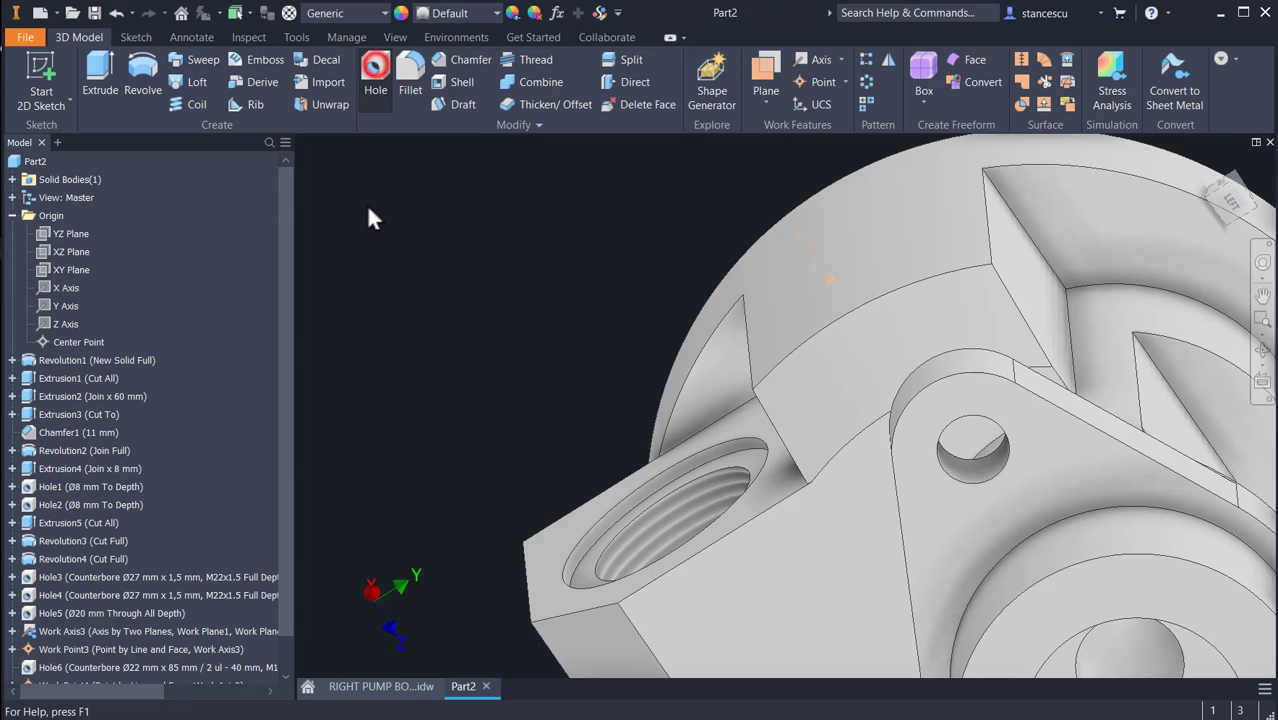
- Create a matching M16x1.5 counterbored hole at the new work point along the axis, with its direction flipped into the body
click(834, 283)
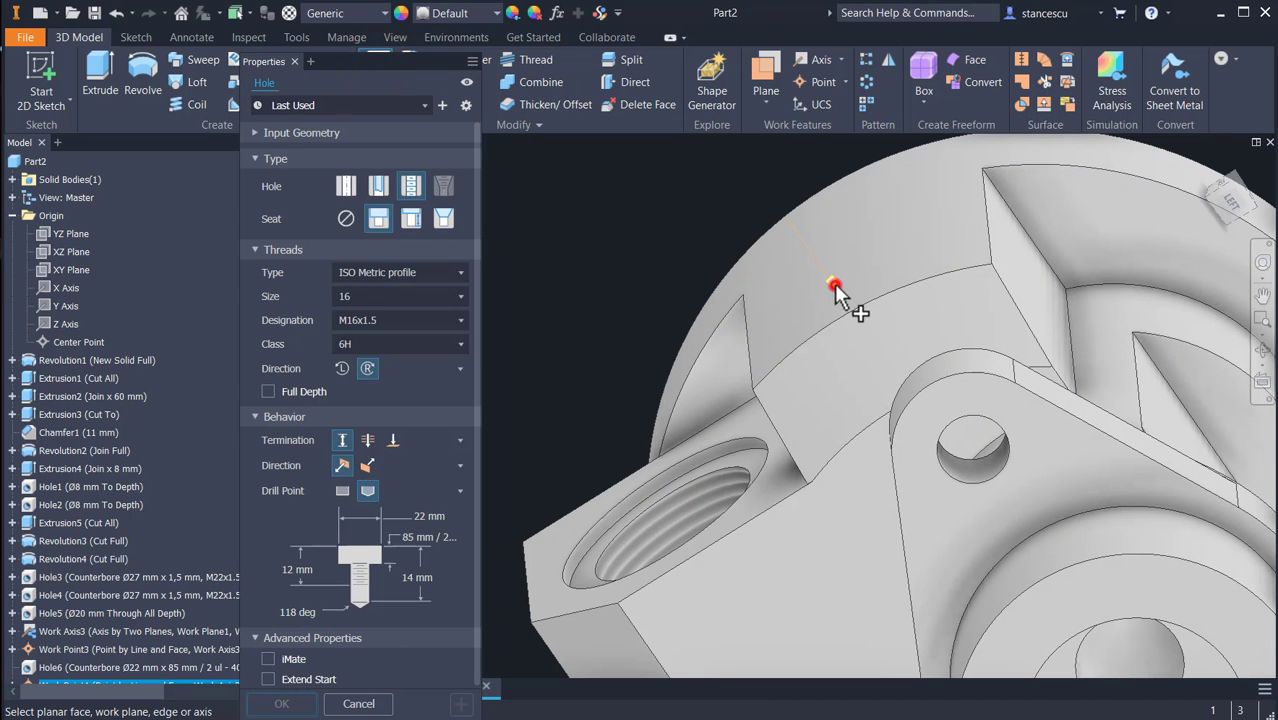
click(806, 242)
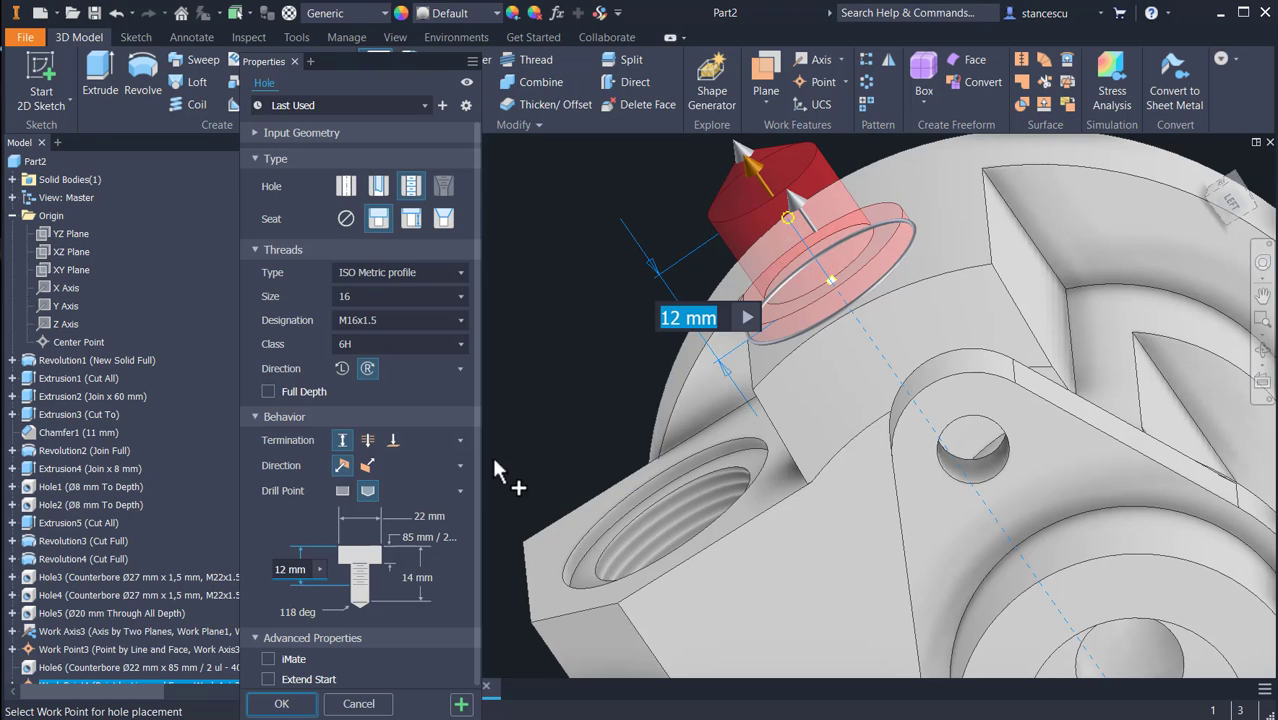
click(366, 465)
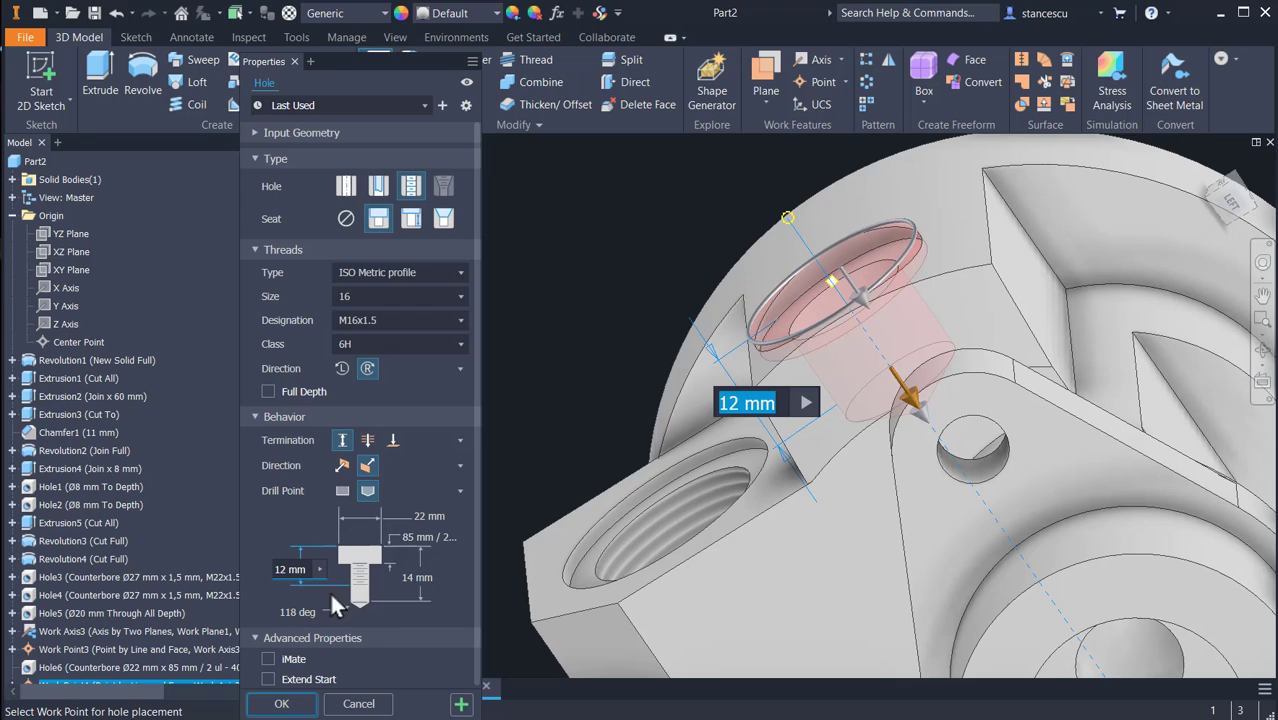
click(281, 704)
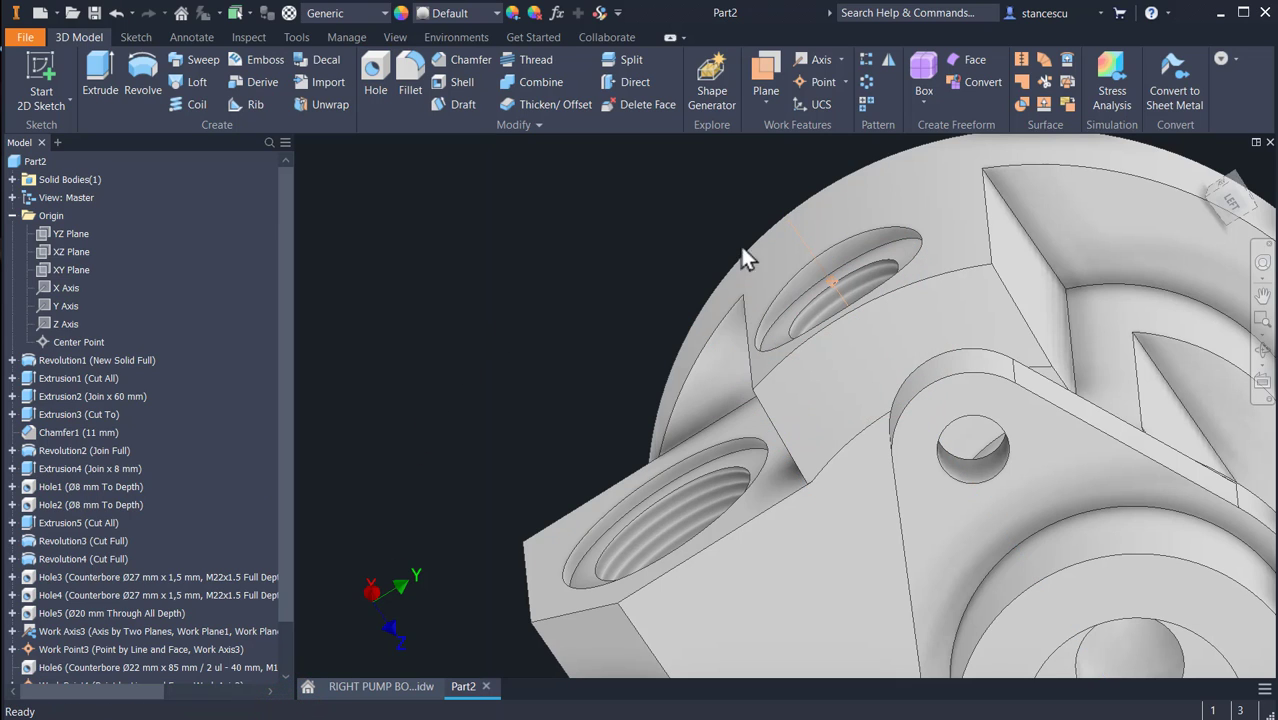
- Hide the two work points at the centres of the opposing M16x1.5 ports
right_click(806, 256)
click(831, 266)
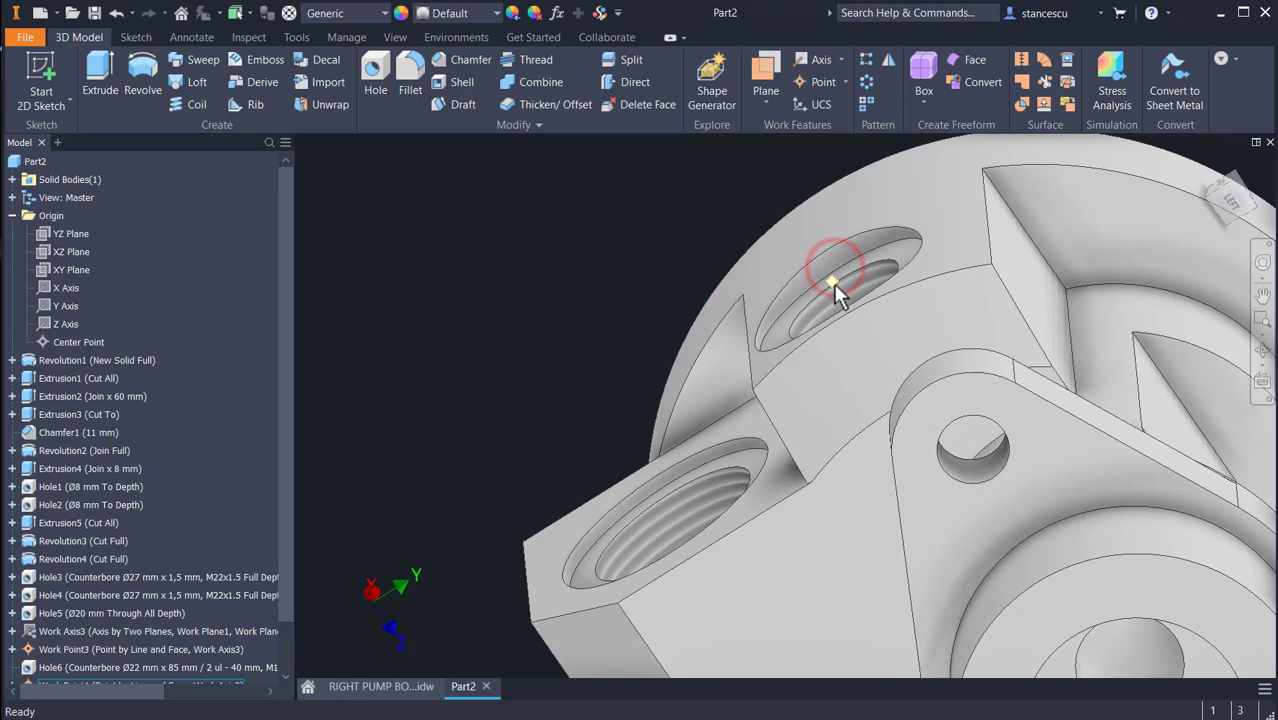
right_click(833, 283)
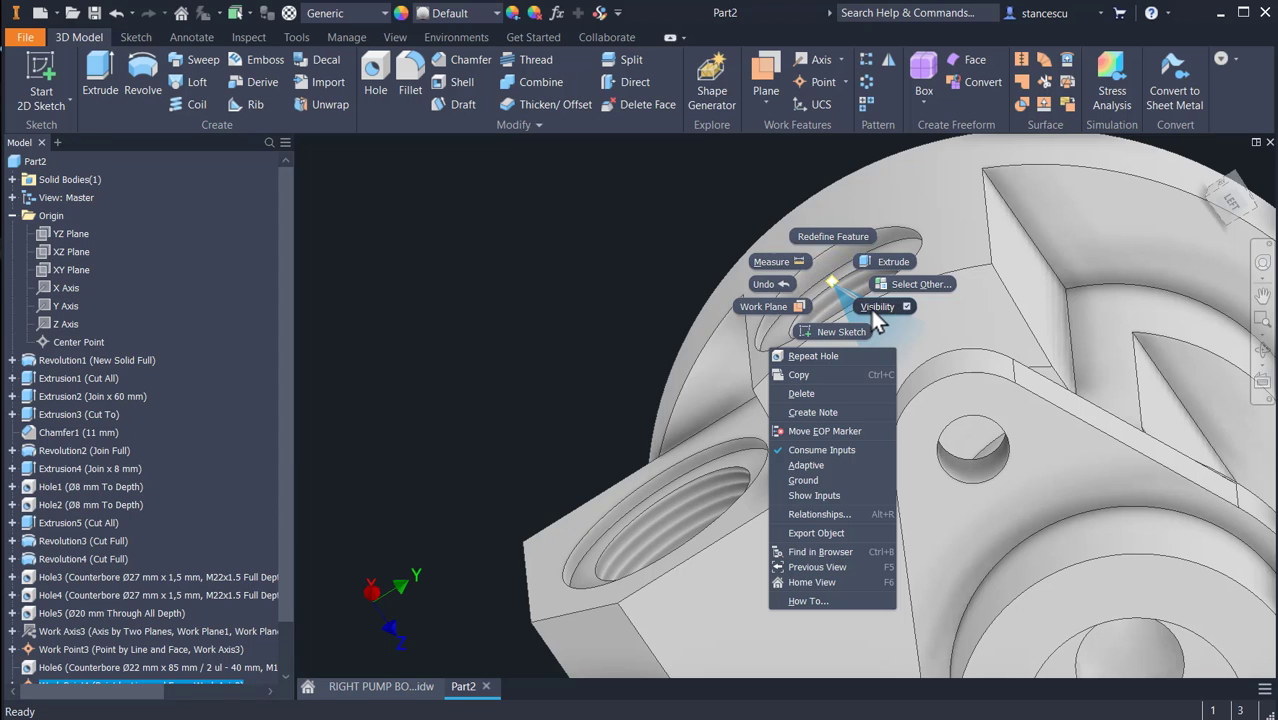
shift+middle_drag(870, 307, 853, 448)
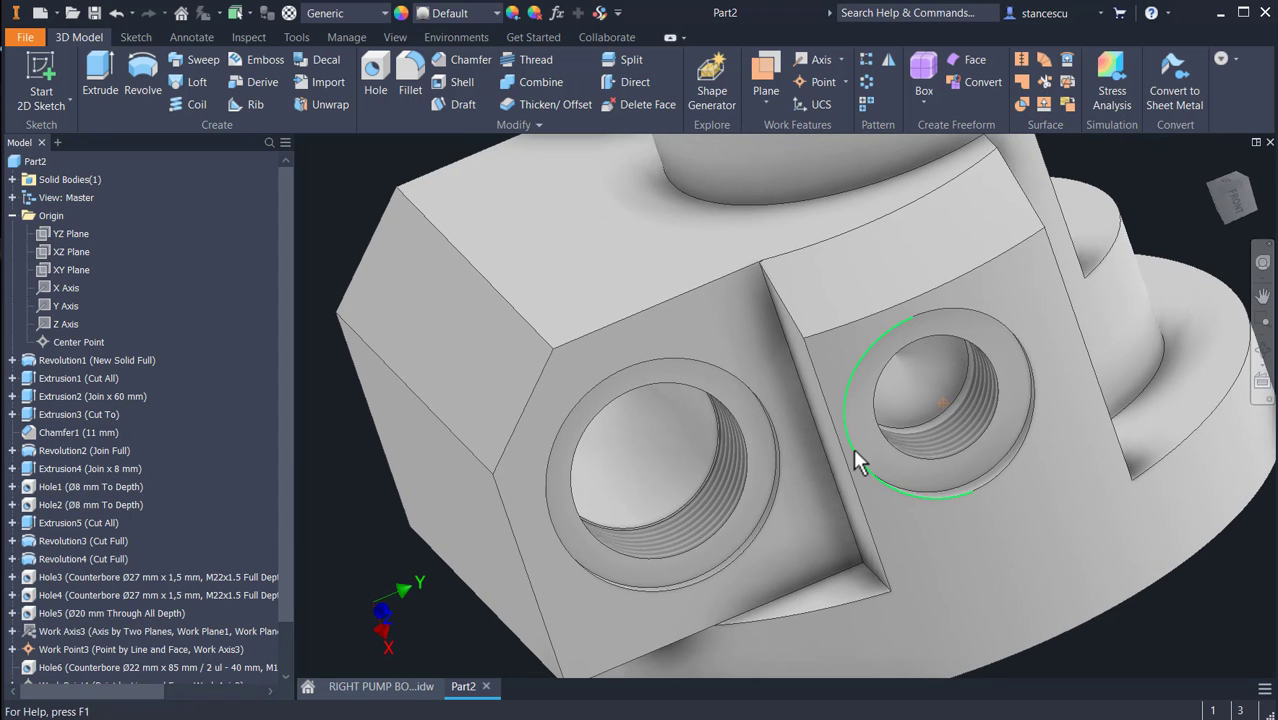
right_click(943, 404)
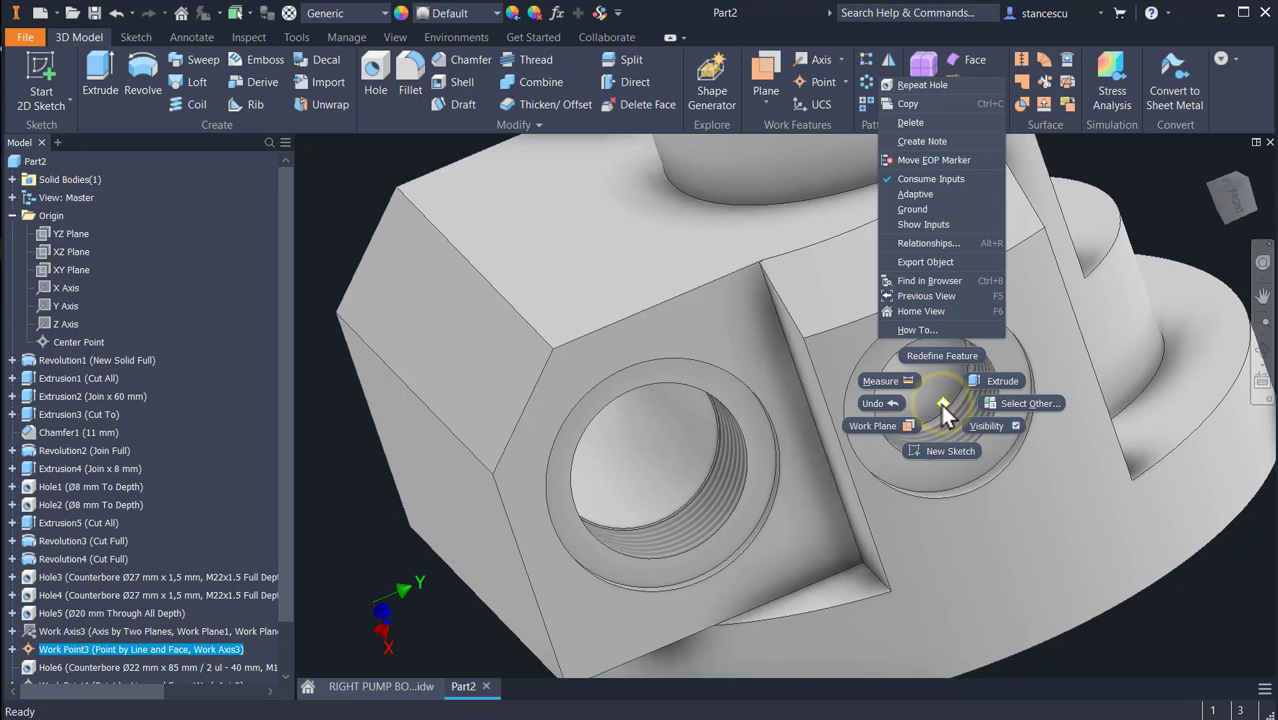
click(982, 425)
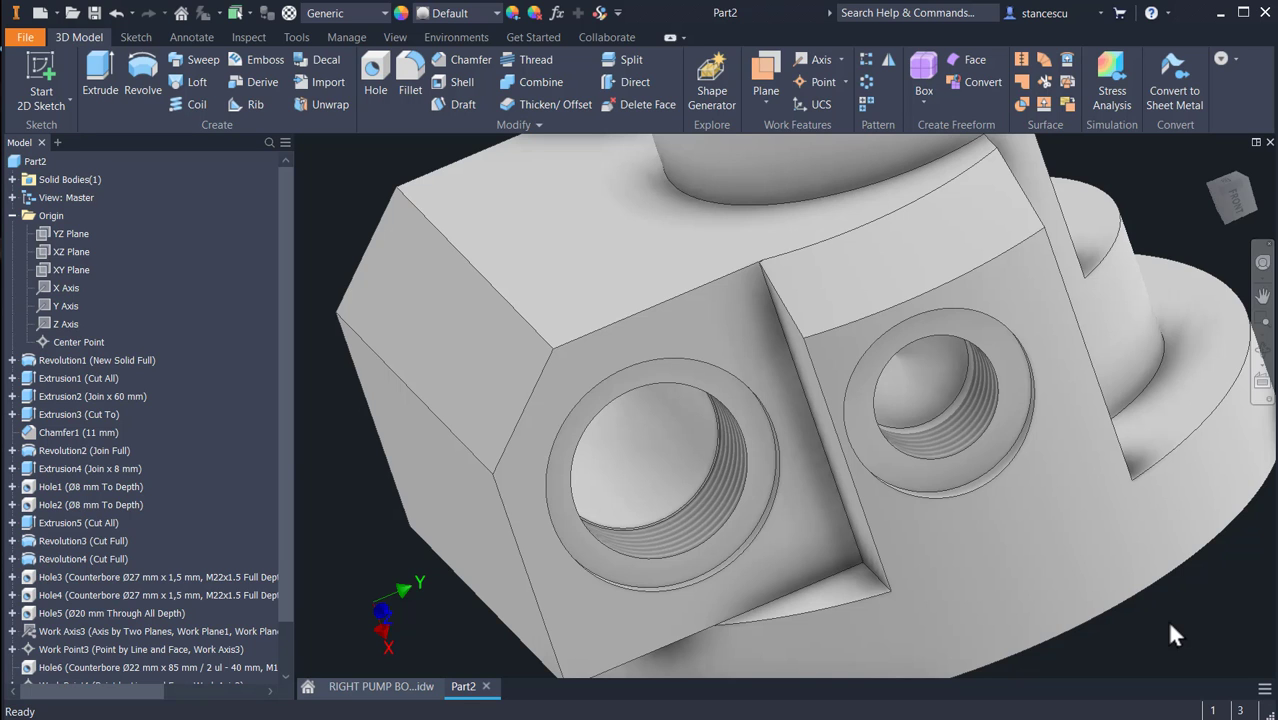
key(F6)
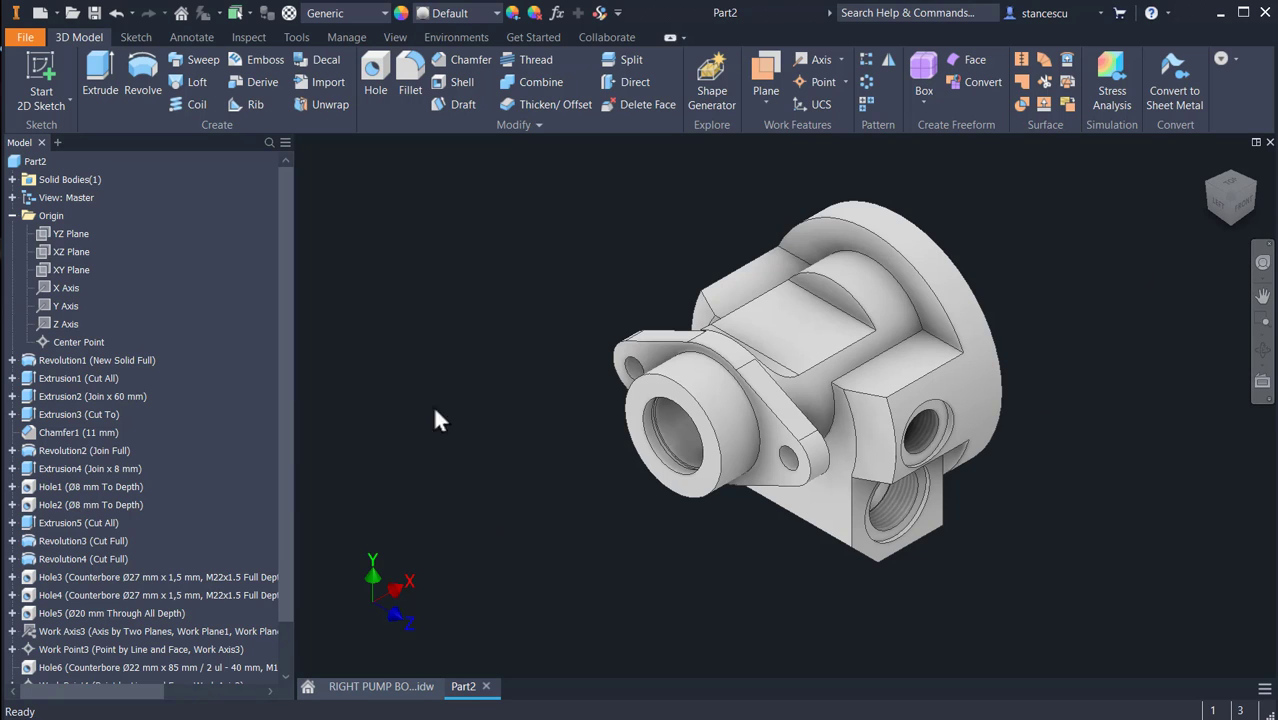
- Examine the section view in the RIGHT PUMP BODY drawing for the diameter and depth of the bore behind the M16x1.5 port
click(378, 686)
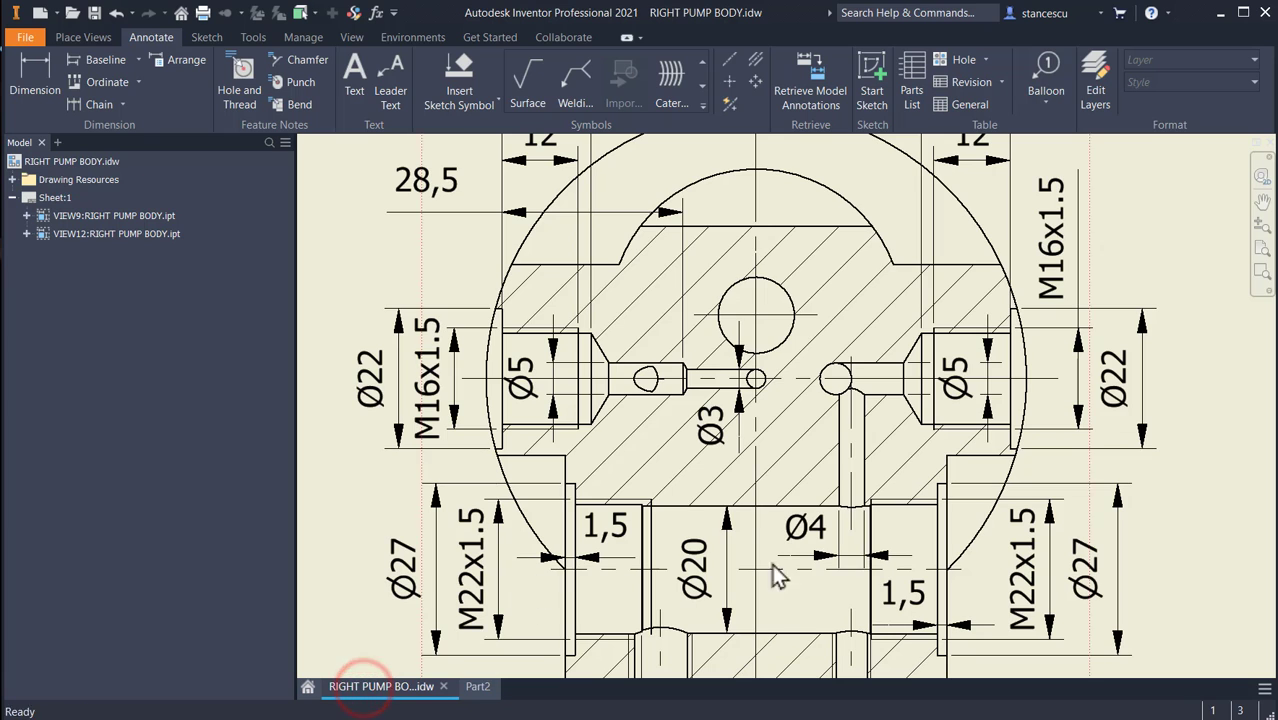
scroll(707, 508, down, 3)
key(F2)
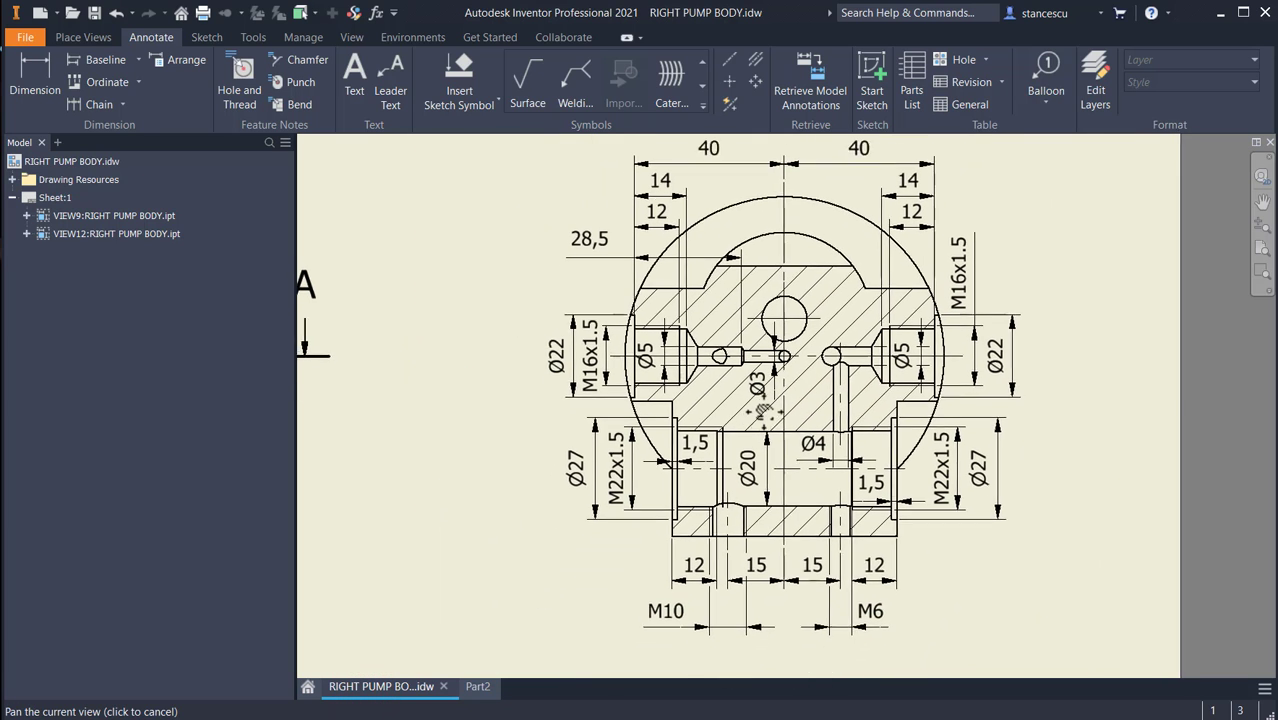
drag(762, 410, 767, 400)
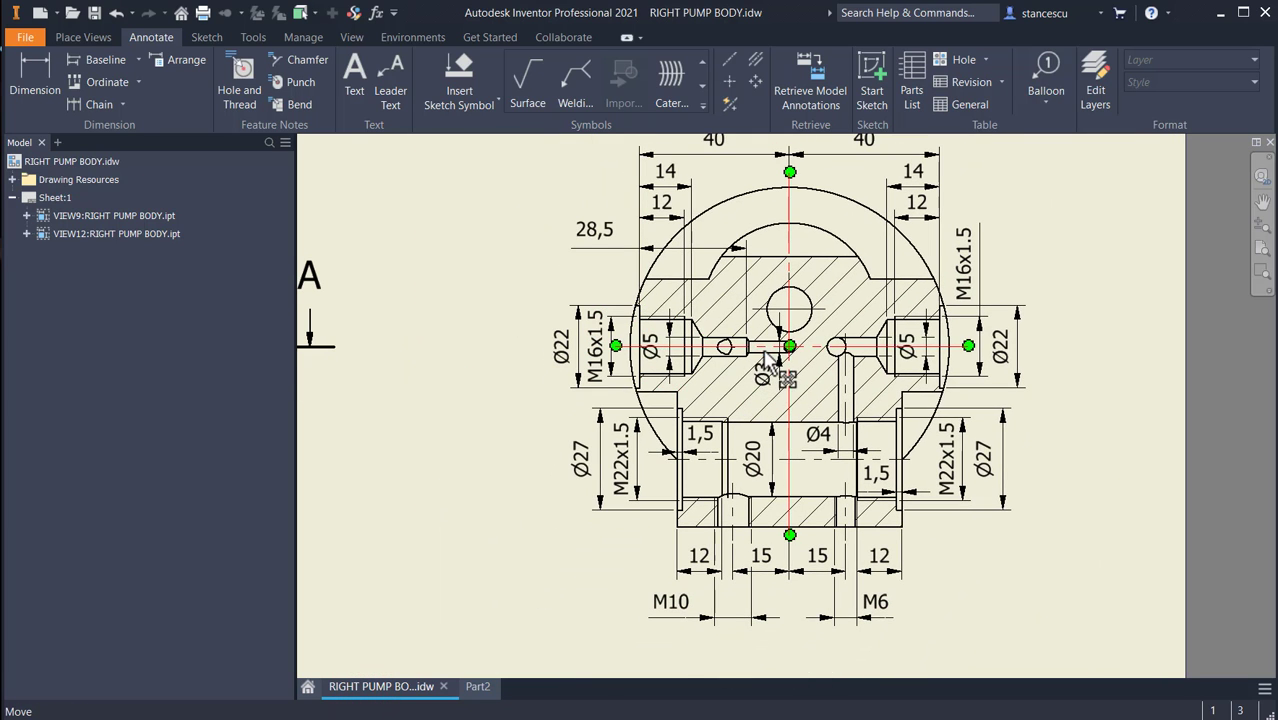
scroll(690, 350, up, 3)
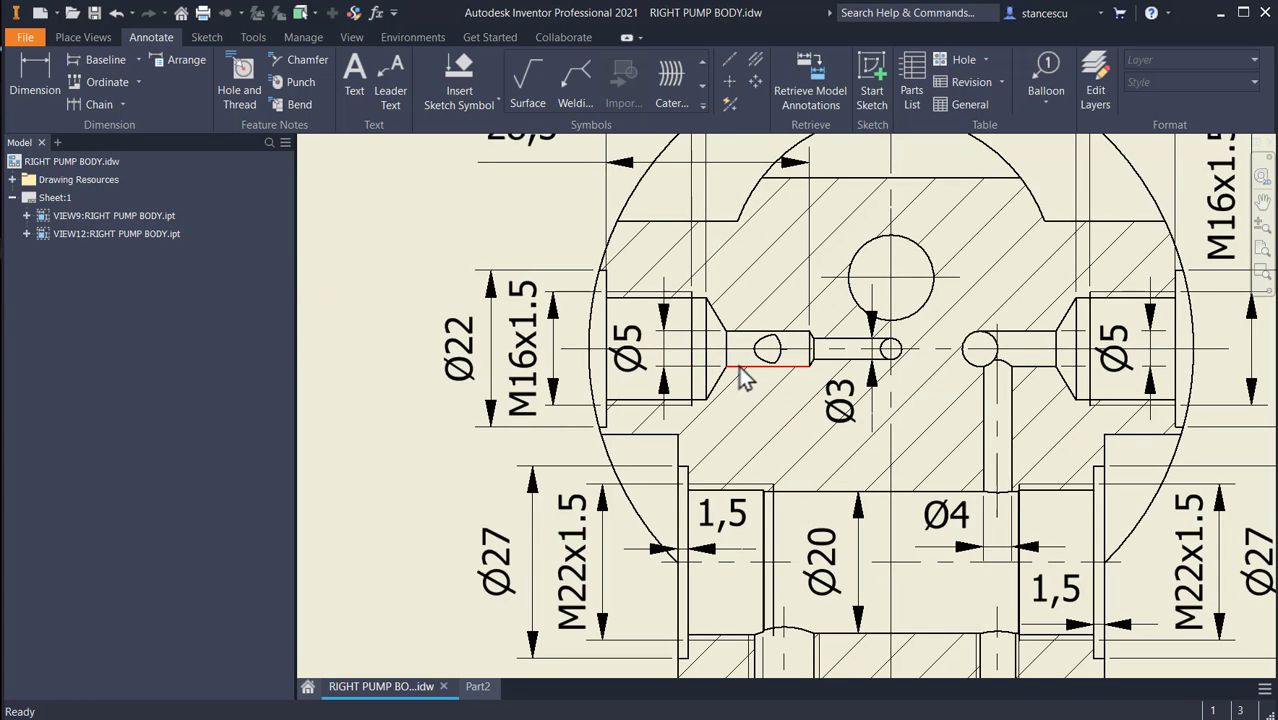
middle_drag(490, 167, 492, 214)
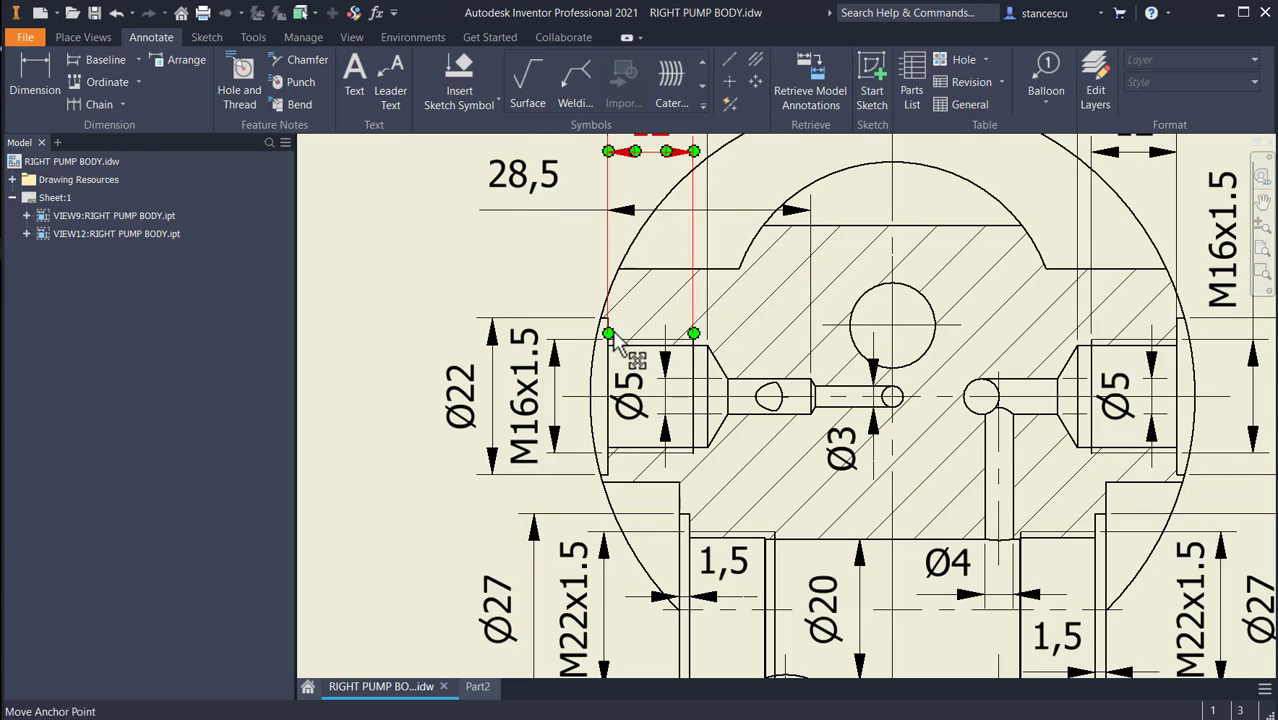
click(487, 693)
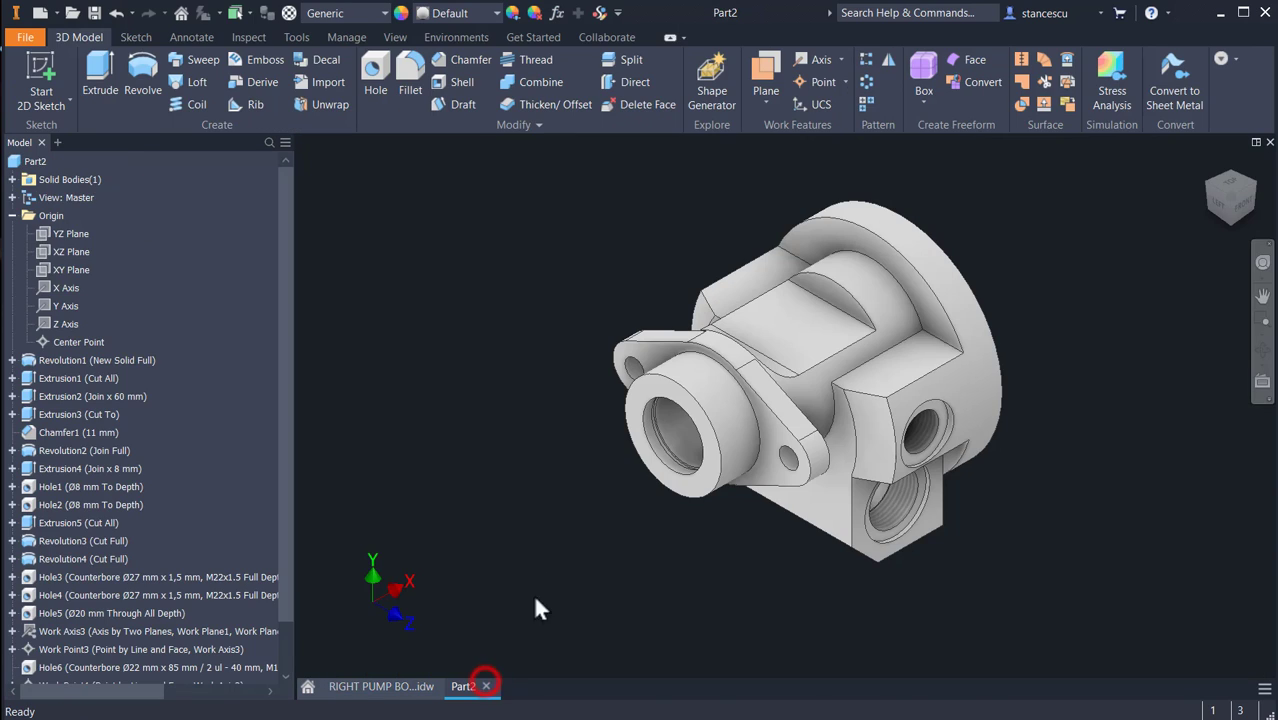
- In the Part2 model, place a simple hole without a seat on the M16x1.5 port's counterbore face, concentric with the port
shift+middle_drag(548, 539, 708, 558)
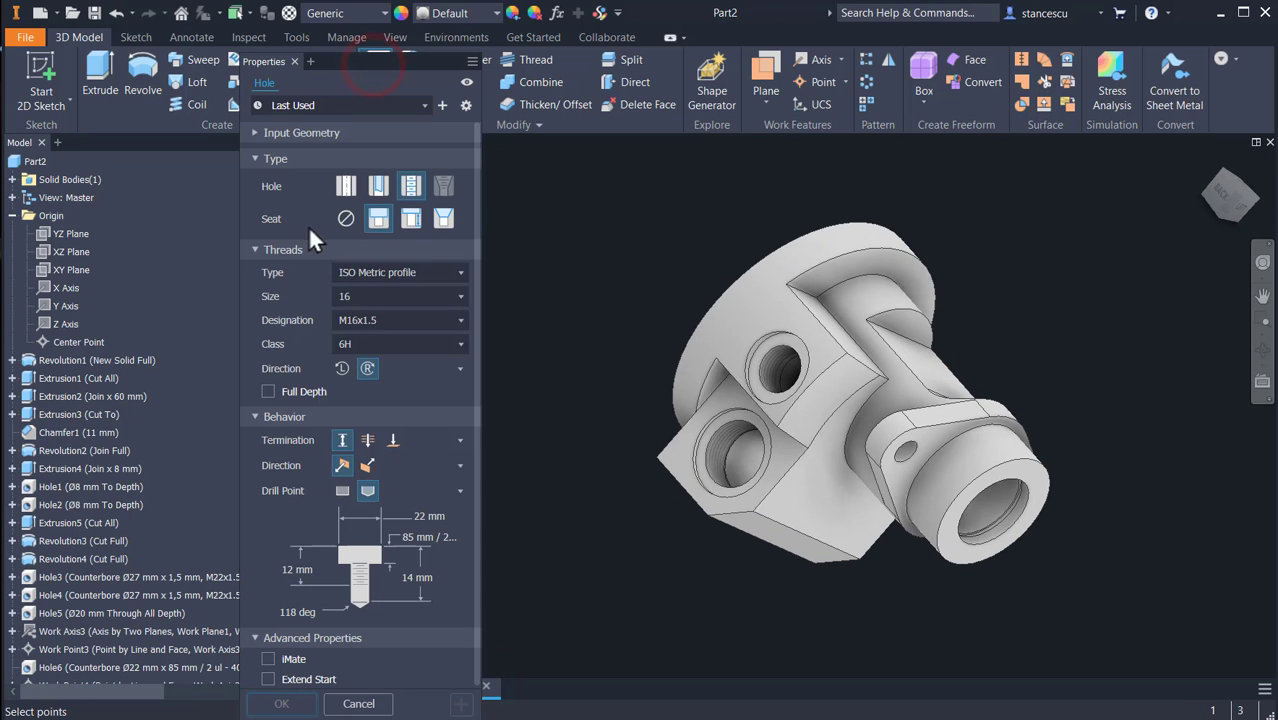
click(346, 186)
click(345, 218)
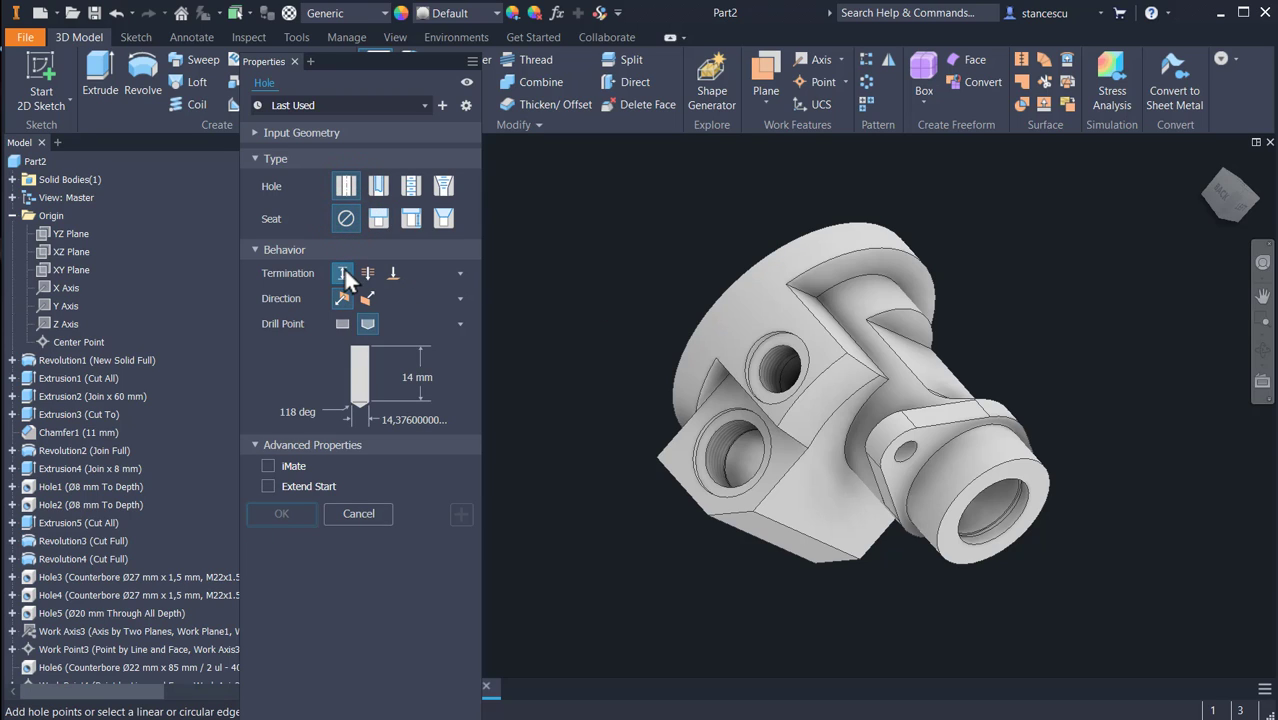
scroll(733, 366, up, 3)
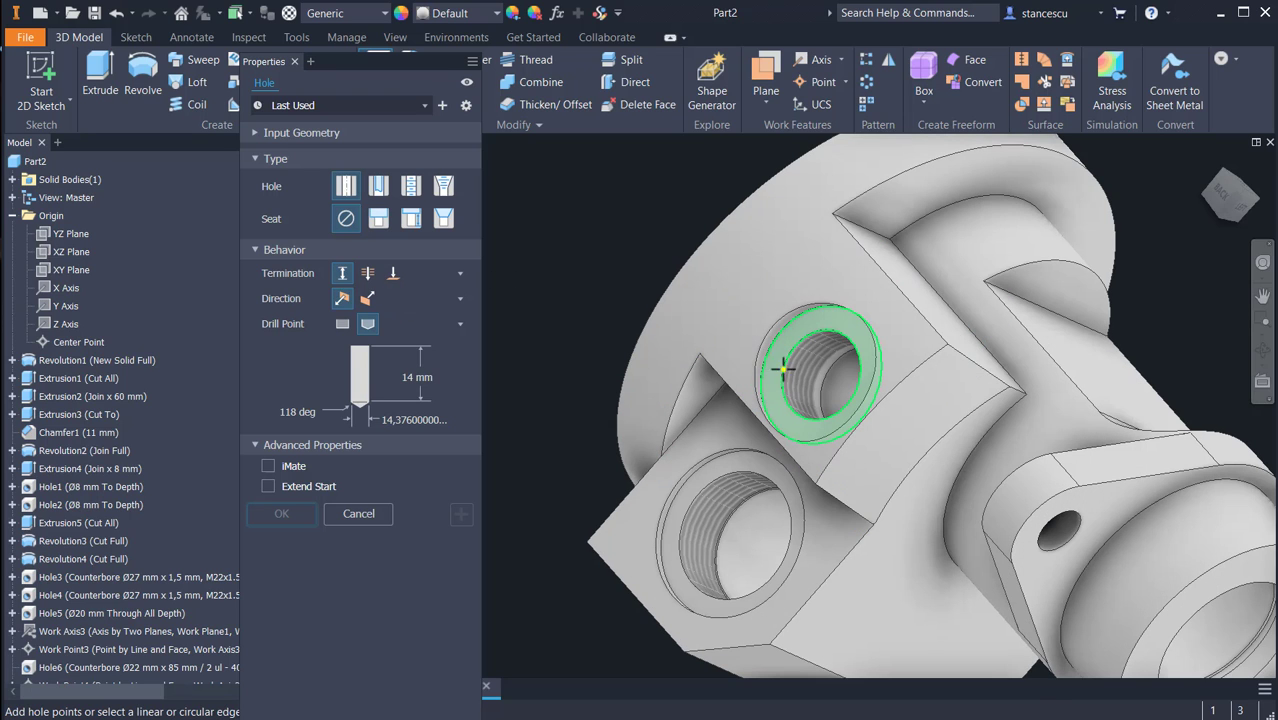
click(792, 347)
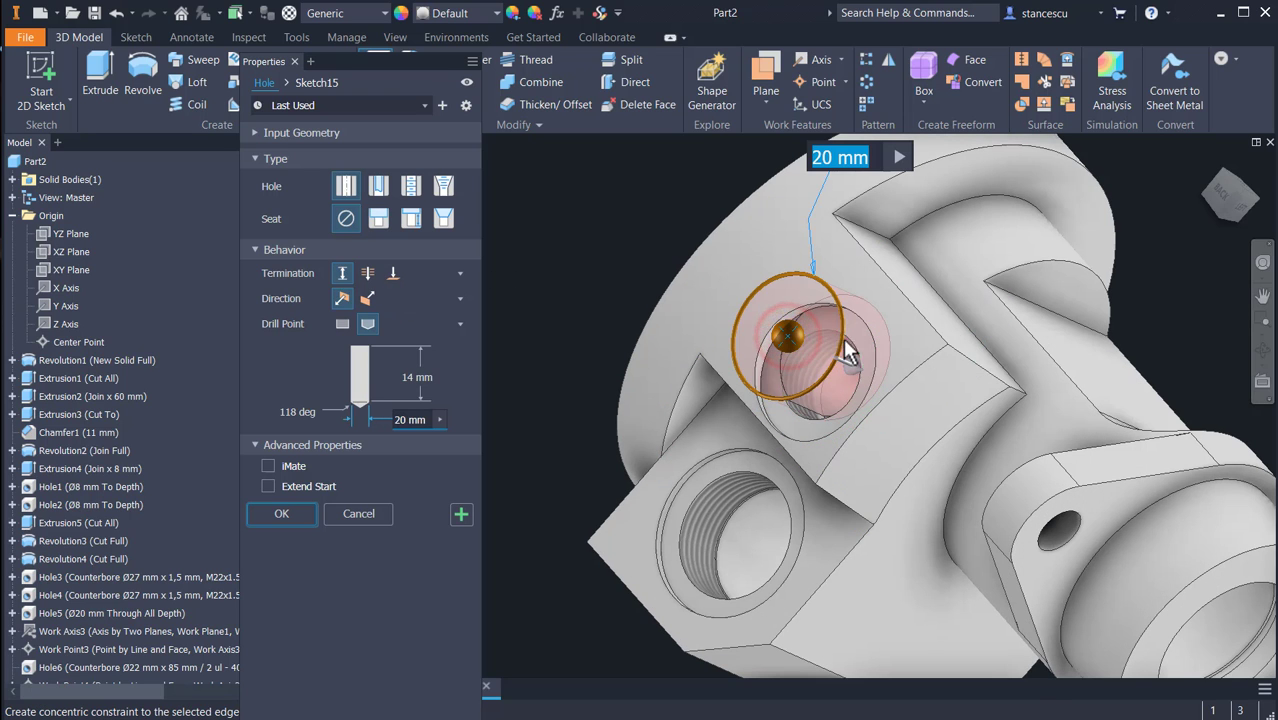
click(853, 340)
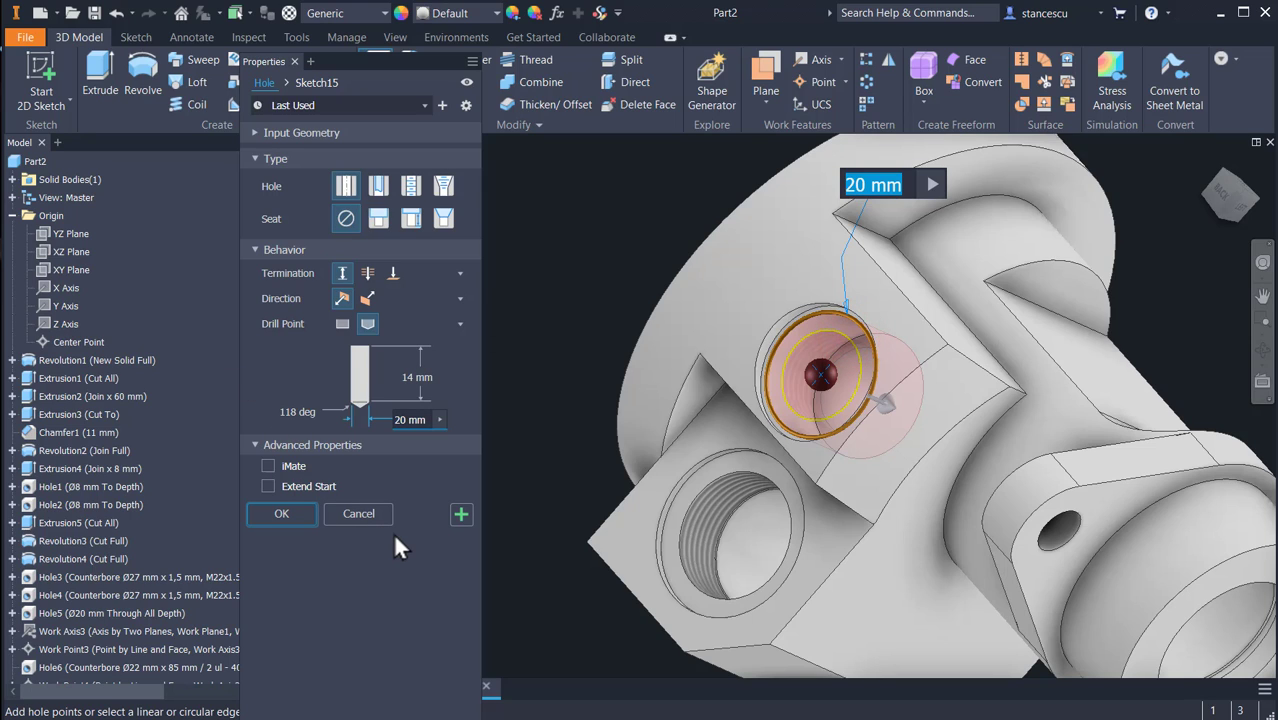
- Set the hole's diameter to 5 mm and its depth to 28.5 mm, and create it
text(5)
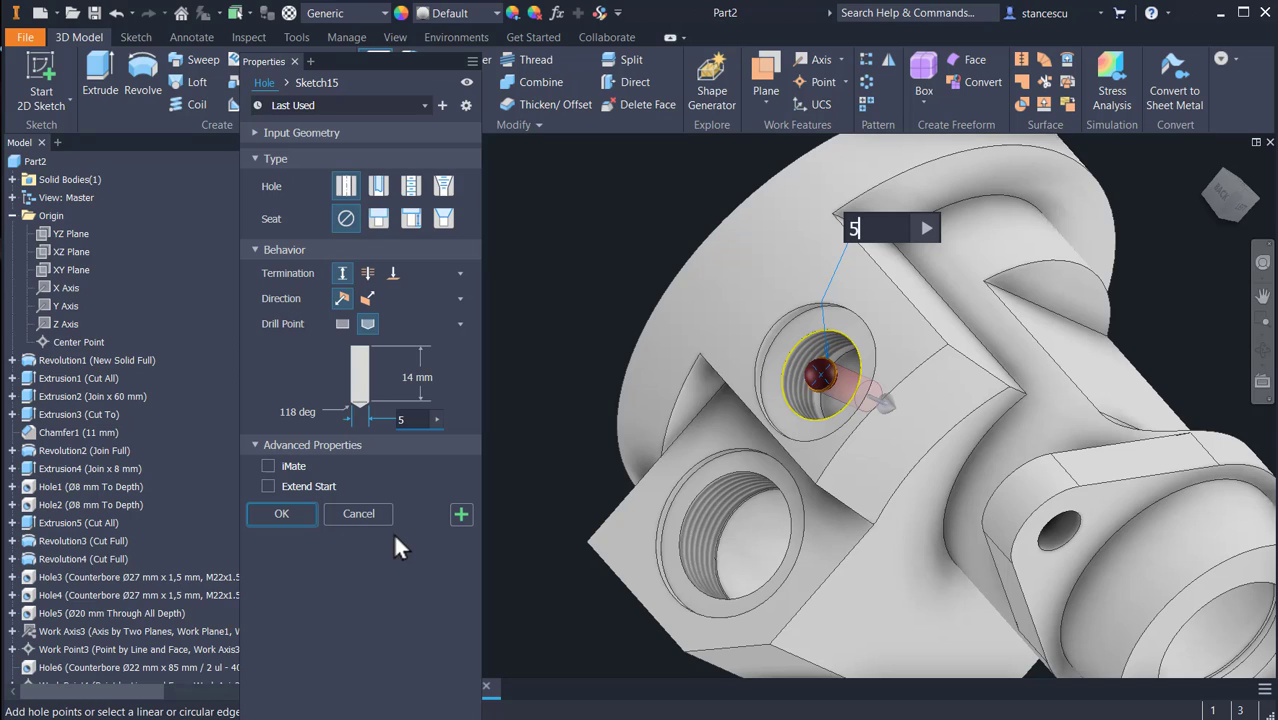
key(Tab)
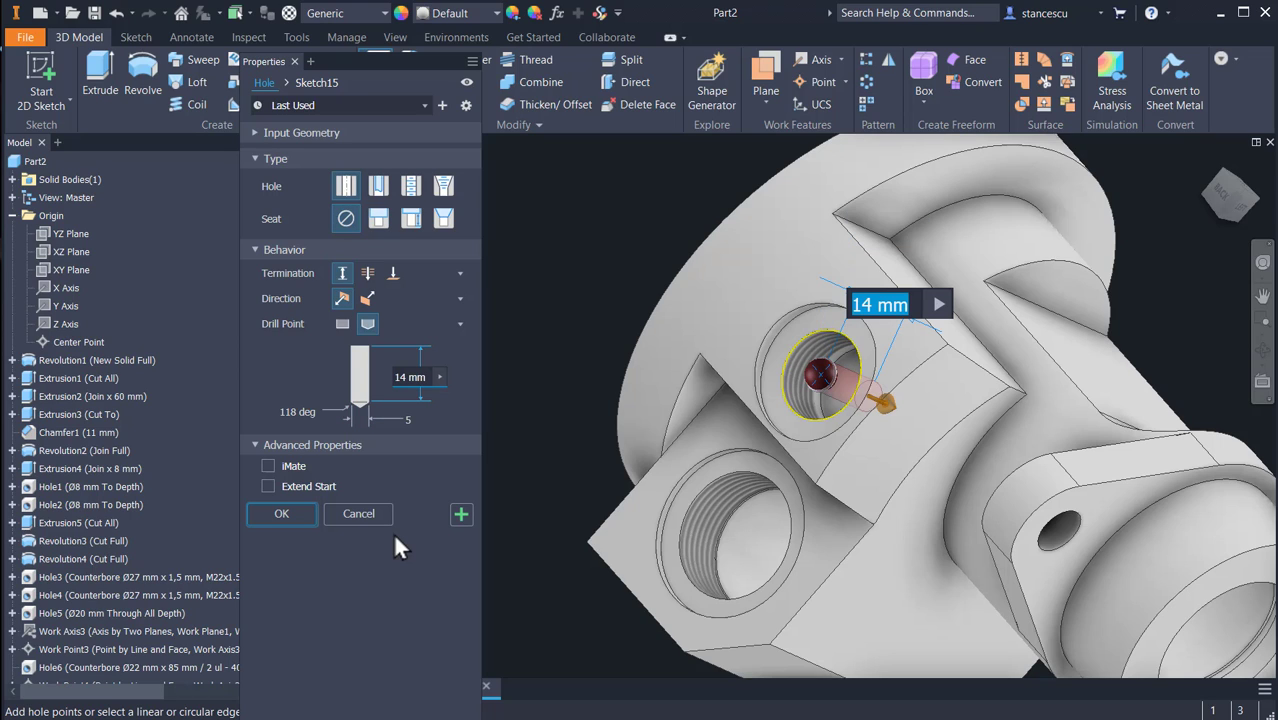
text(28)
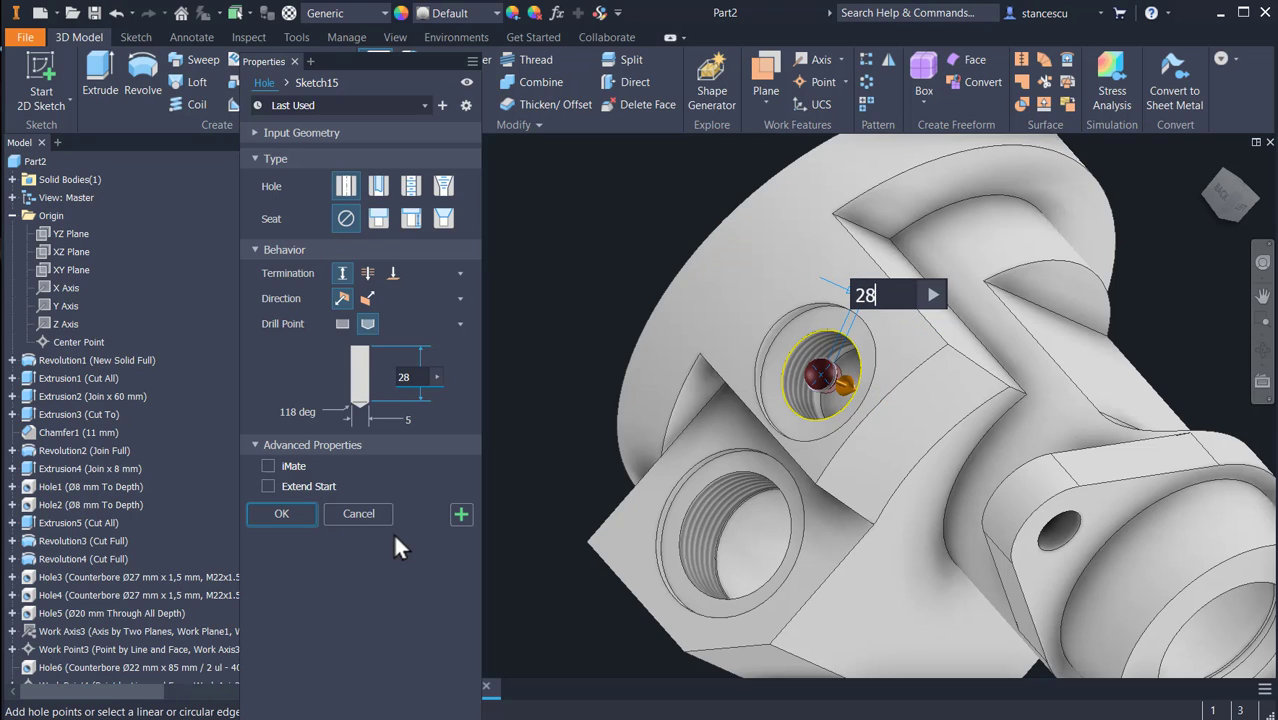
text(.5)
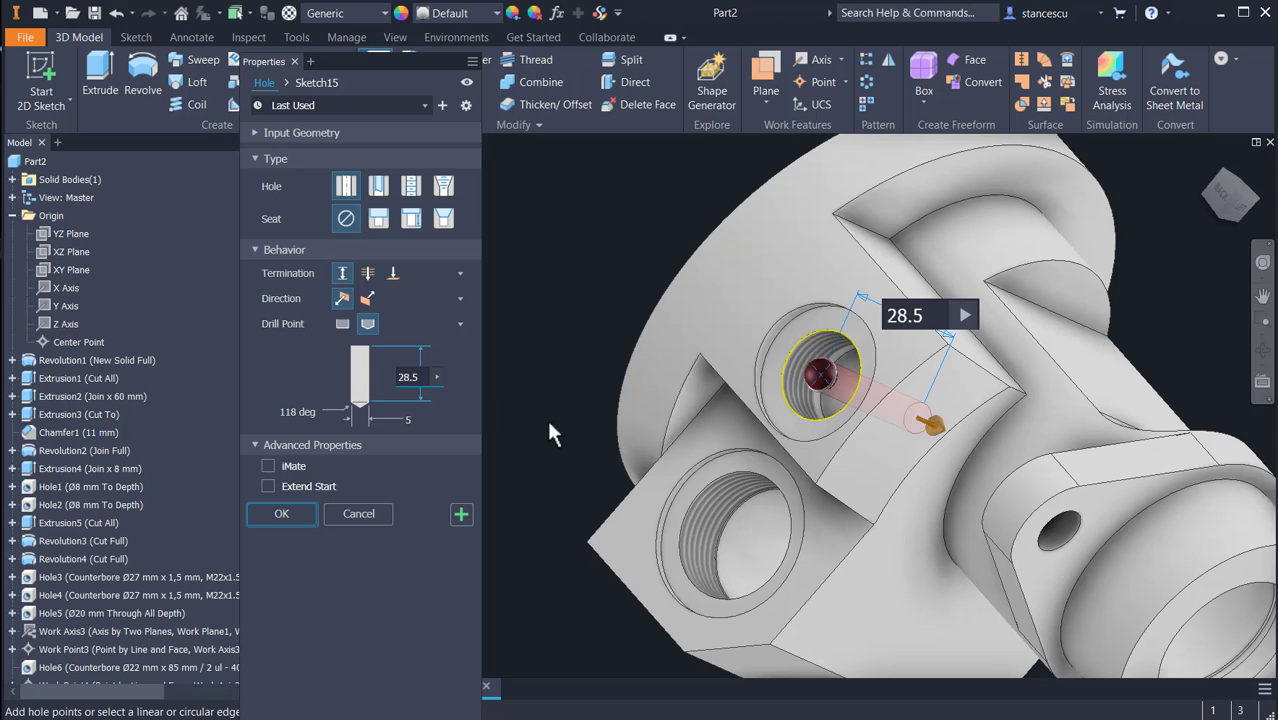
key(Return)
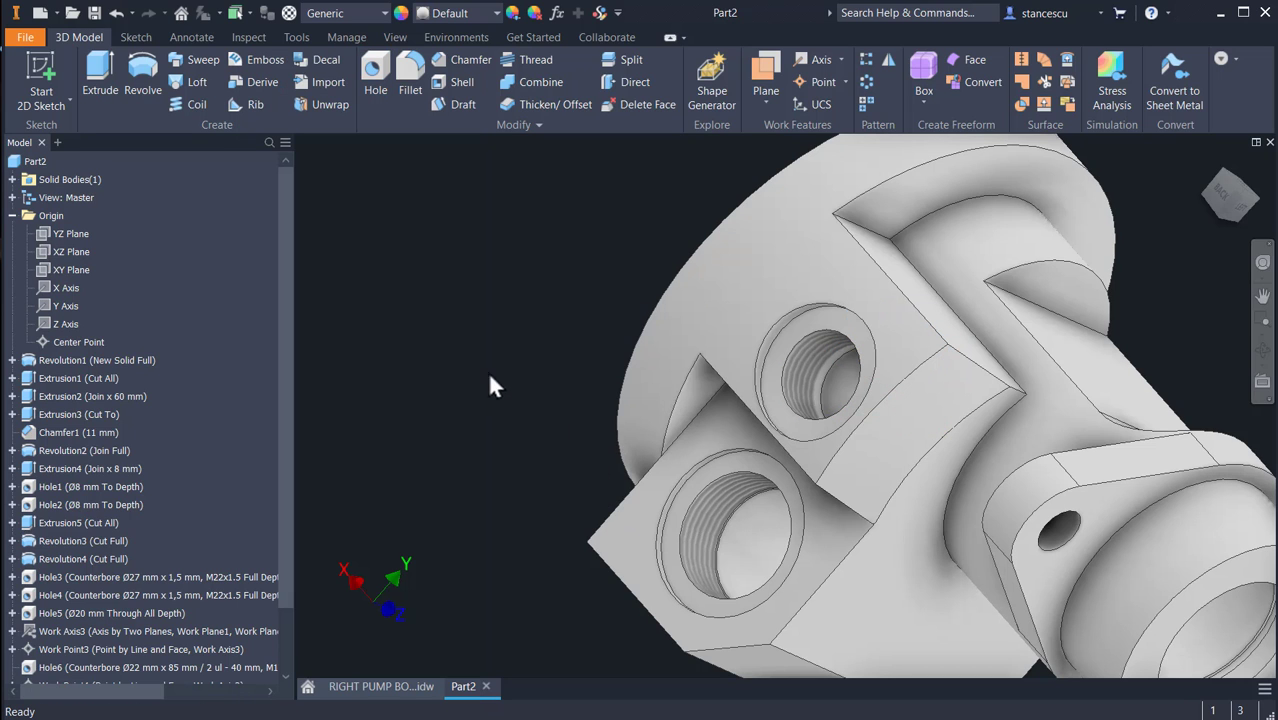
key(F6)
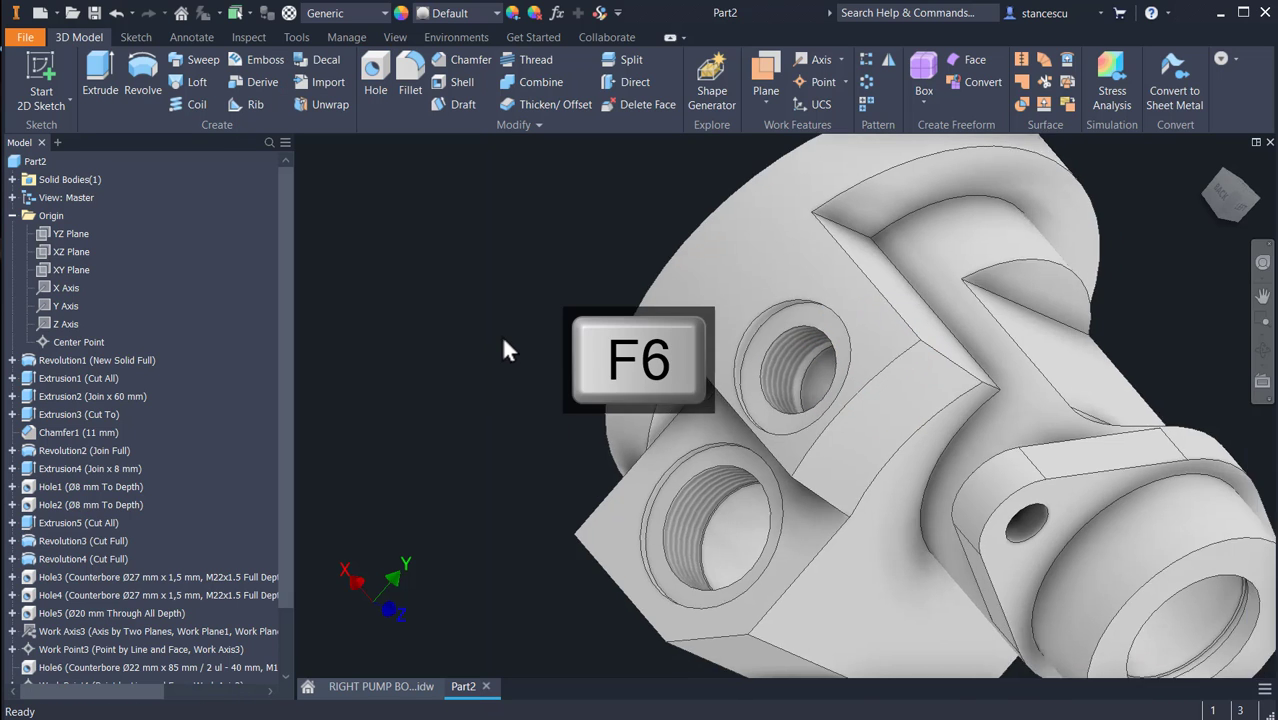
- Check the narrower bore in drawing section B-B and place another simple hole in Part2, concentric with the same M16x1.5 port
click(380, 687)
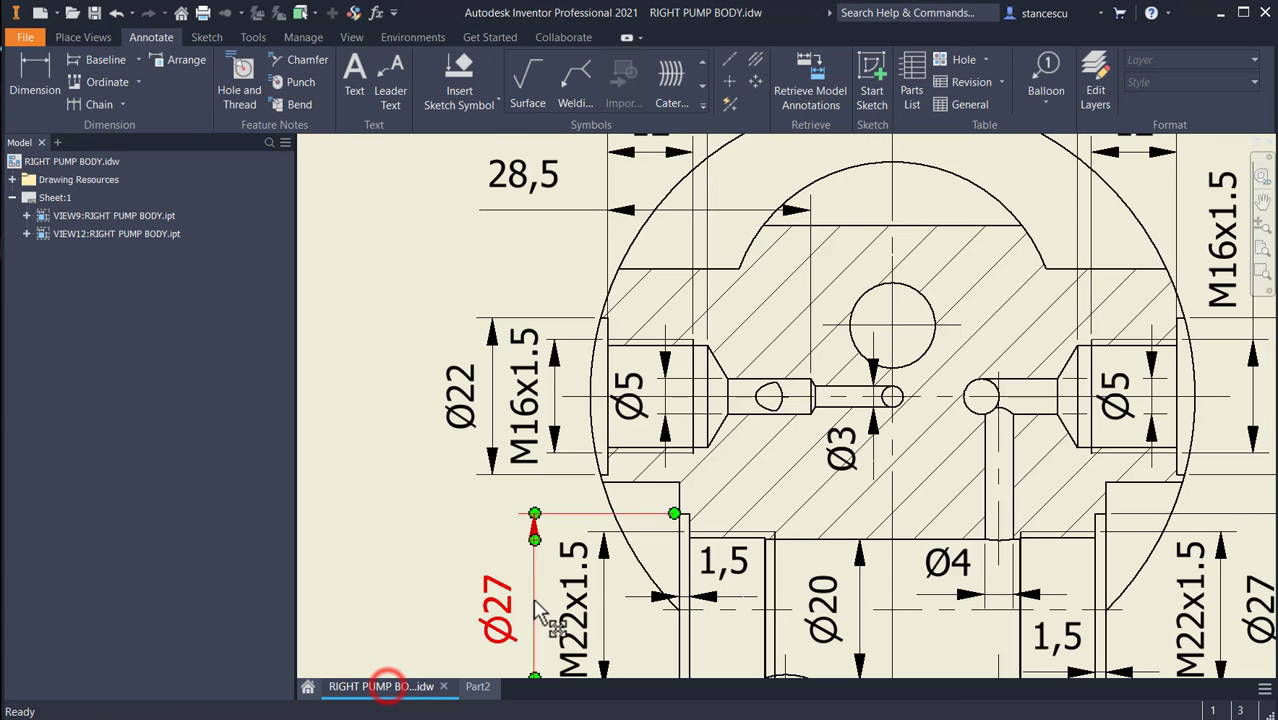
scroll(826, 440, up, 5)
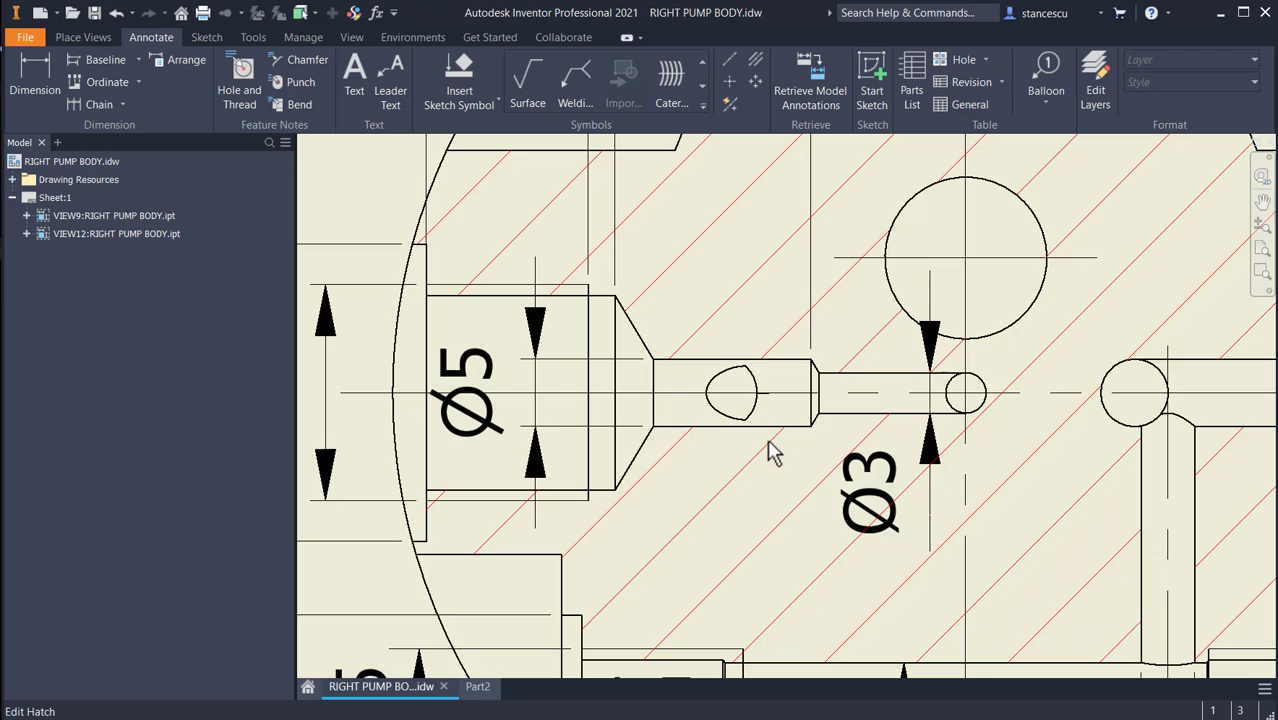
scroll(872, 485, down, 2)
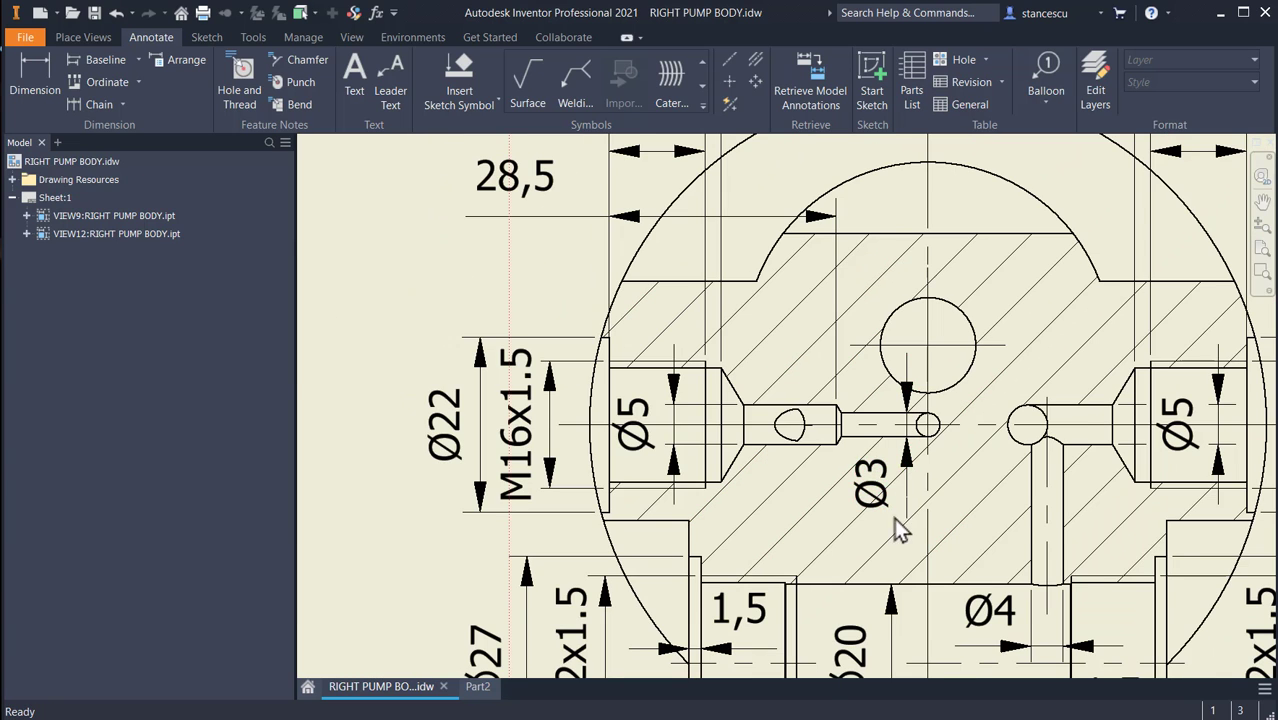
scroll(890, 522, down, 2)
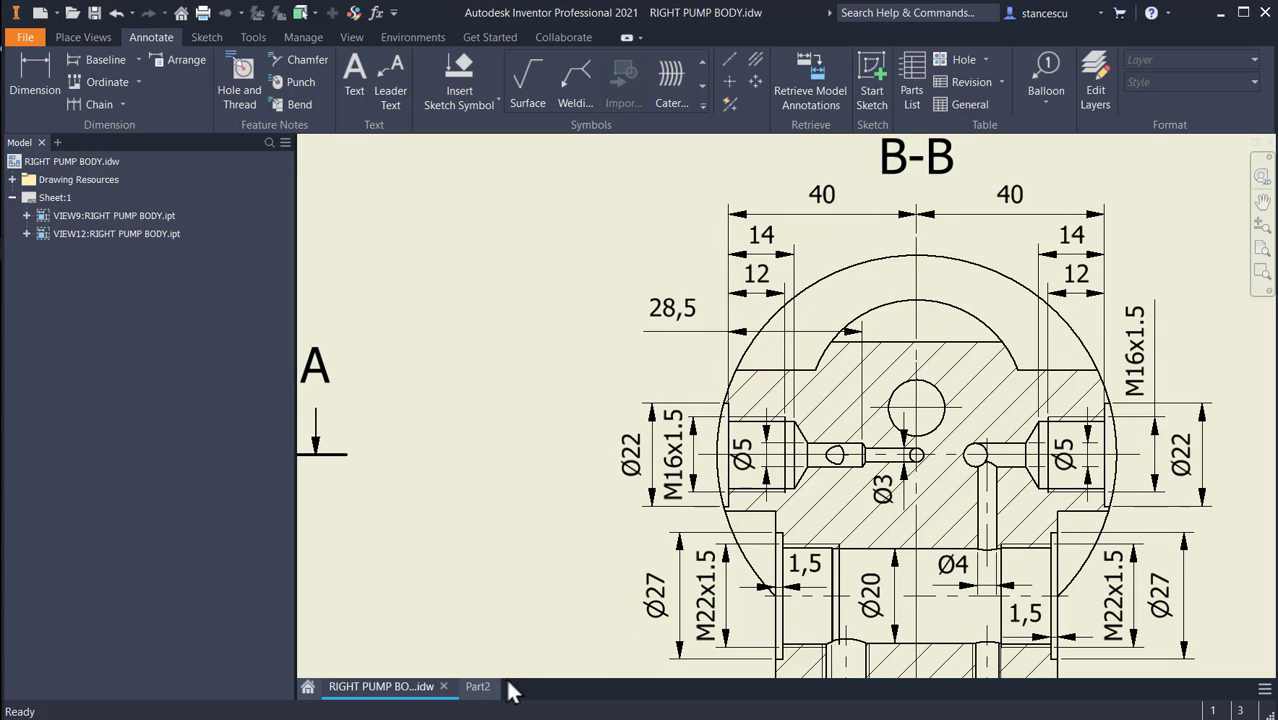
click(477, 686)
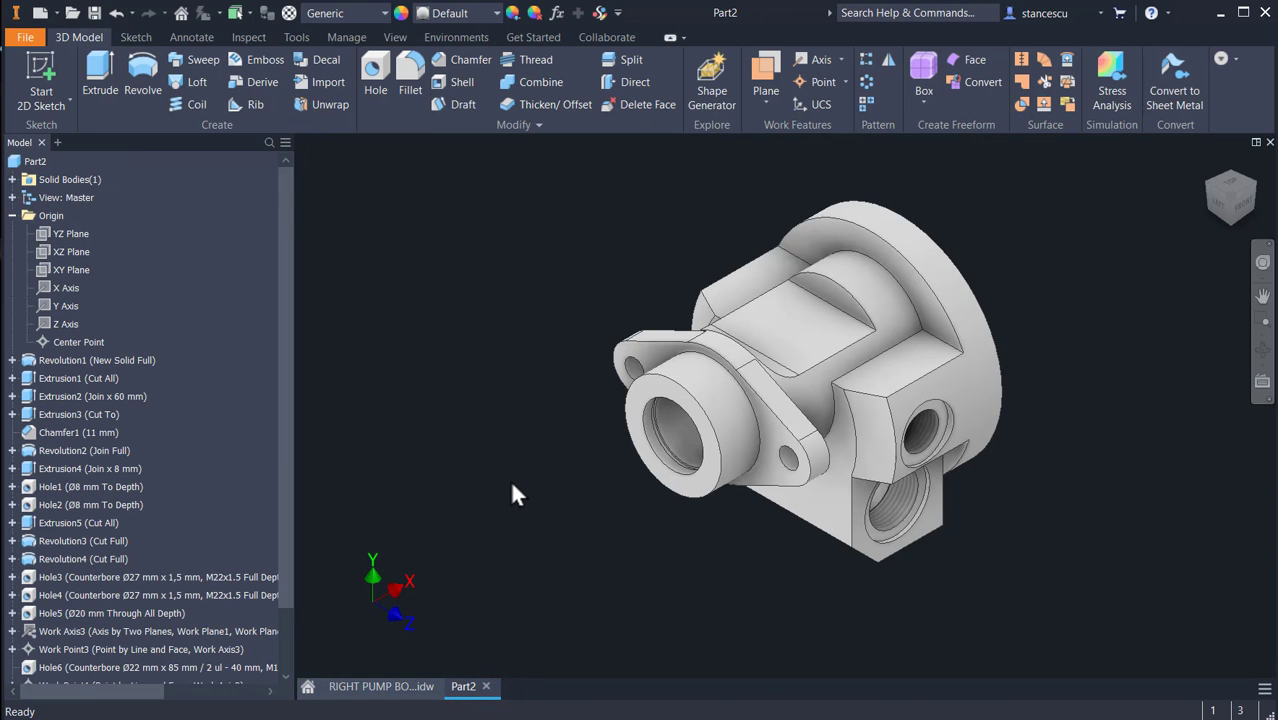
shift+middle_drag(512, 485, 624, 506)
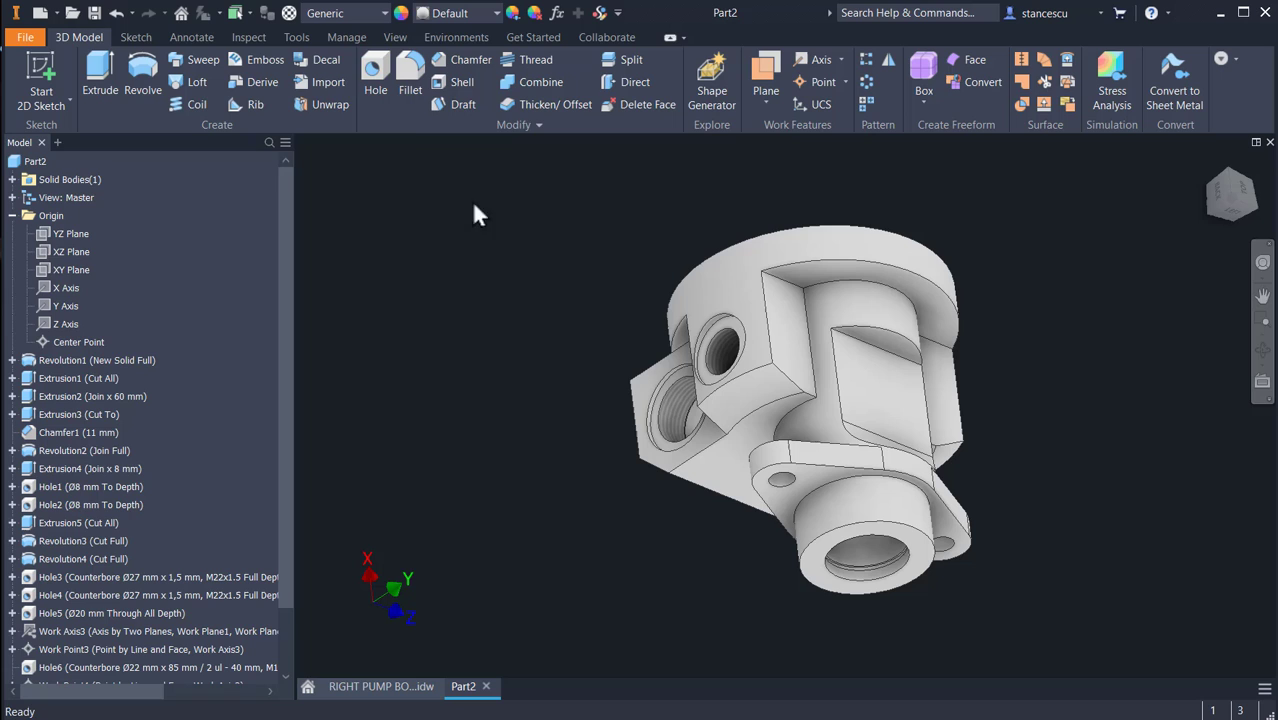
click(377, 96)
scroll(700, 350, up, 3)
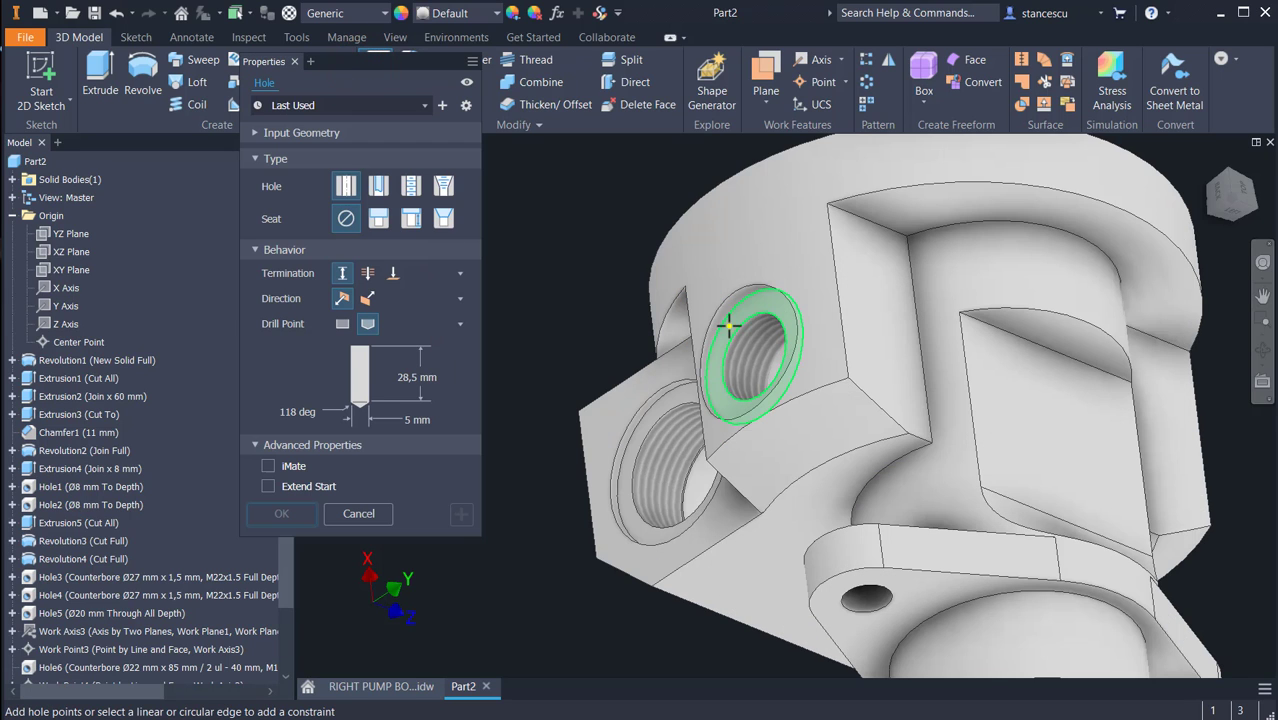
click(740, 315)
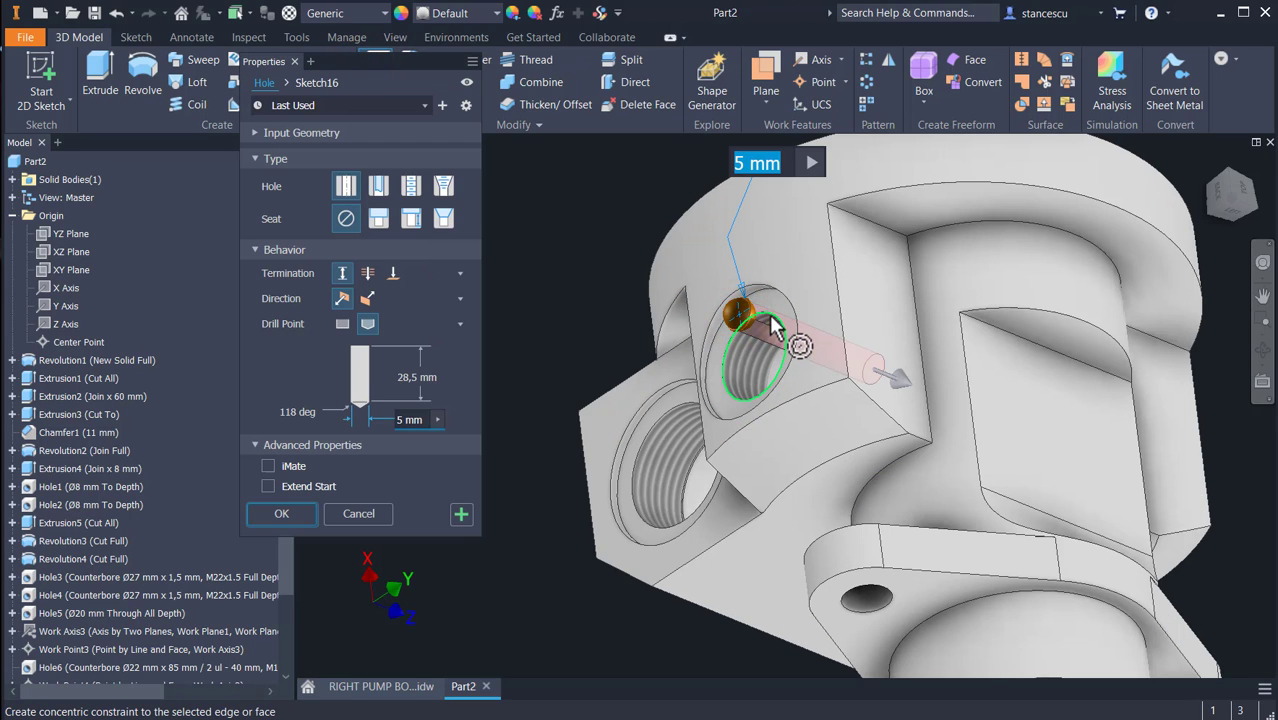
click(773, 318)
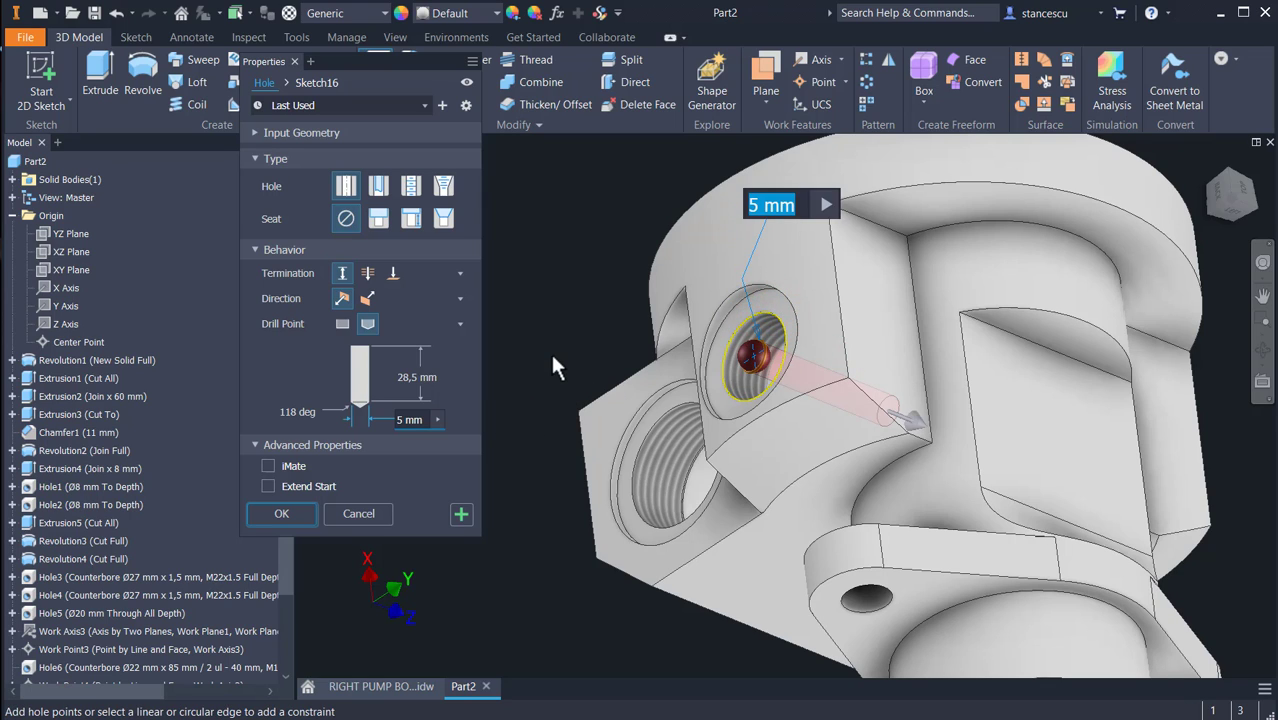
- Set the second hole's diameter to 3 mm and its depth to 40 mm, and create it
text(3)
key(Tab)
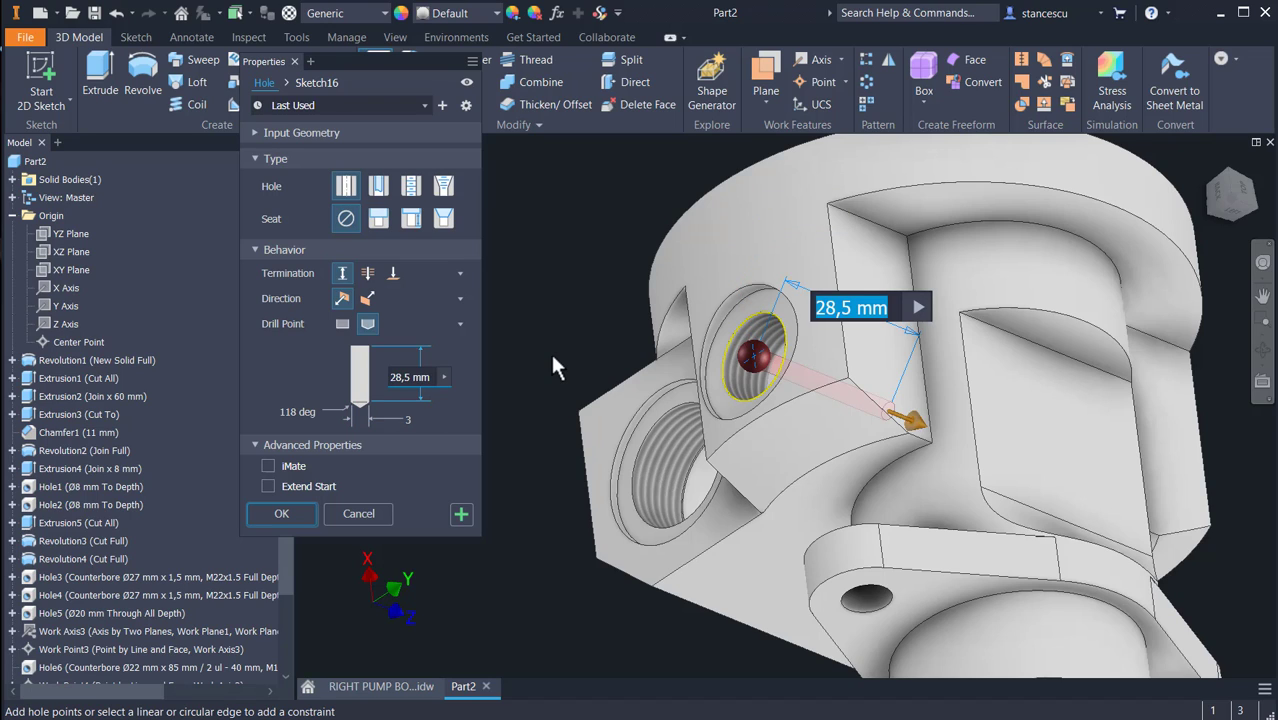
text(40)
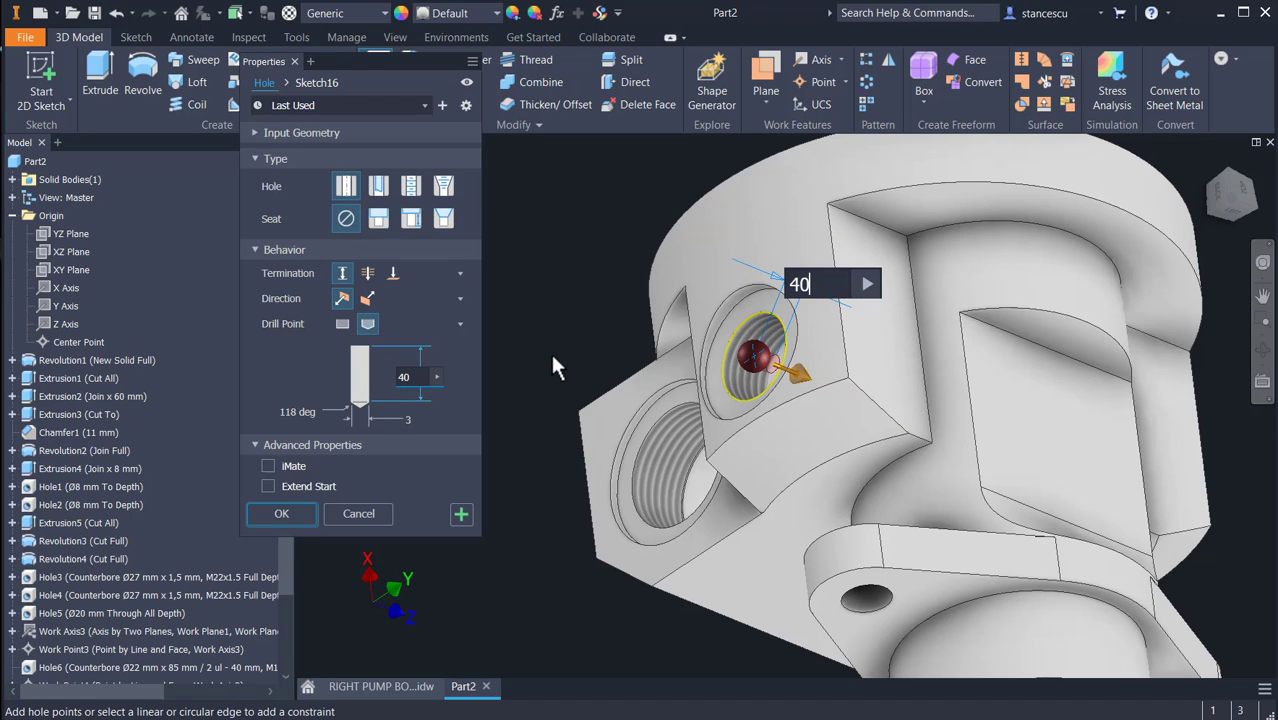
click(288, 512)
key(F6)
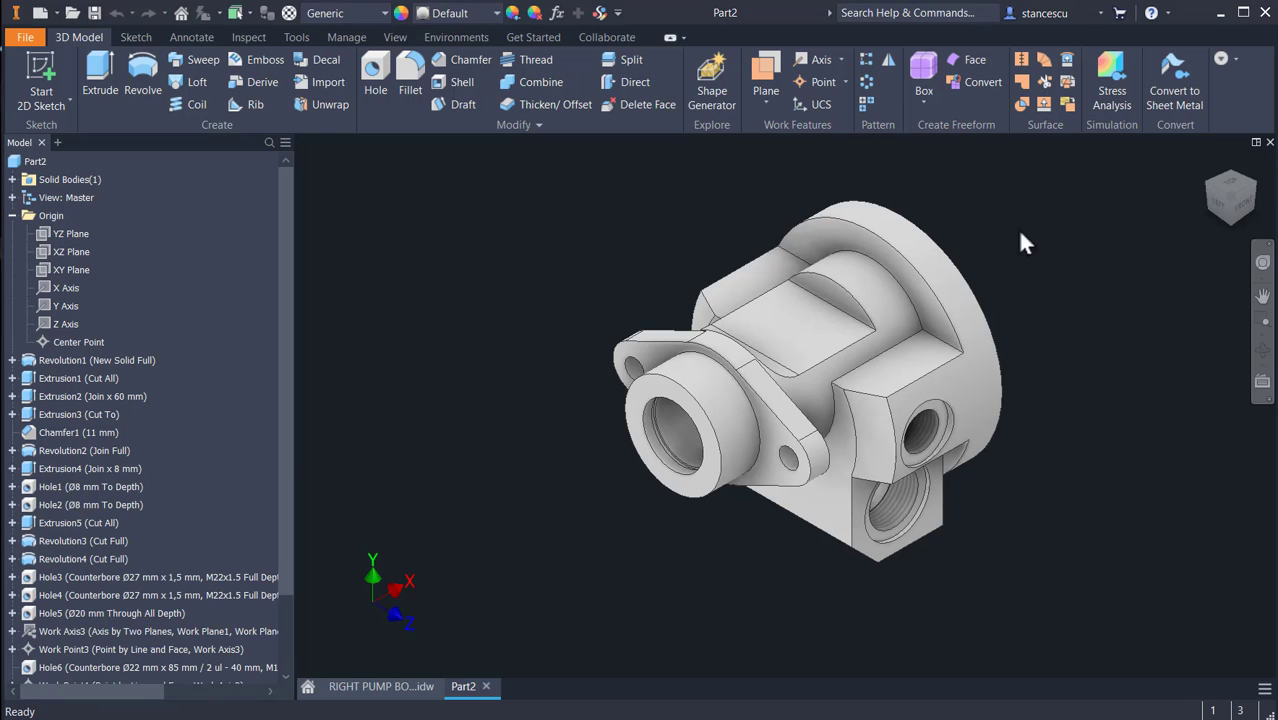
- Check sections B-B and A-A of the RIGHT PUMP BODY drawing for the diameter and depth of the central axial bore
click(385, 686)
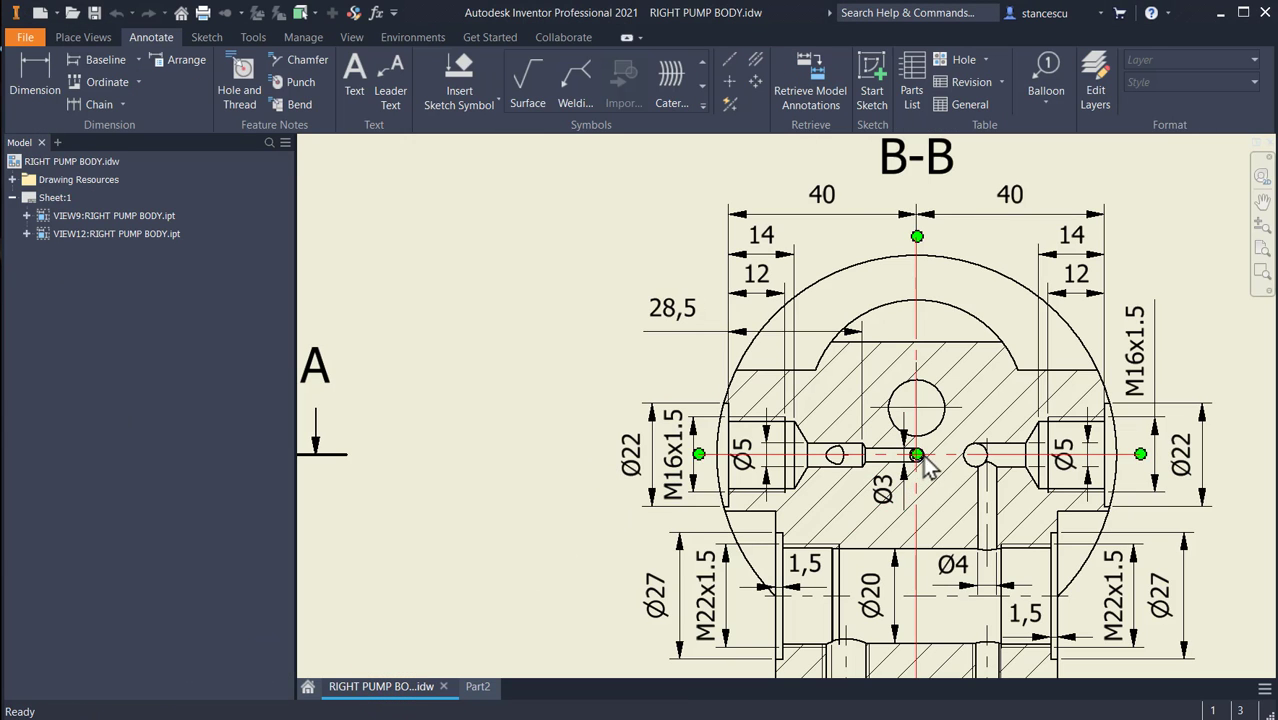
middle_drag(921, 543, 908, 427)
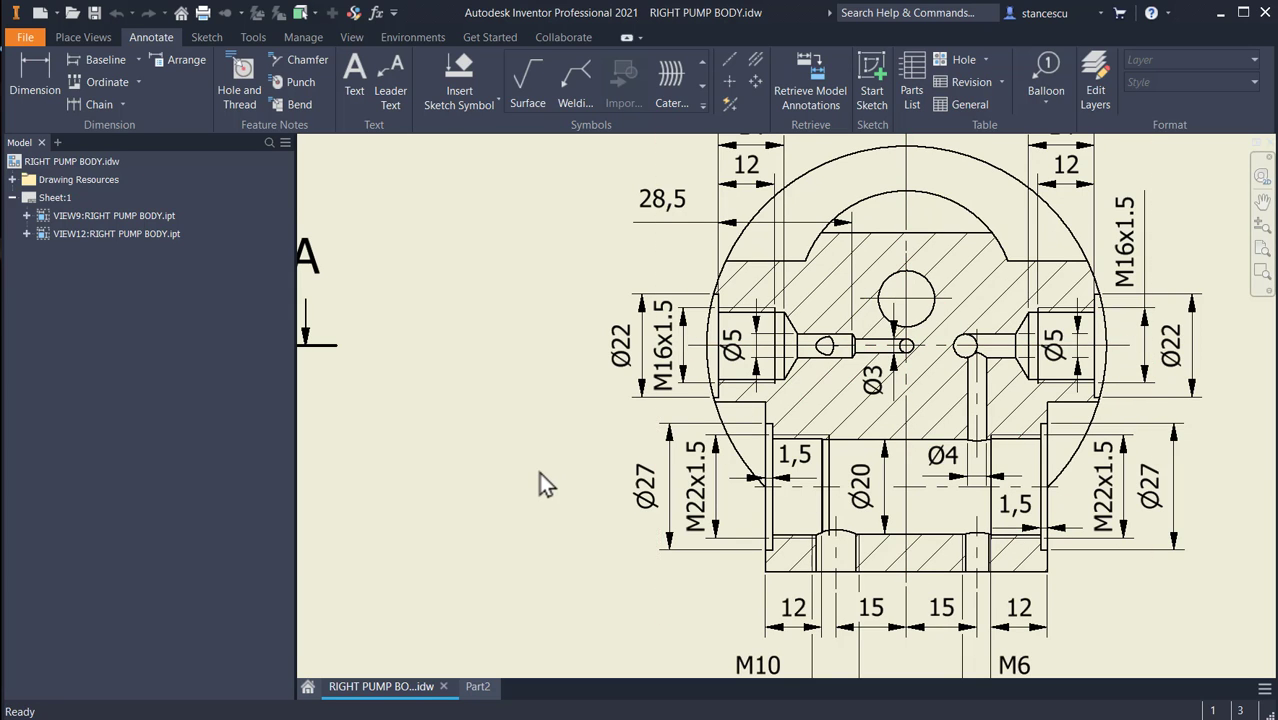
scroll(539, 472, down, 2)
mouse_move(538, 474)
middle_down()
mouse_move(838, 474)
mouse_move(967, 451)
middle_up()
scroll(835, 410, up, 1)
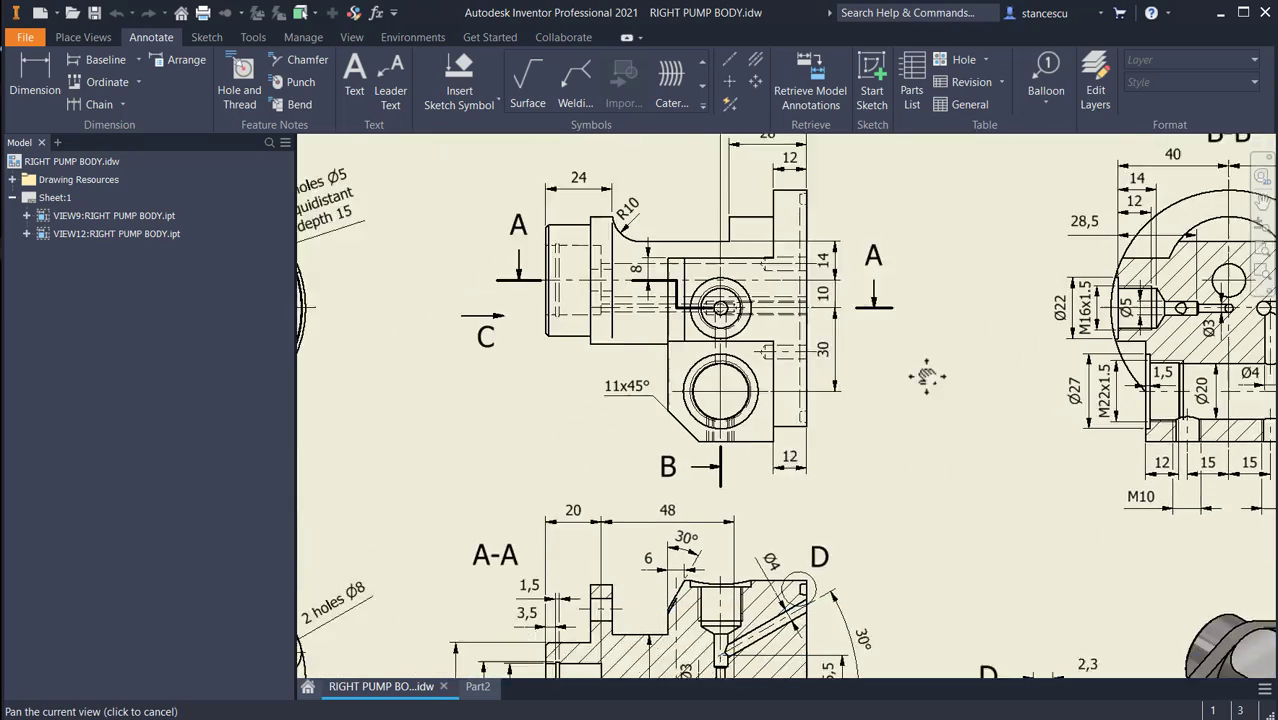
middle_drag(835, 410, 977, 283)
middle_drag(931, 433, 961, 395)
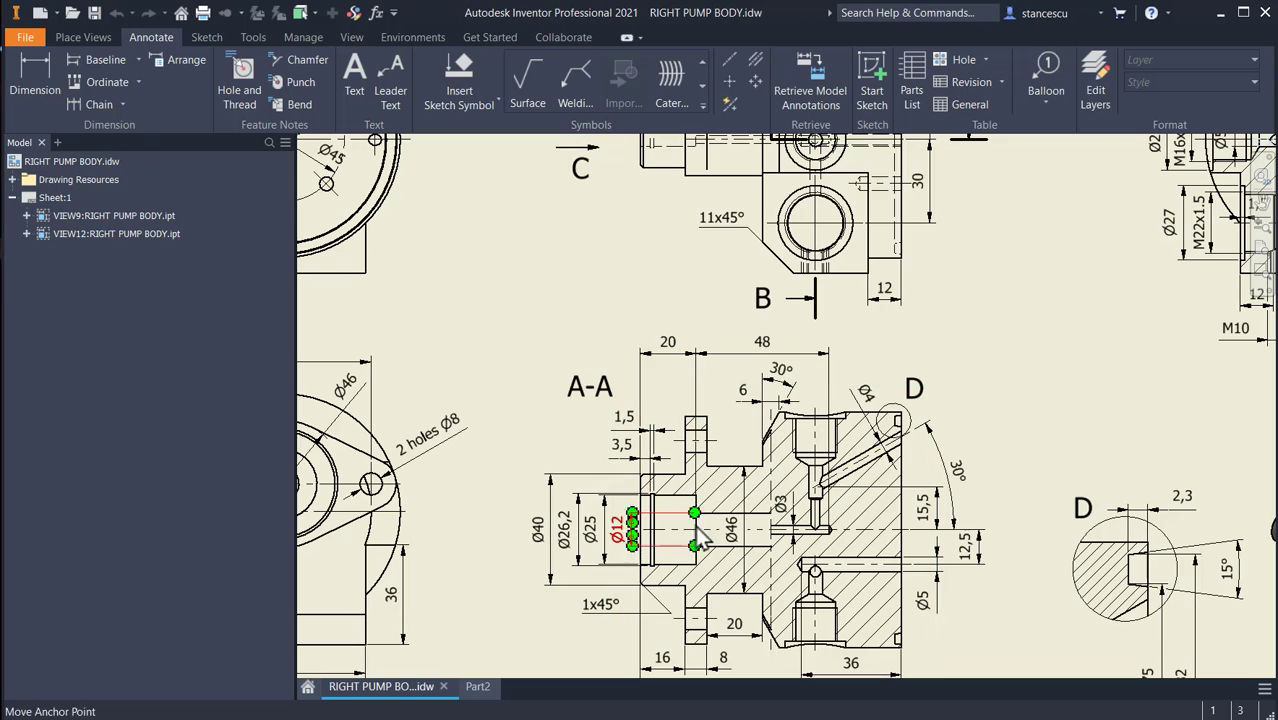
- In Part2, place a simple hole without a seat on the inner floor of the front boss's bore, concentric with the large round flange
click(482, 688)
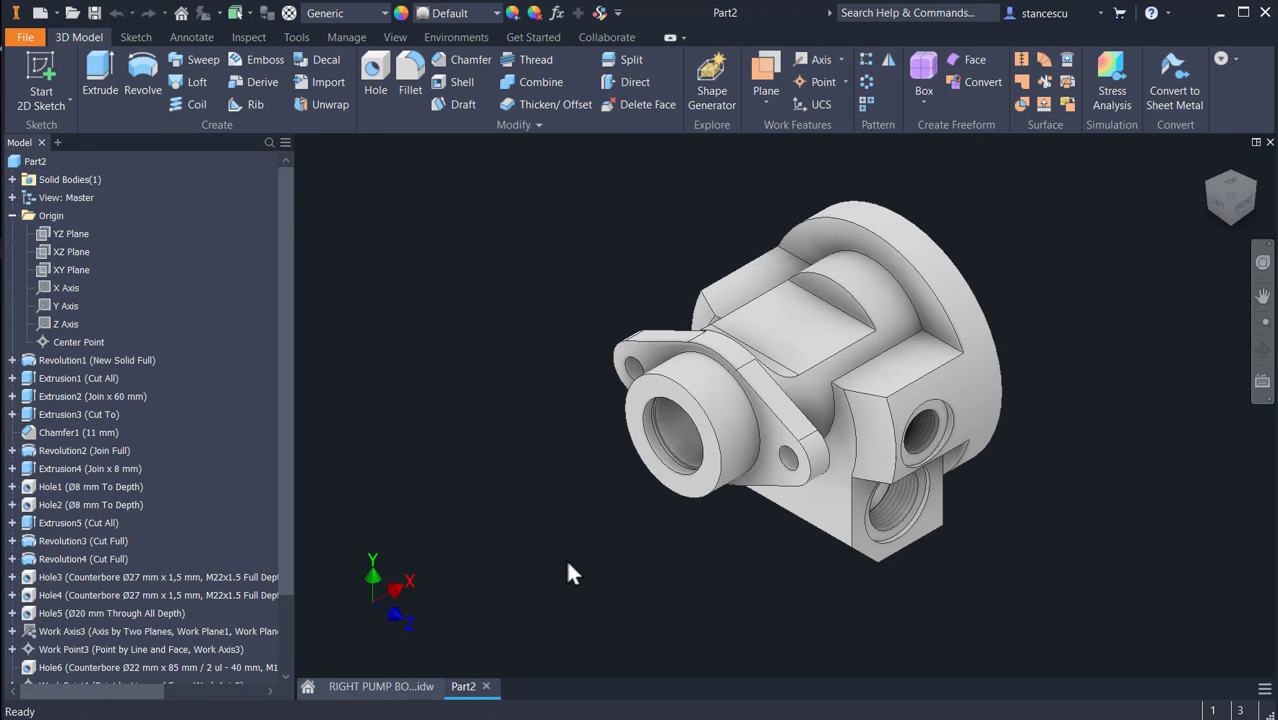
shift+middle_drag(584, 558, 628, 531)
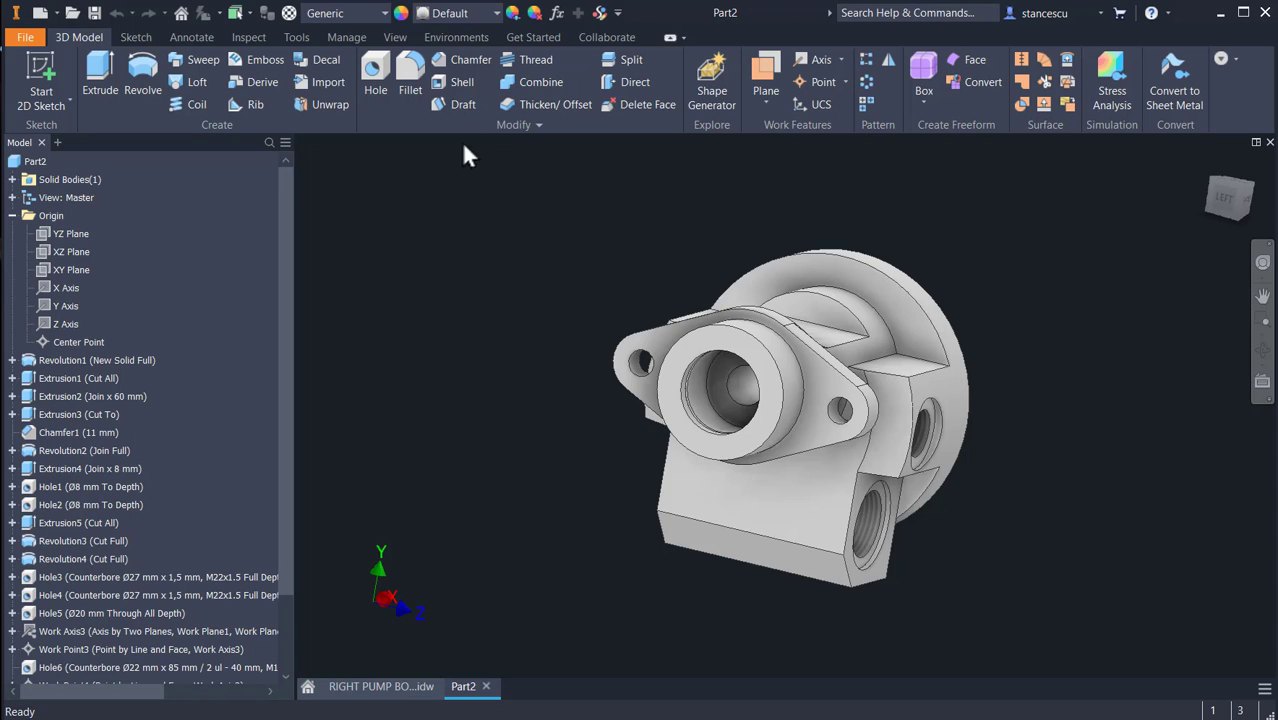
click(377, 68)
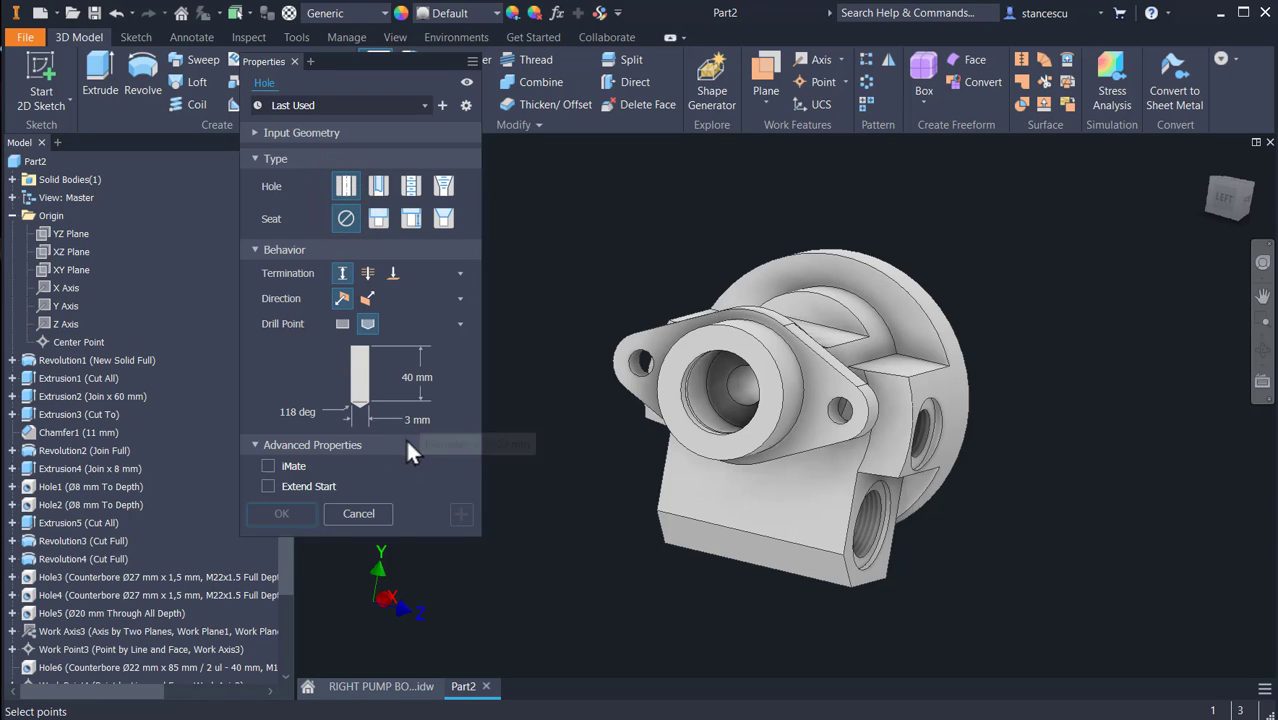
click(727, 409)
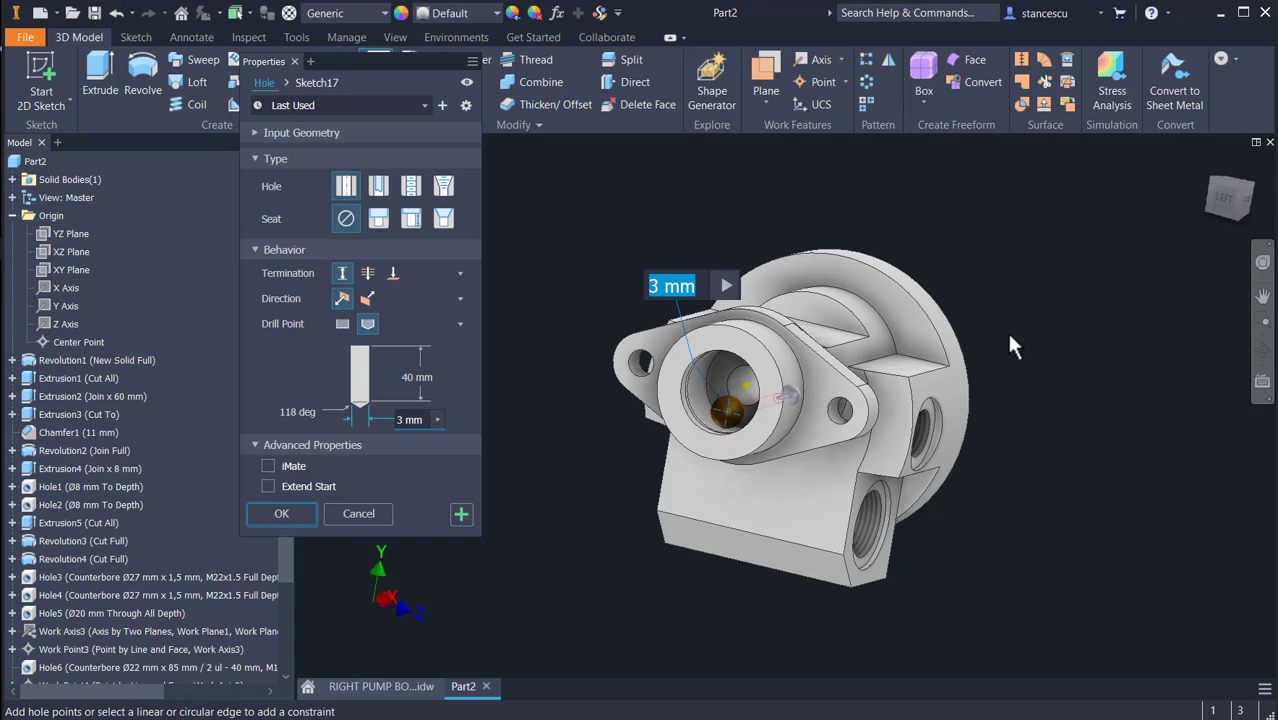
click(957, 373)
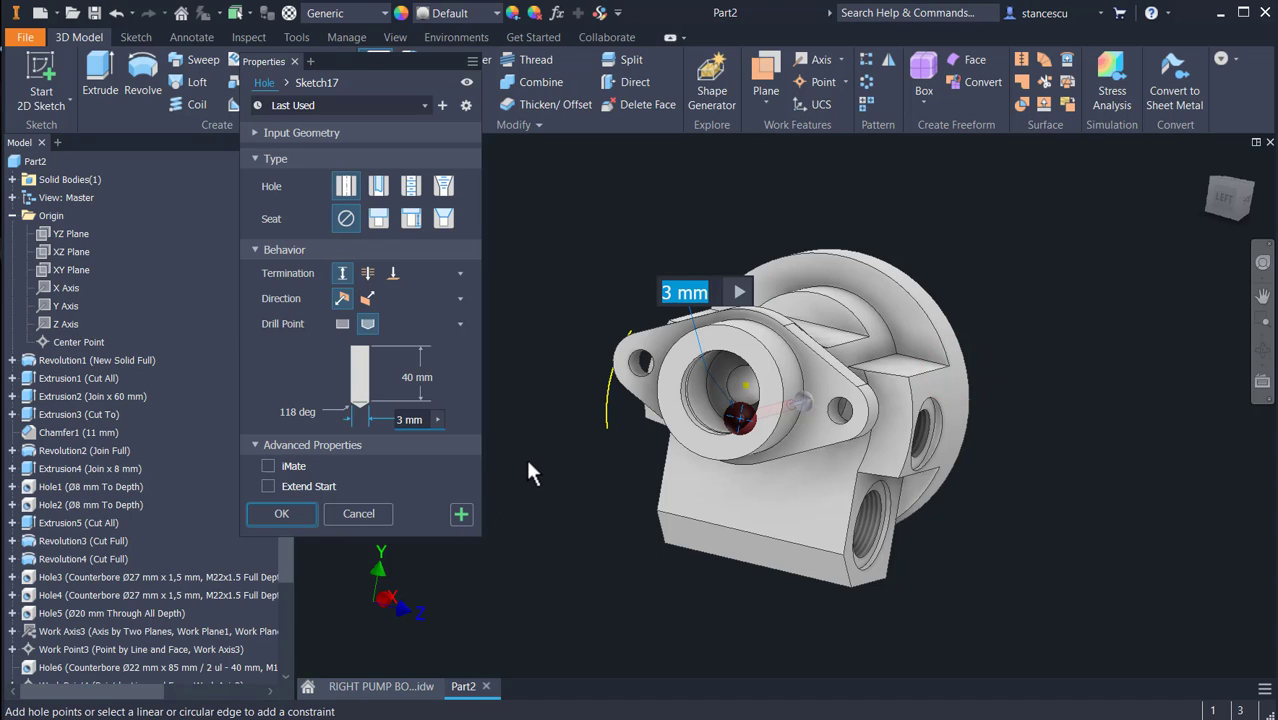
- Set the axial hole's depth to 48 mm, keeping its 3 mm diameter, and create it
key(Tab)
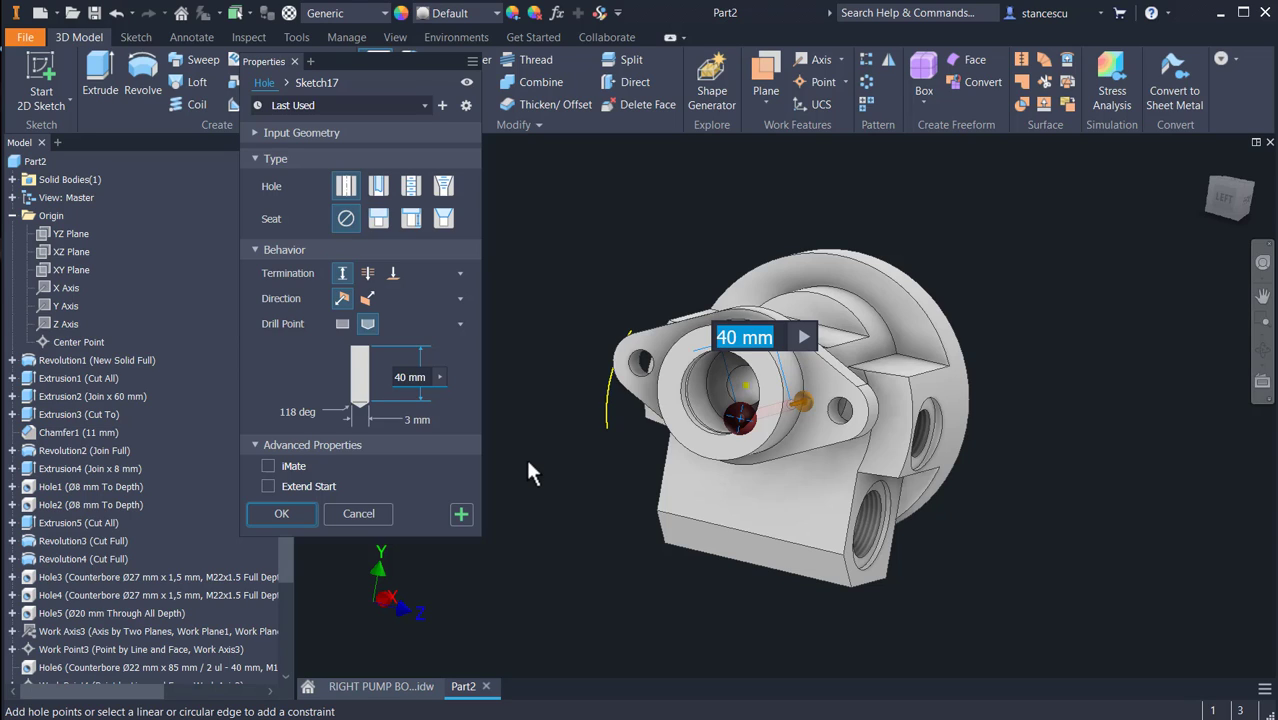
text(48)
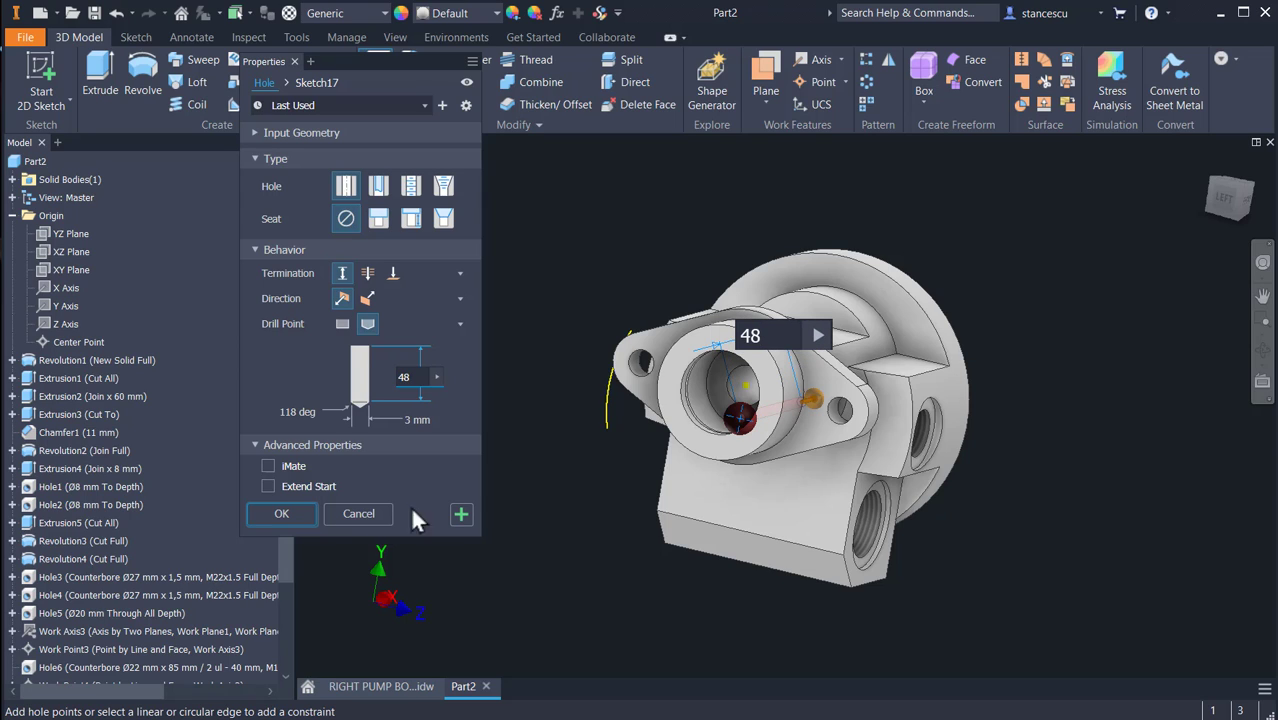
click(264, 512)
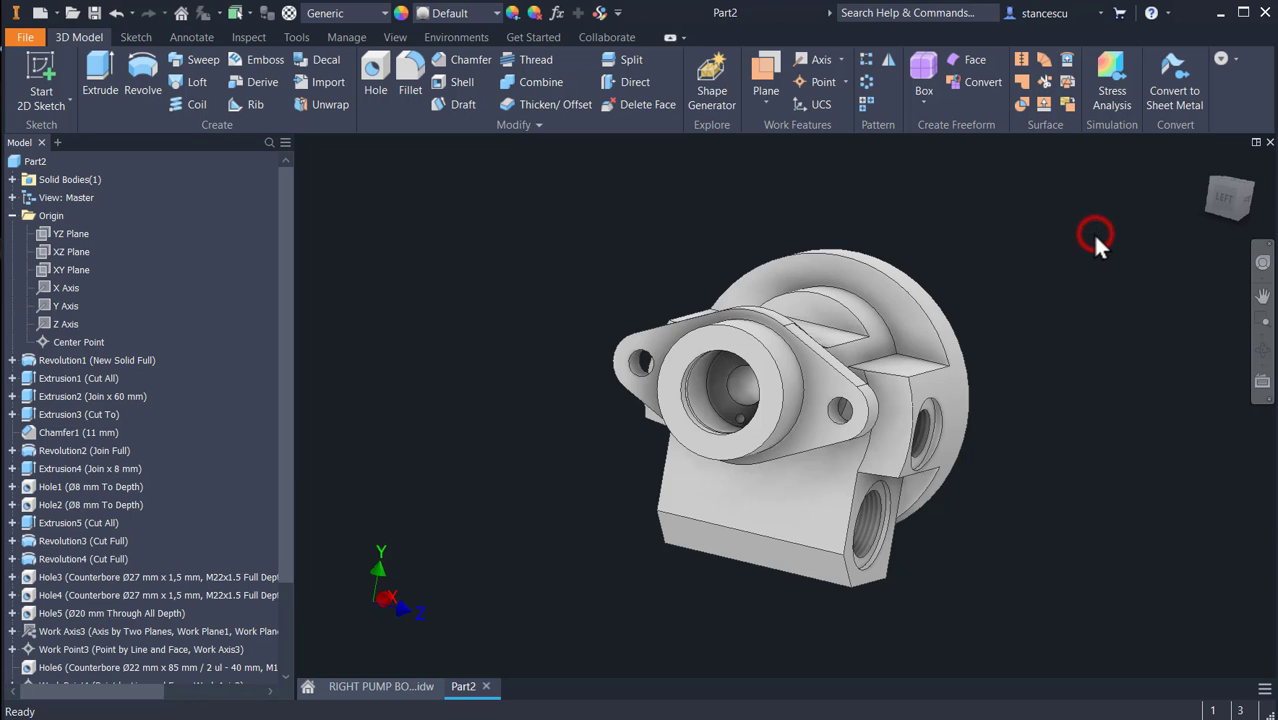
key(F6)
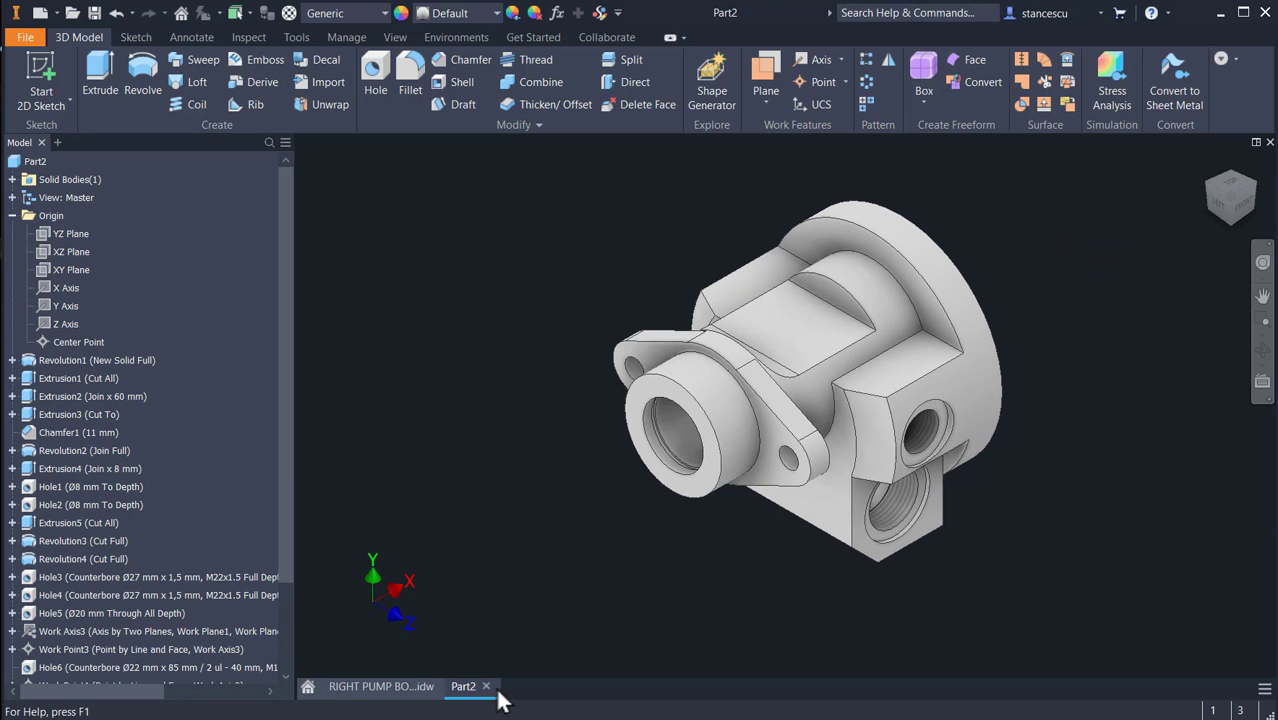
- Examine the M10 and M6 threaded holes and their spacing at the base of section B-B in the RIGHT PUMP BODY drawing
click(405, 686)
key(F2)
mouse_move(761, 576)
mouse_down()
mouse_move(731, 468)
mouse_move(621, 498)
mouse_move(518, 590)
mouse_up()
mouse_move(825, 477)
mouse_down()
mouse_move(685, 499)
mouse_move(593, 531)
mouse_up()
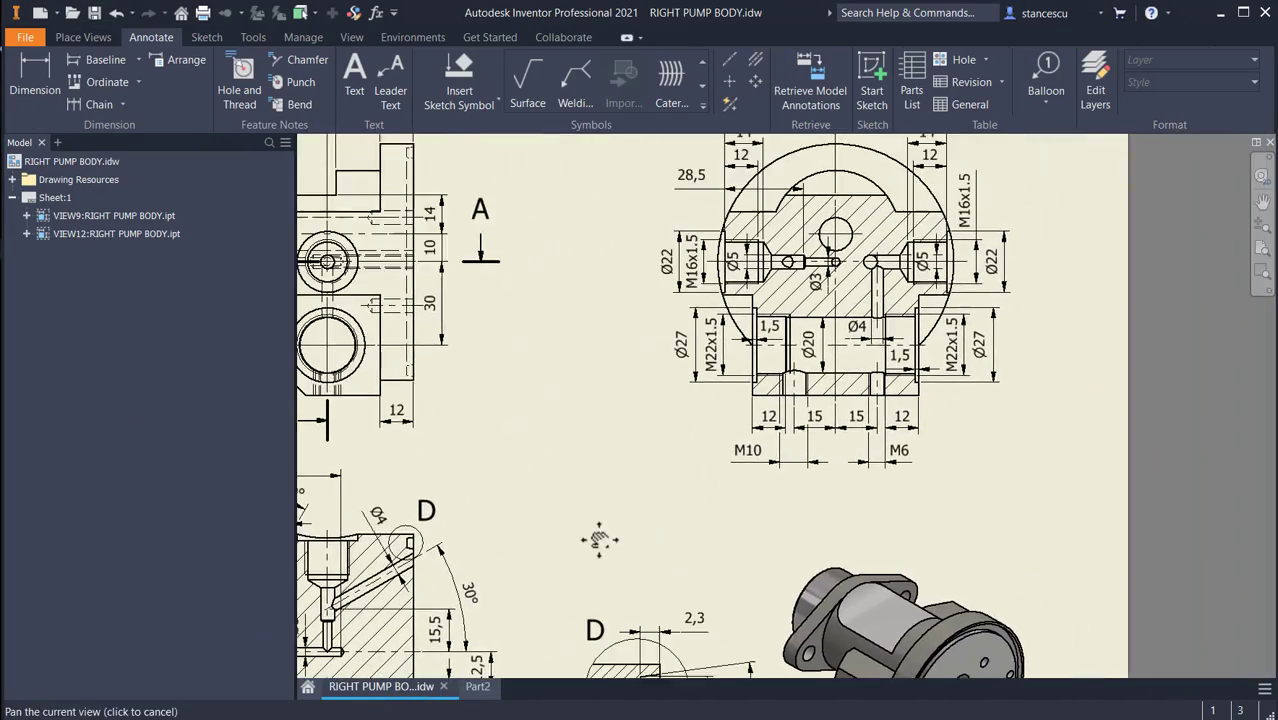
click(892, 425)
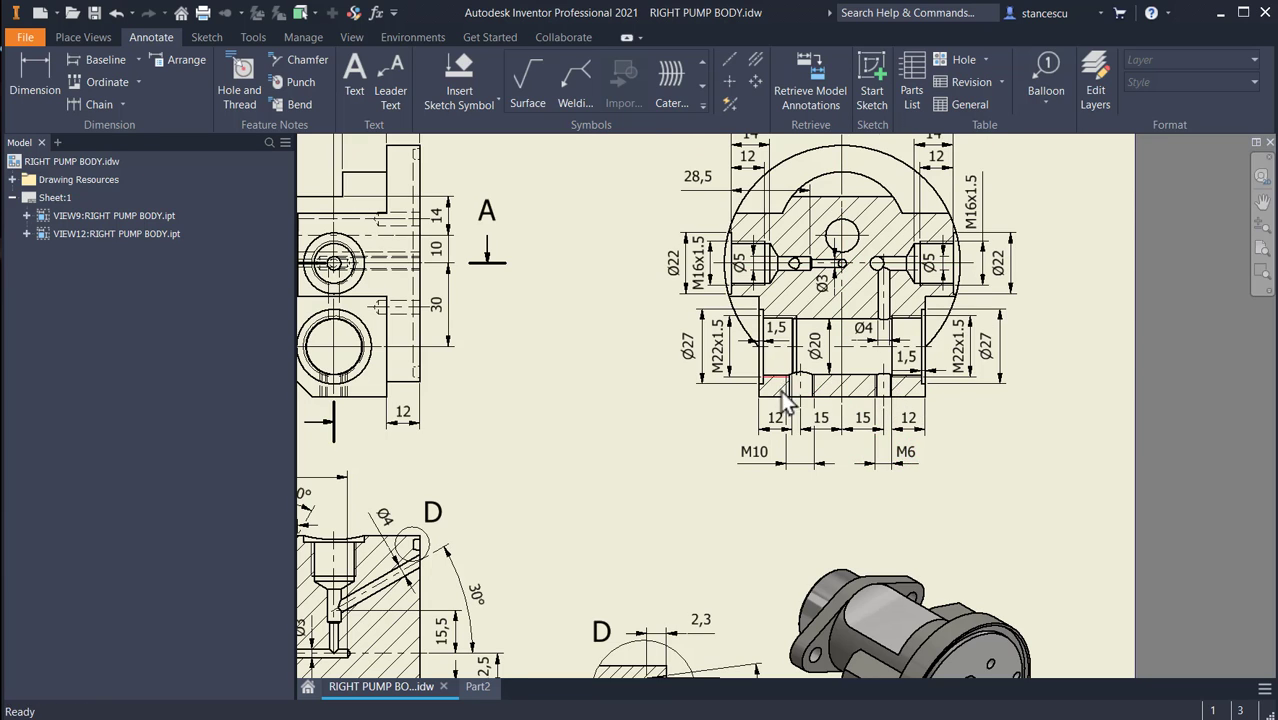
scroll(780, 378, down, 2)
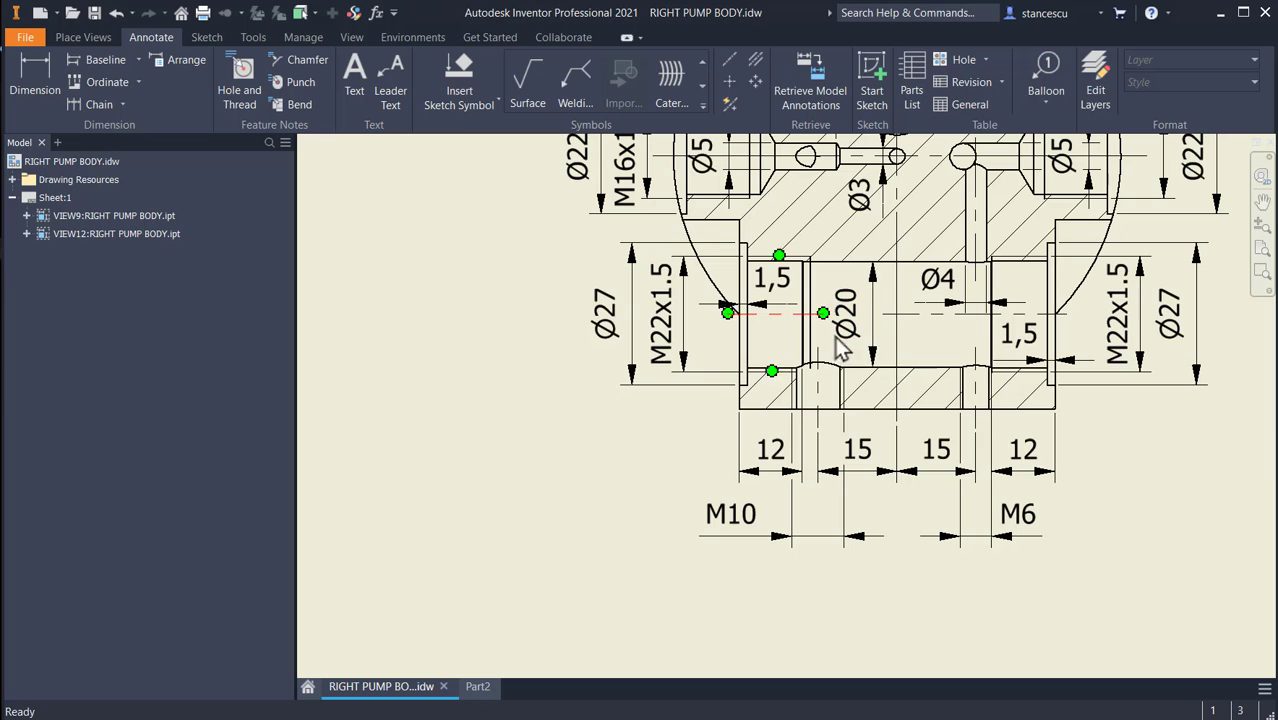
scroll(576, 517, down, 5)
mouse_move(564, 510)
middle_down()
mouse_move(580, 540)
mouse_move(700, 378)
middle_up()
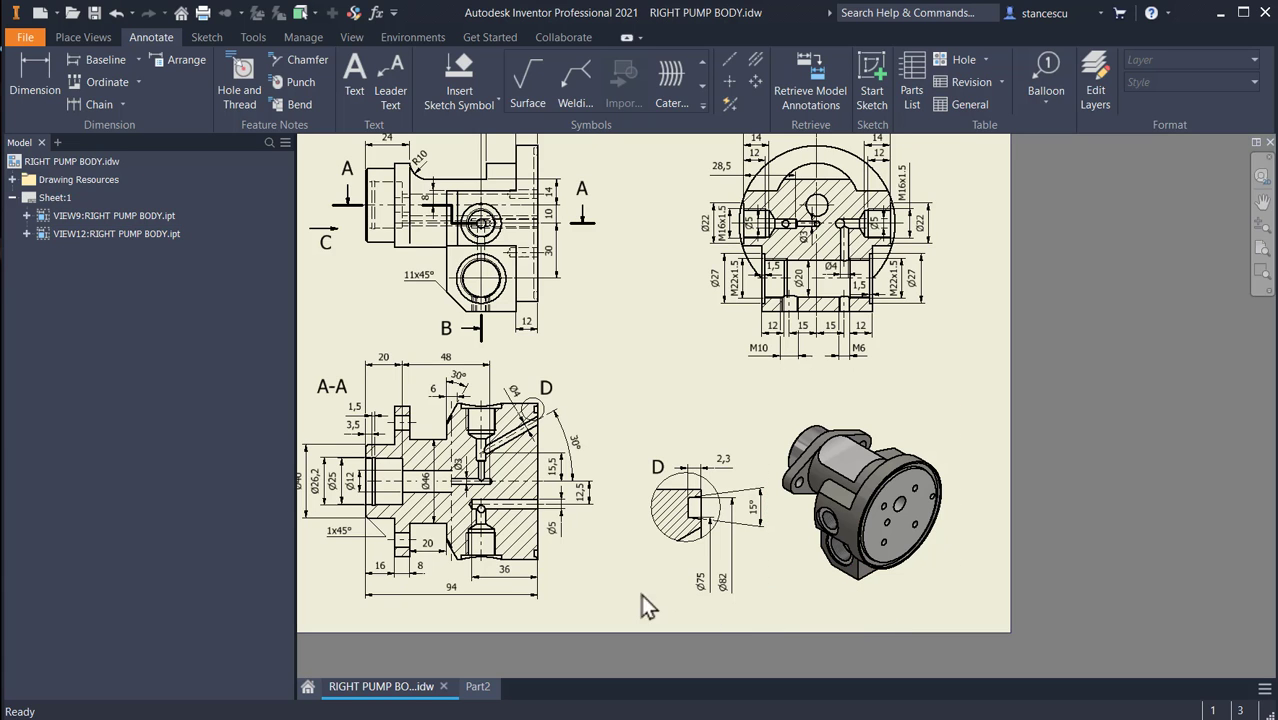
- Start a new sketch on the flat rectangular bottom face of Part2's base block
click(477, 686)
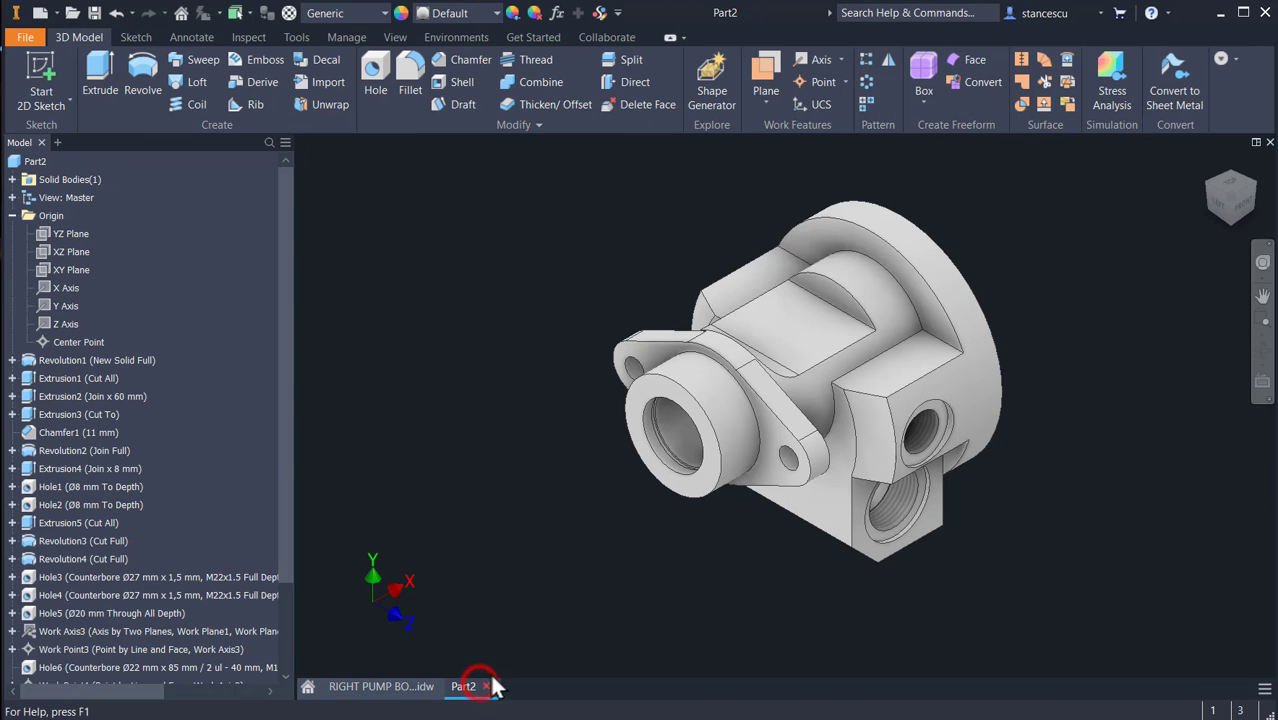
mouse_move(729, 545)
shift+middle_down()
mouse_move(770, 531)
mouse_move(811, 481)
mouse_move(816, 448)
mouse_move(827, 585)
shift+middle_up()
click(767, 471)
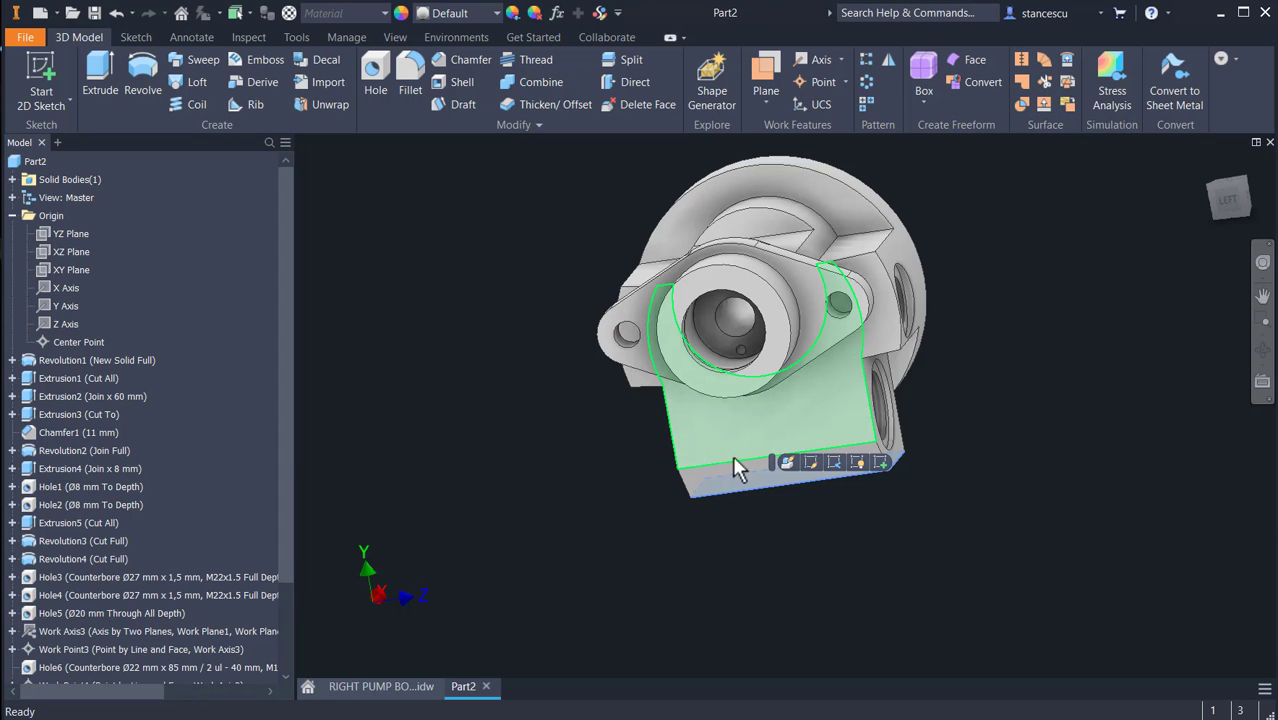
shift+middle_drag(850, 556, 808, 488)
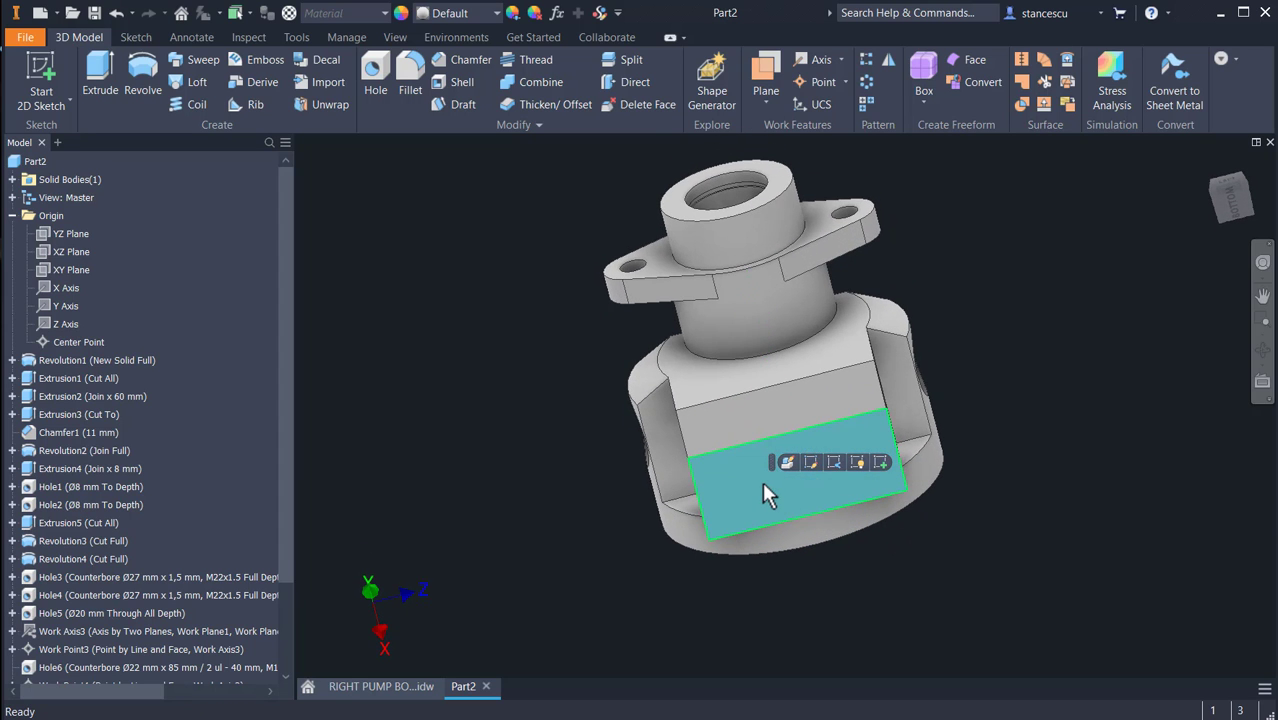
click(763, 476)
click(878, 463)
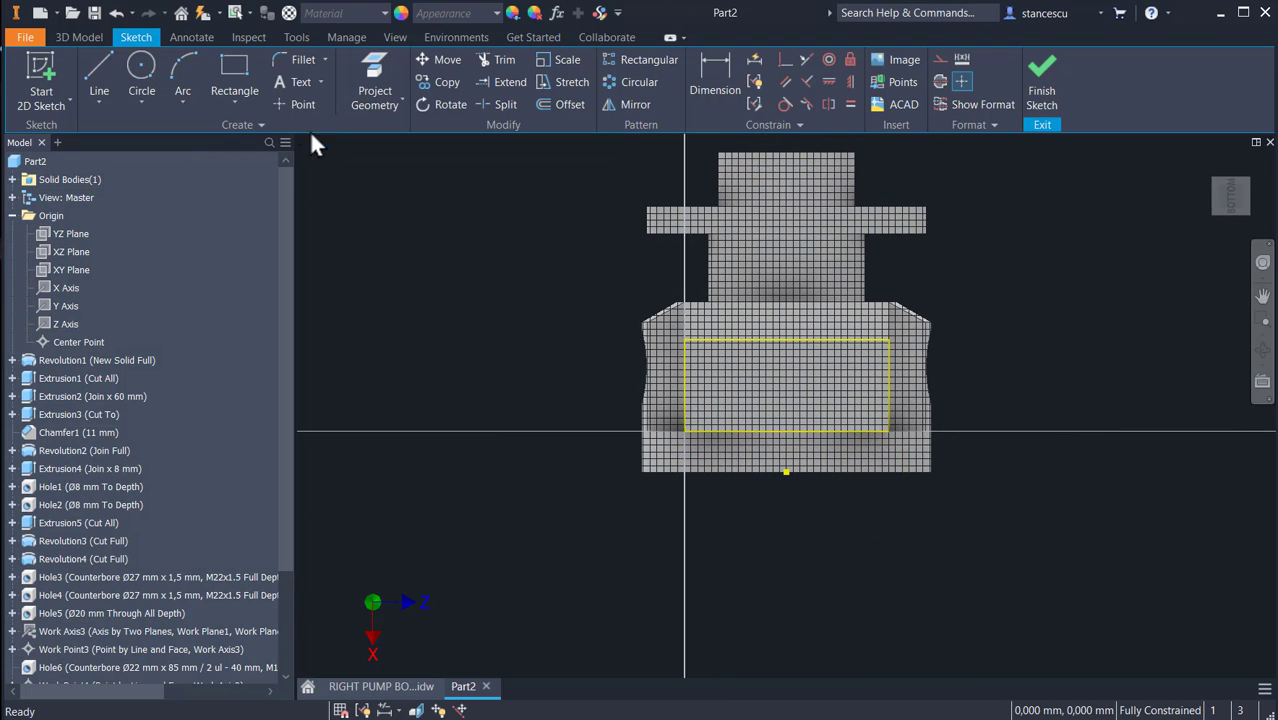
- Place two sketch points on the bottom face, at about X -17.8, Y 9.6 mm and X -9, Y 44.8 mm
click(297, 104)
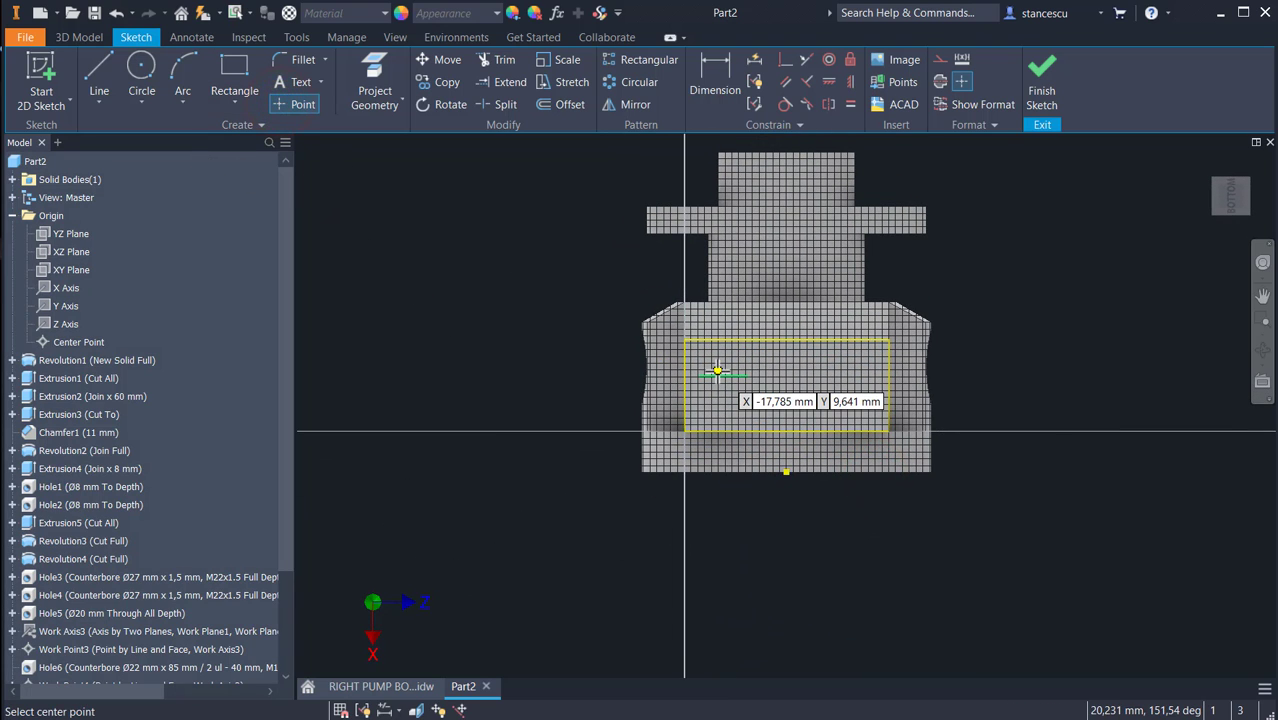
click(717, 371)
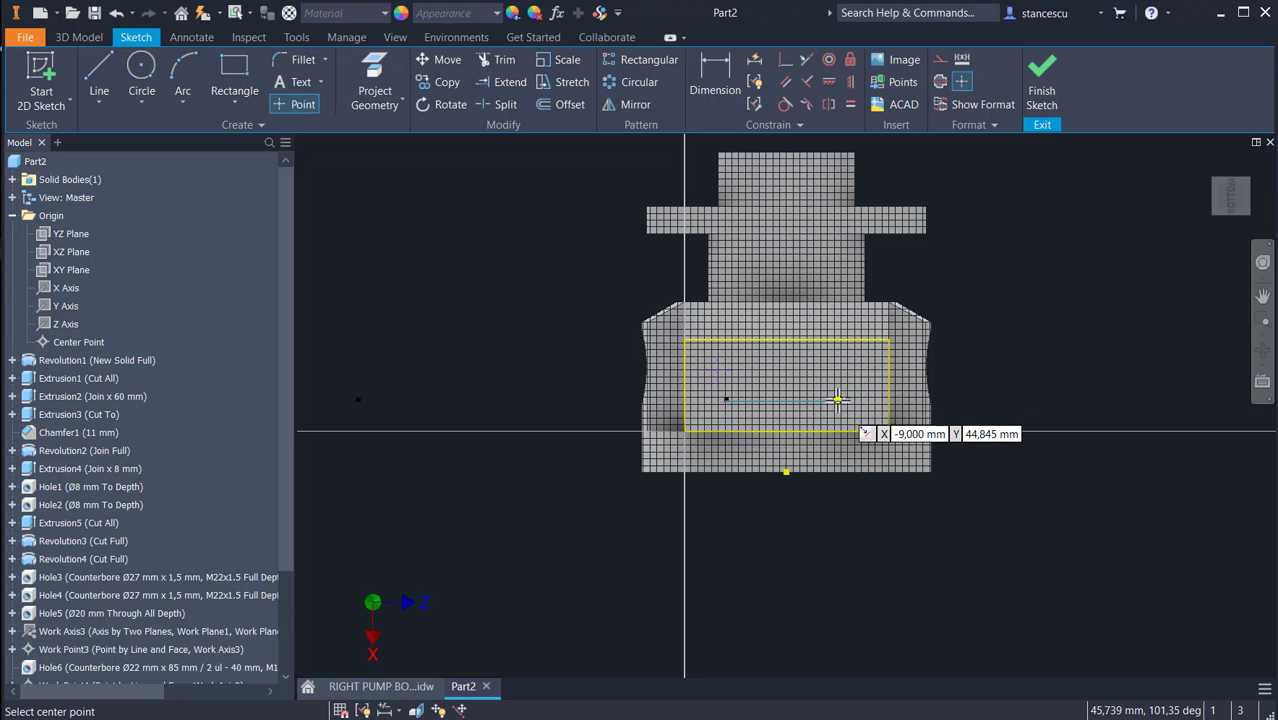
click(838, 400)
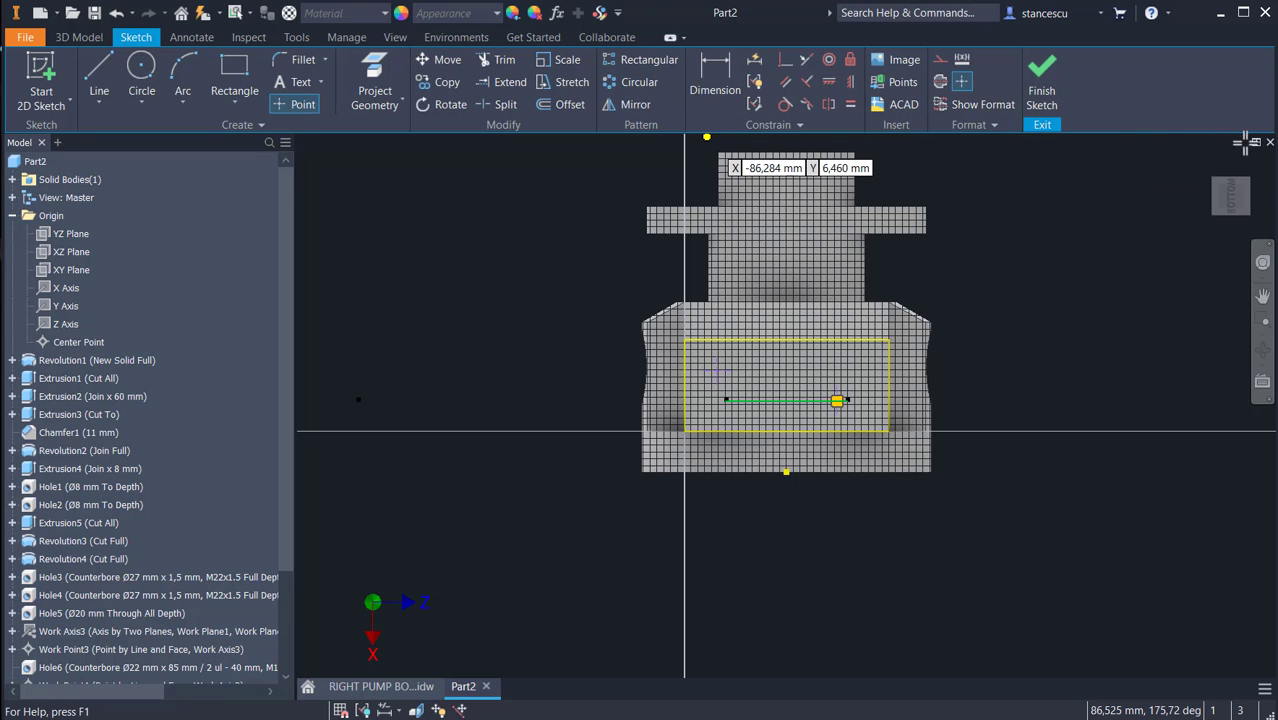
- Rotate the sketch view a quarter turn and align the two points with a Vertical constraint
click(1256, 172)
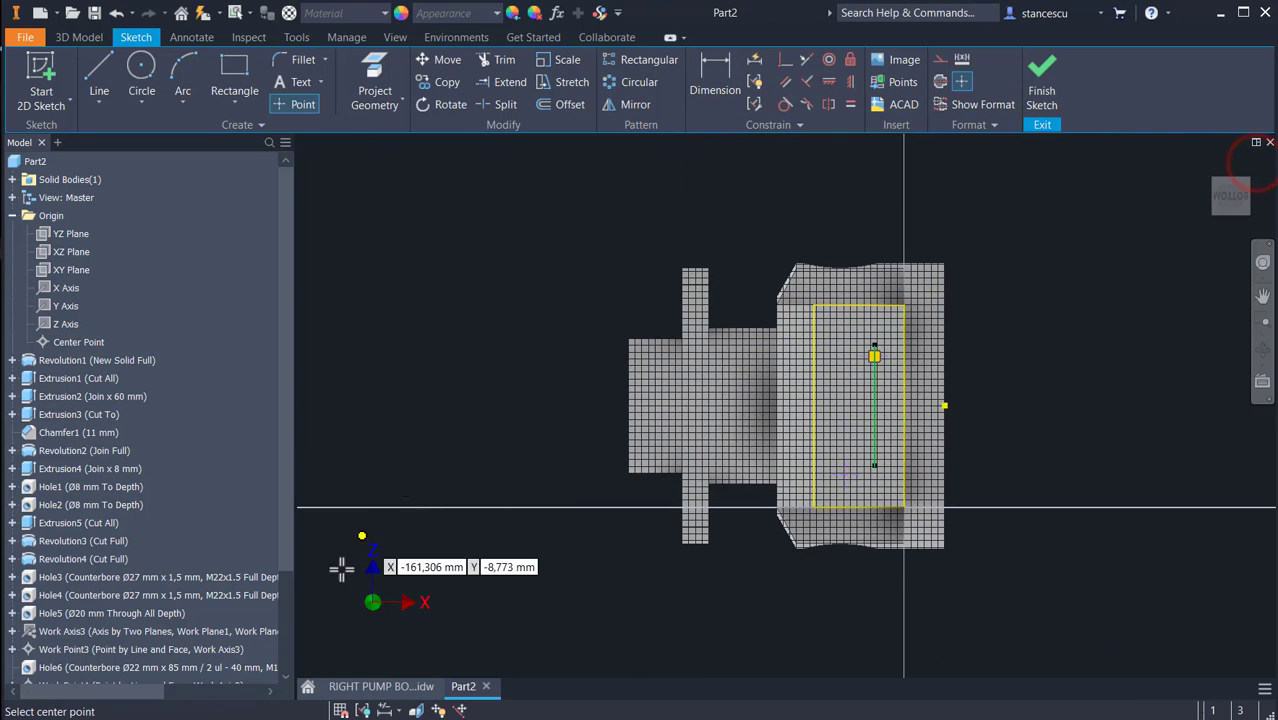
click(831, 83)
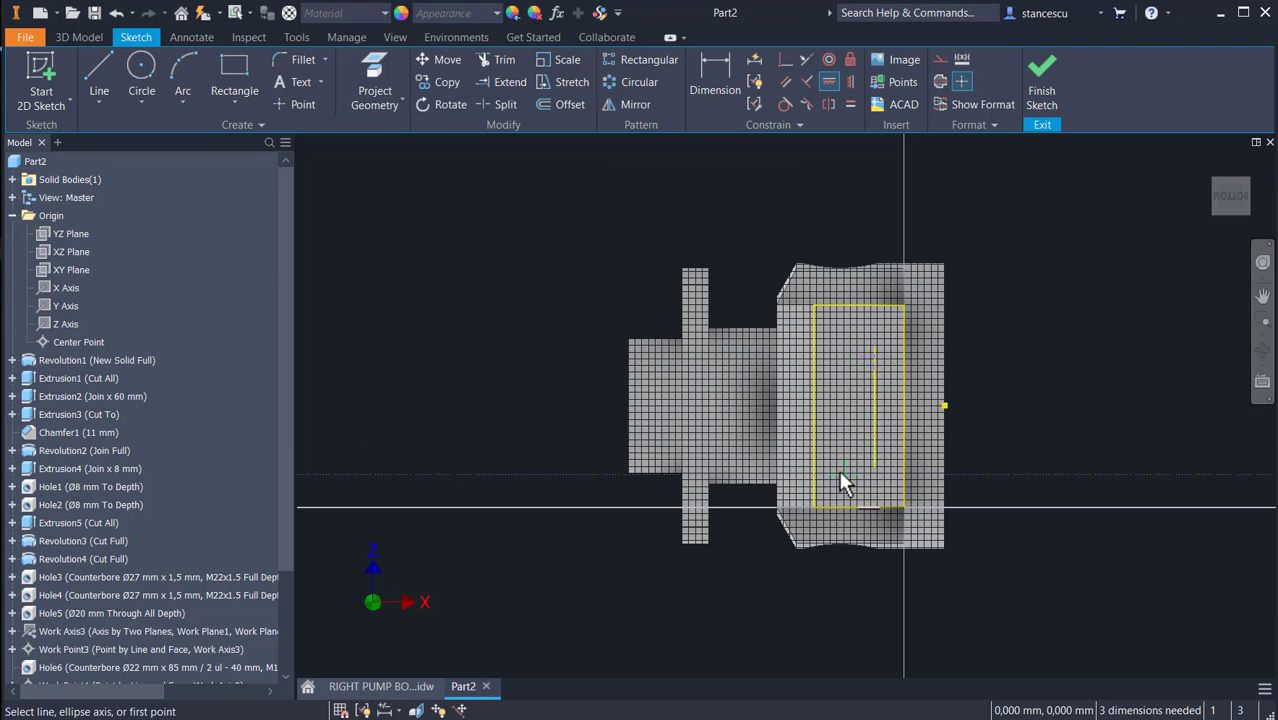
click(851, 81)
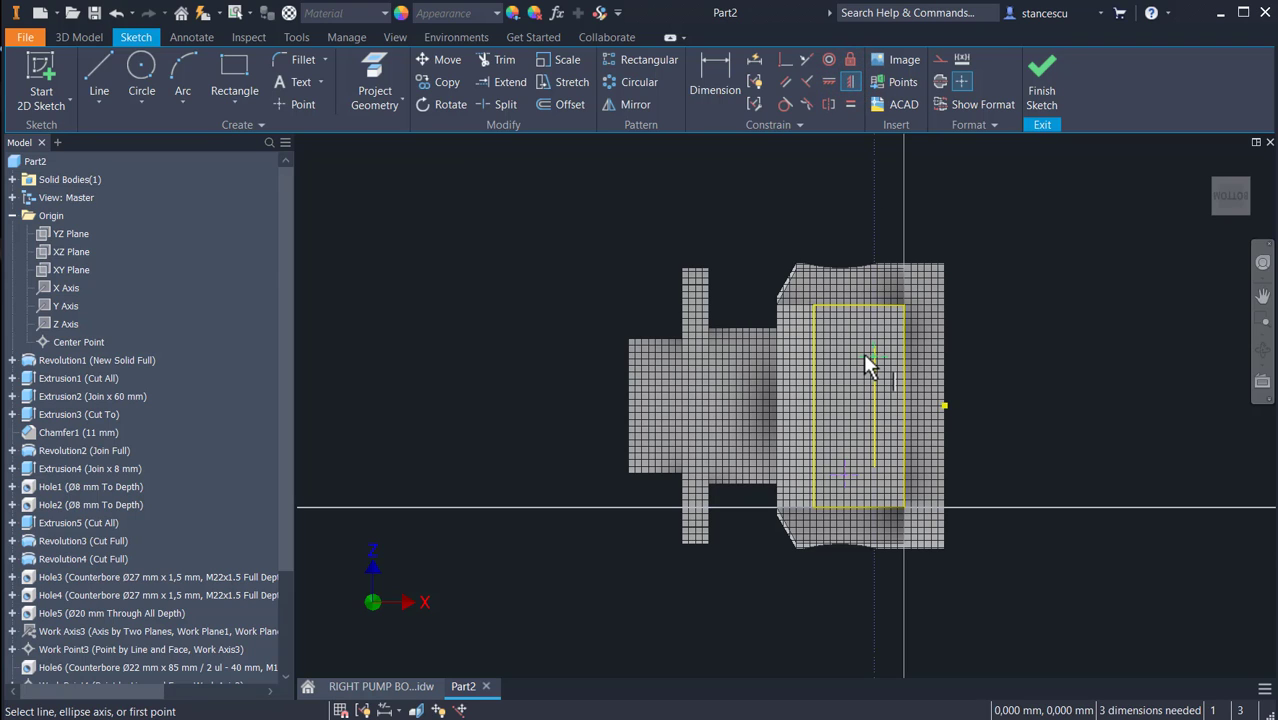
click(868, 353)
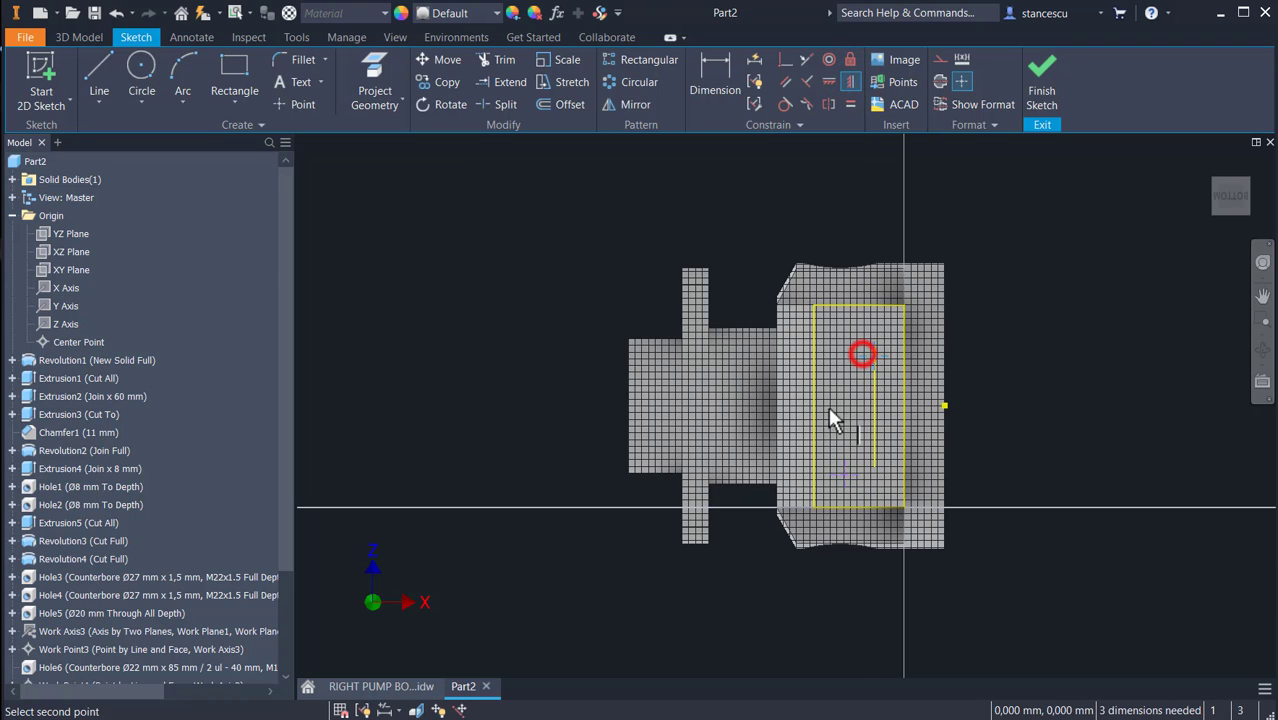
click(845, 476)
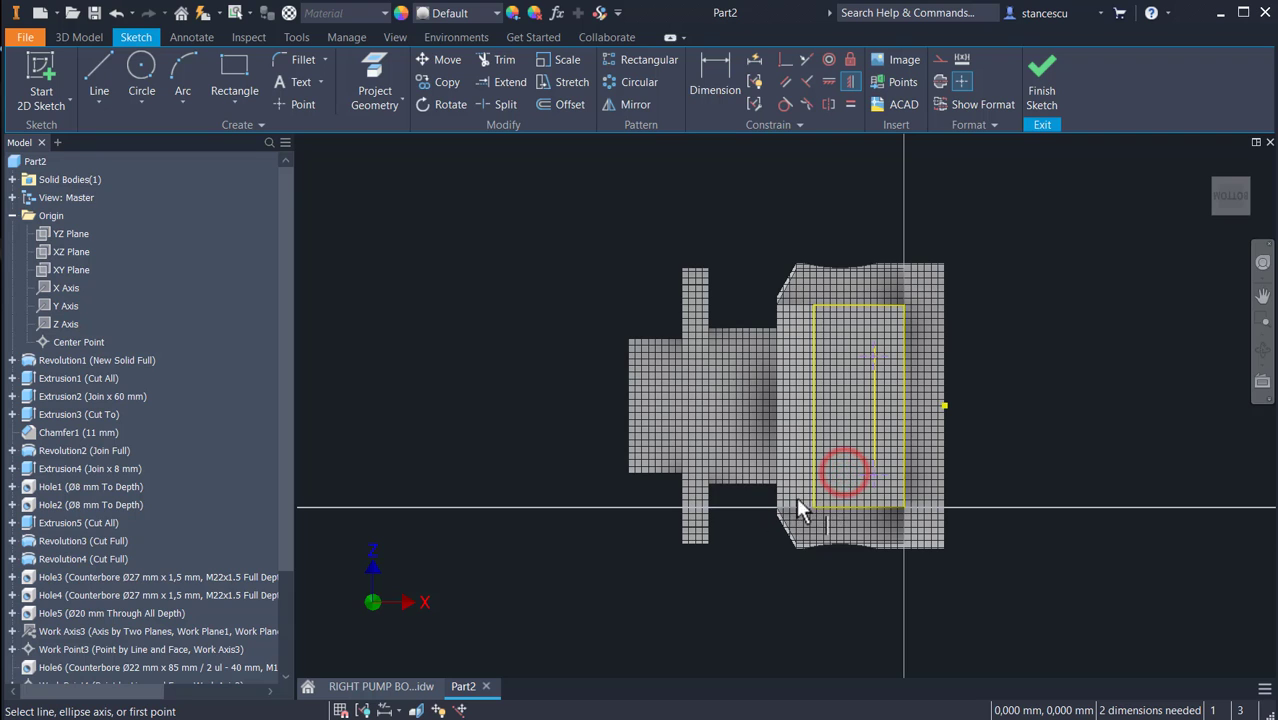
scroll(843, 375, up, 5)
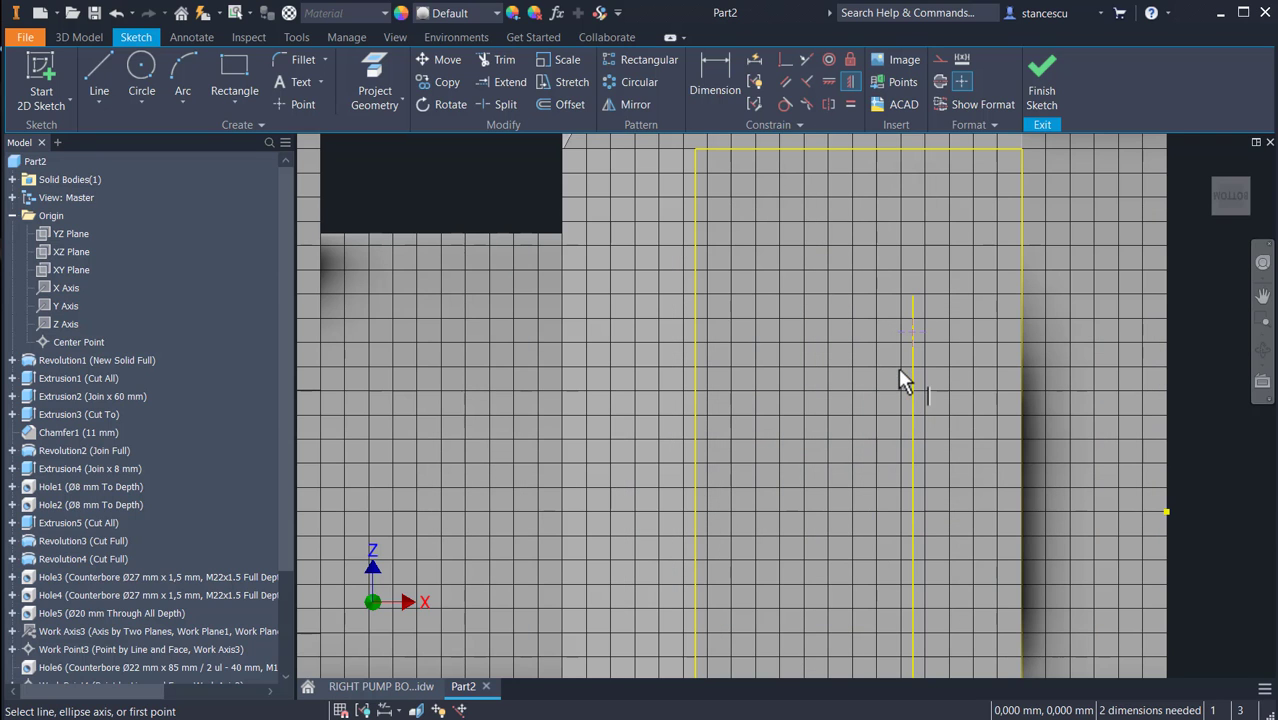
key(Escape)
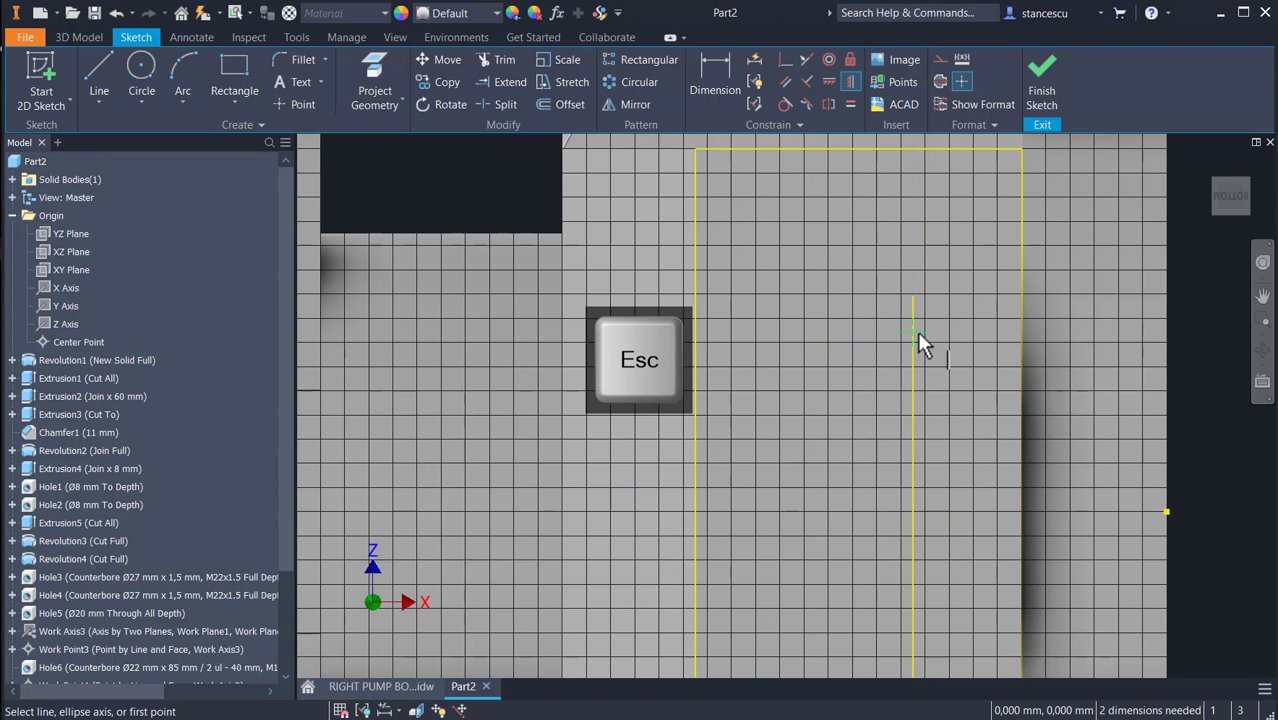
- Delete the coincident constraint that ties the upper sketch point to the projected vertical line on the bottom face
mouse_move(913, 332)
mouse_down()
mouse_move(855, 346)
mouse_move(907, 330)
mouse_up()
scroll(909, 368, down, 5)
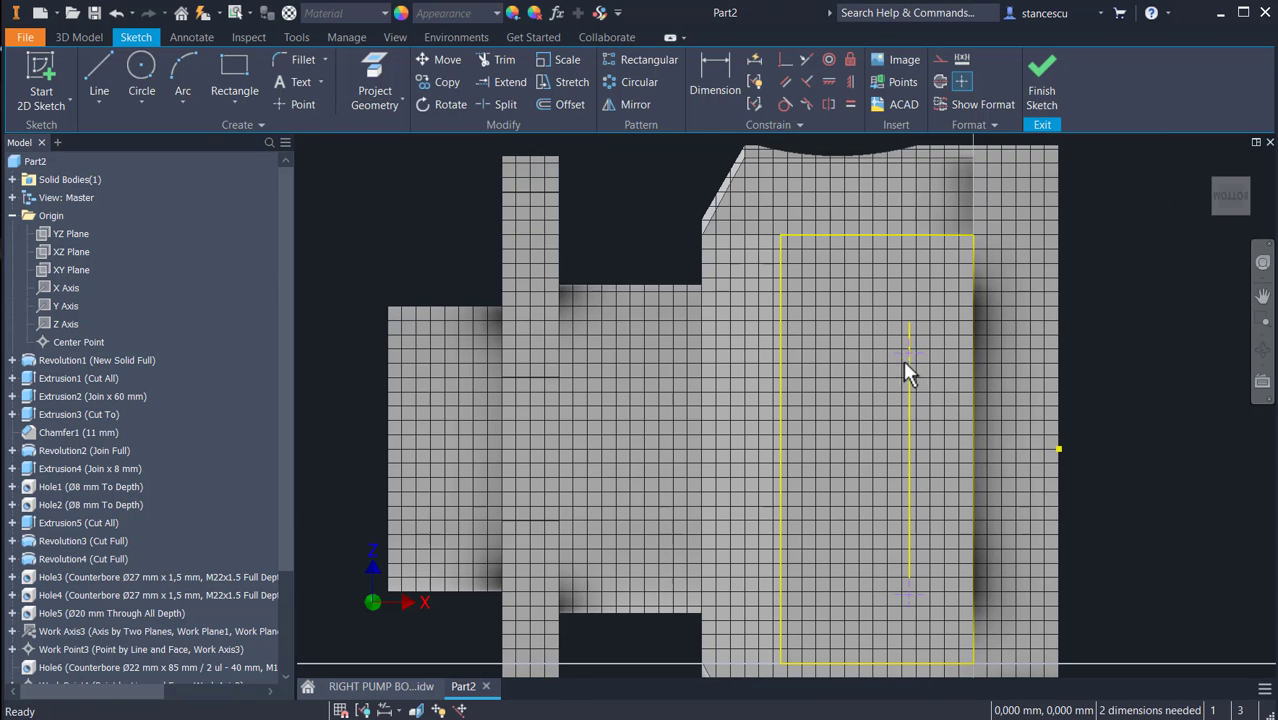
scroll(907, 377, up, 4)
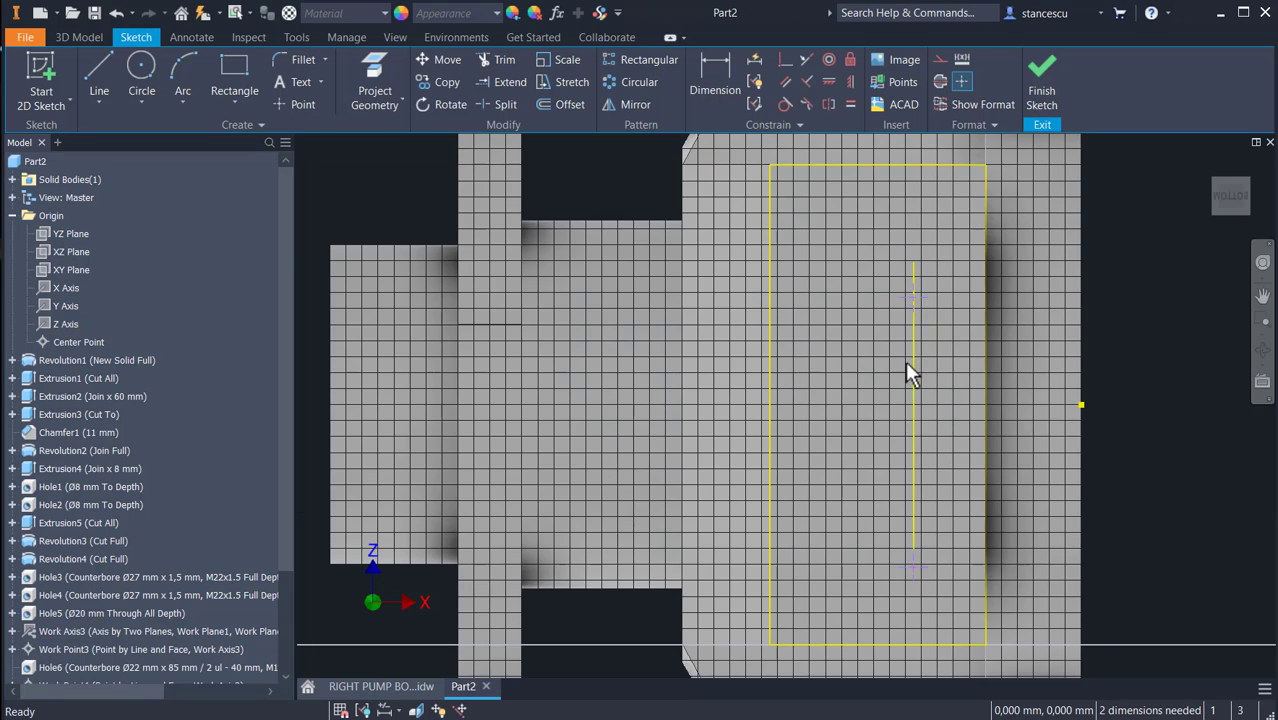
click(914, 298)
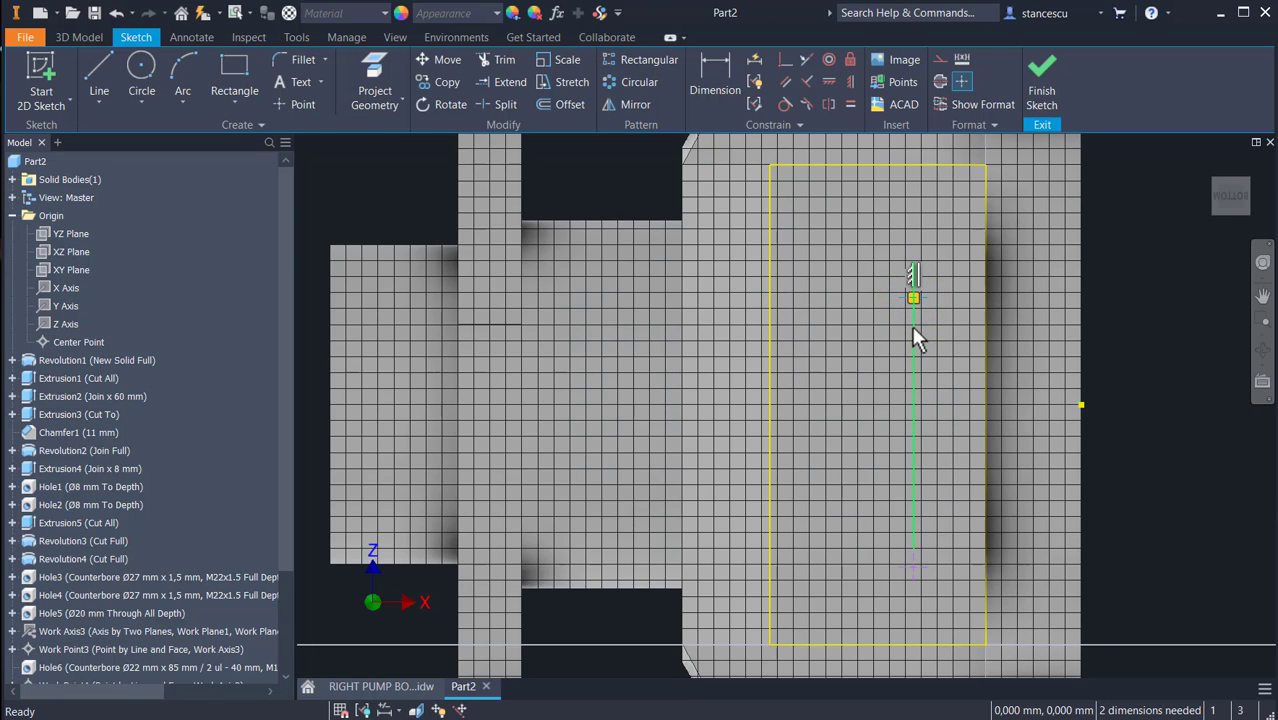
click(912, 295)
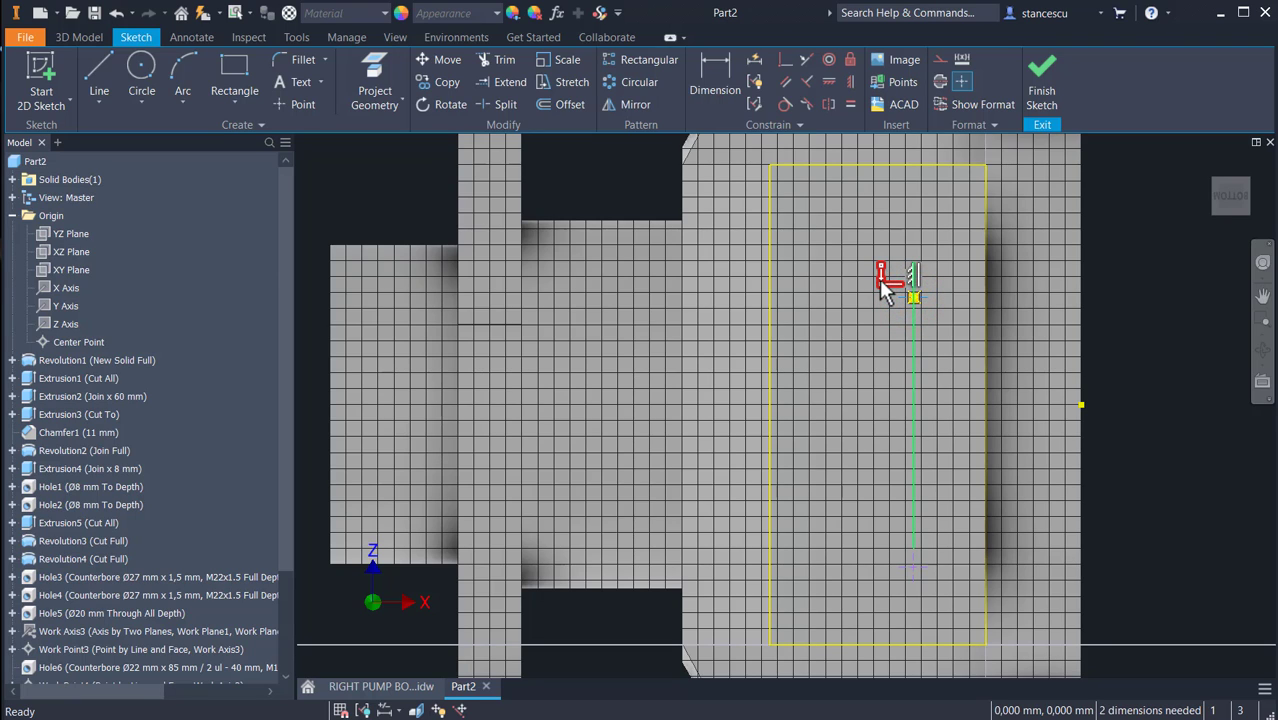
click(880, 279)
key(Delete)
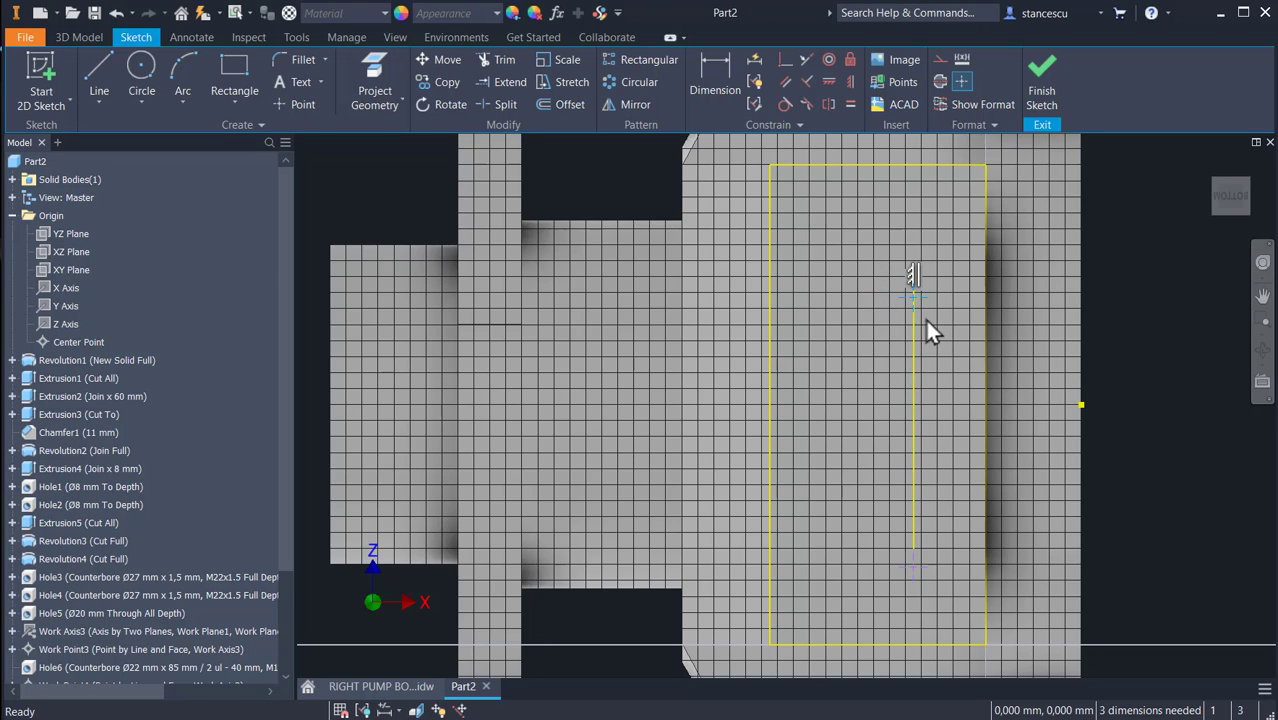
- Move the two sketch points off the projected line into the open middle area of the rectangular bottom face
click(941, 306)
drag(901, 294, 897, 322)
mouse_move(859, 560)
mouse_down()
mouse_move(827, 554)
mouse_move(844, 560)
mouse_up()
- Dimension the upper sketch point 15 mm vertically from the projected centre point
click(717, 67)
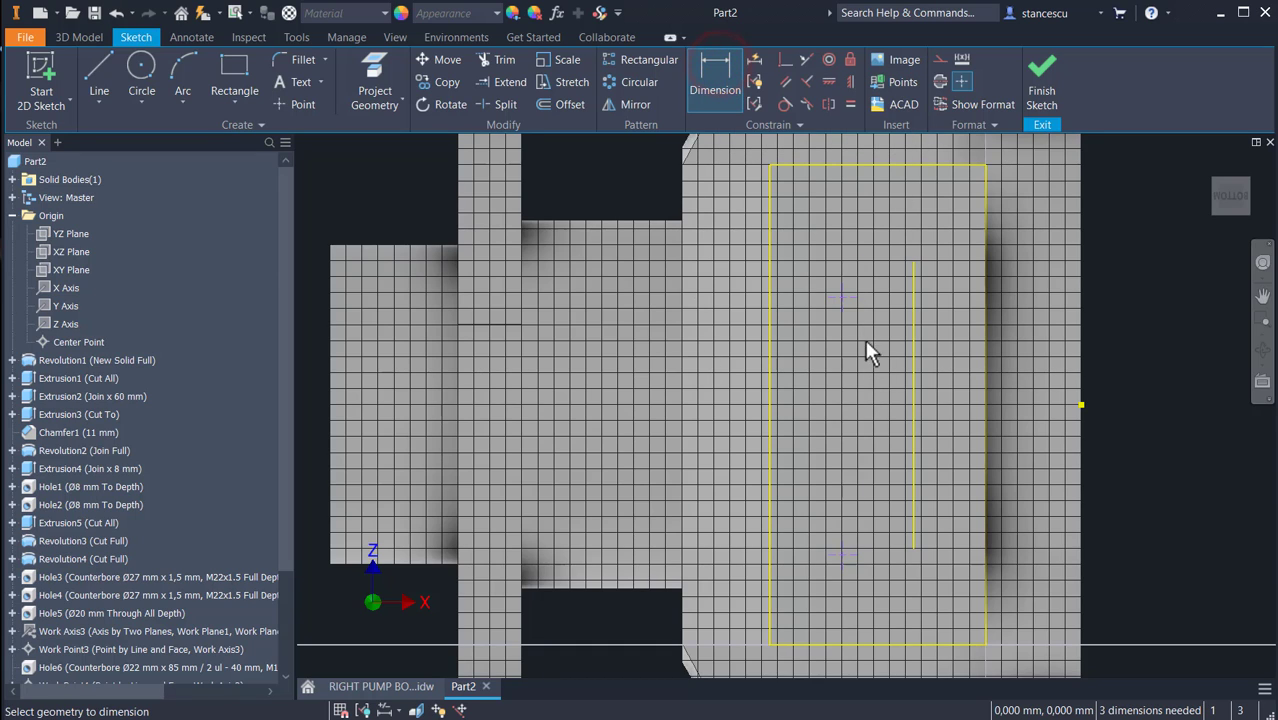
click(842, 293)
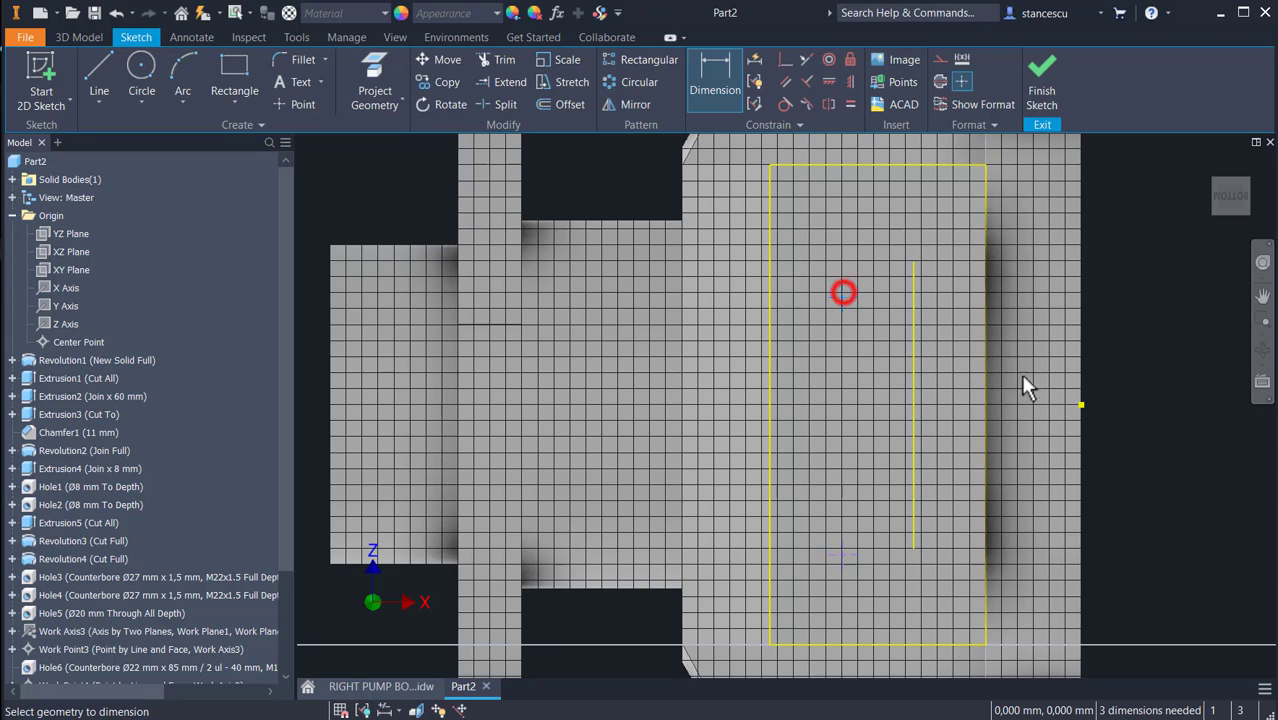
click(1079, 405)
click(1165, 370)
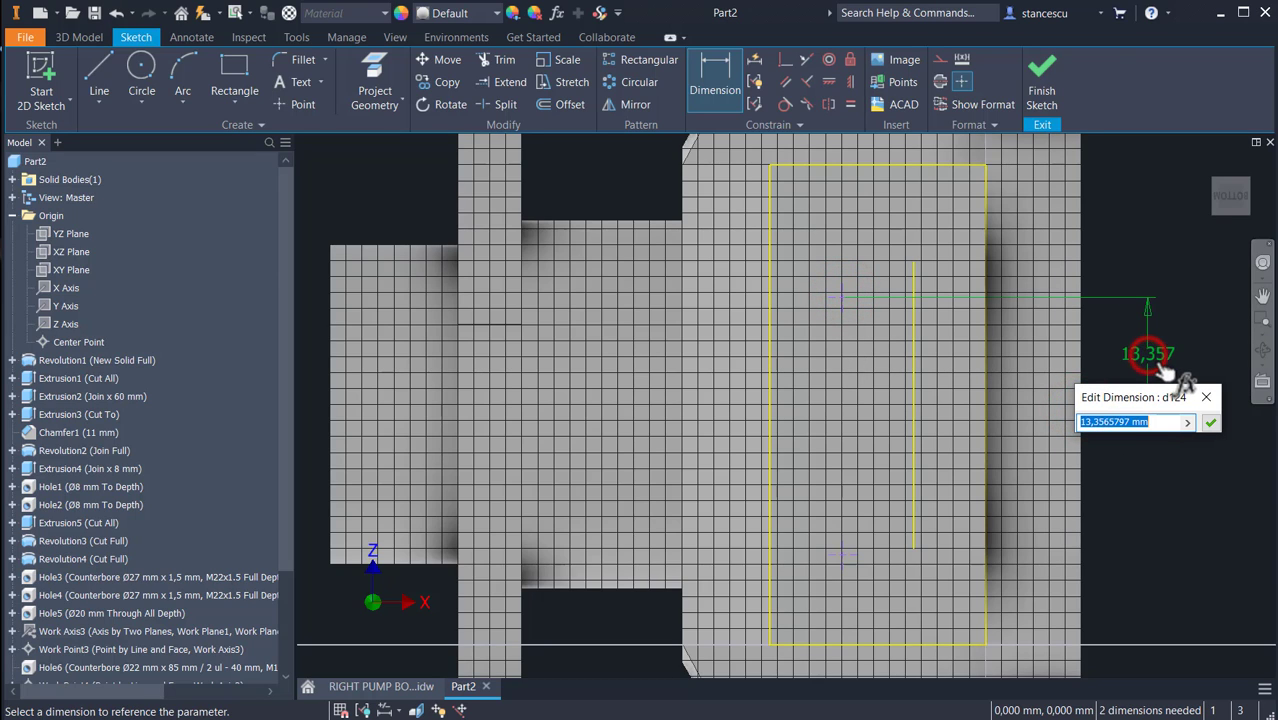
text(15)
key(Return)
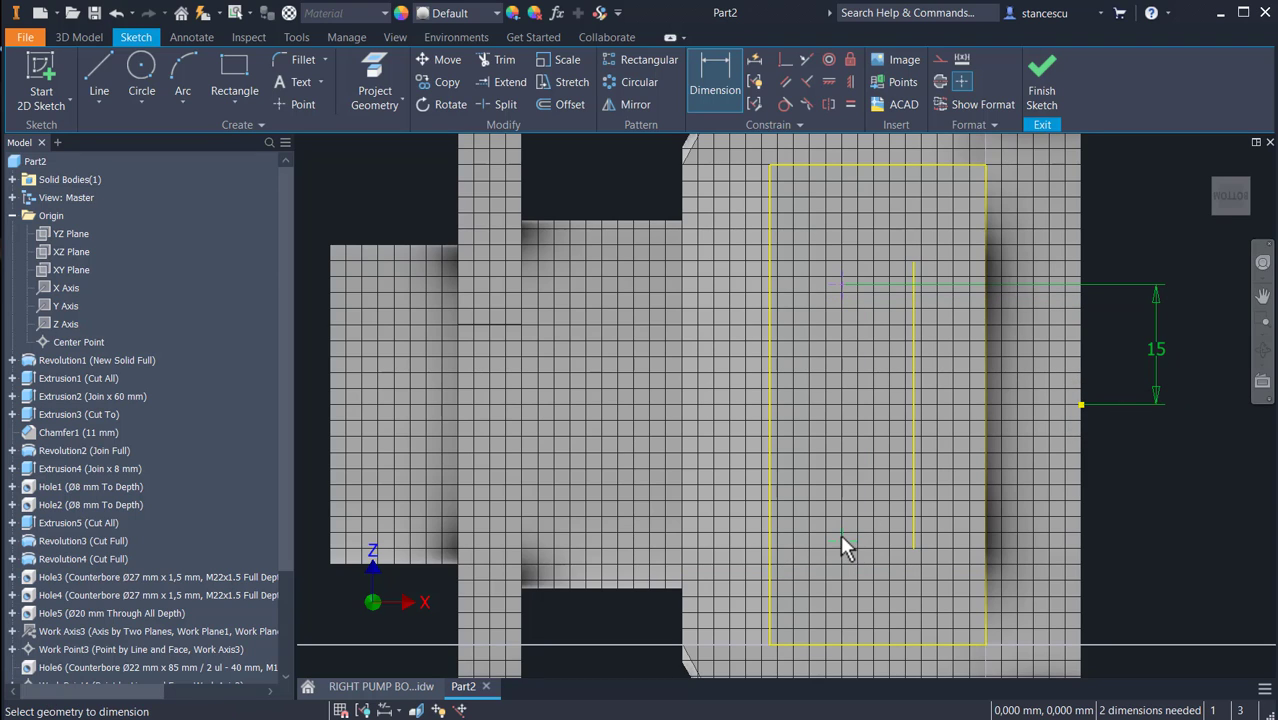
- Dimension the lower sketch point 15 mm from the projected centre point on the opposite side
click(838, 543)
click(1080, 406)
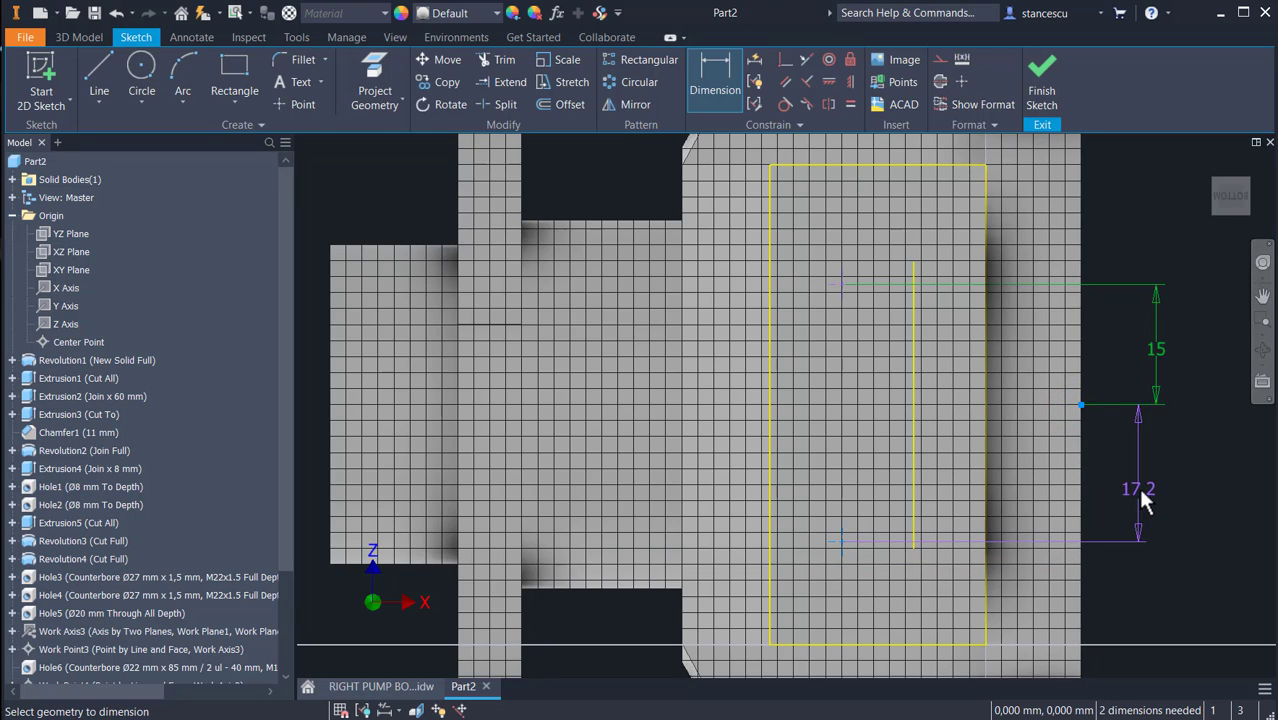
click(1152, 482)
text(1)
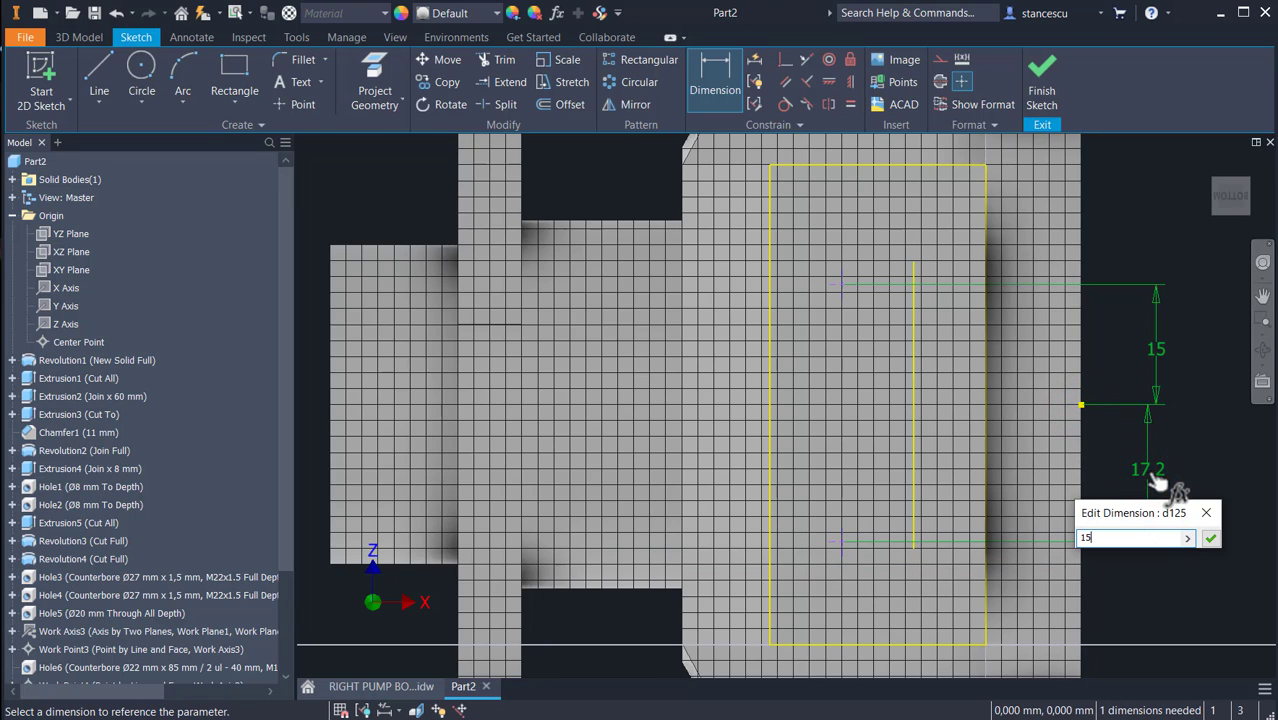
text(5)
key(Return)
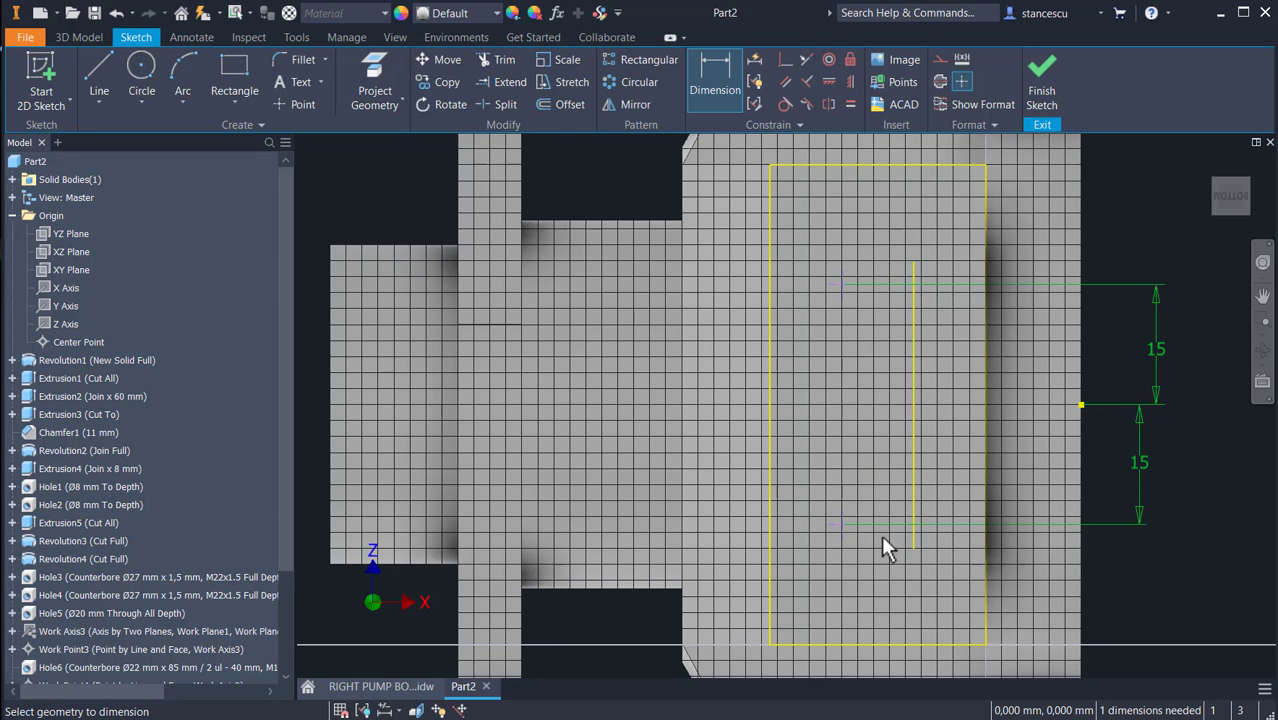
- Project the circular counterbore edge of the threaded side port nearest the base face into the sketch
shift+middle_drag(884, 542, 897, 307)
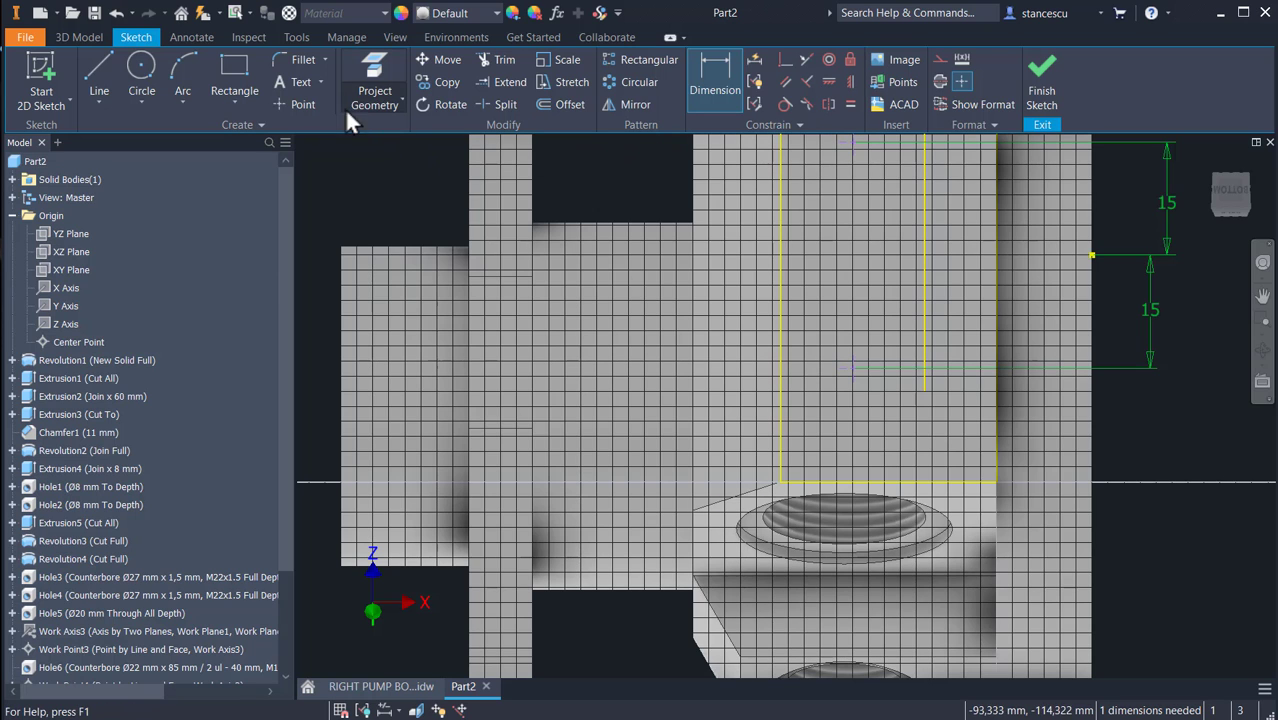
click(370, 75)
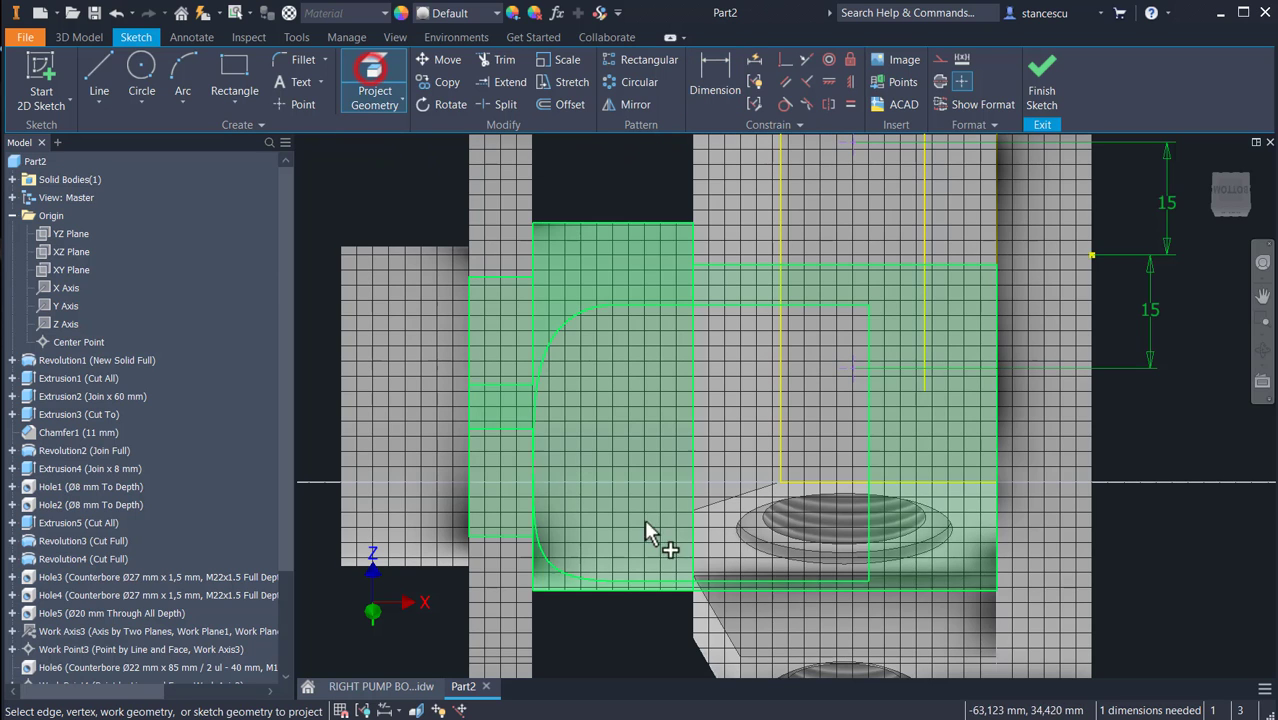
click(736, 520)
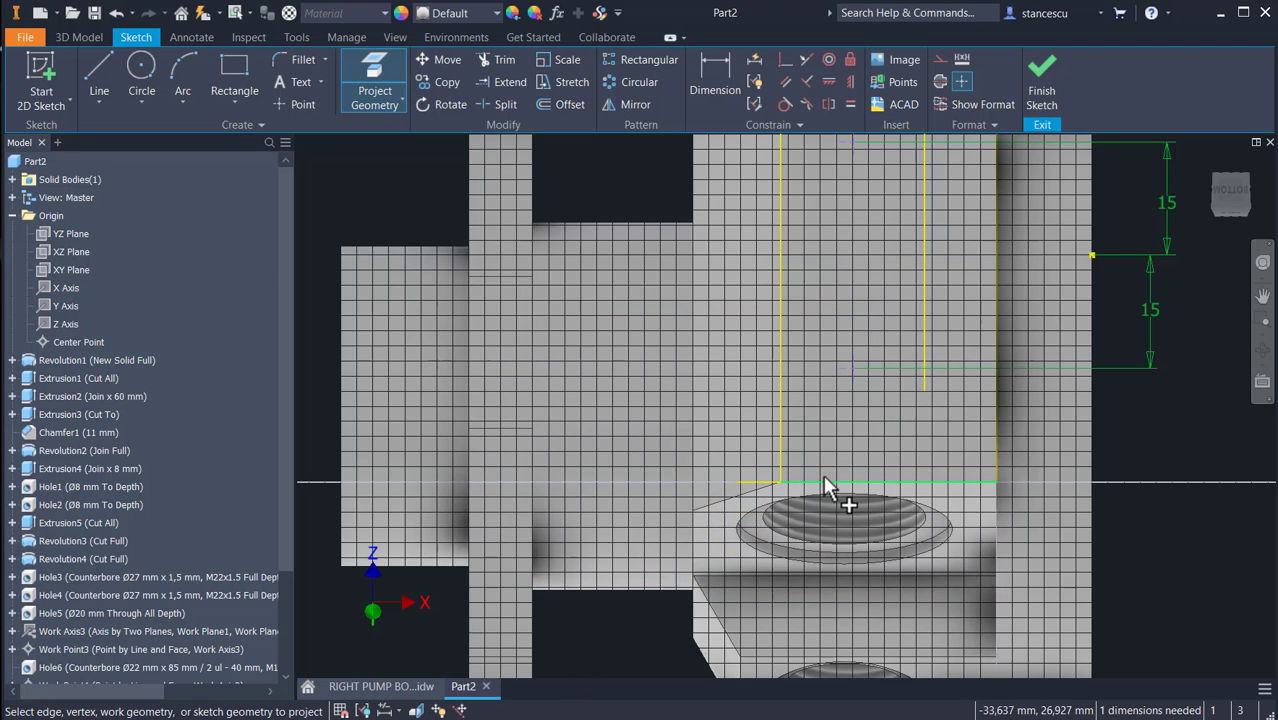
key(Escape)
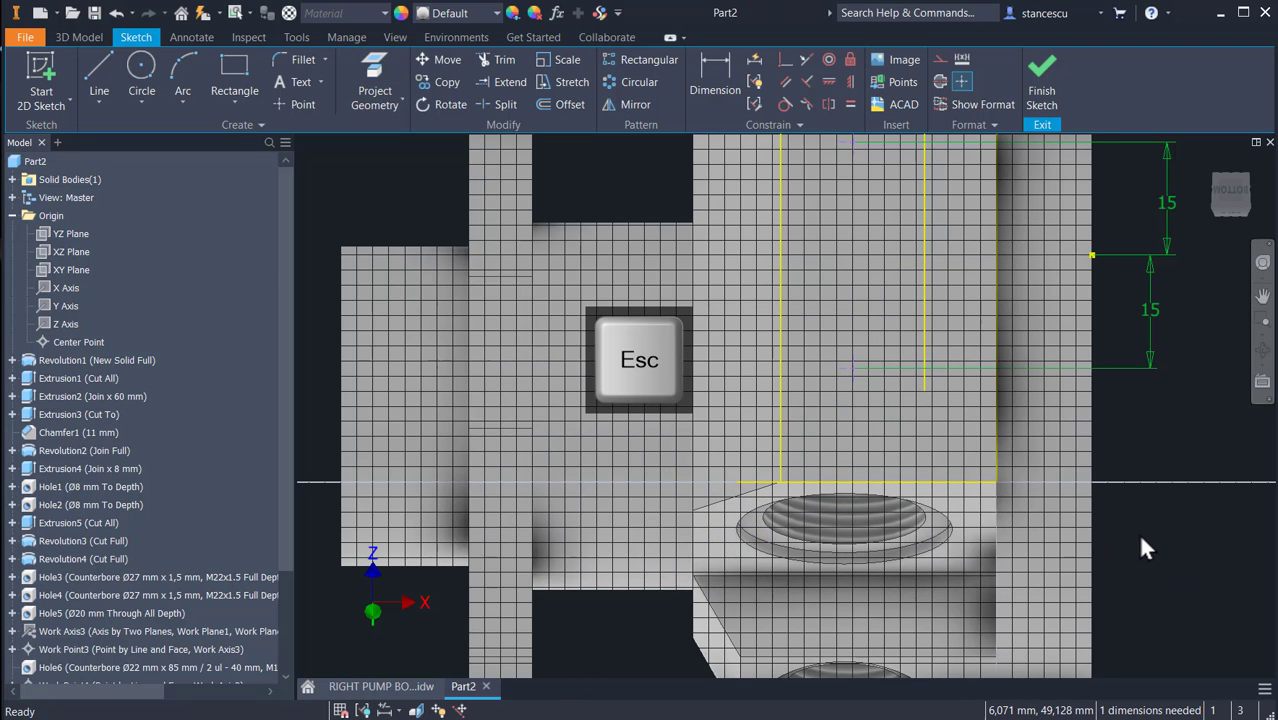
- Align the lower sketch point with the midpoint of the projected port edge using a Vertical constraint, and finish the sketch
click(848, 81)
click(846, 372)
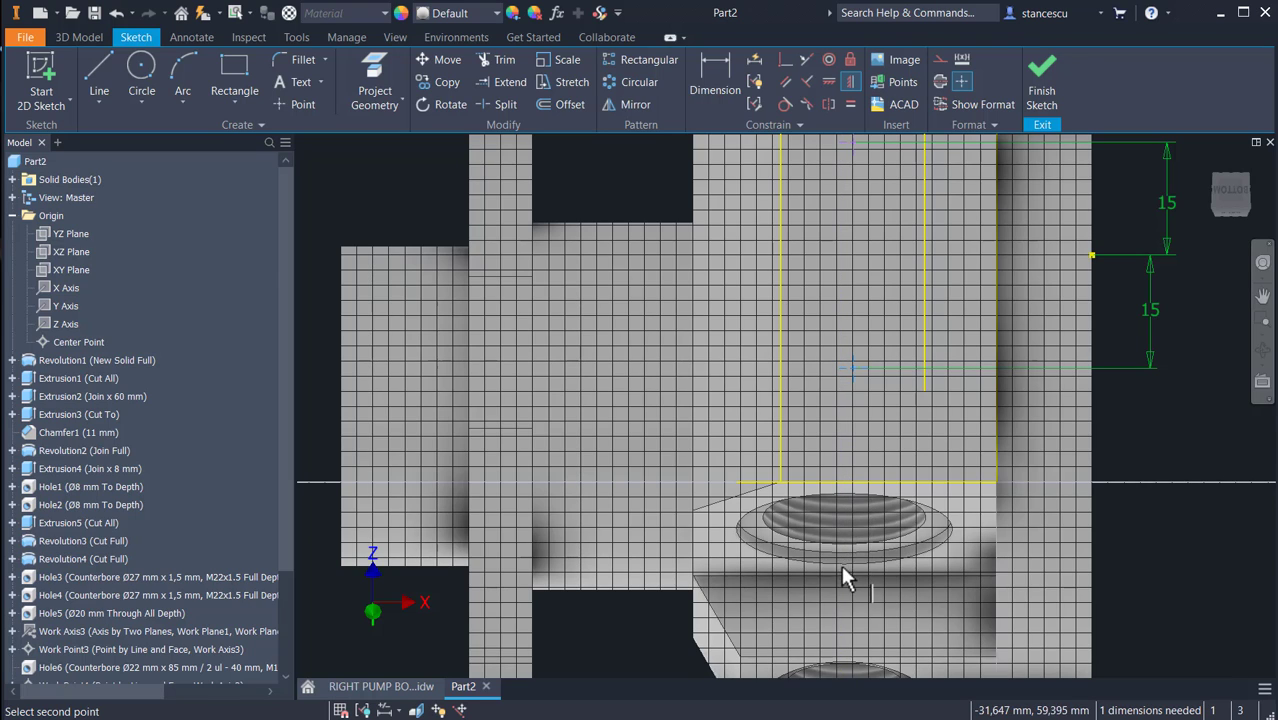
click(843, 477)
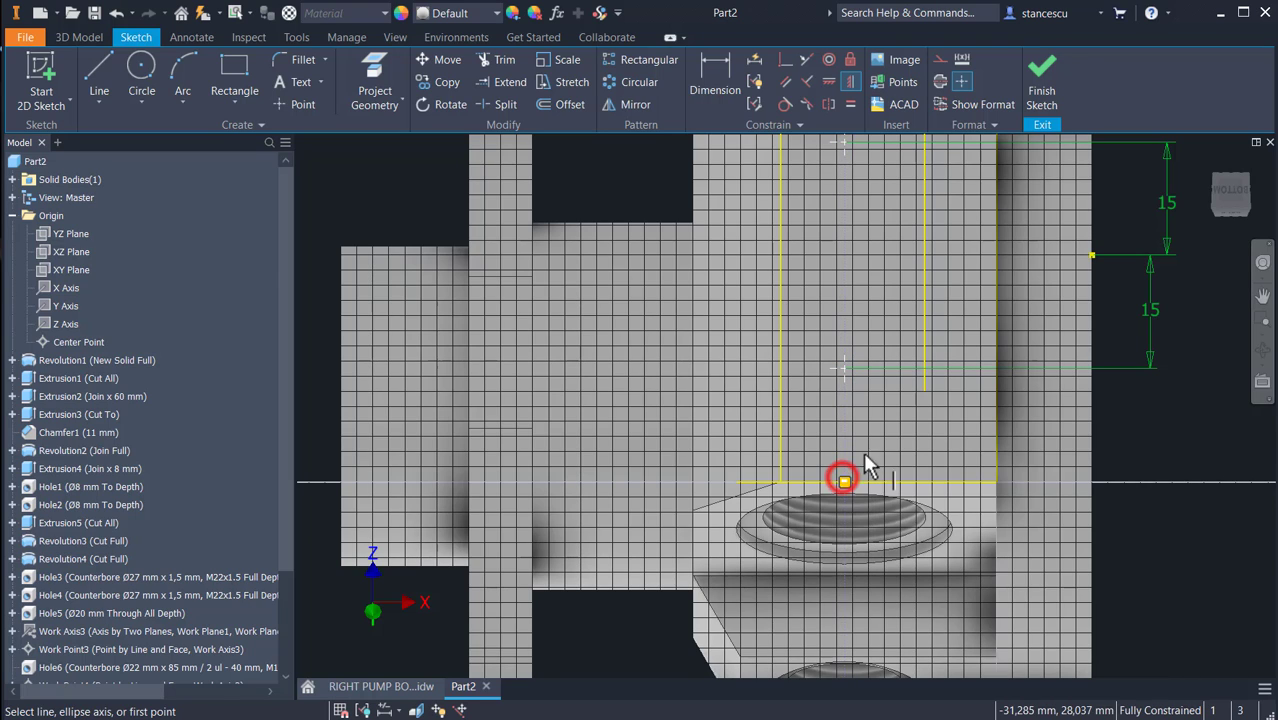
scroll(1017, 420, down, 2)
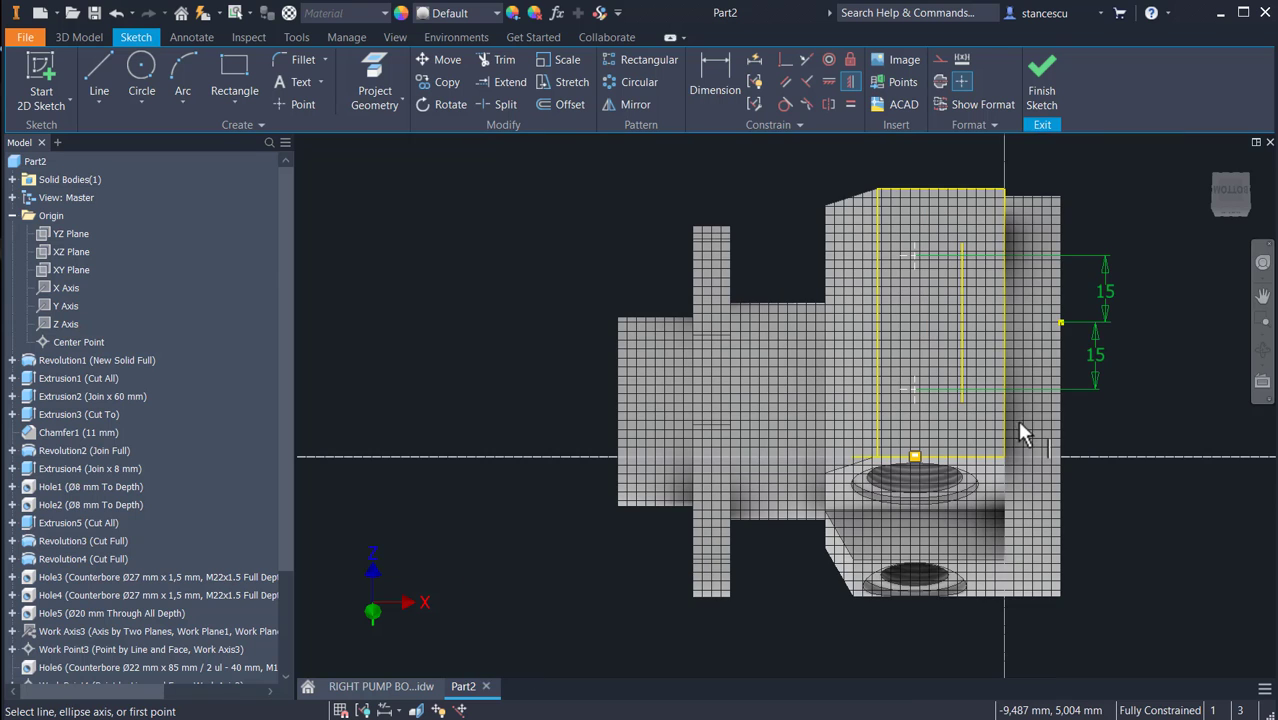
click(1040, 82)
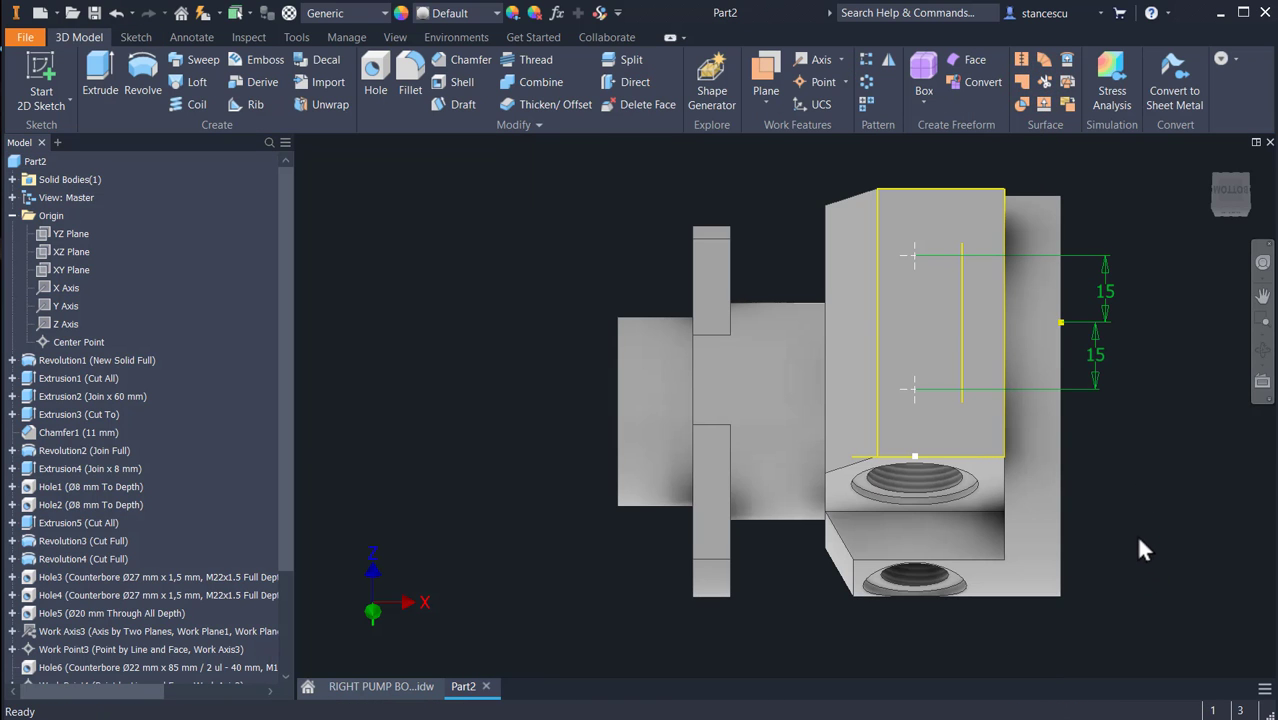
- Start a tapped Hole on the sketch points with an ISO Metric profile thread, size 6, designation M6x1
shift+middle_drag(1090, 571, 1062, 658)
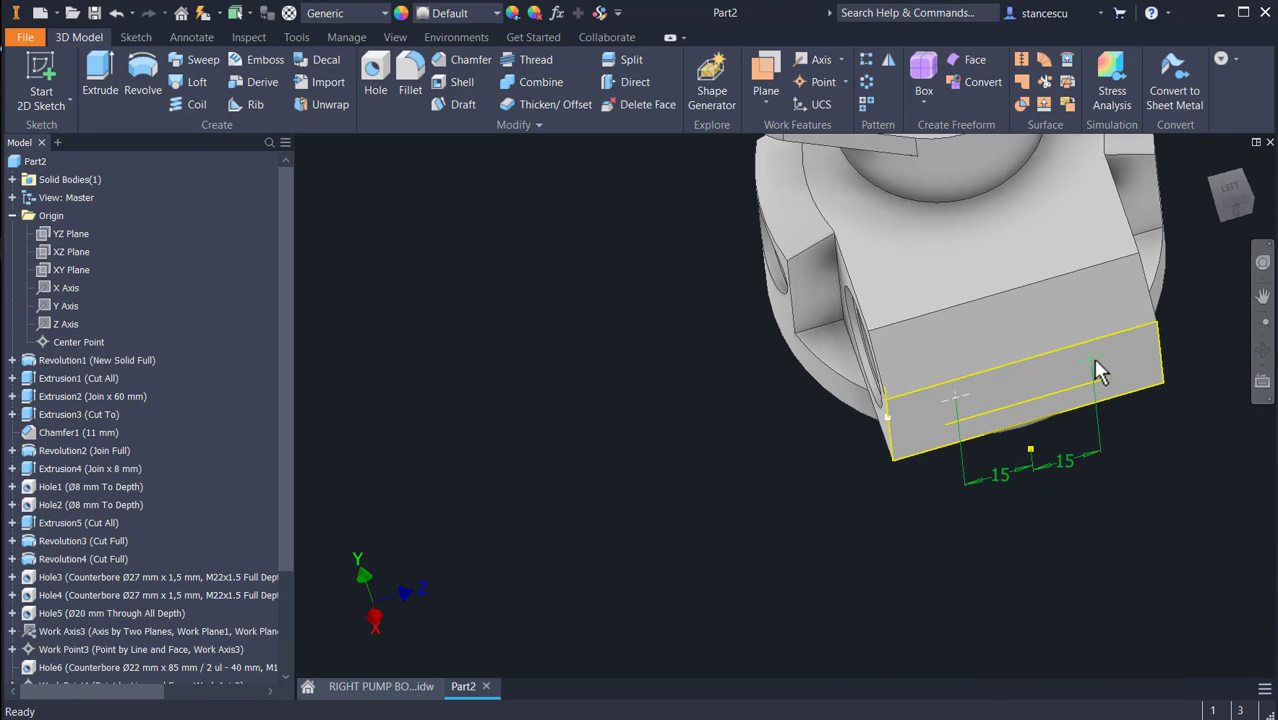
middle_drag(879, 508, 747, 448)
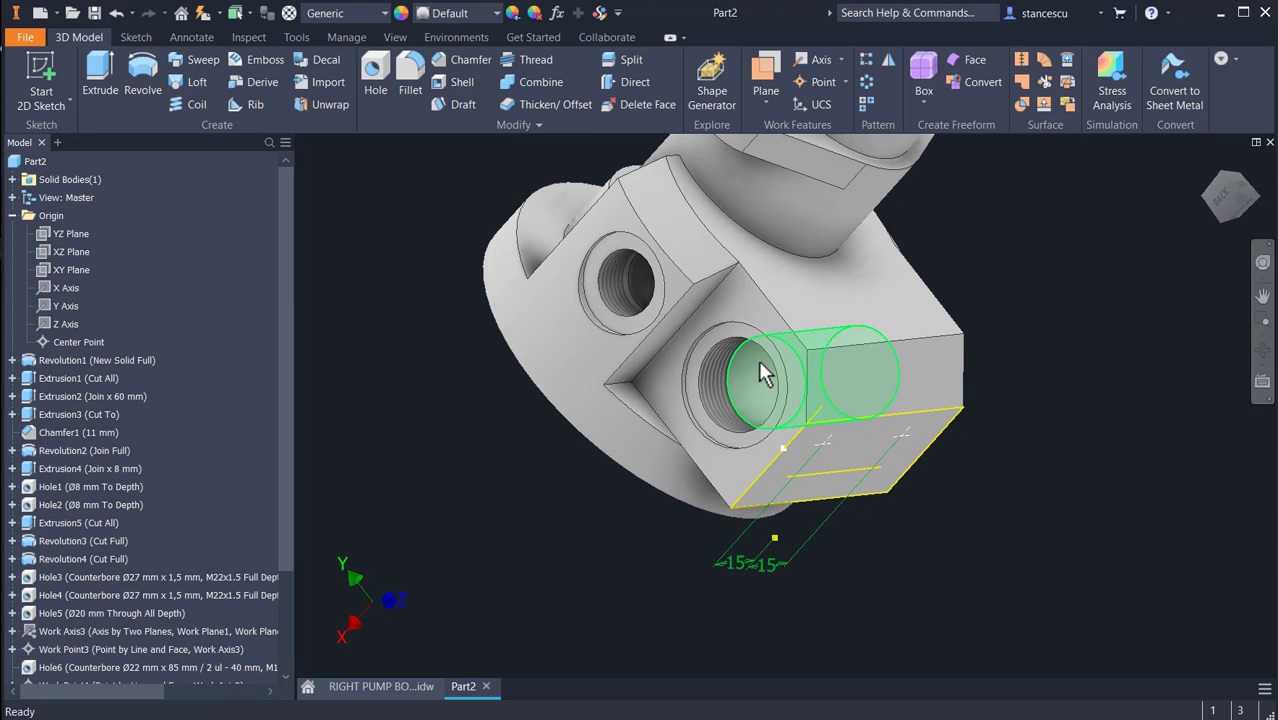
middle_drag(618, 563, 585, 565)
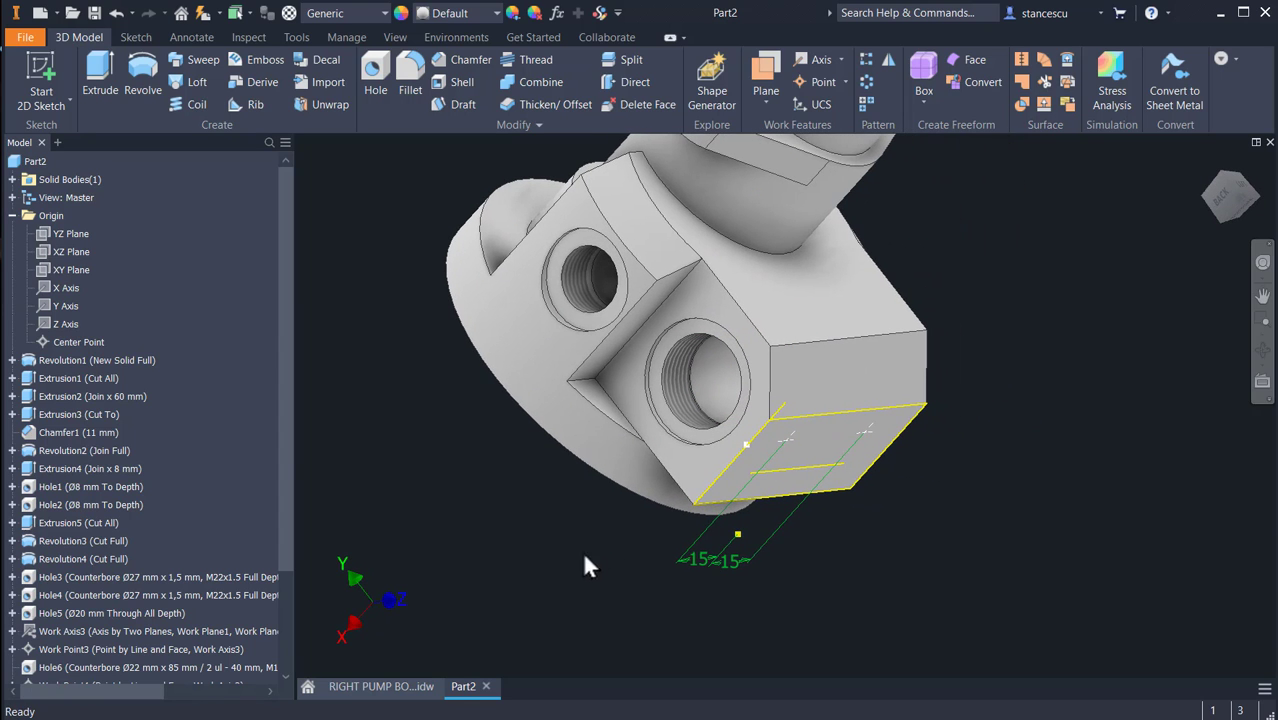
click(377, 86)
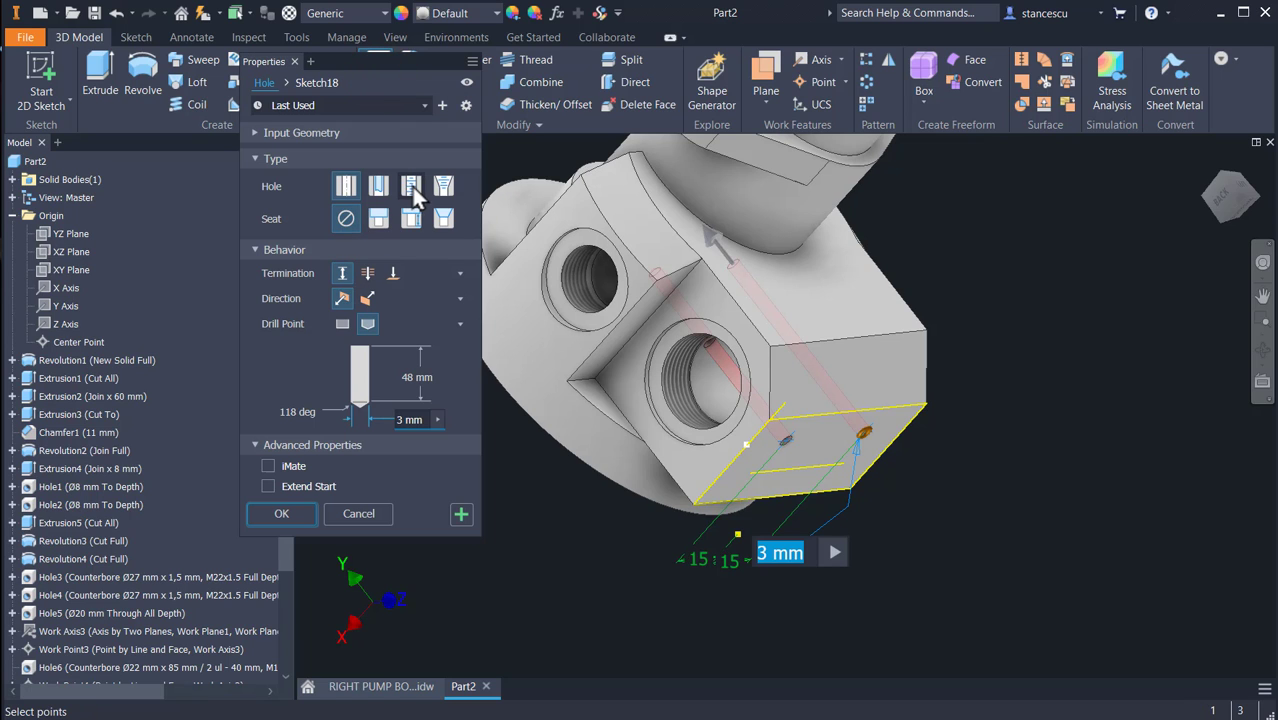
click(411, 186)
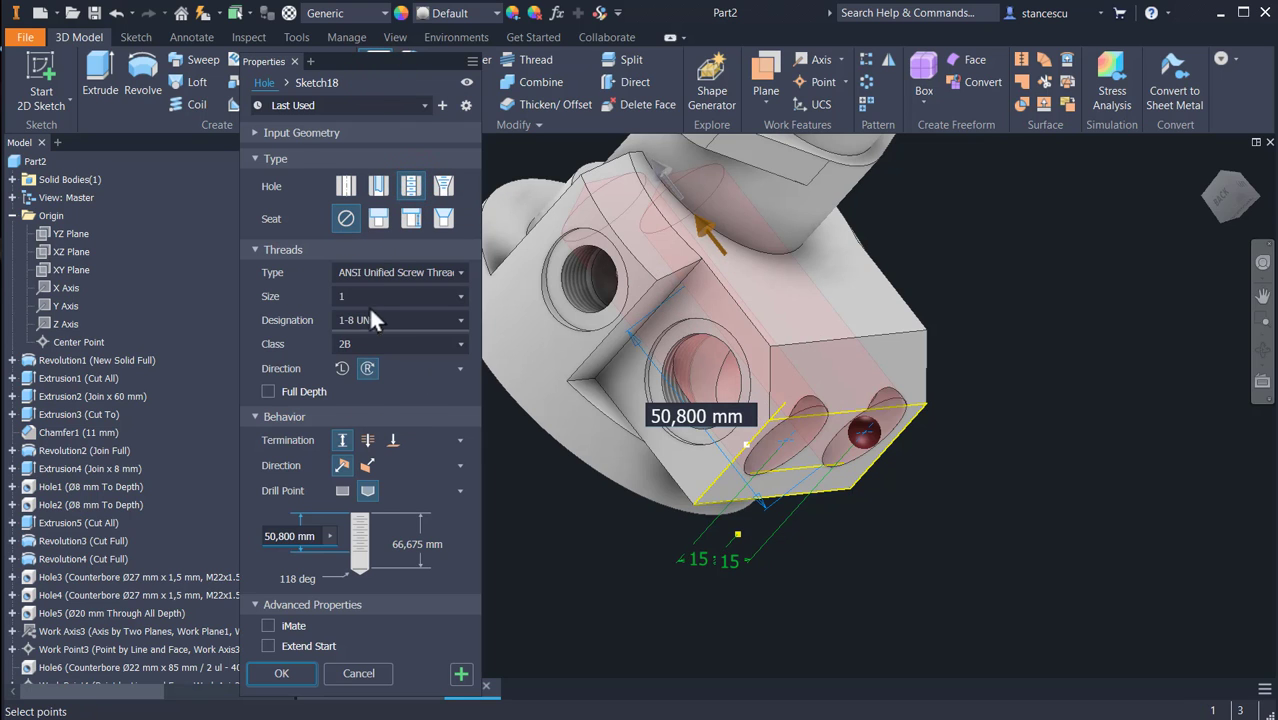
click(381, 274)
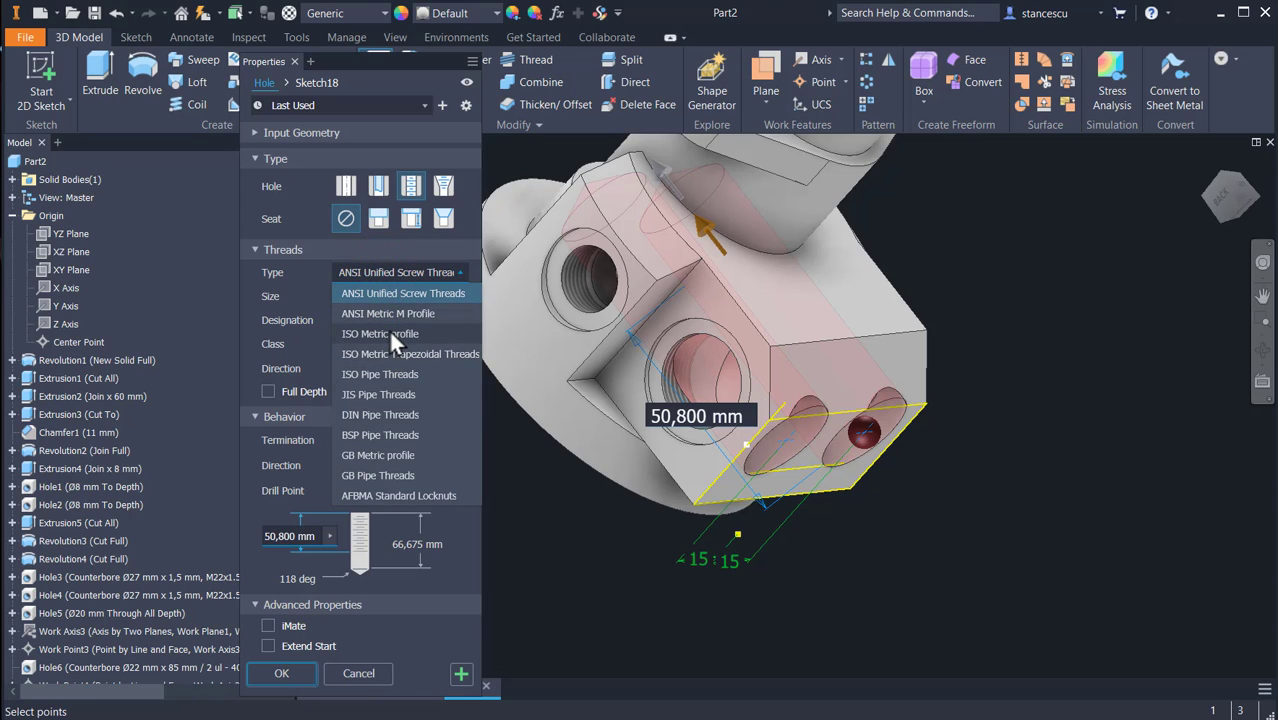
click(388, 333)
click(384, 294)
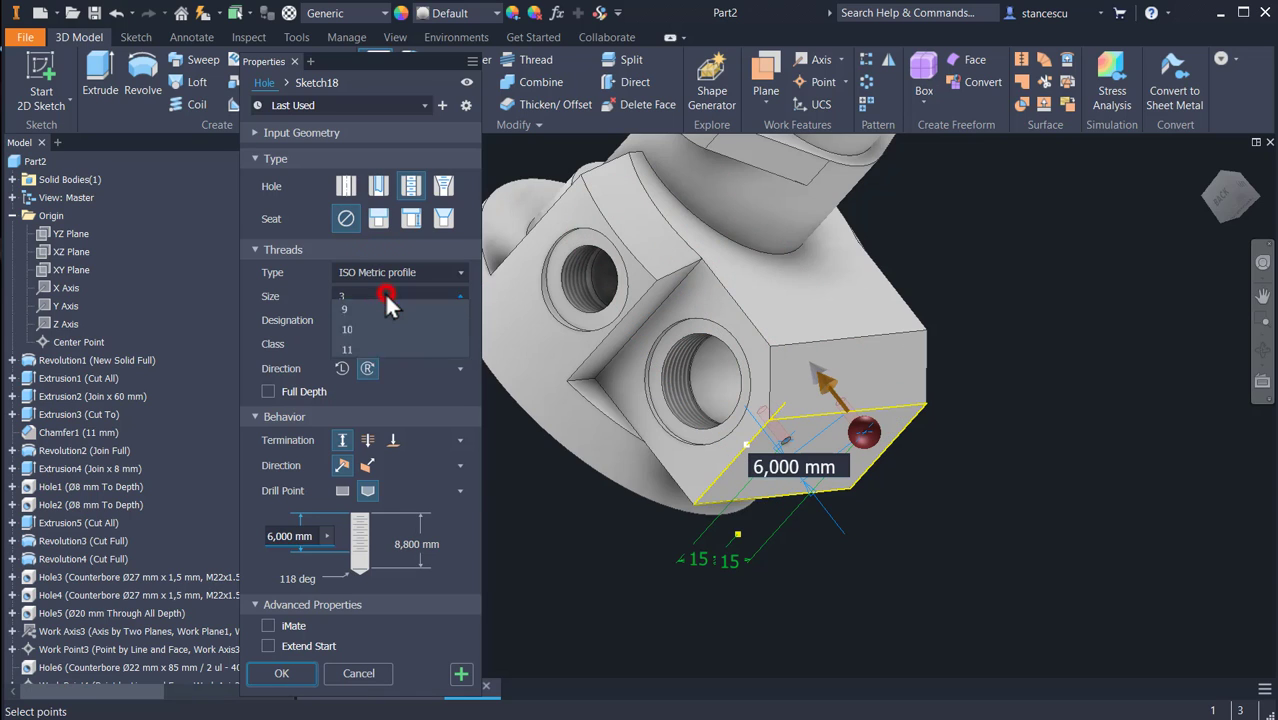
click(374, 438)
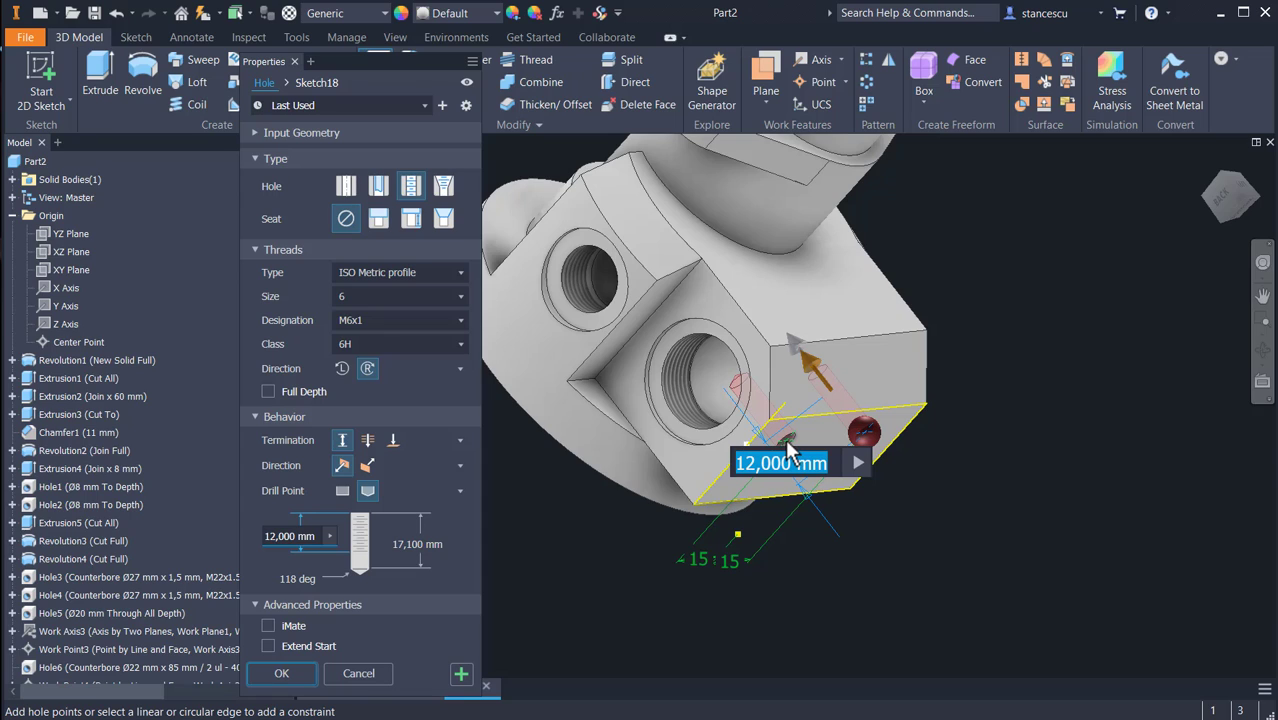
- Restrict the M6x1 hole to one sketch point, thread it to full depth, end it at the internal bore surface, and apply it
click(1016, 466)
click(268, 391)
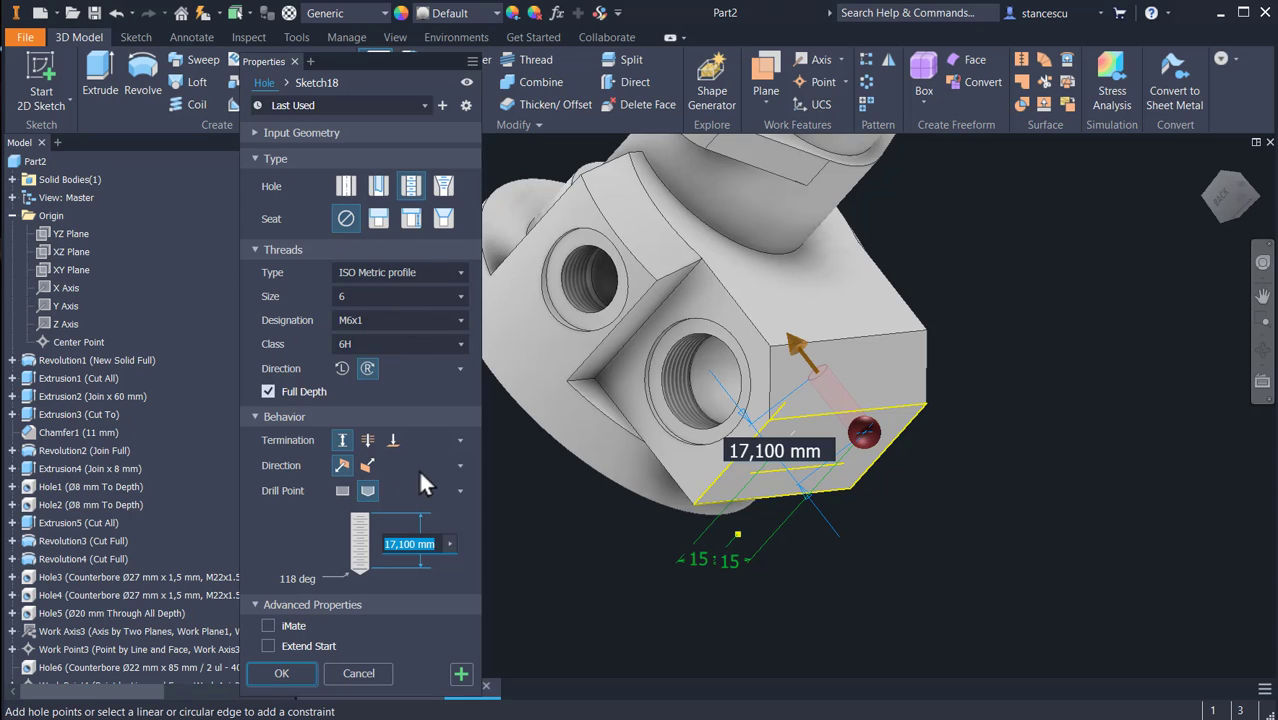
click(393, 441)
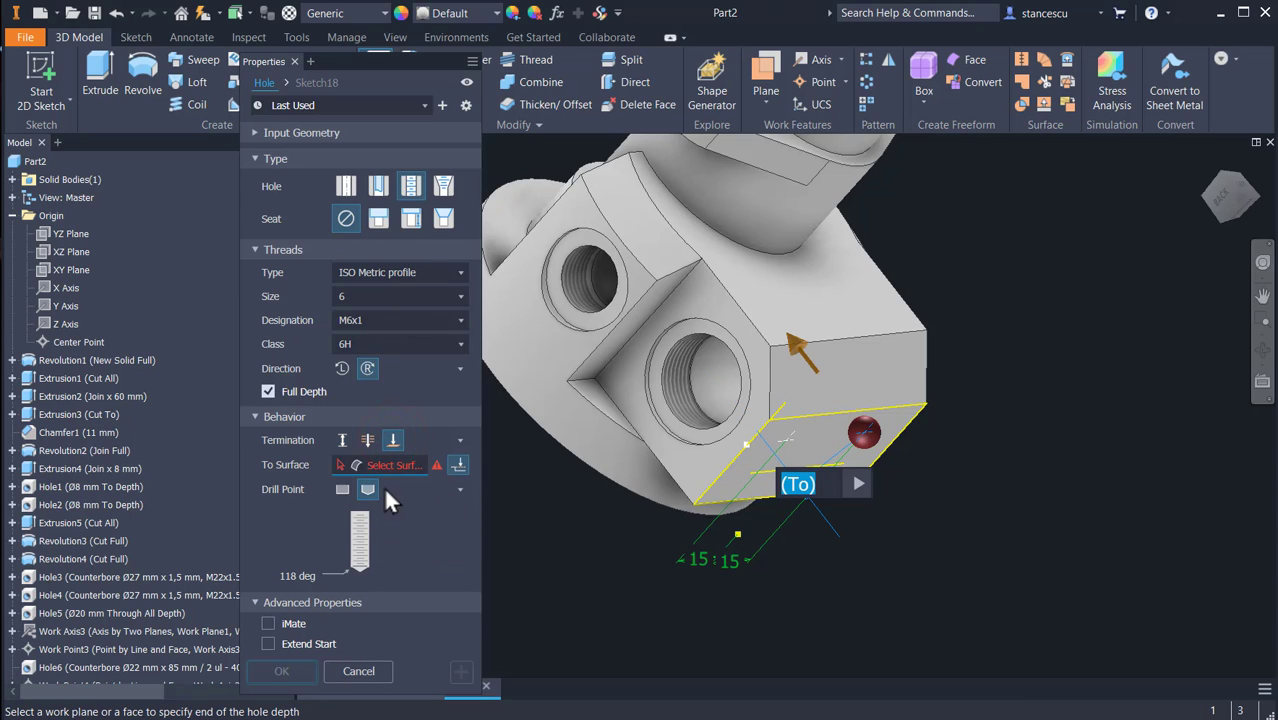
click(713, 378)
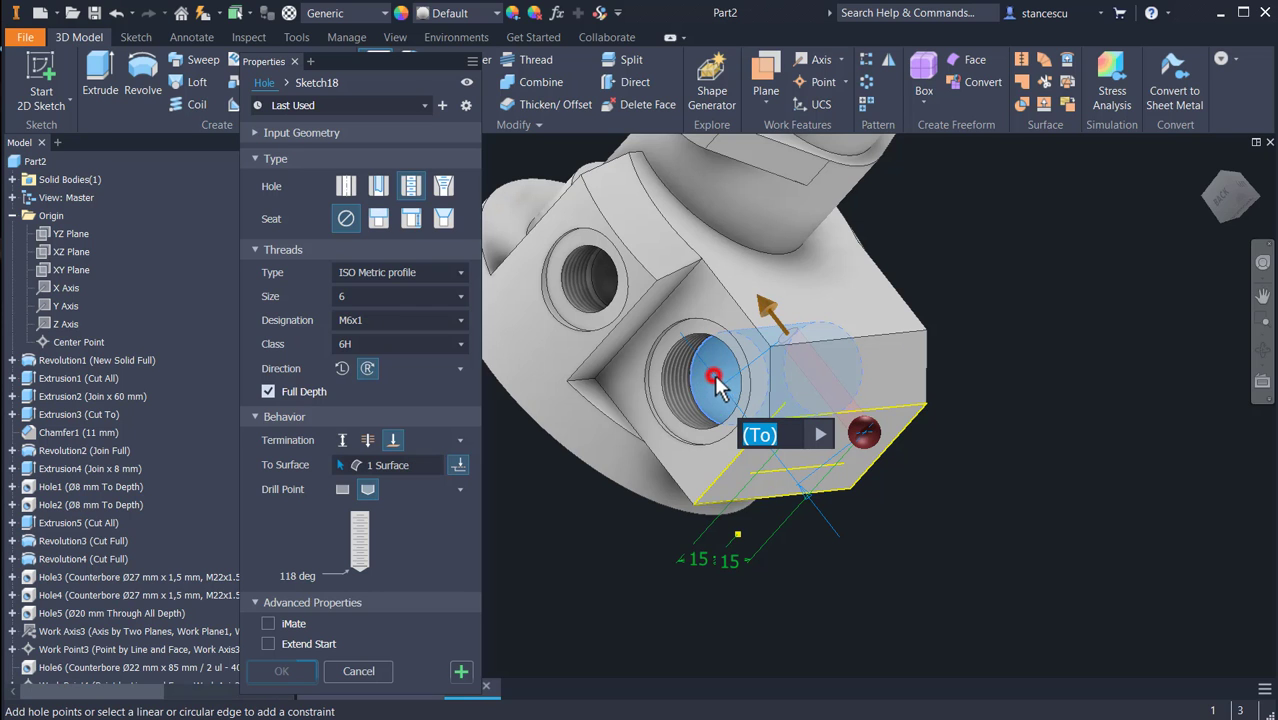
shift+middle_drag(989, 505, 862, 451)
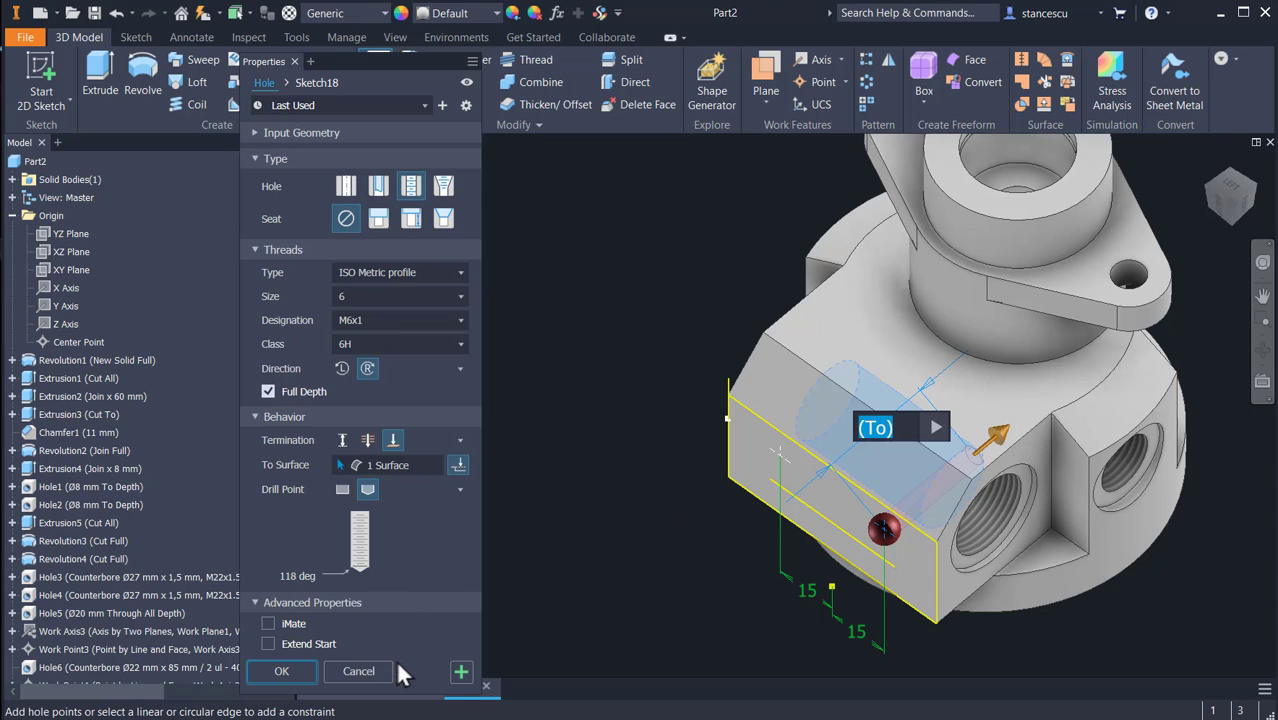
click(461, 671)
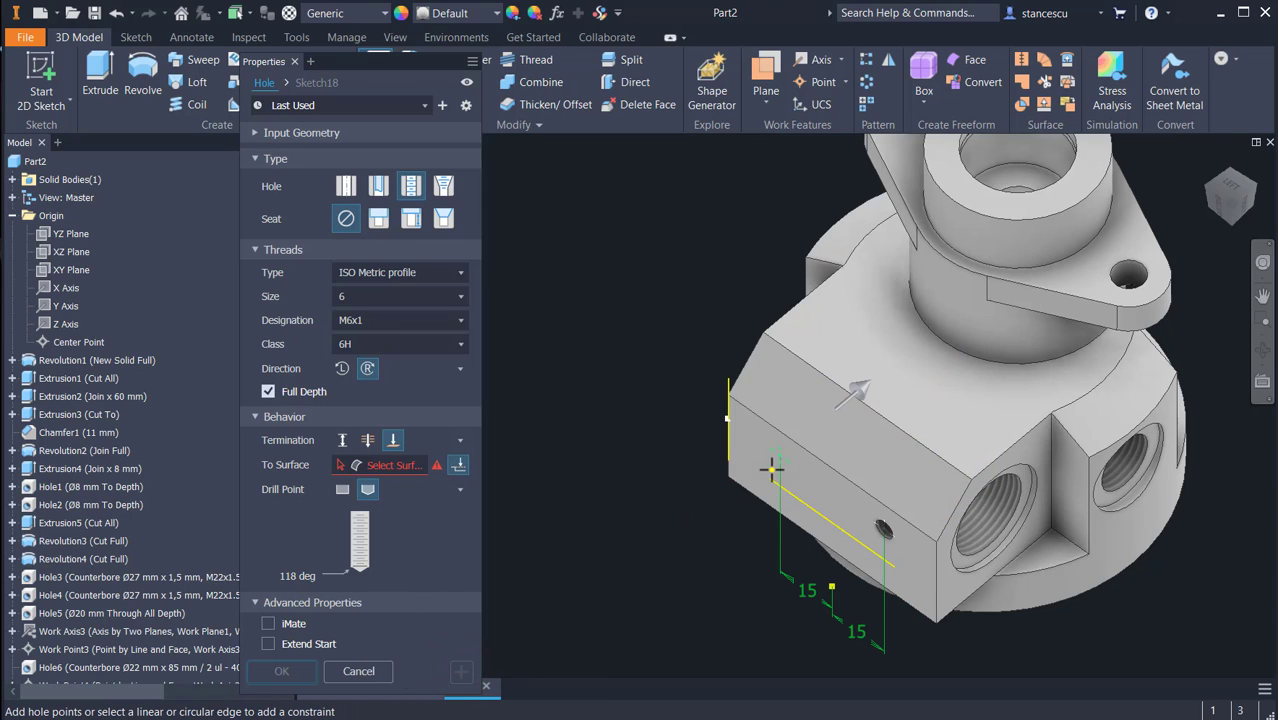
- Place a full-depth tapped M10x1.5 hole, size 10, on the other sketch point, end it at the internal bore surface, and apply it
click(780, 458)
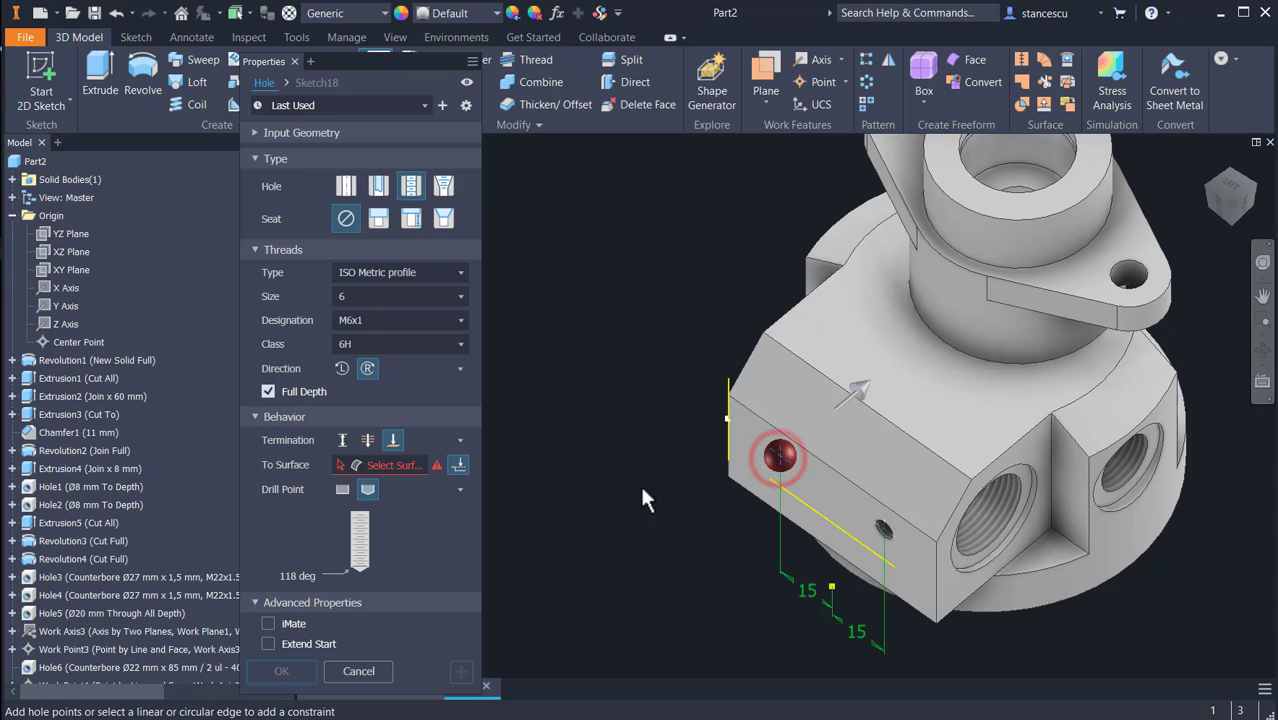
click(401, 296)
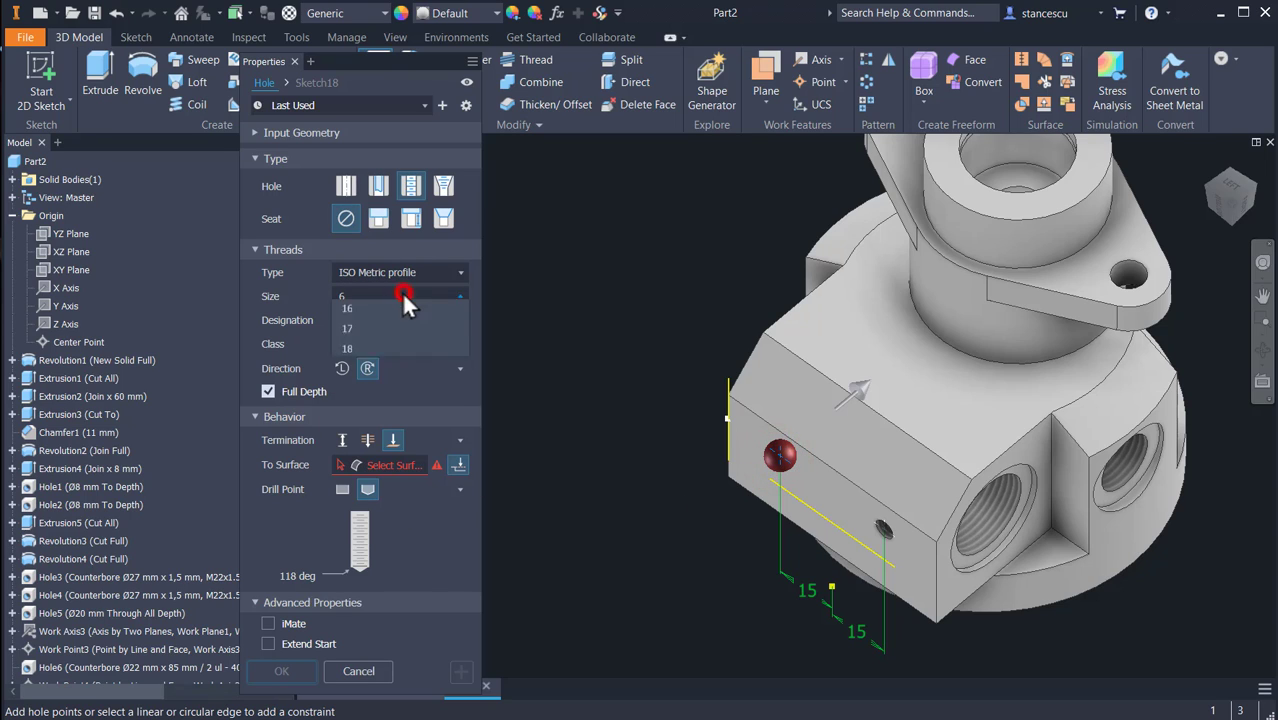
click(388, 400)
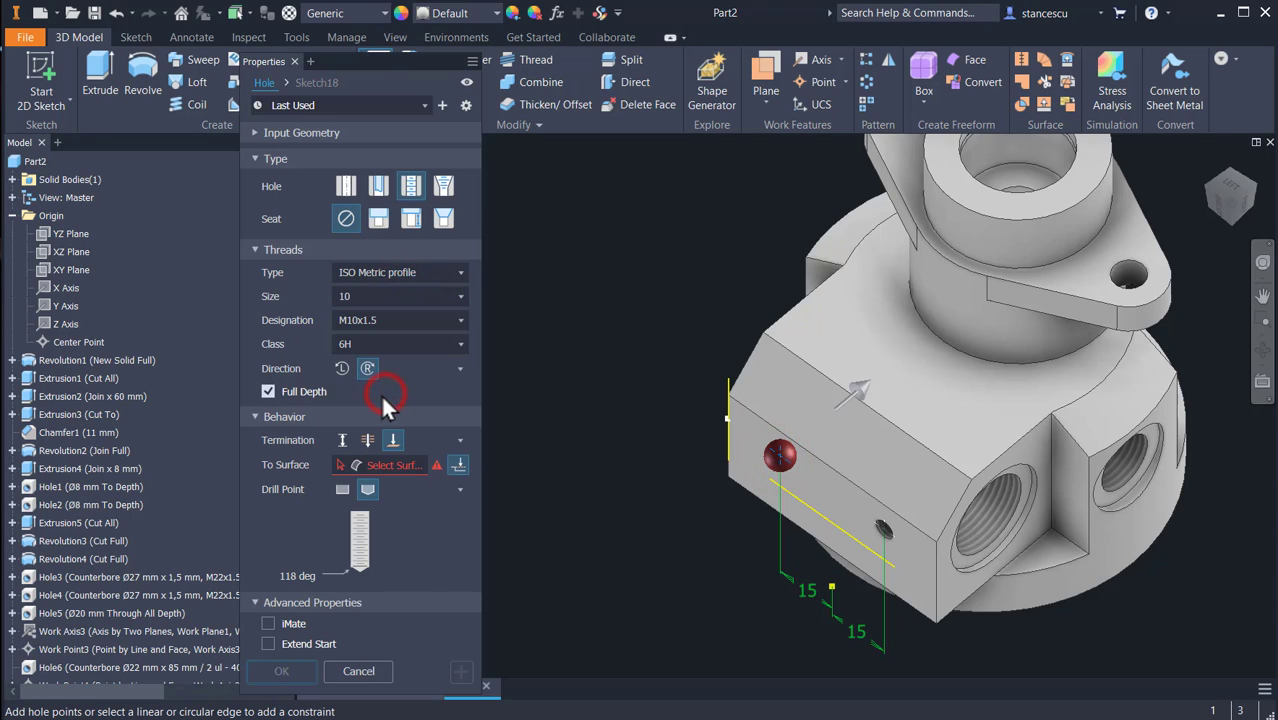
click(393, 464)
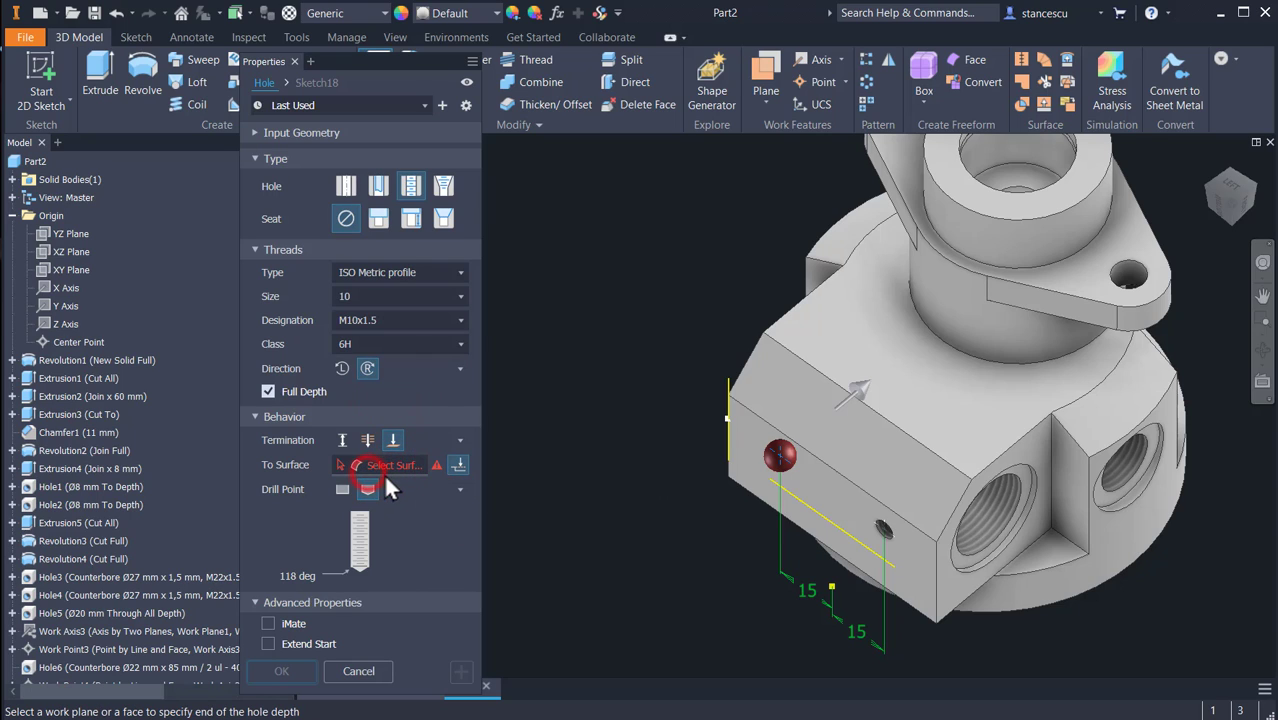
shift+middle_drag(966, 587, 908, 537)
click(903, 457)
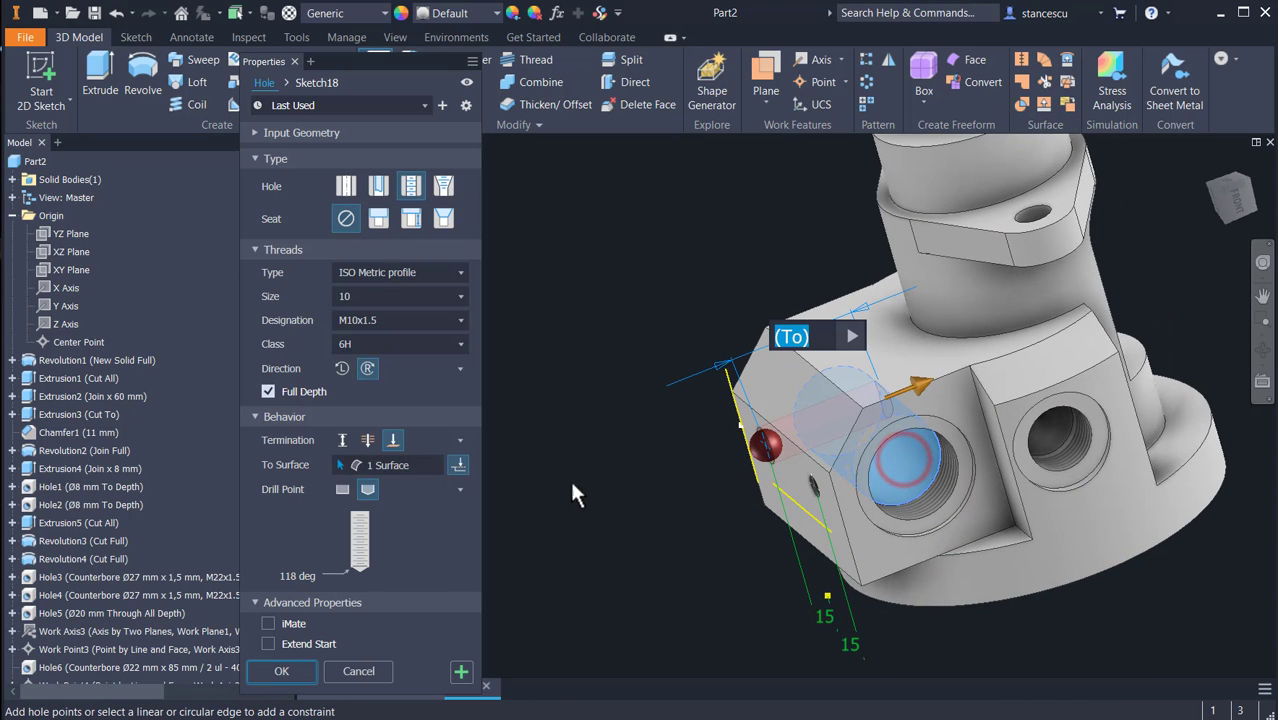
click(281, 671)
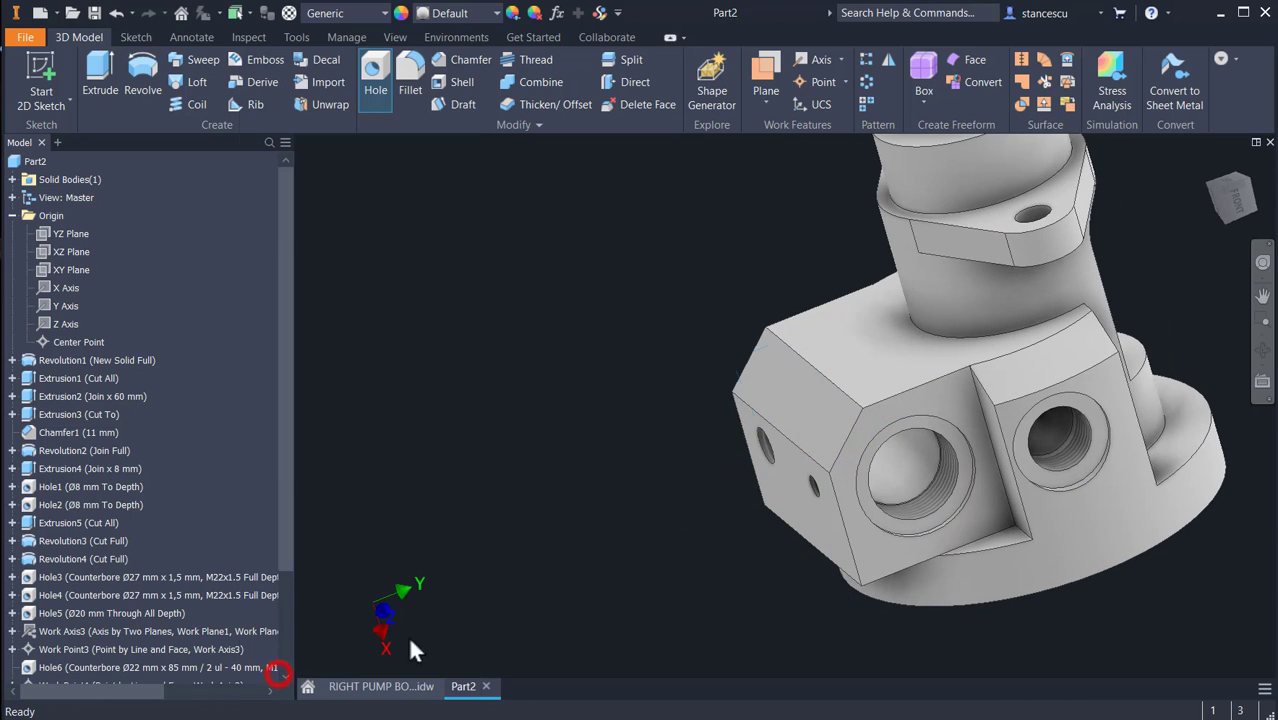
key(F6)
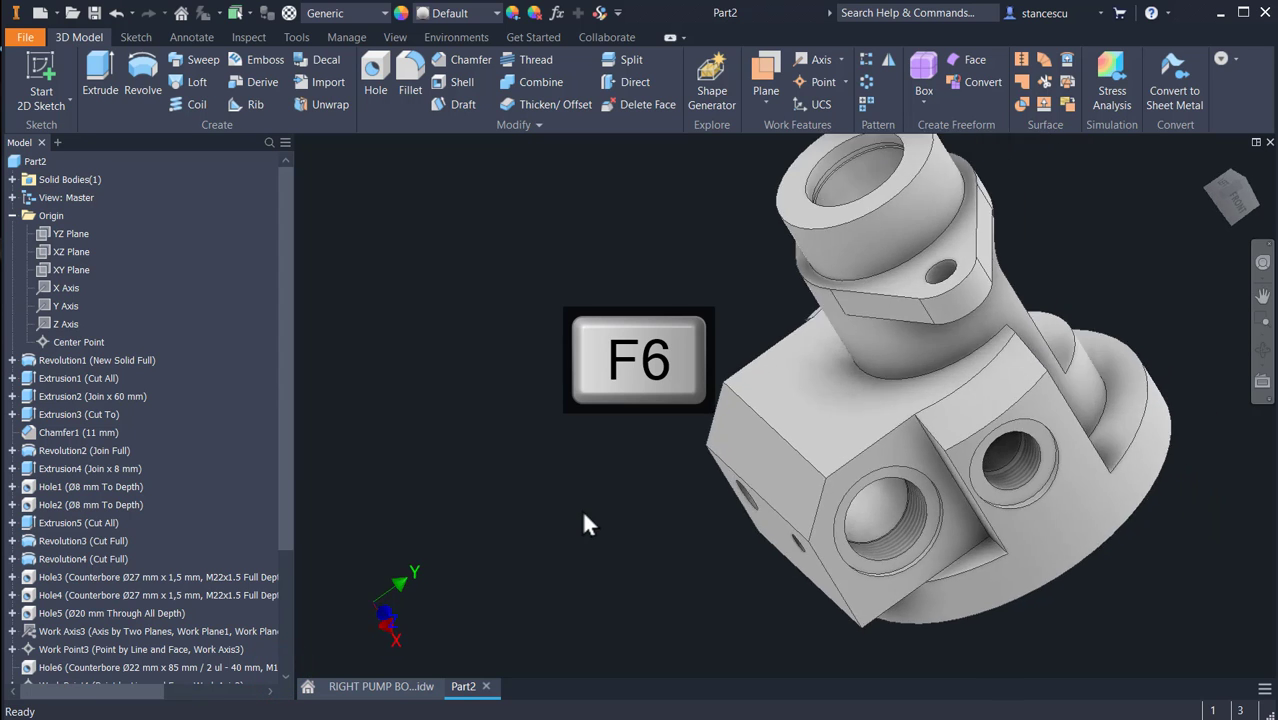
- Examine sections B-B and A-A of the right pump body drawing for the internal passages' diameters, depths and offsets
click(390, 687)
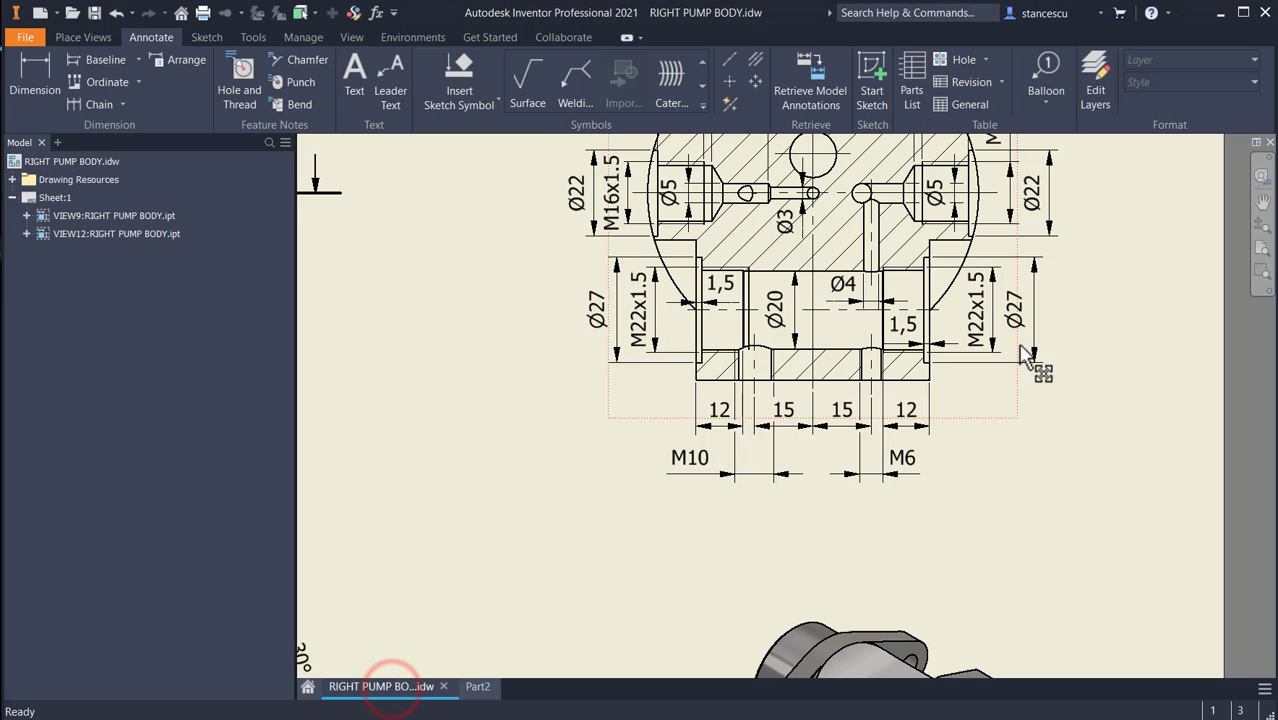
scroll(982, 365, up, 3)
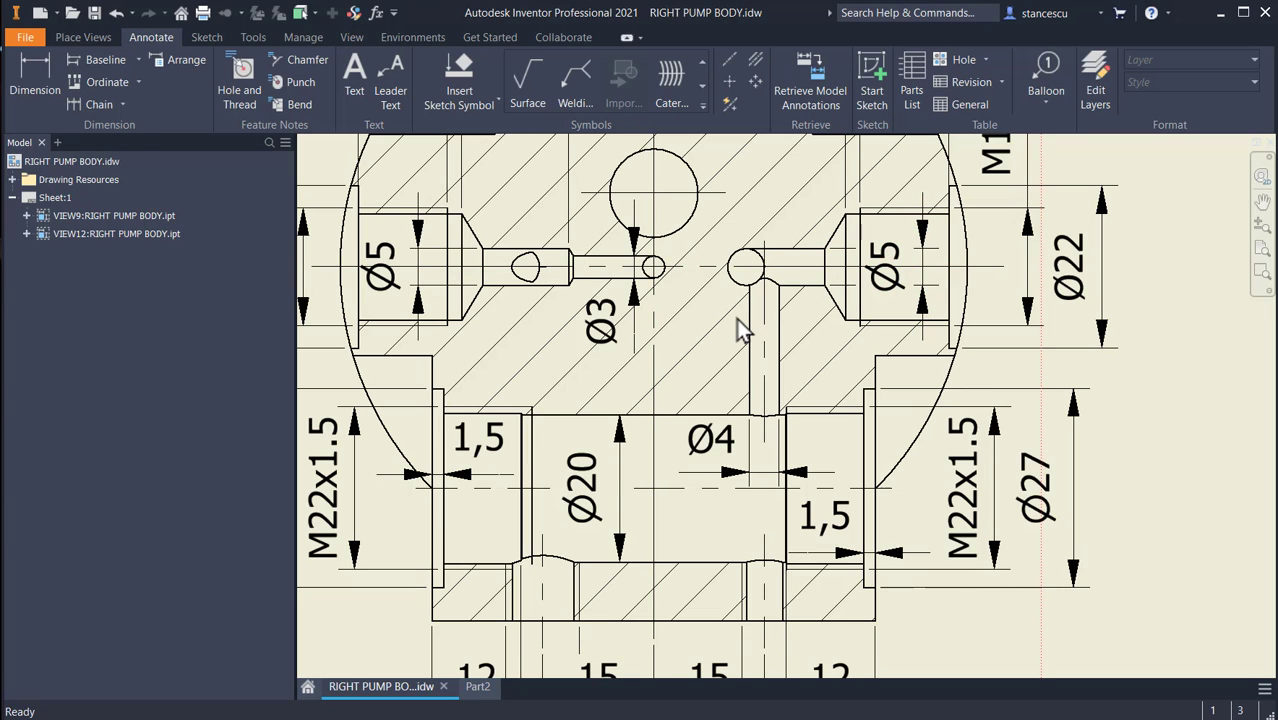
scroll(736, 319, down, 3)
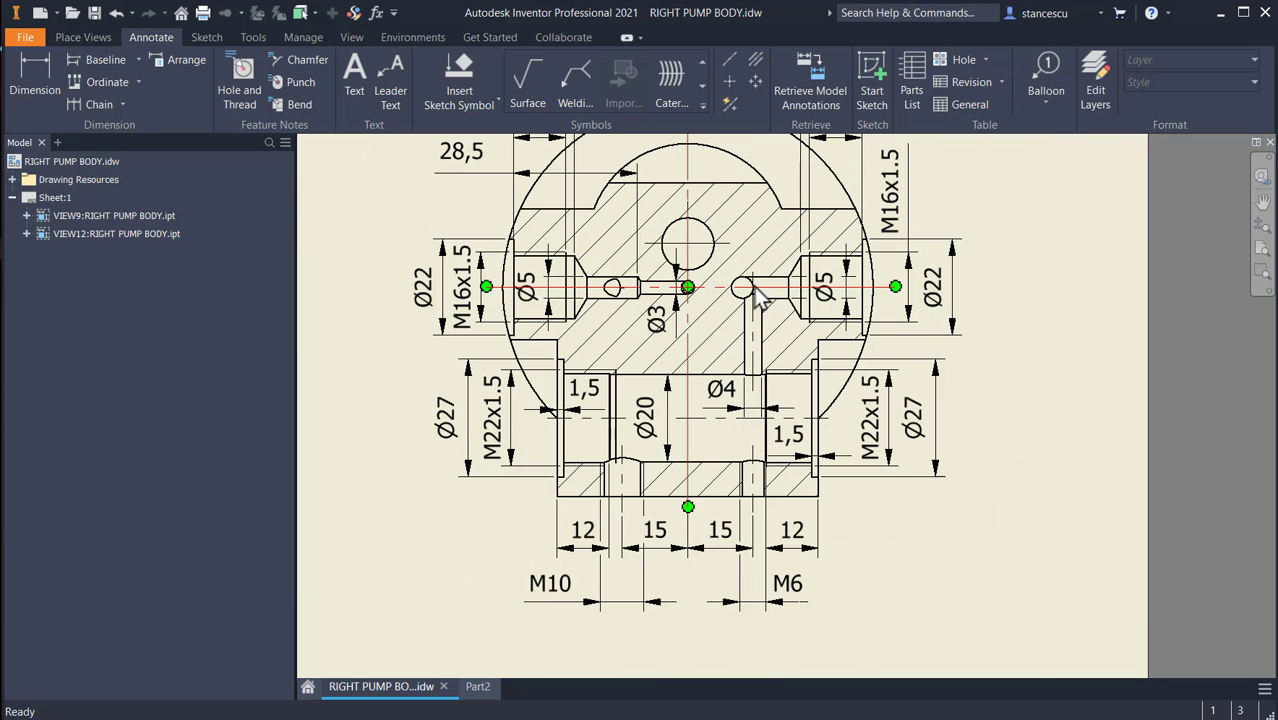
scroll(850, 562, down, 3)
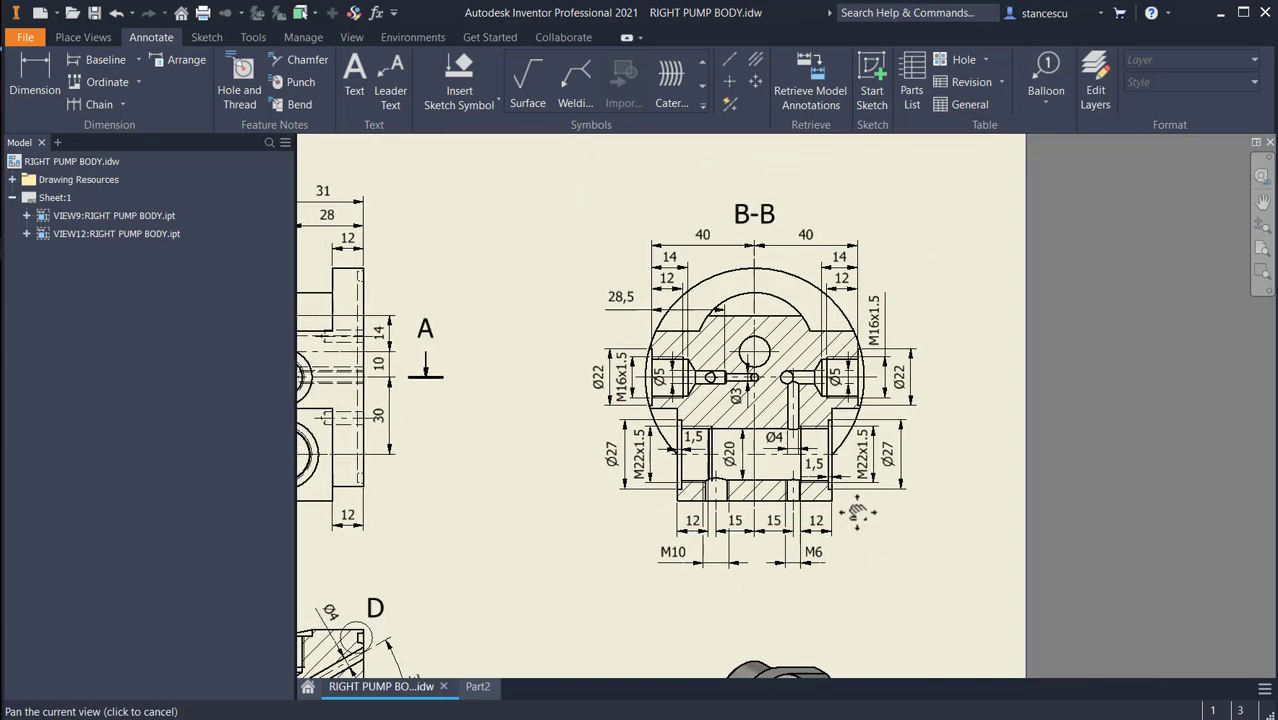
mouse_move(857, 512)
middle_down()
mouse_move(921, 403)
mouse_move(961, 249)
mouse_move(1066, 195)
middle_up()
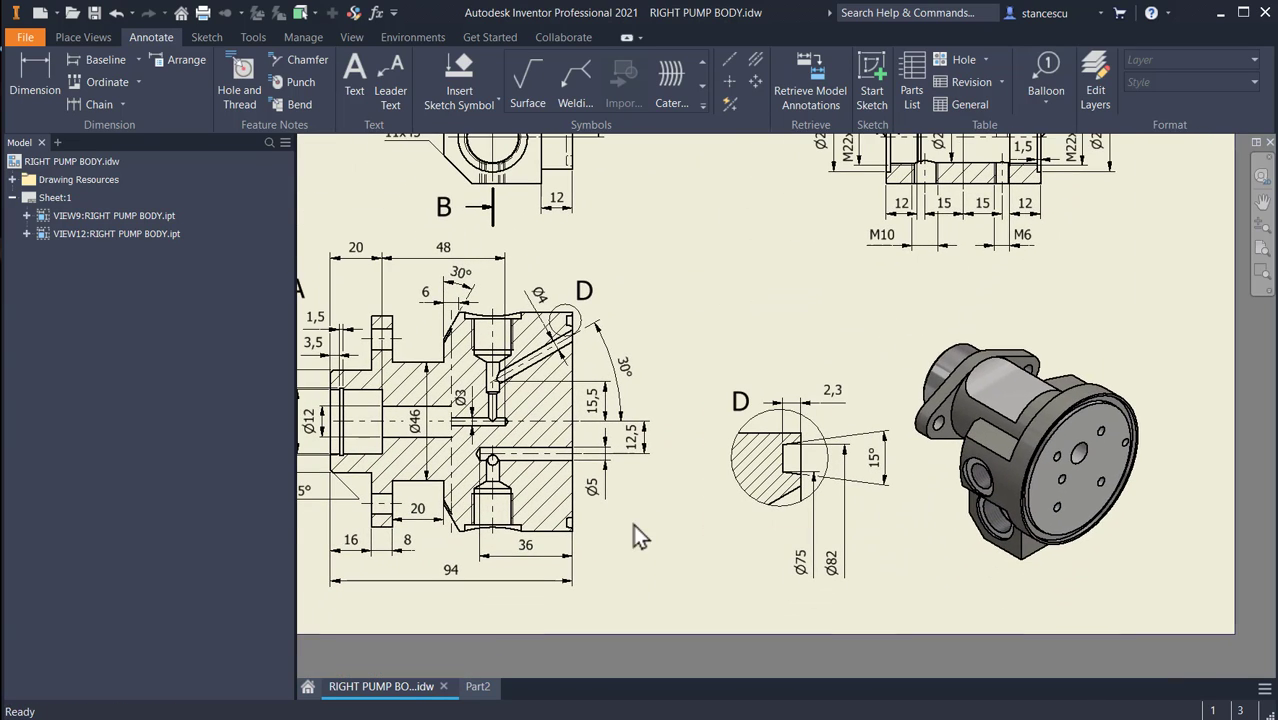
middle_drag(593, 500, 725, 465)
scroll(727, 470, up, 3)
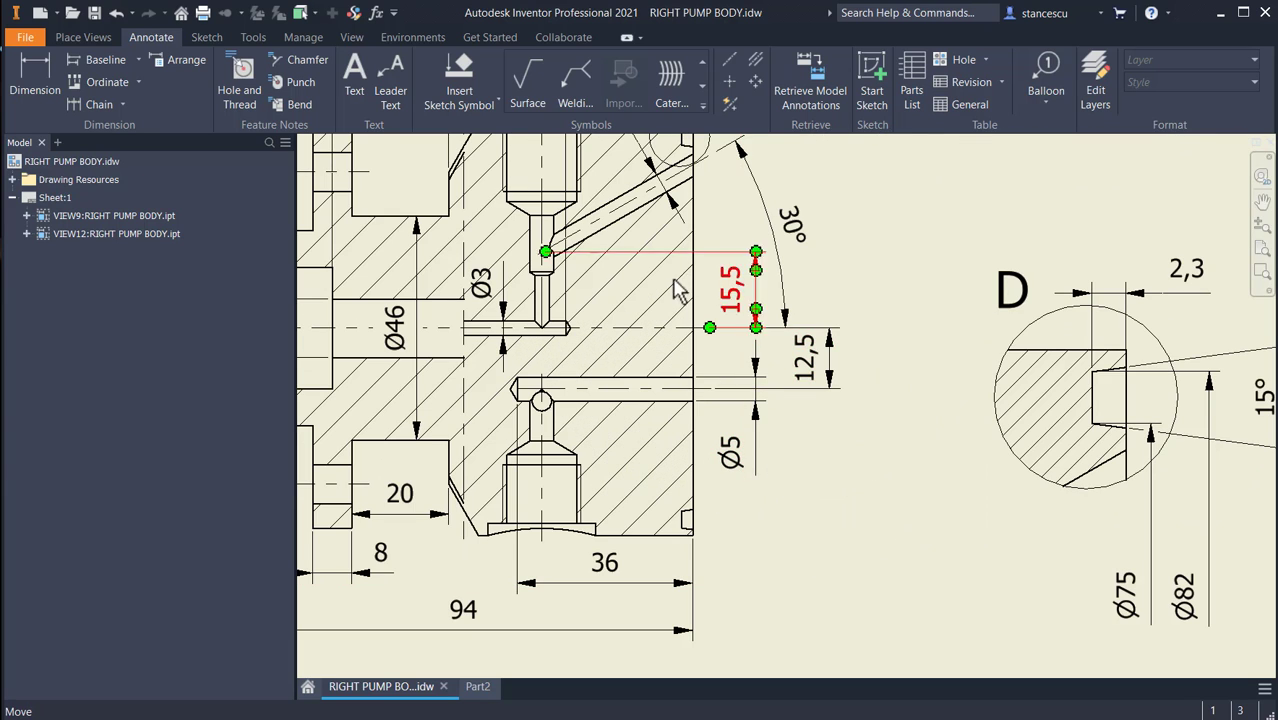
scroll(782, 472, down, 3)
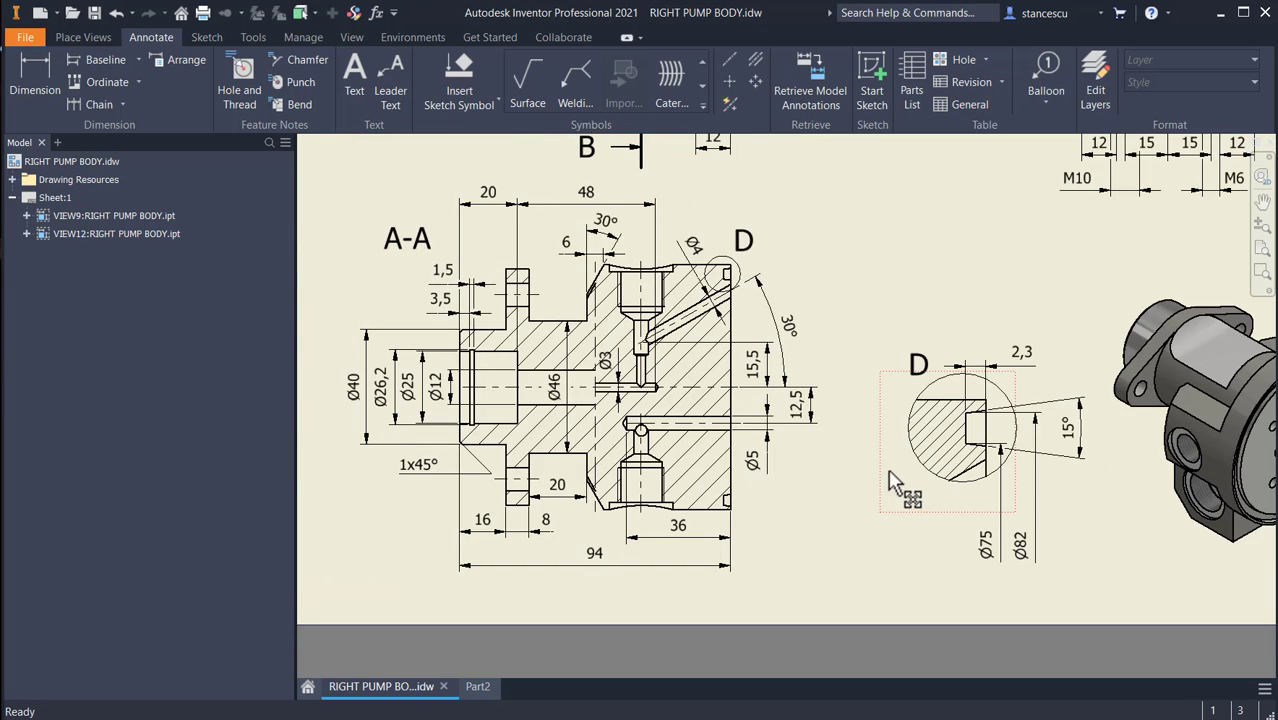
mouse_move(903, 482)
middle_down()
mouse_move(697, 482)
mouse_move(840, 455)
middle_up()
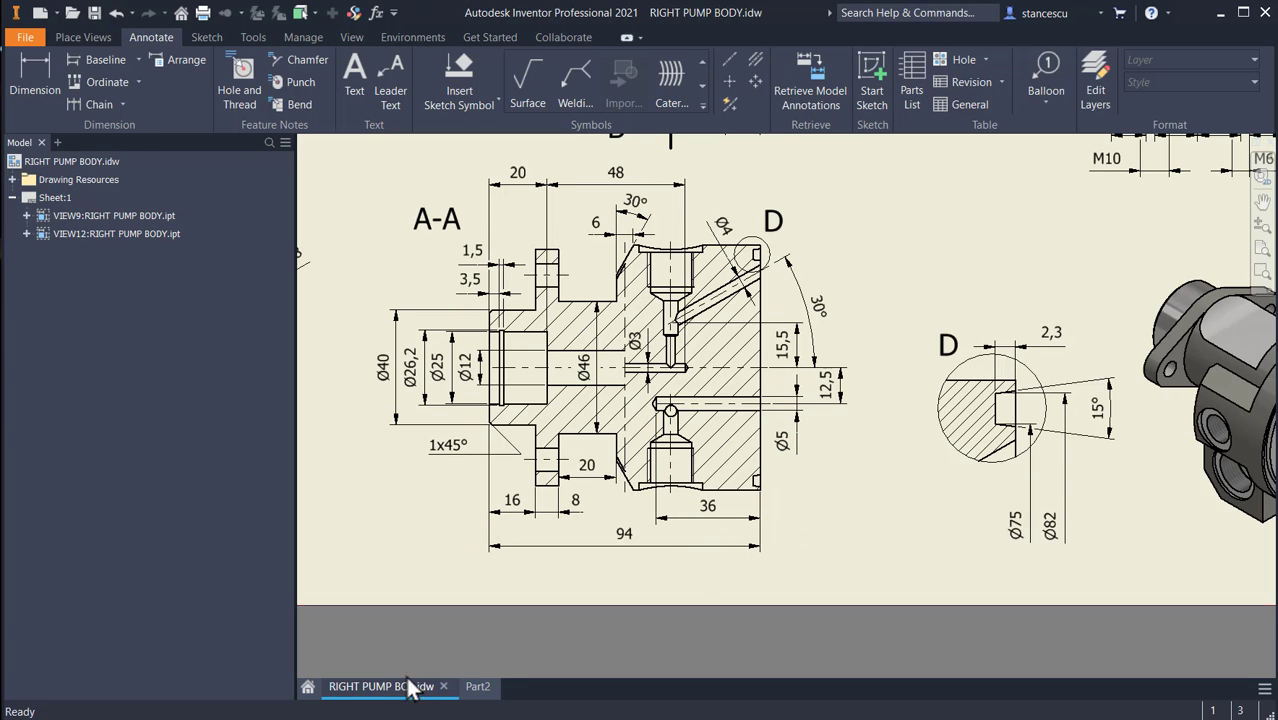
- In the Part2 model, start a sketch on the flat circular end face and place a point about 12.7 mm beside its centre
click(478, 688)
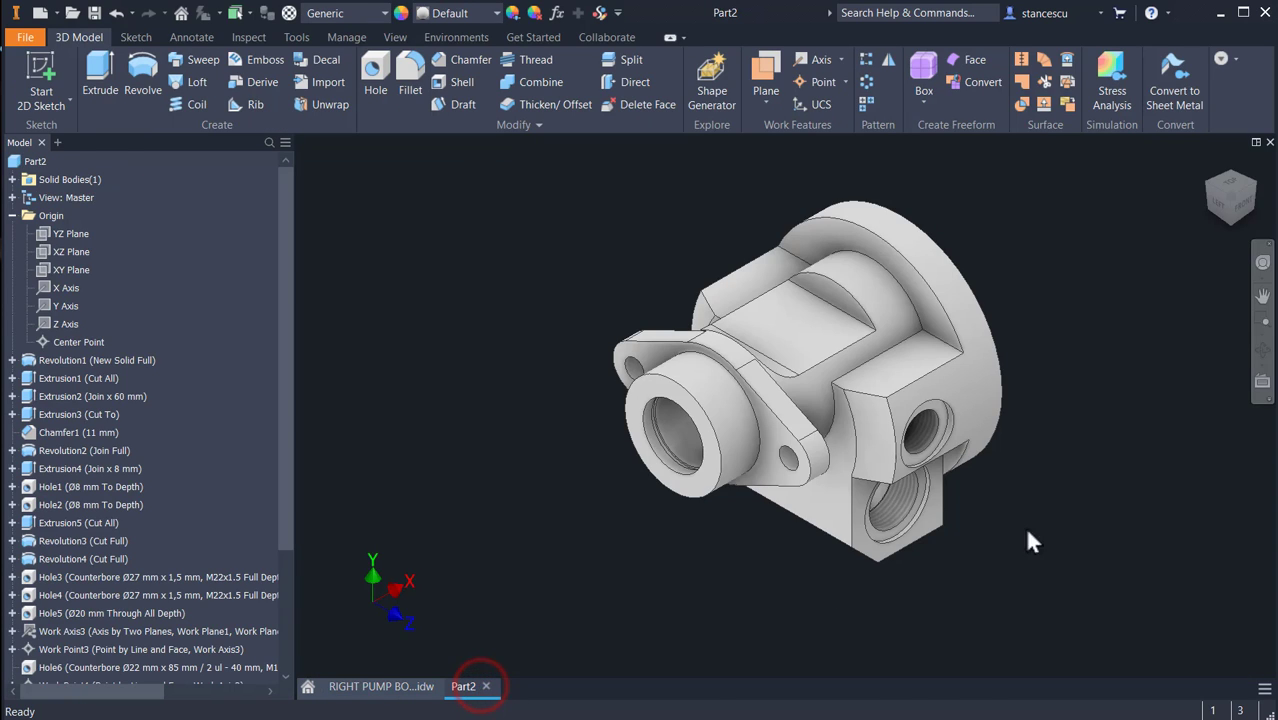
shift+middle_drag(1130, 517, 755, 453)
click(748, 441)
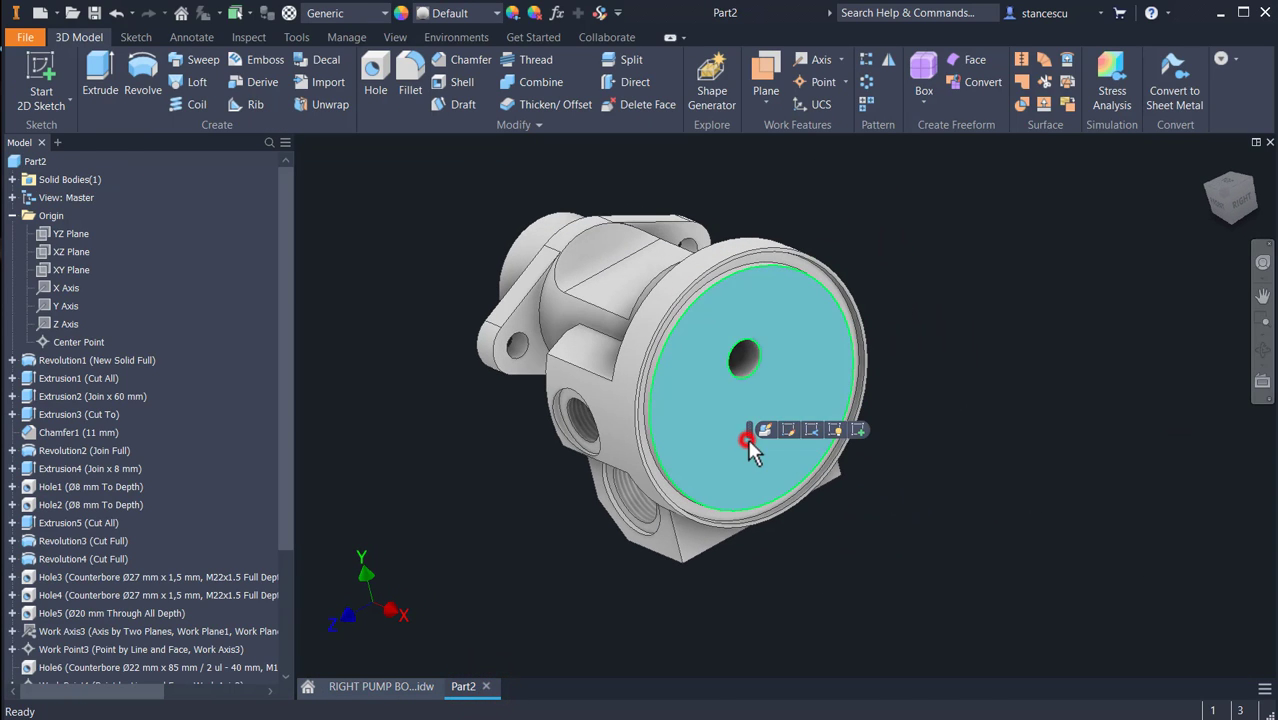
click(853, 430)
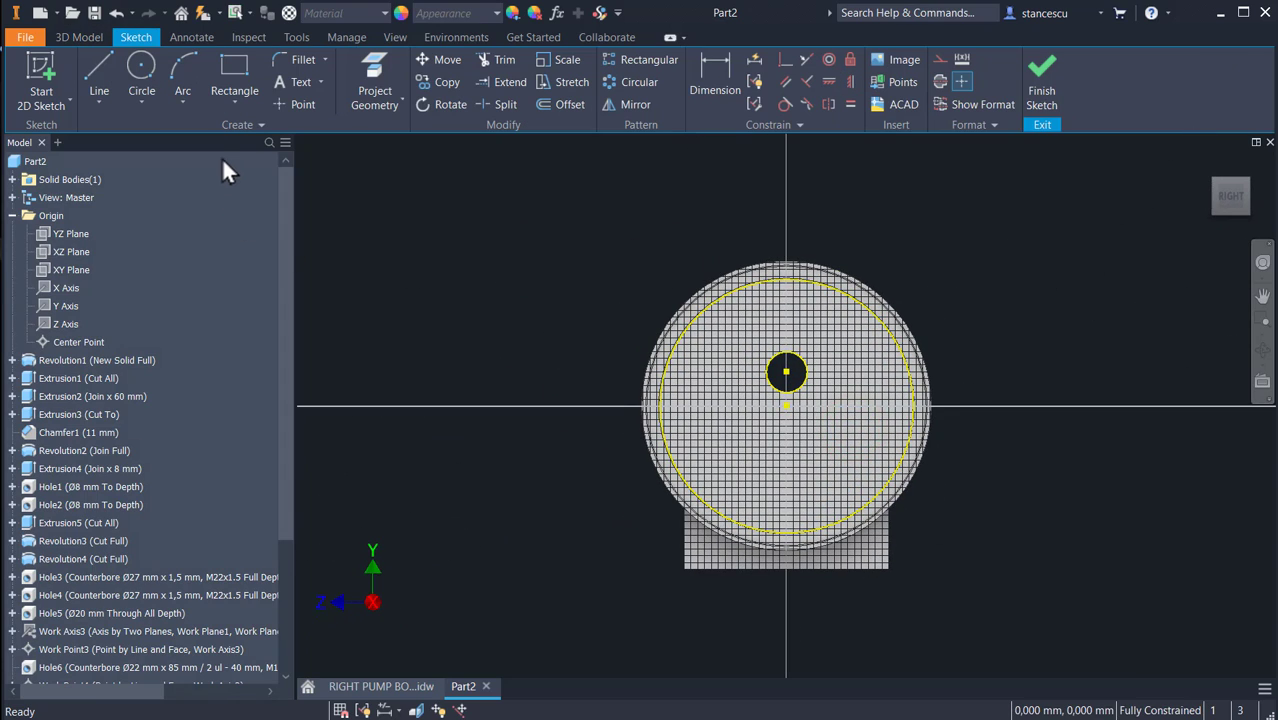
click(283, 105)
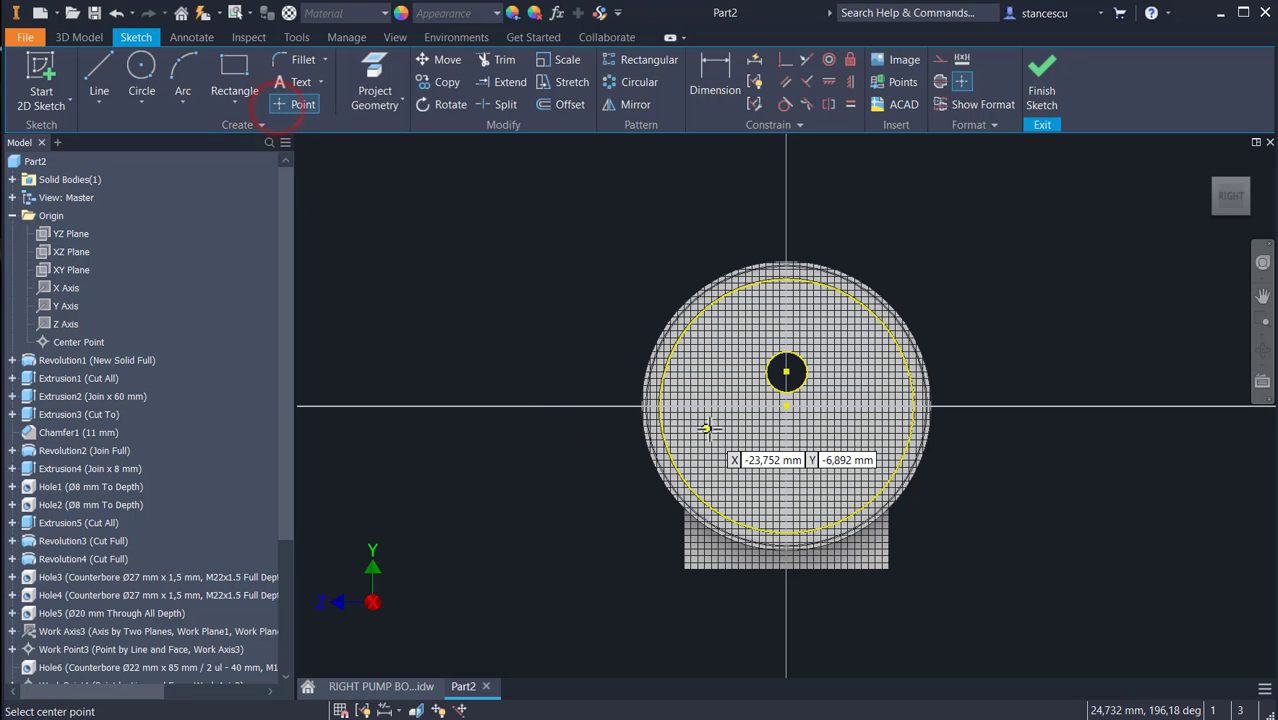
click(744, 405)
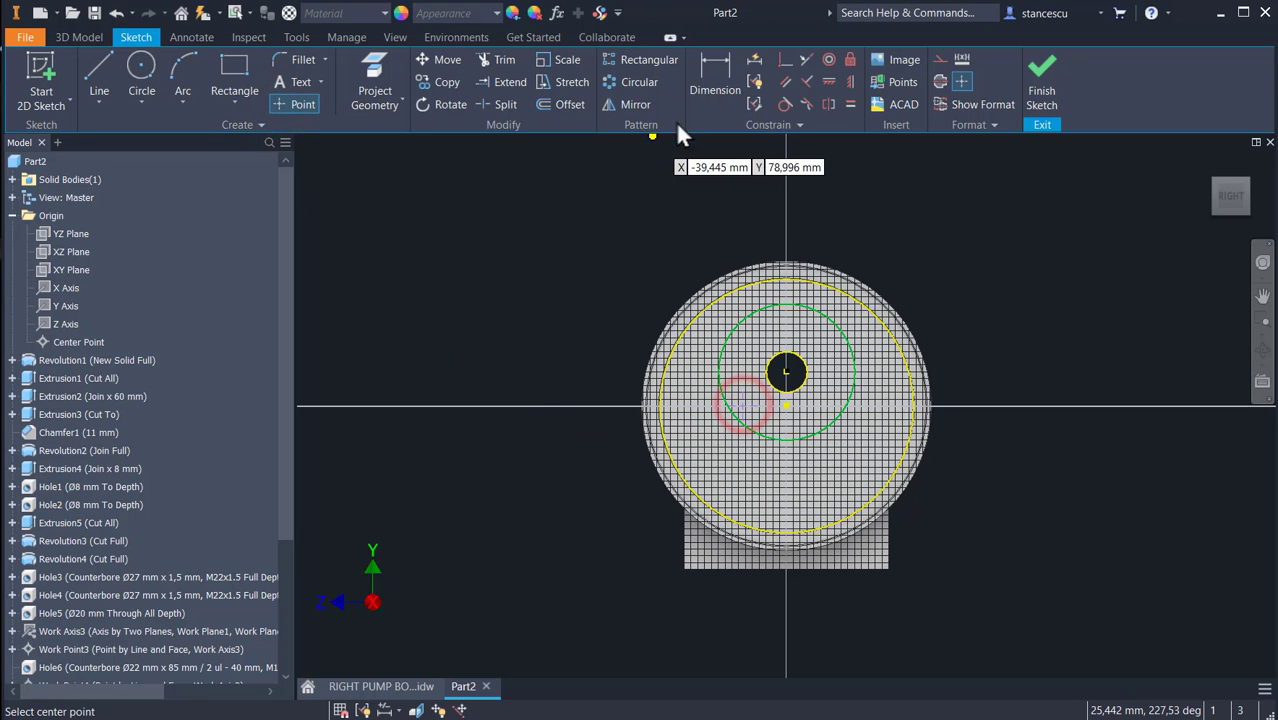
- Dimension the point's horizontal distance from the face centre as 12.5 mm
click(715, 68)
click(740, 405)
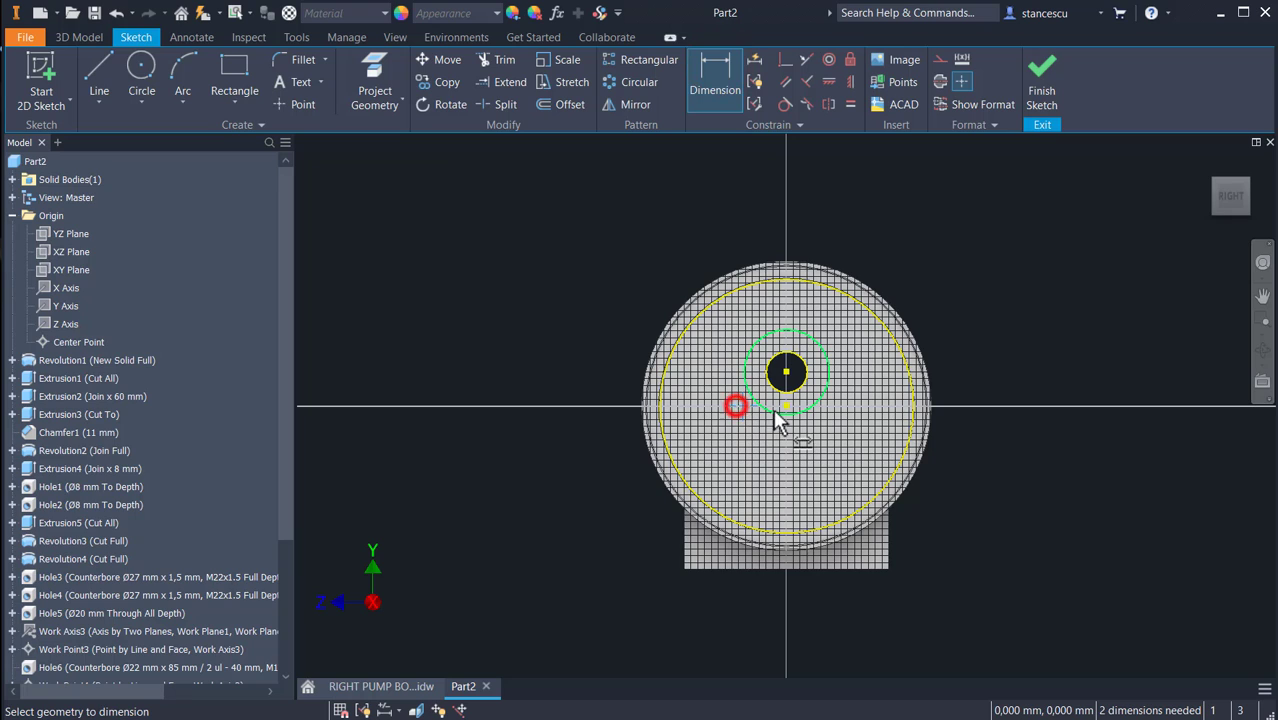
click(783, 408)
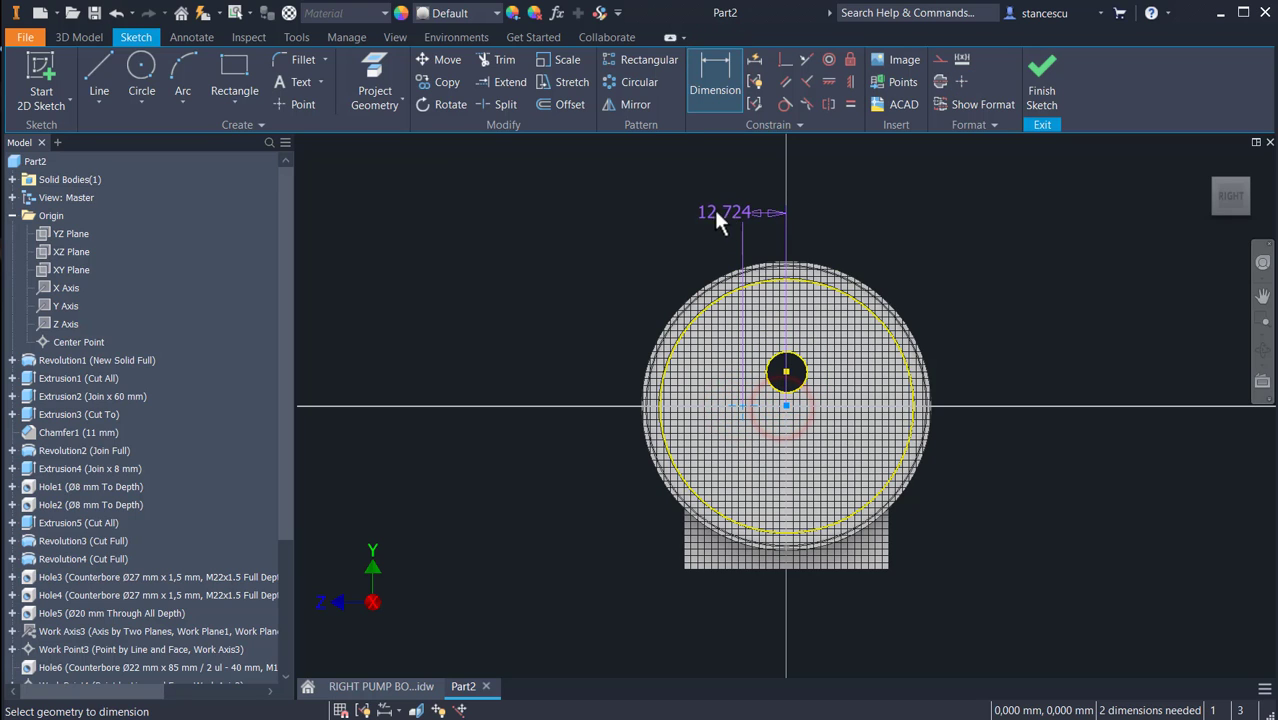
click(708, 203)
text(12.5)
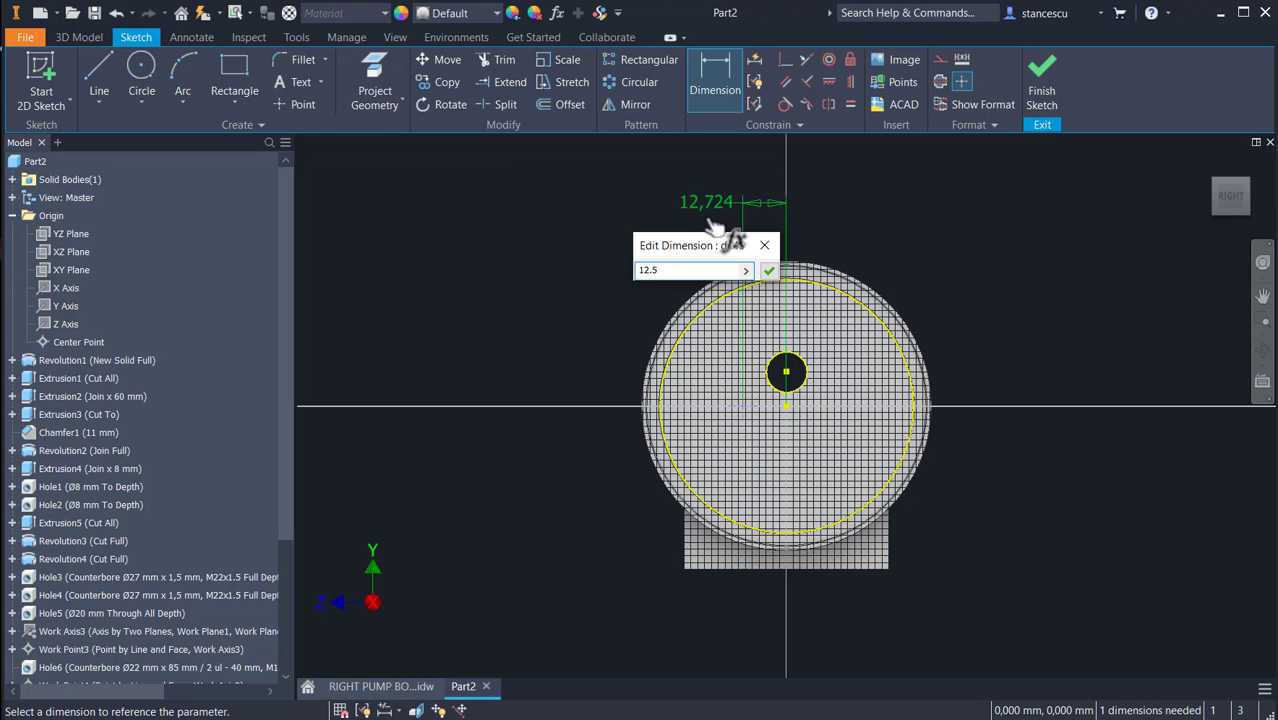
key(Return)
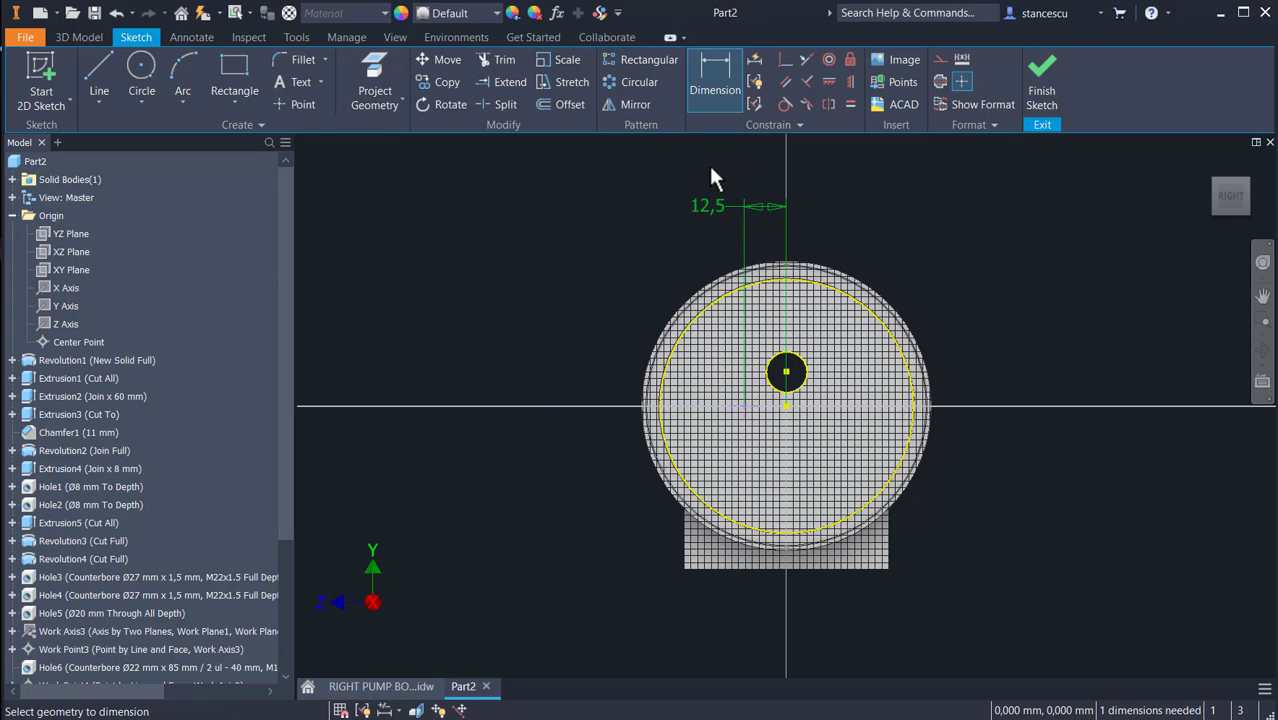
- Align the point with the face centre using a Horizontal constraint, and finish the sketch
click(827, 81)
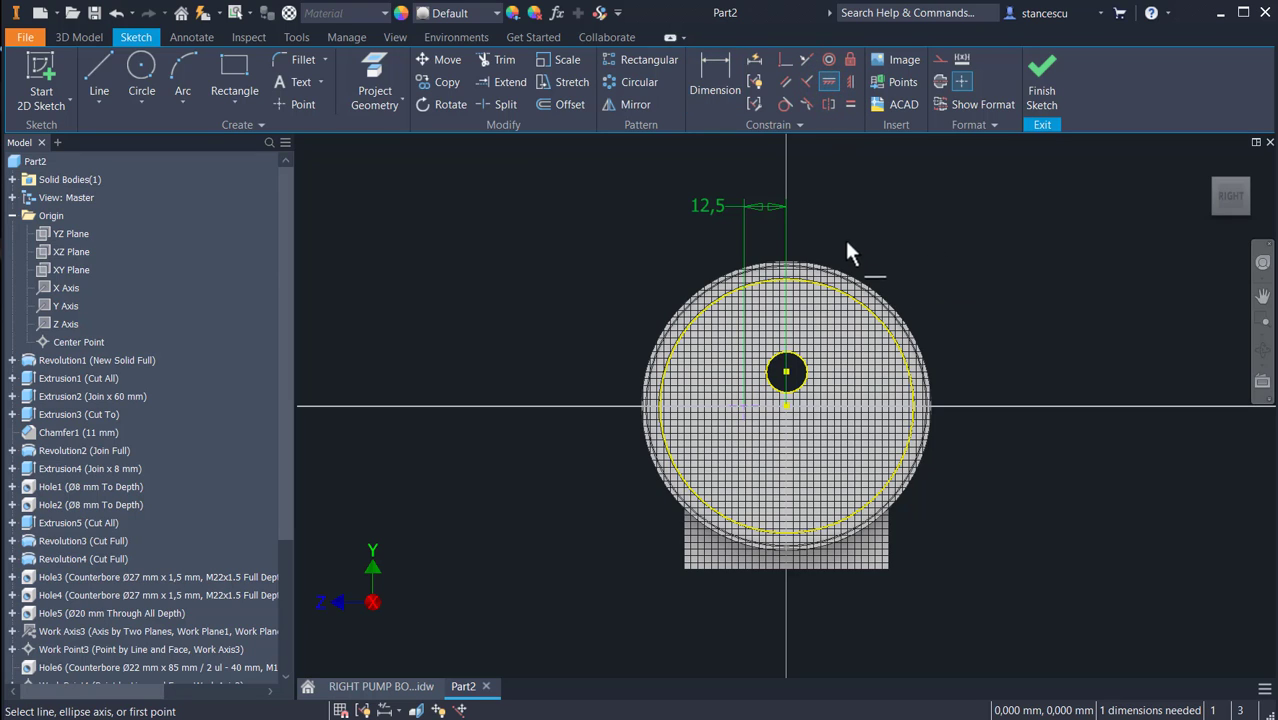
click(743, 418)
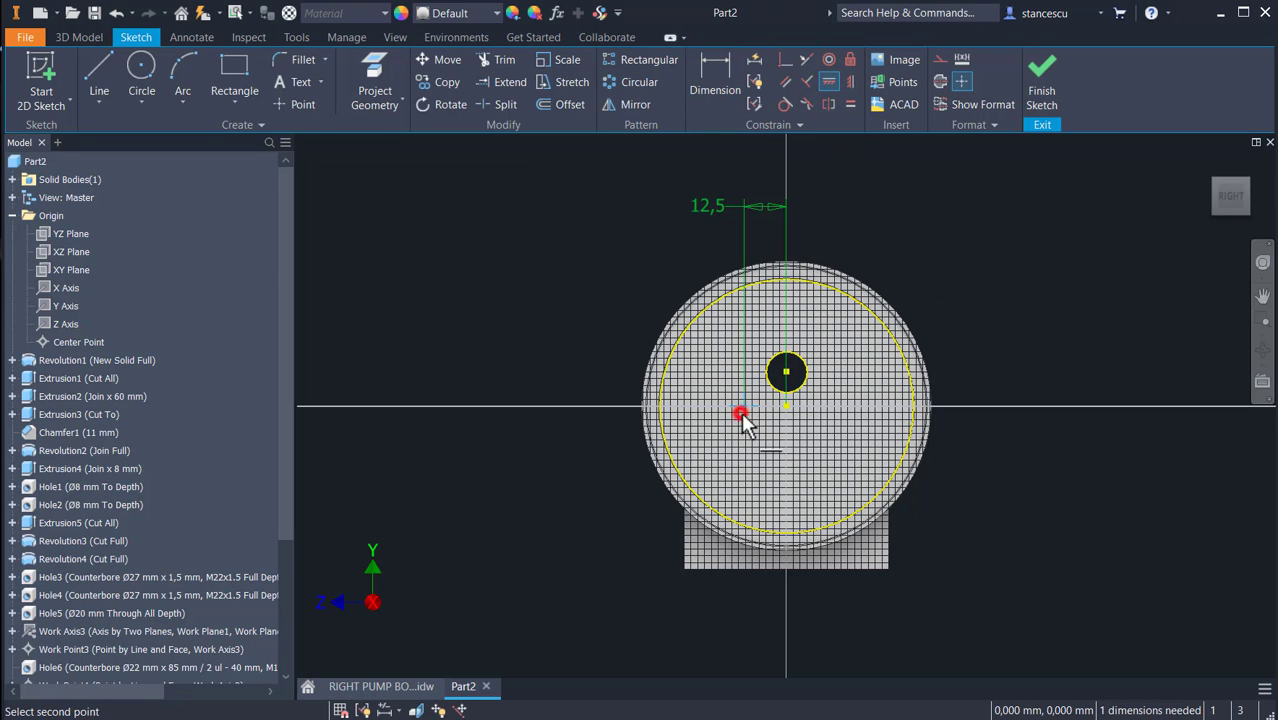
click(788, 407)
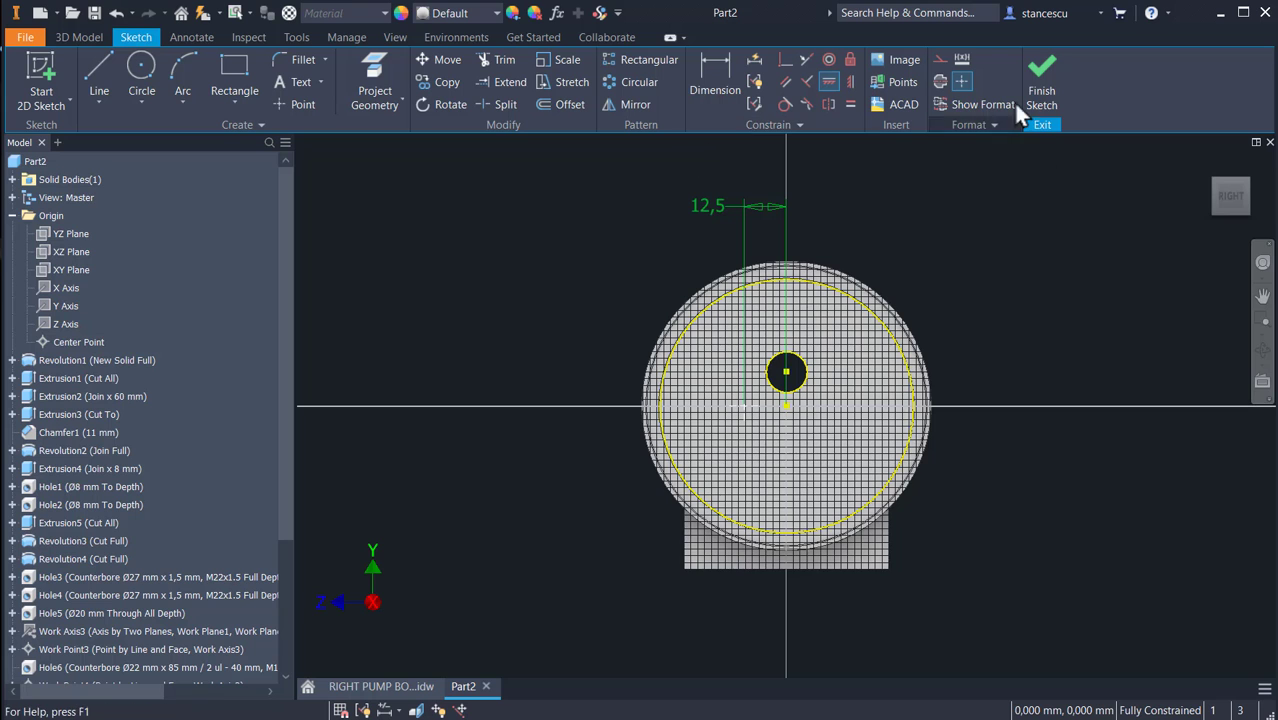
click(1041, 70)
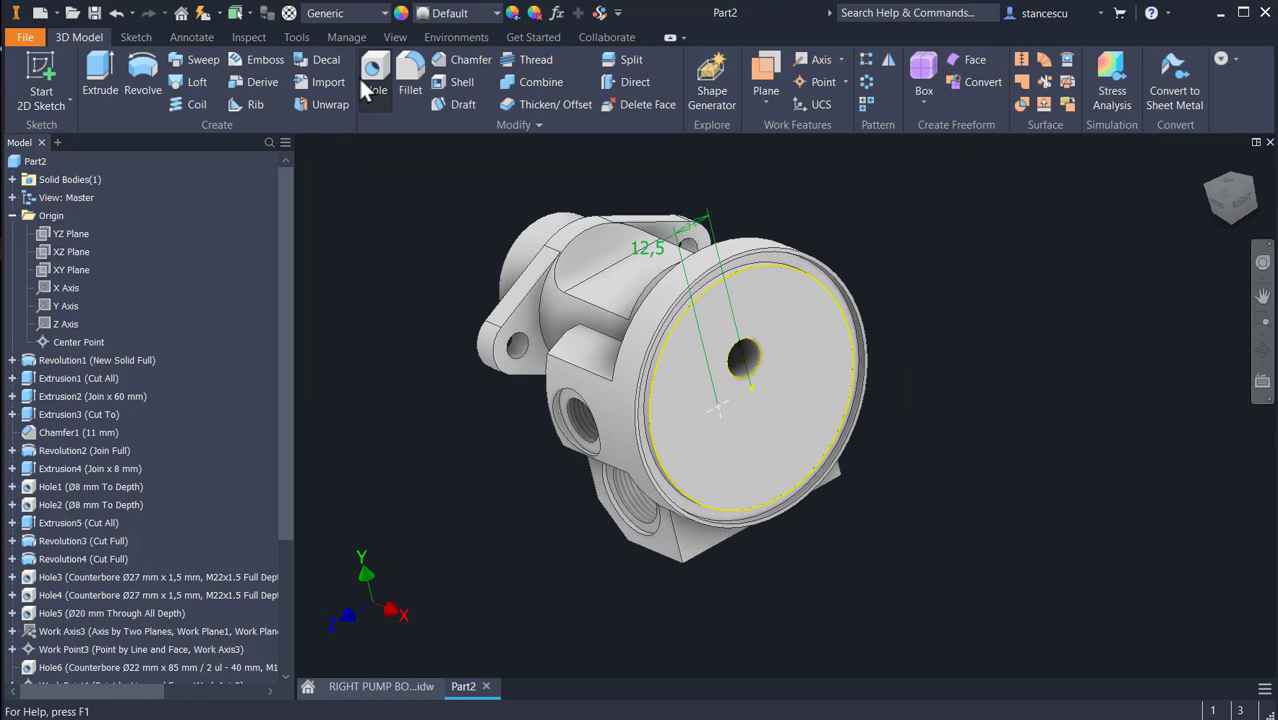
- Create a simple hole without threads on the sketch point, 3 mm in diameter and 36 mm deep
click(366, 90)
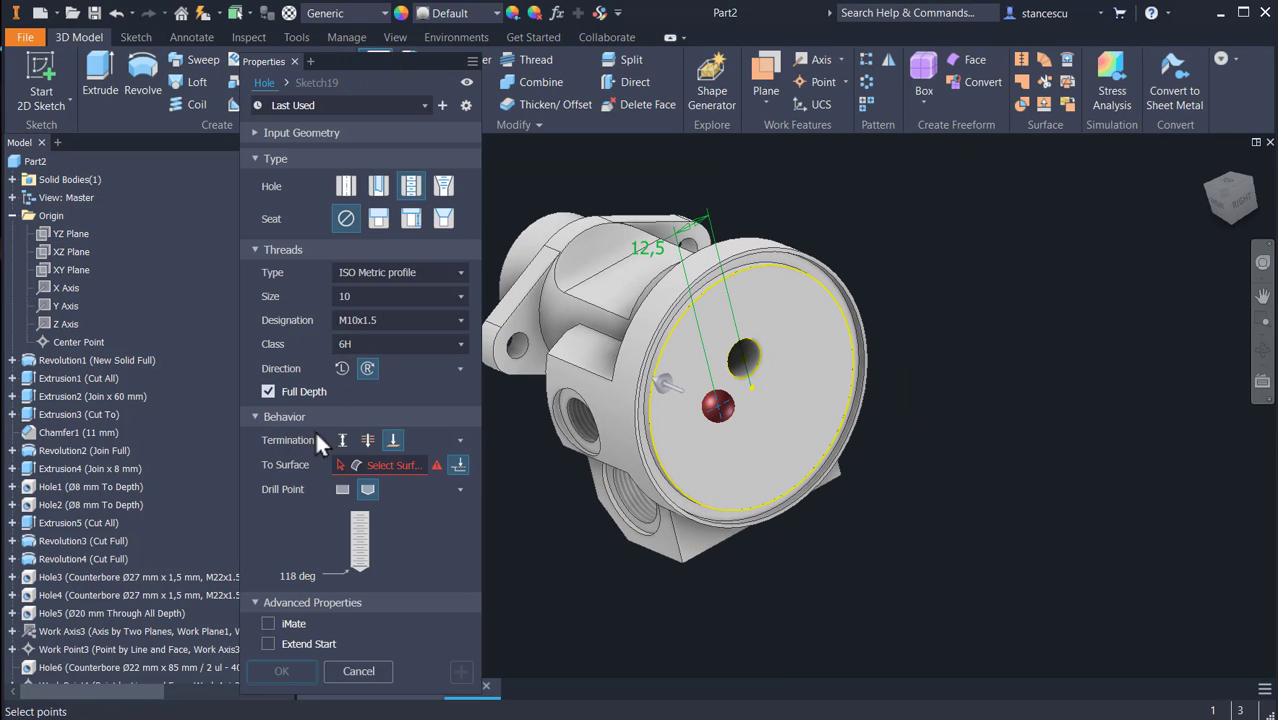
click(342, 440)
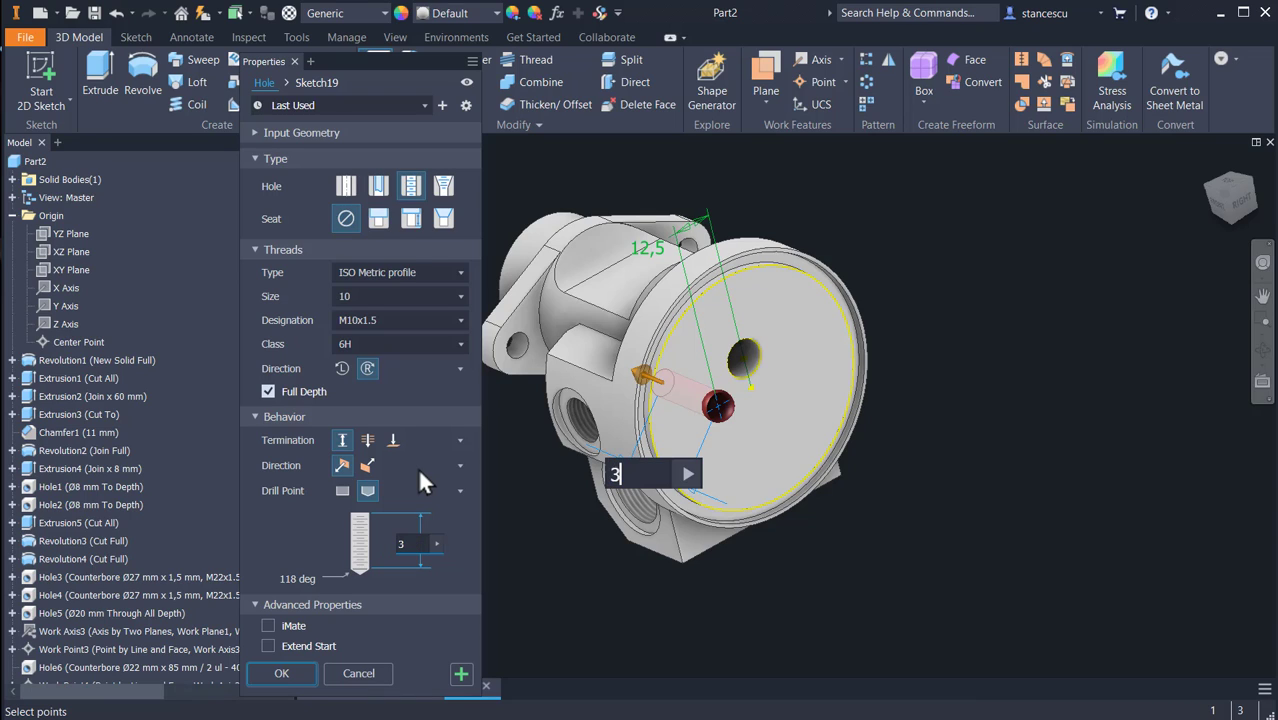
text(36)
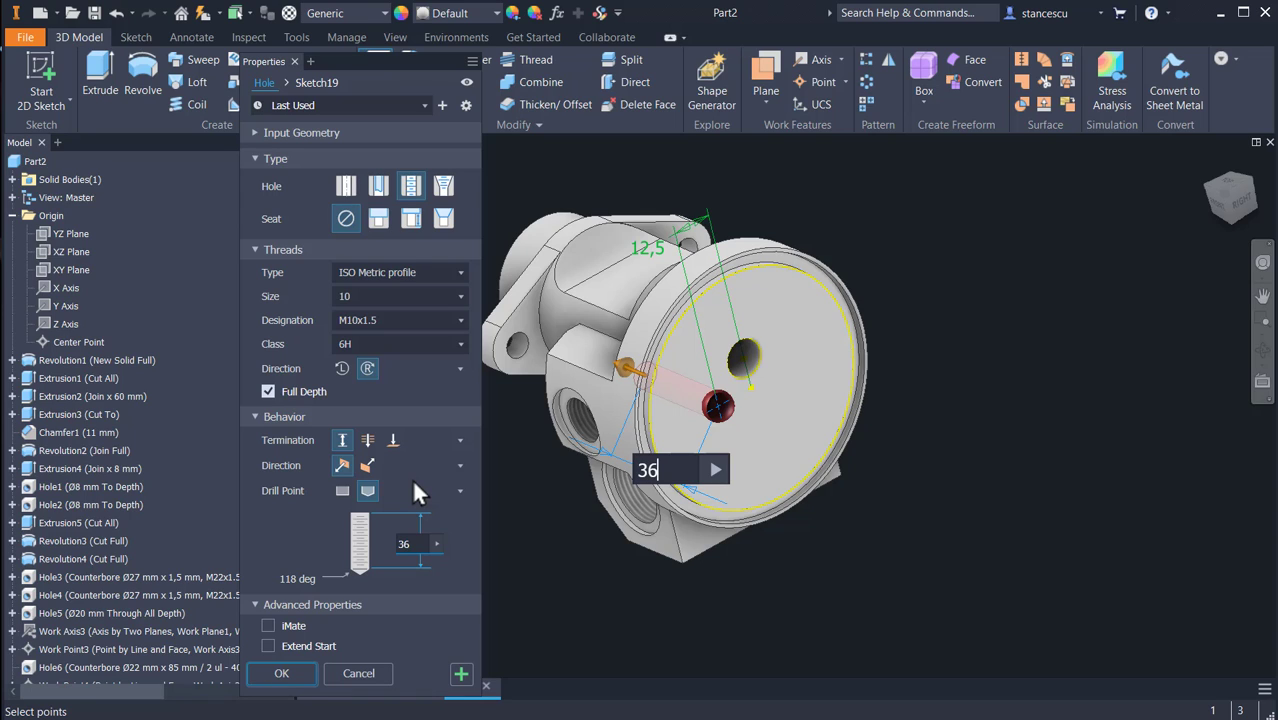
click(345, 185)
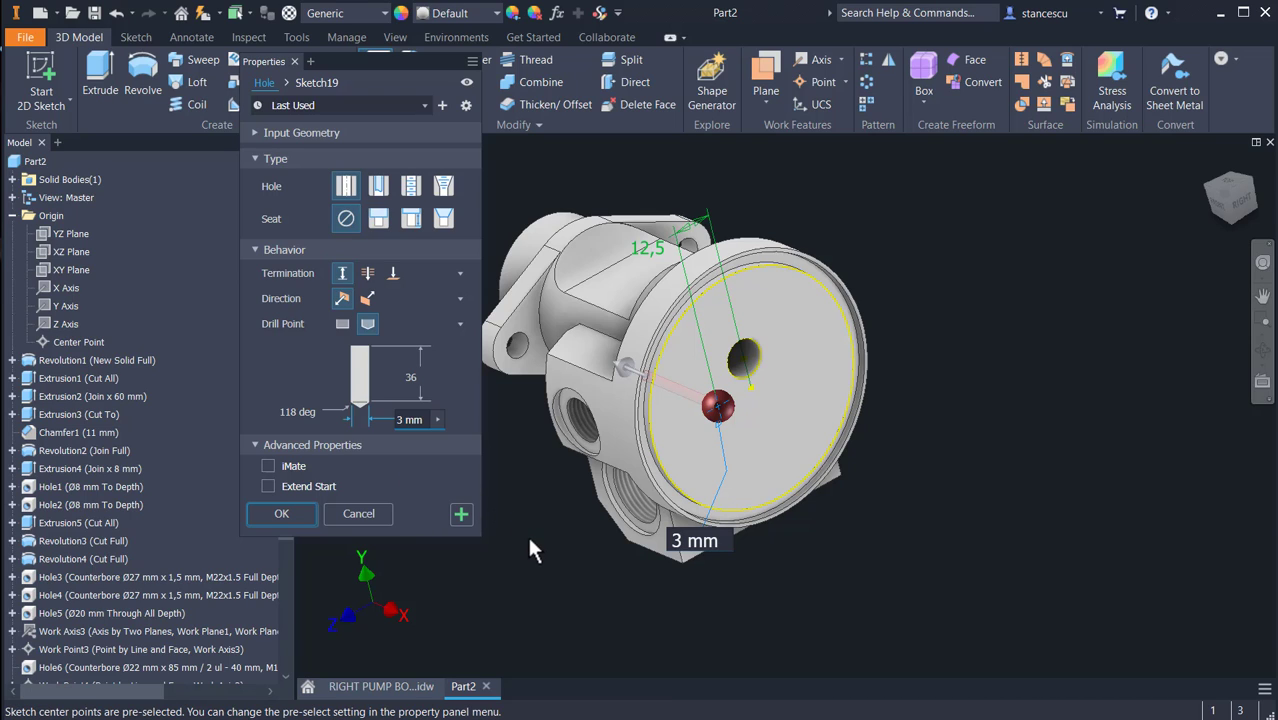
click(276, 518)
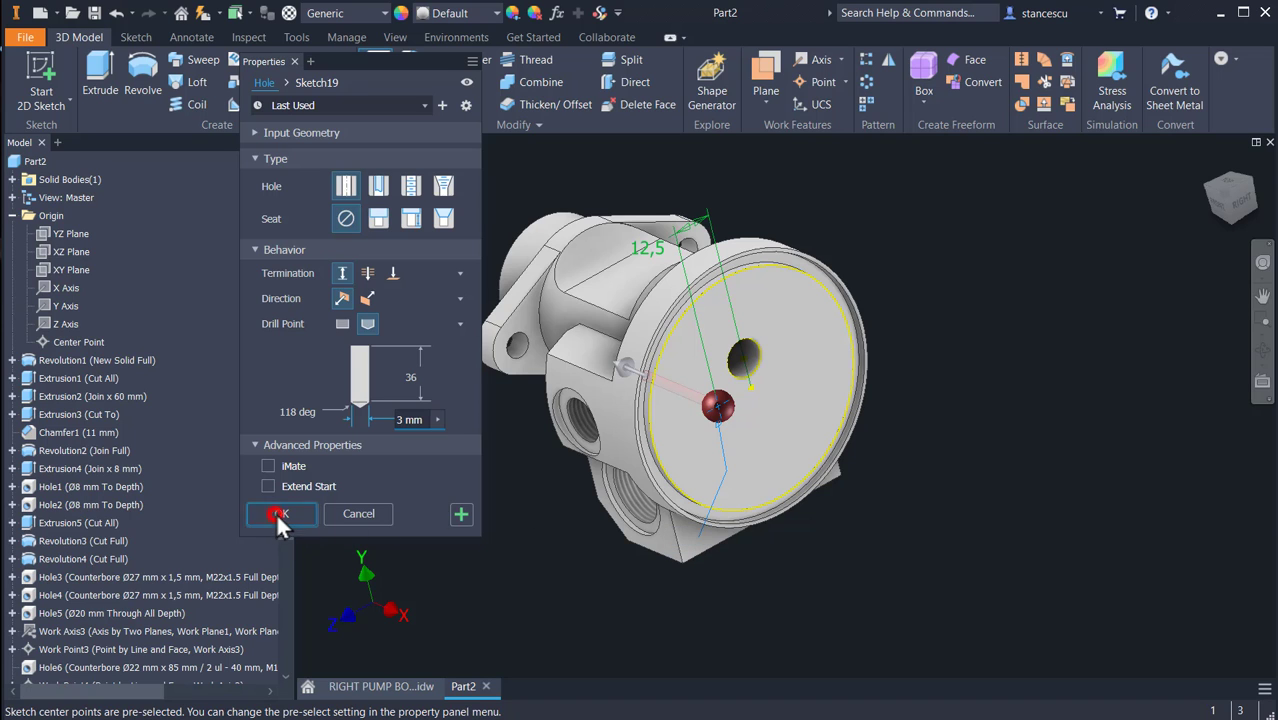
- Check the passages in the RIGHT PUMP BODY drawing and set the Part2 model's 36 mm deep end-face hole to 5 mm diameter
shift+middle_drag(456, 519, 521, 497)
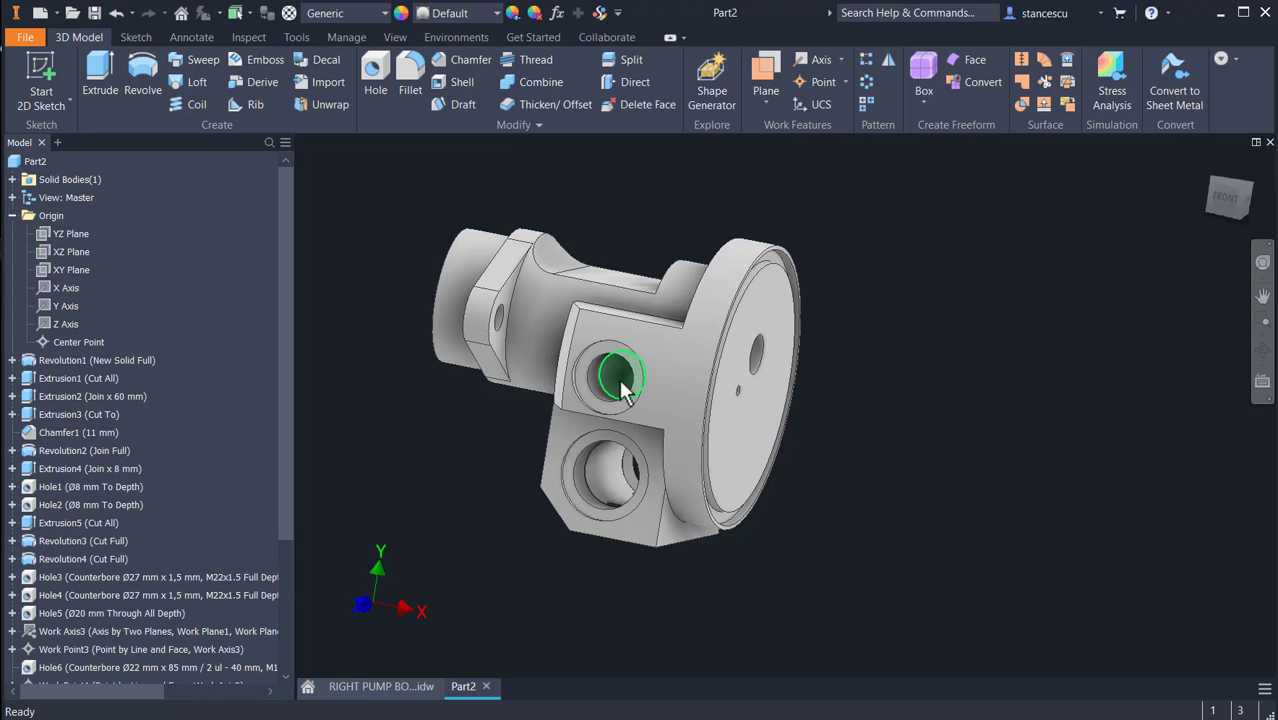
click(416, 686)
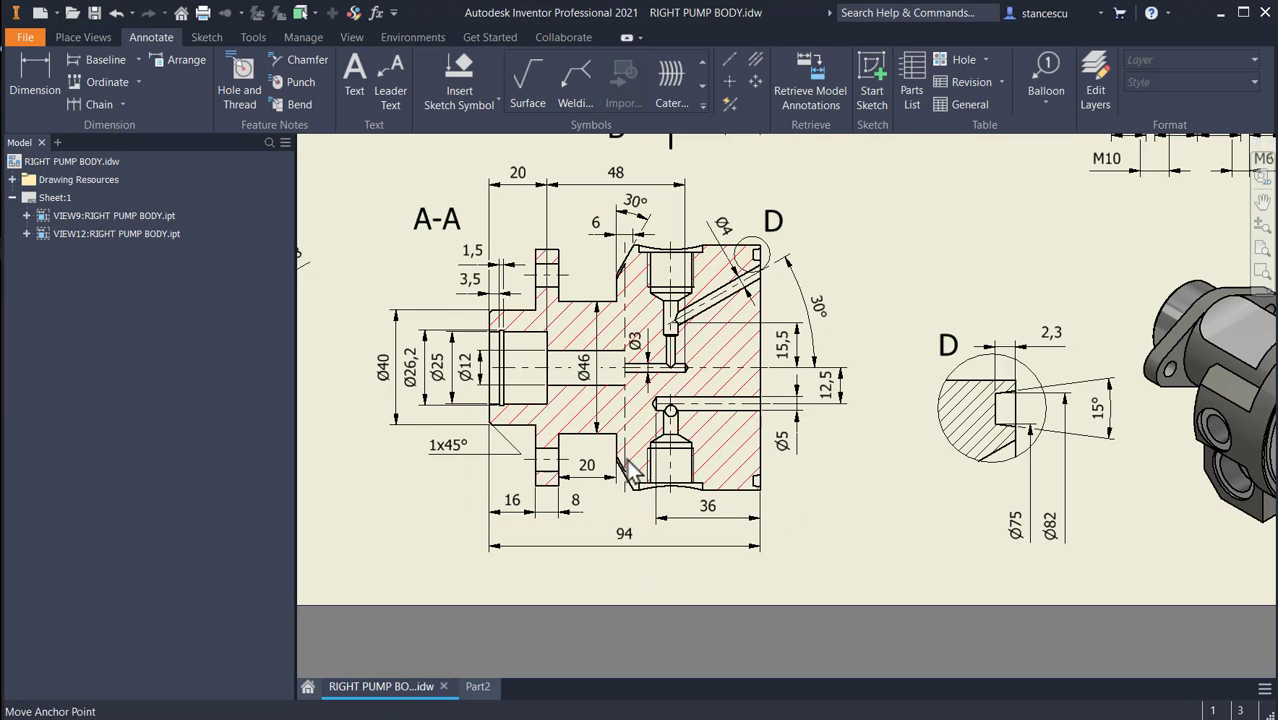
middle_drag(765, 360, 755, 493)
scroll(910, 370, up, 3)
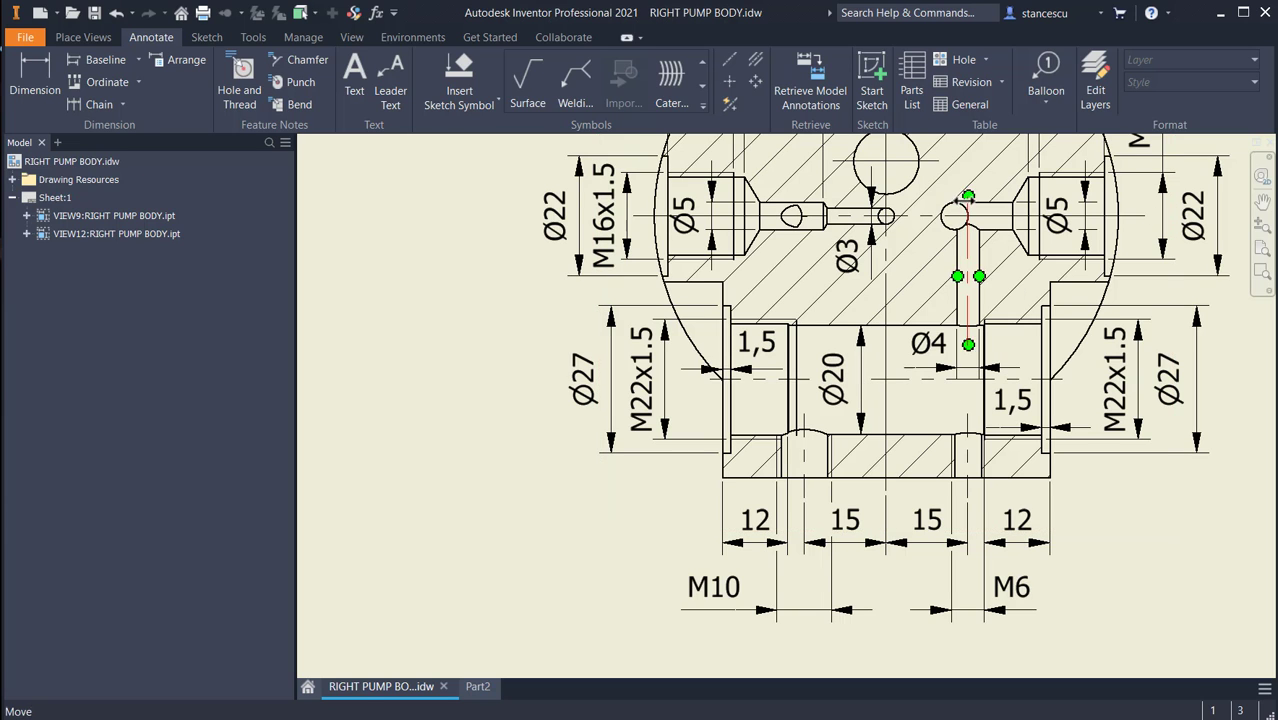
key(ctrl+Tab)
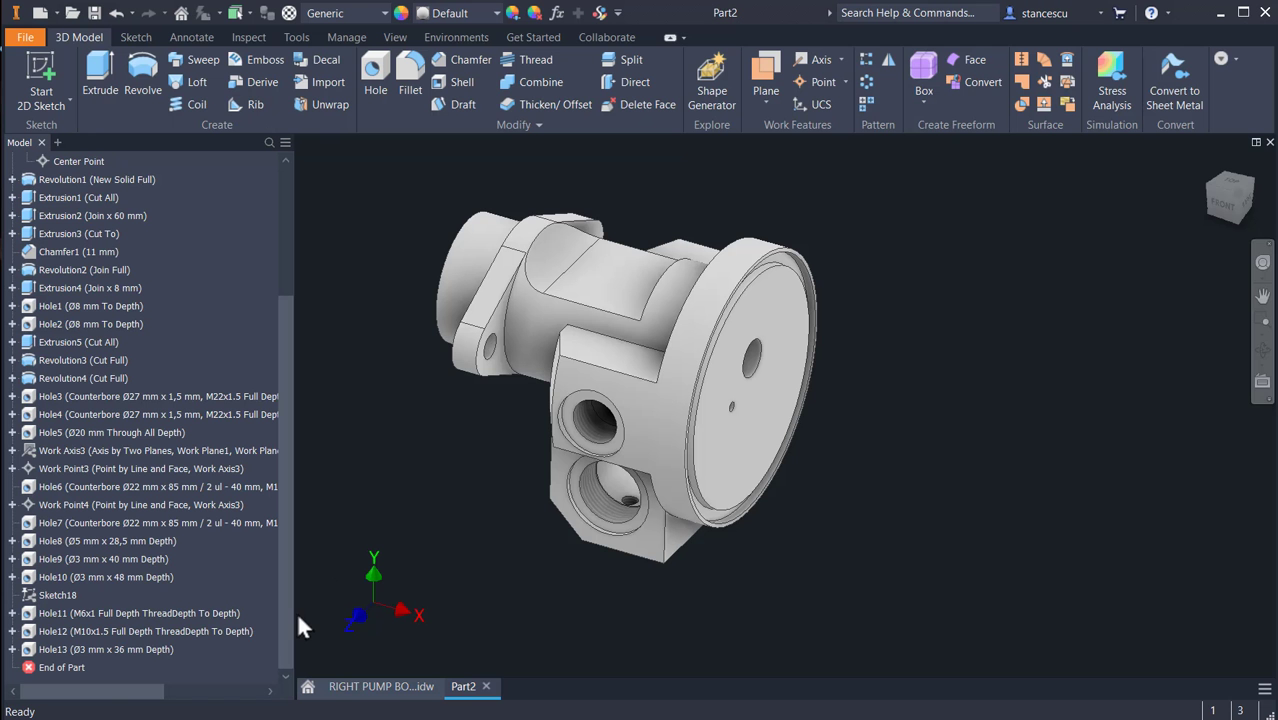
double_click(36, 652)
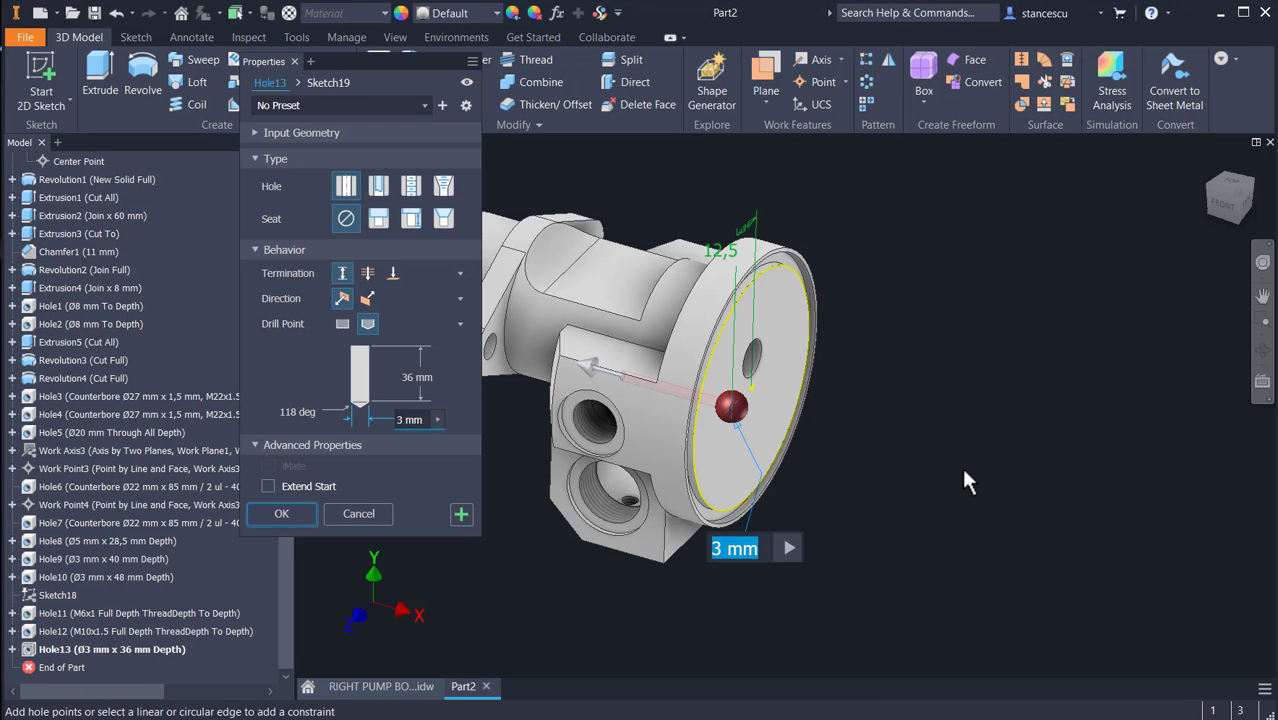
key(BackSpace)
text(5)
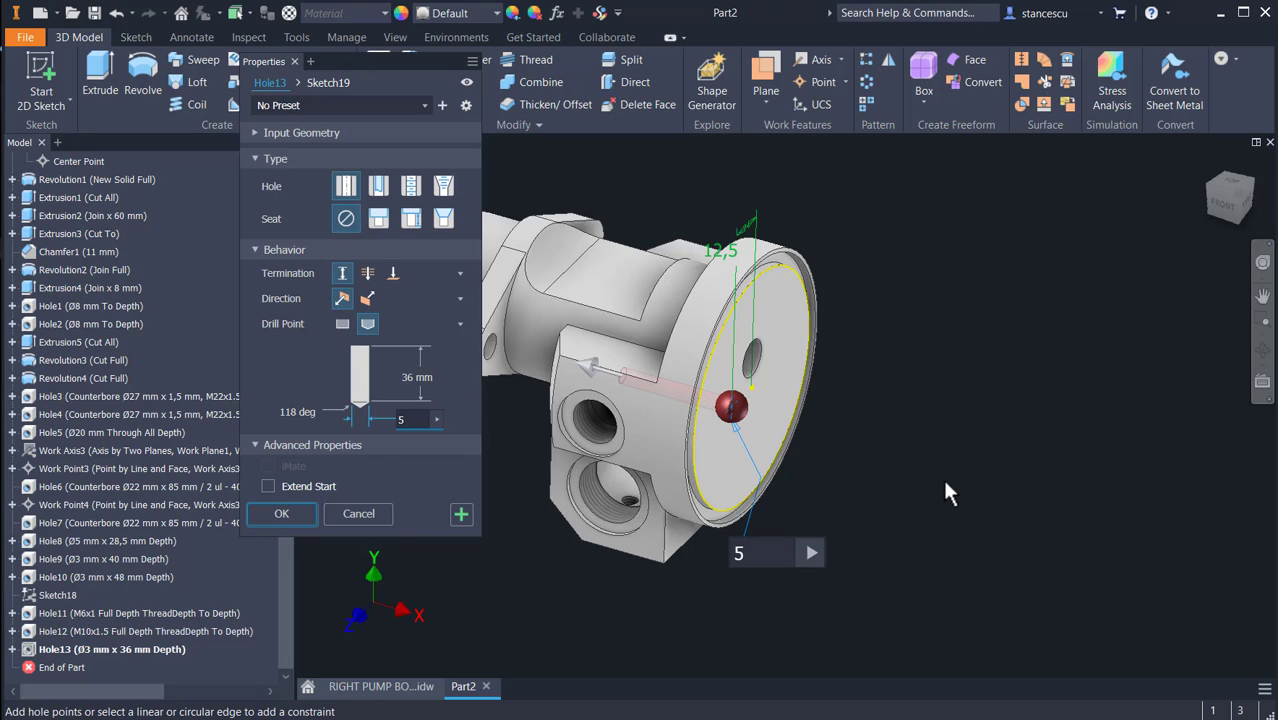
click(281, 513)
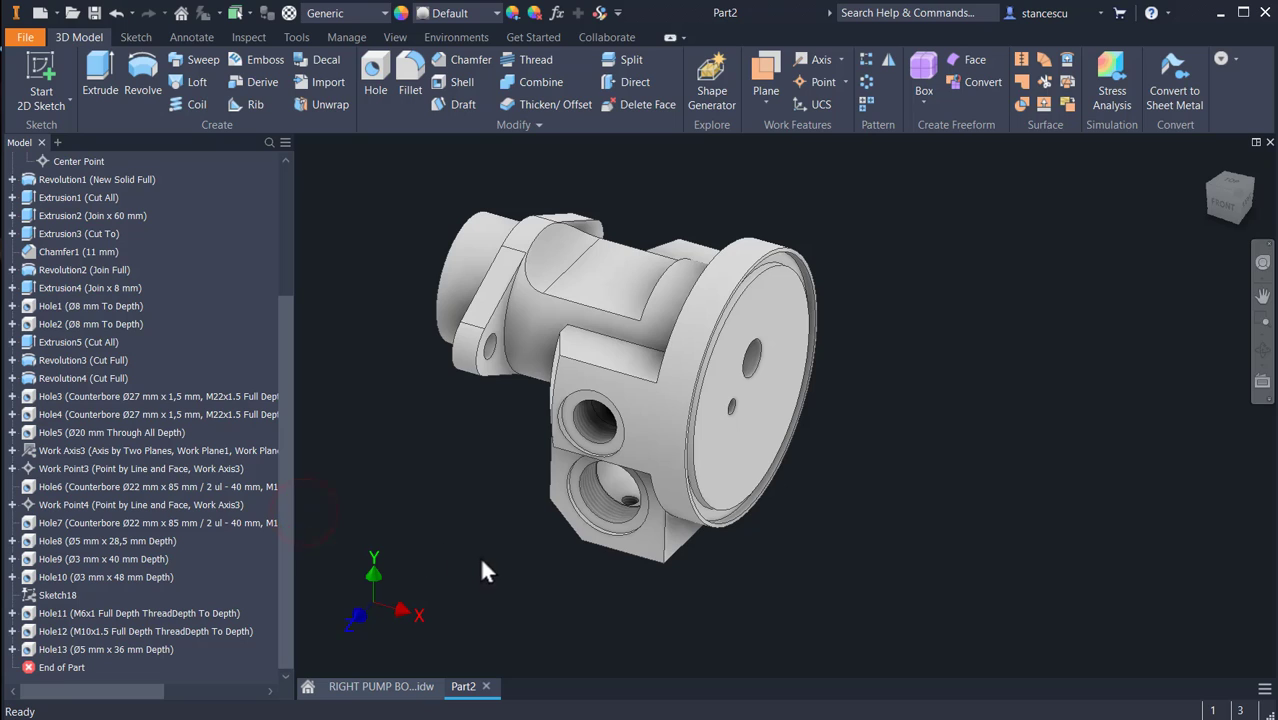
- Create a simple 5 mm hole concentric with the upper threaded side port, terminating at the surface of the 5 mm end-face passage
click(377, 80)
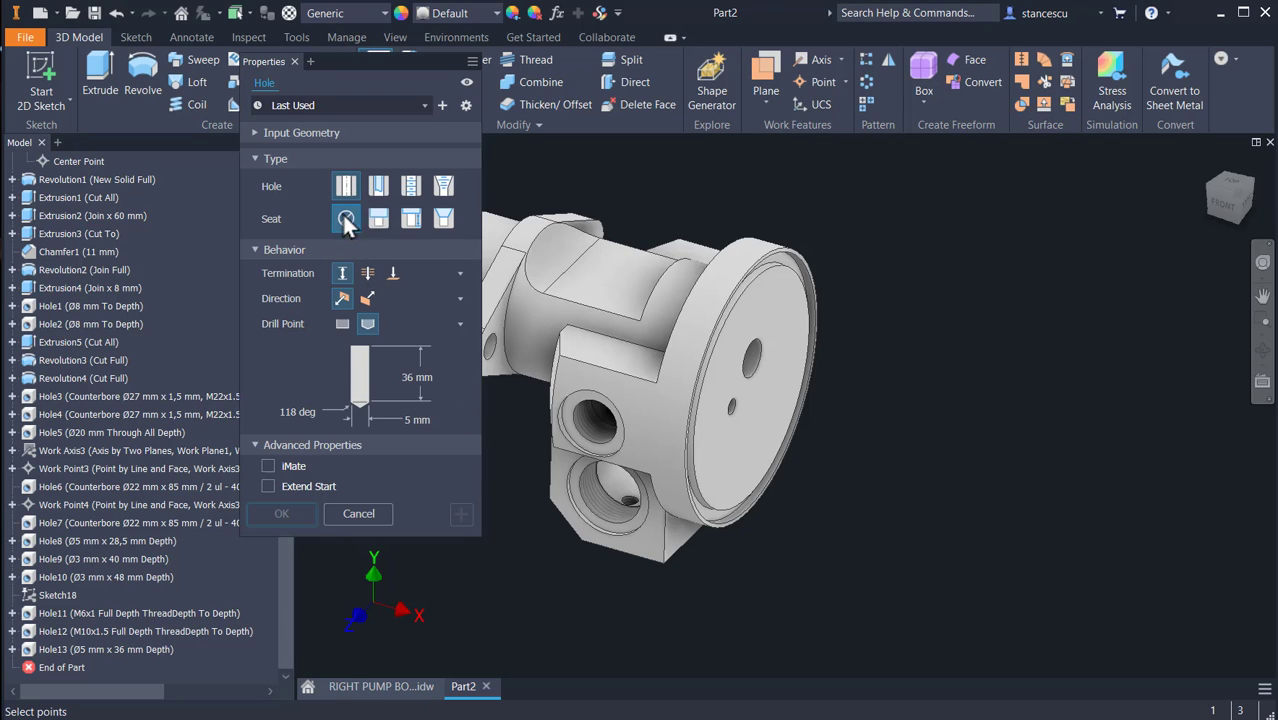
scroll(610, 432, up, 3)
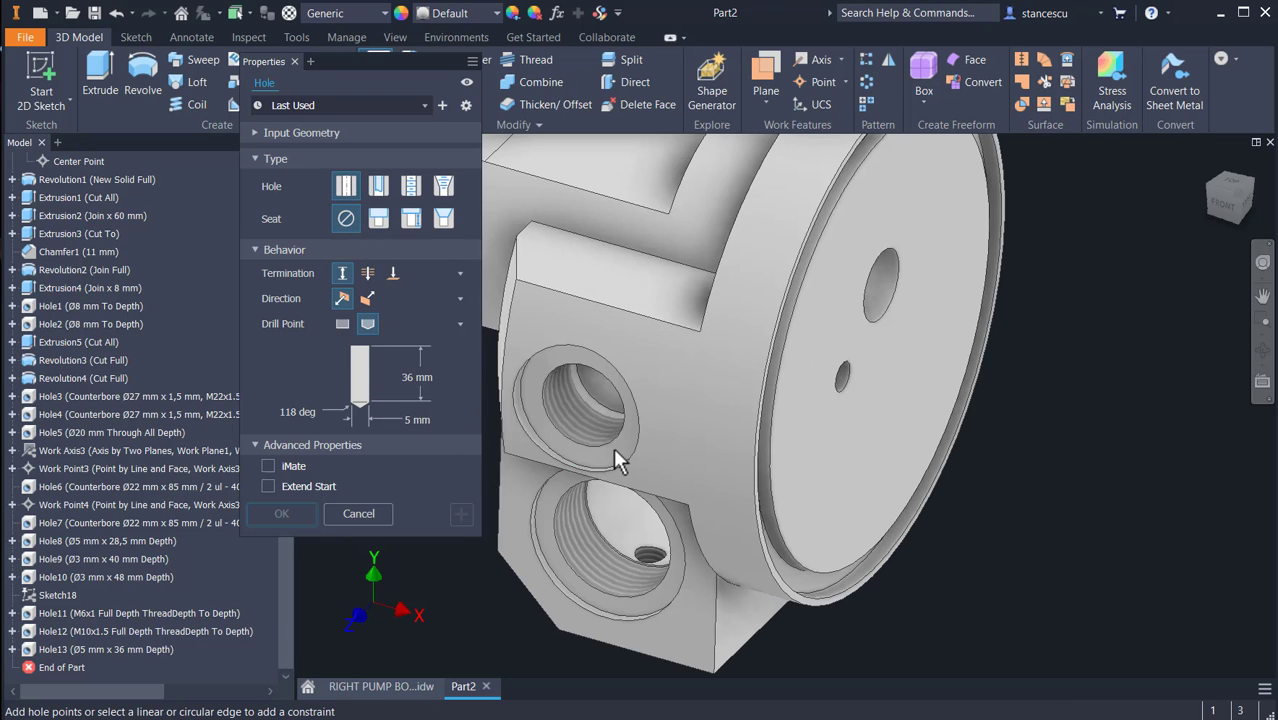
click(603, 408)
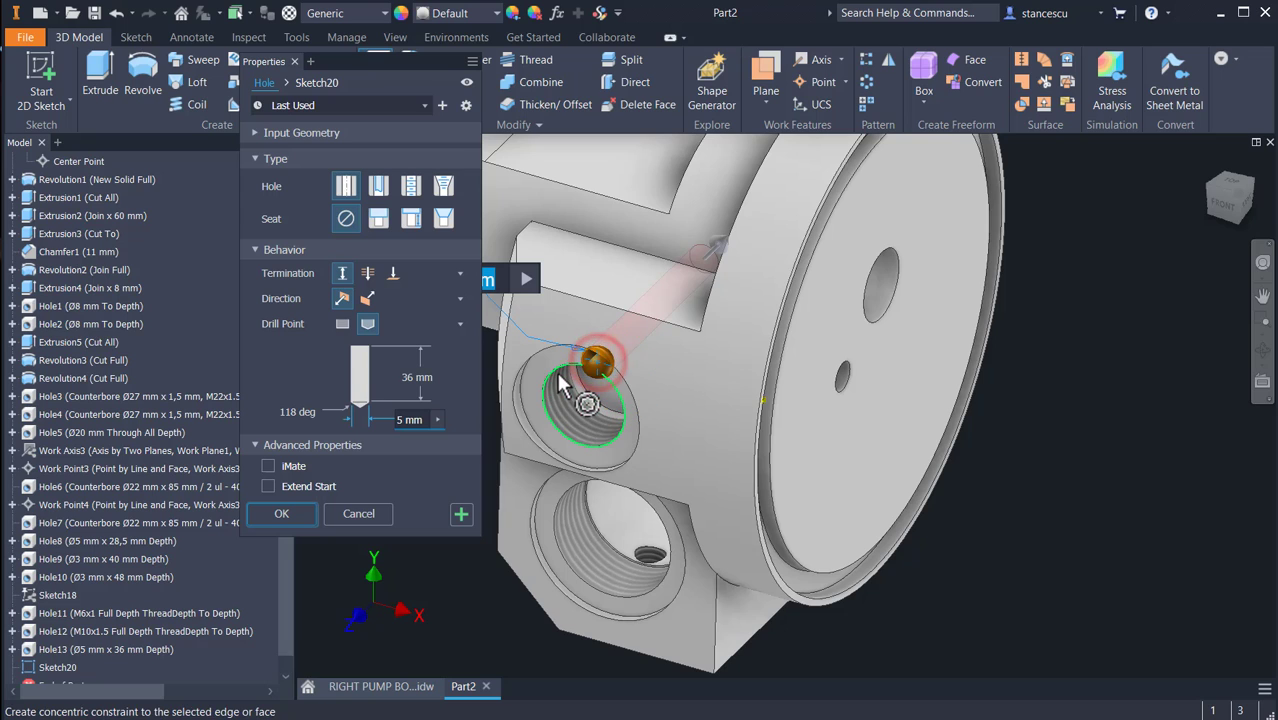
click(603, 408)
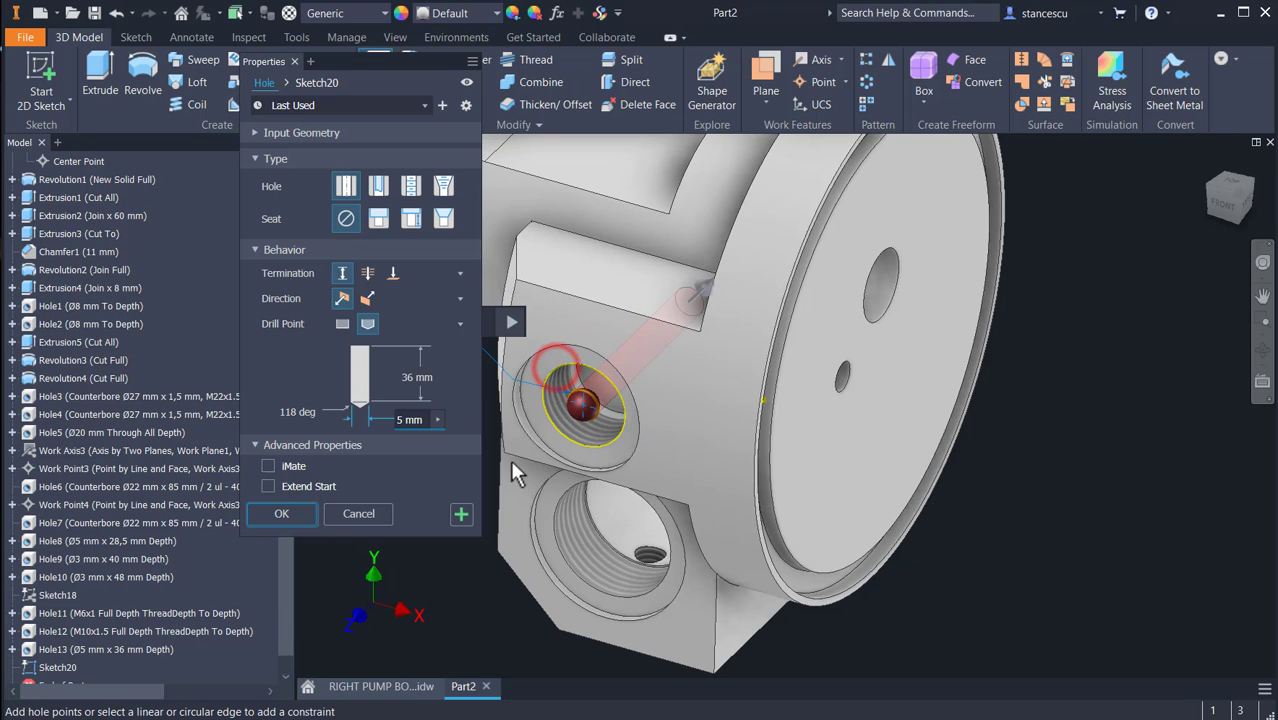
click(393, 273)
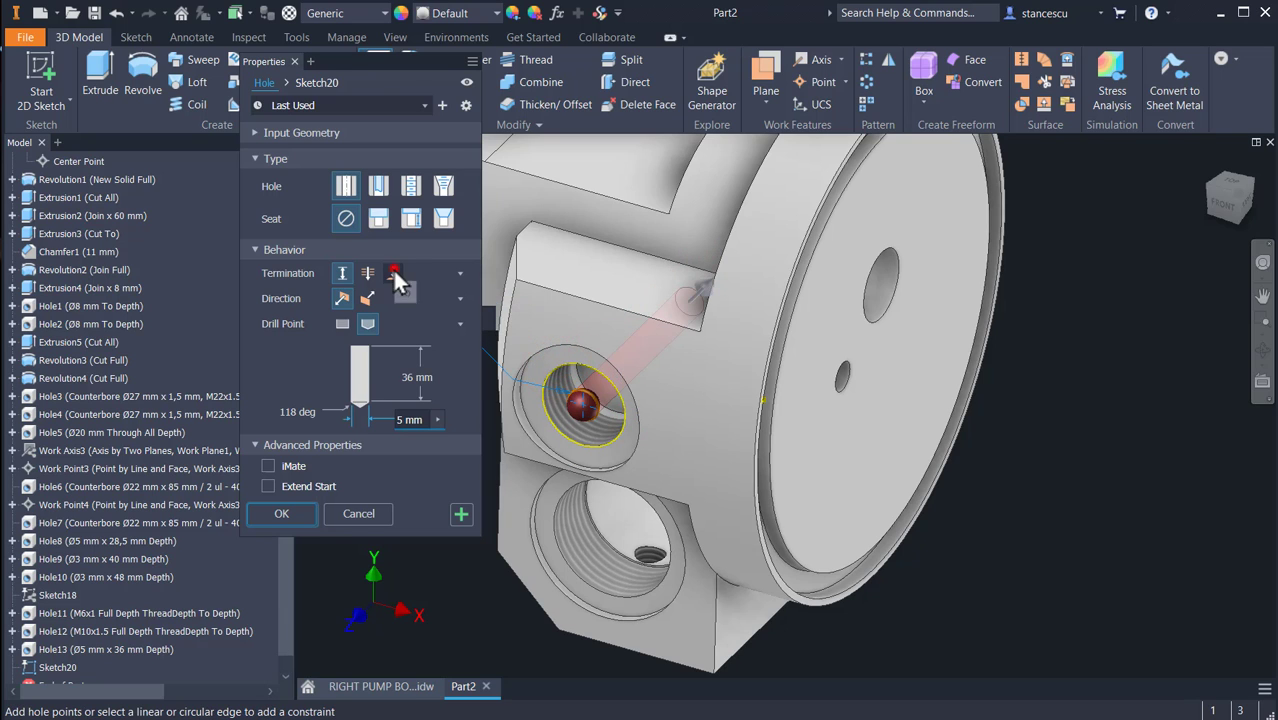
click(842, 379)
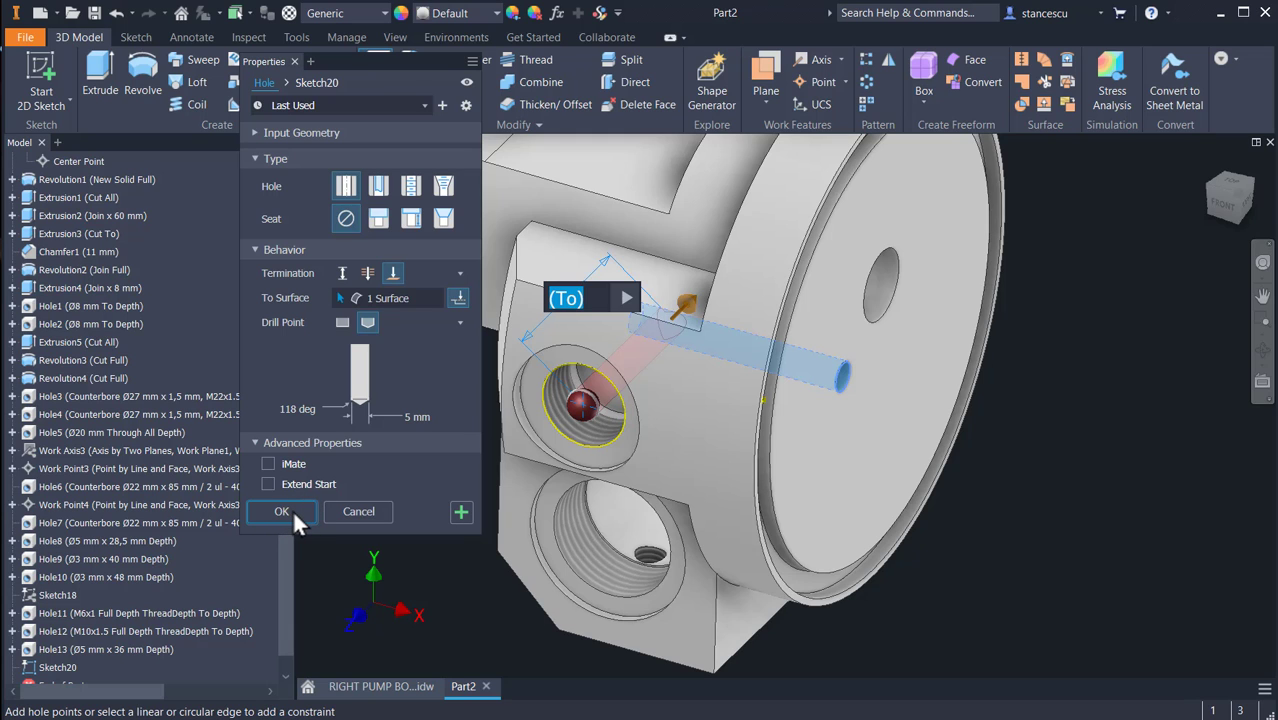
click(283, 512)
- Examine the inside of the small end-face hole where the side port's passage meets it, and restore the home view
key(F4)
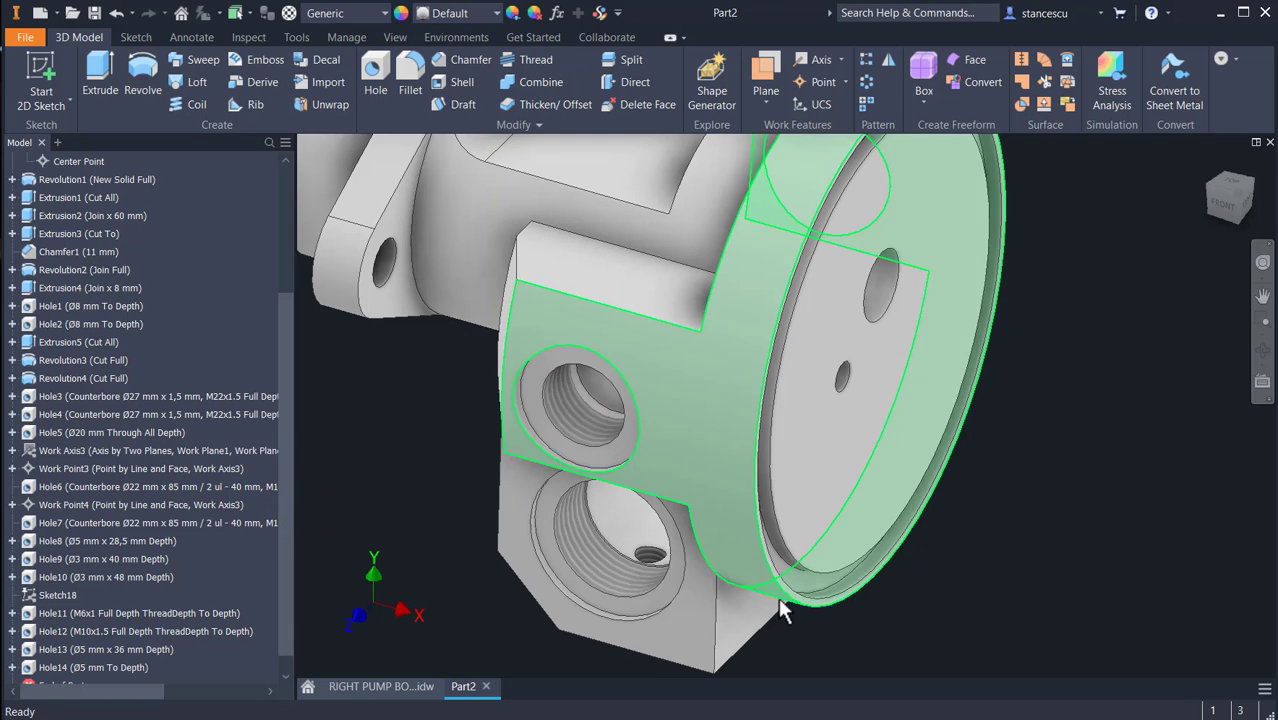
mouse_move(779, 602)
mouse_down()
mouse_move(830, 559)
mouse_move(672, 557)
mouse_up()
key(Escape)
scroll(830, 320, down, 6)
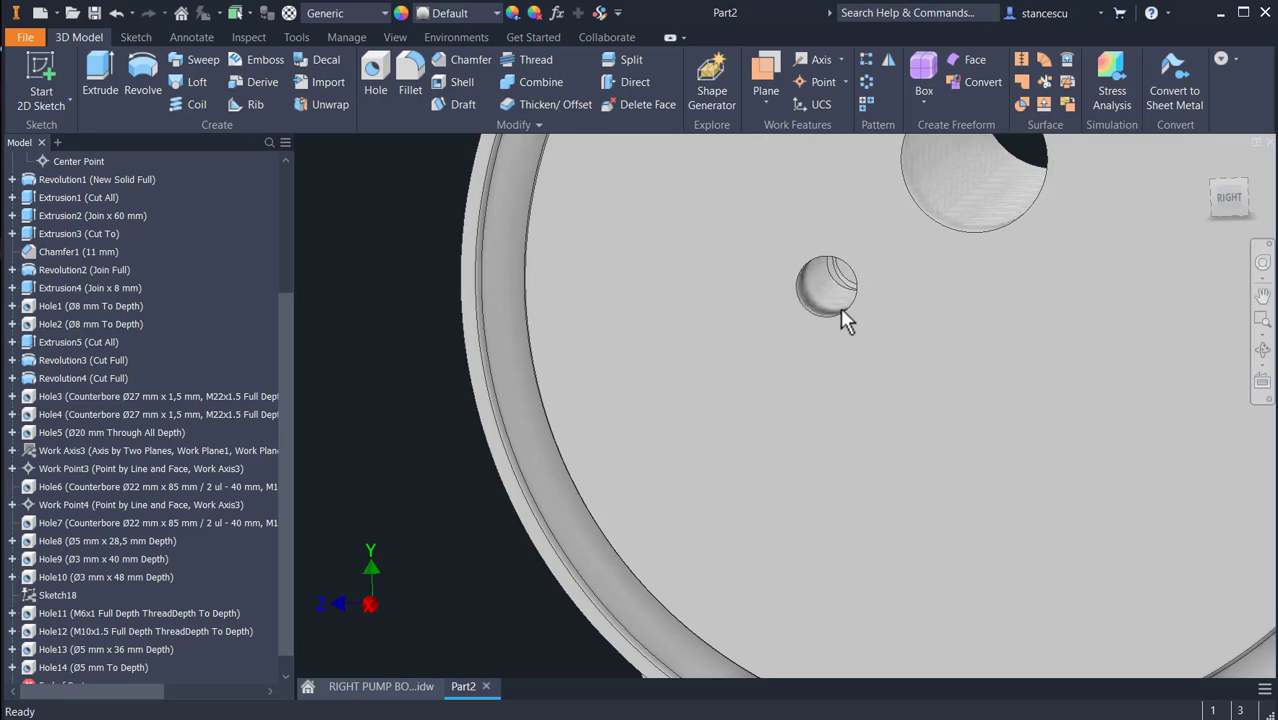
key(F4)
mouse_move(831, 334)
mouse_down()
mouse_move(847, 329)
mouse_move(833, 345)
mouse_up()
key(Escape)
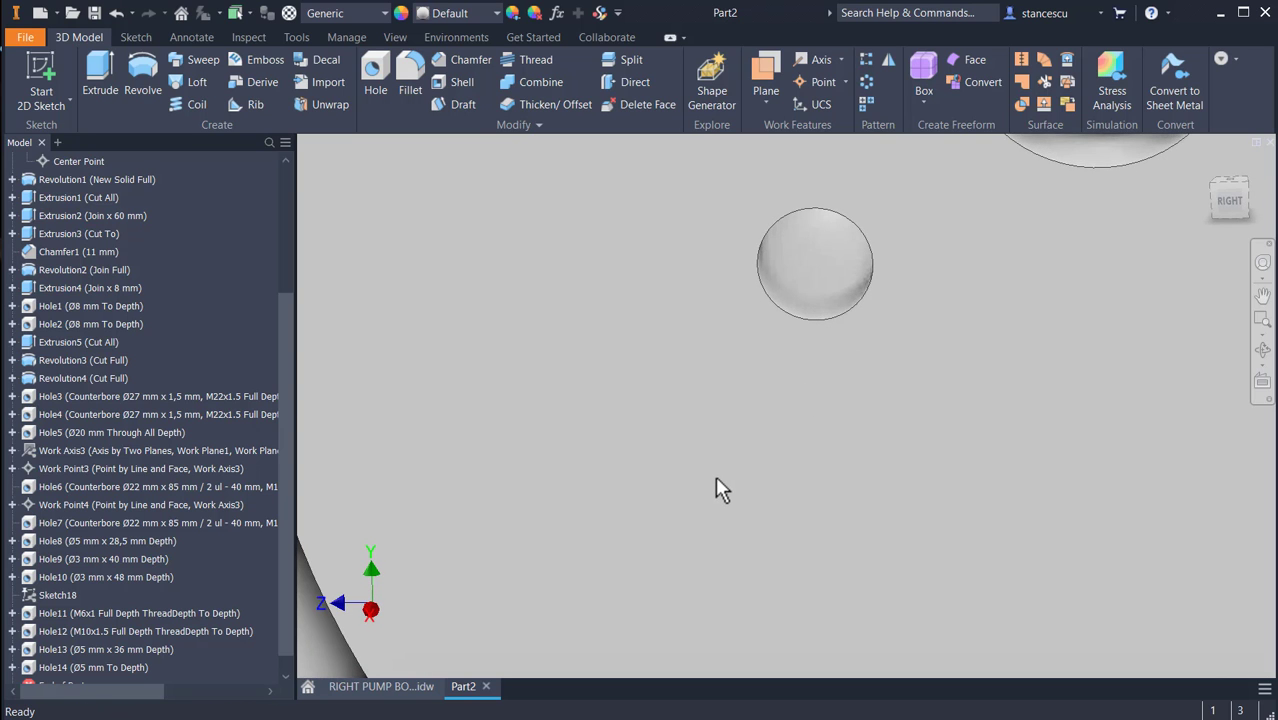
key(F6)
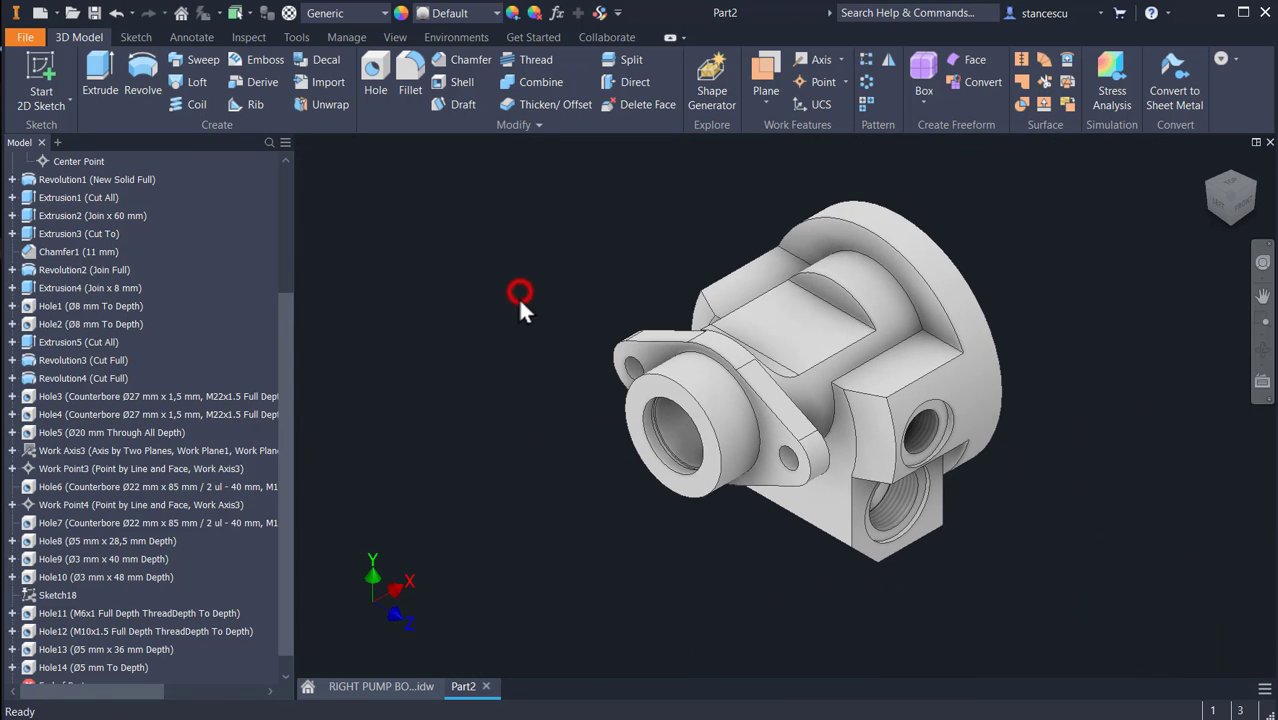
- Examine the orthographic views and the holes on the circular end face of the isometric view in the RIGHT PUMP BODY drawing
click(385, 688)
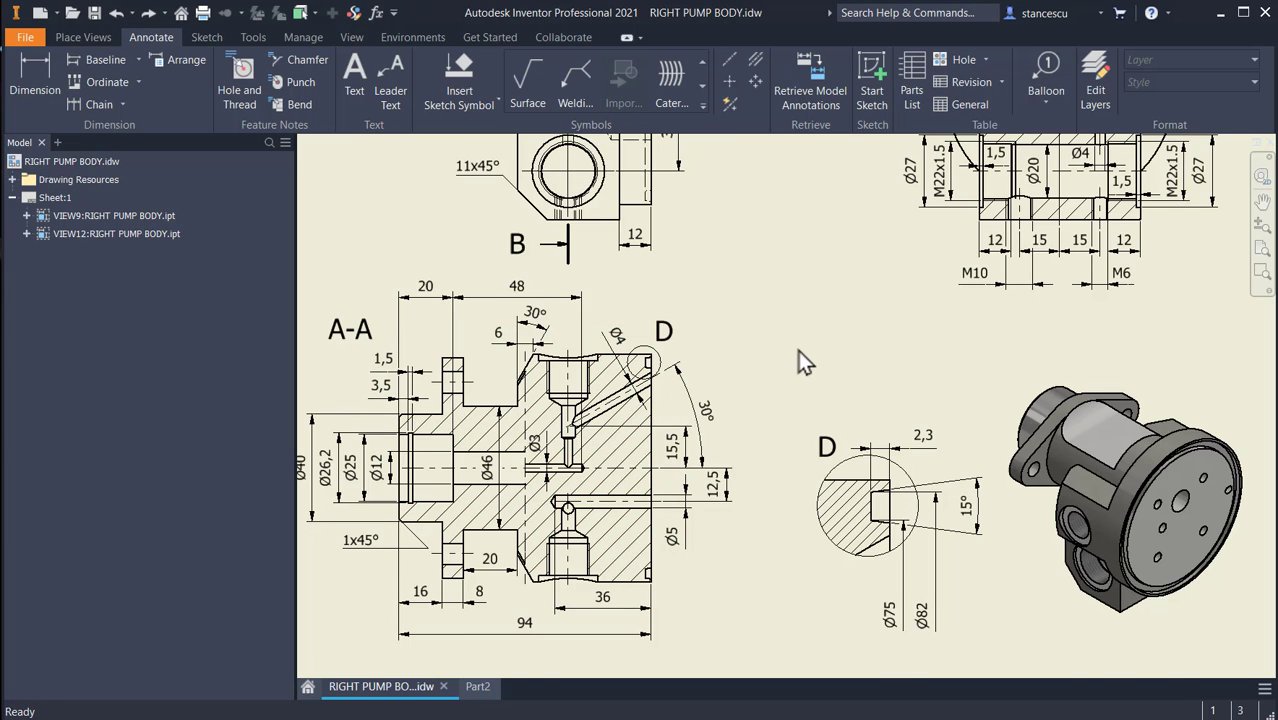
middle_drag(807, 362, 749, 539)
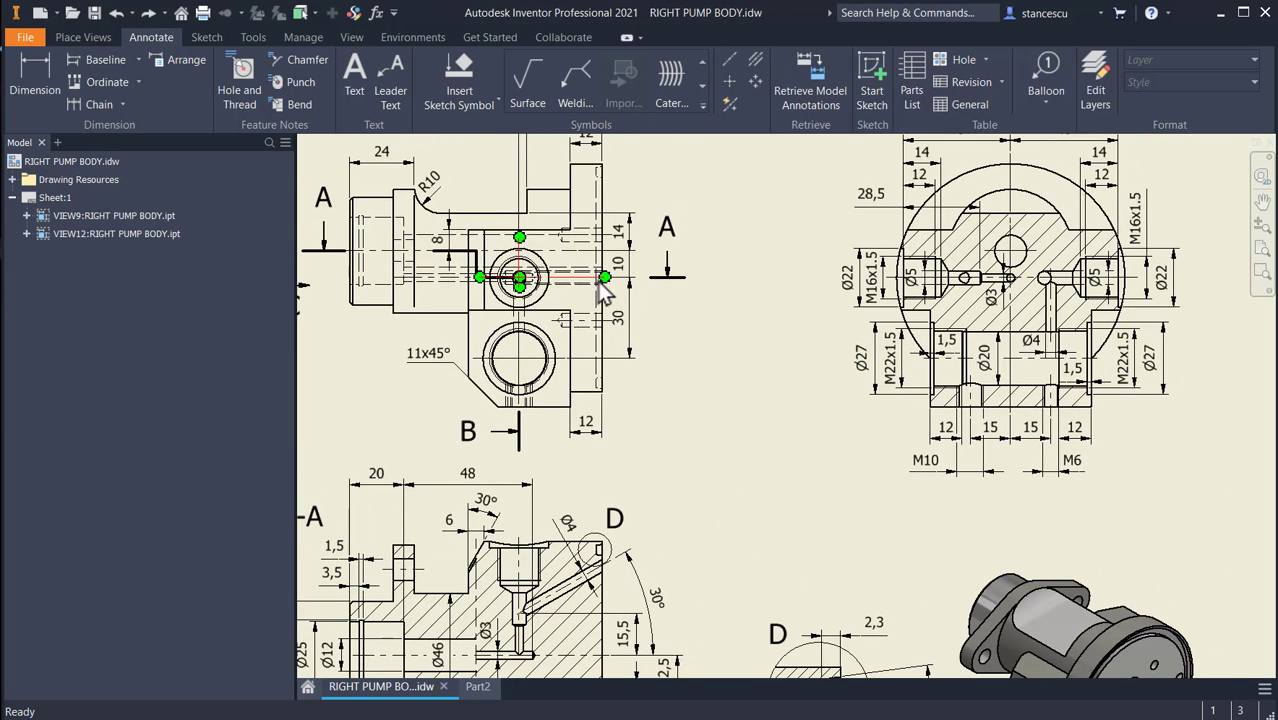
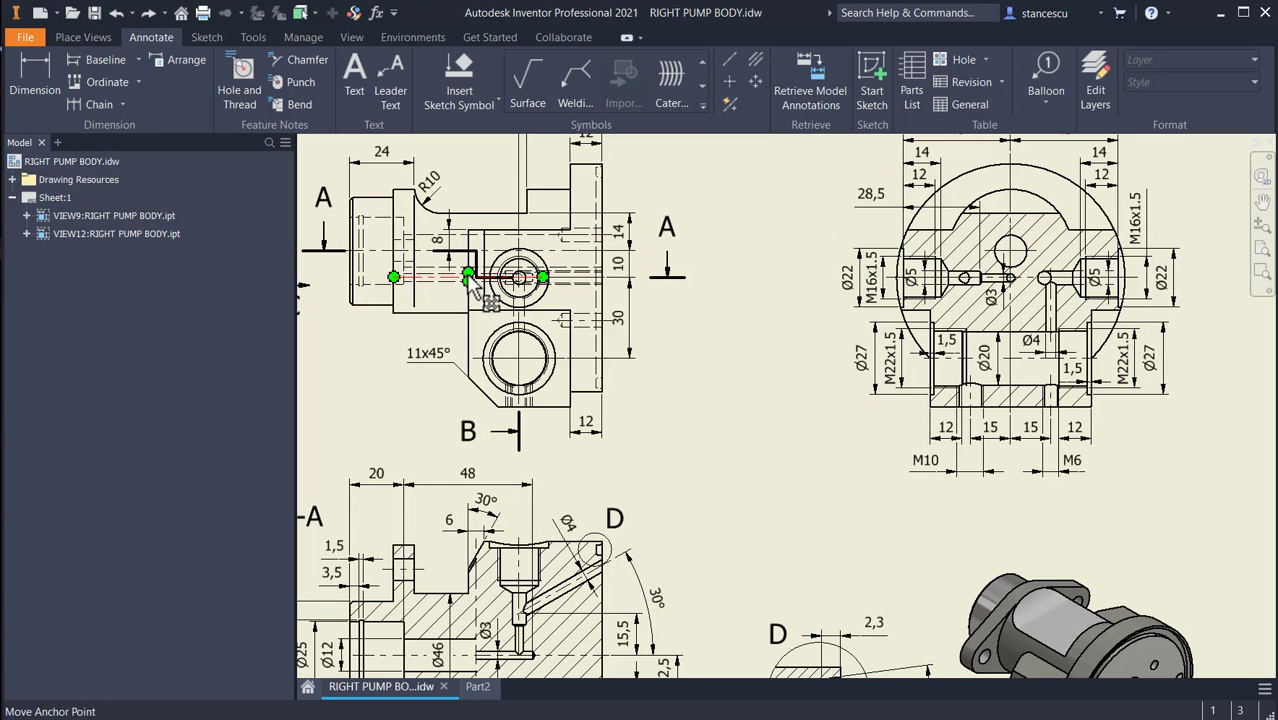
middle_drag(923, 531, 785, 363)
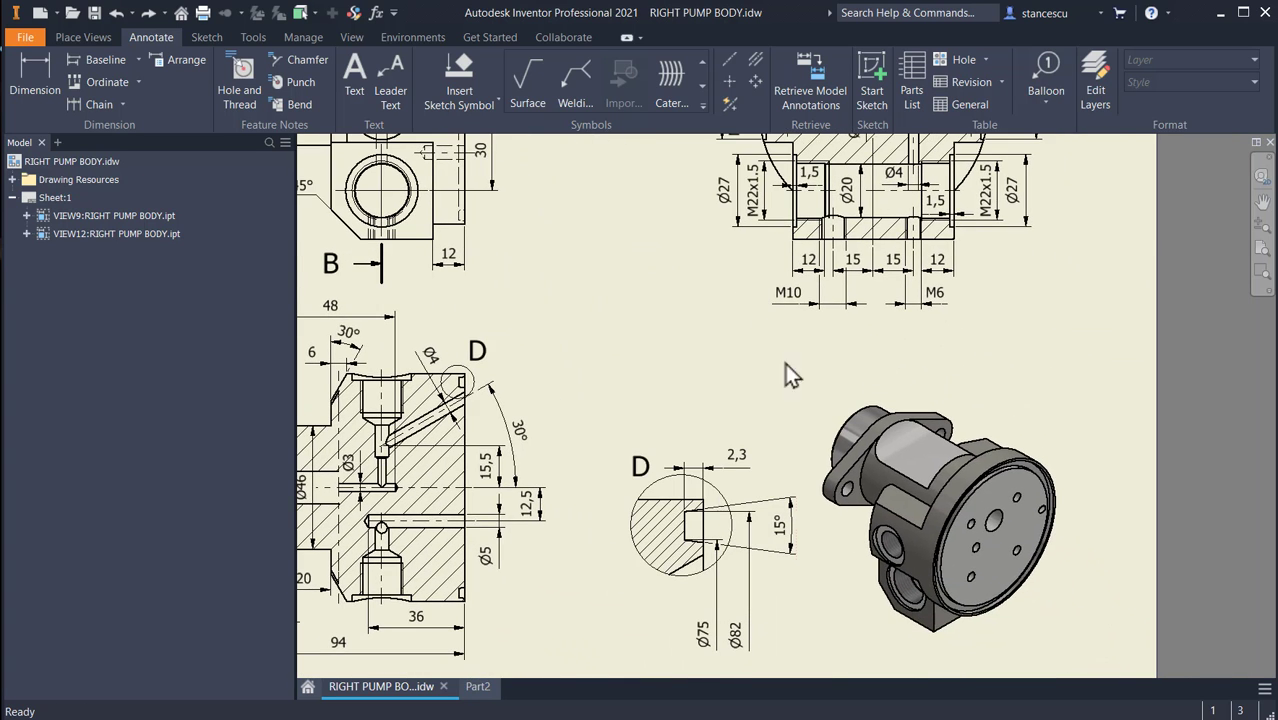
scroll(1065, 525, up, 3)
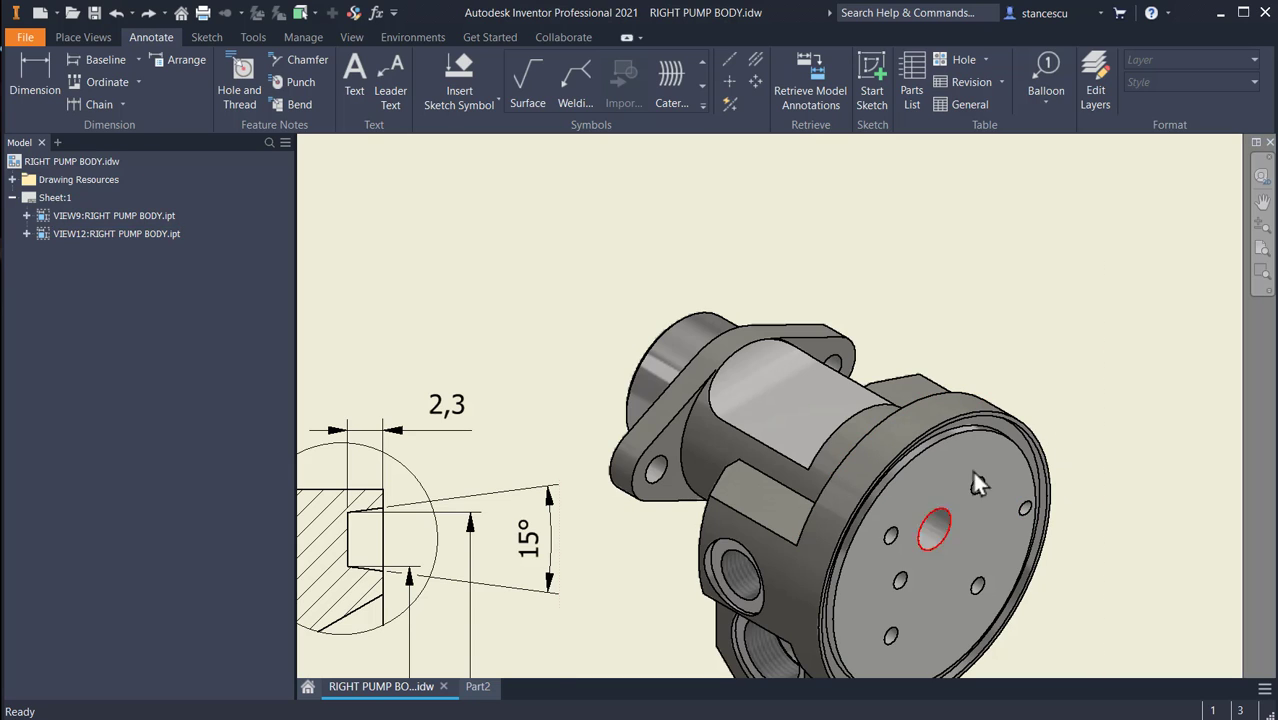
scroll(935, 314, up, 3)
middle_drag(935, 314, 957, 330)
- Examine the inclined passage in section A-A, checking its diameter, angle, offset dimension and where its axis meets the side port's axis
mouse_move(555, 282)
middle_down()
mouse_move(759, 485)
mouse_move(1010, 357)
middle_up()
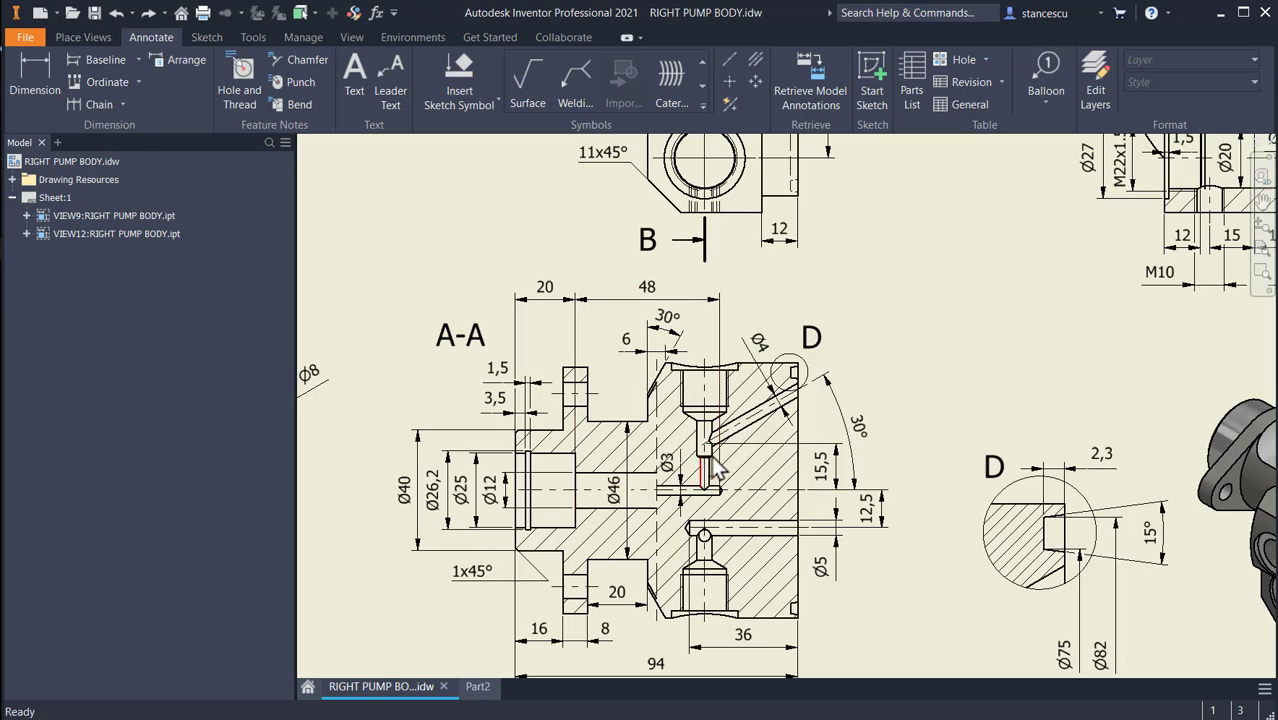
click(836, 458)
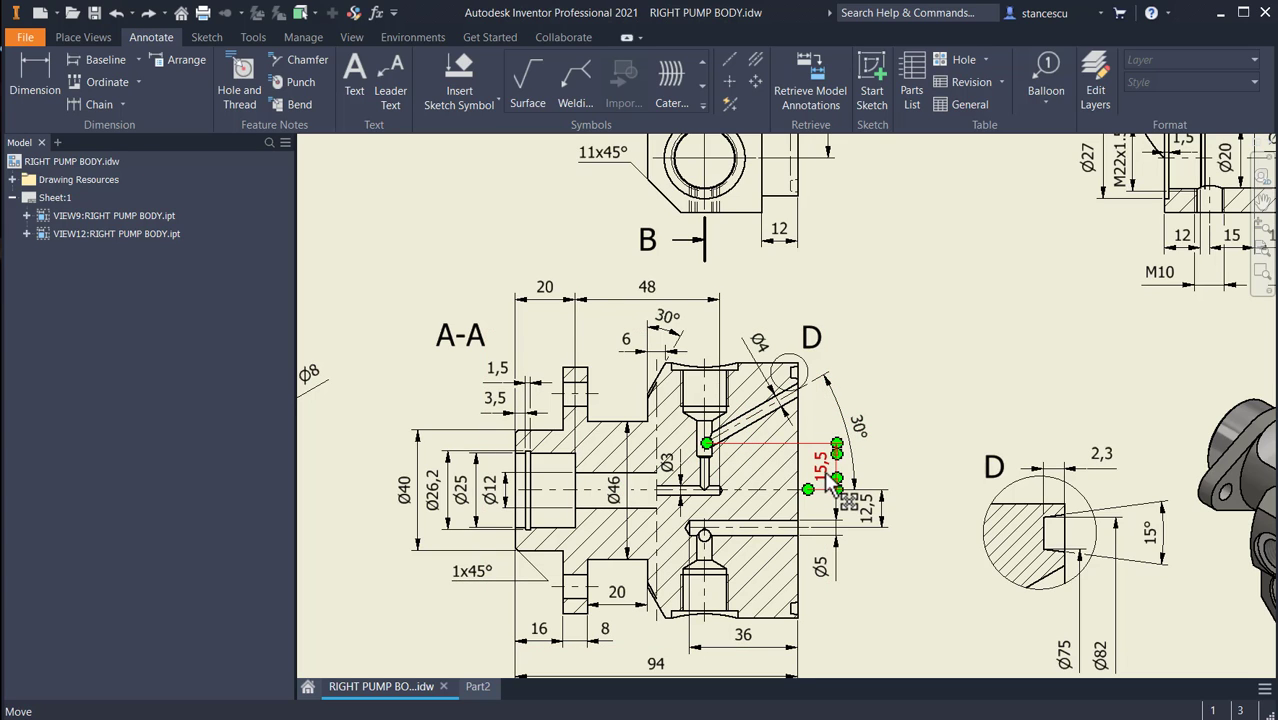
key(Escape)
click(760, 344)
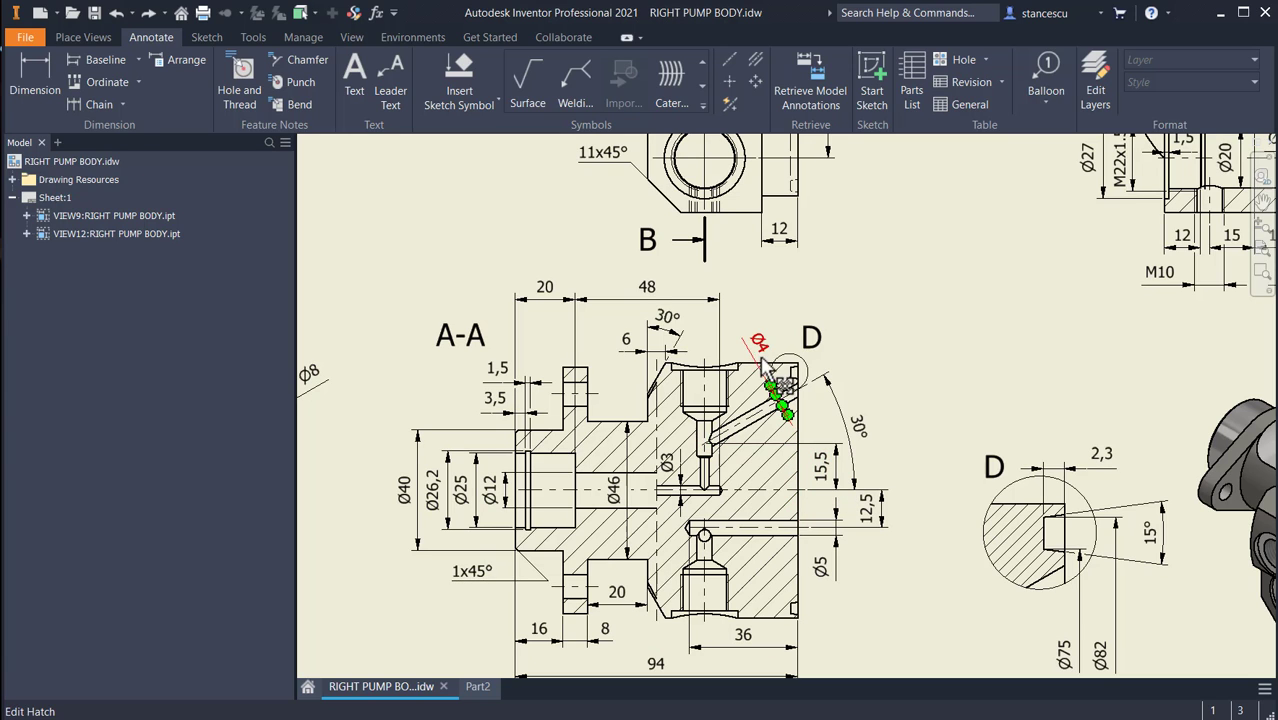
key(Escape)
scroll(724, 440, up, 3)
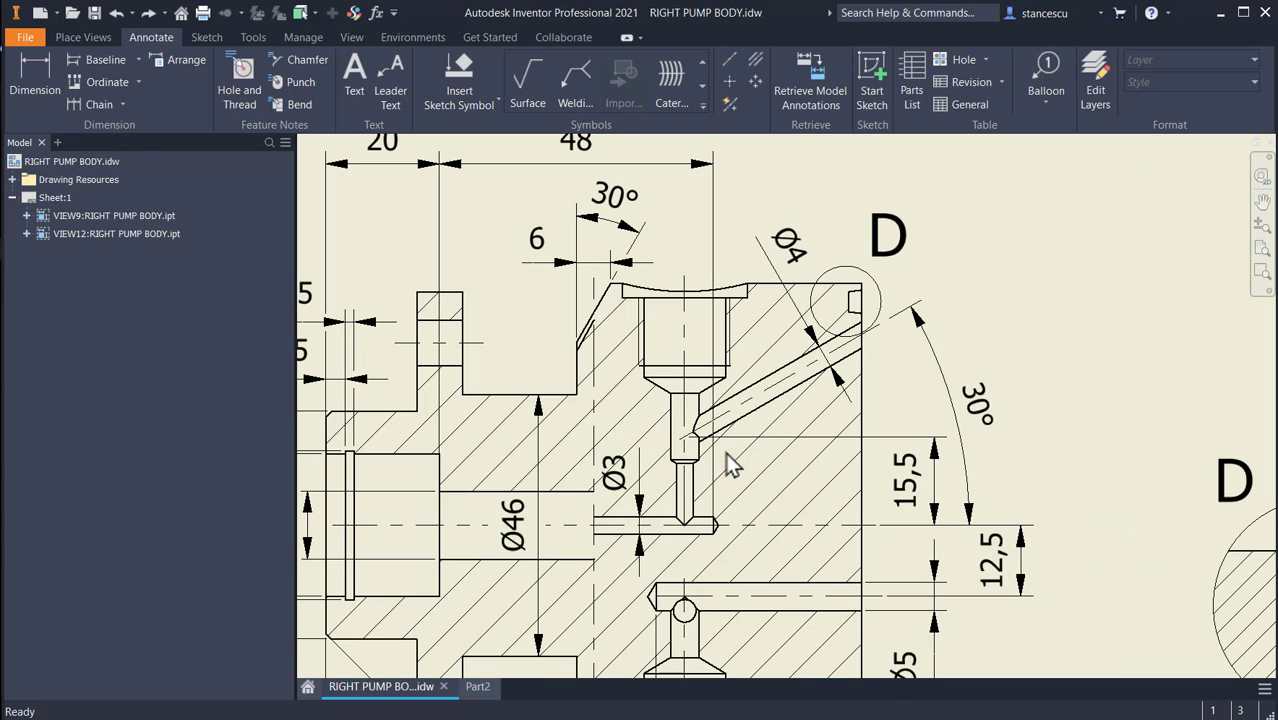
click(719, 452)
key(Escape)
click(683, 445)
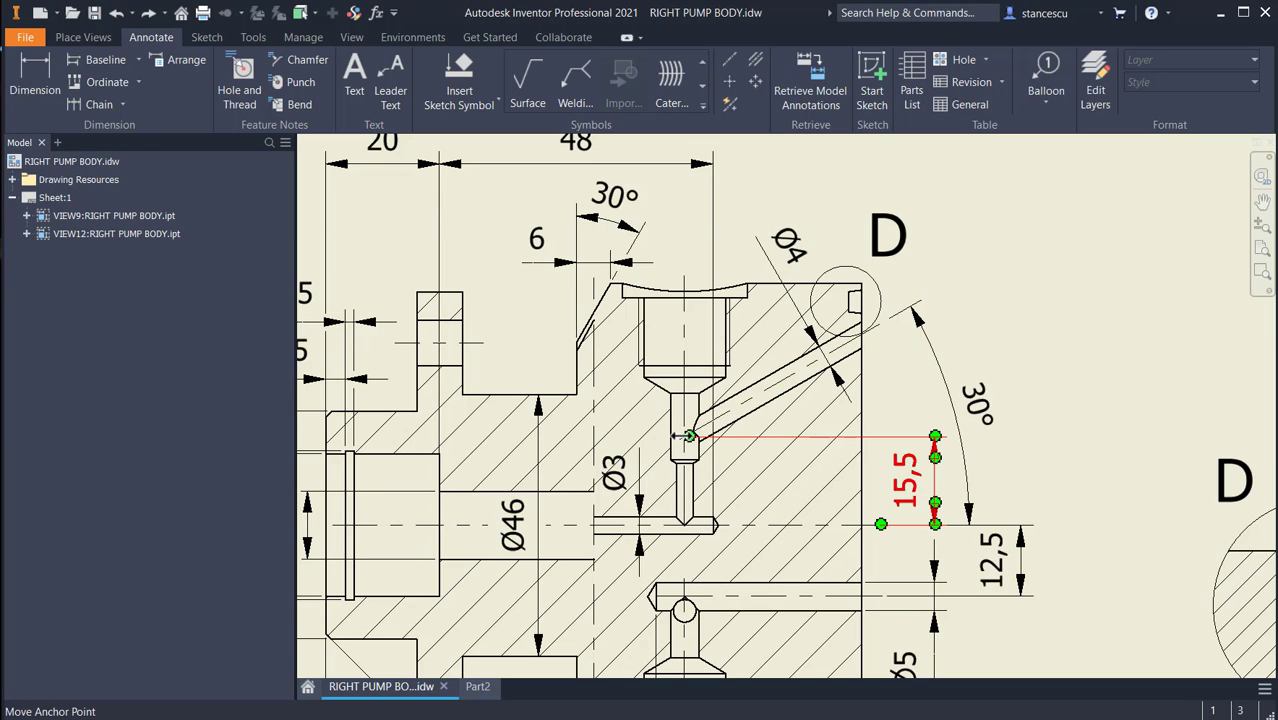
click(684, 437)
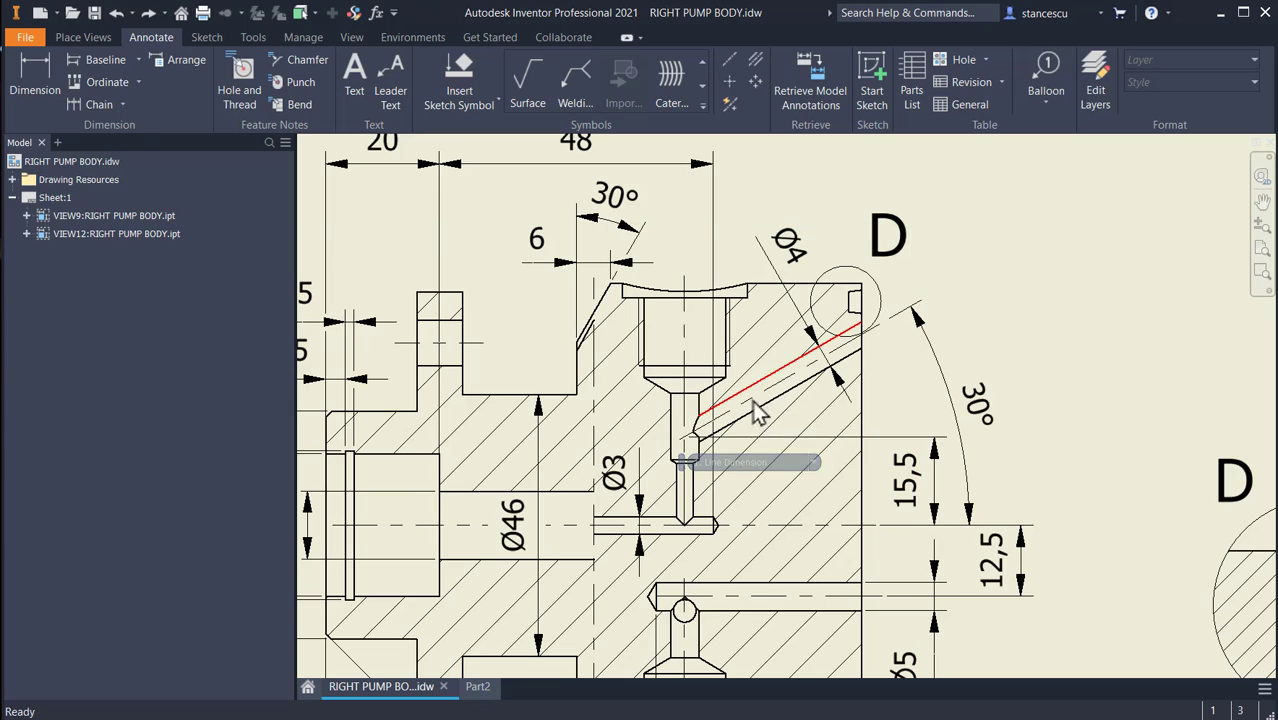
click(707, 414)
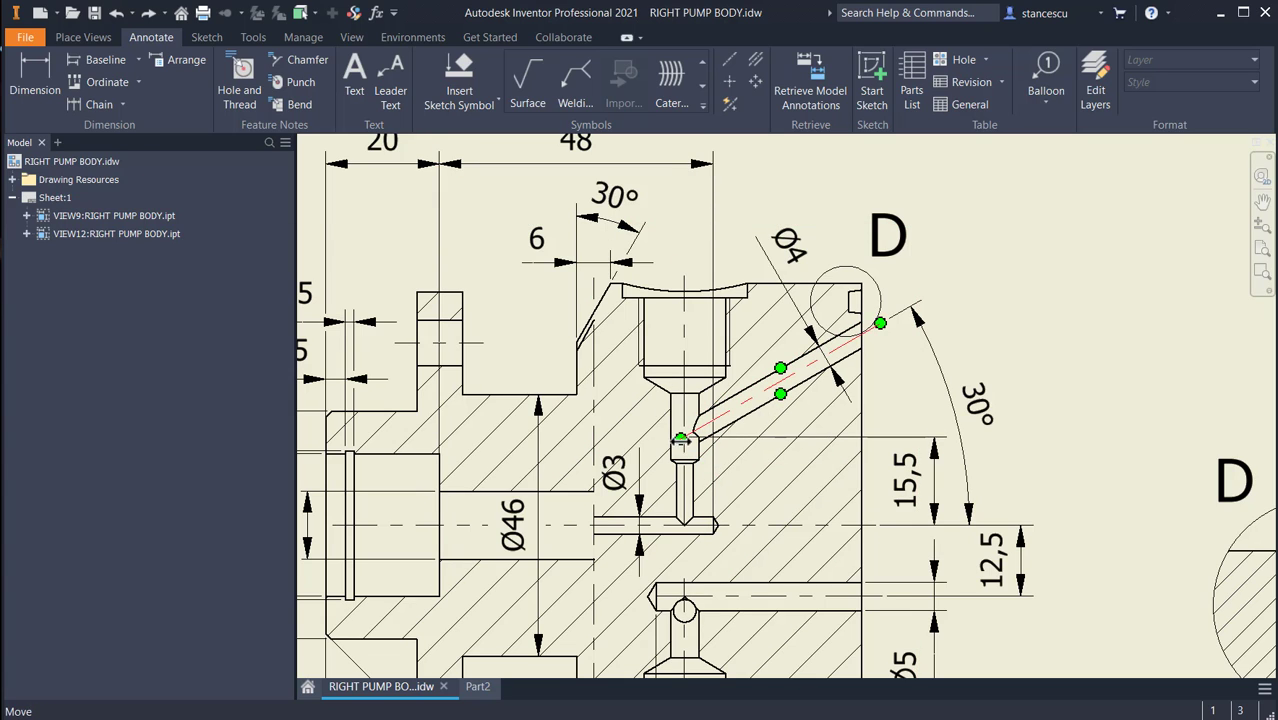
click(688, 440)
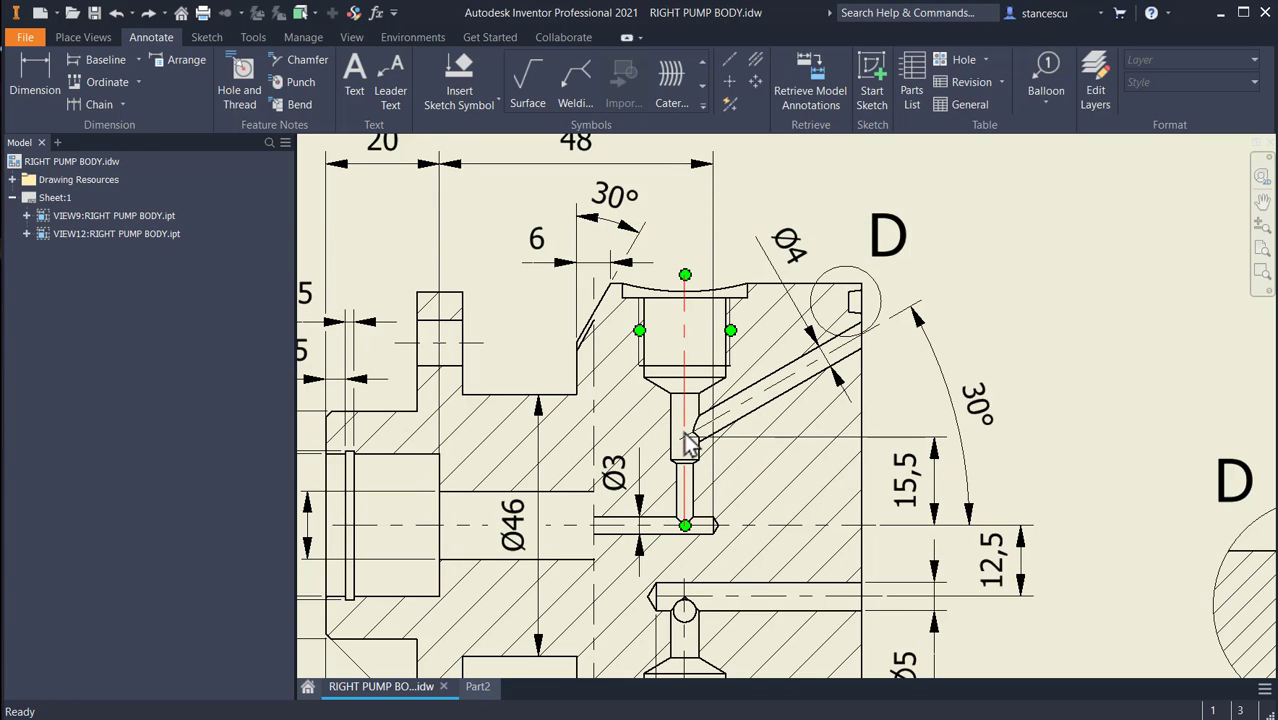
click(705, 500)
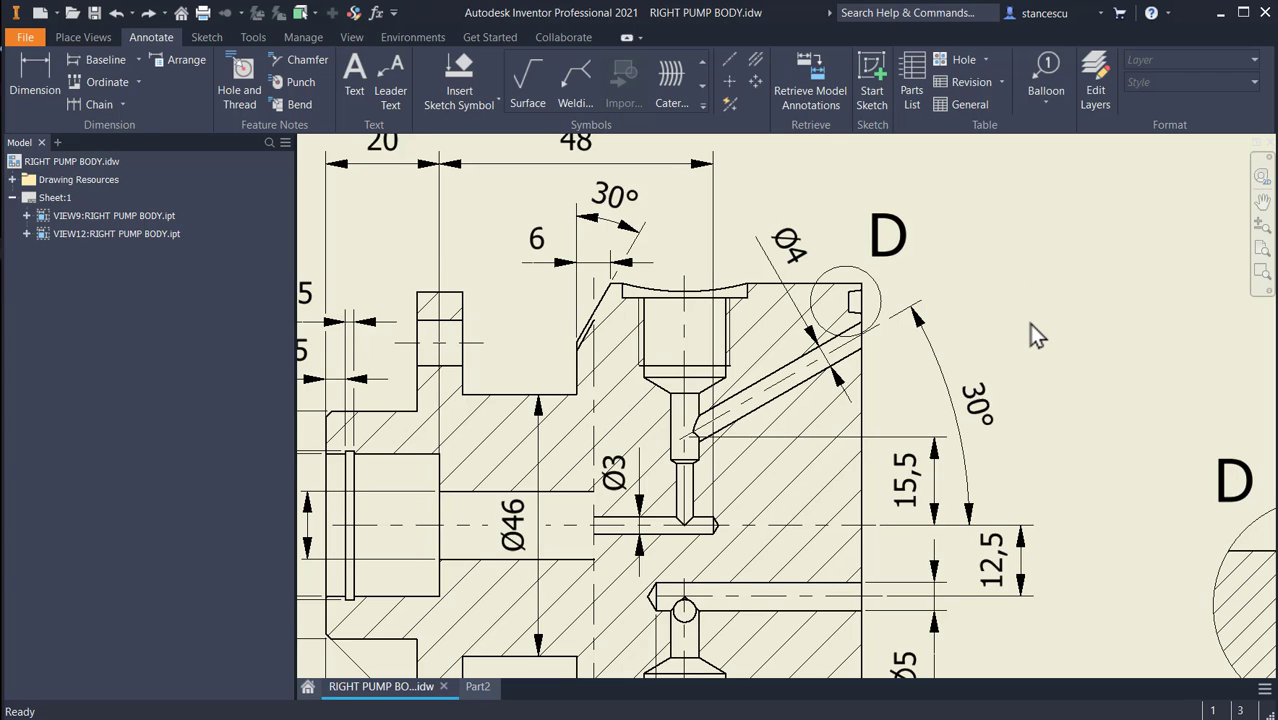
- Switch to the Part2 model and create a work plane parallel to the XZ Plane through the centre of the circular end face
click(478, 686)
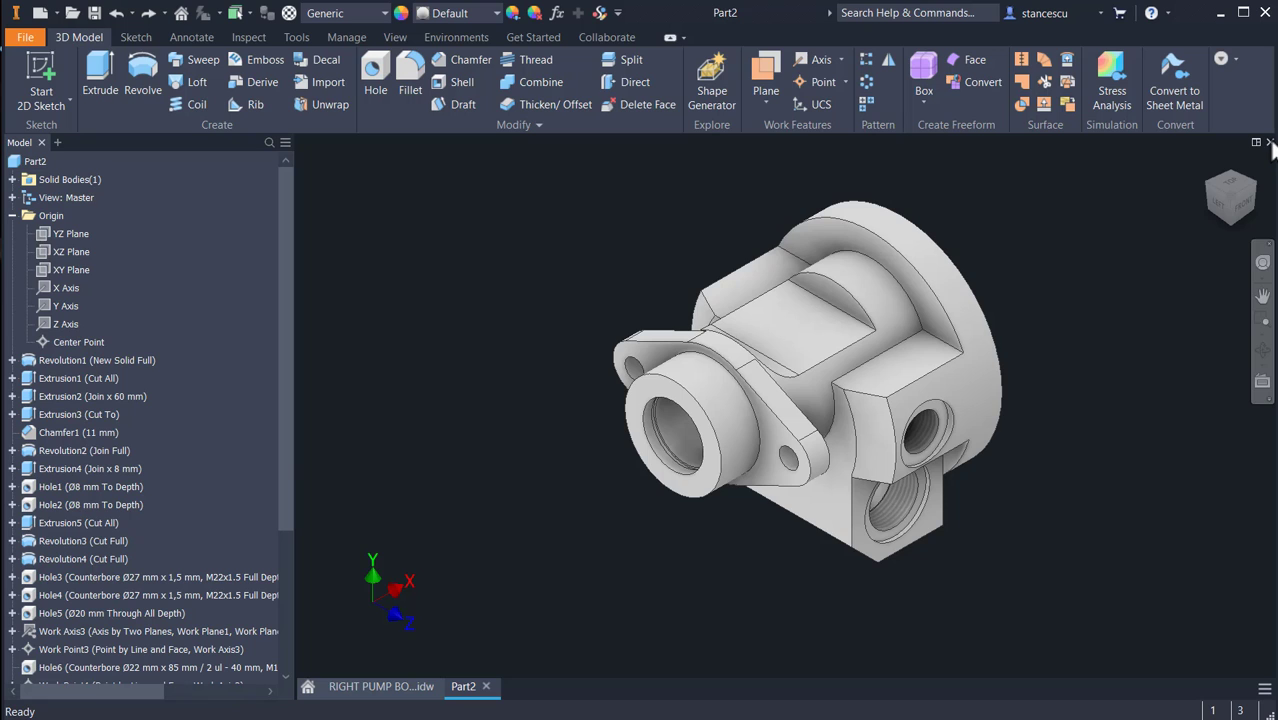
key(F2)
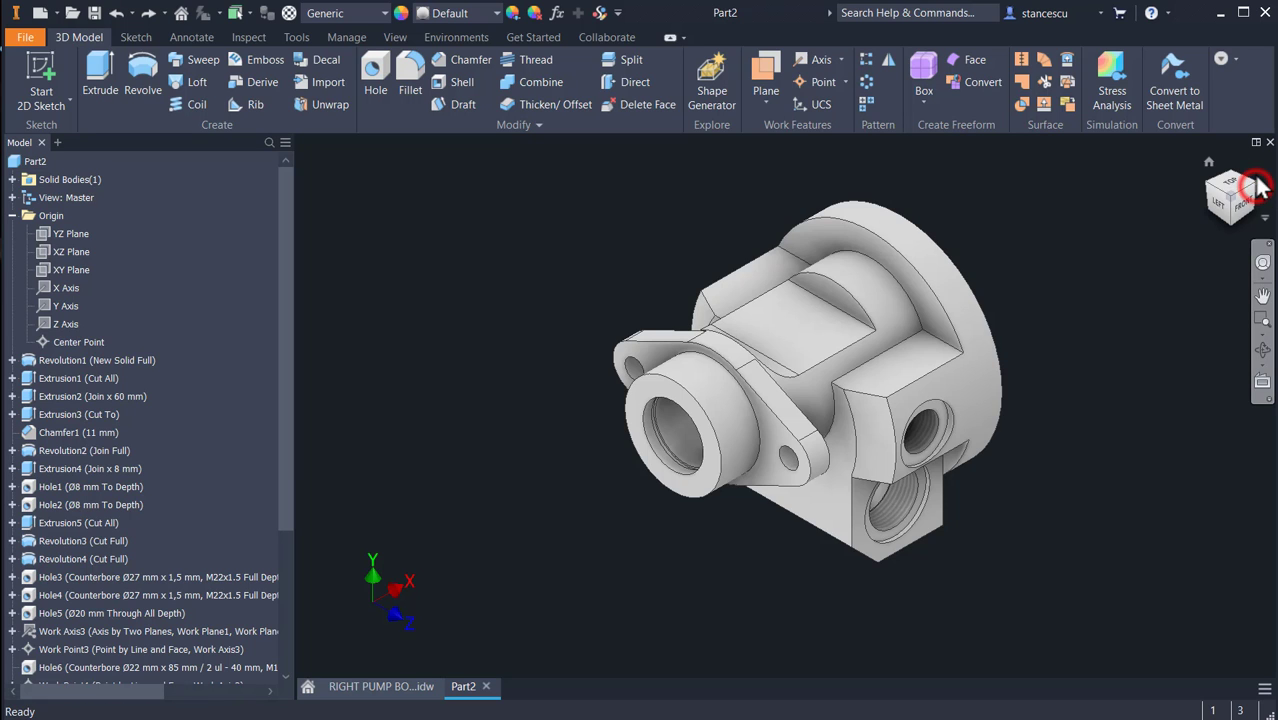
click(1257, 183)
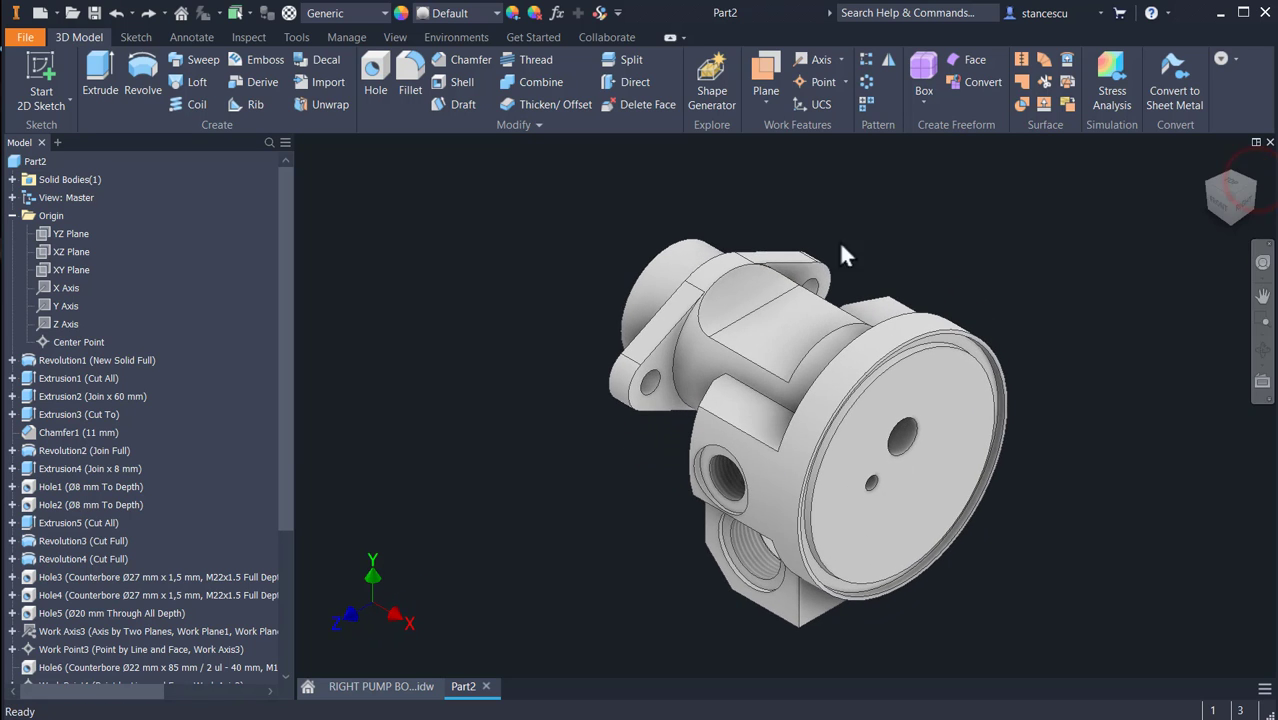
click(765, 72)
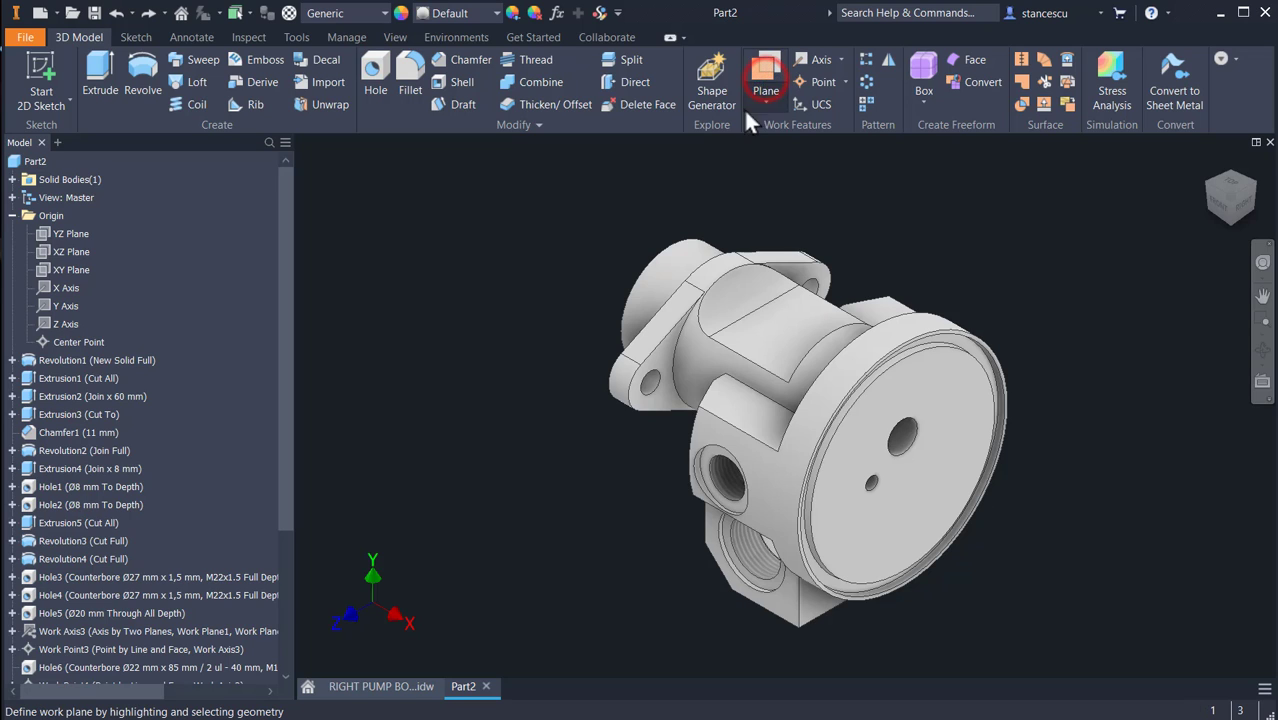
click(72, 253)
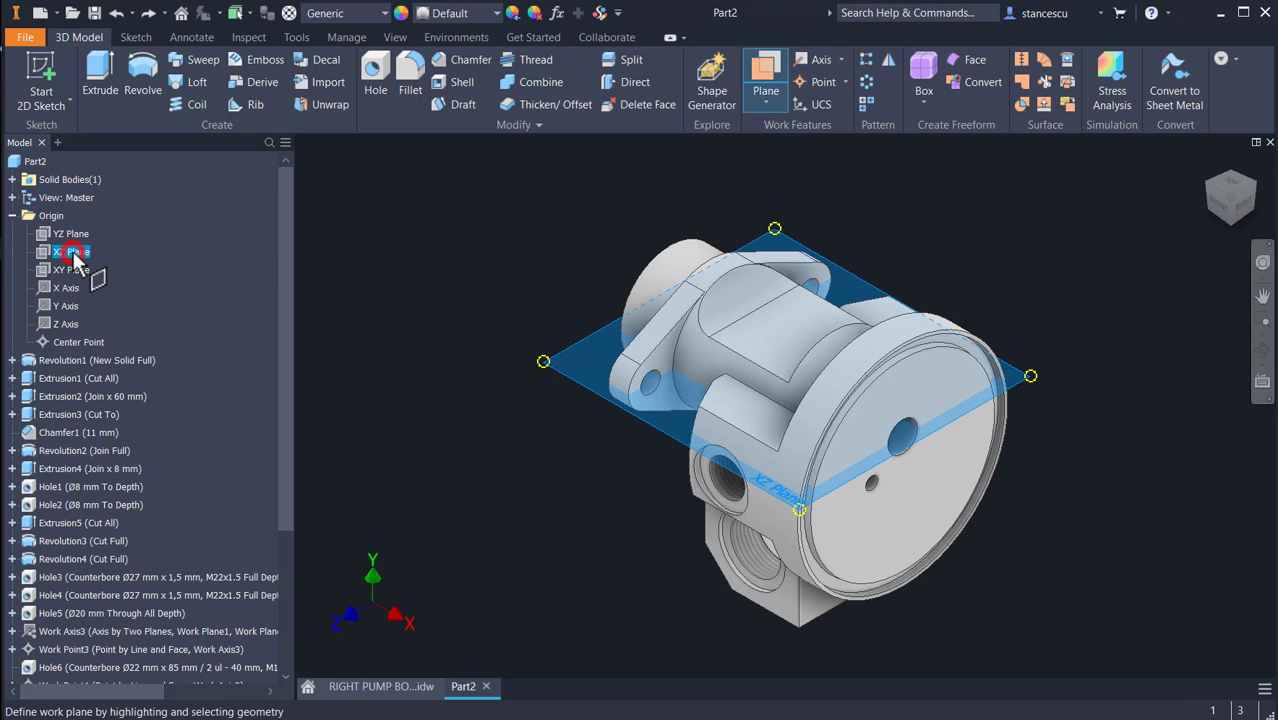
right_click(1046, 257)
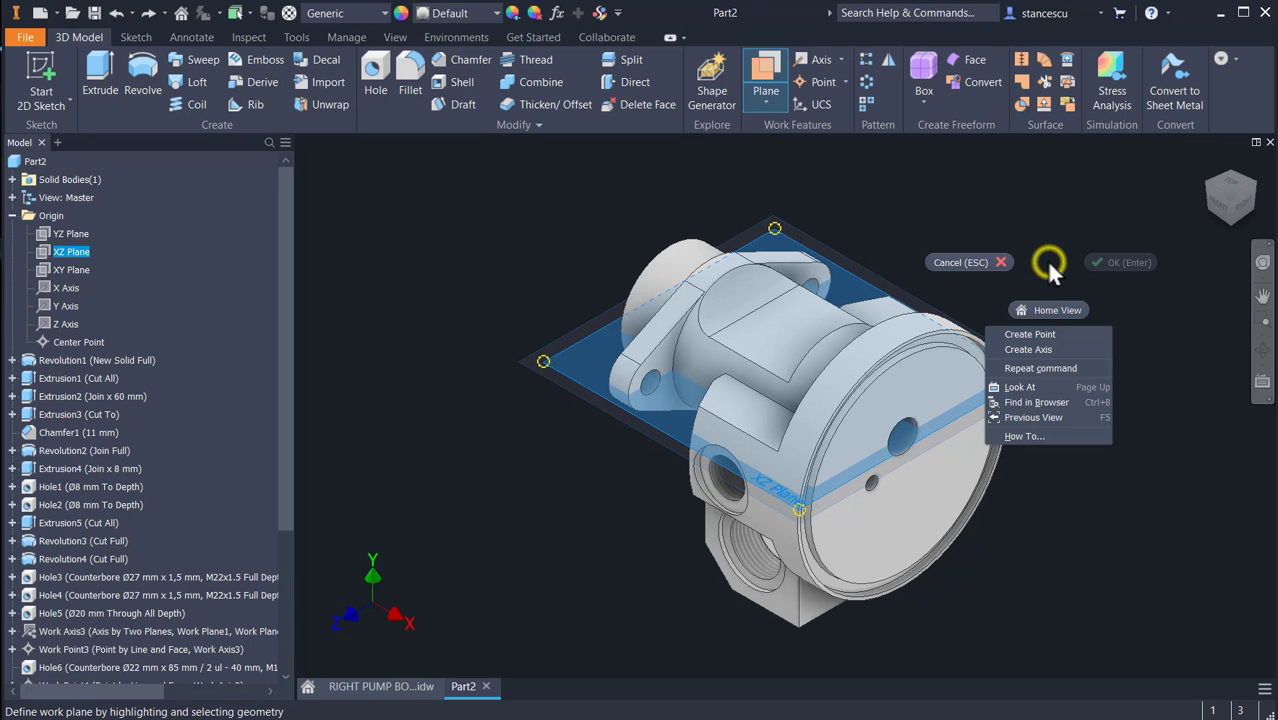
click(1060, 335)
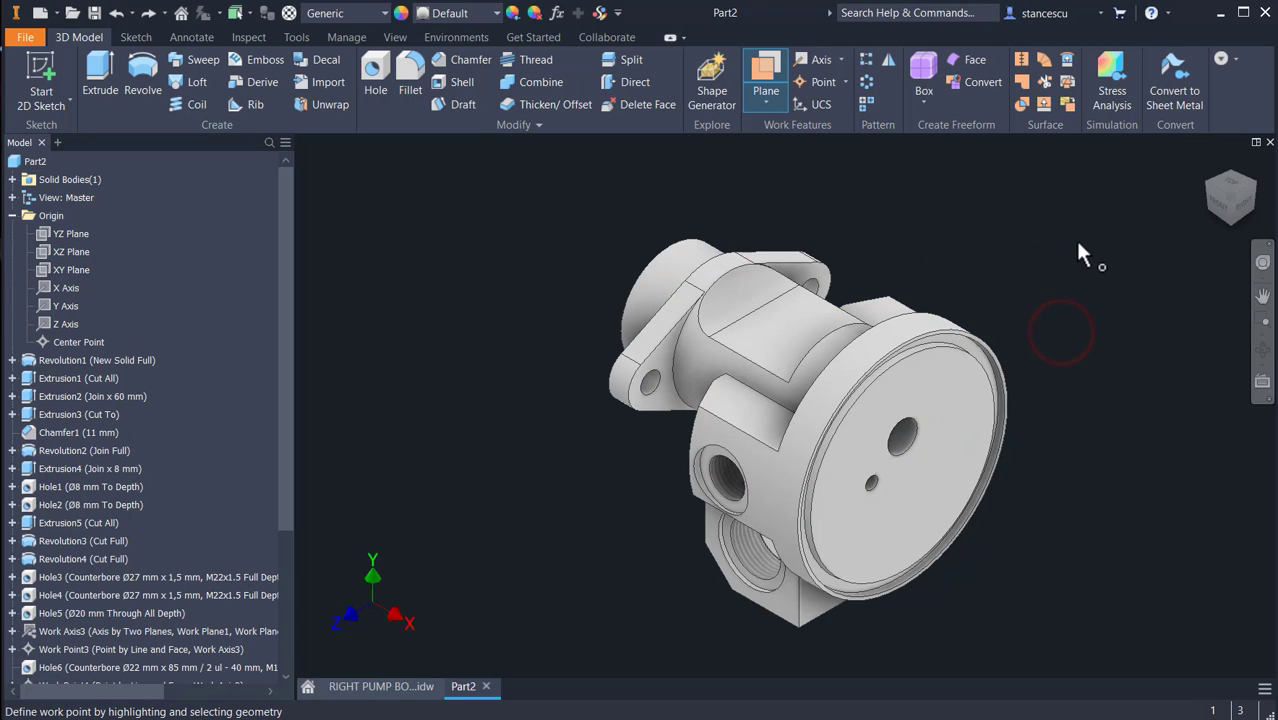
right_click(988, 228)
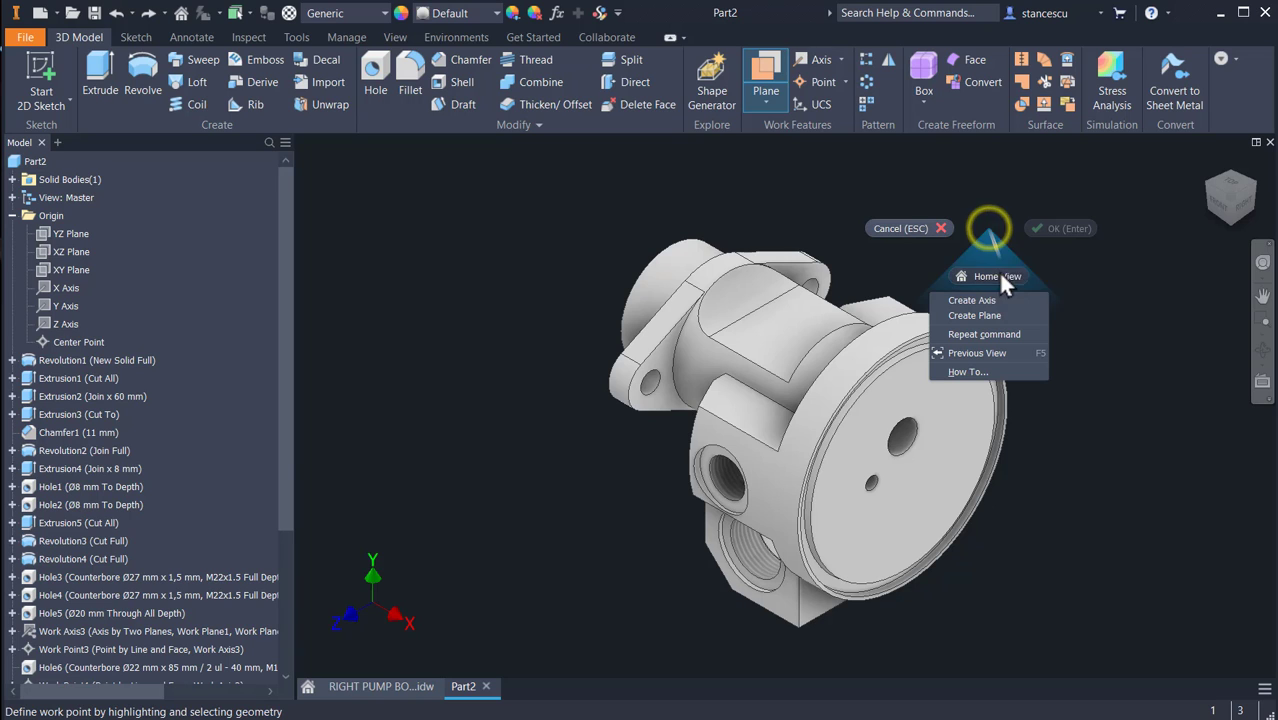
click(986, 300)
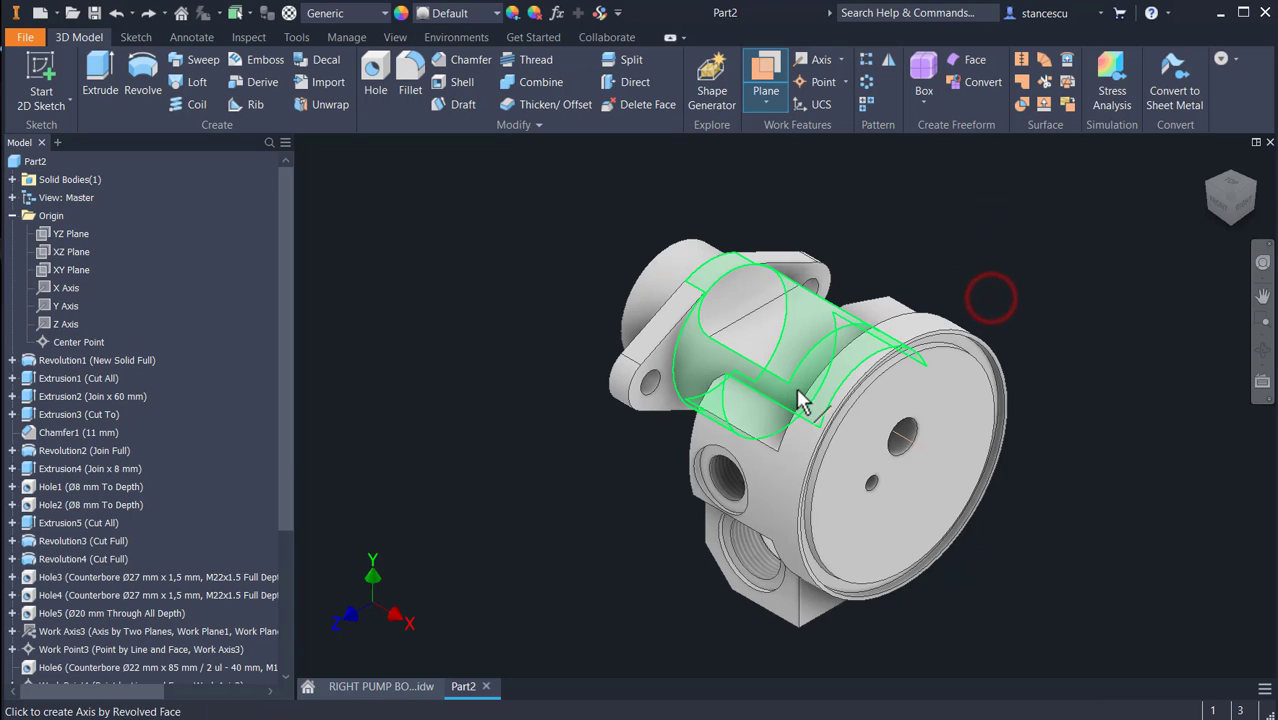
click(805, 423)
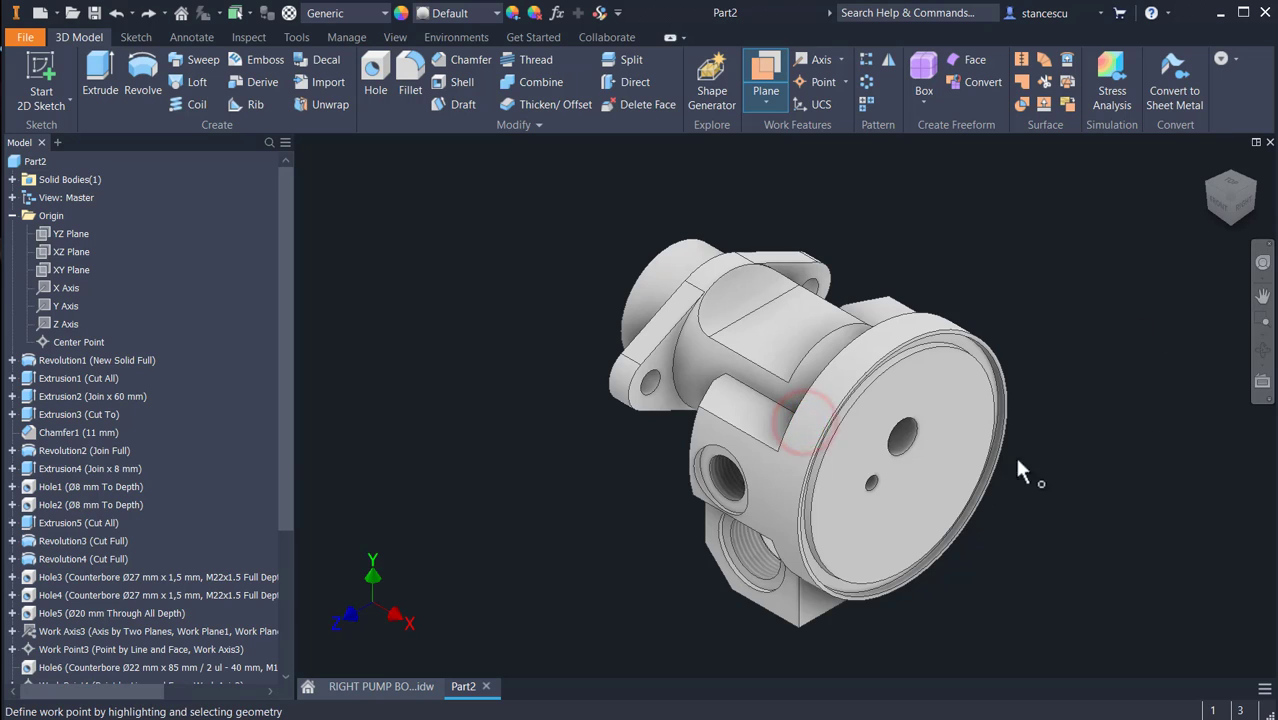
click(957, 472)
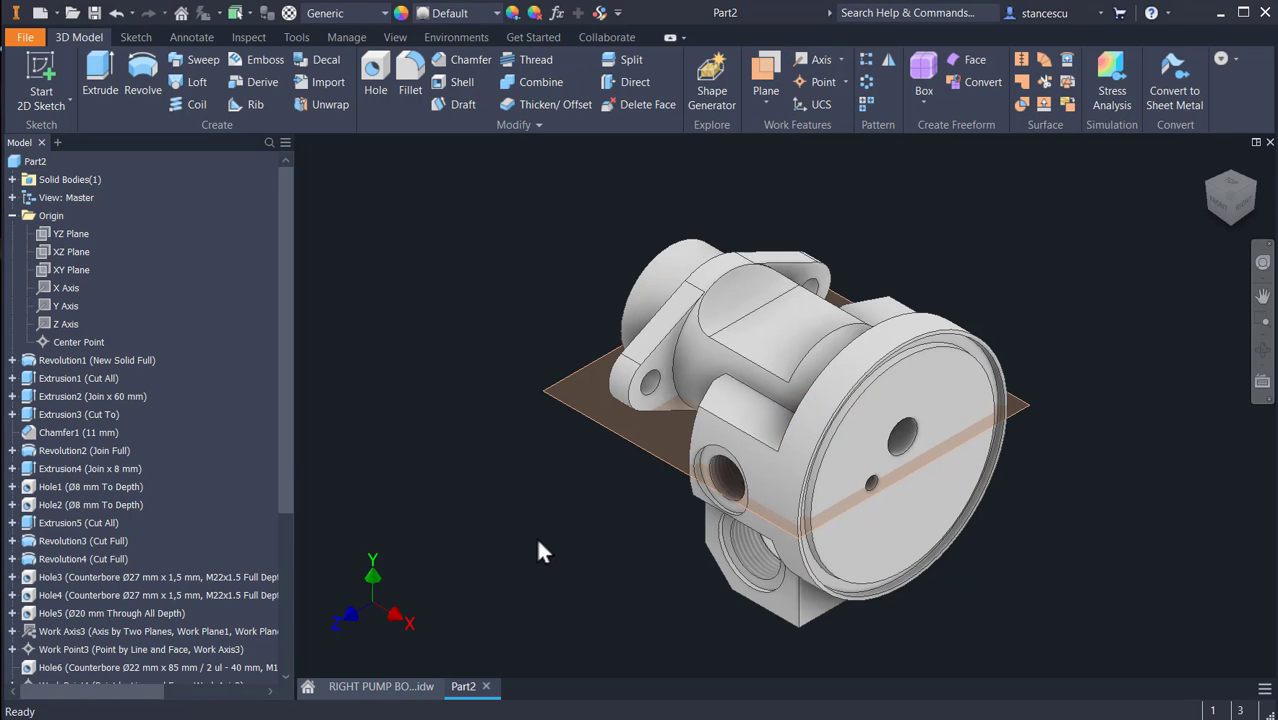
- Start a sketch on the new work plane and slice the model at the sketch plane to expose the internal passages
key(s)
click(655, 432)
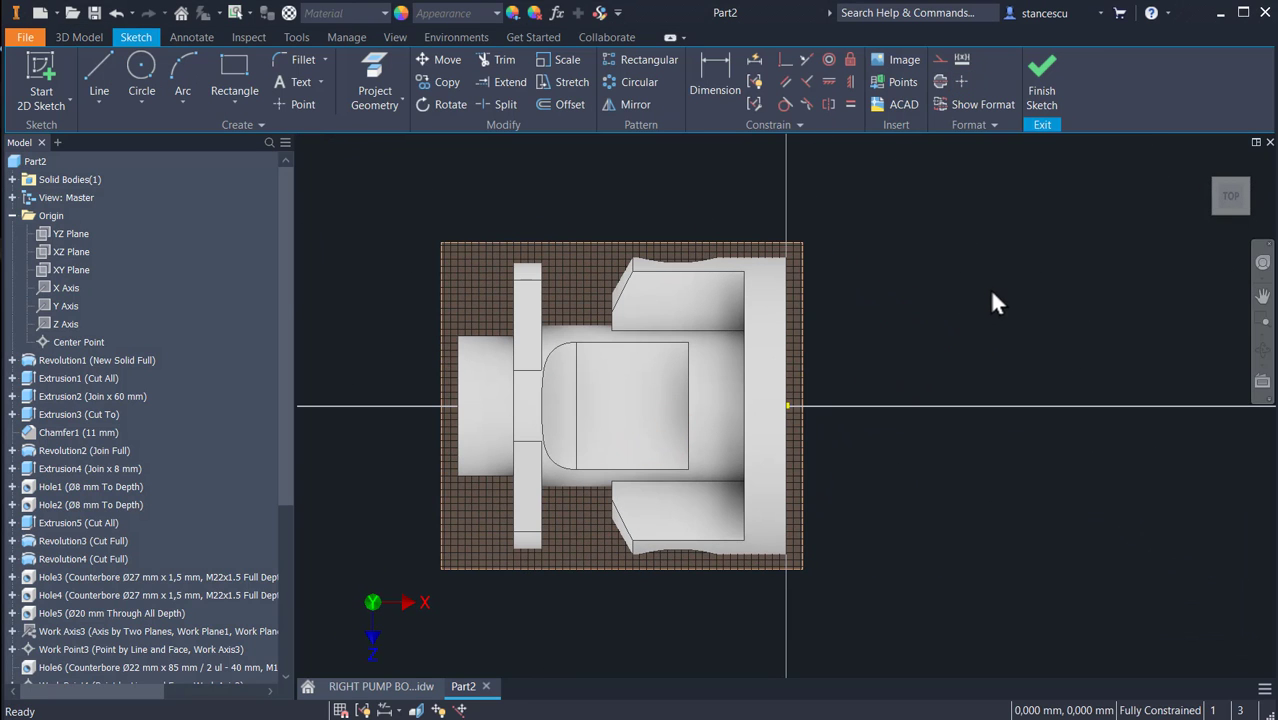
key(F7)
scroll(816, 365, down, 5)
middle_drag(816, 365, 1098, 370)
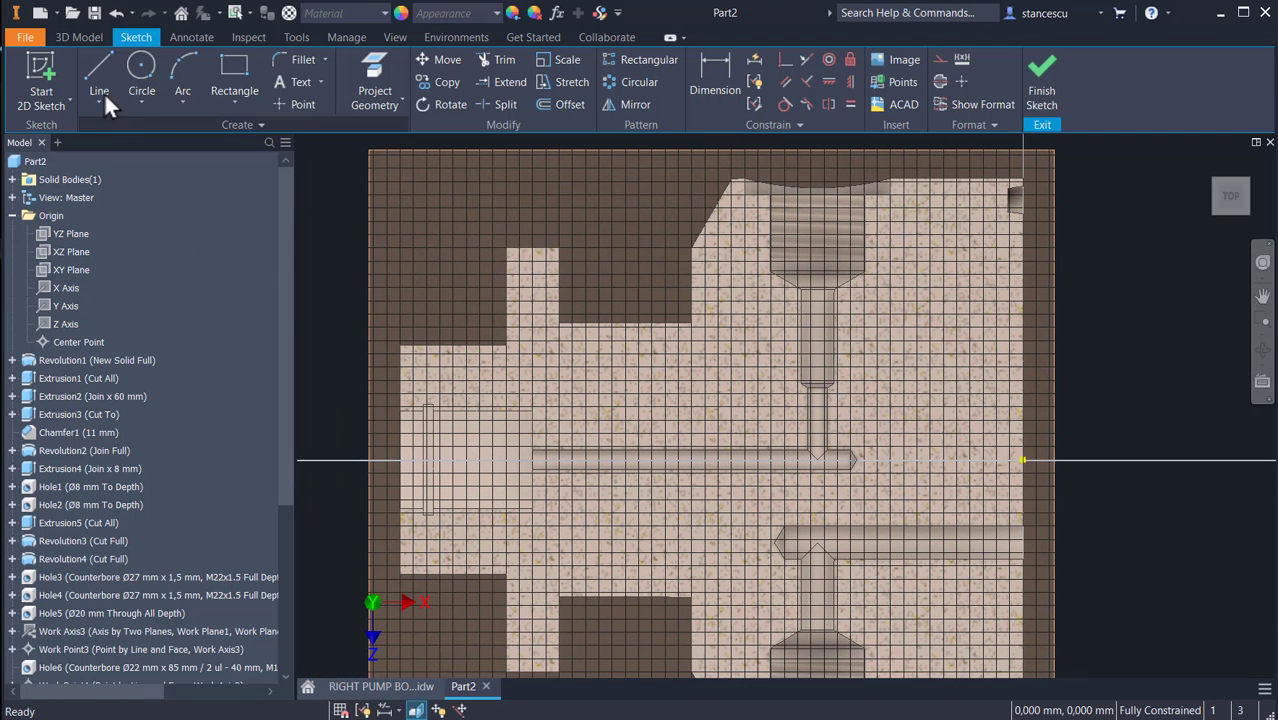
- Draw a sloping line from the side port's passage to the edge of the circular end face
click(96, 61)
click(751, 341)
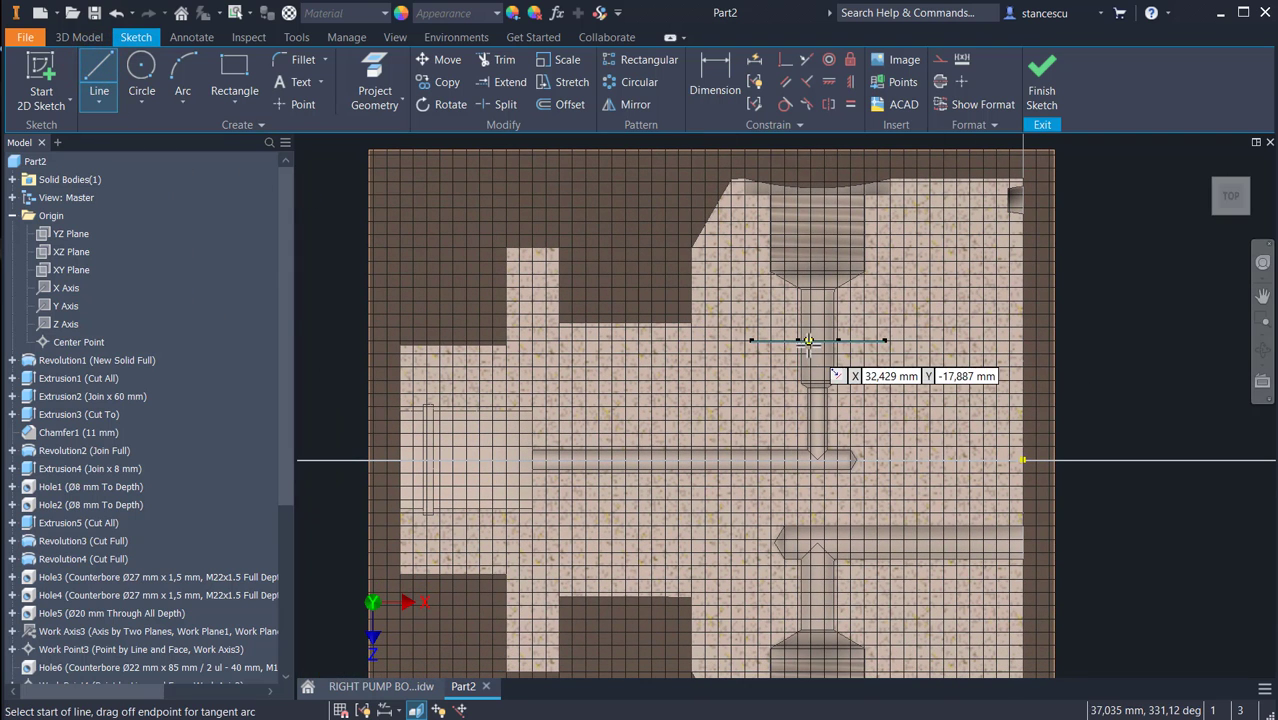
double_click(885, 341)
click(816, 360)
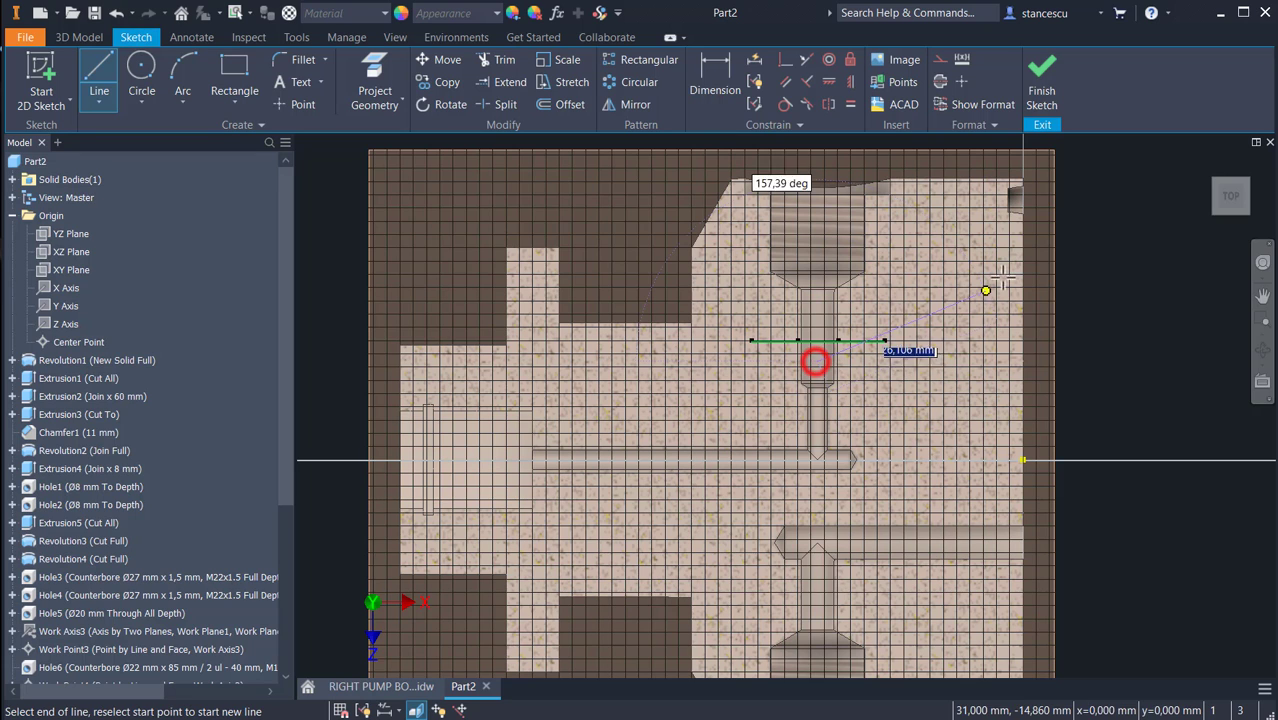
click(1022, 236)
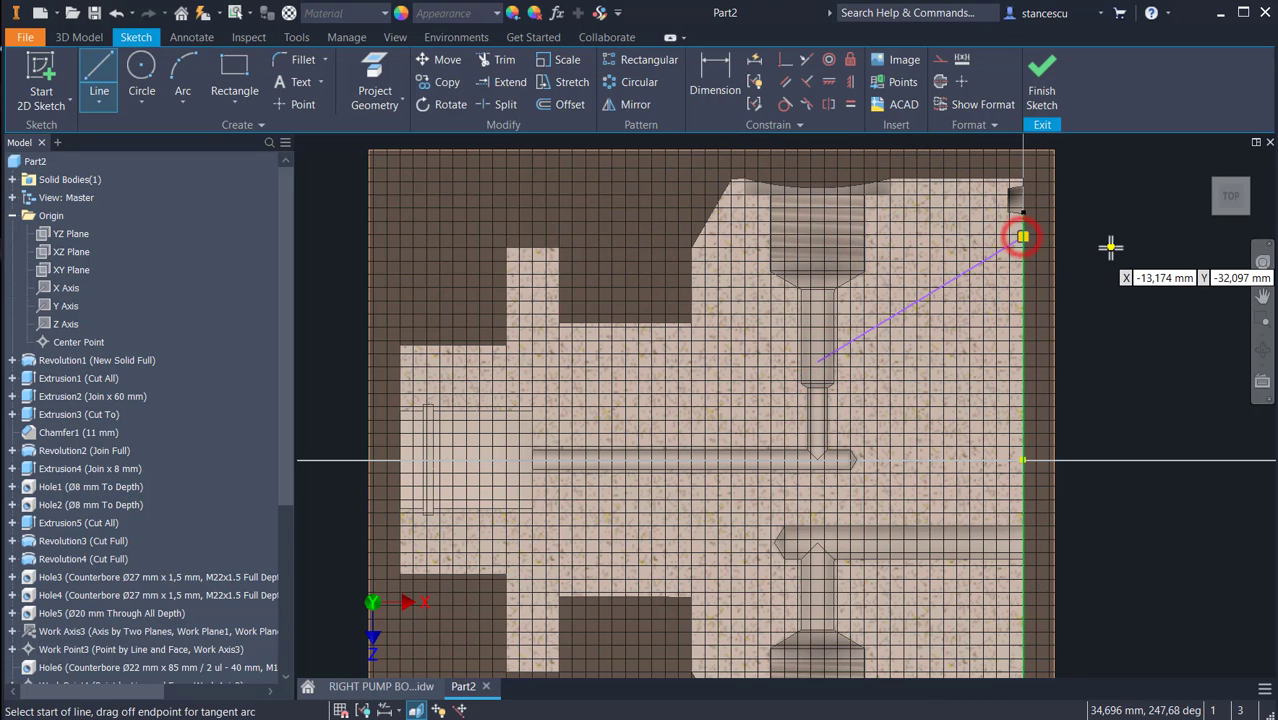
key(Escape)
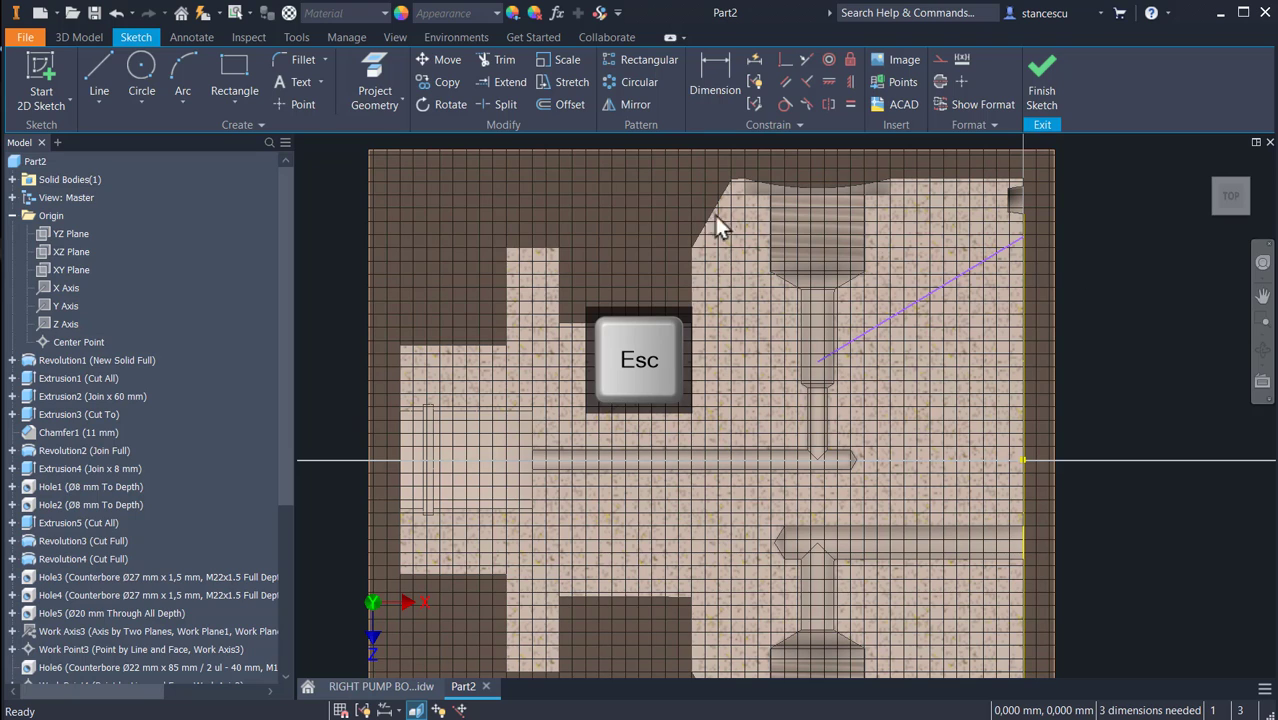
- Dimension the angle between the sloping line and the side port's straight outer edge as 30 degrees
click(704, 72)
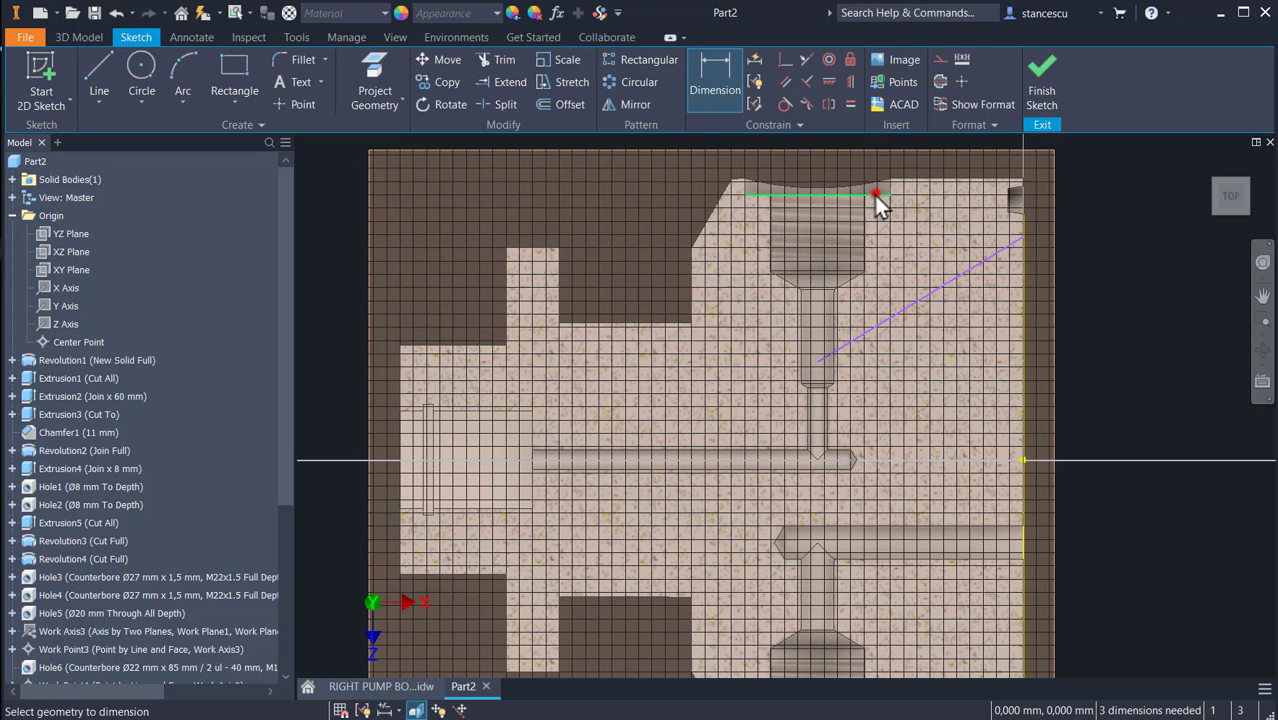
click(875, 195)
click(949, 284)
click(622, 276)
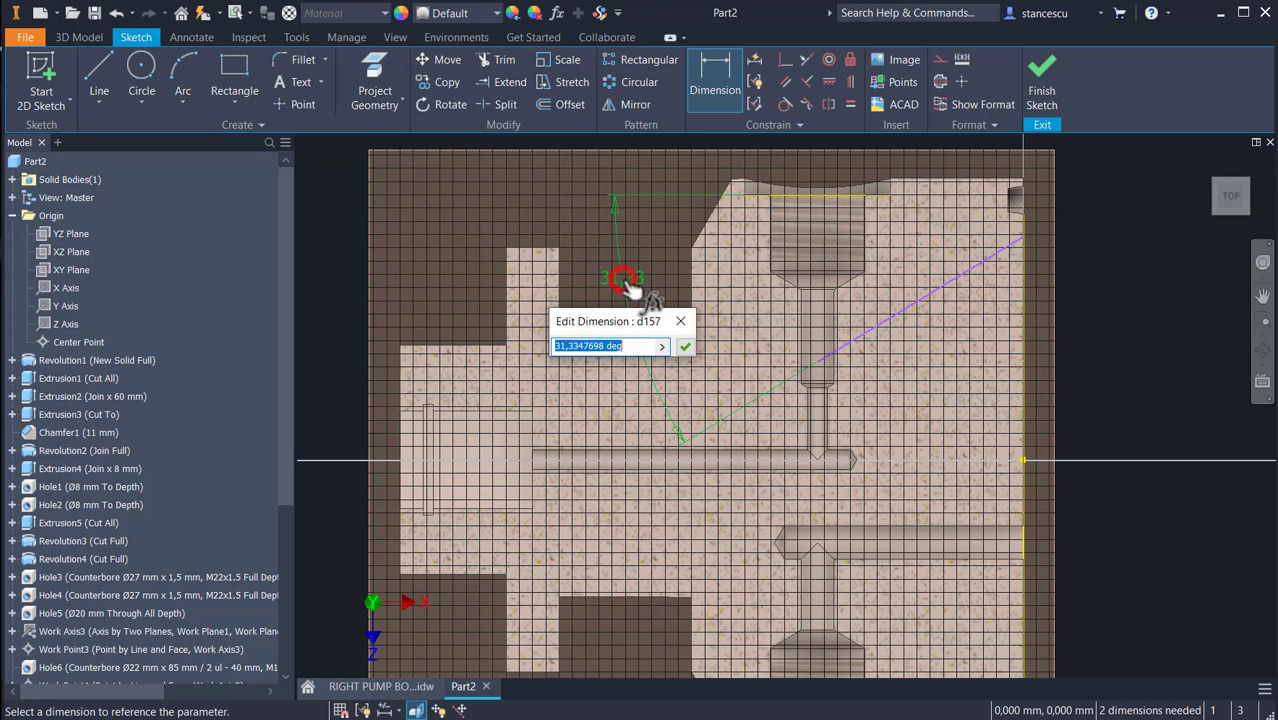
text(3)
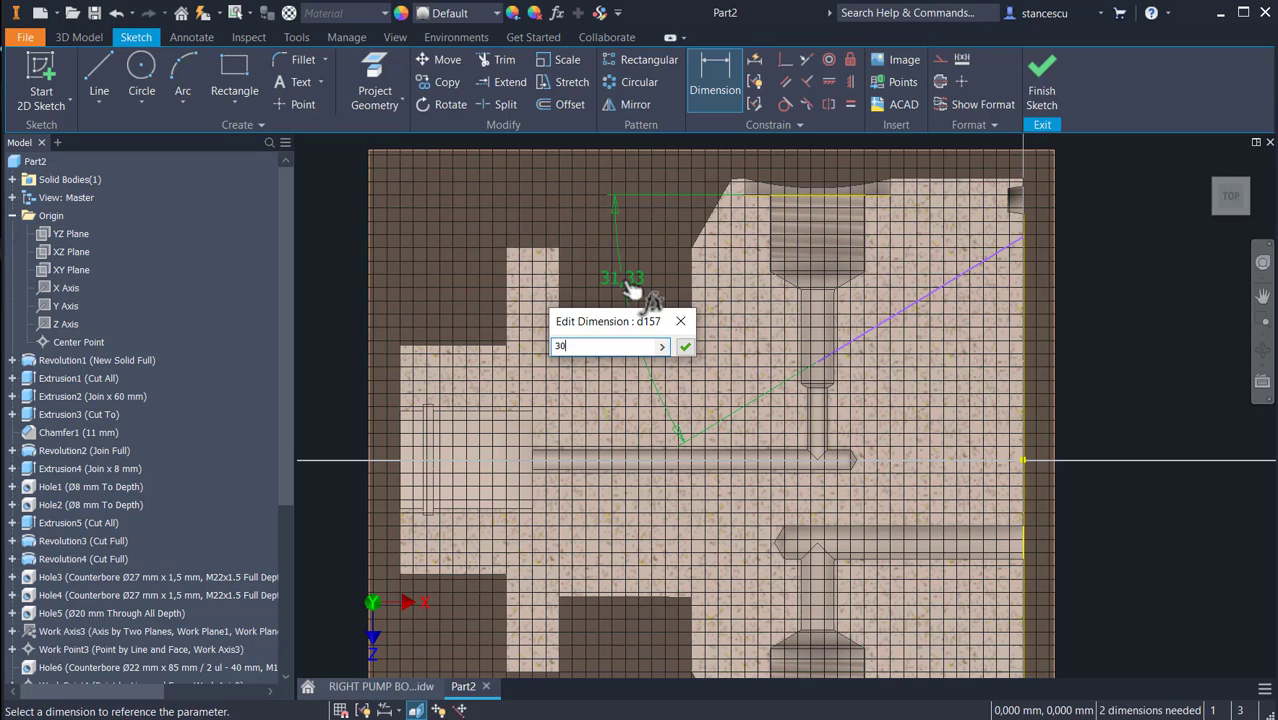
text(0)
key(Return)
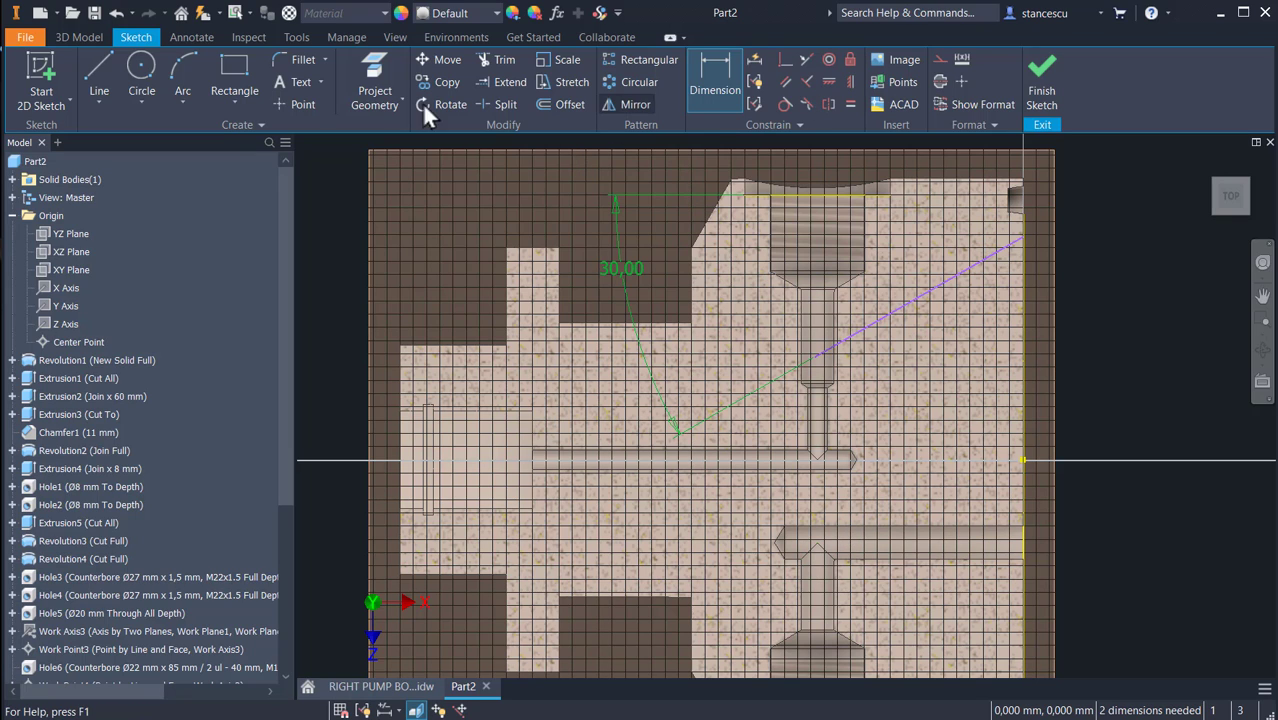
- Place a sketch point at the midpoint of the side port's outer edge and align the sloping line's inner endpoint vertically with it
click(296, 104)
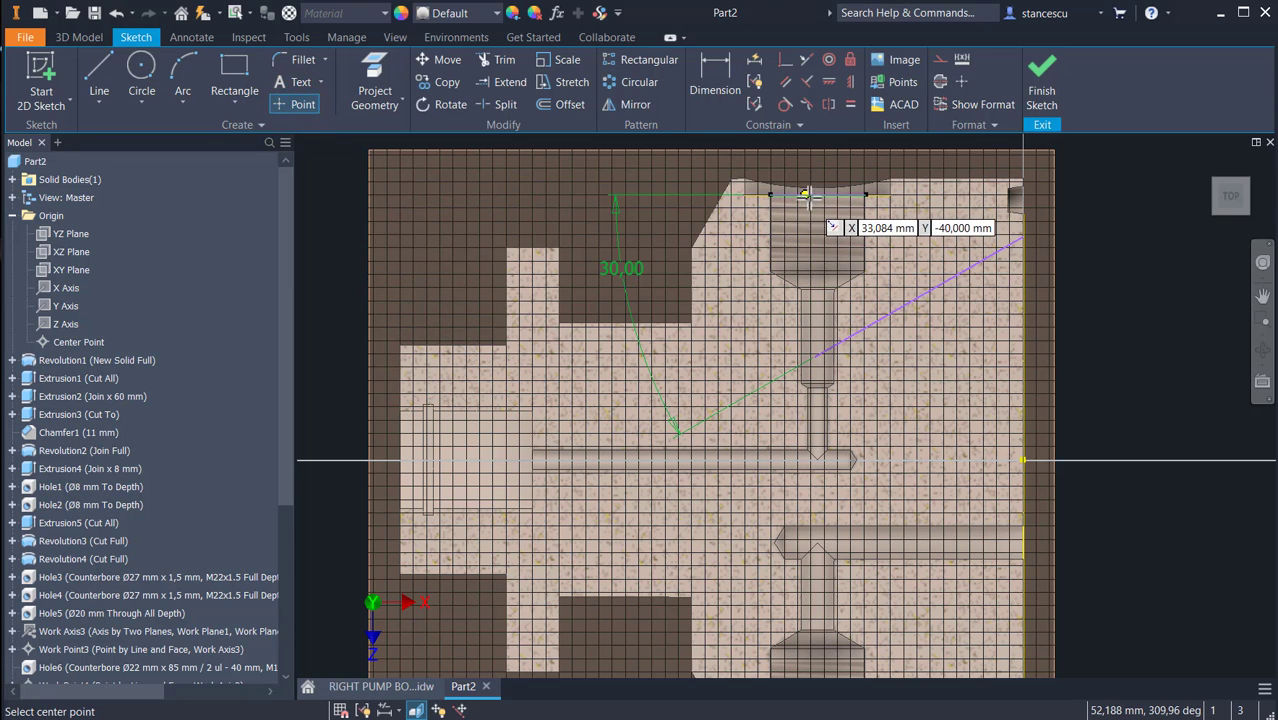
click(817, 195)
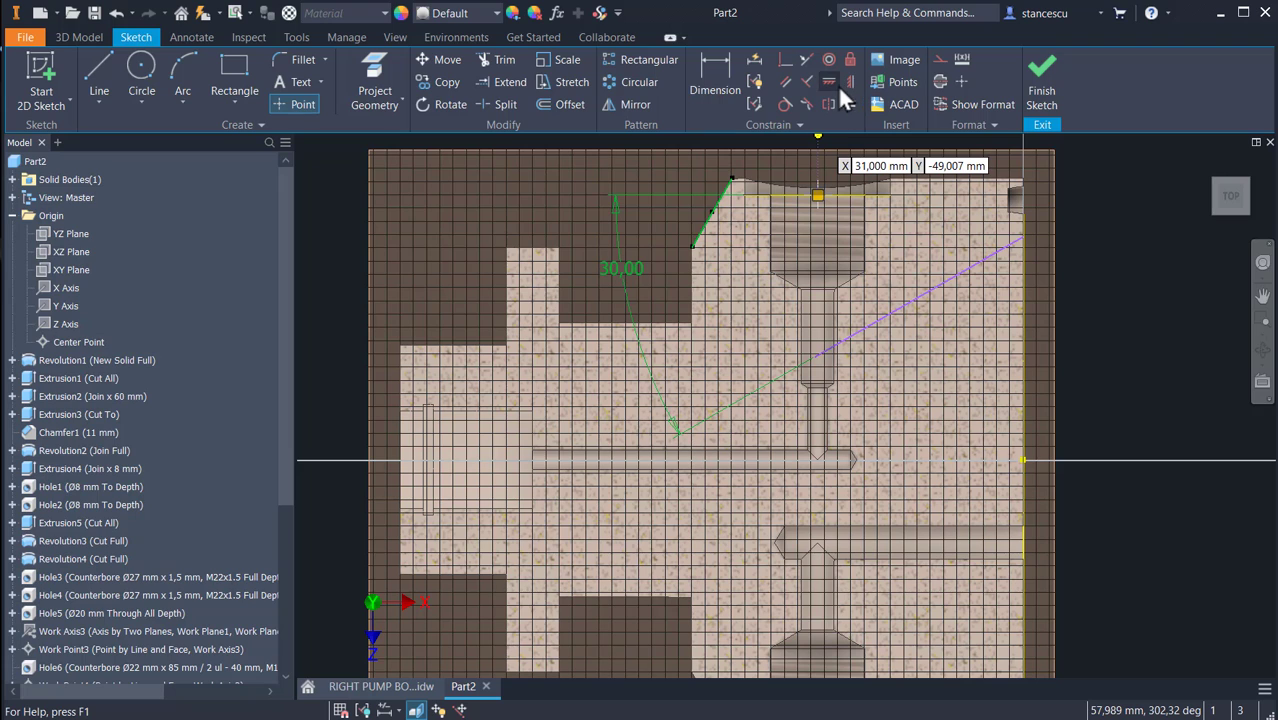
click(847, 84)
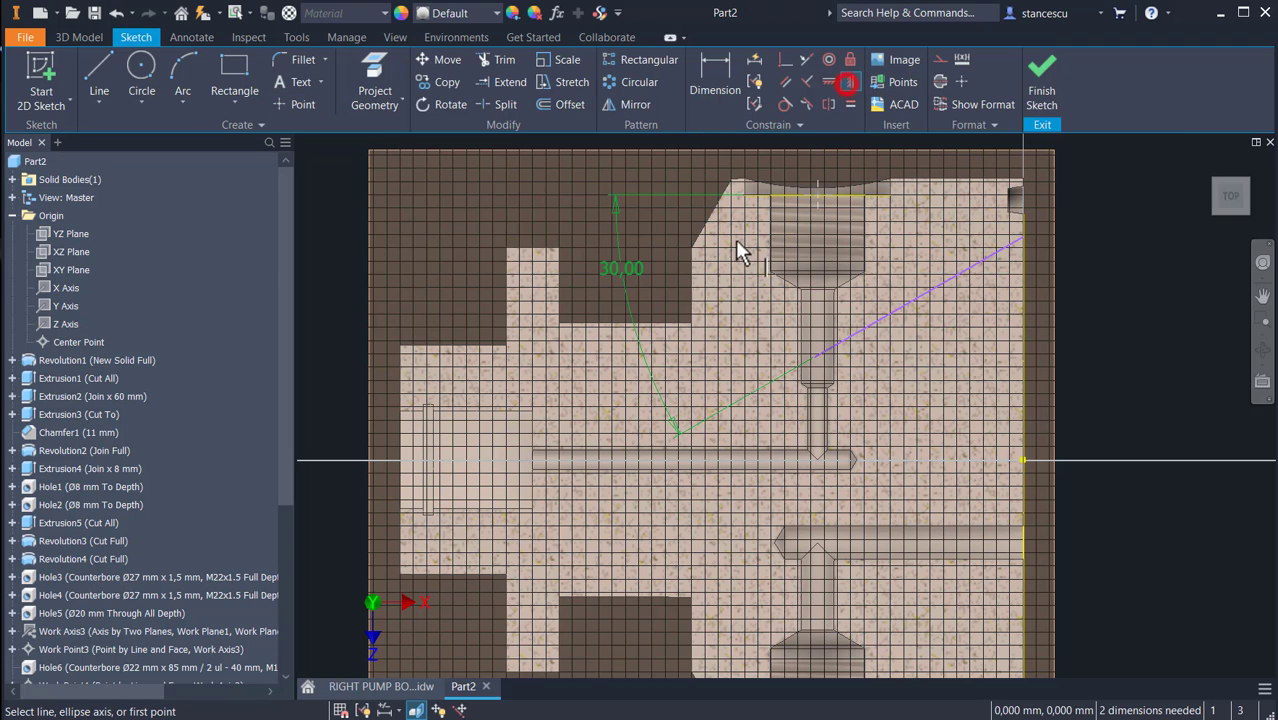
click(817, 197)
click(815, 355)
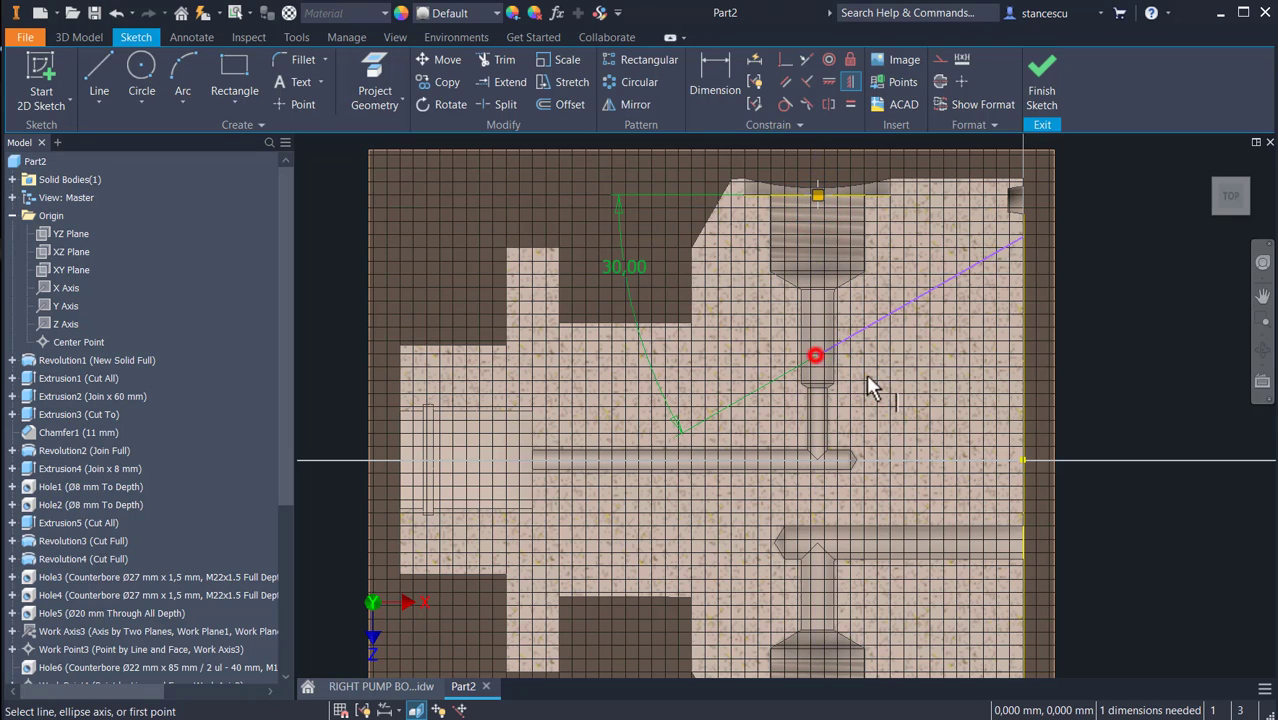
- Set the vertical distance from the sloping line's inner endpoint to the origin at 15.5 mm and finish the sketch
click(722, 72)
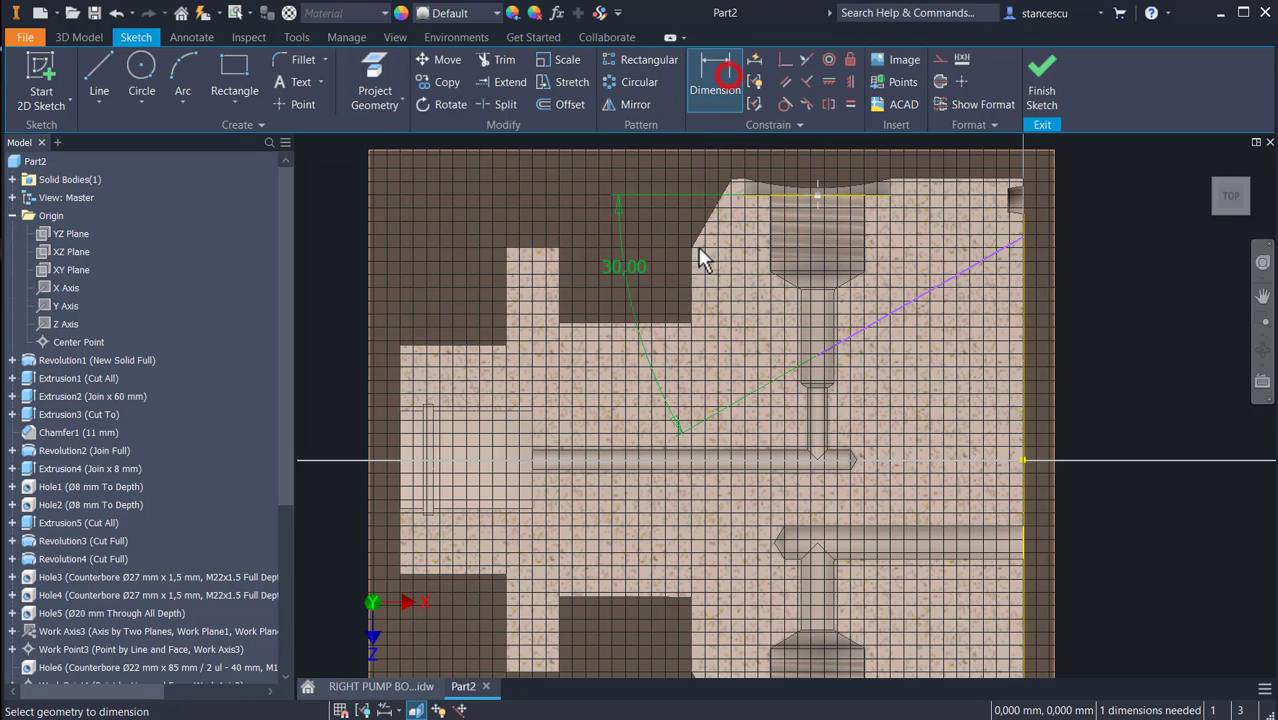
click(816, 355)
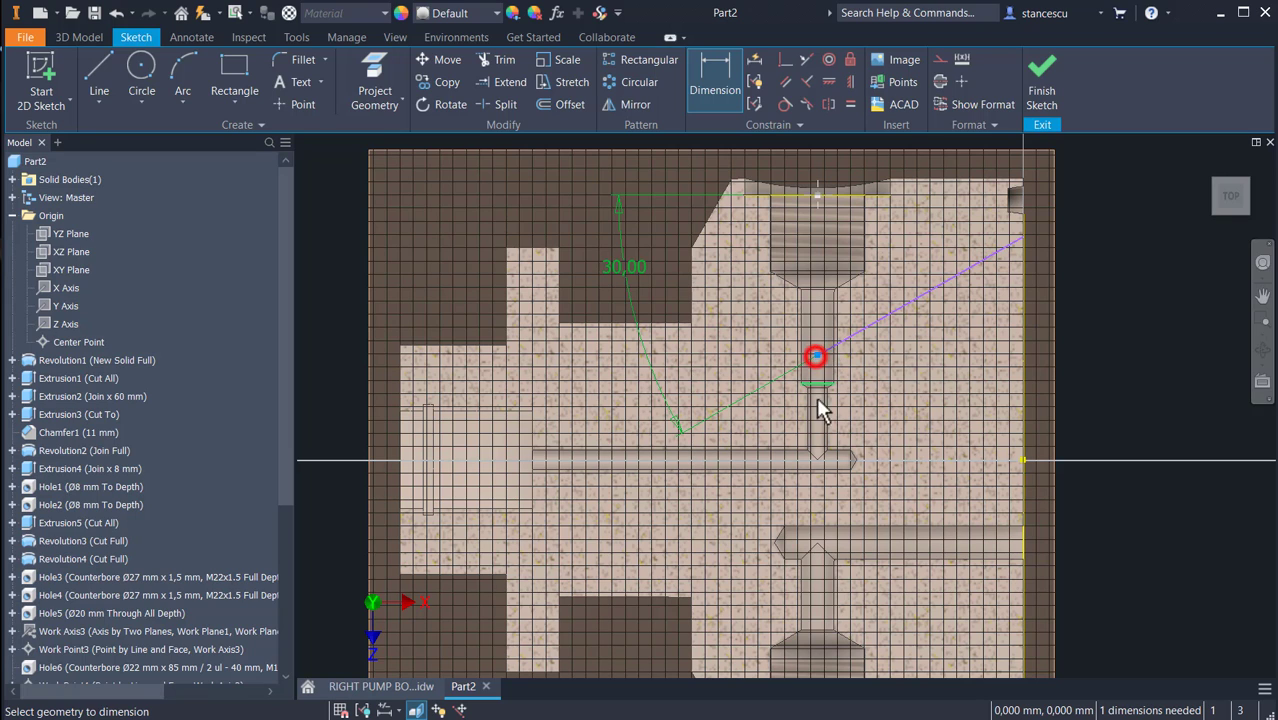
click(1021, 459)
click(1158, 393)
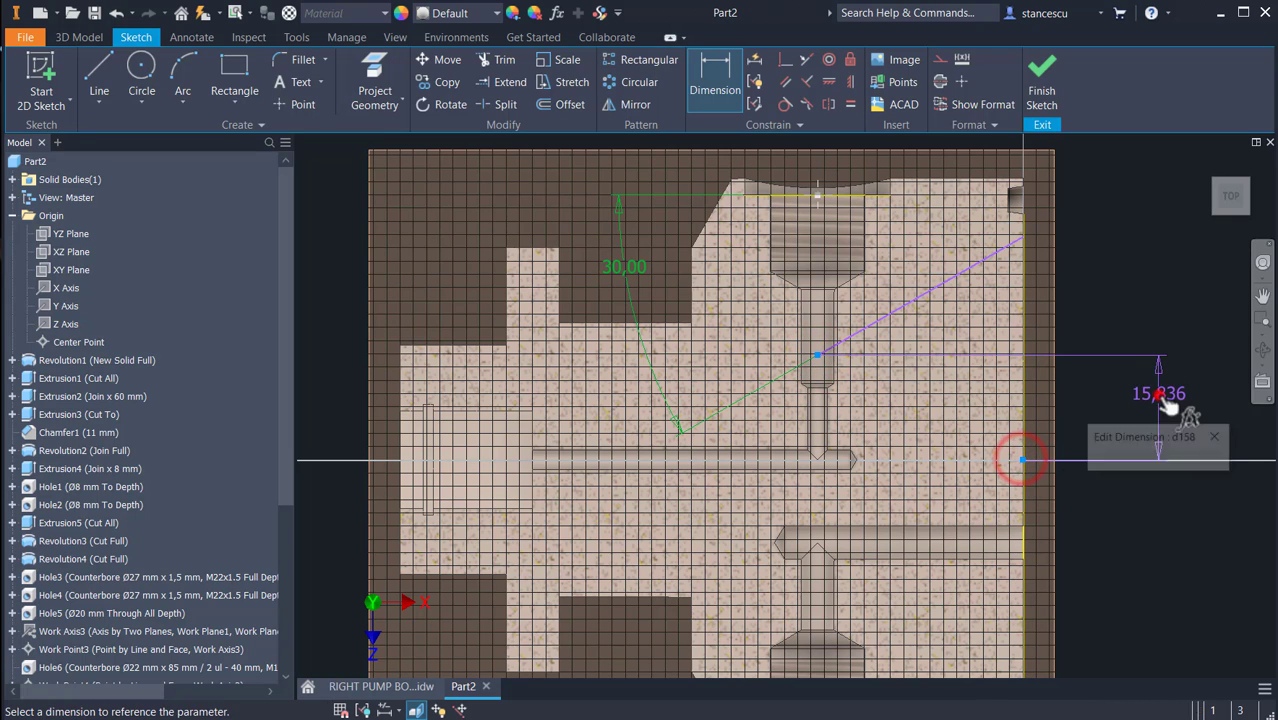
text(15.5)
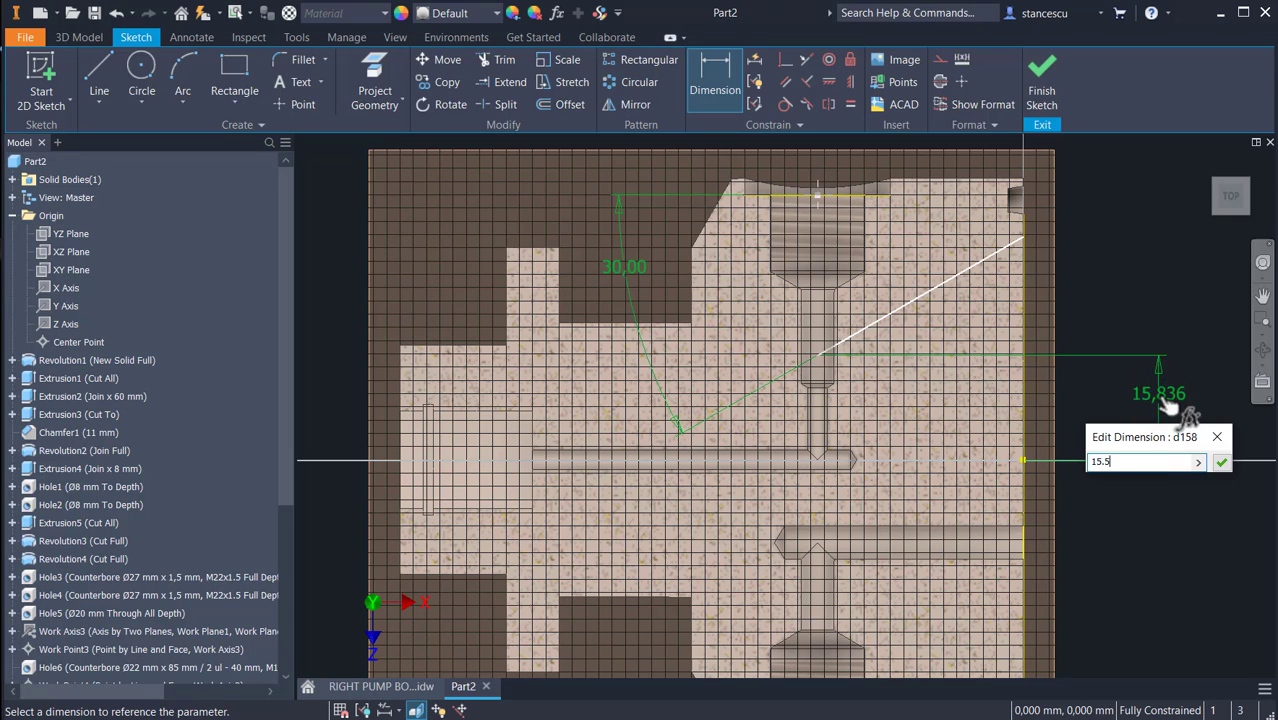
key(Return)
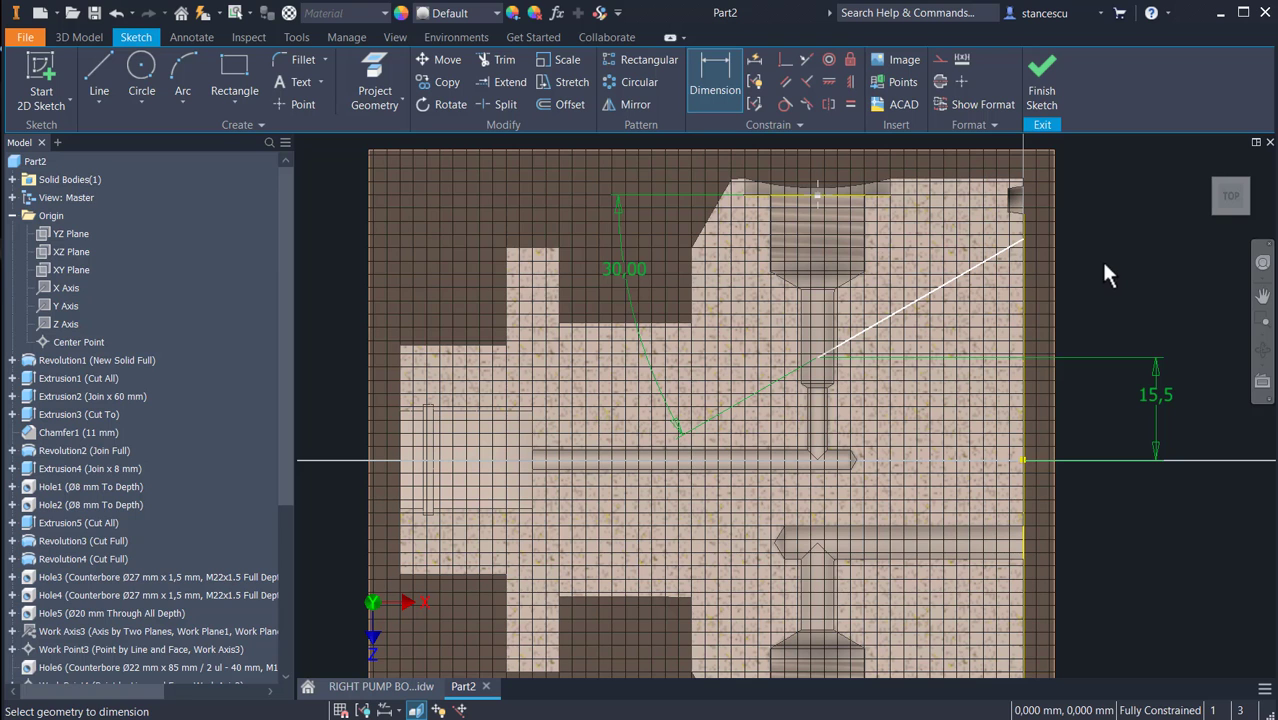
click(1045, 75)
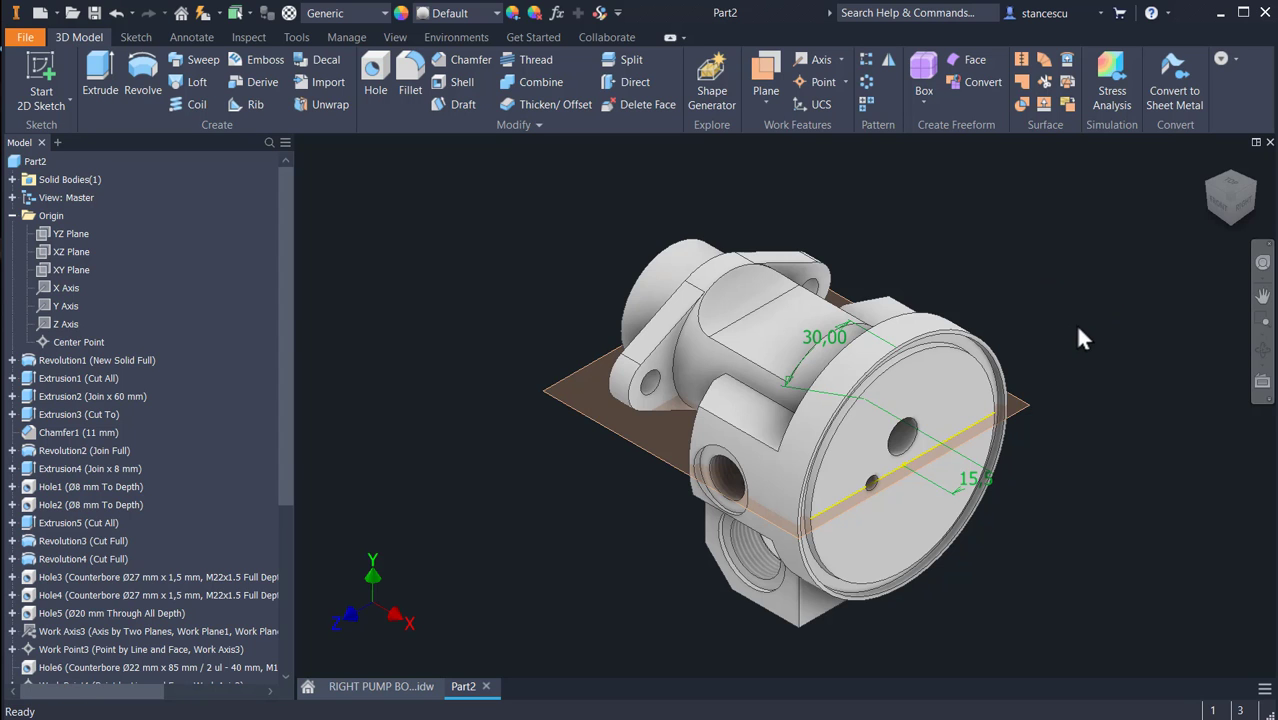
- Create a work axis along the sloping sketch line visible inside the side port
shift+middle_drag(1075, 323, 885, 394)
scroll(929, 398, up, 5)
scroll(953, 388, up, 5)
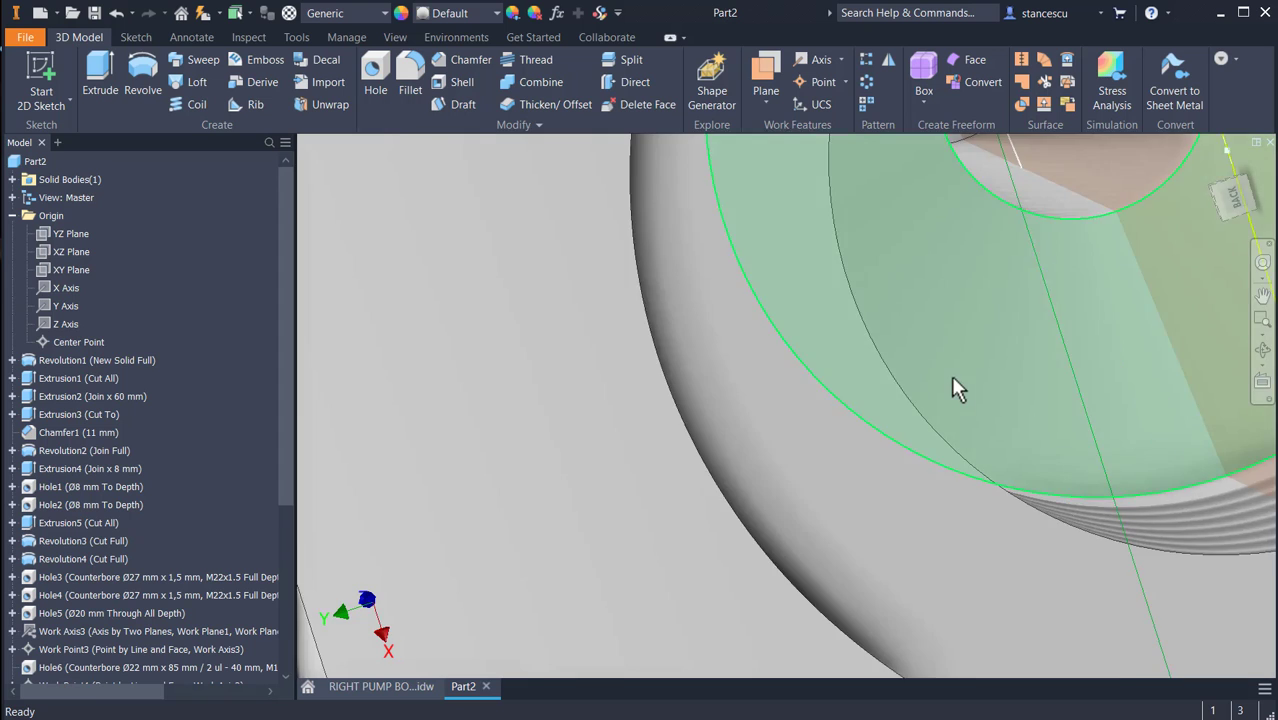
key(F2)
mouse_move(914, 333)
mouse_down()
mouse_move(913, 357)
mouse_move(899, 348)
mouse_up()
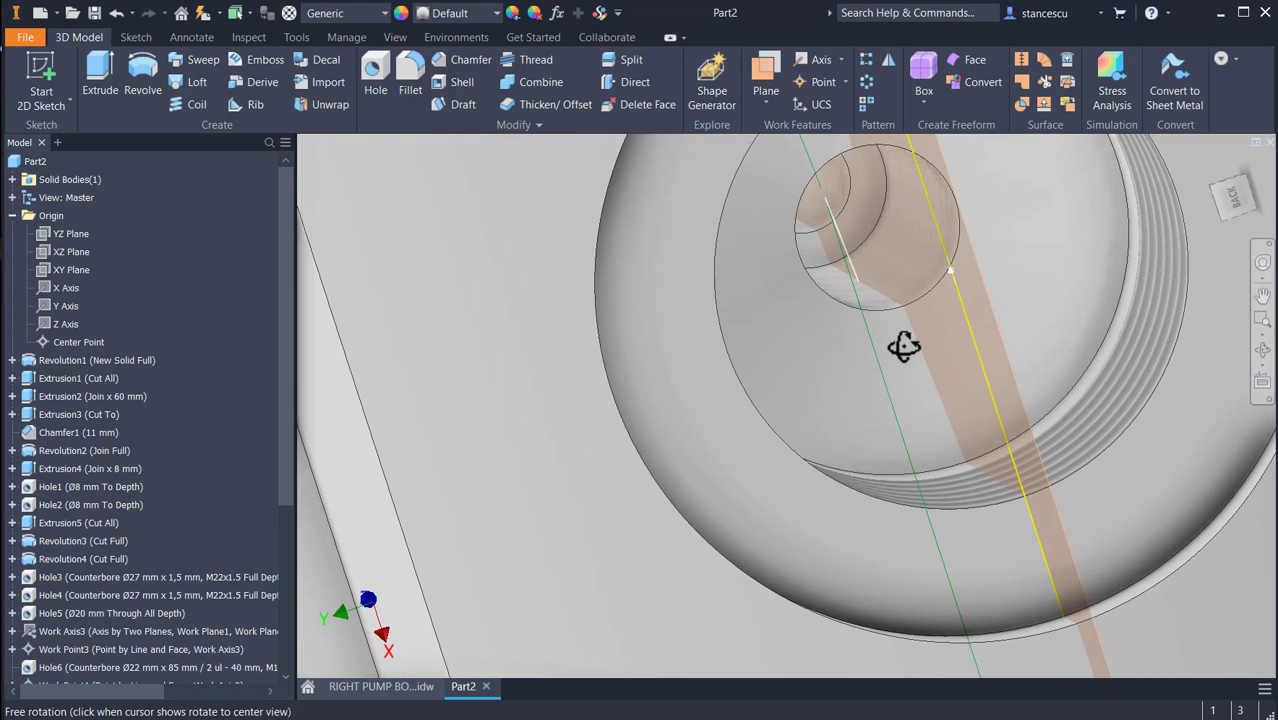
click(805, 60)
click(847, 250)
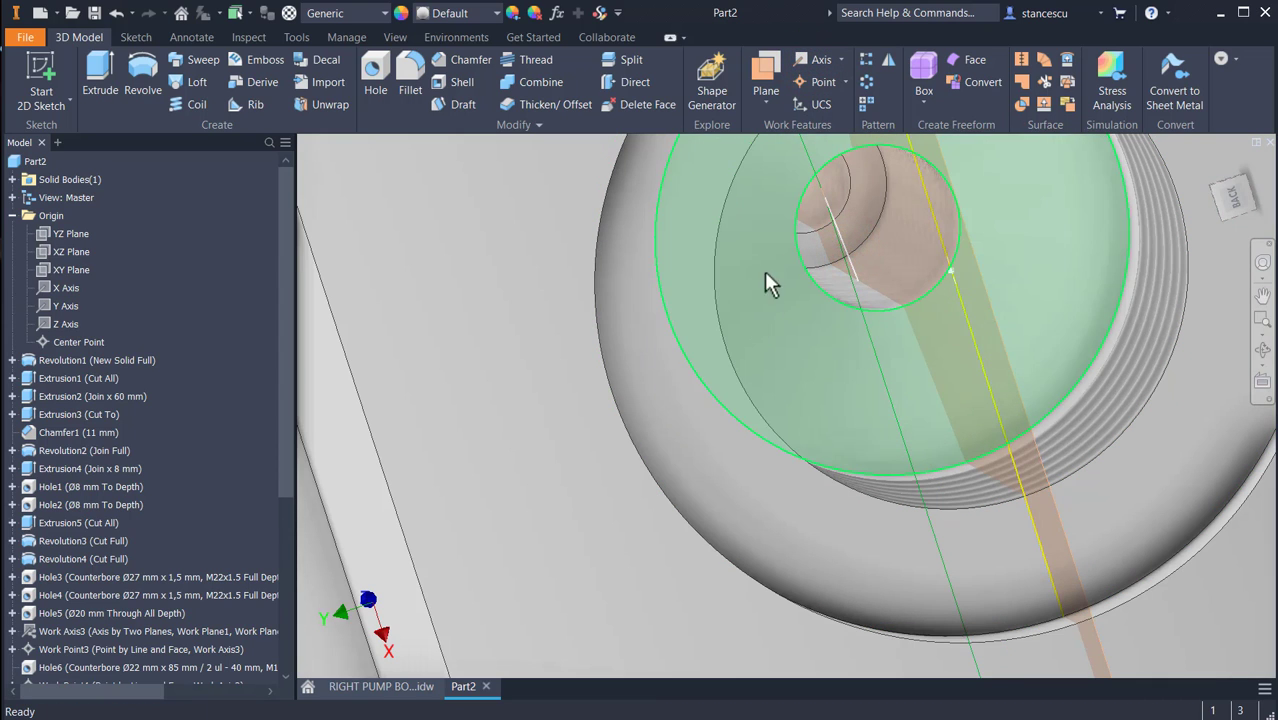
- Create a work point at the sloping sketch line's inner endpoint and hide the sketch containing that line
click(800, 84)
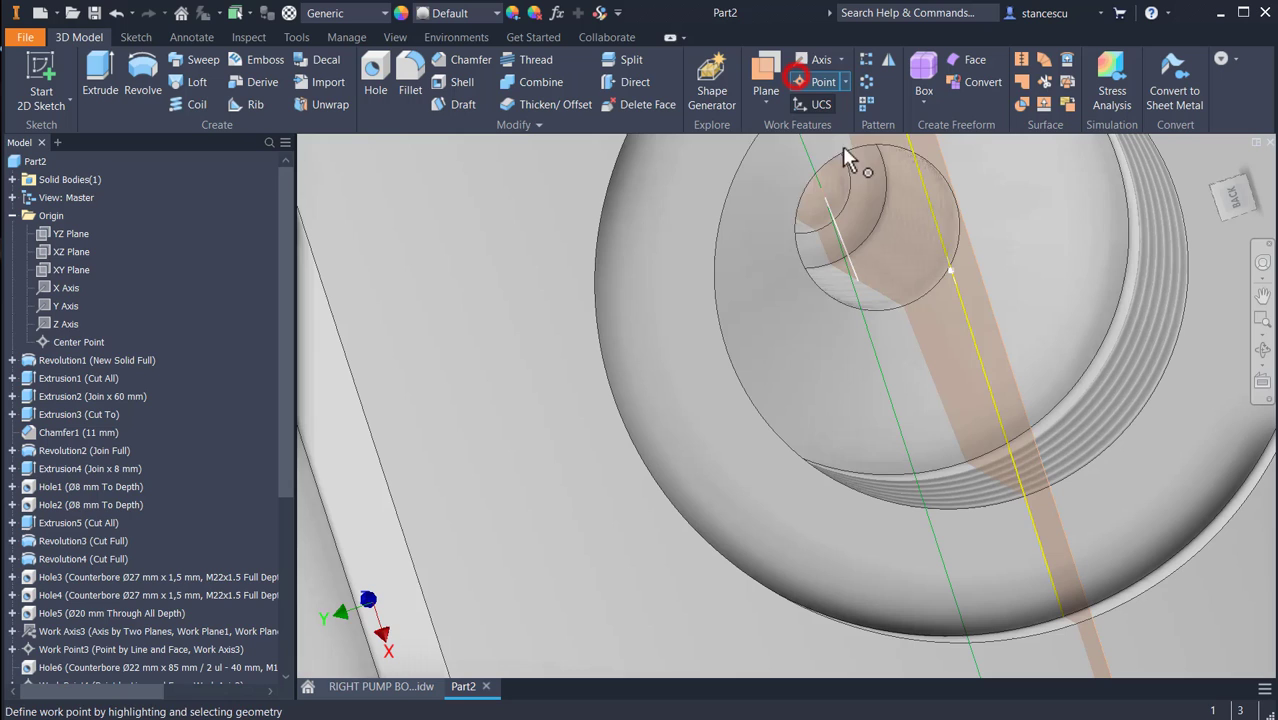
click(823, 195)
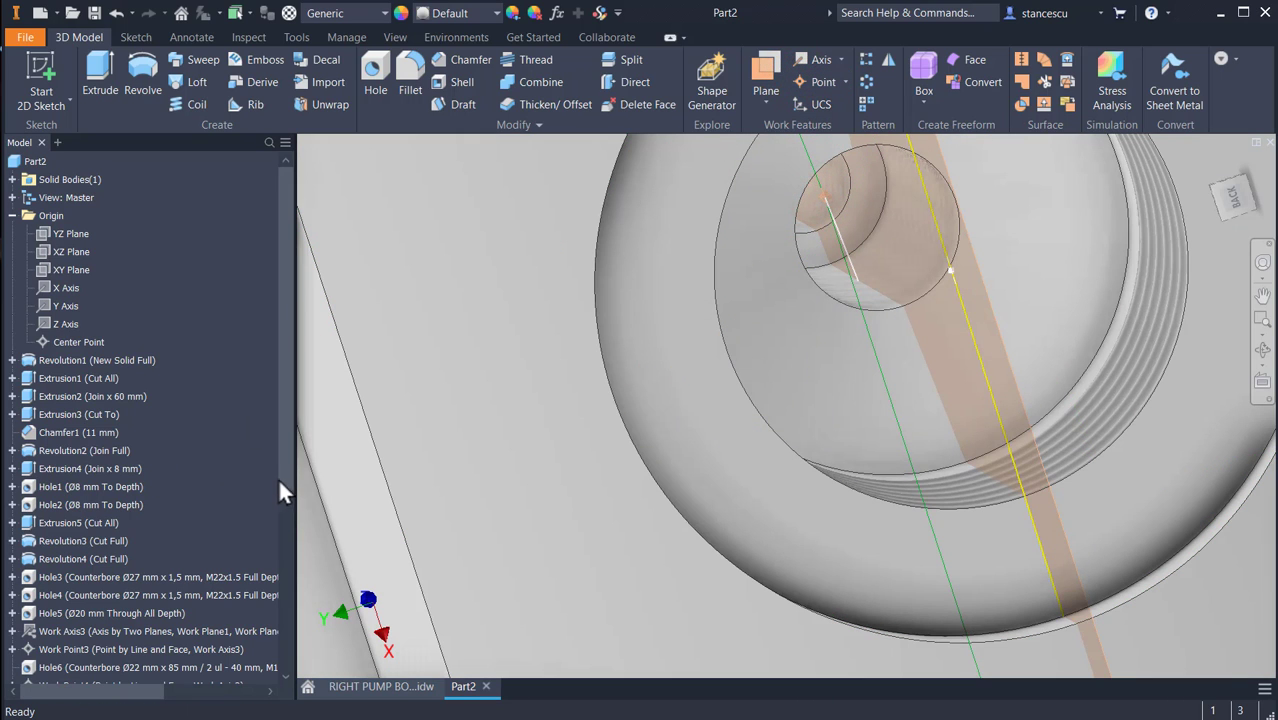
click(290, 478)
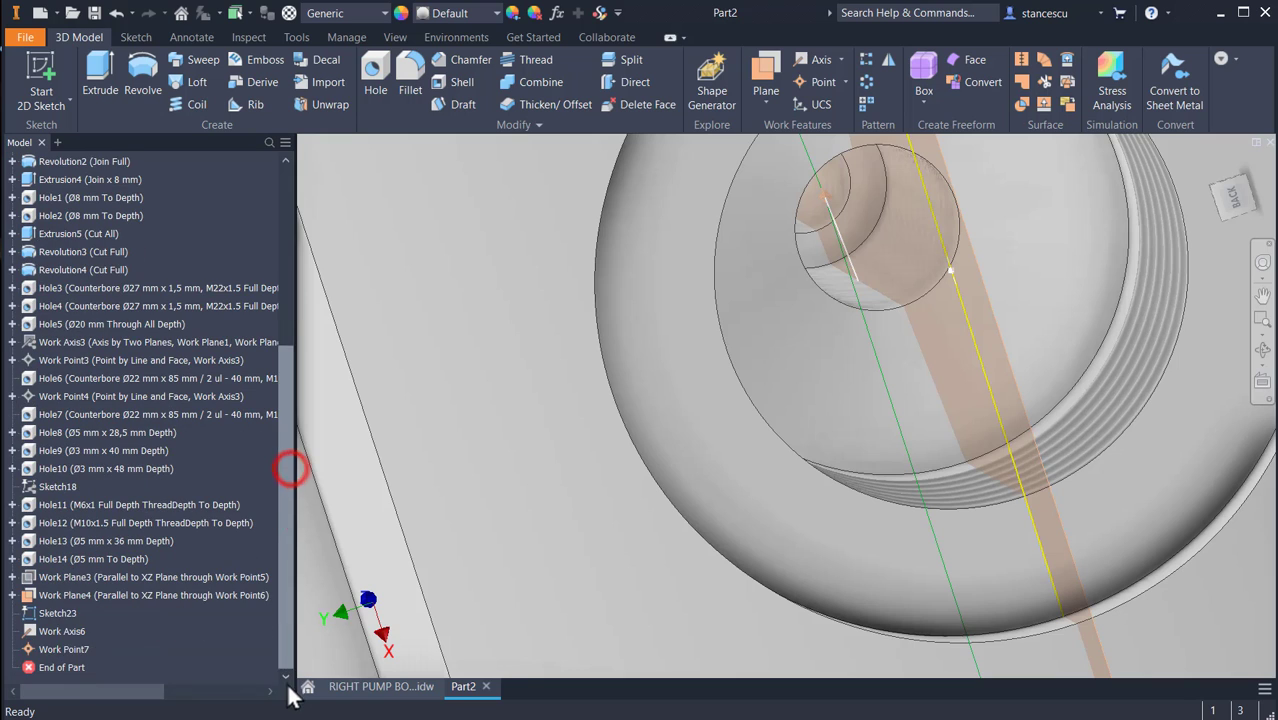
right_click(55, 613)
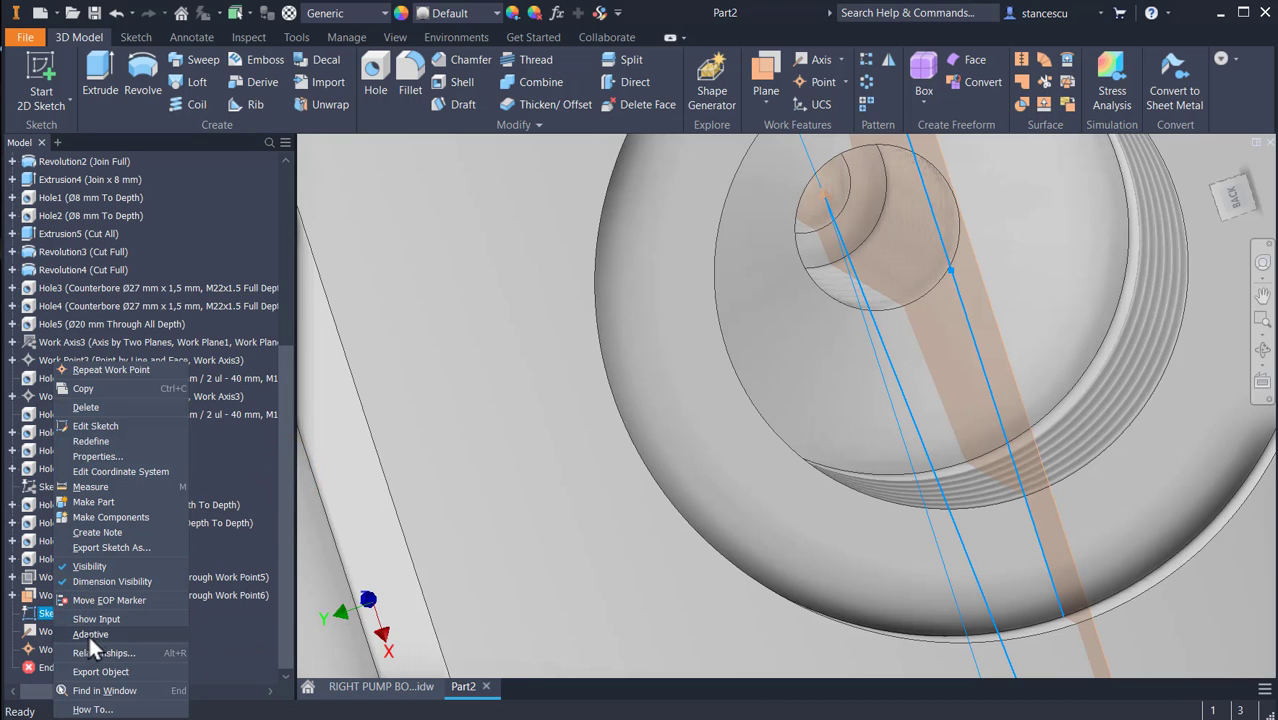
click(100, 567)
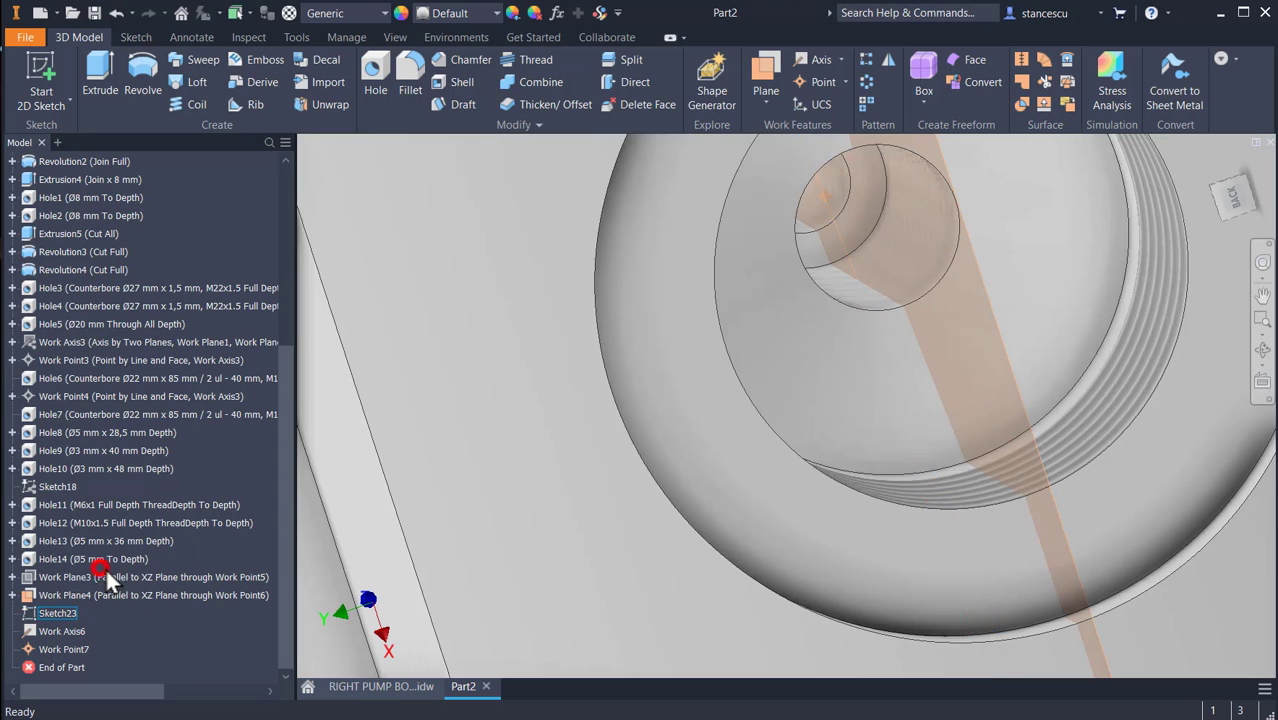
- Cut a simple 4 mm hole from the new work point along the sloping work axis, through all, with the direction flipped toward the circular end face
click(379, 70)
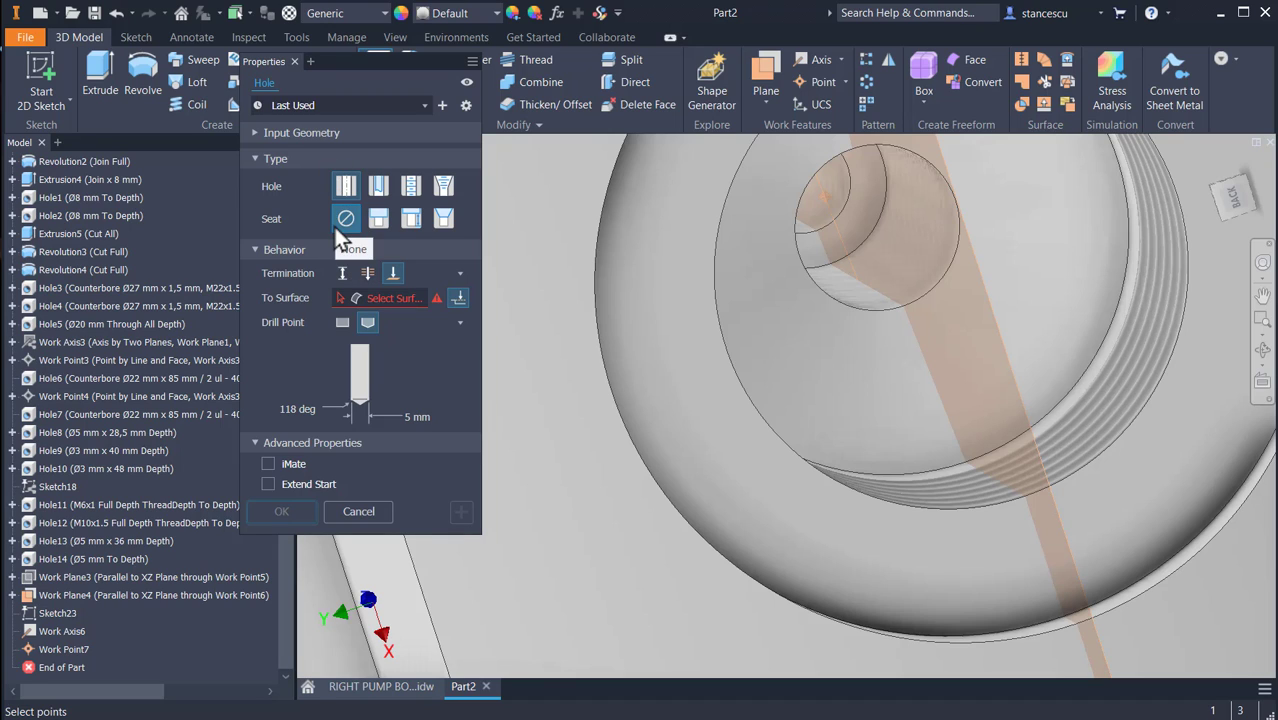
click(367, 273)
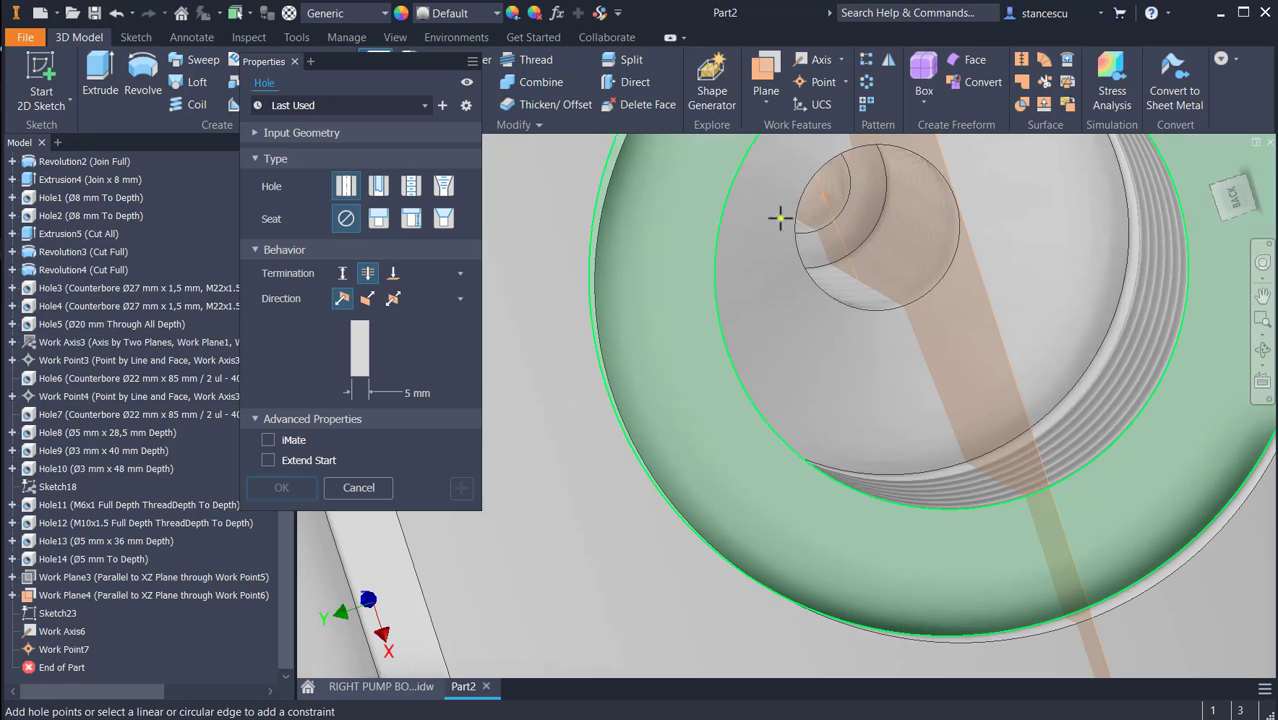
click(828, 199)
click(828, 214)
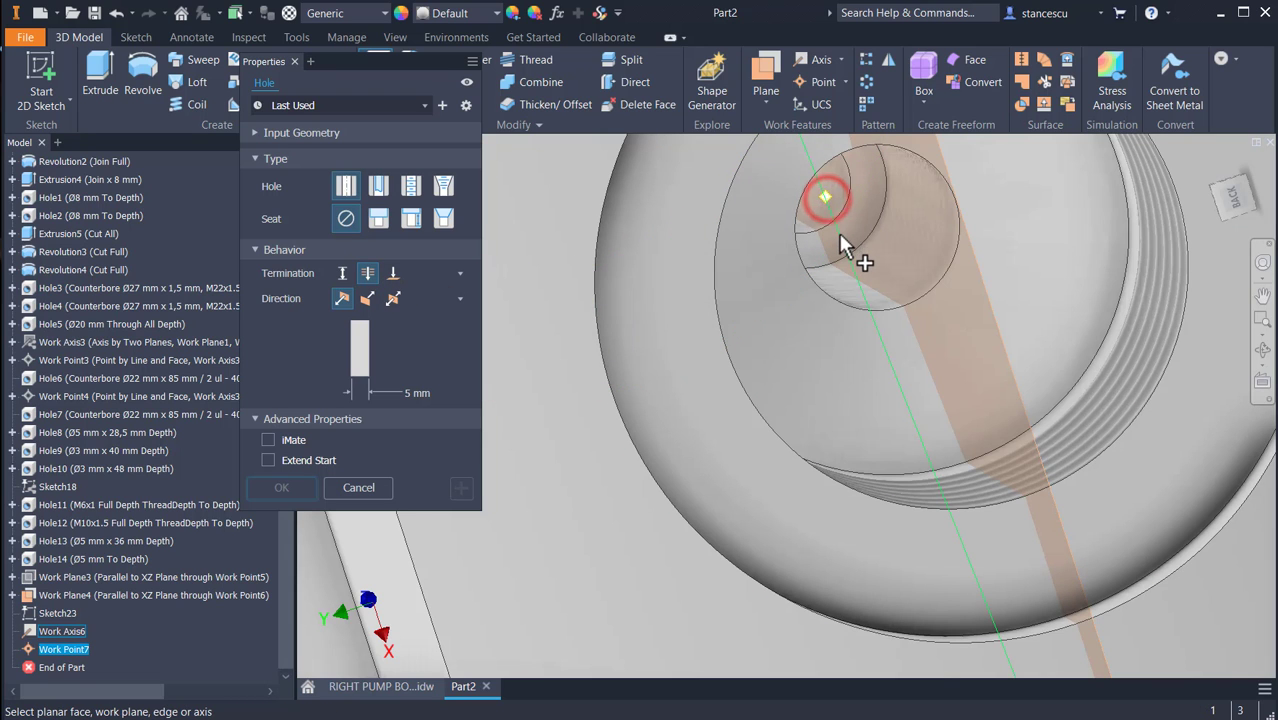
shift+middle_drag(716, 336, 538, 418)
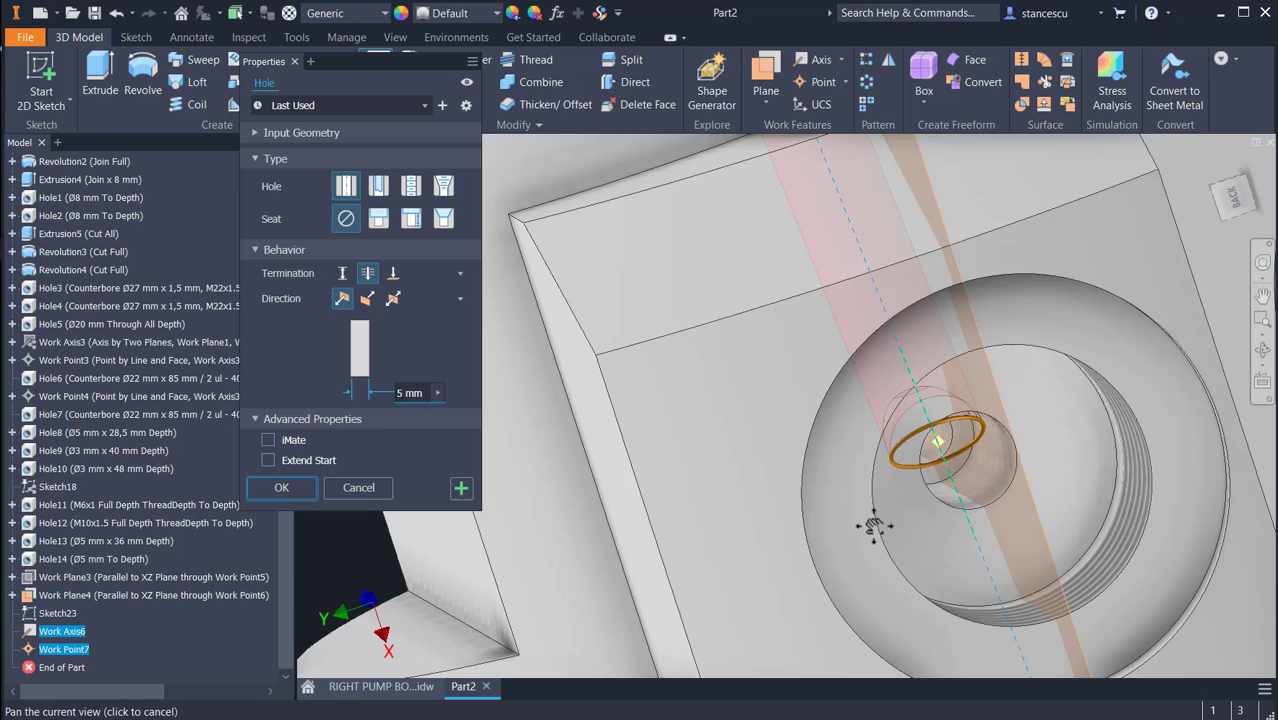
click(364, 298)
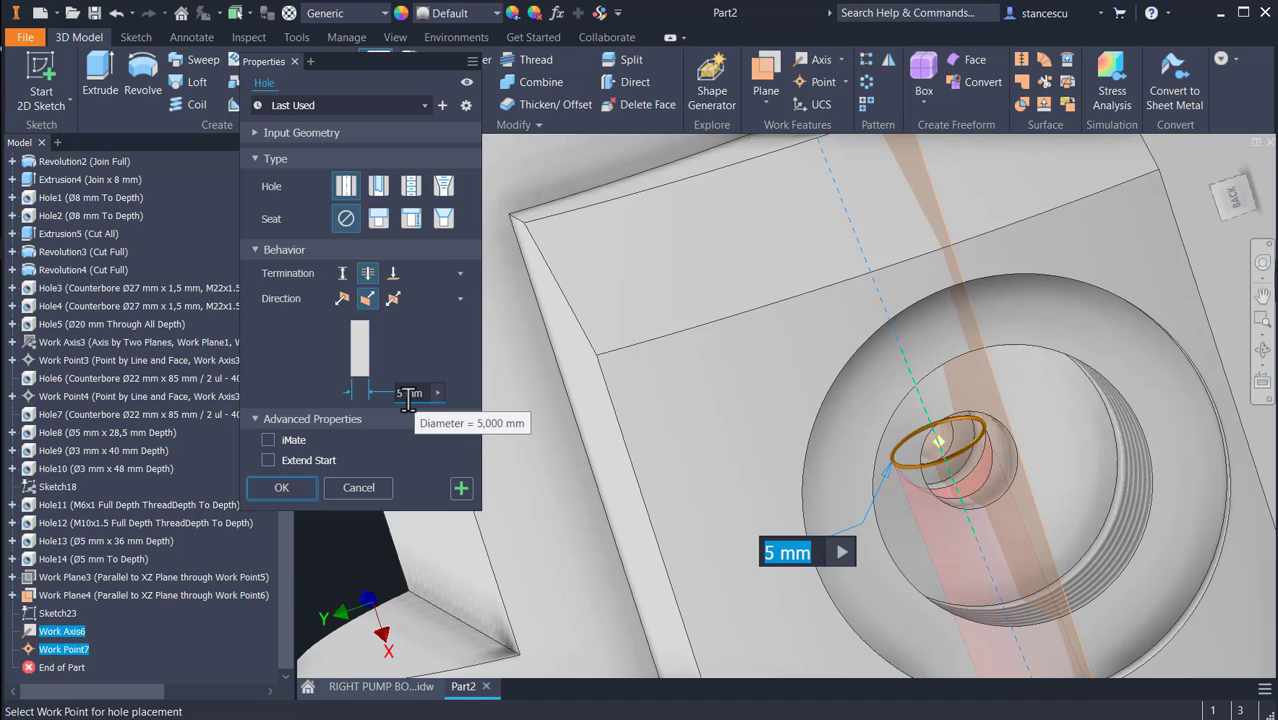
key(BackSpace)
text(4)
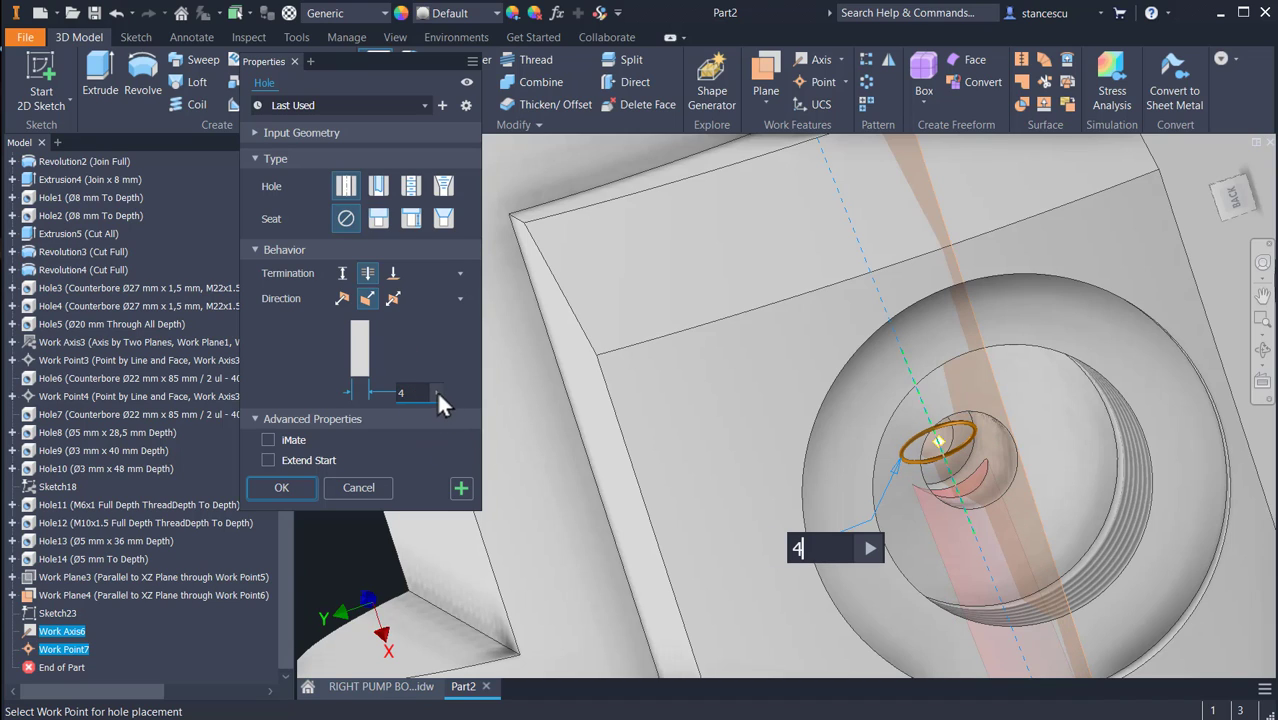
click(280, 488)
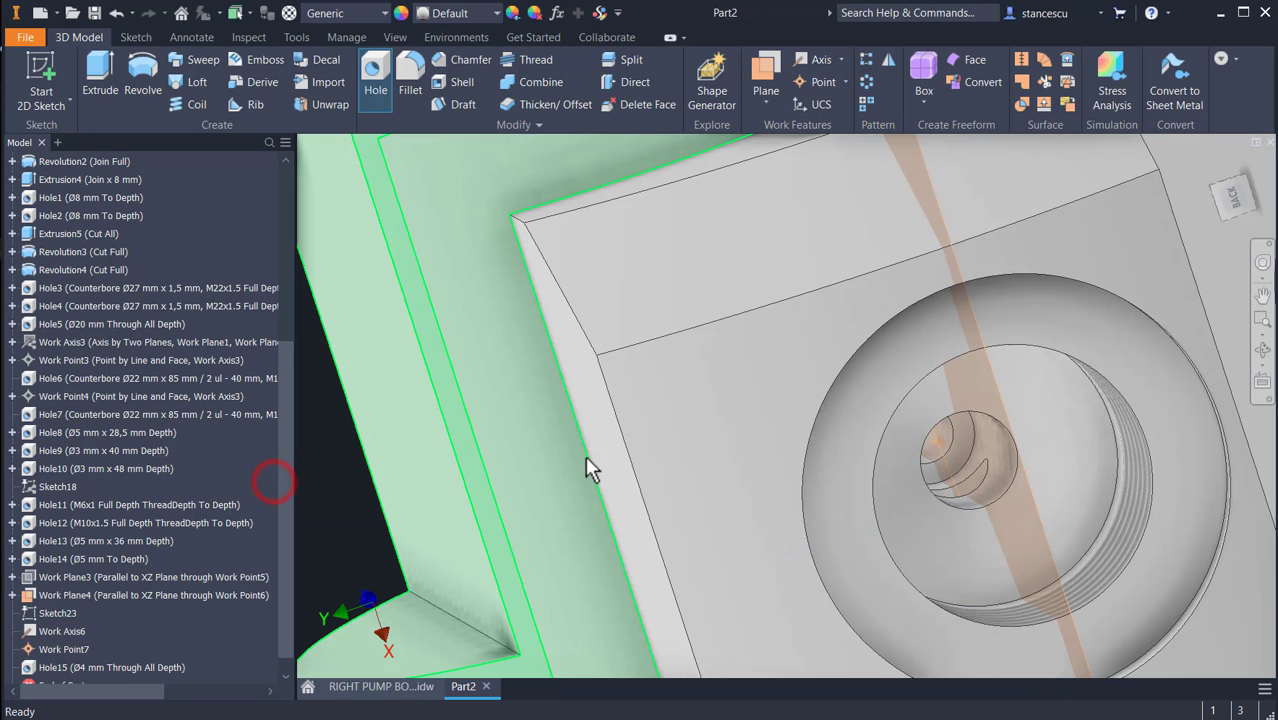
- Hide the work plane crossing the part and the sloping work axis that runs through the new hole
key(F6)
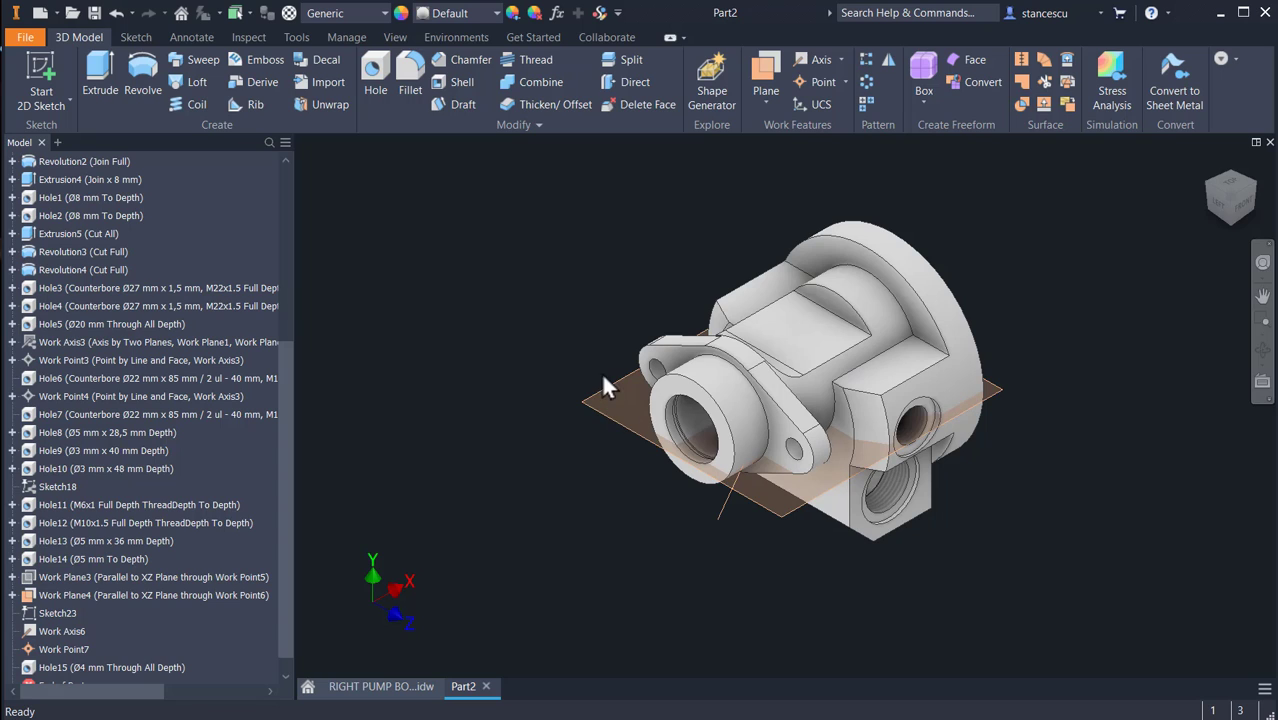
right_click(611, 380)
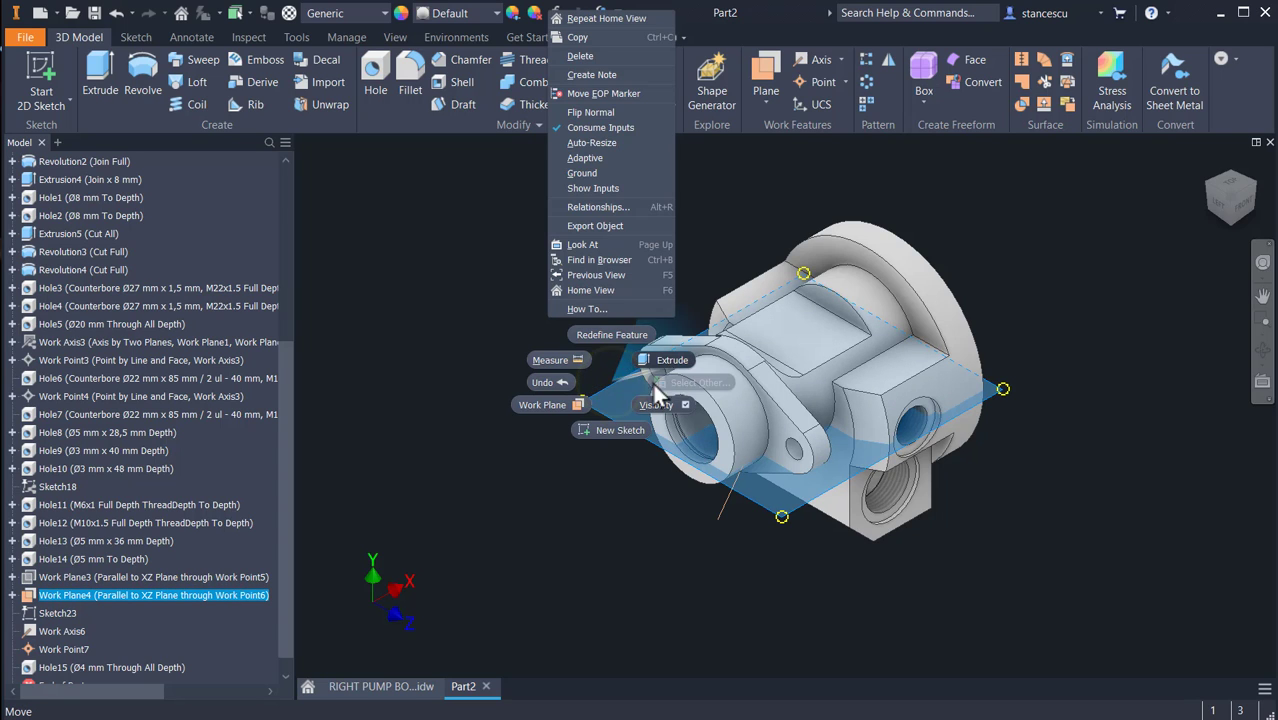
click(651, 403)
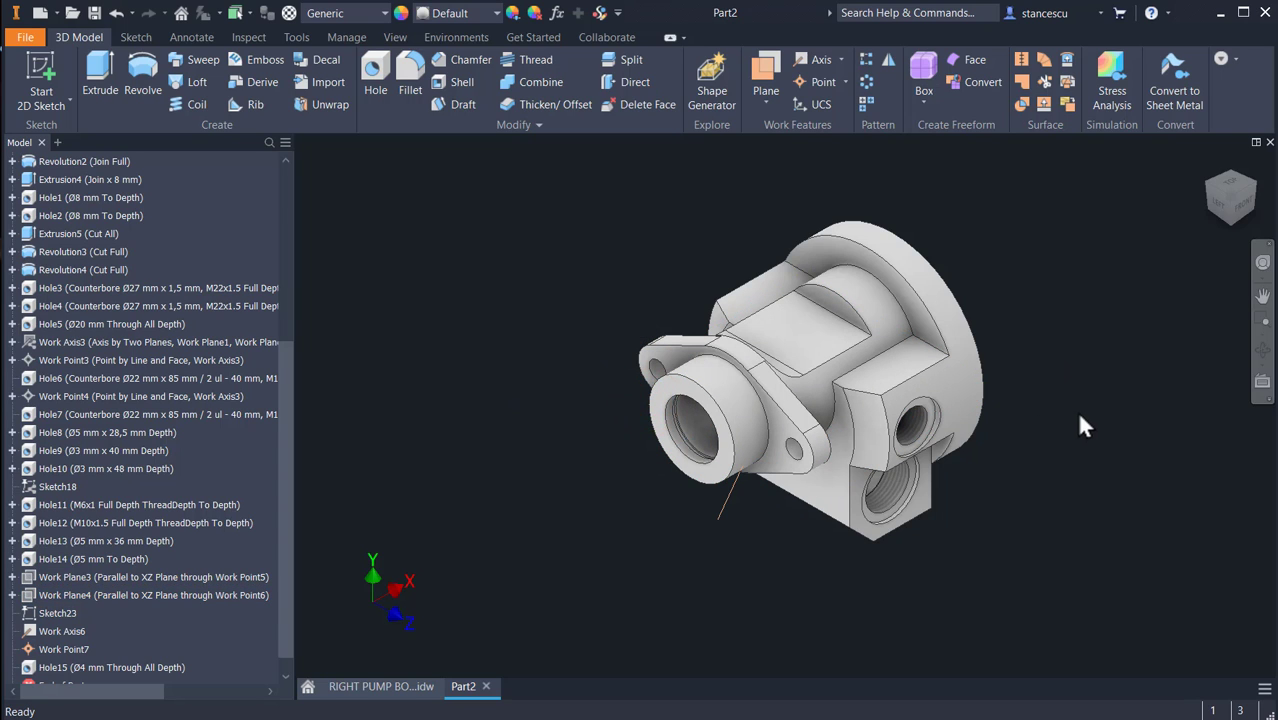
shift+middle_drag(1058, 501, 910, 394)
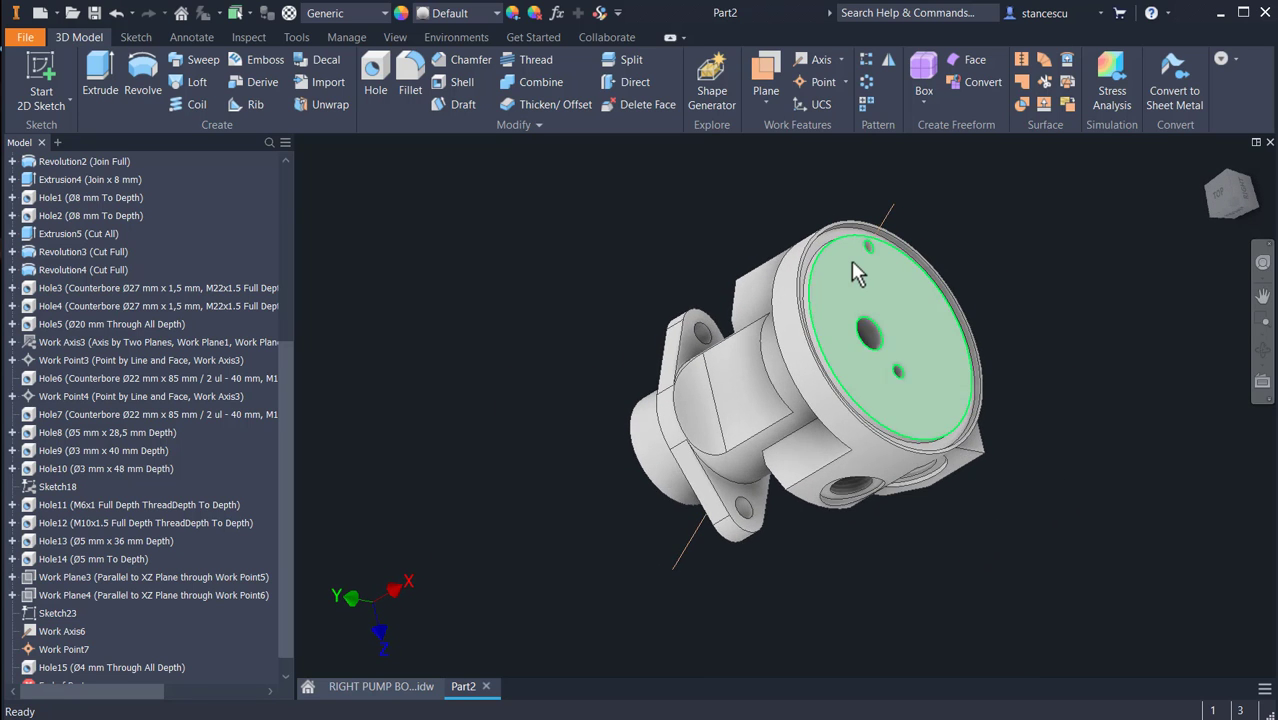
scroll(853, 259, up, 3)
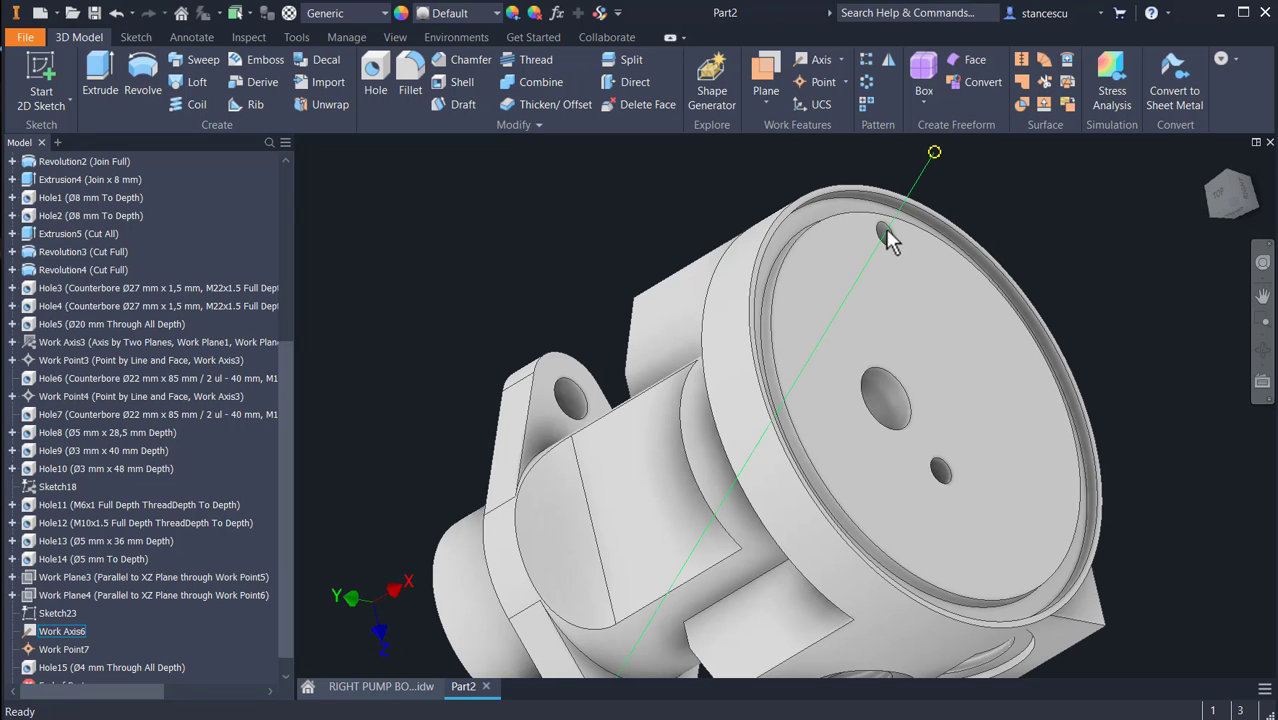
right_click(923, 172)
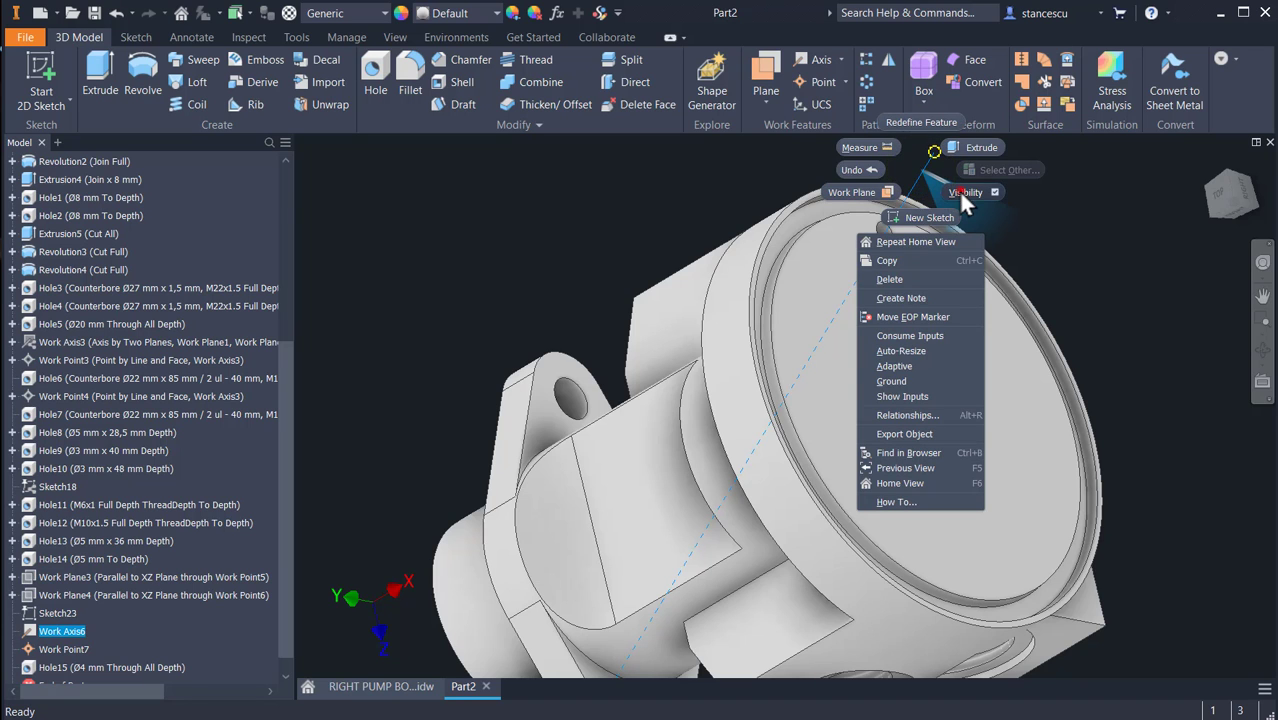
click(958, 190)
- Hide the work point inside the side port and return the part to its home view
shift+middle_drag(884, 371, 903, 435)
scroll(834, 597, up, 3)
click(803, 533)
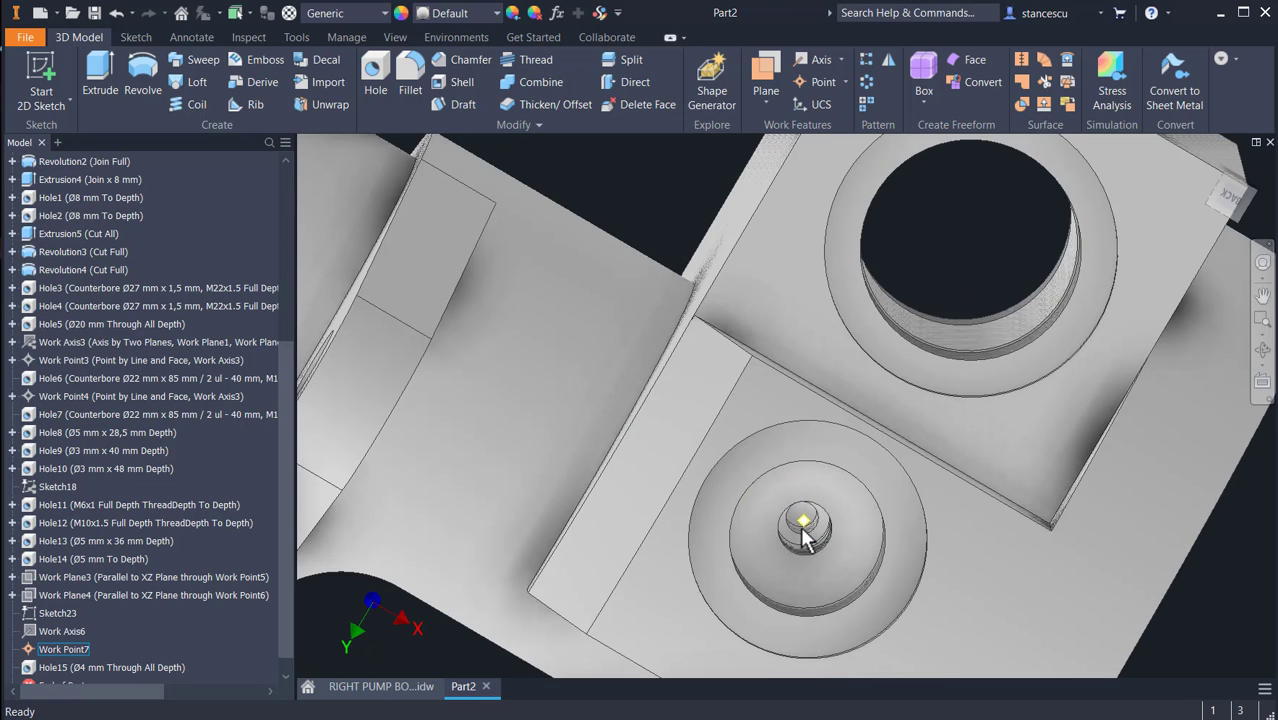
right_click(803, 530)
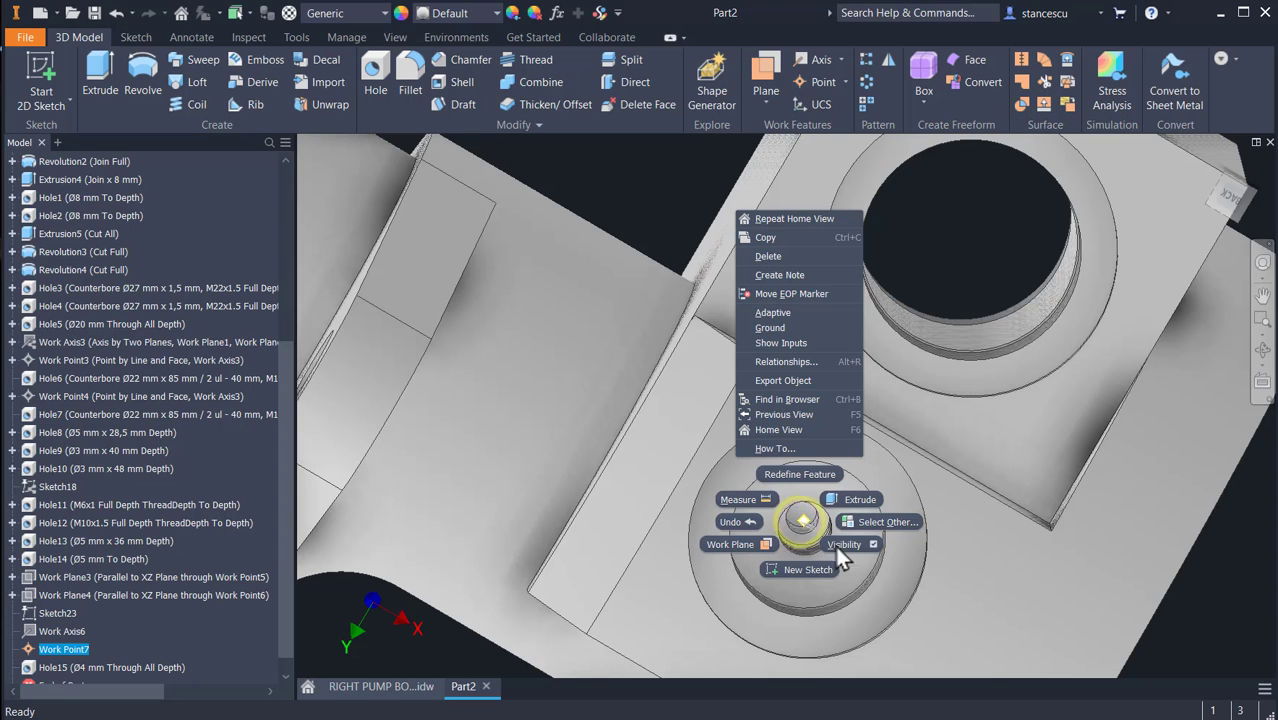
click(845, 538)
click(606, 156)
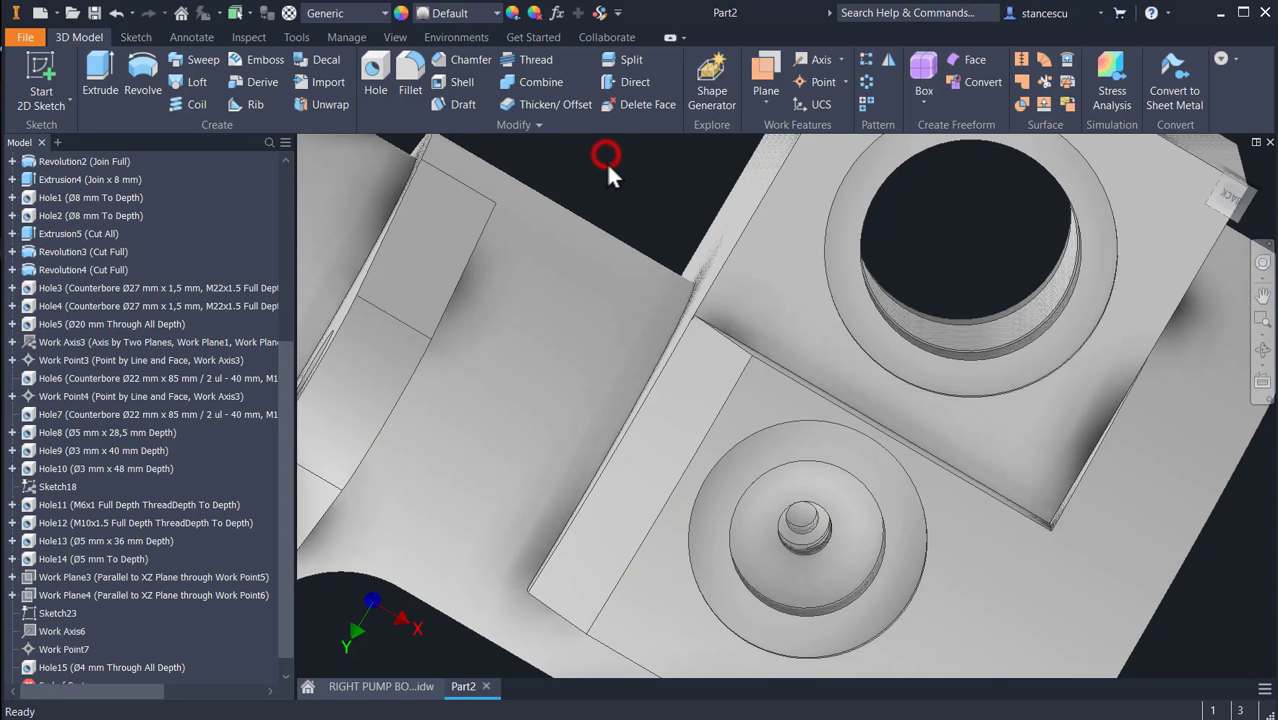
key(F6)
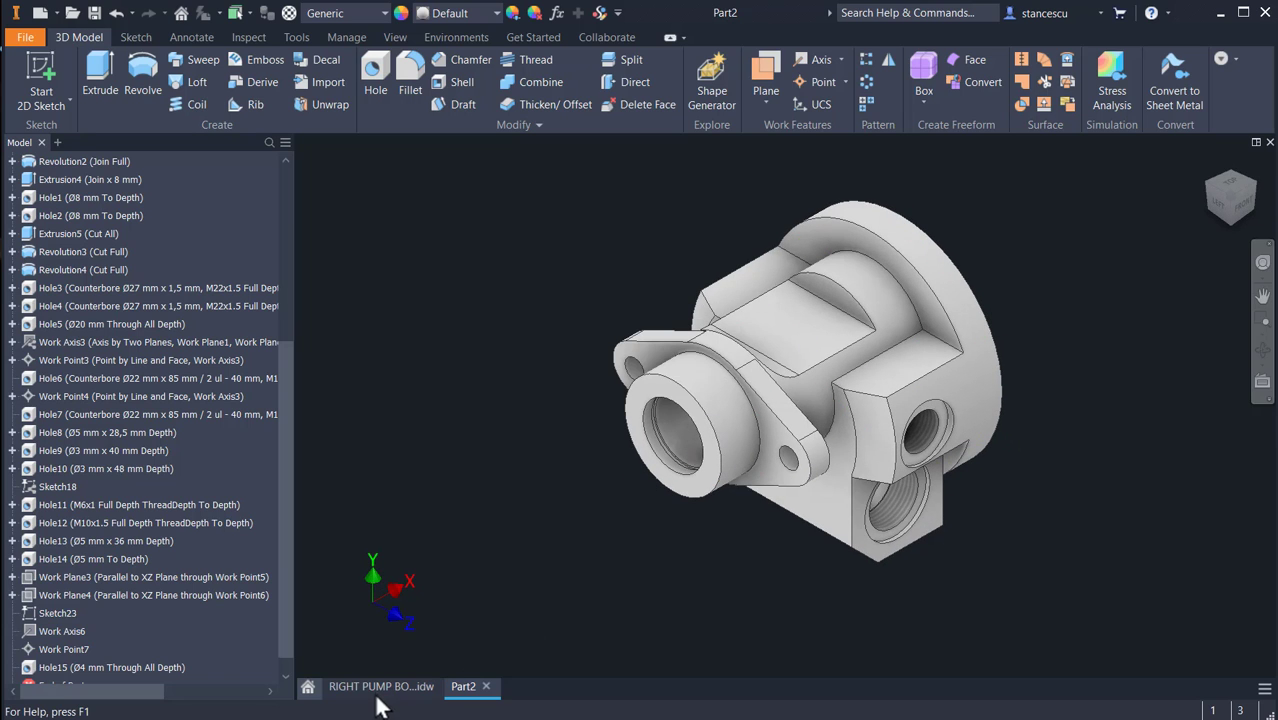
- Examine the circular end face view in the RIGHT PUMP BODY drawing for the equidistant holes' diameter, depth, angle and pitch circle
click(413, 691)
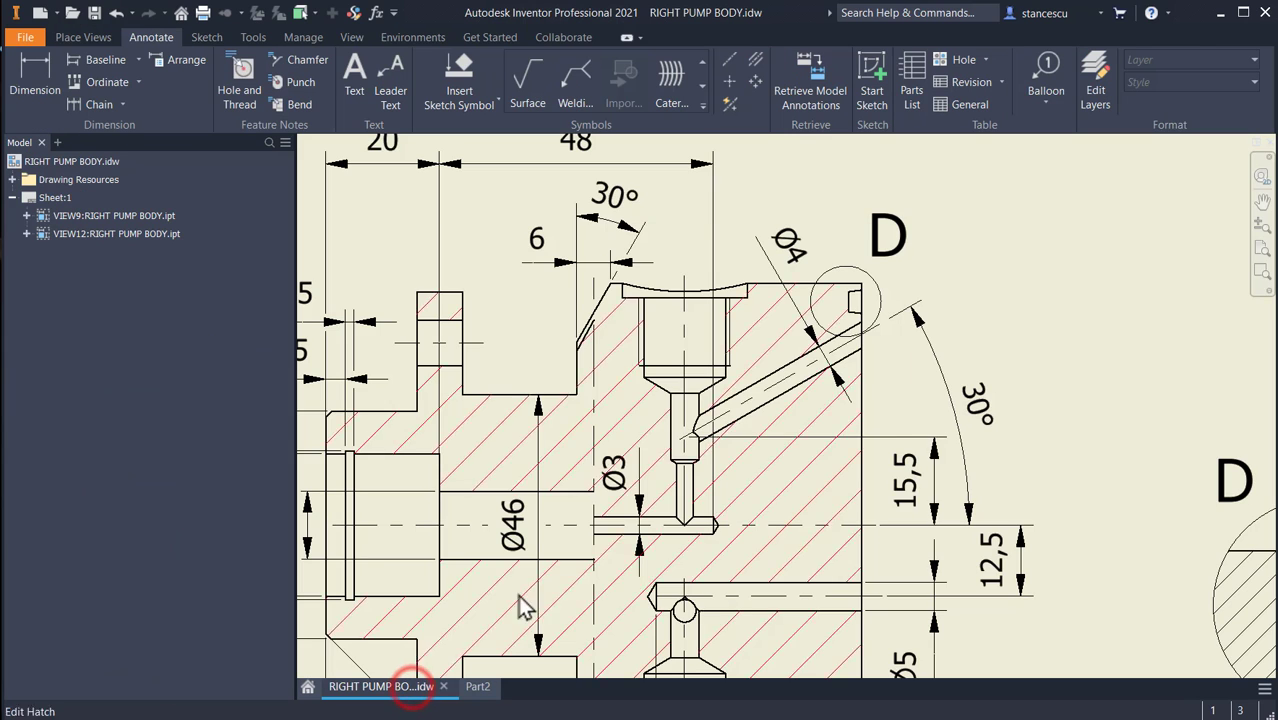
scroll(895, 435, down, 5)
scroll(940, 425, up, 5)
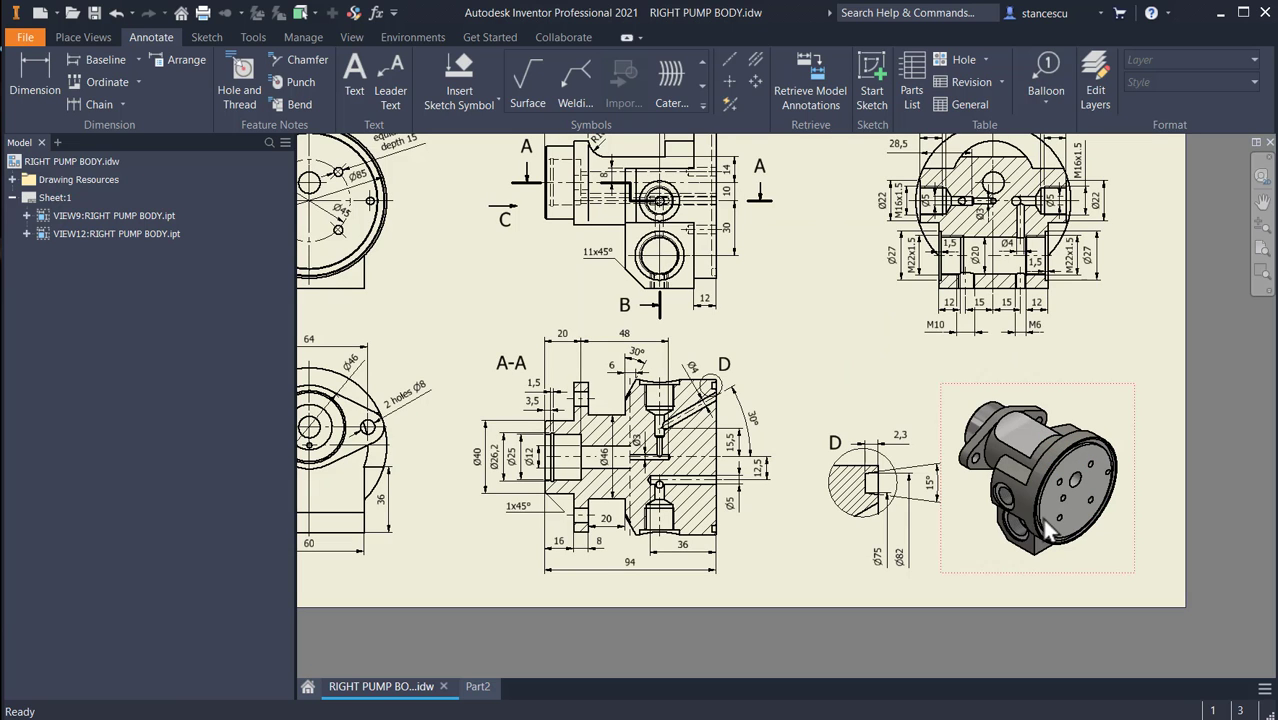
scroll(650, 300, up, 1)
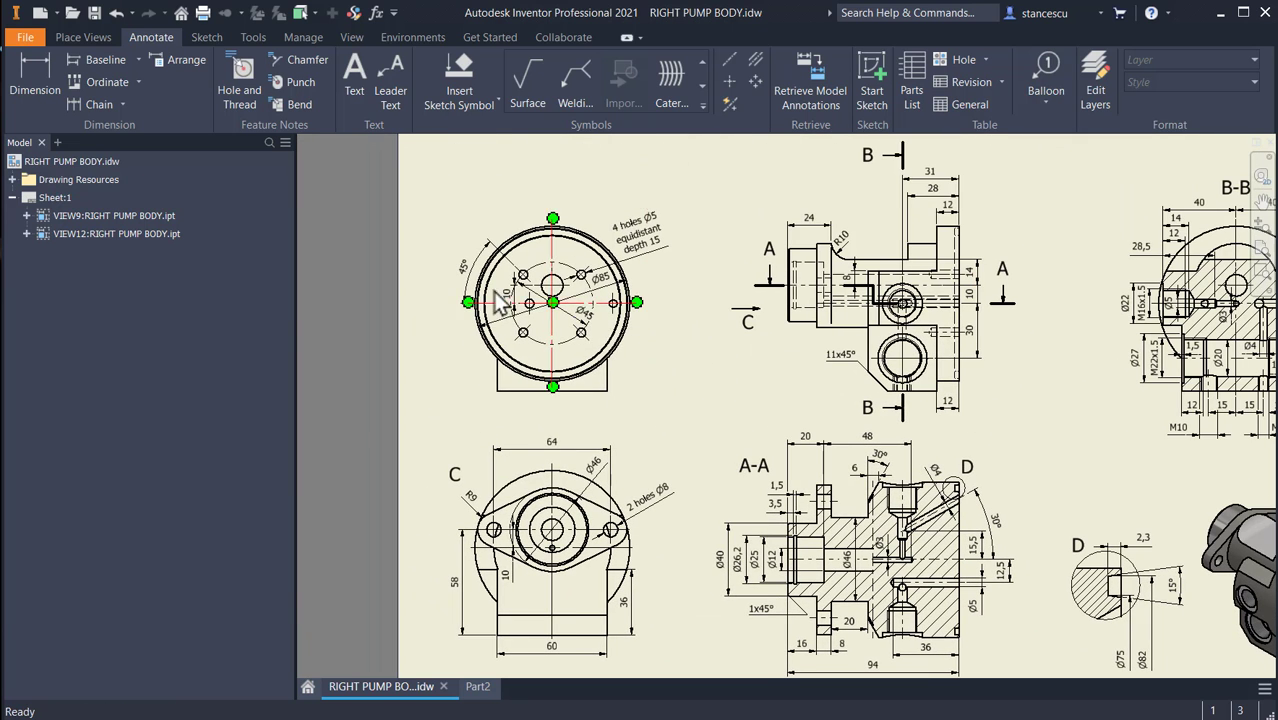
scroll(565, 340, up, 5)
middle_drag(565, 342, 655, 332)
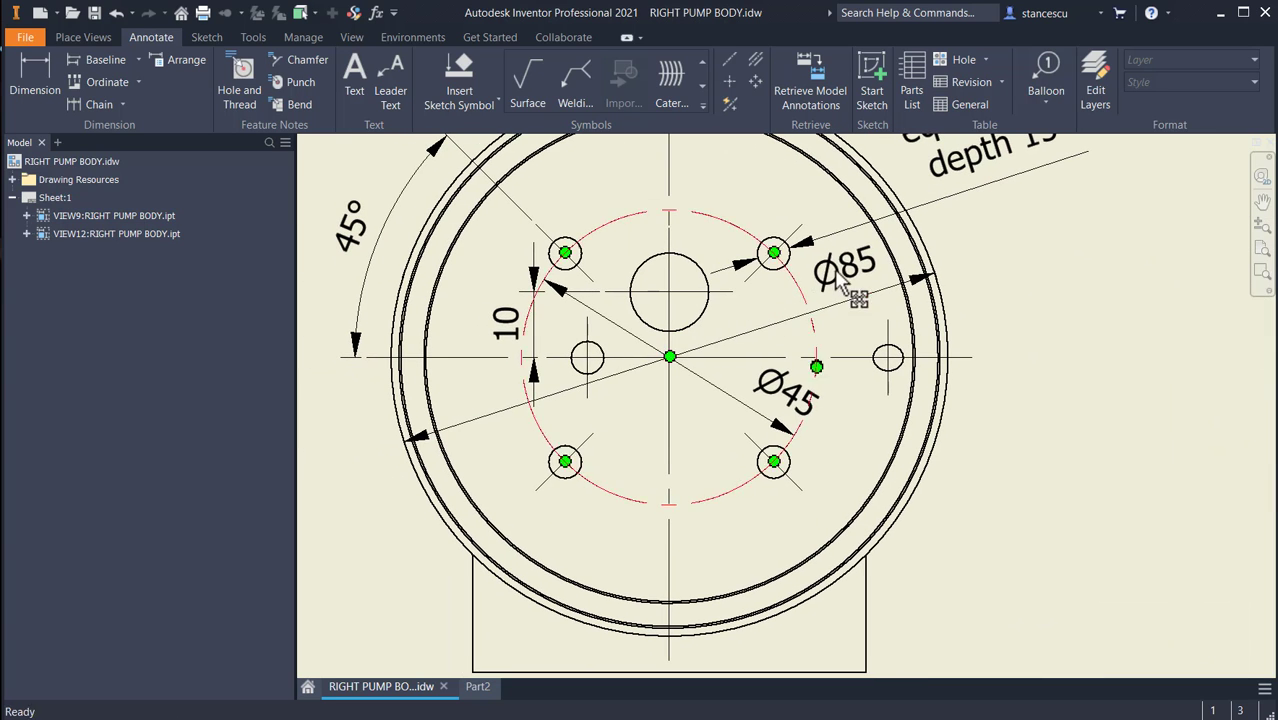
scroll(950, 435, down, 2)
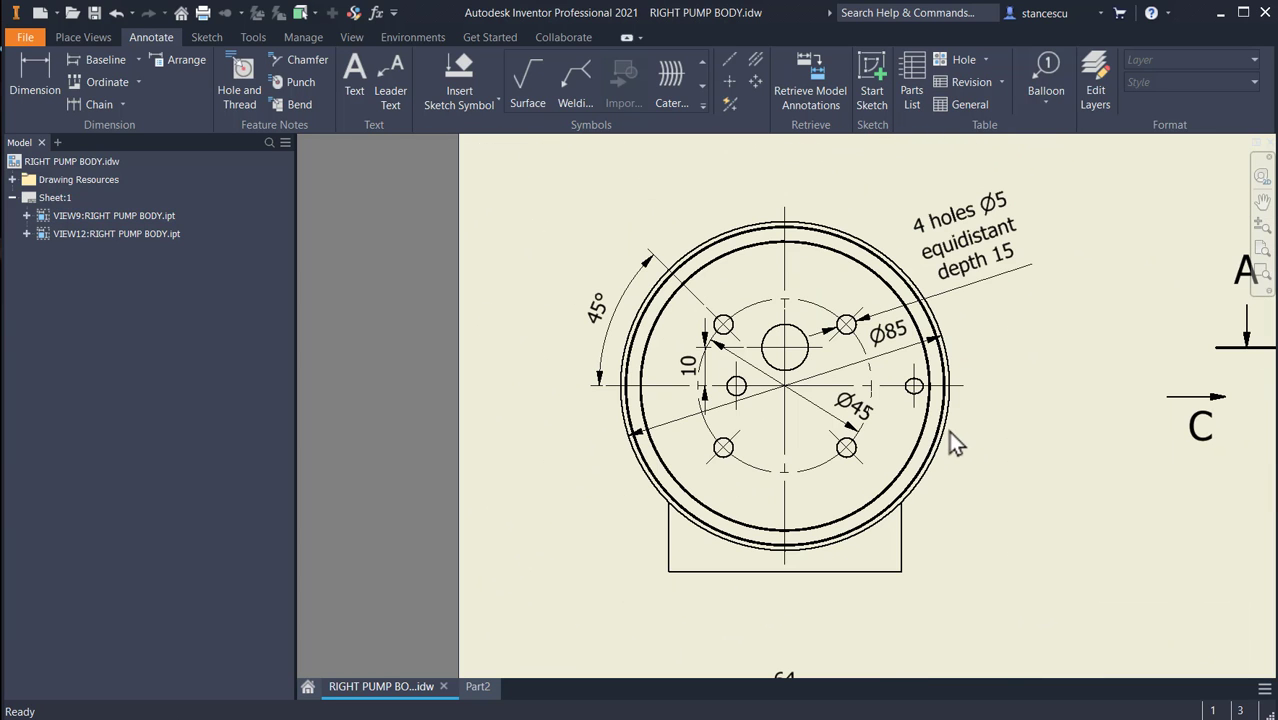
click(1015, 222)
- Return to Part2 and start a new sketch on the circular end face
click(478, 687)
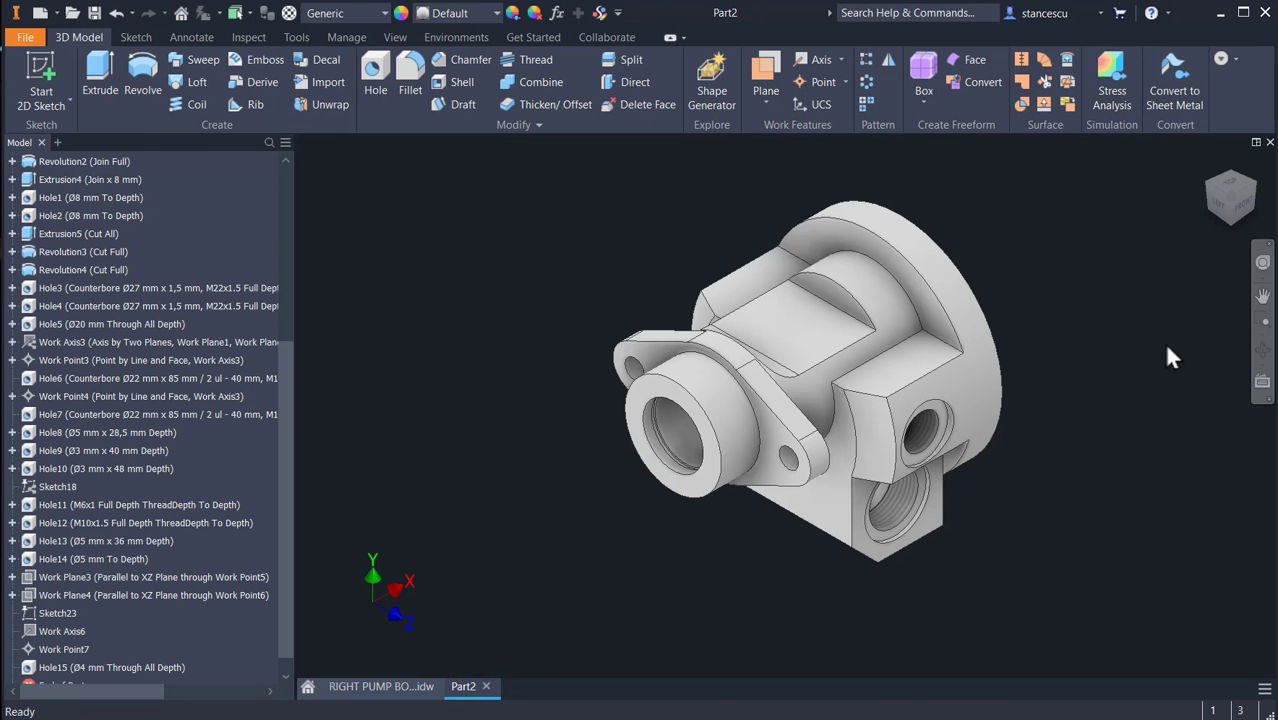
drag(1255, 190, 936, 480)
click(928, 477)
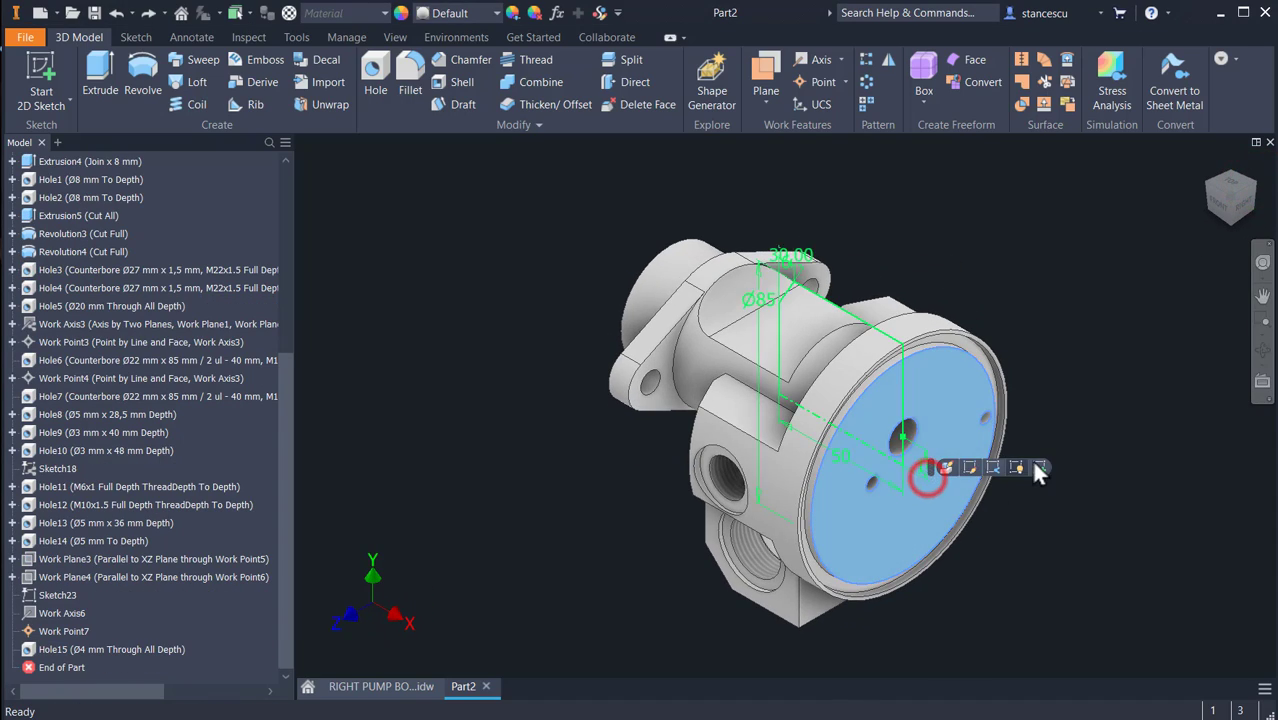
click(1039, 466)
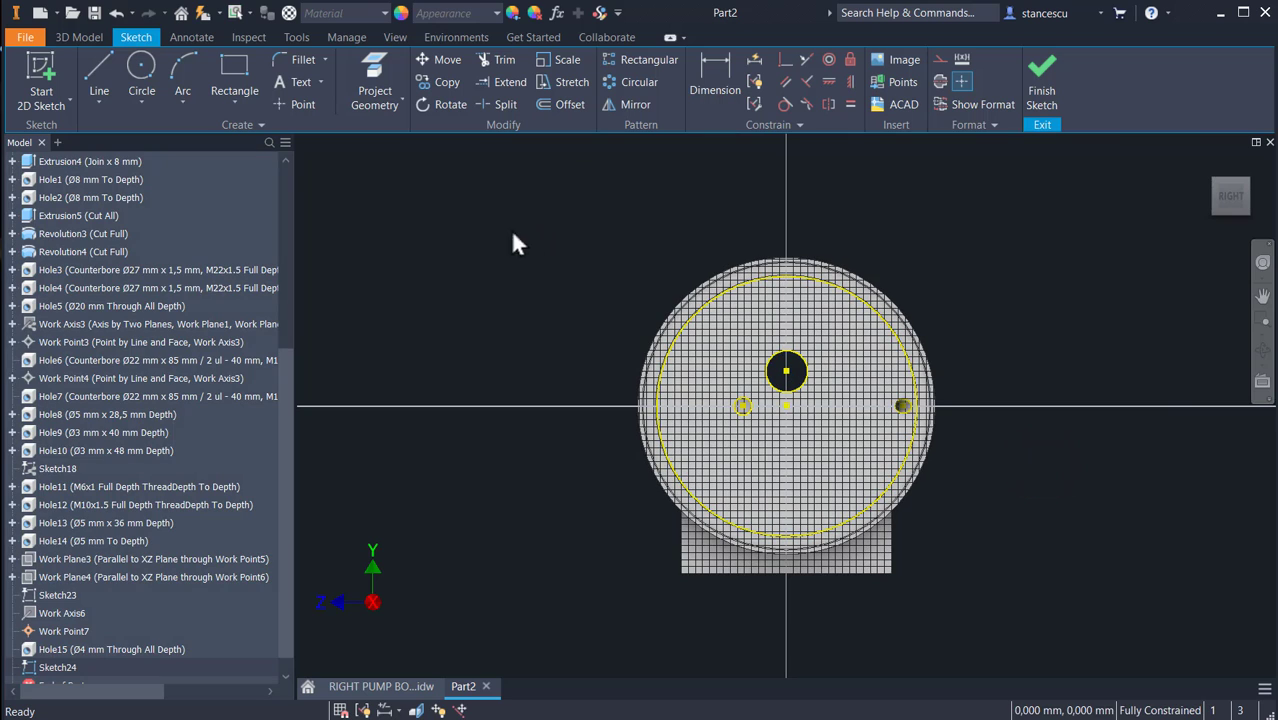
- Draw a line from the circular face's centre with a length of 45/2 mm at a 45-degree angle
click(99, 72)
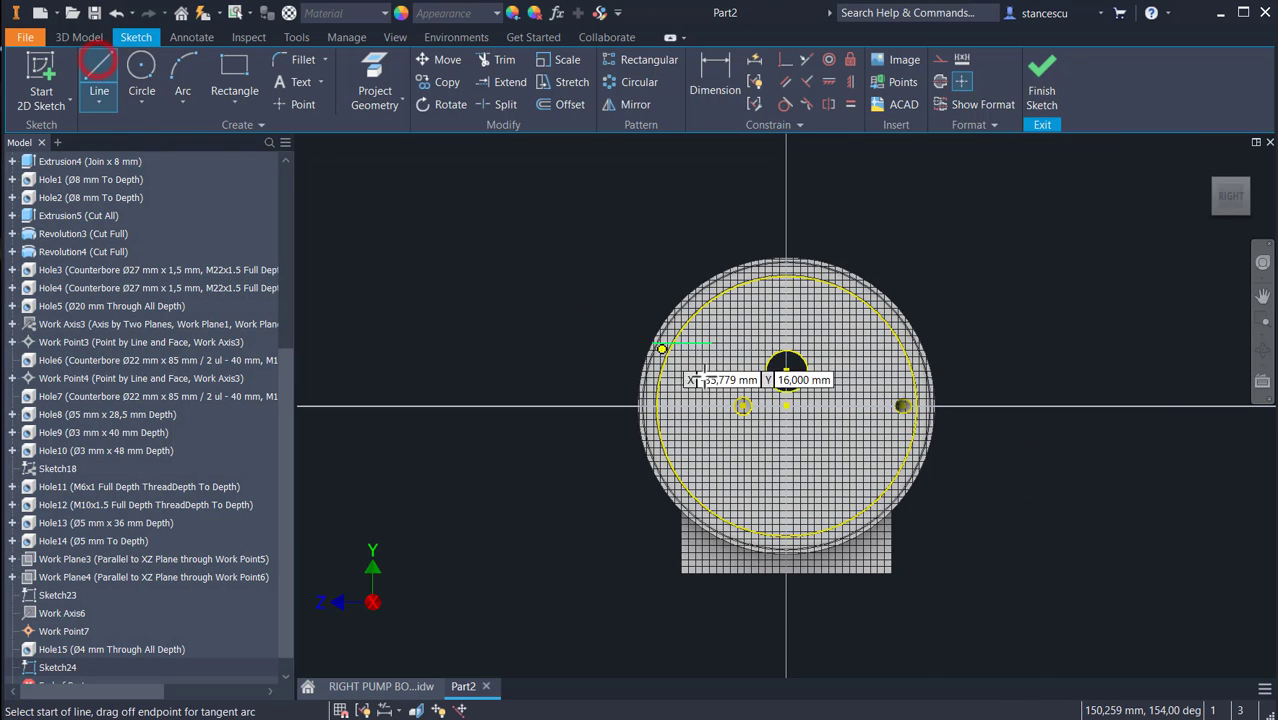
scroll(733, 400, up, 3)
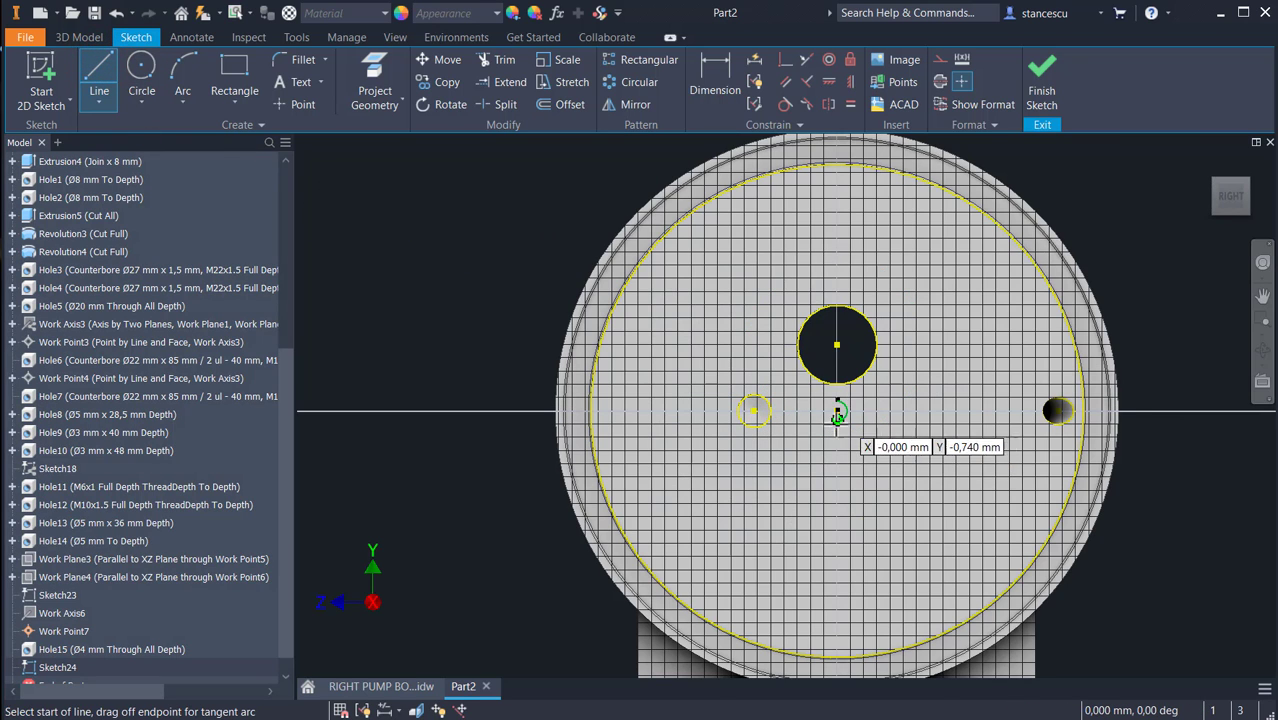
scroll(842, 408, up, 2)
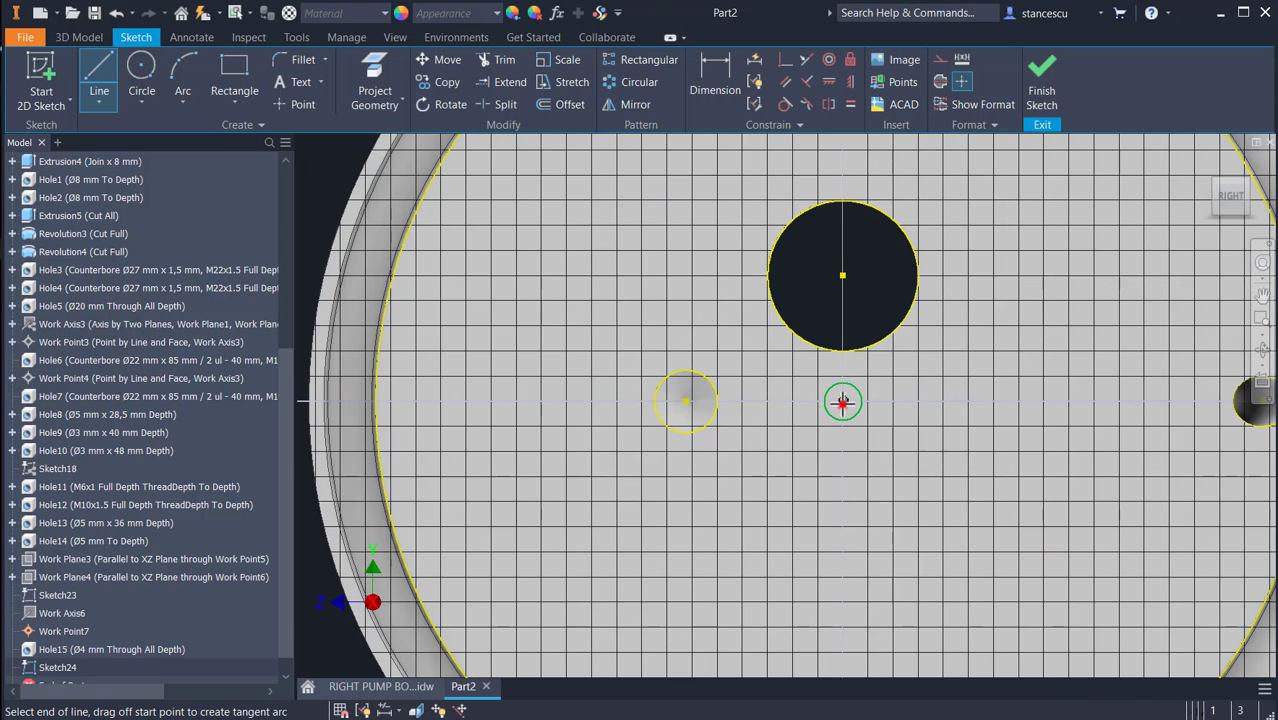
click(842, 401)
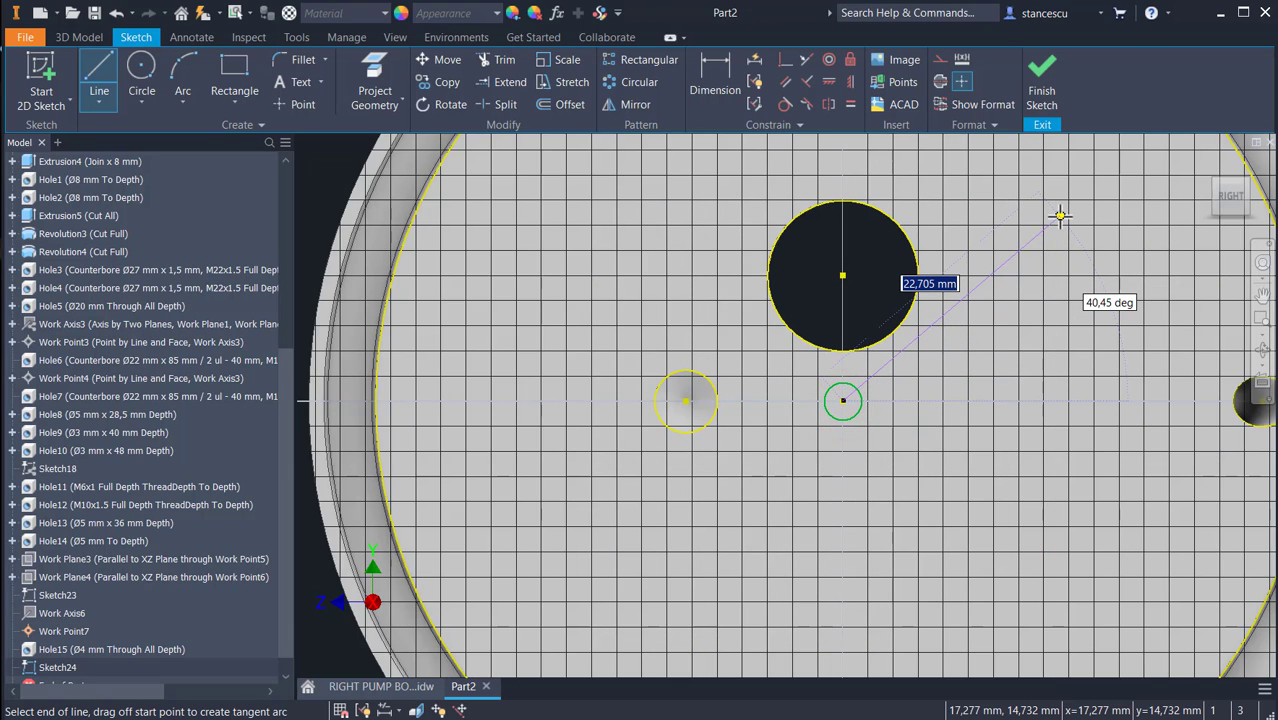
text(45)
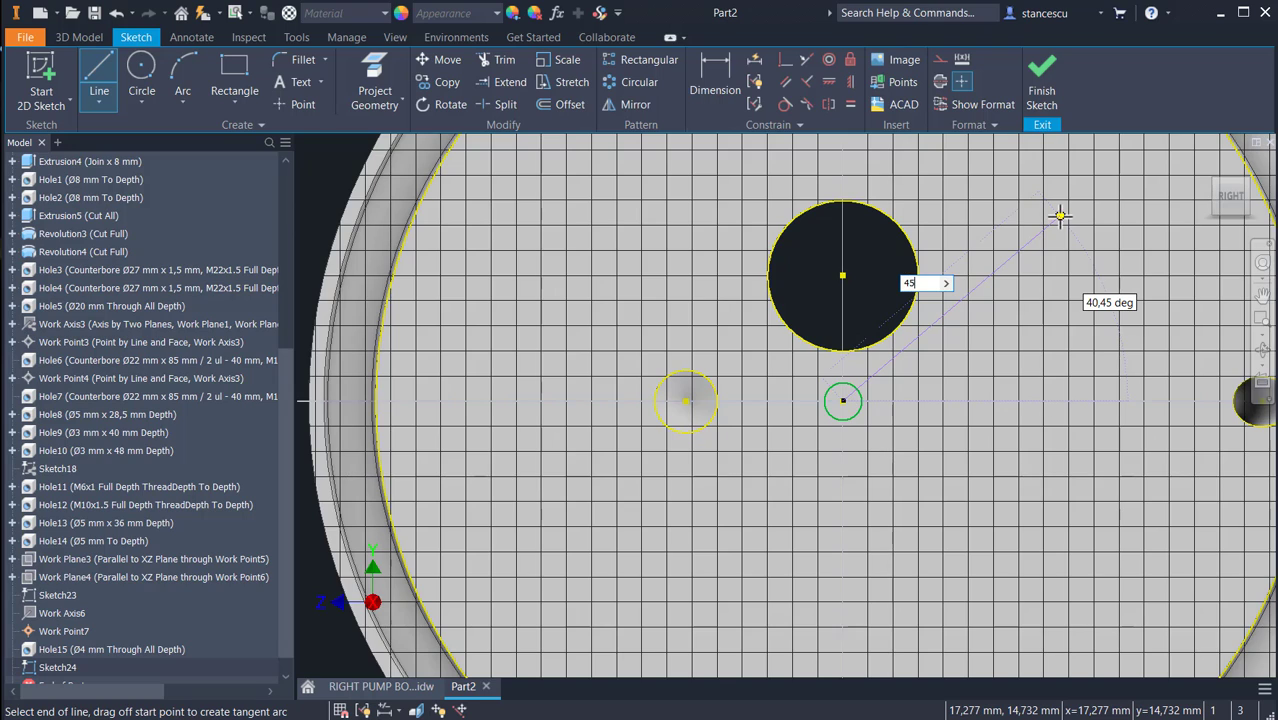
text(/2)
key(Tab)
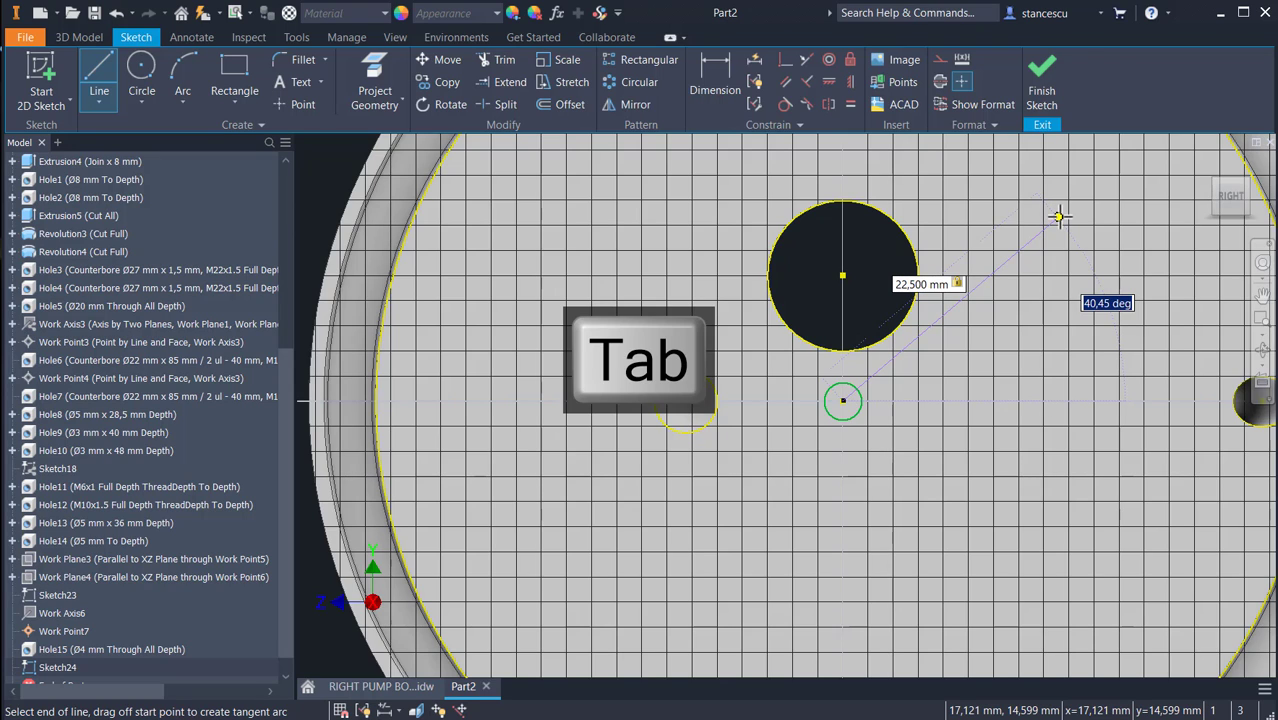
text(45)
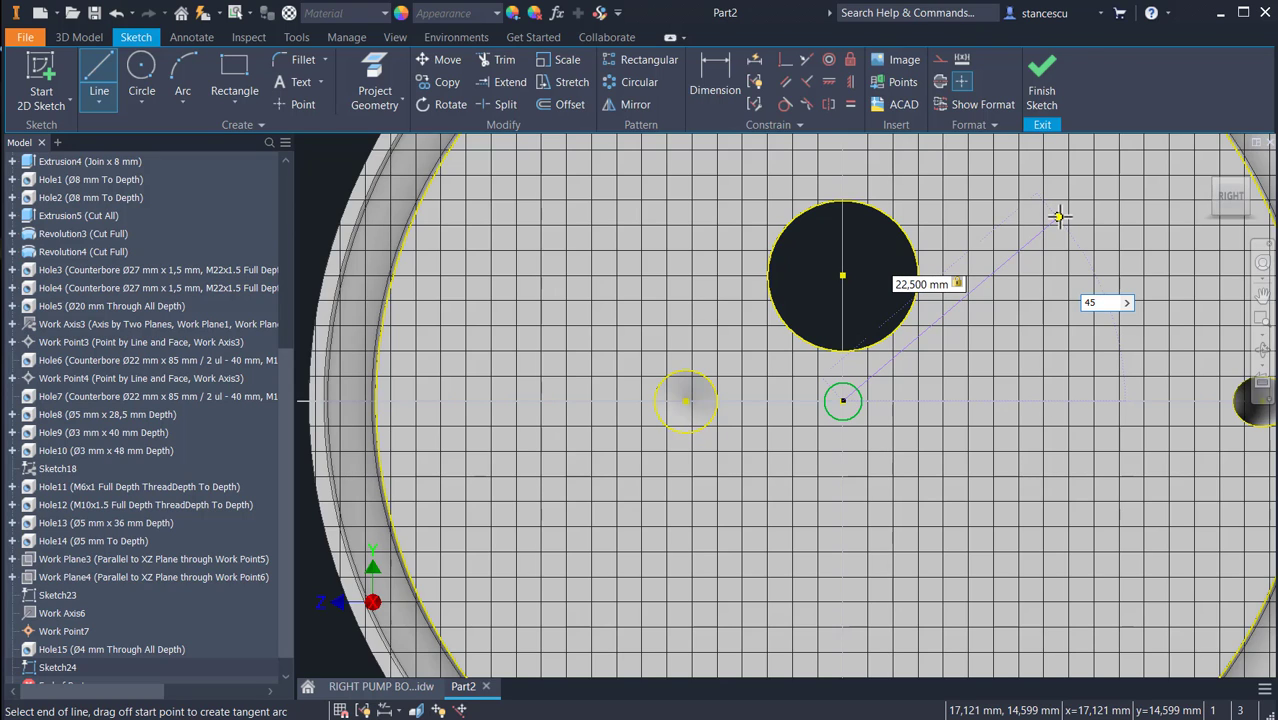
key(Return)
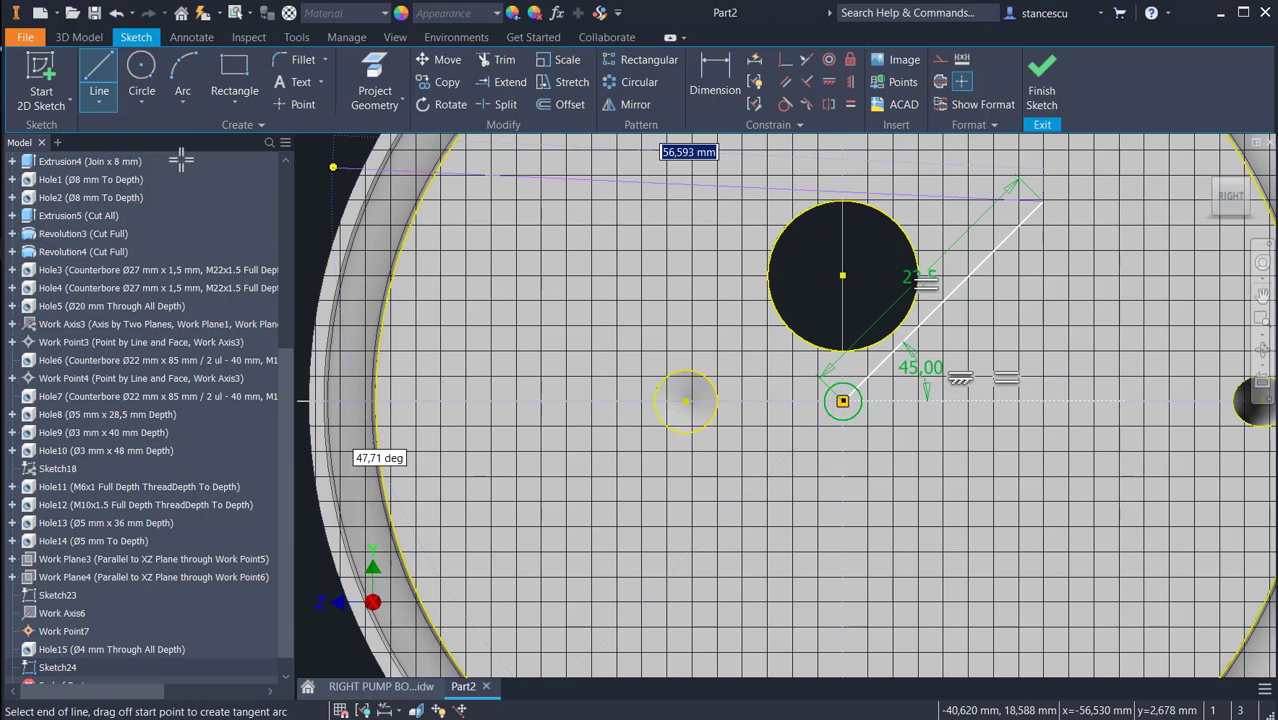
key(Escape)
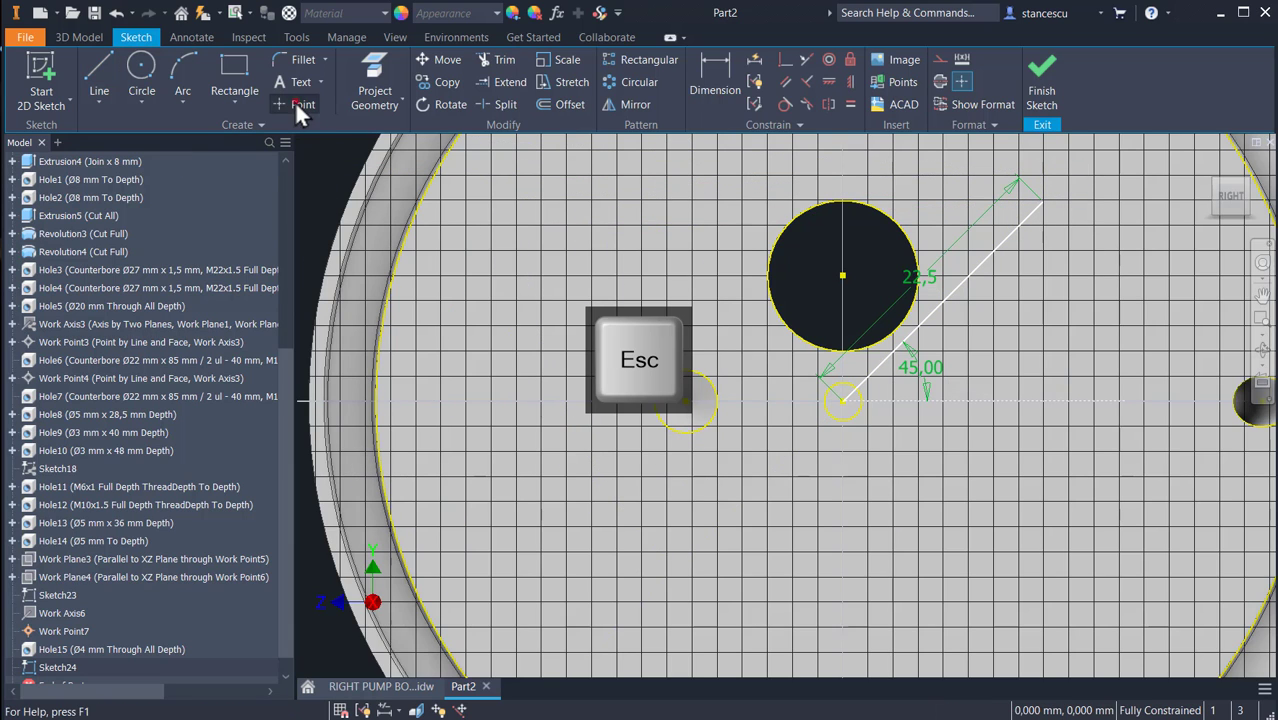
- Place a sketch point at the line's outer end and drill a 5 mm hole 15 mm deep there
click(301, 104)
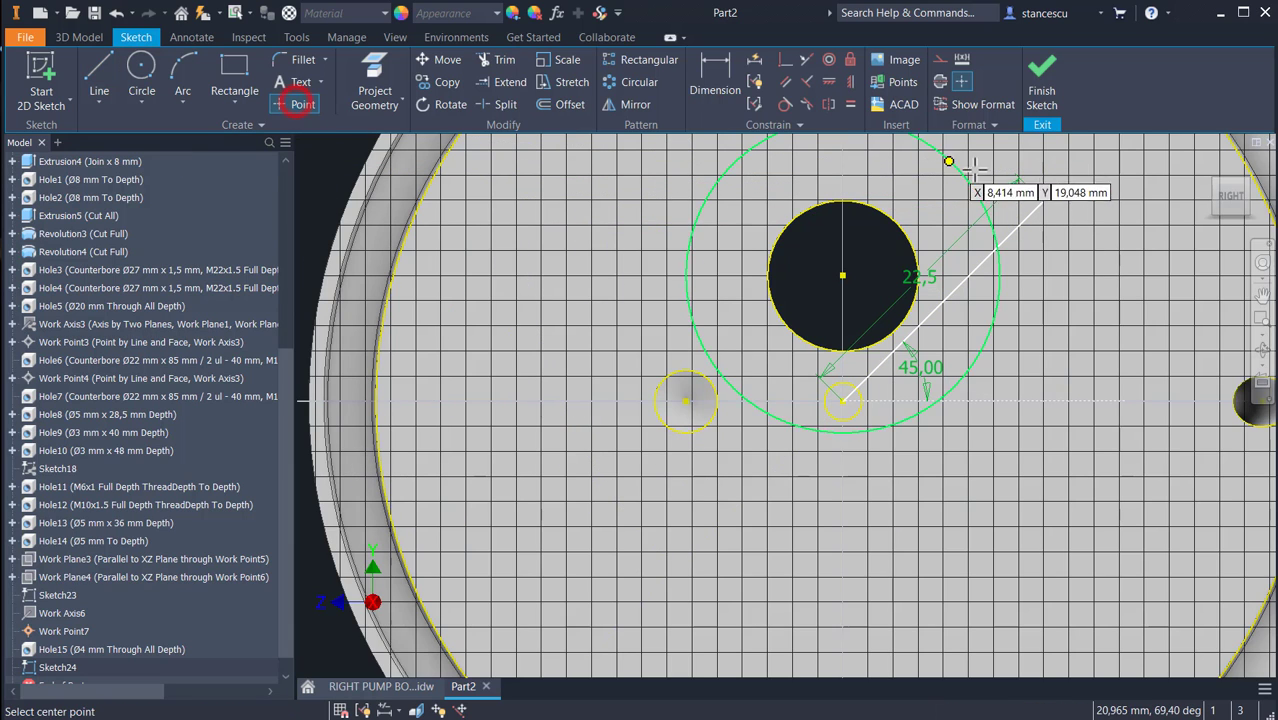
click(1042, 202)
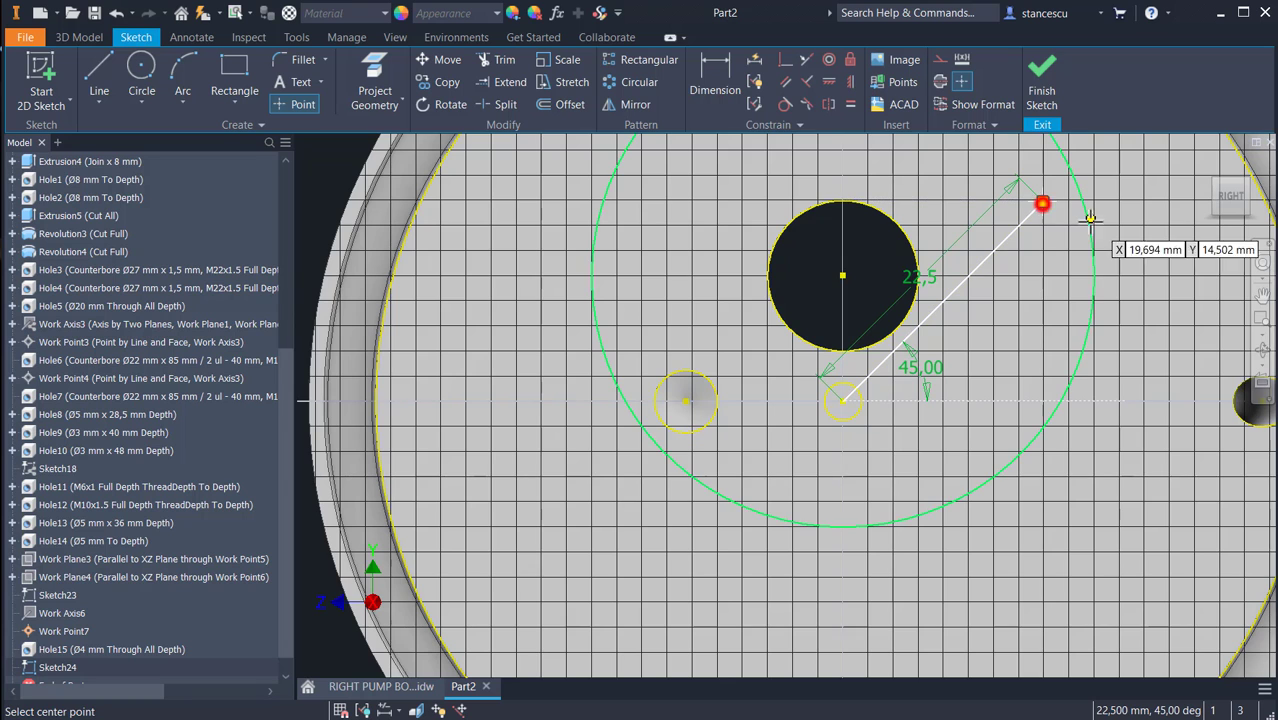
click(1040, 82)
click(494, 240)
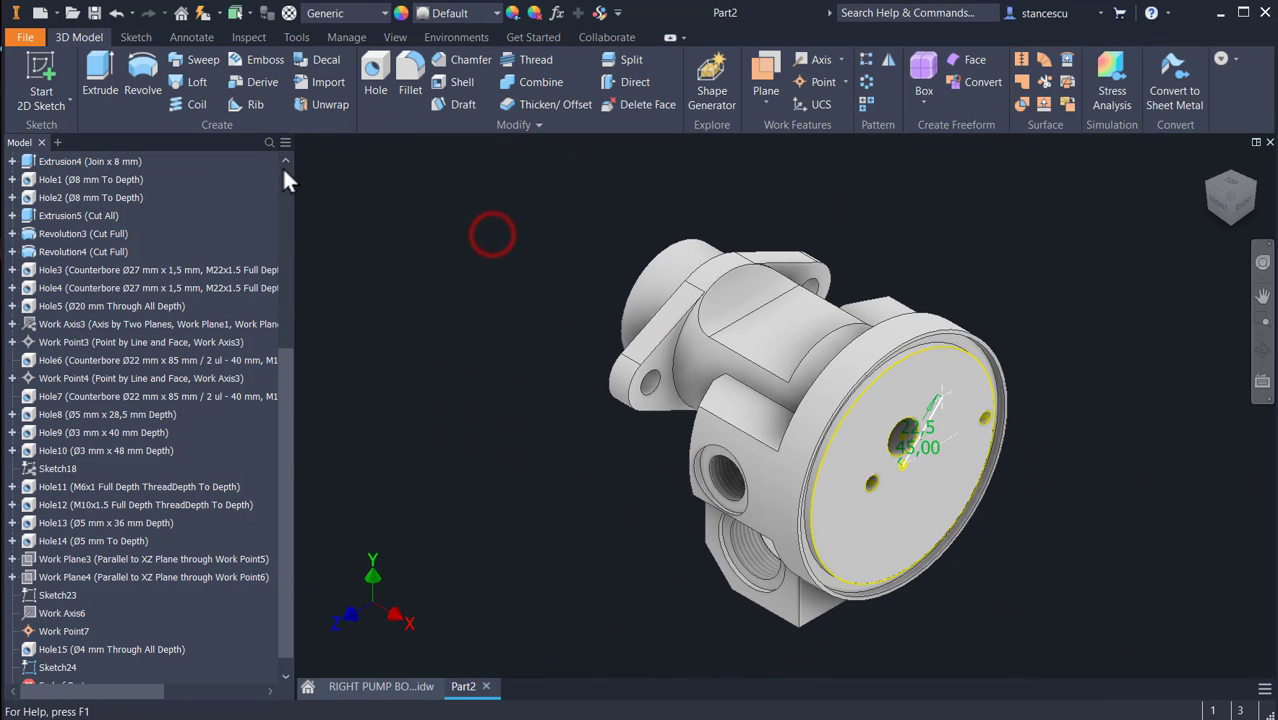
click(378, 72)
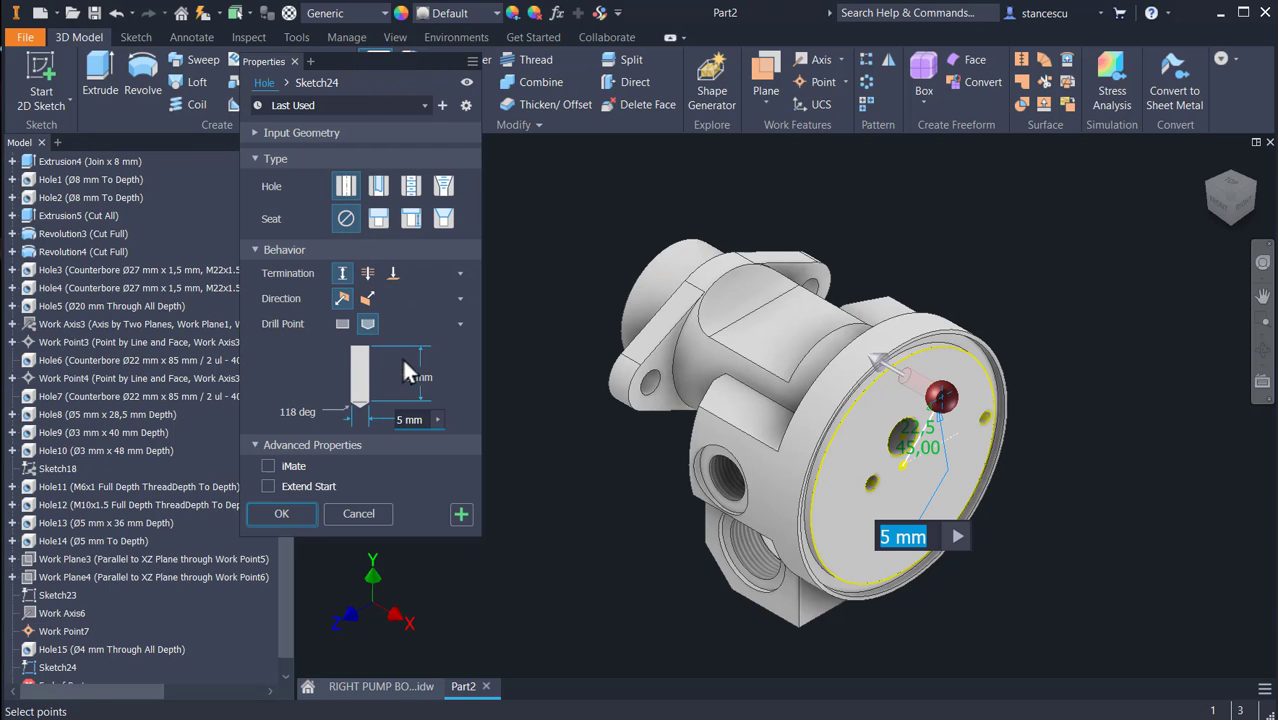
click(283, 511)
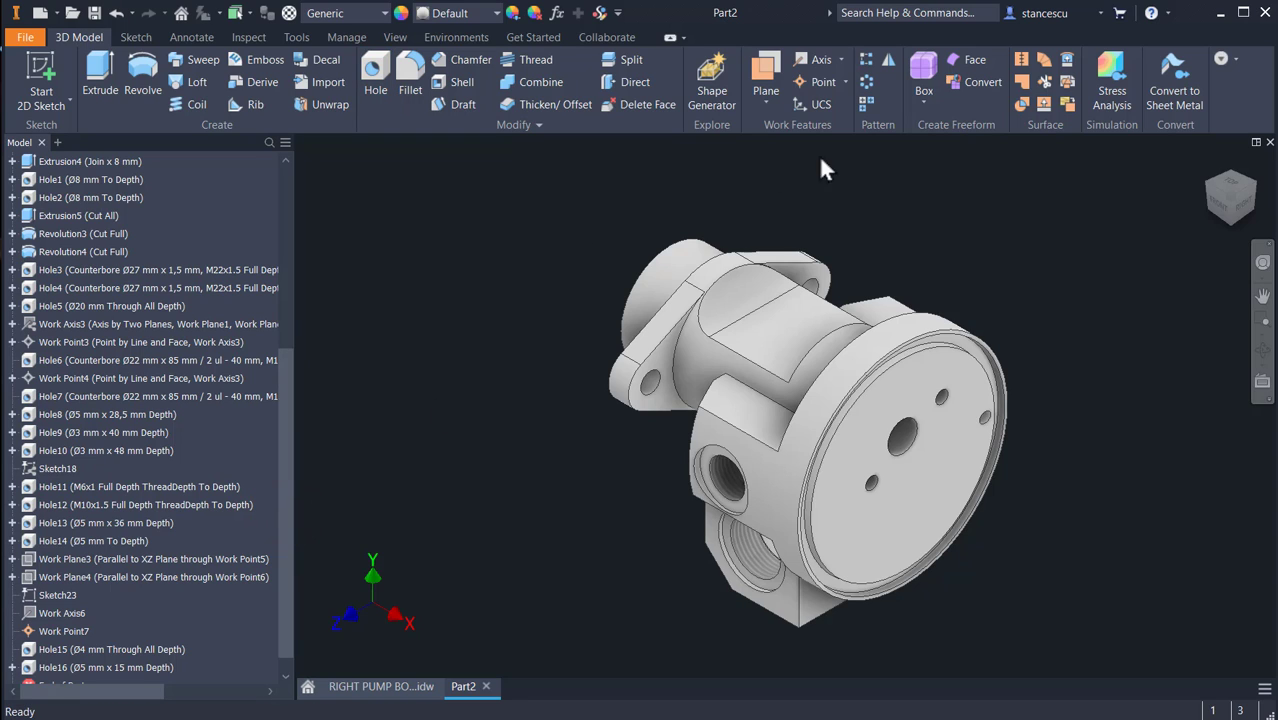
- Pattern the new 5 mm hole circularly about the end face's central axis with 4 occurrences over 360 degrees
click(866, 81)
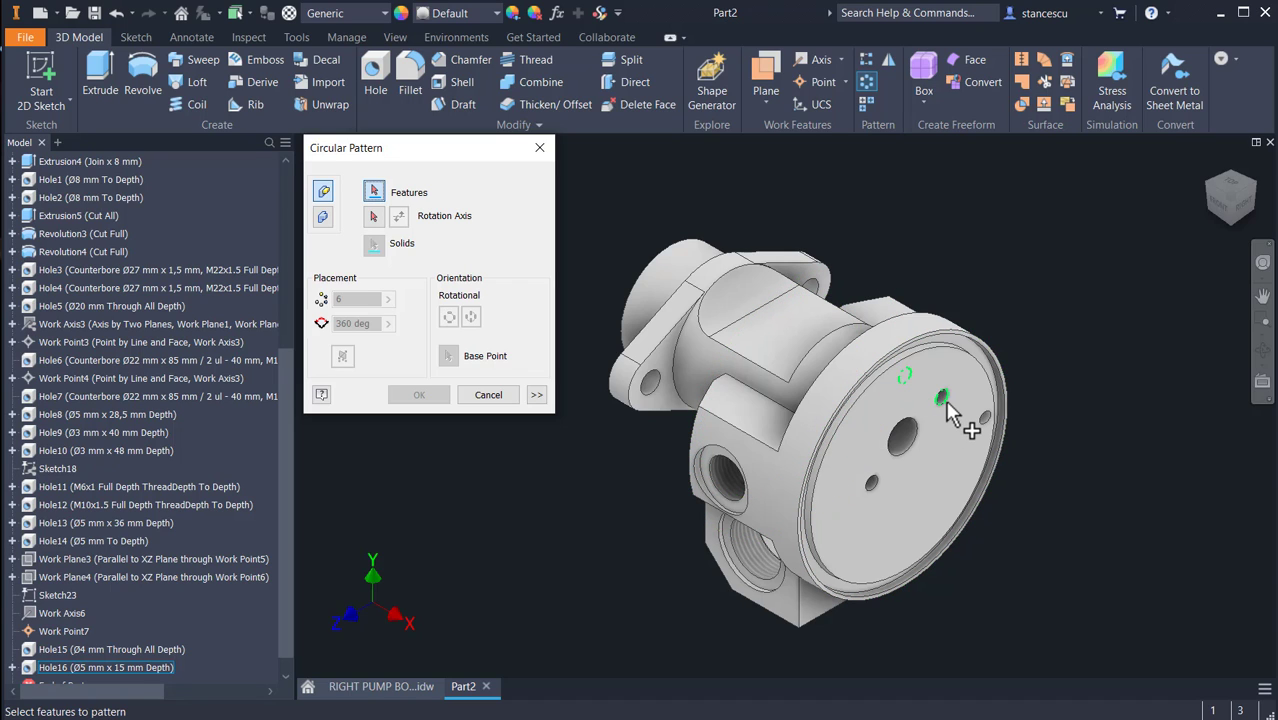
click(941, 399)
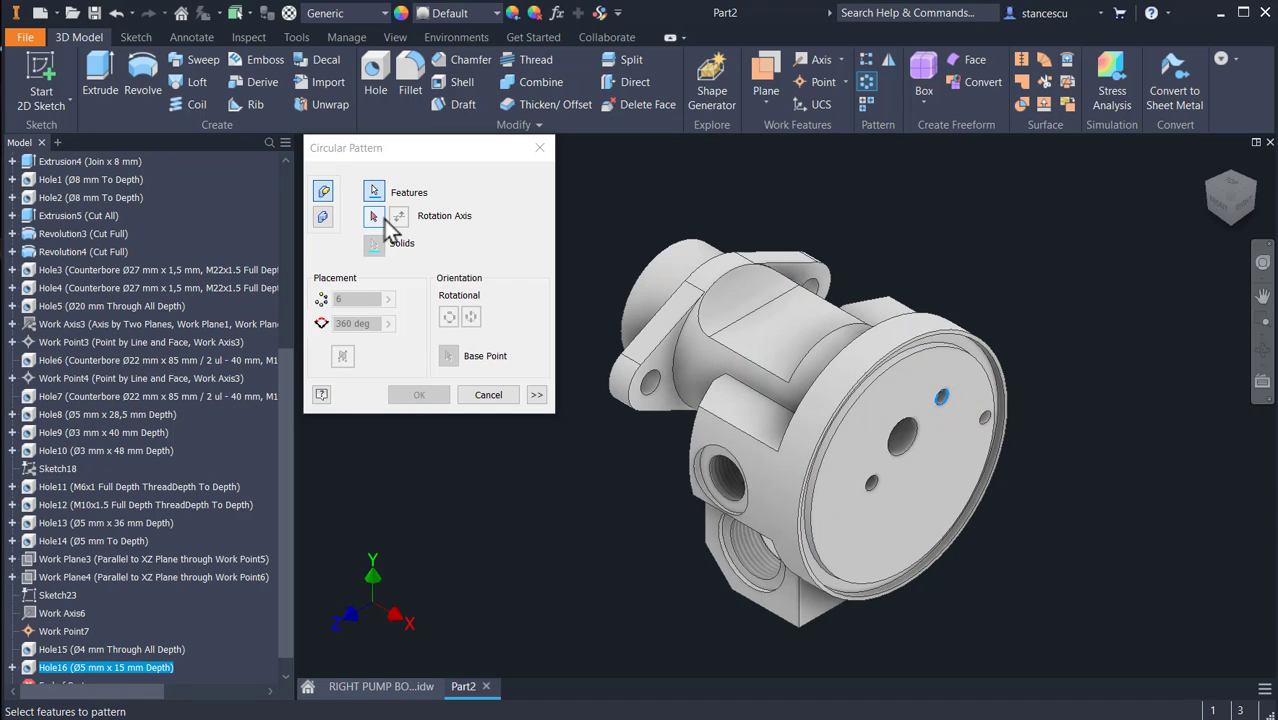
click(377, 217)
click(862, 364)
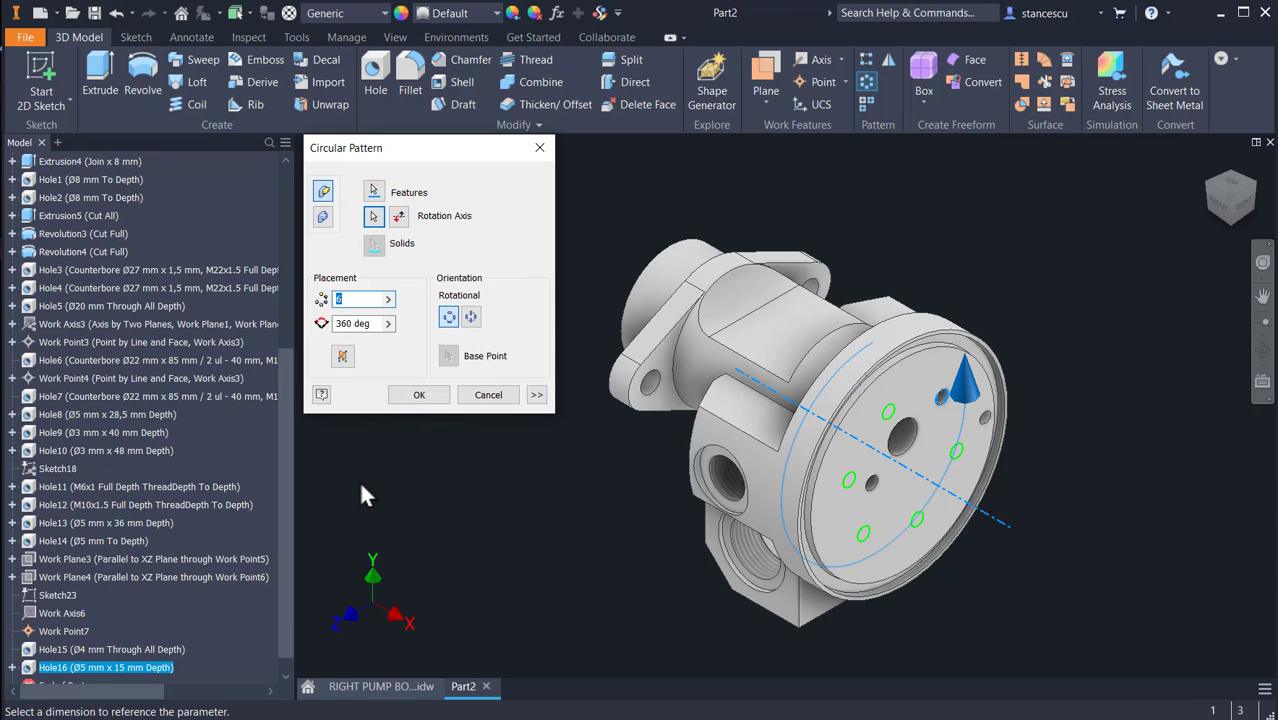
text(4)
click(432, 394)
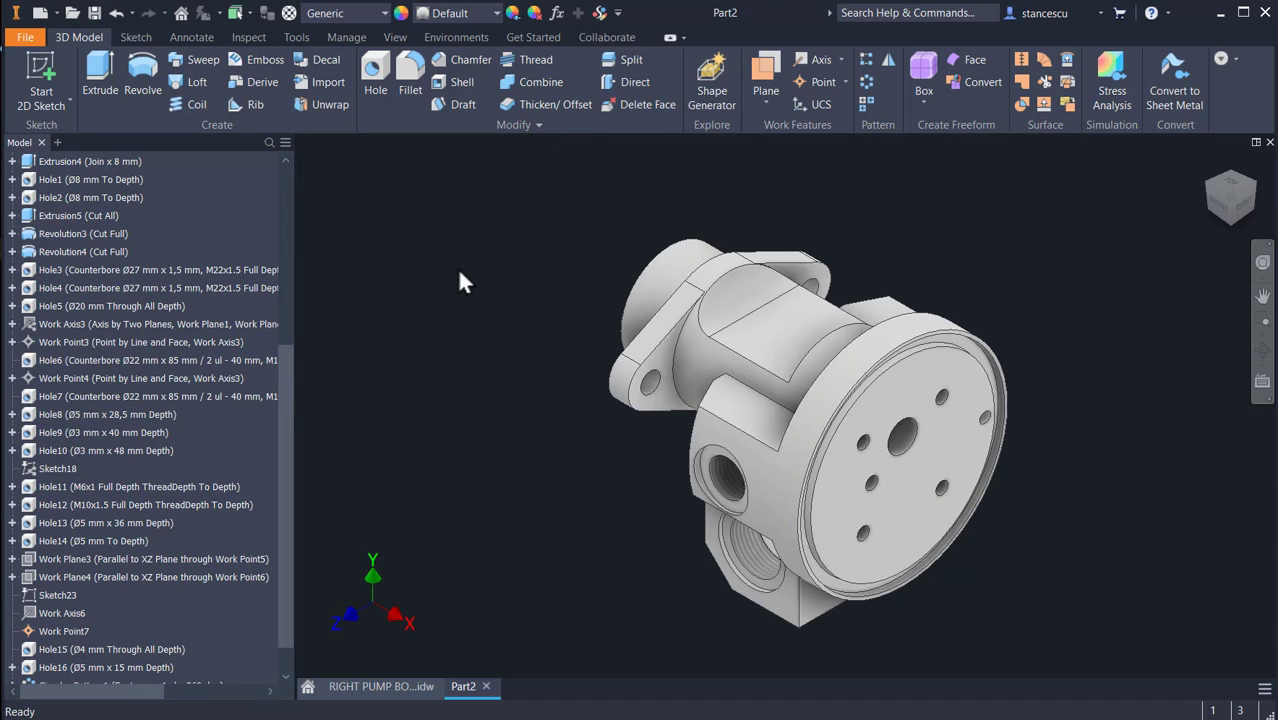
- Check the boss chamfer in section A-A of the RIGHT PUMP BODY drawing and chamfer the cylindrical boss's outer end edge in Part2 by 1 mm
click(360, 685)
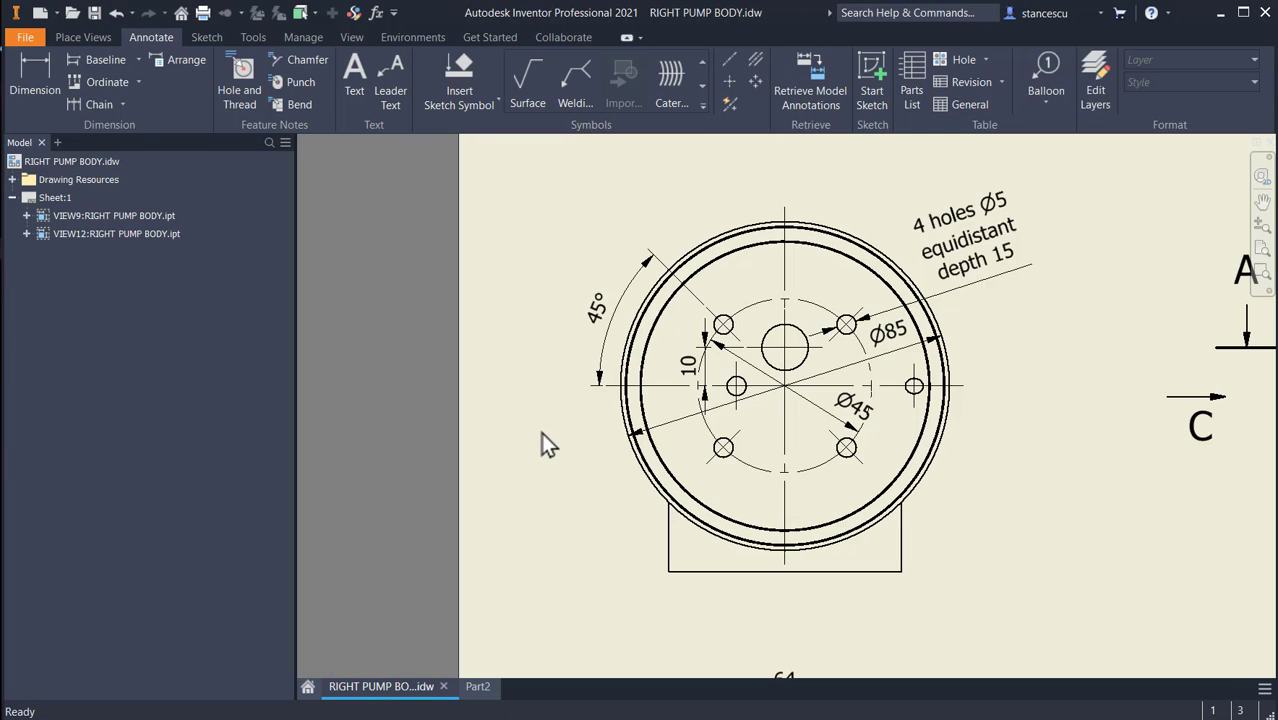
key(Home)
drag(640, 282, 637, 288)
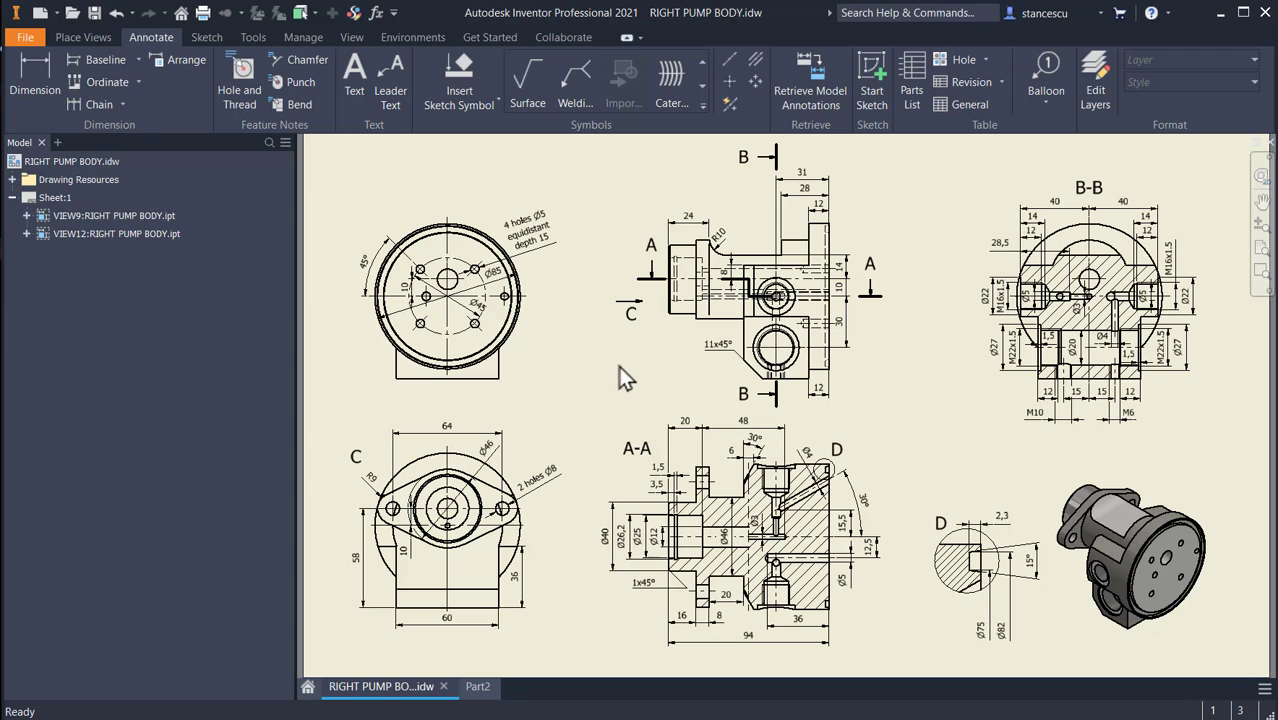
scroll(568, 465, up, 6)
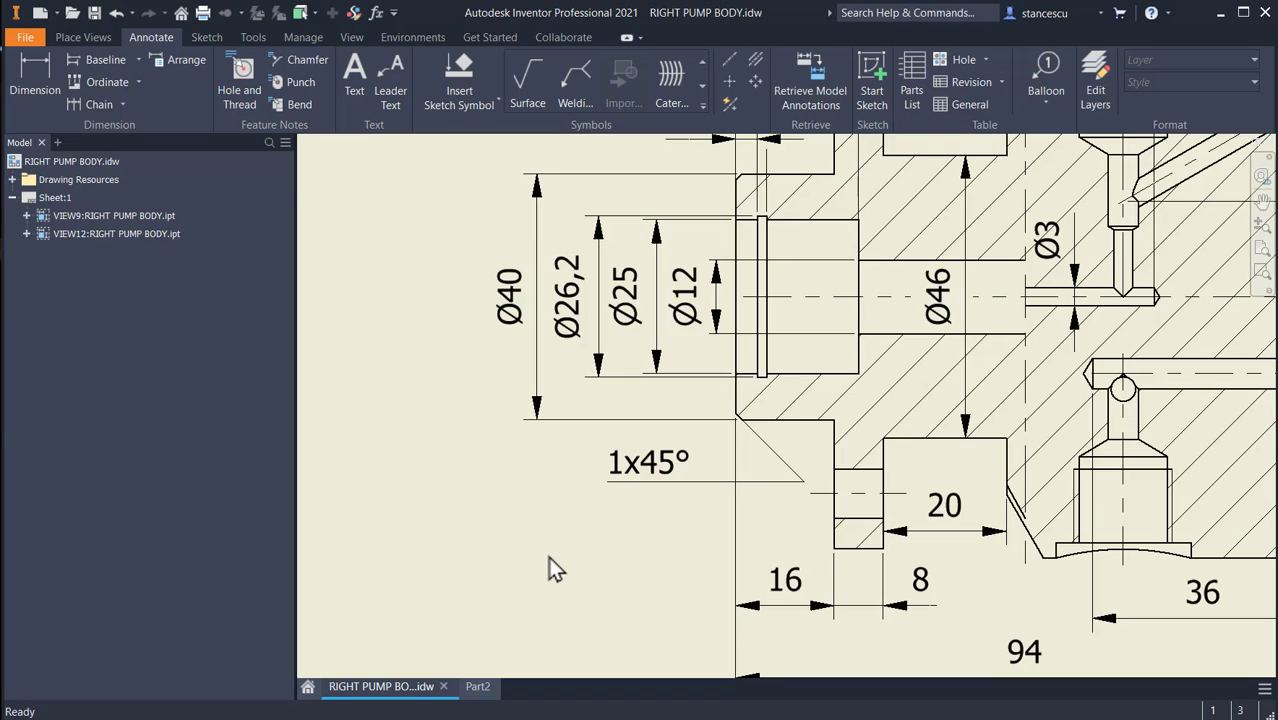
key(Home)
click(465, 688)
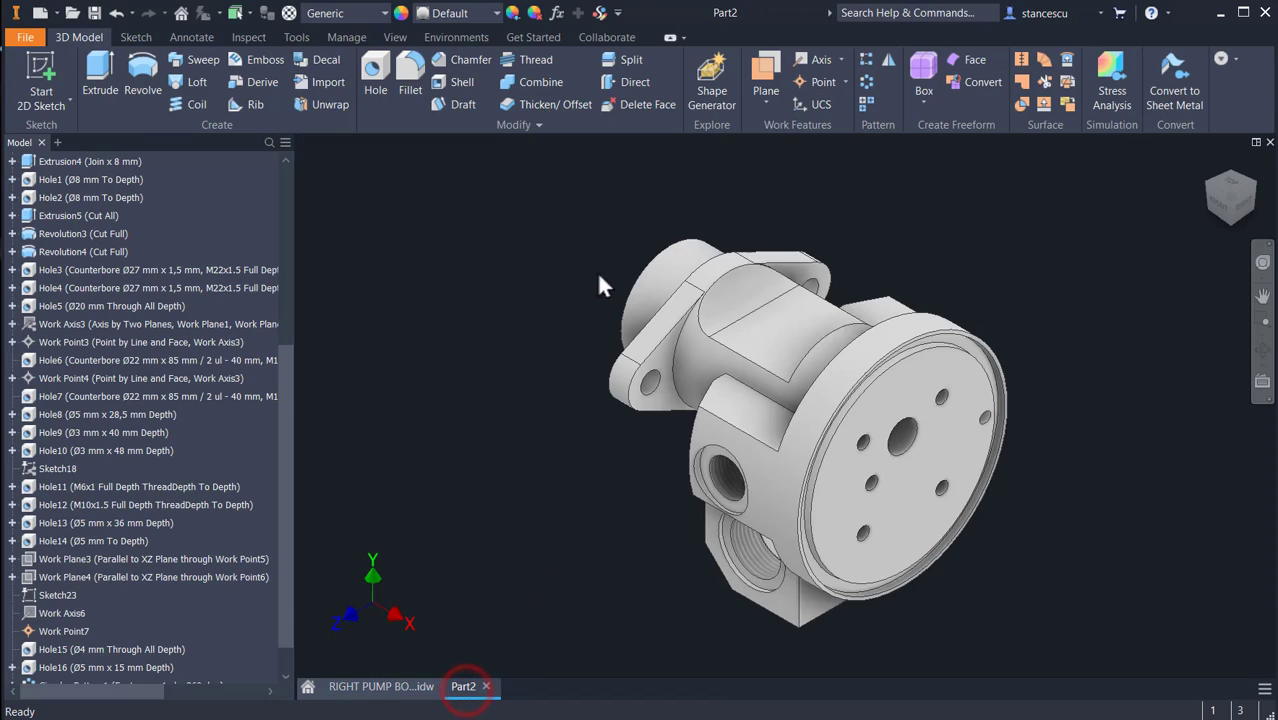
click(664, 252)
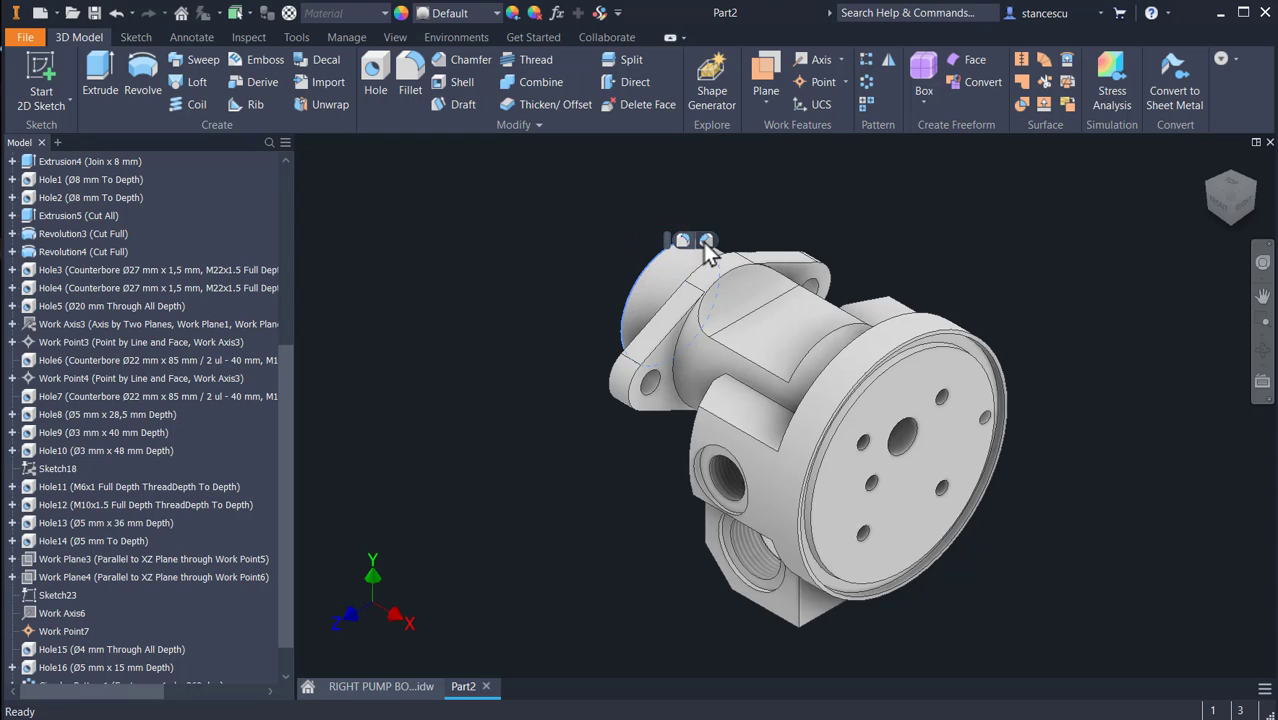
click(705, 241)
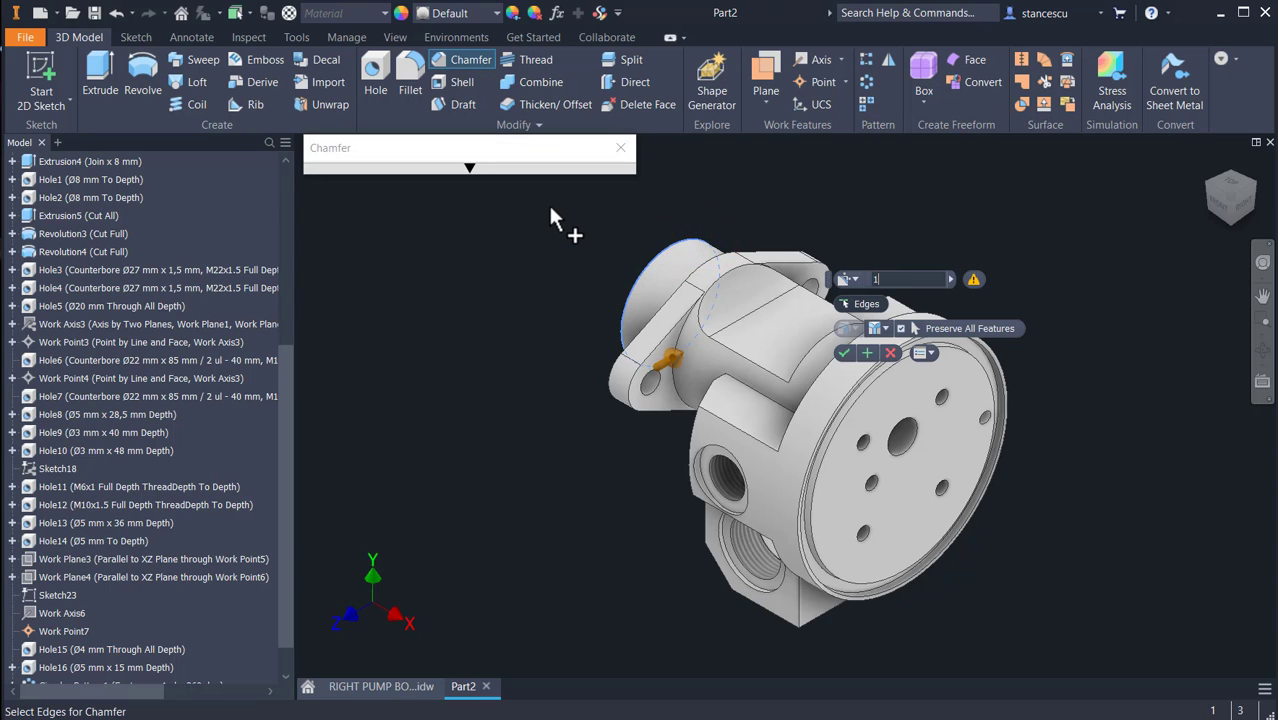
key(Return)
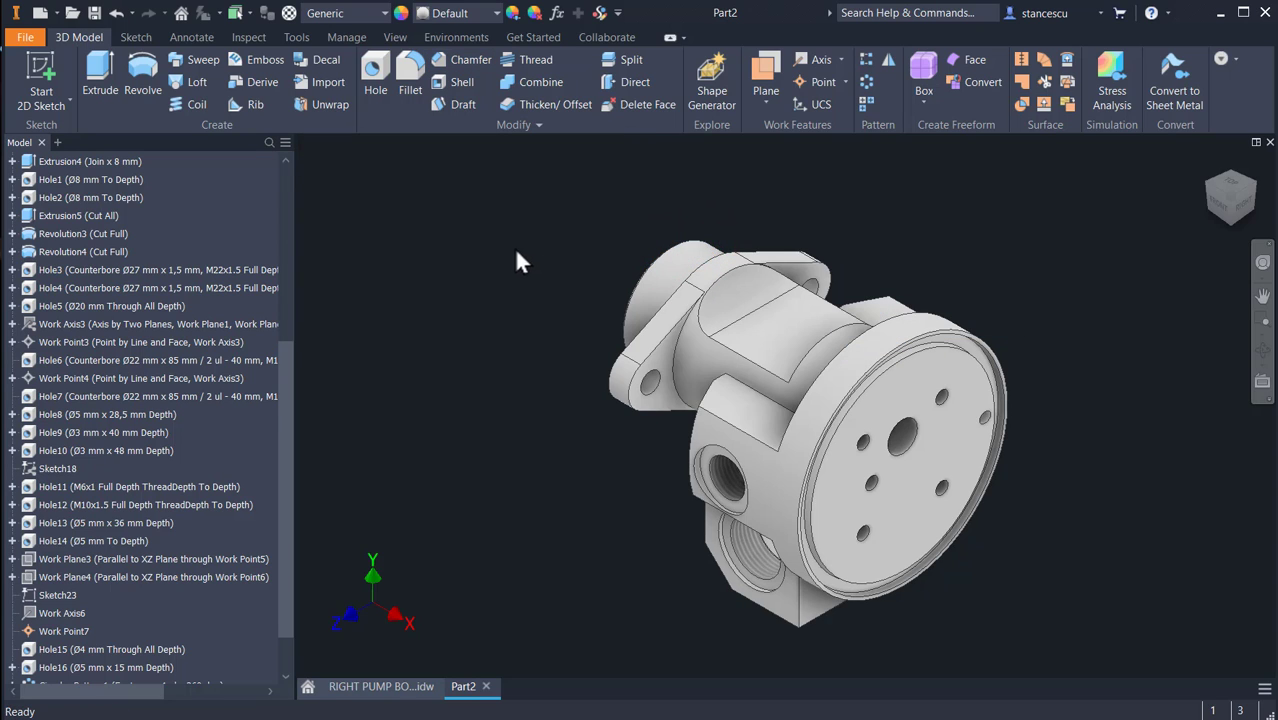
- Show the part from its flanged side in the home view and assign it the Steel, Cast material
click(1206, 186)
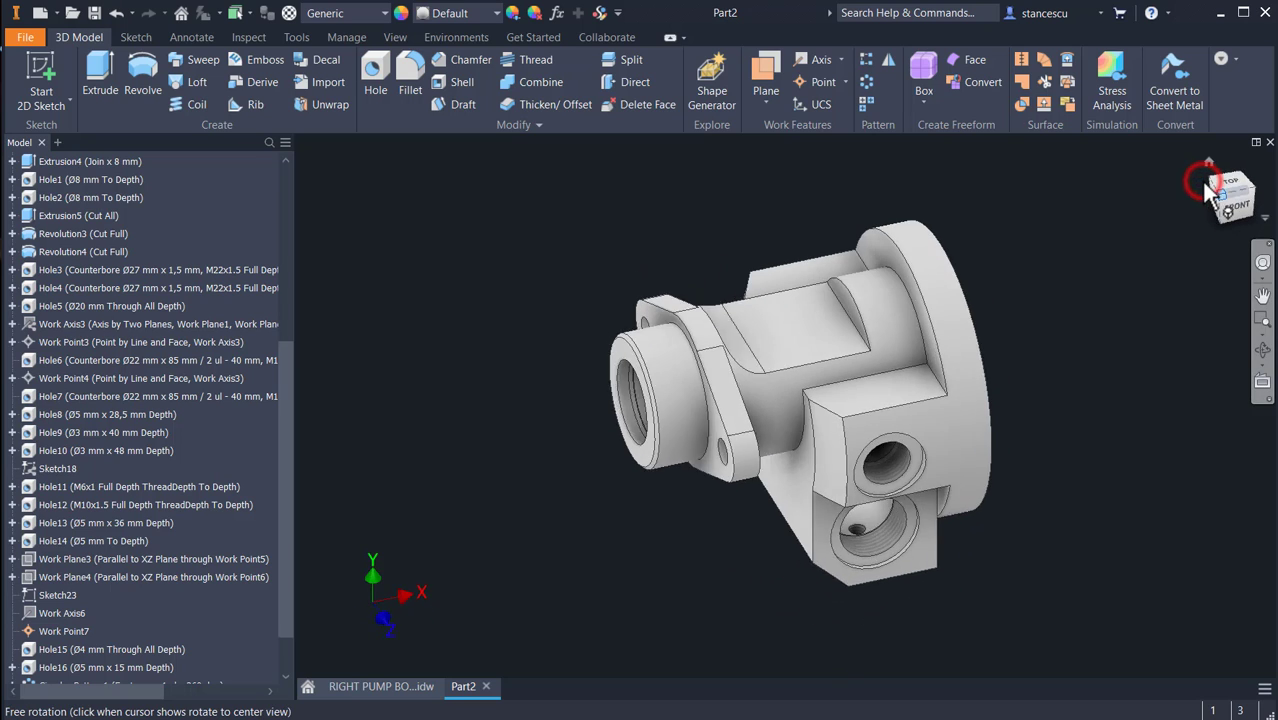
shift+middle_drag(1078, 451, 1027, 450)
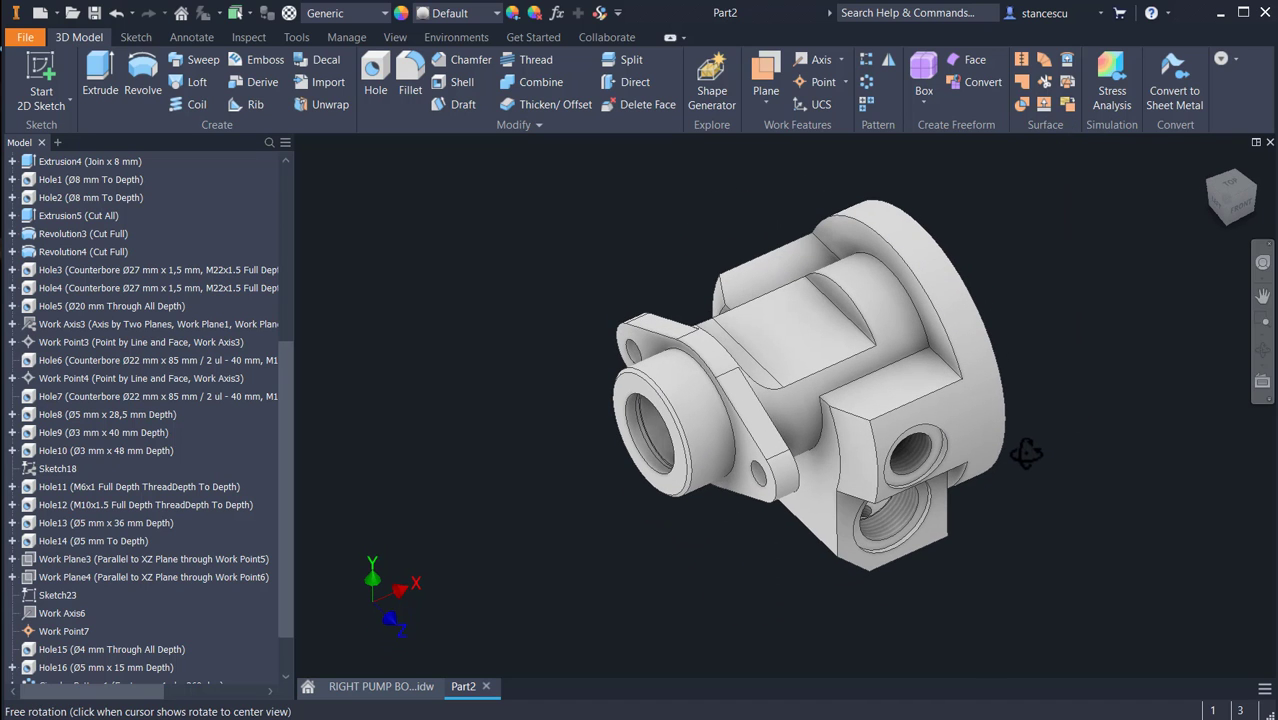
key(F6)
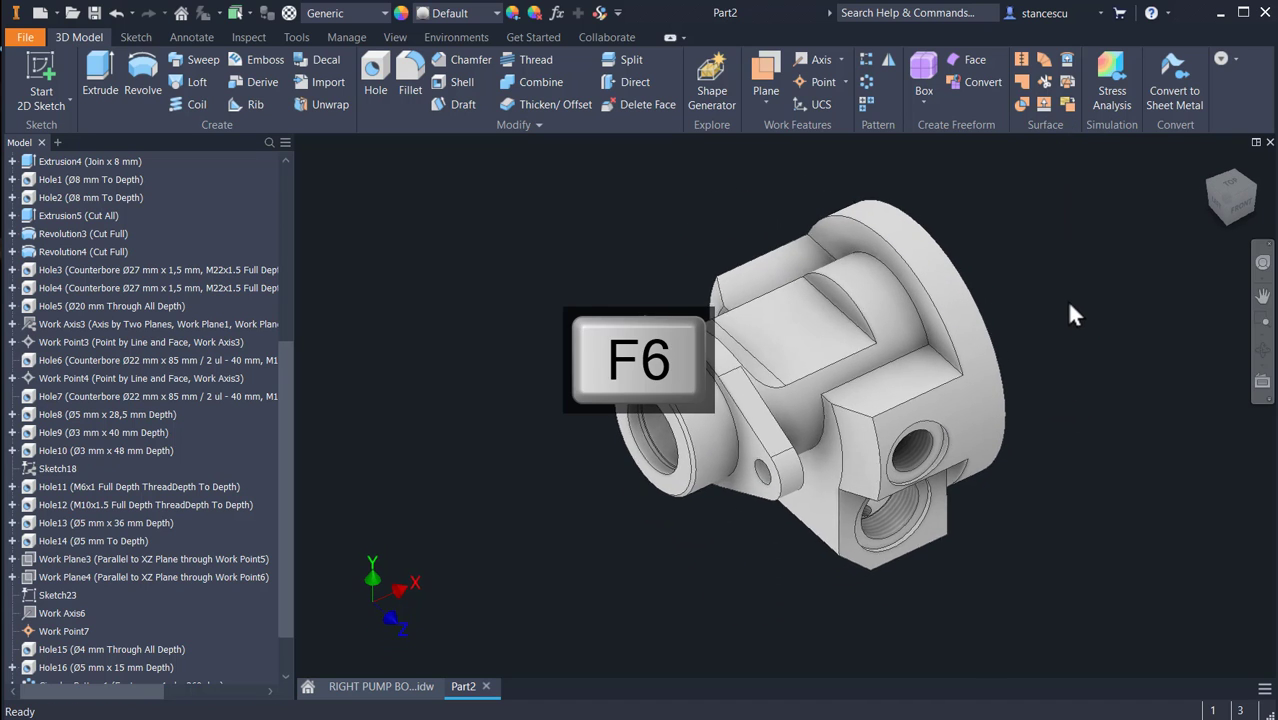
click(338, 15)
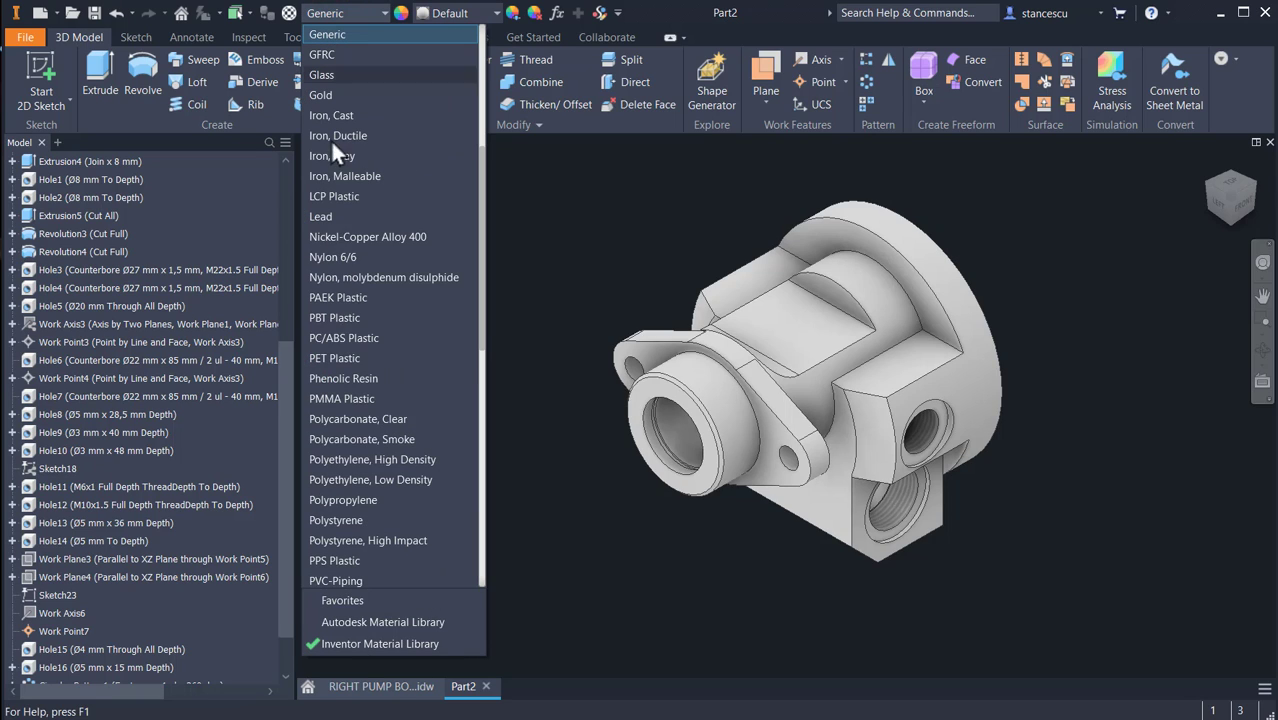
scroll(351, 366, down, 7)
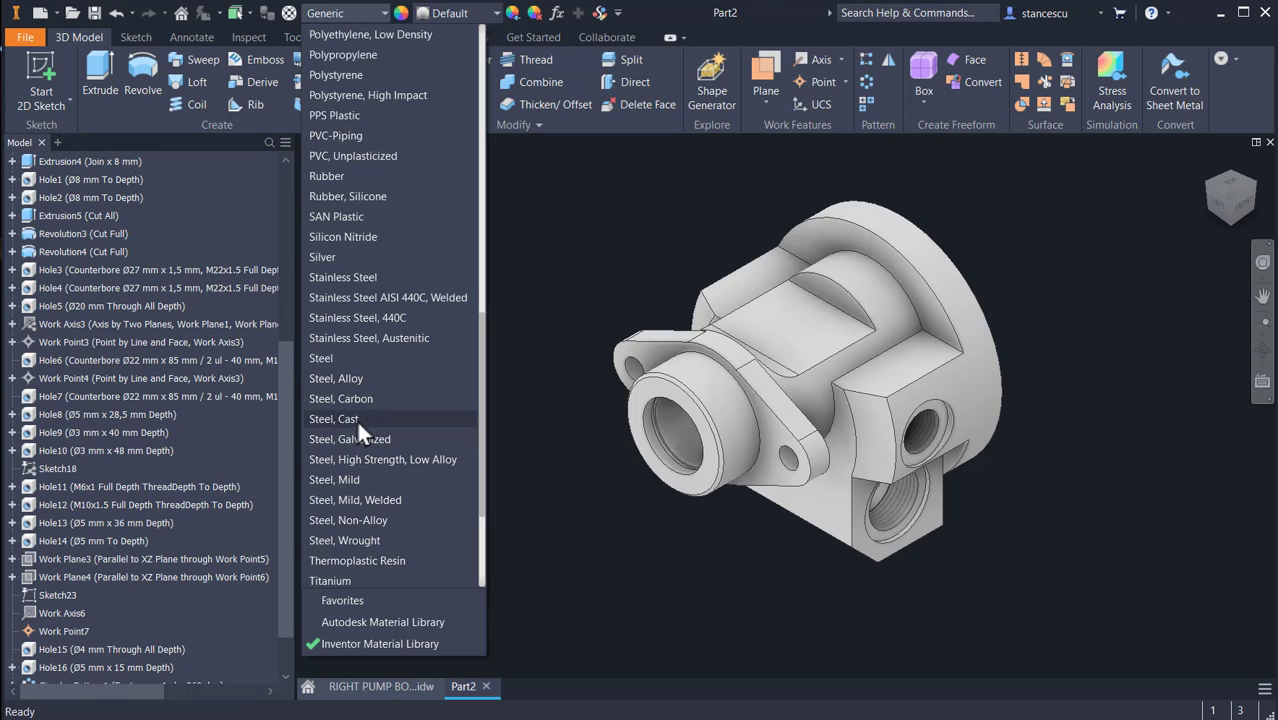
click(352, 418)
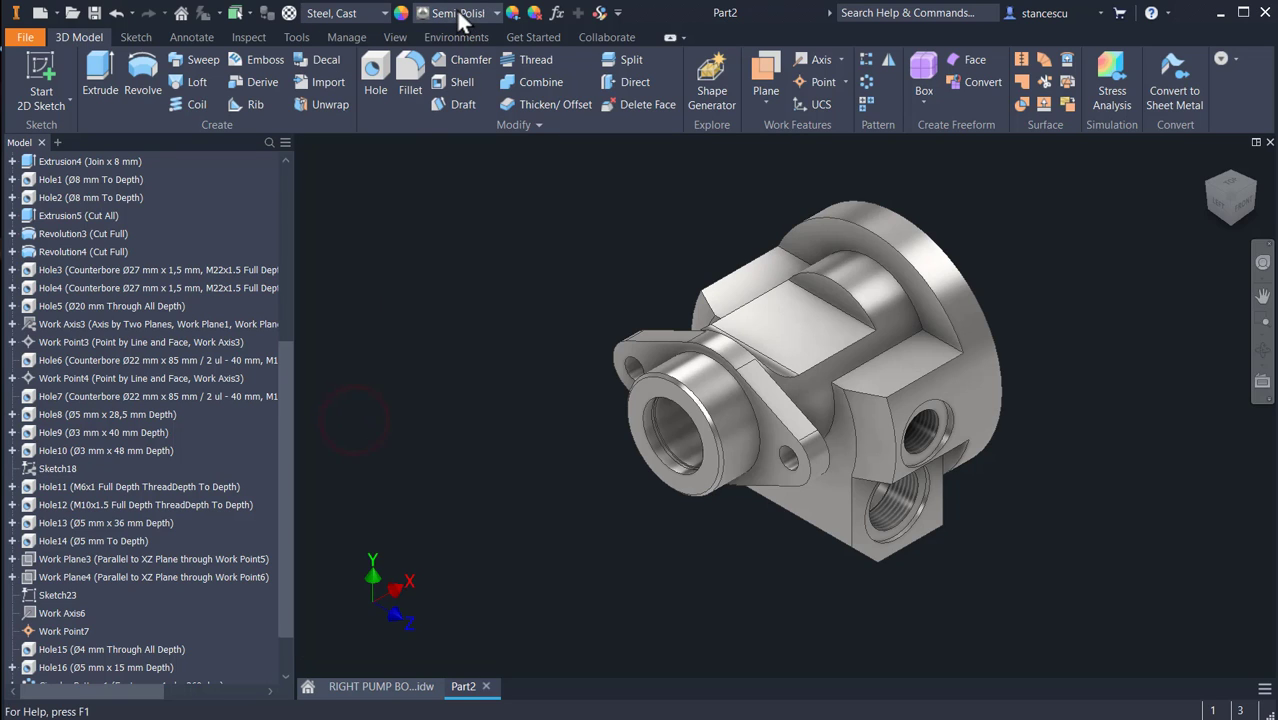
- Change the part's appearance to Steel - Cast and view the surface texture up close at the cylindrical boss
click(457, 12)
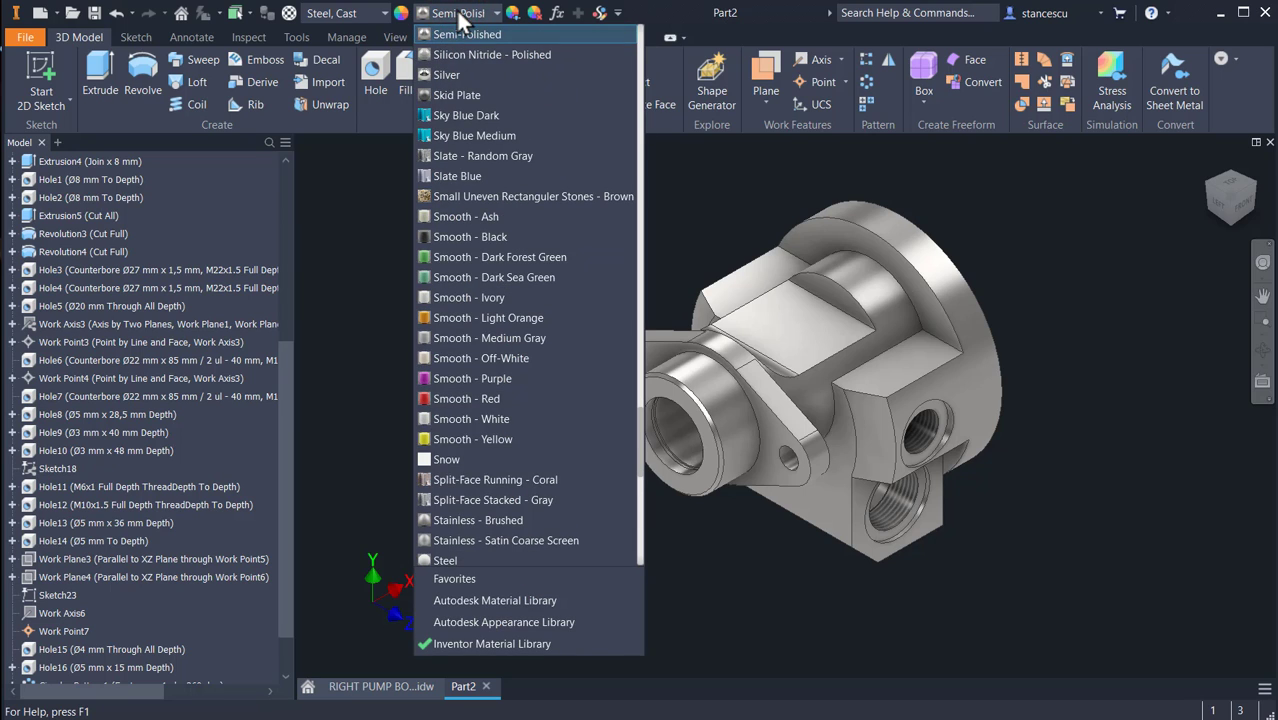
scroll(511, 368, down, 3)
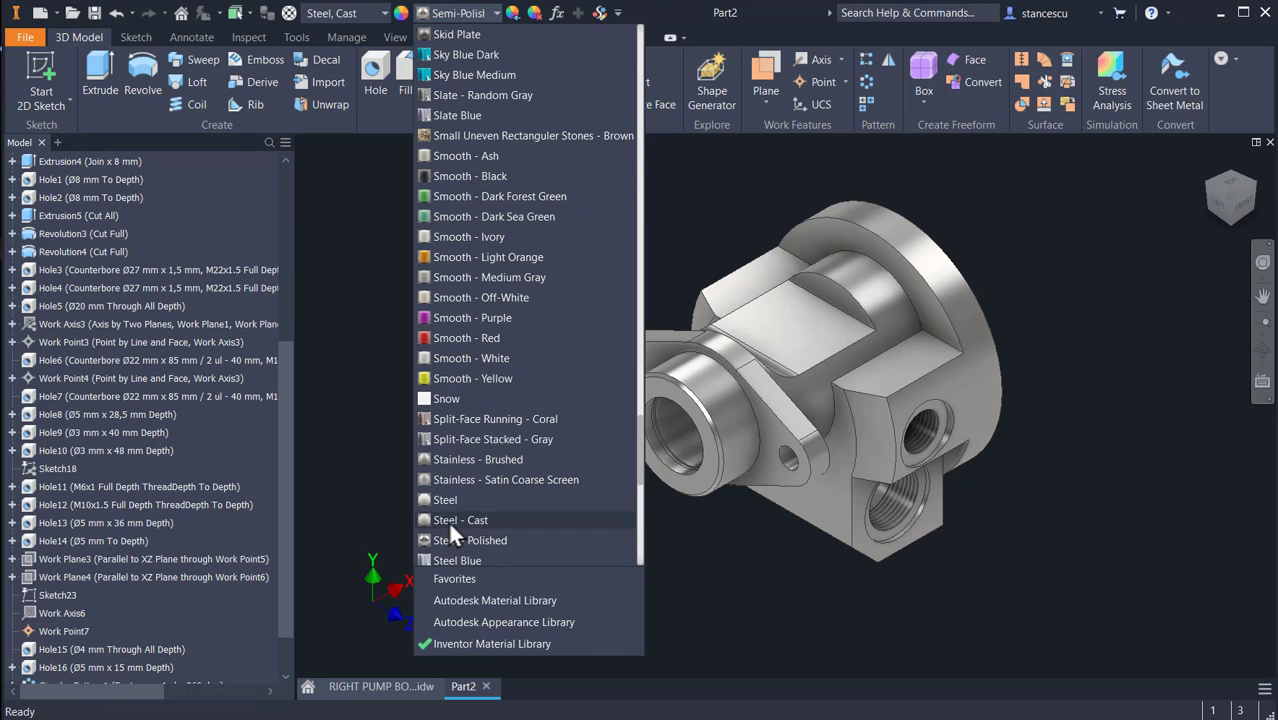
click(449, 524)
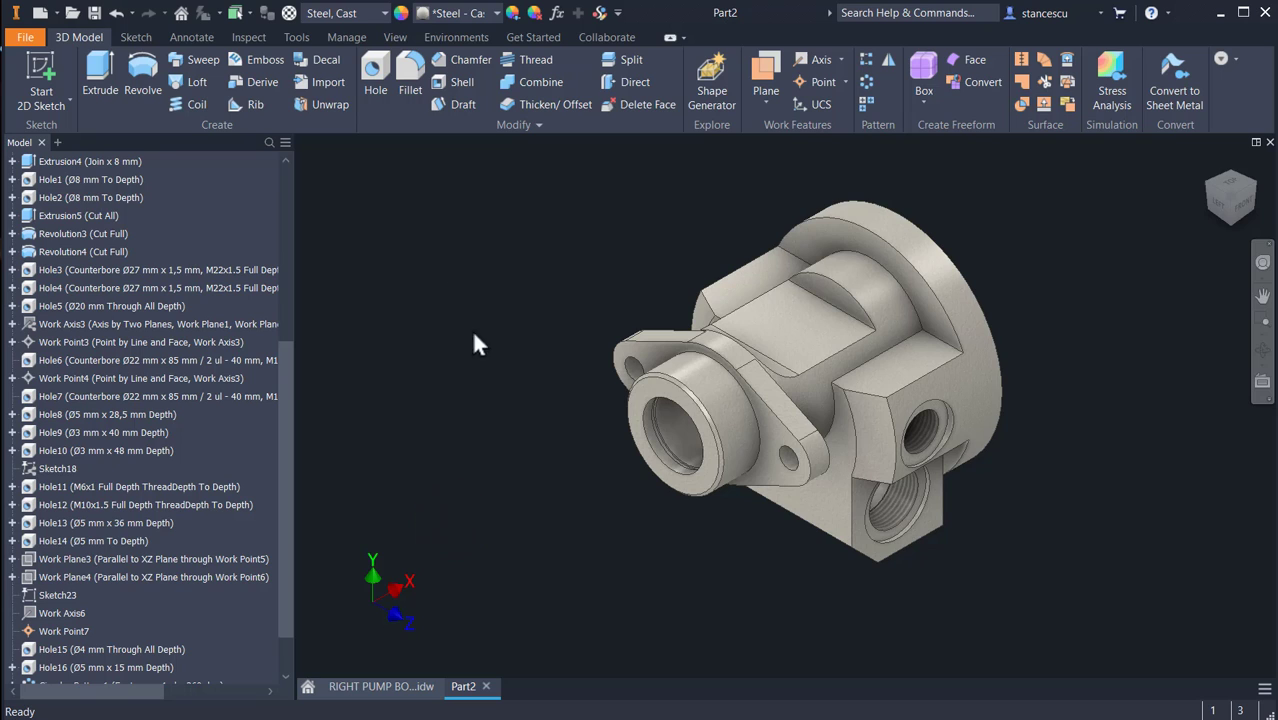
scroll(662, 458, up, 3)
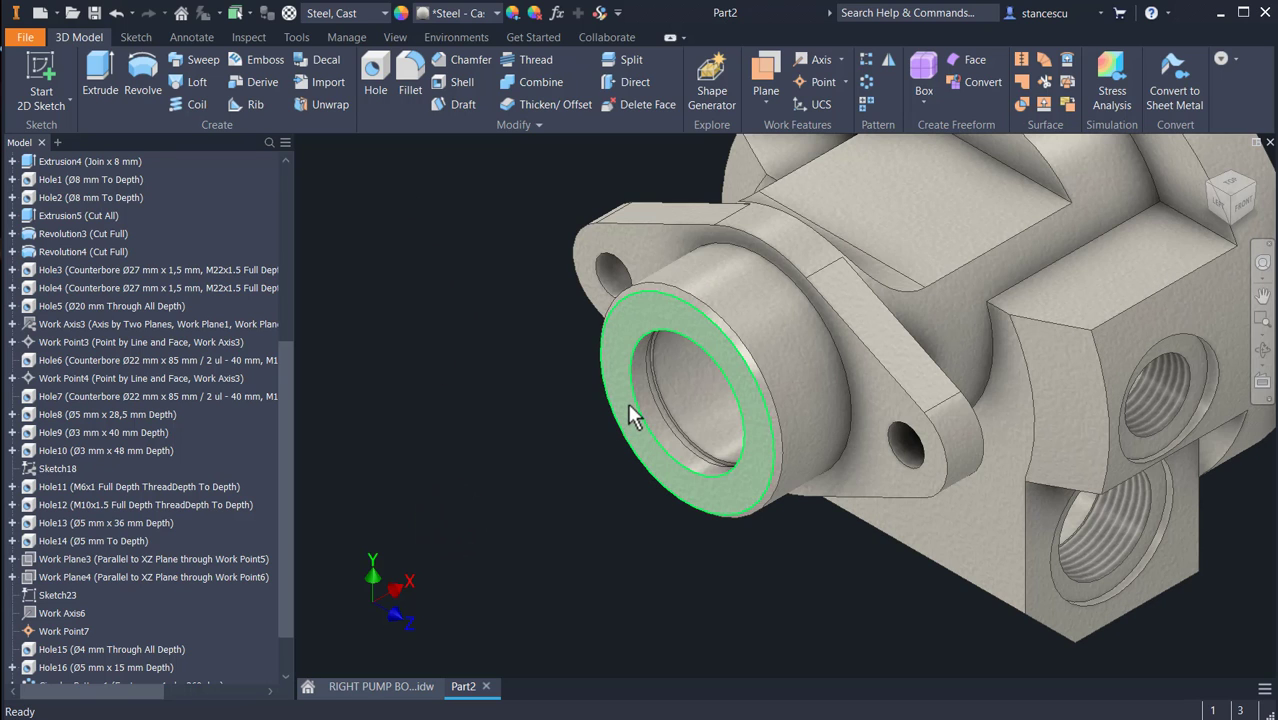